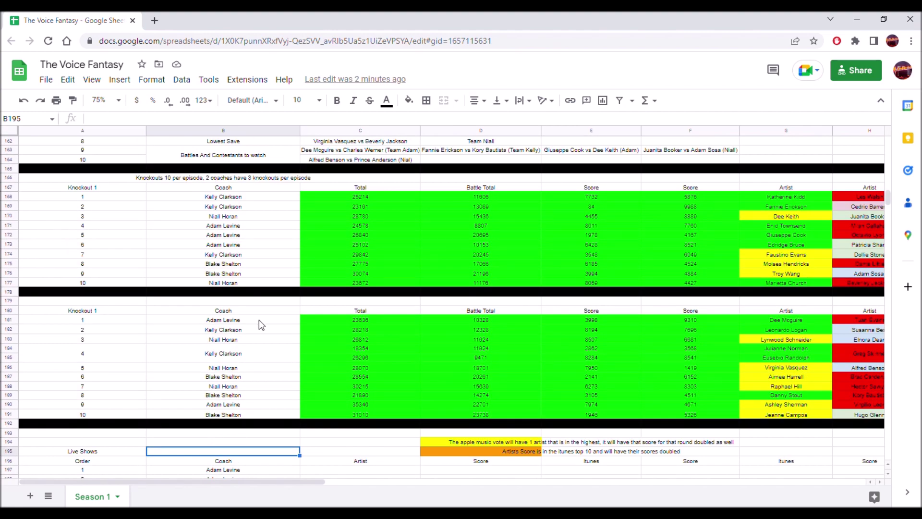
- Set the sheet zoom to 75% and bring the Live Shows section into view
{"action": "scroll", "coordinate": [258, 320], "scroll_direction": "up", "scroll_amount": 20}
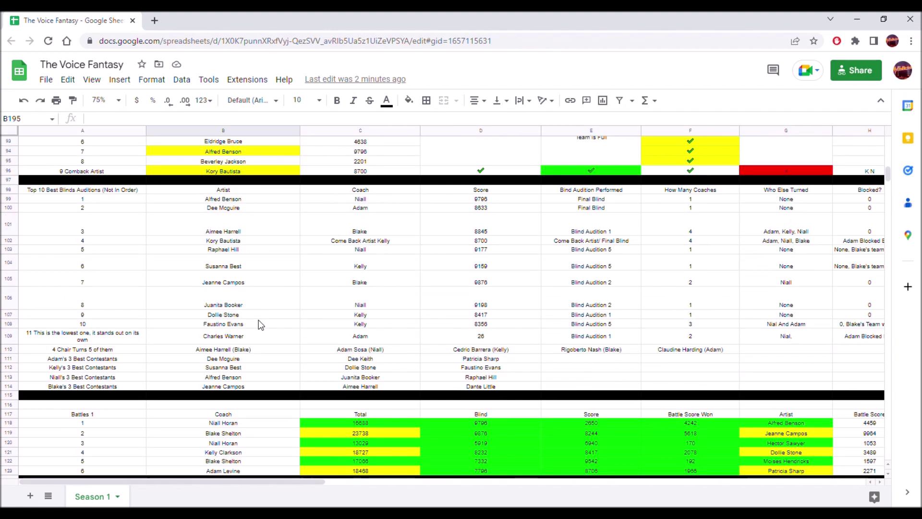
{"action": "scroll", "coordinate": [260, 325], "scroll_direction": "up", "scroll_amount": 14}
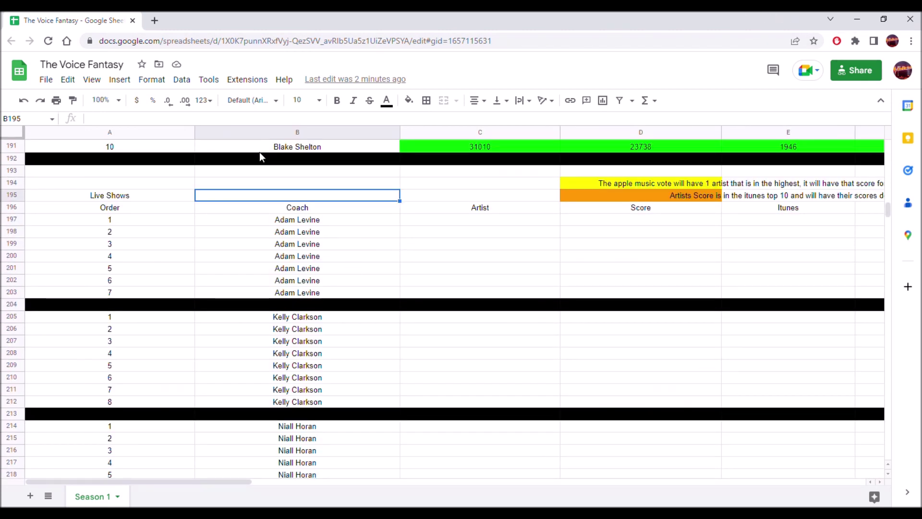
{"action": "left_click", "coordinate": [113, 102]}
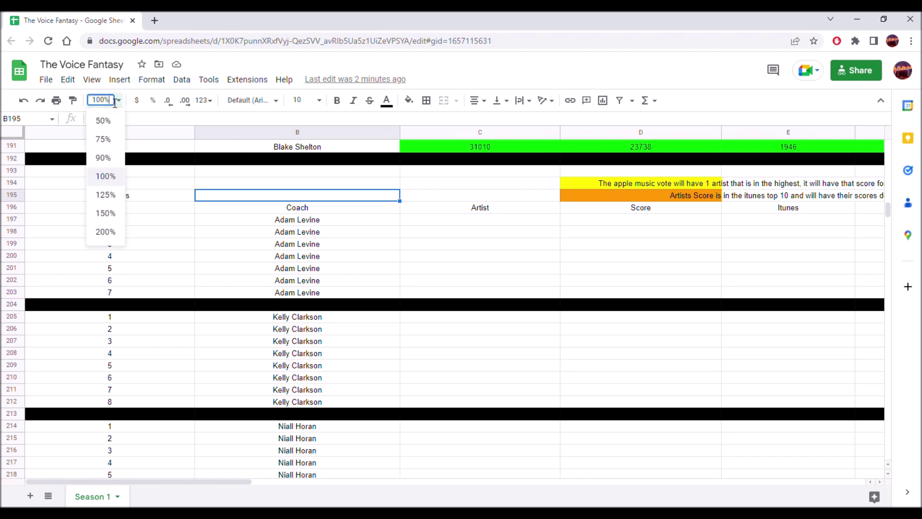
{"action": "left_click", "coordinate": [103, 139]}
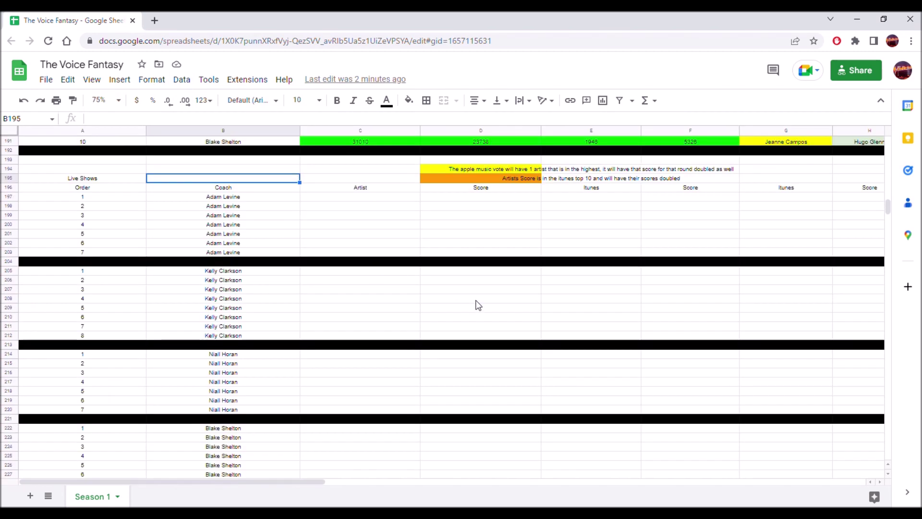
{"action": "scroll", "coordinate": [477, 301], "scroll_direction": "down", "scroll_amount": 3}
{"action": "scroll", "coordinate": [475, 303], "scroll_direction": "up", "scroll_amount": 4}
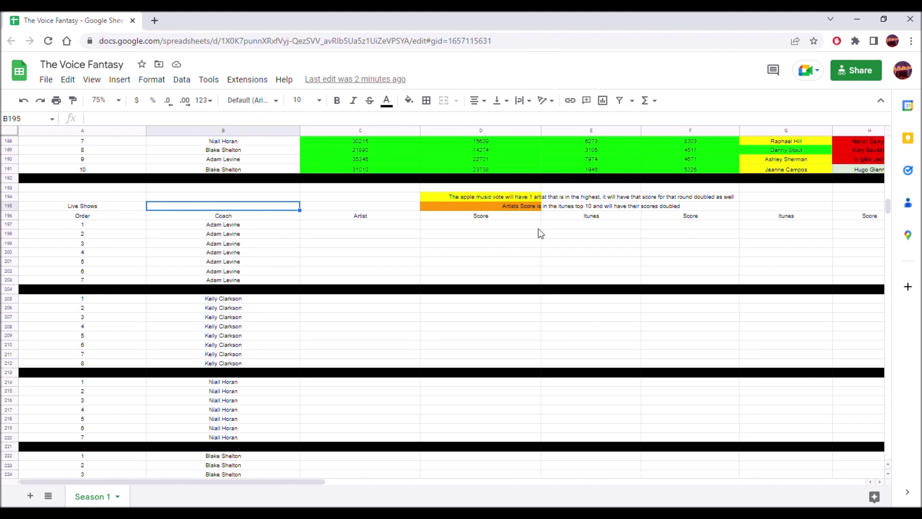
- Review the scoring notes in rows 194 and 195 above the Live Shows table
{"action": "left_click", "coordinate": [565, 207]}
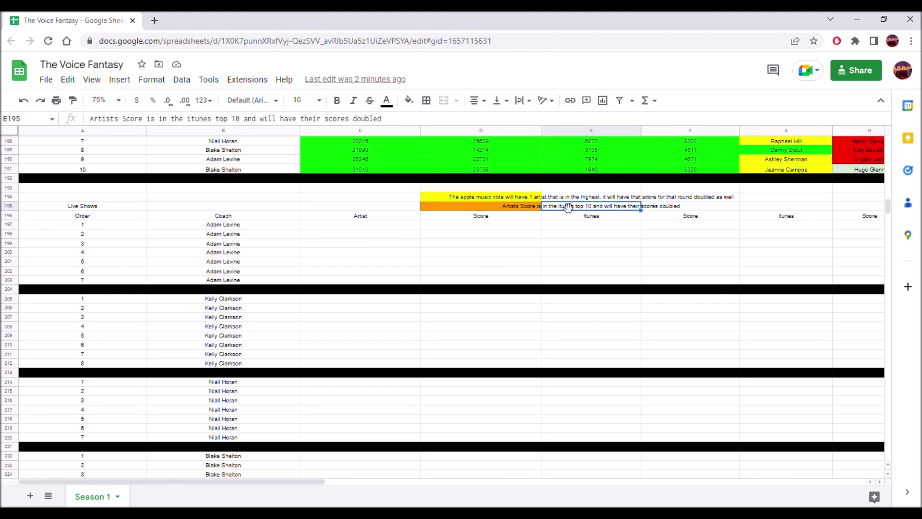
{"action": "left_click", "coordinate": [573, 199]}
{"action": "left_click", "coordinate": [557, 211]}
{"action": "key", "text": "Up"}
{"action": "key", "text": "Up"}
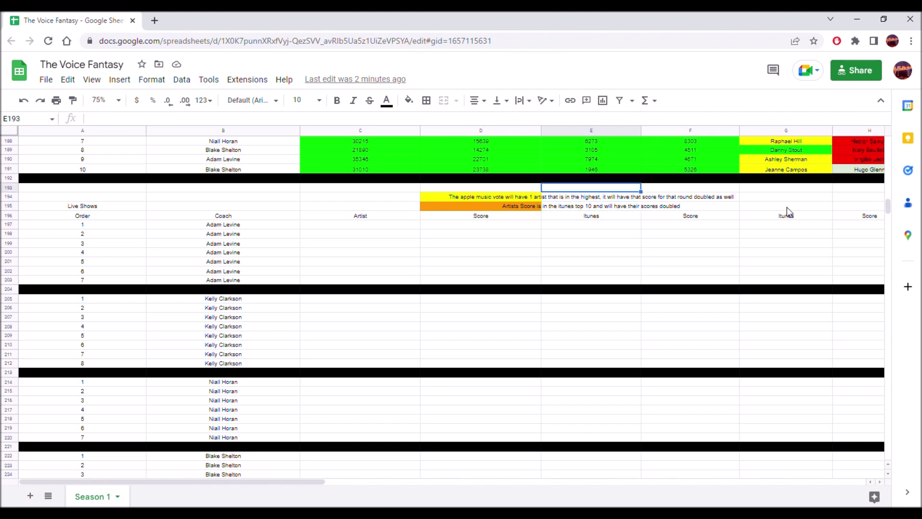
{"action": "left_click", "coordinate": [787, 207]}
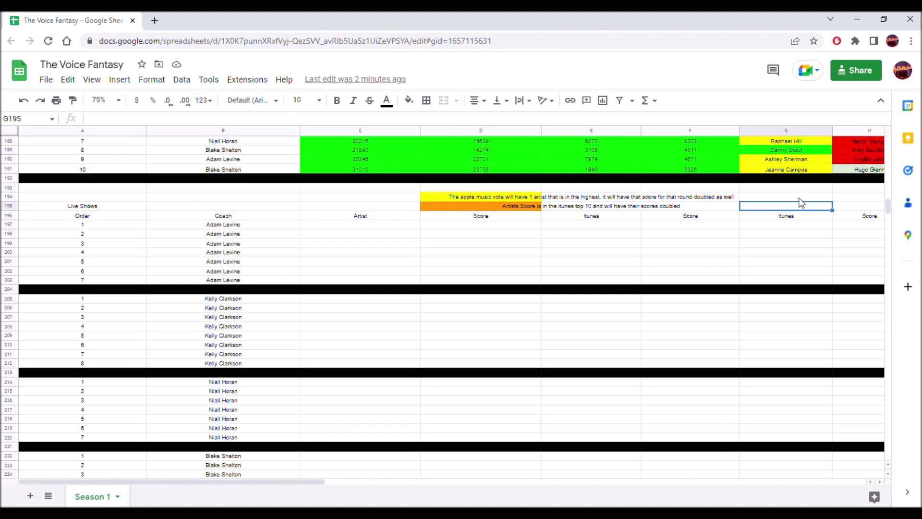
{"action": "left_click", "coordinate": [497, 198]}
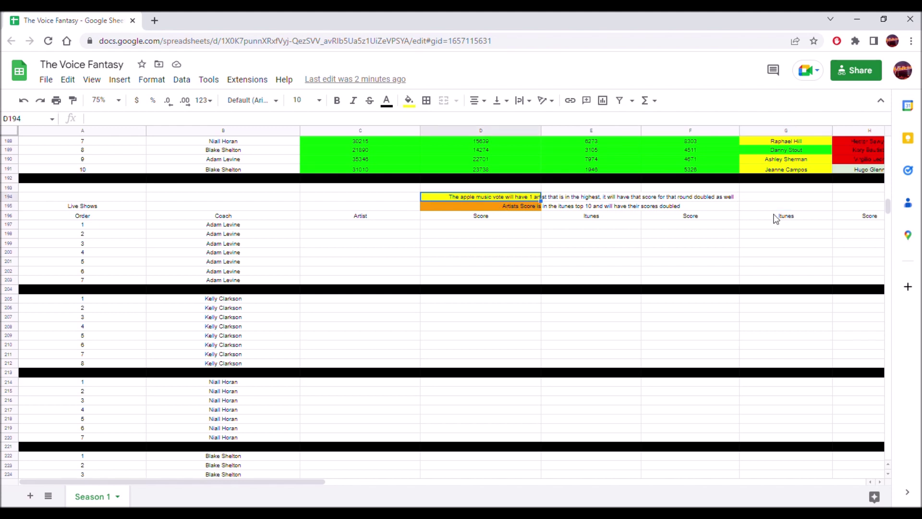
{"action": "left_click", "coordinate": [346, 206]}
- Enter the note "Scores are only commulative when the contestants are in the instant save or is eliminated" in cell B195
{"action": "left_click", "coordinate": [223, 209]}
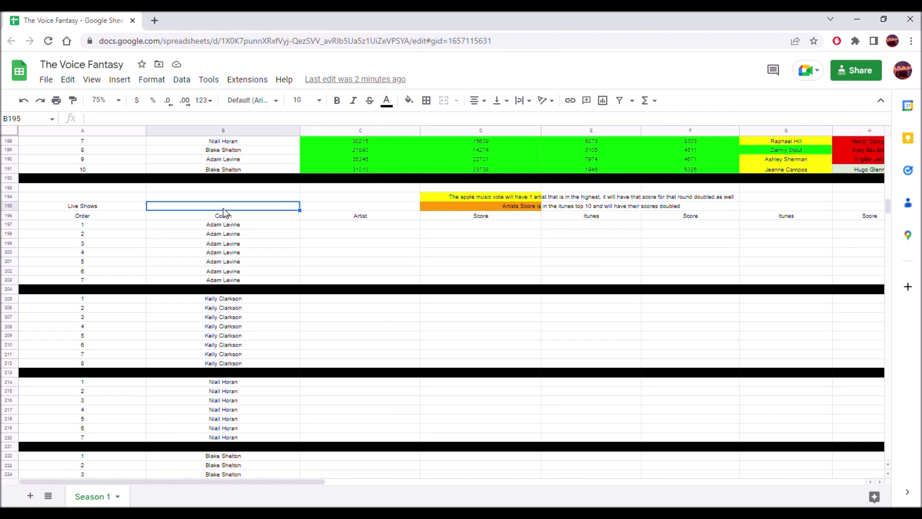
{"action": "type", "text": "Scores are only commun"}
{"action": "key", "text": "BackSpace"}
{"action": "type", "text": "lative when the contestants g"}
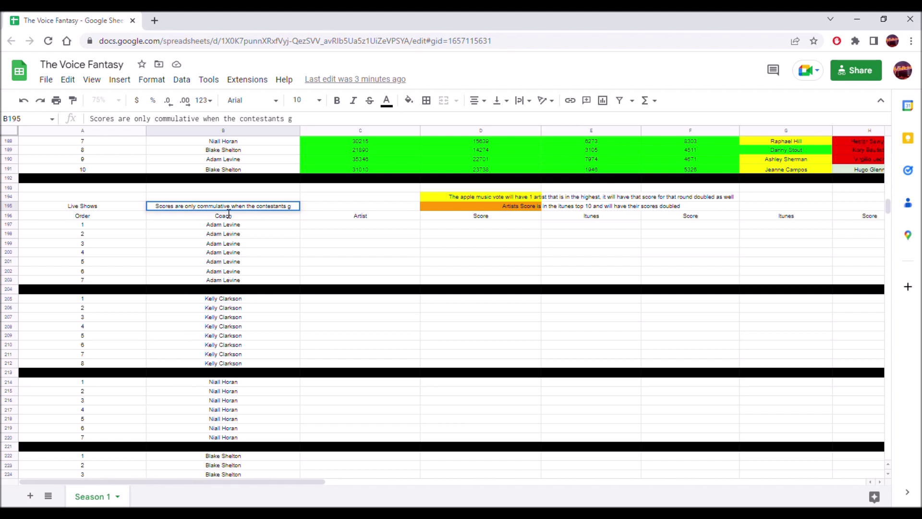
{"action": "key", "text": "BackSpace"}
{"action": "type", "text": "are in the instant save or in the"}
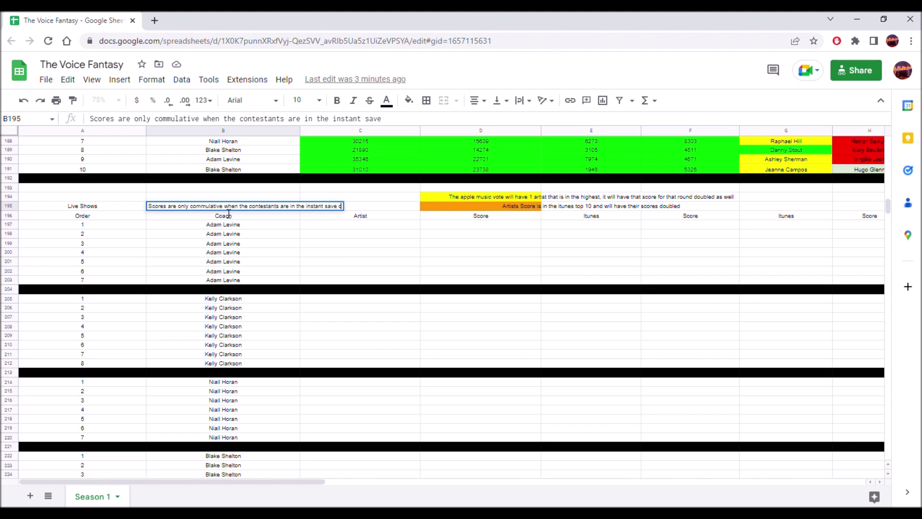
{"action": "key", "text": "BackSpace"}
{"action": "key", "text": "BackSpace"}
{"action": "type", "text": "is eliminated"}
{"action": "key", "text": "Return"}
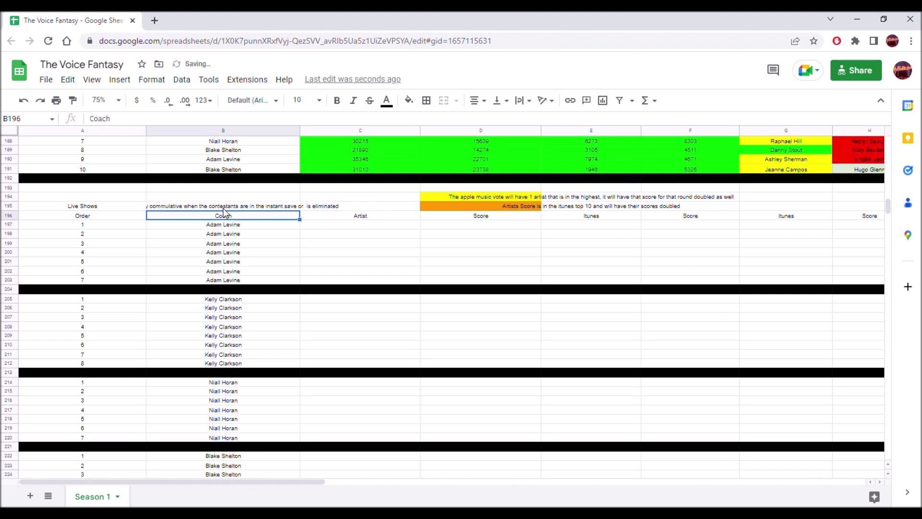
- Move the new note from B195 to E193 and make the three notes in E193:E195 bold
{"action": "left_click", "coordinate": [223, 208]}
{"action": "left_click_drag", "start_coordinate": [225, 201], "coordinate": [593, 192]}
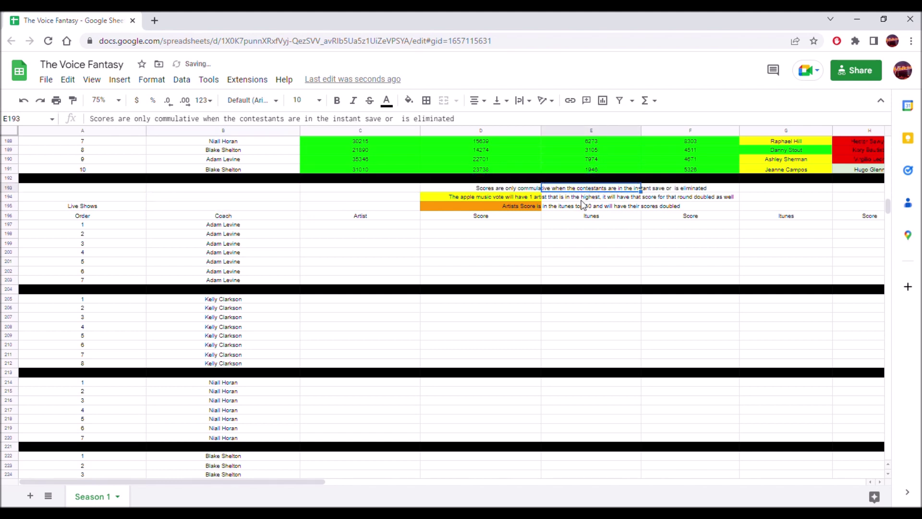
{"action": "left_click", "coordinate": [590, 200], "text": "shift"}
{"action": "left_click", "coordinate": [591, 205], "text": "shift"}
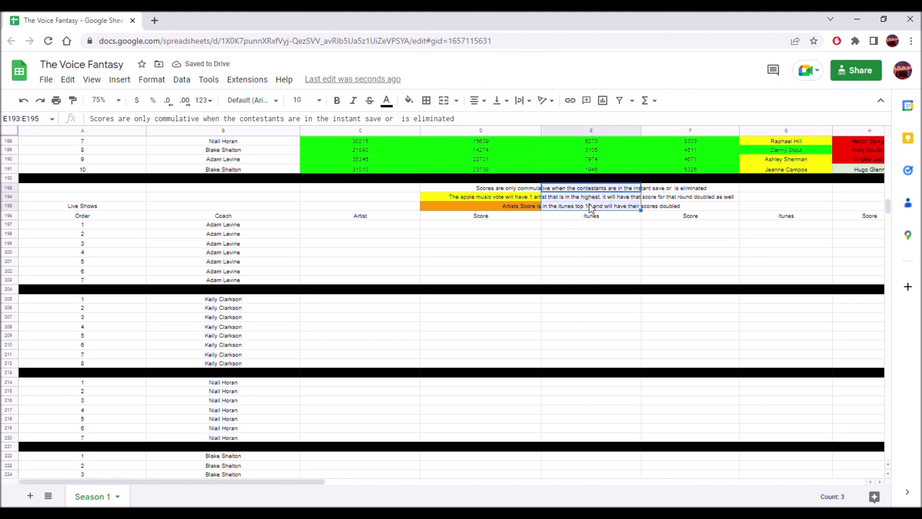
{"action": "left_click", "coordinate": [344, 105]}
{"action": "left_click", "coordinate": [390, 265]}
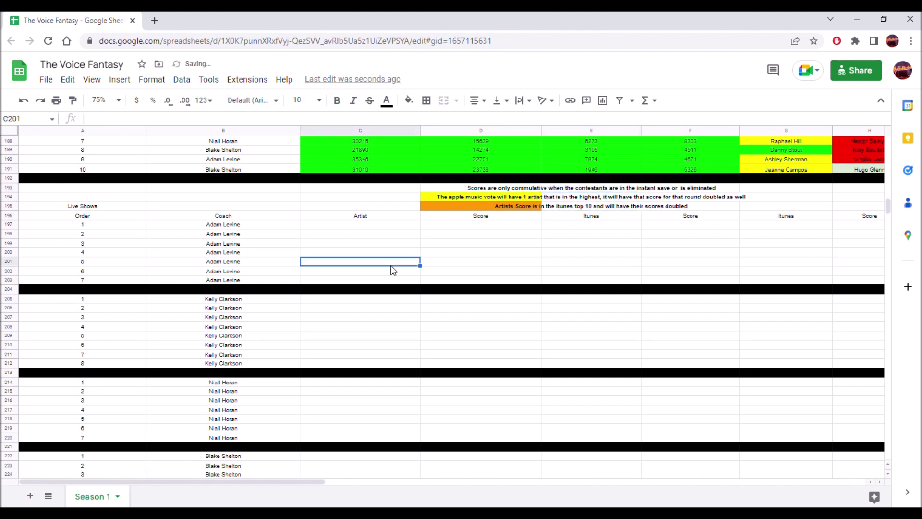
- Copy Adam Levine's remaining artists from A2:A8 and paste them into the Live Shows section starting at D197
{"action": "left_click_drag", "start_coordinate": [207, 481], "coordinate": [443, 488]}
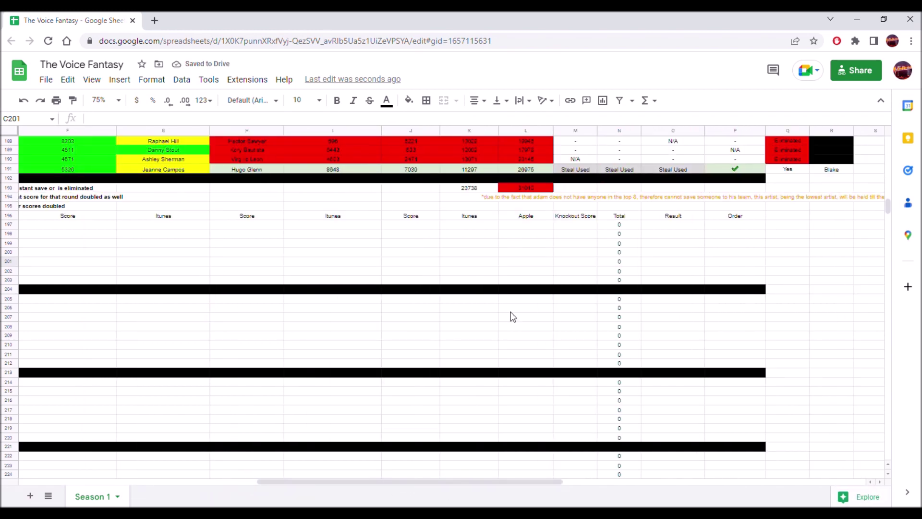
{"action": "left_click_drag", "start_coordinate": [478, 483], "coordinate": [267, 480]}
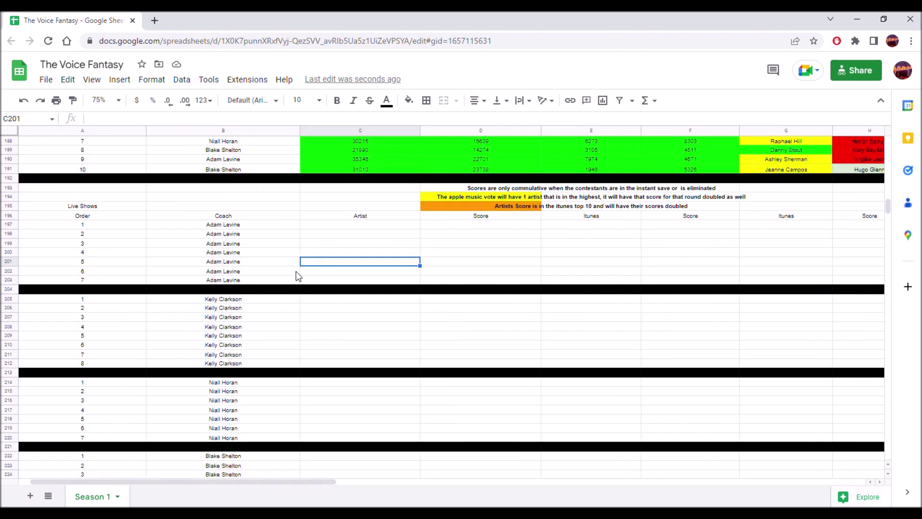
{"action": "left_click", "coordinate": [330, 225]}
{"action": "scroll", "coordinate": [248, 330], "scroll_direction": "up", "scroll_amount": 6}
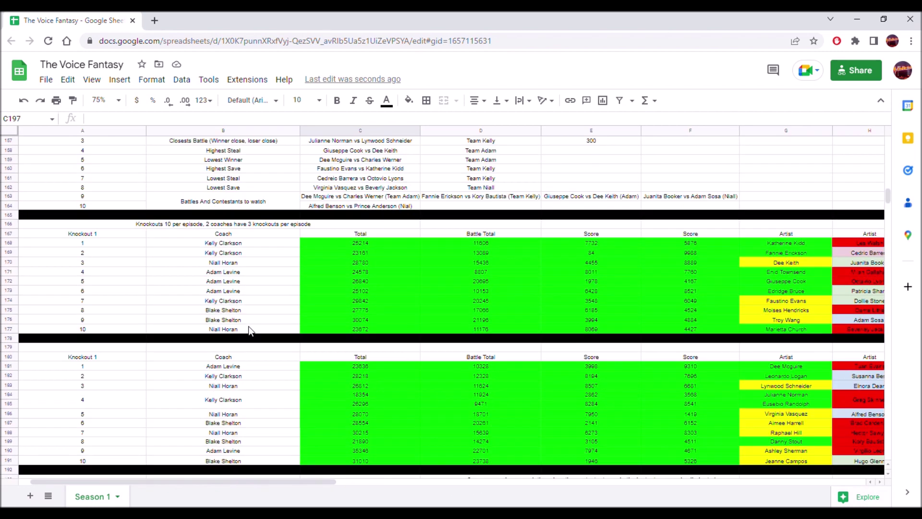
{"action": "scroll", "coordinate": [248, 326], "scroll_direction": "down", "scroll_amount": 3}
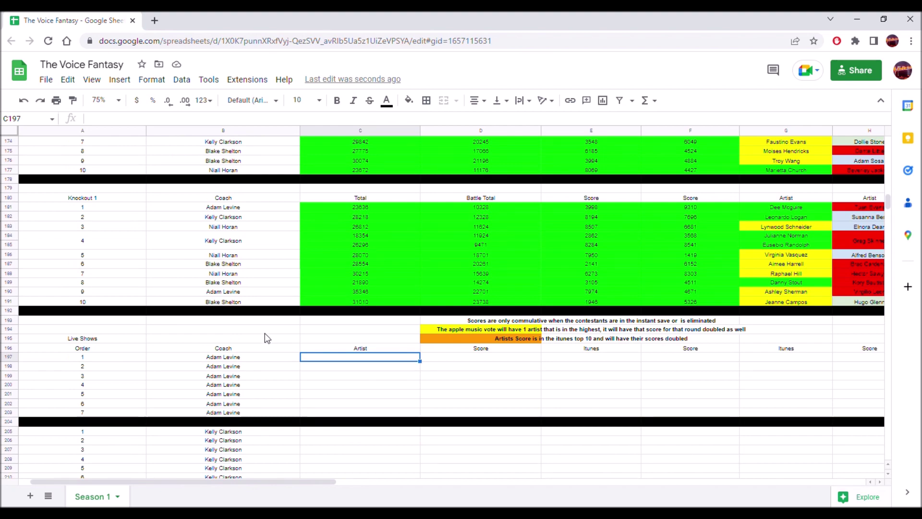
{"action": "scroll", "coordinate": [264, 332], "scroll_direction": "up", "scroll_amount": 20}
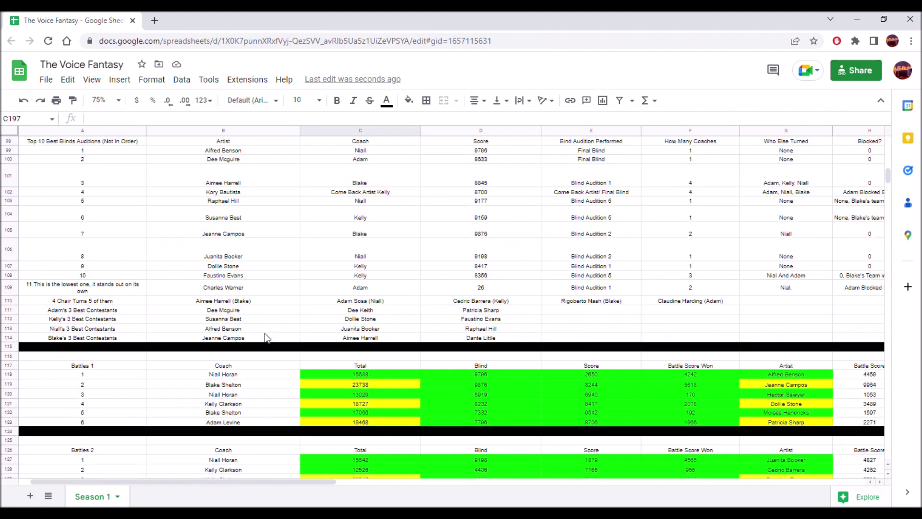
{"action": "scroll", "coordinate": [264, 333], "scroll_direction": "up", "scroll_amount": 10}
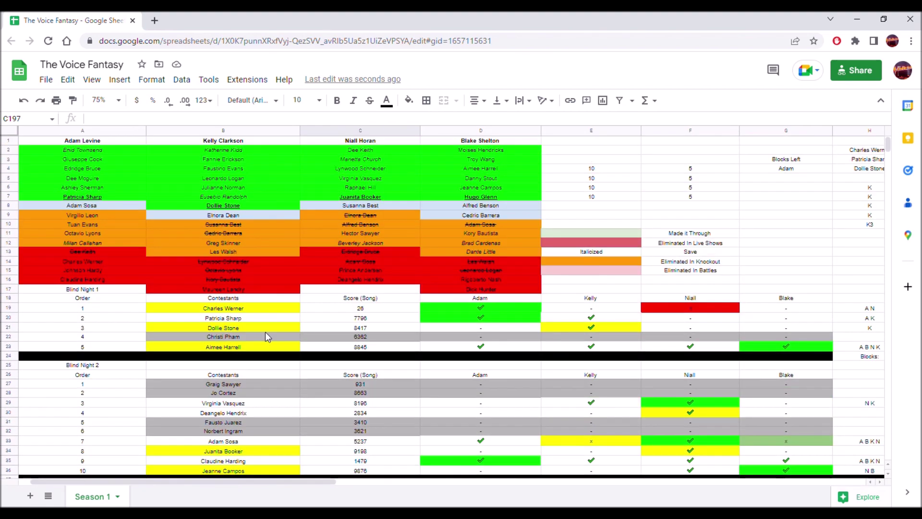
{"action": "left_click_drag", "start_coordinate": [108, 148], "coordinate": [108, 207]}
{"action": "key", "text": "ctrl+c"}
{"action": "scroll", "coordinate": [260, 232], "scroll_direction": "down", "scroll_amount": 13}
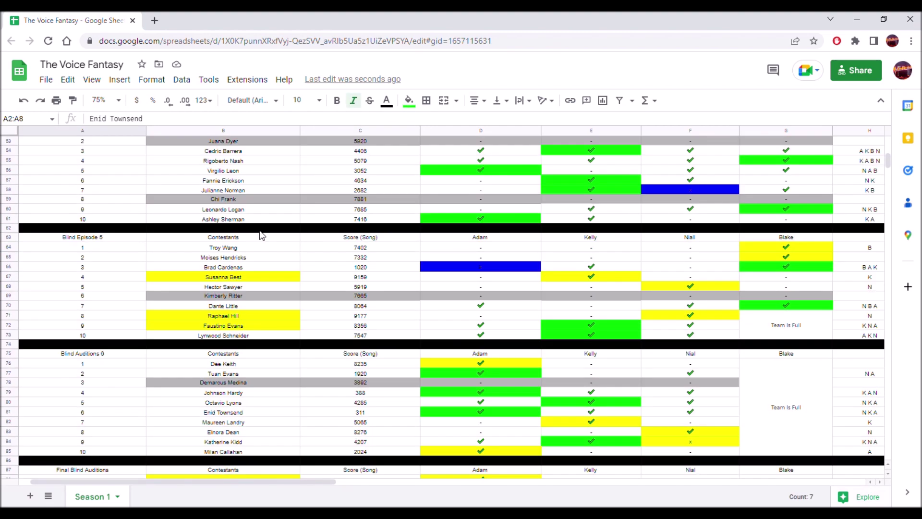
{"action": "scroll", "coordinate": [259, 232], "scroll_direction": "down", "scroll_amount": 18}
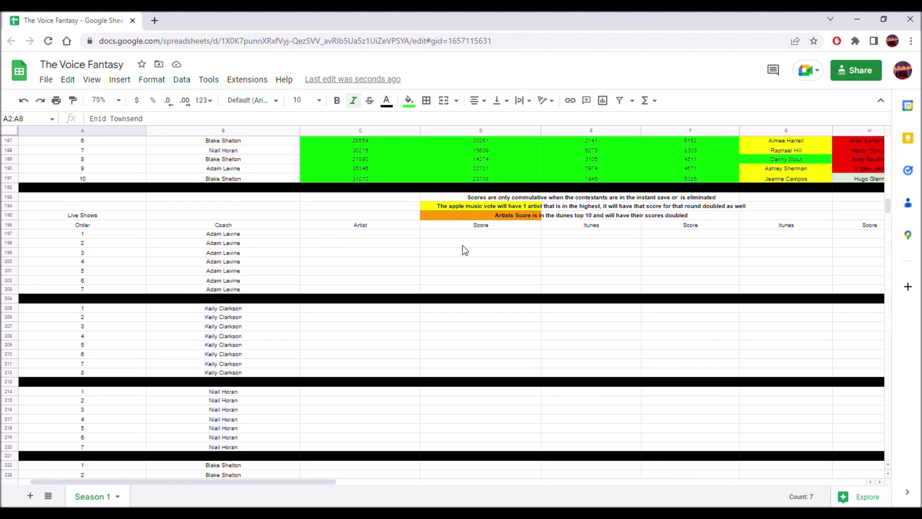
{"action": "left_click", "coordinate": [466, 232]}
{"action": "key", "text": "ctrl+v"}
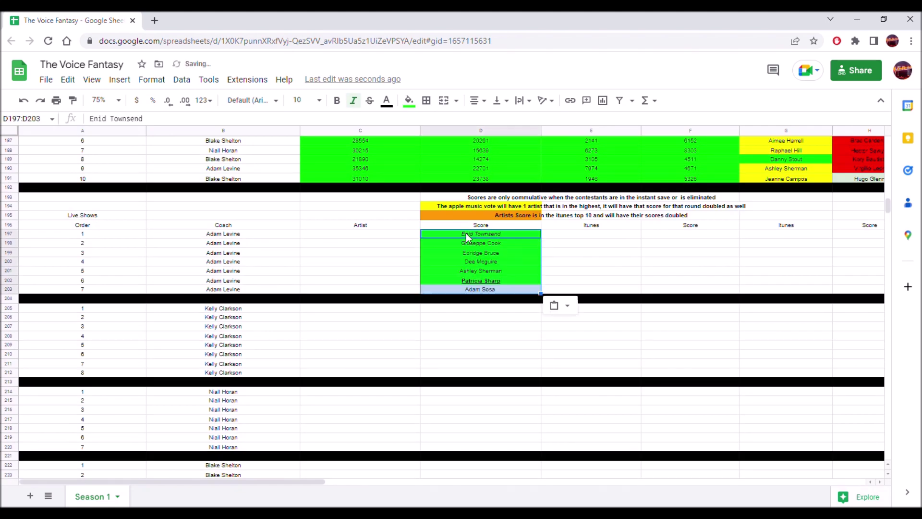
- Move the pasted artists from D200 to C198, D198 to C197 and D201 to C200
{"action": "left_click", "coordinate": [461, 262]}
{"action": "left_click_drag", "start_coordinate": [452, 257], "coordinate": [416, 249]}
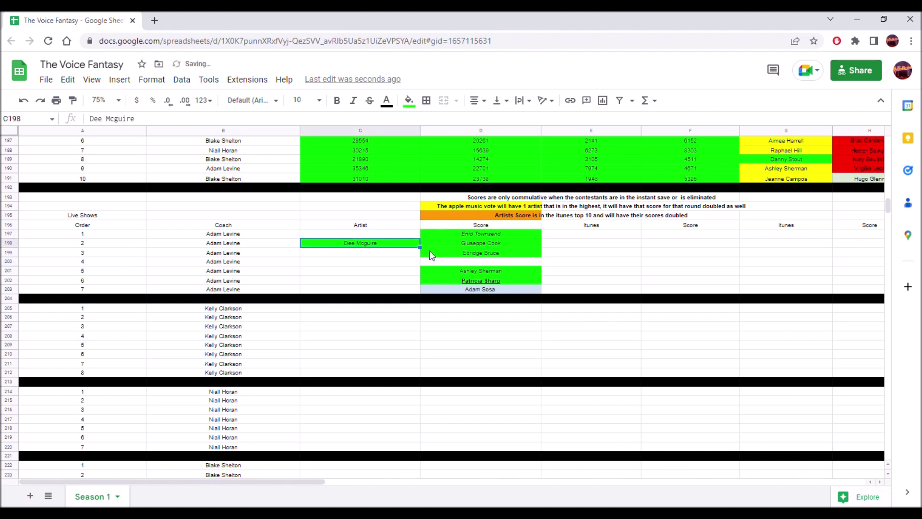
{"action": "left_click", "coordinate": [466, 244]}
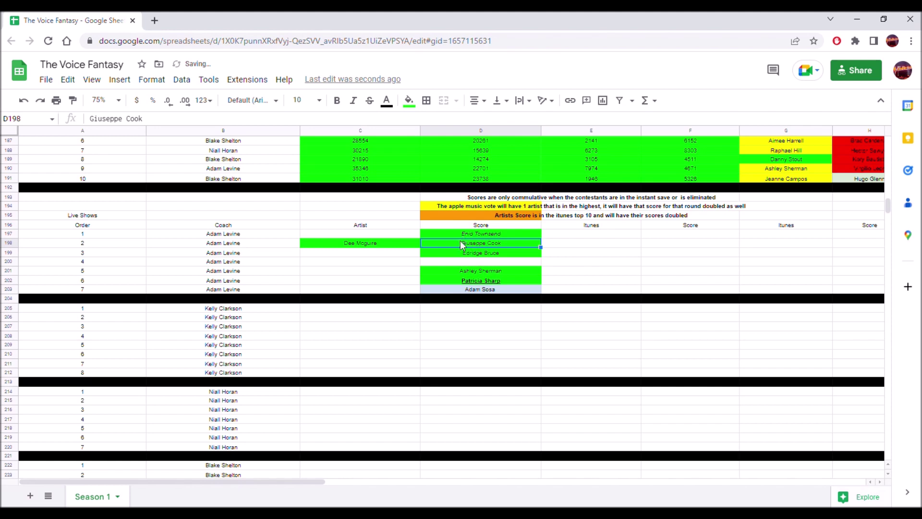
{"action": "left_click_drag", "start_coordinate": [464, 246], "coordinate": [410, 233]}
{"action": "left_click", "coordinate": [451, 269]}
{"action": "left_click_drag", "start_coordinate": [451, 267], "coordinate": [418, 271]}
- Move the other pasted artists from D203 to C203, D202 to C201, D199 to C199 and D197 to C202
{"action": "left_click", "coordinate": [434, 284]}
{"action": "left_click", "coordinate": [435, 290]}
{"action": "left_click_drag", "start_coordinate": [438, 287], "coordinate": [388, 292]}
{"action": "left_click", "coordinate": [464, 283]}
{"action": "left_click_drag", "start_coordinate": [459, 281], "coordinate": [385, 270]}
{"action": "left_click", "coordinate": [465, 253]}
{"action": "left_click_drag", "start_coordinate": [465, 253], "coordinate": [400, 255]}
{"action": "left_click", "coordinate": [455, 235]}
{"action": "left_click_drag", "start_coordinate": [454, 234], "coordinate": [405, 275]}
{"action": "left_click", "coordinate": [439, 278]}
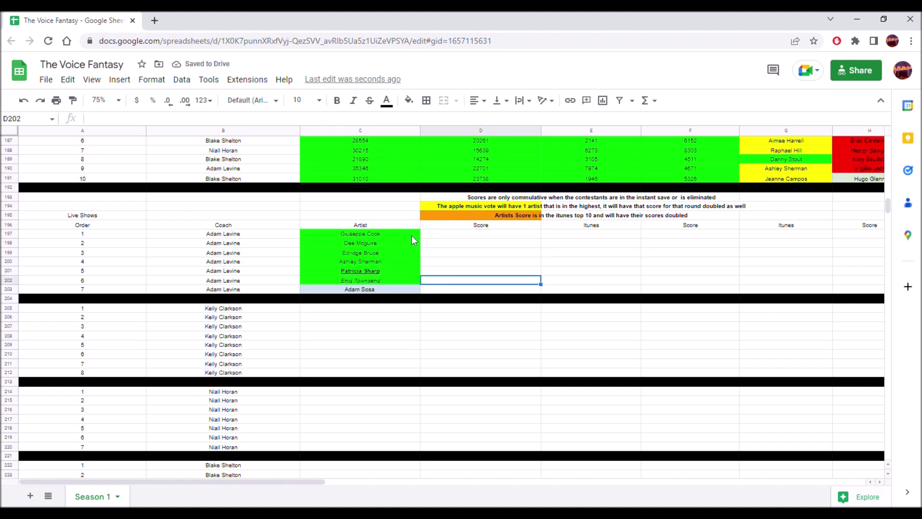
- Change the fill color of the artist cells C197:C203 to white
{"action": "left_click_drag", "start_coordinate": [410, 235], "coordinate": [393, 290]}
{"action": "left_click", "coordinate": [409, 100]}
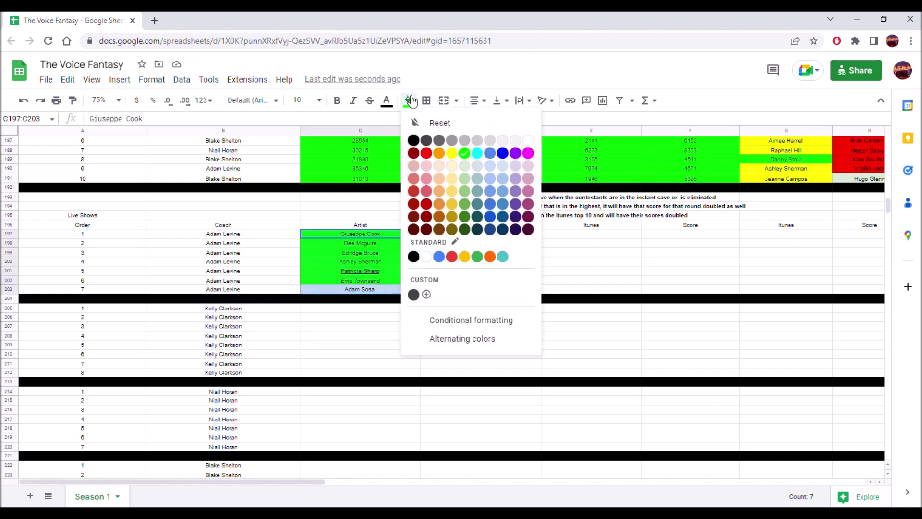
{"action": "left_click", "coordinate": [529, 142]}
{"action": "left_click", "coordinate": [500, 255]}
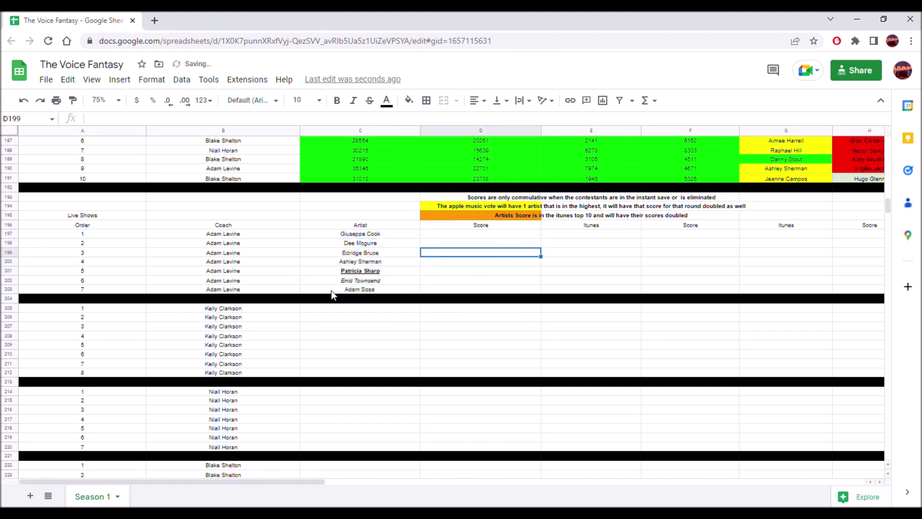
- Swap the artists in cells C201 and C203 of Adam Levine's Live Shows list
{"action": "left_click", "coordinate": [347, 291]}
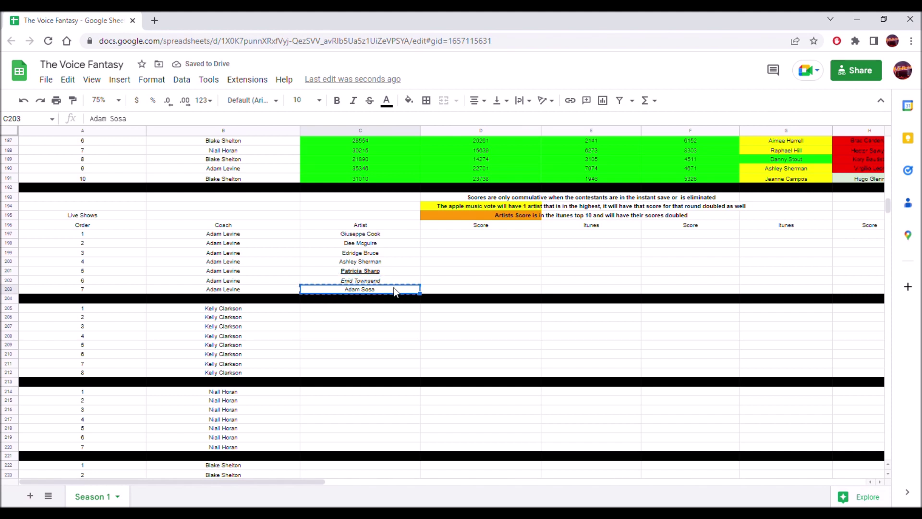
{"action": "left_click_drag", "start_coordinate": [402, 292], "coordinate": [403, 273]}
{"action": "left_click", "coordinate": [411, 270]}
{"action": "left_click", "coordinate": [461, 272]}
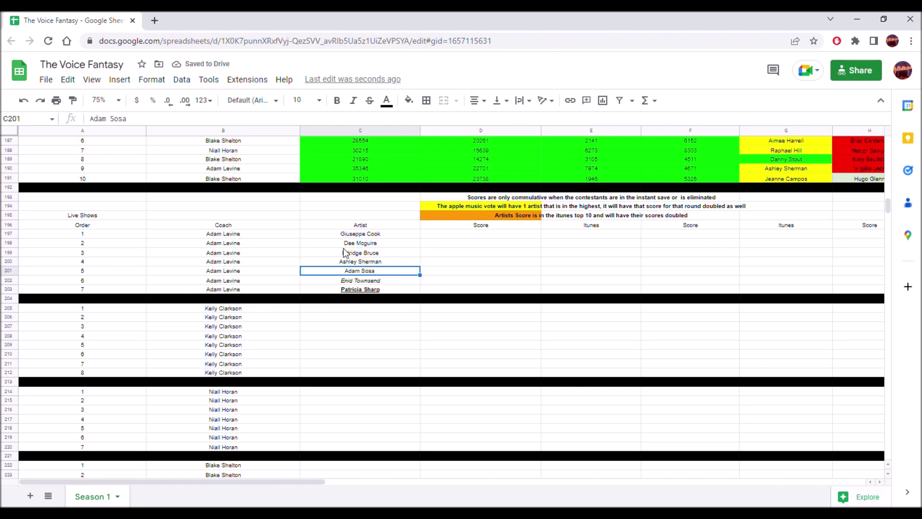
- Copy the knockout total in C172 and paste it as values only into the Knockout Score cell M197
{"action": "scroll", "coordinate": [345, 252], "scroll_direction": "up", "scroll_amount": 2}
{"action": "left_click", "coordinate": [367, 300]}
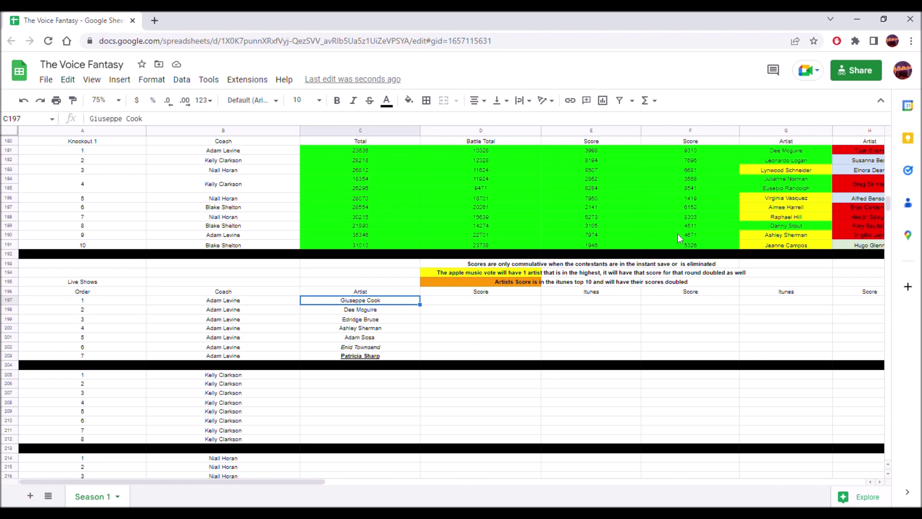
{"action": "scroll", "coordinate": [678, 234], "scroll_direction": "up", "scroll_amount": 4}
{"action": "left_click_drag", "start_coordinate": [817, 225], "coordinate": [432, 224]}
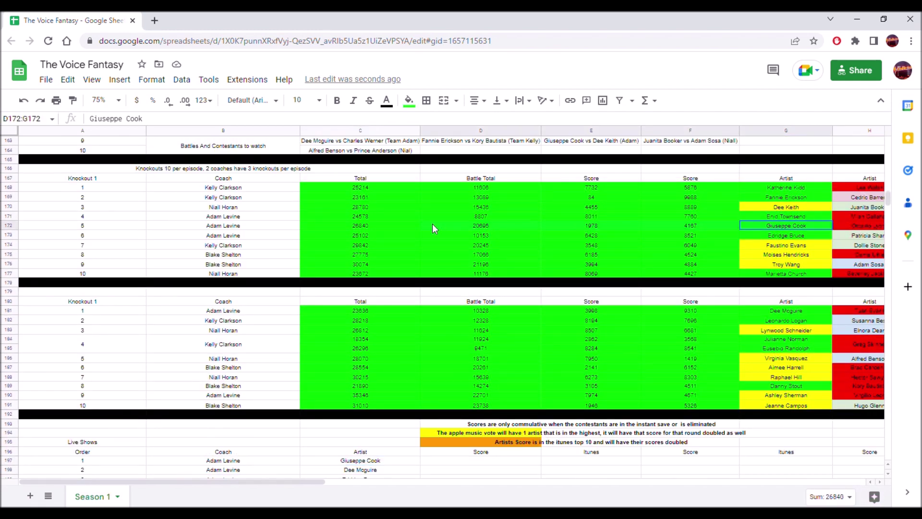
{"action": "left_click", "coordinate": [343, 225]}
{"action": "scroll", "coordinate": [307, 281], "scroll_direction": "down", "scroll_amount": 3}
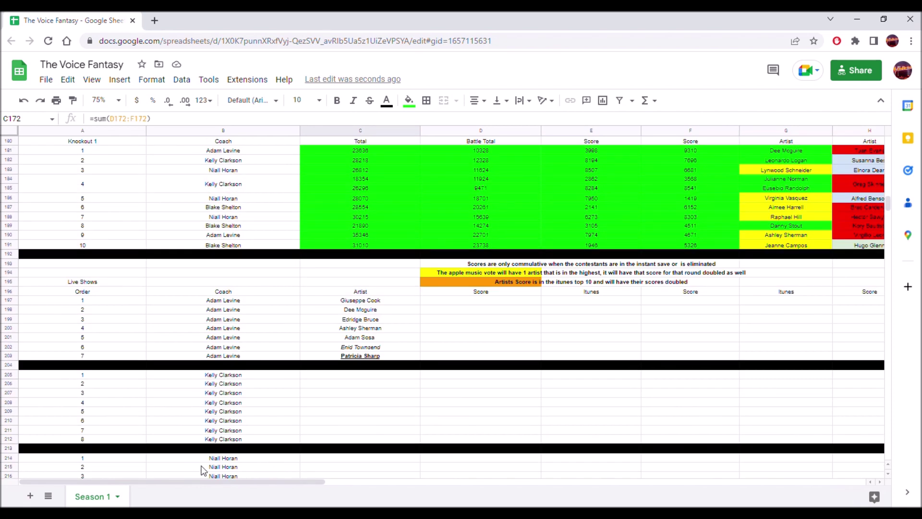
{"action": "left_click_drag", "start_coordinate": [210, 477], "coordinate": [434, 481]}
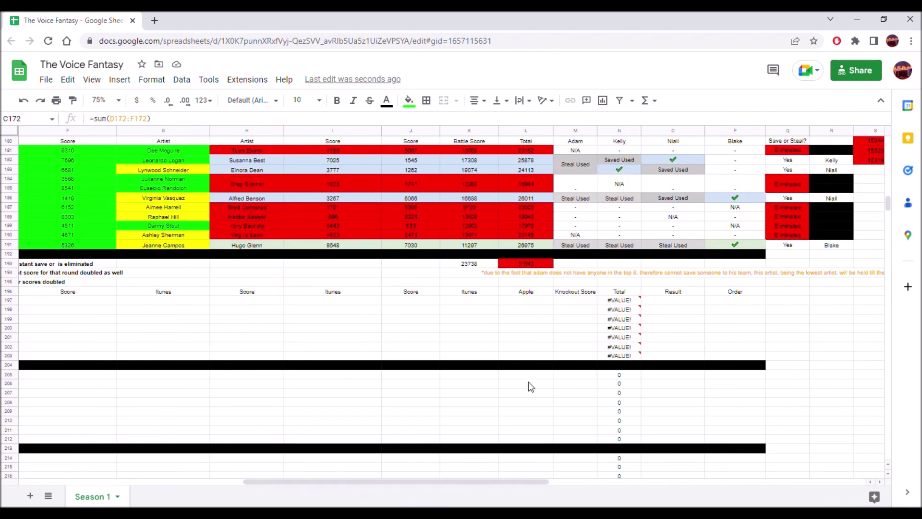
{"action": "left_click", "coordinate": [560, 302]}
{"action": "right_click", "coordinate": [560, 303]}
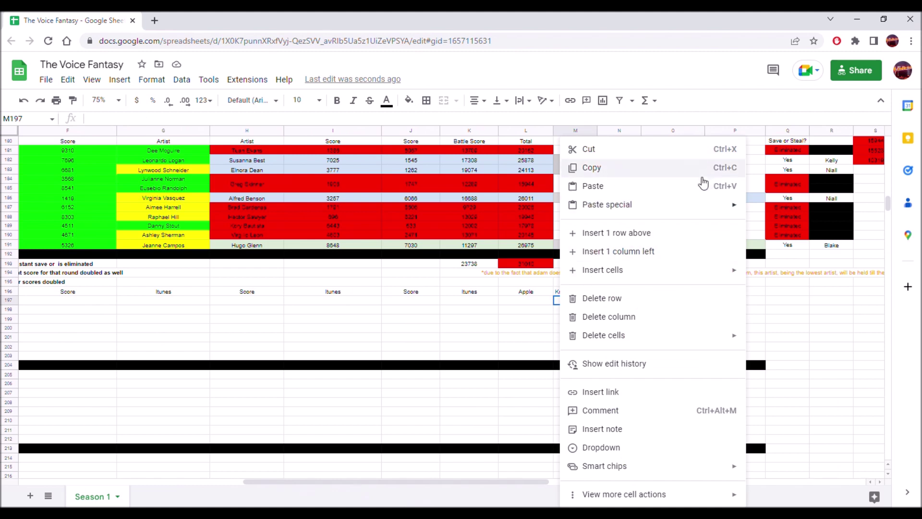
{"action": "mouse_move", "coordinate": [722, 206]}
{"action": "left_click", "coordinate": [764, 207]}
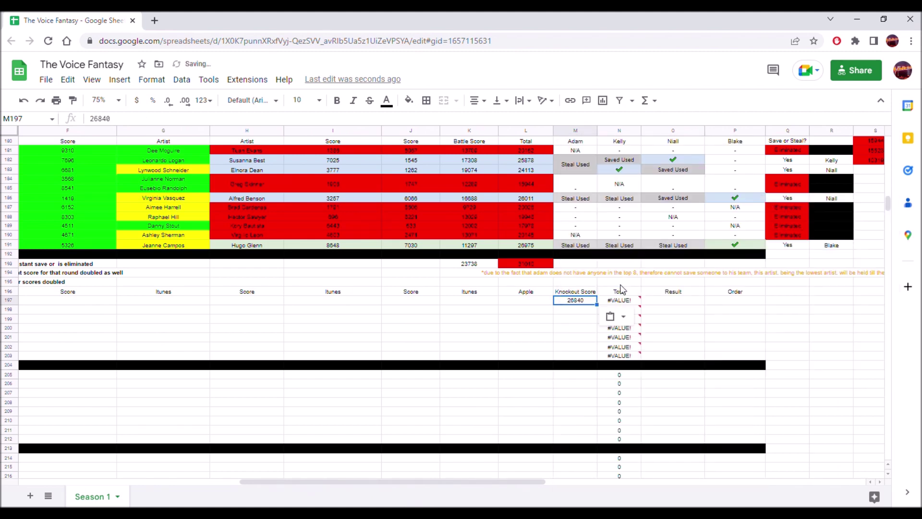
- Replace the Total formula in N197 with =M197+L197+J197+H197+F197
{"action": "left_click", "coordinate": [632, 301]}
{"action": "left_click_drag", "start_coordinate": [211, 118], "coordinate": [92, 119]}
{"action": "key", "text": "BackSpace"}
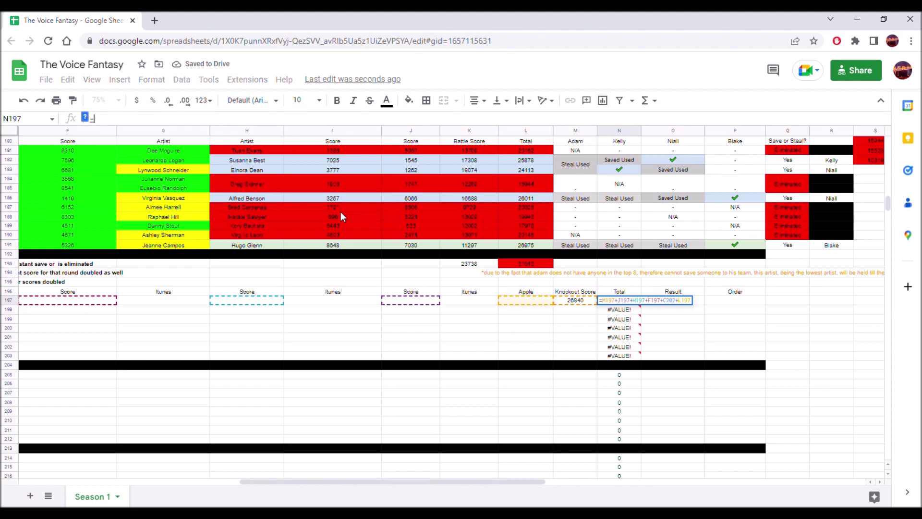
{"action": "left_click", "coordinate": [576, 300]}
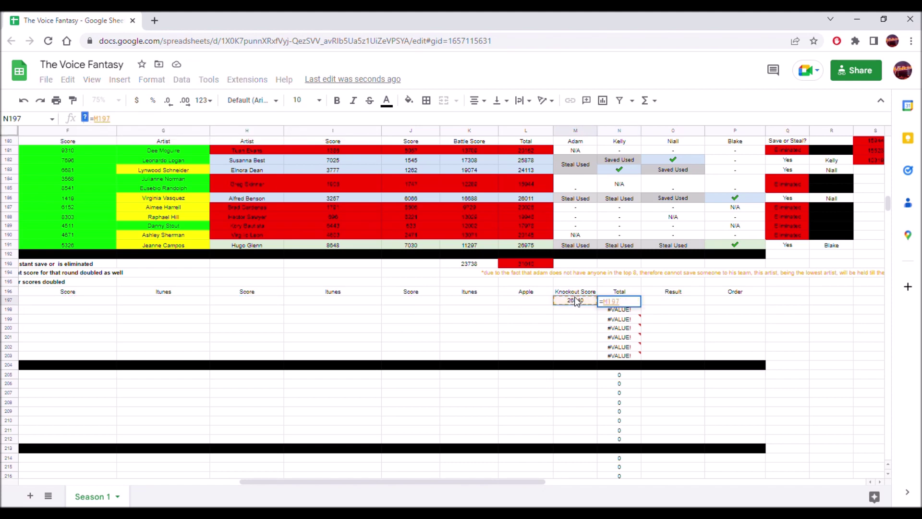
{"action": "type", "text": "+"}
{"action": "left_click", "coordinate": [528, 303]}
{"action": "type", "text": "+"}
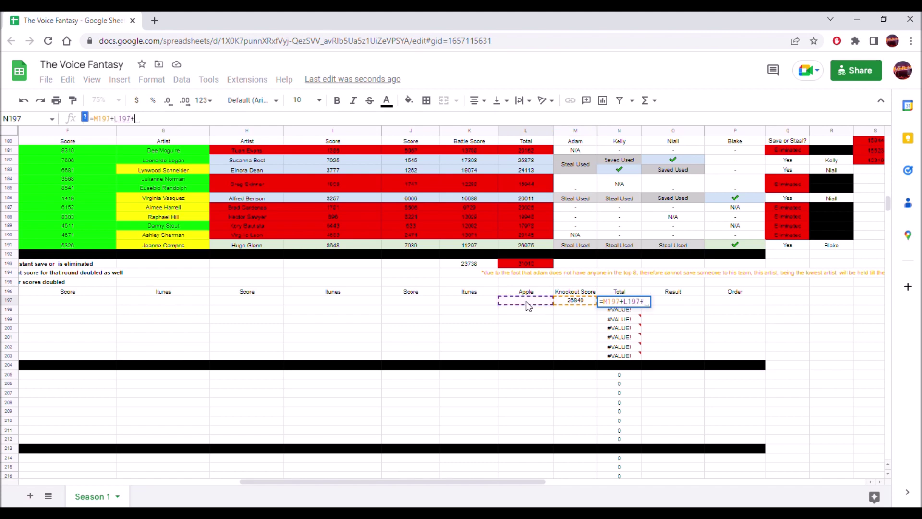
{"action": "left_click", "coordinate": [406, 293]}
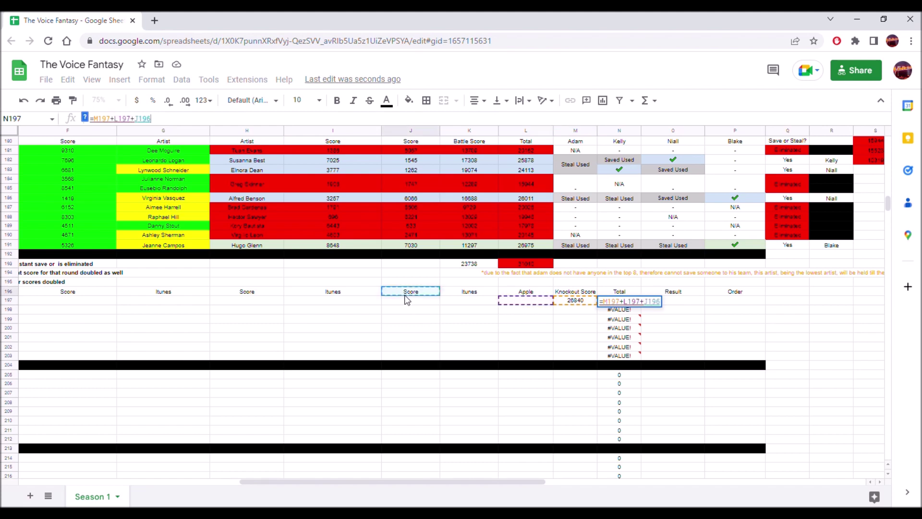
{"action": "left_click", "coordinate": [402, 299]}
{"action": "type", "text": "+"}
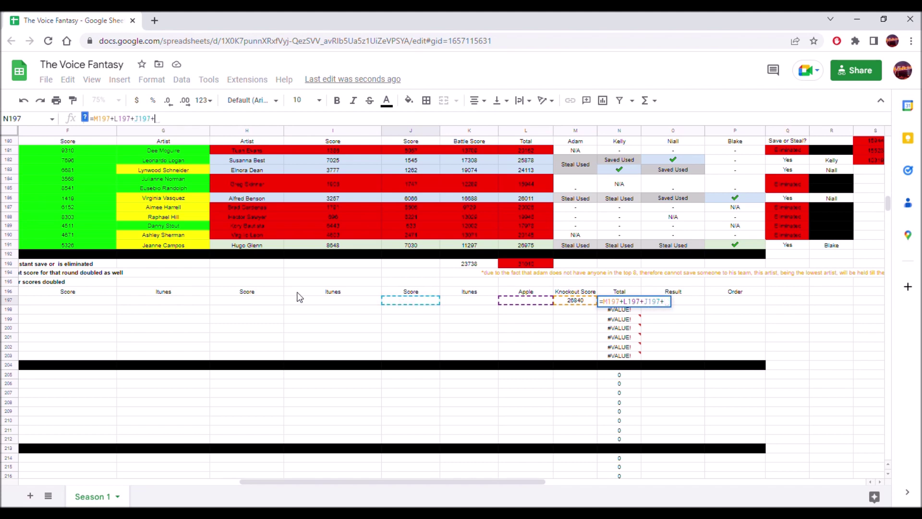
{"action": "left_click", "coordinate": [245, 301]}
{"action": "type", "text": "+"}
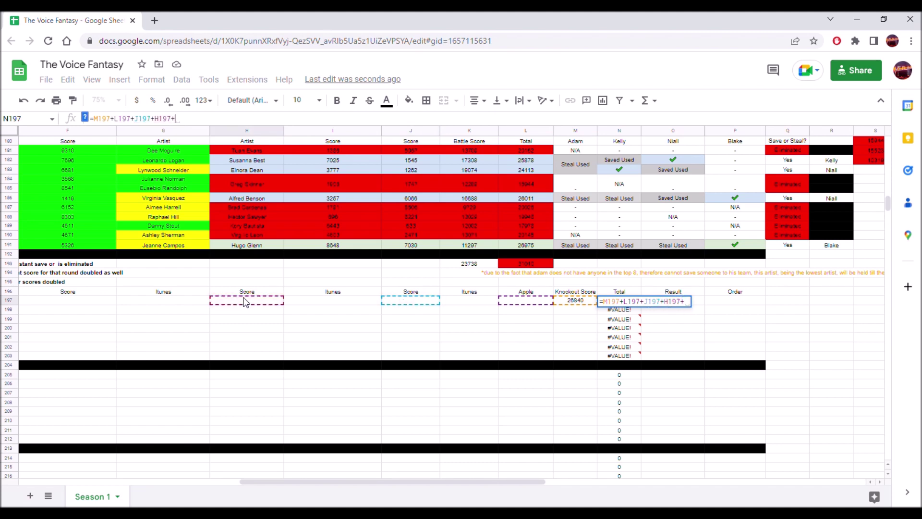
{"action": "left_click", "coordinate": [88, 302]}
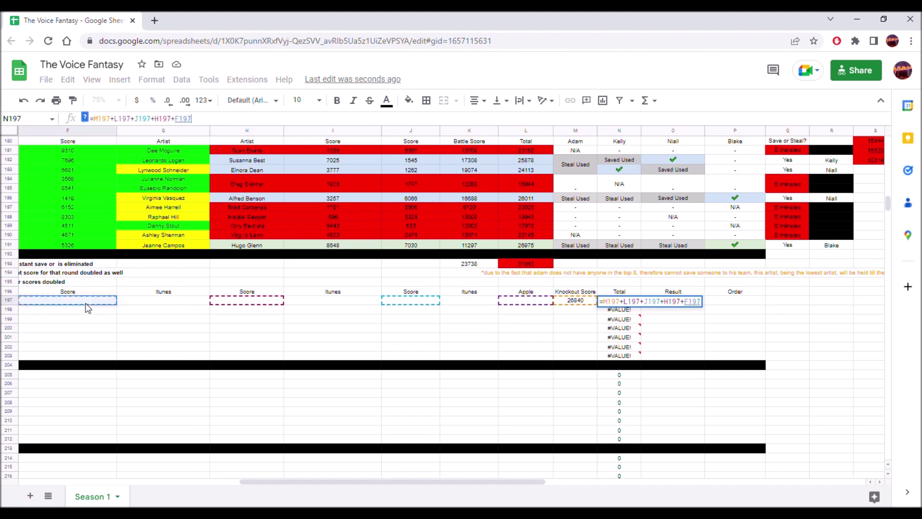
{"action": "key", "text": "Return"}
- Fill the Total formula from N197 down the column through N229
{"action": "left_click", "coordinate": [630, 301]}
{"action": "left_click_drag", "start_coordinate": [641, 305], "coordinate": [638, 356]}
{"action": "left_click", "coordinate": [673, 327]}
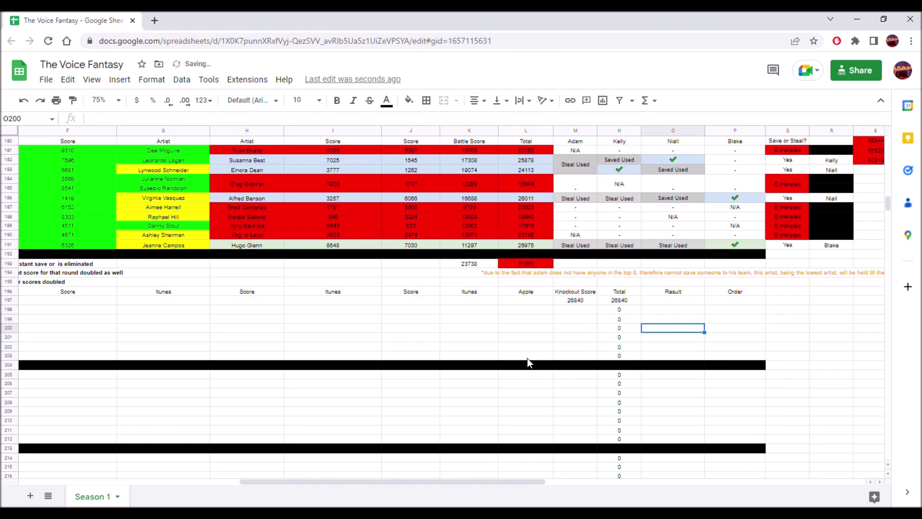
{"action": "left_click", "coordinate": [635, 303]}
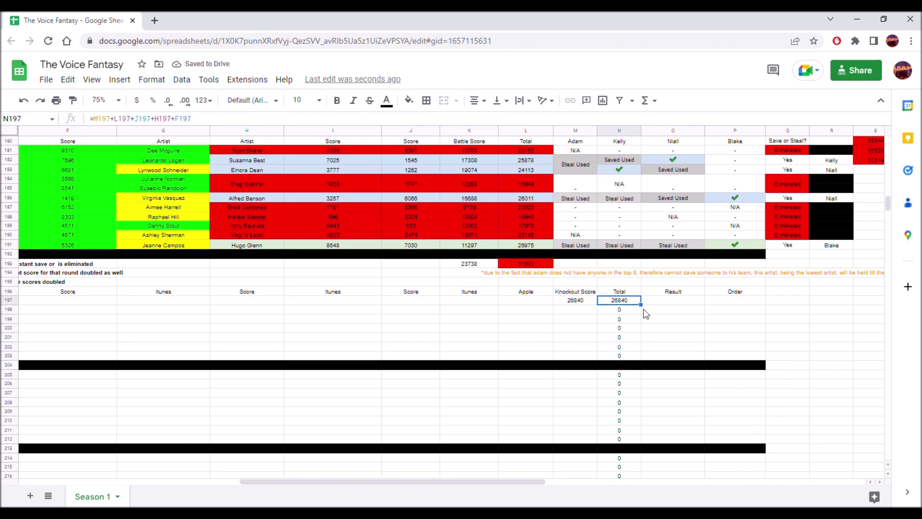
{"action": "left_click_drag", "start_coordinate": [641, 305], "coordinate": [635, 355]}
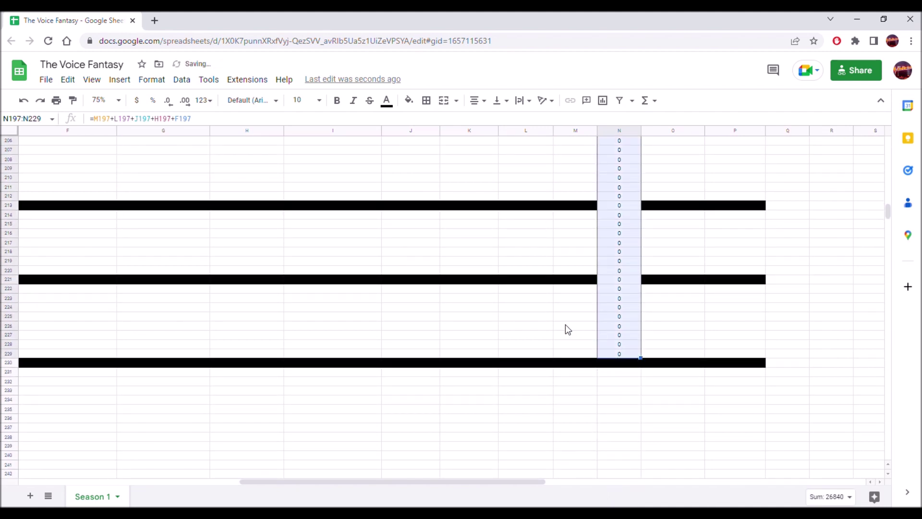
{"action": "scroll", "coordinate": [567, 325], "scroll_direction": "up", "scroll_amount": 4}
- Restore the black divider in the Total column by extending M204 into N204 and M213 into N213
{"action": "left_click", "coordinate": [594, 284]}
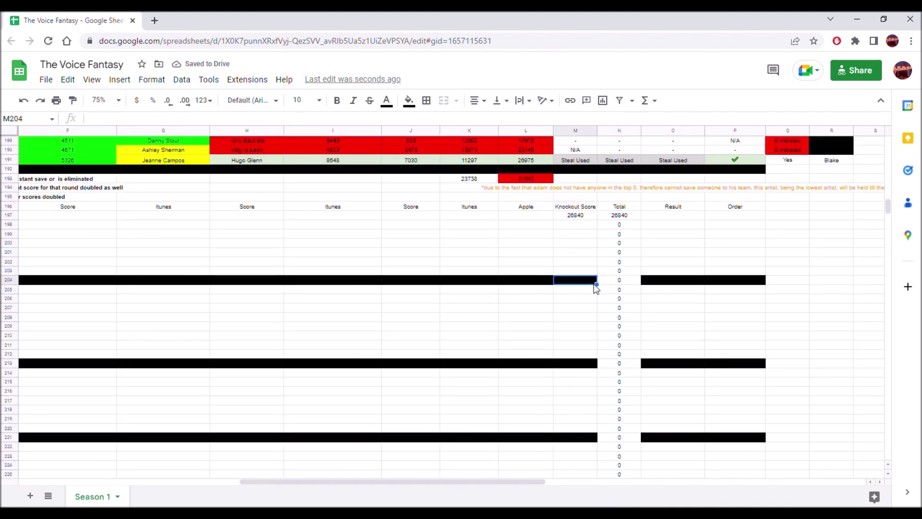
{"action": "left_click_drag", "start_coordinate": [597, 283], "coordinate": [619, 288]}
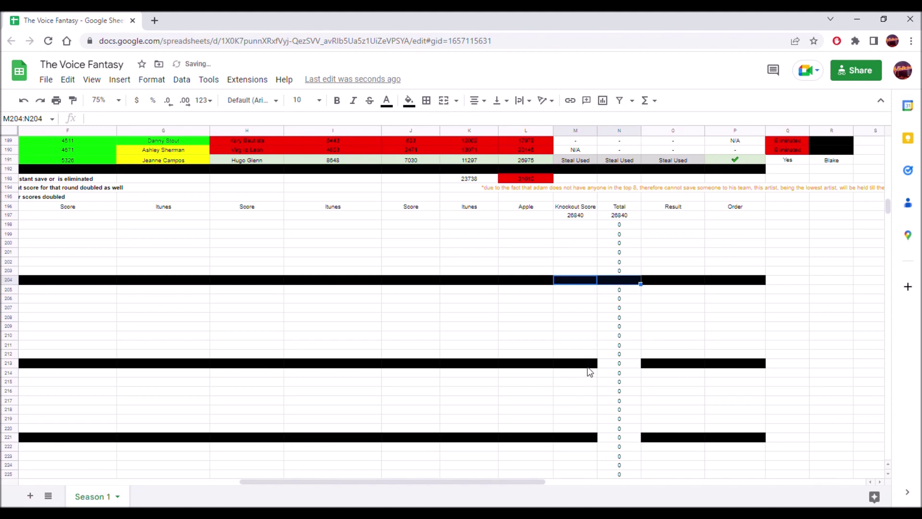
{"action": "left_click", "coordinate": [589, 365]}
{"action": "left_click_drag", "start_coordinate": [597, 367], "coordinate": [609, 369]}
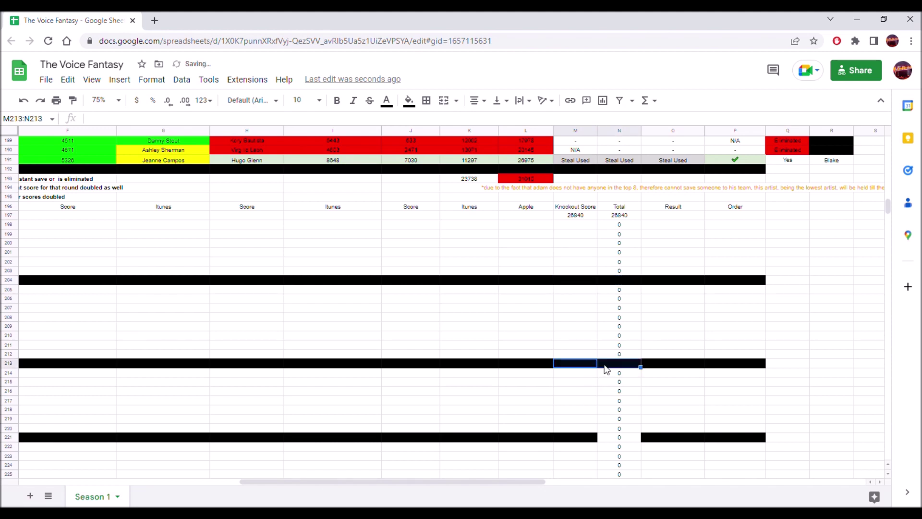
- Copy the knockout total in C181 and paste it as values only into the Knockout Score cell M198
{"action": "left_click_drag", "start_coordinate": [459, 482], "coordinate": [354, 465]}
{"action": "scroll", "coordinate": [414, 346], "scroll_direction": "up", "scroll_amount": 5}
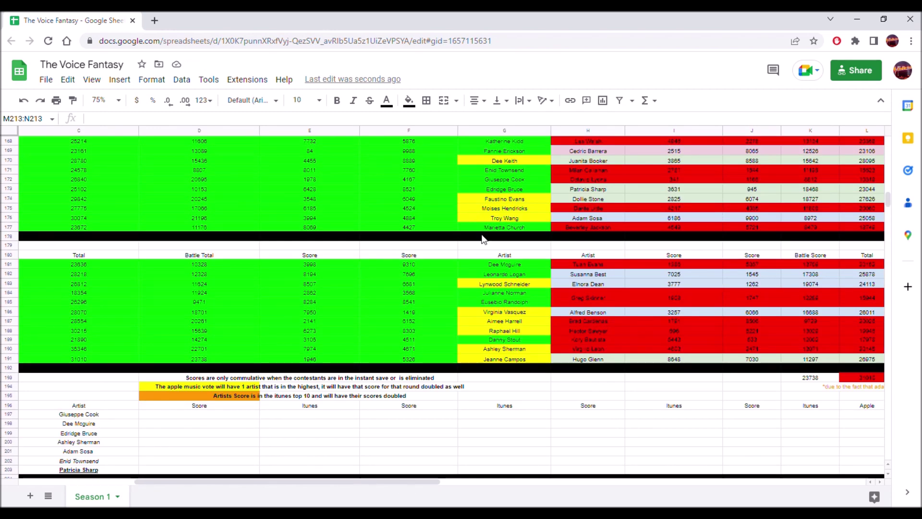
{"action": "left_click_drag", "start_coordinate": [489, 263], "coordinate": [450, 269]}
{"action": "left_click", "coordinate": [373, 264]}
{"action": "key", "text": "ctrl+c"}
{"action": "left_click_drag", "start_coordinate": [240, 481], "coordinate": [486, 483]}
{"action": "left_click", "coordinate": [474, 423]}
{"action": "right_click", "coordinate": [475, 423]}
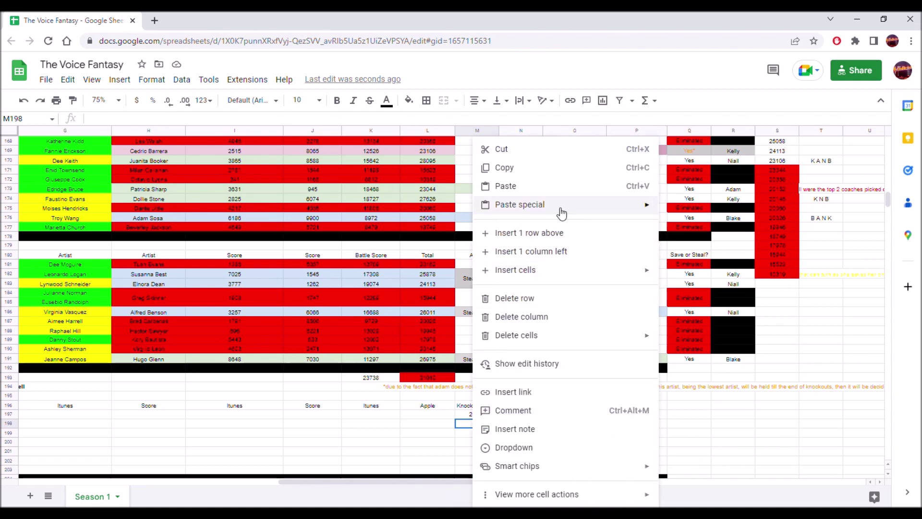
{"action": "mouse_move", "coordinate": [611, 210]}
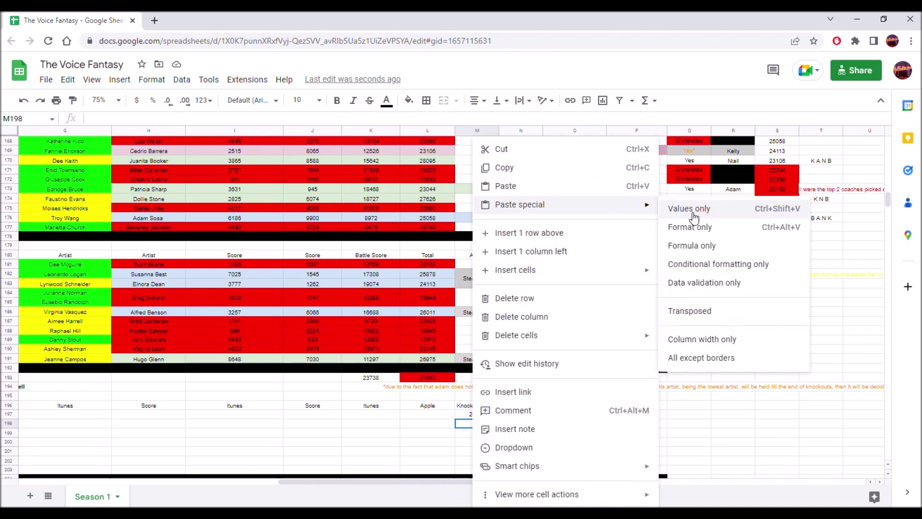
{"action": "left_click", "coordinate": [692, 212]}
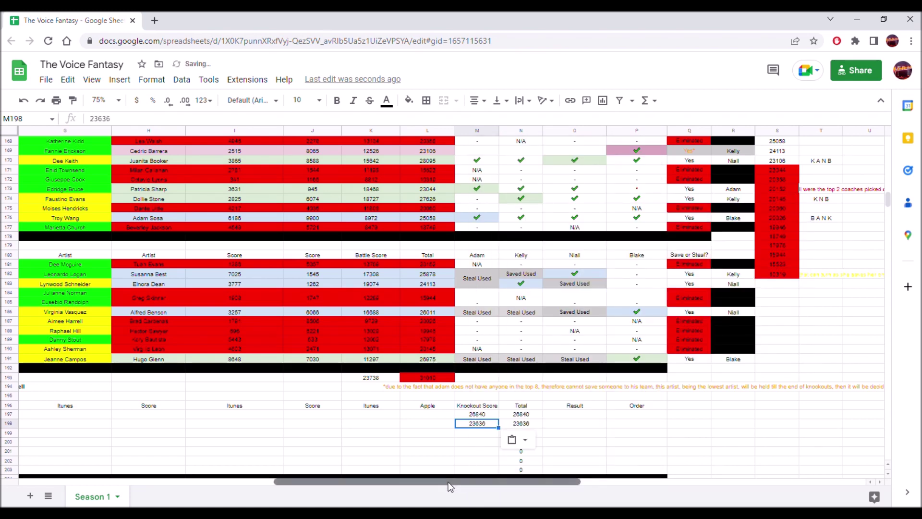
- Copy the knockout total in C173 and paste it as values only into the Knockout Score cell M199
{"action": "left_click_drag", "start_coordinate": [449, 482], "coordinate": [272, 483]}
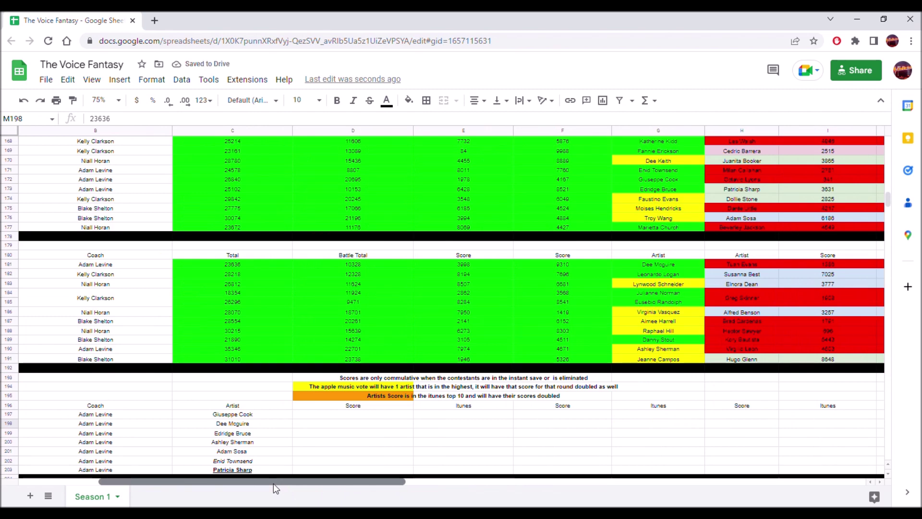
{"action": "left_click_drag", "start_coordinate": [273, 483], "coordinate": [248, 485]}
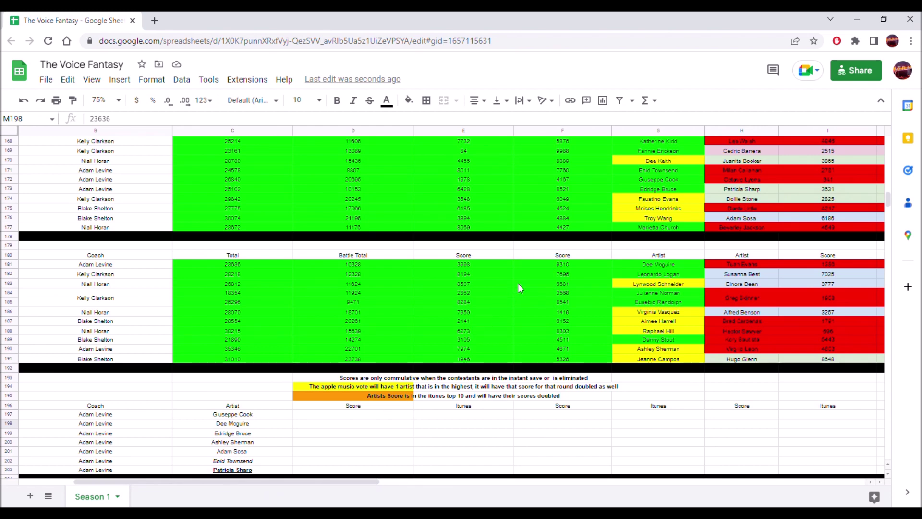
{"action": "scroll", "coordinate": [543, 282], "scroll_direction": "up", "scroll_amount": 3}
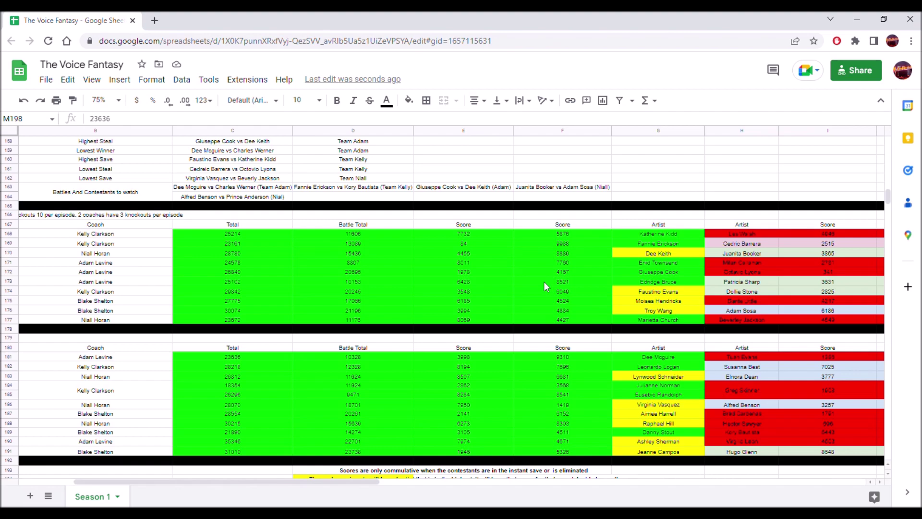
{"action": "scroll", "coordinate": [543, 282], "scroll_direction": "up", "scroll_amount": 5}
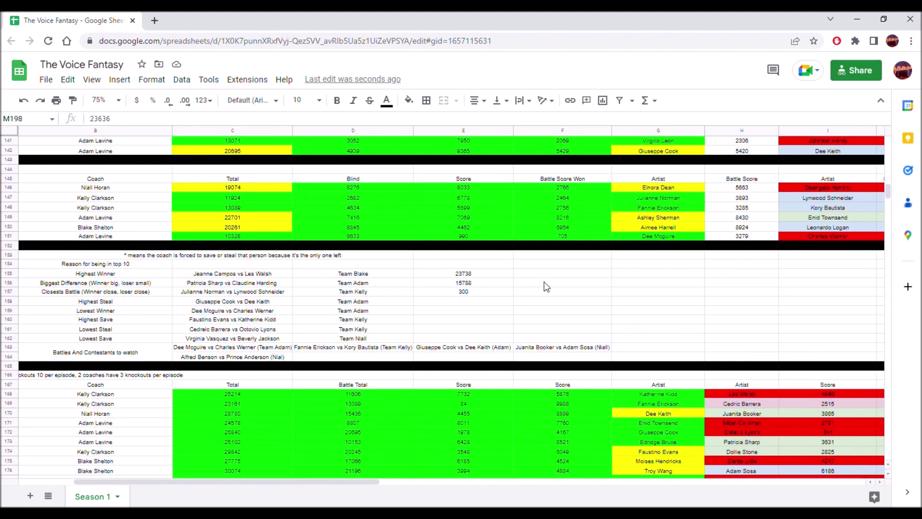
{"action": "scroll", "coordinate": [546, 287], "scroll_direction": "down", "scroll_amount": 5}
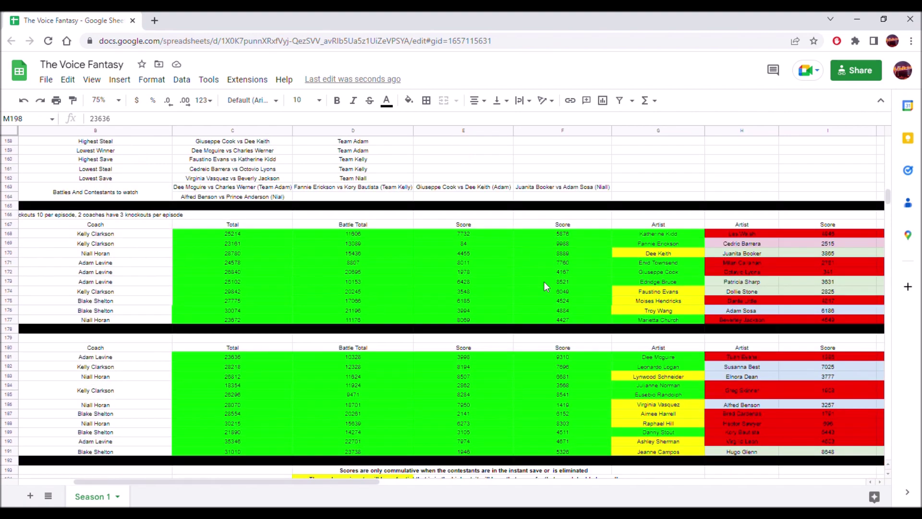
{"action": "left_click", "coordinate": [678, 272]}
{"action": "left_click_drag", "start_coordinate": [664, 283], "coordinate": [302, 273]}
{"action": "left_click", "coordinate": [241, 284]}
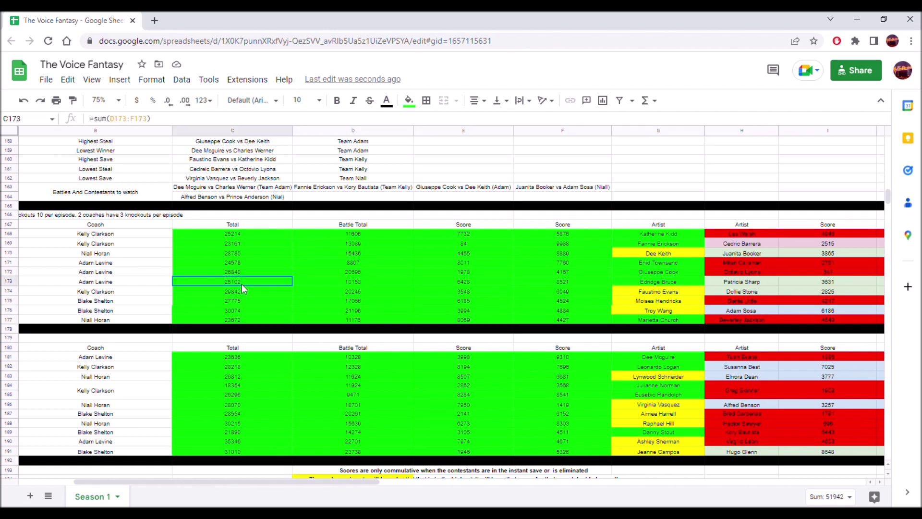
{"action": "scroll", "coordinate": [368, 339], "scroll_direction": "down", "scroll_amount": 5}
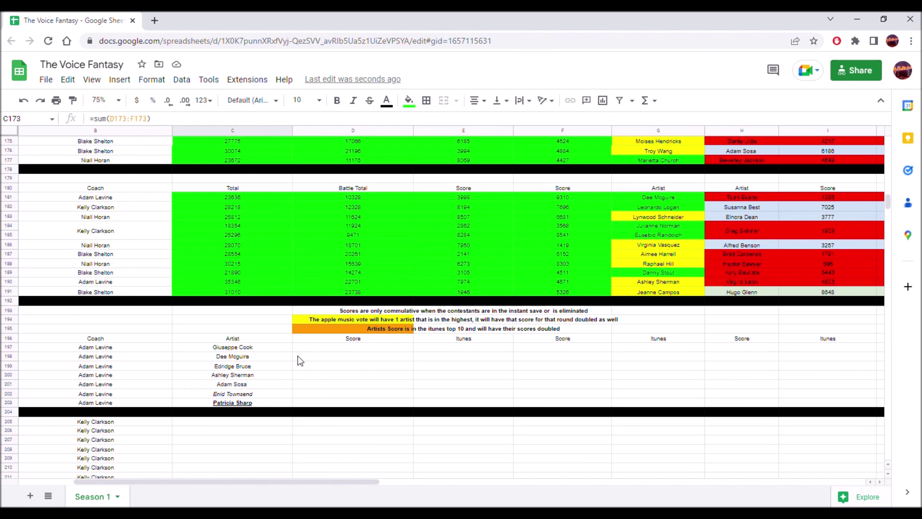
{"action": "left_click", "coordinate": [327, 368]}
{"action": "left_click_drag", "start_coordinate": [327, 369], "coordinate": [643, 374]}
{"action": "left_click", "coordinate": [680, 363]}
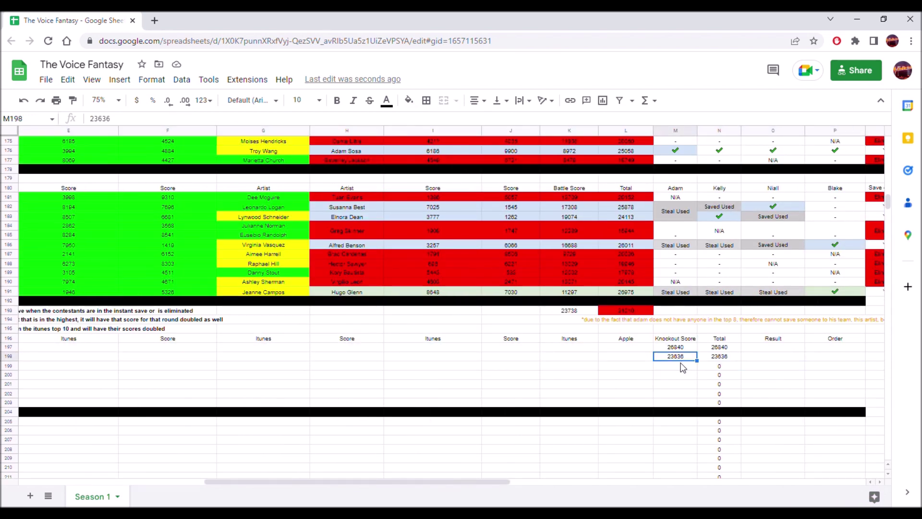
{"action": "right_click", "coordinate": [679, 364]}
{"action": "mouse_move", "coordinate": [852, 204]}
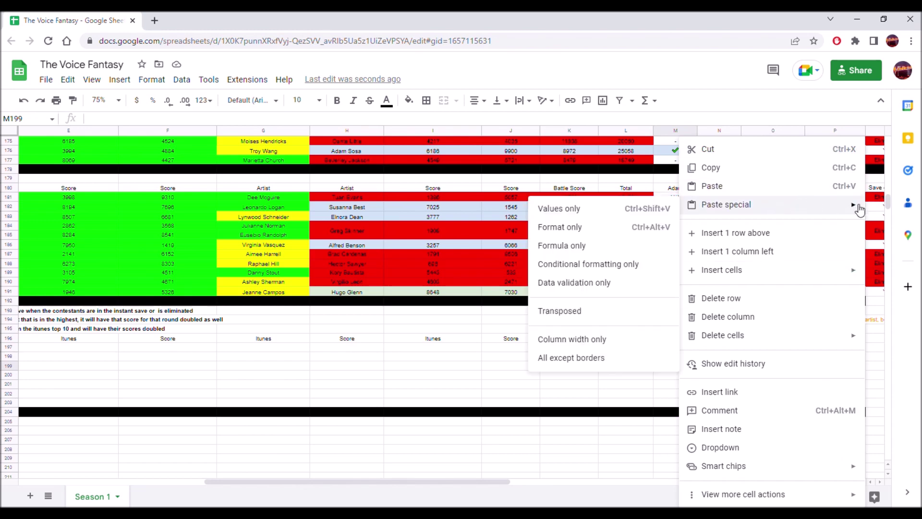
{"action": "left_click", "coordinate": [656, 209]}
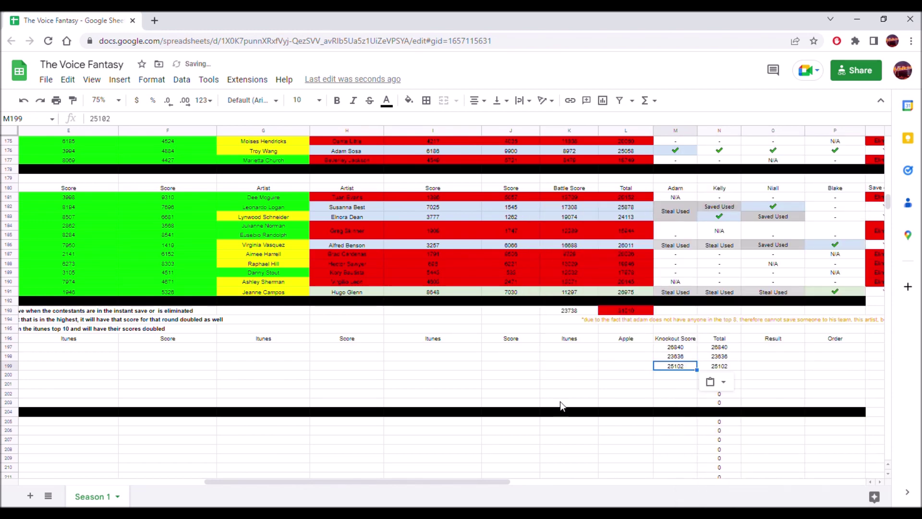
- Copy the knockout total in C190 and paste it as values only into the Knockout Score cell M200
{"action": "left_click_drag", "start_coordinate": [437, 482], "coordinate": [307, 477]}
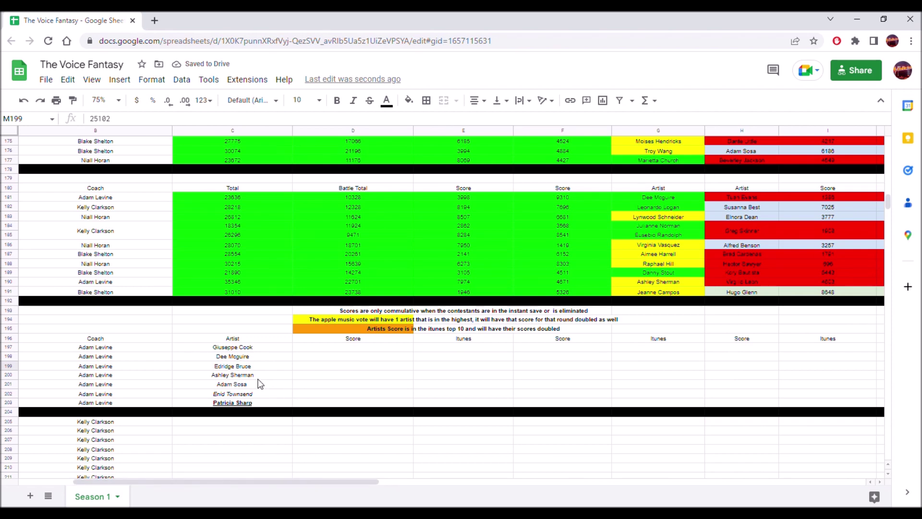
{"action": "left_click", "coordinate": [291, 375]}
{"action": "scroll", "coordinate": [574, 368], "scroll_direction": "up", "scroll_amount": 5}
{"action": "left_click_drag", "start_coordinate": [625, 413], "coordinate": [418, 414]}
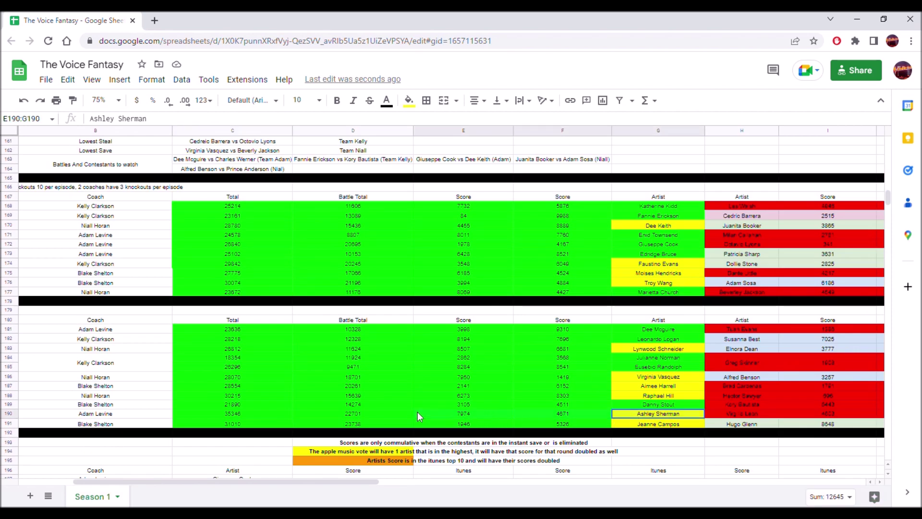
{"action": "left_click", "coordinate": [242, 412]}
{"action": "key", "text": "ctrl+c"}
{"action": "scroll", "coordinate": [293, 320], "scroll_direction": "down", "scroll_amount": 2}
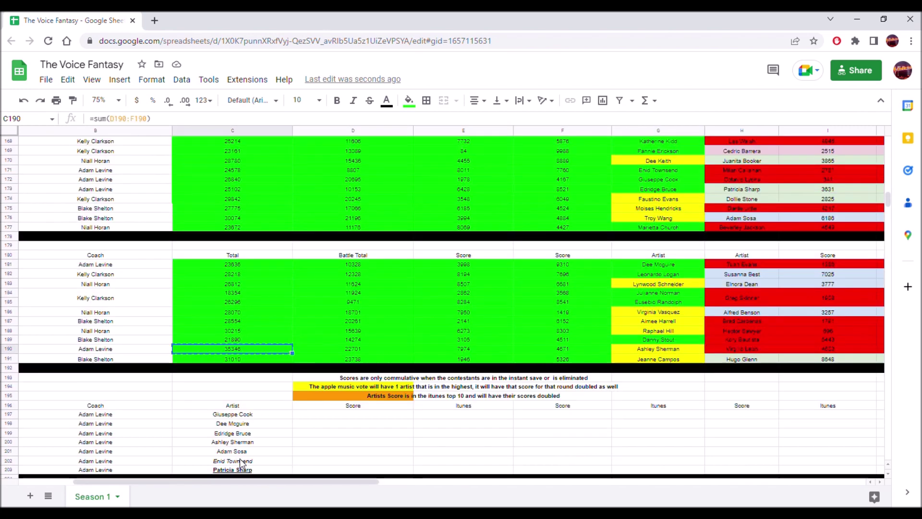
{"action": "left_click_drag", "start_coordinate": [242, 483], "coordinate": [275, 483]}
{"action": "left_click_drag", "start_coordinate": [235, 444], "coordinate": [796, 442]}
{"action": "key", "text": "ctrl+c"}
{"action": "left_click", "coordinate": [791, 441]}
{"action": "key", "text": "ctrl+v"}
{"action": "right_click", "coordinate": [801, 442]}
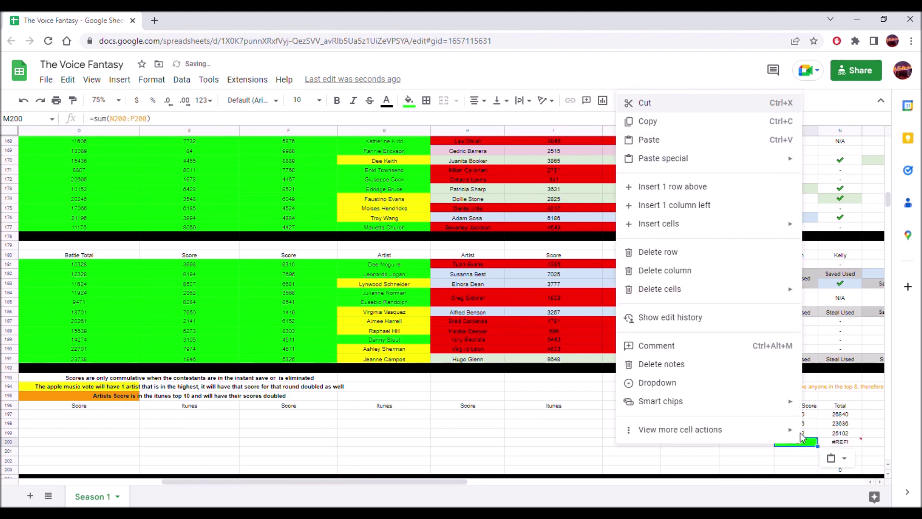
{"action": "mouse_move", "coordinate": [695, 159]}
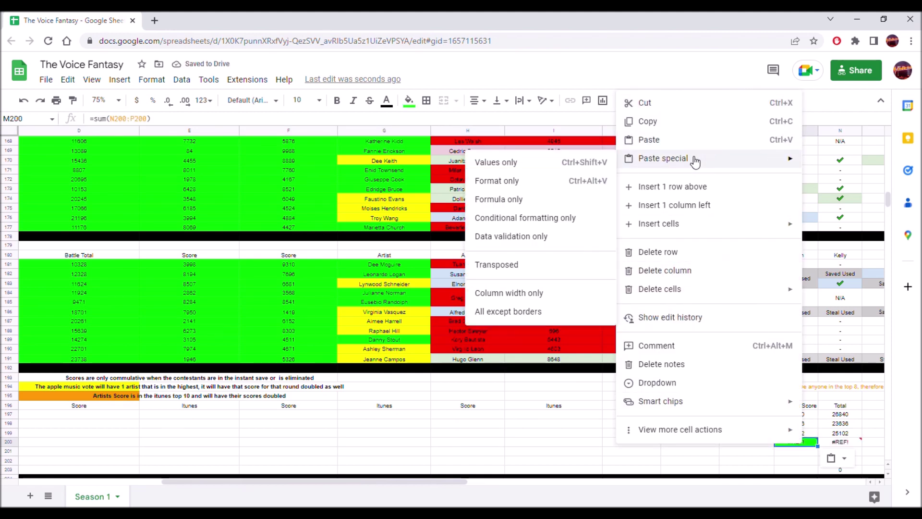
{"action": "left_click", "coordinate": [570, 165]}
{"action": "left_click", "coordinate": [629, 442]}
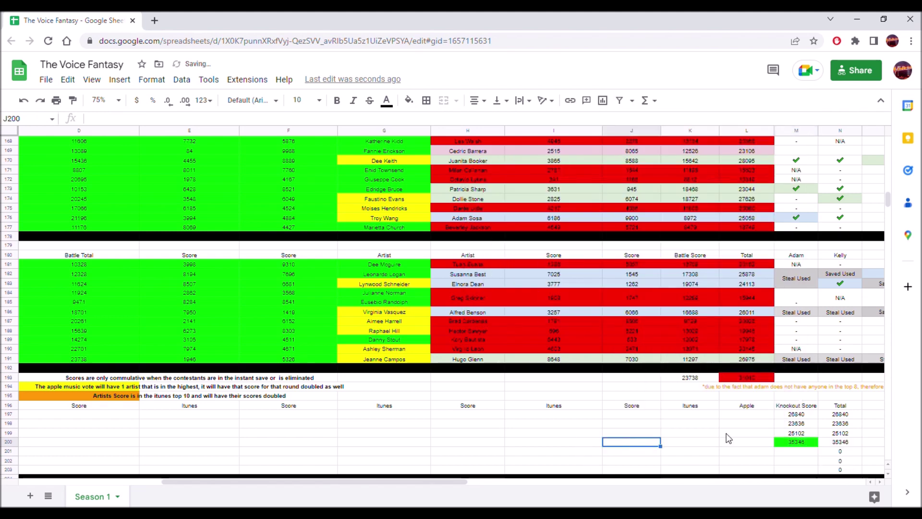
- Replace the green fill of the Knockout Score cell M200 with white
{"action": "left_click", "coordinate": [798, 442]}
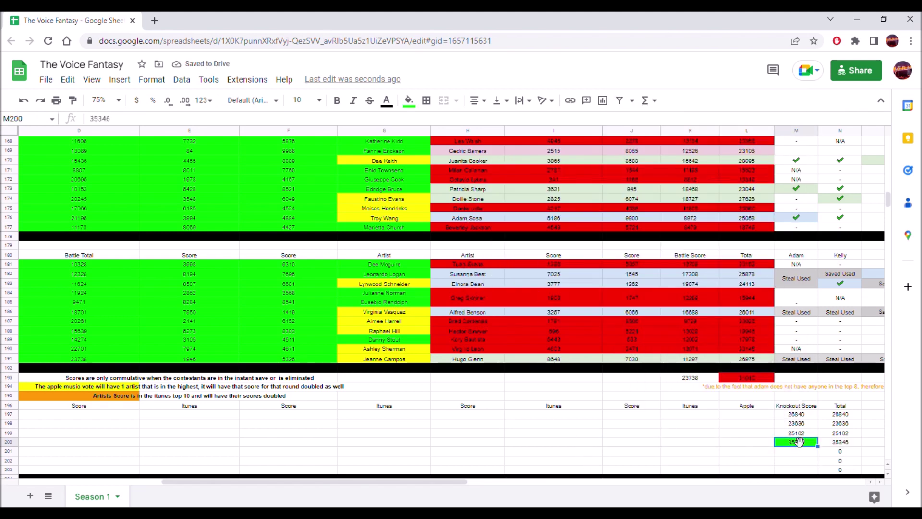
{"action": "left_click", "coordinate": [409, 101]}
{"action": "left_click", "coordinate": [529, 140]}
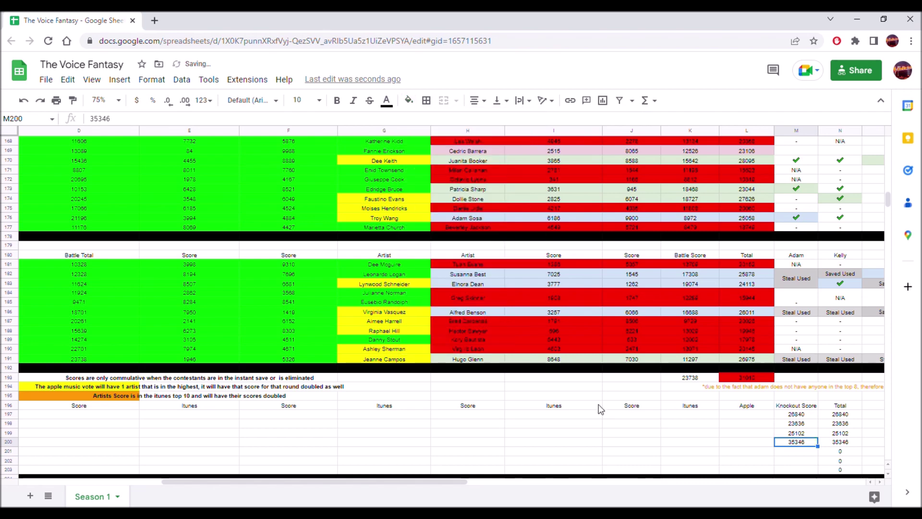
- Copy the knockout total in L176 and paste it as values only into the Knockout Score cell M201
{"action": "left_click", "coordinate": [787, 453]}
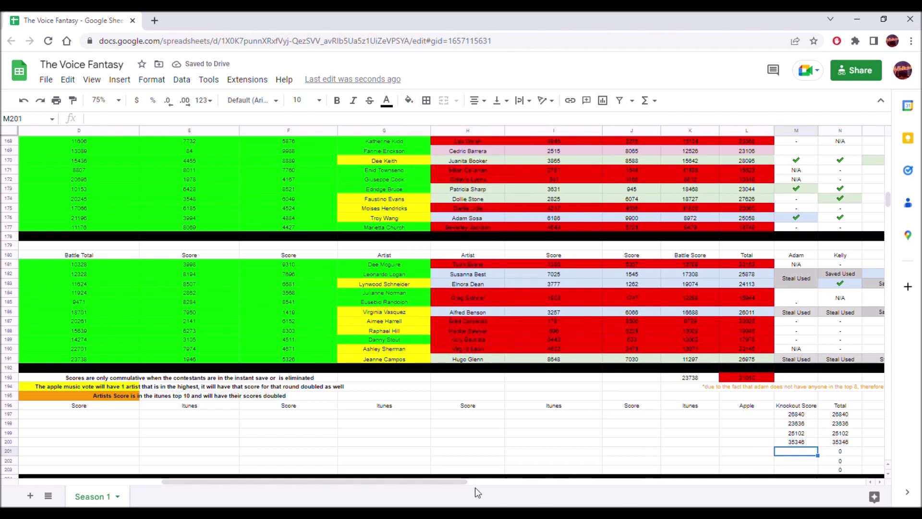
{"action": "left_click_drag", "start_coordinate": [458, 483], "coordinate": [389, 494]}
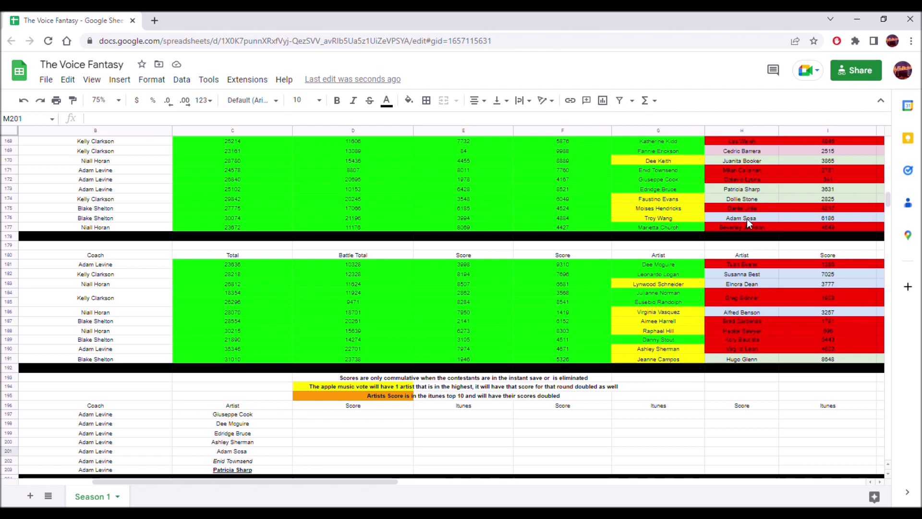
{"action": "left_click_drag", "start_coordinate": [747, 218], "coordinate": [471, 220]}
{"action": "left_click", "coordinate": [521, 219]}
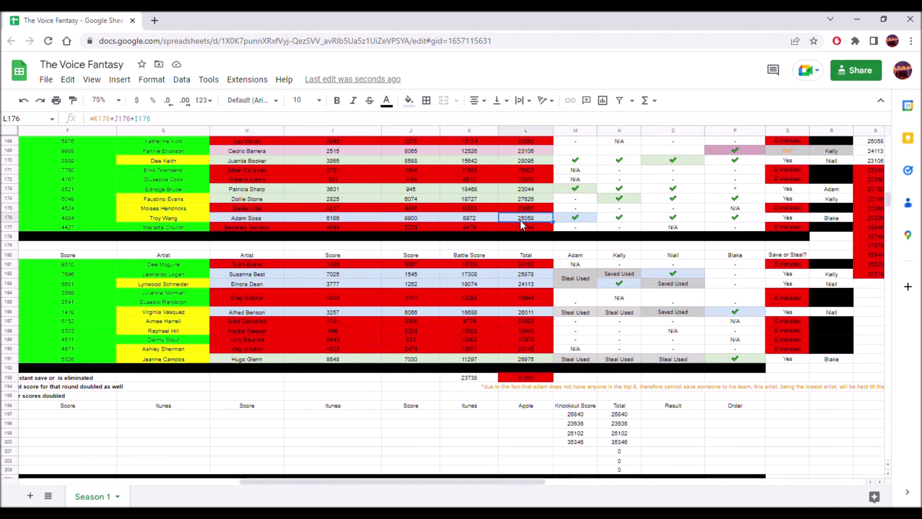
{"action": "key", "text": "ctrl+c"}
{"action": "left_click", "coordinate": [571, 453]}
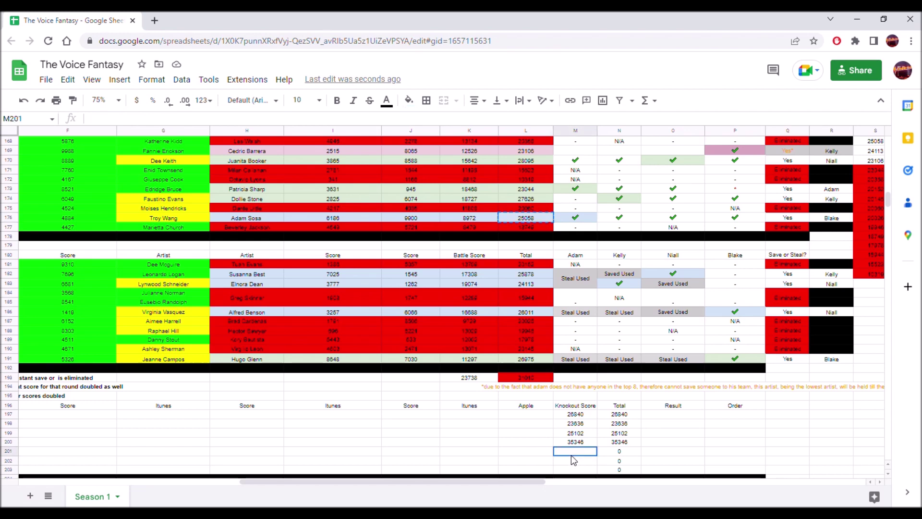
{"action": "right_click", "coordinate": [574, 460]}
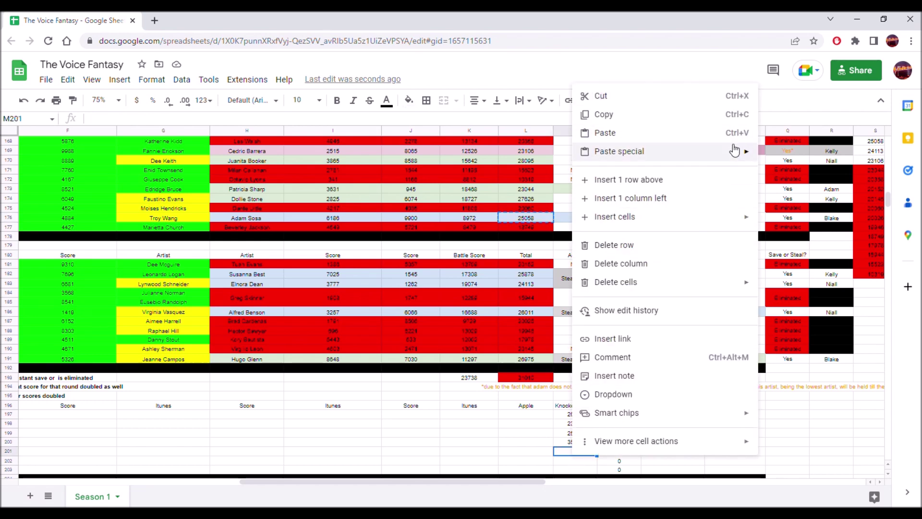
{"action": "mouse_move", "coordinate": [750, 155]}
{"action": "left_click", "coordinate": [787, 155]}
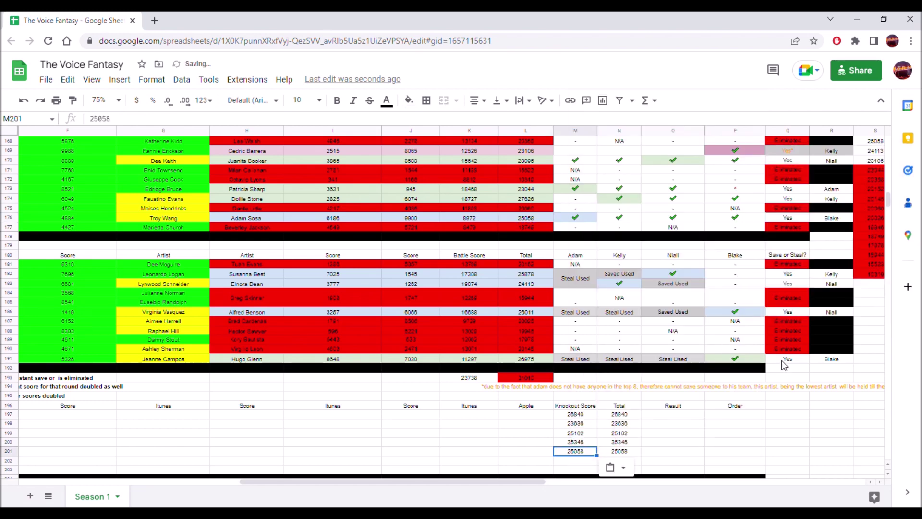
- Add the notes "Top 3 will go through" in H193 and "1 will be saved by their coach" in H194
{"action": "left_click", "coordinate": [271, 379]}
{"action": "type", "text": "T"}
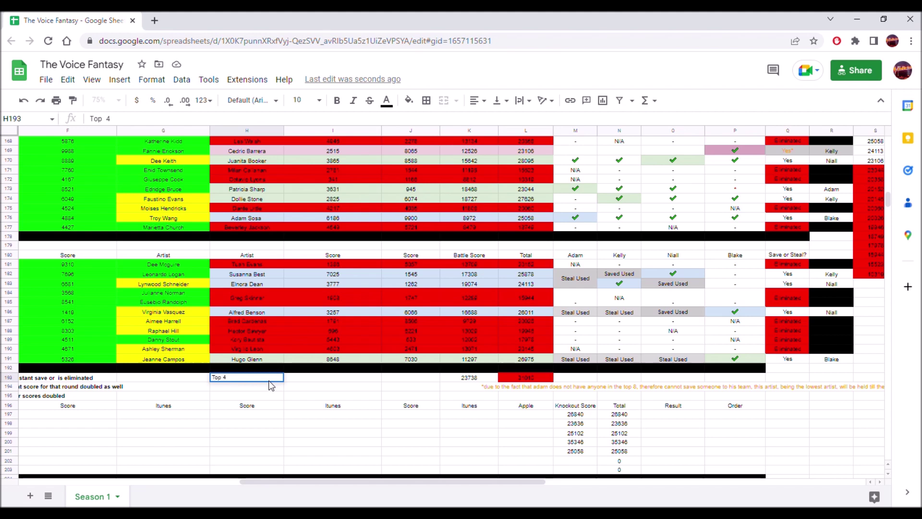
{"action": "type", "text": "op 4"}
{"action": "key", "text": "BackSpace"}
{"action": "type", "text": "3 will go through"}
{"action": "key", "text": "Return"}
{"action": "type", "text": "1 will be sa"}
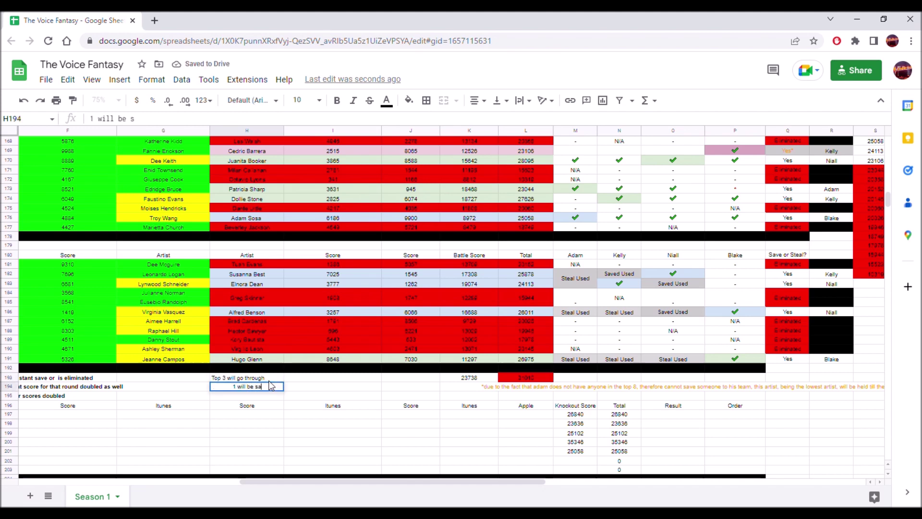
{"action": "type", "text": "ved by their coach"}
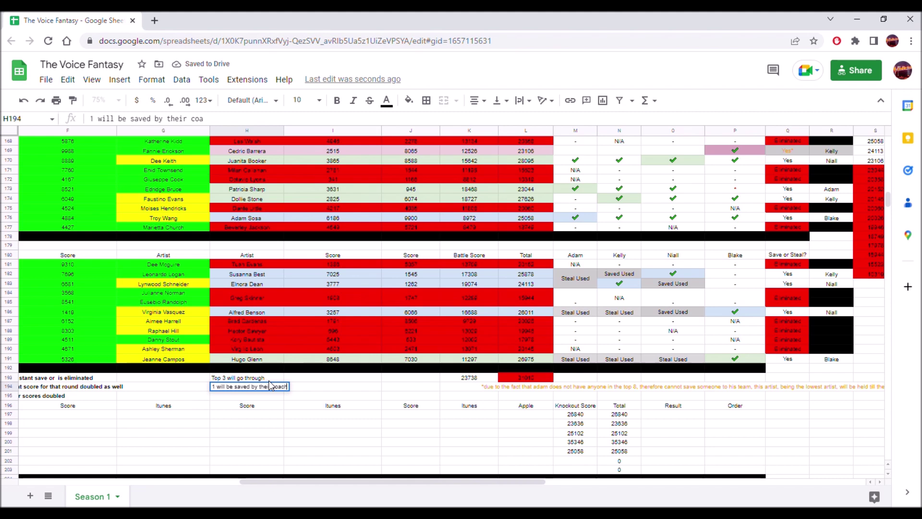
{"action": "key", "text": "Return"}
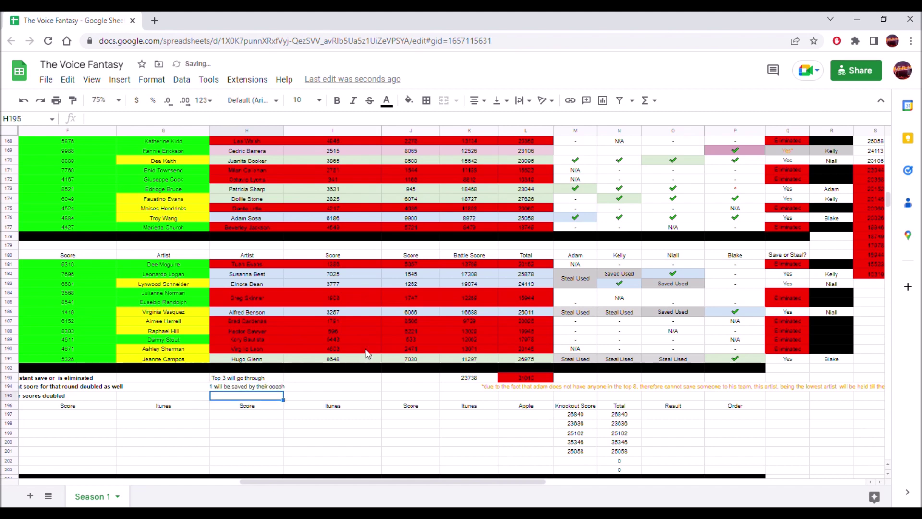
- Enter a formula in the Knockout Score cell M202 that references the knockout total in C171
{"action": "left_click", "coordinate": [593, 462]}
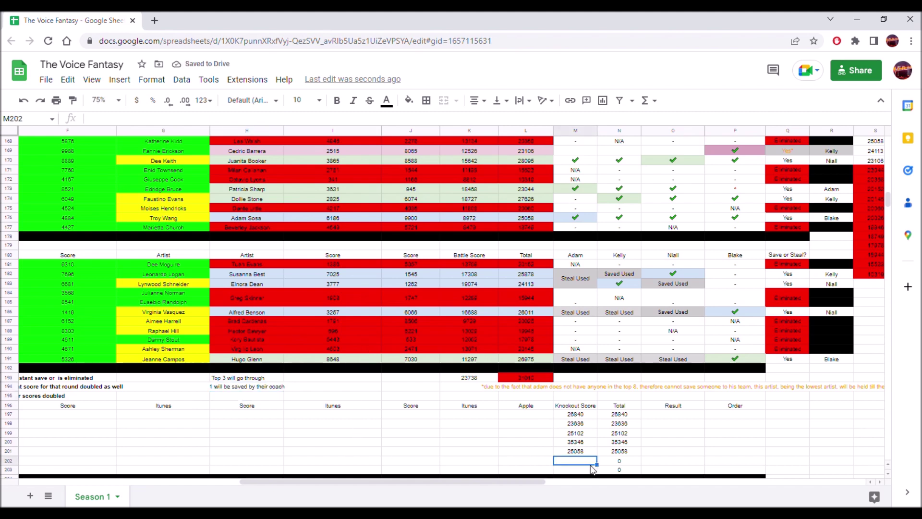
{"action": "type", "text": "="}
{"action": "left_click_drag", "start_coordinate": [531, 481], "coordinate": [340, 488]}
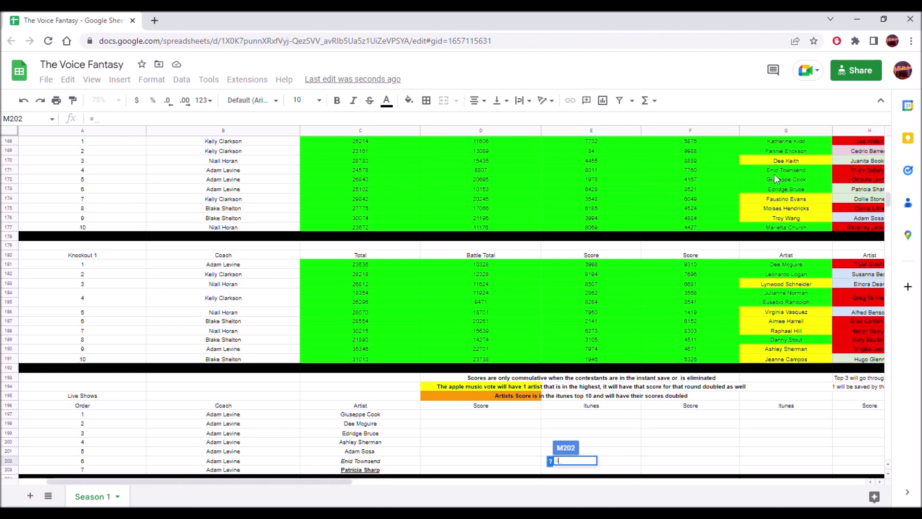
{"action": "left_click", "coordinate": [376, 171]}
{"action": "key", "text": "Return"}
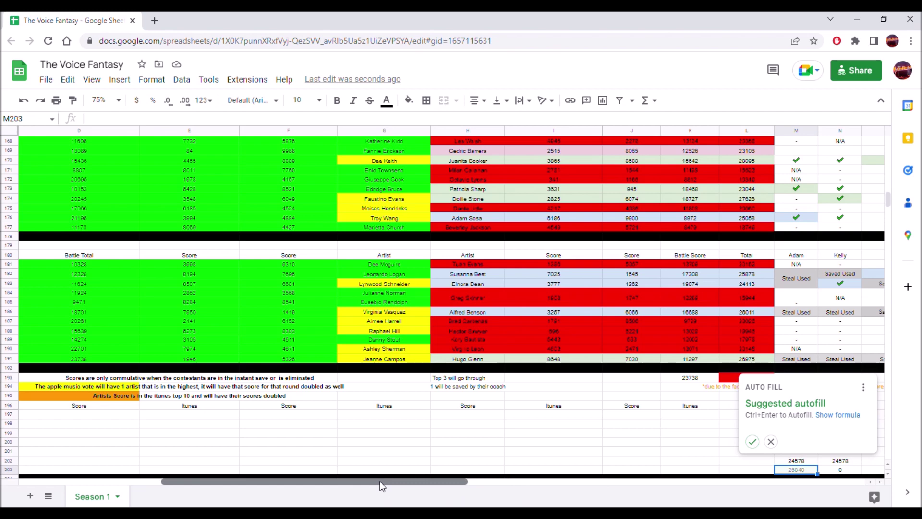
- Enter a formula in the Knockout Score cell M203 that references the knockout total in L173
{"action": "left_click_drag", "start_coordinate": [384, 480], "coordinate": [437, 489]}
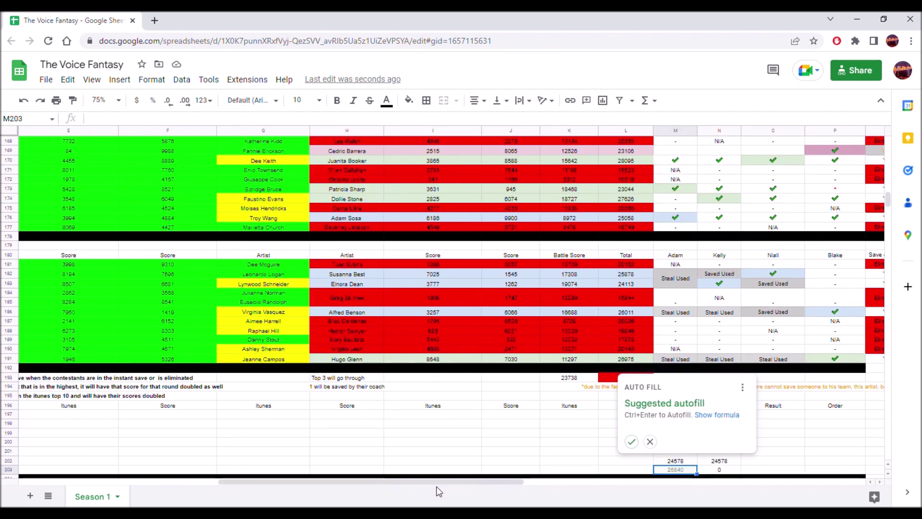
{"action": "type", "text": "="}
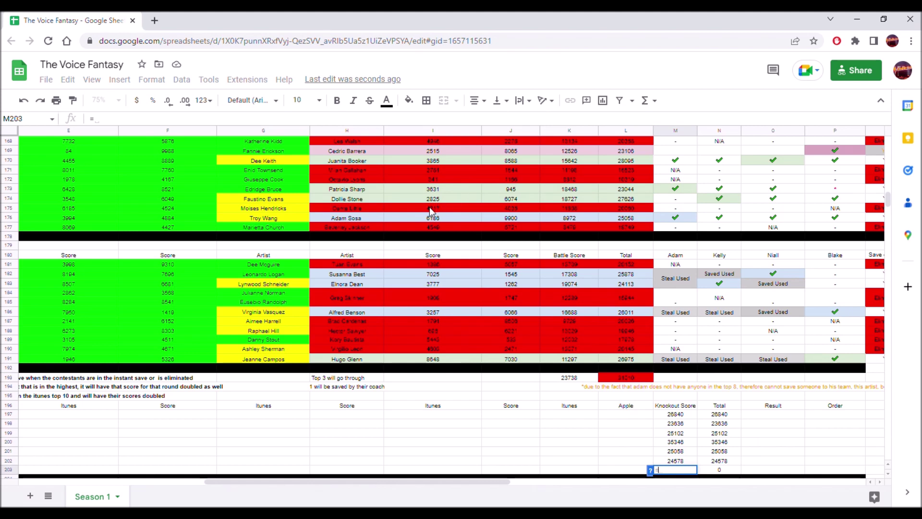
{"action": "left_click", "coordinate": [636, 190]}
{"action": "key", "text": "Return"}
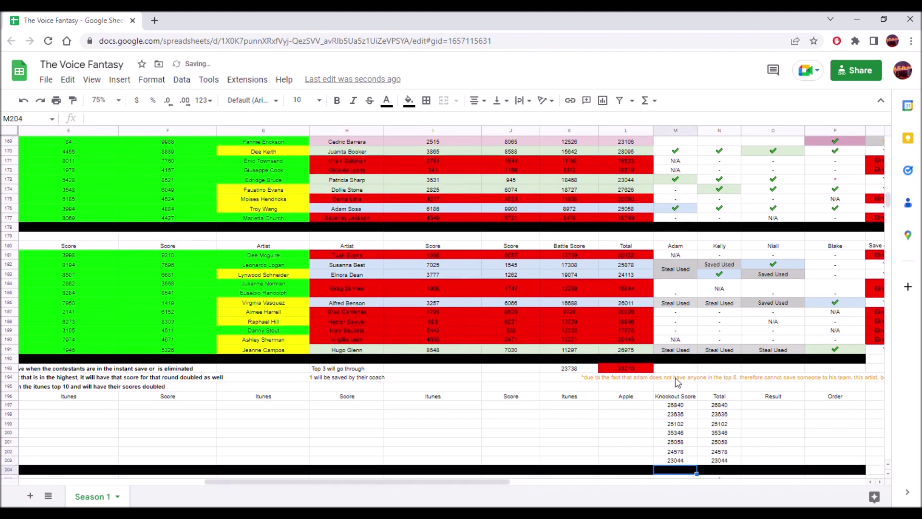
- Hide the first coach's totals by filling the Total cells N197 through N203 with black
{"action": "left_click_drag", "start_coordinate": [681, 405], "coordinate": [669, 460]}
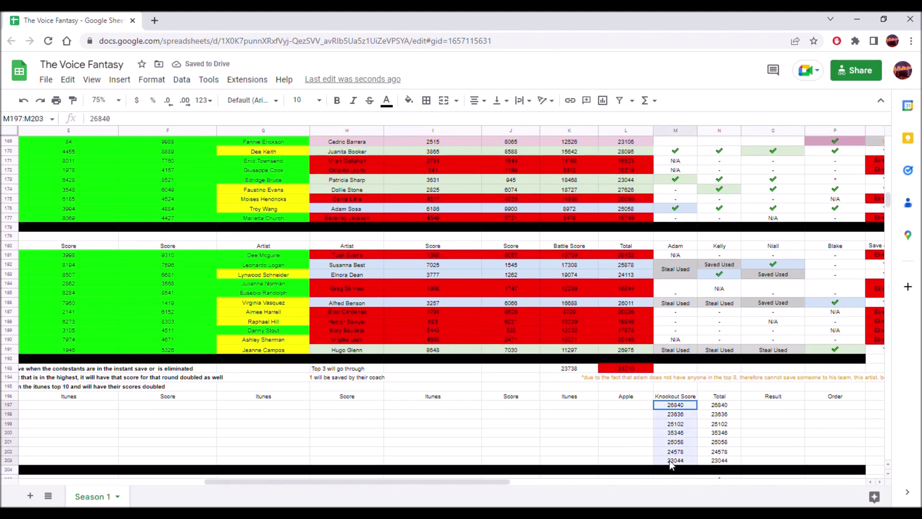
{"action": "left_click_drag", "start_coordinate": [710, 405], "coordinate": [717, 460]}
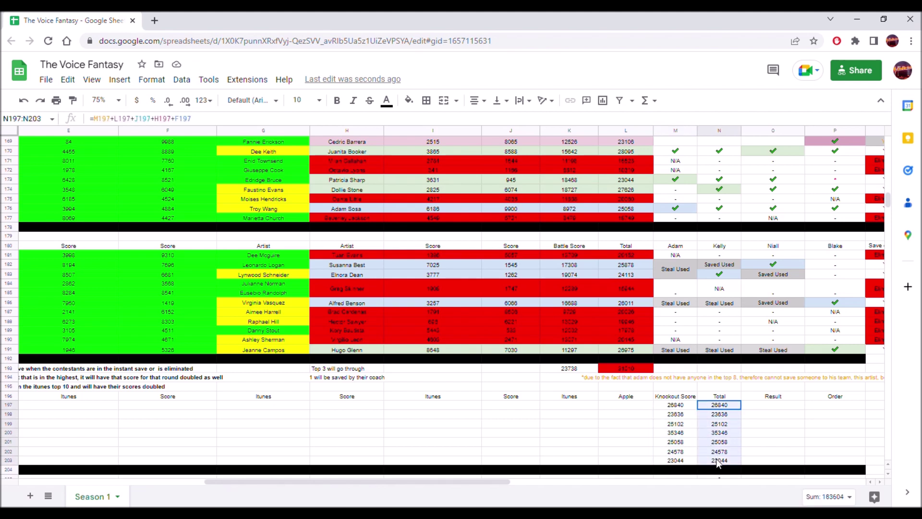
{"action": "left_click", "coordinate": [409, 100]}
{"action": "left_click", "coordinate": [414, 141]}
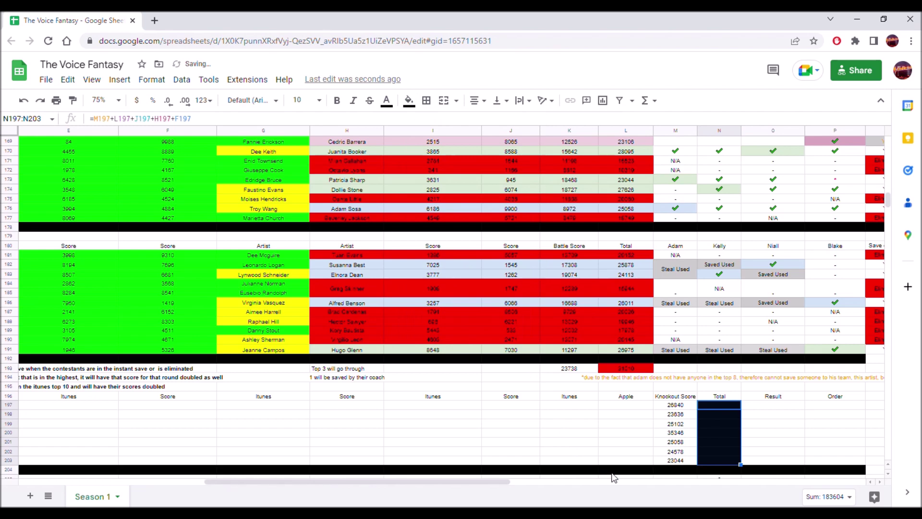
{"action": "left_click", "coordinate": [618, 442]}
- Restore the black divider in row 221 by extending M221 into the Total cell N221
{"action": "scroll", "coordinate": [639, 427], "scroll_direction": "down", "scroll_amount": 8}
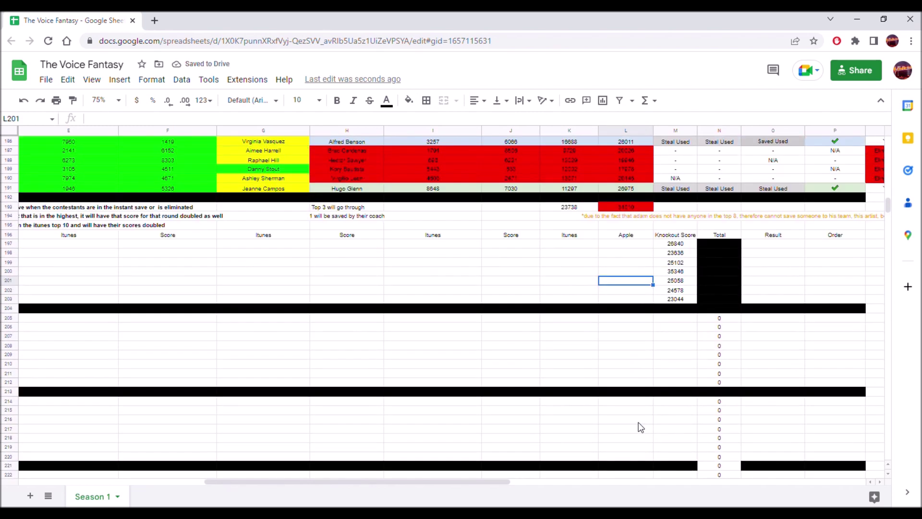
{"action": "left_click", "coordinate": [672, 399]}
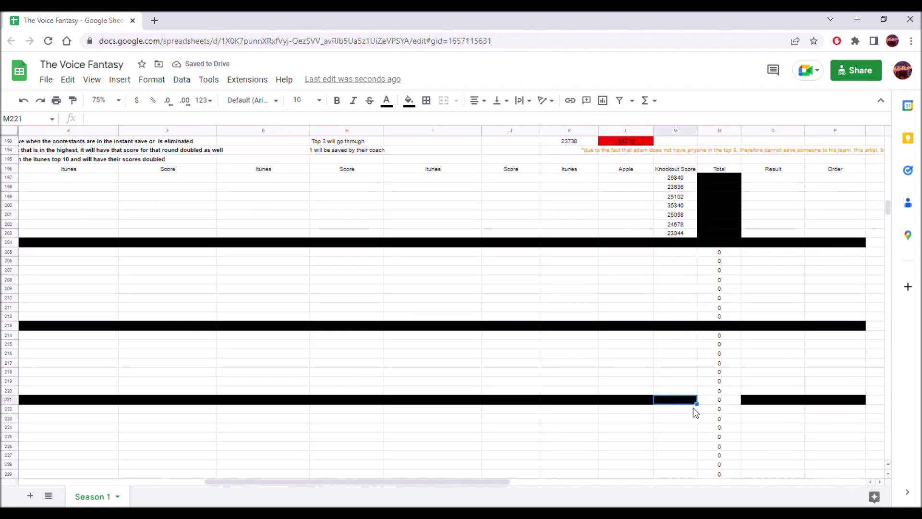
{"action": "left_click_drag", "start_coordinate": [707, 414], "coordinate": [727, 406]}
{"action": "scroll", "coordinate": [627, 315], "scroll_direction": "up", "scroll_amount": 2}
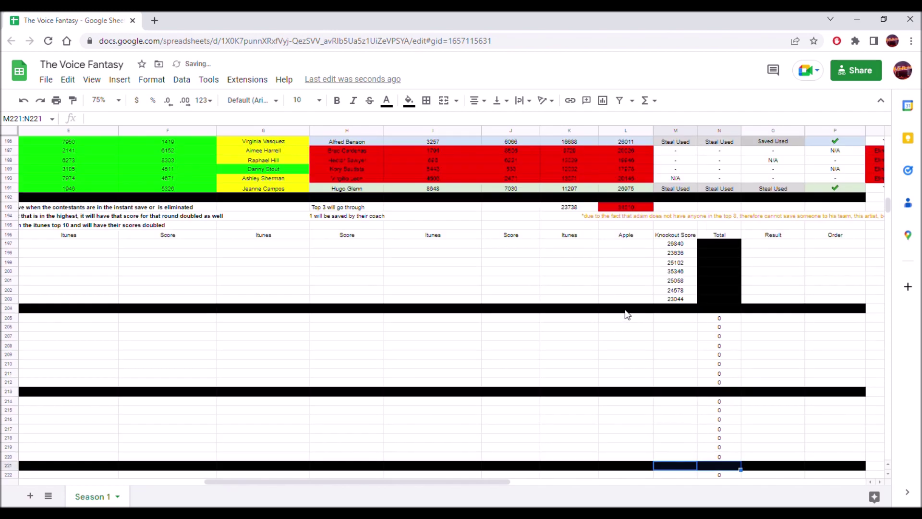
- Copy Kelly Clarkson's artists from the roster cells B2 through B9 into D205 through D212 of the Live Shows section
{"action": "left_click_drag", "start_coordinate": [500, 481], "coordinate": [322, 474]}
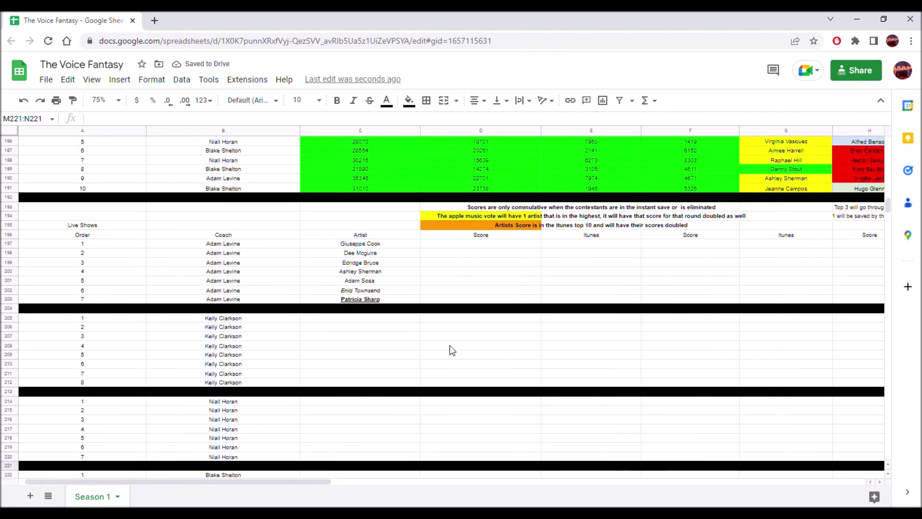
{"action": "scroll", "coordinate": [450, 349], "scroll_direction": "up", "scroll_amount": 2}
{"action": "scroll", "coordinate": [449, 349], "scroll_direction": "up", "scroll_amount": 20}
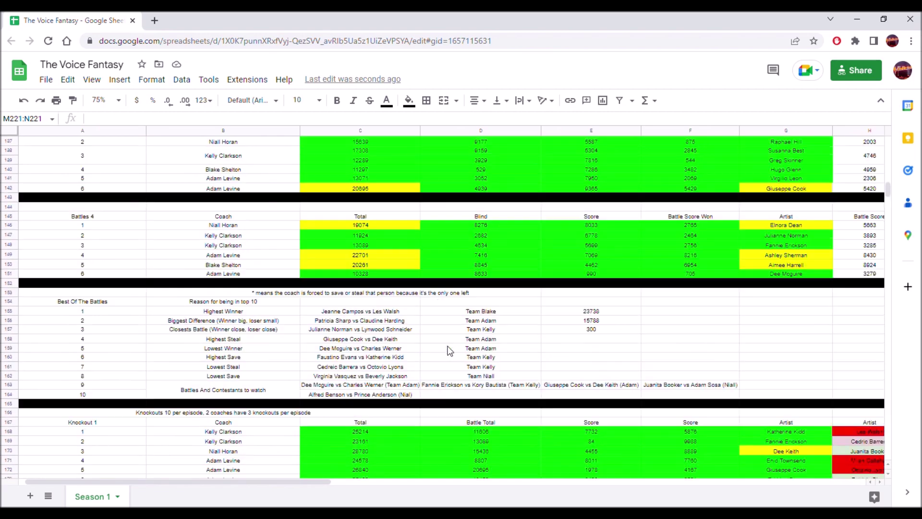
{"action": "scroll", "coordinate": [447, 346], "scroll_direction": "up", "scroll_amount": 15}
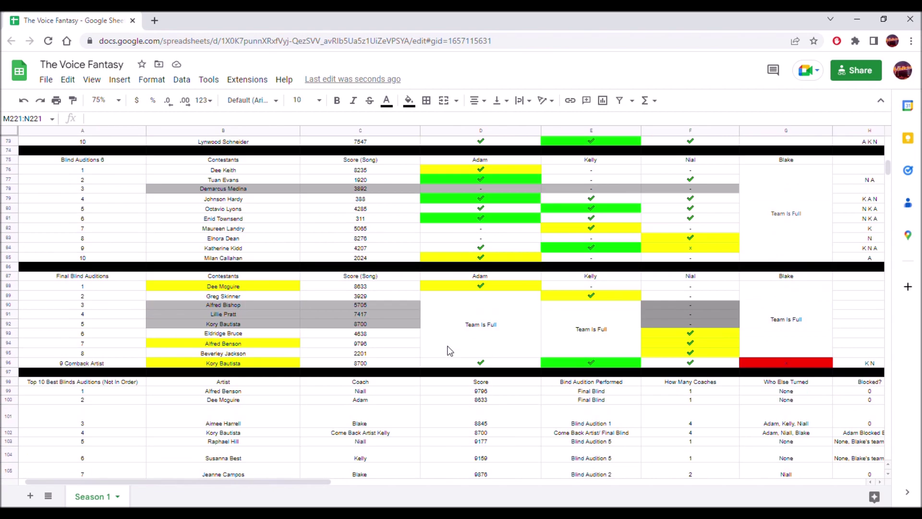
{"action": "scroll", "coordinate": [448, 346], "scroll_direction": "up", "scroll_amount": 10}
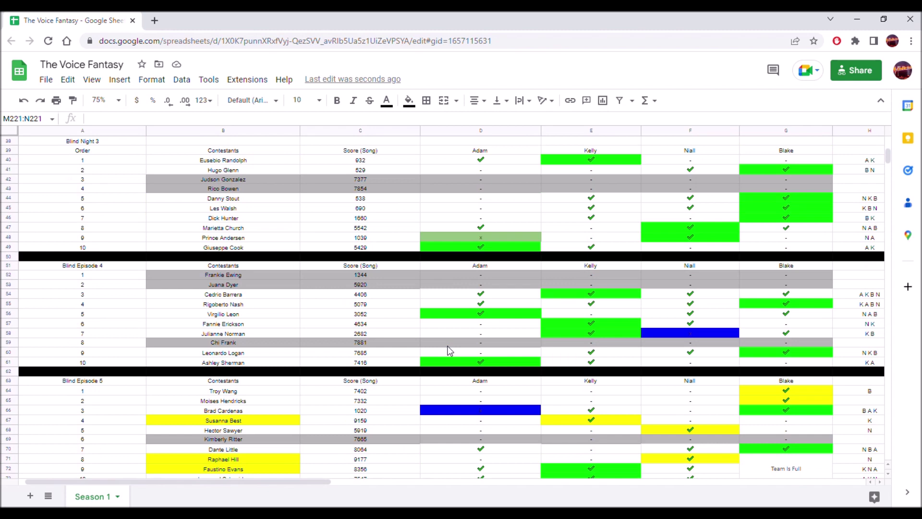
{"action": "scroll", "coordinate": [449, 349], "scroll_direction": "up", "scroll_amount": 5}
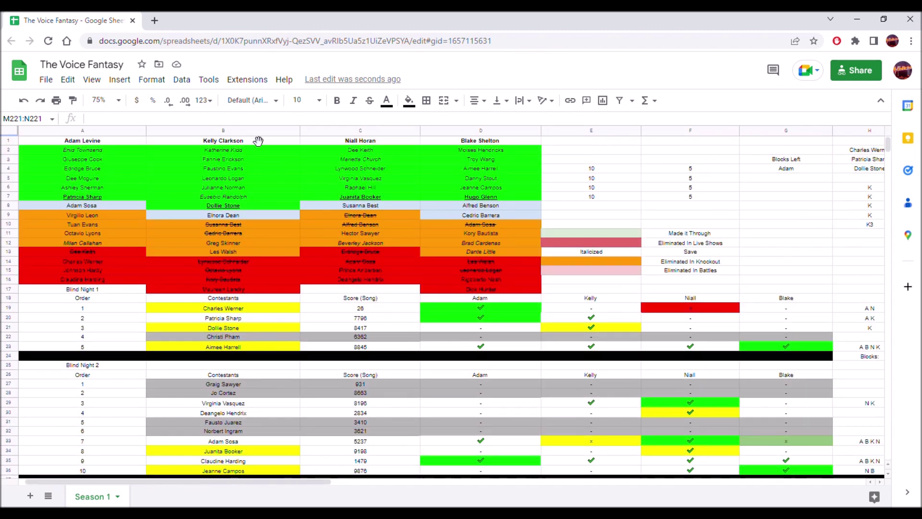
{"action": "left_click_drag", "start_coordinate": [253, 153], "coordinate": [240, 216]}
{"action": "key", "text": "ctrl+c"}
{"action": "scroll", "coordinate": [332, 271], "scroll_direction": "down", "scroll_amount": 14}
{"action": "scroll", "coordinate": [333, 272], "scroll_direction": "down", "scroll_amount": 20}
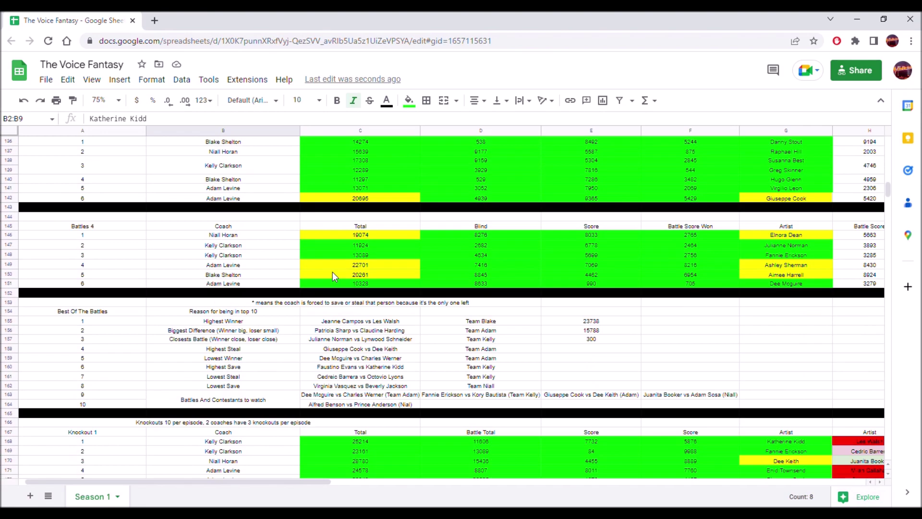
{"action": "scroll", "coordinate": [332, 272], "scroll_direction": "down", "scroll_amount": 8}
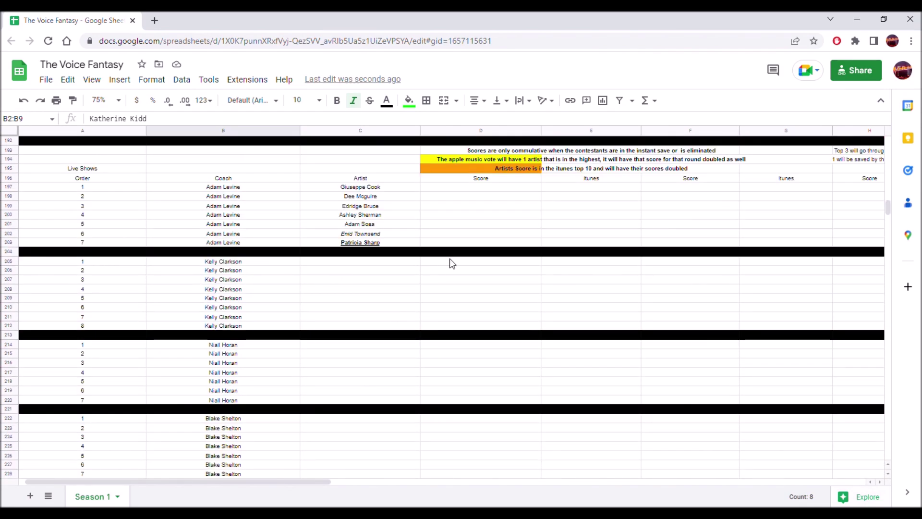
{"action": "left_click", "coordinate": [452, 262]}
{"action": "key", "text": "ctrl+v"}
{"action": "left_click", "coordinate": [451, 282]}
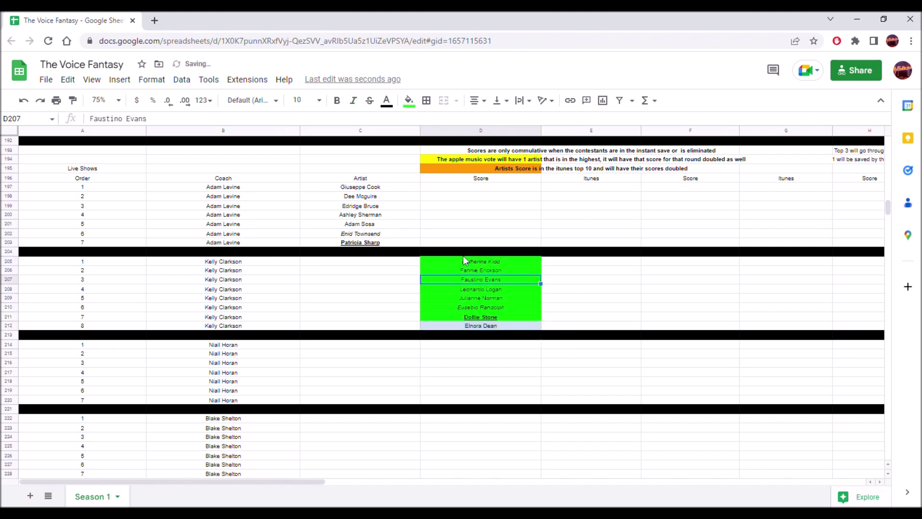
- Fill the copied artist cells D205 through D212 with white
{"action": "left_click_drag", "start_coordinate": [460, 261], "coordinate": [450, 327]}
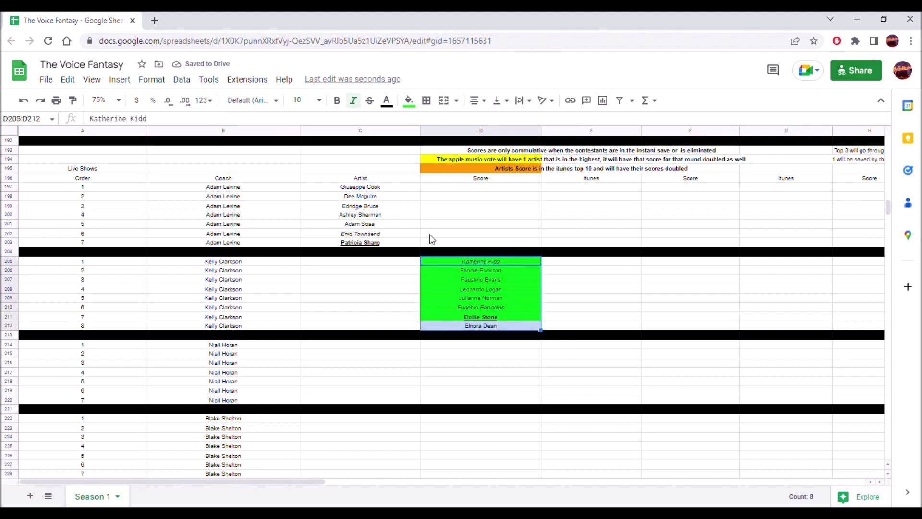
{"action": "left_click", "coordinate": [409, 100]}
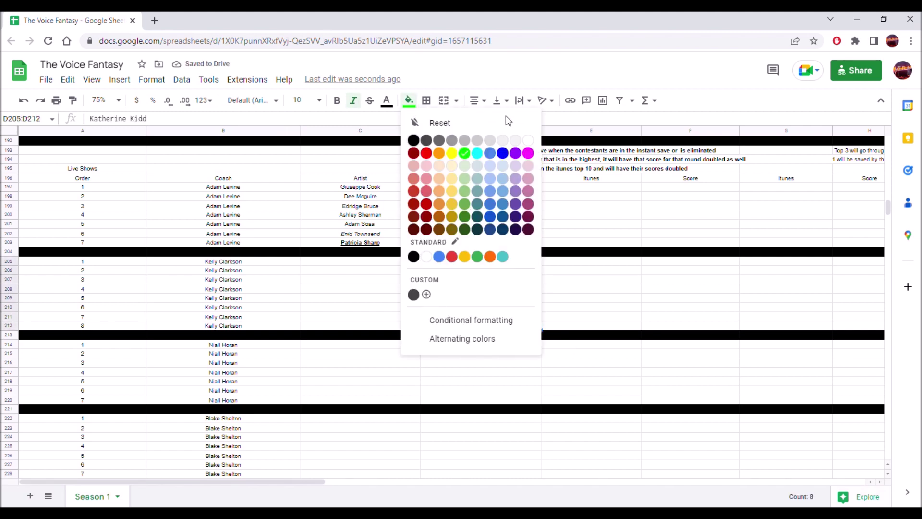
{"action": "left_click", "coordinate": [531, 137]}
- Move the artists in D209, D211 and D205 into the Artist cells C205, C206 and C209 respectively
{"action": "left_click", "coordinate": [516, 298]}
{"action": "key", "text": "ctrl+c"}
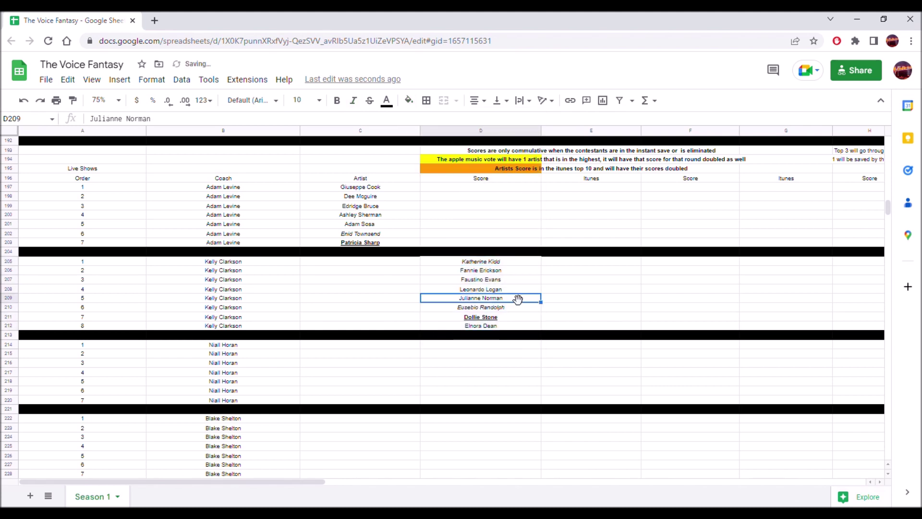
{"action": "left_click_drag", "start_coordinate": [518, 300], "coordinate": [393, 264]}
{"action": "left_click", "coordinate": [506, 264]}
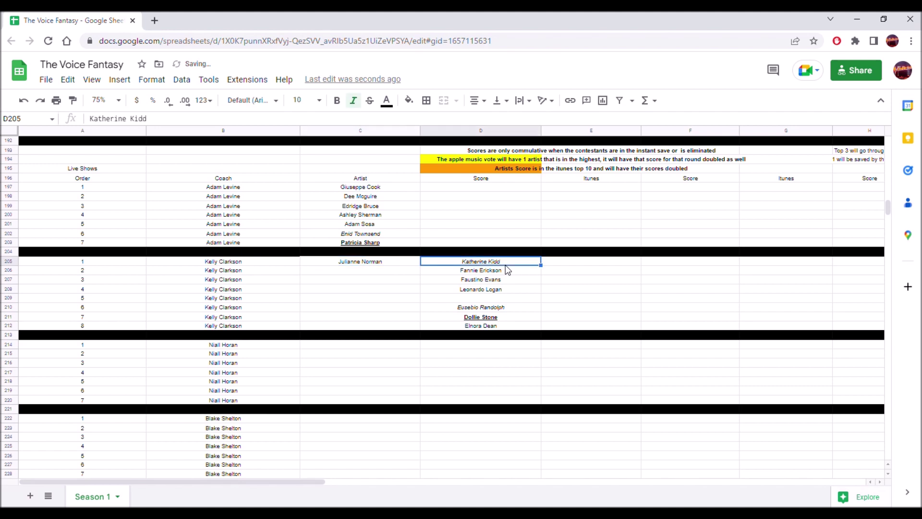
{"action": "left_click_drag", "start_coordinate": [518, 261], "coordinate": [409, 298]}
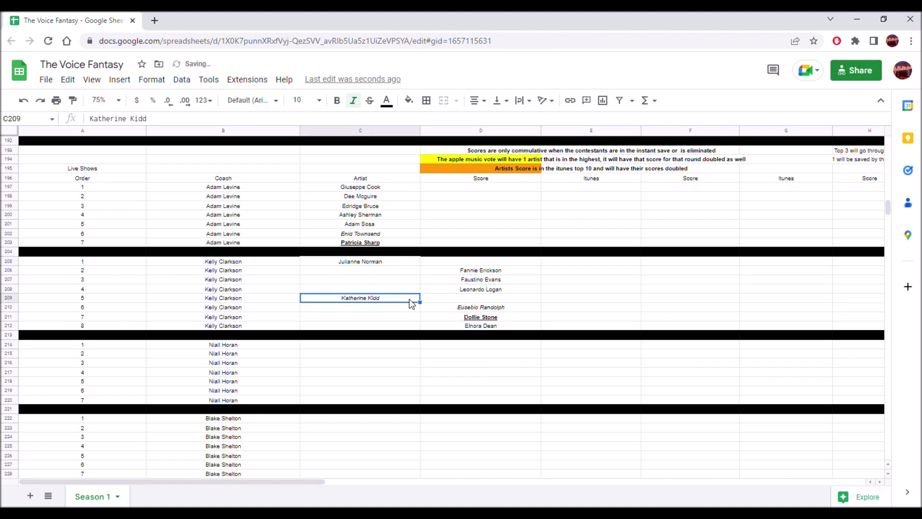
{"action": "left_click", "coordinate": [510, 319]}
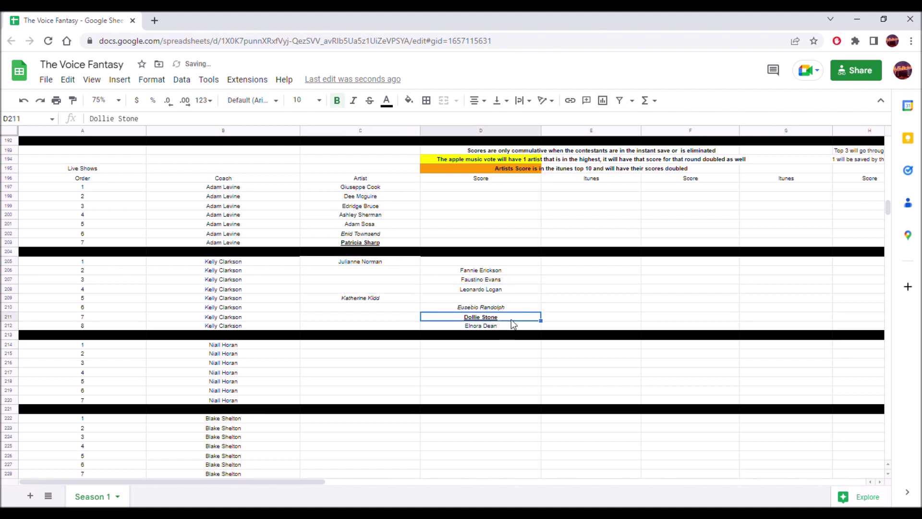
{"action": "left_click_drag", "start_coordinate": [514, 313], "coordinate": [399, 271]}
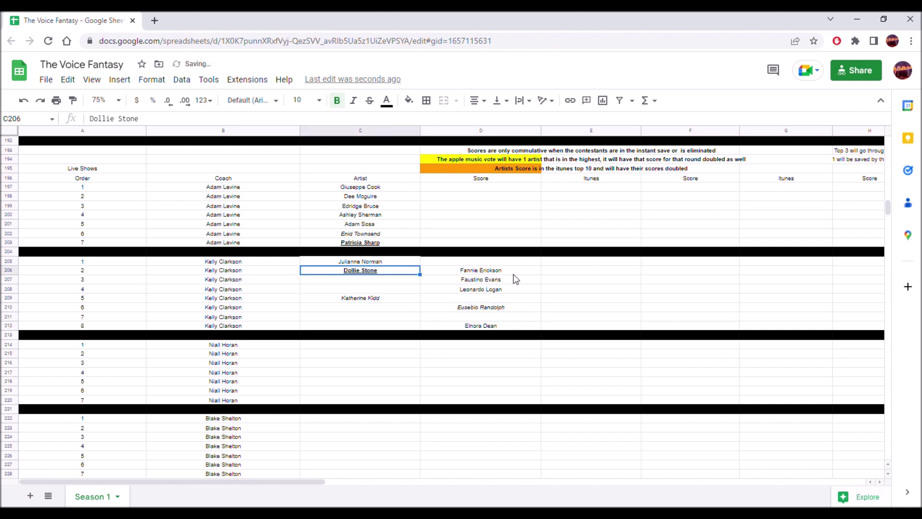
- Move the artists in D207 and D208 into the Artist cells C212 and C208 respectively
{"action": "left_click", "coordinate": [511, 282]}
{"action": "left_click_drag", "start_coordinate": [443, 297], "coordinate": [384, 327]}
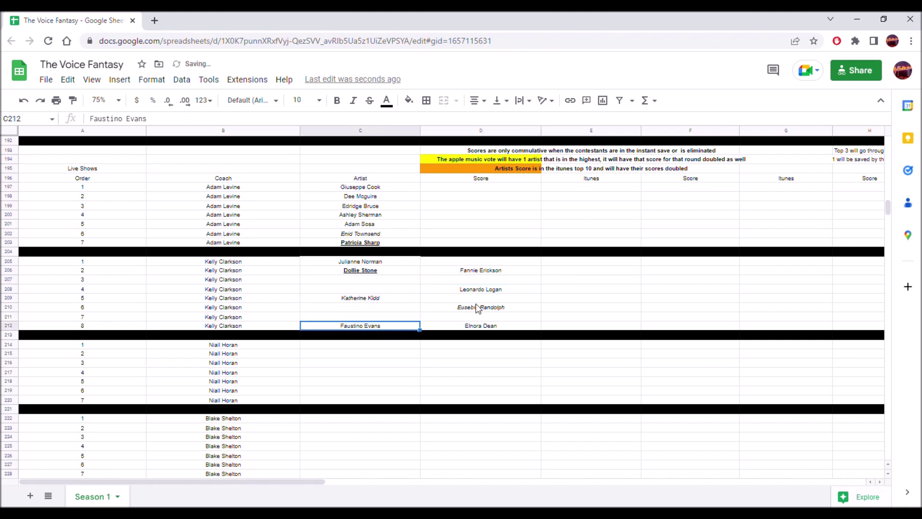
{"action": "left_click", "coordinate": [482, 291]}
{"action": "left_click_drag", "start_coordinate": [480, 285], "coordinate": [367, 287]}
- Move the artists in D206, D210 and D212 into the Artist cells C210, C211 and C207 respectively
{"action": "left_click", "coordinate": [484, 272]}
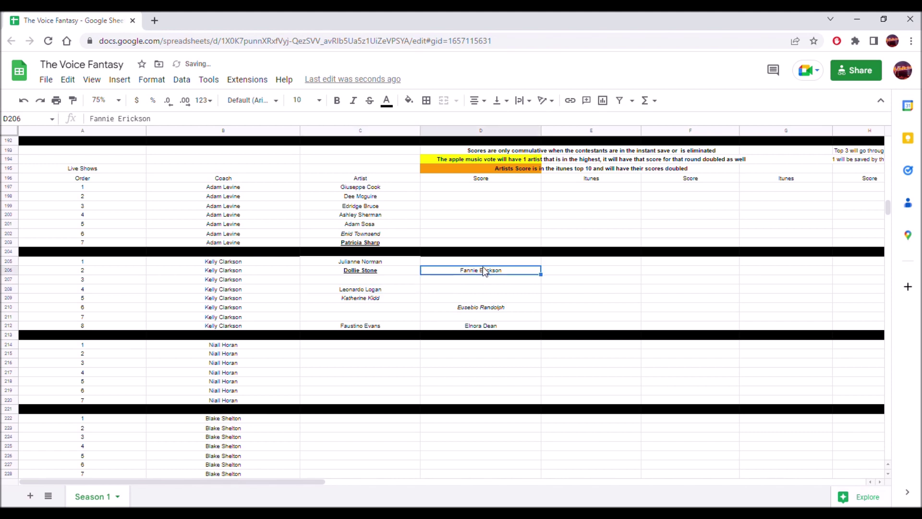
{"action": "left_click", "coordinate": [486, 265]}
{"action": "left_click", "coordinate": [476, 273]}
{"action": "left_click_drag", "start_coordinate": [483, 272], "coordinate": [399, 310]}
{"action": "left_click", "coordinate": [479, 312]}
{"action": "left_click_drag", "start_coordinate": [479, 309], "coordinate": [393, 318]}
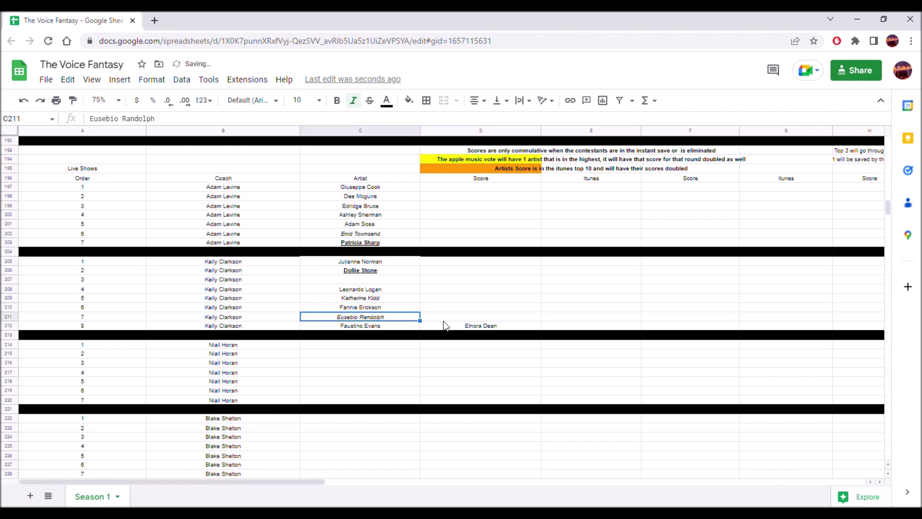
{"action": "left_click", "coordinate": [461, 326]}
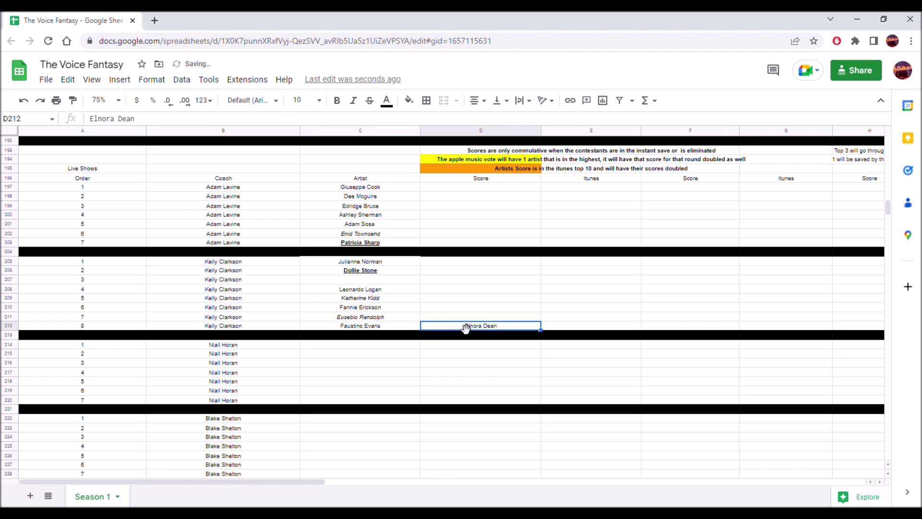
{"action": "left_click_drag", "start_coordinate": [461, 329], "coordinate": [361, 283]}
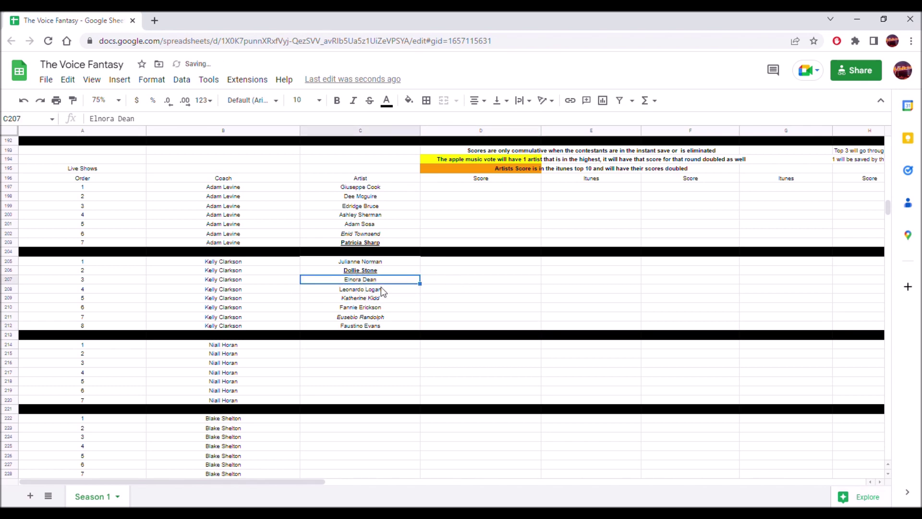
- Copy the knockout total in C184 into the Knockout Score cell M205 as values only
{"action": "scroll", "coordinate": [447, 303], "scroll_direction": "up", "scroll_amount": 3}
{"action": "scroll", "coordinate": [445, 303], "scroll_direction": "up", "scroll_amount": 5}
{"action": "scroll", "coordinate": [446, 302], "scroll_direction": "down", "scroll_amount": 3}
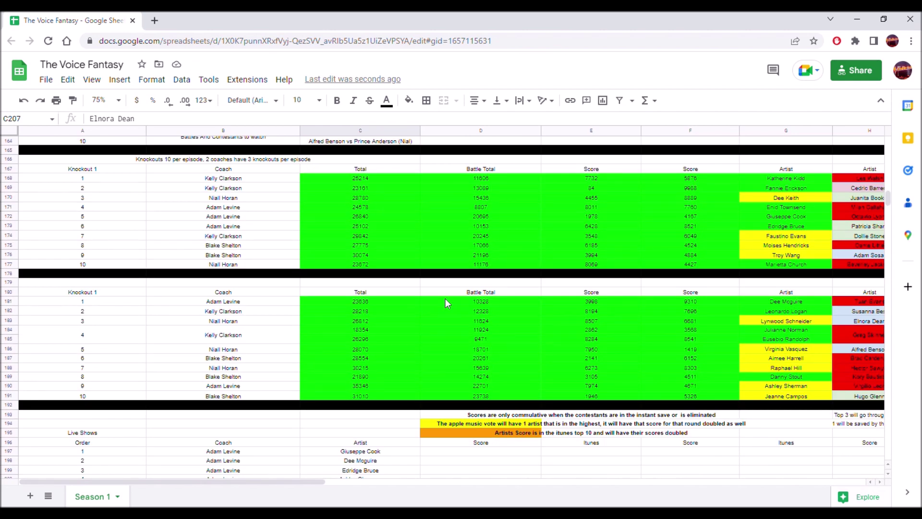
{"action": "left_click_drag", "start_coordinate": [788, 329], "coordinate": [455, 330]}
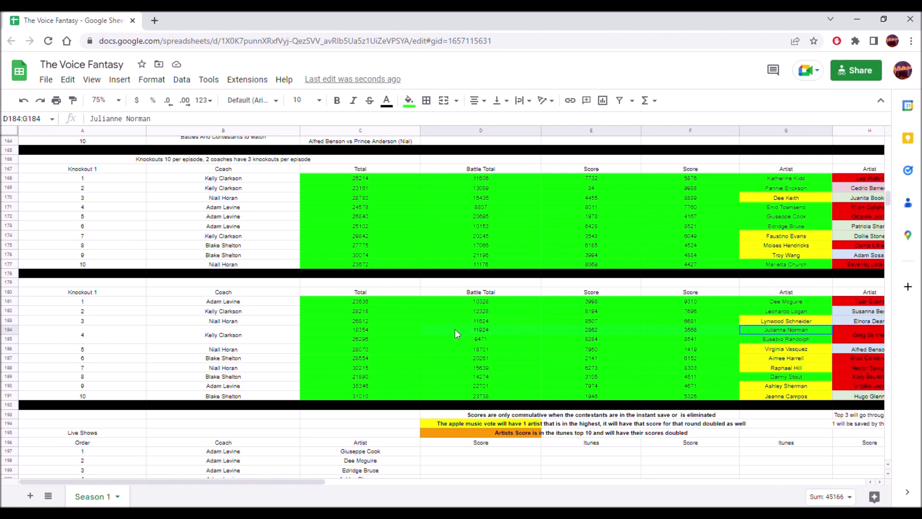
{"action": "left_click", "coordinate": [373, 330]}
{"action": "scroll", "coordinate": [374, 330], "scroll_direction": "down", "scroll_amount": 3}
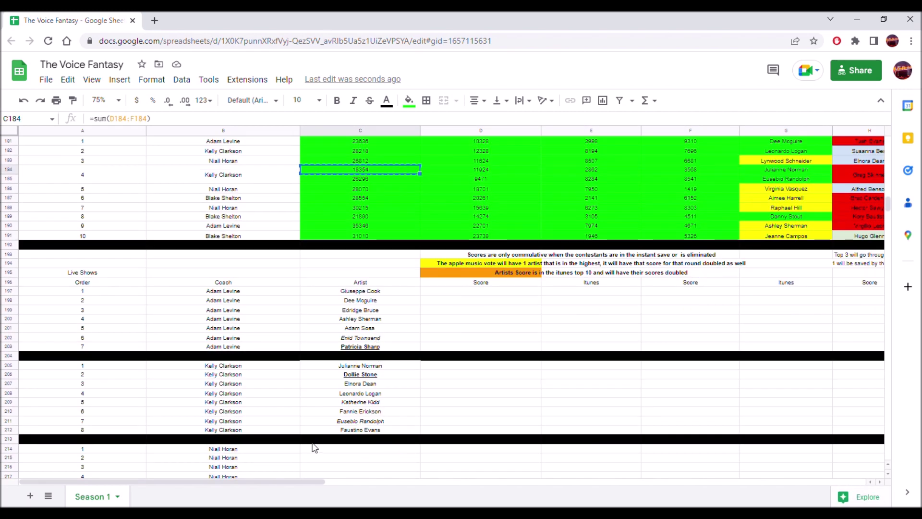
{"action": "left_click_drag", "start_coordinate": [270, 481], "coordinate": [531, 481]}
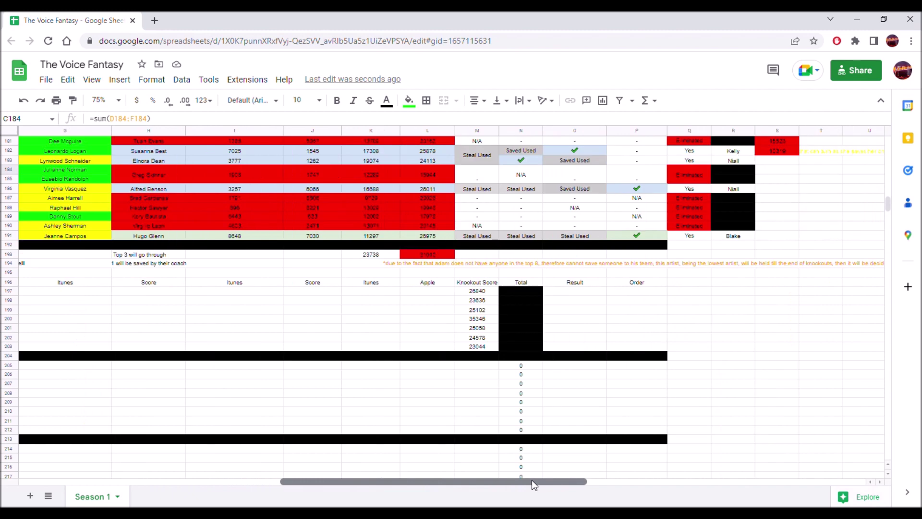
{"action": "left_click", "coordinate": [482, 370]}
{"action": "right_click", "coordinate": [482, 369]}
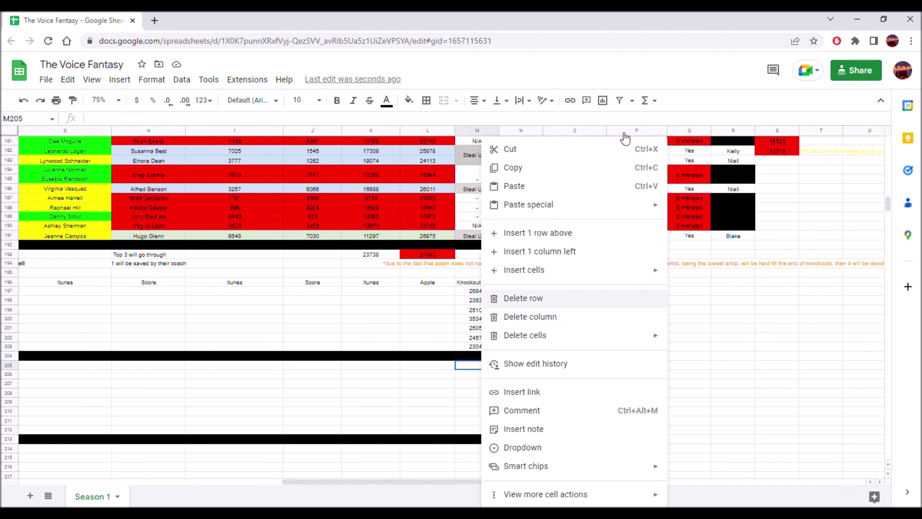
{"action": "mouse_move", "coordinate": [644, 205]}
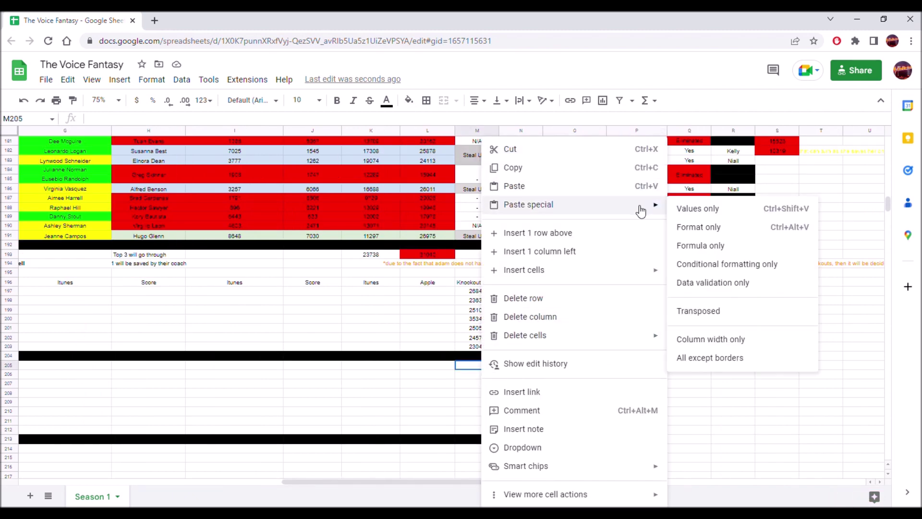
{"action": "left_click", "coordinate": [712, 209]}
- Copy the knockout total in L174 into the Knockout Score cell M206 as values only
{"action": "left_click_drag", "start_coordinate": [474, 481], "coordinate": [296, 473]}
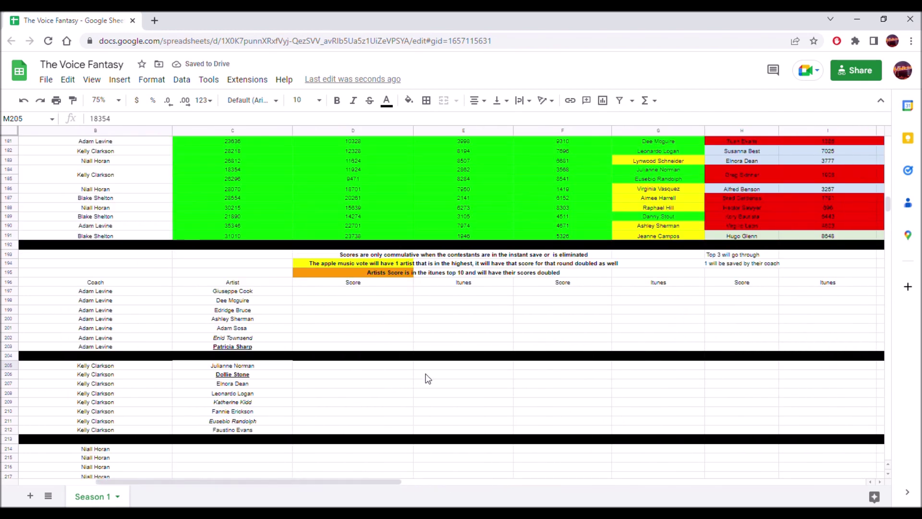
{"action": "scroll", "coordinate": [486, 373], "scroll_direction": "up", "scroll_amount": 5}
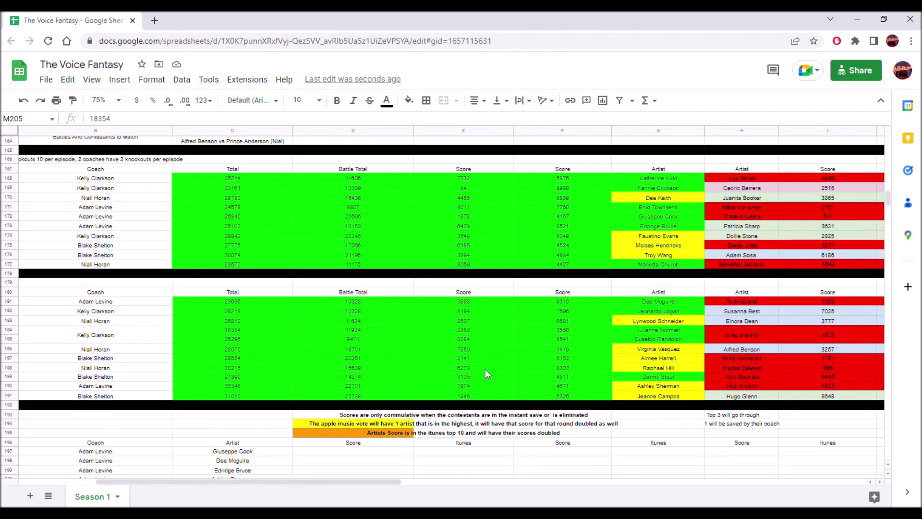
{"action": "scroll", "coordinate": [523, 330], "scroll_direction": "up", "scroll_amount": 5}
{"action": "scroll", "coordinate": [523, 331], "scroll_direction": "down", "scroll_amount": 3}
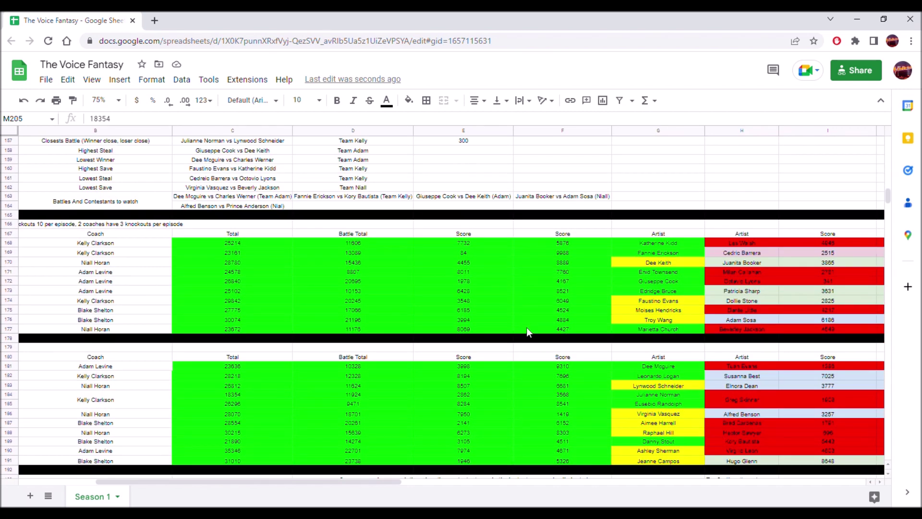
{"action": "left_click", "coordinate": [756, 298]}
{"action": "scroll", "coordinate": [756, 298], "scroll_direction": "right", "scroll_amount": 5}
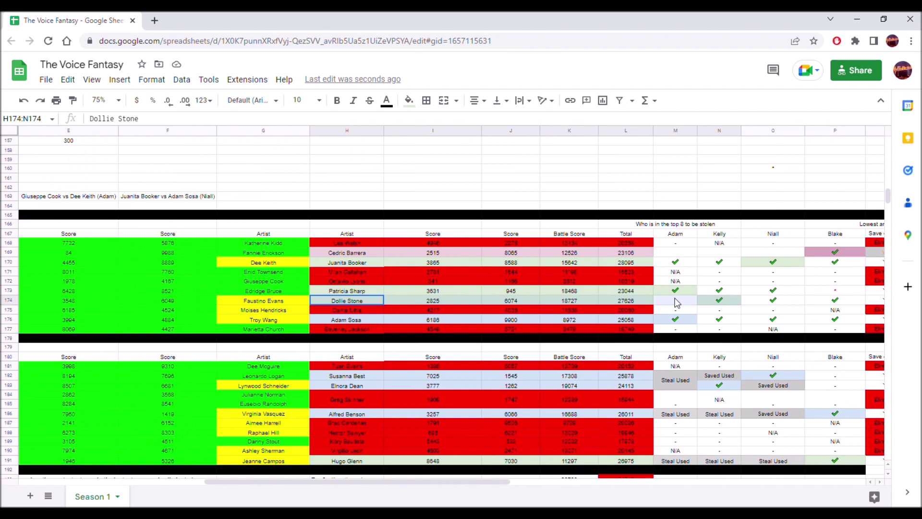
{"action": "left_click", "coordinate": [611, 299]}
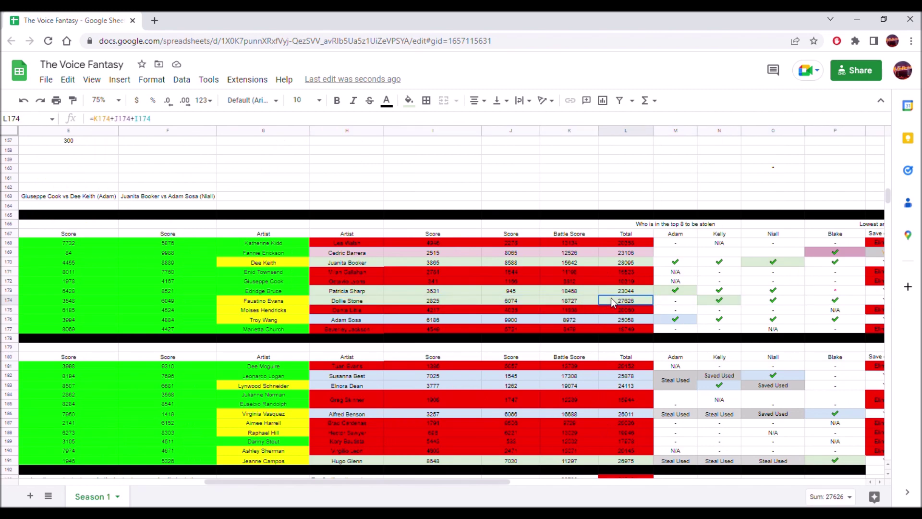
{"action": "scroll", "coordinate": [561, 327], "scroll_direction": "down", "scroll_amount": 6}
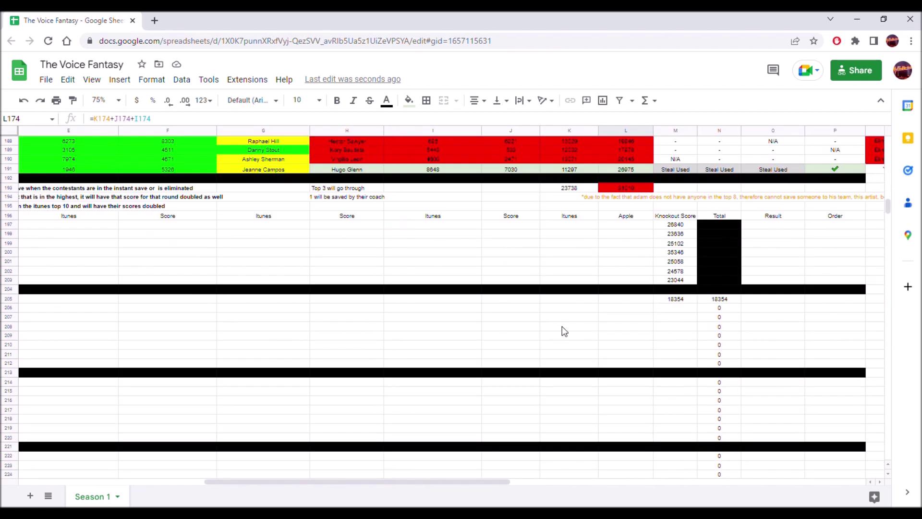
{"action": "left_click", "coordinate": [675, 309]}
{"action": "right_click", "coordinate": [674, 309]}
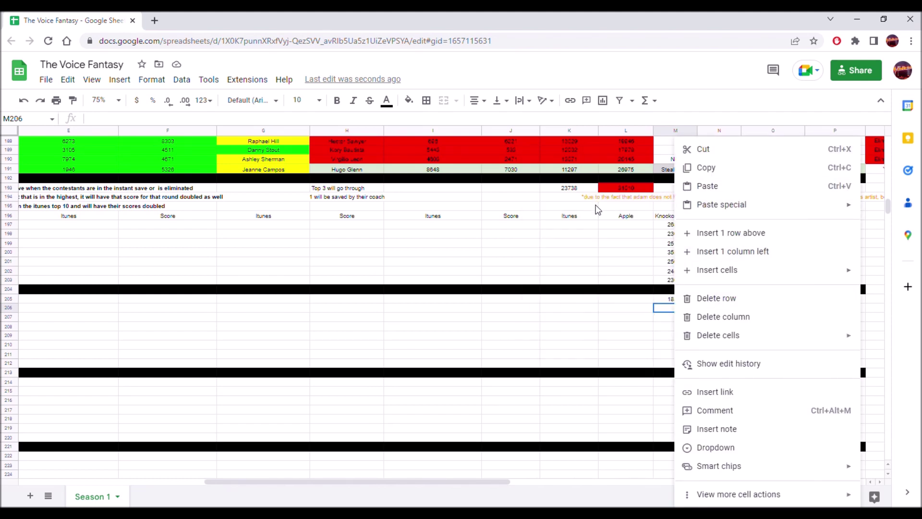
{"action": "mouse_move", "coordinate": [707, 205]}
{"action": "left_click", "coordinate": [616, 207]}
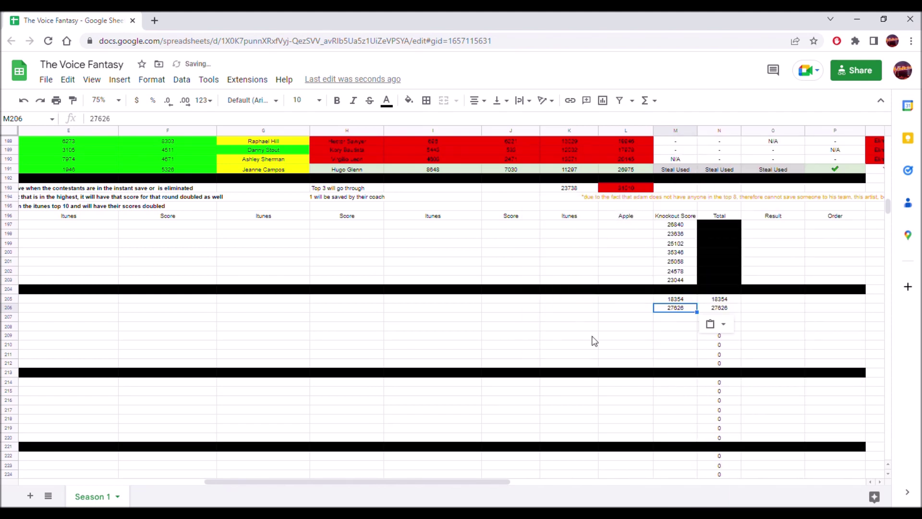
- Copy the knockout total in L183 into the Knockout Score cell M207 as values only
{"action": "left_click_drag", "start_coordinate": [670, 318], "coordinate": [202, 316]}
{"action": "scroll", "coordinate": [464, 315], "scroll_direction": "up", "scroll_amount": 3}
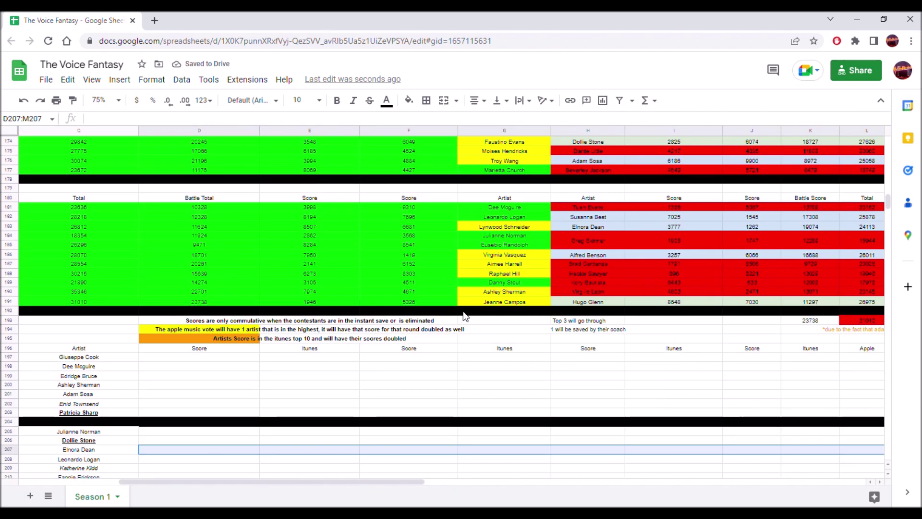
{"action": "scroll", "coordinate": [465, 316], "scroll_direction": "up", "scroll_amount": 1}
{"action": "scroll", "coordinate": [463, 315], "scroll_direction": "up", "scroll_amount": 1}
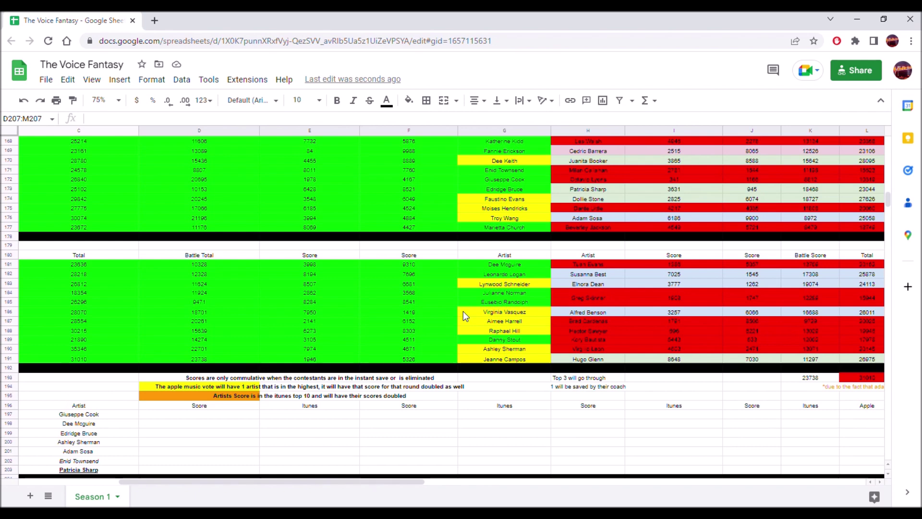
{"action": "left_click", "coordinate": [846, 283]}
{"action": "scroll", "coordinate": [845, 283], "scroll_direction": "right", "scroll_amount": 3}
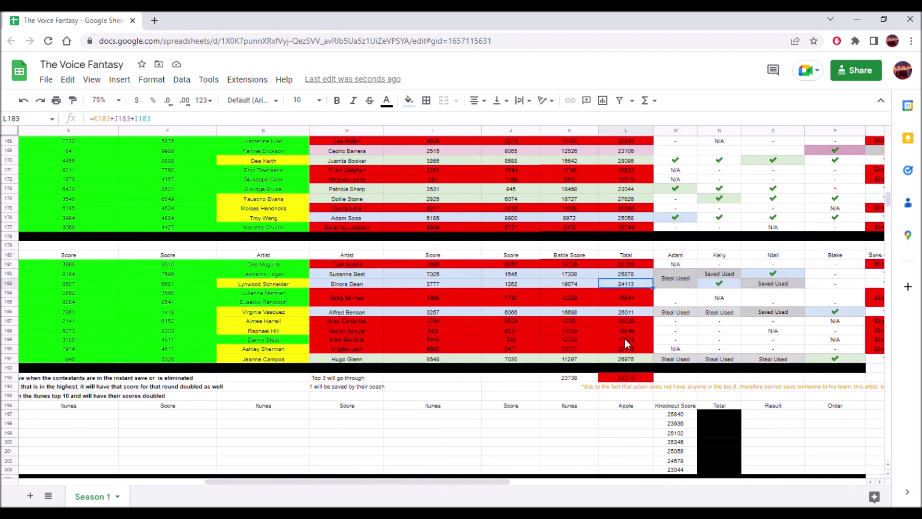
{"action": "key", "text": "ctrl+c"}
{"action": "scroll", "coordinate": [611, 359], "scroll_direction": "down", "scroll_amount": 5}
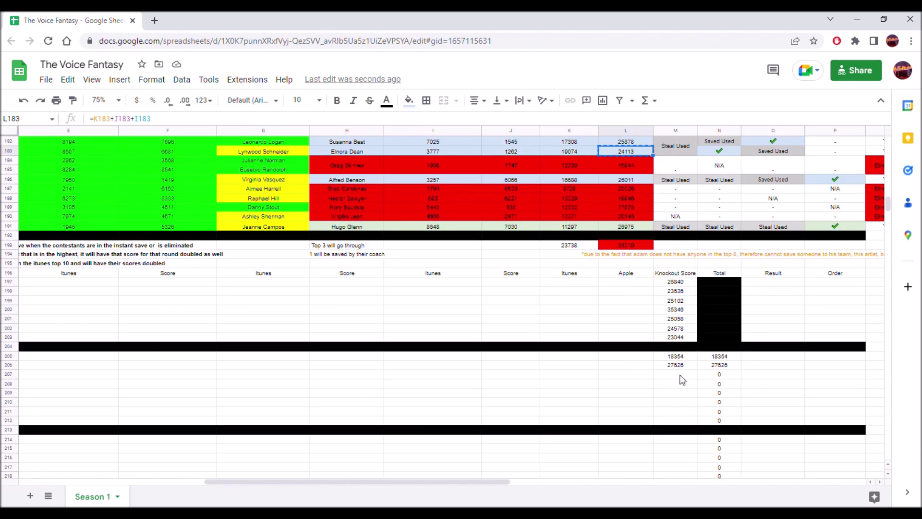
{"action": "left_click", "coordinate": [681, 376]}
{"action": "right_click", "coordinate": [681, 375]}
{"action": "mouse_move", "coordinate": [725, 205]}
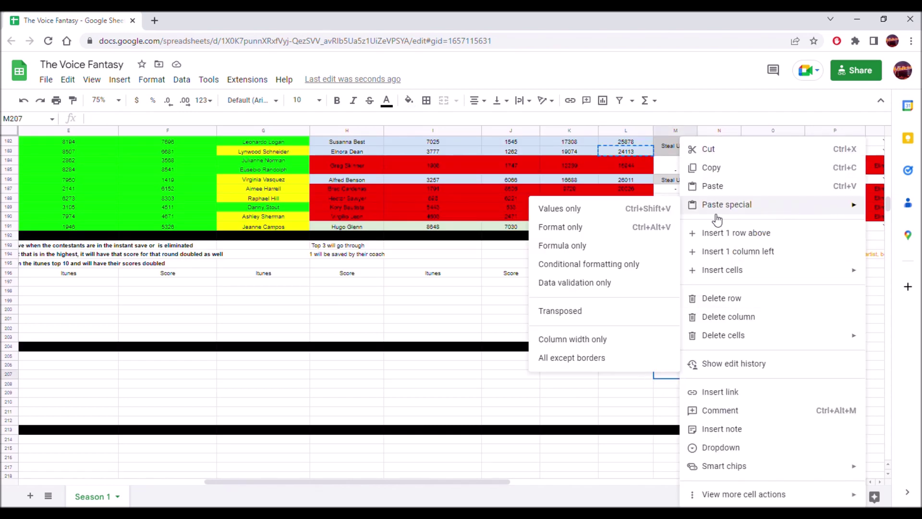
{"action": "left_click", "coordinate": [631, 209]}
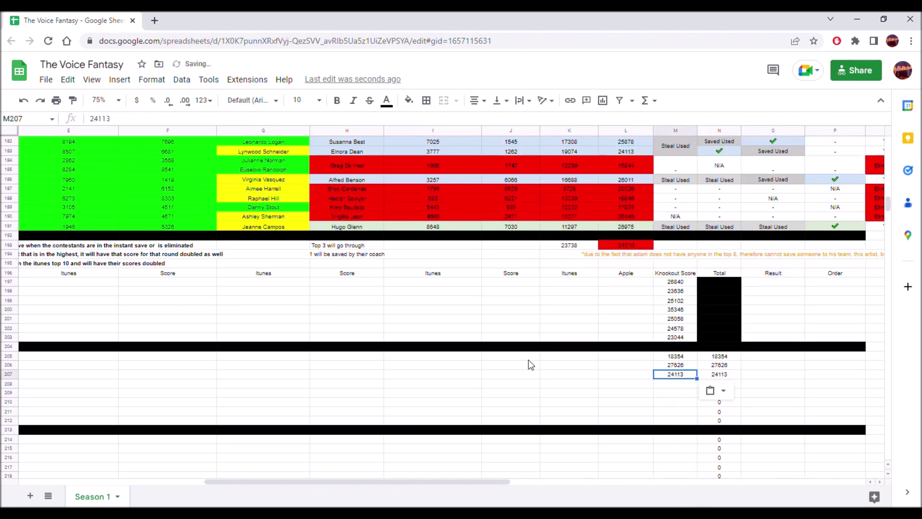
- Try to reference the knockout total in C182 from the Knockout Score cell M208
{"action": "left_click", "coordinate": [683, 385]}
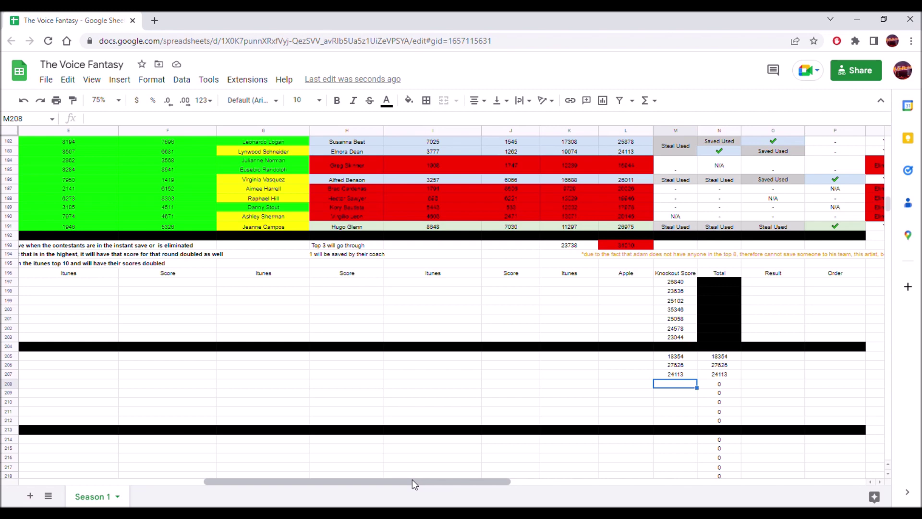
{"action": "type", "text": "="}
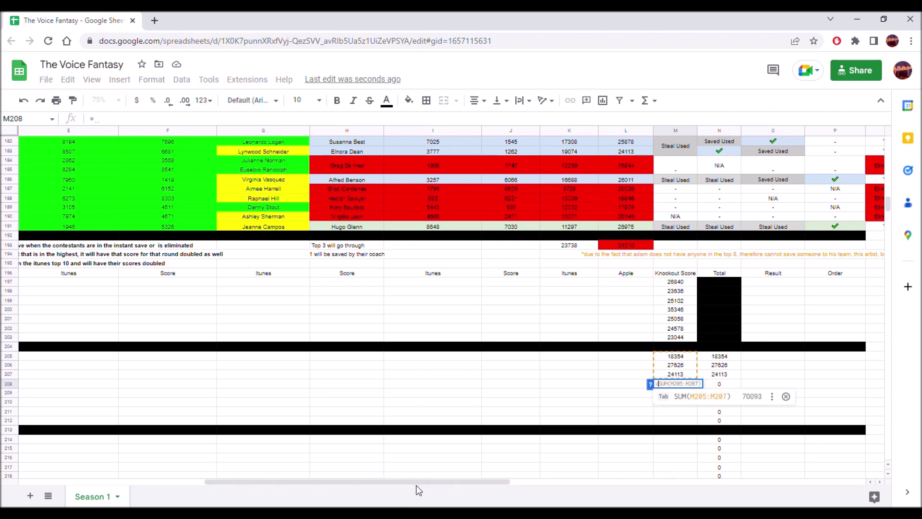
{"action": "mouse_move", "coordinate": [390, 482]}
{"action": "left_mouse_down"}
{"action": "mouse_move", "coordinate": [296, 481]}
{"action": "mouse_move", "coordinate": [403, 485]}
{"action": "left_mouse_up"}
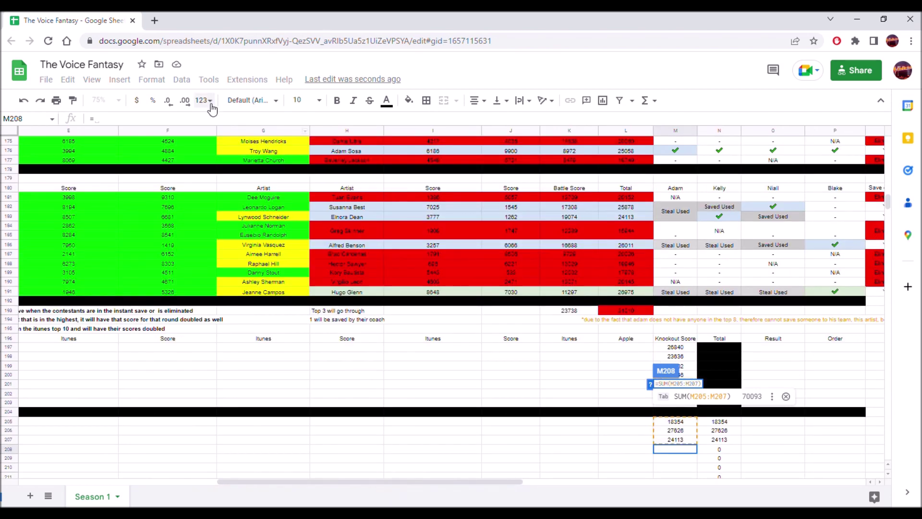
{"action": "left_click_drag", "start_coordinate": [381, 481], "coordinate": [250, 476]}
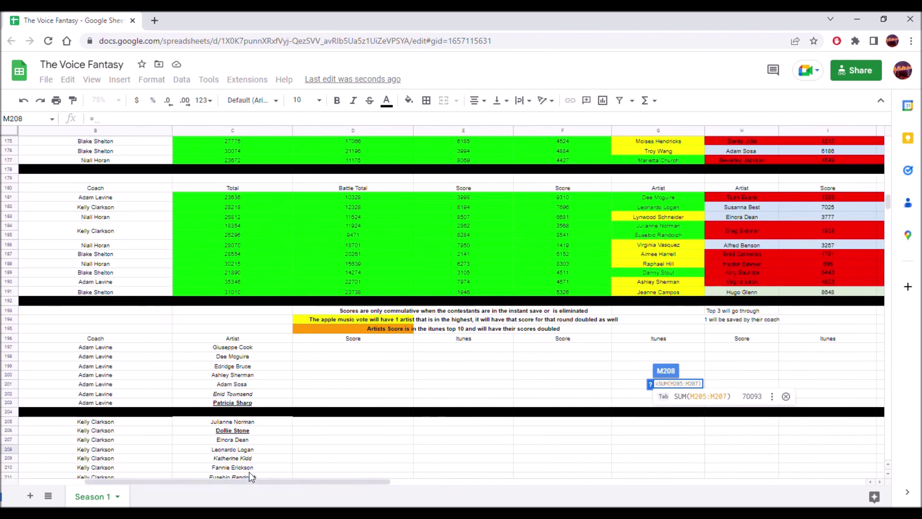
{"action": "left_click", "coordinate": [229, 206]}
{"action": "key", "text": "Return"}
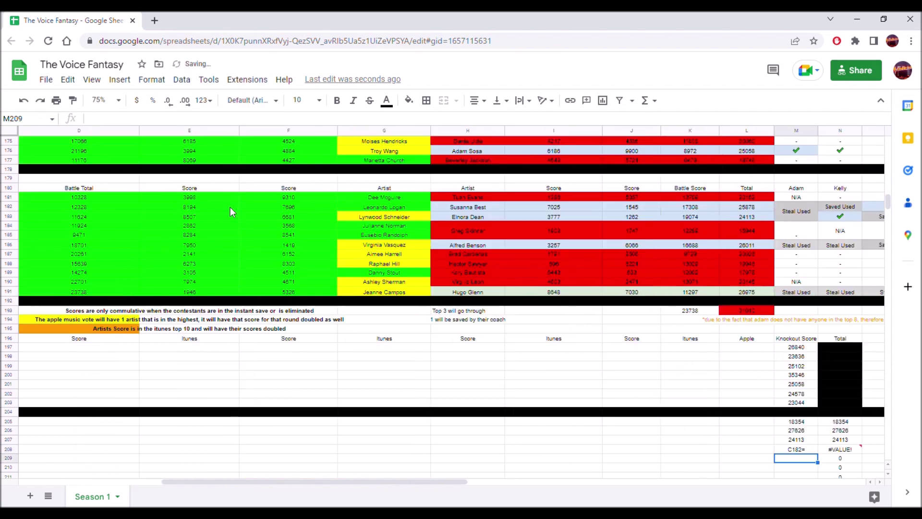
- Correct the formula in the Knockout Score cell M208 to =C182
{"action": "left_click", "coordinate": [793, 451]}
{"action": "left_click", "coordinate": [95, 118]}
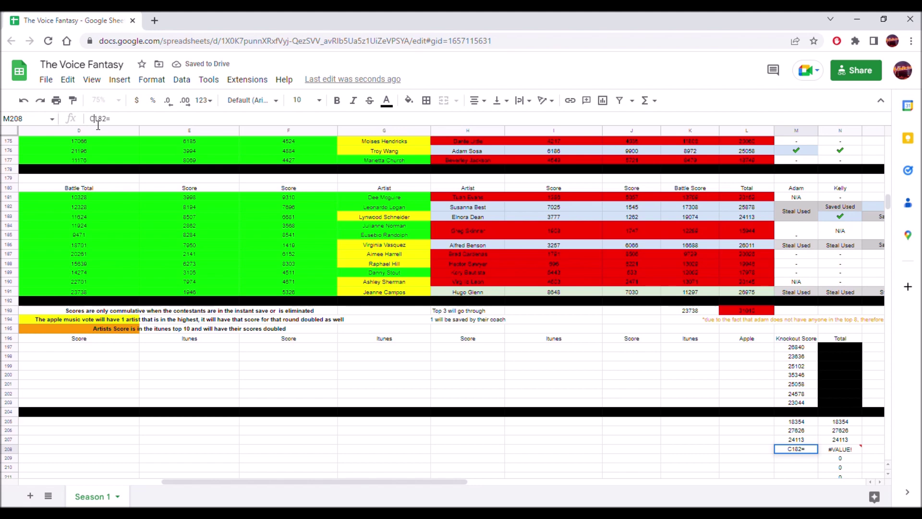
{"action": "type", "text": "="}
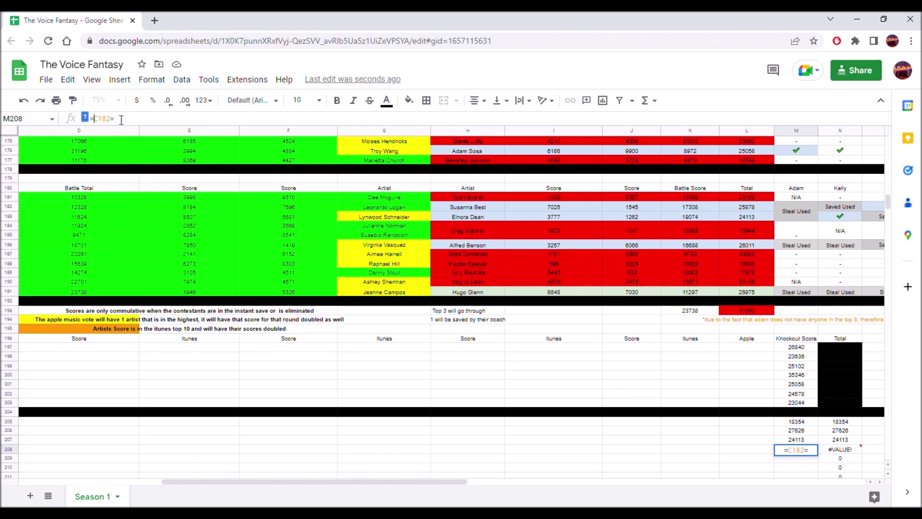
{"action": "key", "text": "BackSpace"}
{"action": "key", "text": "Return"}
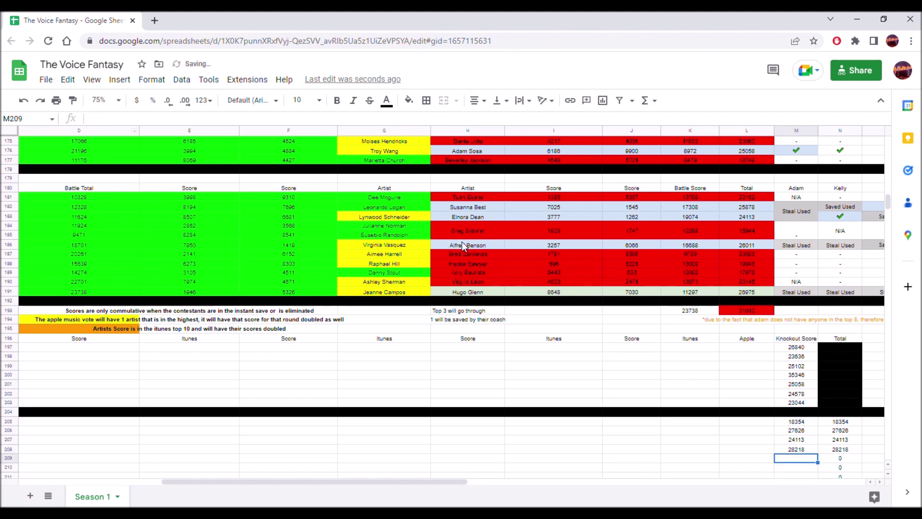
- Fill the Knockout Score cell M209 with a reference to the knockout total in C168
{"action": "type", "text": "="}
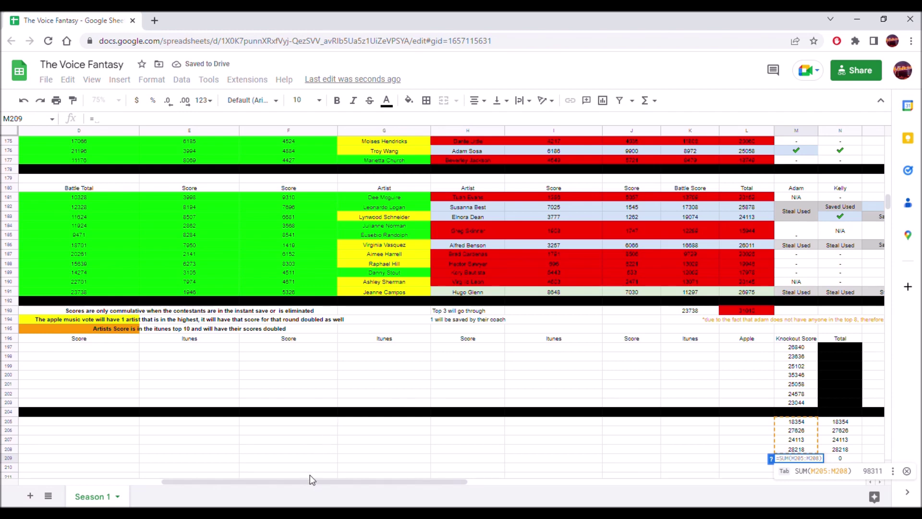
{"action": "left_click_drag", "start_coordinate": [310, 482], "coordinate": [246, 481]}
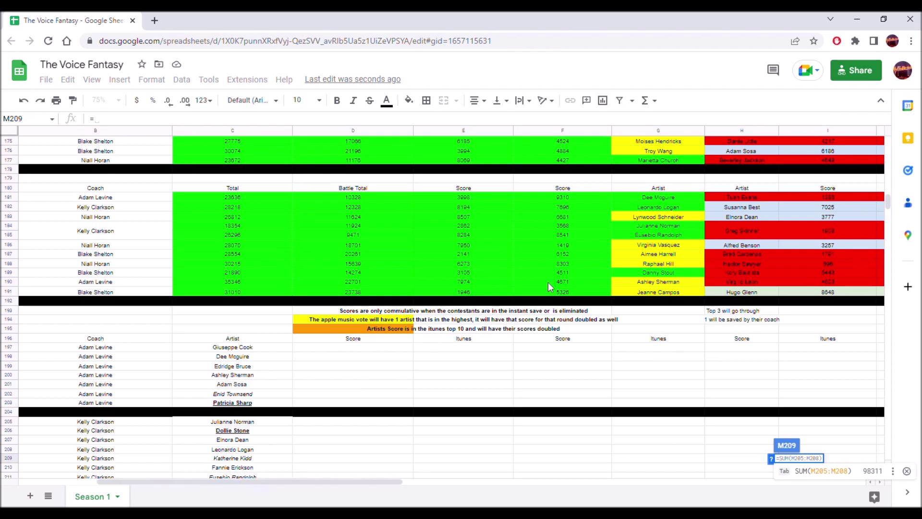
{"action": "scroll", "coordinate": [604, 275], "scroll_direction": "up", "scroll_amount": 5}
{"action": "left_click", "coordinate": [243, 235]}
{"action": "key", "text": "Return"}
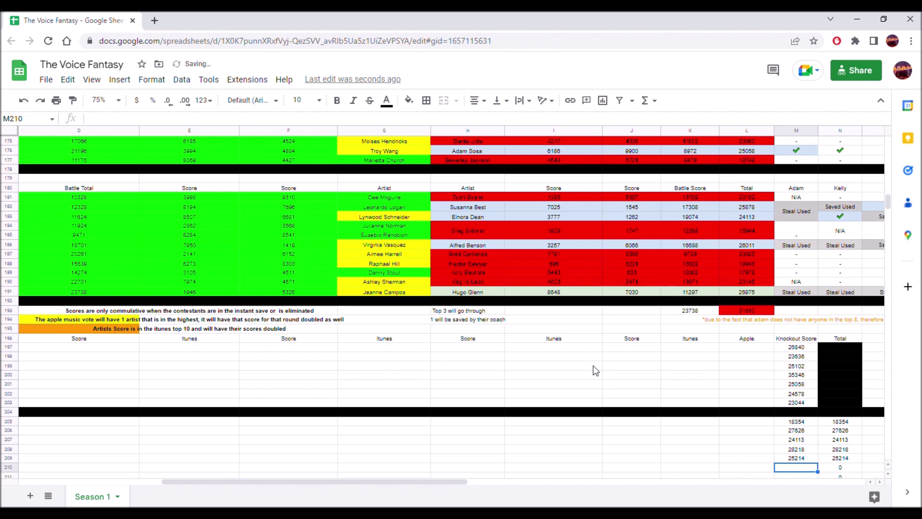
- Fill the Knockout Score cell M210 with a reference to the knockout total in C169
{"action": "scroll", "coordinate": [600, 370], "scroll_direction": "down", "scroll_amount": 2}
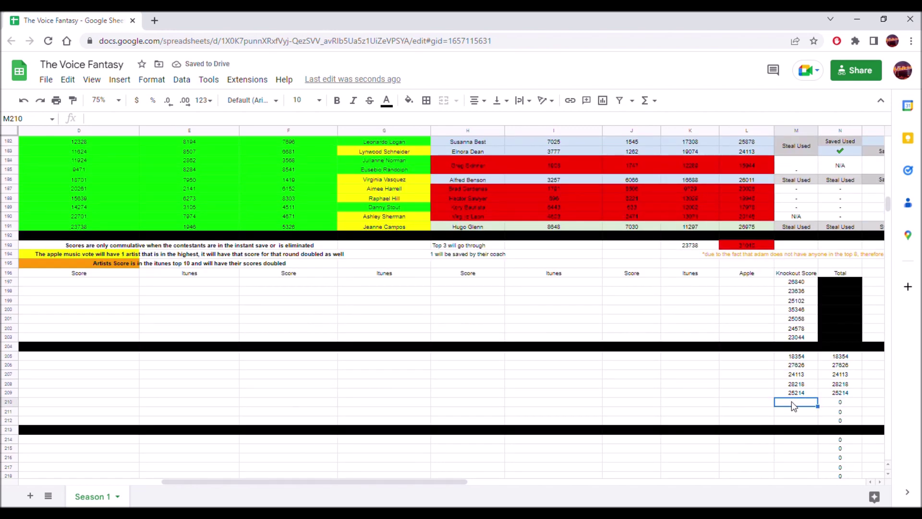
{"action": "type", "text": "="}
{"action": "left_click_drag", "start_coordinate": [455, 481], "coordinate": [370, 480]}
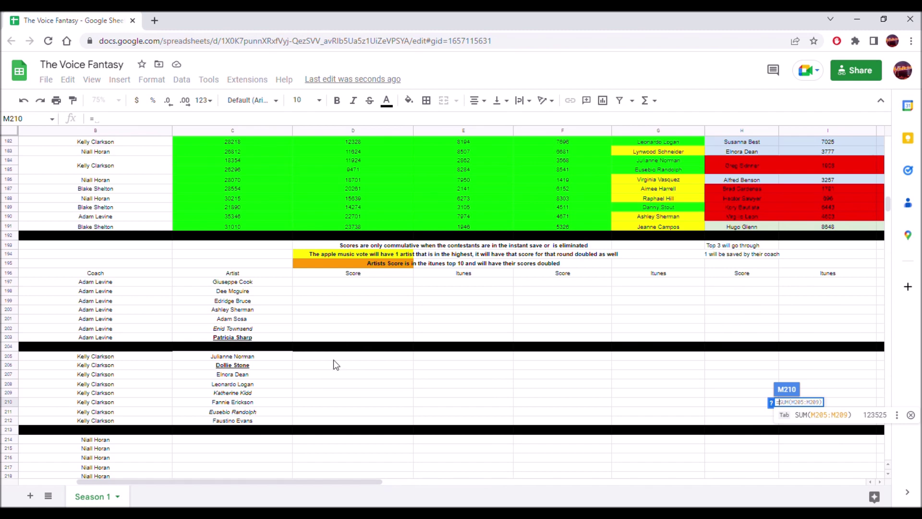
{"action": "left_click_drag", "start_coordinate": [308, 480], "coordinate": [329, 477]}
{"action": "scroll", "coordinate": [462, 320], "scroll_direction": "up", "scroll_amount": 2}
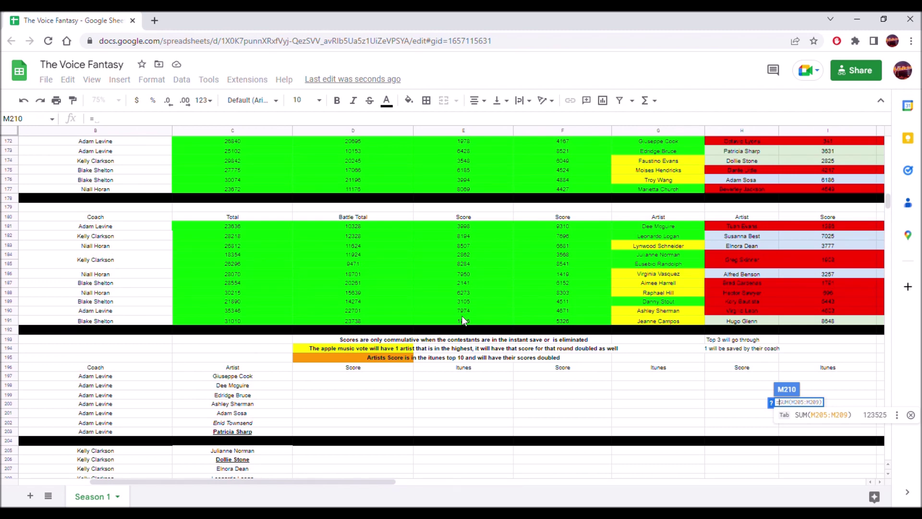
{"action": "scroll", "coordinate": [462, 320], "scroll_direction": "up", "scroll_amount": 1}
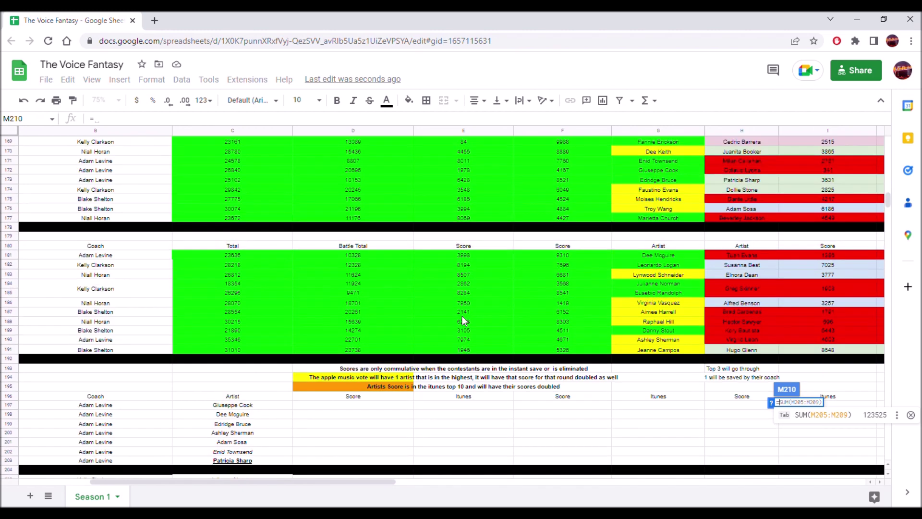
{"action": "scroll", "coordinate": [463, 317], "scroll_direction": "up", "scroll_amount": 1}
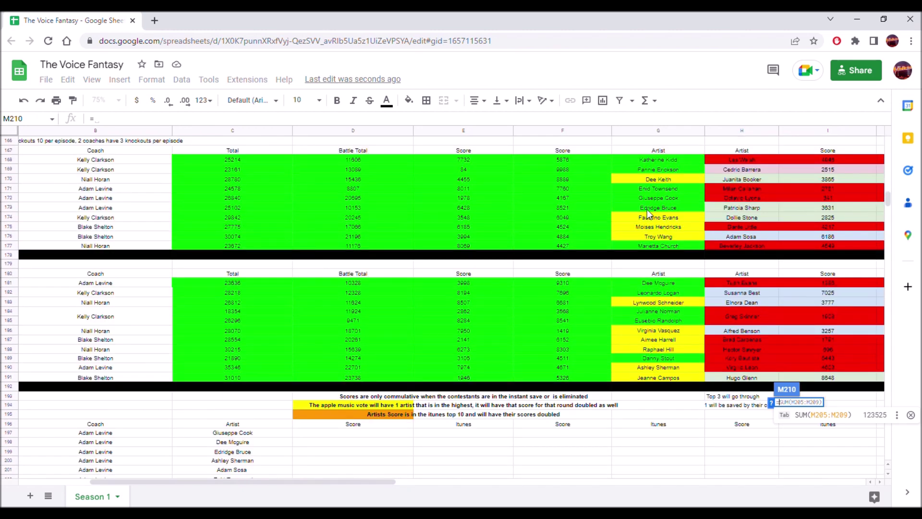
{"action": "key", "text": "Return"}
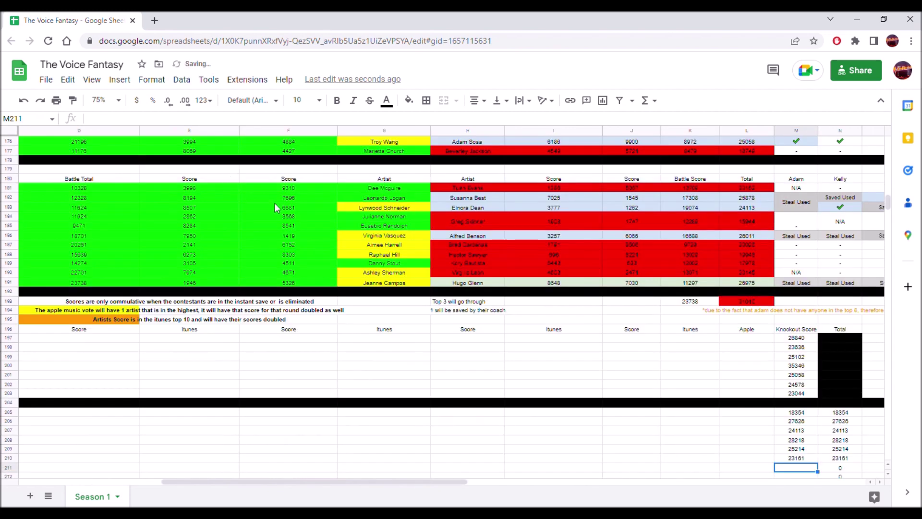
- Fill the Knockout Score cell M211 with a reference to the knockout total in C185
{"action": "type", "text": "="}
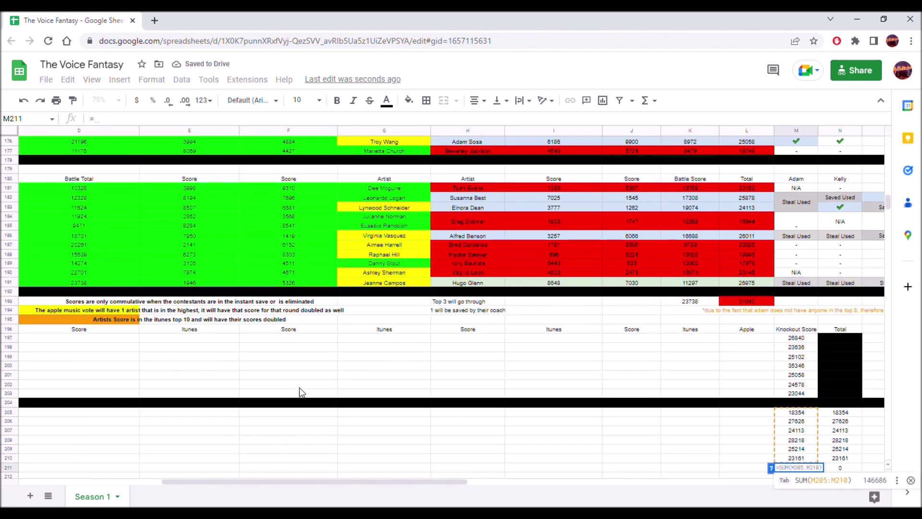
{"action": "left_click", "coordinate": [448, 477]}
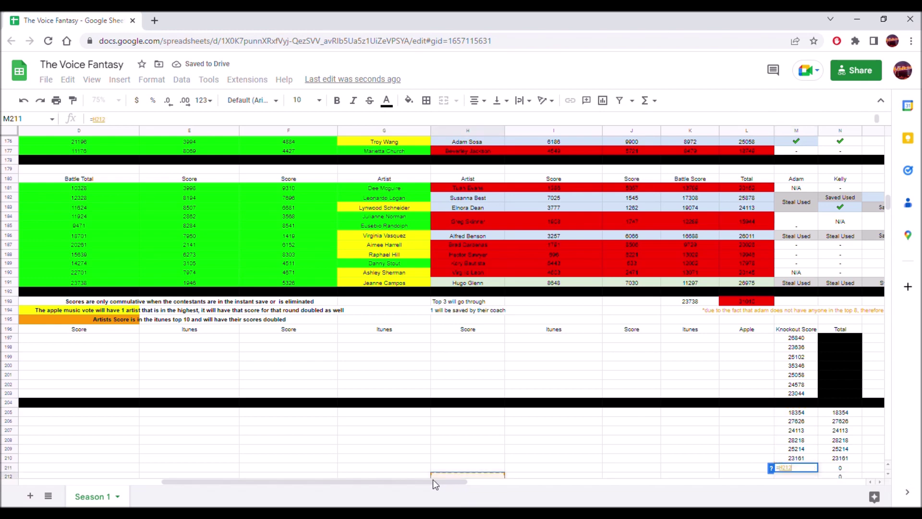
{"action": "left_click_drag", "start_coordinate": [433, 480], "coordinate": [359, 485]}
{"action": "scroll", "coordinate": [462, 373], "scroll_direction": "down", "scroll_amount": 2}
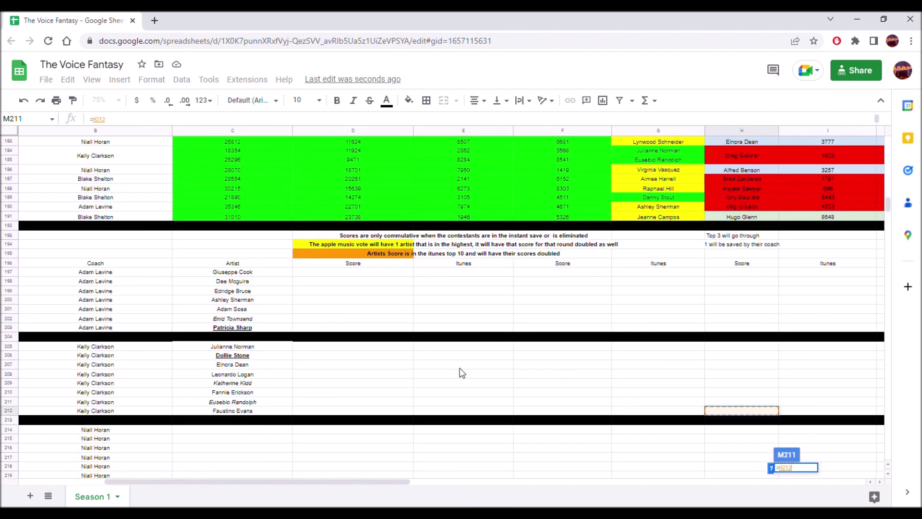
{"action": "scroll", "coordinate": [462, 373], "scroll_direction": "up", "scroll_amount": 4}
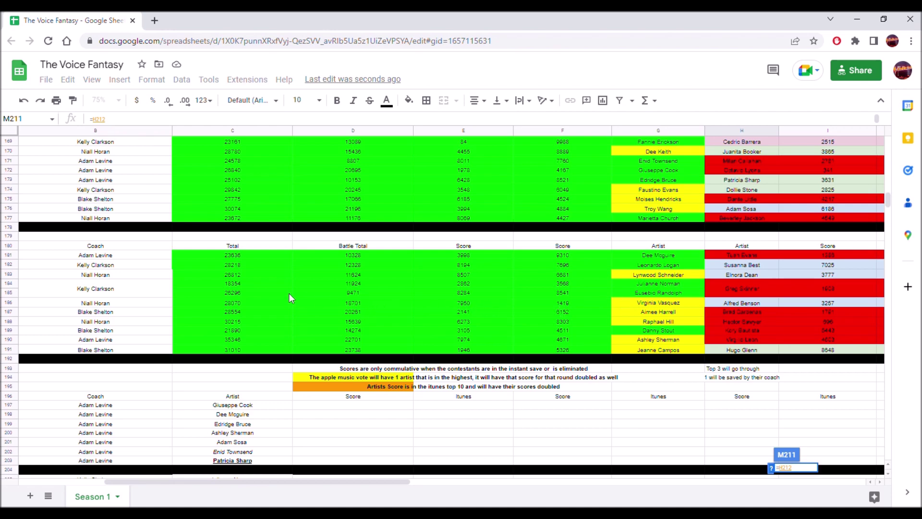
{"action": "left_click", "coordinate": [215, 292]}
{"action": "key", "text": "Return"}
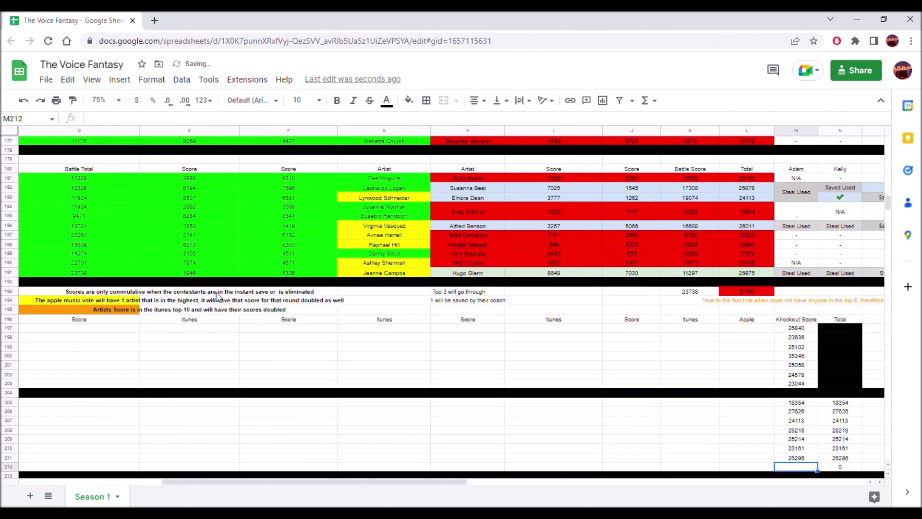
- Fill the Knockout Score cell M212 with a reference to the knockout total in C174
{"action": "type", "text": "="}
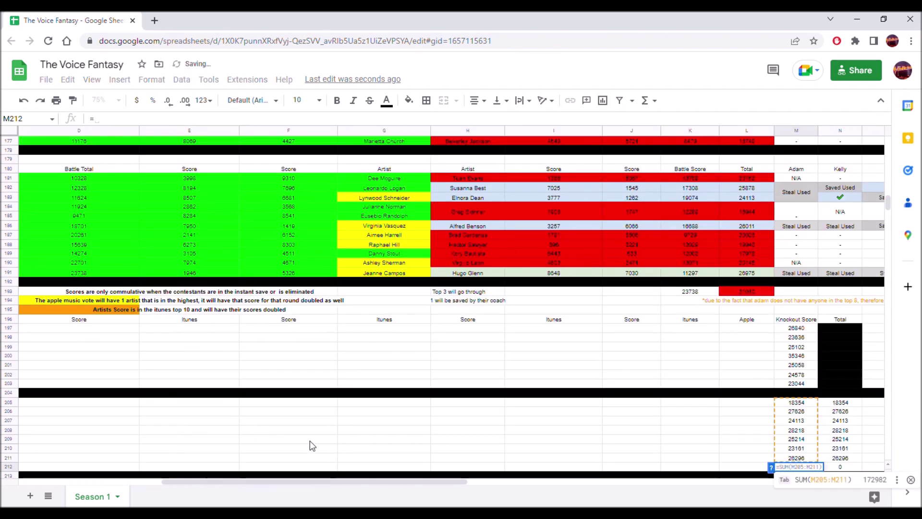
{"action": "left_click_drag", "start_coordinate": [316, 480], "coordinate": [228, 482]}
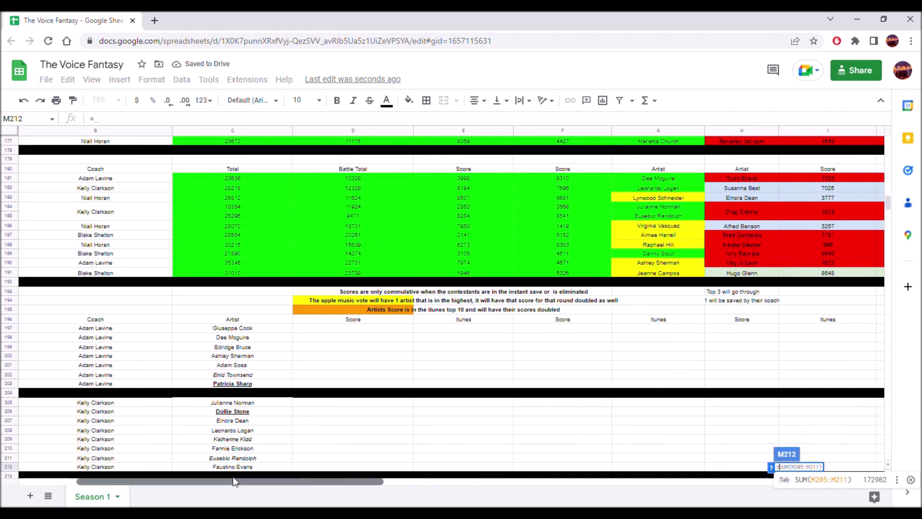
{"action": "scroll", "coordinate": [643, 275], "scroll_direction": "up", "scroll_amount": 5}
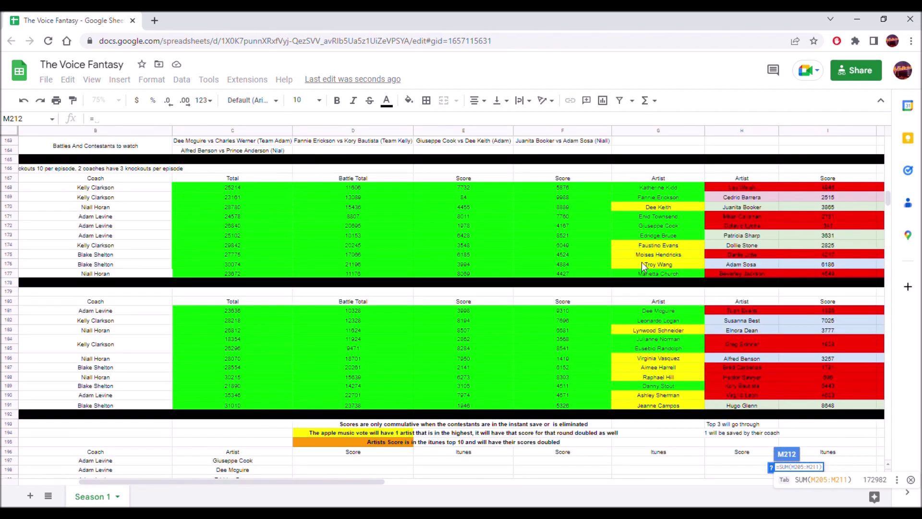
{"action": "left_click", "coordinate": [230, 245]}
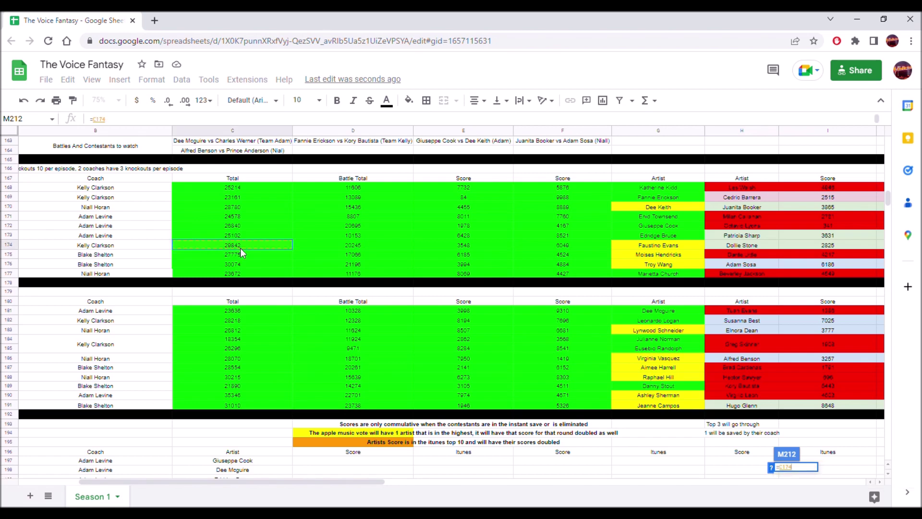
{"action": "key", "text": "Return"}
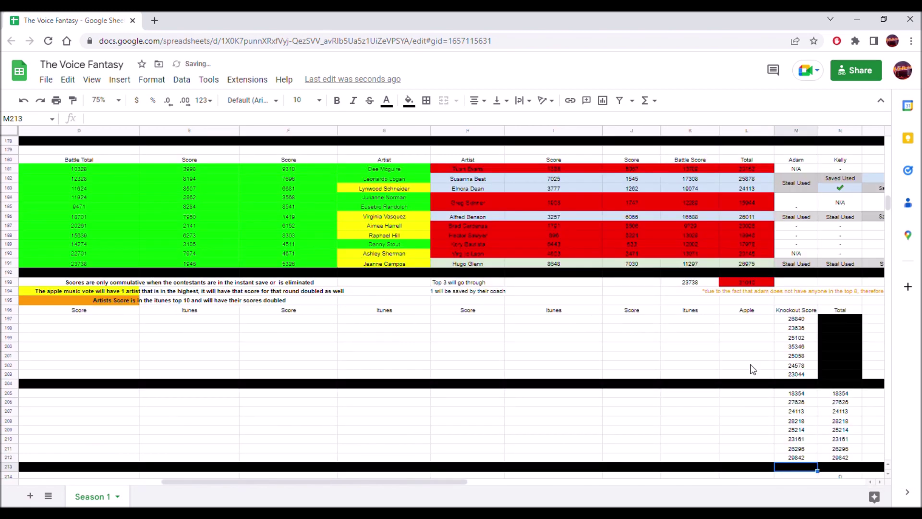
- Hide the second coach's totals in N205:N212 with a black cell fill
{"action": "scroll", "coordinate": [777, 409], "scroll_direction": "down", "scroll_amount": 2}
{"action": "left_click_drag", "start_coordinate": [846, 302], "coordinate": [835, 366]}
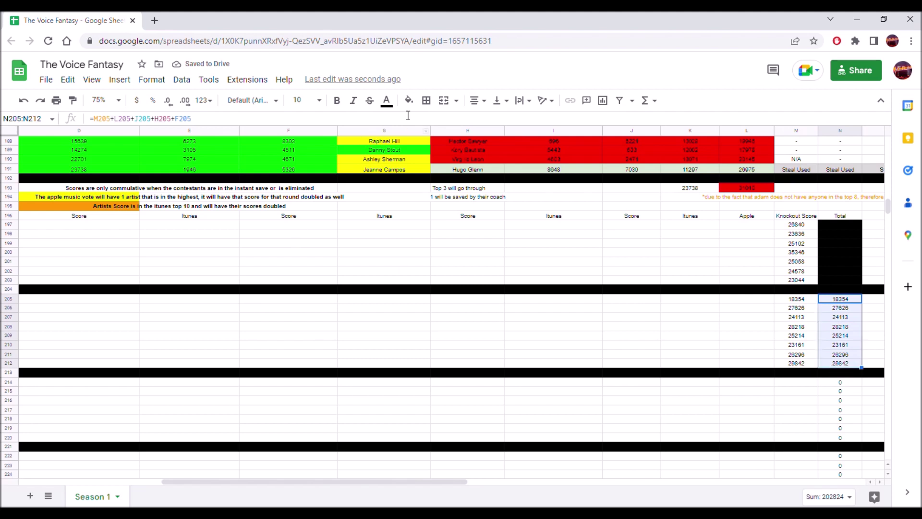
{"action": "left_click", "coordinate": [409, 100]}
{"action": "left_click", "coordinate": [416, 145]}
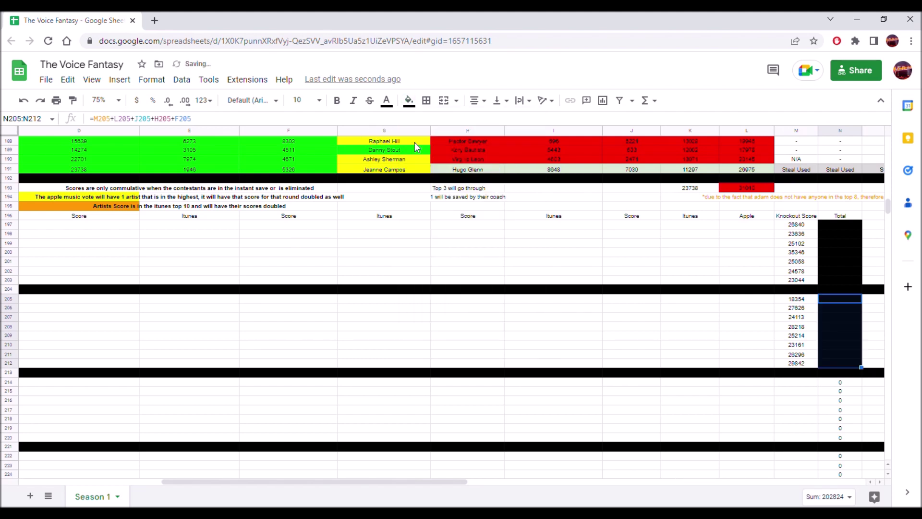
- Copy Niall Horan's seven remaining artists from C2:C8 into D214:D220 beside his Live Shows rows
{"action": "left_click", "coordinate": [789, 390]}
{"action": "left_click", "coordinate": [789, 382]}
{"action": "left_click_drag", "start_coordinate": [436, 480], "coordinate": [298, 477]}
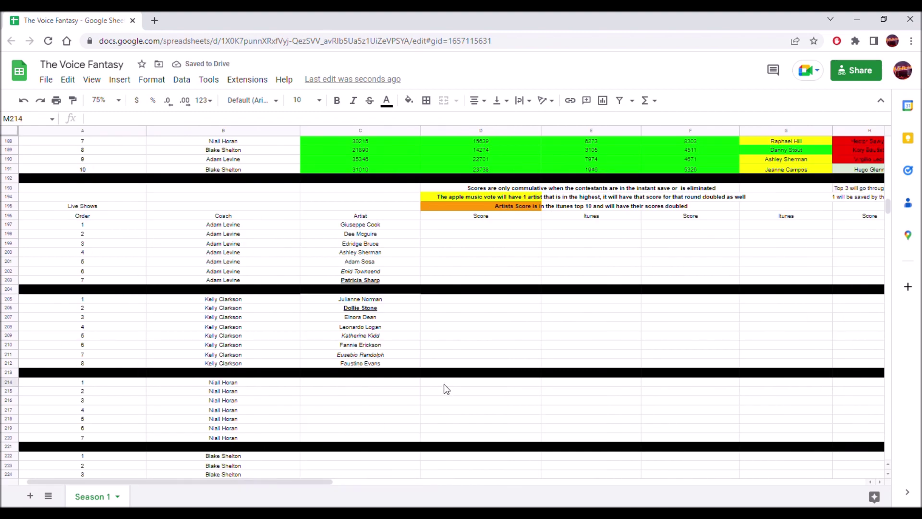
{"action": "scroll", "coordinate": [444, 385], "scroll_direction": "up", "scroll_amount": 20}
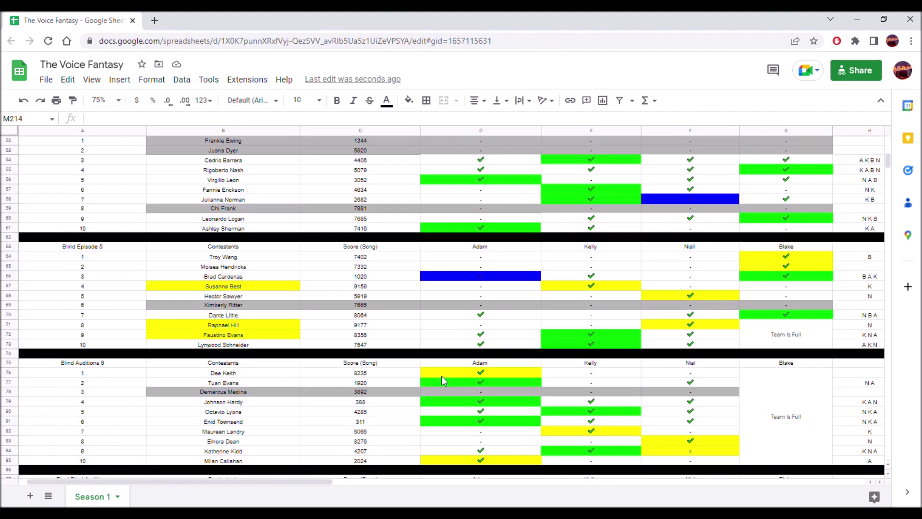
{"action": "scroll", "coordinate": [442, 376], "scroll_direction": "up", "scroll_amount": 10}
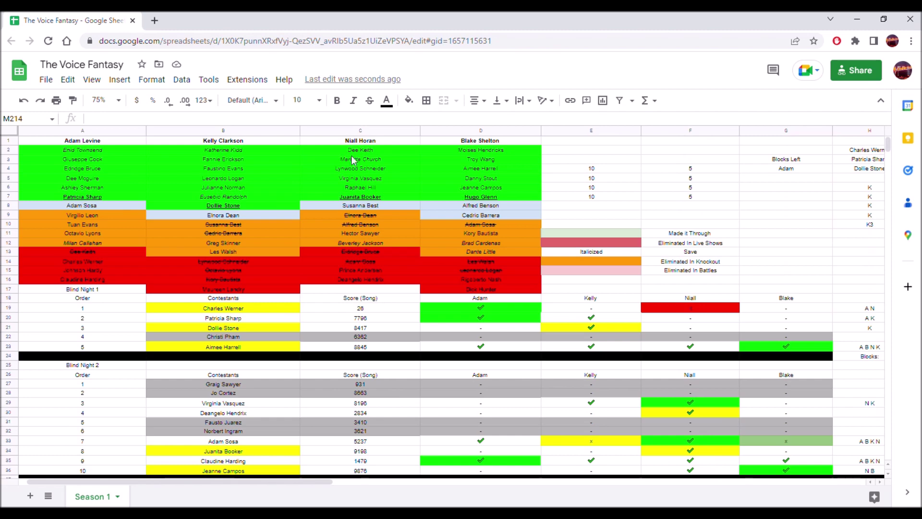
{"action": "left_click", "coordinate": [358, 140]}
{"action": "left_click_drag", "start_coordinate": [359, 150], "coordinate": [360, 206]}
{"action": "key", "text": "ctrl+c"}
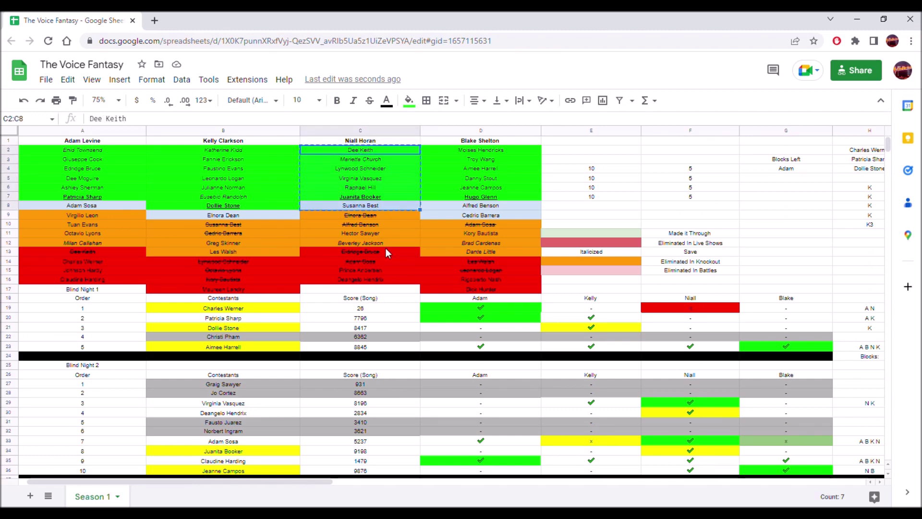
{"action": "scroll", "coordinate": [385, 248], "scroll_direction": "down", "scroll_amount": 20}
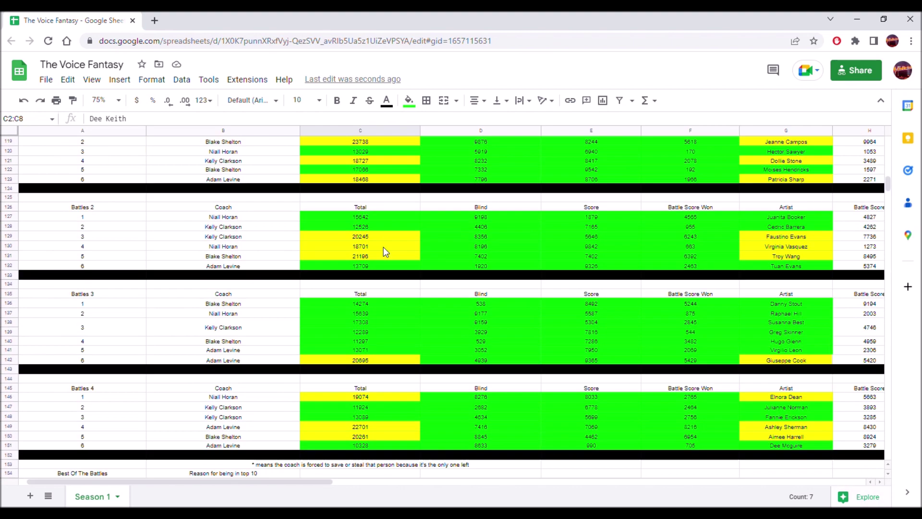
{"action": "scroll", "coordinate": [383, 246], "scroll_direction": "down", "scroll_amount": 15}
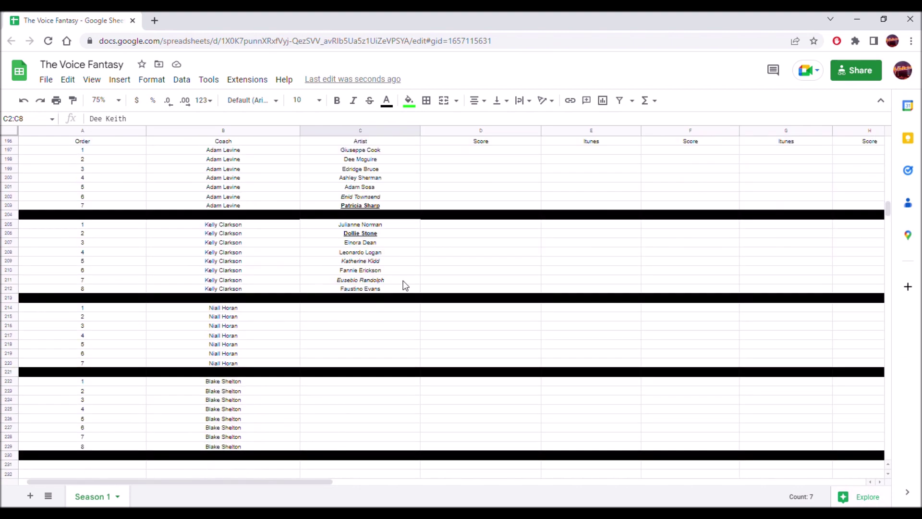
{"action": "left_click", "coordinate": [446, 309]}
{"action": "key", "text": "ctrl+v"}
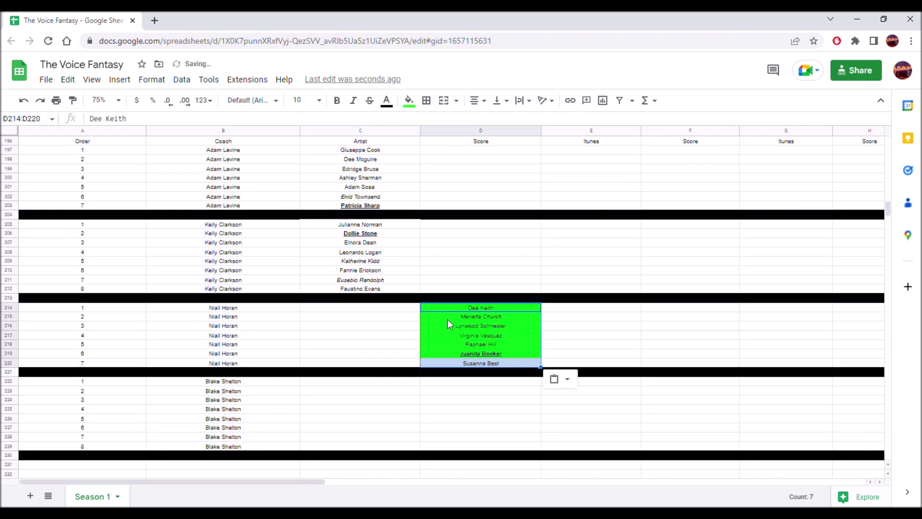
- Move the artists in D217, D220, D214 and D215 into Artist cells C214:C217, in that order
{"action": "left_click", "coordinate": [486, 354]}
{"action": "key", "text": "ctrl+c"}
{"action": "left_click", "coordinate": [482, 362]}
{"action": "left_click_drag", "start_coordinate": [481, 360], "coordinate": [394, 333]}
{"action": "left_click", "coordinate": [451, 338]}
{"action": "left_click", "coordinate": [387, 334]}
{"action": "left_click", "coordinate": [457, 316]}
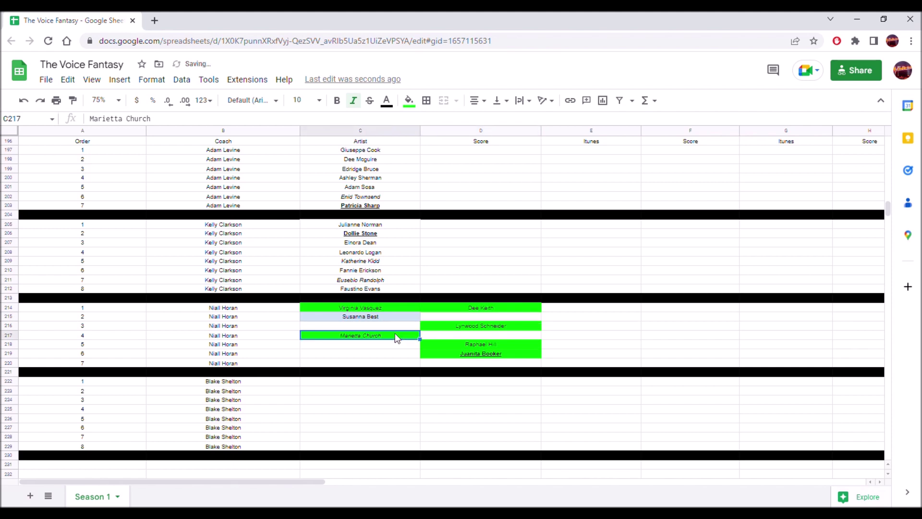
{"action": "left_click", "coordinate": [457, 309]}
{"action": "left_click_drag", "start_coordinate": [460, 311], "coordinate": [405, 329]}
- Move the remaining artists in D219, D216 and D218 into Artist cells C218:C220, in that order
{"action": "left_click", "coordinate": [452, 344]}
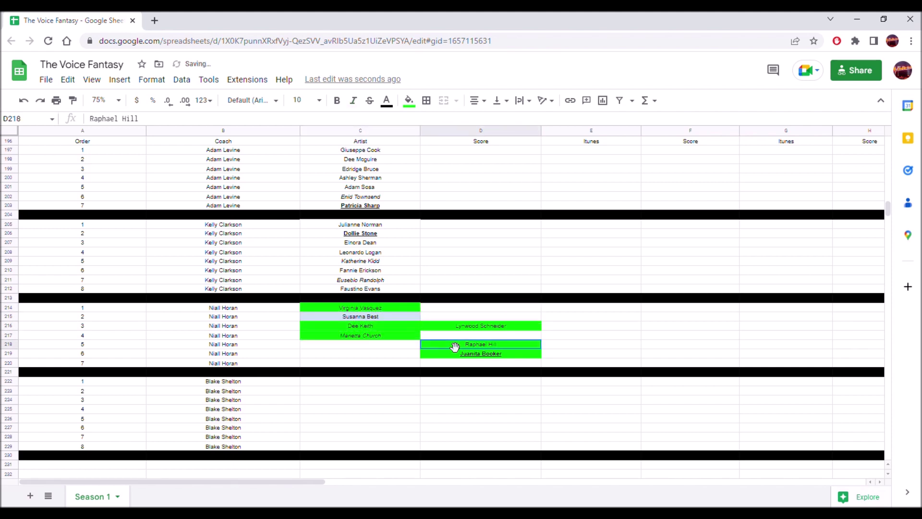
{"action": "left_click_drag", "start_coordinate": [456, 345], "coordinate": [402, 350]}
{"action": "left_click", "coordinate": [423, 355]}
{"action": "left_click", "coordinate": [446, 325]}
{"action": "left_click_drag", "start_coordinate": [454, 327], "coordinate": [394, 350]}
- Fill the third coach's artist cells C214:C220 with white
{"action": "left_click_drag", "start_coordinate": [392, 355], "coordinate": [390, 311]}
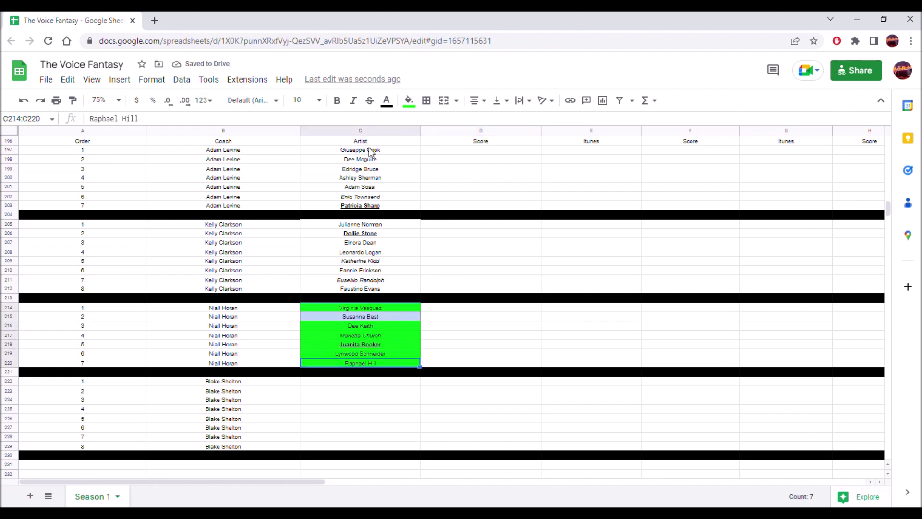
{"action": "left_click", "coordinate": [408, 100]}
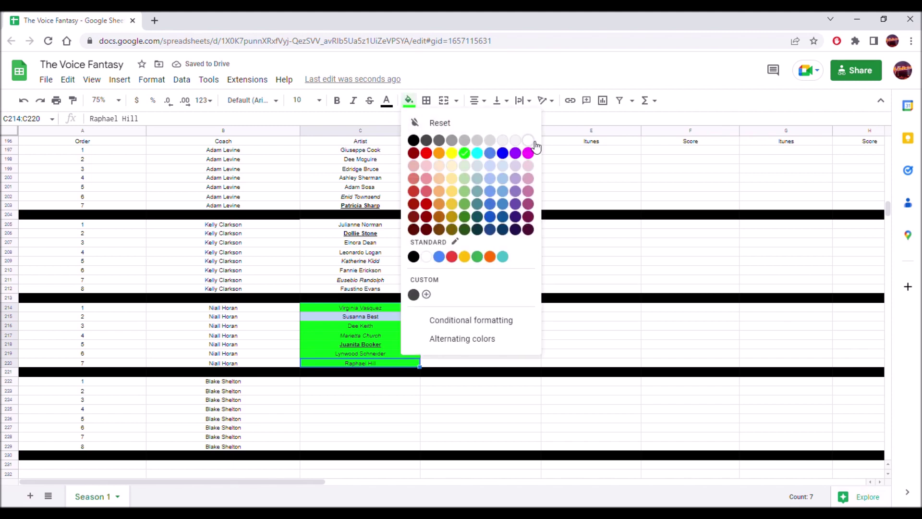
{"action": "left_click", "coordinate": [527, 140]}
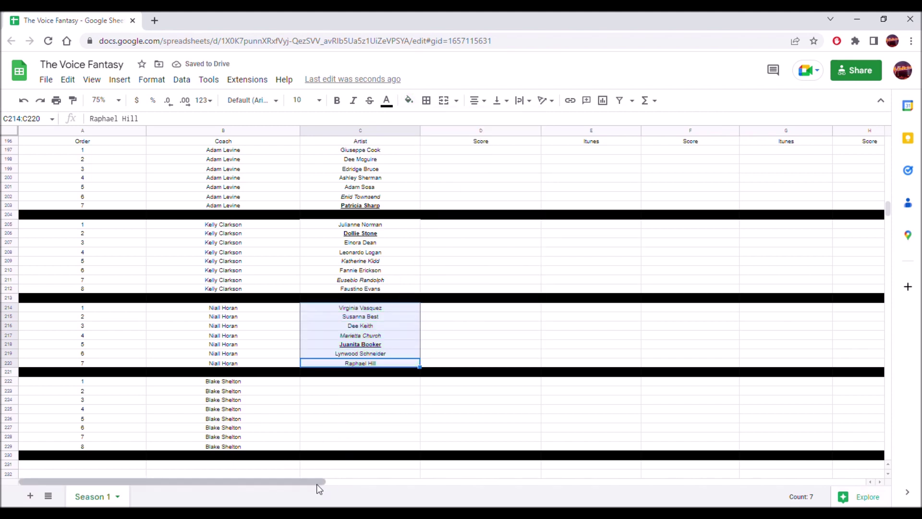
- Fill the Knockout Score cell M214 with a reference to the knockout total in C186
{"action": "left_click_drag", "start_coordinate": [319, 482], "coordinate": [535, 501]}
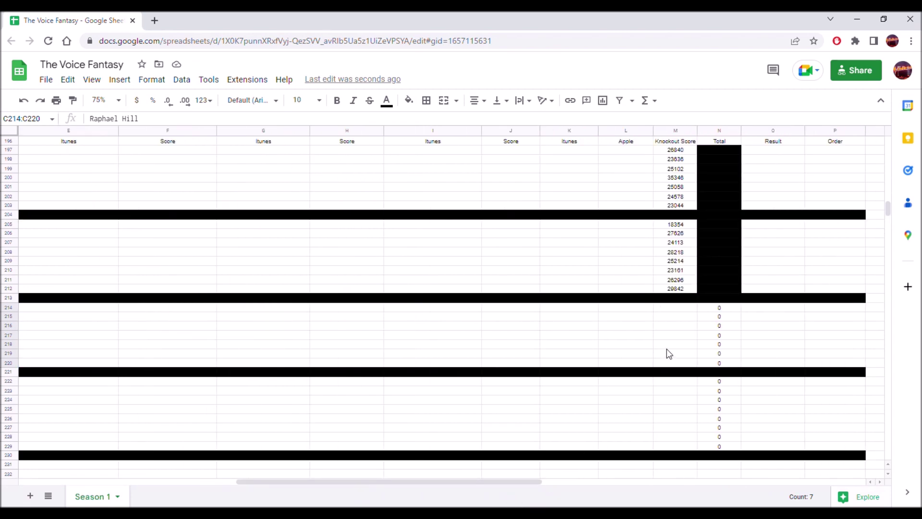
{"action": "left_click", "coordinate": [673, 307]}
{"action": "type", "text": "="}
{"action": "scroll", "coordinate": [407, 306], "scroll_direction": "up", "scroll_amount": 5}
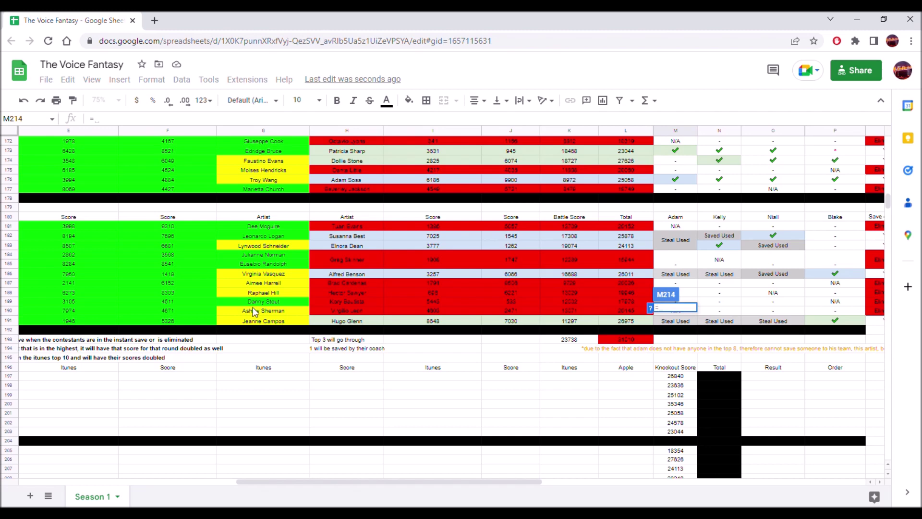
{"action": "scroll", "coordinate": [253, 307], "scroll_direction": "up", "scroll_amount": 3}
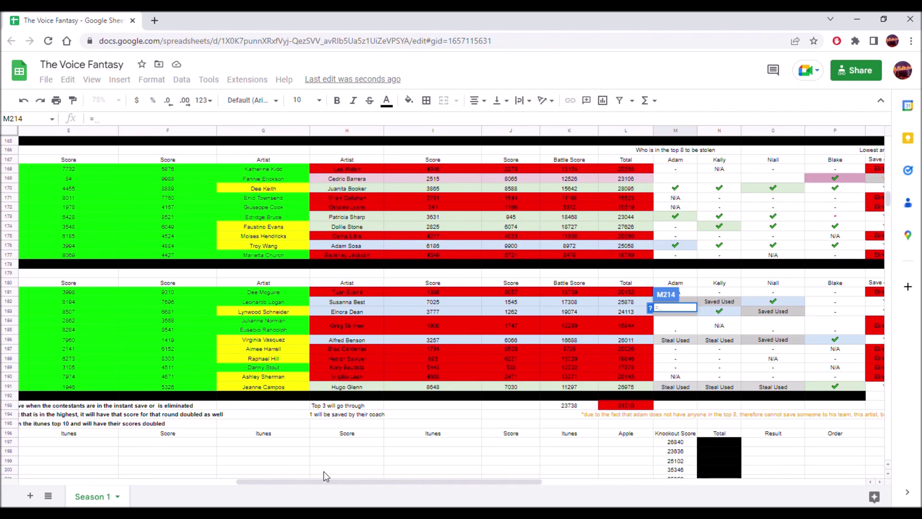
{"action": "left_click_drag", "start_coordinate": [318, 484], "coordinate": [193, 481]}
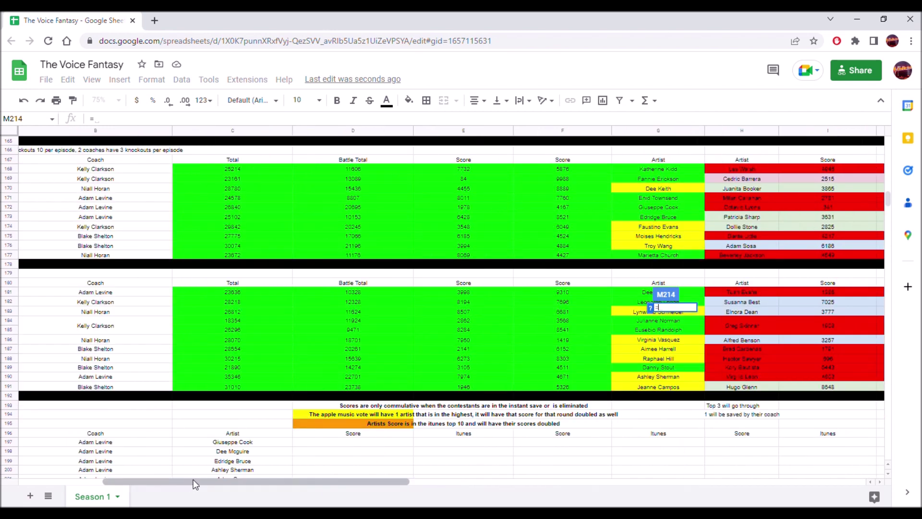
{"action": "left_click", "coordinate": [242, 341]}
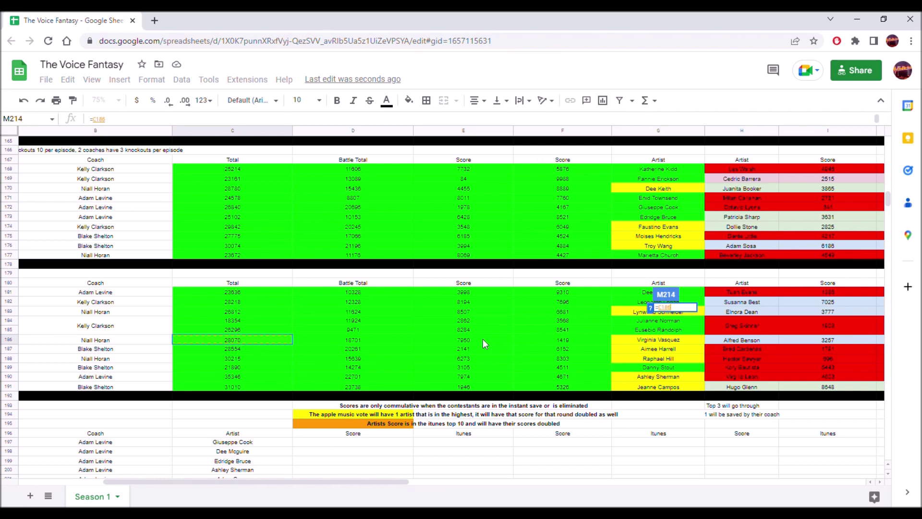
{"action": "key", "text": "Return"}
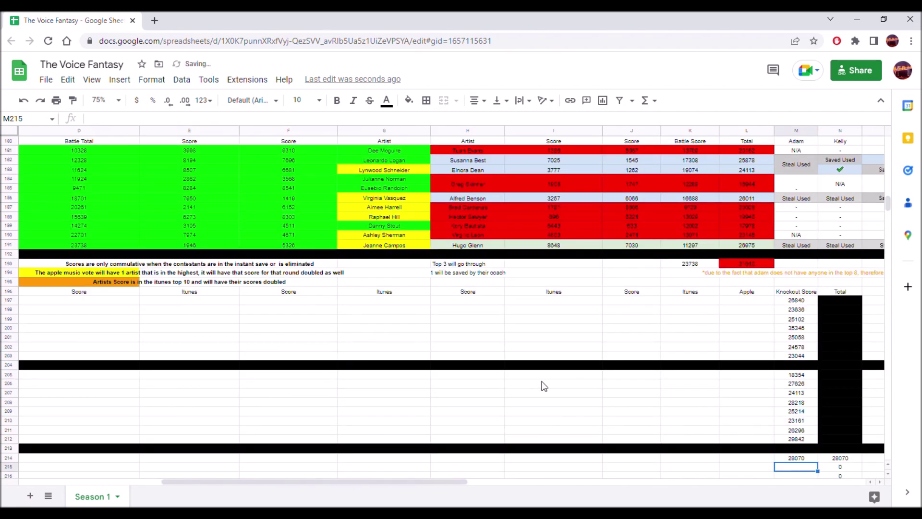
- Fill the Knockout Score cell M215 with a reference to the stolen artist's knockout total in L182
{"action": "type", "text": "="}
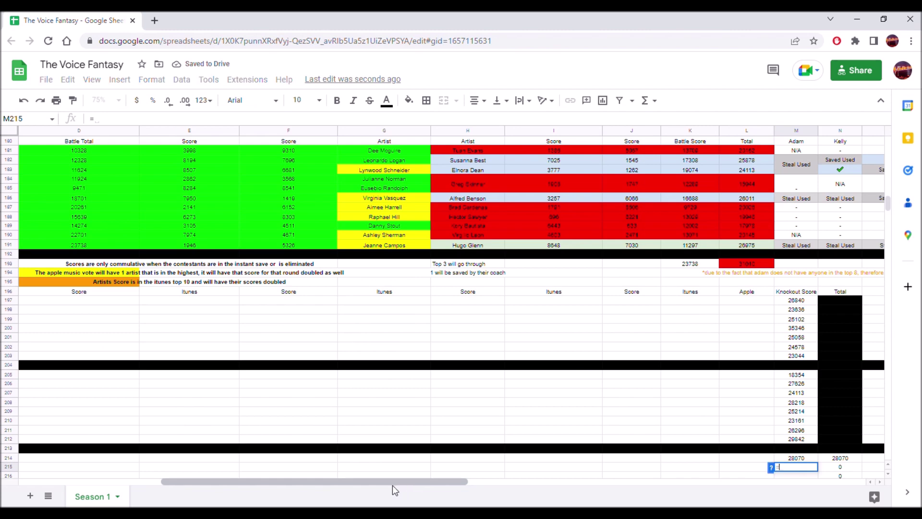
{"action": "left_click_drag", "start_coordinate": [393, 479], "coordinate": [339, 451]}
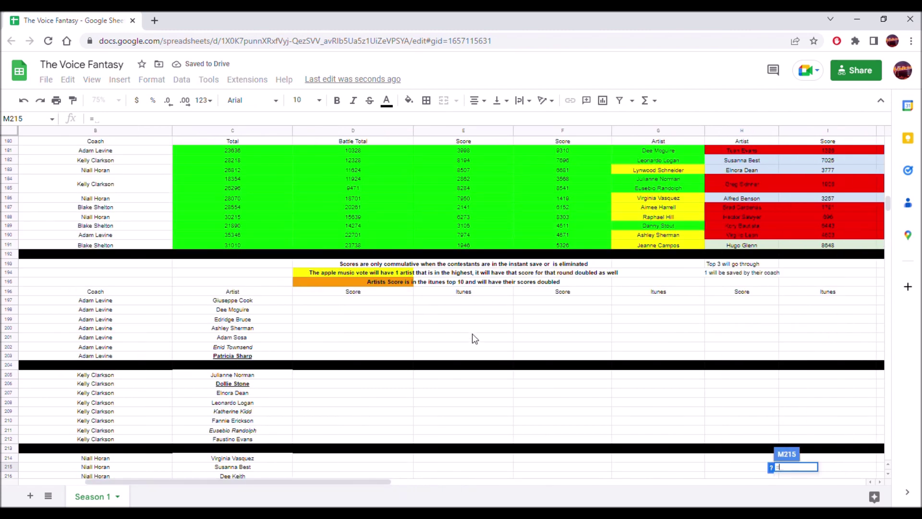
{"action": "scroll", "coordinate": [475, 336], "scroll_direction": "up", "scroll_amount": 5}
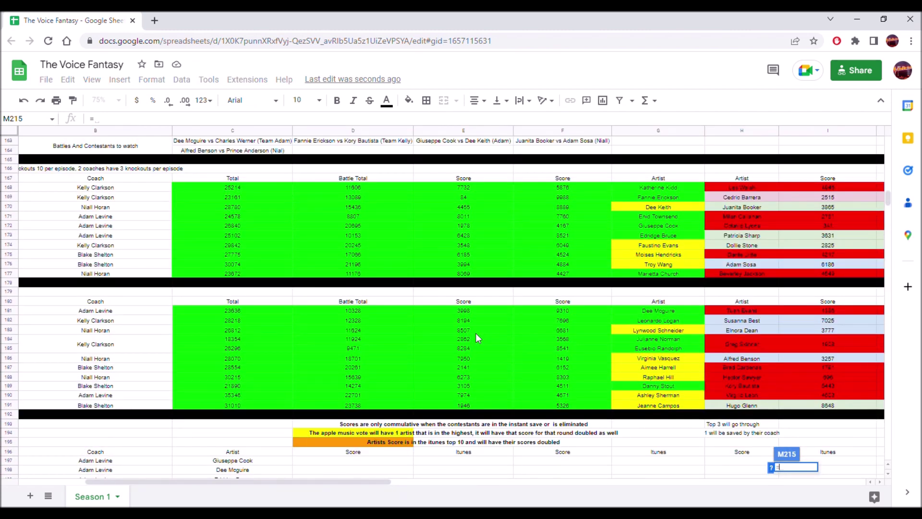
{"action": "scroll", "coordinate": [476, 335], "scroll_direction": "up", "scroll_amount": 2}
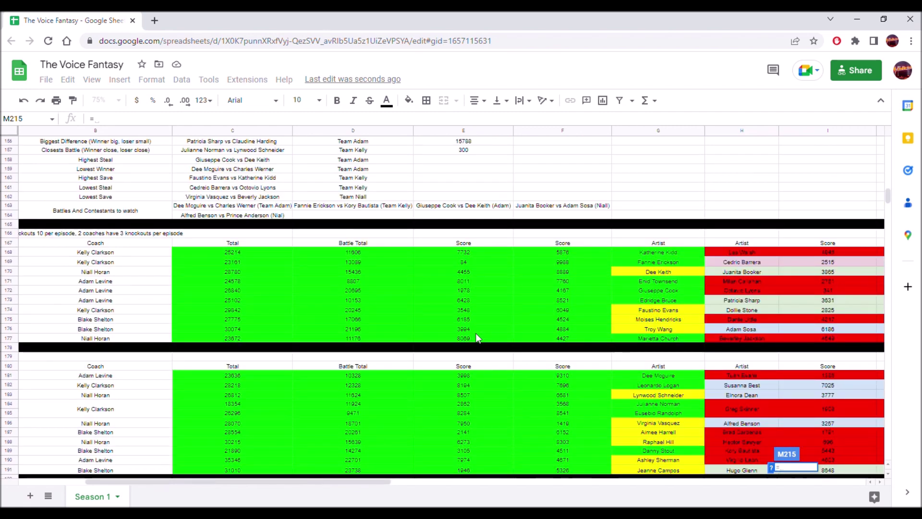
{"action": "scroll", "coordinate": [476, 333], "scroll_direction": "down", "scroll_amount": 1}
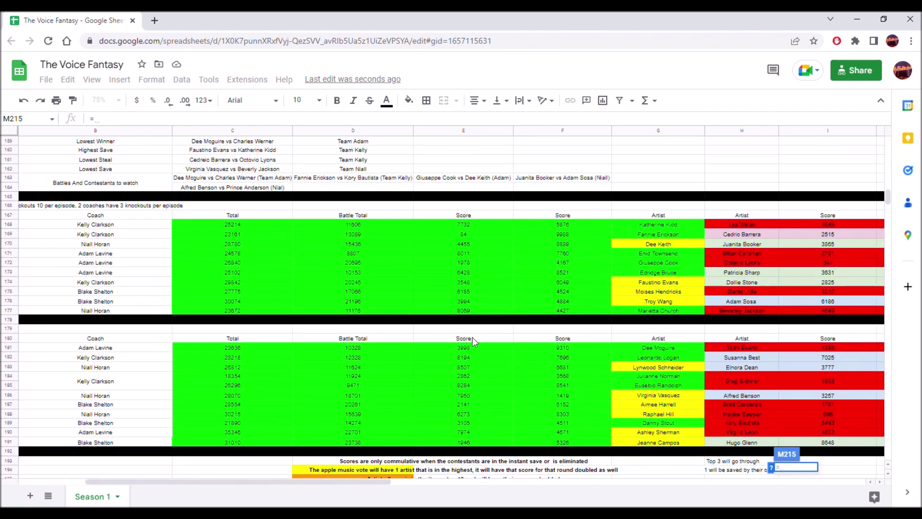
{"action": "left_click_drag", "start_coordinate": [315, 480], "coordinate": [592, 488]}
{"action": "left_click", "coordinate": [270, 358]}
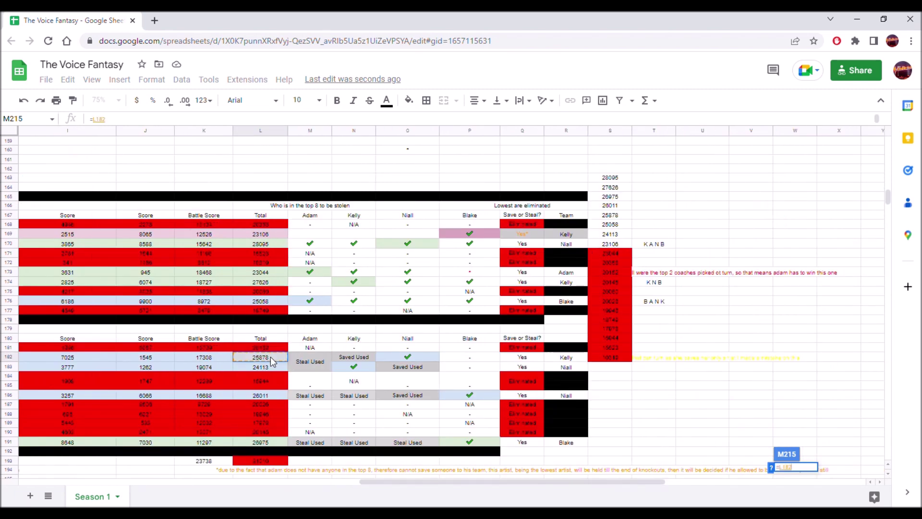
{"action": "key", "text": "Return"}
- Fill the Knockout Score cell M216 with a reference to the knockout total in C170
{"action": "type", "text": "="}
{"action": "left_click_drag", "start_coordinate": [362, 481], "coordinate": [140, 476]}
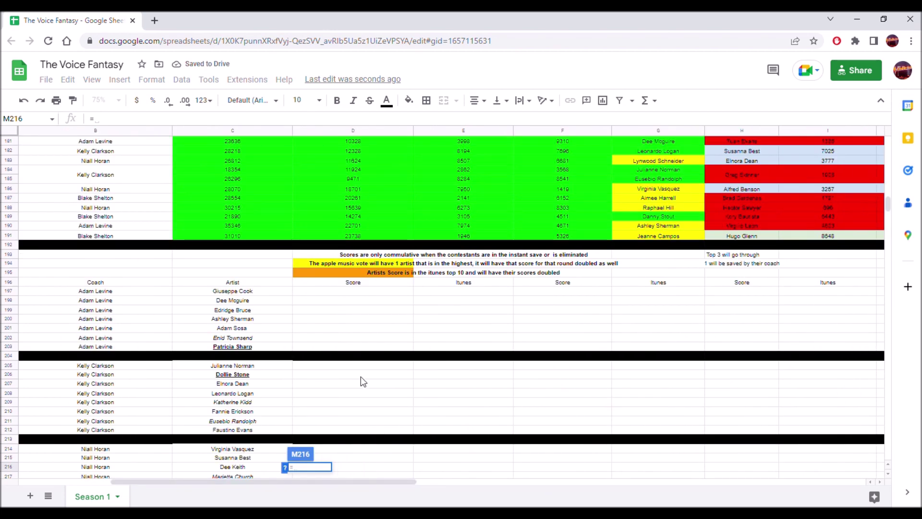
{"action": "scroll", "coordinate": [362, 382], "scroll_direction": "up", "scroll_amount": 2}
{"action": "scroll", "coordinate": [505, 386], "scroll_direction": "up", "scroll_amount": 2}
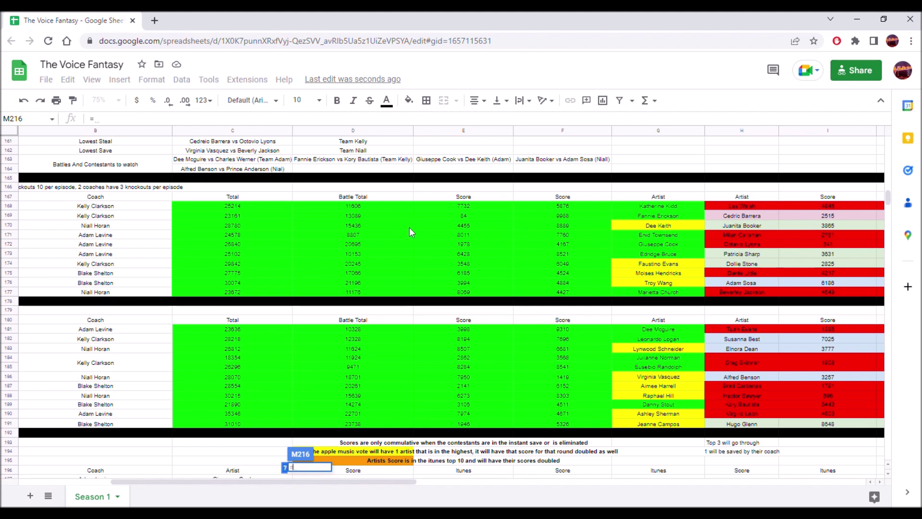
{"action": "left_click", "coordinate": [247, 226]}
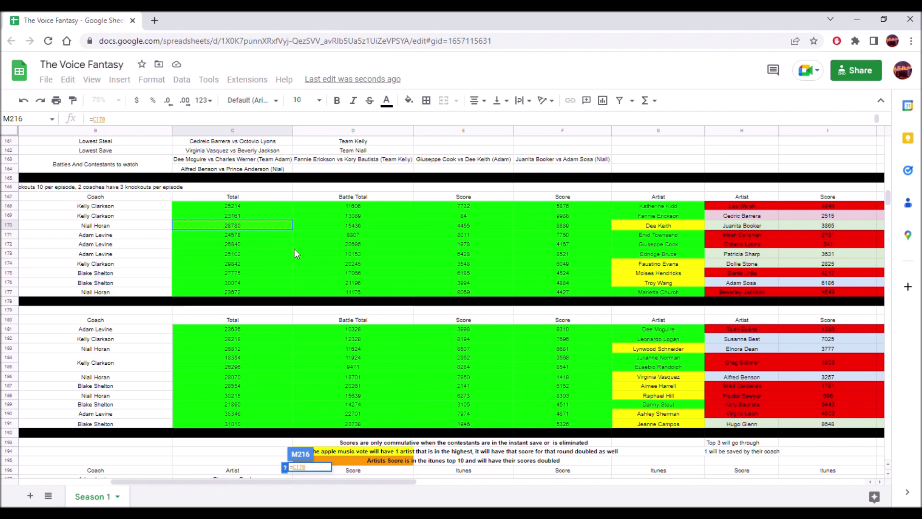
{"action": "key", "text": "Return"}
- Fill the Knockout Score cell M217 with a reference to the knockout total in C177
{"action": "scroll", "coordinate": [564, 318], "scroll_direction": "down", "scroll_amount": 3}
{"action": "type", "text": "="}
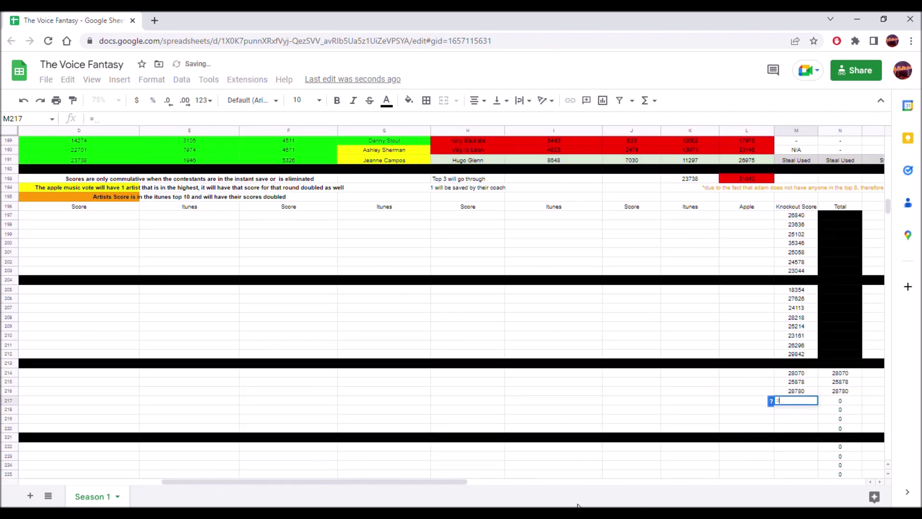
{"action": "left_click_drag", "start_coordinate": [461, 483], "coordinate": [407, 485]}
{"action": "scroll", "coordinate": [532, 335], "scroll_direction": "up", "scroll_amount": 8}
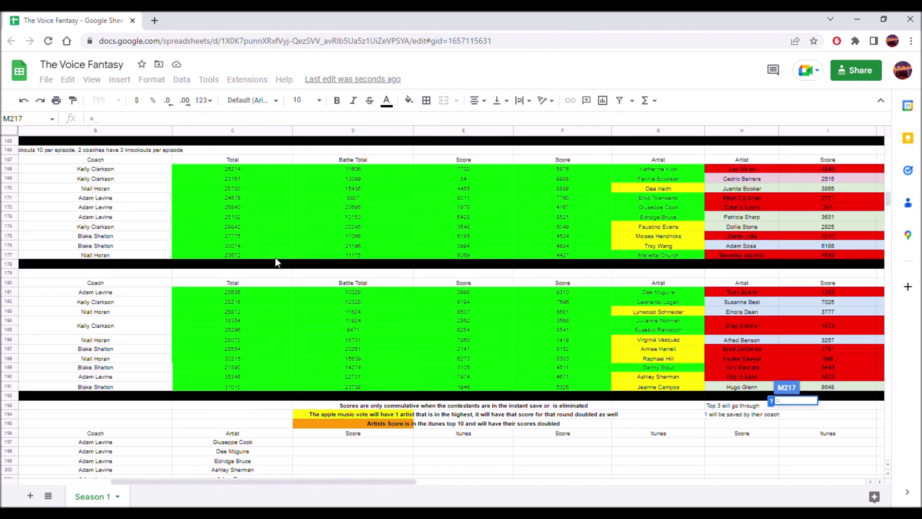
{"action": "left_click", "coordinate": [246, 255]}
{"action": "key", "text": "Return"}
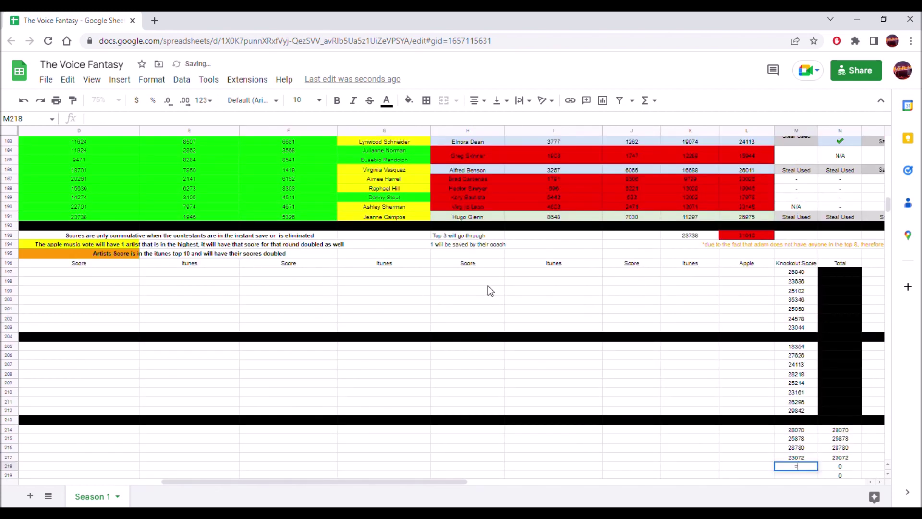
- Fill the Knockout Score cell M218 with a reference to the saved artist's knockout total in L170
{"action": "type", "text": "="}
{"action": "left_click_drag", "start_coordinate": [304, 482], "coordinate": [275, 488]}
{"action": "scroll", "coordinate": [319, 406], "scroll_direction": "up", "scroll_amount": 5}
{"action": "scroll", "coordinate": [584, 294], "scroll_direction": "up", "scroll_amount": 1}
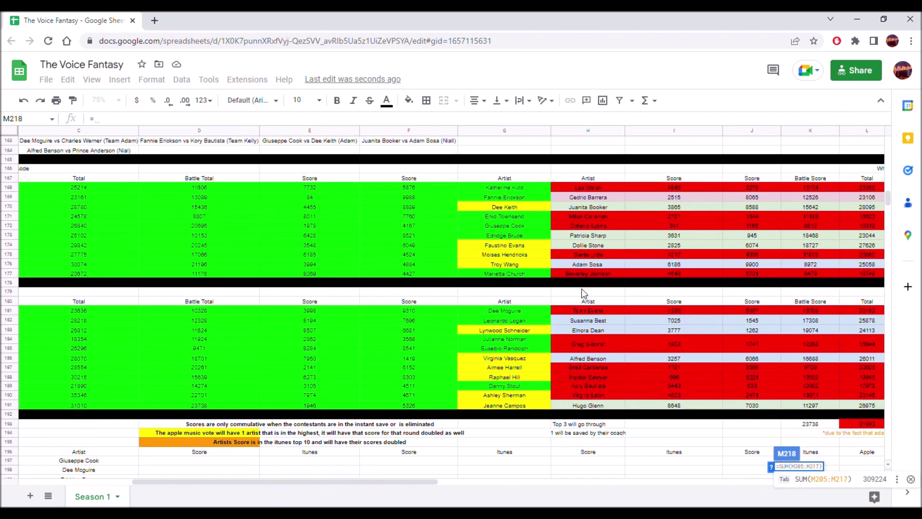
{"action": "left_click", "coordinate": [863, 207]}
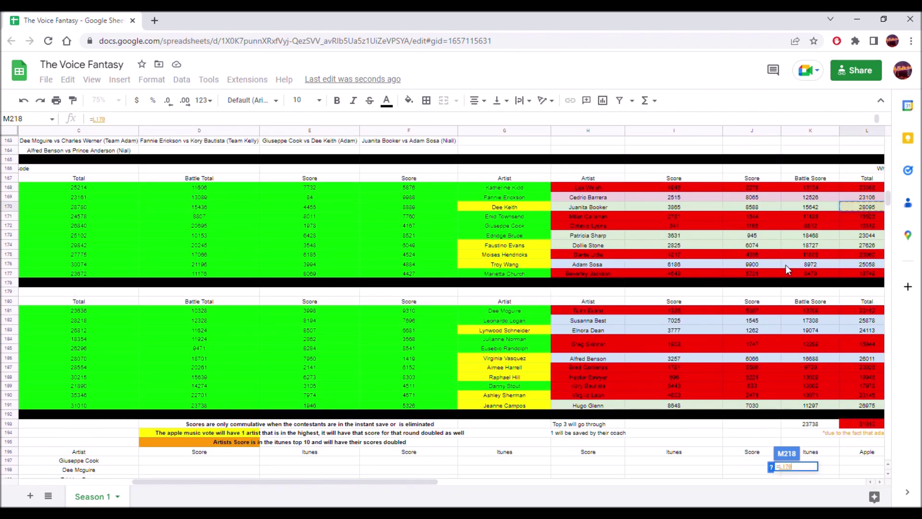
{"action": "key", "text": "Return"}
- Fill the Knockout Score cell M219 with a reference to the knockout total in C183
{"action": "type", "text": "="}
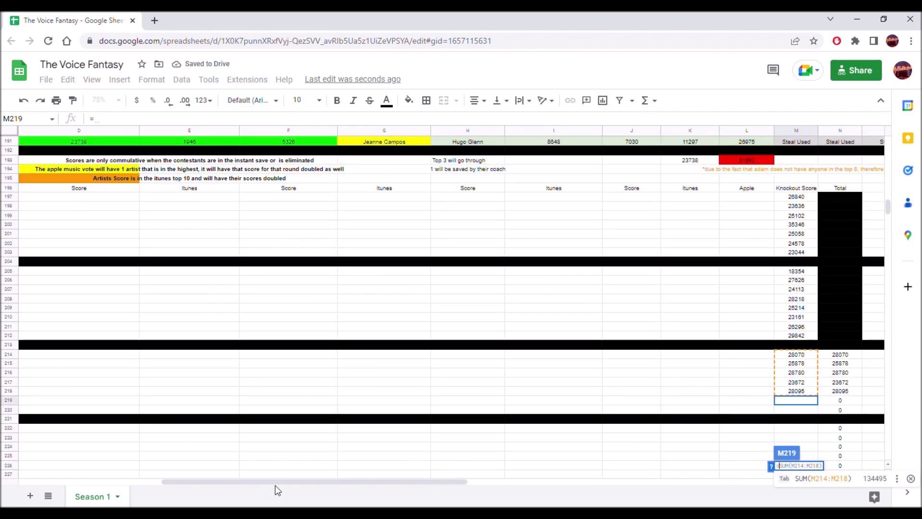
{"action": "left_click_drag", "start_coordinate": [279, 480], "coordinate": [205, 480]}
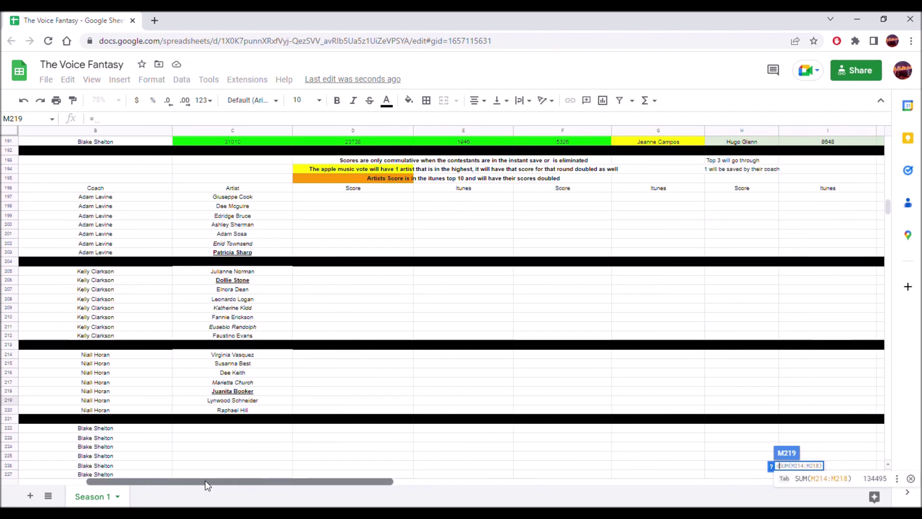
{"action": "scroll", "coordinate": [321, 365], "scroll_direction": "up", "scroll_amount": 5}
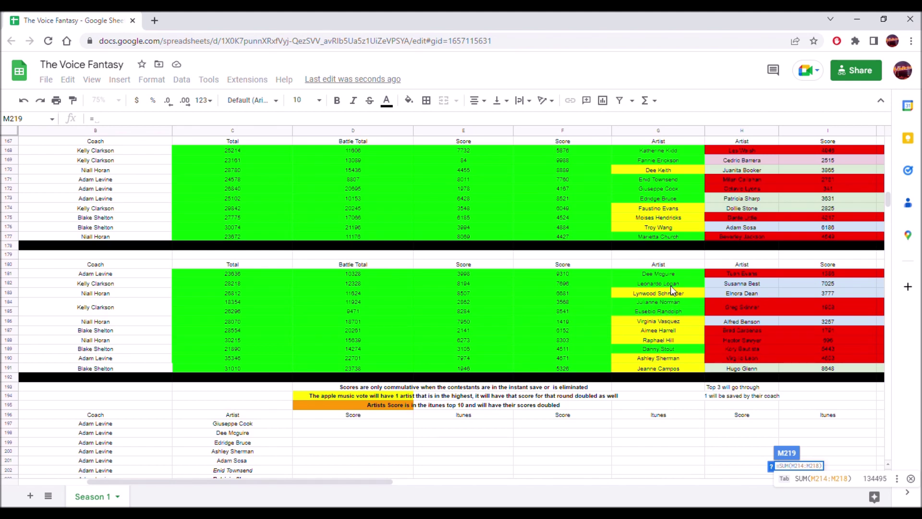
{"action": "left_click", "coordinate": [225, 291]}
{"action": "key", "text": "Return"}
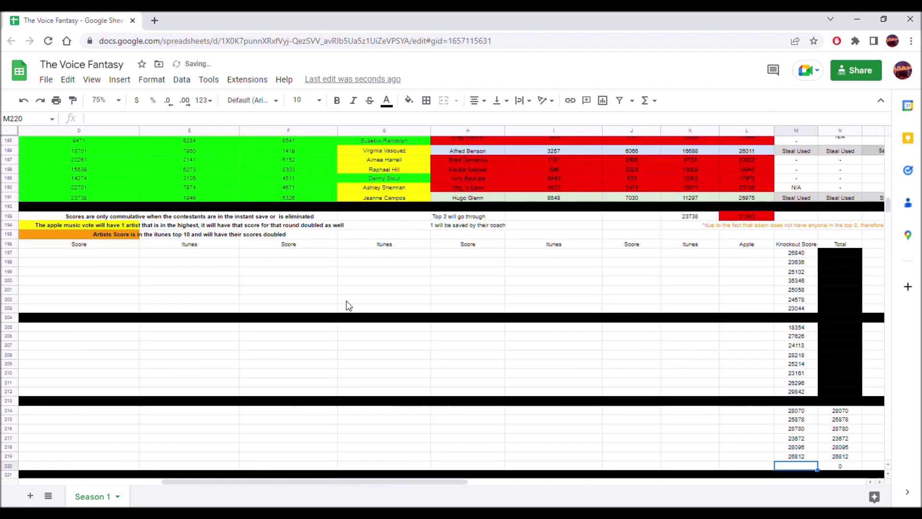
- Fill the Knockout Score cell M220 with a reference to the knockout total in C188
{"action": "type", "text": "="}
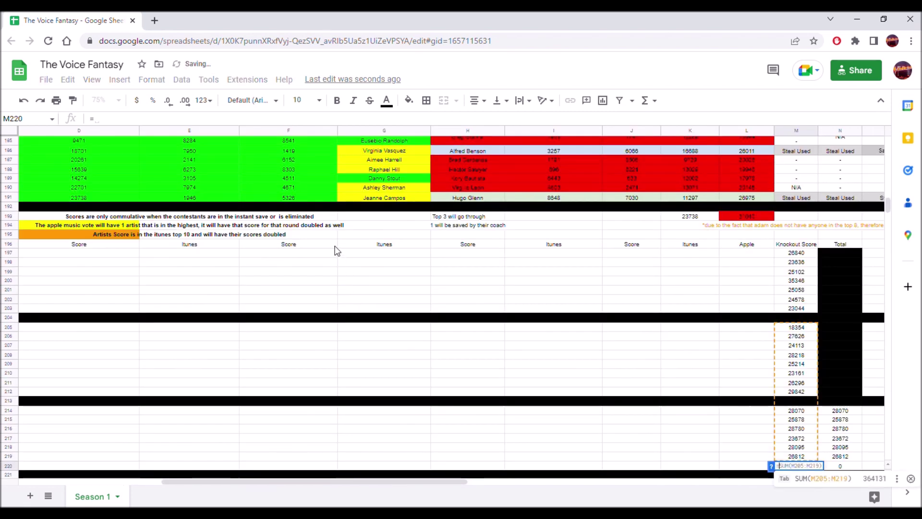
{"action": "scroll", "coordinate": [336, 249], "scroll_direction": "up", "scroll_amount": 2}
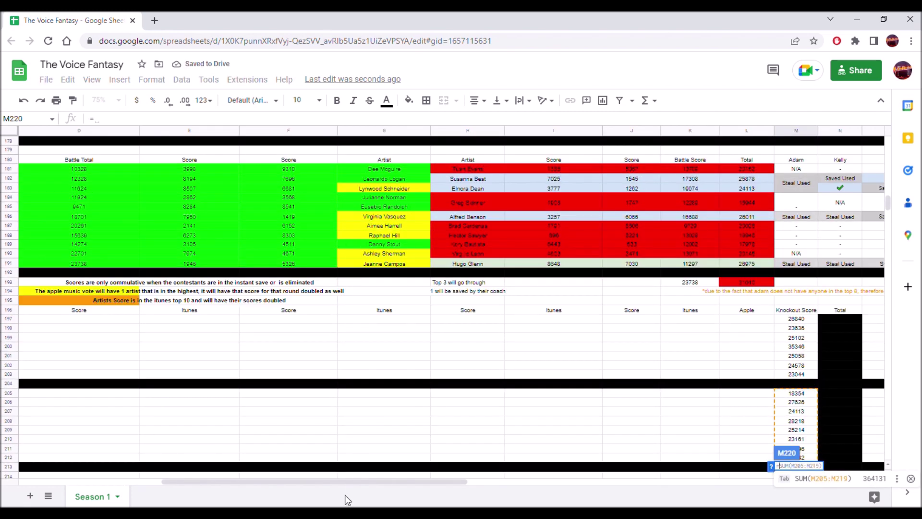
{"action": "left_click_drag", "start_coordinate": [344, 480], "coordinate": [276, 480]}
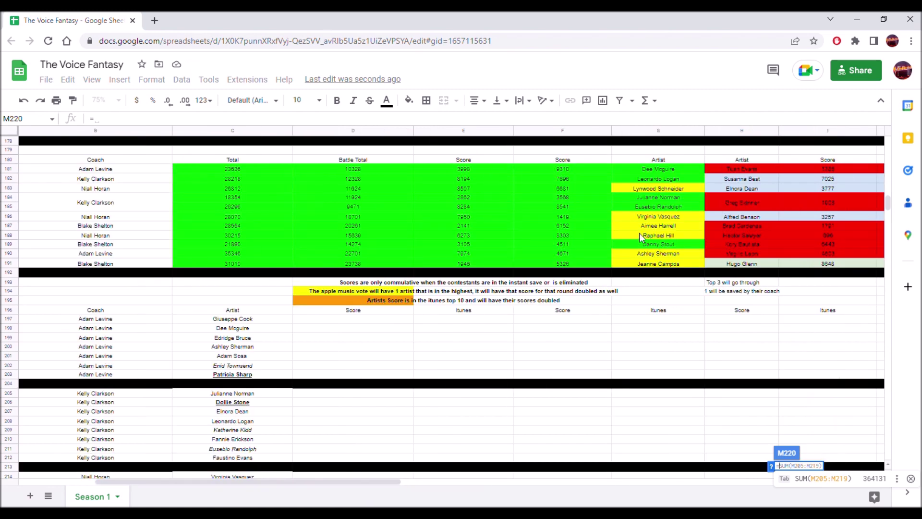
{"action": "left_click", "coordinate": [267, 235]}
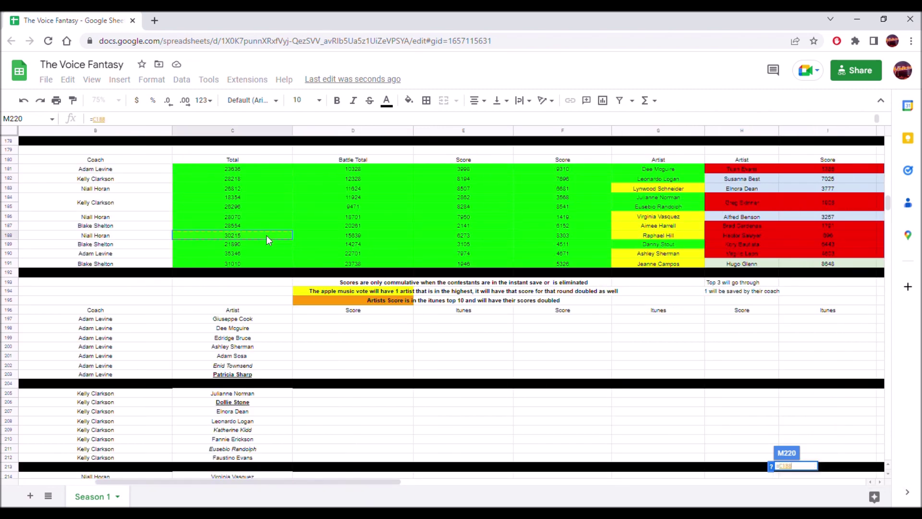
{"action": "key", "text": "Return"}
- Hide Niall Horan's totals in N214:N220 by filling the cells with black
{"action": "scroll", "coordinate": [691, 332], "scroll_direction": "down", "scroll_amount": 2}
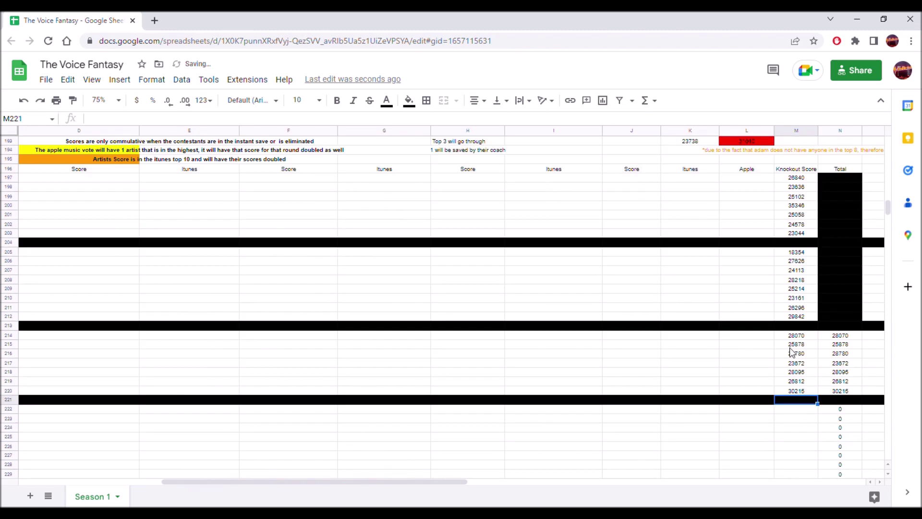
{"action": "left_click_drag", "start_coordinate": [846, 327], "coordinate": [838, 391]}
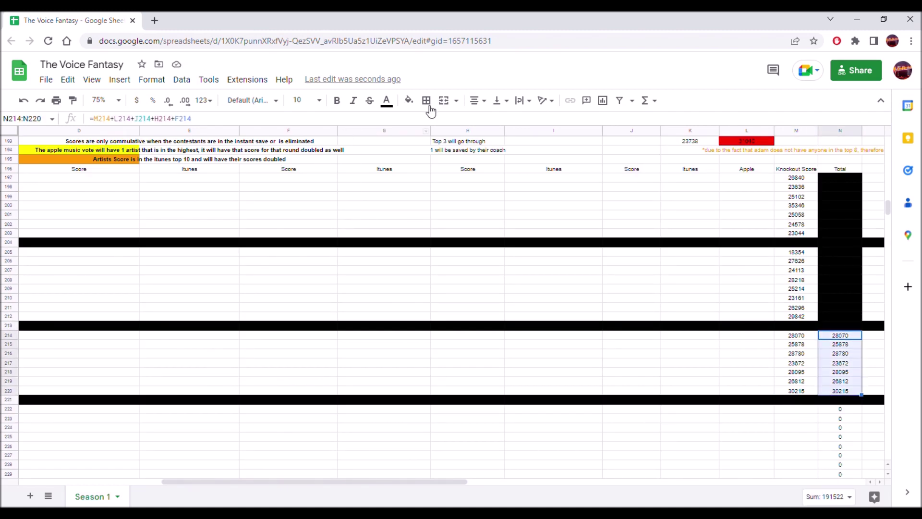
{"action": "left_click", "coordinate": [409, 100]}
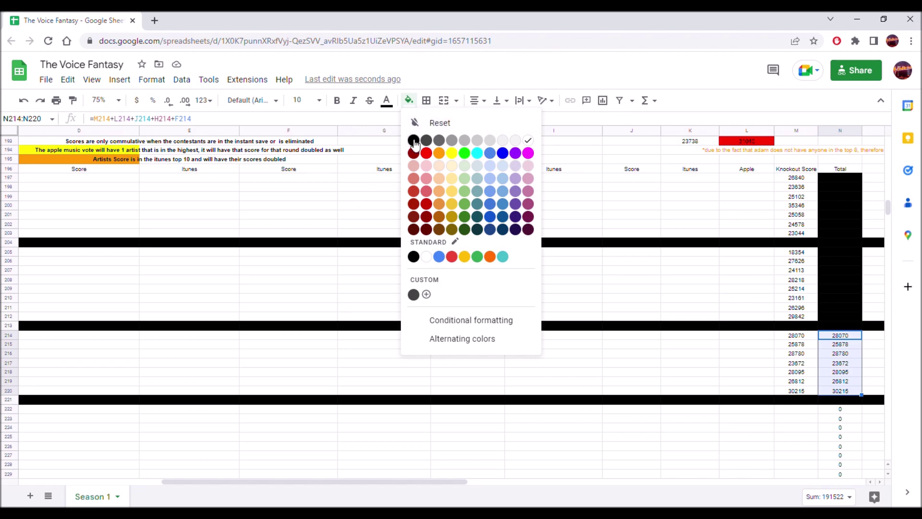
{"action": "left_click", "coordinate": [413, 140]}
{"action": "left_click", "coordinate": [627, 364]}
- Copy Blake Shelton's eight surviving artists from D2:D9 in the team list and paste them into D222:D229 of the Live Shows section
{"action": "scroll", "coordinate": [626, 370], "scroll_direction": "up", "scroll_amount": 1}
{"action": "scroll", "coordinate": [627, 370], "scroll_direction": "up", "scroll_amount": 2}
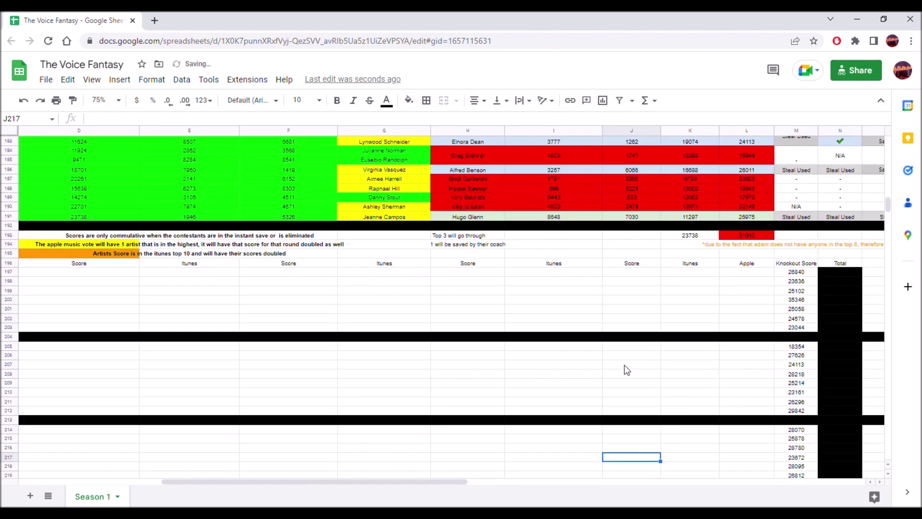
{"action": "scroll", "coordinate": [627, 369], "scroll_direction": "down", "scroll_amount": 5}
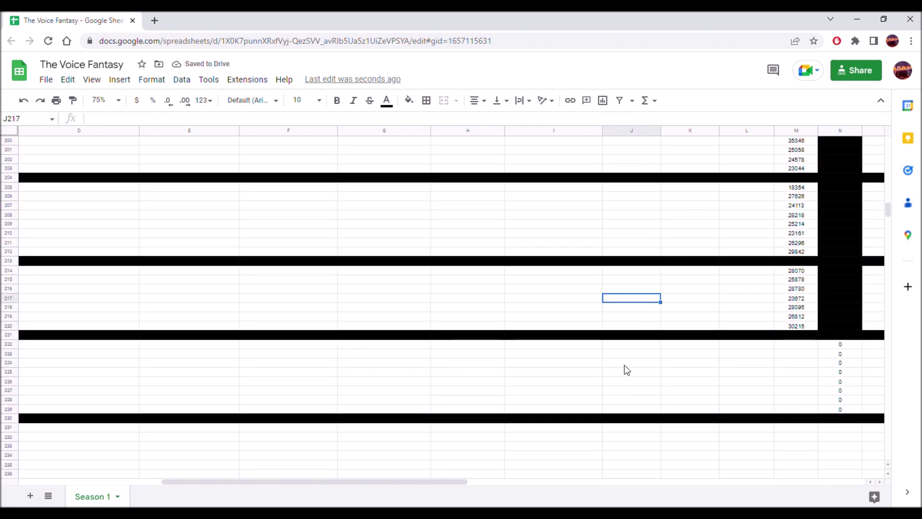
{"action": "left_click_drag", "start_coordinate": [465, 481], "coordinate": [309, 479]}
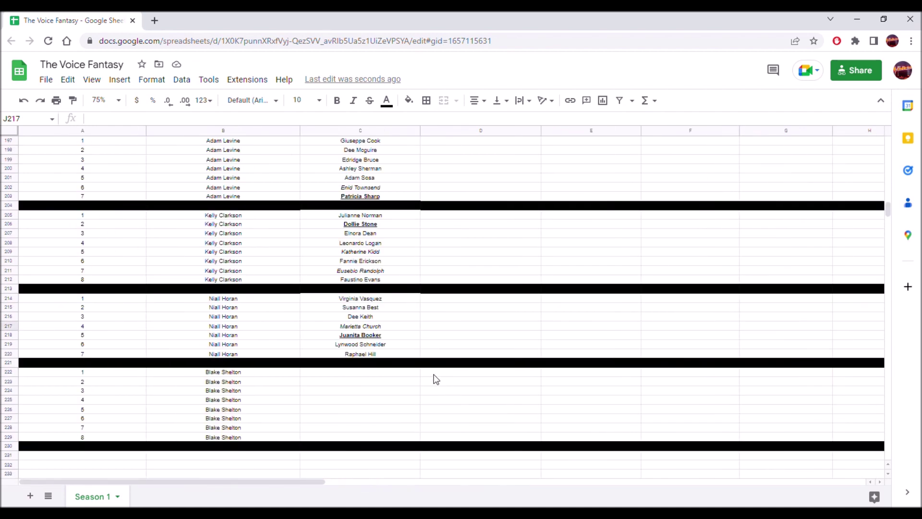
{"action": "scroll", "coordinate": [435, 375], "scroll_direction": "up", "scroll_amount": 6}
{"action": "scroll", "coordinate": [434, 377], "scroll_direction": "up", "scroll_amount": 3}
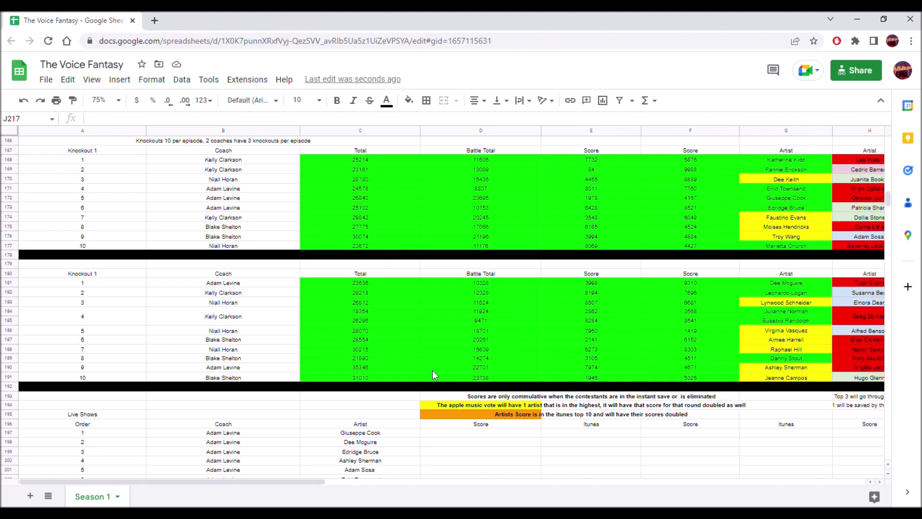
{"action": "scroll", "coordinate": [434, 375], "scroll_direction": "down", "scroll_amount": 10}
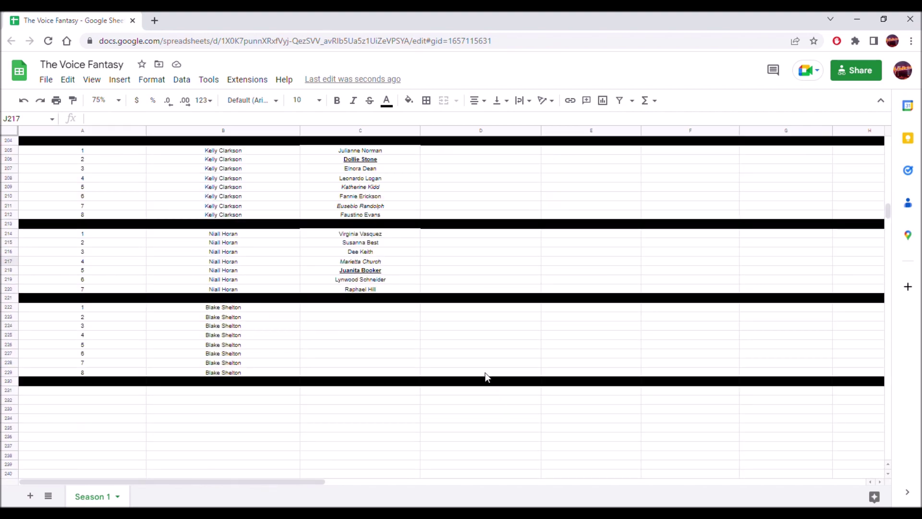
{"action": "scroll", "coordinate": [406, 370], "scroll_direction": "up", "scroll_amount": 20}
{"action": "scroll", "coordinate": [401, 364], "scroll_direction": "up", "scroll_amount": 20}
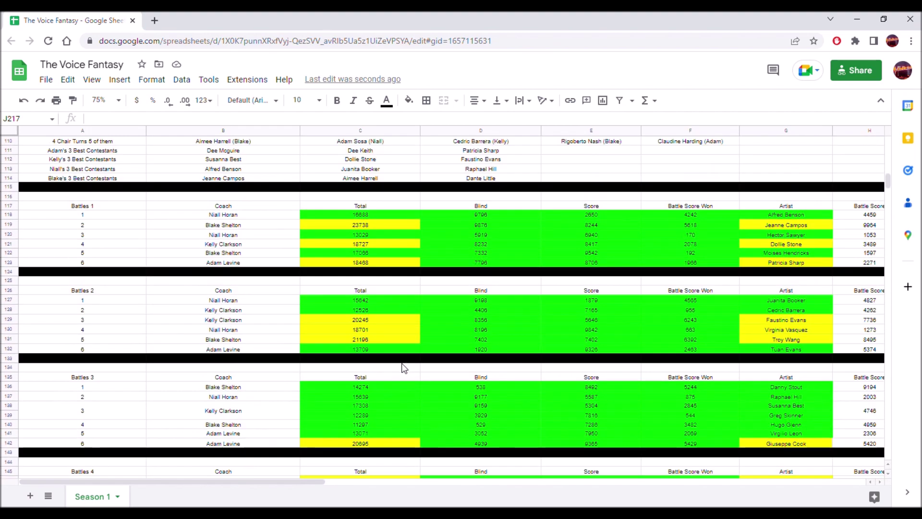
{"action": "scroll", "coordinate": [403, 367], "scroll_direction": "up", "scroll_amount": 5}
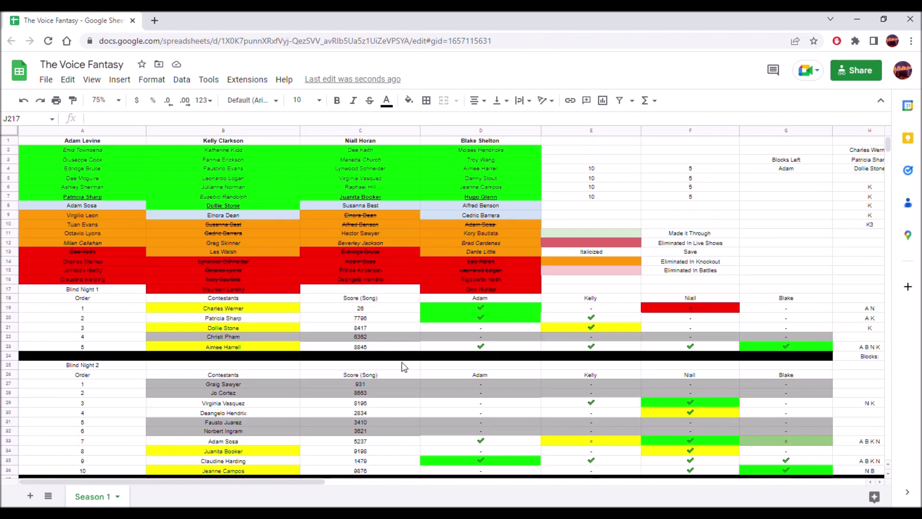
{"action": "left_click_drag", "start_coordinate": [525, 149], "coordinate": [511, 194]}
{"action": "left_click_drag", "start_coordinate": [517, 149], "coordinate": [508, 212]}
{"action": "key", "text": "ctrl+c"}
{"action": "scroll", "coordinate": [506, 240], "scroll_direction": "down", "scroll_amount": 5}
{"action": "scroll", "coordinate": [505, 269], "scroll_direction": "down", "scroll_amount": 20}
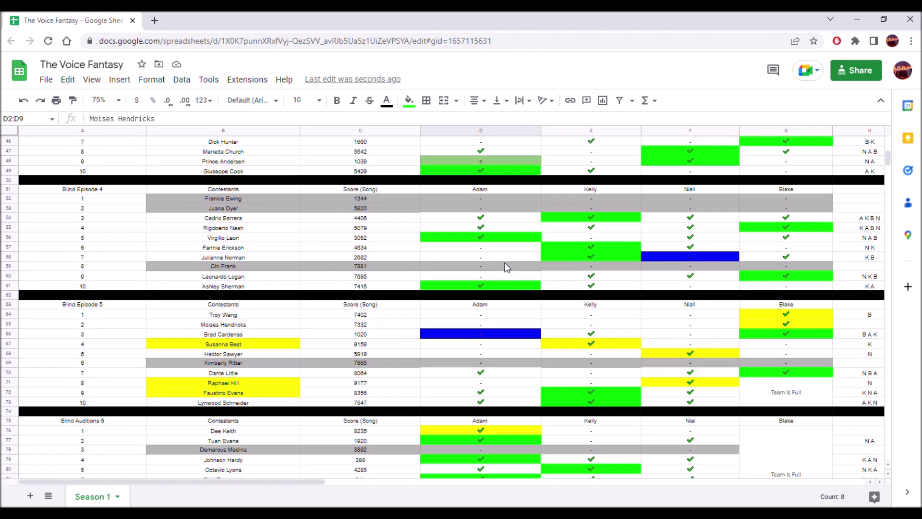
{"action": "scroll", "coordinate": [507, 267], "scroll_direction": "down", "scroll_amount": 15}
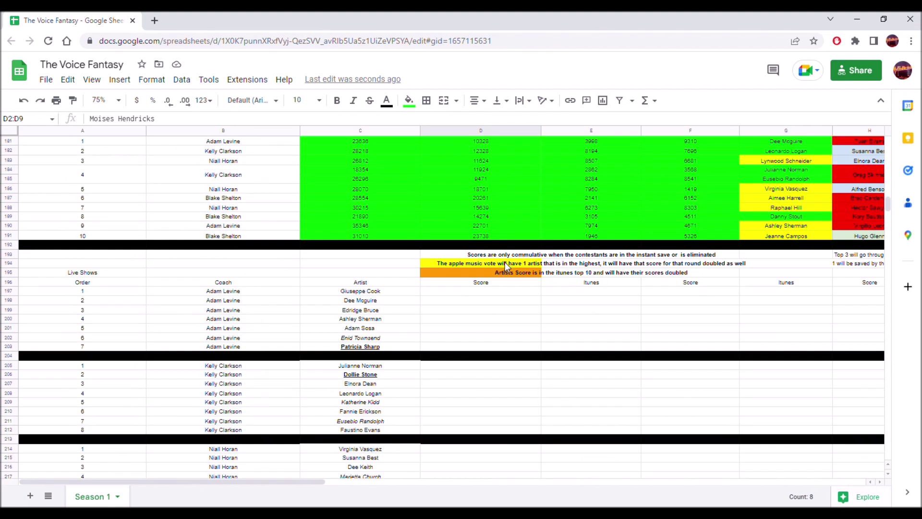
{"action": "left_click", "coordinate": [489, 326]}
{"action": "key", "text": "ctrl+v"}
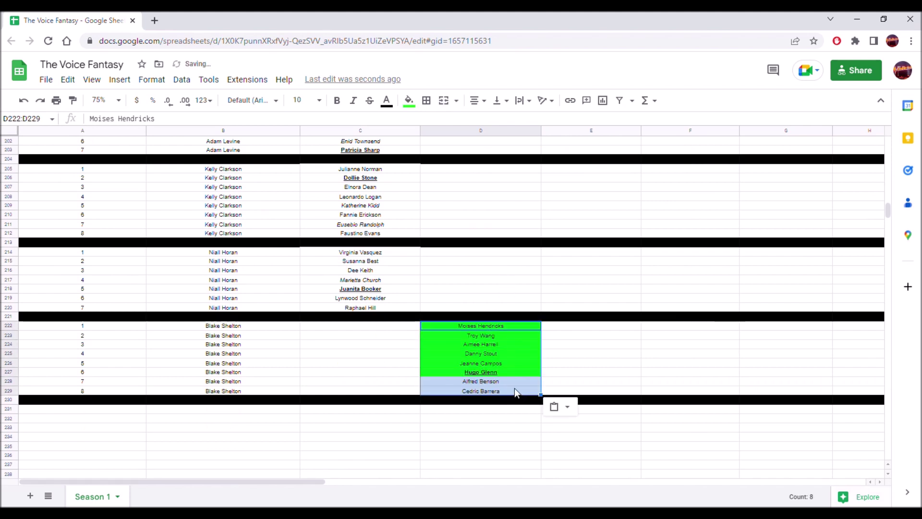
- Move the artists in D226, D224 and D229 into C222, C223 and C224 as Blake Shelton's first three
{"action": "left_click", "coordinate": [512, 362]}
{"action": "left_click", "coordinate": [511, 355]}
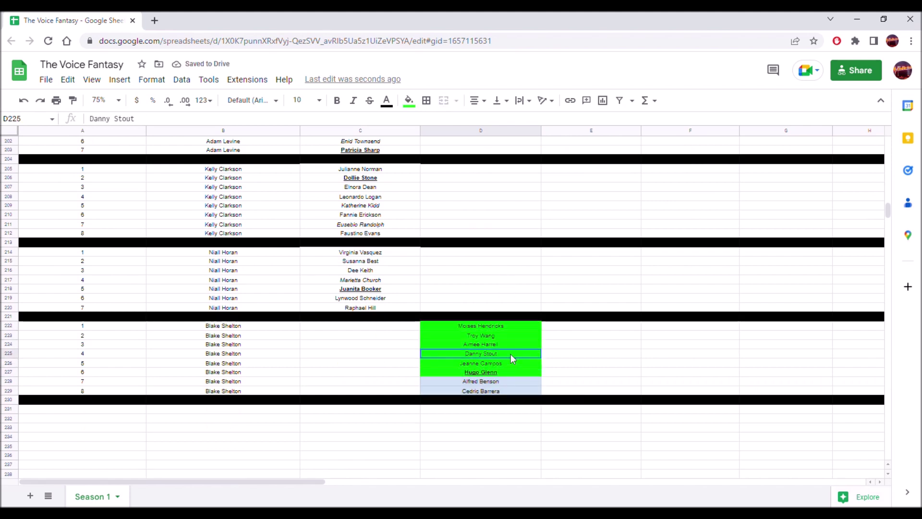
{"action": "left_click", "coordinate": [509, 362]}
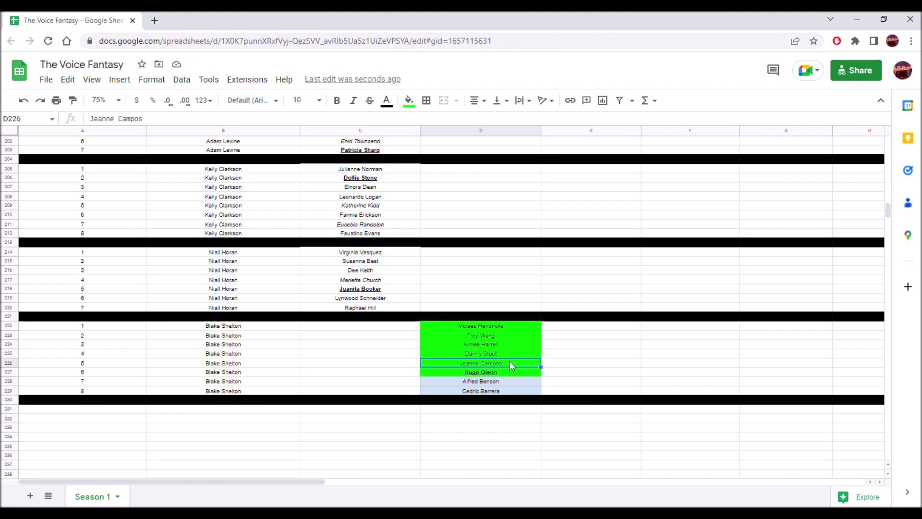
{"action": "left_click_drag", "start_coordinate": [517, 367], "coordinate": [387, 330]}
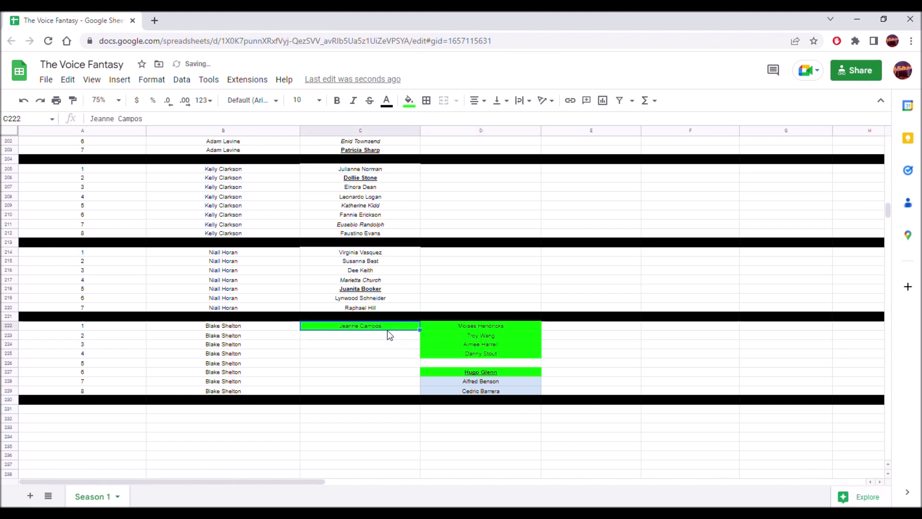
{"action": "left_click", "coordinate": [511, 344]}
{"action": "left_click_drag", "start_coordinate": [490, 346], "coordinate": [408, 337]}
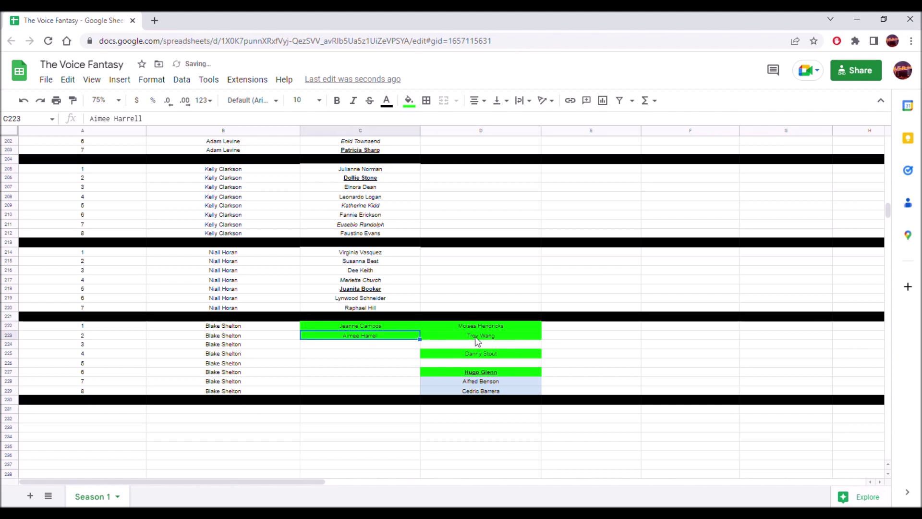
{"action": "left_click", "coordinate": [506, 392]}
{"action": "left_click_drag", "start_coordinate": [516, 391], "coordinate": [396, 345]}
- Move Blake Shelton's artists in D222, D227 and D225 into C228, C225 and C226 respectively
{"action": "left_click", "coordinate": [523, 327]}
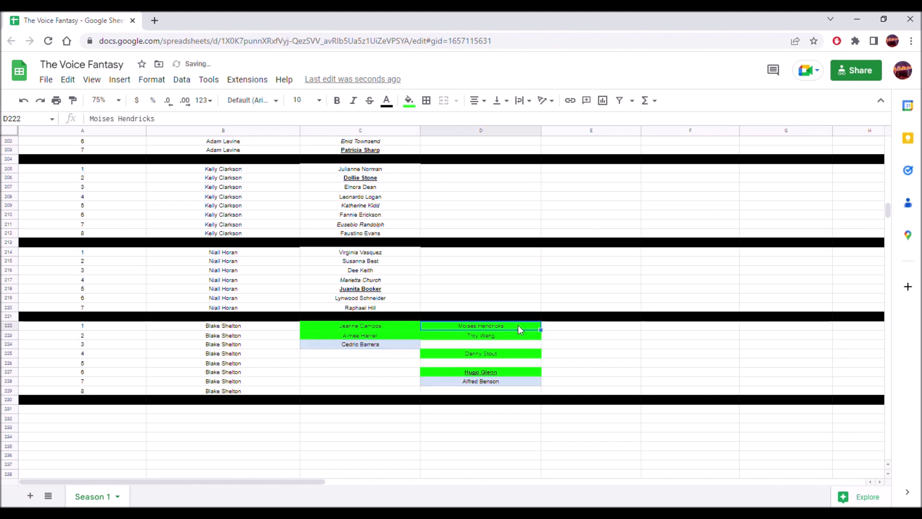
{"action": "left_click_drag", "start_coordinate": [526, 328], "coordinate": [388, 386]}
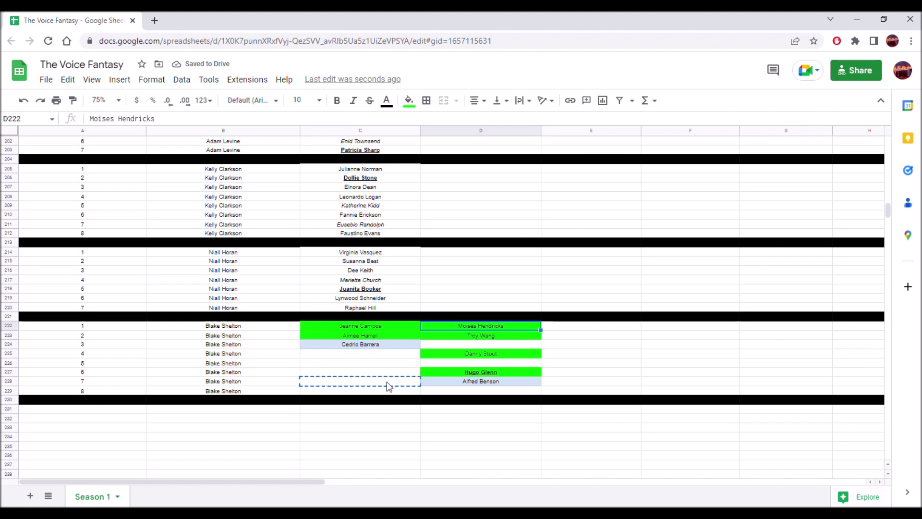
{"action": "left_click_drag", "start_coordinate": [384, 391], "coordinate": [384, 391]}
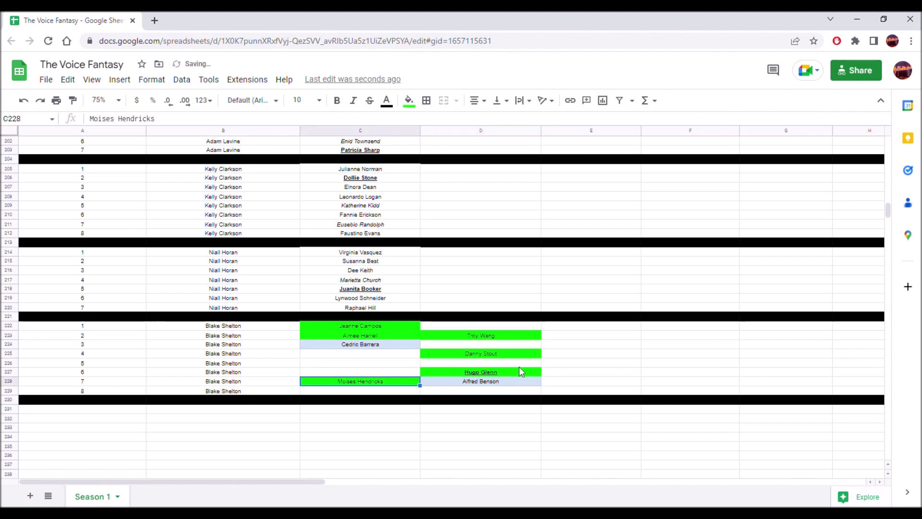
{"action": "left_click", "coordinate": [525, 373]}
{"action": "left_click_drag", "start_coordinate": [526, 369], "coordinate": [359, 368]}
{"action": "left_click", "coordinate": [451, 356]}
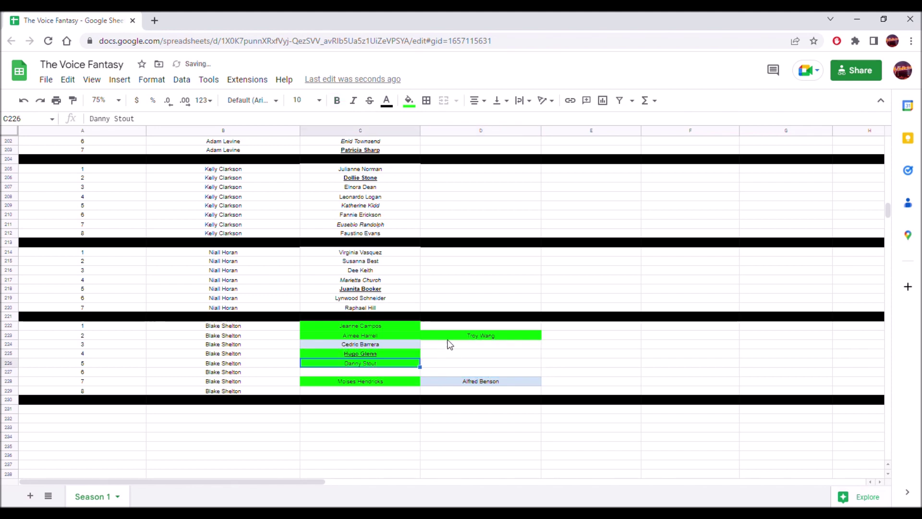
- Move the bold underlined artist from C225 to C227, below the artist in C226
{"action": "left_click", "coordinate": [445, 335]}
{"action": "left_click", "coordinate": [394, 356]}
{"action": "left_click_drag", "start_coordinate": [403, 357], "coordinate": [384, 364]}
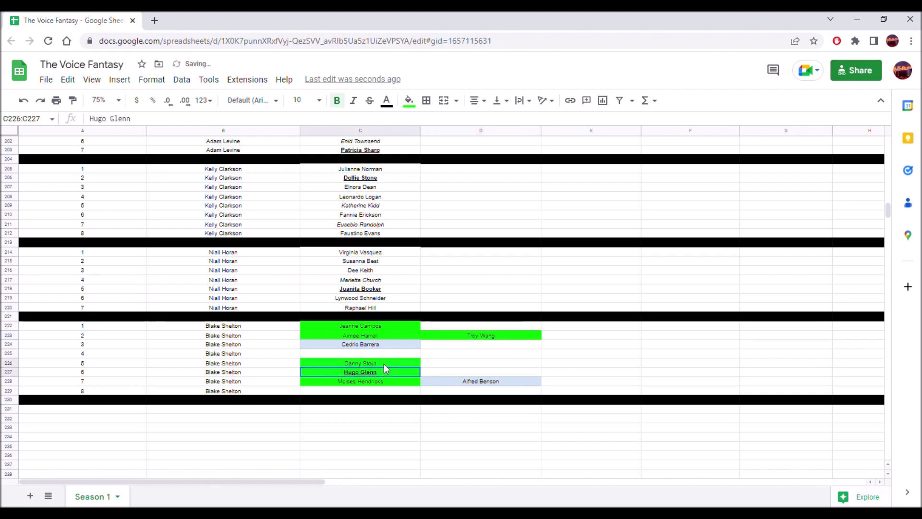
{"action": "left_click", "coordinate": [390, 361]}
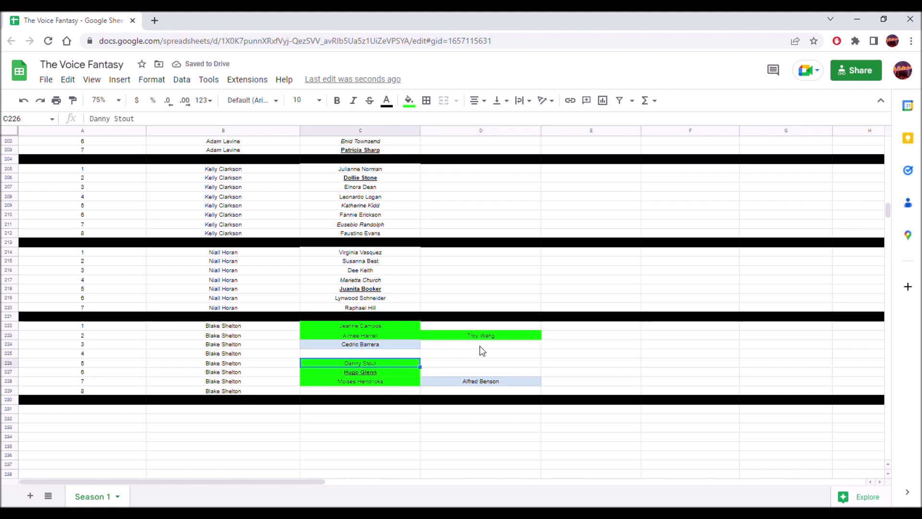
{"action": "left_click_drag", "start_coordinate": [387, 367], "coordinate": [395, 376]}
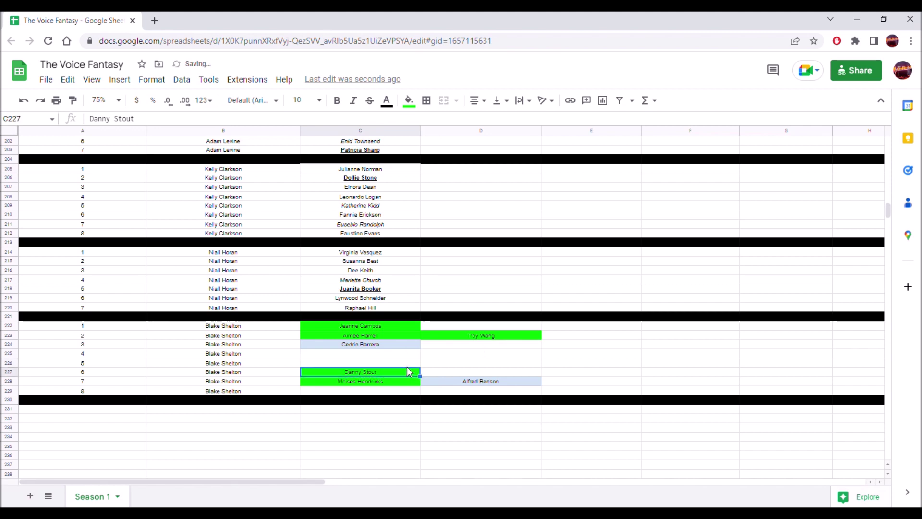
{"action": "left_click", "coordinate": [24, 100]}
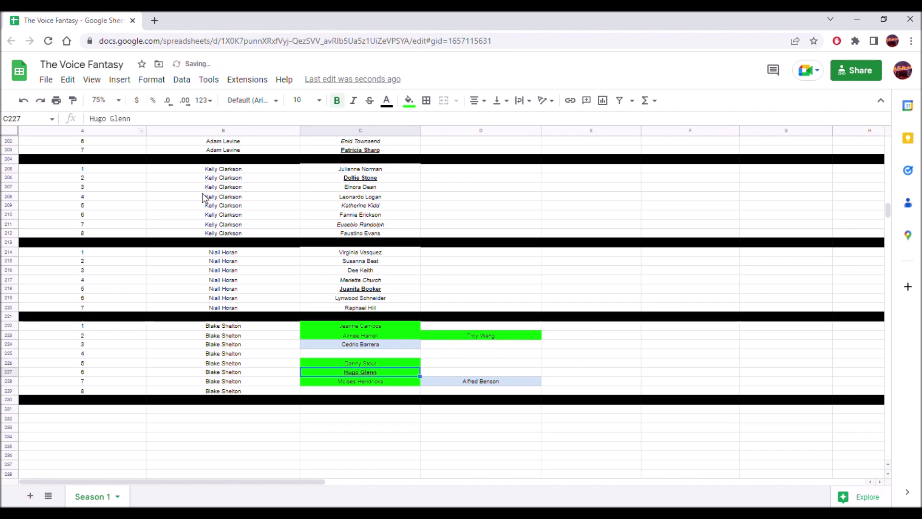
- Shift the artists in C226:C227 up one row and move those in D223 and D228 into C229 and C227
{"action": "mouse_move", "coordinate": [407, 361]}
{"action": "left_mouse_down"}
{"action": "mouse_move", "coordinate": [400, 370]}
{"action": "mouse_move", "coordinate": [413, 367]}
{"action": "mouse_move", "coordinate": [405, 357]}
{"action": "left_mouse_up"}
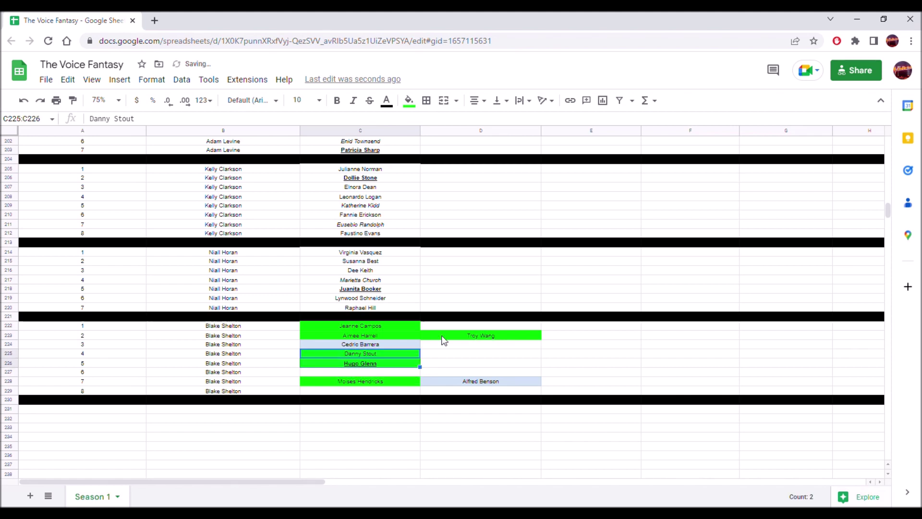
{"action": "left_click", "coordinate": [451, 336]}
{"action": "left_click_drag", "start_coordinate": [451, 336], "coordinate": [397, 391]}
{"action": "left_click", "coordinate": [453, 383]}
{"action": "left_click_drag", "start_coordinate": [453, 382], "coordinate": [388, 372]}
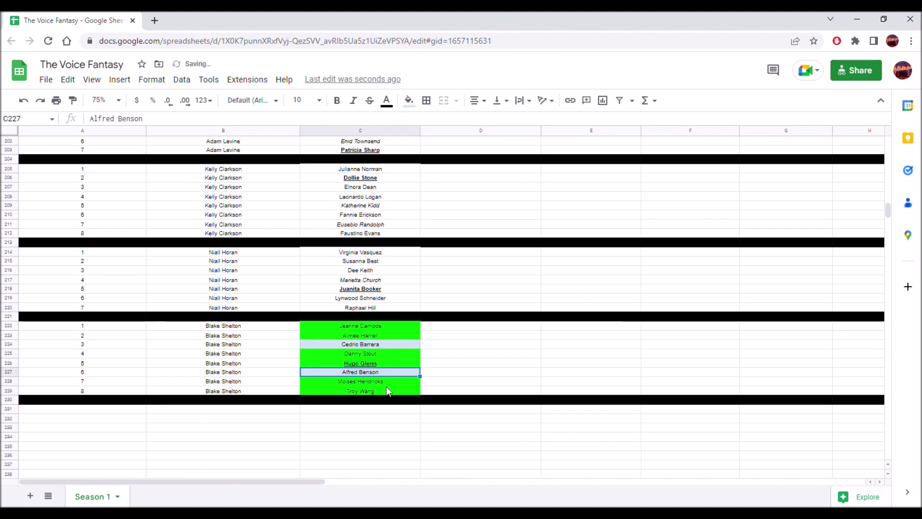
- Change the fill of Blake Shelton's artist cells C222:C229 to white
{"action": "left_click_drag", "start_coordinate": [387, 336], "coordinate": [389, 328]}
{"action": "left_click", "coordinate": [408, 99]}
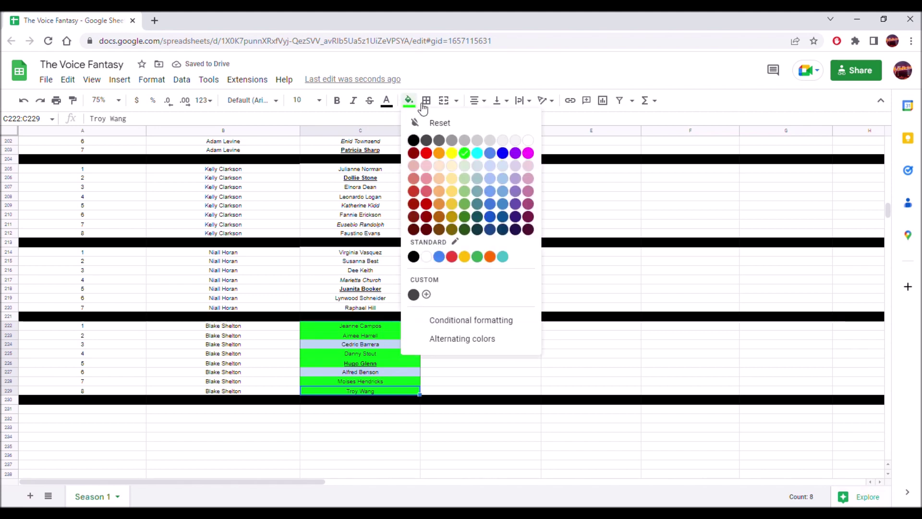
{"action": "left_click", "coordinate": [530, 141]}
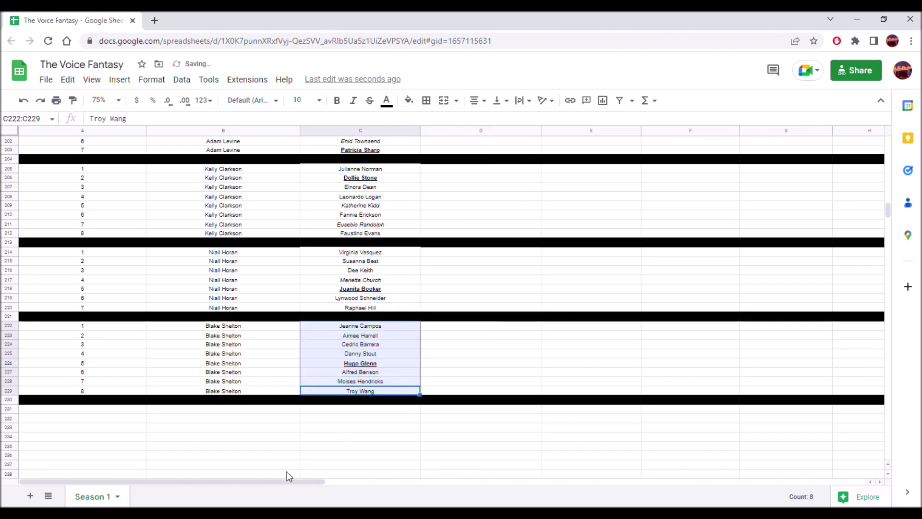
- Link the knockout score in M222 to the second-knockout total in C191 for Blake Shelton's first artist
{"action": "left_click_drag", "start_coordinate": [282, 483], "coordinate": [546, 500]}
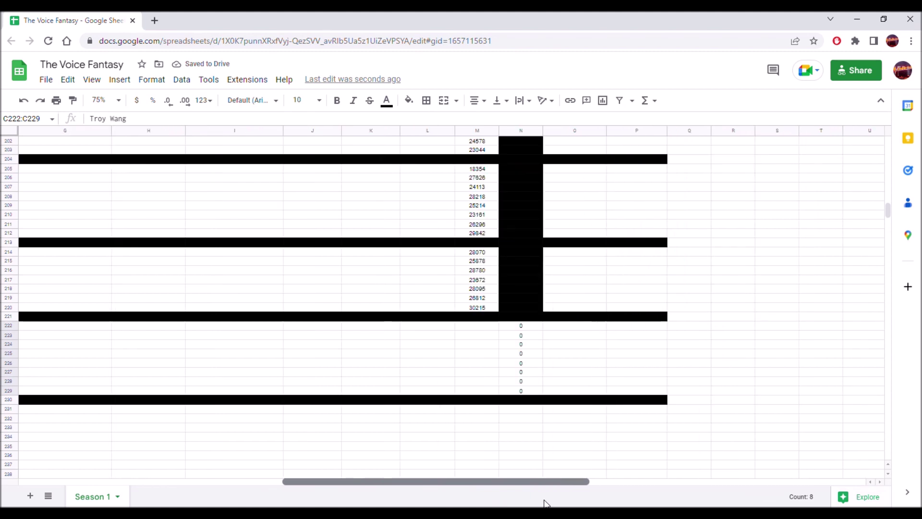
{"action": "left_click", "coordinate": [484, 327]}
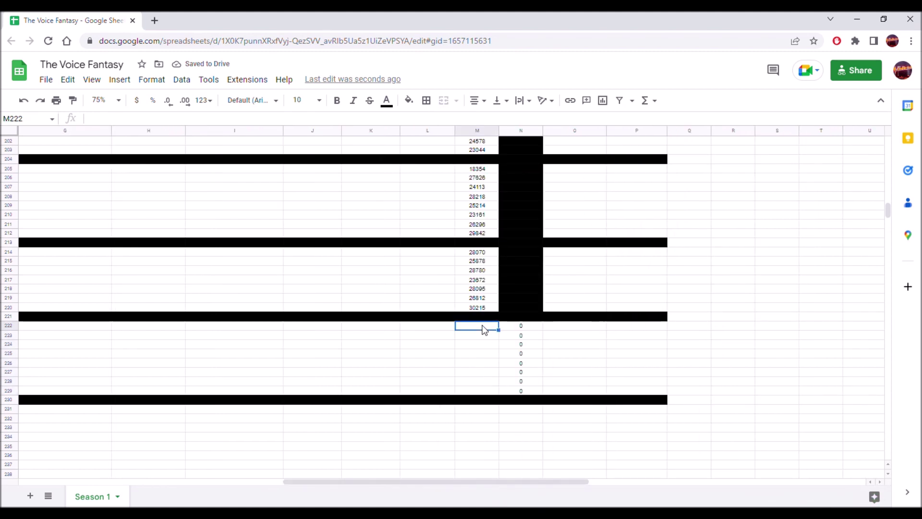
{"action": "type", "text": "="}
{"action": "left_click_drag", "start_coordinate": [431, 480], "coordinate": [203, 477]}
{"action": "scroll", "coordinate": [288, 326], "scroll_direction": "up", "scroll_amount": 8}
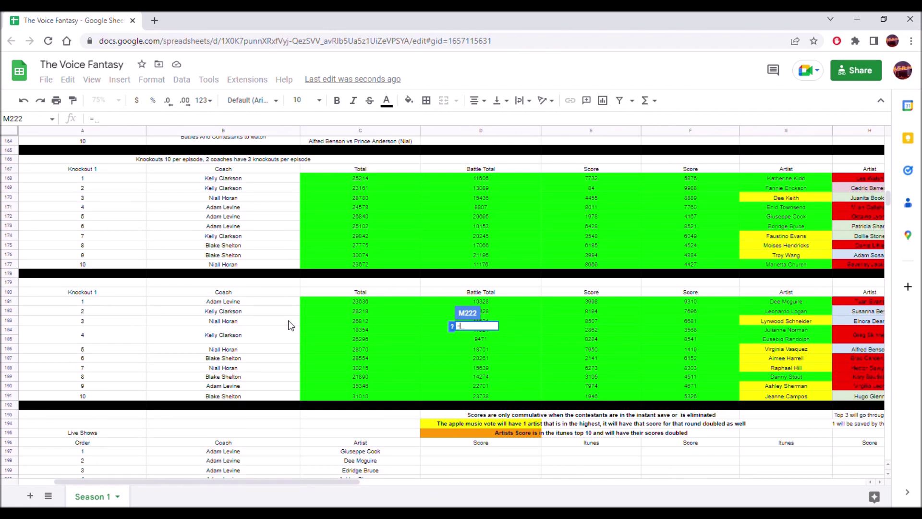
{"action": "scroll", "coordinate": [290, 325], "scroll_direction": "up", "scroll_amount": 6}
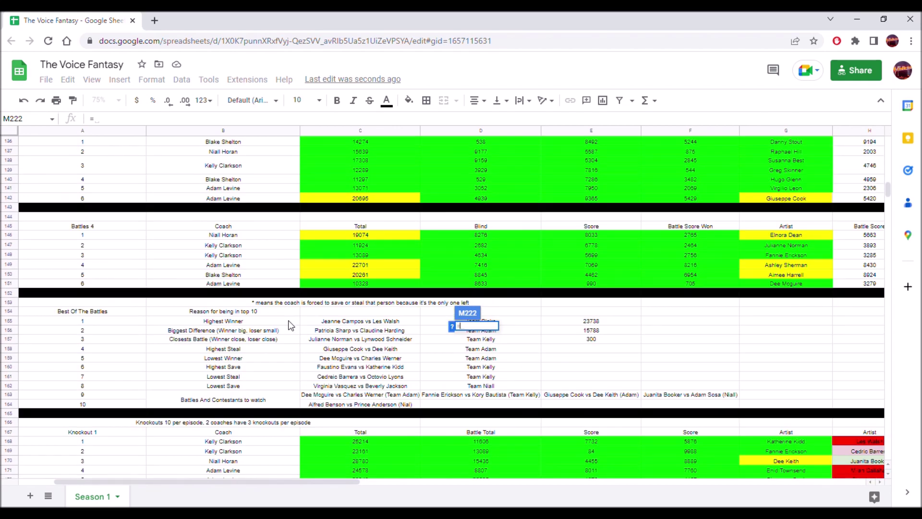
{"action": "scroll", "coordinate": [290, 325], "scroll_direction": "down", "scroll_amount": 6}
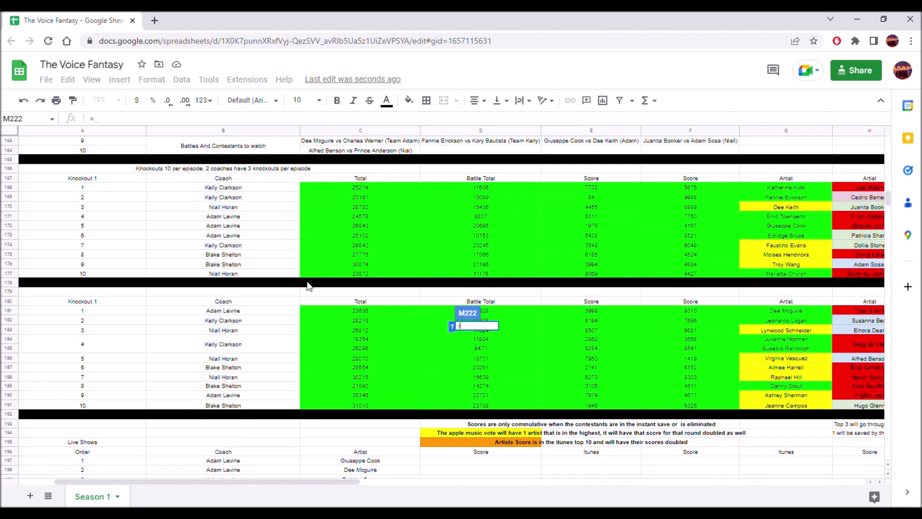
{"action": "left_click", "coordinate": [371, 404]}
{"action": "key", "text": "Return"}
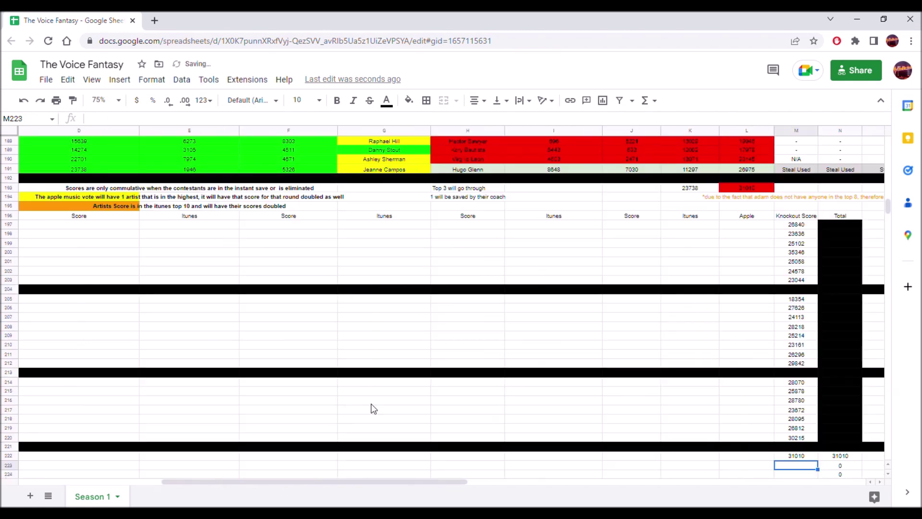
- Link the knockout score in M223 to the knockout total in C187 for Blake Shelton's second artist
{"action": "type", "text": "="}
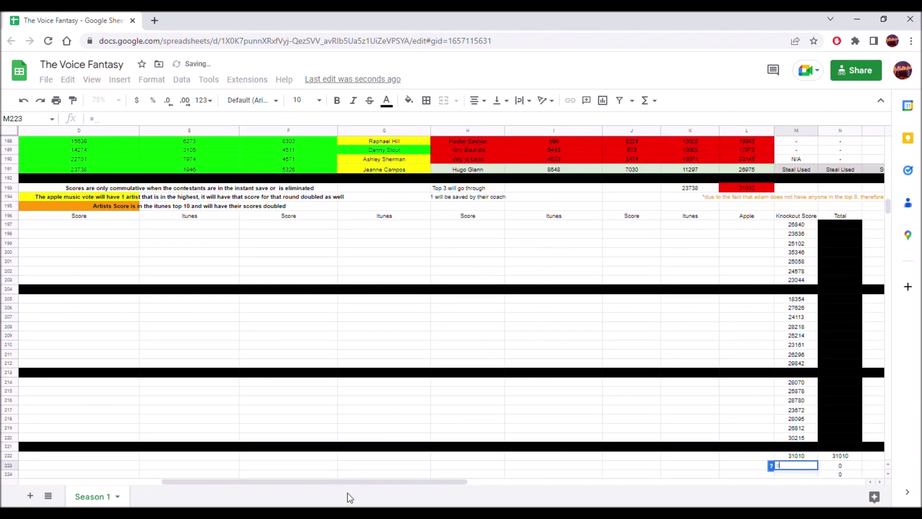
{"action": "left_click_drag", "start_coordinate": [364, 480], "coordinate": [332, 480]}
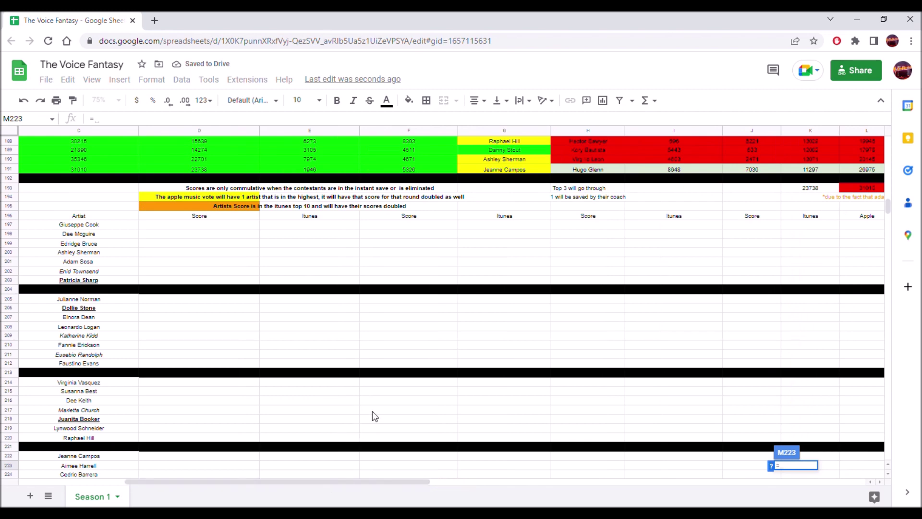
{"action": "scroll", "coordinate": [466, 358], "scroll_direction": "up", "scroll_amount": 5}
{"action": "scroll", "coordinate": [462, 320], "scroll_direction": "up", "scroll_amount": 3}
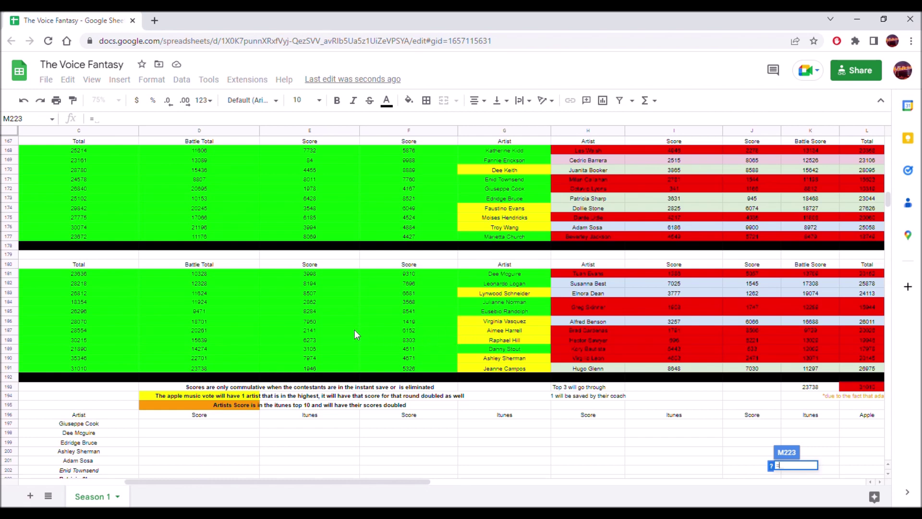
{"action": "left_click", "coordinate": [97, 327]}
{"action": "key", "text": "Return"}
- Link the knockout score in M224 to the total in L169 for Blake Shelton's third artist
{"action": "type", "text": "="}
{"action": "left_click_drag", "start_coordinate": [321, 482], "coordinate": [249, 472]}
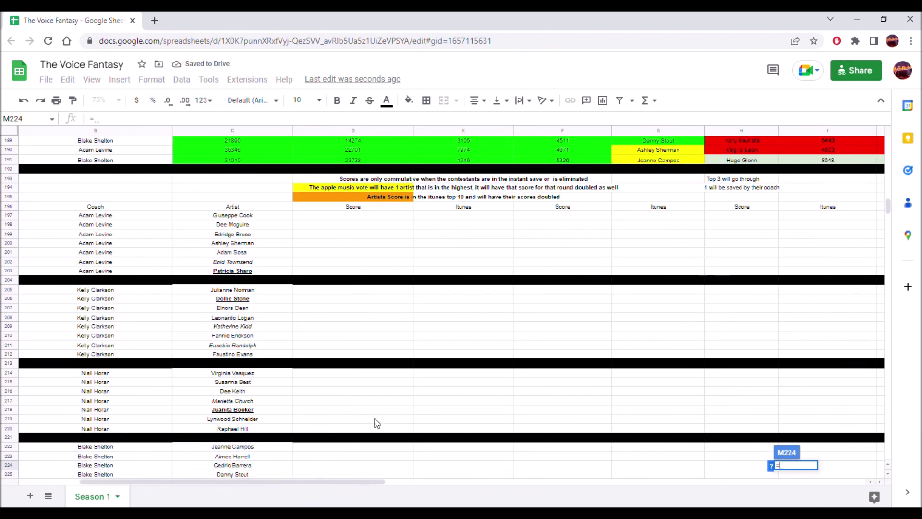
{"action": "scroll", "coordinate": [511, 329], "scroll_direction": "up", "scroll_amount": 5}
{"action": "left_click_drag", "start_coordinate": [340, 481], "coordinate": [508, 410]}
{"action": "left_click", "coordinate": [538, 178]}
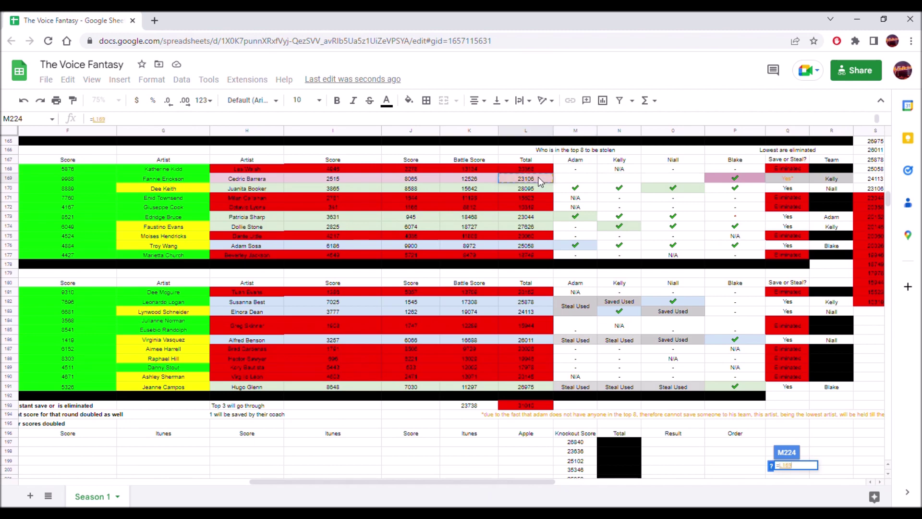
{"action": "key", "text": "Return"}
- Link the knockout score in M225 to the knockout total in C189 for Blake Shelton's fourth artist
{"action": "type", "text": "="}
{"action": "scroll", "coordinate": [492, 387], "scroll_direction": "up", "scroll_amount": 4}
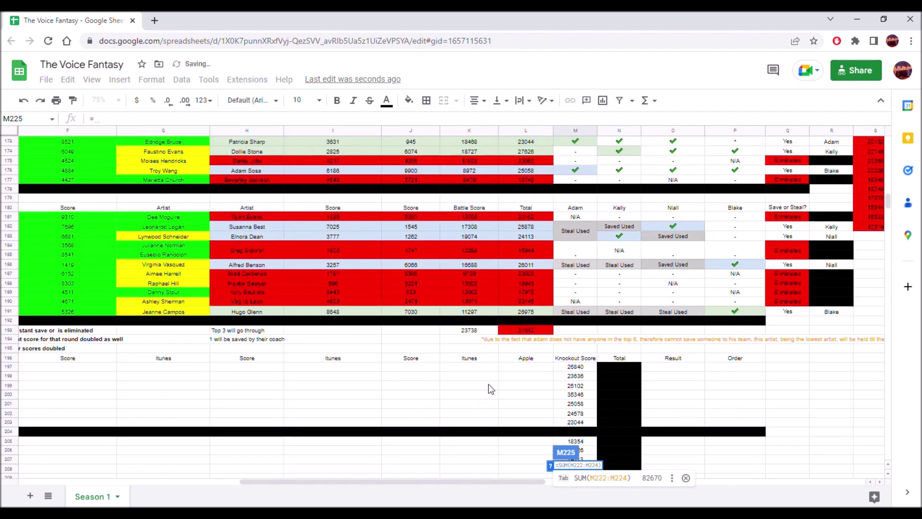
{"action": "left_click_drag", "start_coordinate": [171, 293], "coordinate": [452, 292]}
{"action": "left_click", "coordinate": [377, 293]}
{"action": "key", "text": "Return"}
- Link the knockout score in M226 to the total in L191 for Blake Shelton's bold underlined artist
{"action": "type", "text": "="}
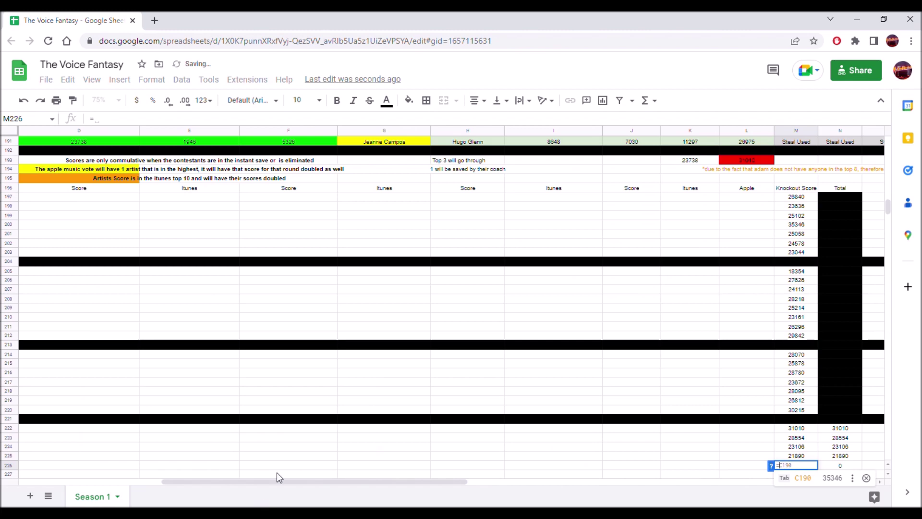
{"action": "scroll", "coordinate": [451, 361], "scroll_direction": "up", "scroll_amount": 5}
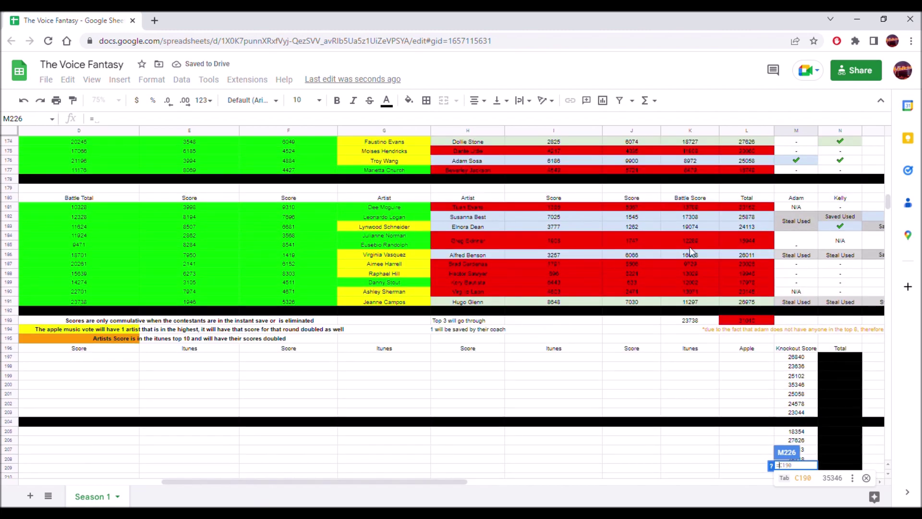
{"action": "left_click", "coordinate": [751, 302]}
{"action": "key", "text": "Return"}
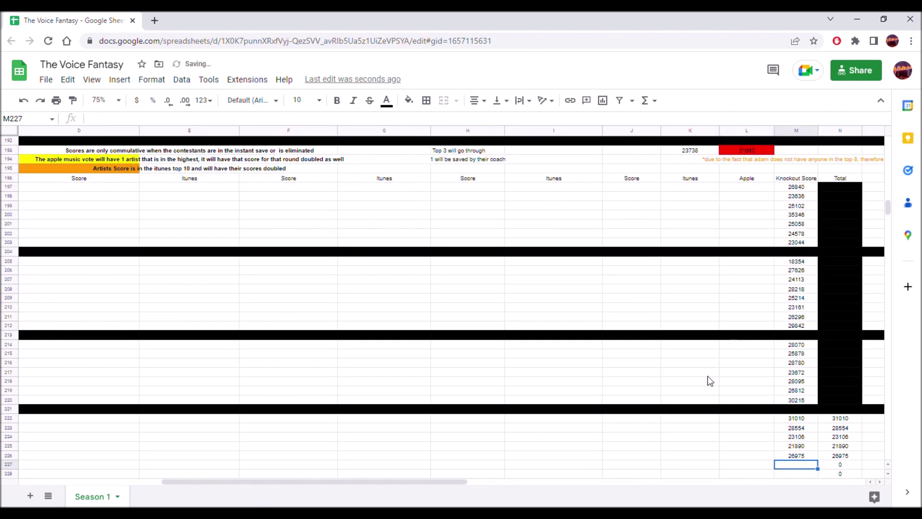
- Link the knockout score in M227 to the total in L186 for Blake Shelton's sixth artist
{"action": "left_click_drag", "start_coordinate": [440, 483], "coordinate": [559, 489]}
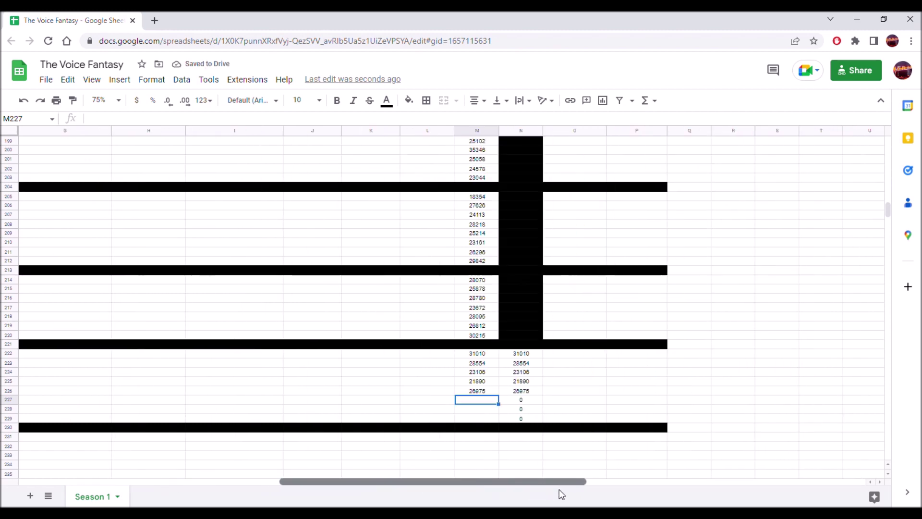
{"action": "type", "text": "="}
{"action": "scroll", "coordinate": [393, 341], "scroll_direction": "up", "scroll_amount": 5}
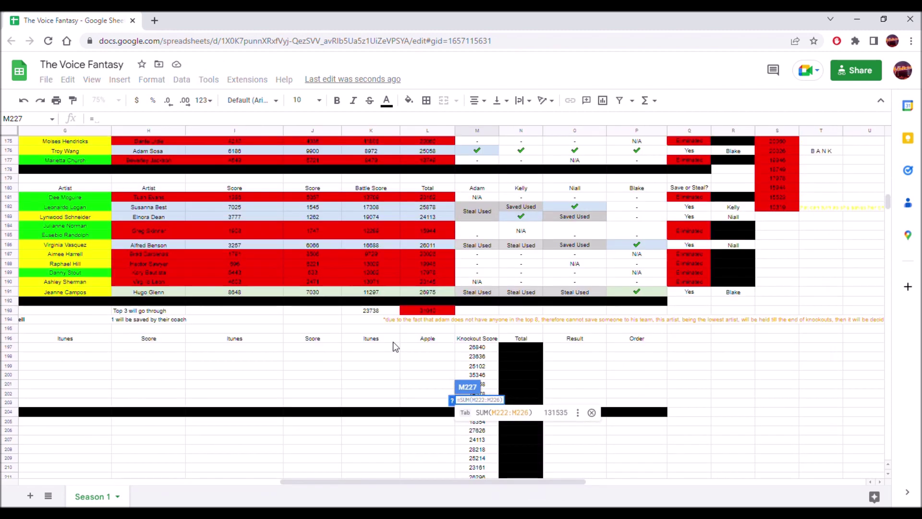
{"action": "left_click", "coordinate": [434, 247]}
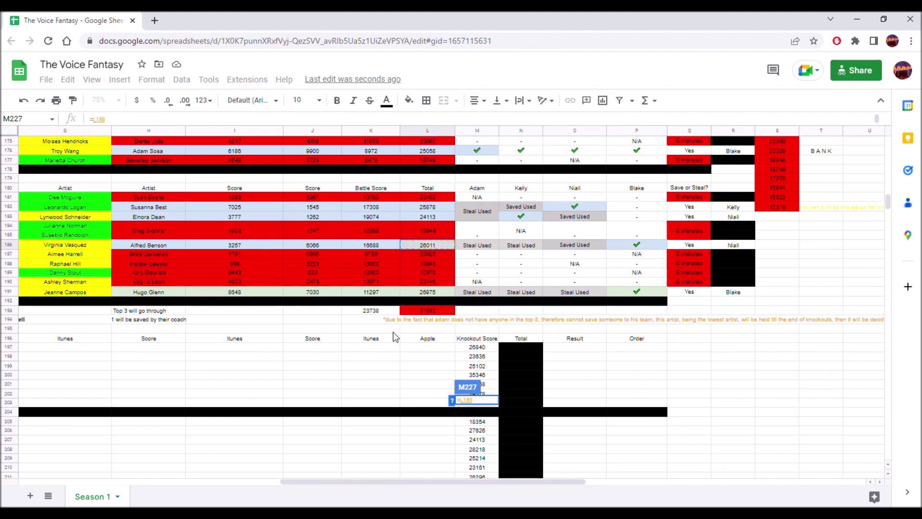
{"action": "key", "text": "Return"}
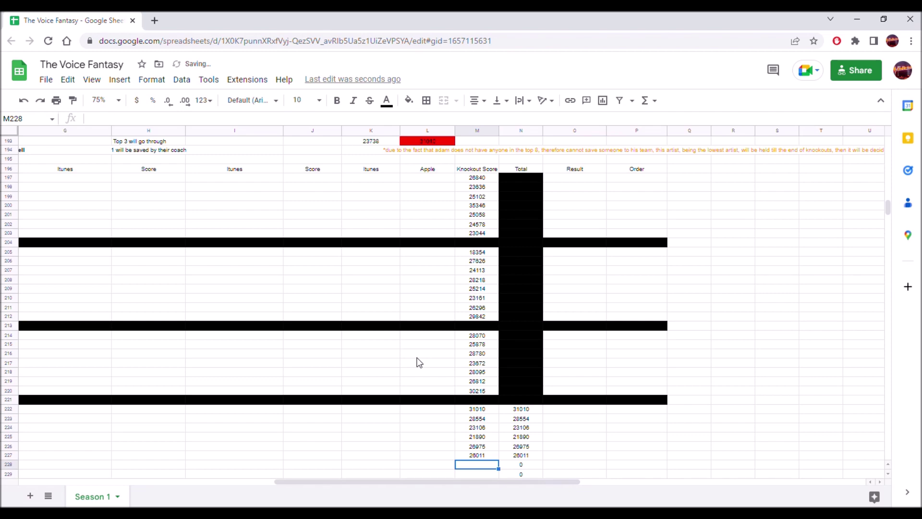
- Link the knockout score in M228 to the first-knockout total in C175 for Blake Shelton's seventh artist
{"action": "scroll", "coordinate": [418, 363], "scroll_direction": "down", "scroll_amount": 1}
{"action": "mouse_move", "coordinate": [425, 482]}
{"action": "left_mouse_down"}
{"action": "mouse_move", "coordinate": [253, 484]}
{"action": "mouse_move", "coordinate": [441, 484]}
{"action": "left_mouse_up"}
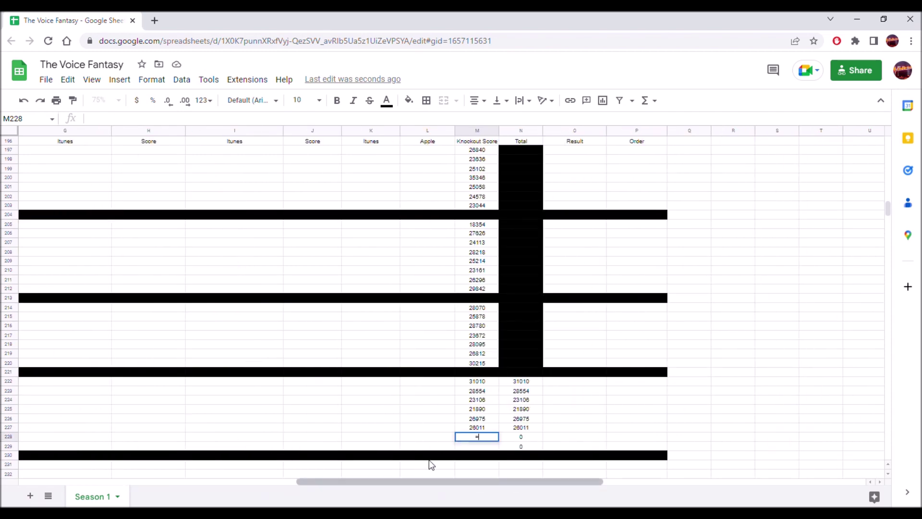
{"action": "type", "text": "="}
{"action": "scroll", "coordinate": [344, 372], "scroll_direction": "up", "scroll_amount": 10}
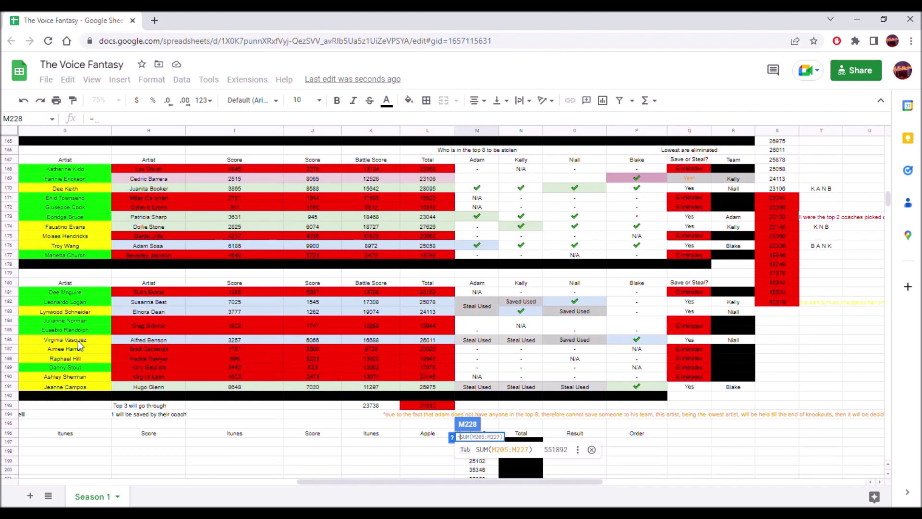
{"action": "left_click_drag", "start_coordinate": [78, 236], "coordinate": [446, 232]}
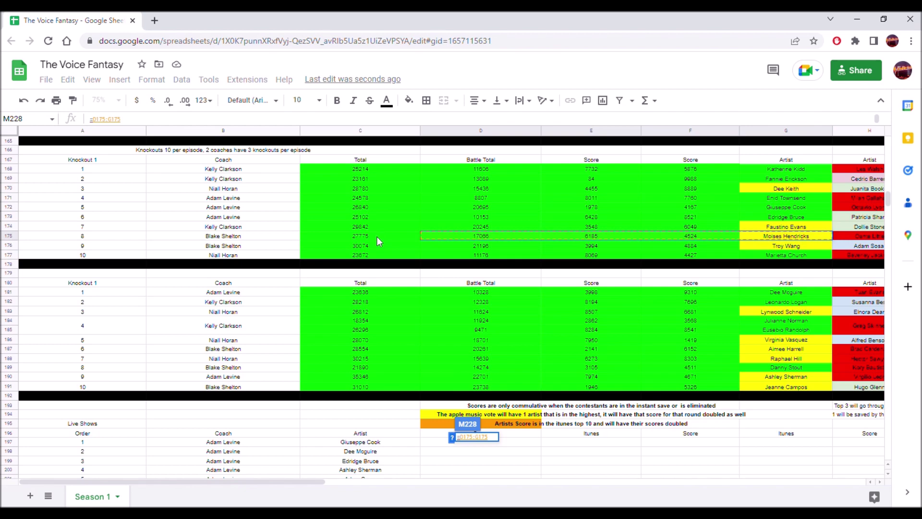
{"action": "key", "text": "Return"}
- Link the knockout score in M229 to the first-knockout total in C176 for Blake Shelton's eighth artist
{"action": "type", "text": "="}
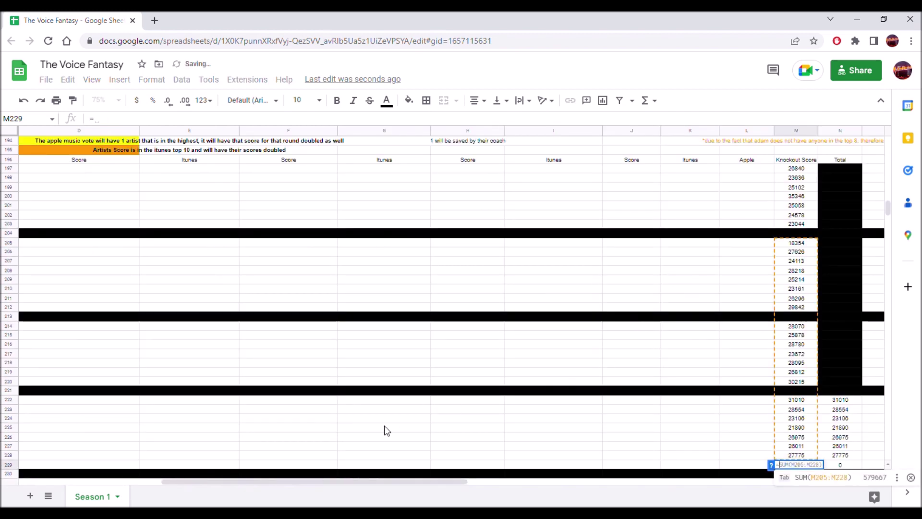
{"action": "left_click_drag", "start_coordinate": [356, 481], "coordinate": [304, 483]}
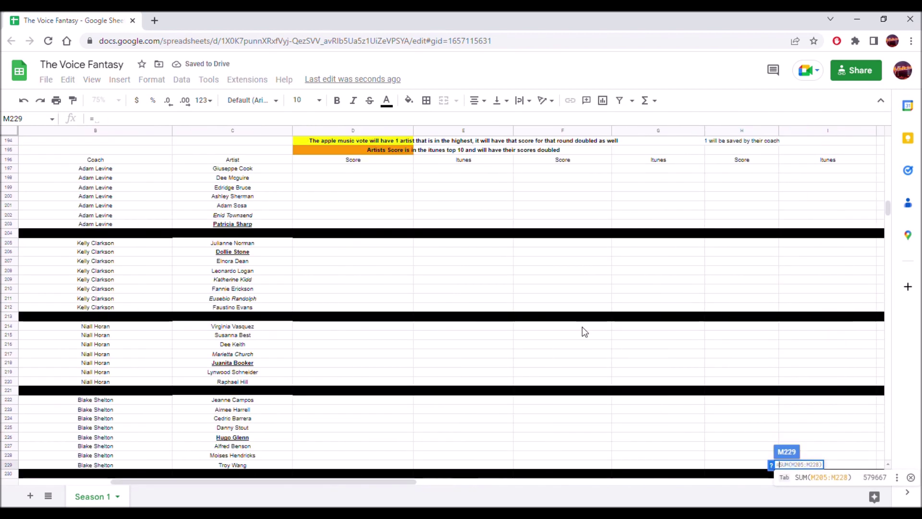
{"action": "scroll", "coordinate": [581, 325], "scroll_direction": "up", "scroll_amount": 4}
{"action": "scroll", "coordinate": [580, 324], "scroll_direction": "up", "scroll_amount": 3}
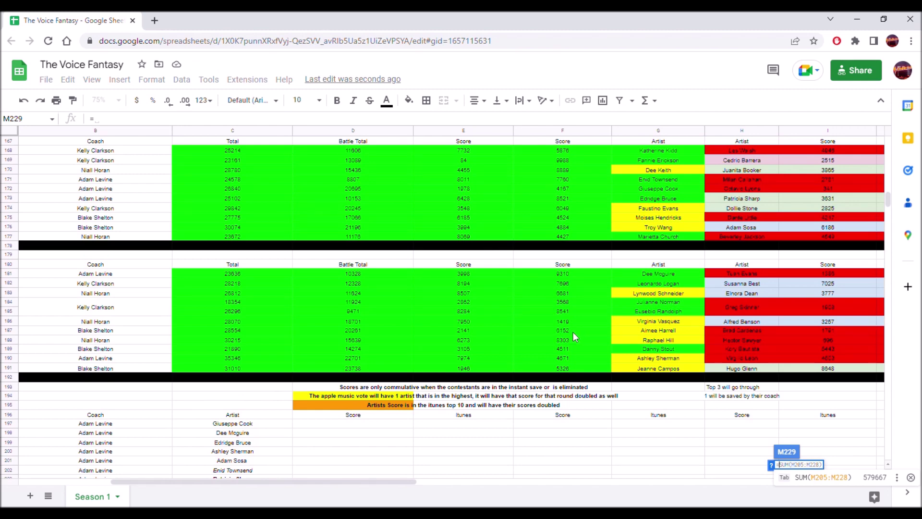
{"action": "scroll", "coordinate": [572, 331], "scroll_direction": "up", "scroll_amount": 3}
{"action": "scroll", "coordinate": [573, 332], "scroll_direction": "down", "scroll_amount": 2}
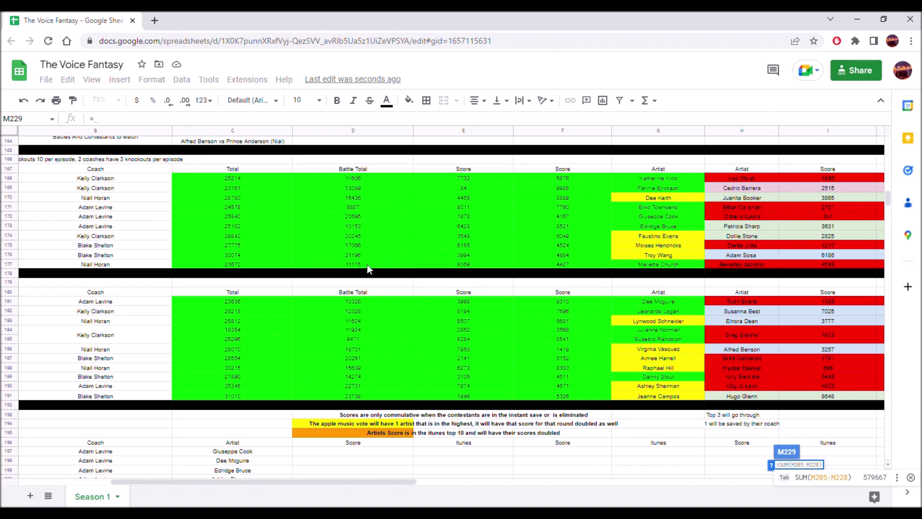
{"action": "left_click", "coordinate": [232, 255]}
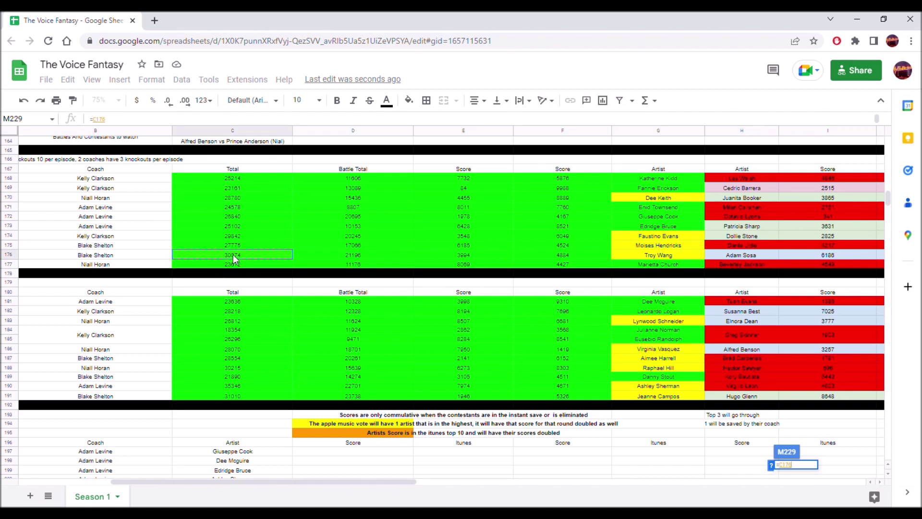
{"action": "key", "text": "Return"}
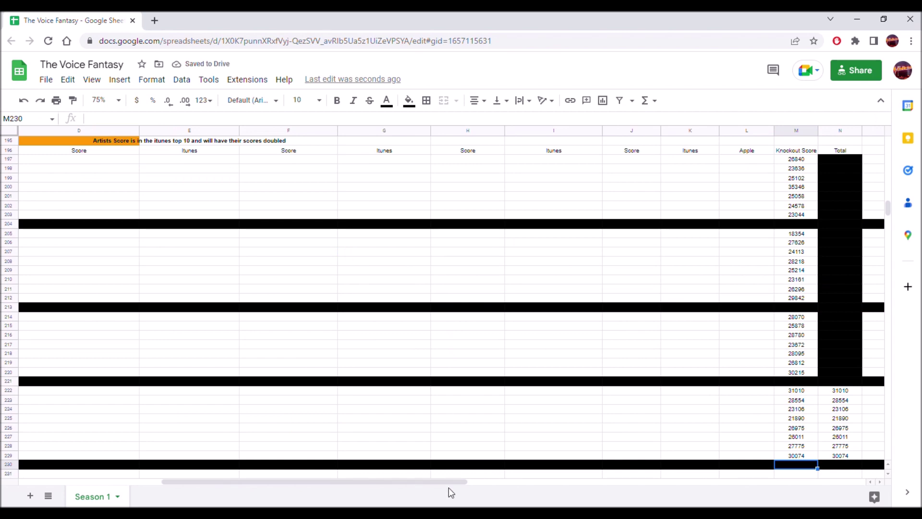
{"action": "left_click_drag", "start_coordinate": [448, 481], "coordinate": [617, 481]}
{"action": "left_click_drag", "start_coordinate": [485, 481], "coordinate": [244, 480]}
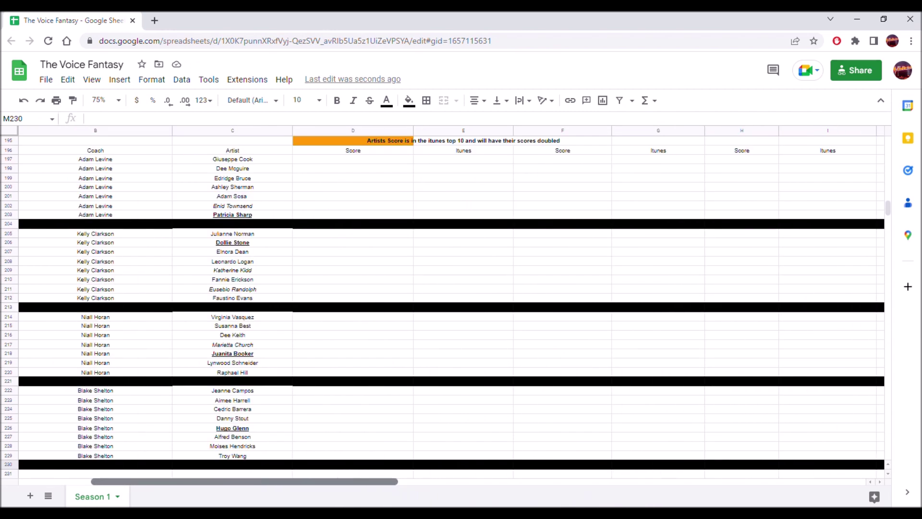
{"action": "scroll", "coordinate": [520, 373], "scroll_direction": "up", "scroll_amount": 2}
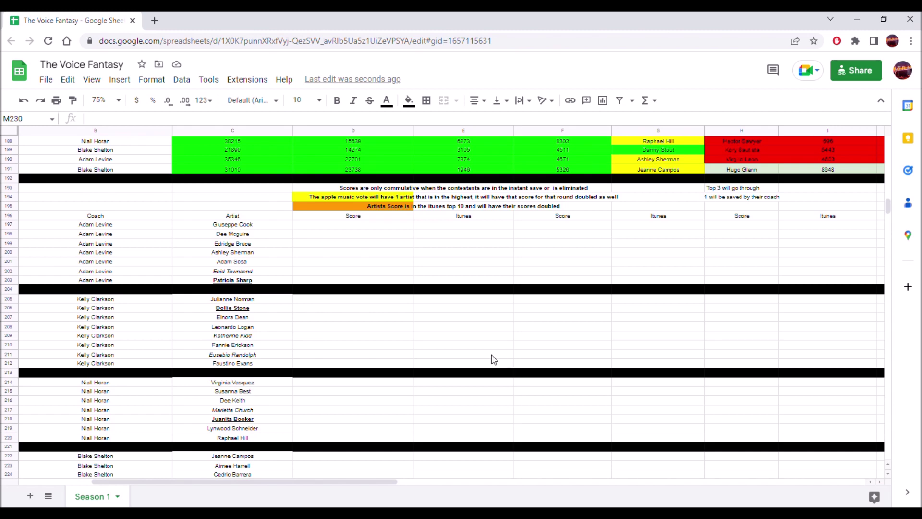
{"action": "scroll", "coordinate": [492, 358], "scroll_direction": "down", "scroll_amount": 5}
{"action": "scroll", "coordinate": [492, 358], "scroll_direction": "up", "scroll_amount": 4}
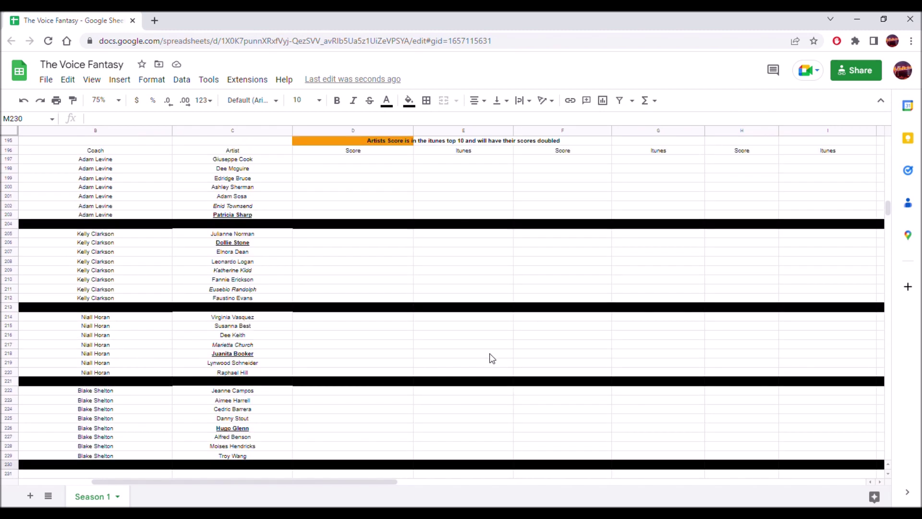
{"action": "scroll", "coordinate": [493, 358], "scroll_direction": "down", "scroll_amount": 2}
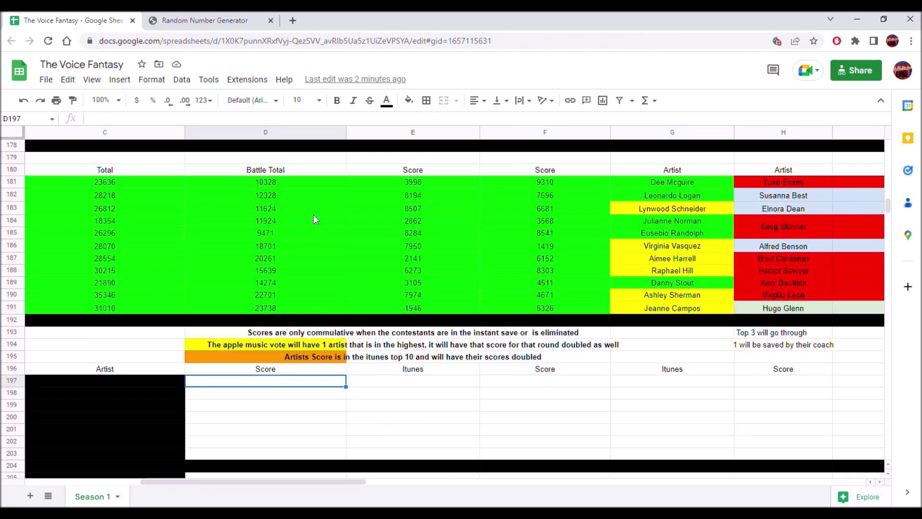
{"action": "left_click", "coordinate": [397, 384]}
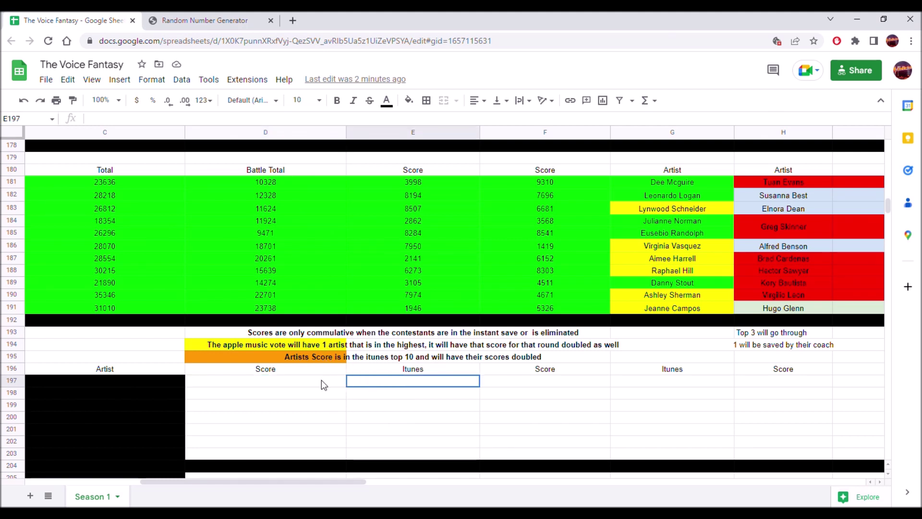
- Switch to the Random Number Generator, raise the upper limit to 10000, generate a number and copy it
{"action": "left_click", "coordinate": [250, 20]}
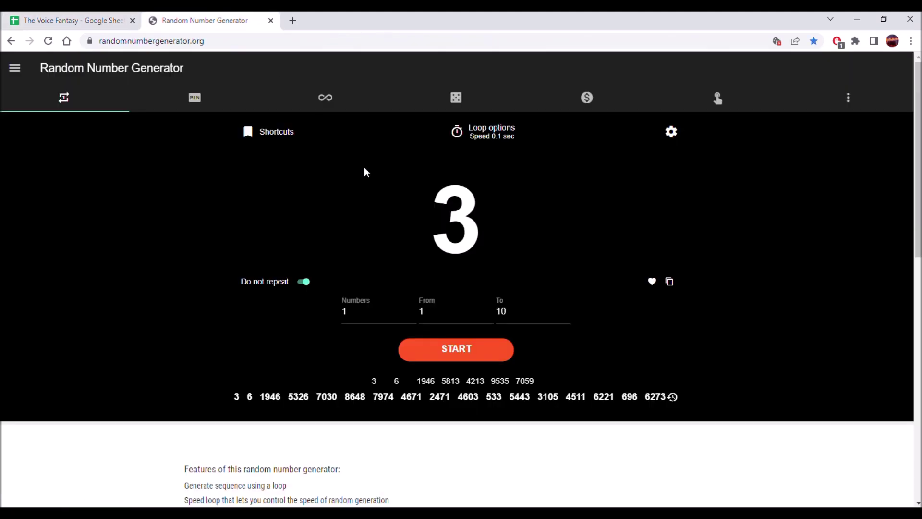
{"action": "left_click", "coordinate": [517, 307]}
{"action": "type", "text": "000"}
{"action": "left_click", "coordinate": [461, 351]}
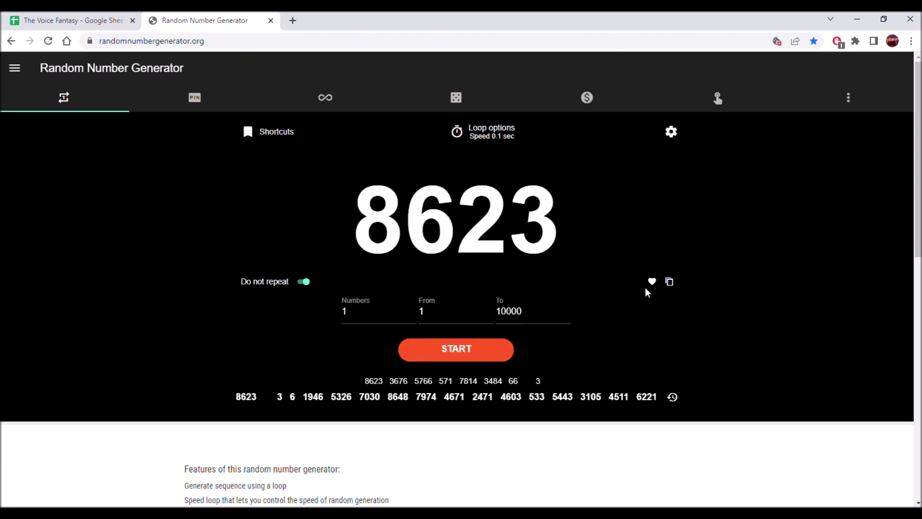
{"action": "left_click", "coordinate": [669, 282]}
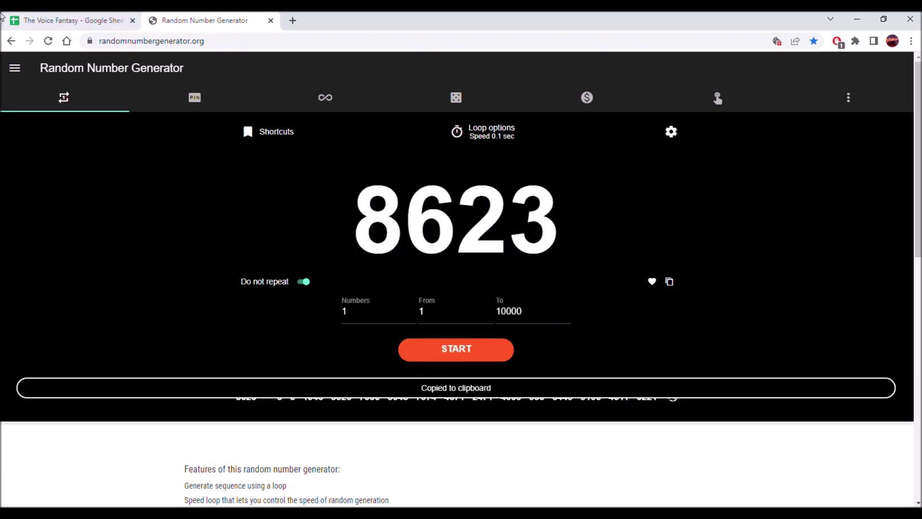
- Back in The Voice Fantasy sheet, paste 8623 as values only into score cell D197 and centre it horizontally
{"action": "left_click", "coordinate": [48, 20]}
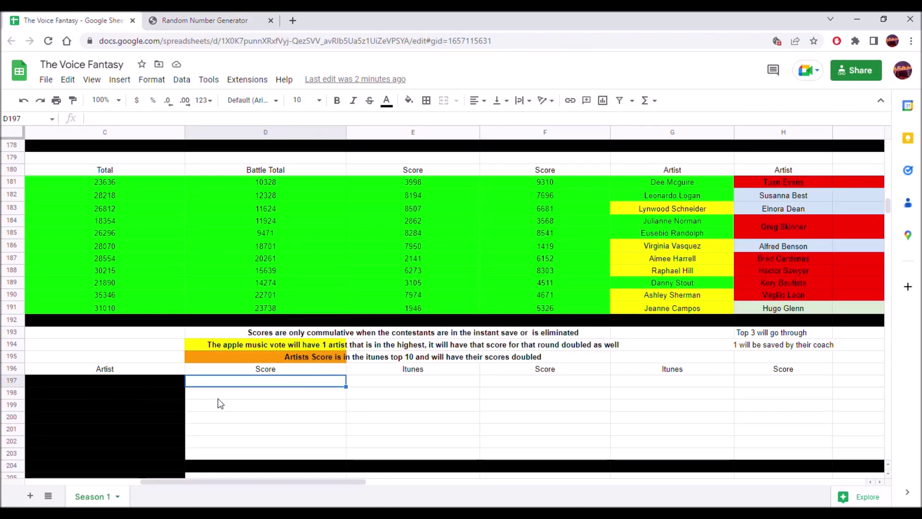
{"action": "right_click", "coordinate": [233, 383]}
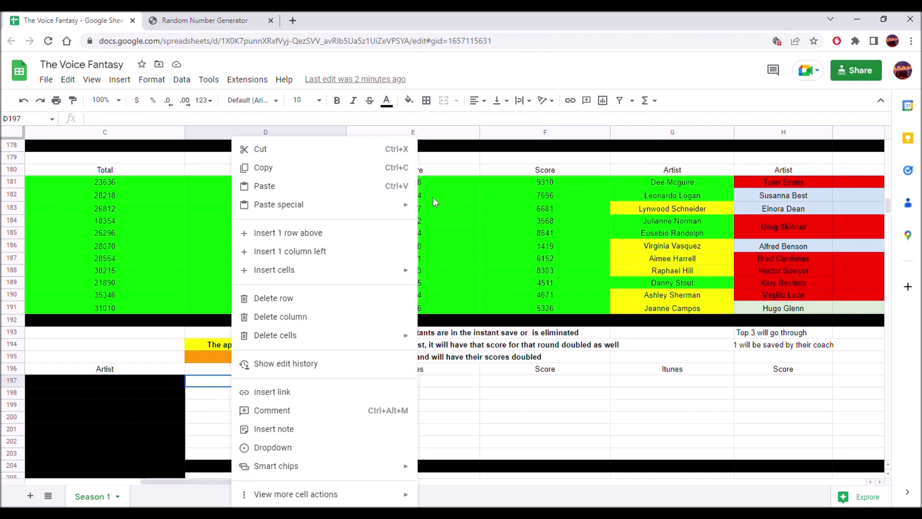
{"action": "mouse_move", "coordinate": [408, 211]}
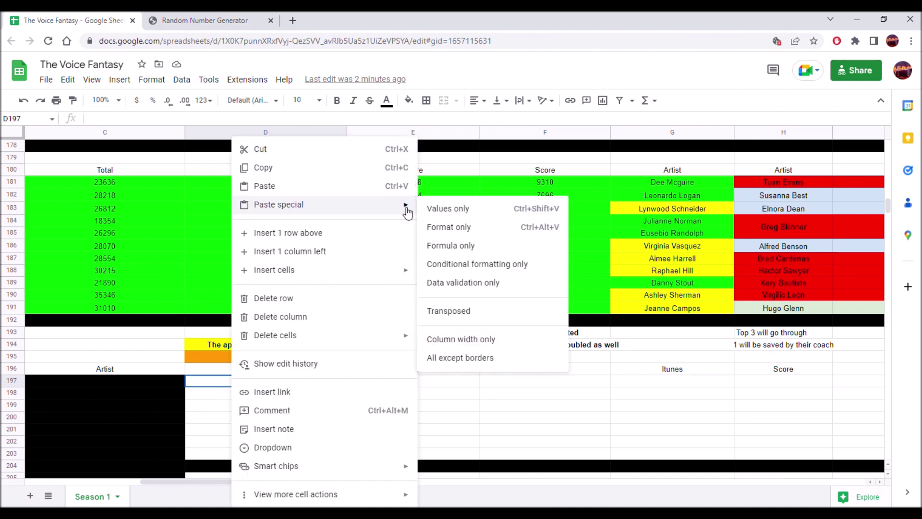
{"action": "left_click", "coordinate": [442, 209]}
{"action": "left_click", "coordinate": [478, 100]}
{"action": "left_click", "coordinate": [491, 122]}
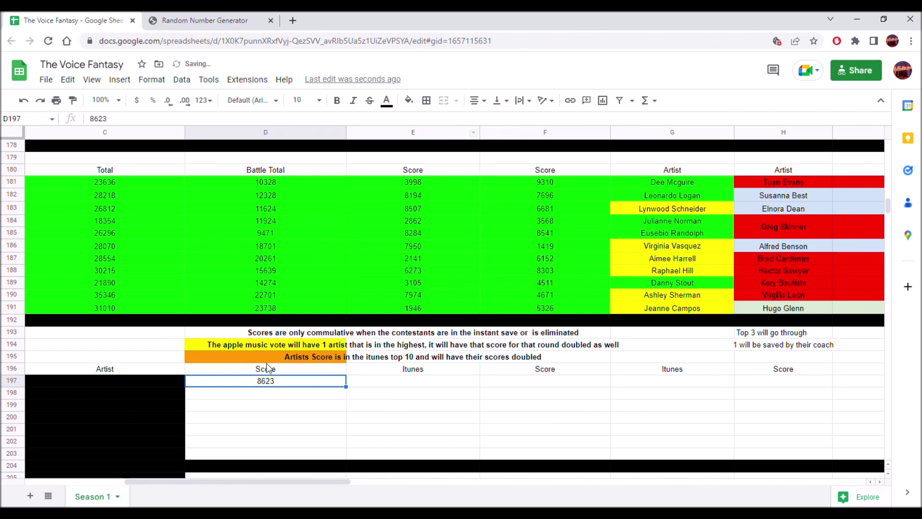
- Align all of column D to the centre horizontally and to the middle vertically
{"action": "left_click", "coordinate": [250, 393]}
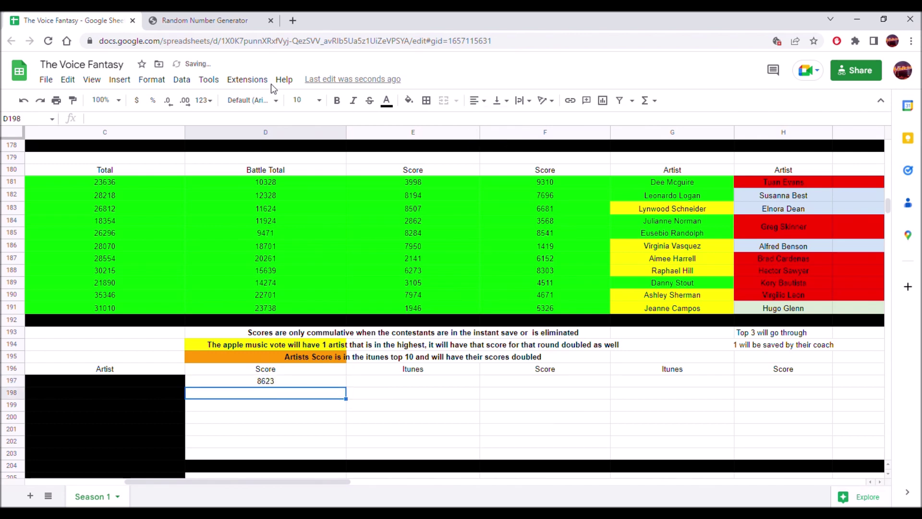
{"action": "left_click", "coordinate": [259, 132]}
{"action": "left_click", "coordinate": [477, 101]}
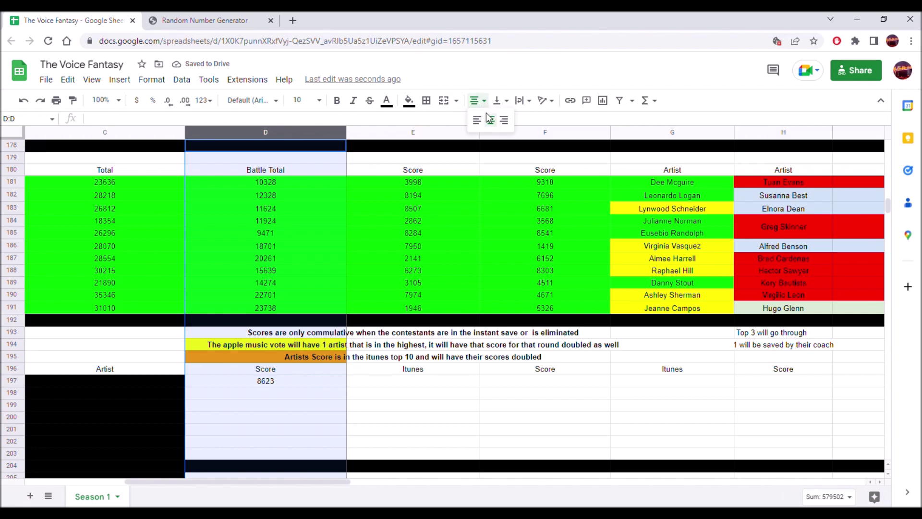
{"action": "left_click", "coordinate": [490, 120]}
{"action": "left_click", "coordinate": [499, 101]}
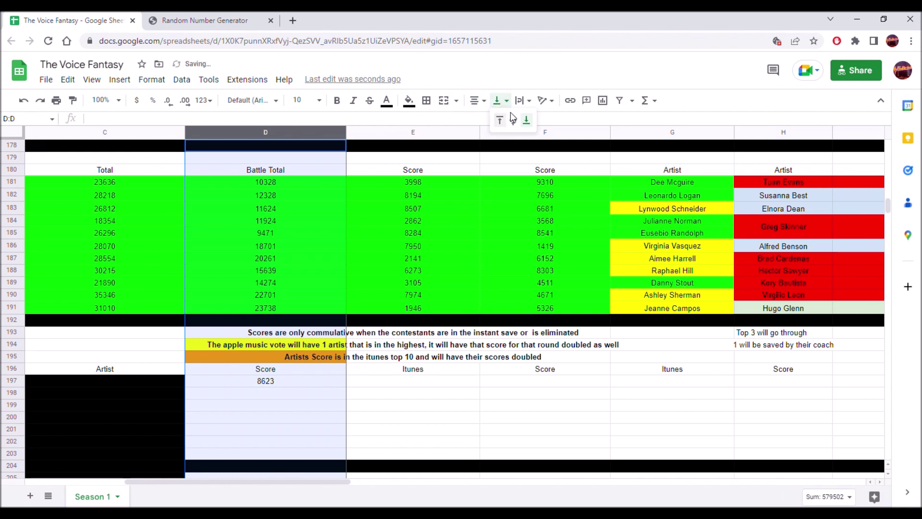
{"action": "left_click", "coordinate": [513, 119]}
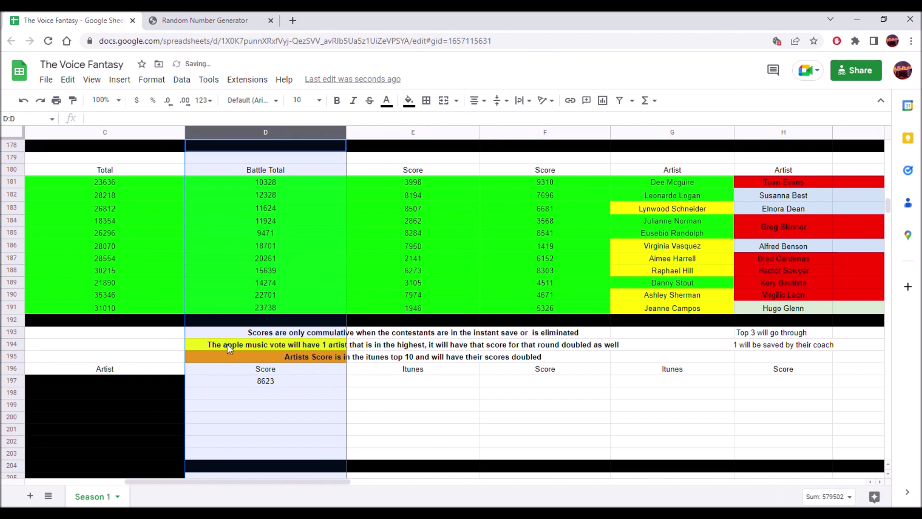
{"action": "left_click", "coordinate": [274, 383]}
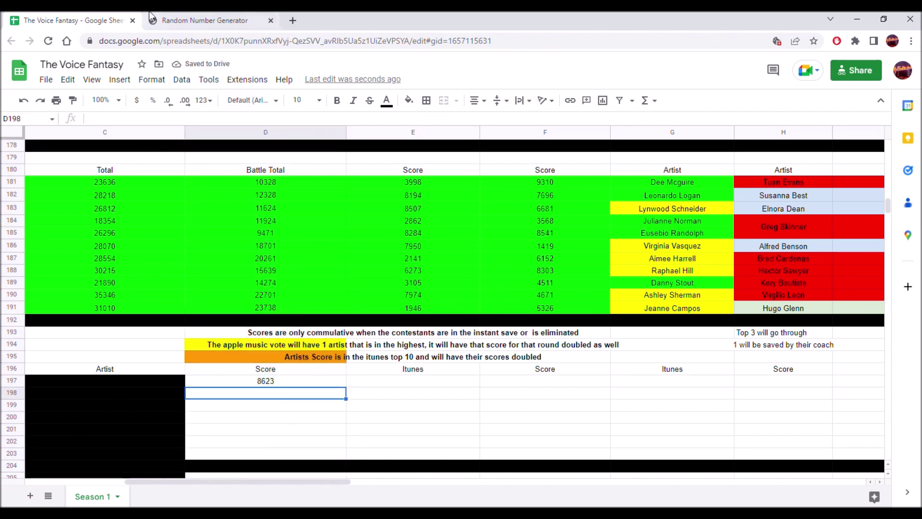
- Generate a new number in the Random Number Generator and paste it as values only into score cell D198 of the sheet
{"action": "left_click", "coordinate": [210, 14]}
{"action": "left_click", "coordinate": [457, 355]}
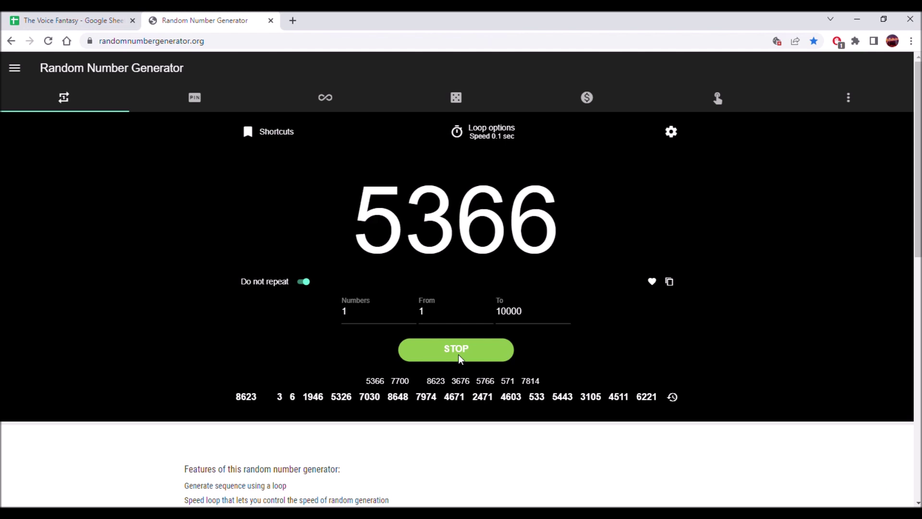
{"action": "left_click", "coordinate": [459, 355]}
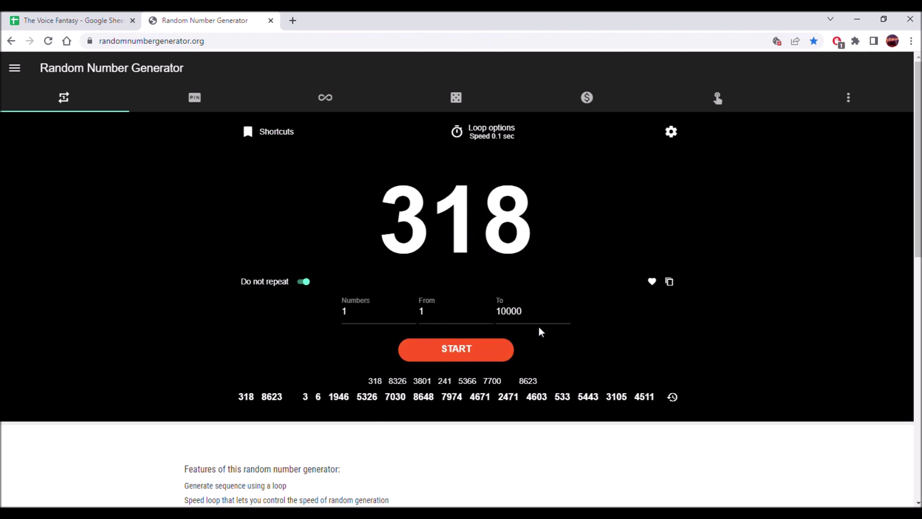
{"action": "left_click", "coordinate": [670, 282]}
{"action": "left_click", "coordinate": [72, 20]}
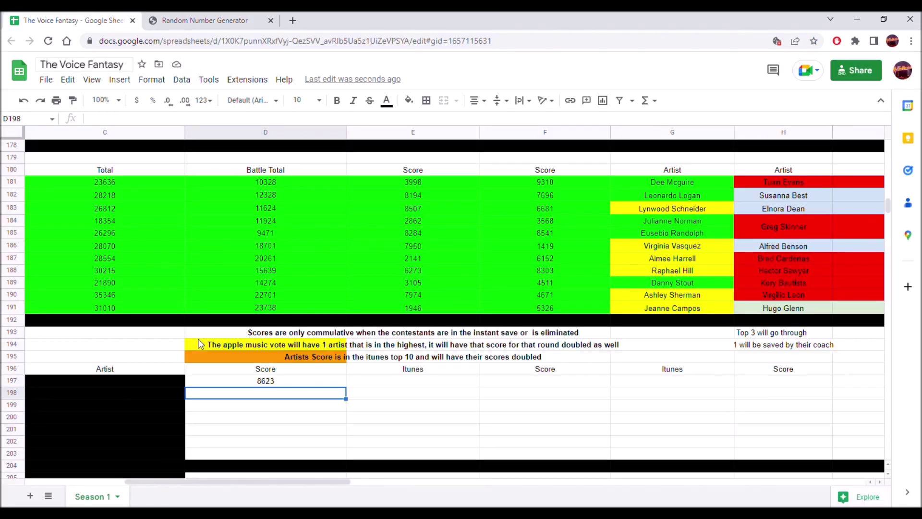
{"action": "right_click", "coordinate": [226, 390]}
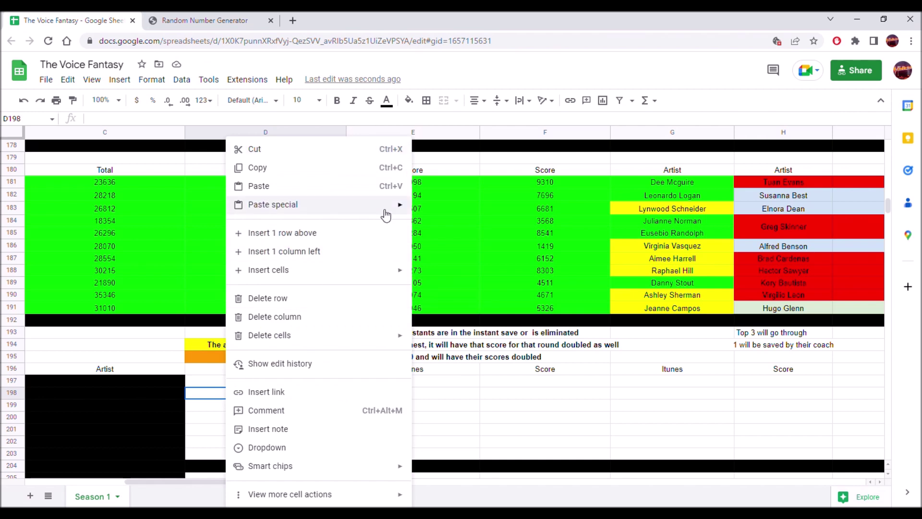
{"action": "mouse_move", "coordinate": [393, 208]}
{"action": "left_click", "coordinate": [445, 208]}
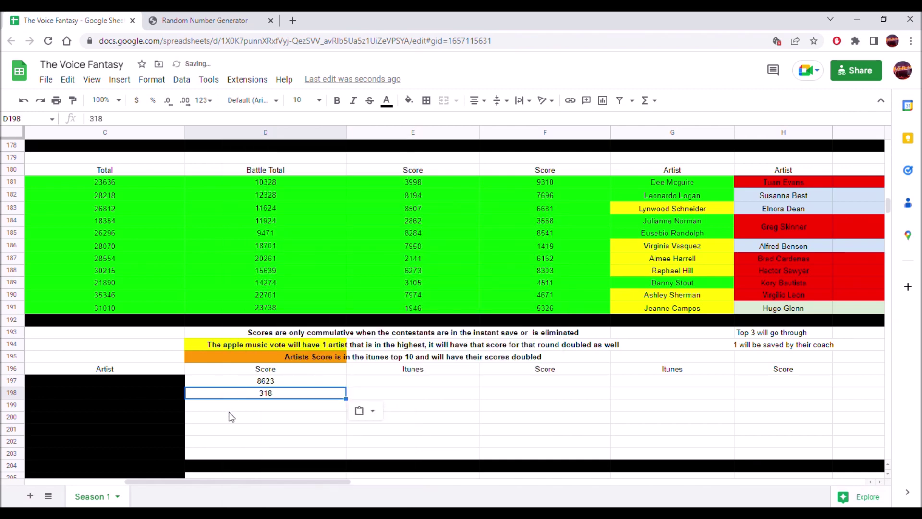
- Generate another number between 1 and 10000 in the Random Number Generator, copy it and return to the sheet
{"action": "left_click", "coordinate": [229, 20]}
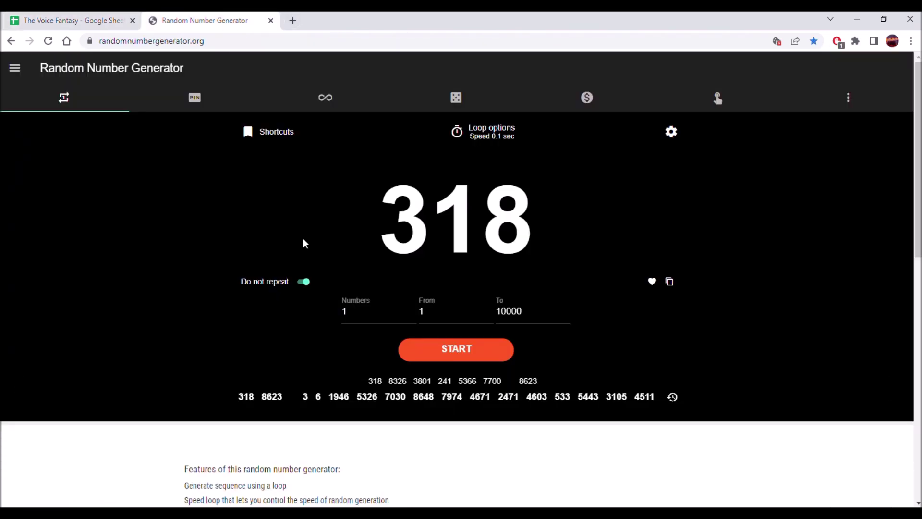
{"action": "left_click", "coordinate": [435, 345]}
{"action": "left_click", "coordinate": [438, 346]}
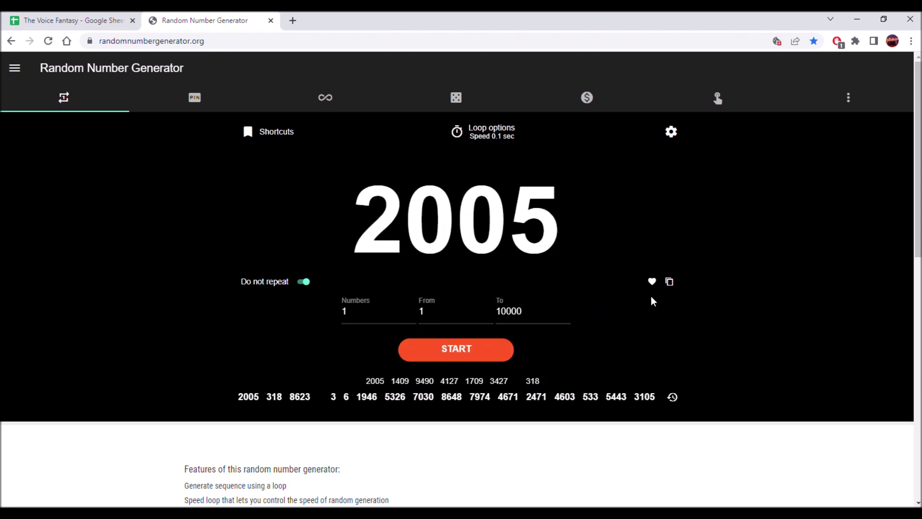
{"action": "left_click", "coordinate": [670, 282]}
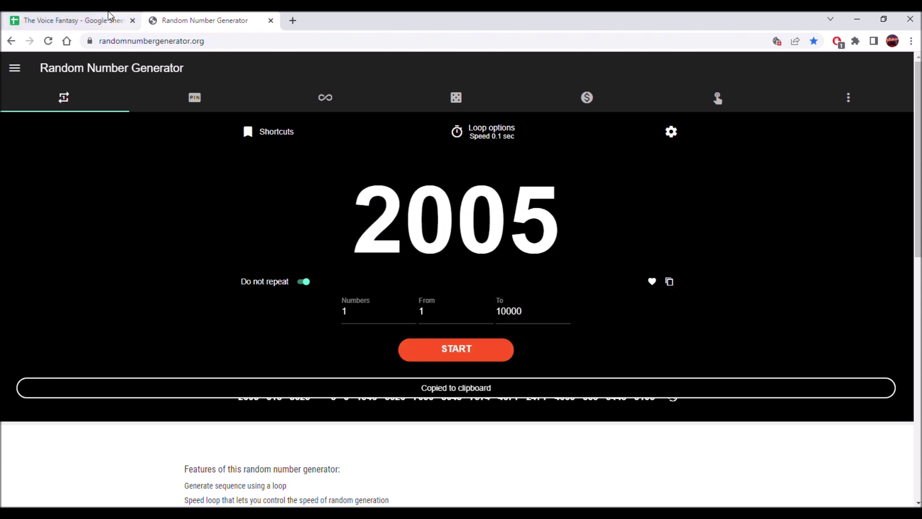
{"action": "left_click", "coordinate": [60, 19]}
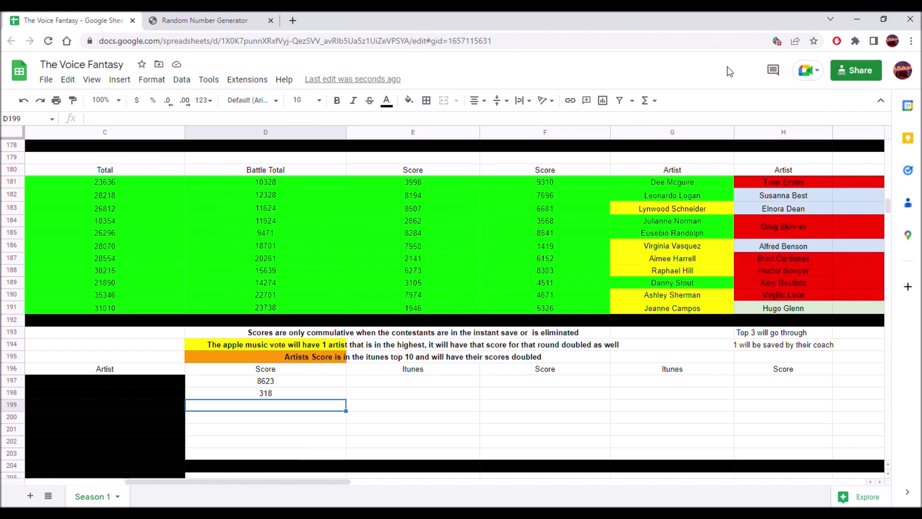
{"action": "key", "text": "Up"}
{"action": "key", "text": "Up"}
{"action": "key", "text": "Up"}
{"action": "key", "text": "Up"}
{"action": "key", "text": "Up"}
{"action": "key", "text": "Up"}
{"action": "key", "text": "Up"}
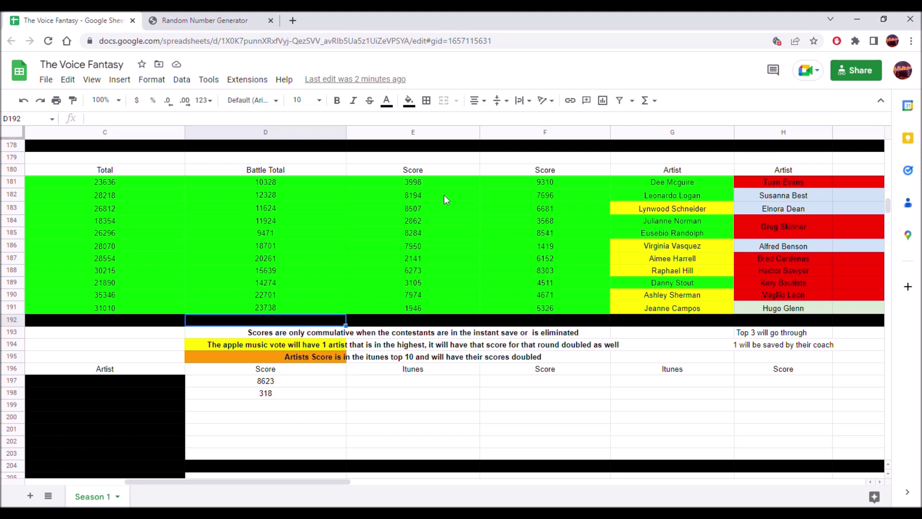
{"action": "left_click", "coordinate": [248, 394]}
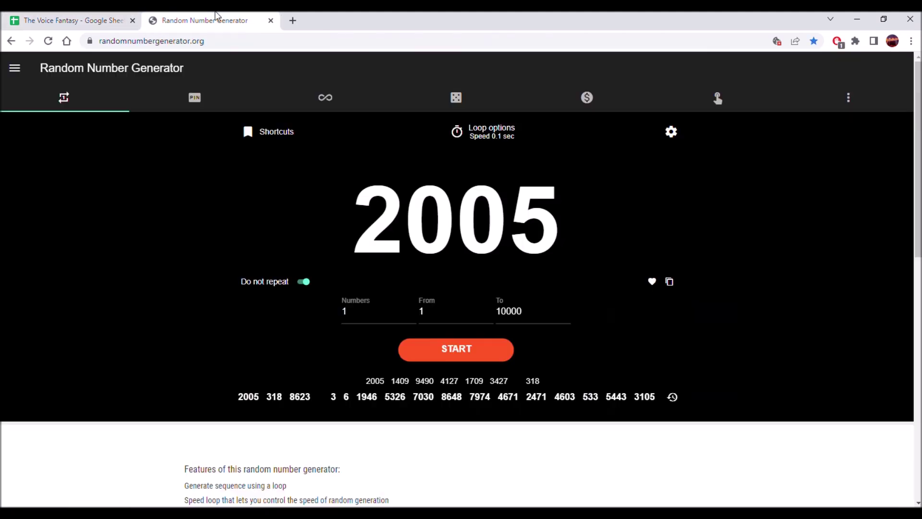
- Copy 2005 again from the Random Number Generator and paste it as values only into score cell D199
{"action": "left_click", "coordinate": [216, 21]}
{"action": "left_click", "coordinate": [669, 281]}
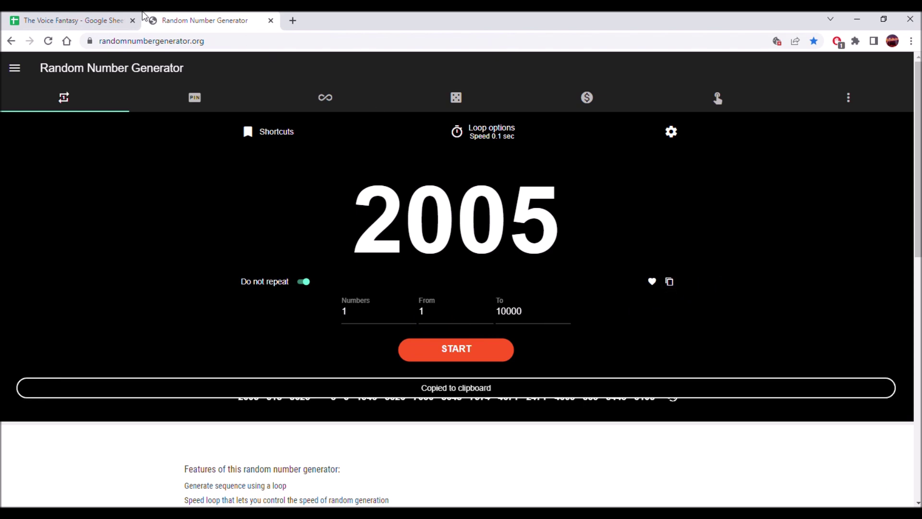
{"action": "left_click", "coordinate": [66, 19]}
{"action": "left_click", "coordinate": [287, 408]}
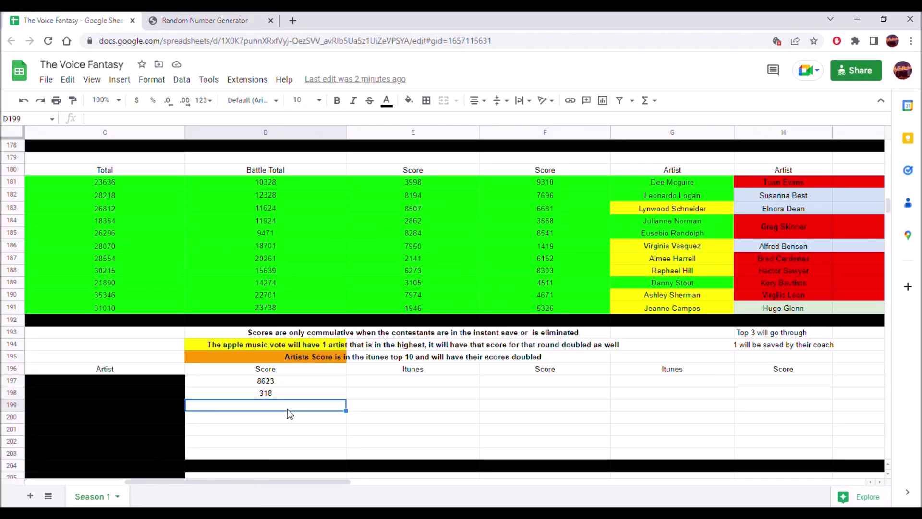
{"action": "right_click", "coordinate": [287, 408]}
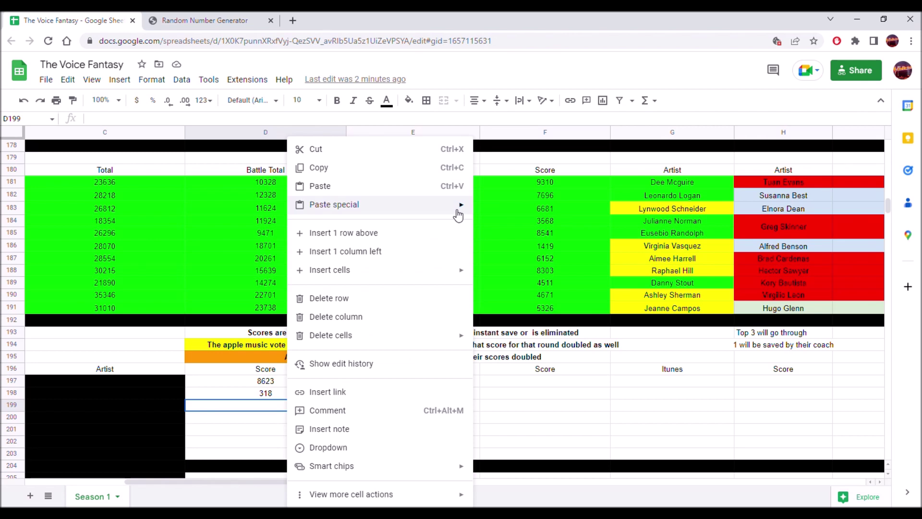
{"action": "mouse_move", "coordinate": [457, 205]}
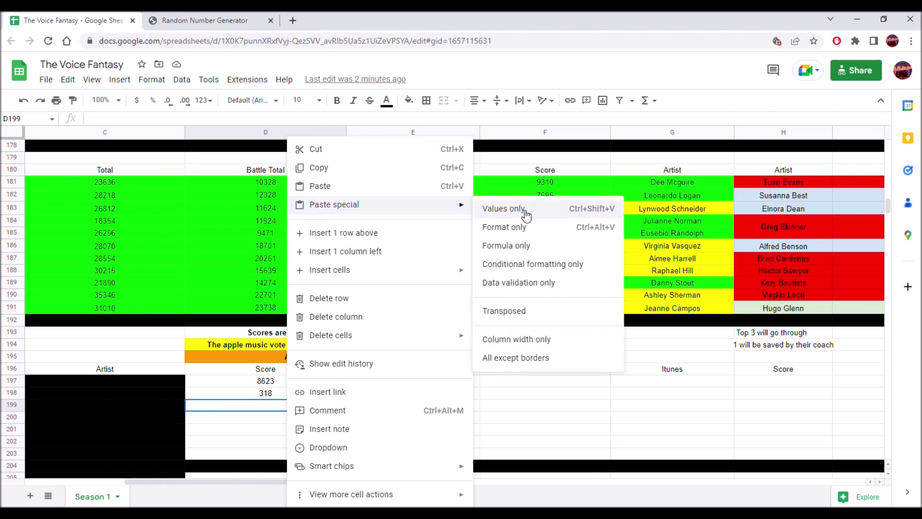
{"action": "left_click", "coordinate": [280, 420]}
- Generate a new number in the Random Number Generator and paste it as values only into score cell D200 of the sheet
{"action": "left_click", "coordinate": [205, 20]}
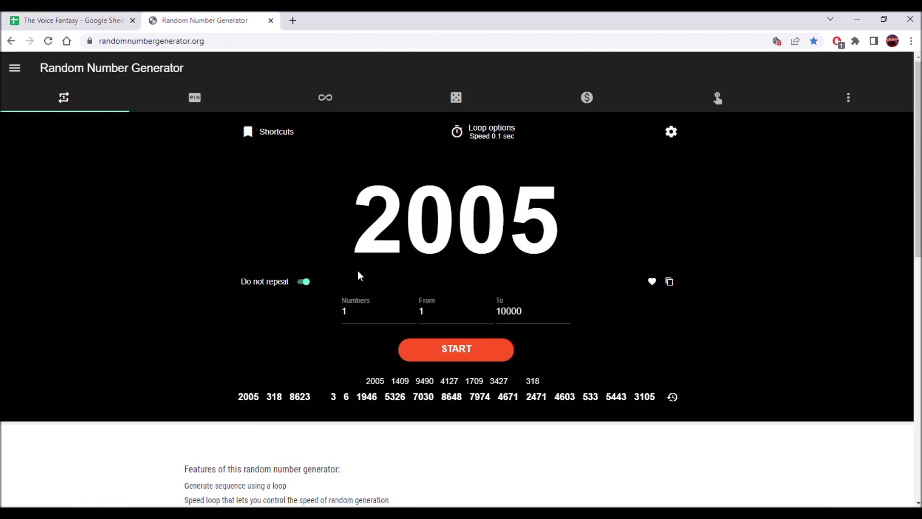
{"action": "left_click", "coordinate": [488, 350]}
{"action": "left_click", "coordinate": [670, 281]}
{"action": "left_click", "coordinate": [68, 20]}
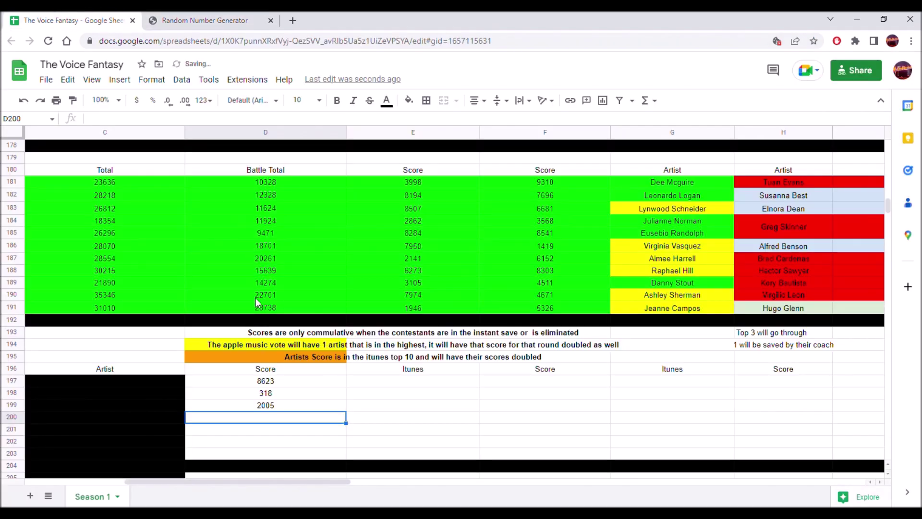
{"action": "right_click", "coordinate": [273, 419]}
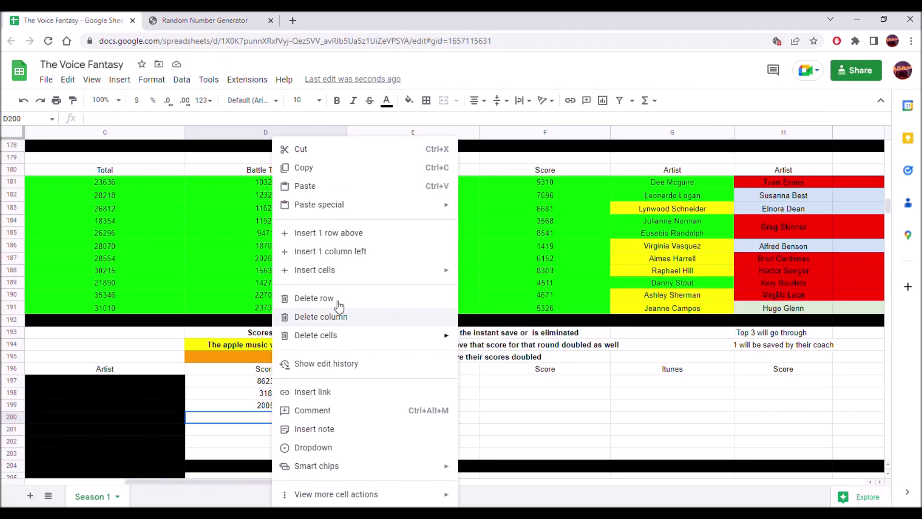
{"action": "mouse_move", "coordinate": [429, 217]}
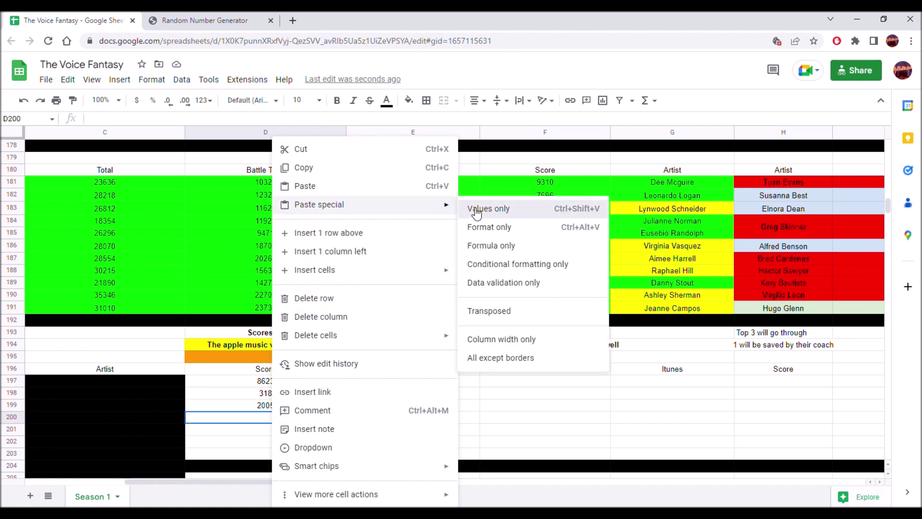
{"action": "left_click", "coordinate": [473, 209]}
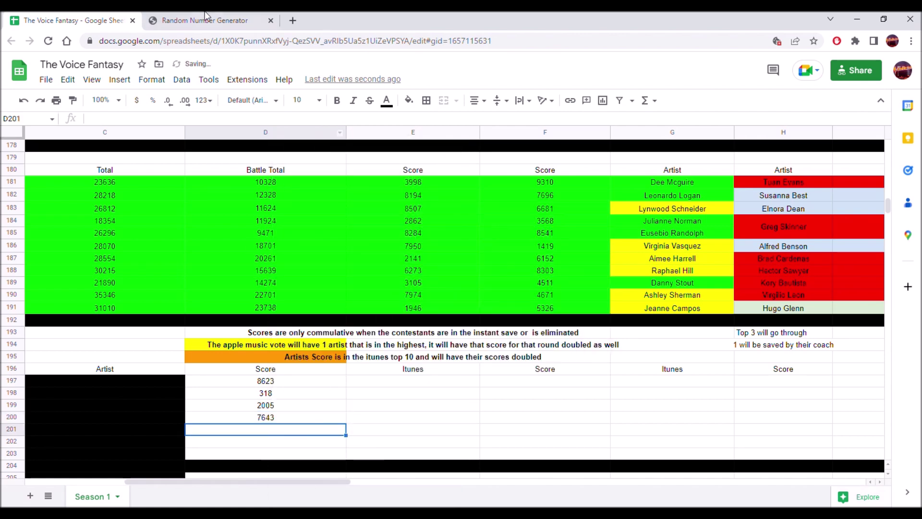
- Generate a new number in the Random Number Generator and paste it as values only into score cell D201 of the sheet
{"action": "left_click", "coordinate": [210, 18]}
{"action": "left_click", "coordinate": [454, 347]}
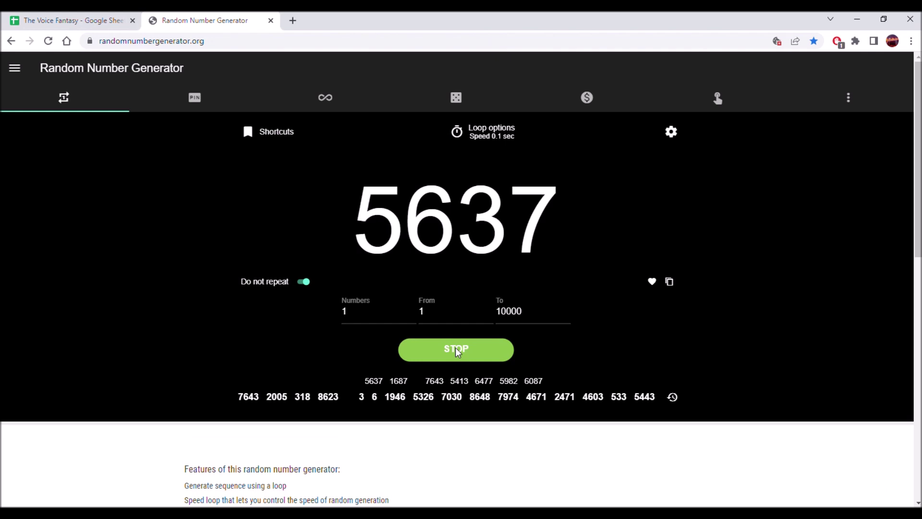
{"action": "left_click", "coordinate": [455, 348]}
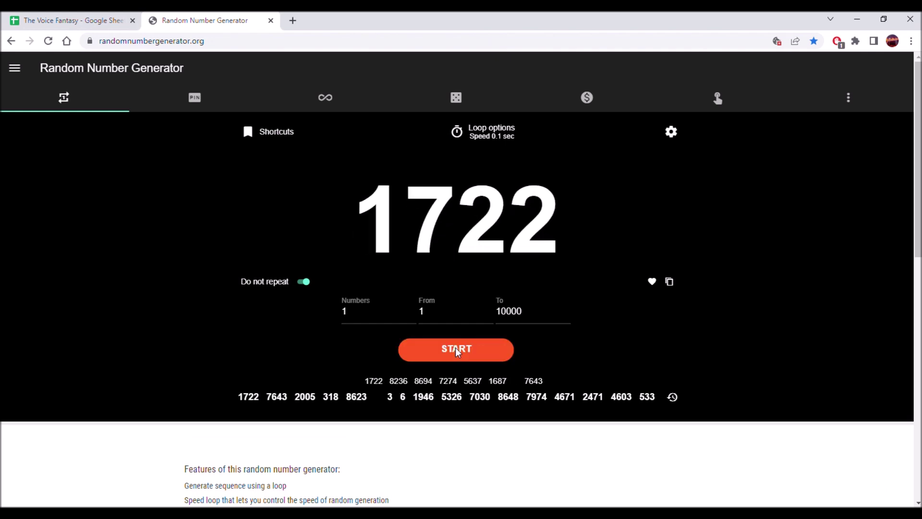
{"action": "left_click", "coordinate": [669, 282]}
{"action": "left_click", "coordinate": [53, 19]}
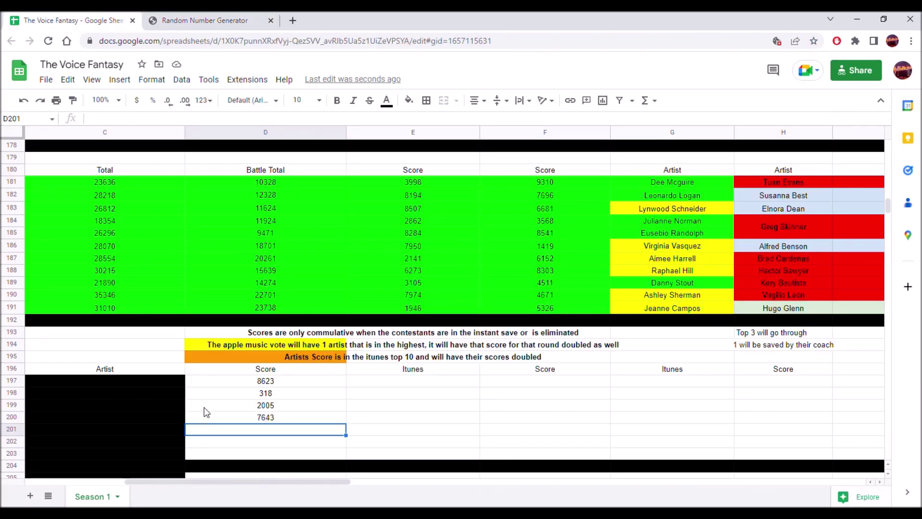
{"action": "right_click", "coordinate": [220, 432]}
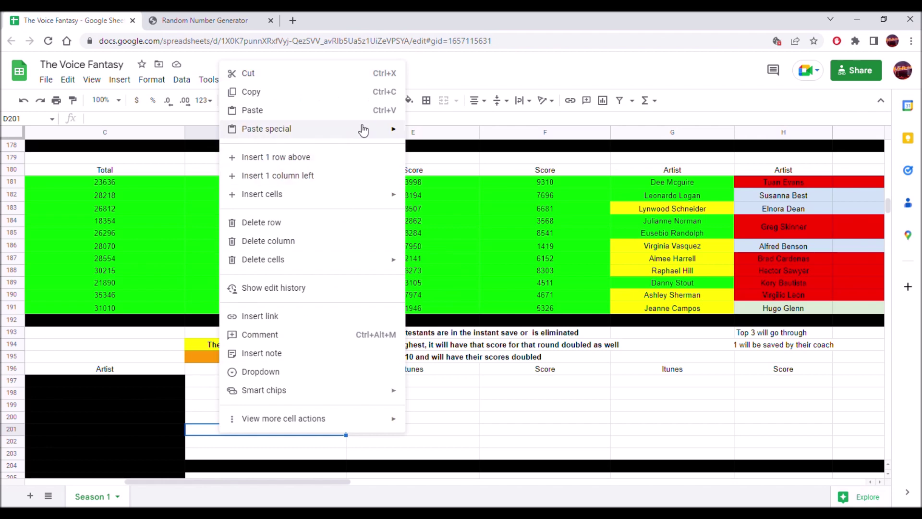
{"action": "mouse_move", "coordinate": [363, 128]}
{"action": "left_click", "coordinate": [461, 127]}
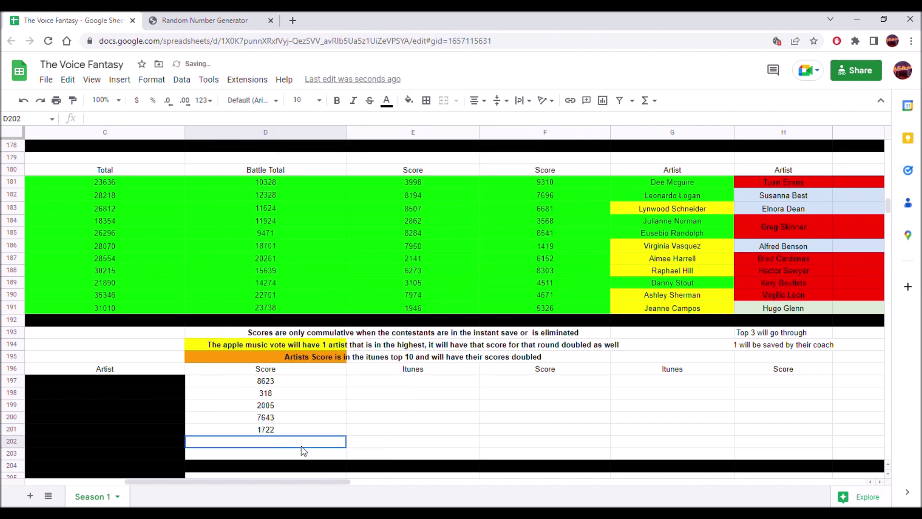
- Generate a new number in the Random Number Generator and paste it as values only into score cell D202 of the sheet
{"action": "left_click", "coordinate": [177, 20]}
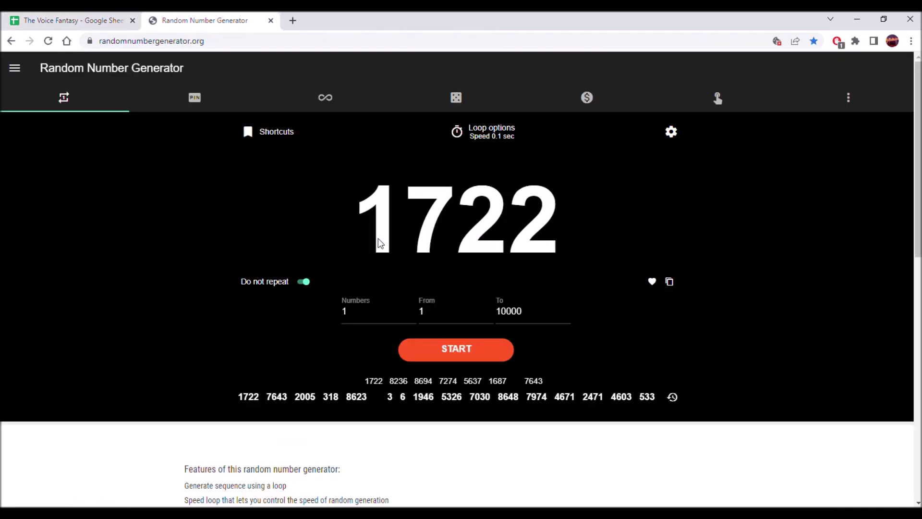
{"action": "left_click", "coordinate": [490, 351]}
{"action": "left_click", "coordinate": [493, 356]}
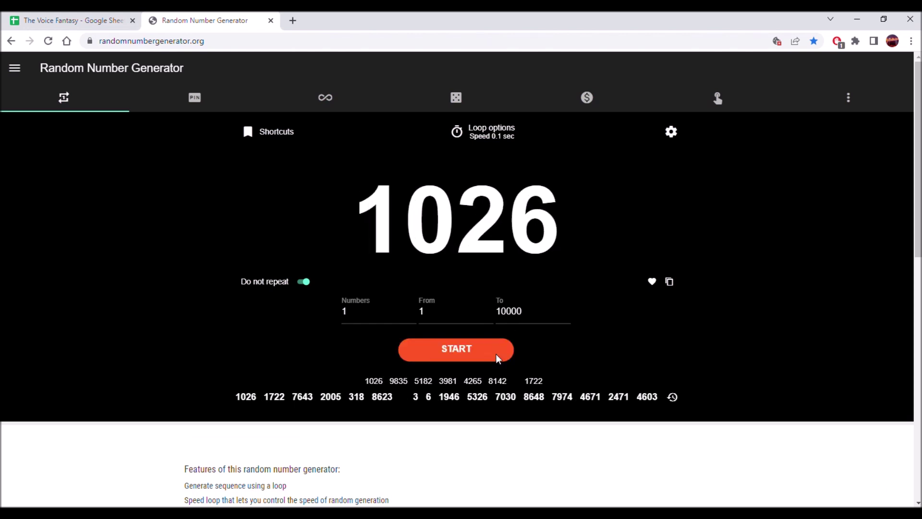
{"action": "left_click", "coordinate": [670, 282]}
{"action": "left_click", "coordinate": [70, 19]}
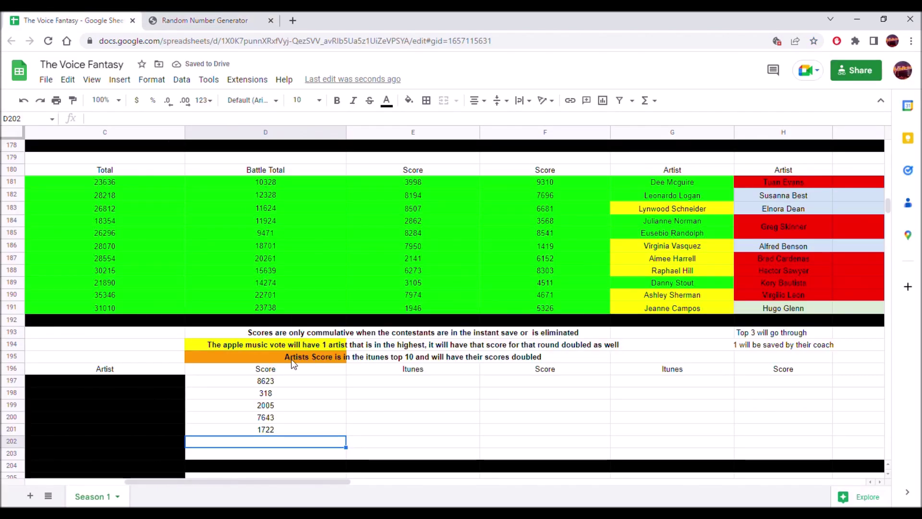
{"action": "right_click", "coordinate": [272, 448]}
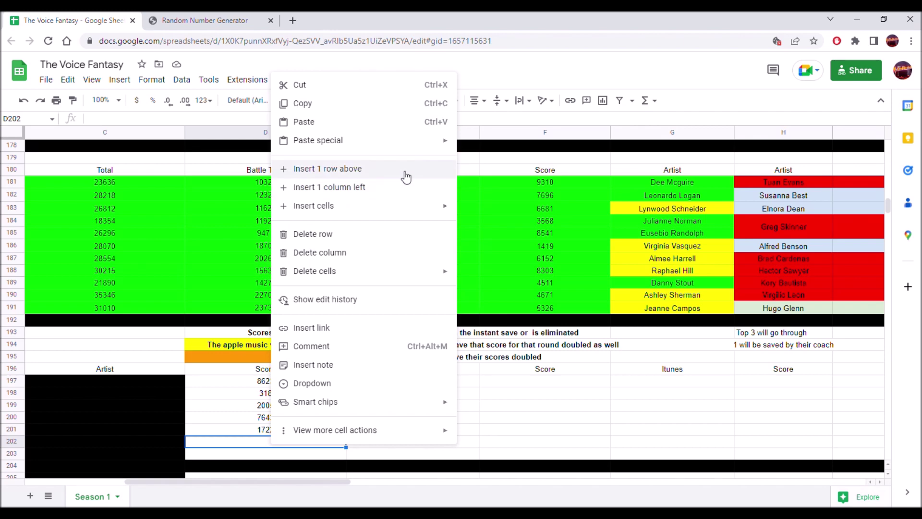
{"action": "mouse_move", "coordinate": [445, 148]}
{"action": "left_click", "coordinate": [486, 144]}
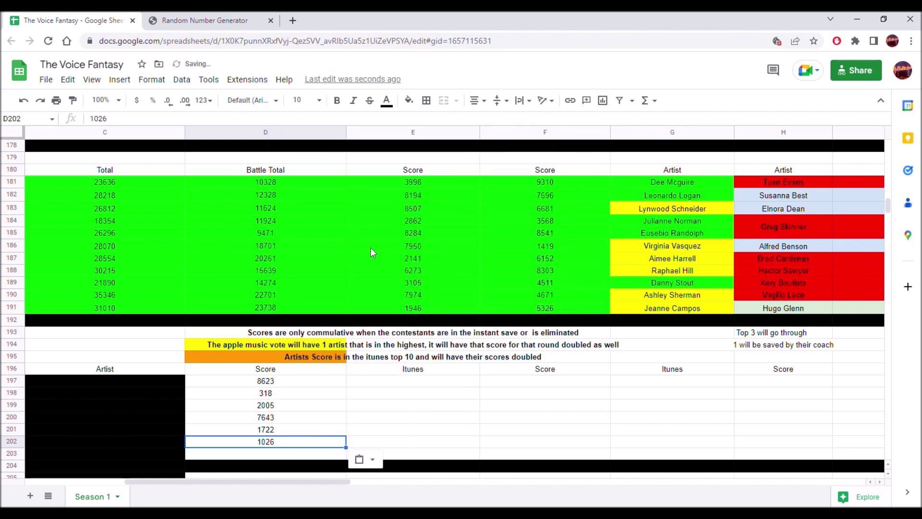
- Generate a new number in the Random Number Generator and paste it as values only into score cell D203 of the sheet
{"action": "scroll", "coordinate": [307, 371], "scroll_direction": "down", "scroll_amount": 3}
{"action": "scroll", "coordinate": [304, 371], "scroll_direction": "down", "scroll_amount": 1}
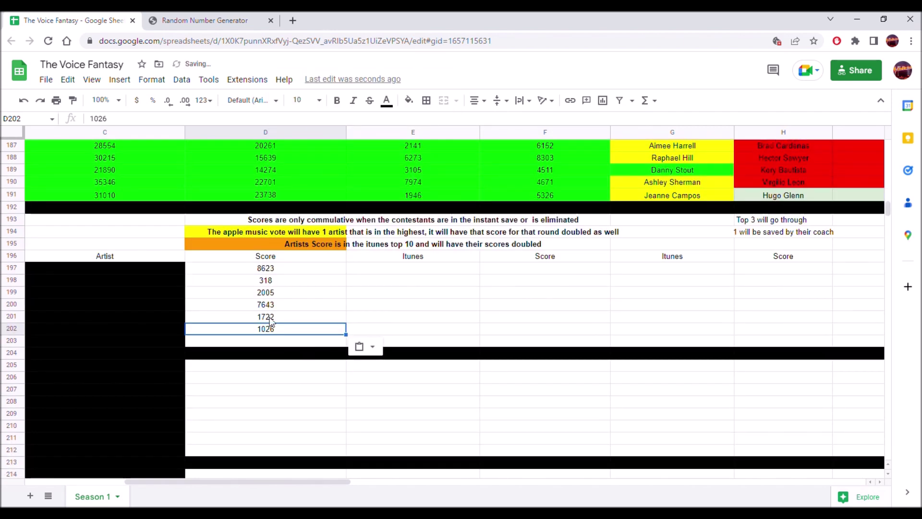
{"action": "left_click", "coordinate": [202, 20]}
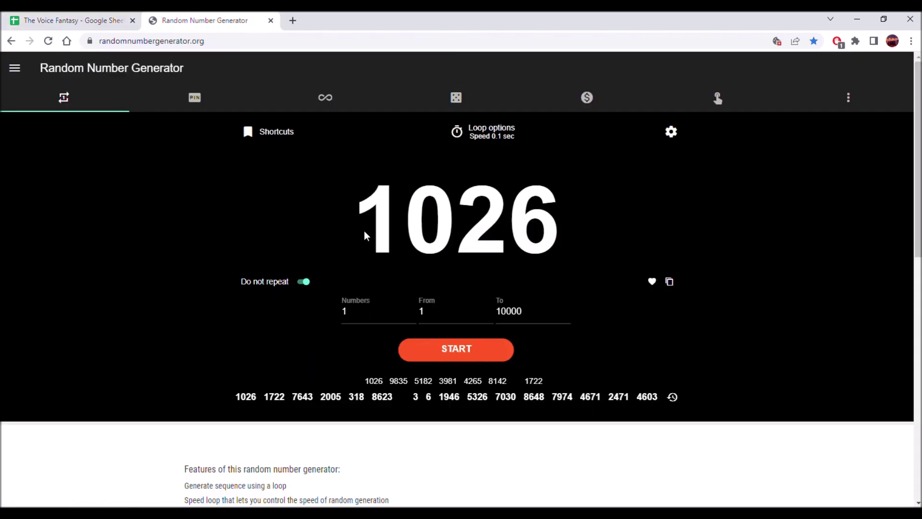
{"action": "left_click", "coordinate": [451, 350]}
{"action": "left_click", "coordinate": [452, 350]}
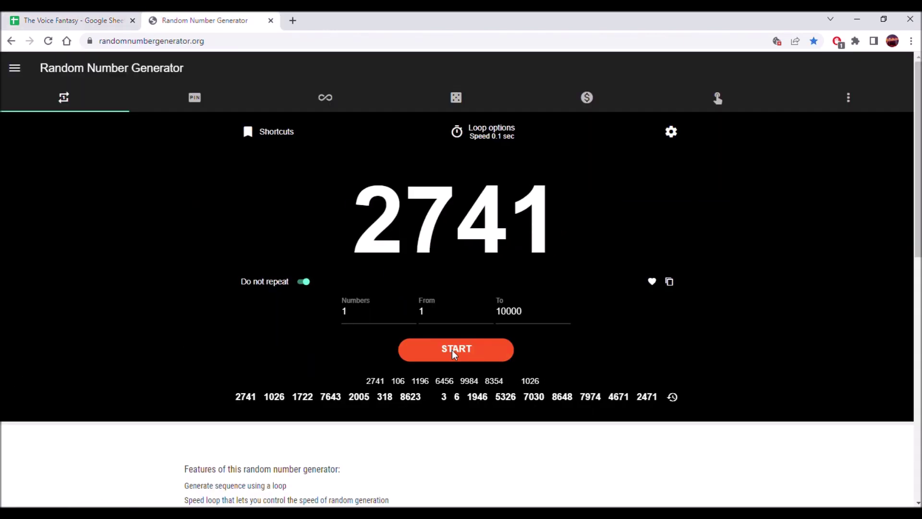
{"action": "left_click", "coordinate": [670, 283]}
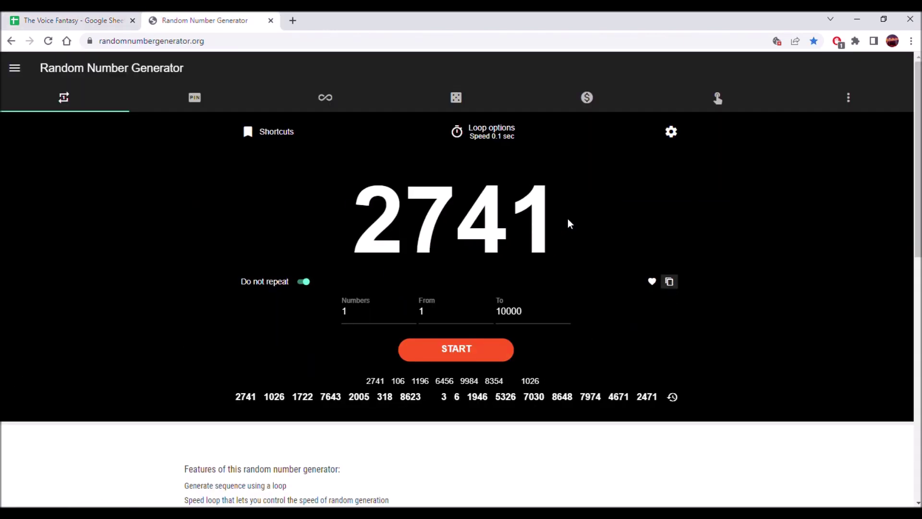
{"action": "left_click", "coordinate": [96, 14]}
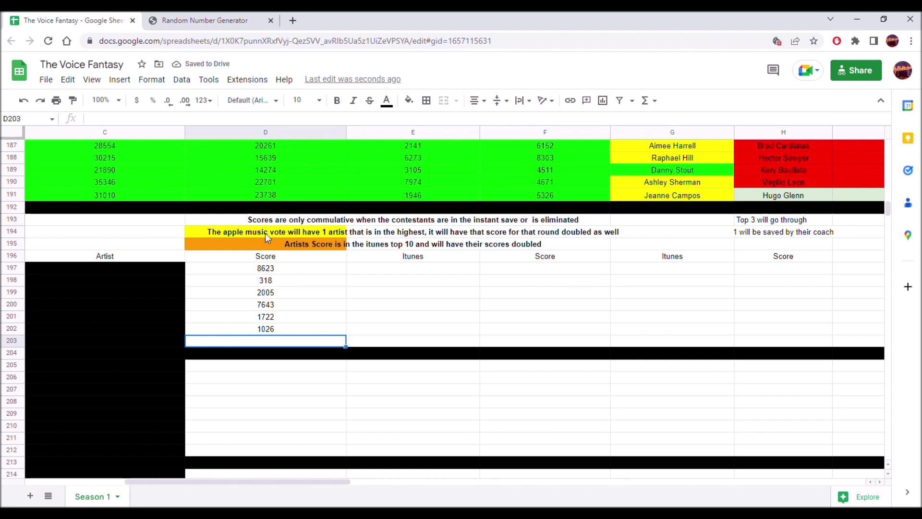
{"action": "right_click", "coordinate": [245, 345]}
{"action": "mouse_move", "coordinate": [412, 206]}
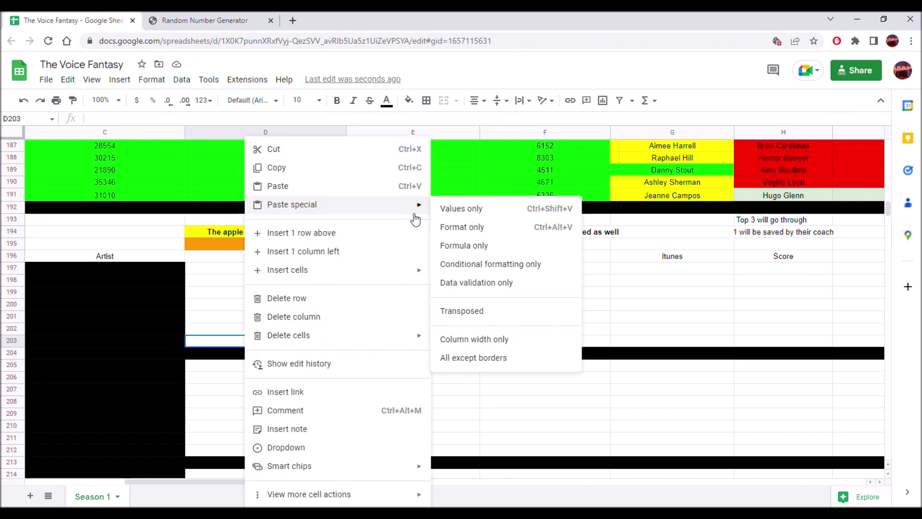
{"action": "left_click", "coordinate": [455, 209]}
- Generate a new number in the Random Number Generator and paste it as values only into cell D205, below the black divider row
{"action": "left_click", "coordinate": [291, 373]}
{"action": "left_click", "coordinate": [205, 20]}
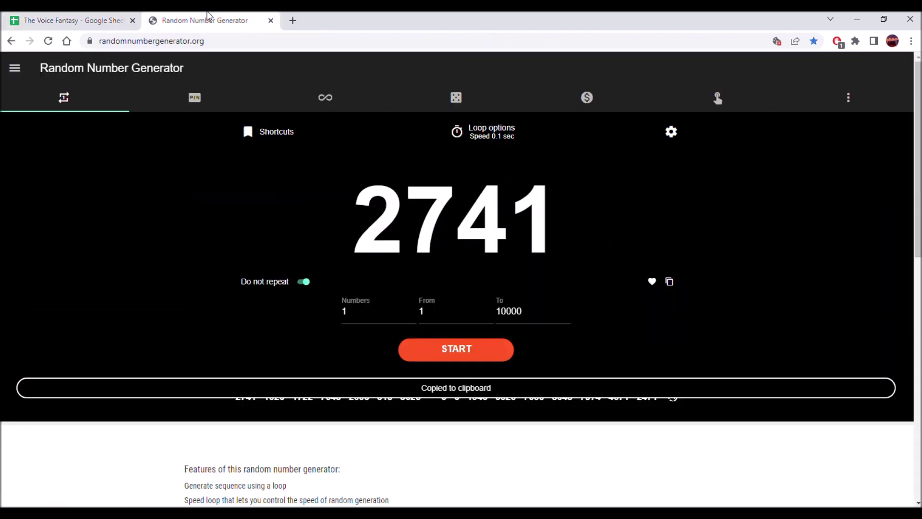
{"action": "left_click", "coordinate": [448, 350]}
{"action": "left_click", "coordinate": [669, 283]}
{"action": "left_click", "coordinate": [98, 20]}
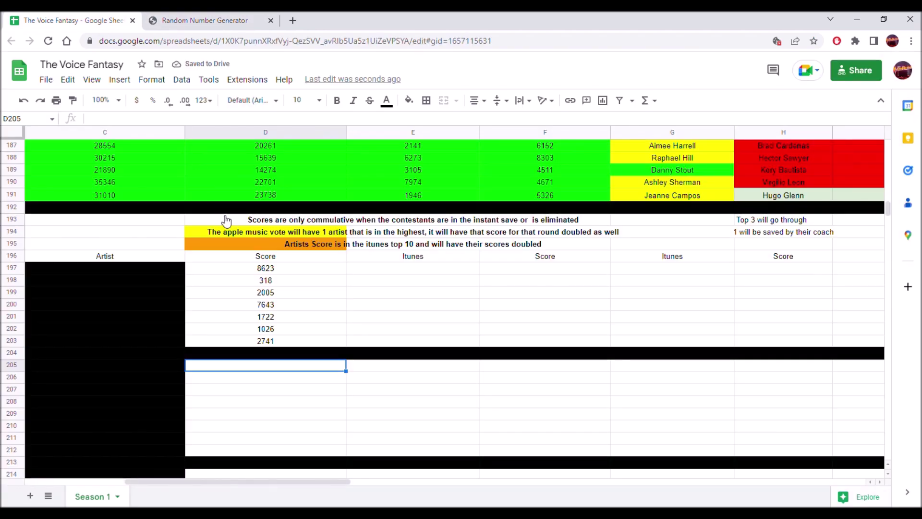
{"action": "right_click", "coordinate": [302, 368]}
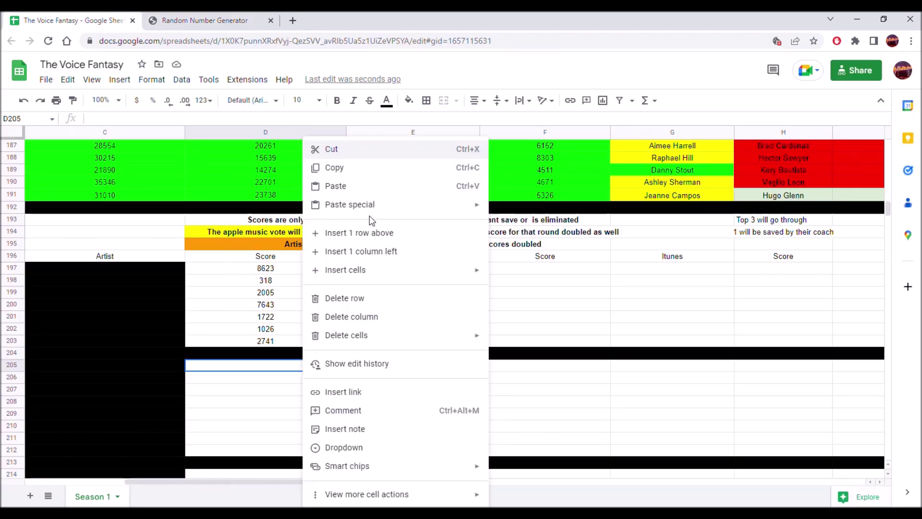
{"action": "mouse_move", "coordinate": [475, 206]}
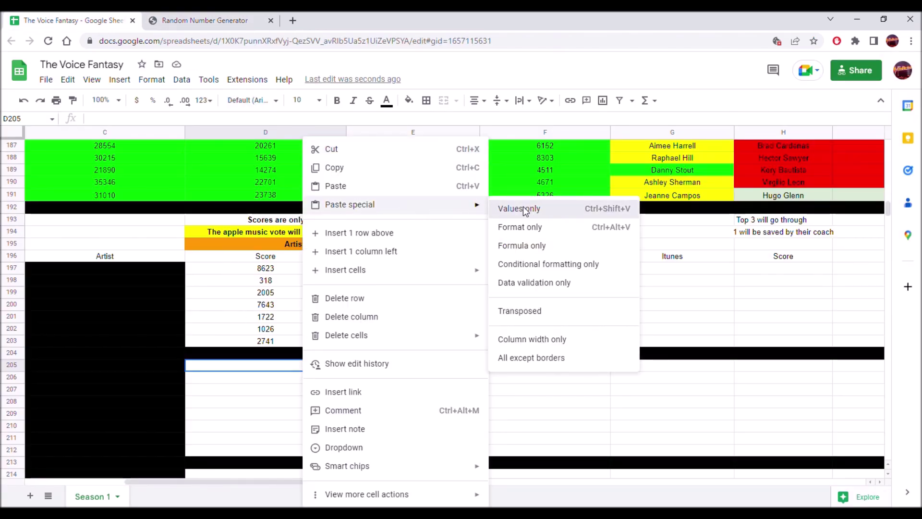
{"action": "left_click", "coordinate": [524, 209]}
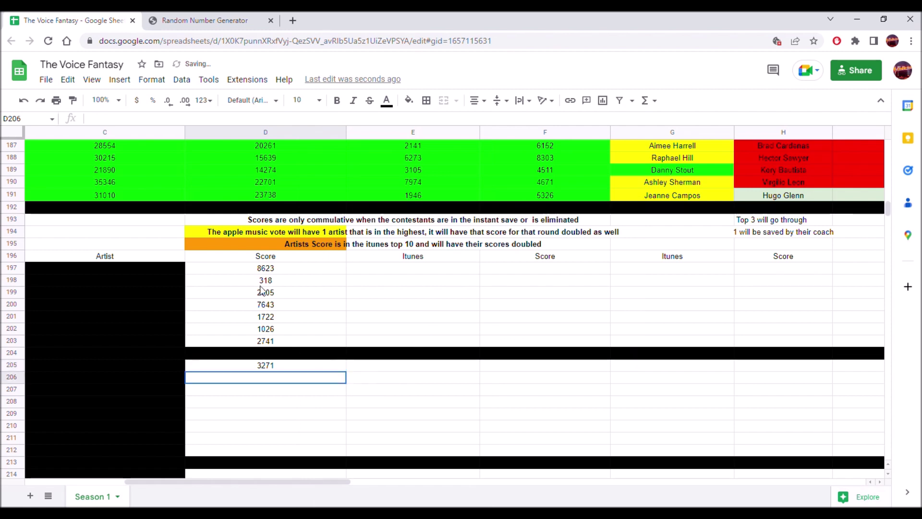
- Generate a new number in the Random Number Generator and paste it as values only into score cell D206 of the sheet
{"action": "left_click", "coordinate": [195, 21]}
{"action": "left_click", "coordinate": [478, 346]}
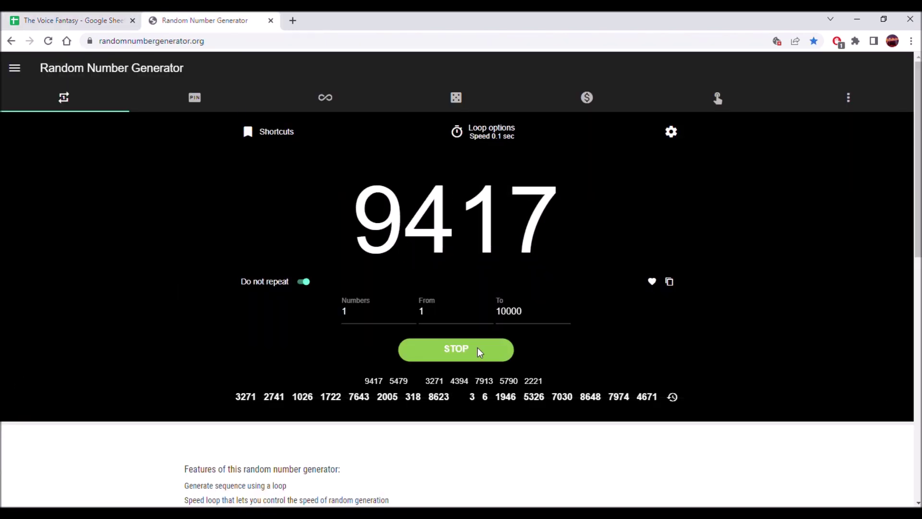
{"action": "left_click", "coordinate": [480, 347]}
{"action": "left_click", "coordinate": [670, 281]}
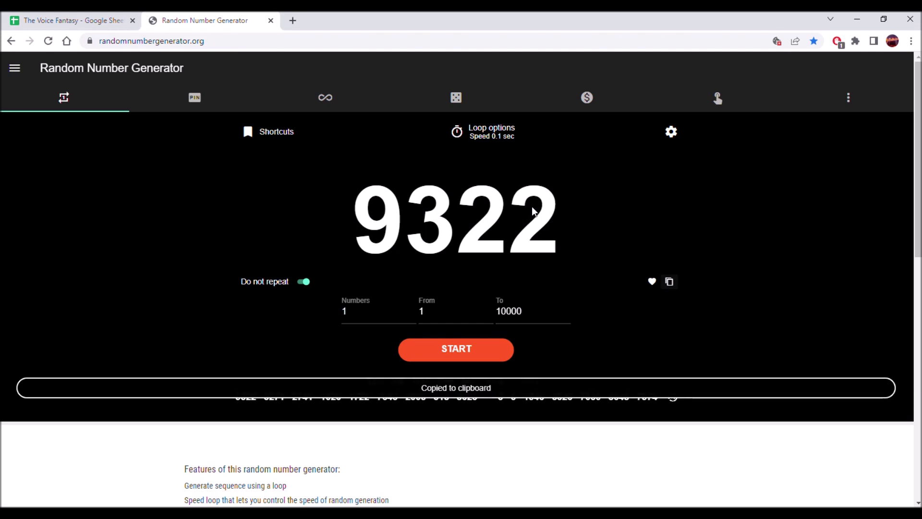
{"action": "left_click", "coordinate": [73, 20]}
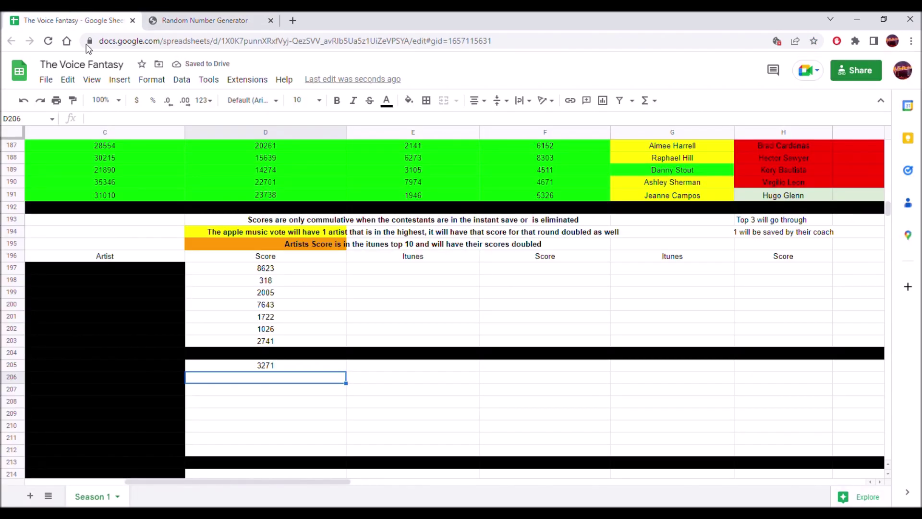
{"action": "right_click", "coordinate": [248, 381]}
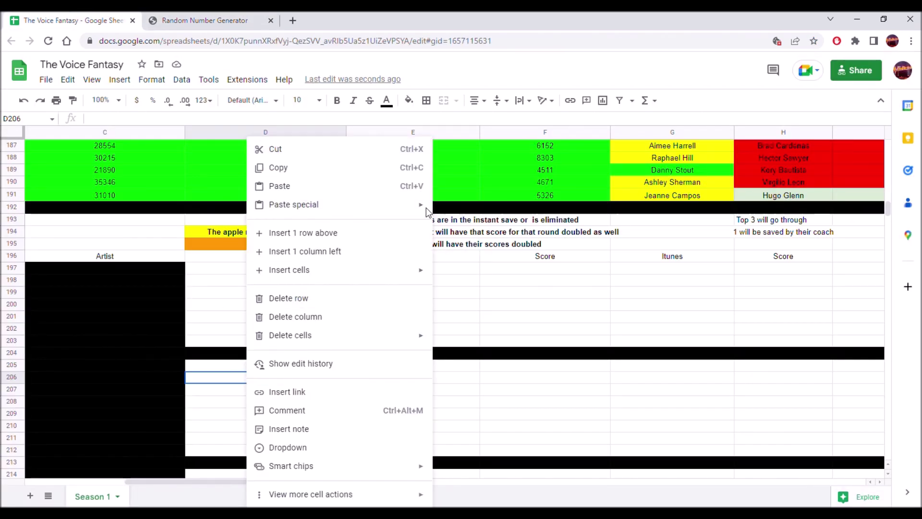
{"action": "mouse_move", "coordinate": [418, 208]}
{"action": "left_click", "coordinate": [469, 208]}
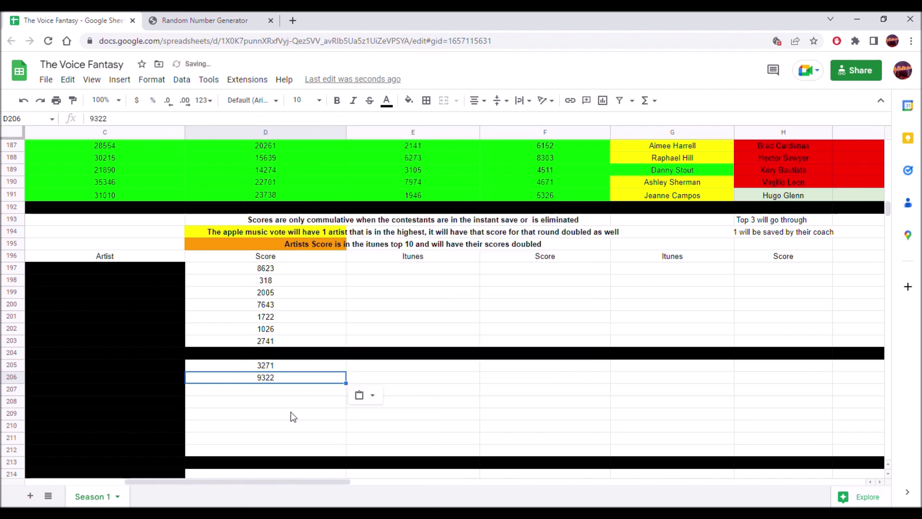
- Generate a new number in the Random Number Generator and paste it as values only into score cell D207 of the sheet
{"action": "left_click", "coordinate": [285, 393]}
{"action": "left_click", "coordinate": [210, 17]}
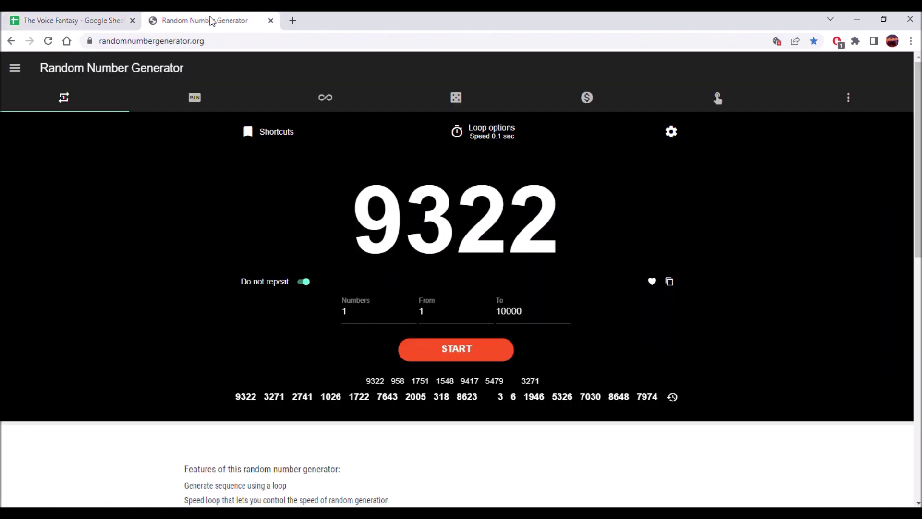
{"action": "left_click", "coordinate": [468, 351]}
{"action": "left_click", "coordinate": [468, 353]}
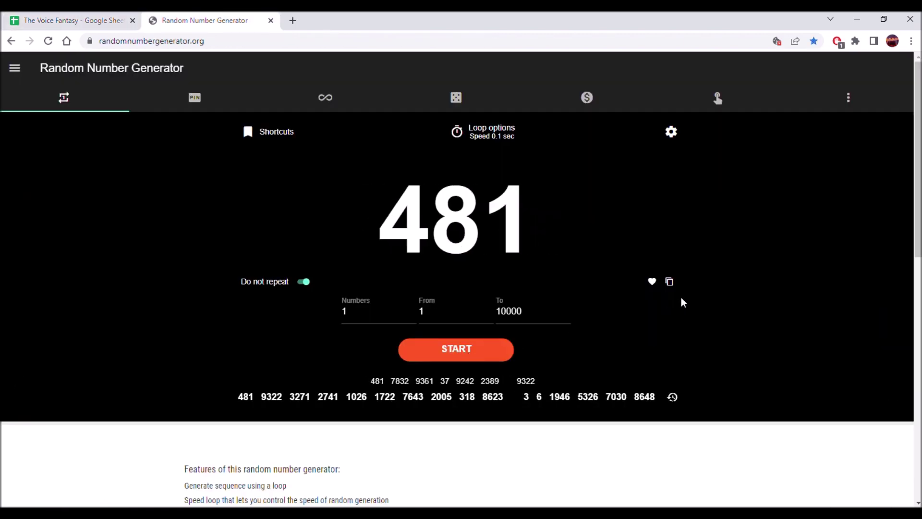
{"action": "left_click", "coordinate": [670, 282]}
{"action": "left_click", "coordinate": [72, 20]}
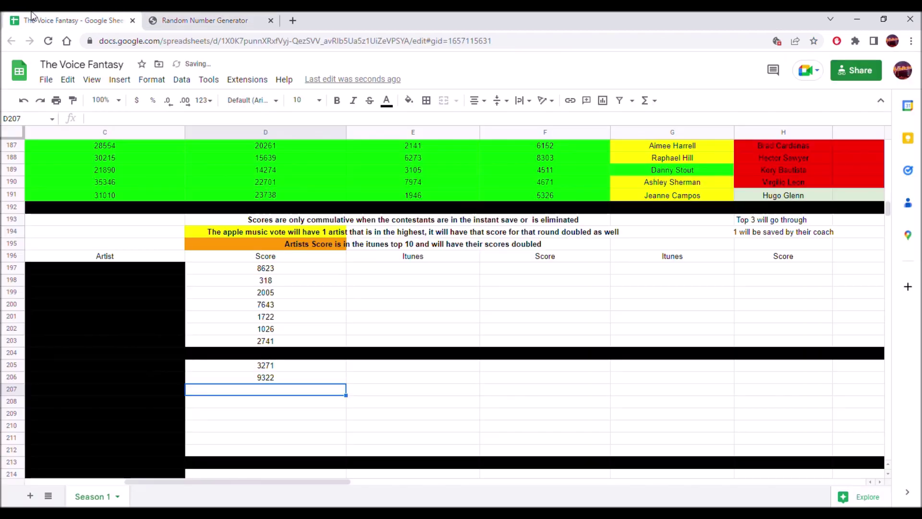
{"action": "right_click", "coordinate": [227, 393]}
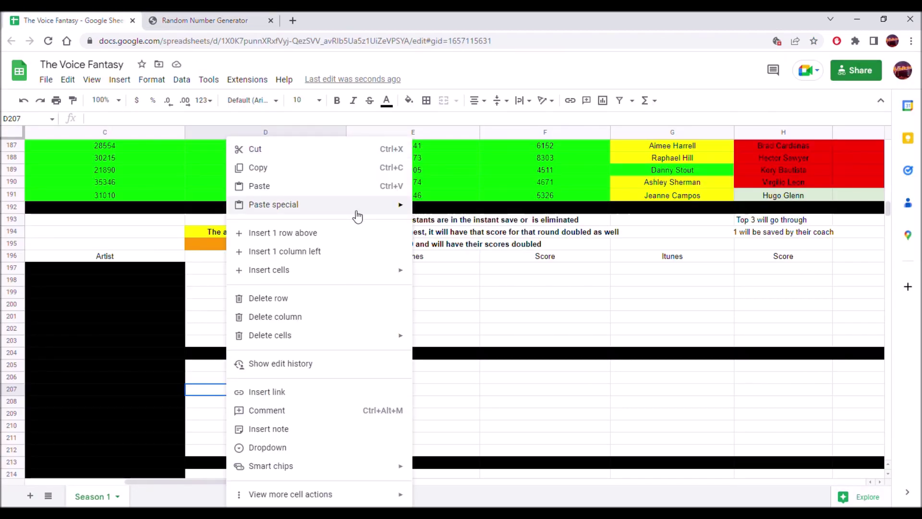
{"action": "mouse_move", "coordinate": [354, 206]}
{"action": "left_click", "coordinate": [434, 215]}
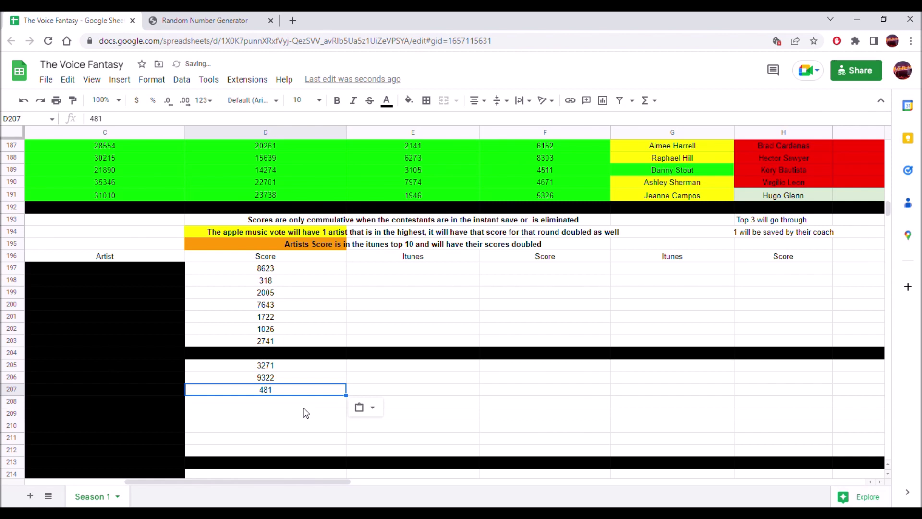
- Generate a new number in the Random Number Generator and paste it as values only into score cell D208 of the sheet
{"action": "left_click", "coordinate": [202, 20]}
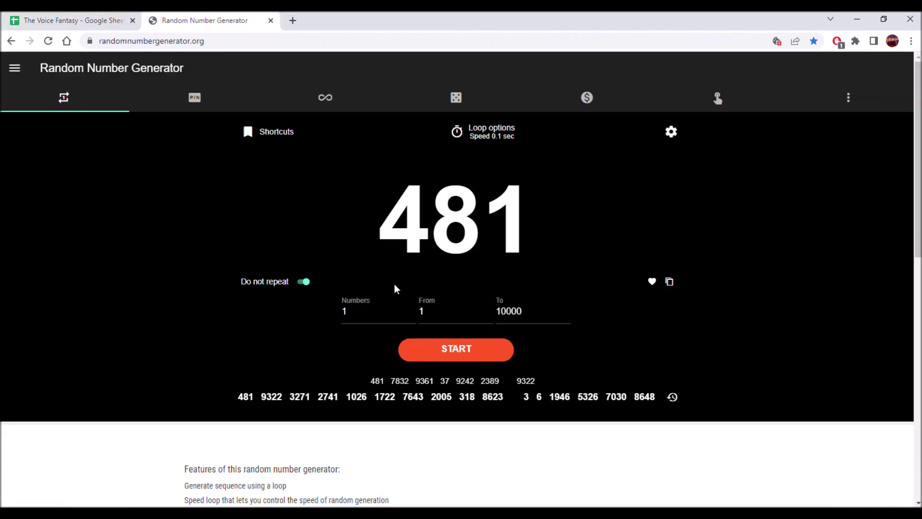
{"action": "left_click", "coordinate": [459, 358]}
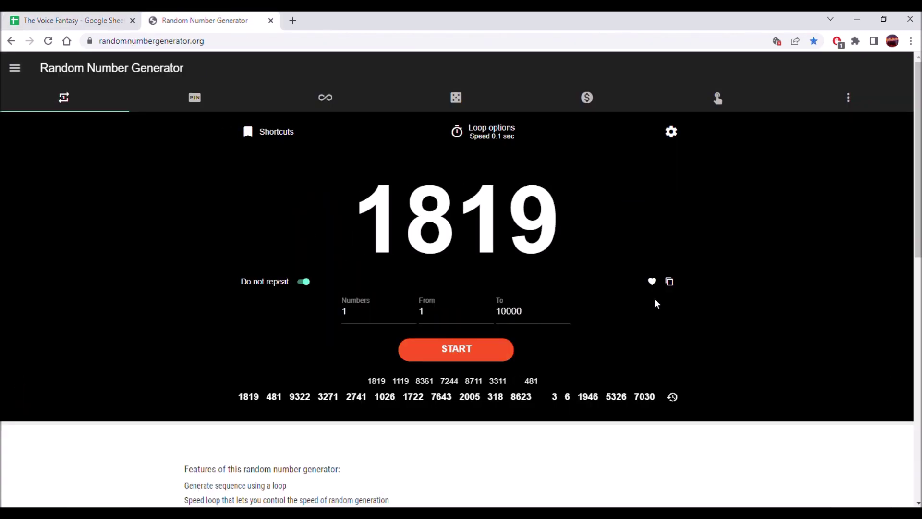
{"action": "left_click", "coordinate": [669, 282]}
{"action": "left_click", "coordinate": [72, 21]}
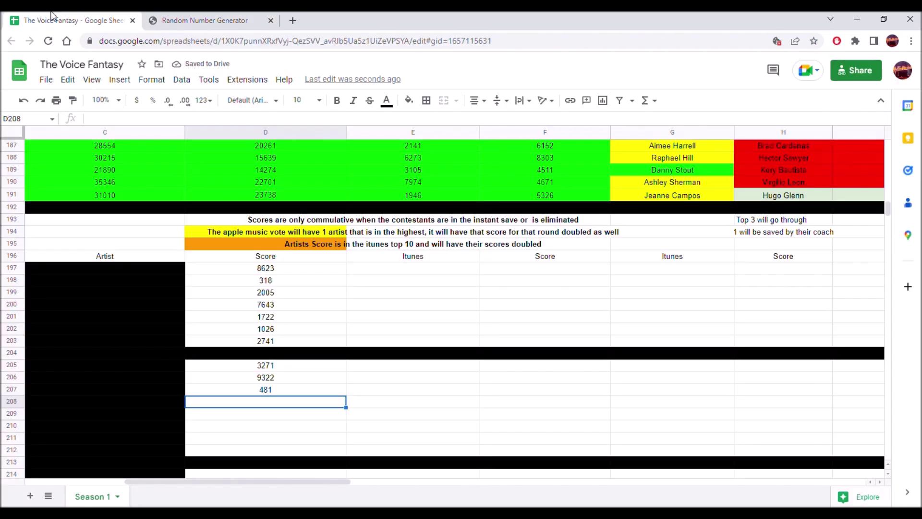
{"action": "right_click", "coordinate": [283, 409]}
{"action": "mouse_move", "coordinate": [431, 216]}
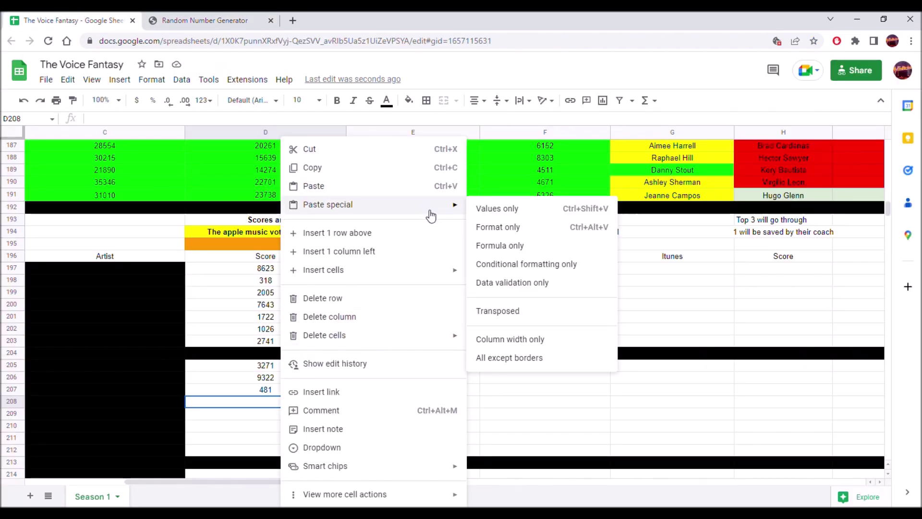
{"action": "left_click", "coordinate": [486, 209]}
- Generate a new number in the Random Number Generator and paste it as values only into score cell D209 of the sheet
{"action": "left_click", "coordinate": [284, 417]}
{"action": "left_click", "coordinate": [212, 20]}
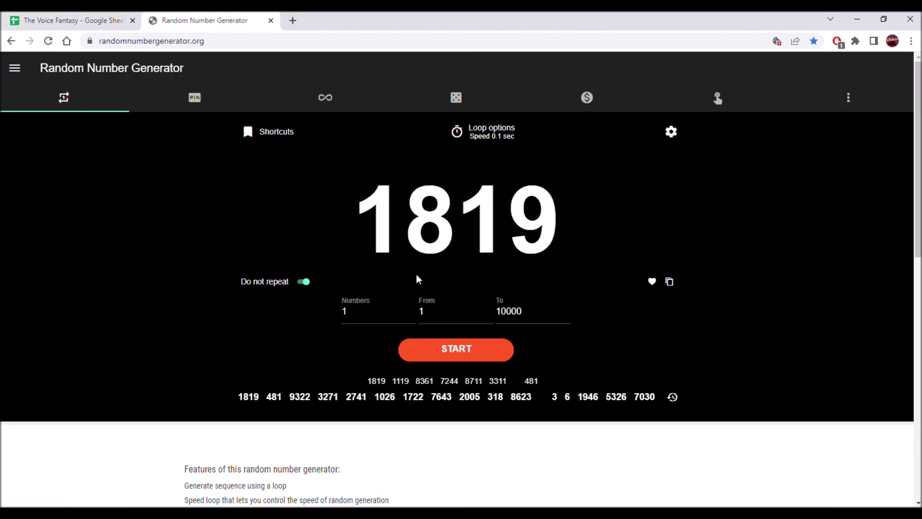
{"action": "left_click", "coordinate": [480, 352]}
{"action": "left_click", "coordinate": [477, 353]}
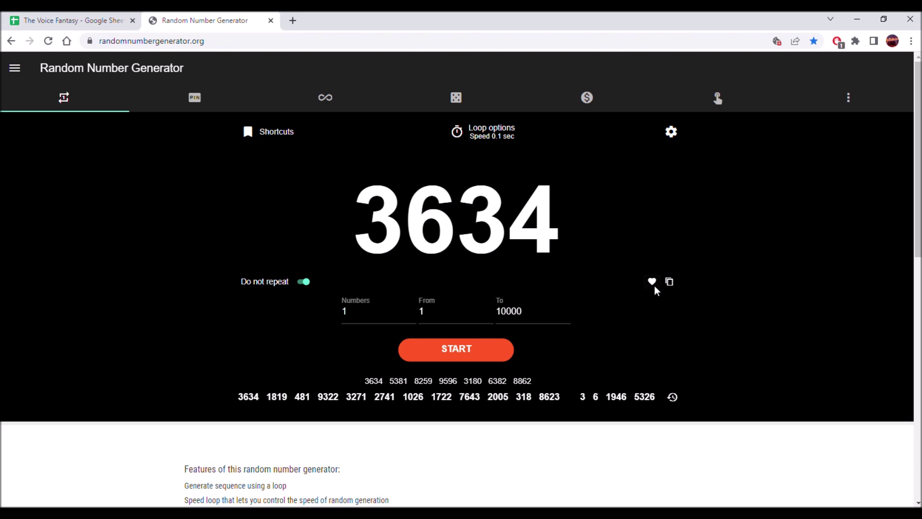
{"action": "left_click", "coordinate": [670, 282]}
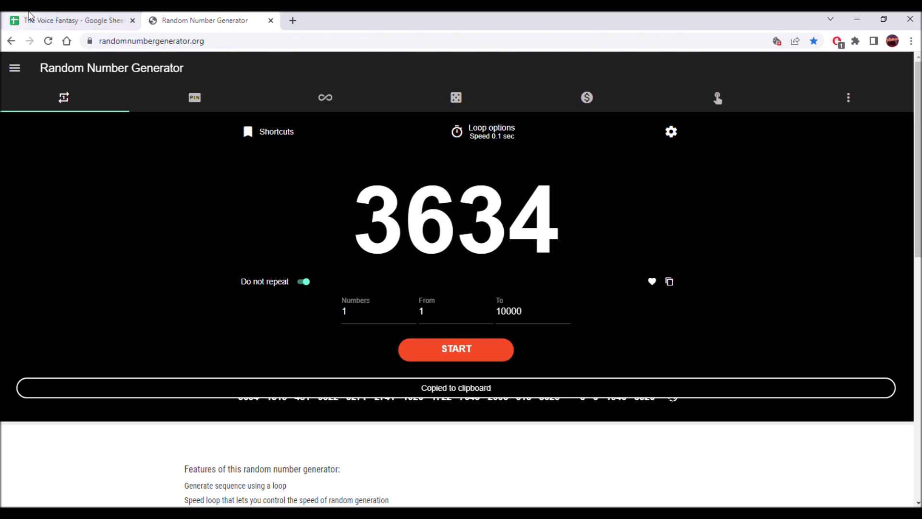
{"action": "left_click", "coordinate": [29, 15]}
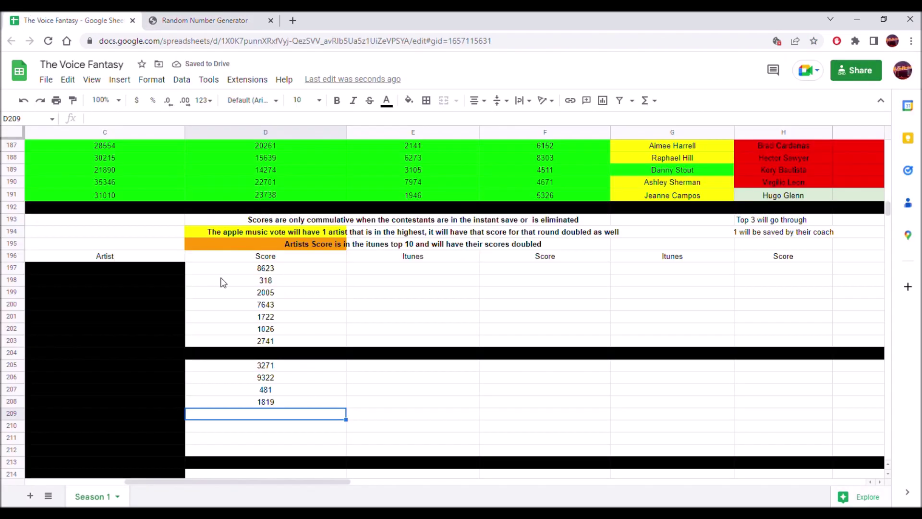
{"action": "right_click", "coordinate": [235, 415]}
{"action": "mouse_move", "coordinate": [370, 205]}
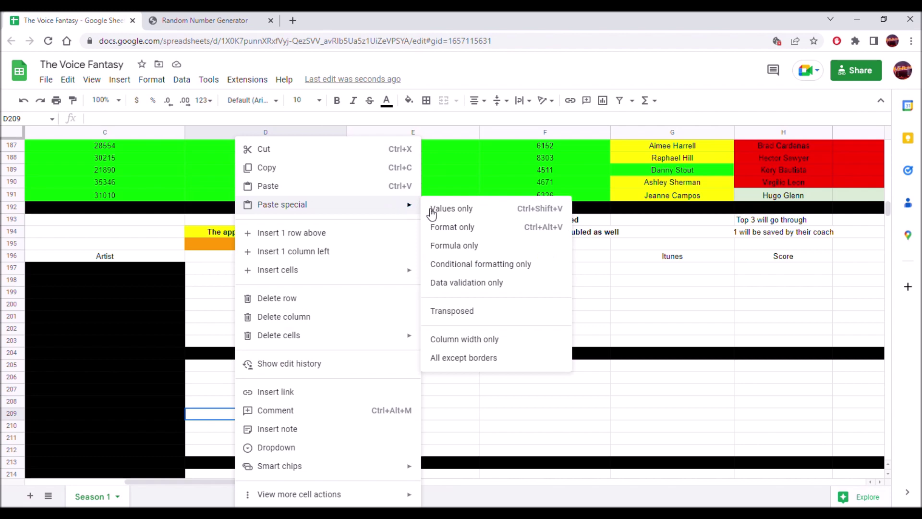
{"action": "left_click", "coordinate": [460, 214]}
- Generate a new number in the Random Number Generator and paste it as values only into score cell D210 of the sheet
{"action": "scroll", "coordinate": [355, 279], "scroll_direction": "down", "scroll_amount": 5}
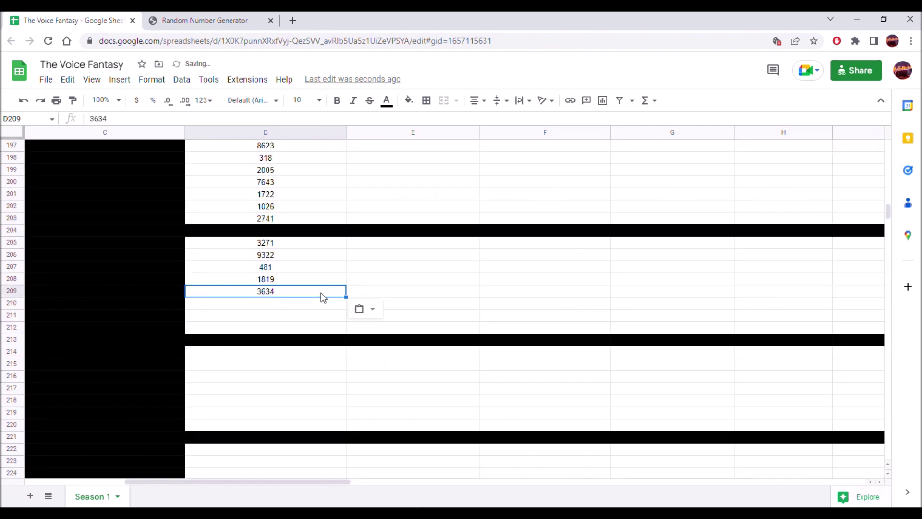
{"action": "left_click", "coordinate": [247, 304]}
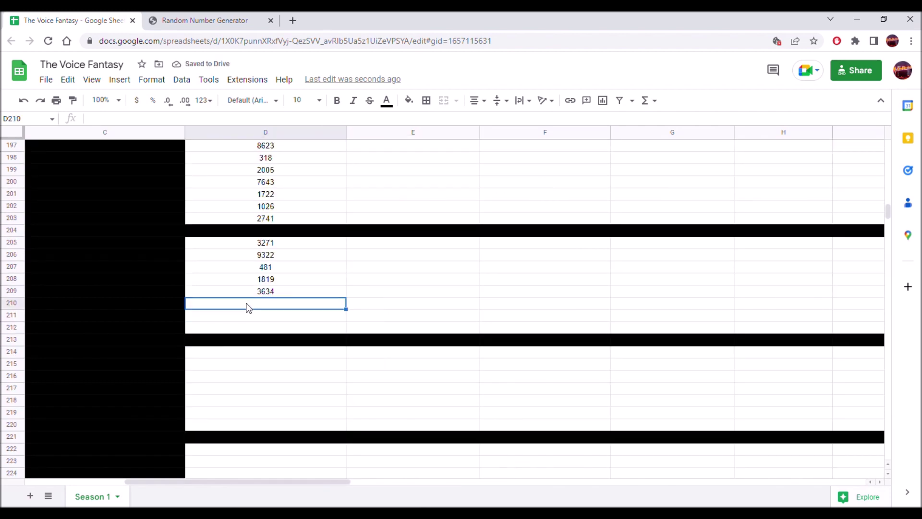
{"action": "left_click", "coordinate": [189, 15]}
{"action": "left_click", "coordinate": [474, 353]}
{"action": "left_click", "coordinate": [465, 350]}
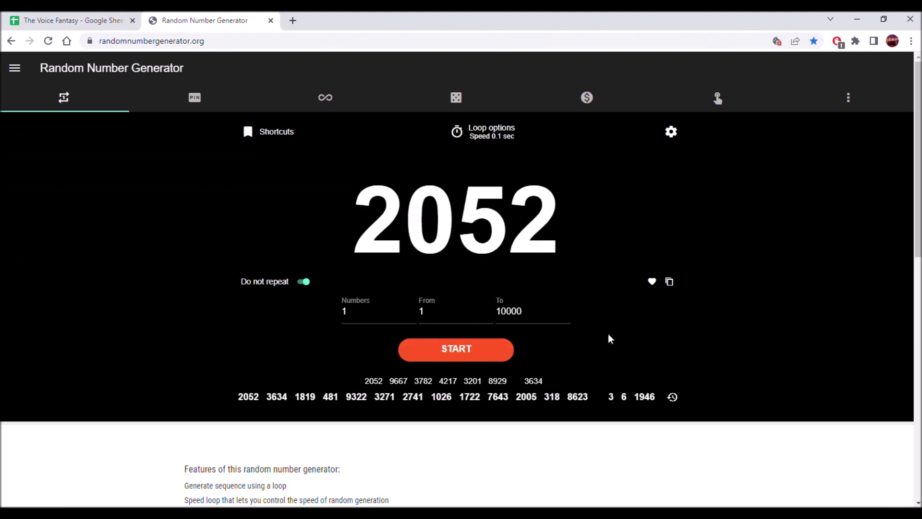
{"action": "left_click", "coordinate": [670, 283]}
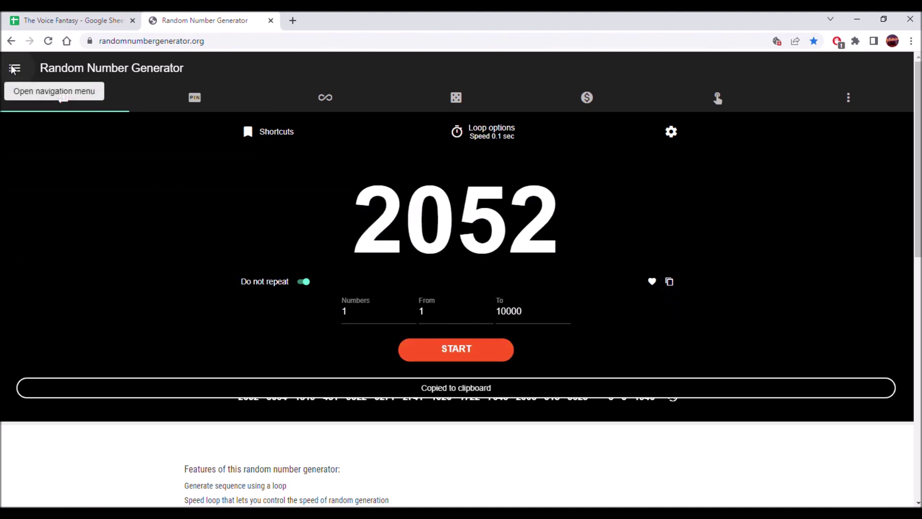
{"action": "left_click", "coordinate": [64, 16]}
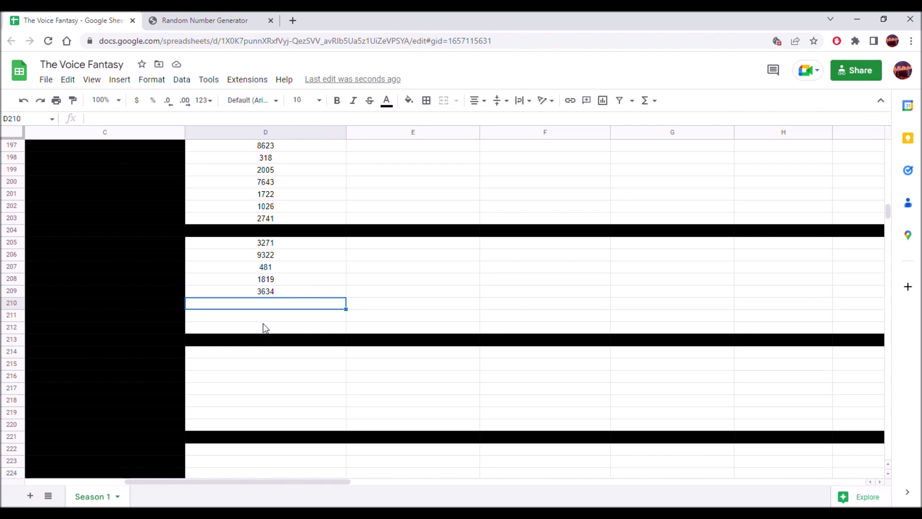
{"action": "right_click", "coordinate": [276, 302]}
{"action": "mouse_move", "coordinate": [426, 210]}
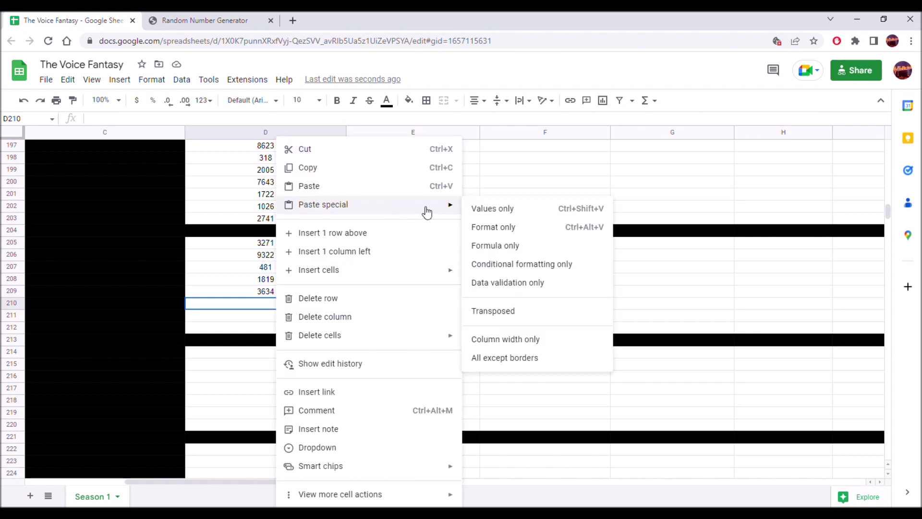
{"action": "left_click", "coordinate": [486, 208]}
- Generate a new number in the Random Number Generator and paste it as values only into score cell D211 of the sheet
{"action": "left_click", "coordinate": [313, 321]}
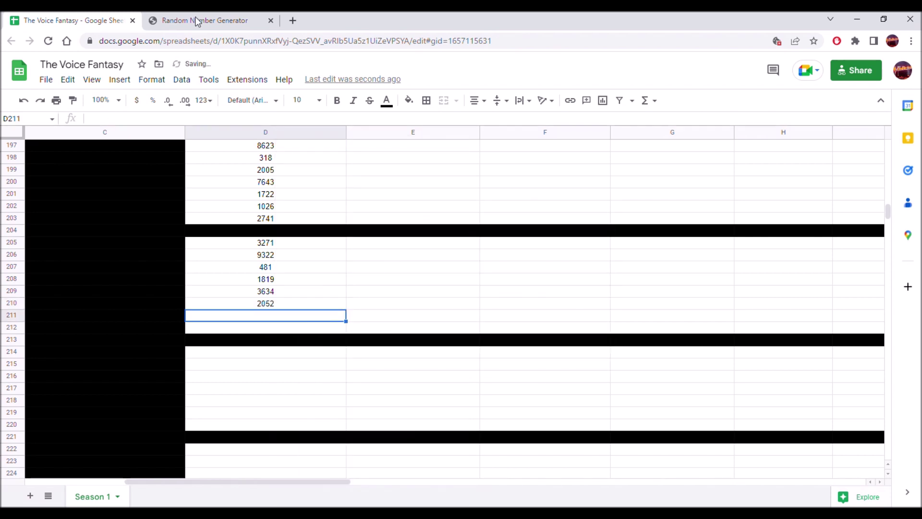
{"action": "left_click", "coordinate": [205, 20]}
{"action": "left_click", "coordinate": [445, 352]}
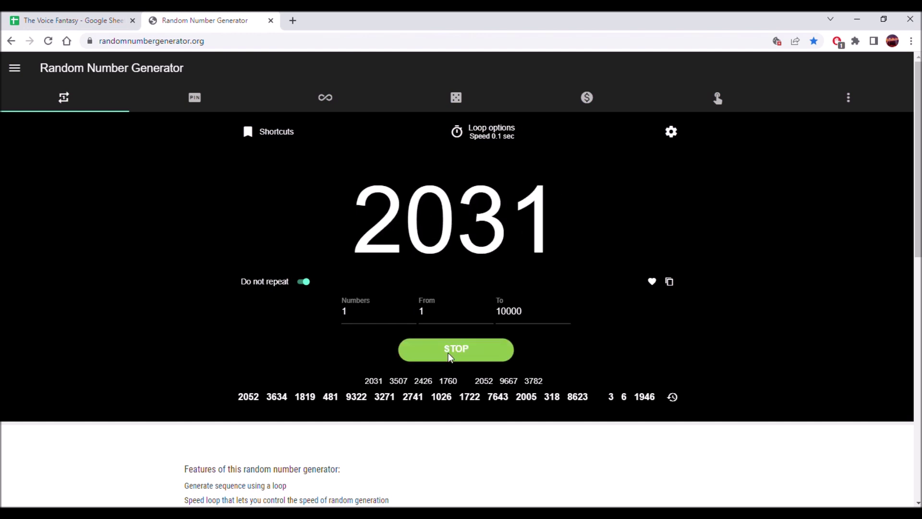
{"action": "left_click", "coordinate": [669, 281]}
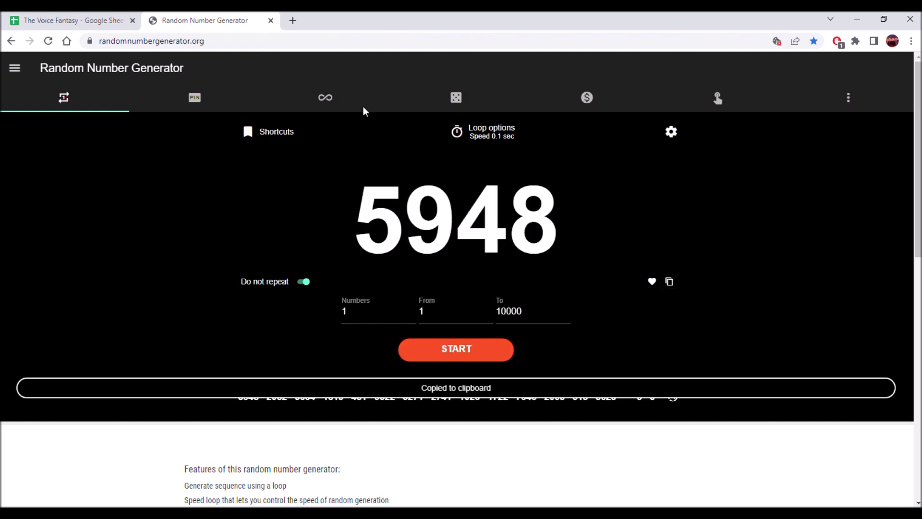
{"action": "left_click", "coordinate": [73, 14]}
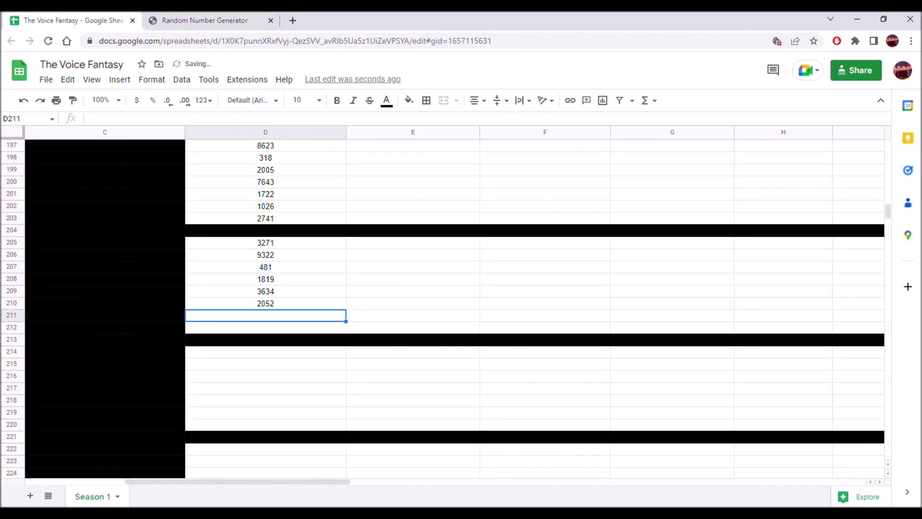
{"action": "right_click", "coordinate": [273, 318]}
{"action": "mouse_move", "coordinate": [422, 206]}
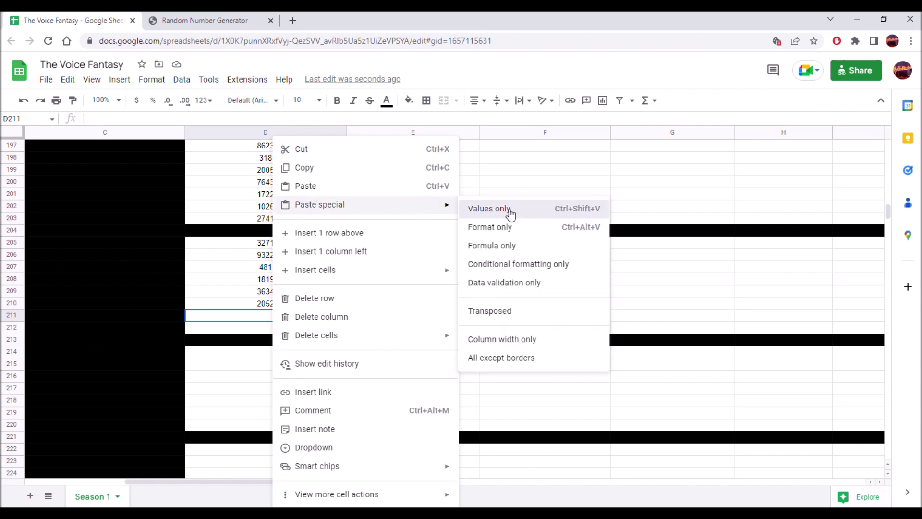
{"action": "left_click", "coordinate": [492, 209]}
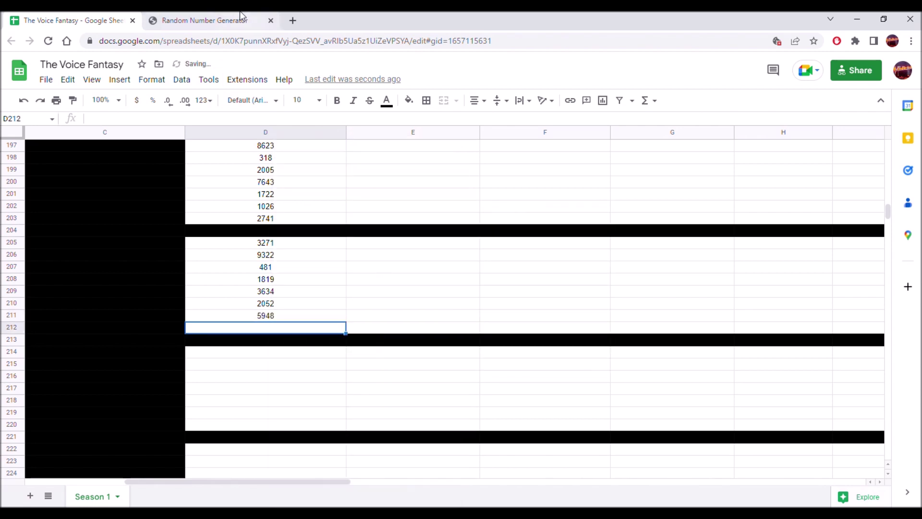
- Generate a new number in the Random Number Generator and paste it as values only into cell D212, just above the black divider row
{"action": "left_click", "coordinate": [240, 14]}
{"action": "left_click", "coordinate": [460, 350]}
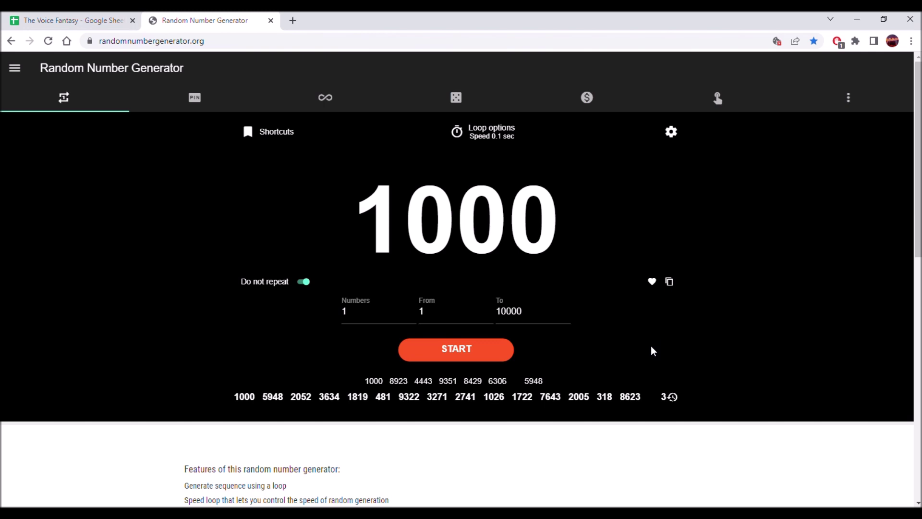
{"action": "left_click", "coordinate": [670, 282]}
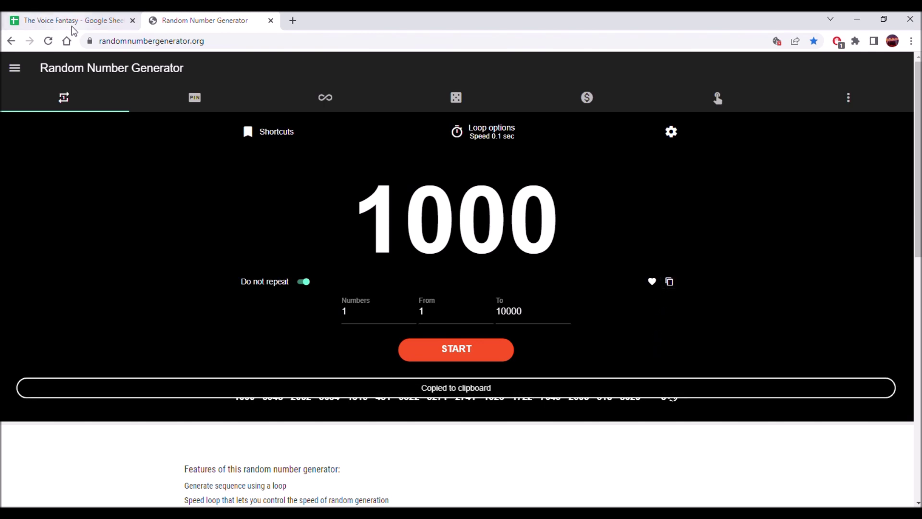
{"action": "left_click", "coordinate": [4, 18]}
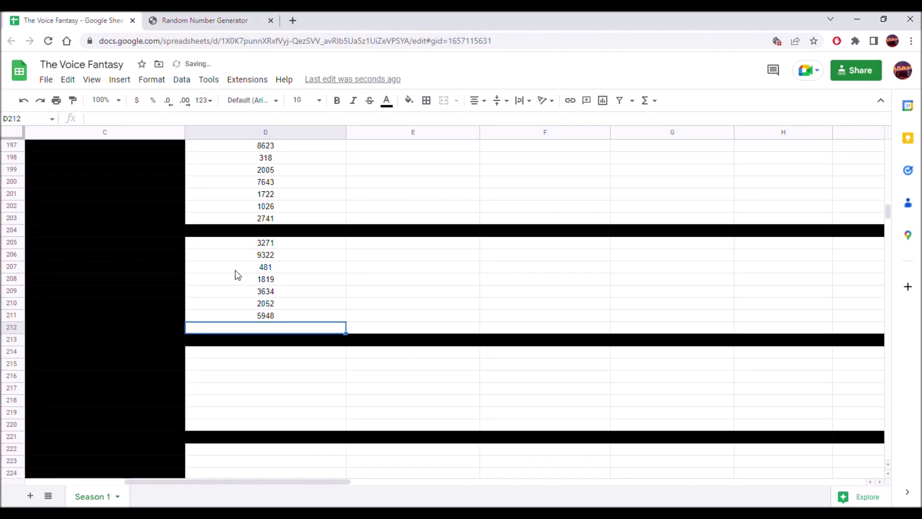
{"action": "right_click", "coordinate": [242, 331]}
{"action": "mouse_move", "coordinate": [399, 205]}
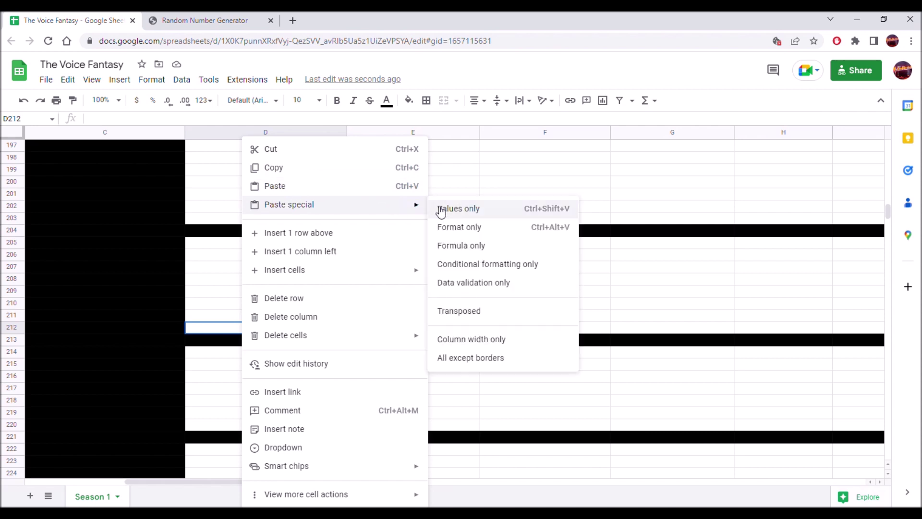
{"action": "key", "text": "ctrl+shift+v"}
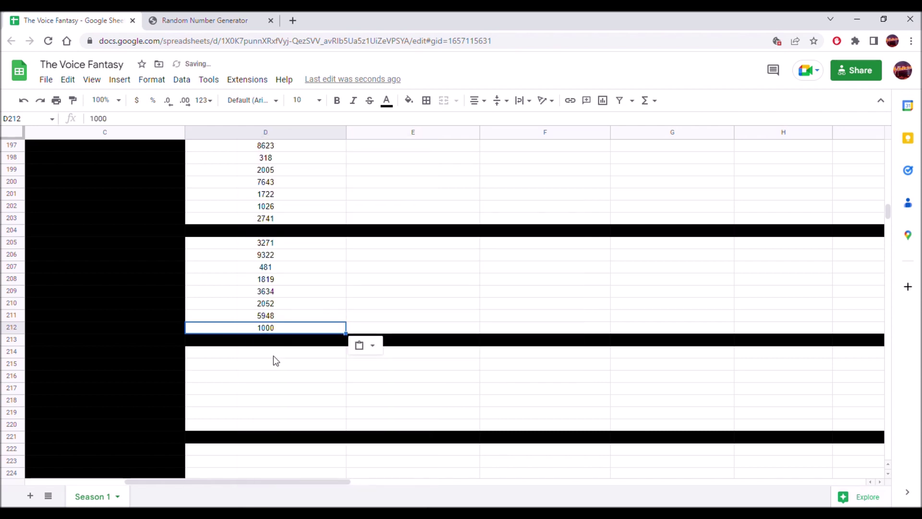
- Generate a new number in the Random Number Generator and paste it as values only into cell D214, below the black divider row
{"action": "left_click", "coordinate": [172, 18]}
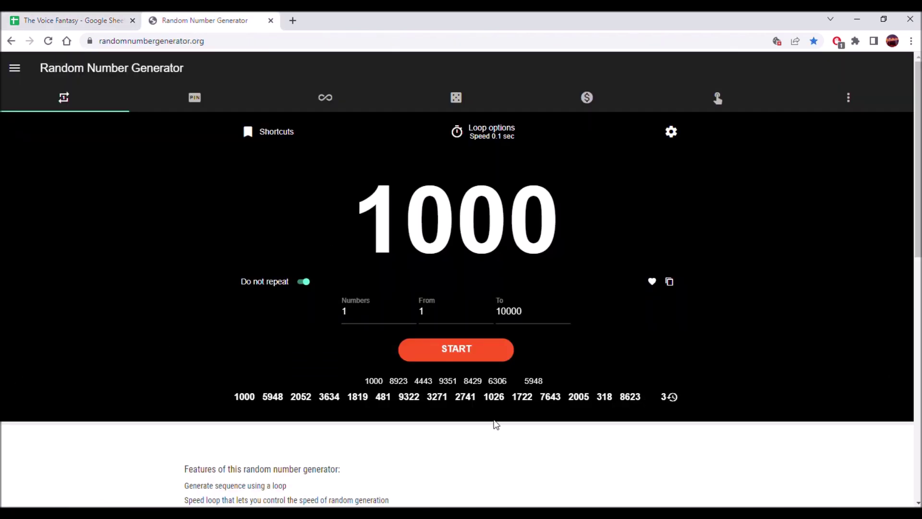
{"action": "left_click", "coordinate": [433, 343]}
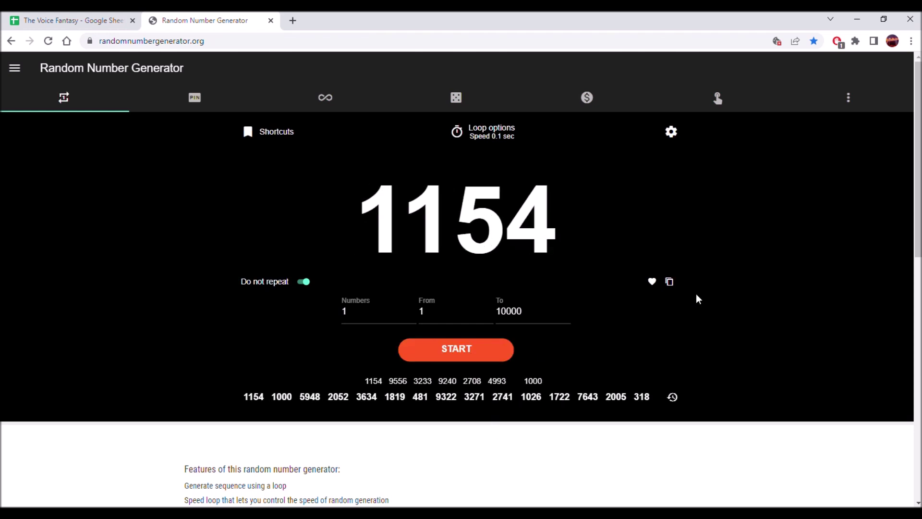
{"action": "left_click", "coordinate": [668, 284]}
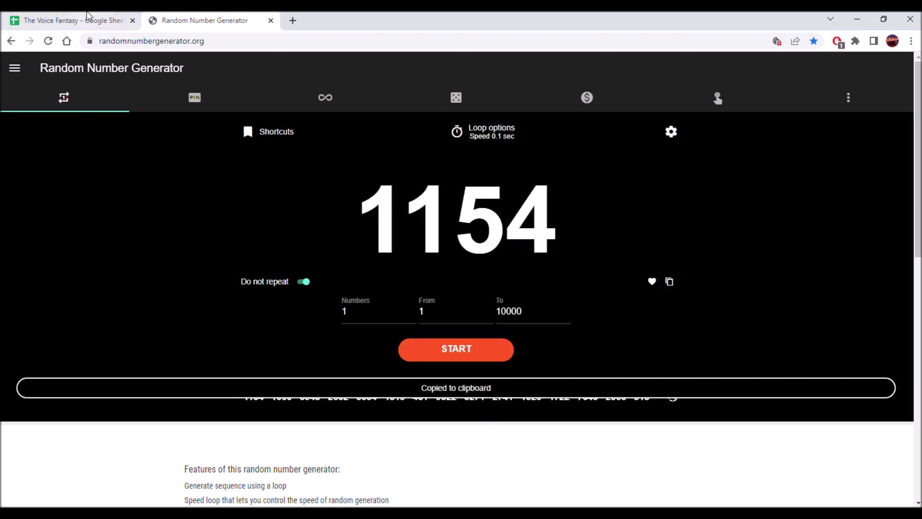
{"action": "left_click", "coordinate": [43, 16]}
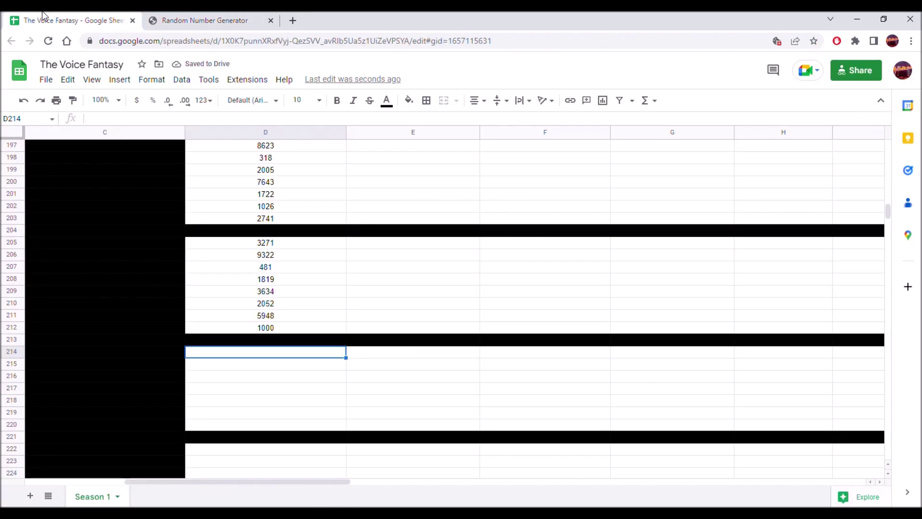
{"action": "right_click", "coordinate": [243, 353]}
{"action": "mouse_move", "coordinate": [417, 204]}
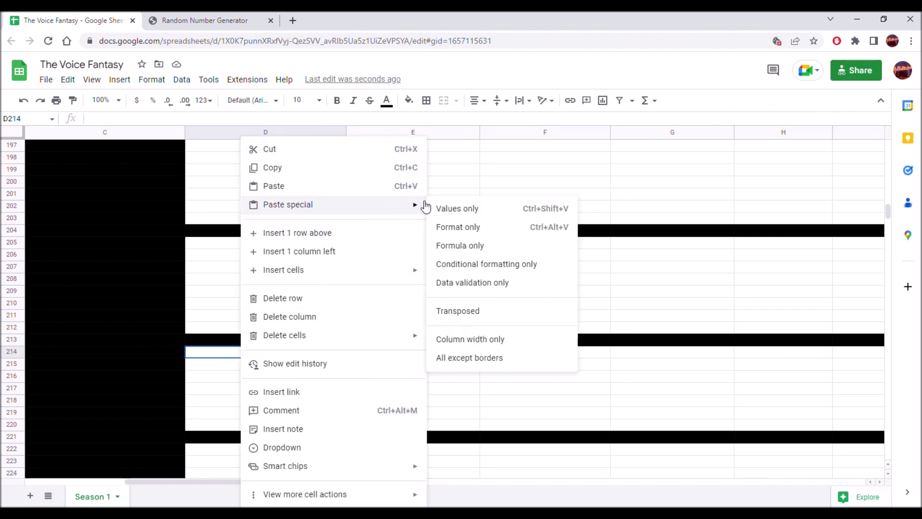
{"action": "left_click", "coordinate": [454, 211]}
- Generate a new number in the Random Number Generator and paste it as values only into score cell D215 of the sheet
{"action": "left_click", "coordinate": [263, 364]}
{"action": "left_click", "coordinate": [240, 21]}
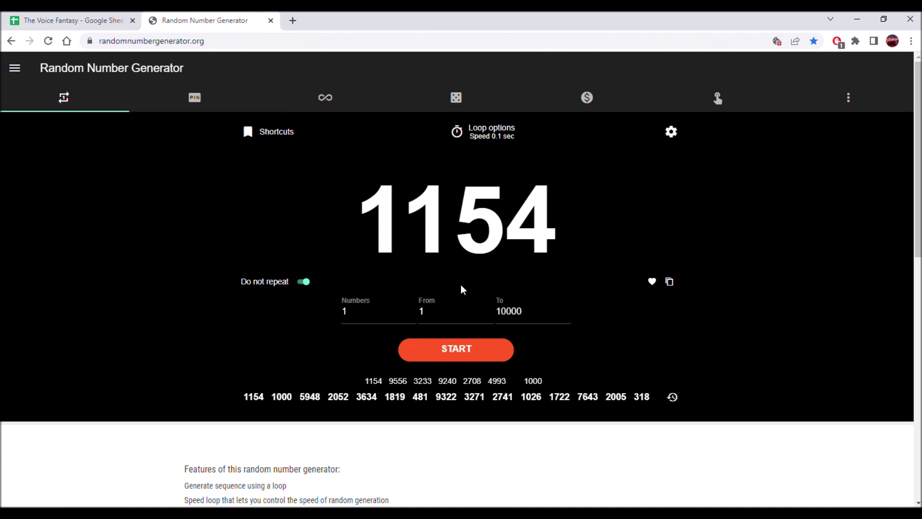
{"action": "left_click", "coordinate": [468, 356]}
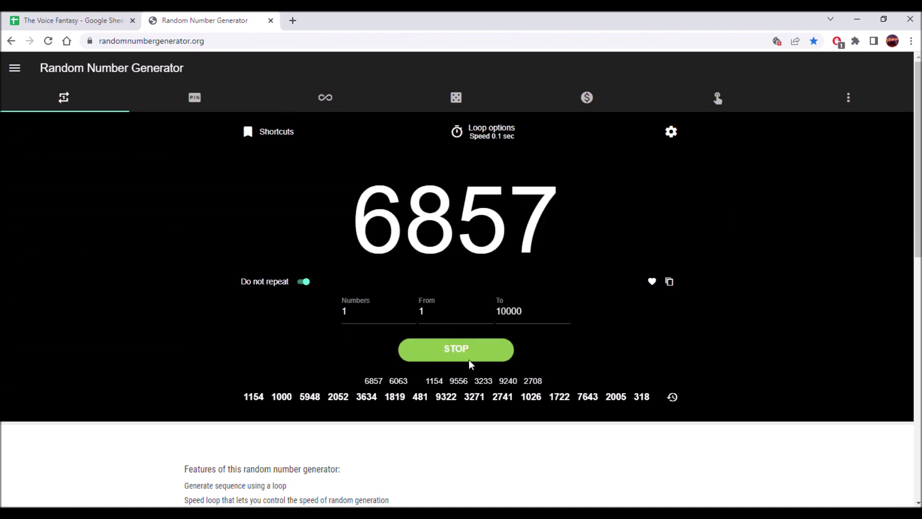
{"action": "left_click", "coordinate": [669, 282]}
{"action": "left_click", "coordinate": [39, 20]}
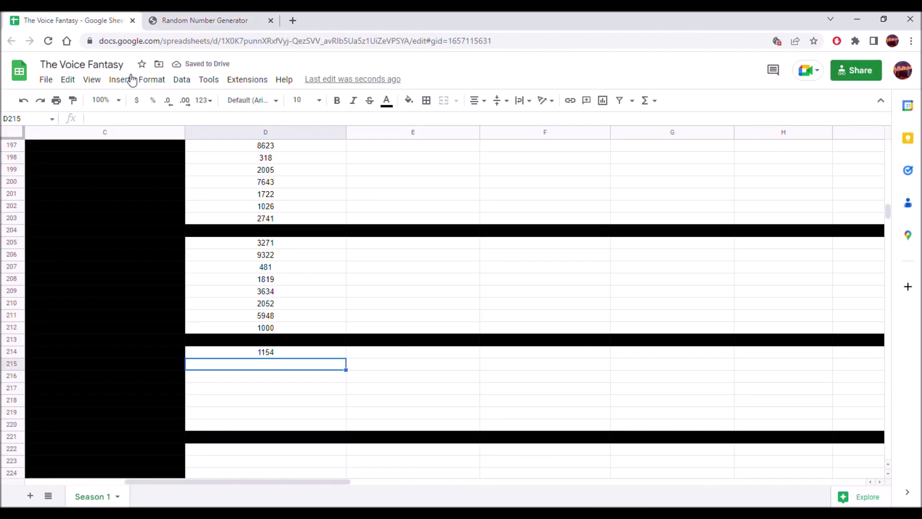
{"action": "right_click", "coordinate": [287, 360]}
{"action": "mouse_move", "coordinate": [414, 212]}
{"action": "left_click", "coordinate": [465, 209]}
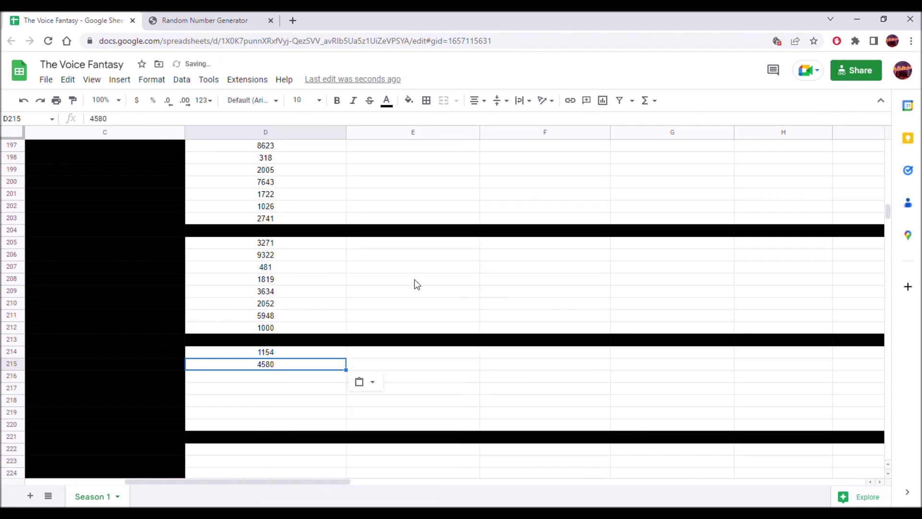
- Generate a new number in the Random Number Generator and paste it as values only into score cell D216 of the sheet
{"action": "scroll", "coordinate": [416, 285], "scroll_direction": "down", "scroll_amount": 2}
{"action": "left_click", "coordinate": [304, 293]}
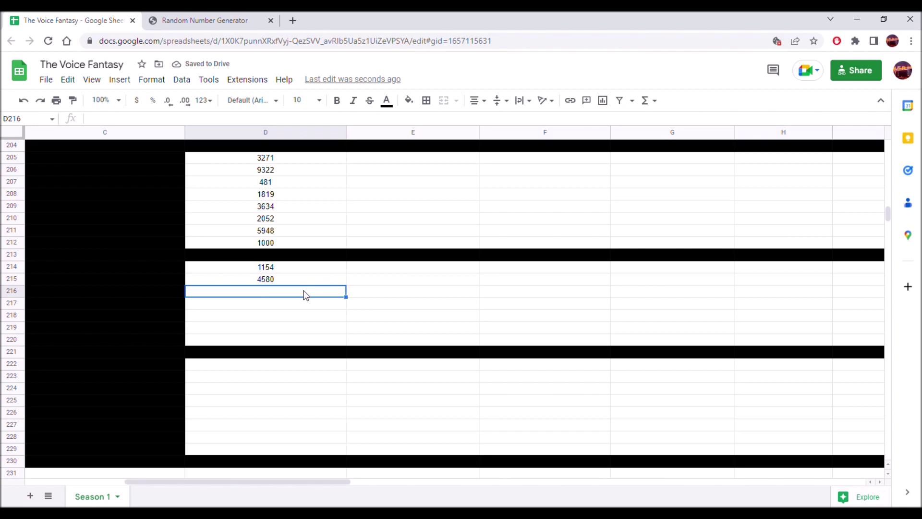
{"action": "left_click", "coordinate": [204, 20]}
{"action": "left_click", "coordinate": [460, 349]}
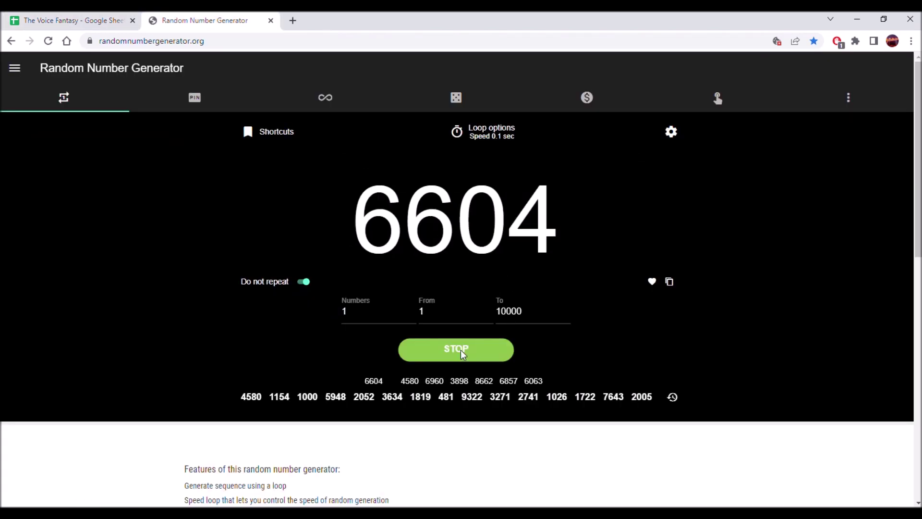
{"action": "left_click", "coordinate": [670, 282]}
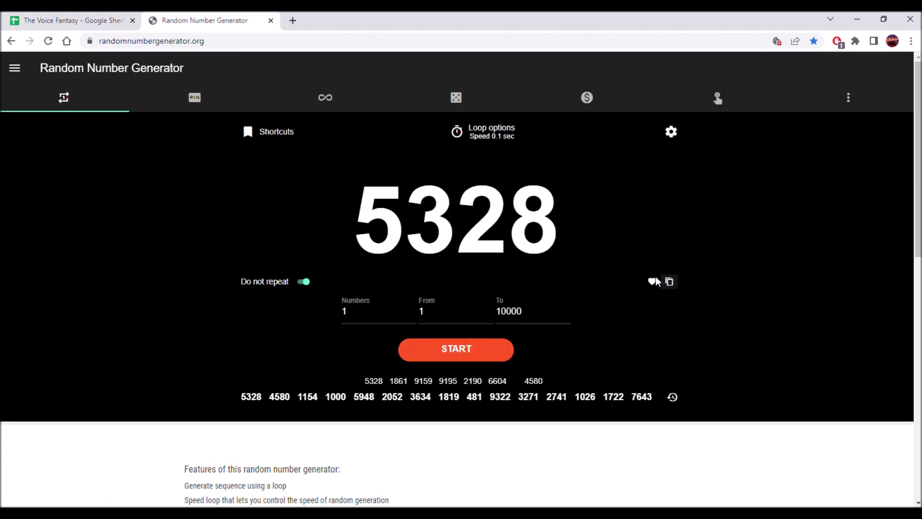
{"action": "left_click", "coordinate": [10, 14]}
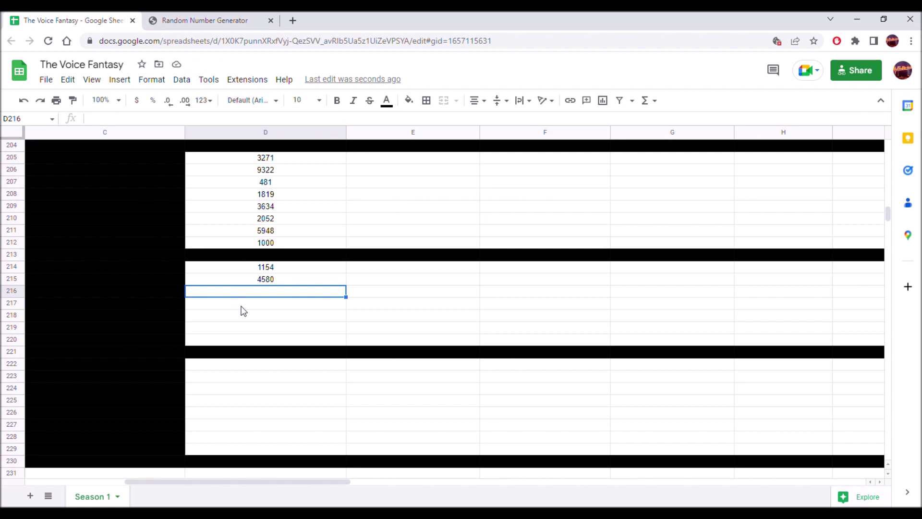
{"action": "right_click", "coordinate": [259, 295]}
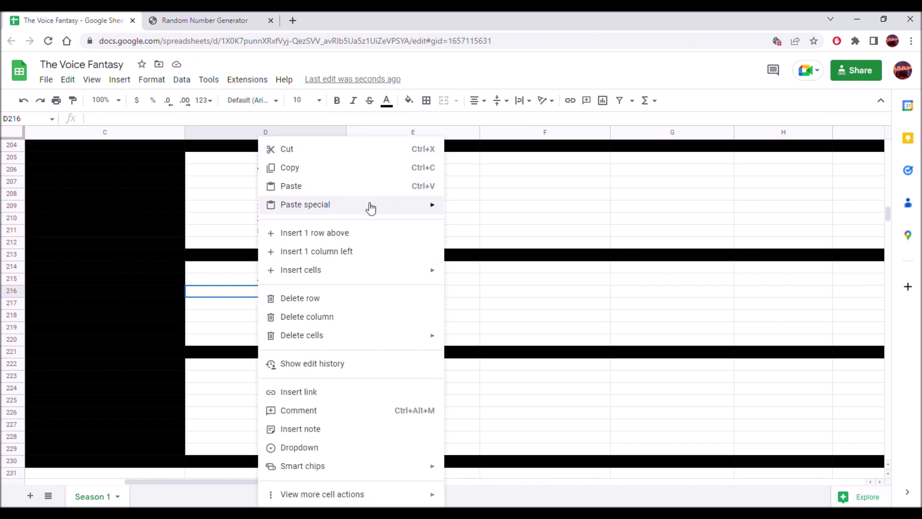
{"action": "mouse_move", "coordinate": [370, 205]}
{"action": "left_click", "coordinate": [466, 209]}
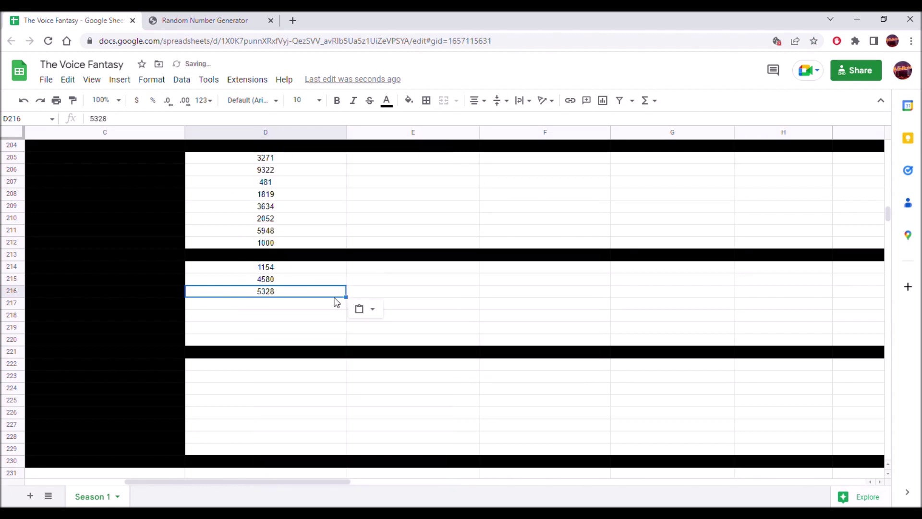
- Select score cell D217 and generate a new number from 1 to 10000 for it in the Random Number Generator
{"action": "left_click", "coordinate": [270, 302]}
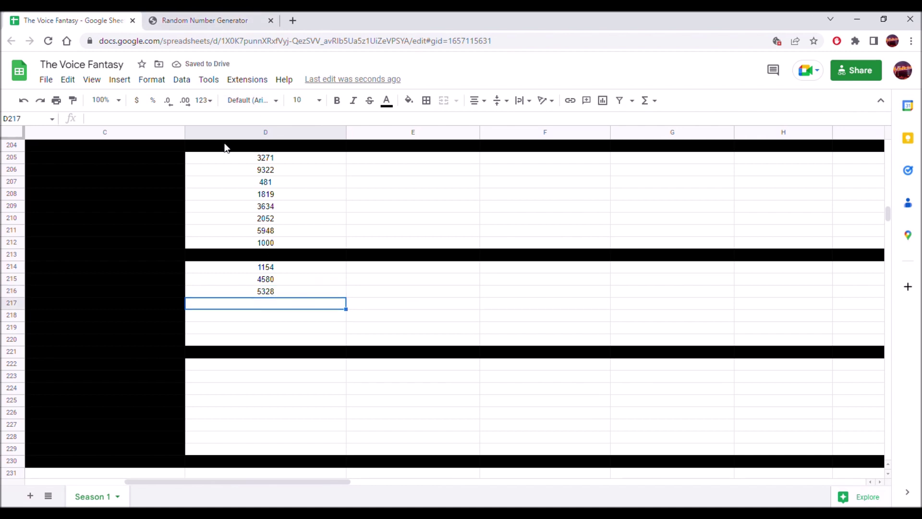
{"action": "left_click", "coordinate": [202, 20]}
{"action": "left_click", "coordinate": [437, 352]}
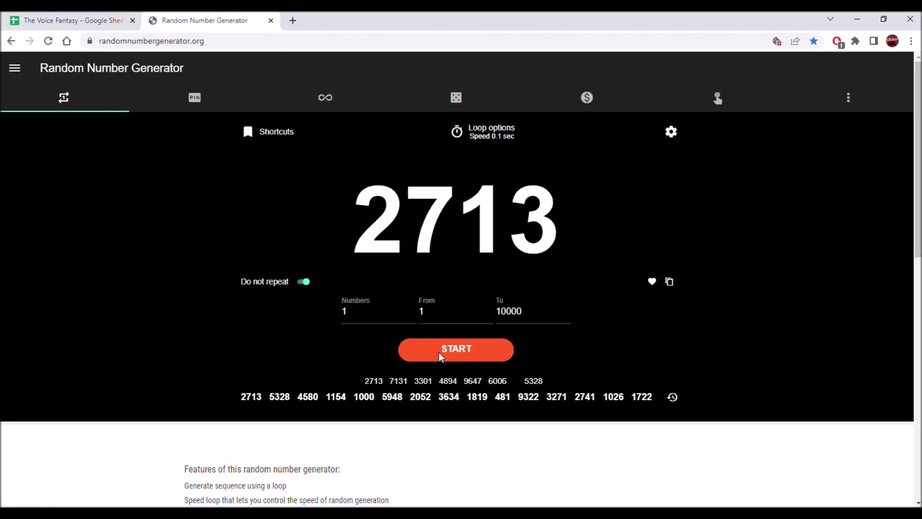
- Copy the generated number 2713 and paste it as values only into cell D217 of The Voice Fantasy spreadsheet
{"action": "left_click", "coordinate": [668, 282]}
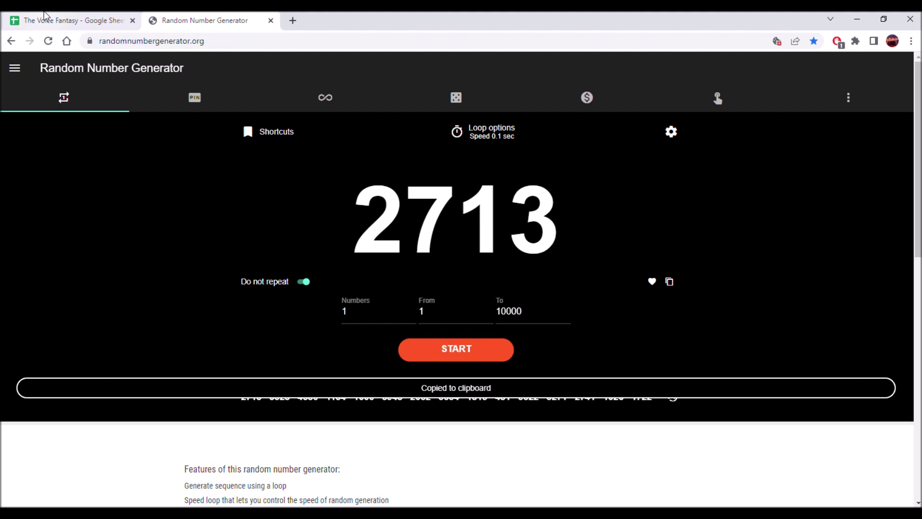
{"action": "left_click", "coordinate": [48, 19]}
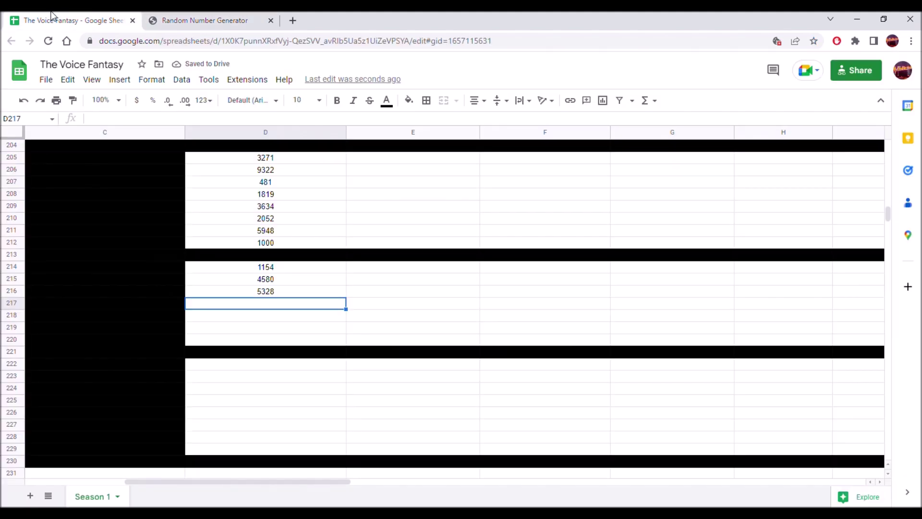
{"action": "right_click", "coordinate": [264, 305]}
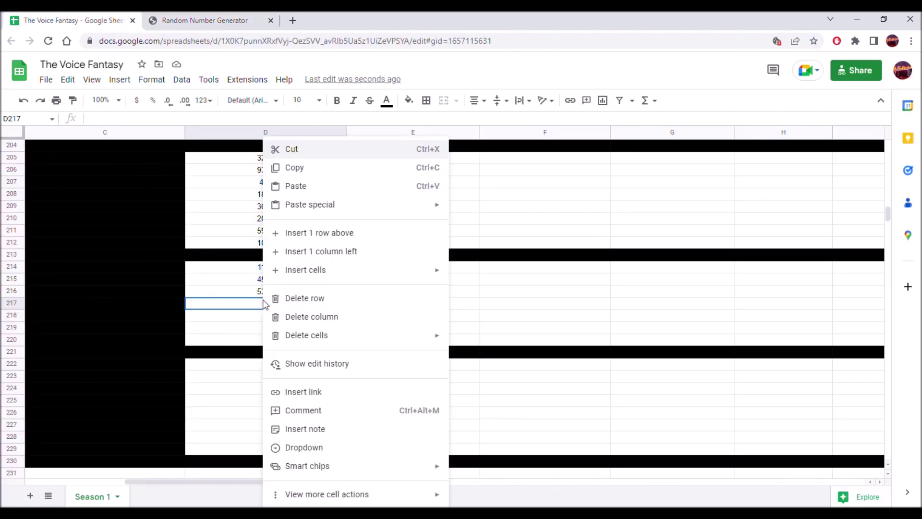
{"action": "mouse_move", "coordinate": [430, 206]}
{"action": "left_click", "coordinate": [471, 211]}
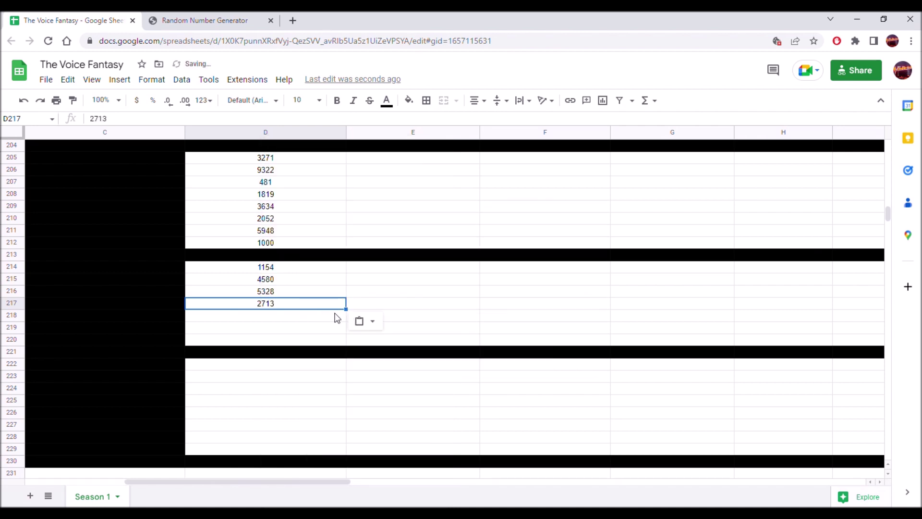
- Generate a new number in the random number generator, copy it and paste it into cell D218 of the spreadsheet
{"action": "left_click", "coordinate": [320, 314]}
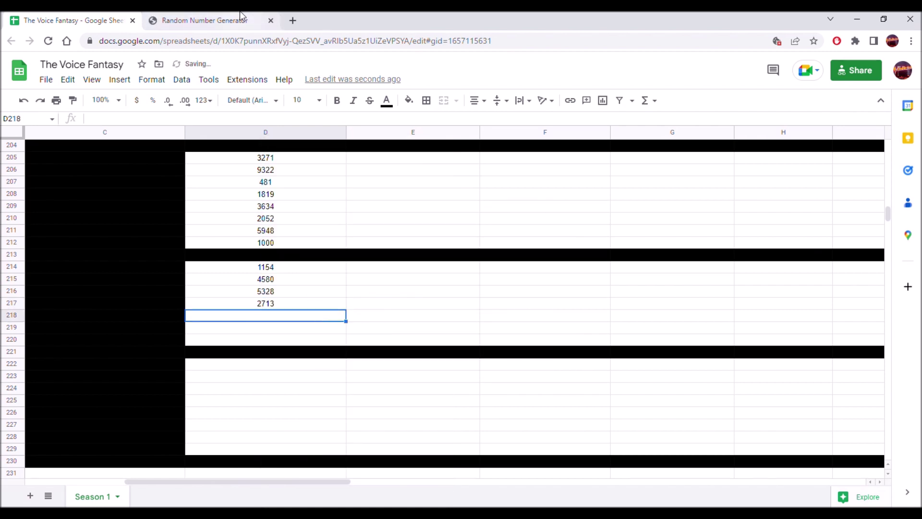
{"action": "left_click", "coordinate": [226, 20]}
{"action": "left_click", "coordinate": [479, 350]}
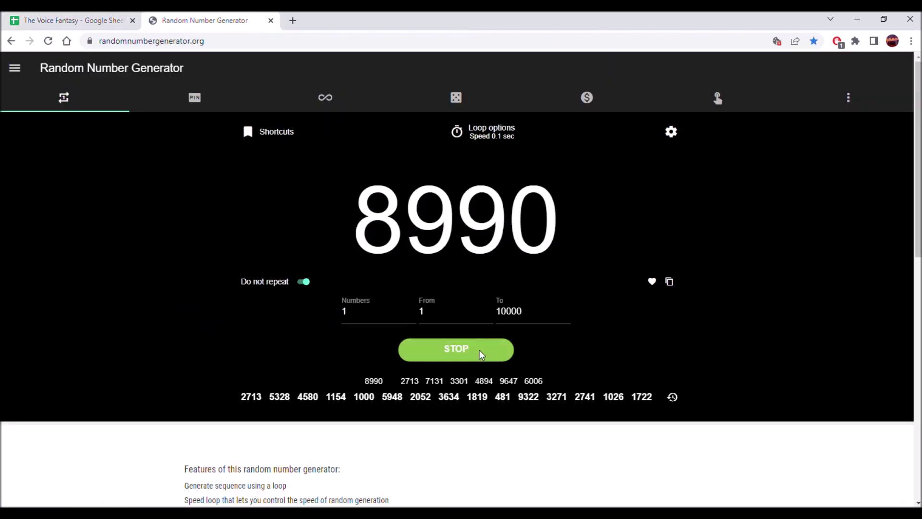
{"action": "left_click", "coordinate": [670, 282]}
{"action": "left_click", "coordinate": [138, 14]}
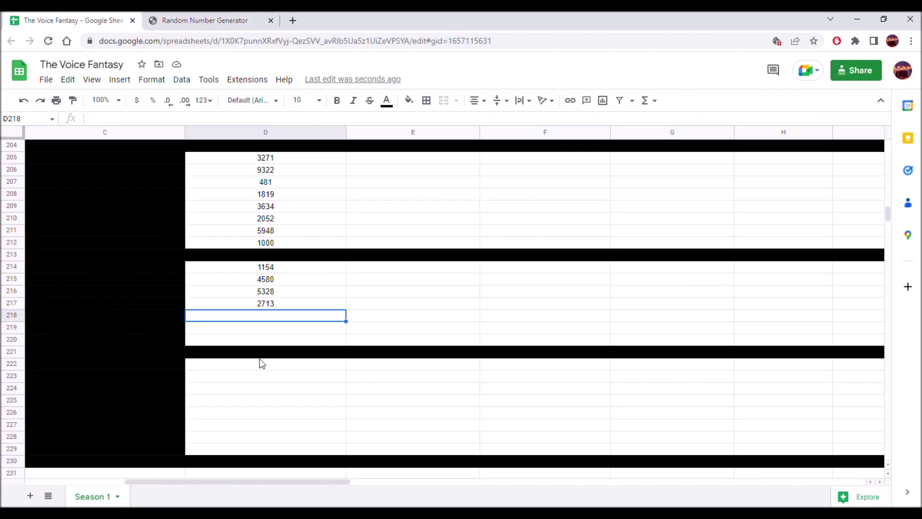
{"action": "right_click", "coordinate": [275, 312]}
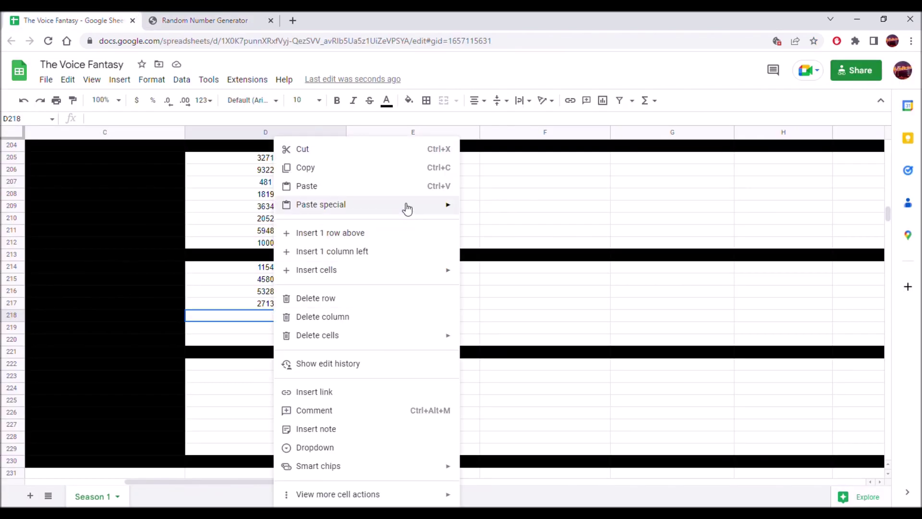
{"action": "key", "text": "ctrl+v"}
- Generate another number in the random number generator and paste it as values only into cell D219 of the spreadsheet
{"action": "left_click", "coordinate": [304, 327]}
{"action": "scroll", "coordinate": [304, 331], "scroll_direction": "down", "scroll_amount": 2}
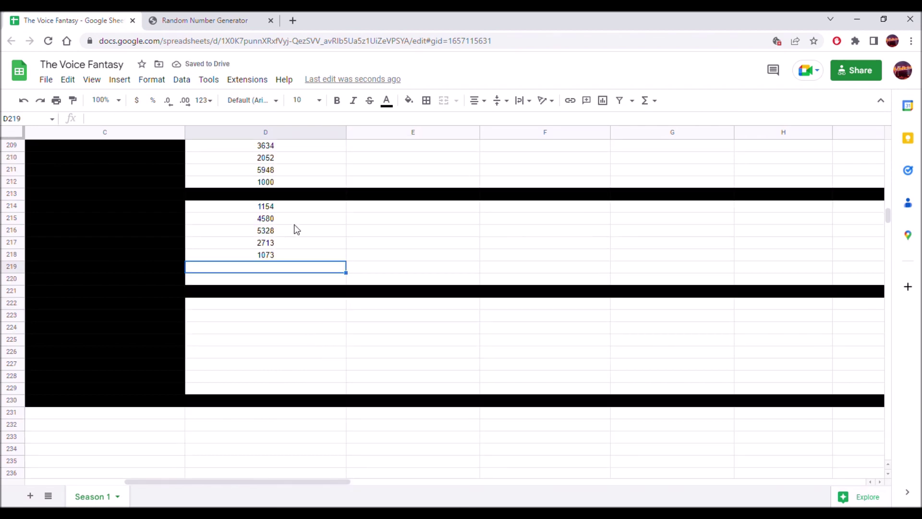
{"action": "scroll", "coordinate": [296, 313], "scroll_direction": "up", "scroll_amount": 3}
{"action": "left_click", "coordinate": [205, 20]}
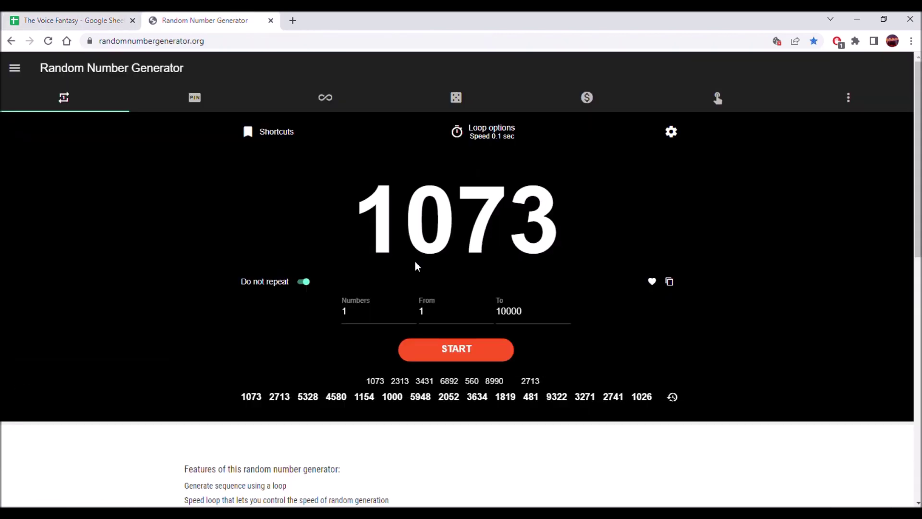
{"action": "left_click", "coordinate": [481, 358]}
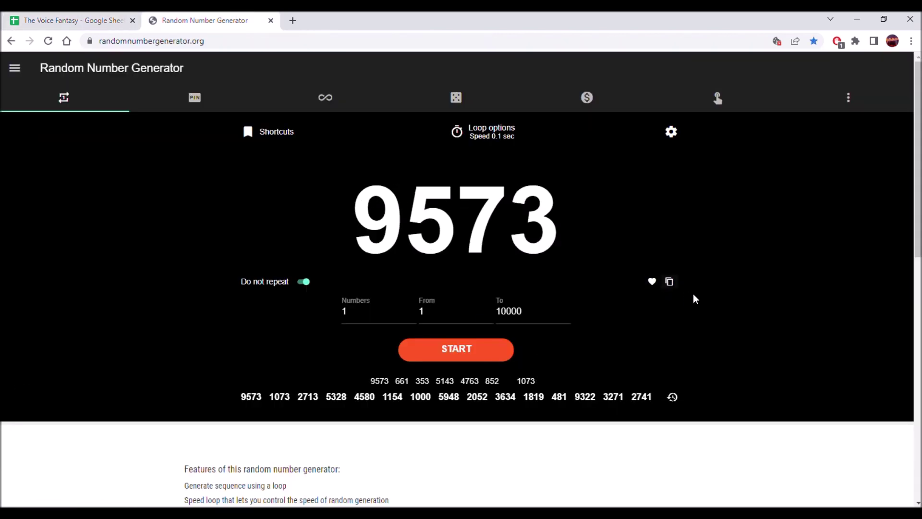
{"action": "left_click", "coordinate": [669, 282]}
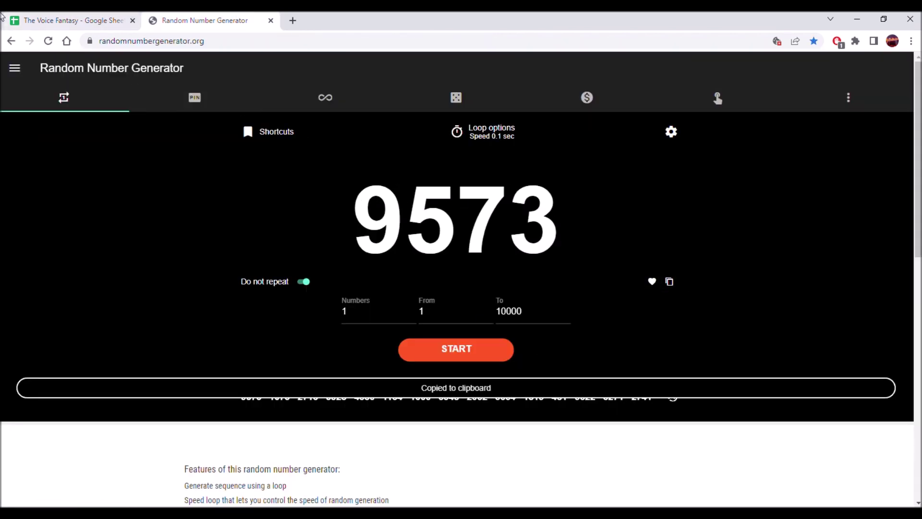
{"action": "left_click", "coordinate": [37, 15]}
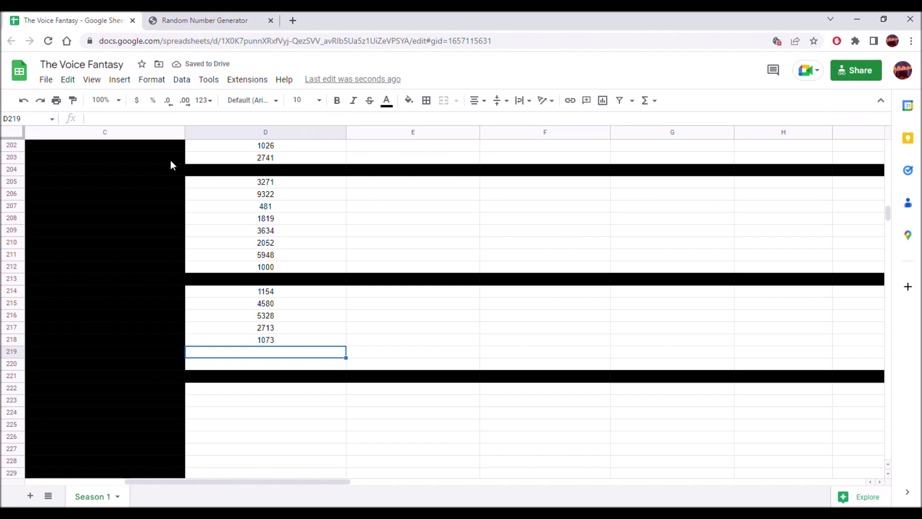
{"action": "right_click", "coordinate": [297, 355]}
{"action": "mouse_move", "coordinate": [469, 206]}
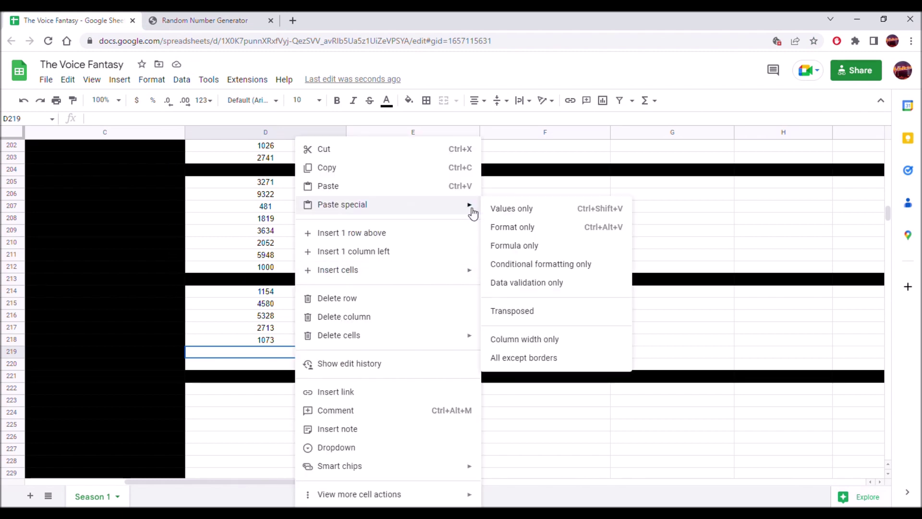
{"action": "left_click", "coordinate": [499, 209]}
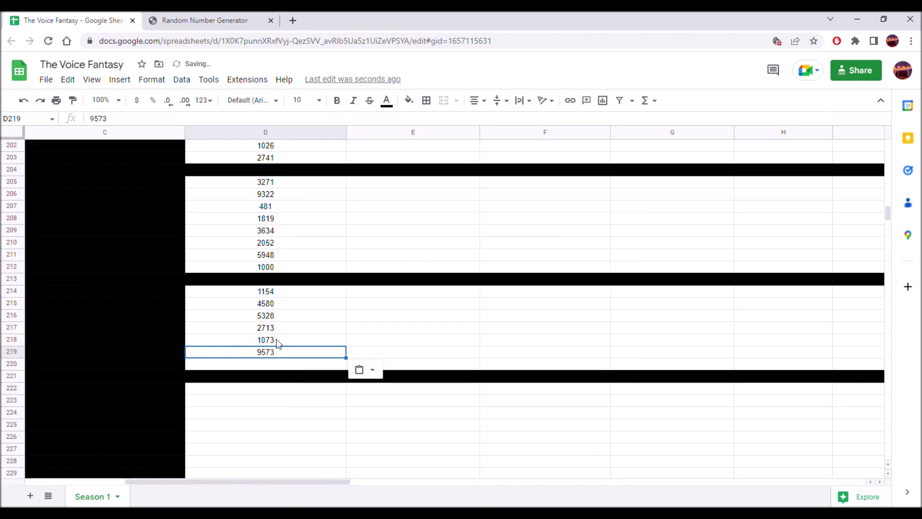
- Generate another number in the random number generator and paste it as values only into cell D220 of the spreadsheet
{"action": "left_click", "coordinate": [271, 364]}
{"action": "left_click", "coordinate": [254, 21]}
{"action": "left_click", "coordinate": [480, 353]}
{"action": "left_click", "coordinate": [480, 352]}
{"action": "left_click", "coordinate": [669, 283]}
{"action": "left_click", "coordinate": [77, 21]}
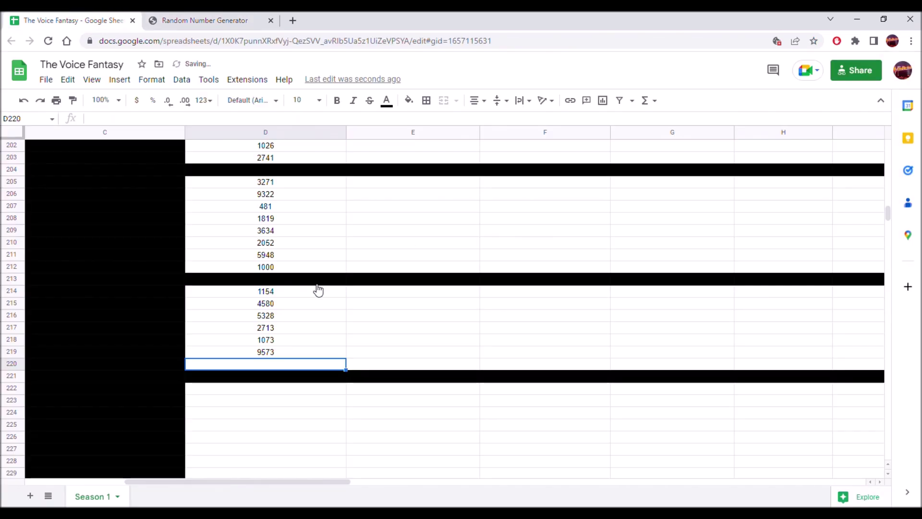
{"action": "right_click", "coordinate": [267, 362]}
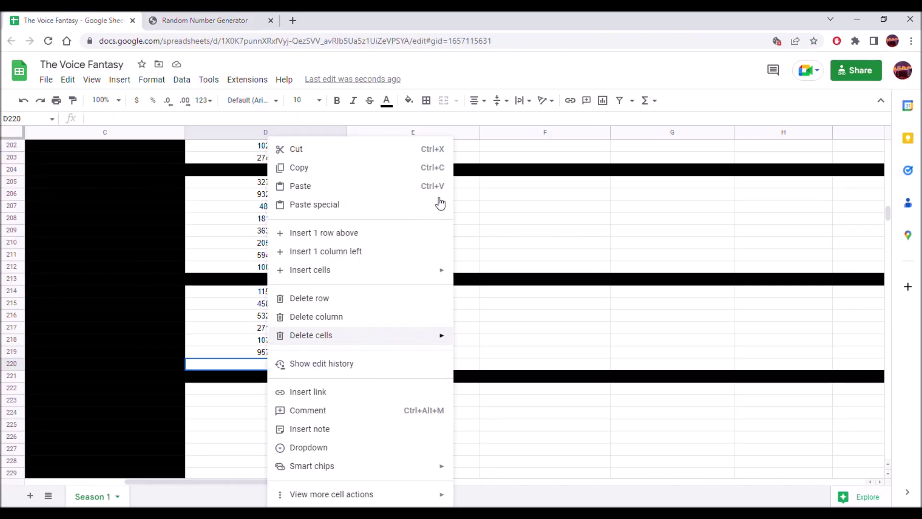
{"action": "mouse_move", "coordinate": [449, 207]}
{"action": "left_click", "coordinate": [477, 209]}
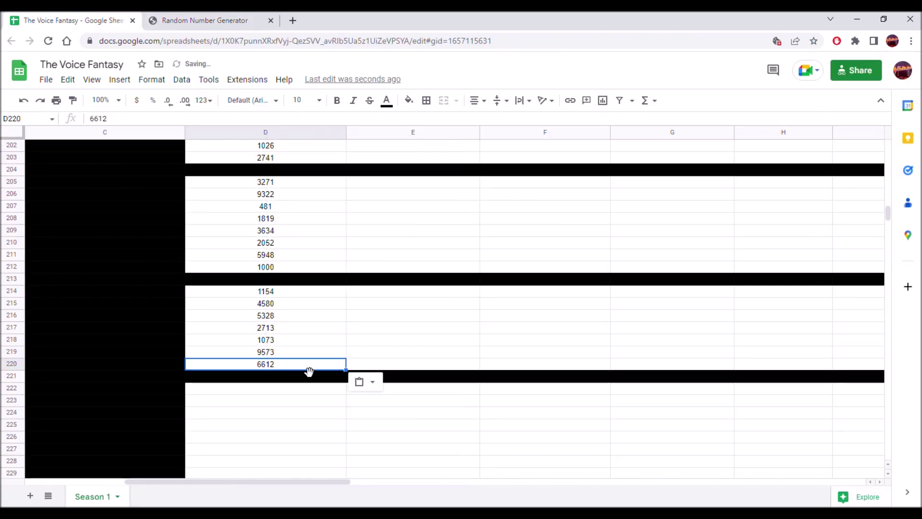
- Generate a new random number and paste it as values only into D222, the first cell below the black divider row
{"action": "left_click", "coordinate": [205, 21]}
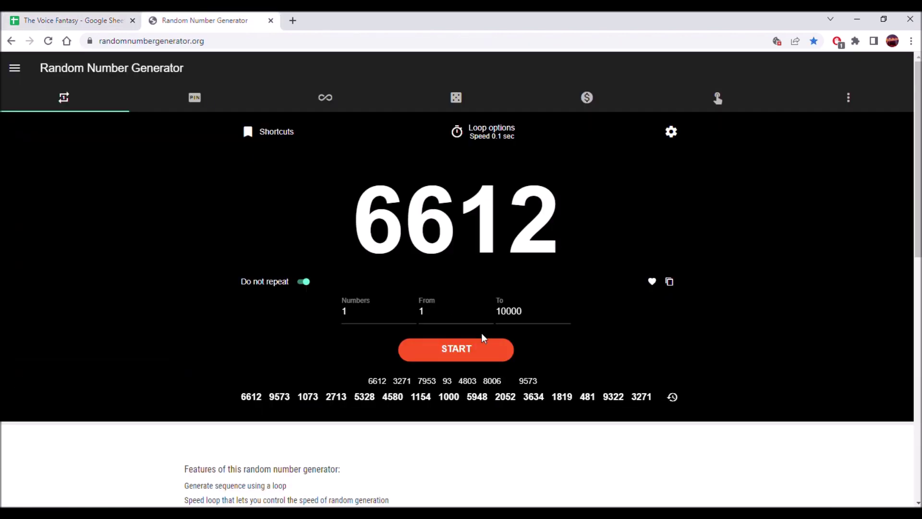
{"action": "left_click", "coordinate": [470, 359]}
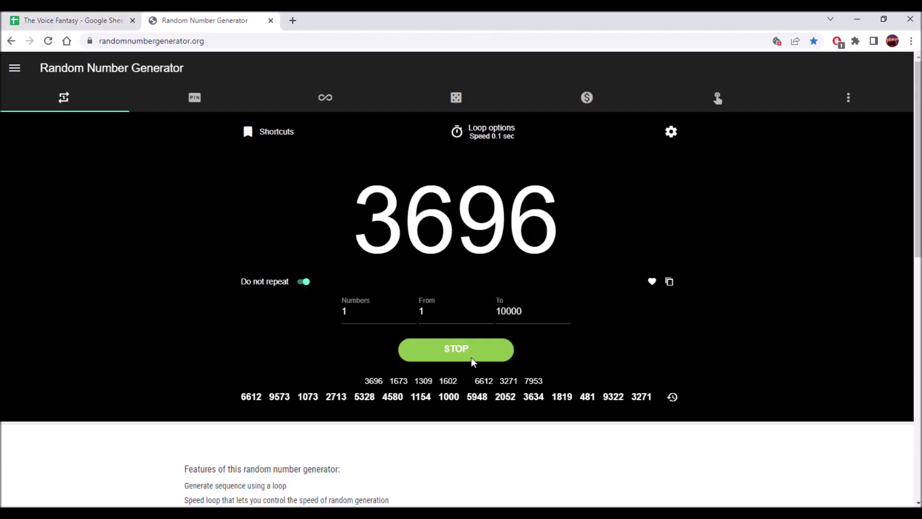
{"action": "left_click", "coordinate": [670, 281]}
{"action": "left_click", "coordinate": [72, 20]}
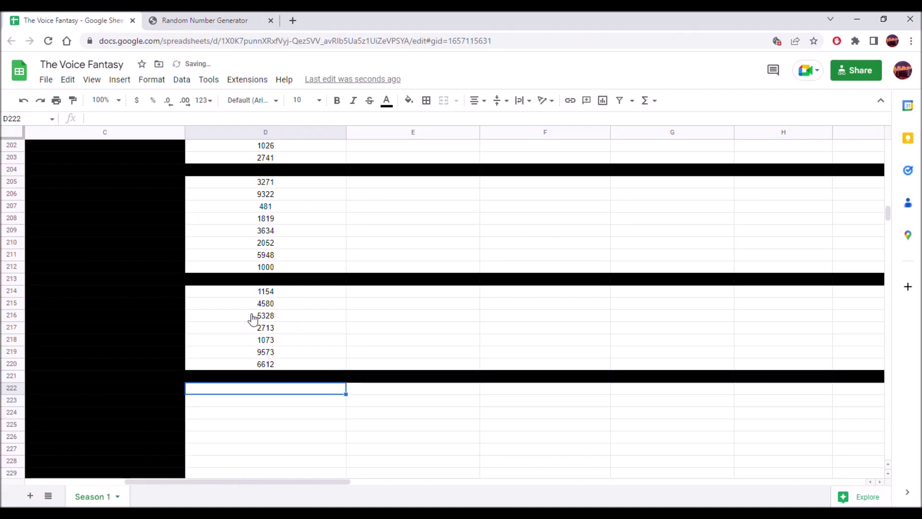
{"action": "right_click", "coordinate": [265, 392]}
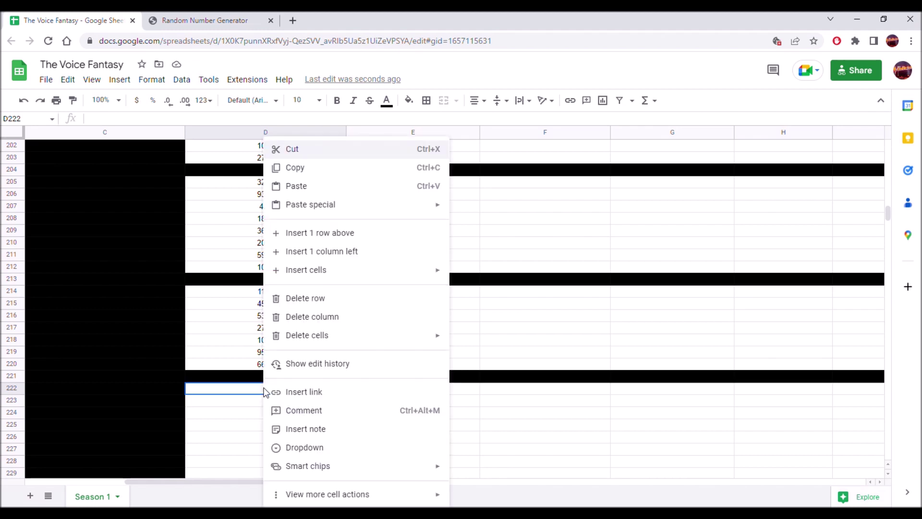
{"action": "mouse_move", "coordinate": [438, 213]}
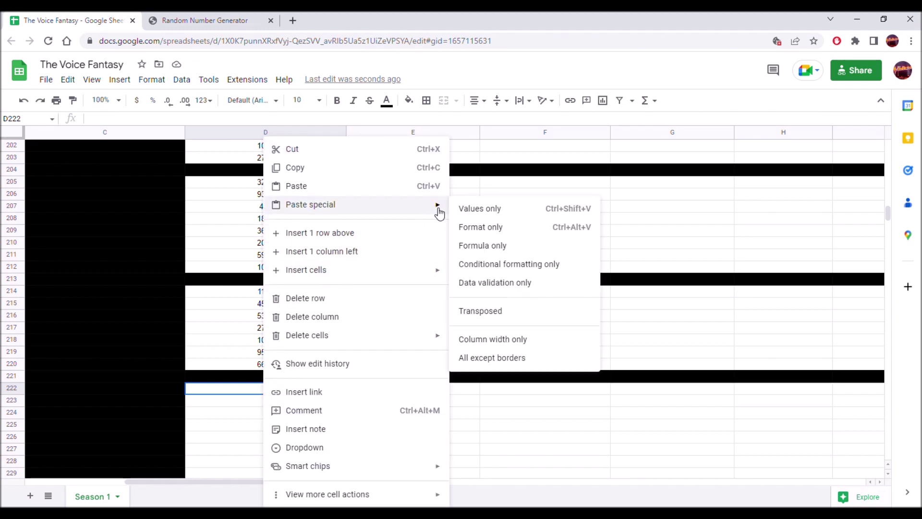
{"action": "left_click", "coordinate": [467, 214]}
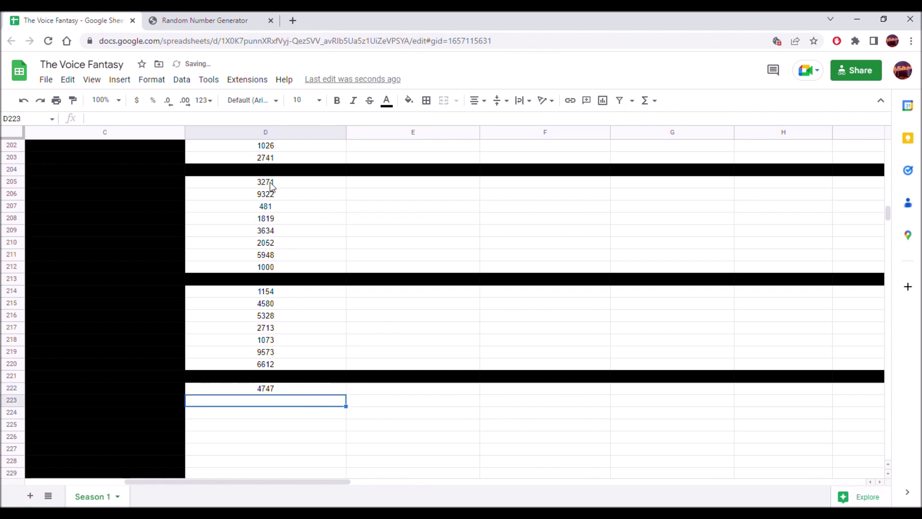
- Generate another number in the random number generator and paste it as values only into cell D223 of the spreadsheet
{"action": "left_click", "coordinate": [226, 19]}
{"action": "left_click", "coordinate": [486, 353]}
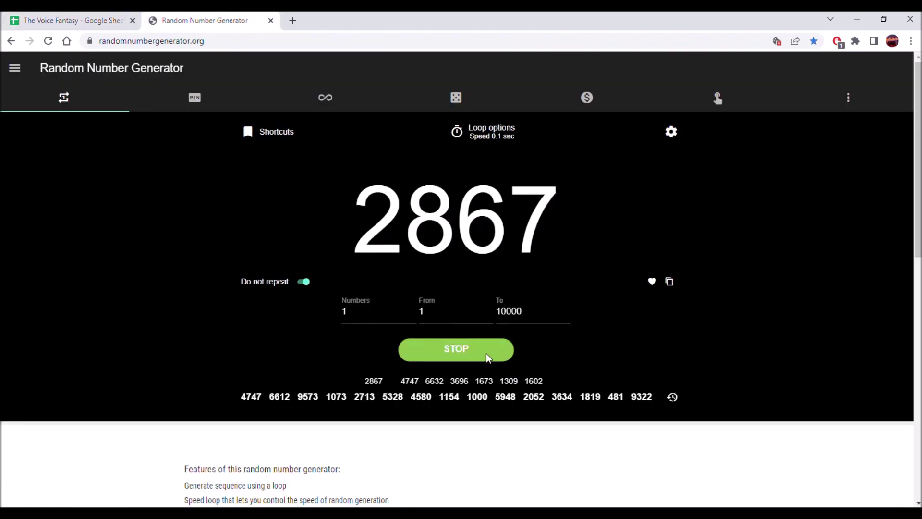
{"action": "left_click", "coordinate": [670, 281]}
{"action": "left_click", "coordinate": [123, 18]}
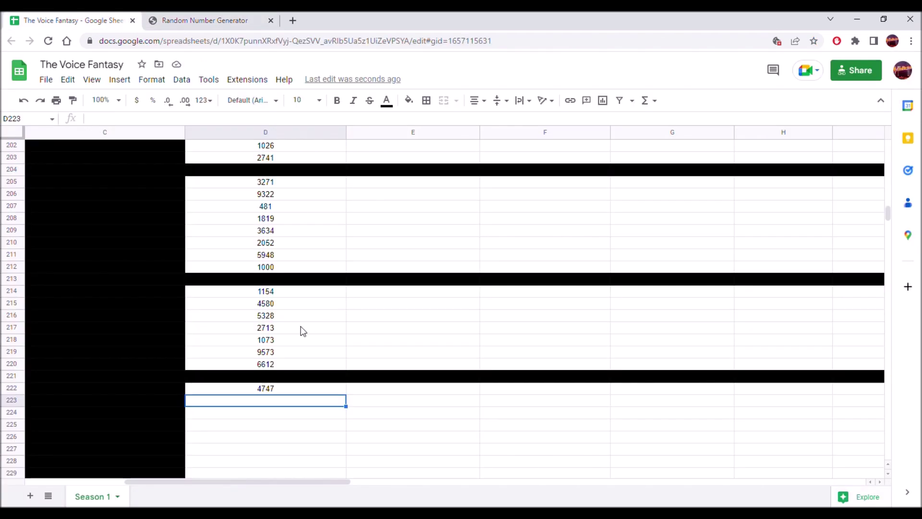
{"action": "right_click", "coordinate": [288, 404]}
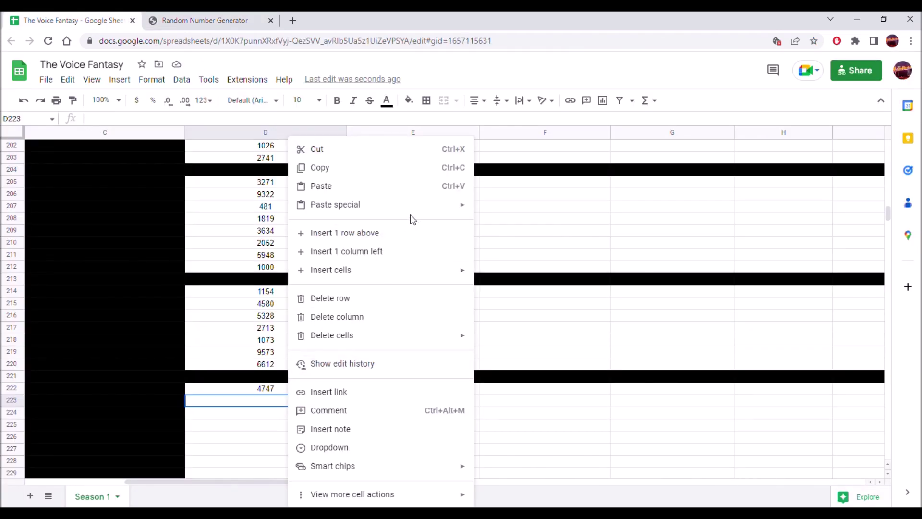
{"action": "mouse_move", "coordinate": [456, 204]}
{"action": "left_click", "coordinate": [502, 211]}
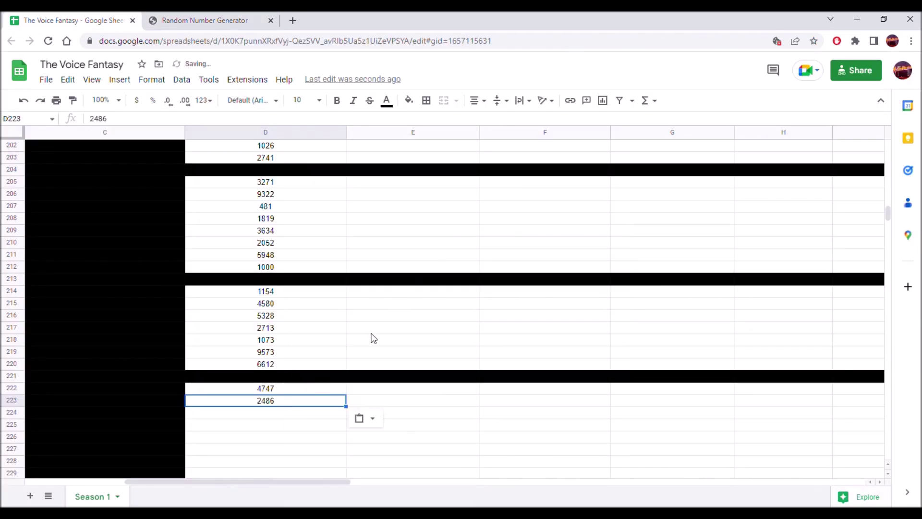
- Generate another number in the random number generator and paste it as values only into cell D224 of the spreadsheet
{"action": "left_click", "coordinate": [301, 413]}
{"action": "left_click", "coordinate": [207, 20]}
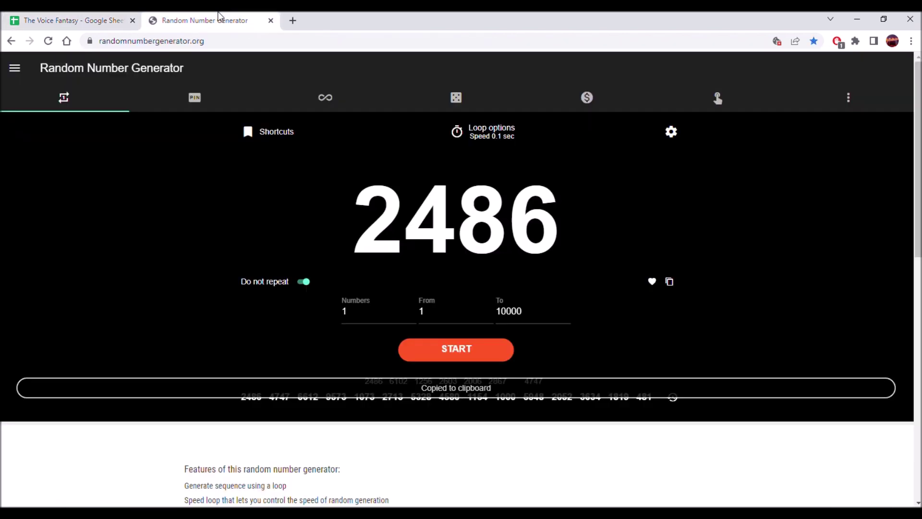
{"action": "left_click", "coordinate": [480, 350]}
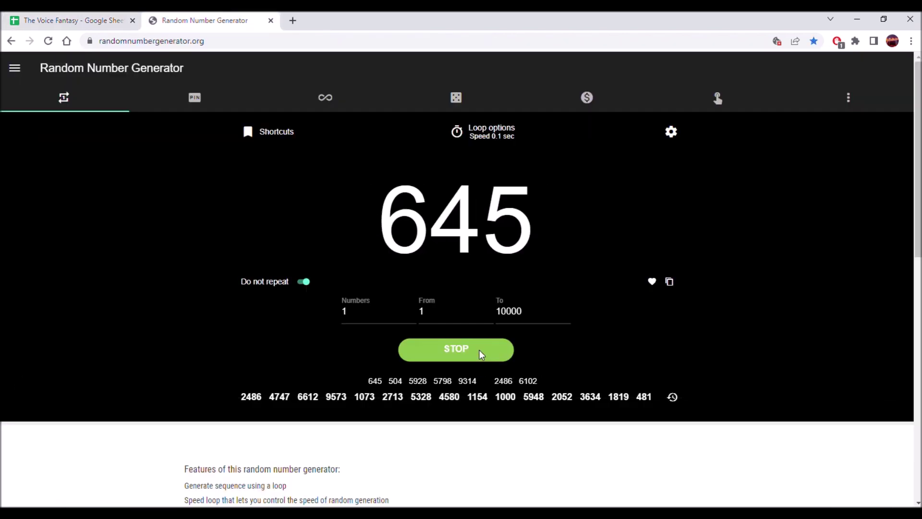
{"action": "left_click", "coordinate": [669, 282]}
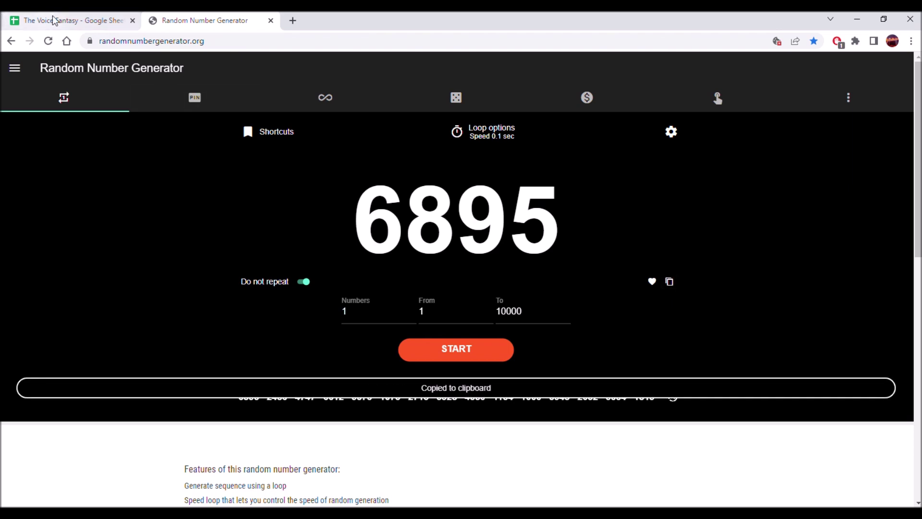
{"action": "left_click", "coordinate": [72, 20]}
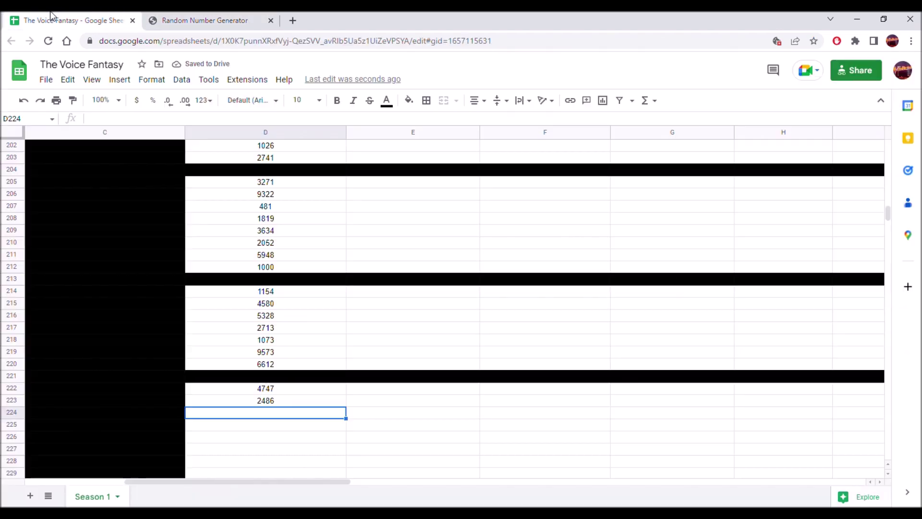
{"action": "right_click", "coordinate": [308, 417]}
{"action": "mouse_move", "coordinate": [422, 207]}
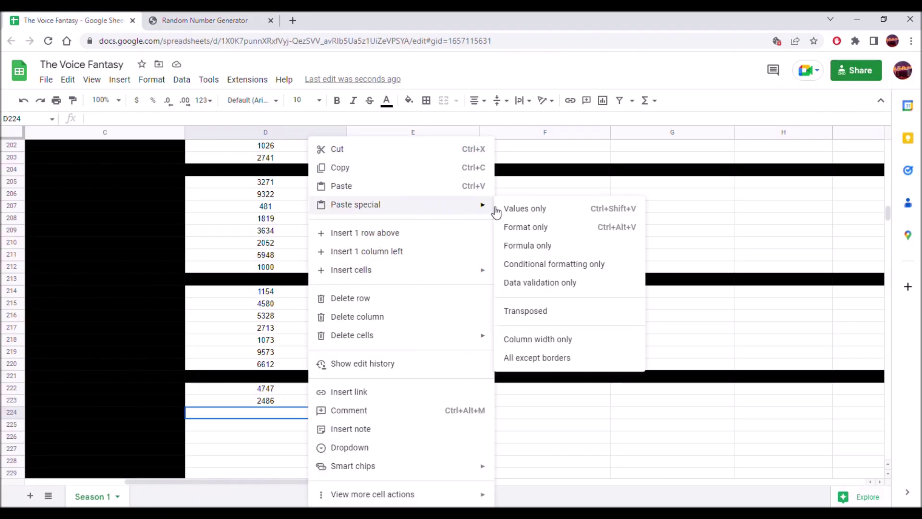
{"action": "left_click", "coordinate": [512, 208]}
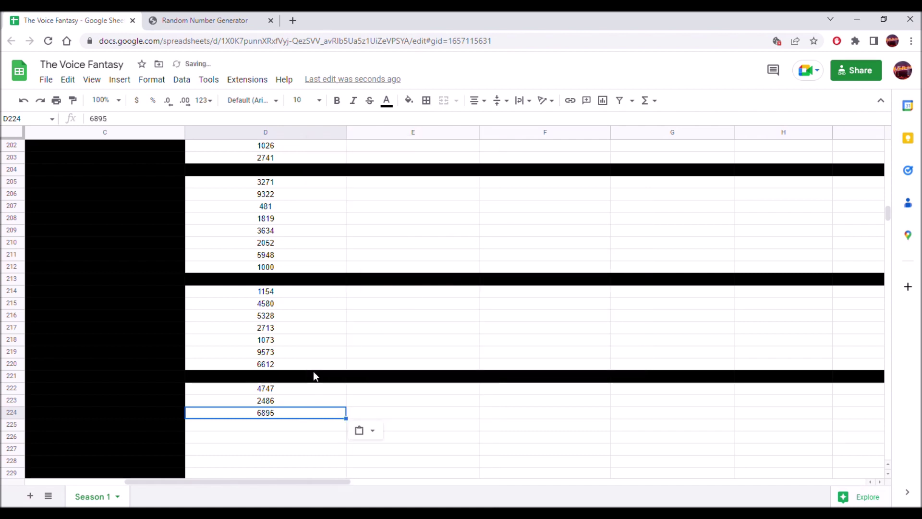
- Generate another number in the random number generator and paste it as values only into cell D225 of the spreadsheet
{"action": "scroll", "coordinate": [314, 372], "scroll_direction": "down", "scroll_amount": 1}
{"action": "key", "text": "Down"}
{"action": "left_click", "coordinate": [169, 18]}
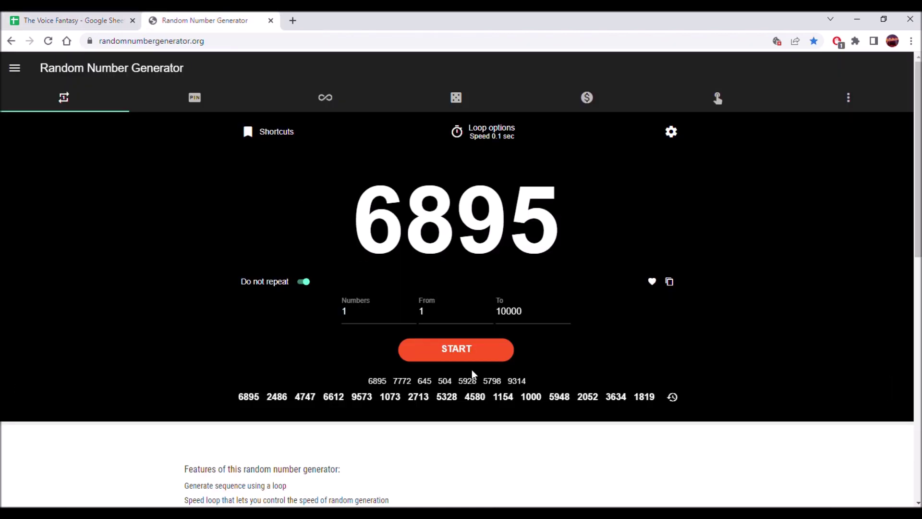
{"action": "left_click", "coordinate": [471, 356]}
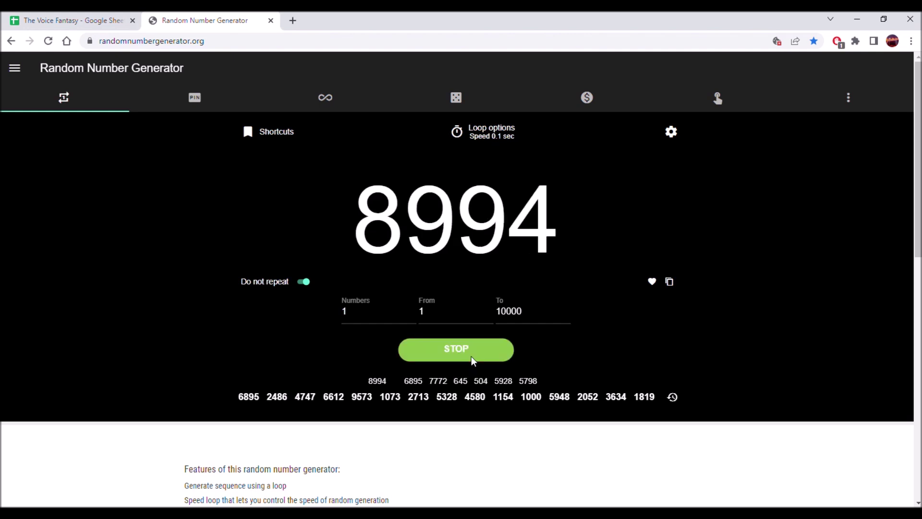
{"action": "left_click", "coordinate": [670, 282]}
{"action": "left_click", "coordinate": [72, 20]}
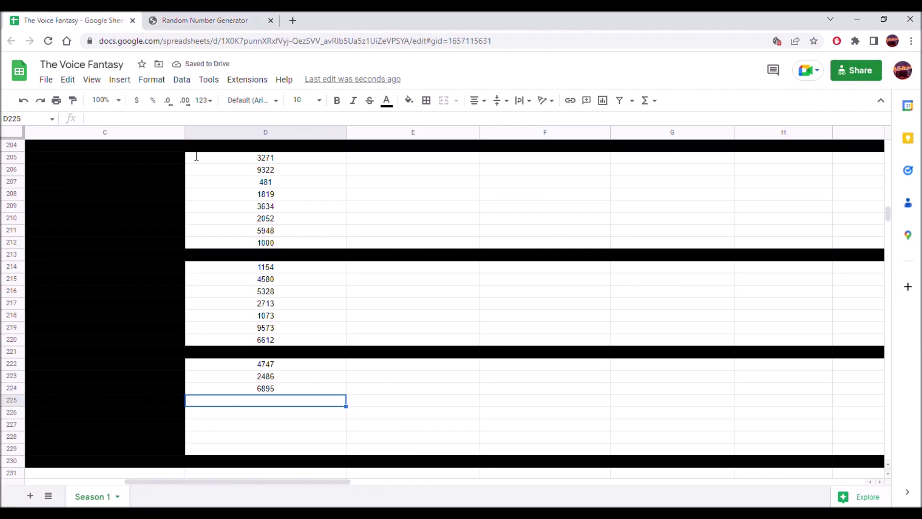
{"action": "right_click", "coordinate": [323, 407]}
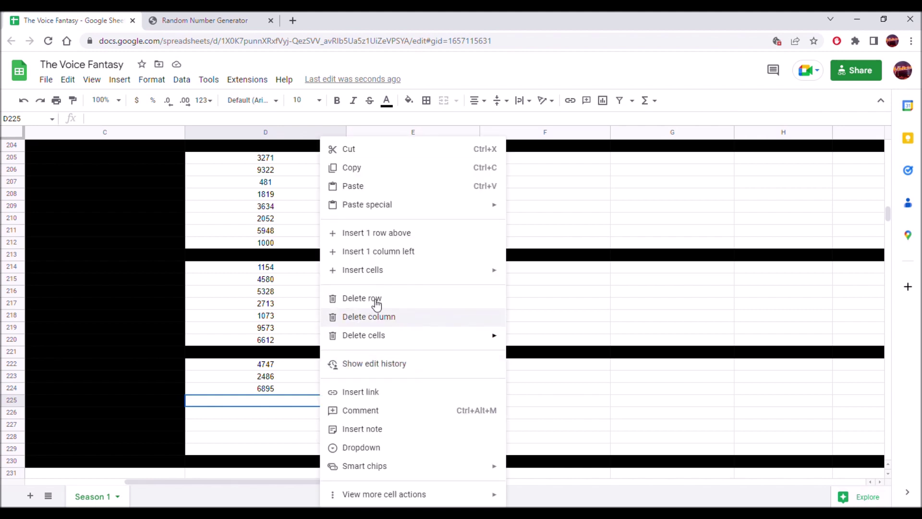
{"action": "mouse_move", "coordinate": [490, 206]}
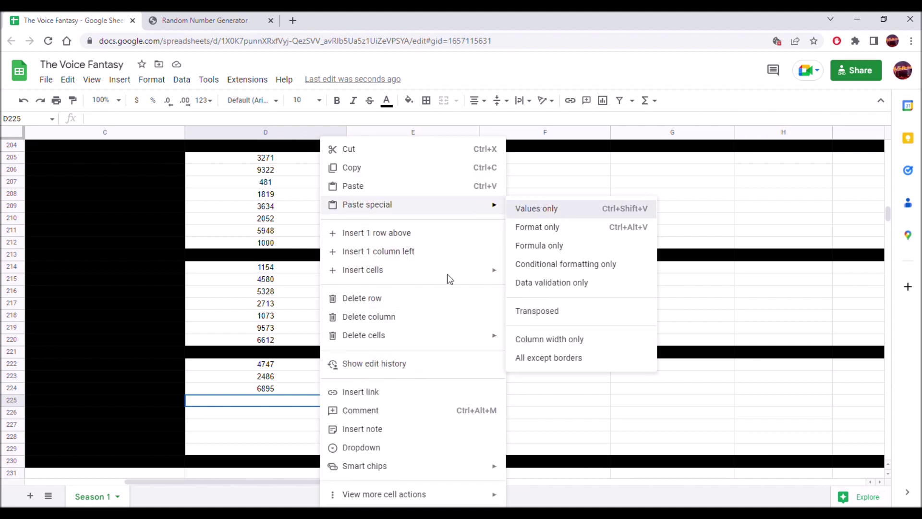
{"action": "left_click", "coordinate": [542, 210]}
- Generate another number in the random number generator and paste it as values only into cell D226 of the spreadsheet
{"action": "left_click", "coordinate": [284, 413]}
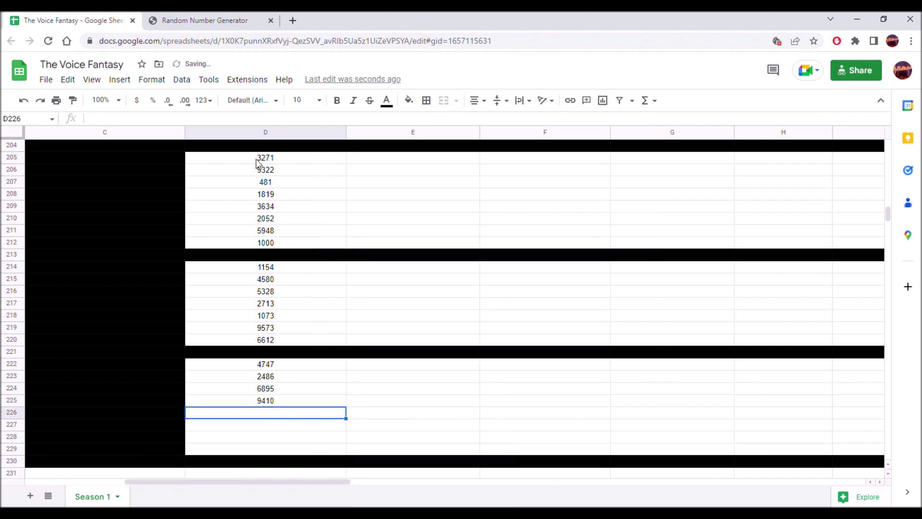
{"action": "left_click", "coordinate": [214, 19]}
{"action": "left_click", "coordinate": [477, 353]}
{"action": "left_click", "coordinate": [477, 351]}
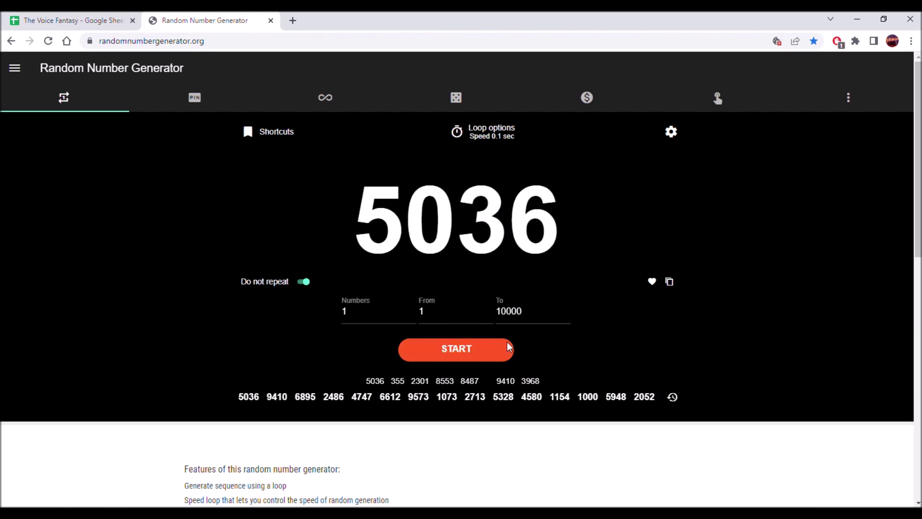
{"action": "left_click", "coordinate": [669, 282]}
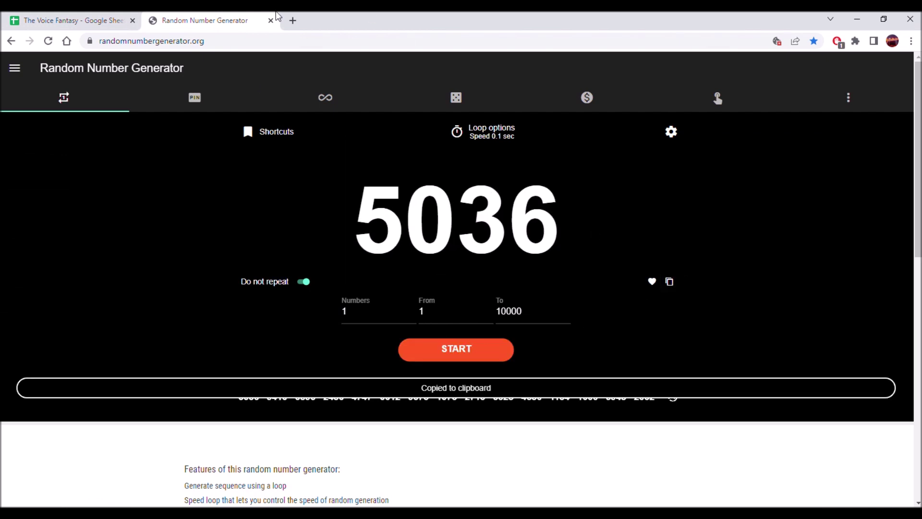
{"action": "left_click", "coordinate": [45, 19]}
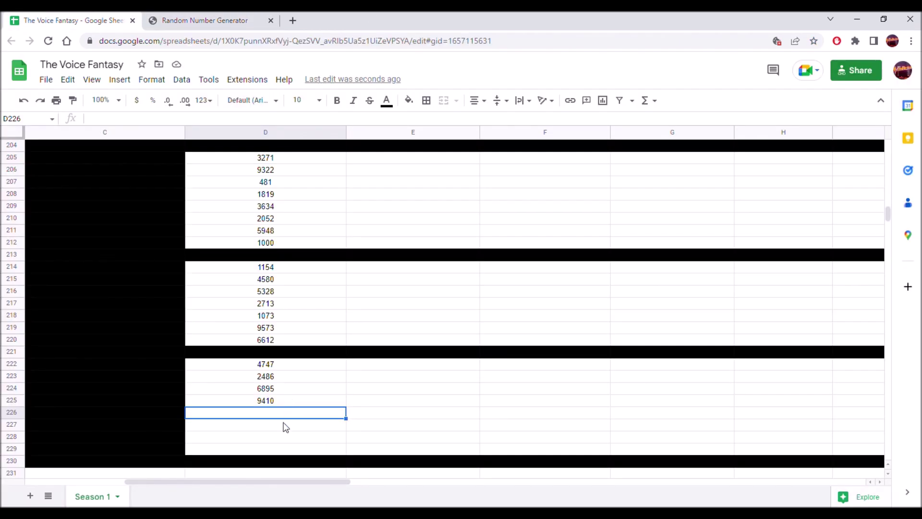
{"action": "right_click", "coordinate": [303, 416]}
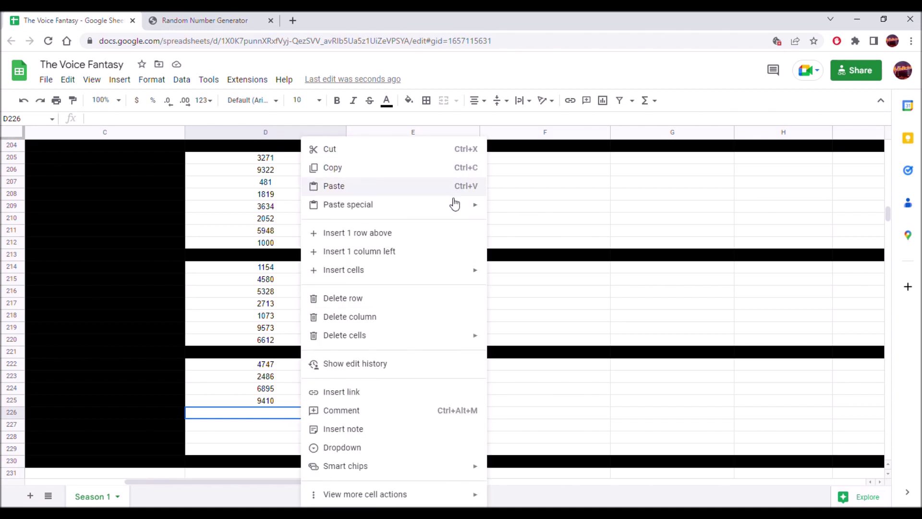
{"action": "mouse_move", "coordinate": [454, 203]}
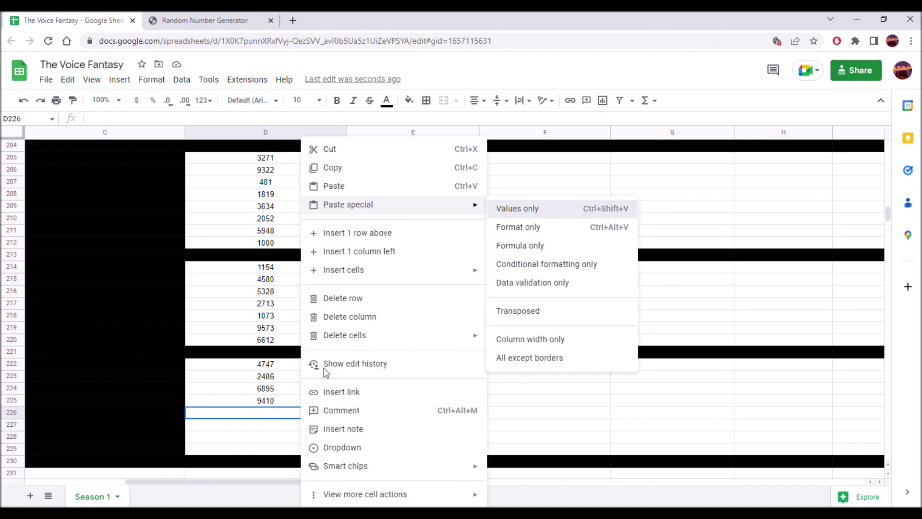
{"action": "key", "text": "ctrl+v"}
- Generate another number in the random number generator and paste it as values only into cell D227 of the spreadsheet
{"action": "left_click", "coordinate": [245, 19]}
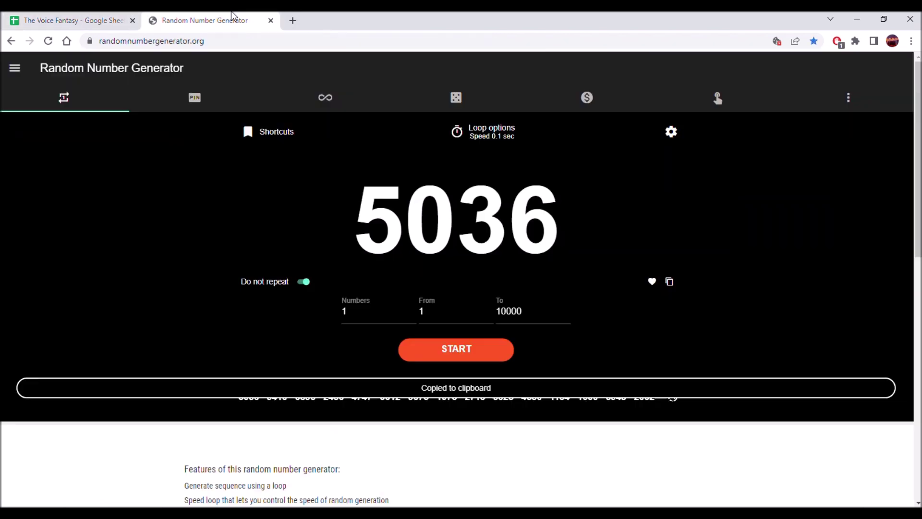
{"action": "left_click", "coordinate": [458, 353]}
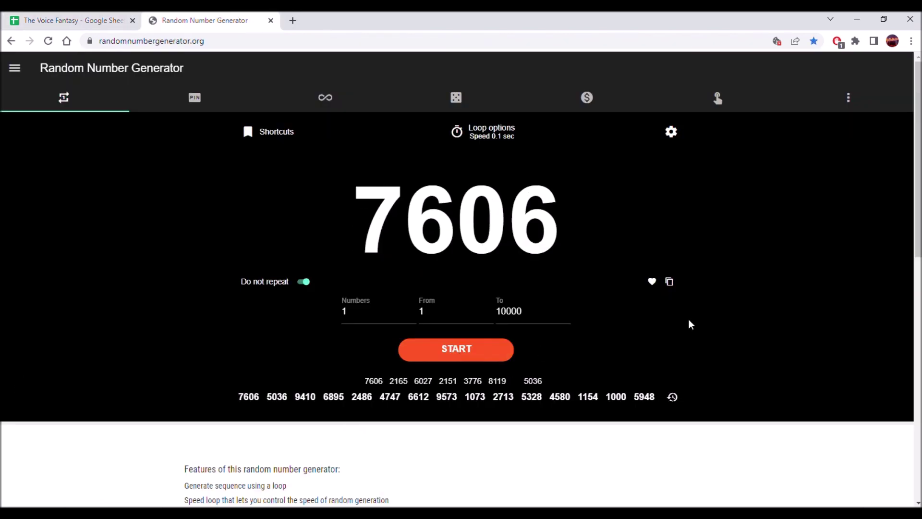
{"action": "left_click", "coordinate": [673, 283]}
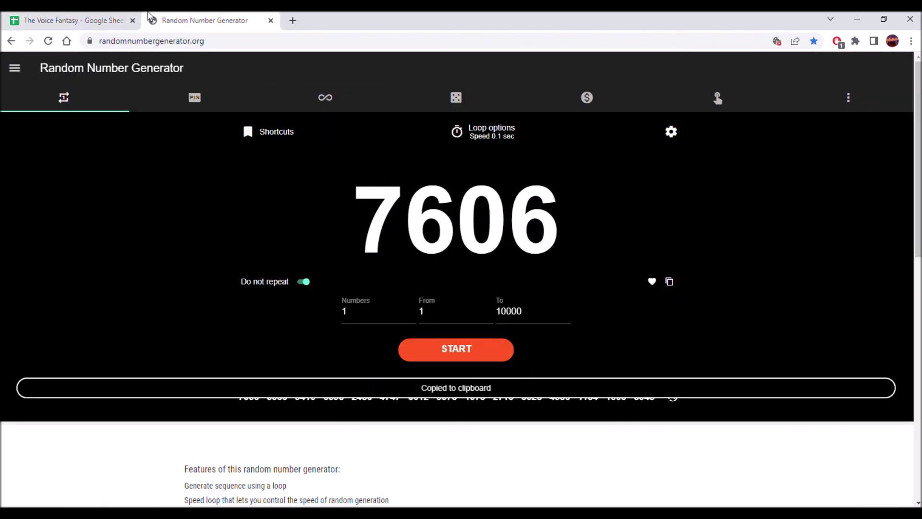
{"action": "left_click", "coordinate": [72, 20]}
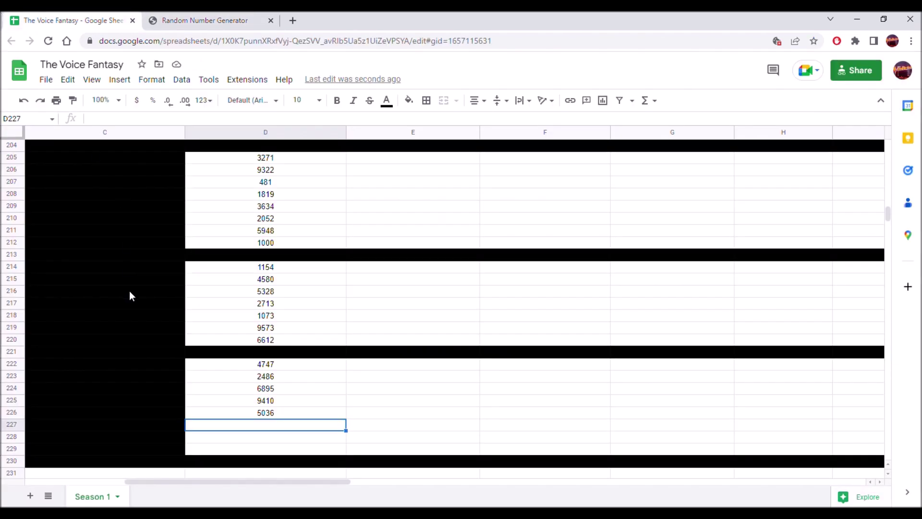
{"action": "right_click", "coordinate": [323, 428]}
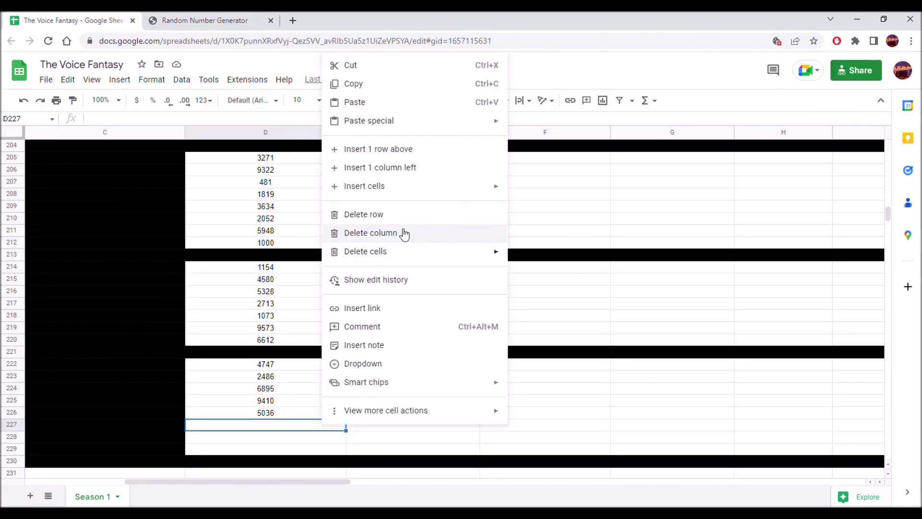
{"action": "mouse_move", "coordinate": [471, 125]}
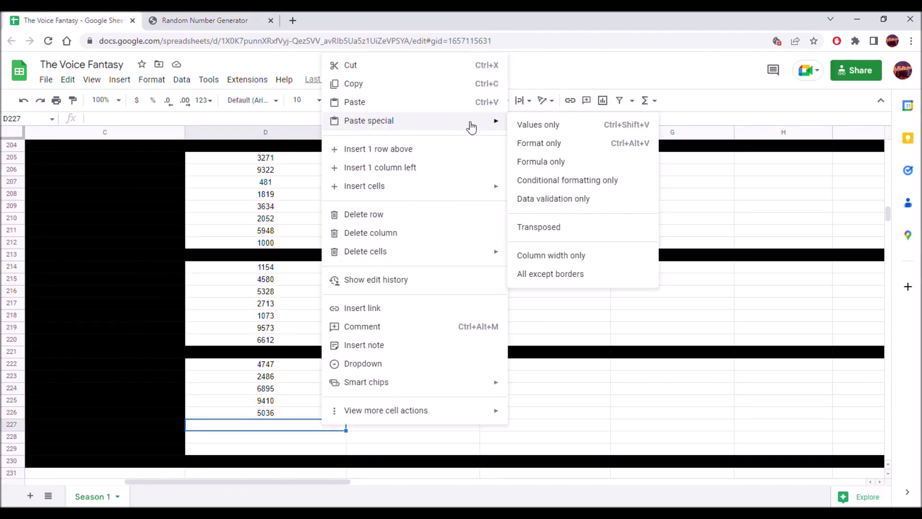
{"action": "left_click", "coordinate": [551, 125]}
- Generate another number in the random number generator and paste it as values only into cell D228 of the spreadsheet
{"action": "left_click", "coordinate": [264, 437]}
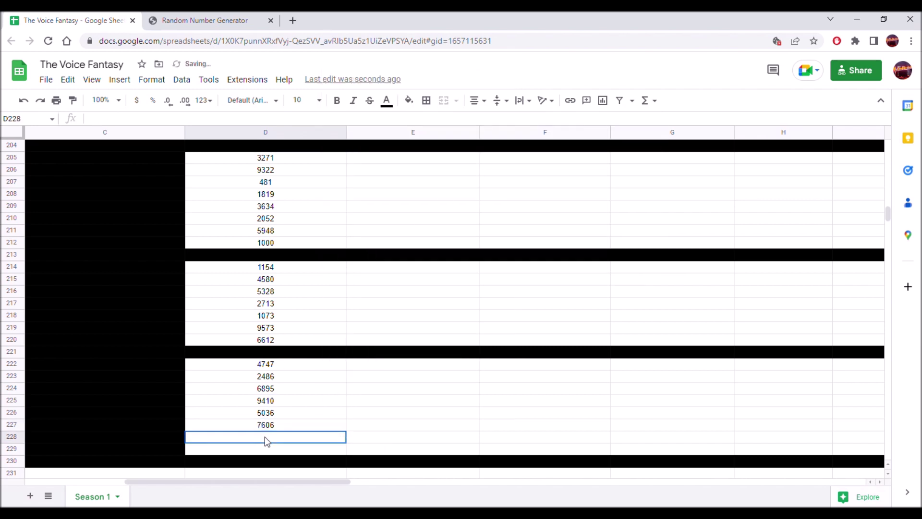
{"action": "left_click", "coordinate": [240, 17]}
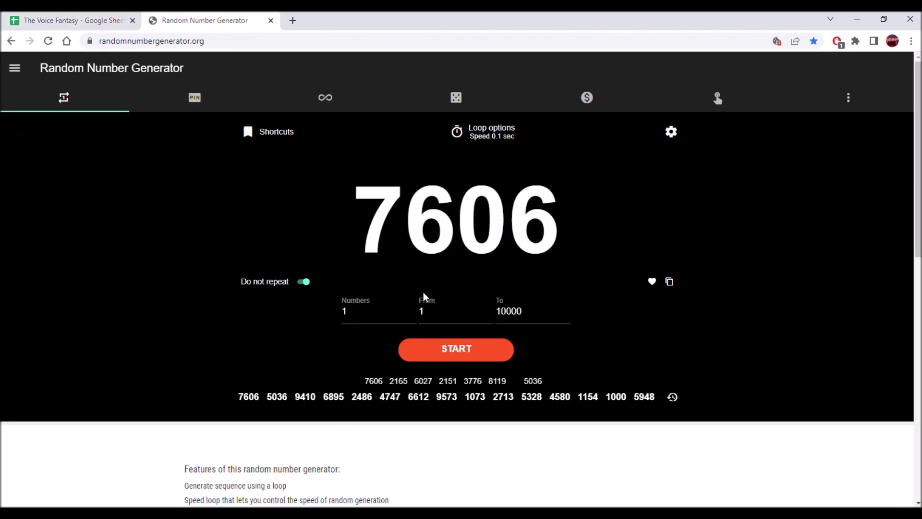
{"action": "left_click", "coordinate": [476, 352]}
{"action": "left_click", "coordinate": [475, 352]}
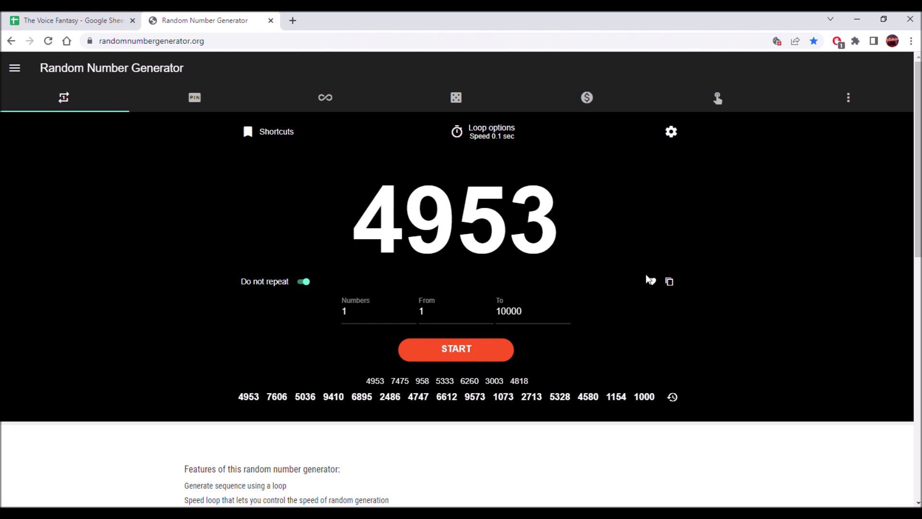
{"action": "left_click", "coordinate": [669, 281]}
{"action": "left_click", "coordinate": [72, 20]}
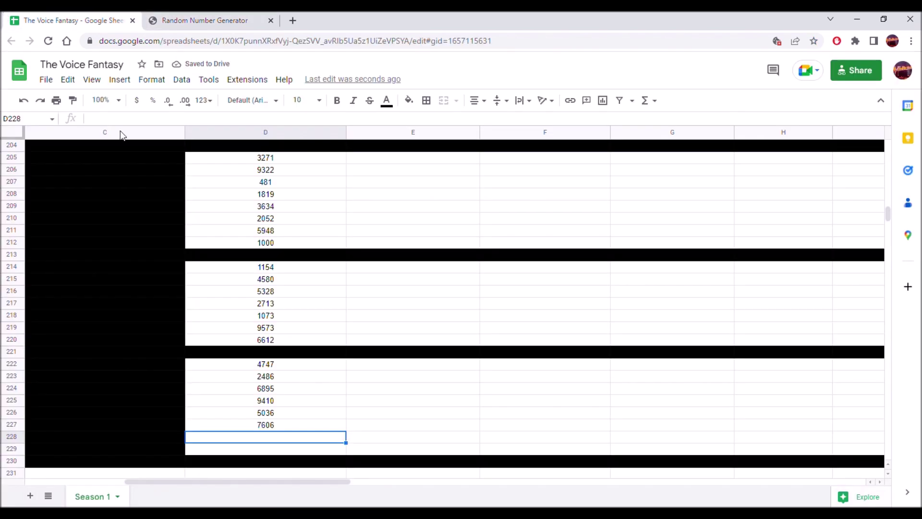
{"action": "right_click", "coordinate": [245, 438]}
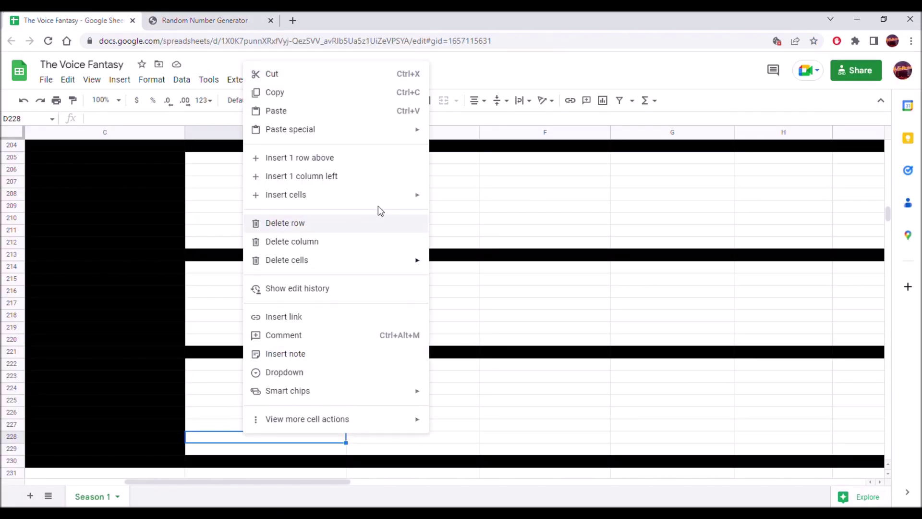
{"action": "mouse_move", "coordinate": [406, 129]}
{"action": "left_click", "coordinate": [444, 134]}
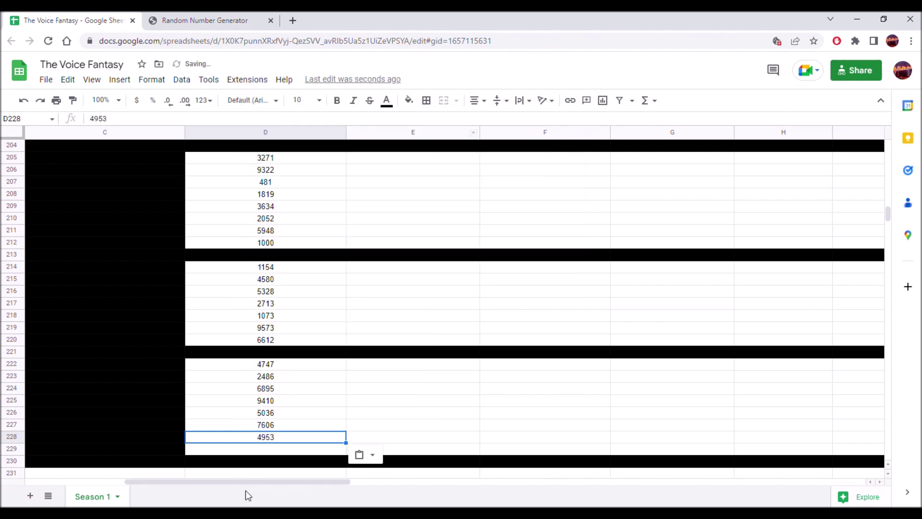
- Generate a new random number and paste it as values only into D229, the last empty cell above the black divider row
{"action": "left_click", "coordinate": [264, 17]}
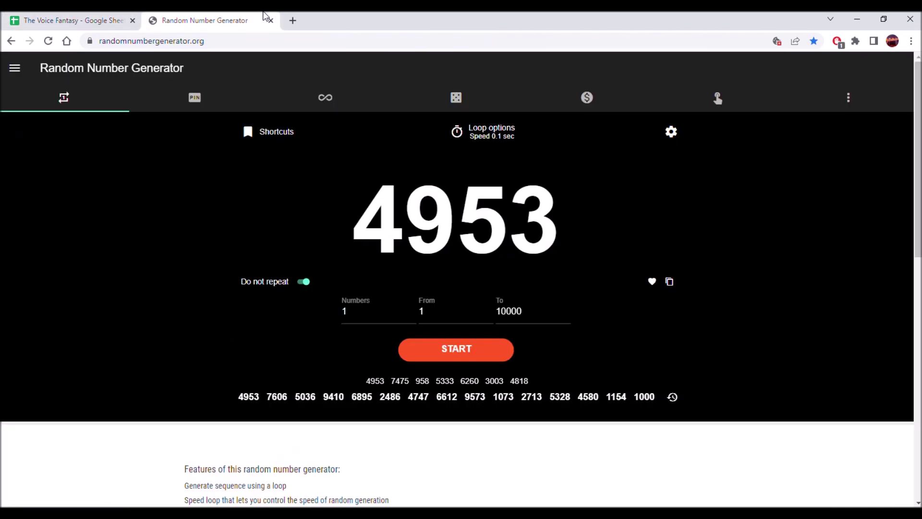
{"action": "left_click", "coordinate": [456, 348]}
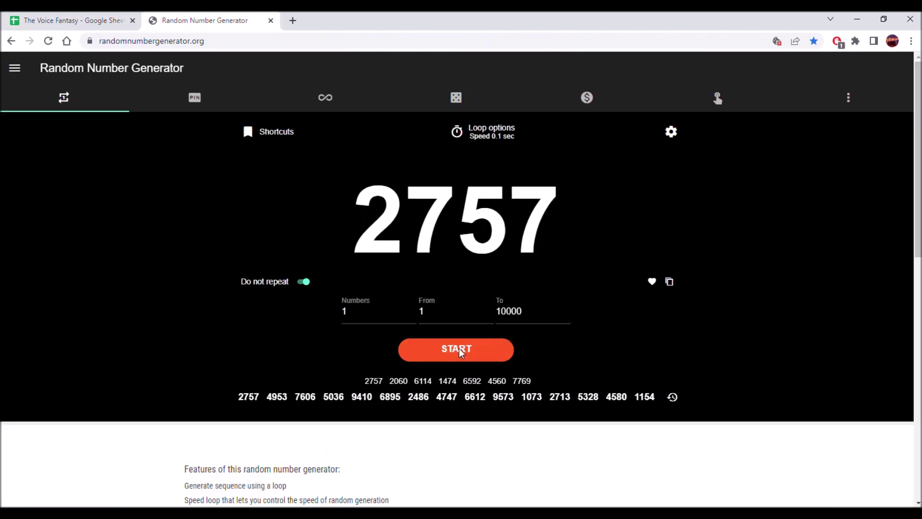
{"action": "left_click", "coordinate": [669, 282]}
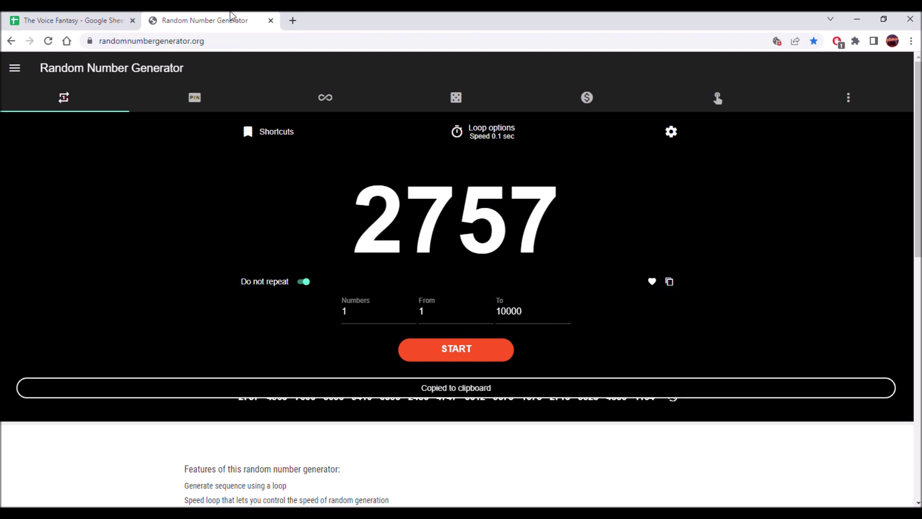
{"action": "left_click", "coordinate": [54, 19]}
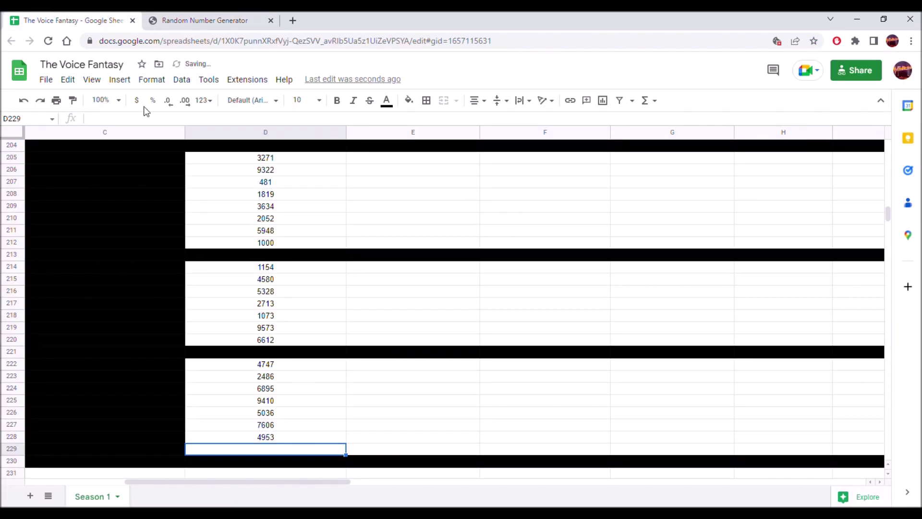
{"action": "right_click", "coordinate": [316, 453]}
{"action": "mouse_move", "coordinate": [424, 147]}
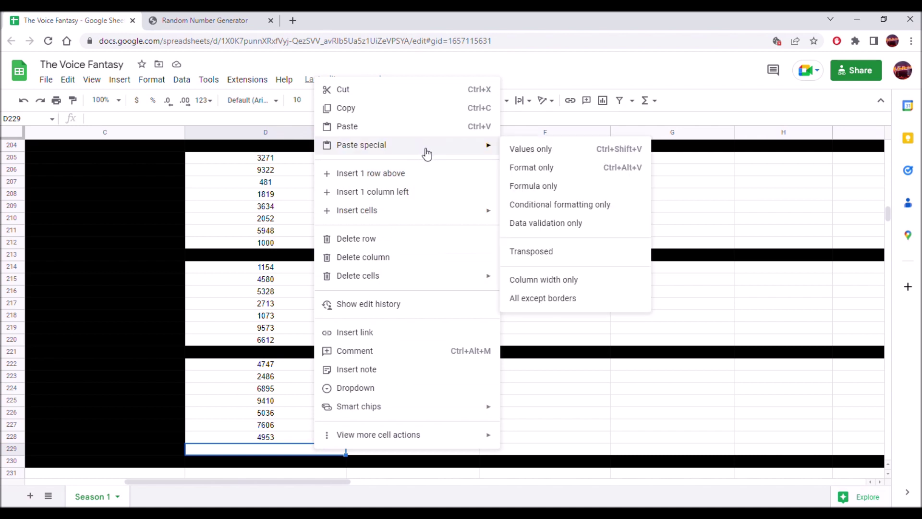
{"action": "left_click", "coordinate": [528, 152]}
- Generate a new random number and paste it as values only into F197, the first cell under the second Score heading
{"action": "scroll", "coordinate": [550, 303], "scroll_direction": "up", "scroll_amount": 5}
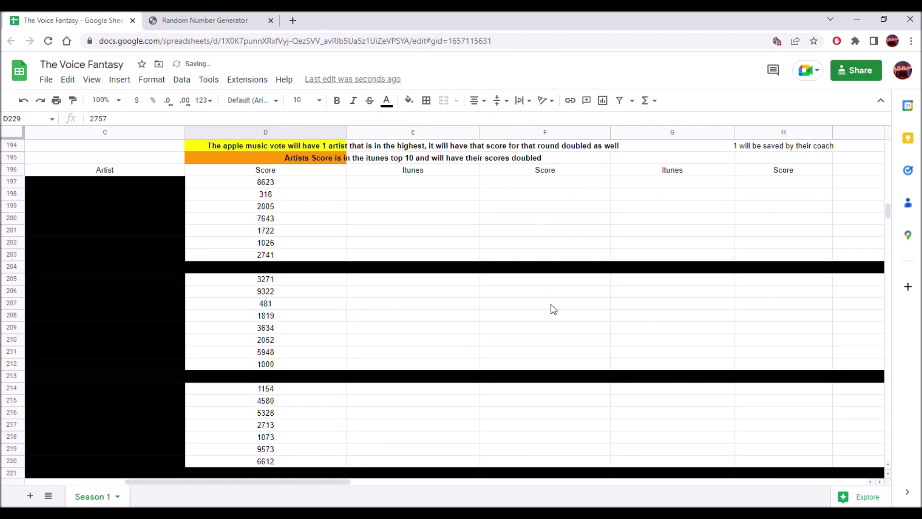
{"action": "left_click", "coordinate": [515, 246]}
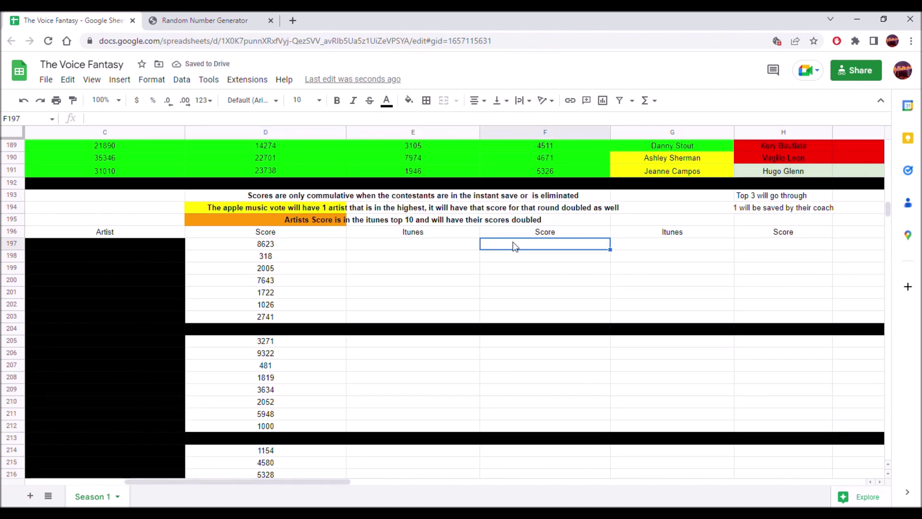
{"action": "left_click", "coordinate": [192, 20]}
{"action": "left_click", "coordinate": [445, 359]}
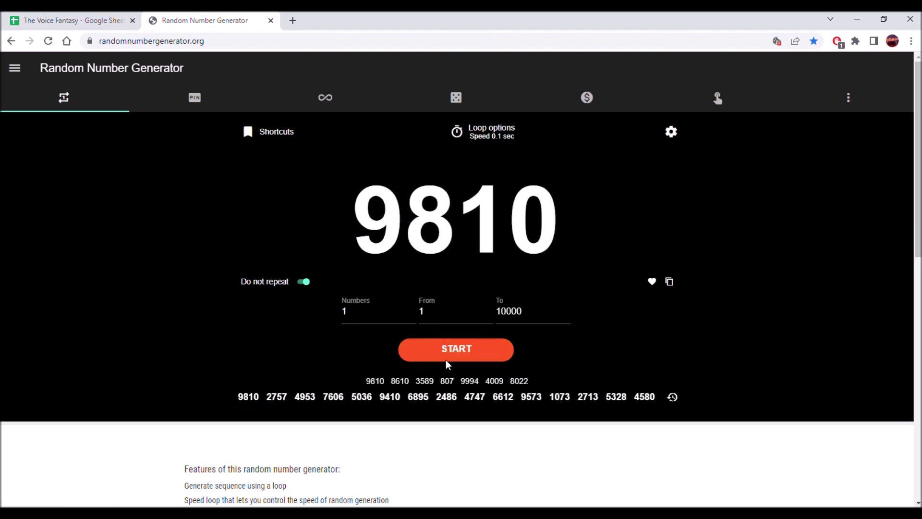
{"action": "left_click", "coordinate": [670, 281]}
{"action": "left_click", "coordinate": [72, 20]}
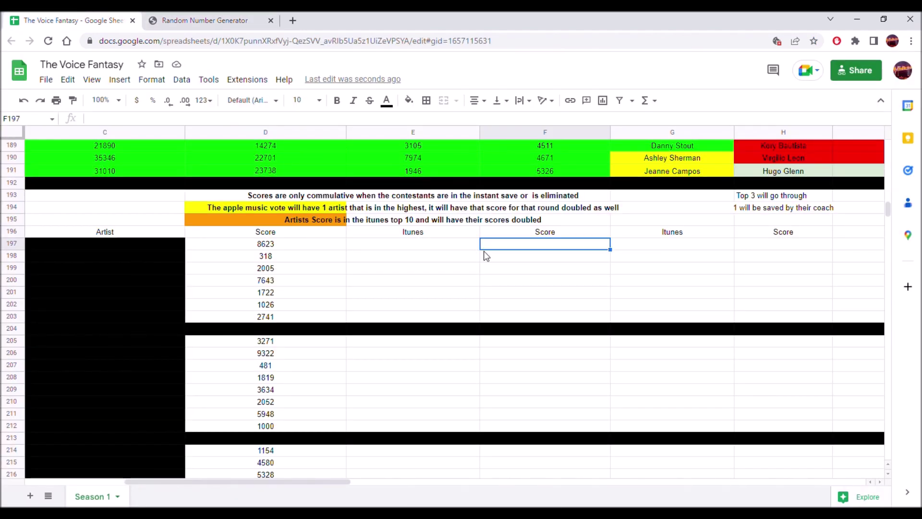
{"action": "right_click", "coordinate": [495, 244]}
{"action": "mouse_move", "coordinate": [644, 207]}
{"action": "left_click", "coordinate": [702, 210]}
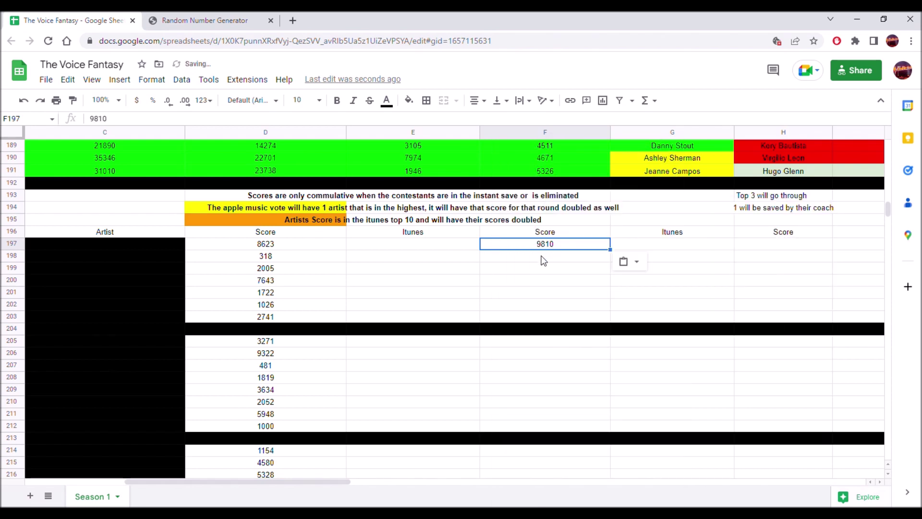
- Generate a new random number in the random number generator and paste it as values only into cell F198 of the spreadsheet
{"action": "left_click", "coordinate": [255, 22]}
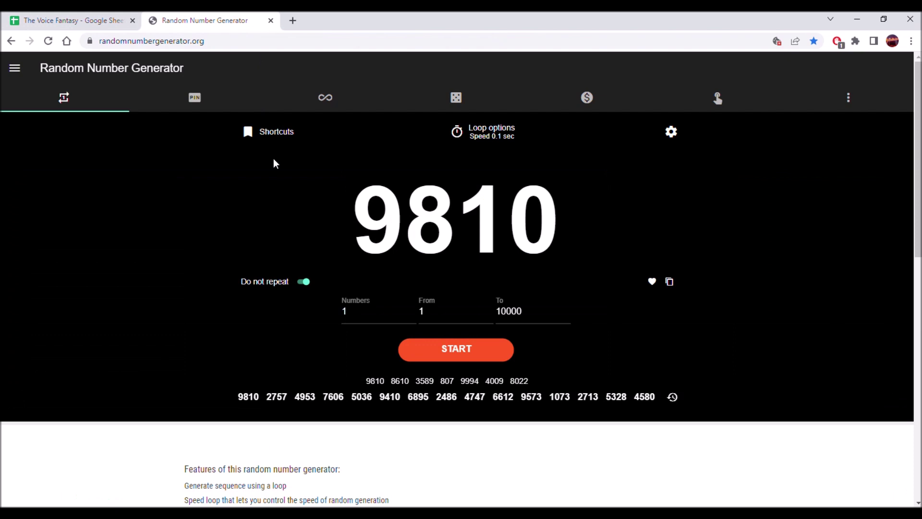
{"action": "left_click", "coordinate": [451, 352]}
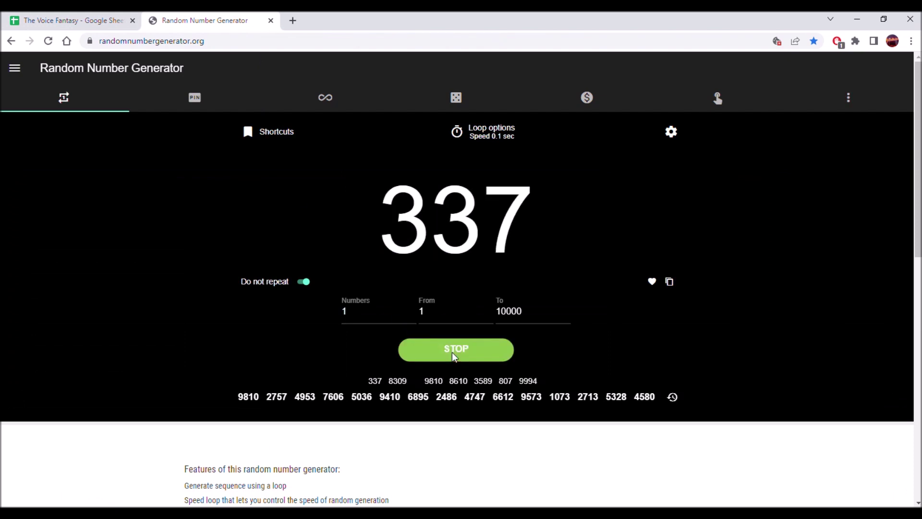
{"action": "left_click", "coordinate": [669, 281]}
{"action": "left_click", "coordinate": [72, 20]}
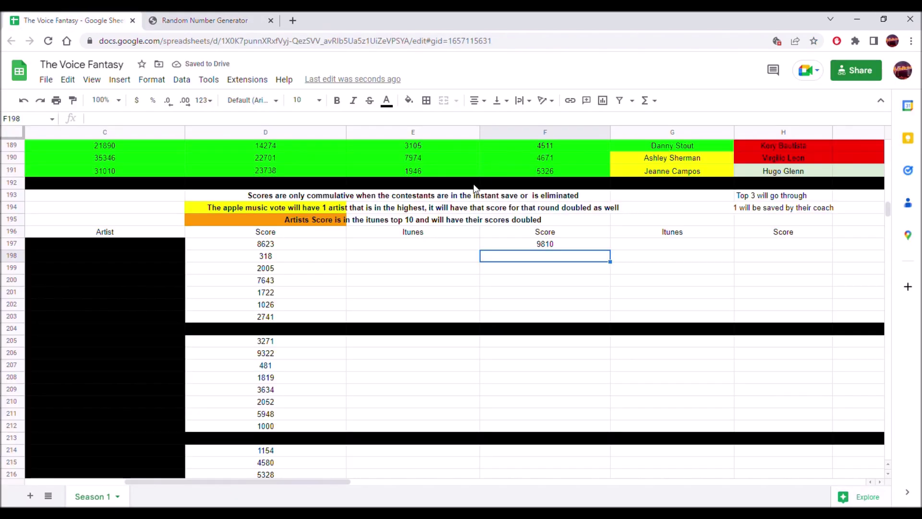
{"action": "right_click", "coordinate": [526, 259]}
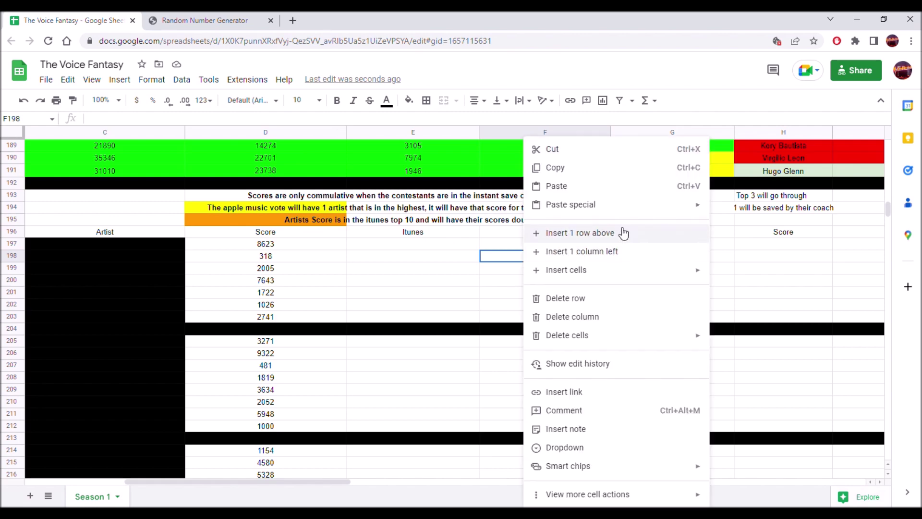
{"action": "mouse_move", "coordinate": [663, 207]}
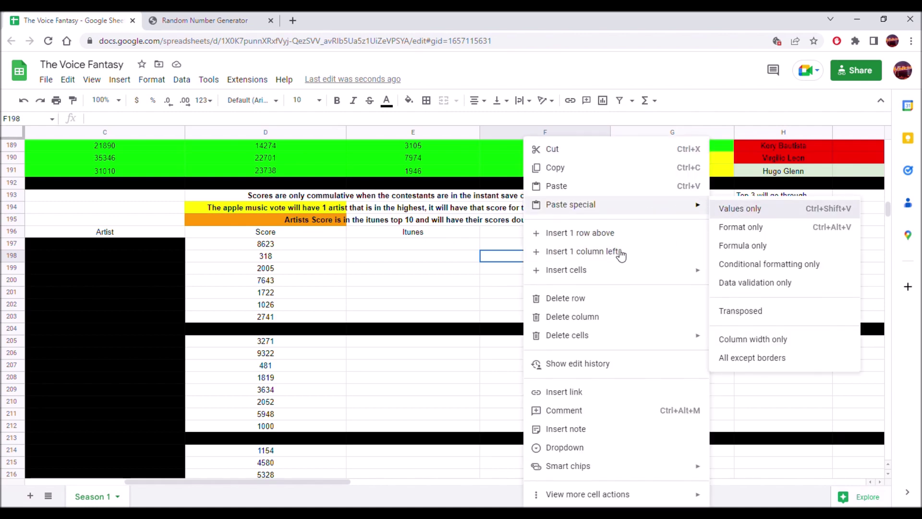
{"action": "left_click", "coordinate": [733, 211]}
- Generate another number in the random number generator and paste it as values only into cell F199 of the spreadsheet
{"action": "left_click", "coordinate": [542, 267]}
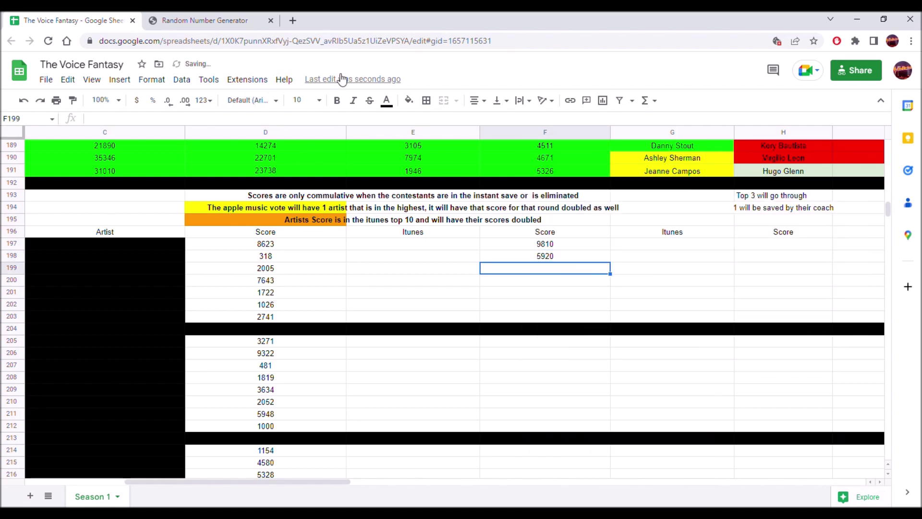
{"action": "left_click", "coordinate": [207, 20]}
{"action": "left_click", "coordinate": [446, 348]}
{"action": "left_click", "coordinate": [445, 350]}
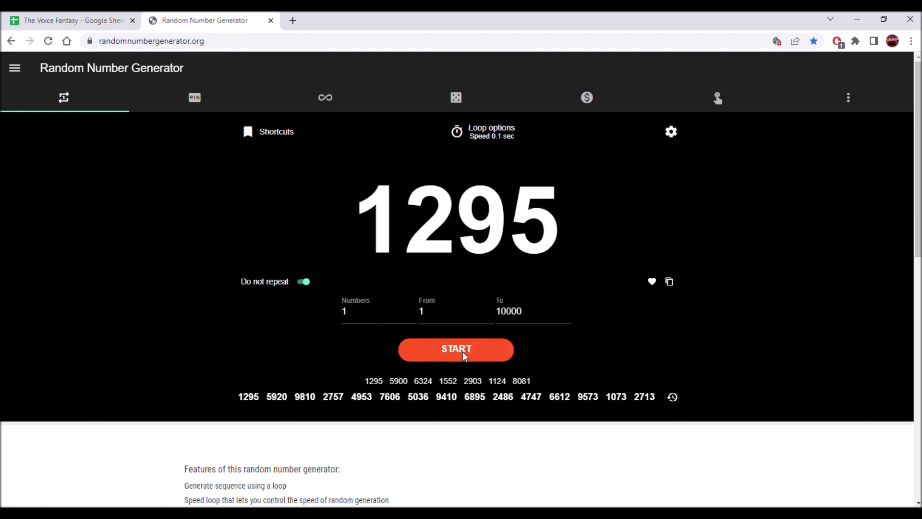
{"action": "left_click", "coordinate": [670, 282]}
{"action": "left_click", "coordinate": [120, 20]}
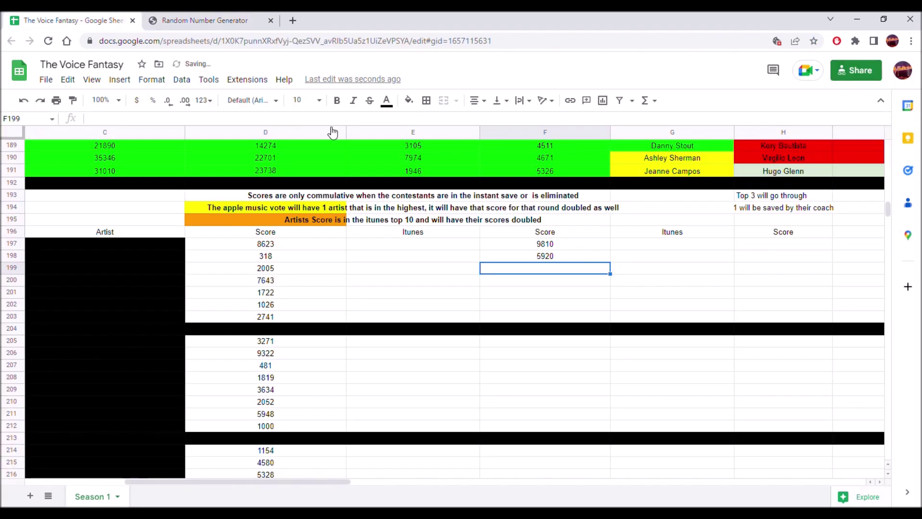
{"action": "right_click", "coordinate": [582, 275]}
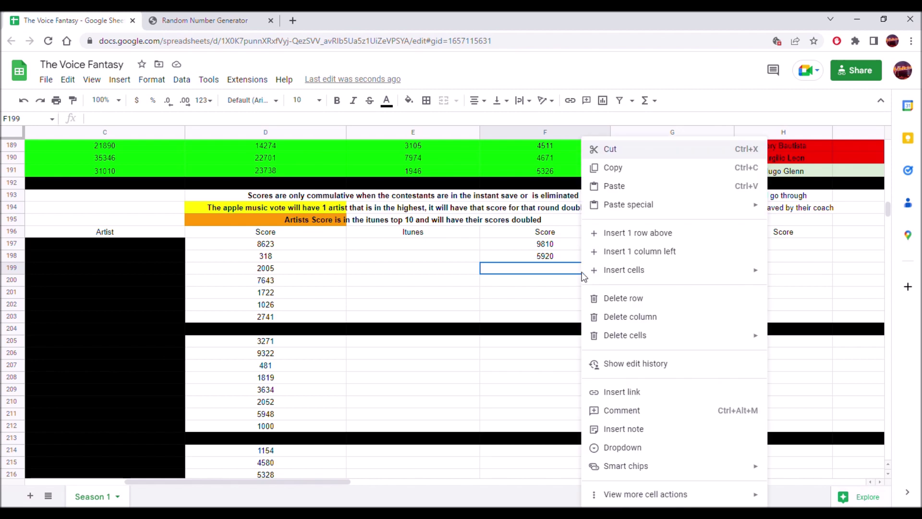
{"action": "mouse_move", "coordinate": [757, 204]}
{"action": "left_click", "coordinate": [790, 208]}
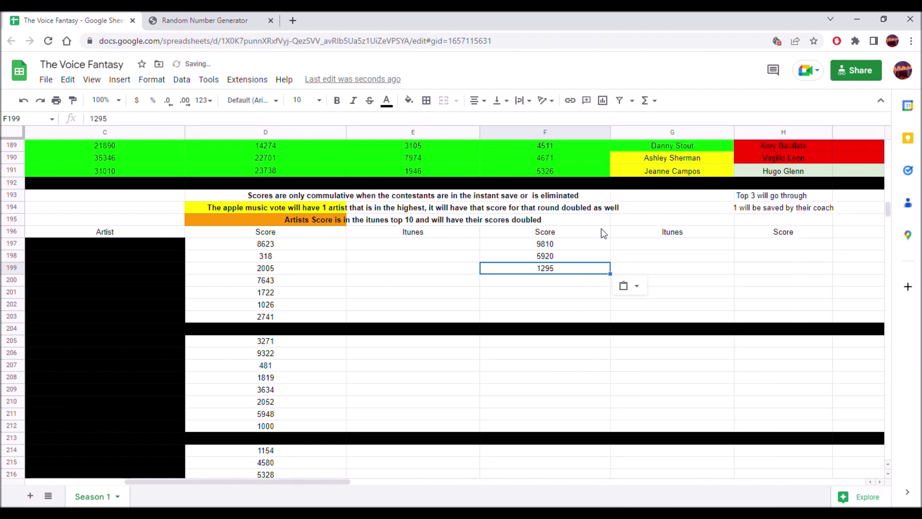
- Draw a new random number from the generator site and paste it as values only into cell F200 of the spreadsheet
{"action": "left_click", "coordinate": [188, 19]}
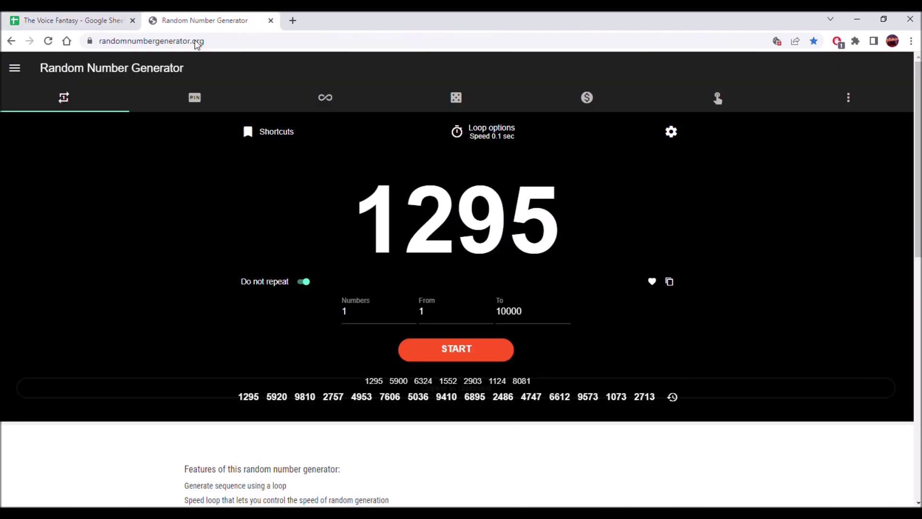
{"action": "left_click", "coordinate": [454, 353]}
{"action": "left_click", "coordinate": [454, 352]}
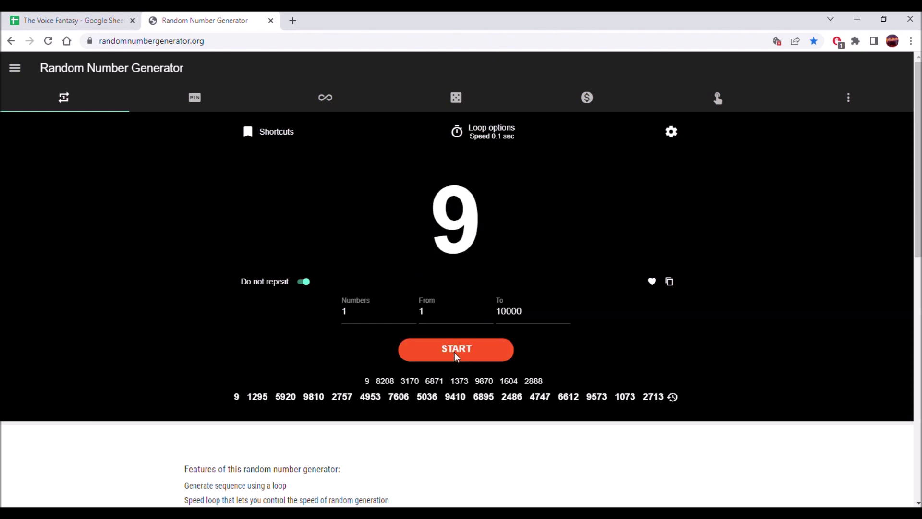
{"action": "left_click", "coordinate": [672, 282]}
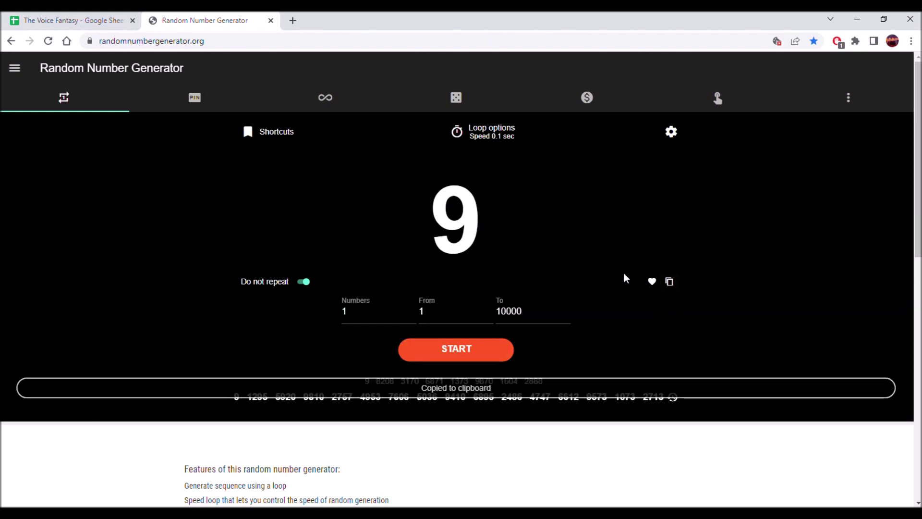
{"action": "left_click", "coordinate": [80, 19]}
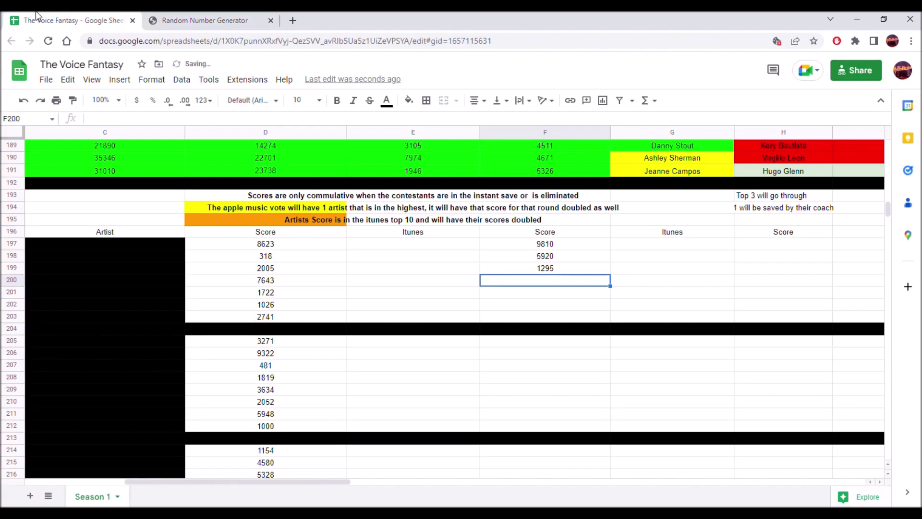
{"action": "right_click", "coordinate": [524, 288]}
{"action": "mouse_move", "coordinate": [638, 206]}
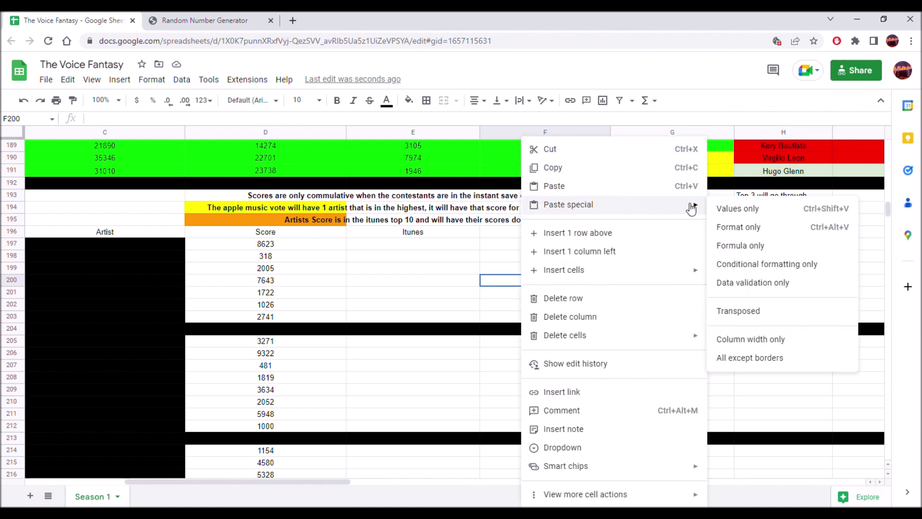
{"action": "left_click", "coordinate": [738, 213]}
- Generate another number in the random number generator and paste it as values only into cell F201 of the spreadsheet
{"action": "left_click", "coordinate": [557, 293]}
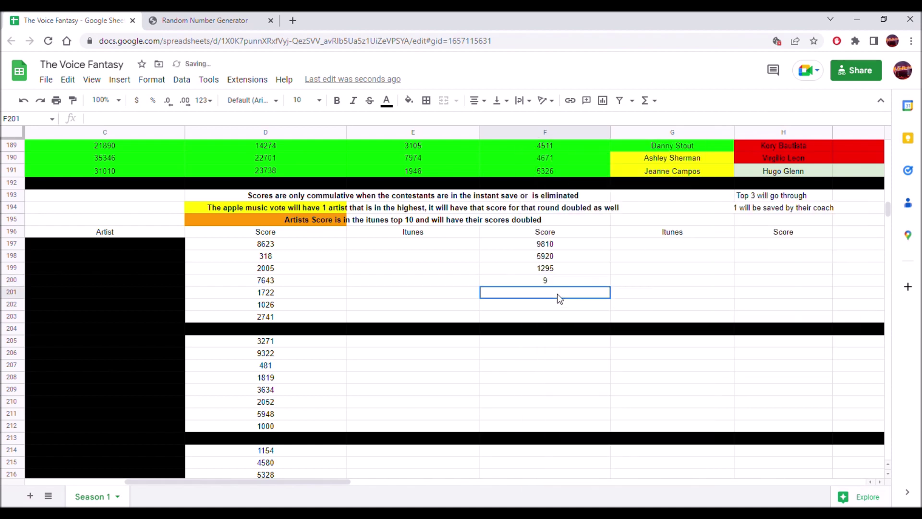
{"action": "left_click", "coordinate": [222, 12]}
{"action": "left_click", "coordinate": [442, 353]}
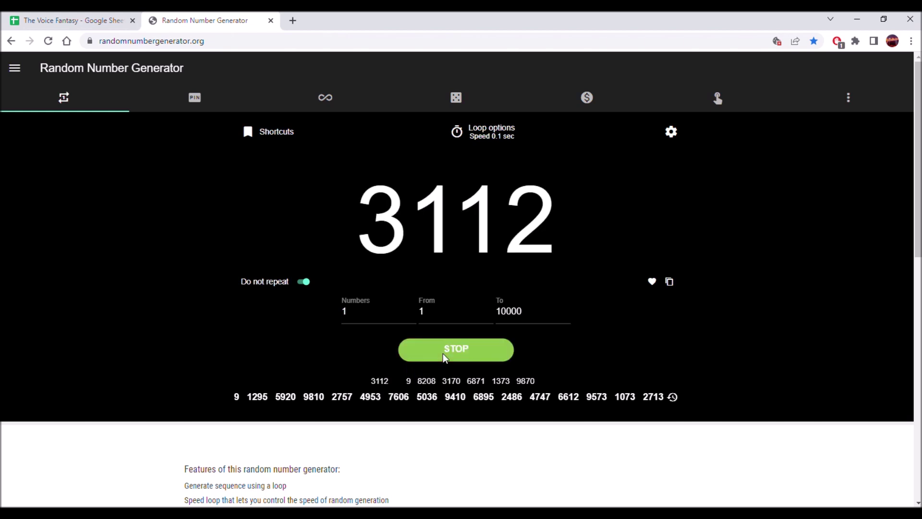
{"action": "left_click", "coordinate": [443, 353]}
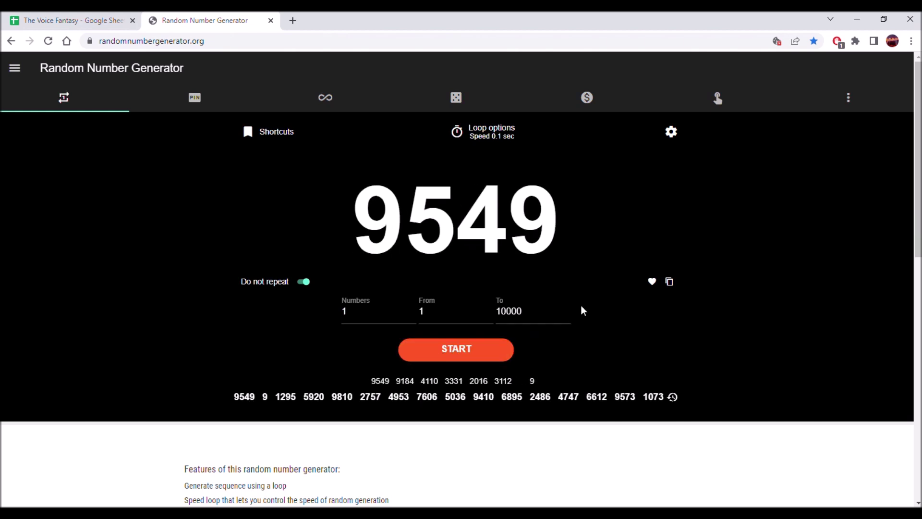
{"action": "left_click", "coordinate": [669, 282]}
{"action": "left_click", "coordinate": [74, 20]}
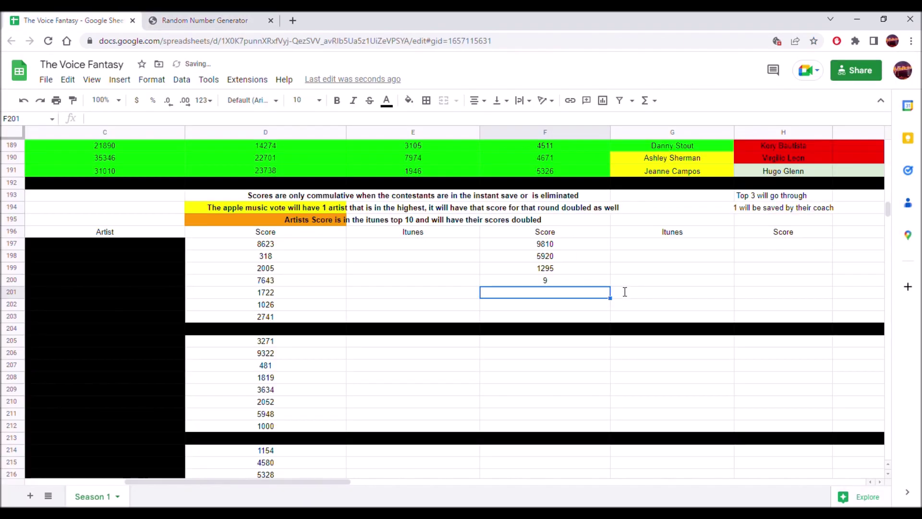
{"action": "right_click", "coordinate": [557, 294]}
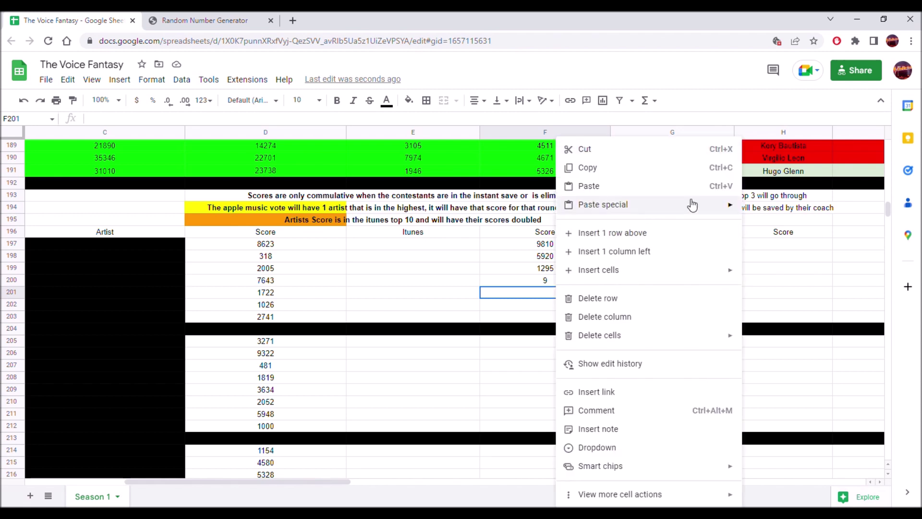
{"action": "mouse_move", "coordinate": [711, 204]}
{"action": "left_click", "coordinate": [770, 211]}
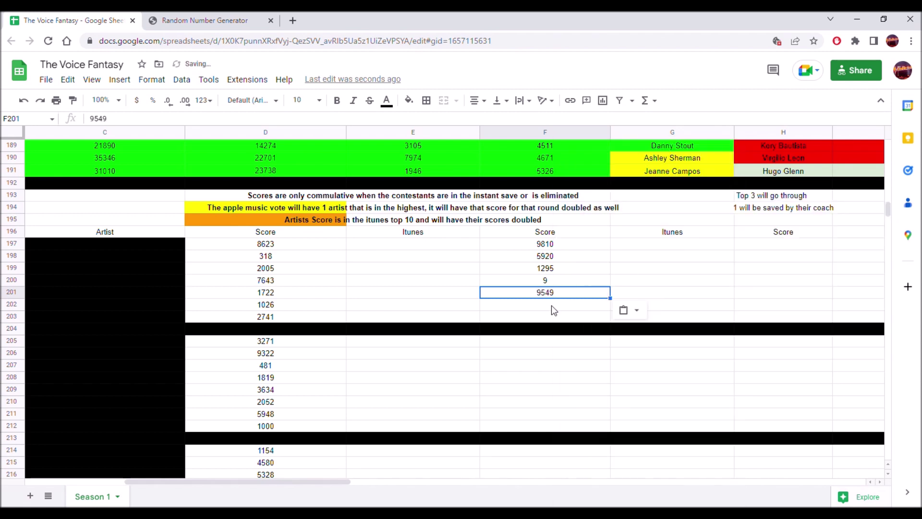
- Generate another number in the random number generator and paste it as values only into cell F202 of the spreadsheet
{"action": "left_click", "coordinate": [550, 307]}
{"action": "left_click", "coordinate": [207, 19]}
{"action": "left_click", "coordinate": [487, 347]}
{"action": "left_click", "coordinate": [487, 347]}
{"action": "left_click", "coordinate": [670, 281]}
{"action": "left_click", "coordinate": [72, 20]}
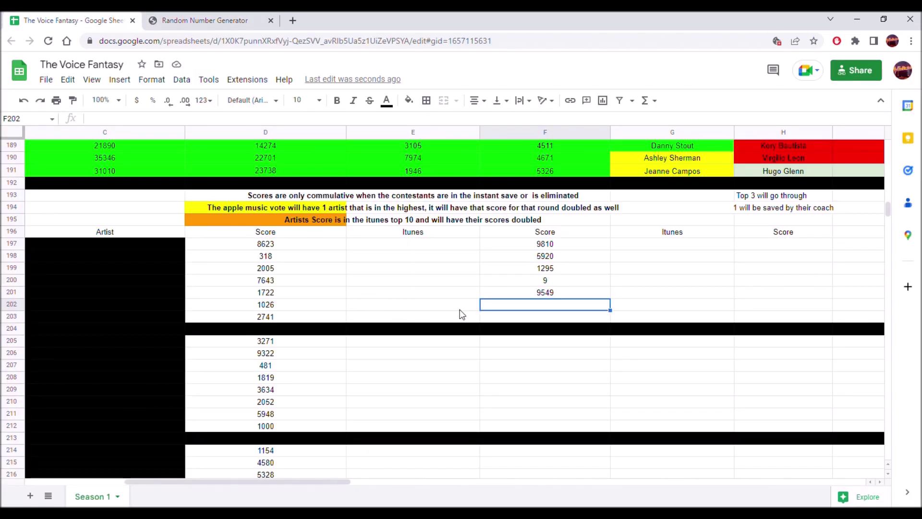
{"action": "right_click", "coordinate": [495, 306]}
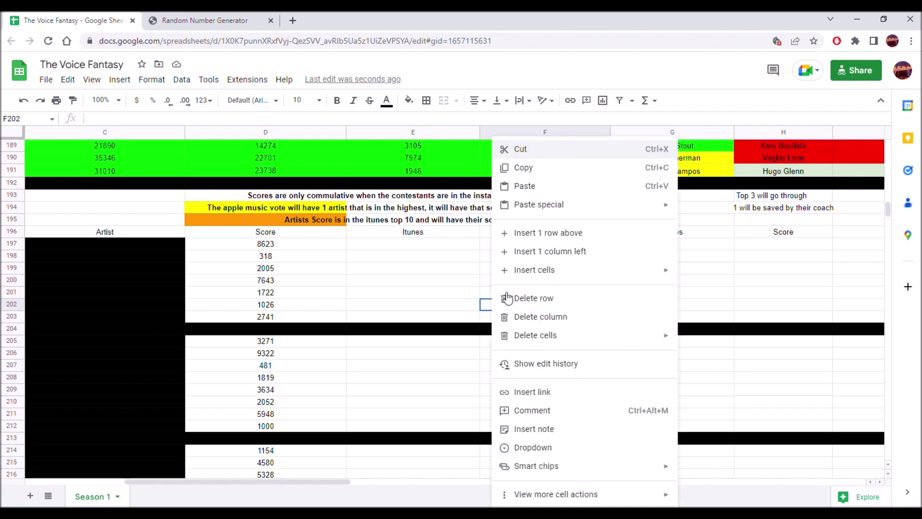
{"action": "mouse_move", "coordinate": [638, 212]}
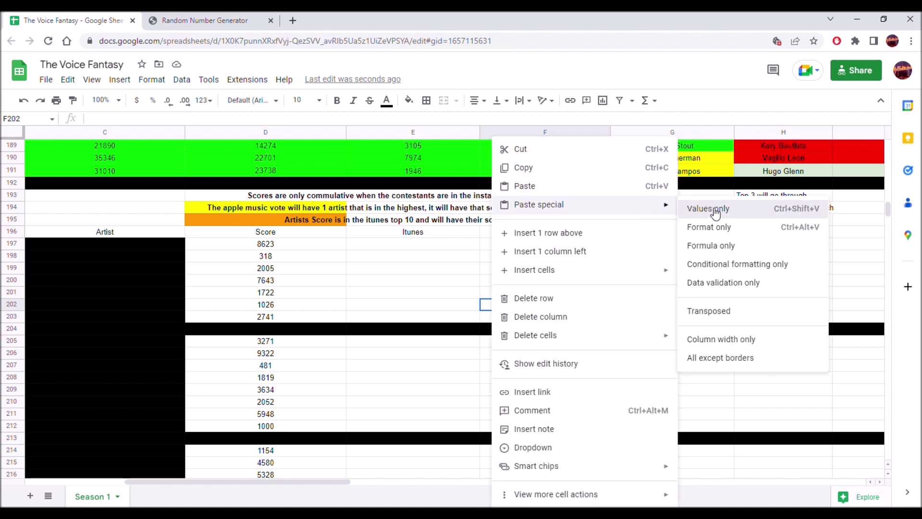
{"action": "left_click", "coordinate": [689, 210]}
- Generate a new random number and paste it as values only into F203, the last empty Score cell above the black divider row
{"action": "left_click", "coordinate": [528, 320]}
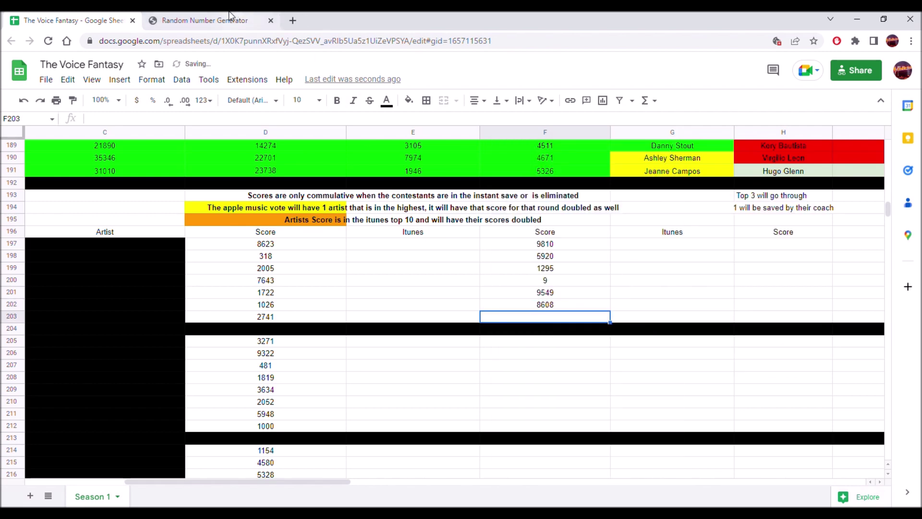
{"action": "left_click", "coordinate": [207, 20]}
{"action": "left_click", "coordinate": [465, 350]}
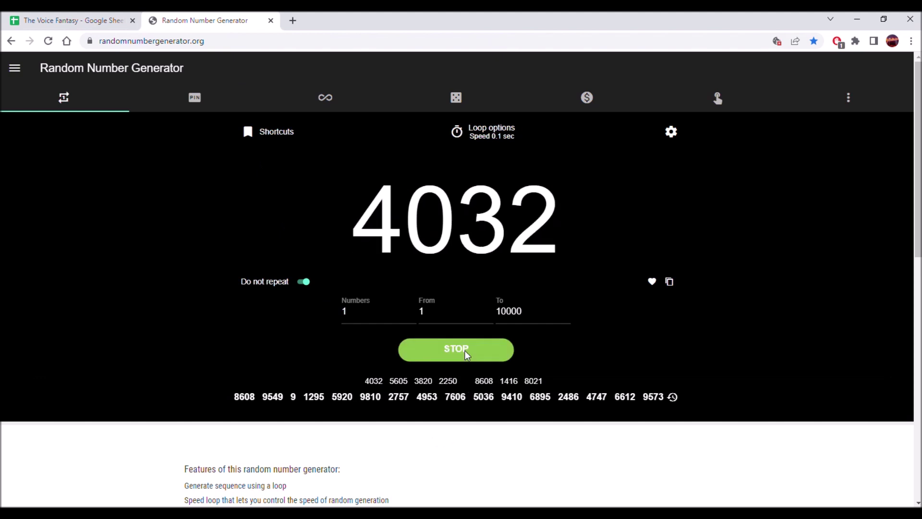
{"action": "left_click", "coordinate": [465, 350]}
{"action": "left_click", "coordinate": [669, 281]}
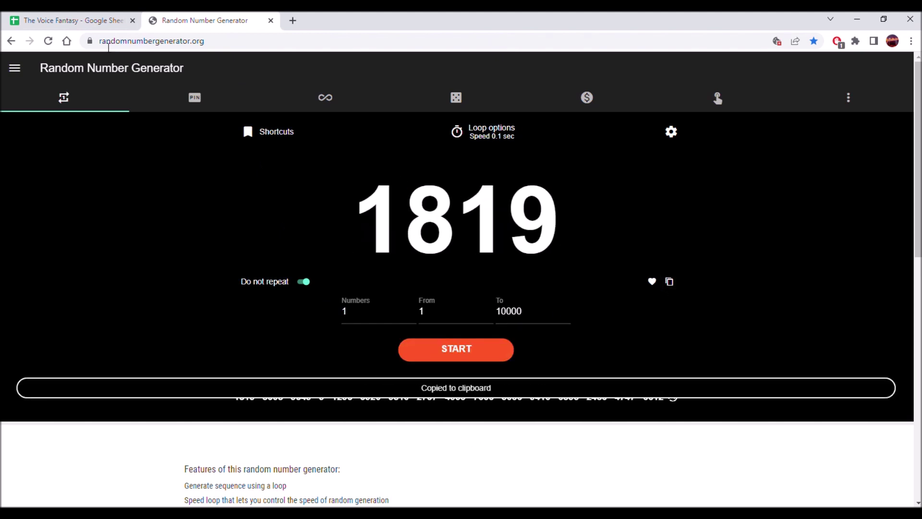
{"action": "left_click", "coordinate": [72, 20]}
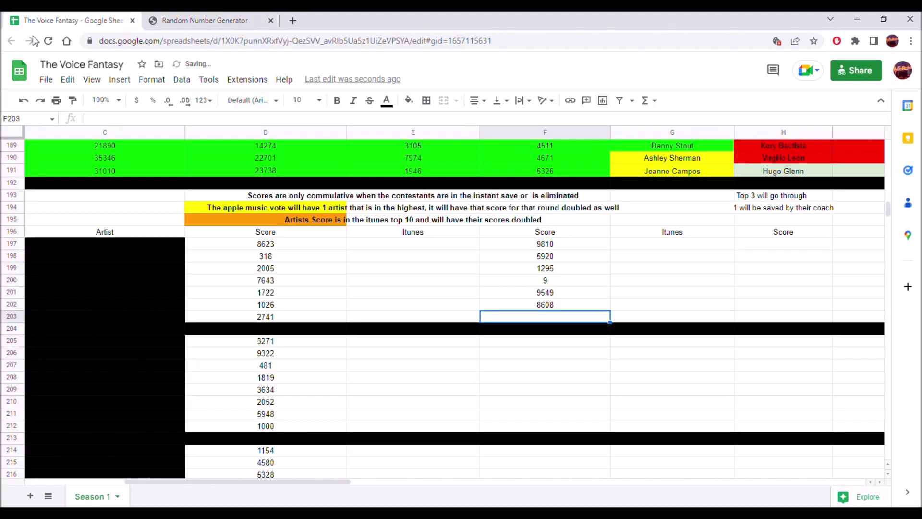
{"action": "right_click", "coordinate": [522, 317]}
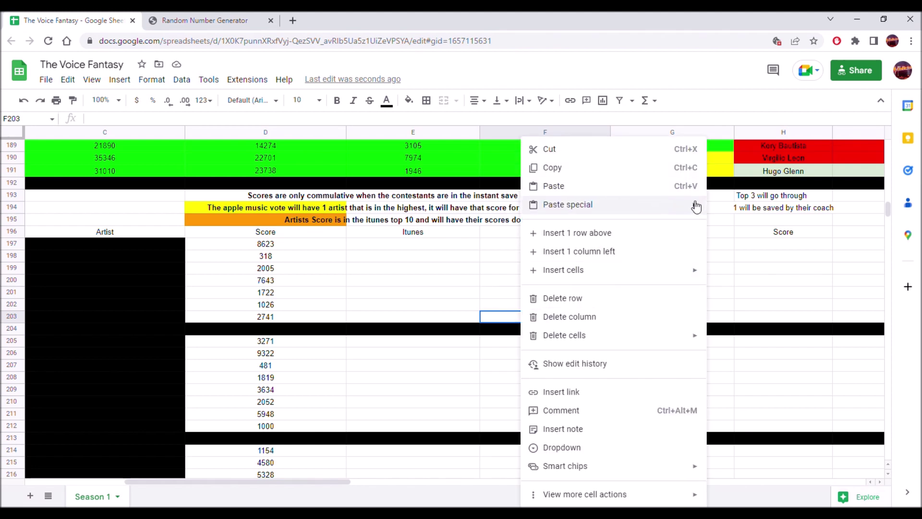
{"action": "mouse_move", "coordinate": [694, 204]}
{"action": "left_click", "coordinate": [734, 208]}
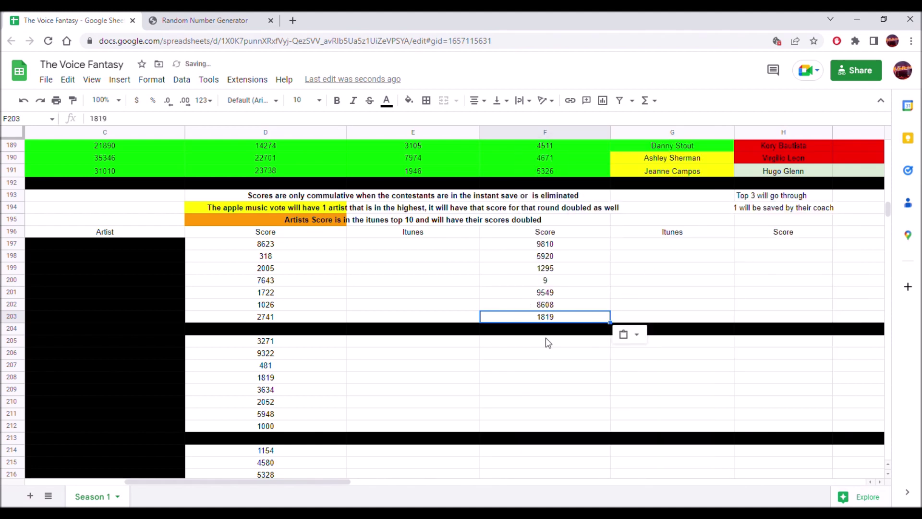
- Generate a new random number and paste it as values only into F205, the first Score cell below the black divider row
{"action": "left_click", "coordinate": [254, 20]}
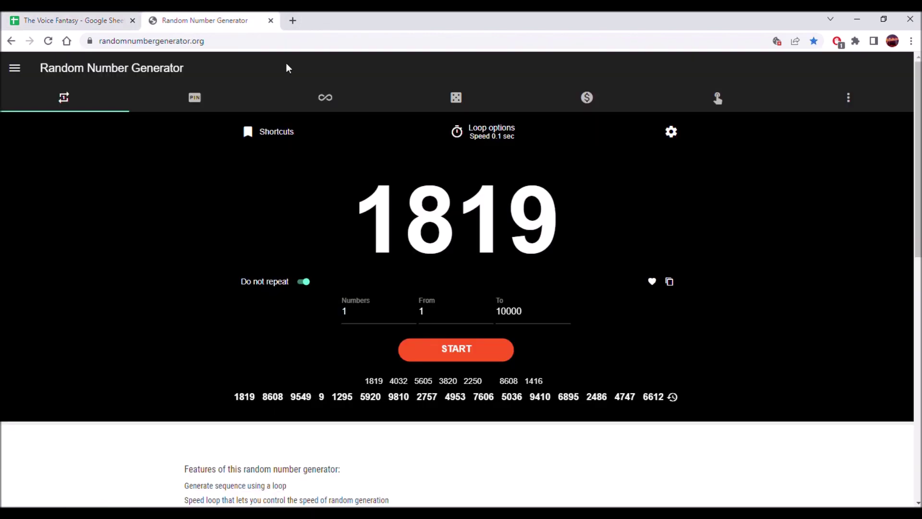
{"action": "left_click", "coordinate": [488, 347]}
{"action": "left_click", "coordinate": [489, 347]}
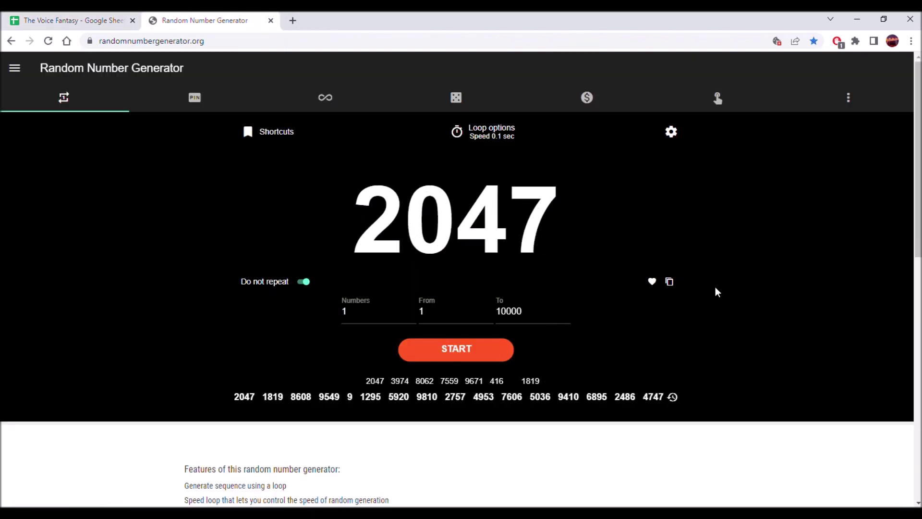
{"action": "left_click", "coordinate": [669, 283]}
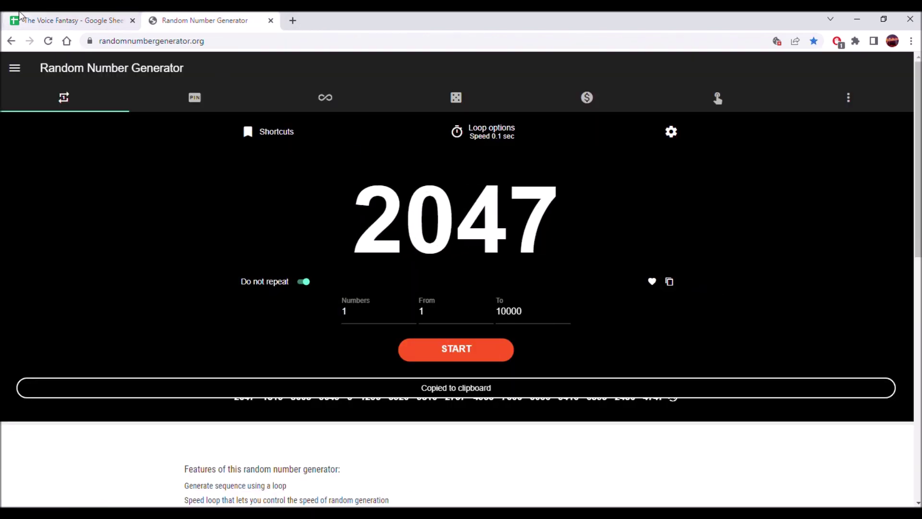
{"action": "left_click", "coordinate": [72, 20]}
{"action": "right_click", "coordinate": [548, 341]}
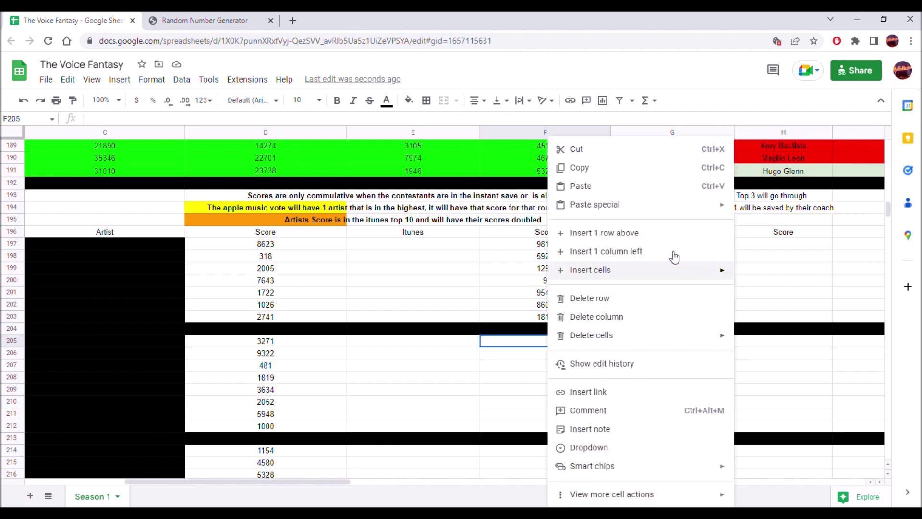
{"action": "mouse_move", "coordinate": [712, 209]}
{"action": "left_click", "coordinate": [749, 208]}
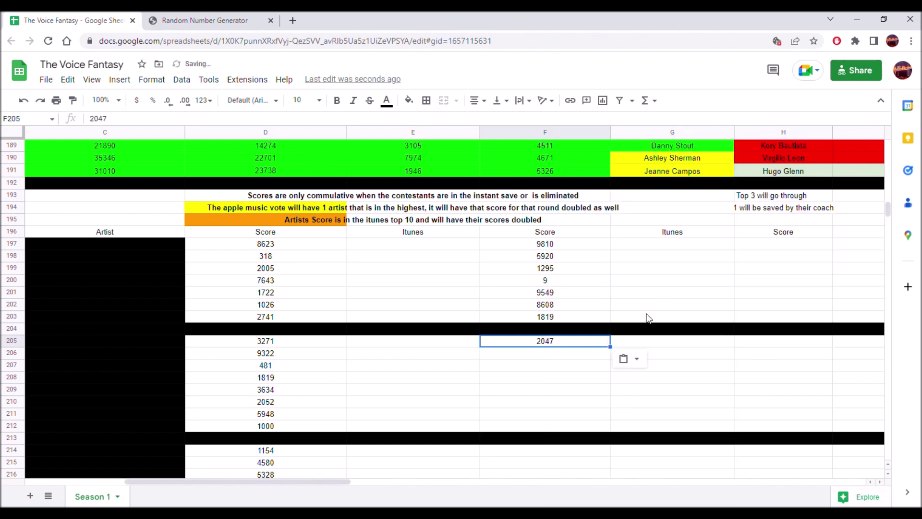
- Generate a new random number from 1 to 10000 and paste it as values only into Score cell F206 of the spreadsheet
{"action": "left_click", "coordinate": [590, 358]}
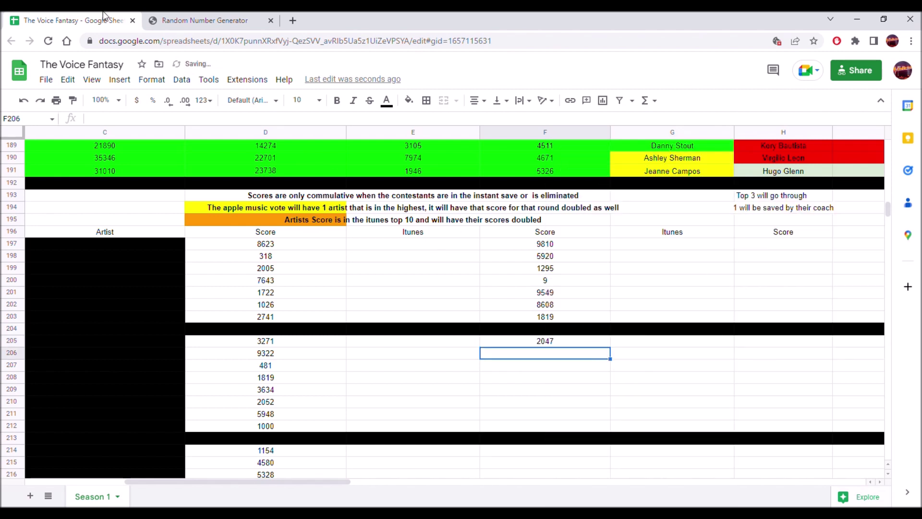
{"action": "left_click", "coordinate": [163, 20]}
{"action": "left_click", "coordinate": [451, 360]}
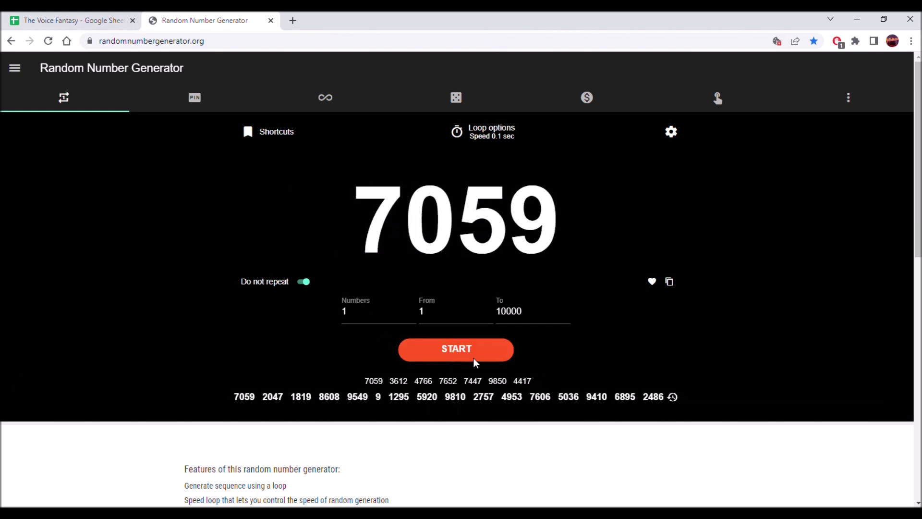
{"action": "left_click", "coordinate": [669, 283]}
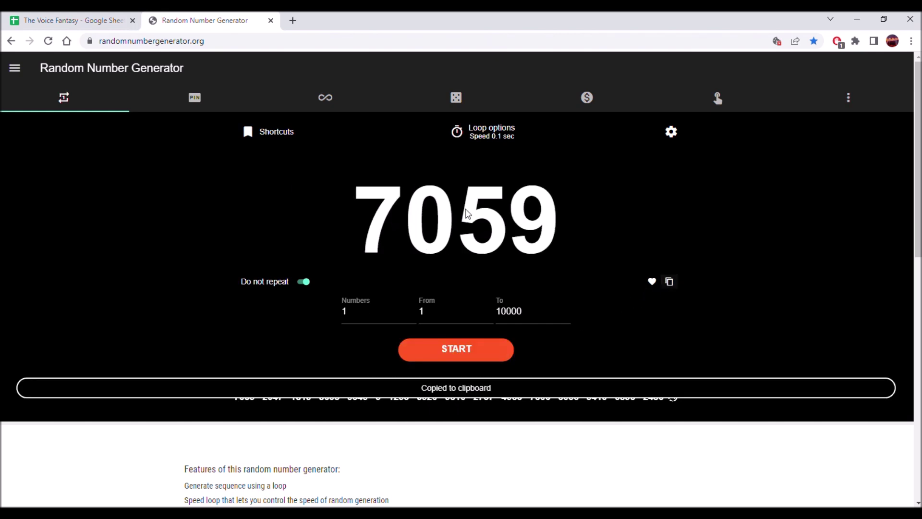
{"action": "left_click", "coordinate": [72, 20]}
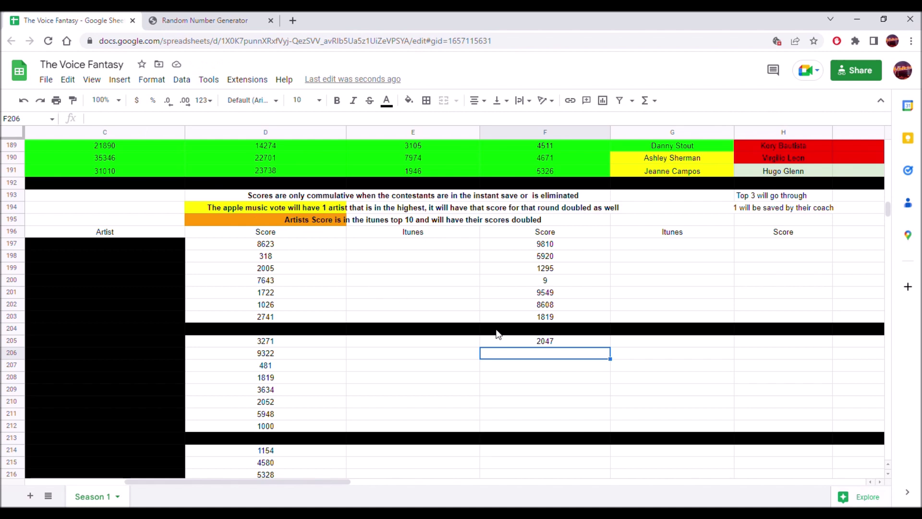
{"action": "right_click", "coordinate": [510, 354]}
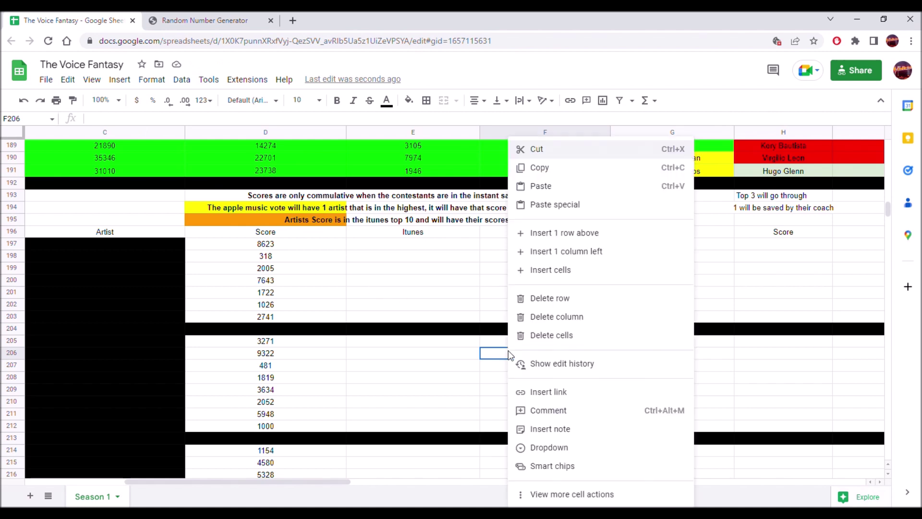
{"action": "mouse_move", "coordinate": [674, 205]}
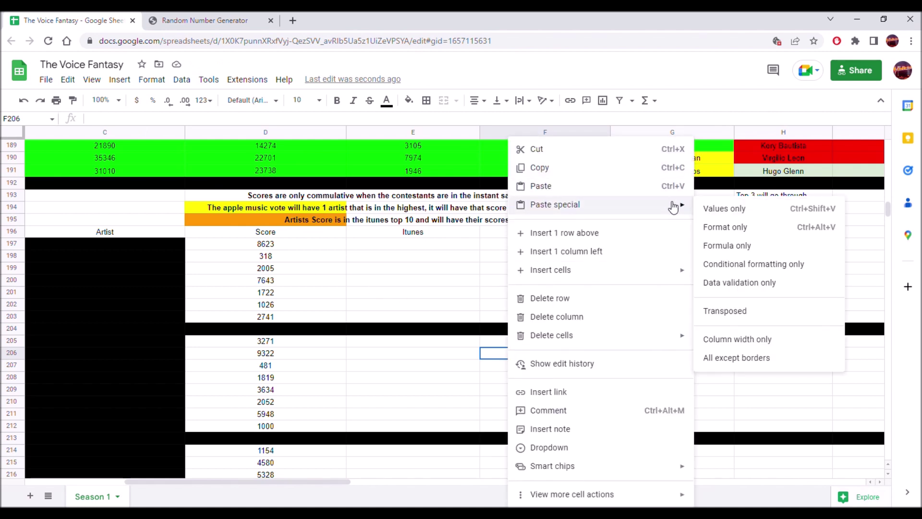
{"action": "left_click", "coordinate": [710, 208]}
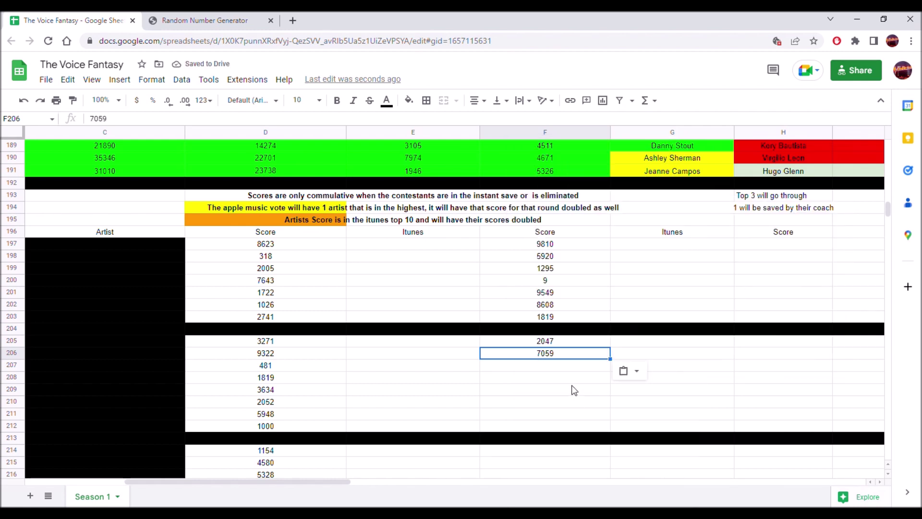
- Generate another number in the random number generator and paste it as values only into cell F207 of the spreadsheet
{"action": "left_click", "coordinate": [169, 16]}
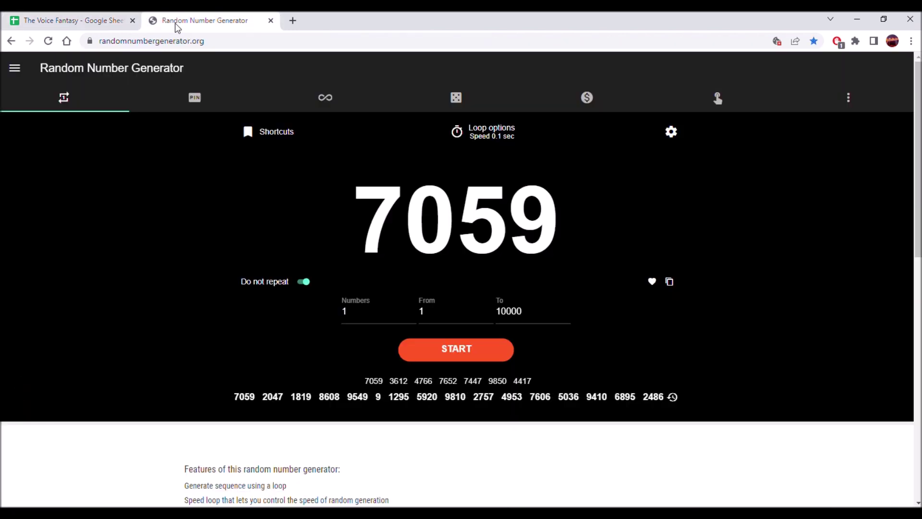
{"action": "left_click", "coordinate": [460, 352]}
{"action": "left_click", "coordinate": [461, 352]}
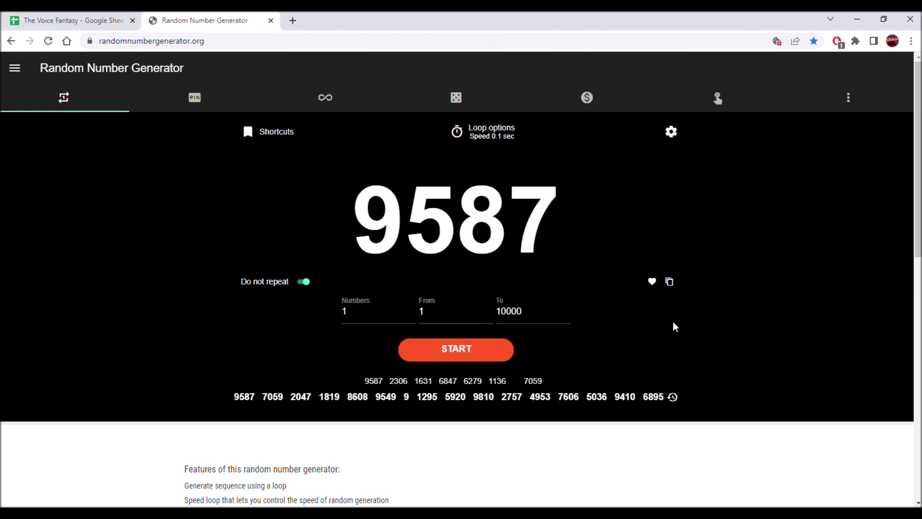
{"action": "left_click", "coordinate": [670, 282]}
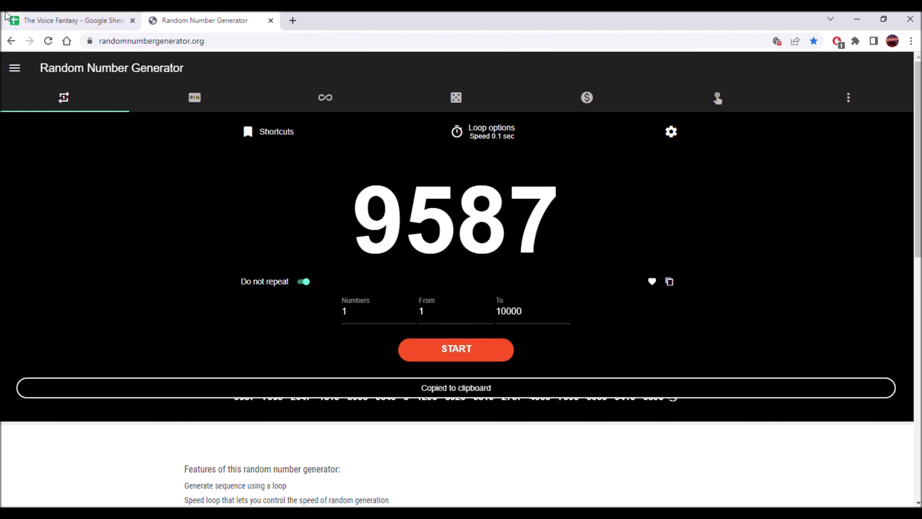
{"action": "left_click", "coordinate": [72, 20]}
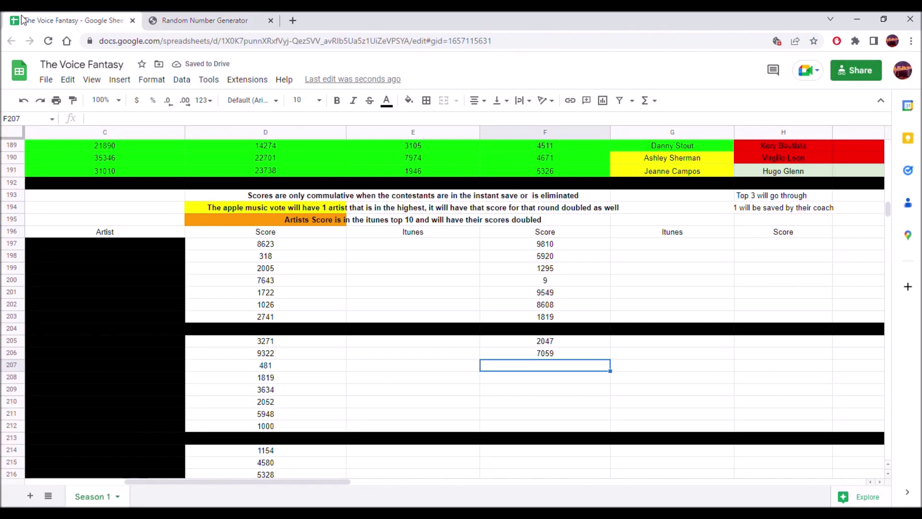
{"action": "right_click", "coordinate": [597, 363]}
{"action": "mouse_move", "coordinate": [684, 205]}
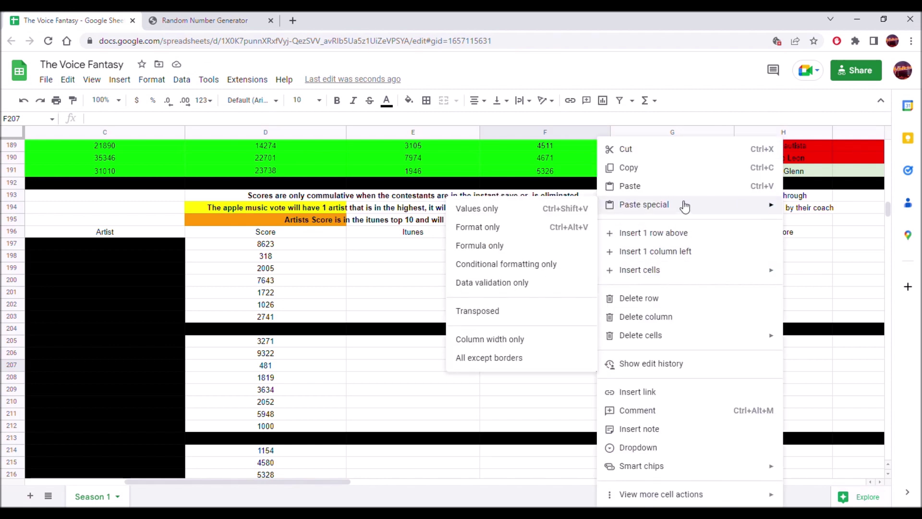
{"action": "left_click", "coordinate": [508, 229]}
- Generate another number in the random number generator and paste it as values only into cell F208 of the spreadsheet
{"action": "left_click", "coordinate": [504, 375]}
{"action": "left_click", "coordinate": [204, 20]}
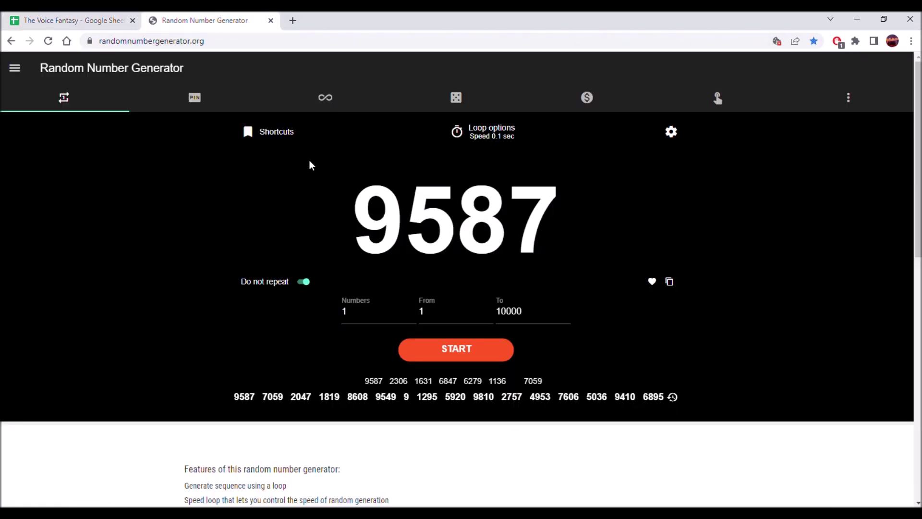
{"action": "left_click", "coordinate": [450, 356]}
{"action": "left_click", "coordinate": [451, 354]}
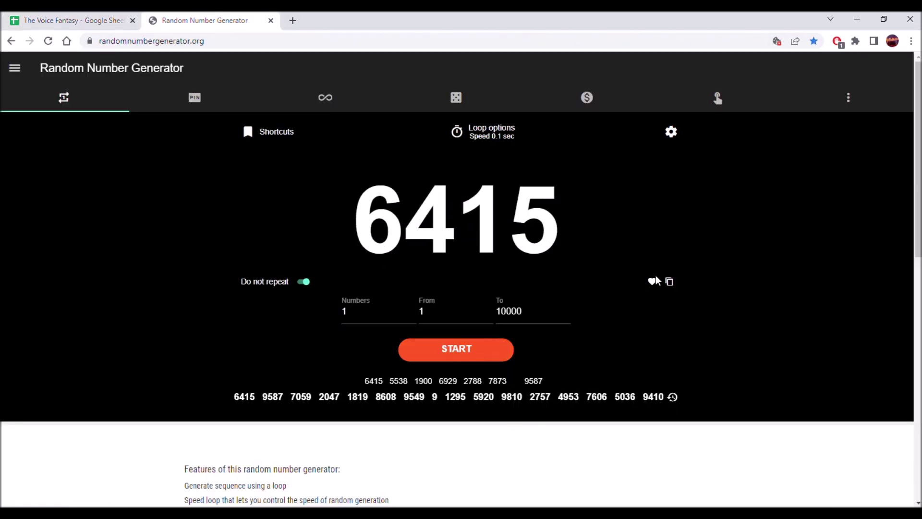
{"action": "left_click", "coordinate": [669, 282]}
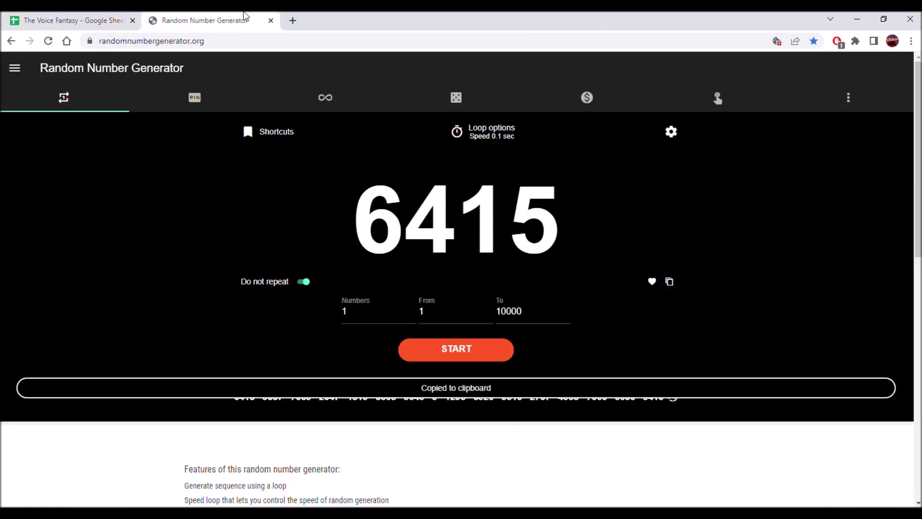
{"action": "left_click", "coordinate": [41, 17]}
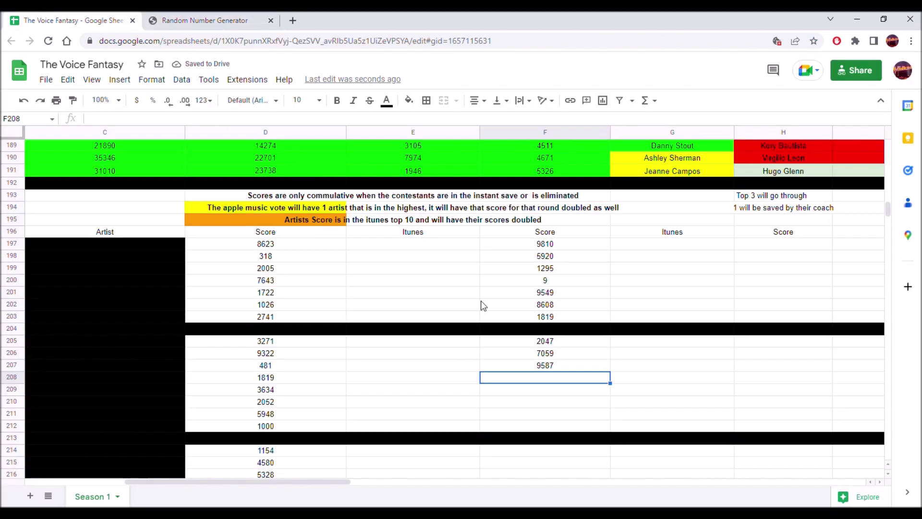
{"action": "right_click", "coordinate": [552, 377]}
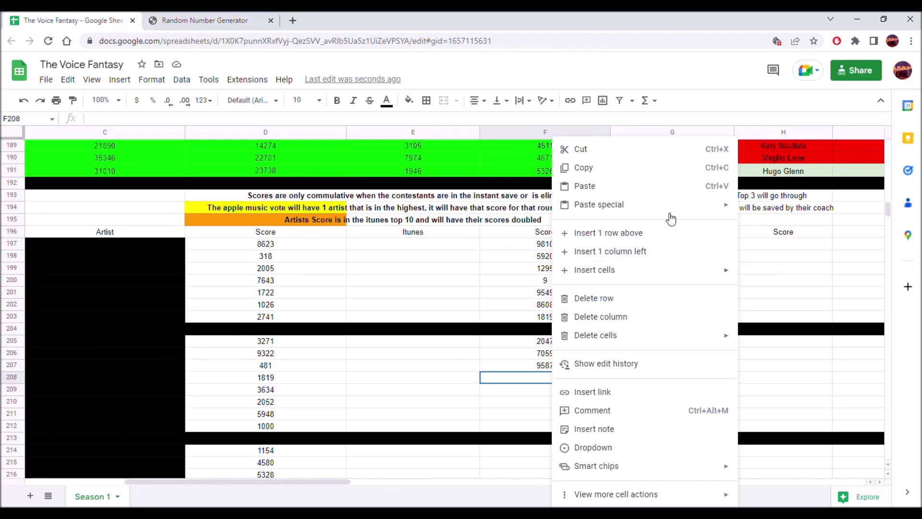
{"action": "mouse_move", "coordinate": [713, 203]}
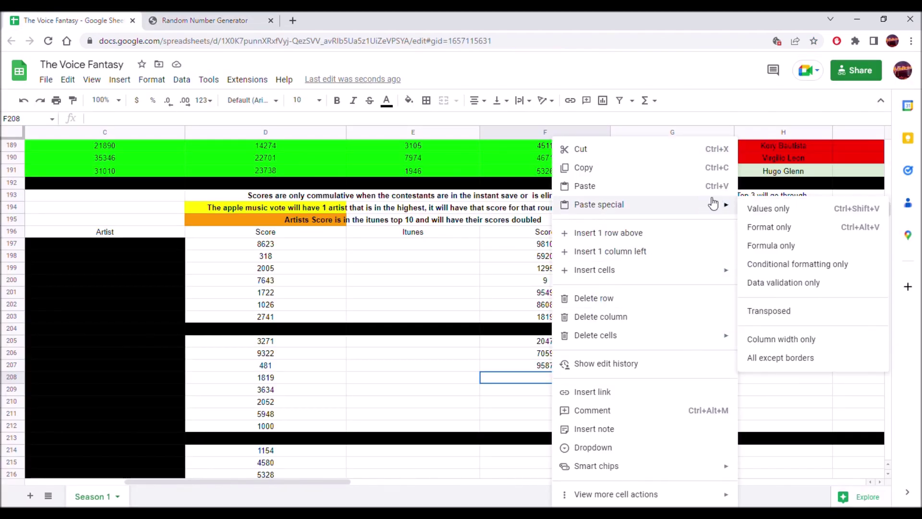
{"action": "left_click", "coordinate": [759, 207]}
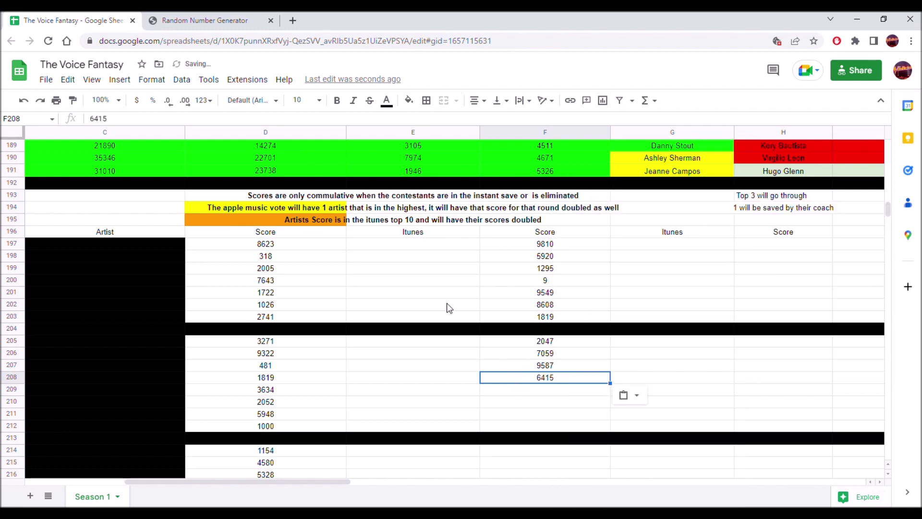
- Generate another number in the random number generator, copy it, and paste it as values only into cell F209 of the spreadsheet
{"action": "left_click", "coordinate": [222, 17]}
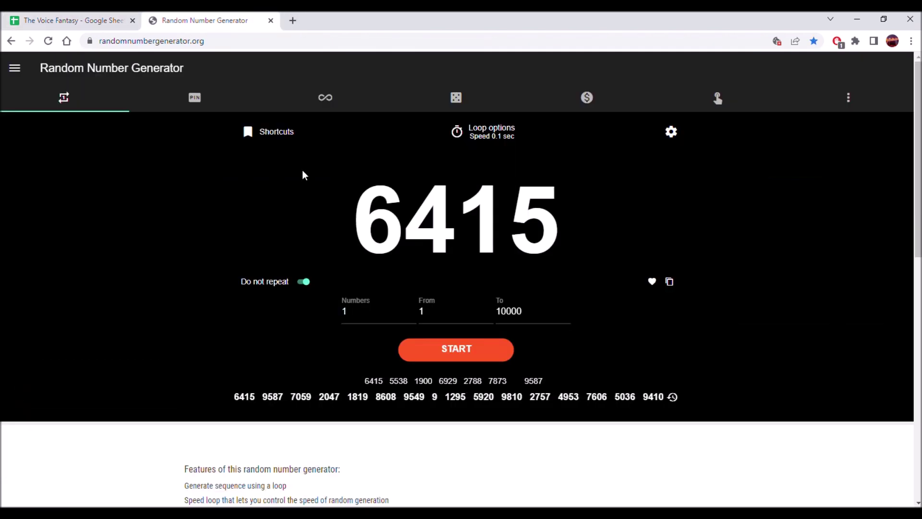
{"action": "left_click", "coordinate": [480, 348]}
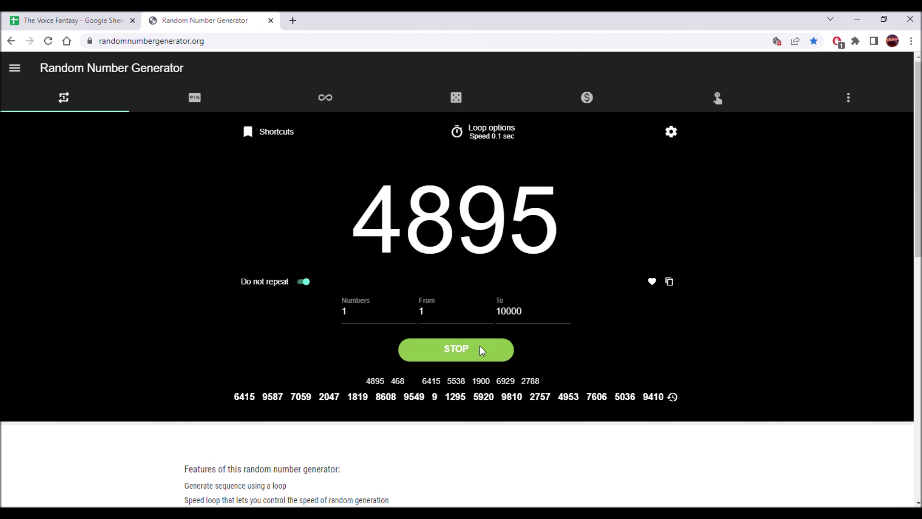
{"action": "left_click", "coordinate": [673, 284]}
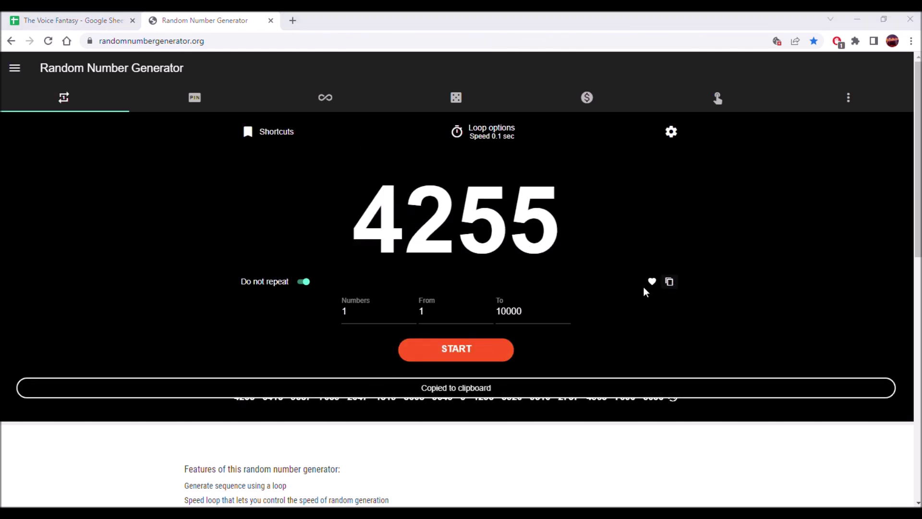
{"action": "key", "text": "ctrl+Tab"}
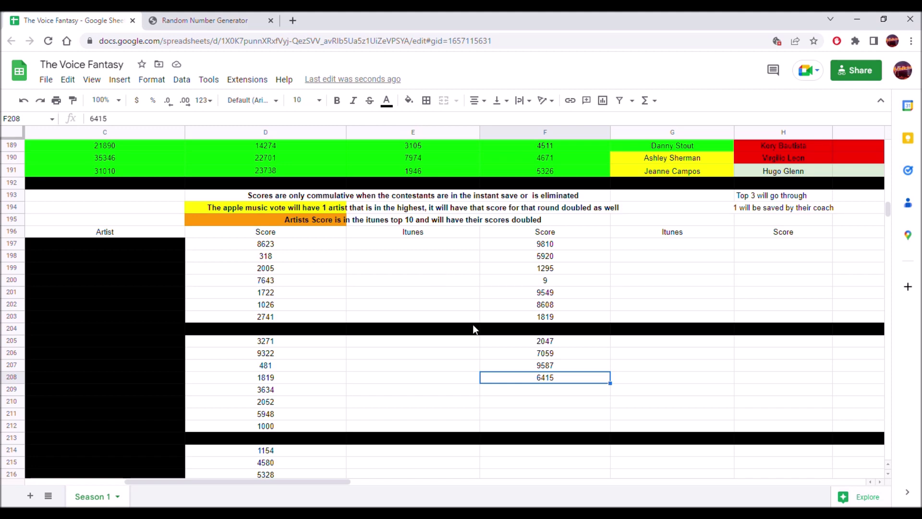
{"action": "left_click", "coordinate": [204, 20]}
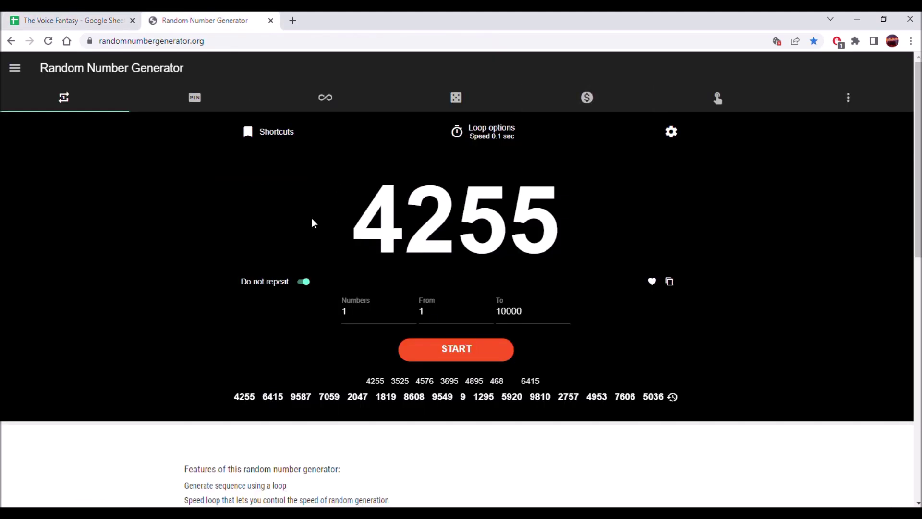
{"action": "left_click", "coordinate": [41, 19]}
{"action": "left_click", "coordinate": [229, 16]}
{"action": "left_click", "coordinate": [669, 282]}
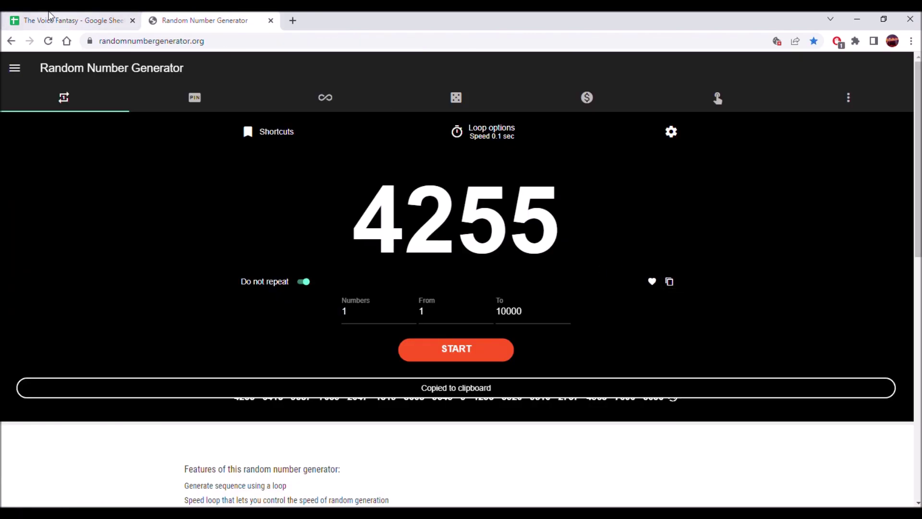
{"action": "left_click", "coordinate": [48, 19]}
{"action": "left_click", "coordinate": [563, 390]}
{"action": "right_click", "coordinate": [563, 390]}
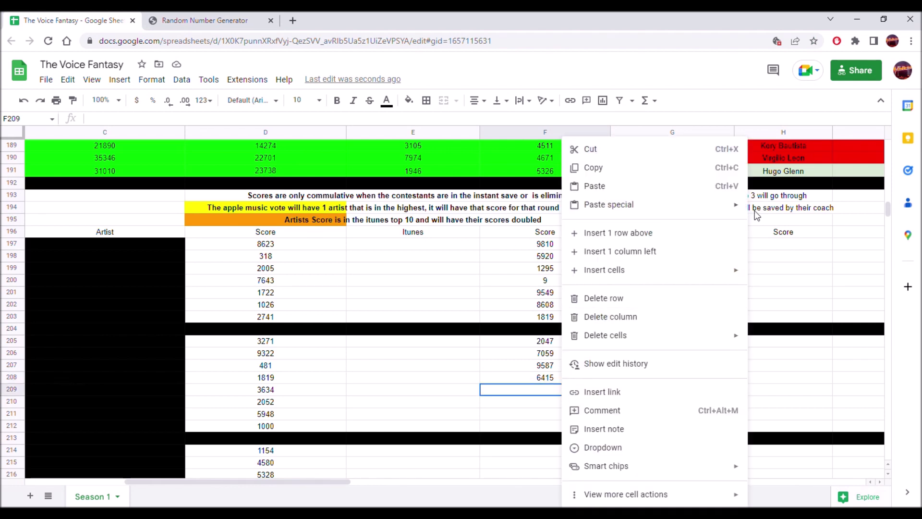
{"action": "left_click", "coordinate": [775, 211]}
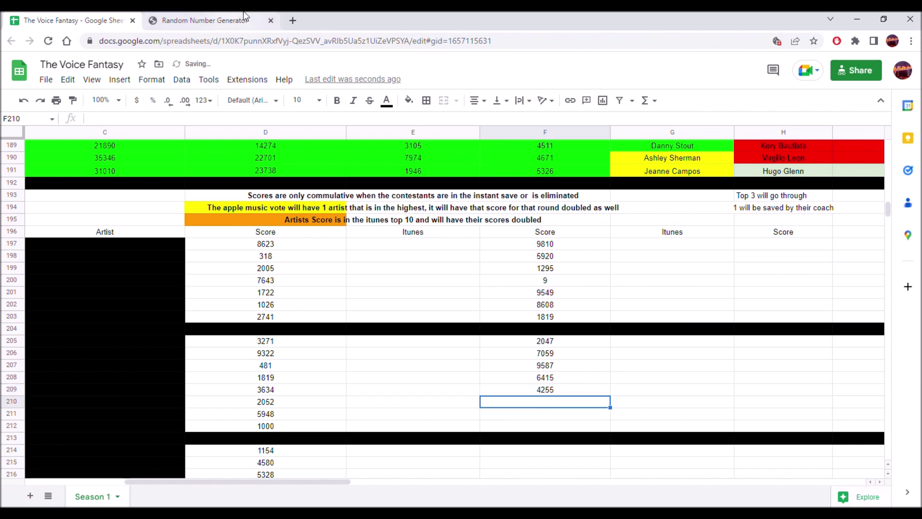
- Generate another number in the random number generator and paste it as values only into cell F210 of the spreadsheet
{"action": "left_click", "coordinate": [263, 20]}
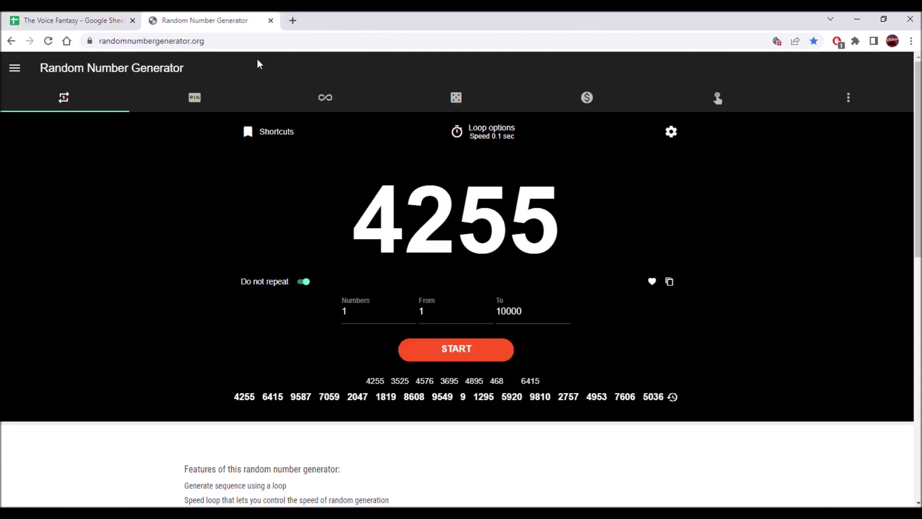
{"action": "left_click", "coordinate": [444, 344]}
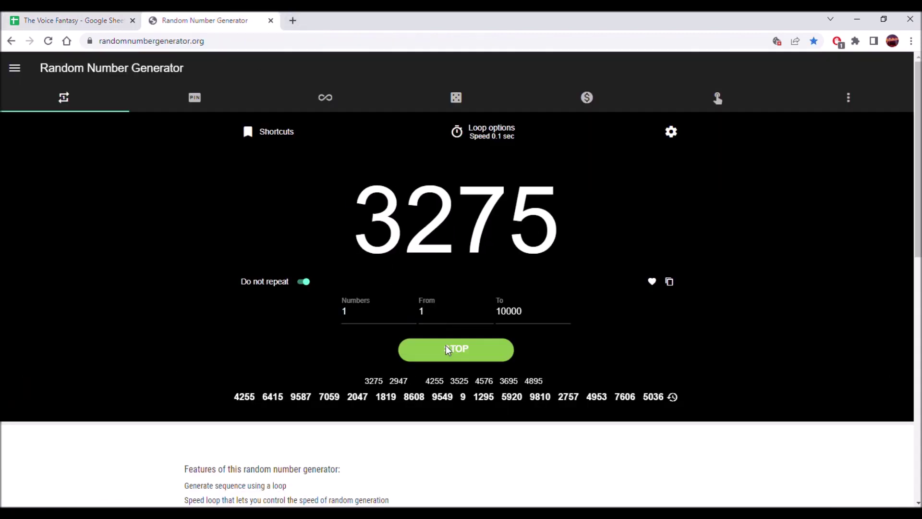
{"action": "left_click", "coordinate": [673, 282]}
{"action": "left_click", "coordinate": [72, 20]}
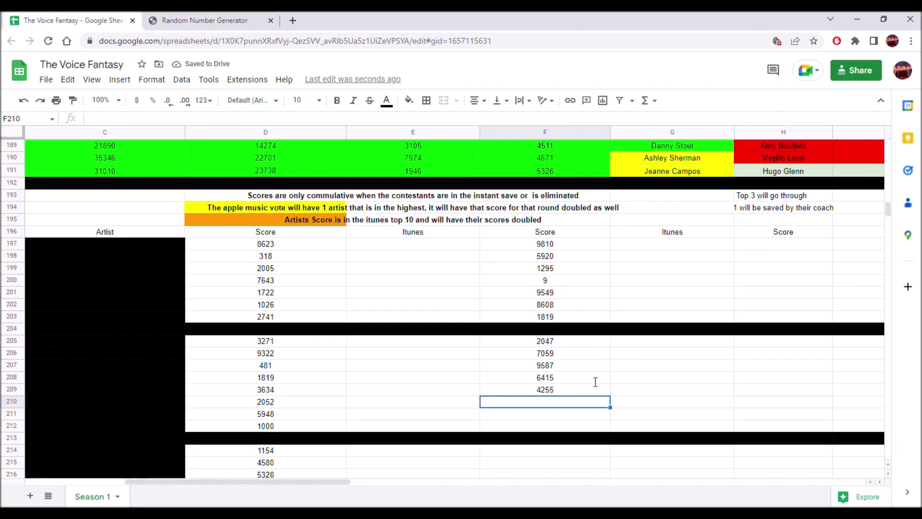
{"action": "right_click", "coordinate": [592, 401]}
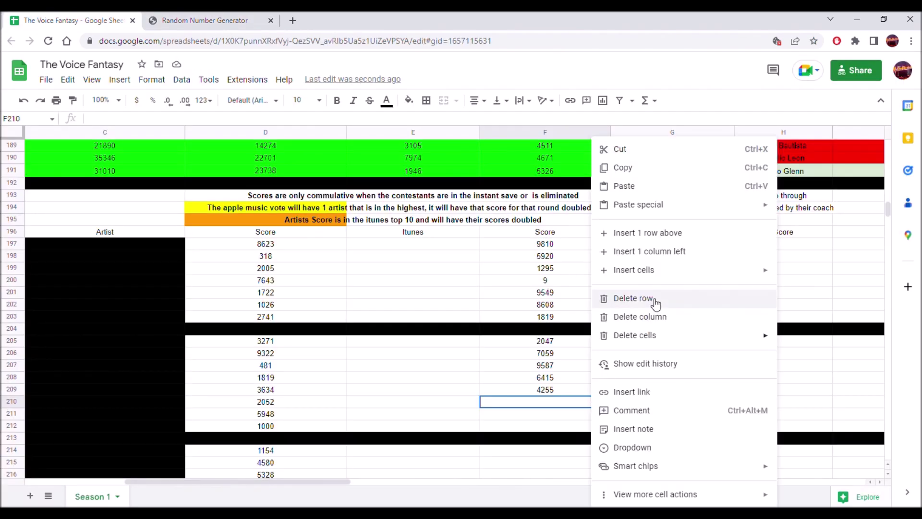
{"action": "mouse_move", "coordinate": [694, 204]}
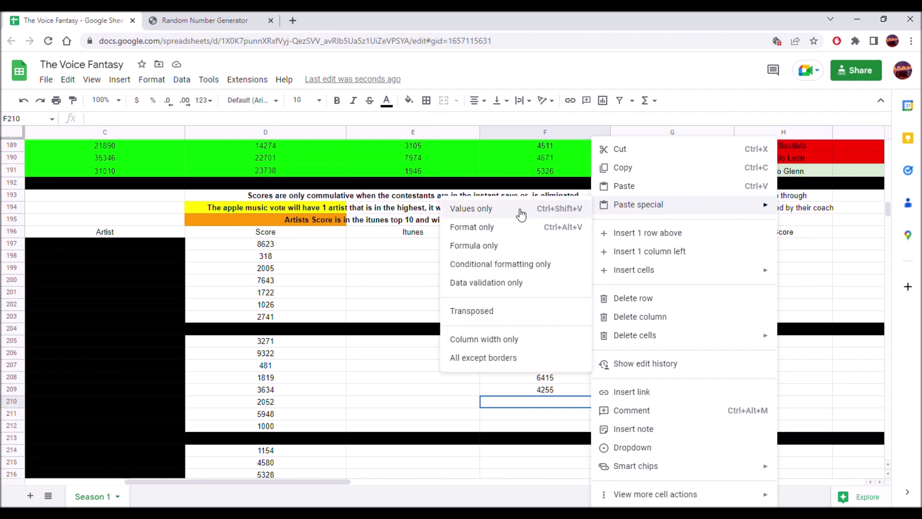
{"action": "left_click", "coordinate": [532, 357]}
- Generate another number in the random number generator, copy it, and paste it as values only into cell F211 of the spreadsheet
{"action": "left_click", "coordinate": [537, 418]}
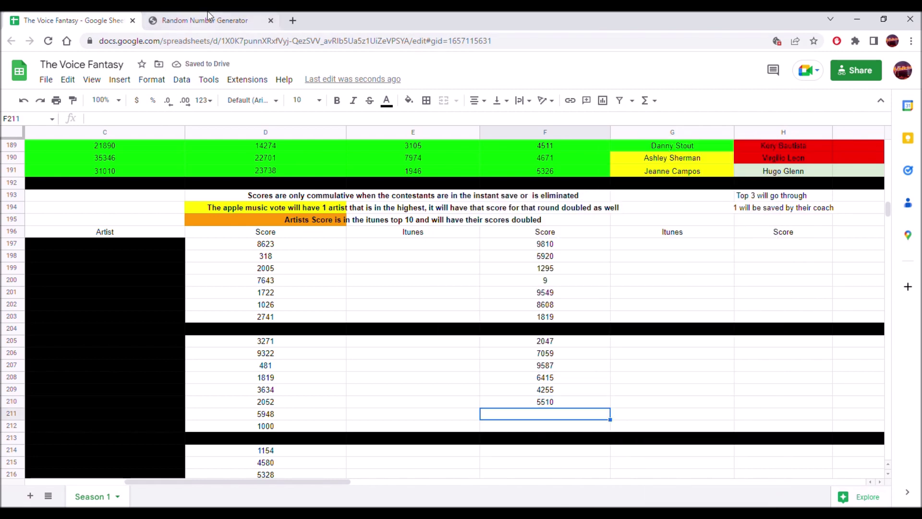
{"action": "left_click", "coordinate": [195, 21]}
{"action": "left_click", "coordinate": [443, 349]}
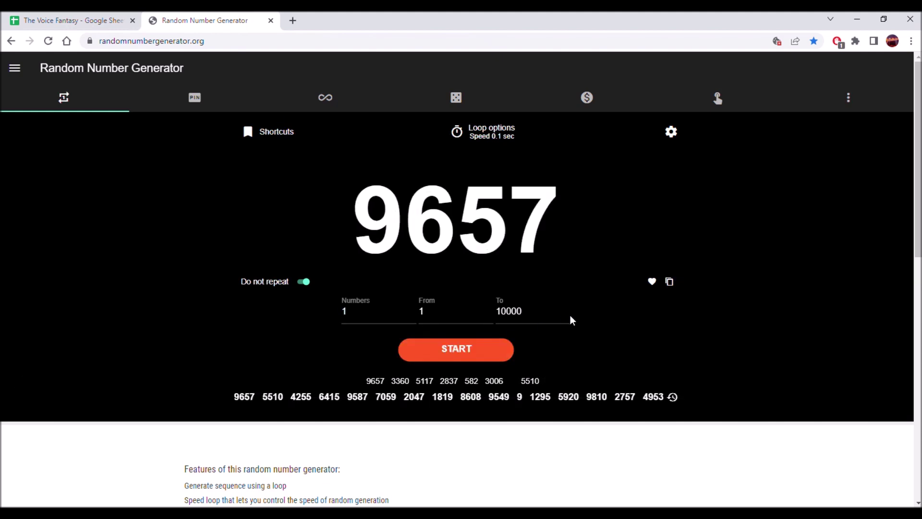
{"action": "left_click", "coordinate": [669, 281]}
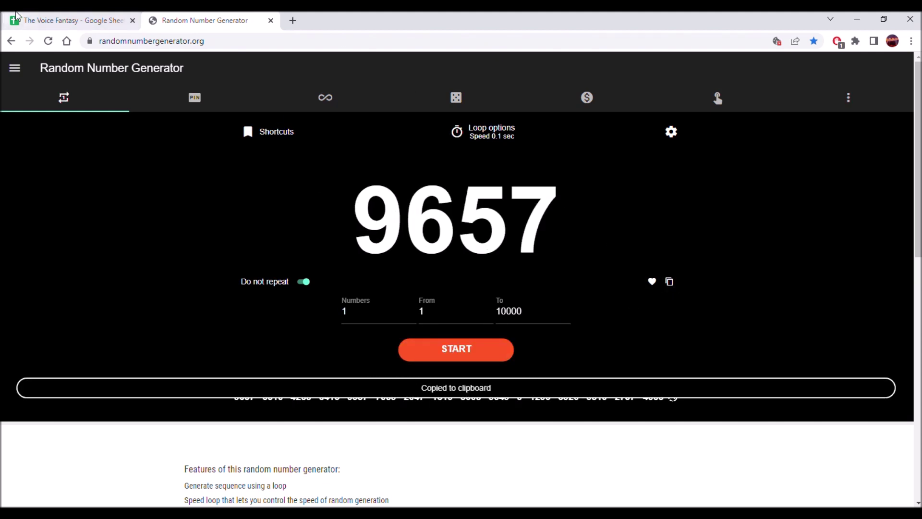
{"action": "left_click", "coordinate": [48, 20]}
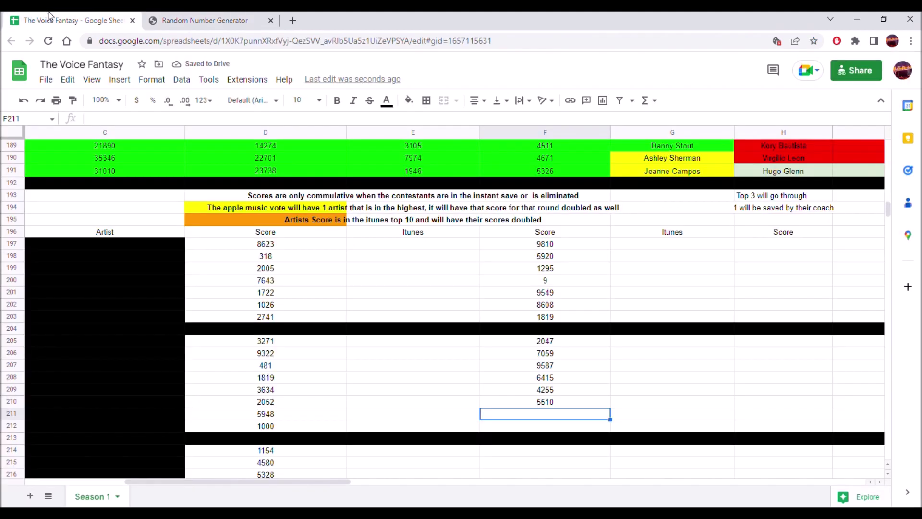
{"action": "right_click", "coordinate": [559, 420]}
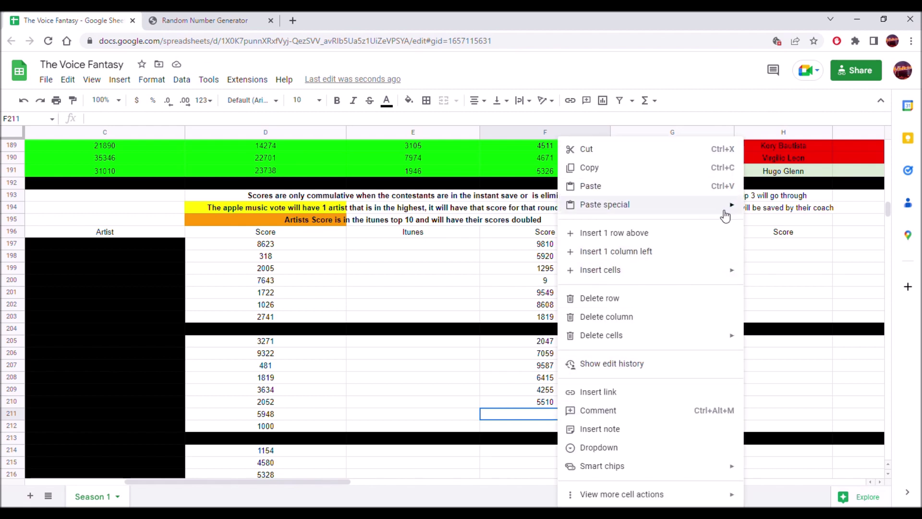
{"action": "mouse_move", "coordinate": [725, 216]}
{"action": "left_click", "coordinate": [763, 206]}
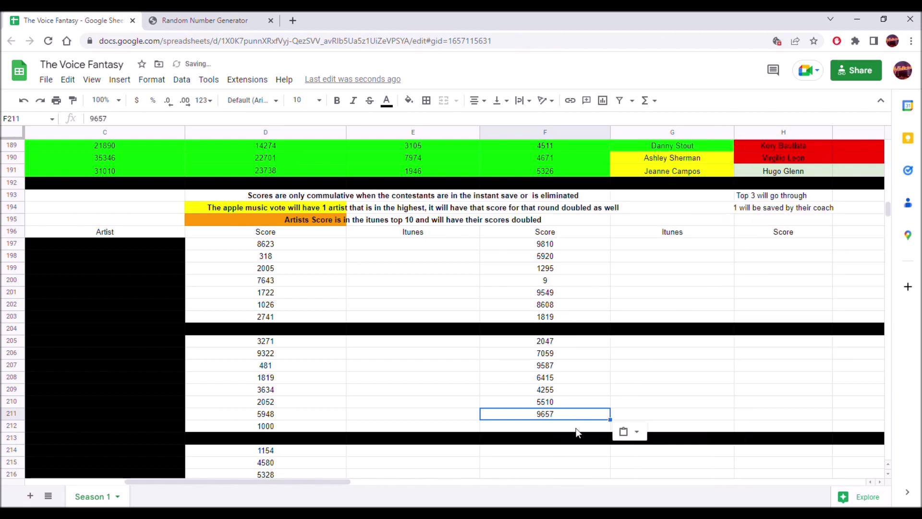
- Generate another number in the random number generator and paste it as values only into cell F212 of the spreadsheet
{"action": "left_click", "coordinate": [204, 20]}
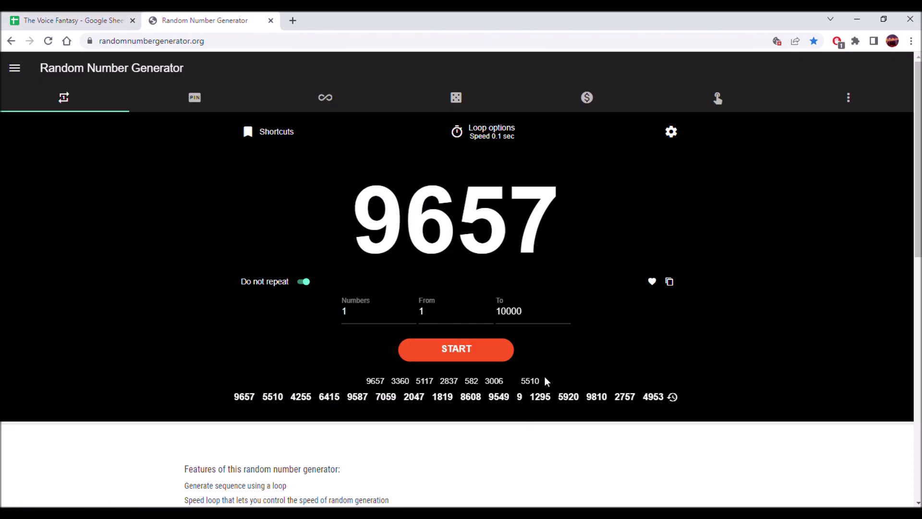
{"action": "left_click", "coordinate": [447, 359]}
{"action": "left_click", "coordinate": [448, 359]}
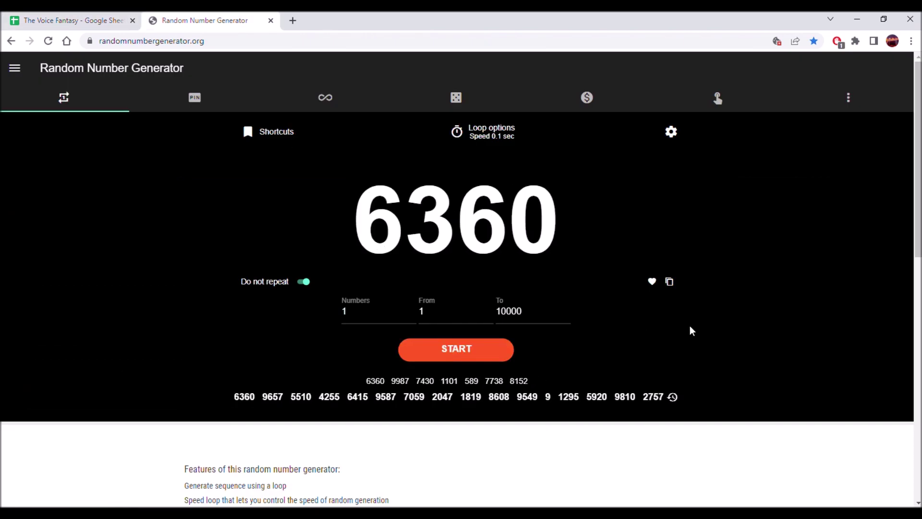
{"action": "left_click", "coordinate": [669, 283]}
{"action": "left_click", "coordinate": [60, 20]}
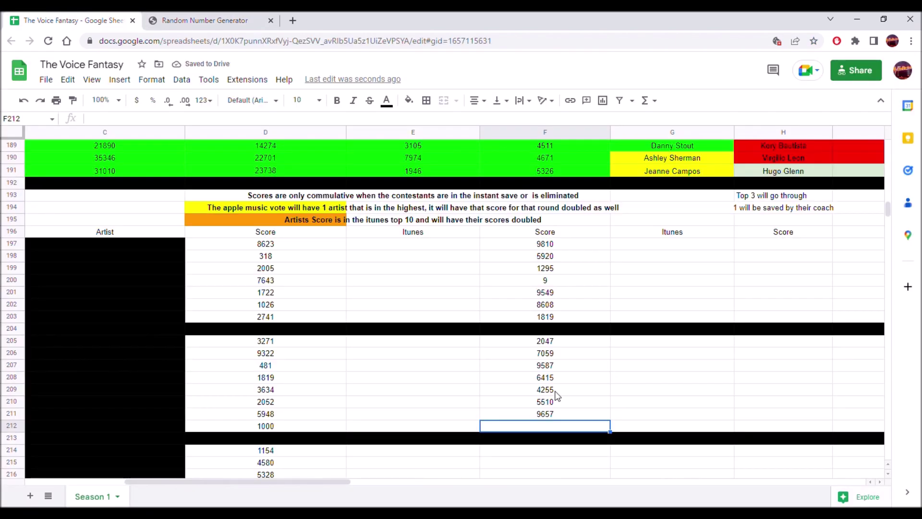
{"action": "right_click", "coordinate": [542, 427]}
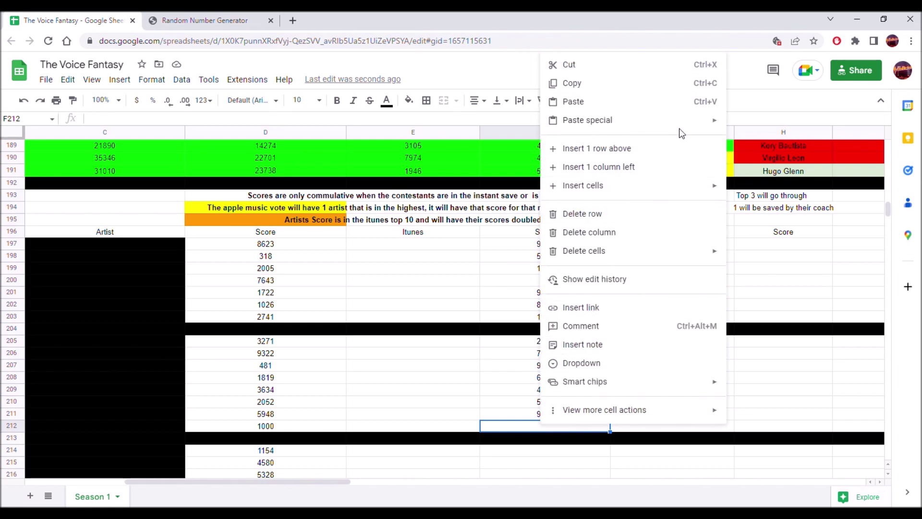
{"action": "mouse_move", "coordinate": [695, 124]}
{"action": "left_click", "coordinate": [749, 126]}
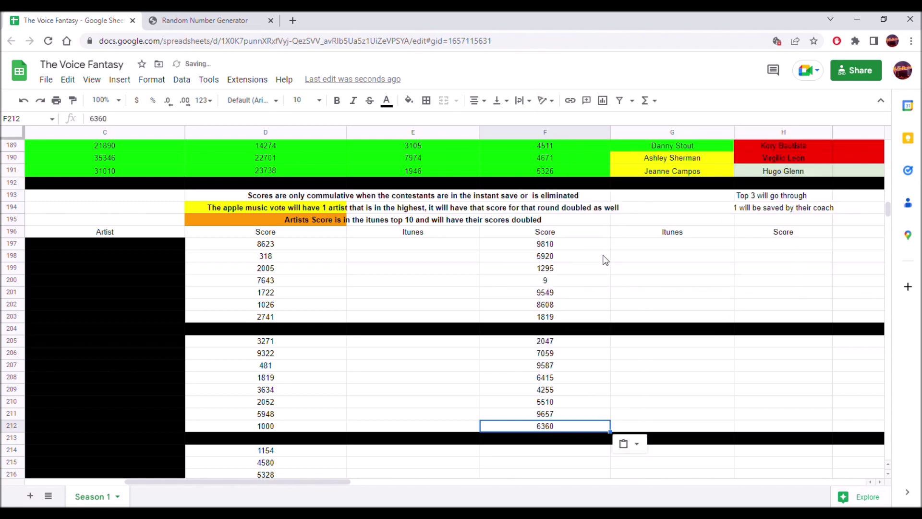
- Generate another number in the random number generator and paste it as values only into cell F214, below the black divider row
{"action": "scroll", "coordinate": [594, 314], "scroll_direction": "down", "scroll_amount": 2}
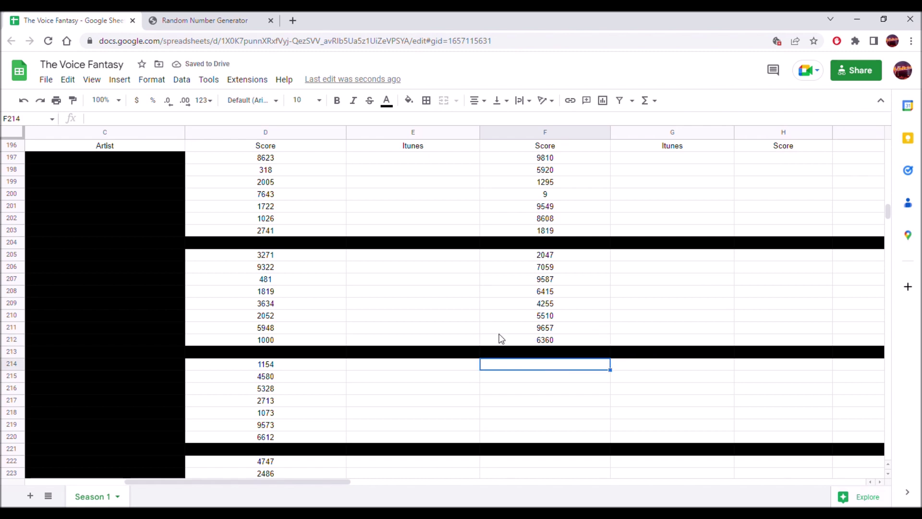
{"action": "left_click", "coordinate": [206, 20]}
{"action": "left_click", "coordinate": [464, 349]}
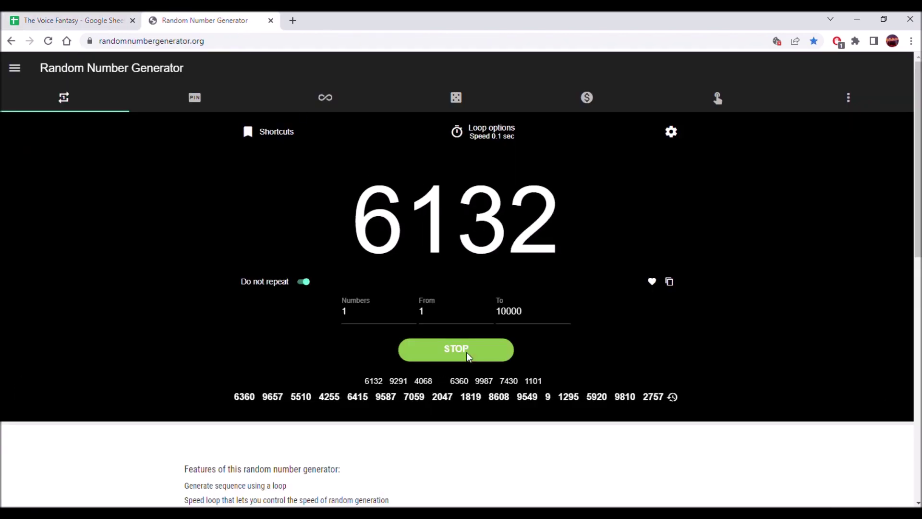
{"action": "left_click", "coordinate": [669, 282]}
{"action": "left_click", "coordinate": [99, 22]}
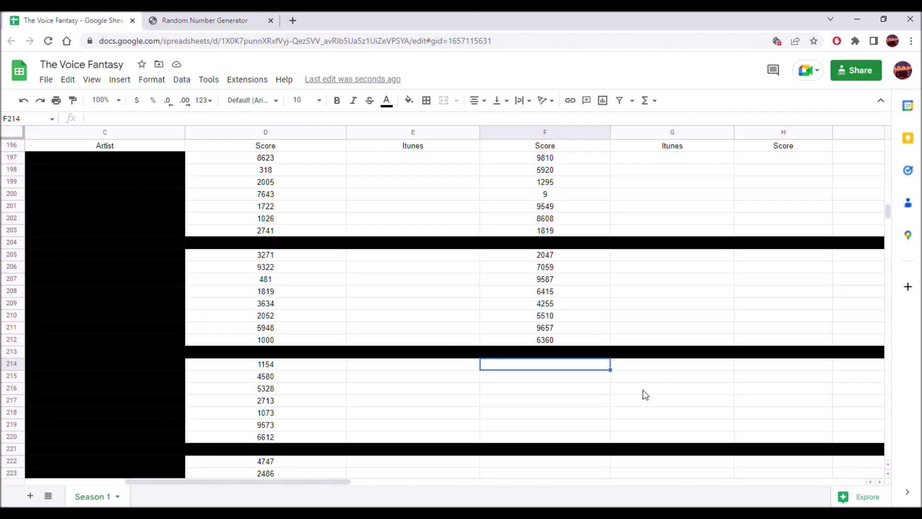
{"action": "right_click", "coordinate": [583, 372]}
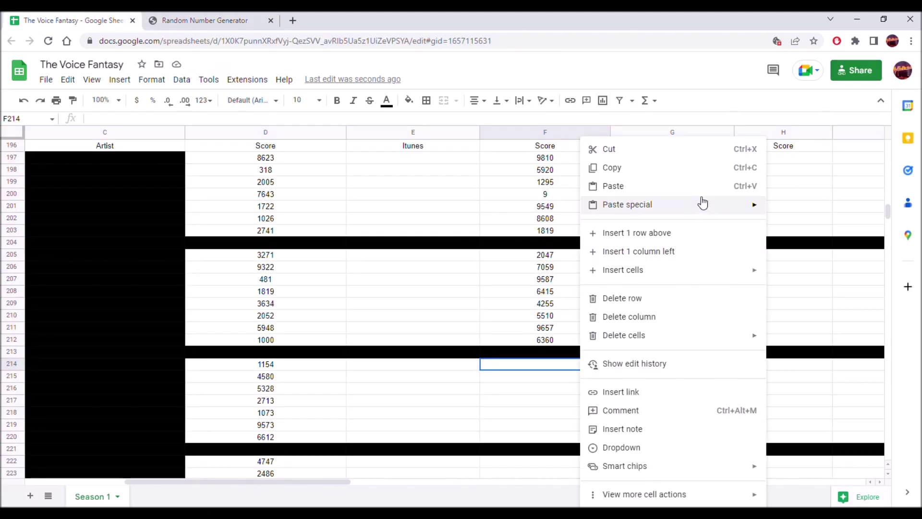
{"action": "mouse_move", "coordinate": [711, 208]}
{"action": "left_click", "coordinate": [829, 216]}
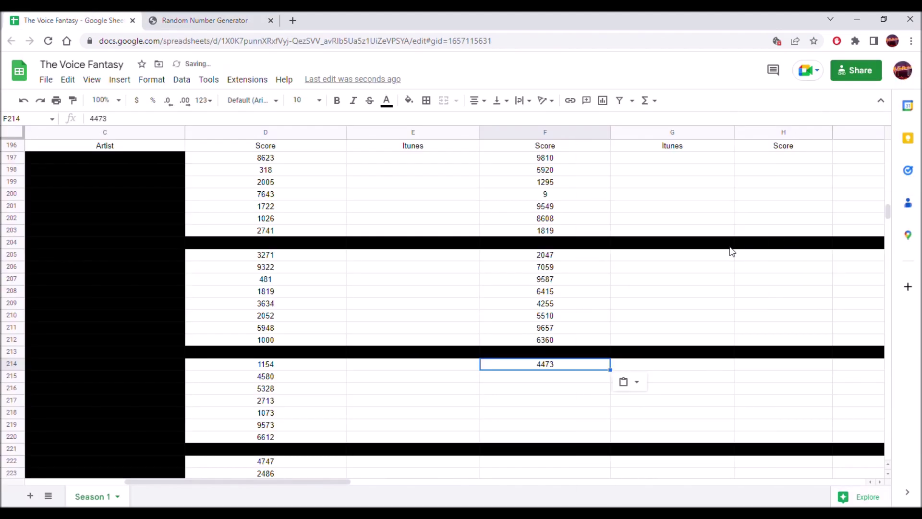
- Generate another number in the random number generator and paste it as values only into cell F215 of the spreadsheet
{"action": "left_click", "coordinate": [206, 21]}
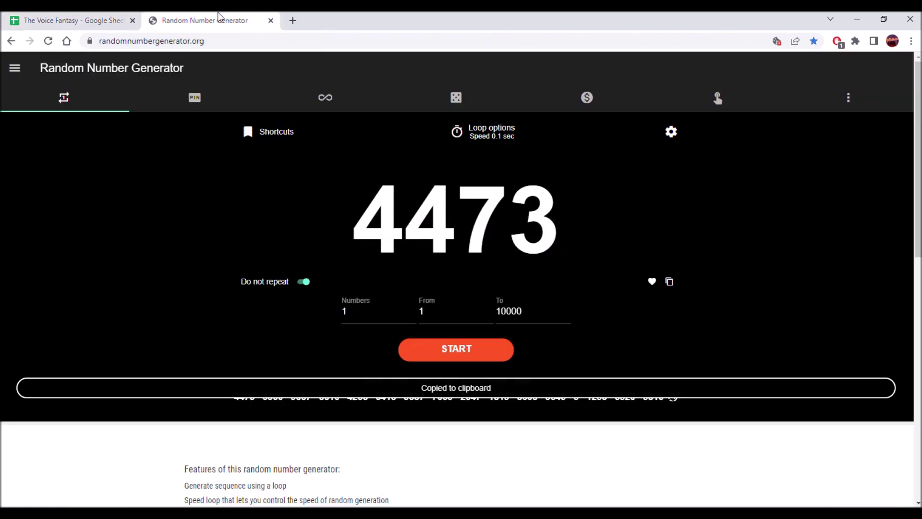
{"action": "left_click", "coordinate": [458, 356]}
{"action": "left_click", "coordinate": [464, 356]}
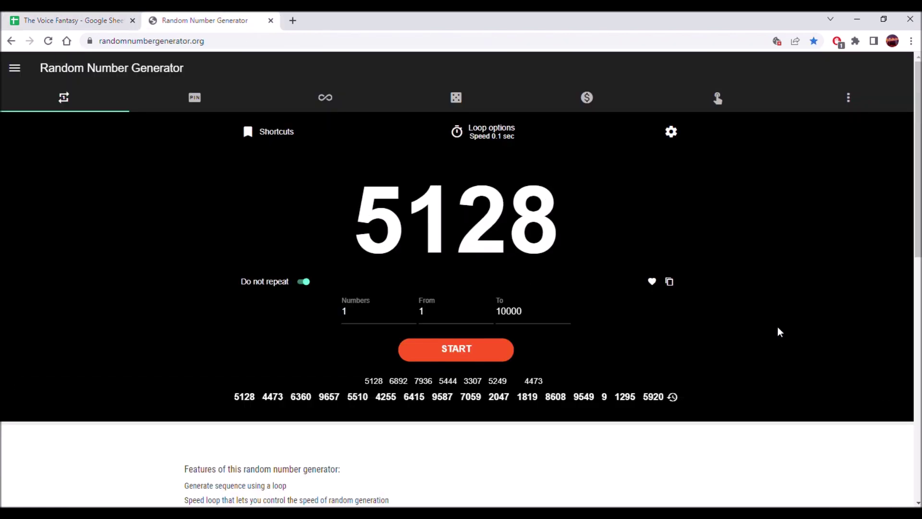
{"action": "left_click", "coordinate": [669, 282]}
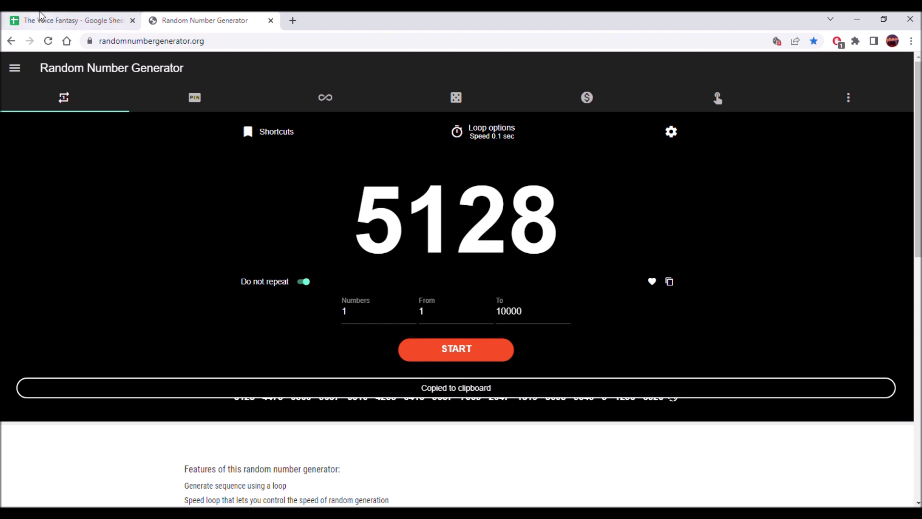
{"action": "left_click", "coordinate": [48, 20]}
{"action": "right_click", "coordinate": [592, 386]}
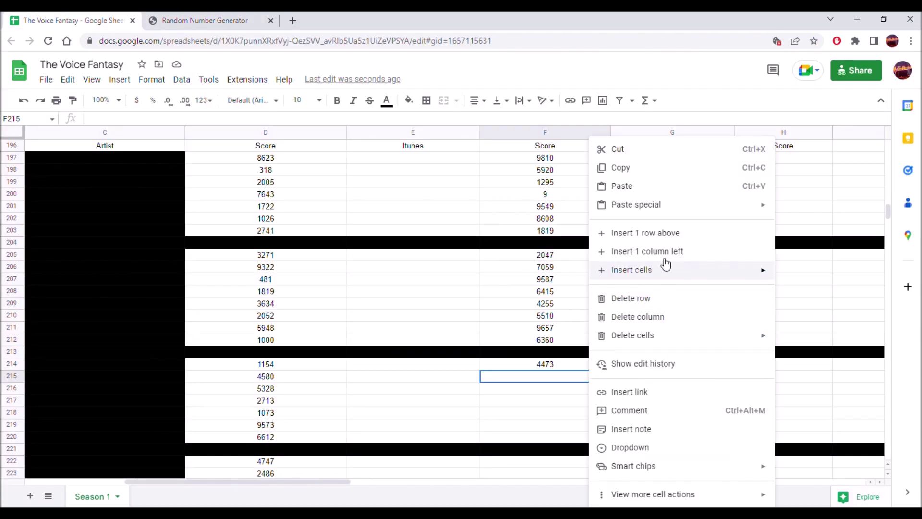
{"action": "mouse_move", "coordinate": [771, 212]}
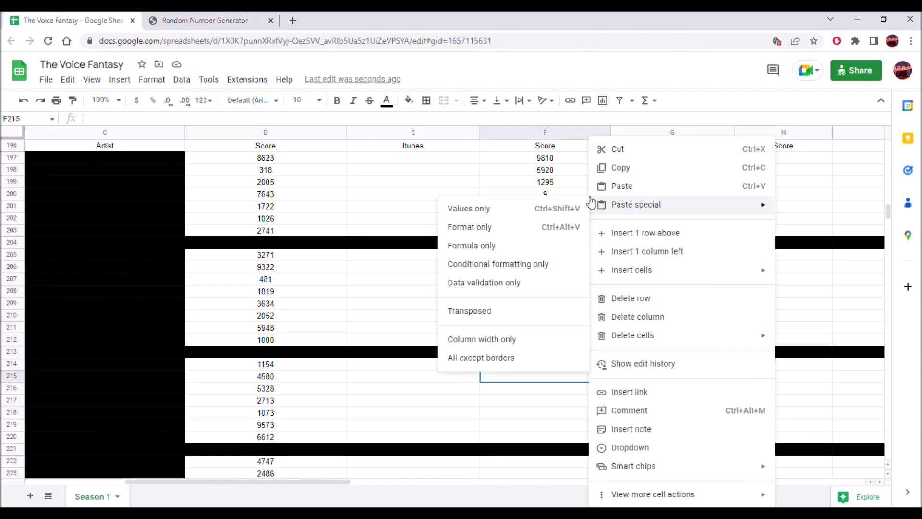
{"action": "left_click", "coordinate": [553, 210]}
- Generate another number in the random number generator, copy it, and paste it as values only into cell F216 of the spreadsheet
{"action": "left_click", "coordinate": [540, 388]}
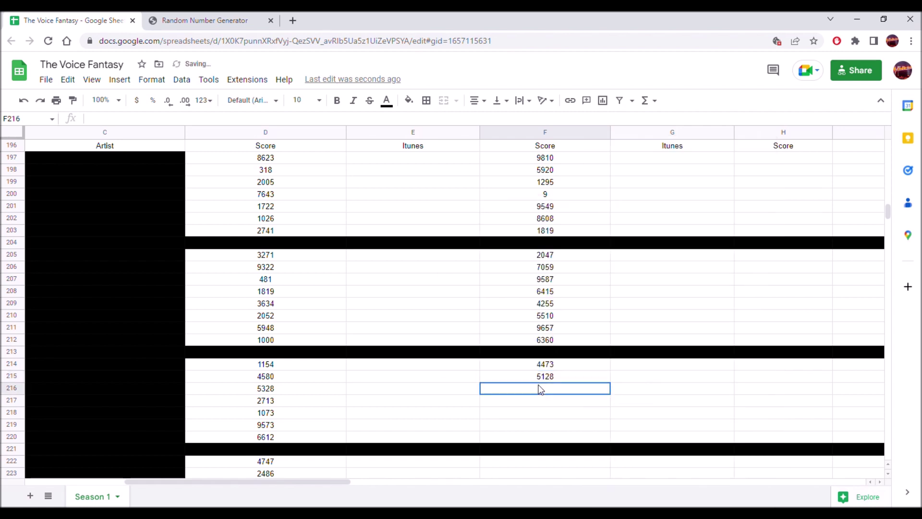
{"action": "left_click", "coordinate": [221, 20]}
{"action": "left_click", "coordinate": [473, 350]}
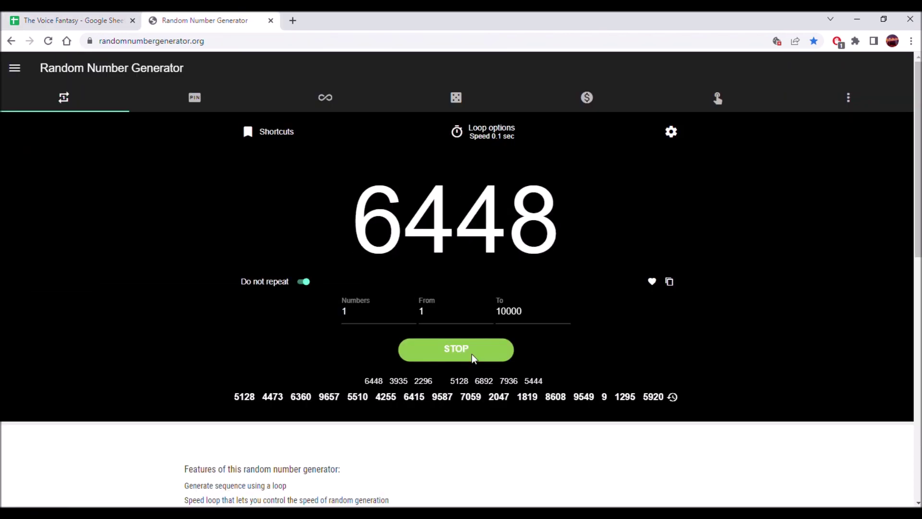
{"action": "left_click", "coordinate": [669, 281]}
{"action": "left_click", "coordinate": [22, 20]}
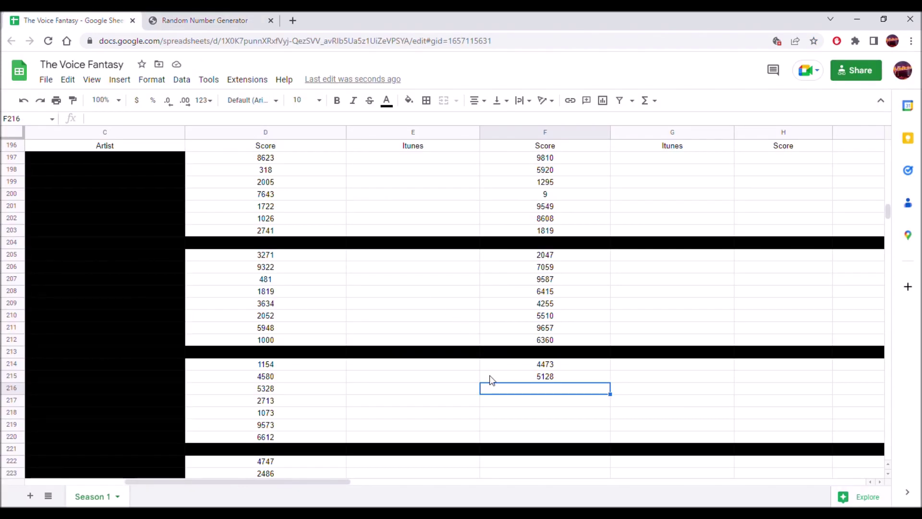
{"action": "right_click", "coordinate": [512, 387]}
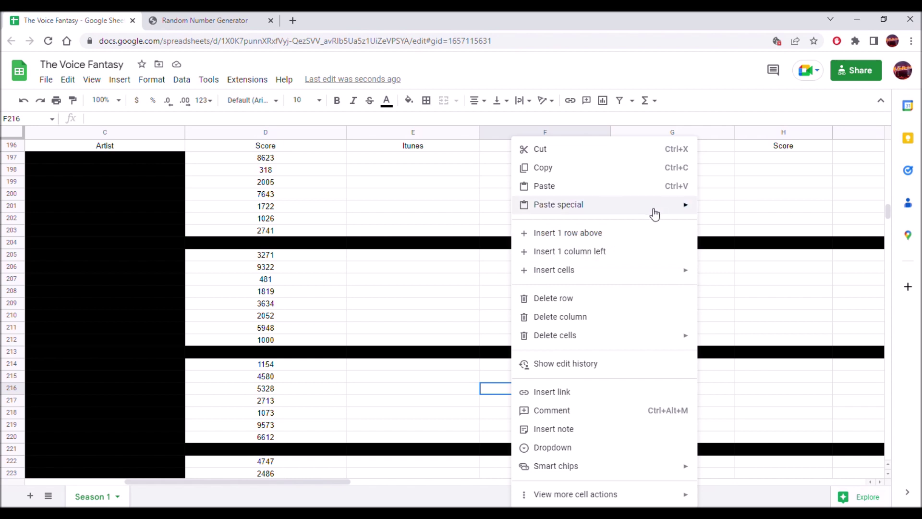
{"action": "mouse_move", "coordinate": [652, 212]}
{"action": "left_click", "coordinate": [713, 209]}
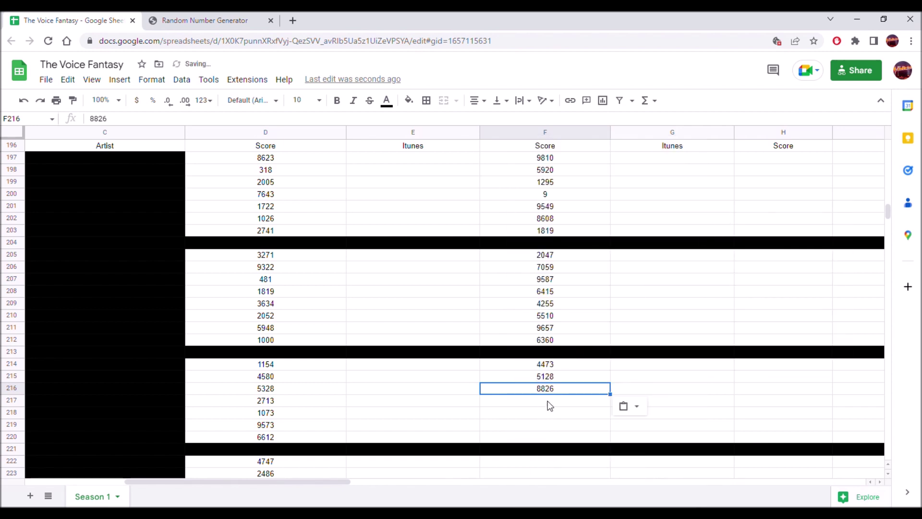
- Generate another number in the random number generator and paste it as values only into cell F217 of the spreadsheet
{"action": "left_click", "coordinate": [204, 17]}
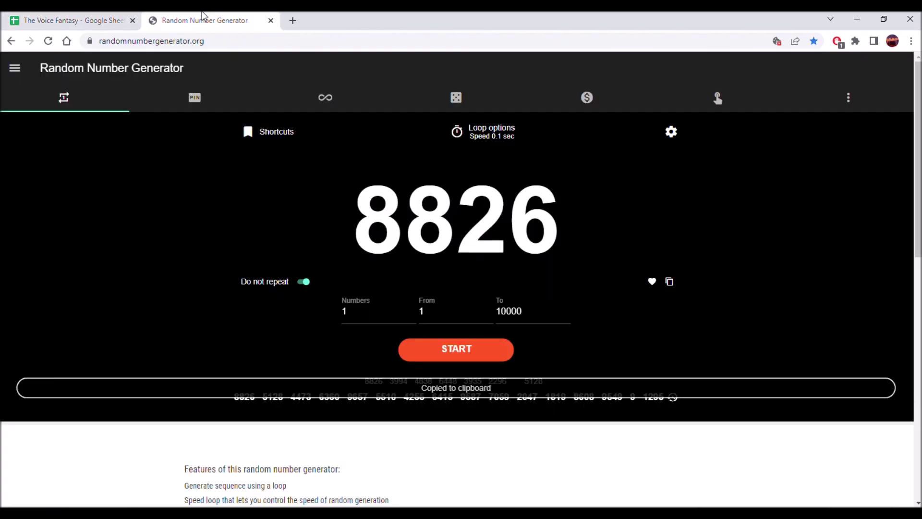
{"action": "left_click", "coordinate": [476, 353]}
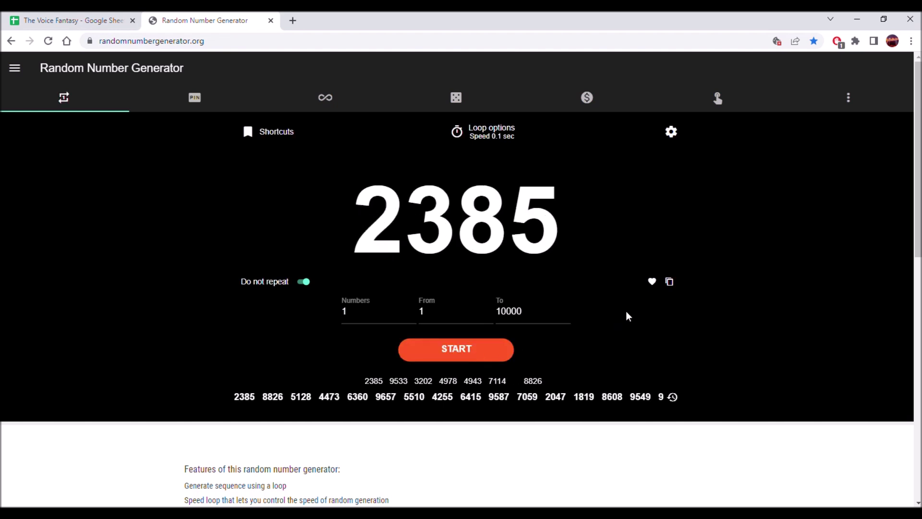
{"action": "left_click", "coordinate": [670, 282]}
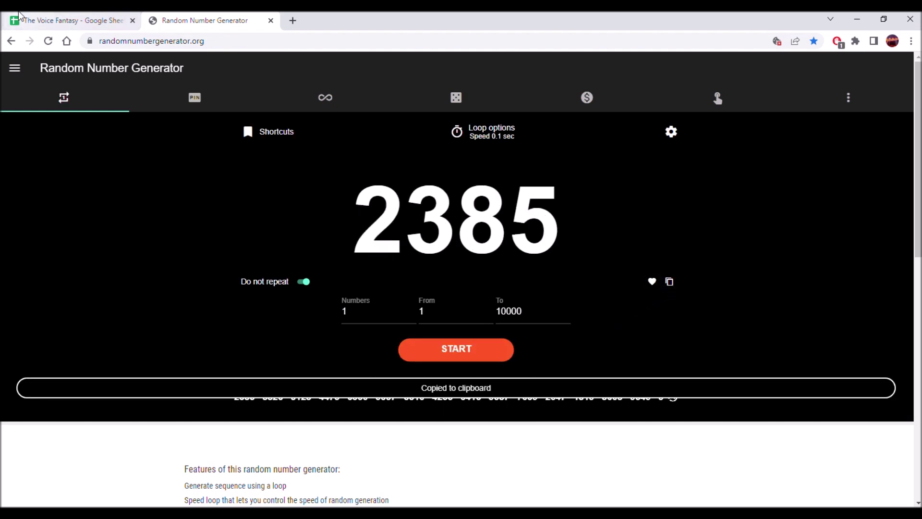
{"action": "left_click", "coordinate": [72, 20]}
{"action": "right_click", "coordinate": [570, 407]}
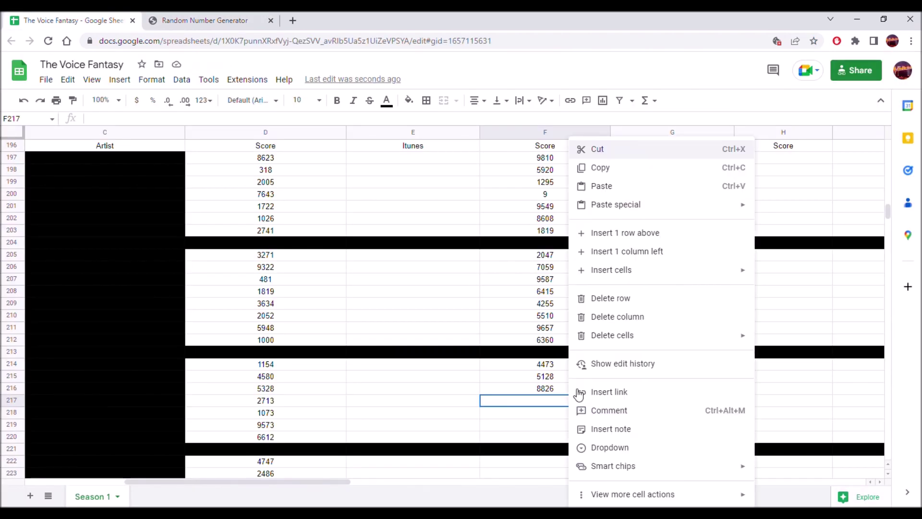
{"action": "mouse_move", "coordinate": [692, 206]}
{"action": "left_click", "coordinate": [800, 209]}
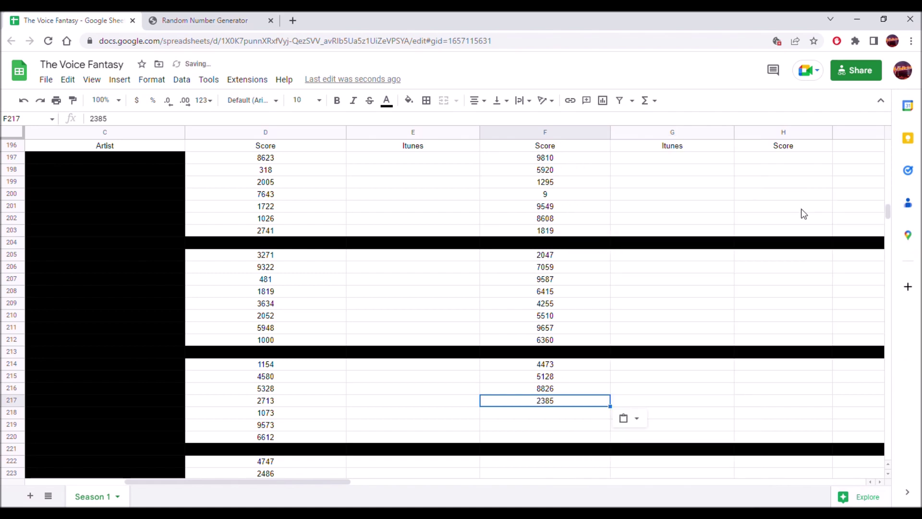
- Generate another number in the random number generator and paste it as values only into cell F218 of the spreadsheet
{"action": "left_click", "coordinate": [569, 416]}
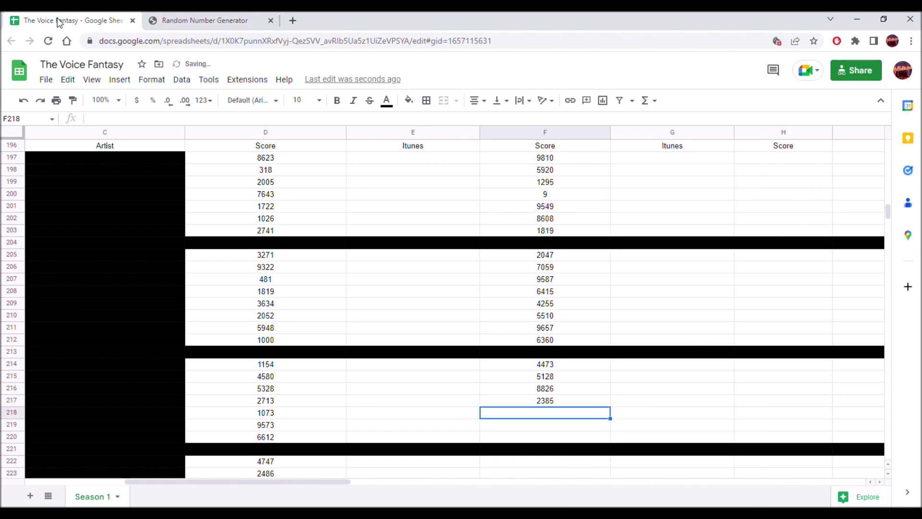
{"action": "left_click", "coordinate": [205, 20]}
{"action": "left_click", "coordinate": [493, 355]}
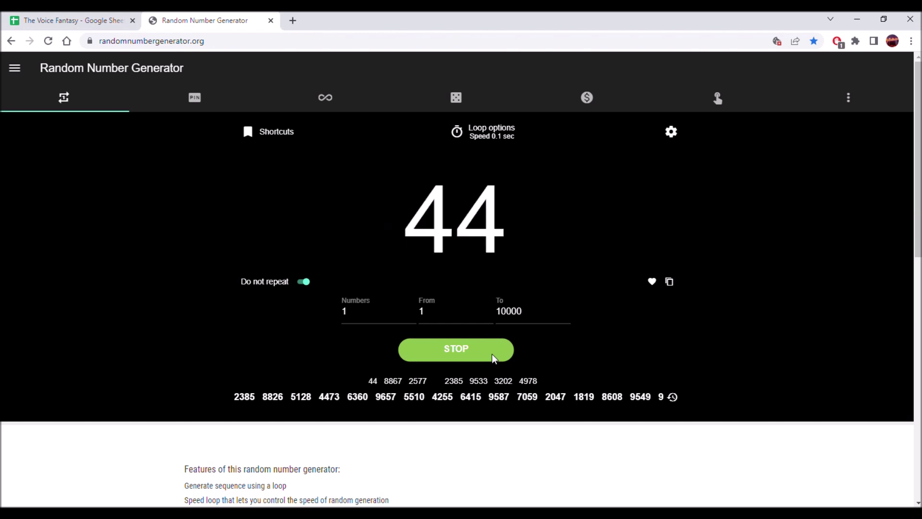
{"action": "left_click", "coordinate": [669, 282]}
{"action": "left_click", "coordinate": [52, 20]}
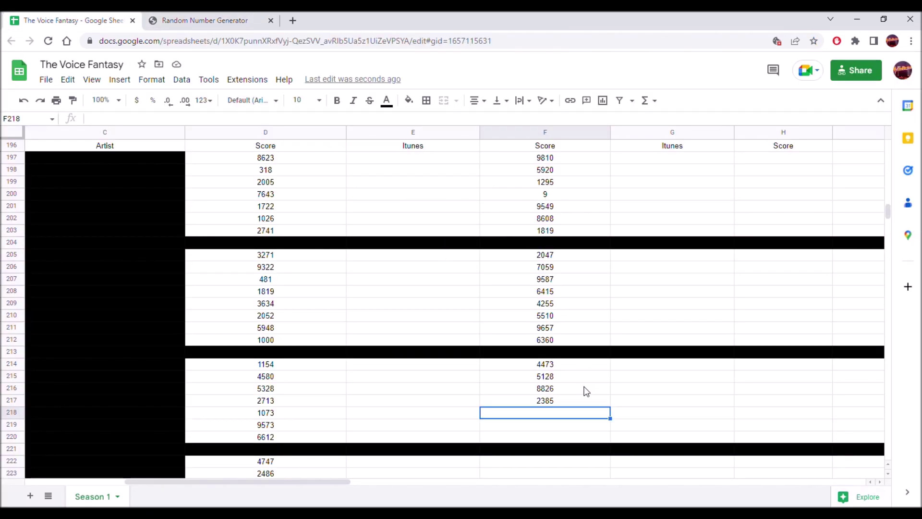
{"action": "right_click", "coordinate": [543, 421]}
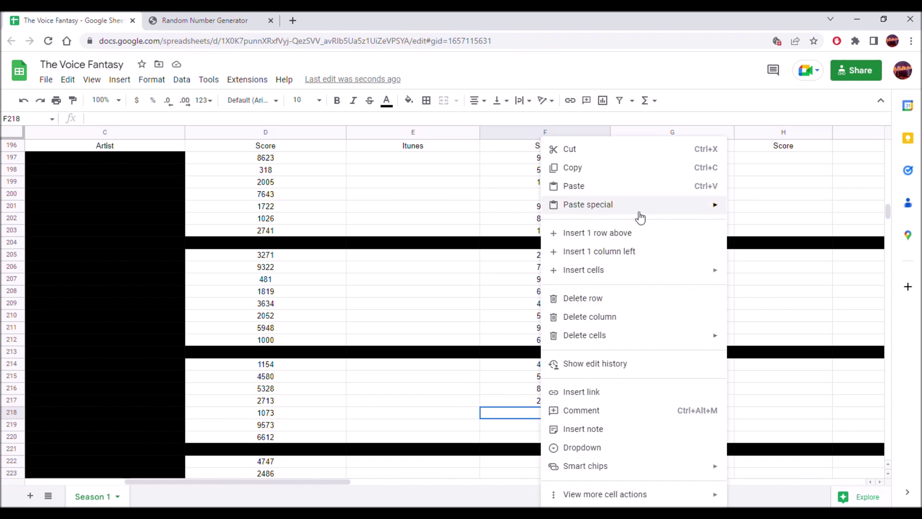
{"action": "mouse_move", "coordinate": [638, 206]}
{"action": "left_click", "coordinate": [740, 209]}
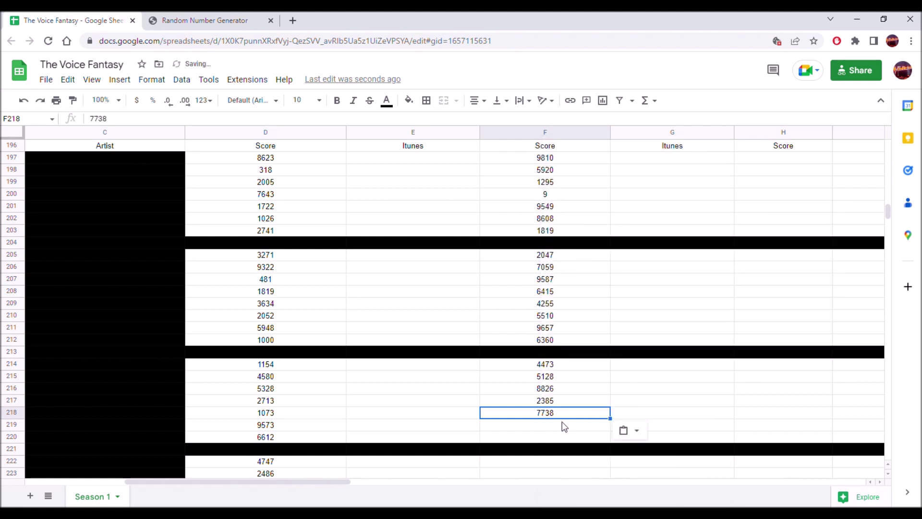
- Generate another number in the random number generator and paste it as values only into cell F219 of the spreadsheet
{"action": "left_click", "coordinate": [232, 20]}
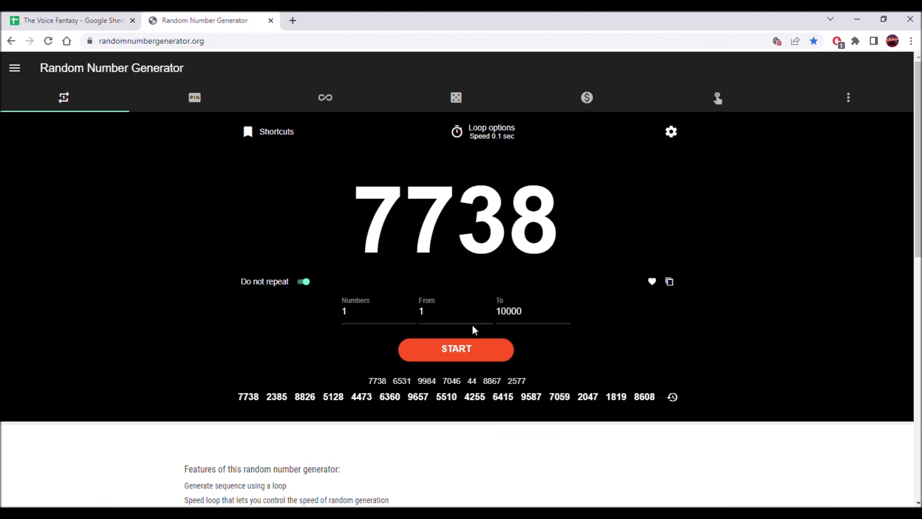
{"action": "left_click", "coordinate": [467, 349]}
{"action": "left_click", "coordinate": [467, 350]}
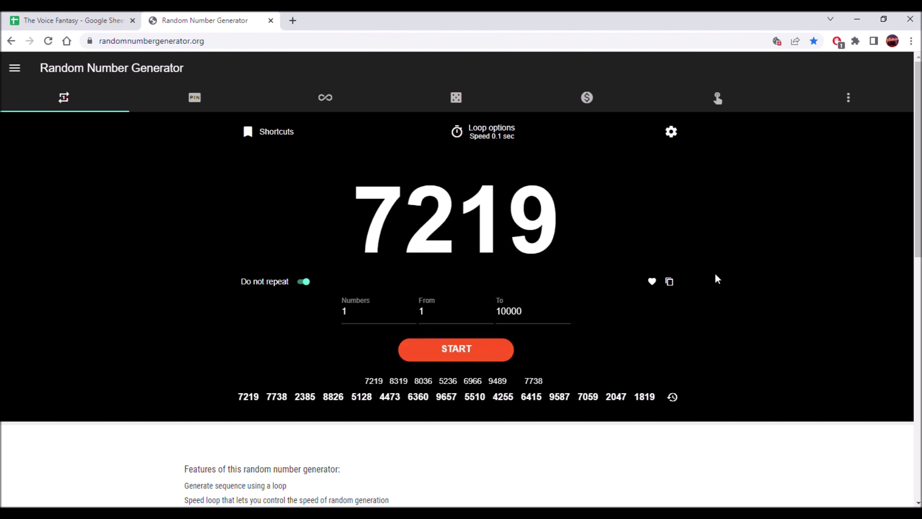
{"action": "left_click", "coordinate": [668, 281]}
{"action": "left_click", "coordinate": [53, 20]}
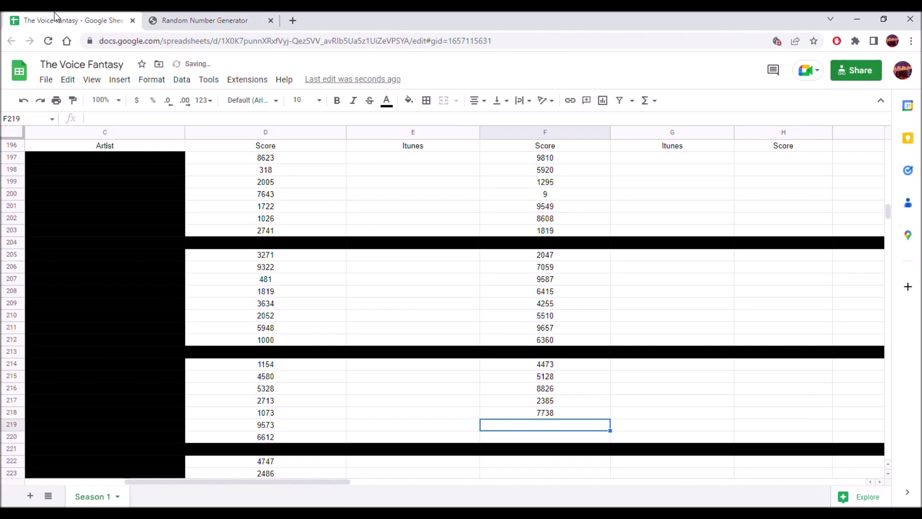
{"action": "right_click", "coordinate": [543, 426]}
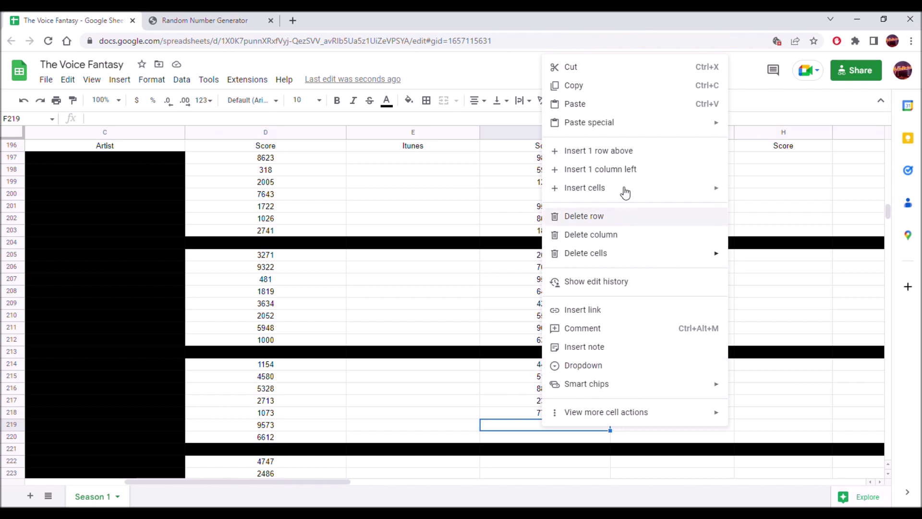
{"action": "mouse_move", "coordinate": [711, 123]}
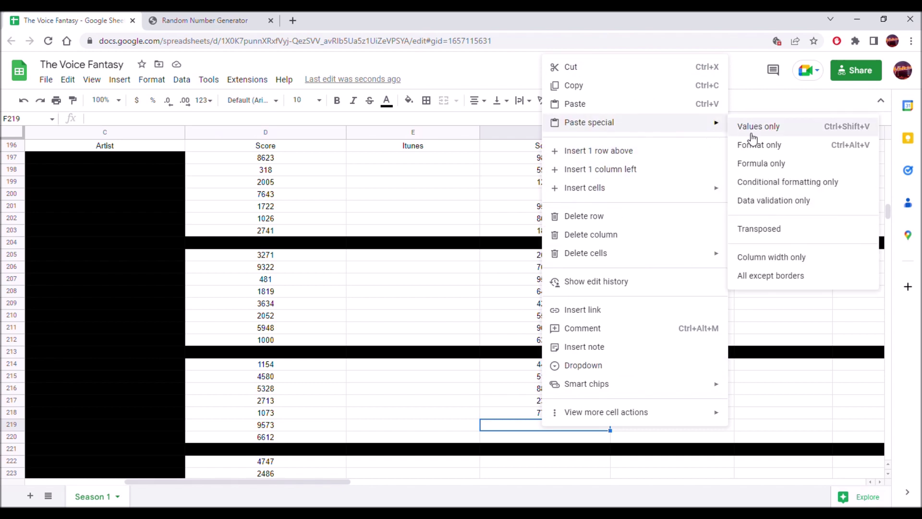
{"action": "left_click", "coordinate": [752, 128]}
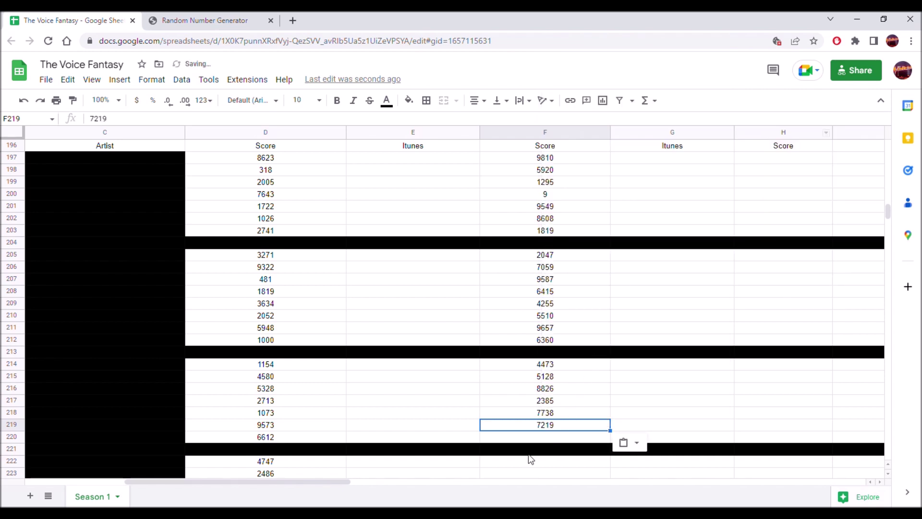
- Generate another number in the random number generator and paste it as values only into cell F220, above the black divider row
{"action": "left_click", "coordinate": [532, 439]}
{"action": "left_click", "coordinate": [210, 20]}
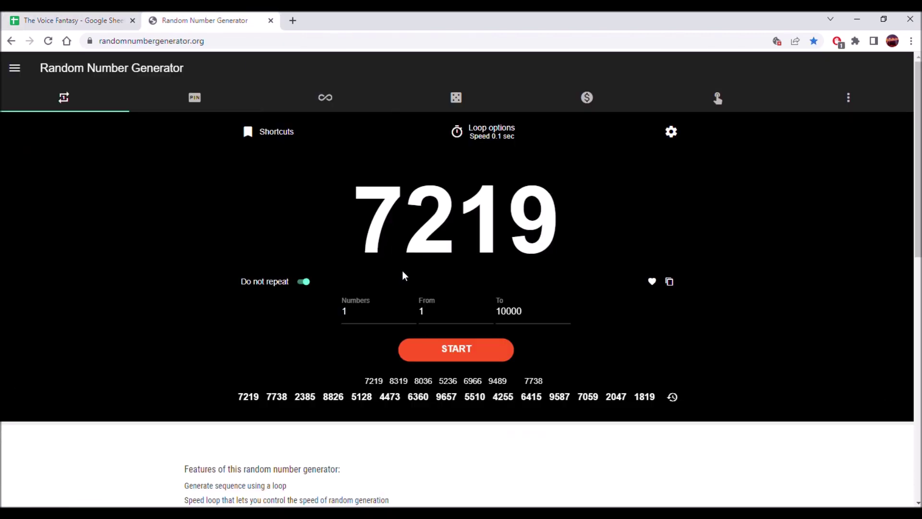
{"action": "left_click", "coordinate": [443, 353]}
{"action": "left_click", "coordinate": [475, 352]}
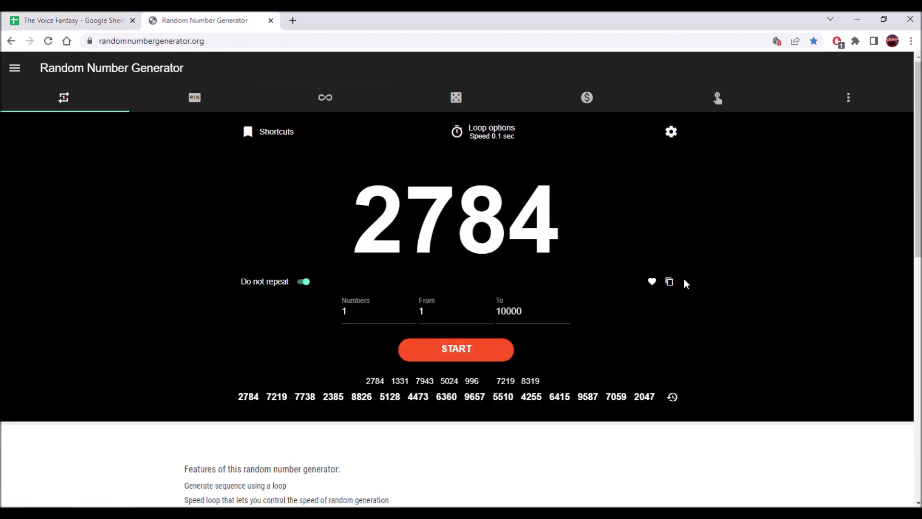
{"action": "left_click", "coordinate": [669, 281]}
{"action": "left_click", "coordinate": [86, 21]}
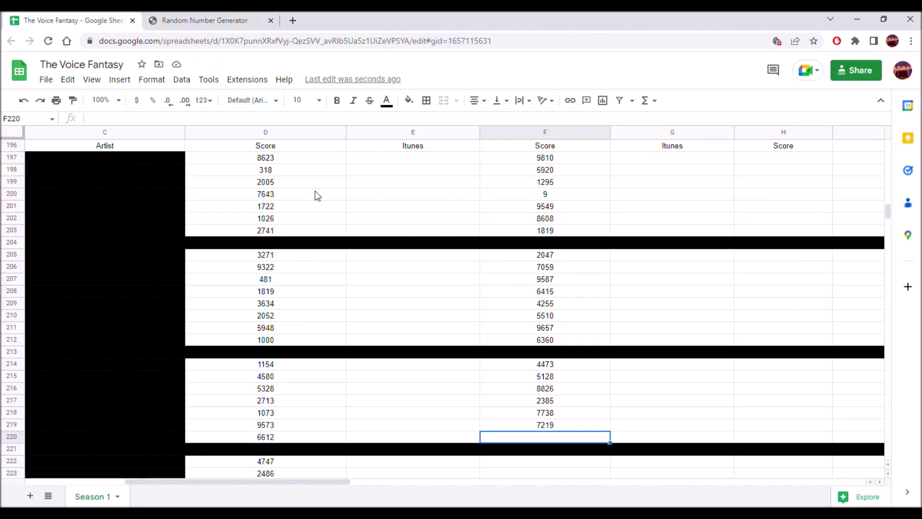
{"action": "right_click", "coordinate": [502, 438]}
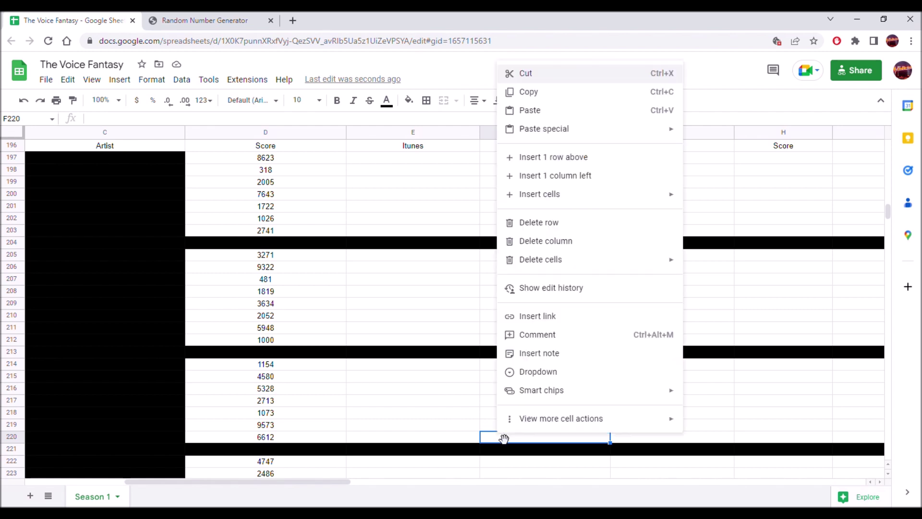
{"action": "mouse_move", "coordinate": [672, 130]}
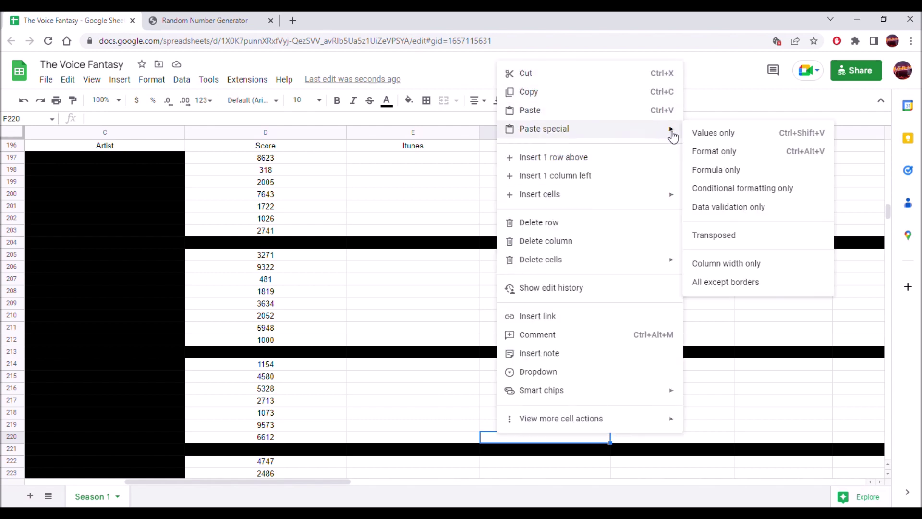
{"action": "left_click", "coordinate": [718, 130]}
- Generate another number in the random number generator and paste it as values only into cell F222, below the black divider row
{"action": "scroll", "coordinate": [472, 302], "scroll_direction": "down", "scroll_amount": 2}
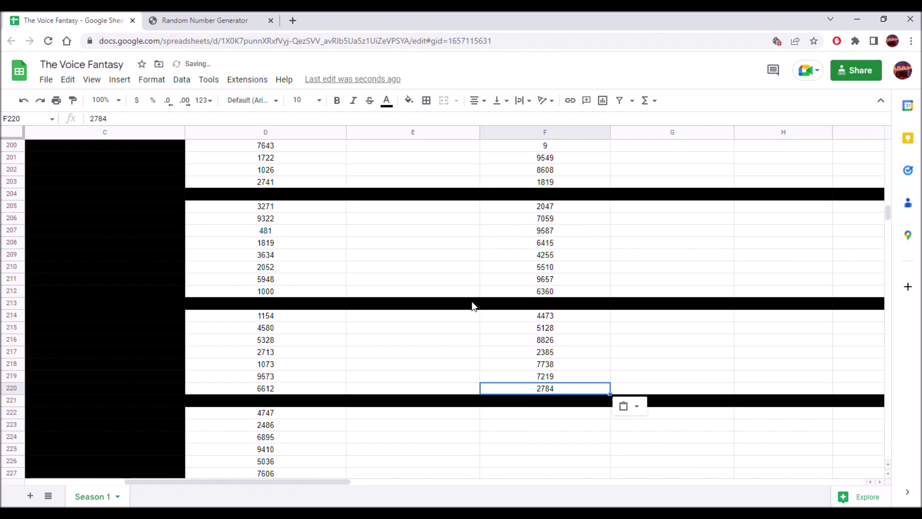
{"action": "scroll", "coordinate": [117, 217], "scroll_direction": "down", "scroll_amount": 3}
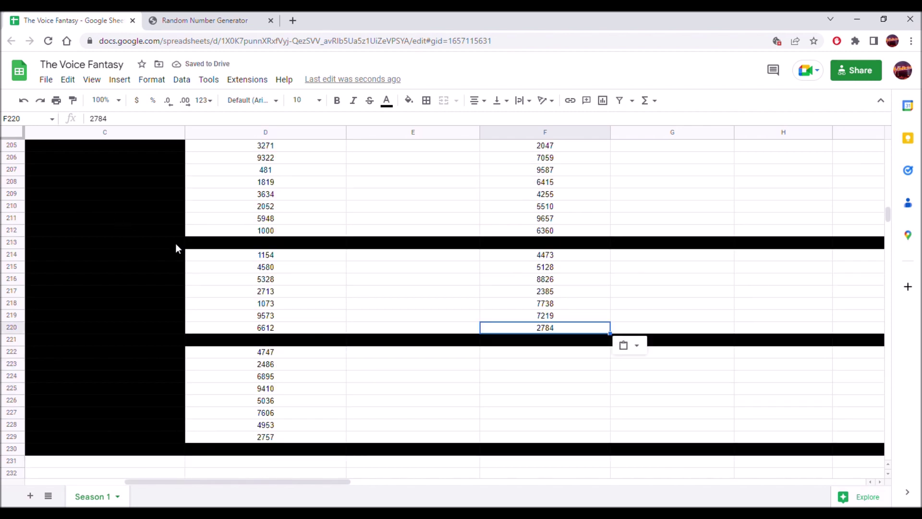
{"action": "left_click", "coordinate": [207, 20]}
{"action": "left_click", "coordinate": [471, 351]}
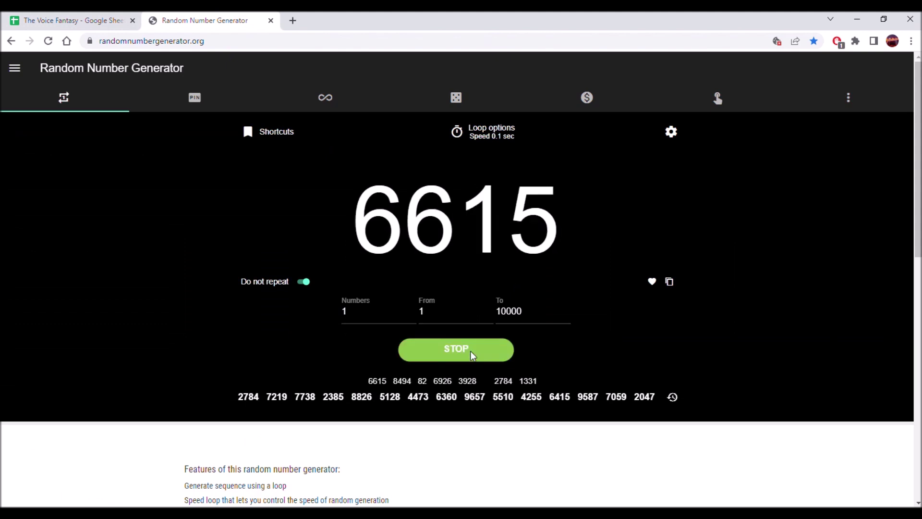
{"action": "left_click", "coordinate": [470, 351]}
{"action": "left_click", "coordinate": [670, 283]}
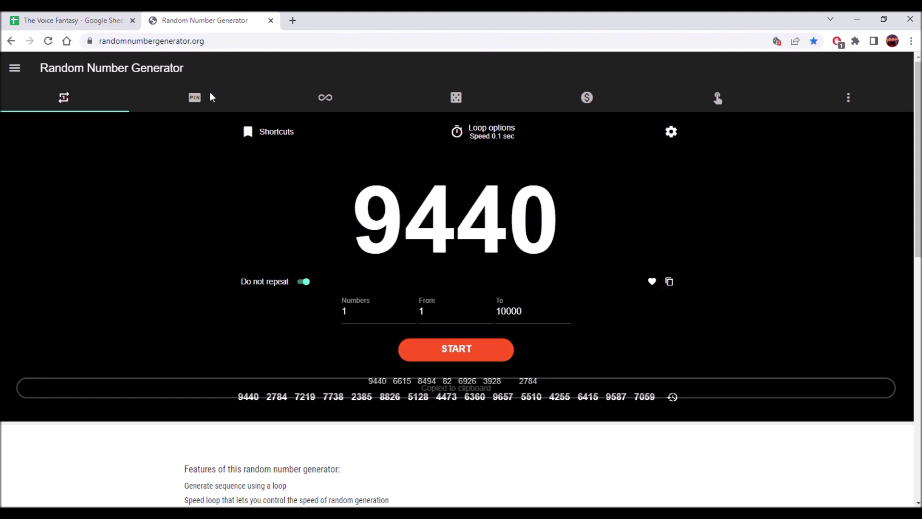
{"action": "left_click", "coordinate": [53, 20]}
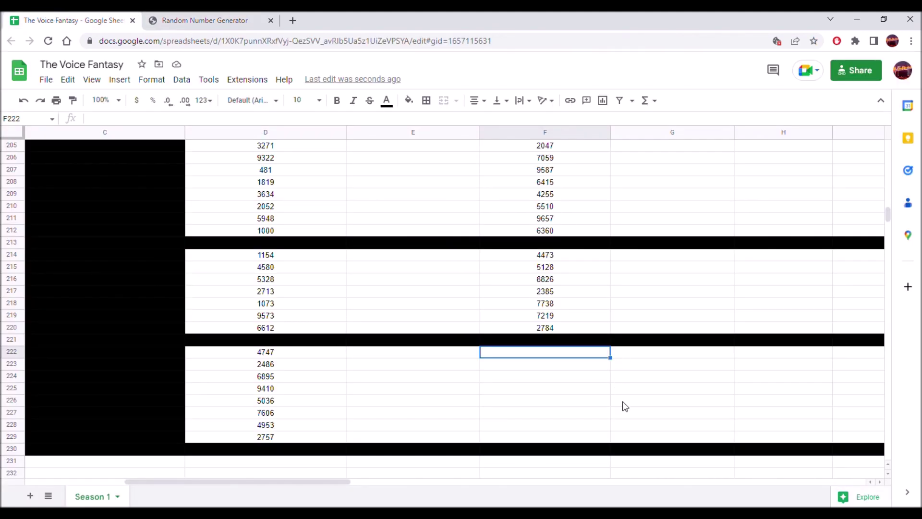
{"action": "right_click", "coordinate": [547, 358]}
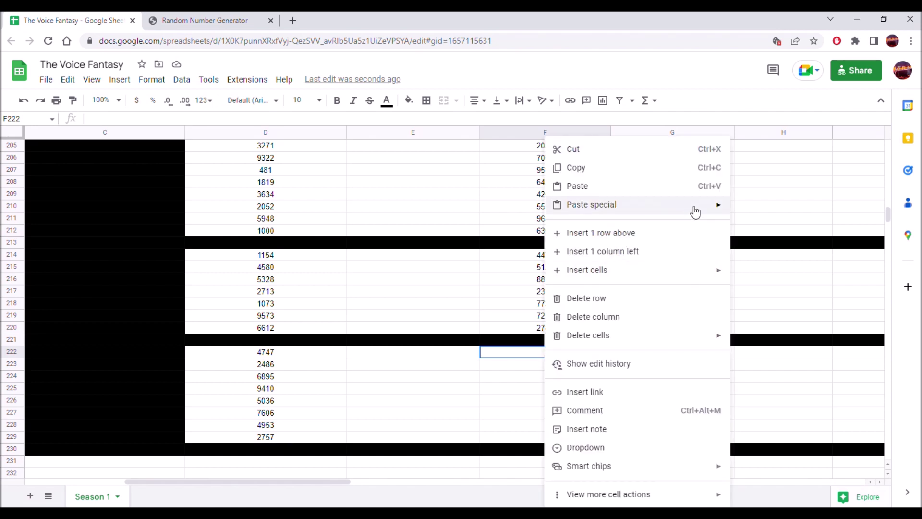
{"action": "mouse_move", "coordinate": [720, 207]}
{"action": "left_click", "coordinate": [772, 209]}
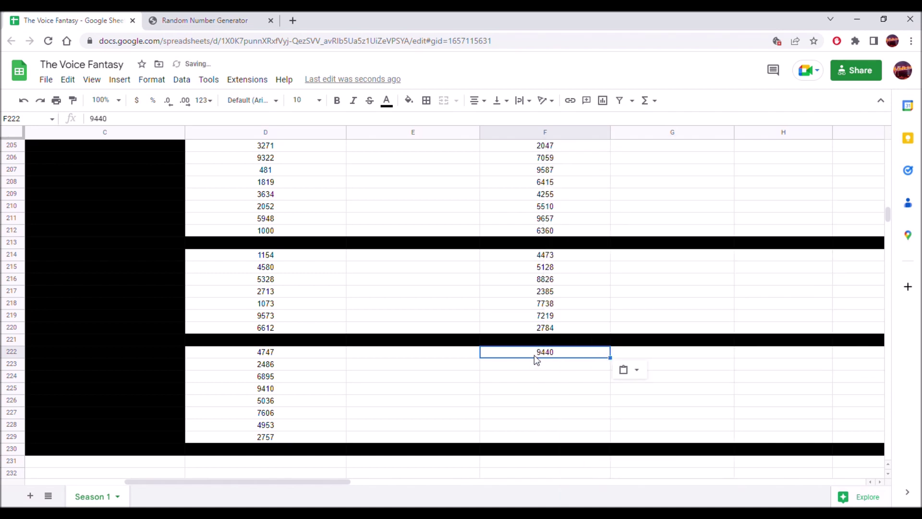
- Generate another number in the random number generator and paste it as values only into cell F223 of the spreadsheet
{"action": "left_click", "coordinate": [241, 16]}
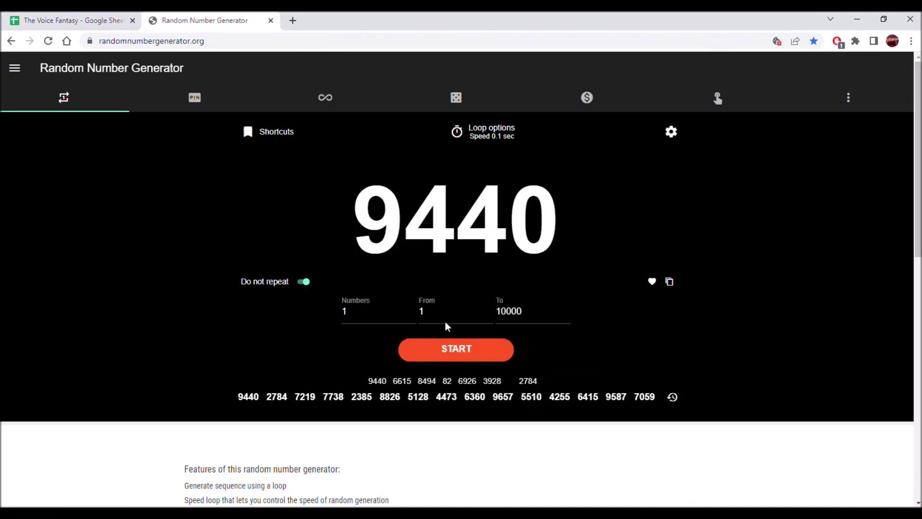
{"action": "left_click", "coordinate": [454, 350]}
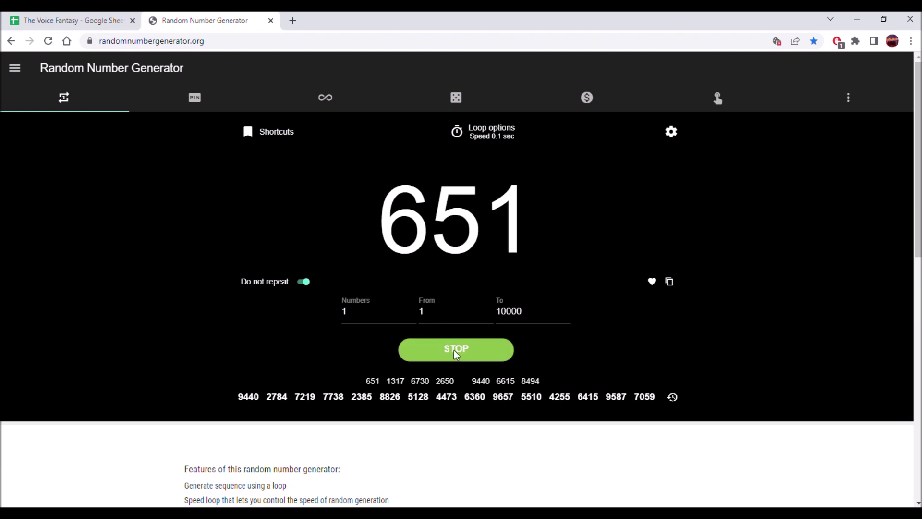
{"action": "left_click", "coordinate": [668, 281]}
{"action": "left_click", "coordinate": [47, 14]}
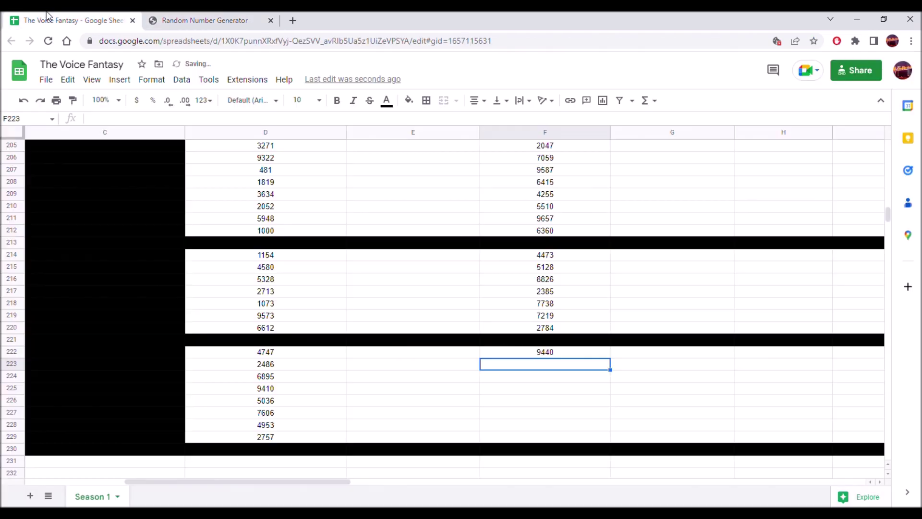
{"action": "right_click", "coordinate": [505, 366]}
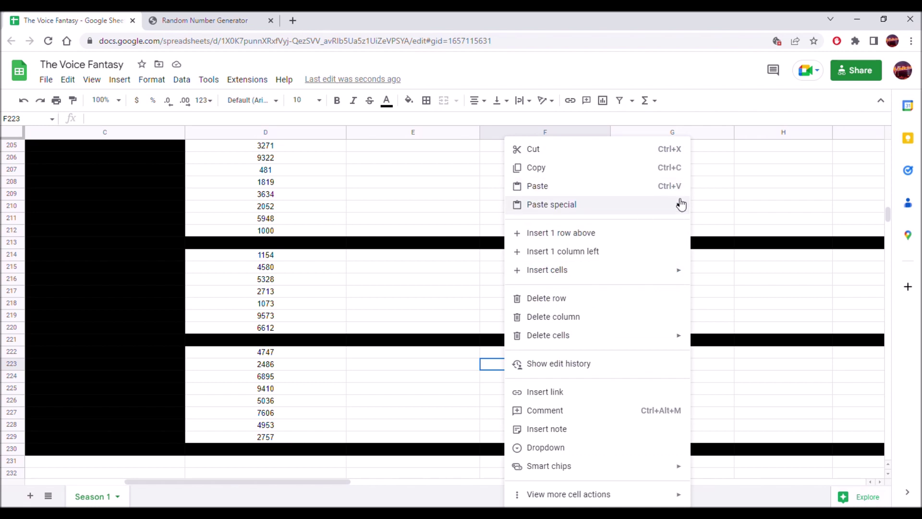
{"action": "mouse_move", "coordinate": [679, 205]}
{"action": "left_click", "coordinate": [750, 214]}
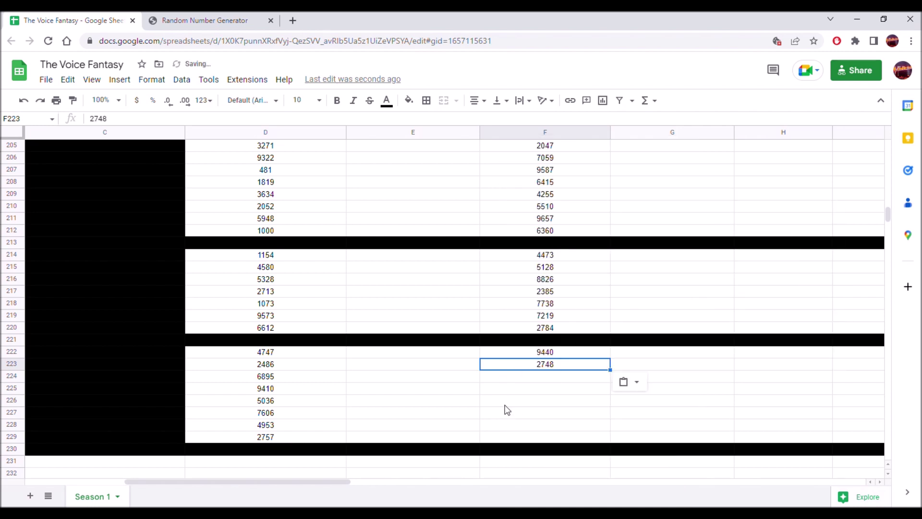
- Generate another number in the random number generator, paste it as values only into cell F224, and select cell F225 below it
{"action": "left_click", "coordinate": [192, 20]}
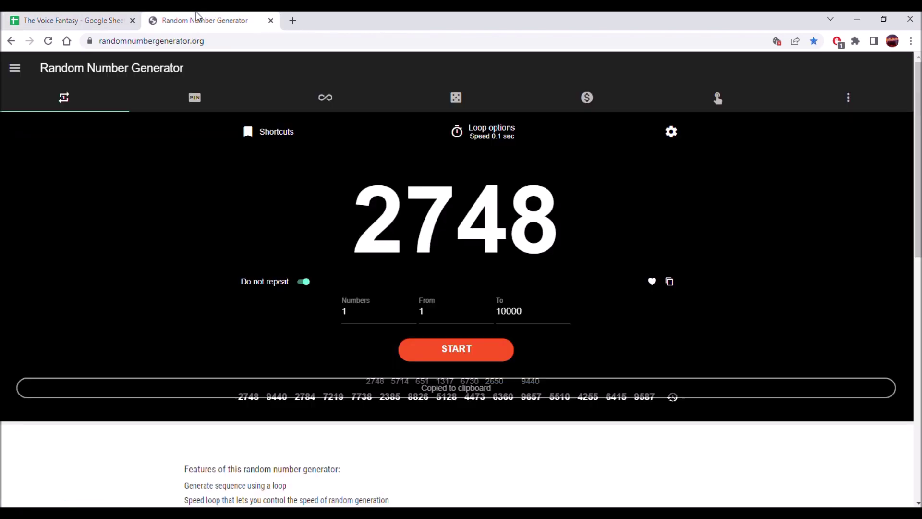
{"action": "left_click", "coordinate": [449, 356]}
{"action": "left_click", "coordinate": [449, 357]}
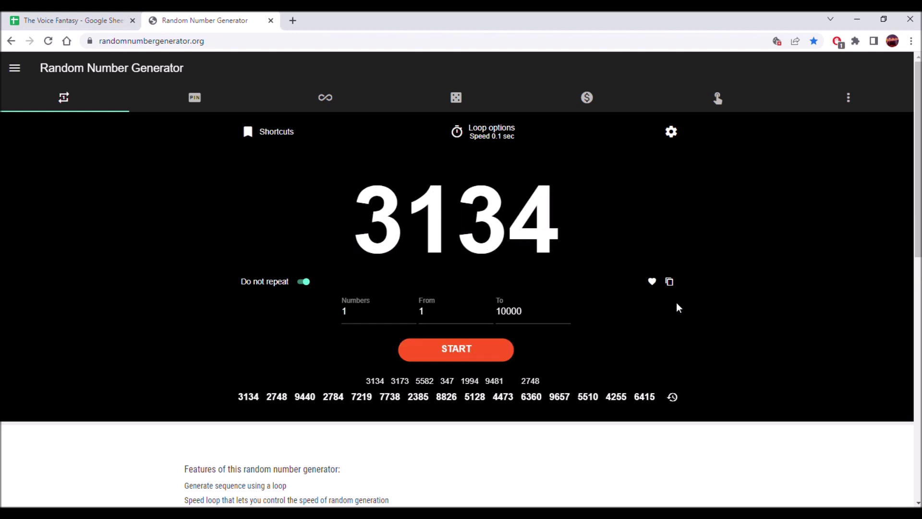
{"action": "left_click", "coordinate": [670, 282]}
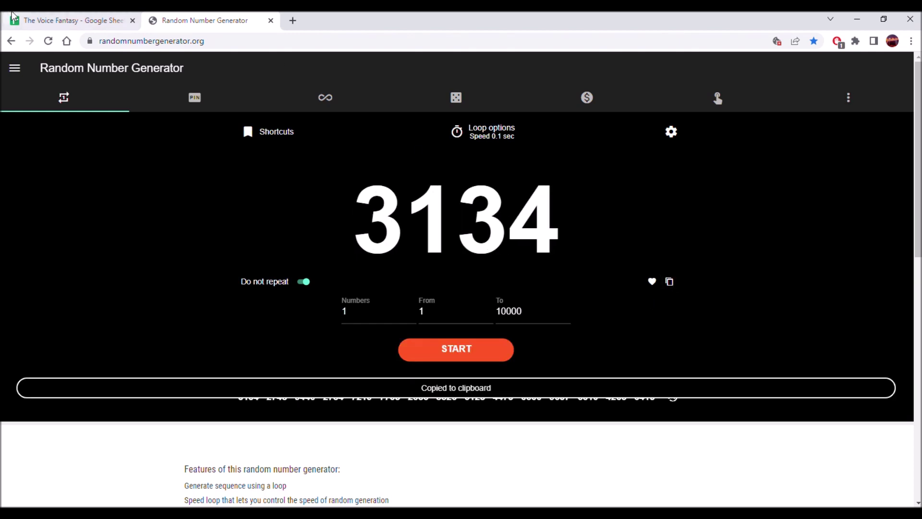
{"action": "left_click", "coordinate": [108, 20]}
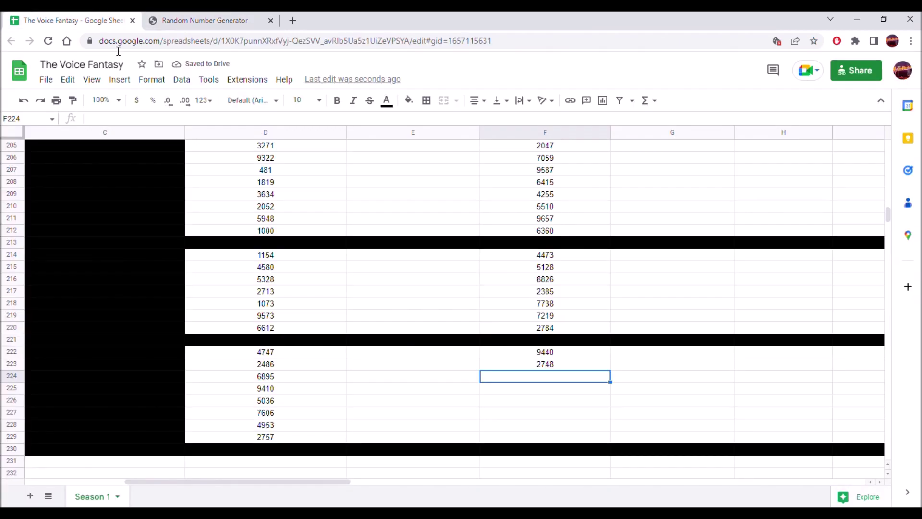
{"action": "right_click", "coordinate": [551, 375]}
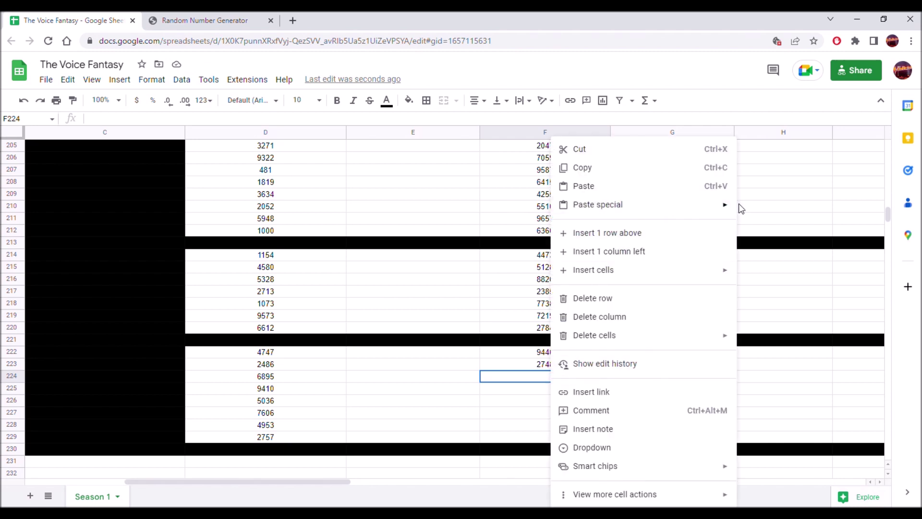
{"action": "mouse_move", "coordinate": [723, 206]}
{"action": "left_click", "coordinate": [754, 208]}
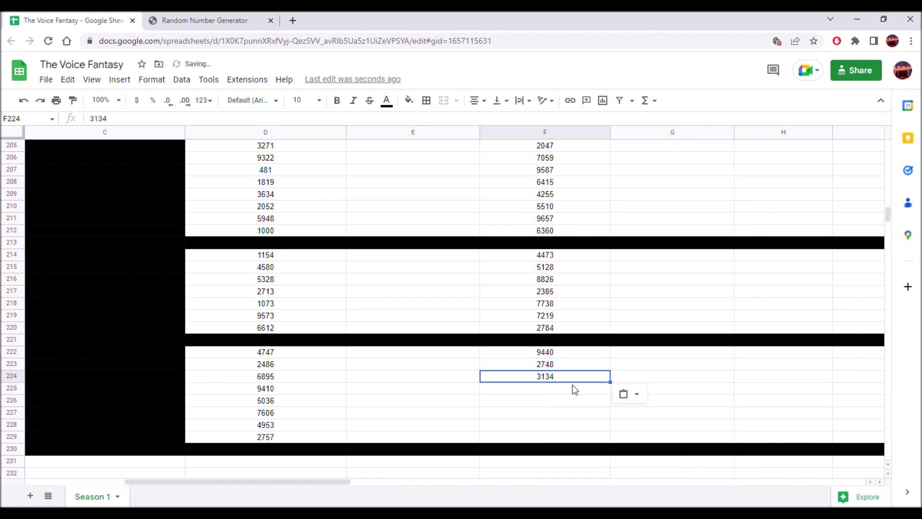
{"action": "left_click", "coordinate": [559, 393]}
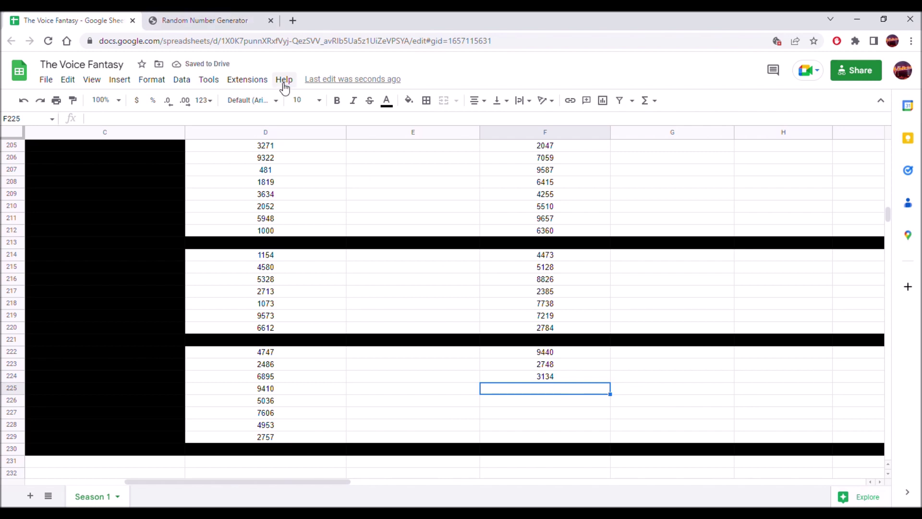
- Generate another number in the random number generator and paste it as values only into cell F225 of the spreadsheet
{"action": "left_click", "coordinate": [216, 20]}
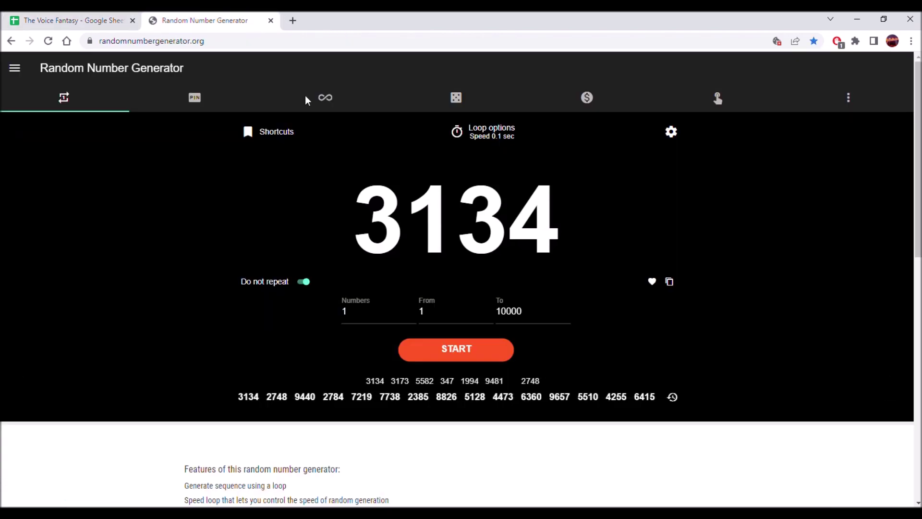
{"action": "left_click", "coordinate": [466, 358]}
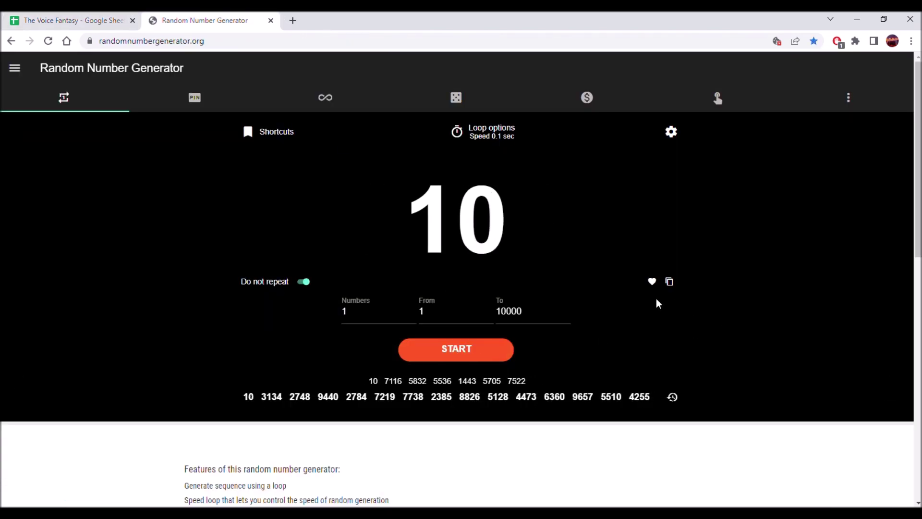
{"action": "left_click", "coordinate": [670, 282]}
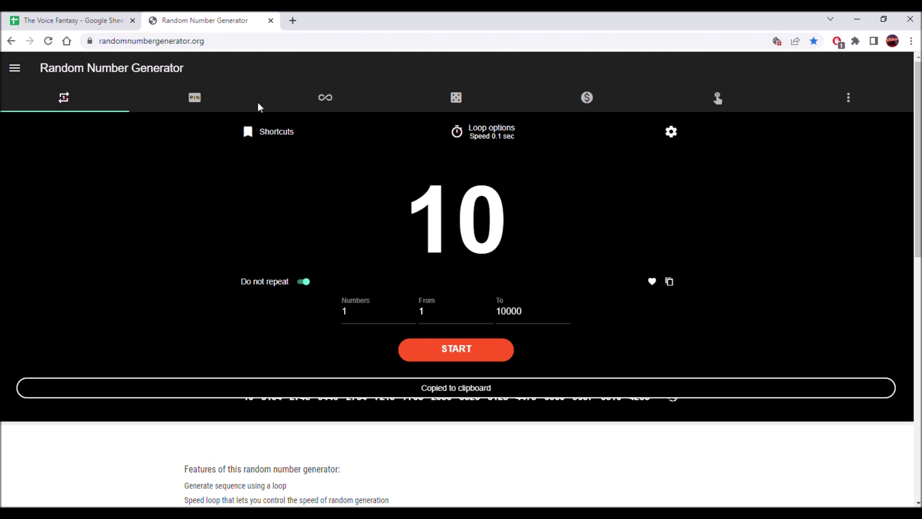
{"action": "left_click", "coordinate": [11, 19]}
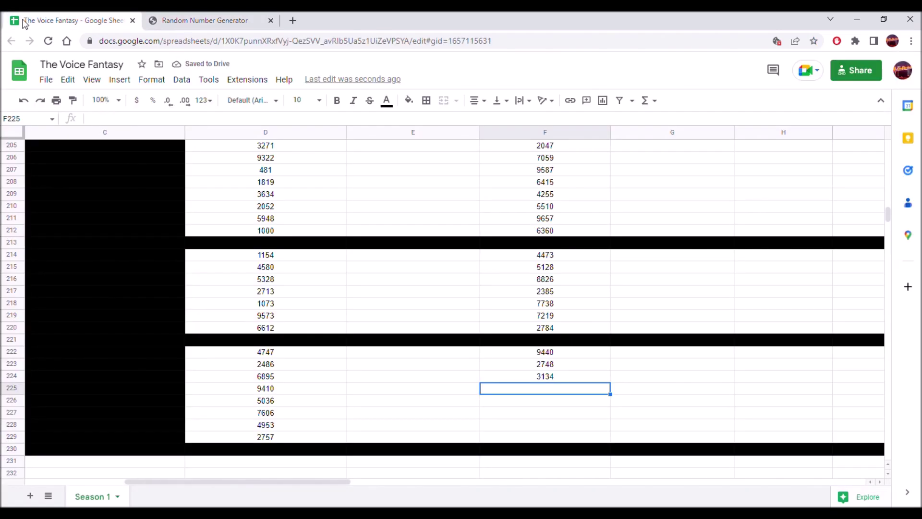
{"action": "right_click", "coordinate": [541, 390]}
{"action": "mouse_move", "coordinate": [663, 209]}
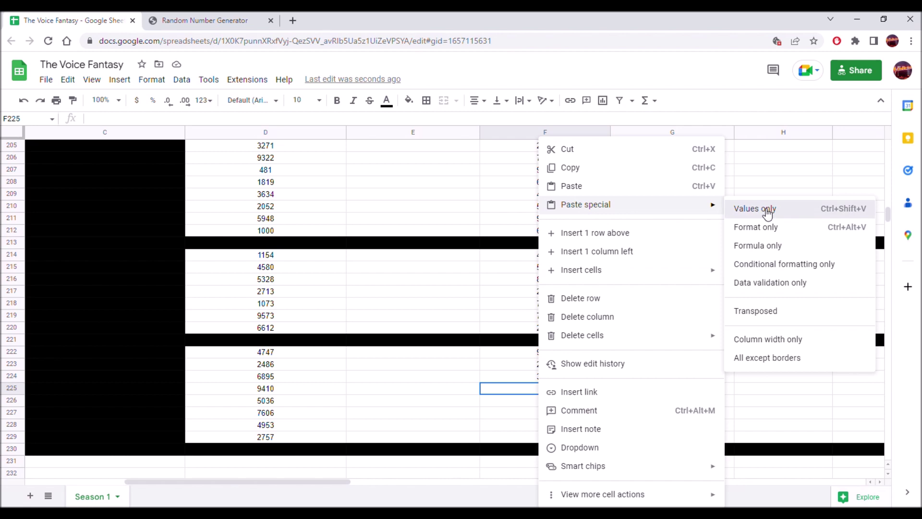
{"action": "left_click", "coordinate": [768, 213]}
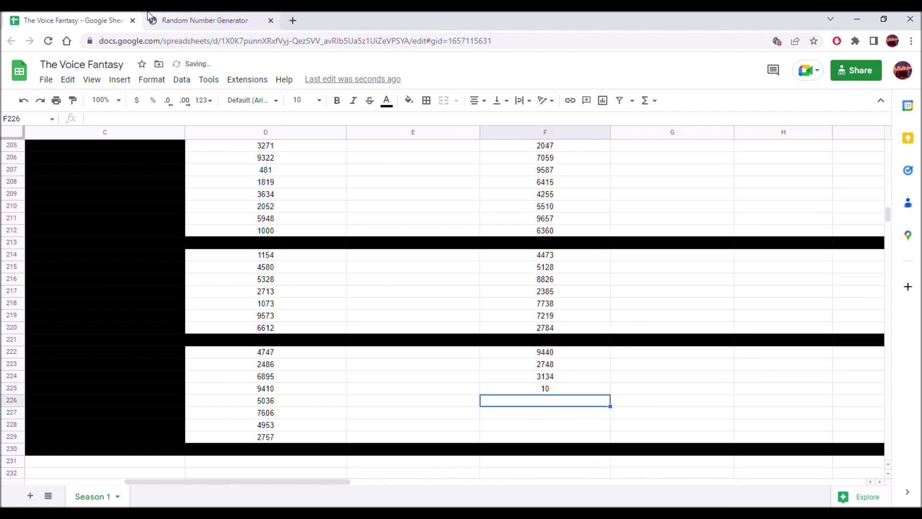
- Generate another number in the random number generator, paste it as values only into cell F226, and select cell F227 below it
{"action": "left_click", "coordinate": [202, 20]}
{"action": "left_click", "coordinate": [443, 347]}
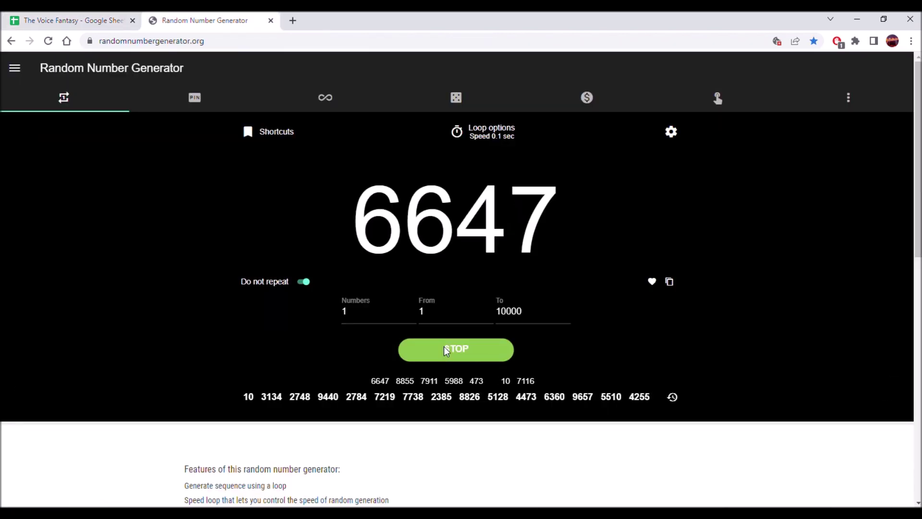
{"action": "left_click", "coordinate": [669, 281]}
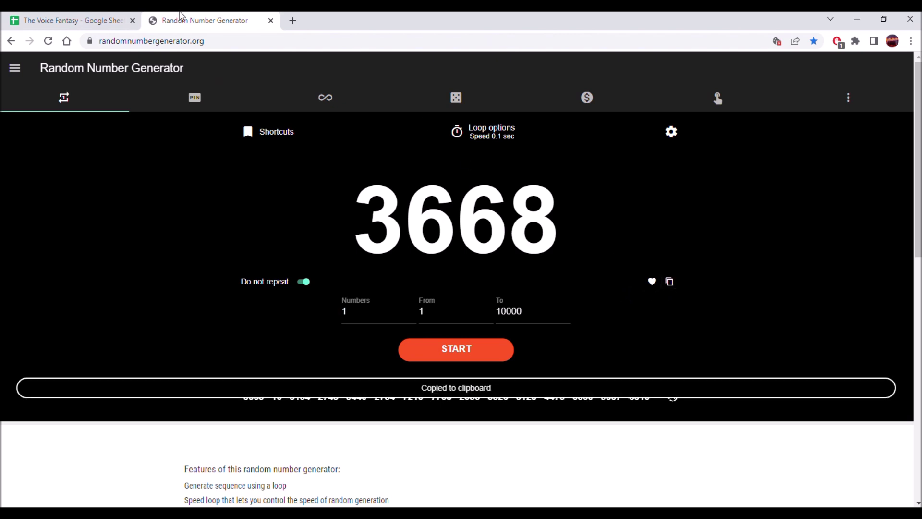
{"action": "left_click", "coordinate": [140, 17]}
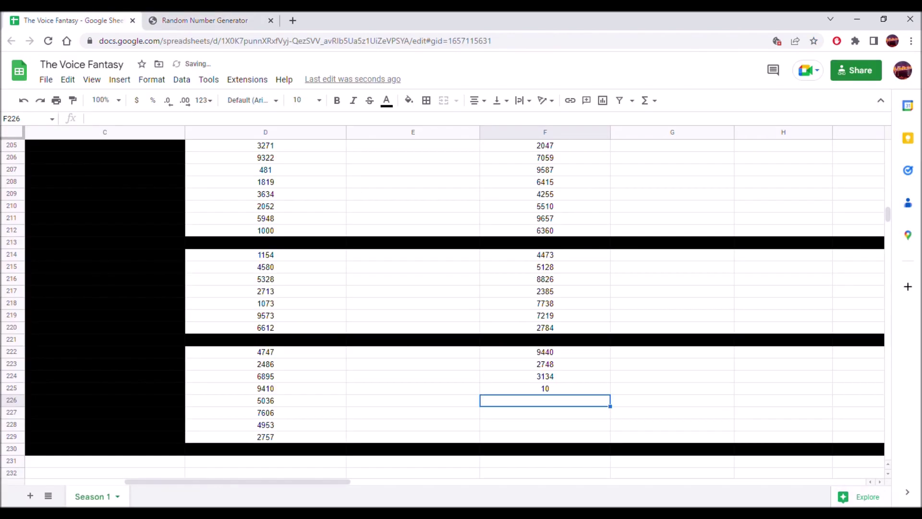
{"action": "right_click", "coordinate": [544, 401]}
{"action": "mouse_move", "coordinate": [724, 207]}
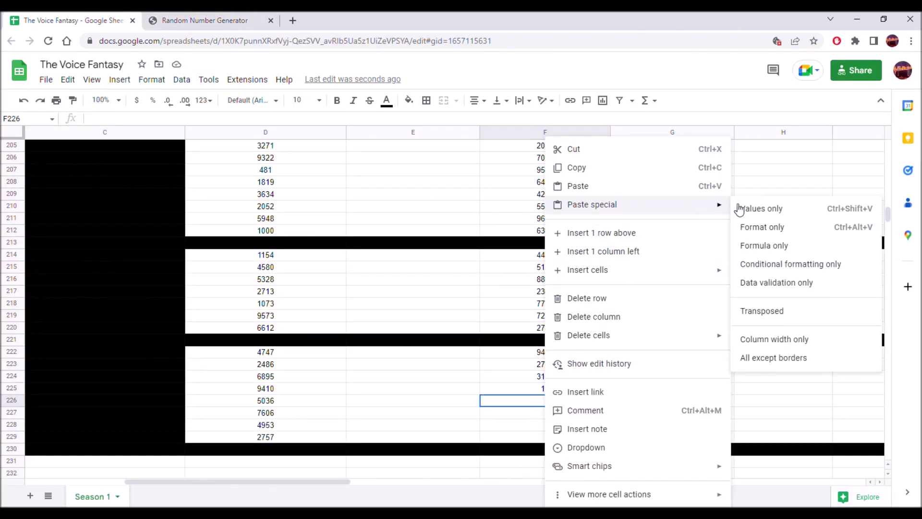
{"action": "left_click", "coordinate": [765, 208]}
{"action": "left_click", "coordinate": [543, 415]}
- Generate another number in the random number generator and paste it as values only into cell F227 of the spreadsheet
{"action": "left_click", "coordinate": [197, 21]}
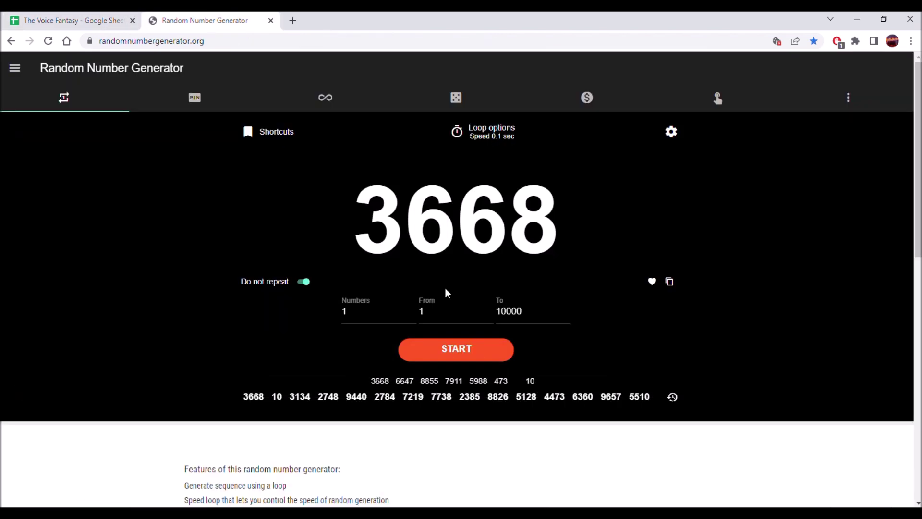
{"action": "left_click", "coordinate": [474, 347]}
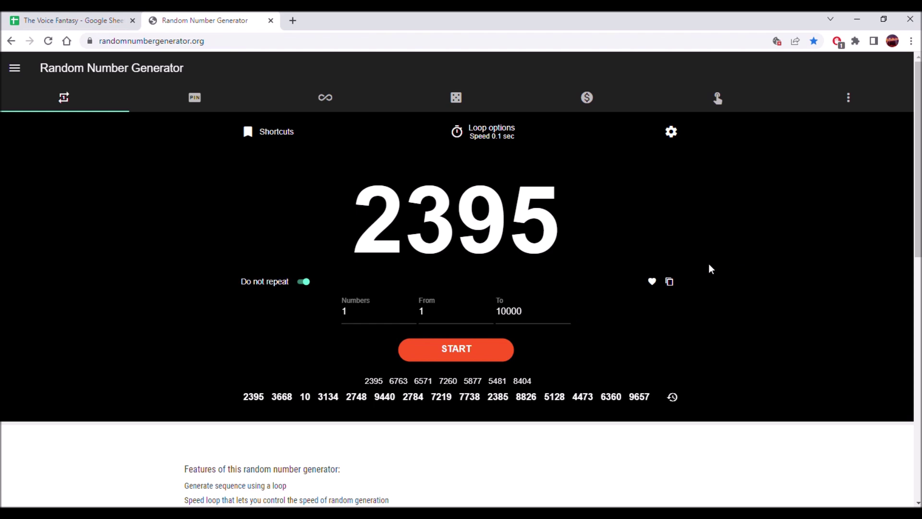
{"action": "left_click", "coordinate": [673, 282]}
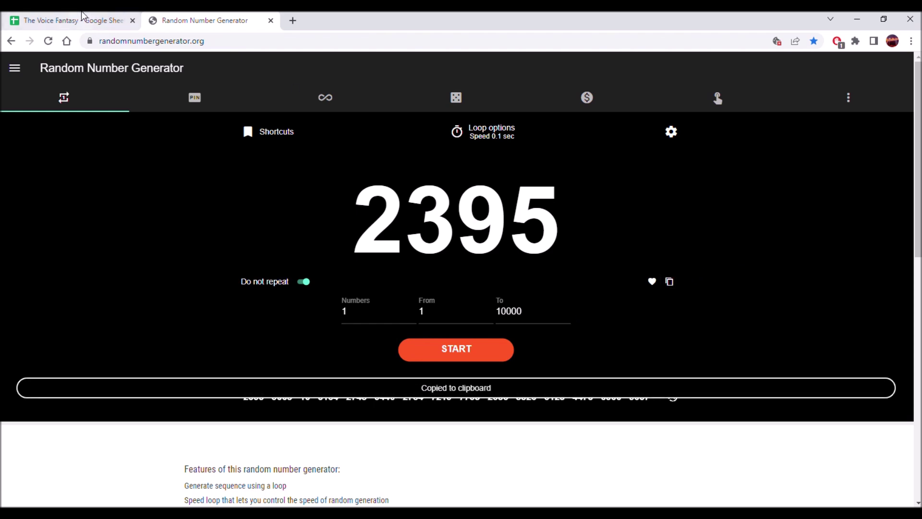
{"action": "left_click", "coordinate": [27, 19]}
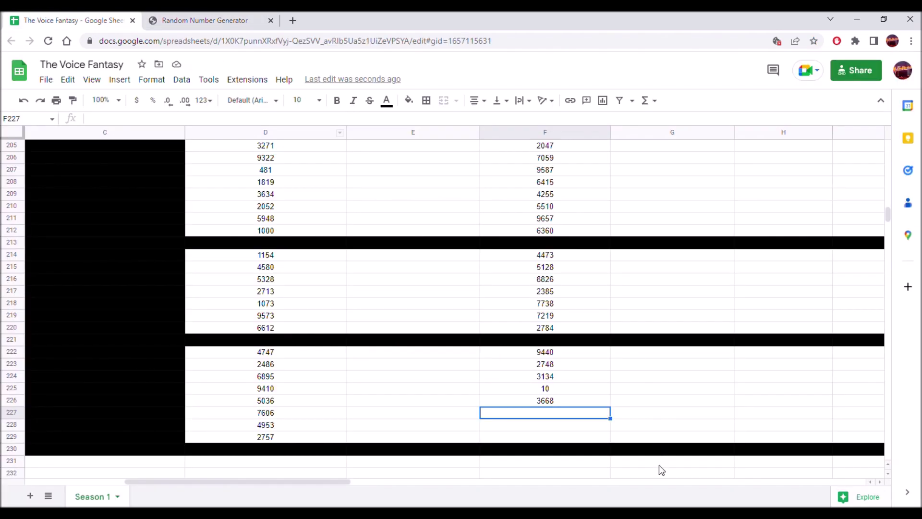
{"action": "right_click", "coordinate": [510, 412]}
{"action": "mouse_move", "coordinate": [636, 208]}
{"action": "left_click", "coordinate": [730, 211]}
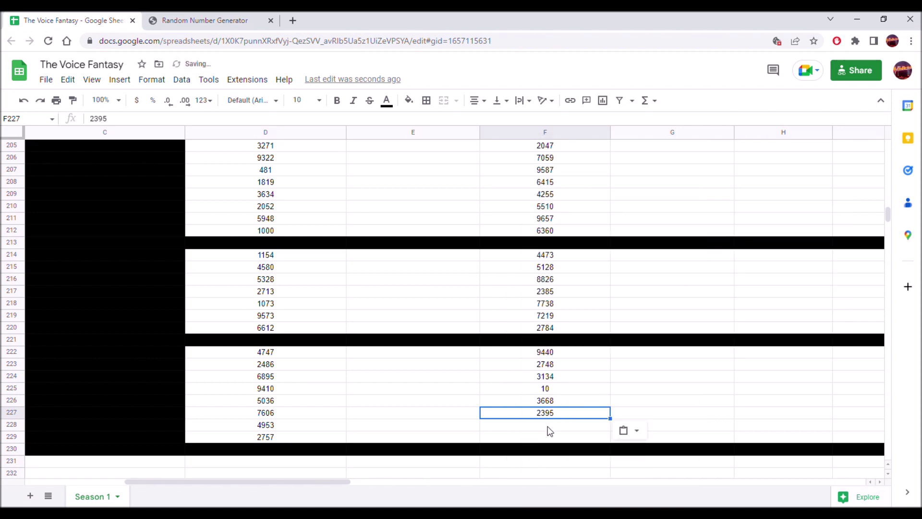
- Generate another number in the random number generator, paste it as values only into cell F228, and select cell F229 below it
{"action": "left_click", "coordinate": [215, 15]}
{"action": "left_click", "coordinate": [466, 348]}
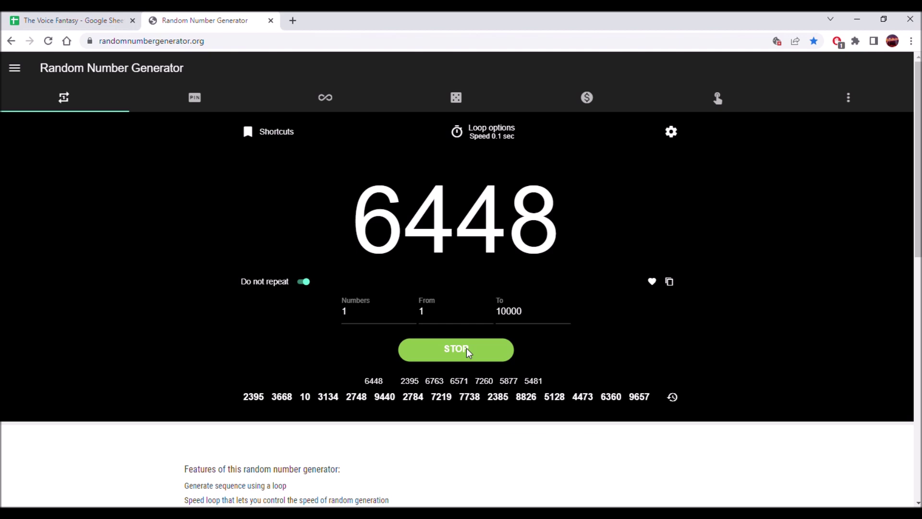
{"action": "left_click", "coordinate": [668, 282]}
{"action": "left_click", "coordinate": [65, 21]}
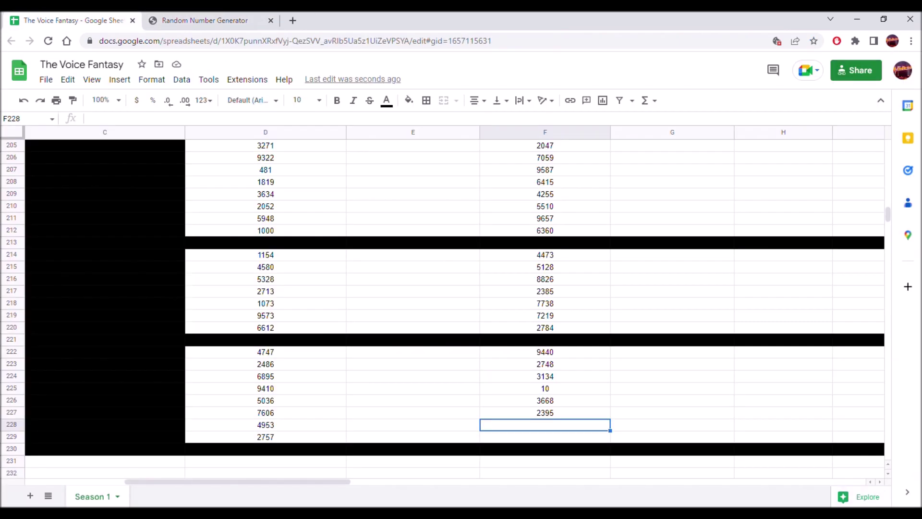
{"action": "right_click", "coordinate": [537, 425]}
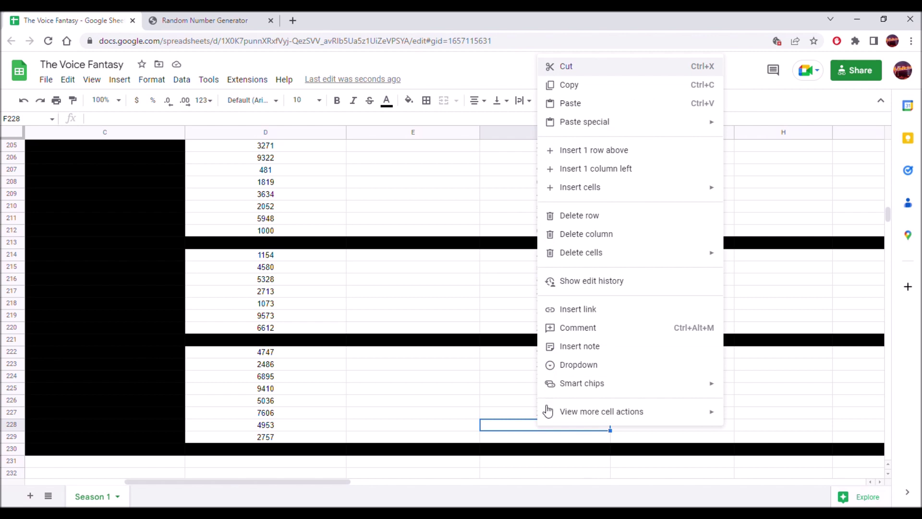
{"action": "mouse_move", "coordinate": [692, 124]}
{"action": "left_click", "coordinate": [775, 129]}
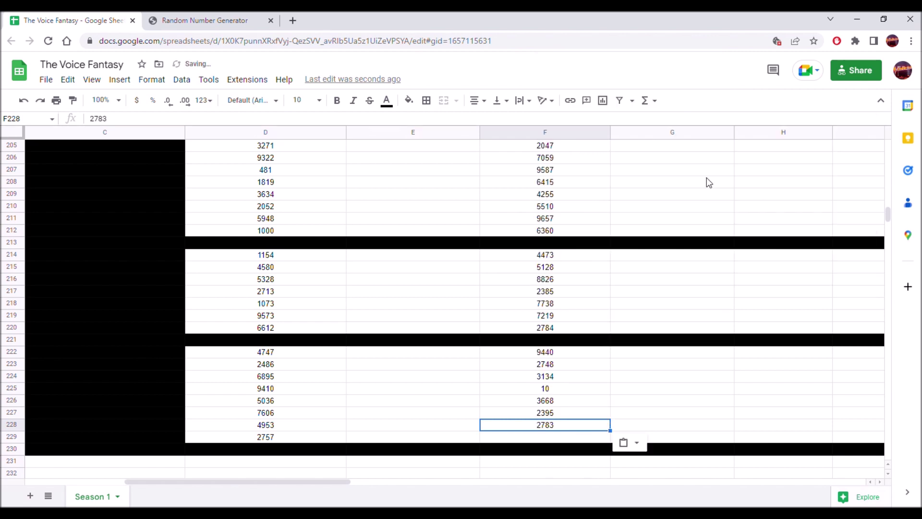
{"action": "left_click", "coordinate": [543, 437]}
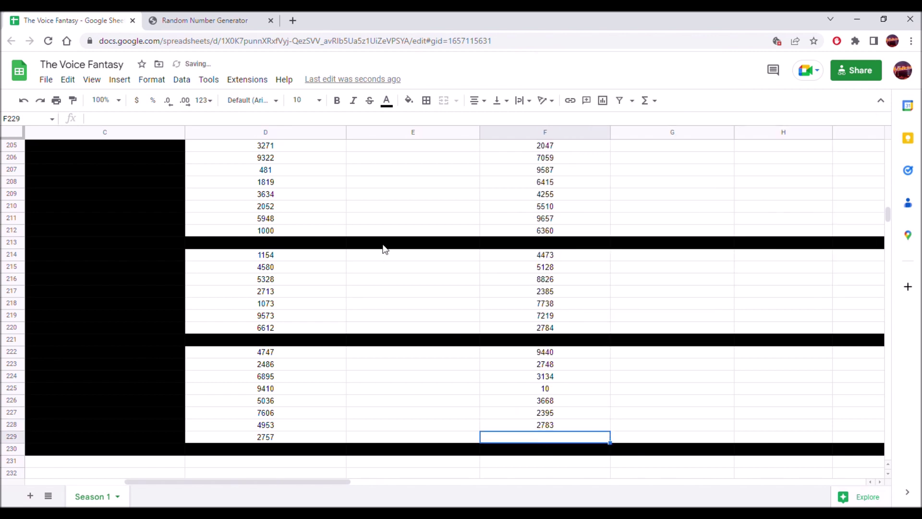
- Generate another number in the random number generator and paste it as values only into cell F229, the last Score row above the black divider
{"action": "left_click", "coordinate": [206, 20]}
{"action": "left_click", "coordinate": [487, 353]}
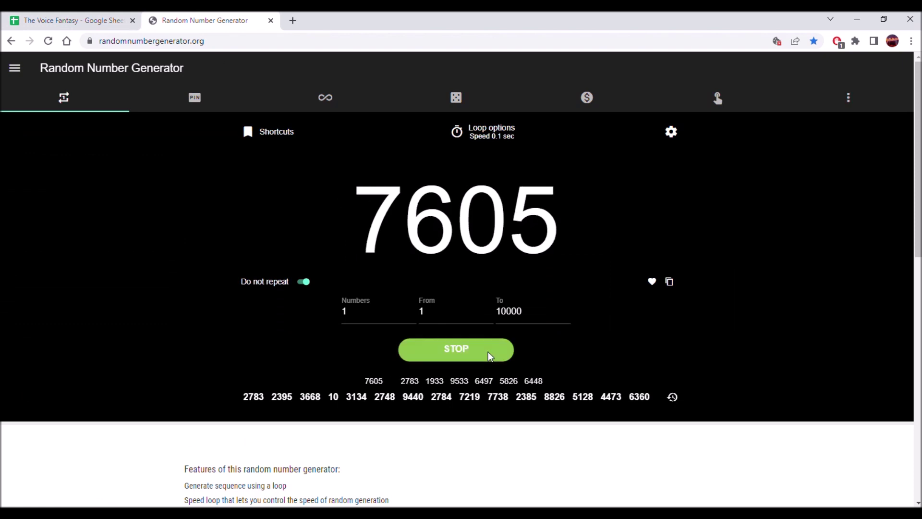
{"action": "left_click", "coordinate": [488, 352]}
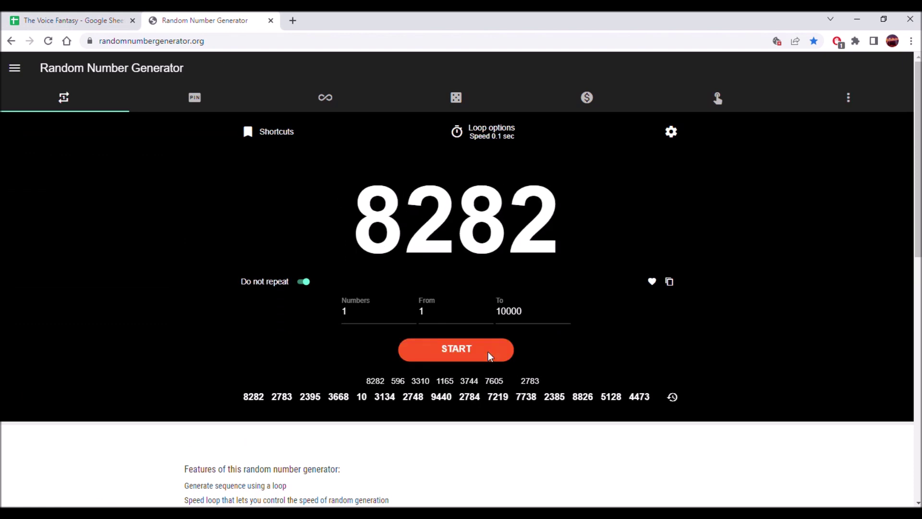
{"action": "left_click", "coordinate": [669, 282]}
{"action": "left_click", "coordinate": [72, 20]}
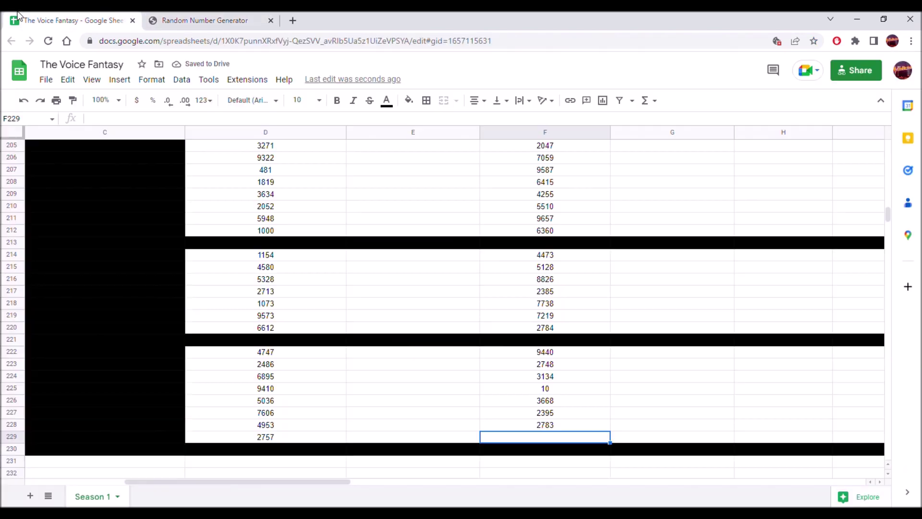
{"action": "right_click", "coordinate": [555, 437]}
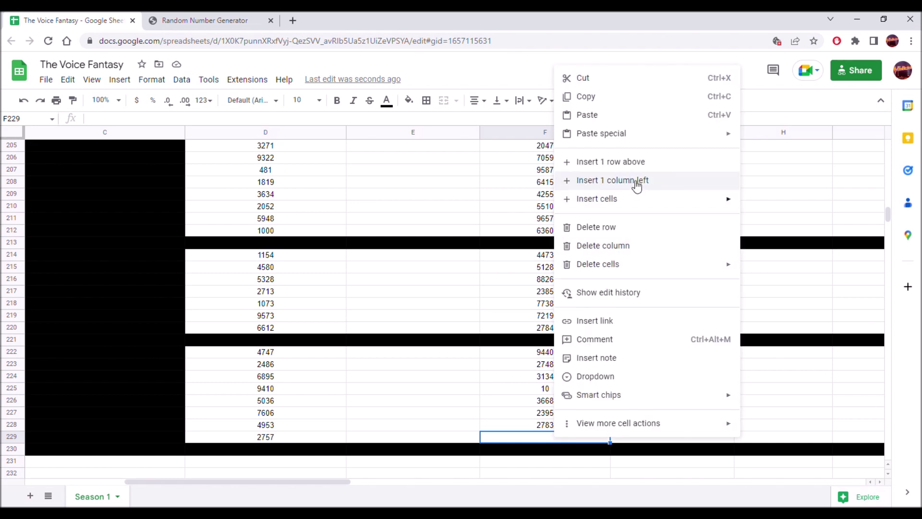
{"action": "mouse_move", "coordinate": [687, 142]}
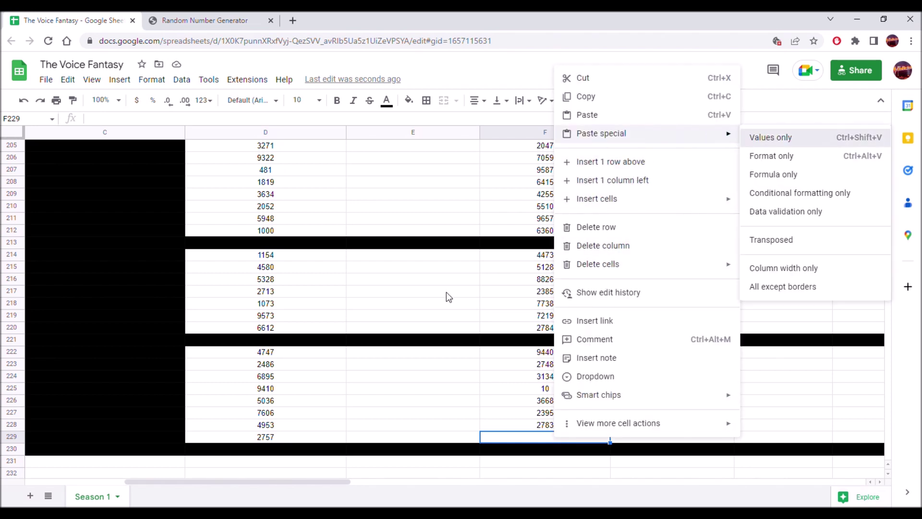
{"action": "key", "text": "ctrl+shift+v"}
{"action": "left_click", "coordinate": [319, 477]}
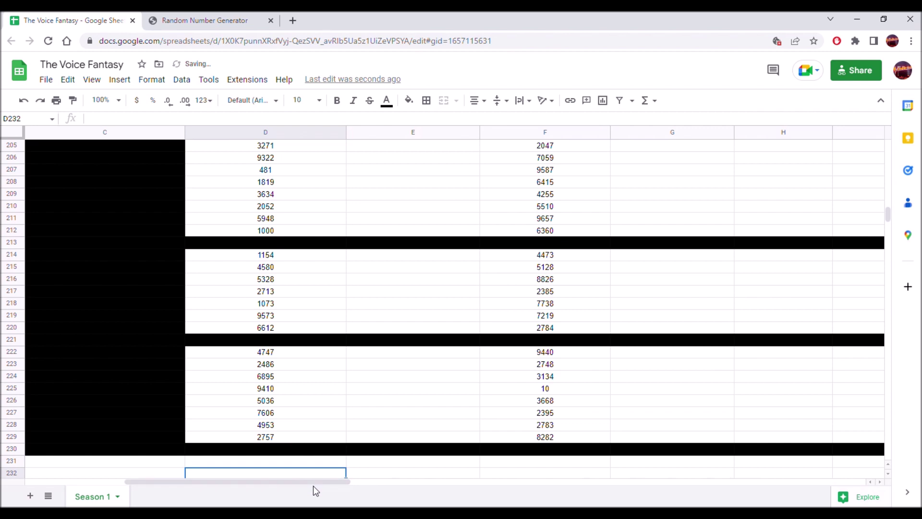
- Generate another number in the random number generator and paste it as values only into cell H197, the first row of the next Score column
{"action": "left_click_drag", "start_coordinate": [313, 486], "coordinate": [449, 483]}
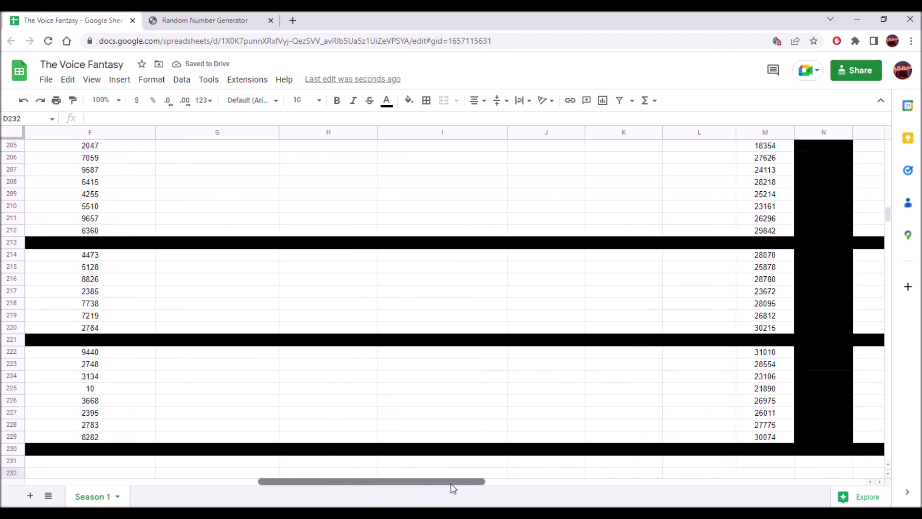
{"action": "scroll", "coordinate": [303, 354], "scroll_direction": "up", "scroll_amount": 4}
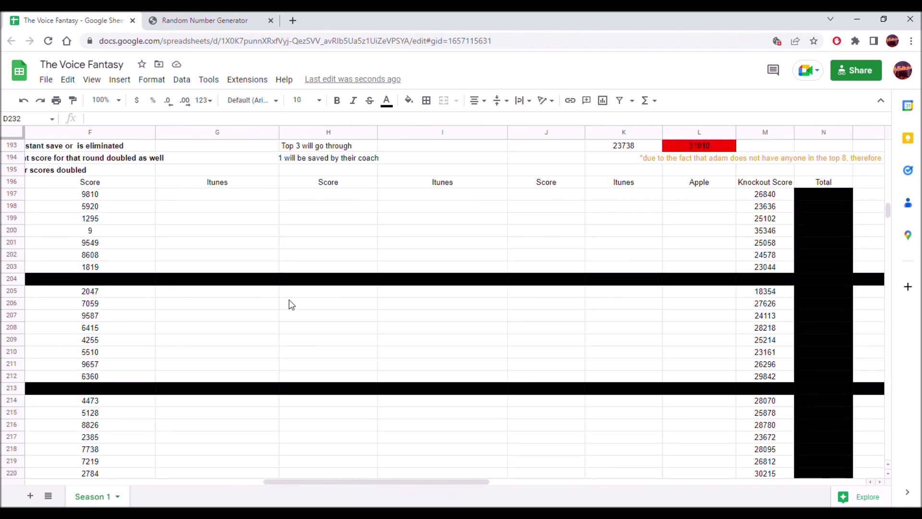
{"action": "left_click", "coordinate": [293, 194]}
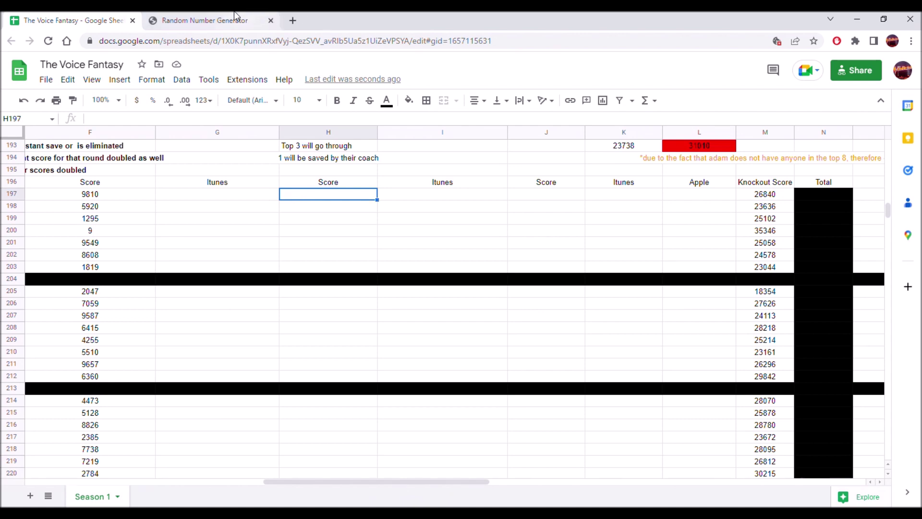
{"action": "left_click", "coordinate": [211, 20]}
{"action": "left_click", "coordinate": [479, 348]}
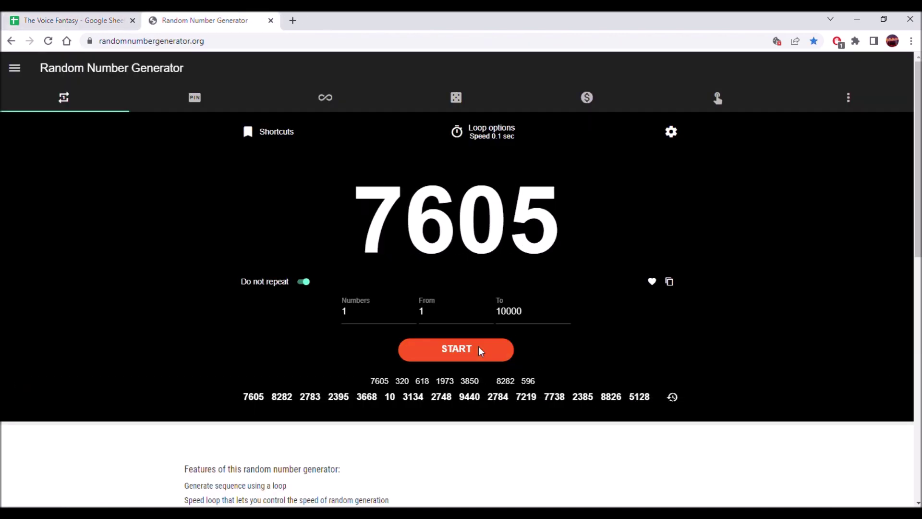
{"action": "left_click", "coordinate": [671, 282]}
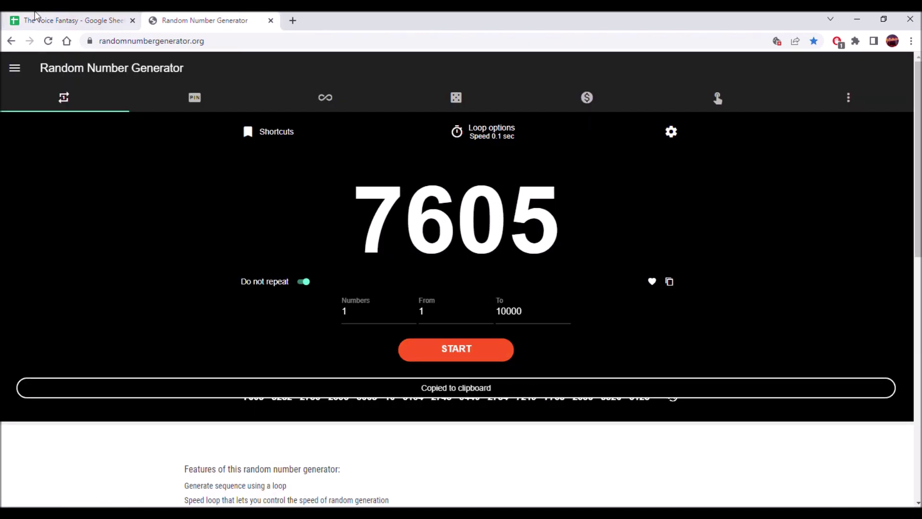
{"action": "left_click", "coordinate": [35, 14]}
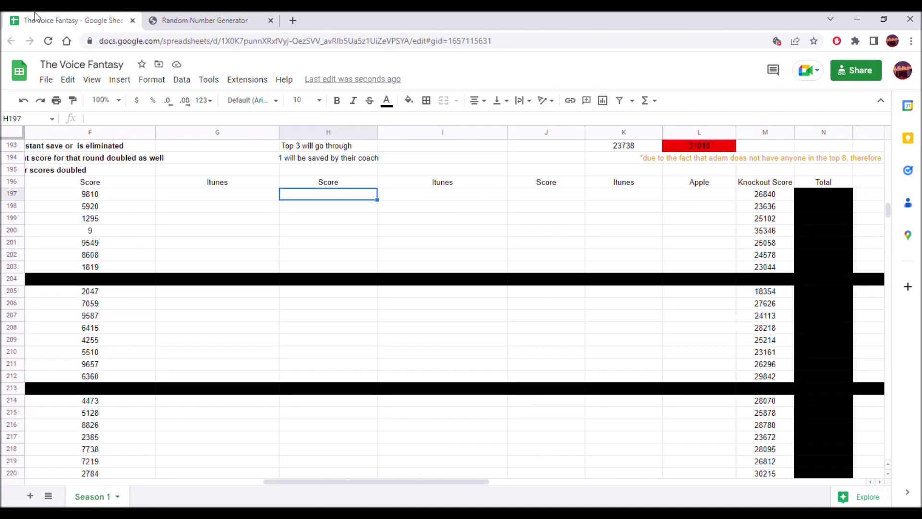
{"action": "right_click", "coordinate": [331, 192]}
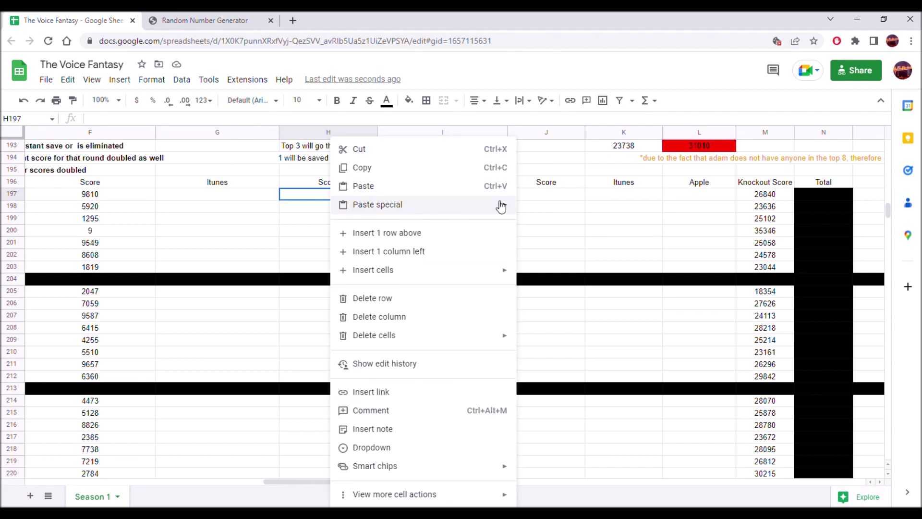
{"action": "mouse_move", "coordinate": [513, 212]}
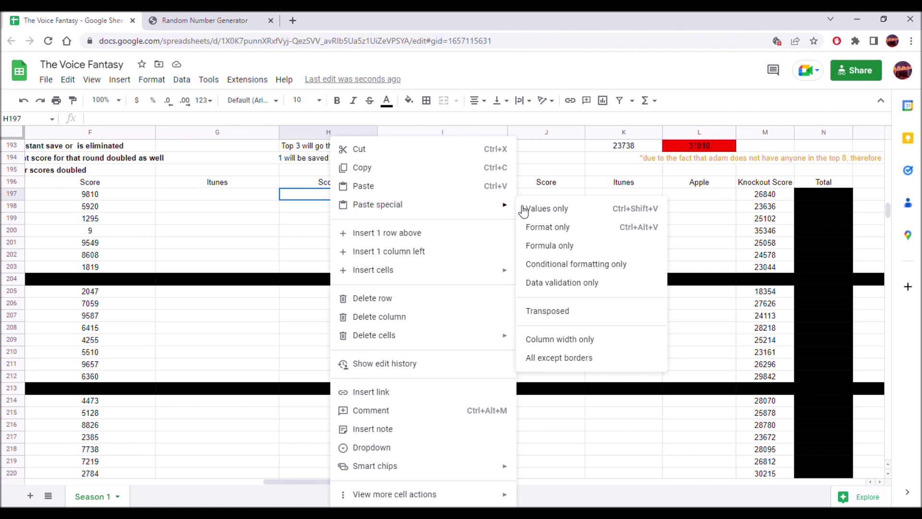
{"action": "left_click", "coordinate": [538, 209]}
{"action": "mouse_move", "coordinate": [343, 480]}
{"action": "left_mouse_down"}
{"action": "mouse_move", "coordinate": [287, 478]}
{"action": "mouse_move", "coordinate": [348, 480]}
{"action": "left_mouse_up"}
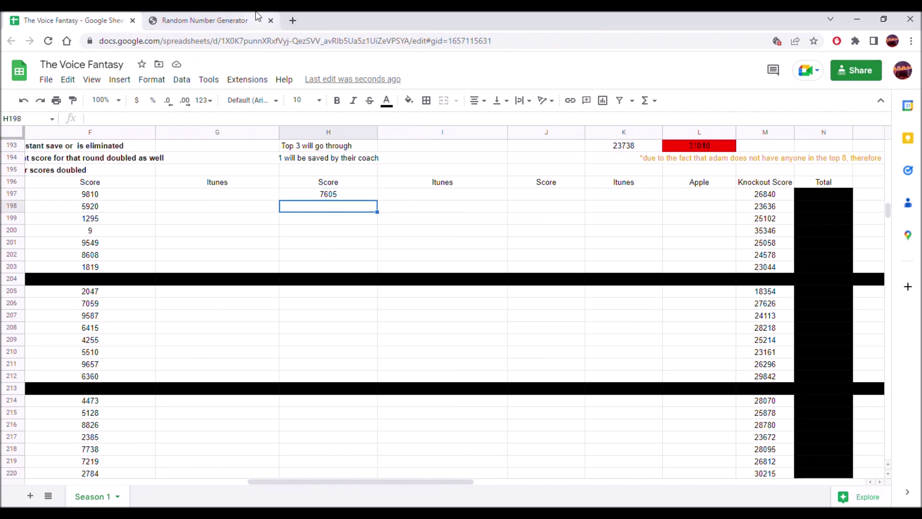
- Generate another number in the random number generator and paste it as values only into cell H198 of the spreadsheet
{"action": "left_click", "coordinate": [225, 20]}
{"action": "left_click", "coordinate": [464, 357]}
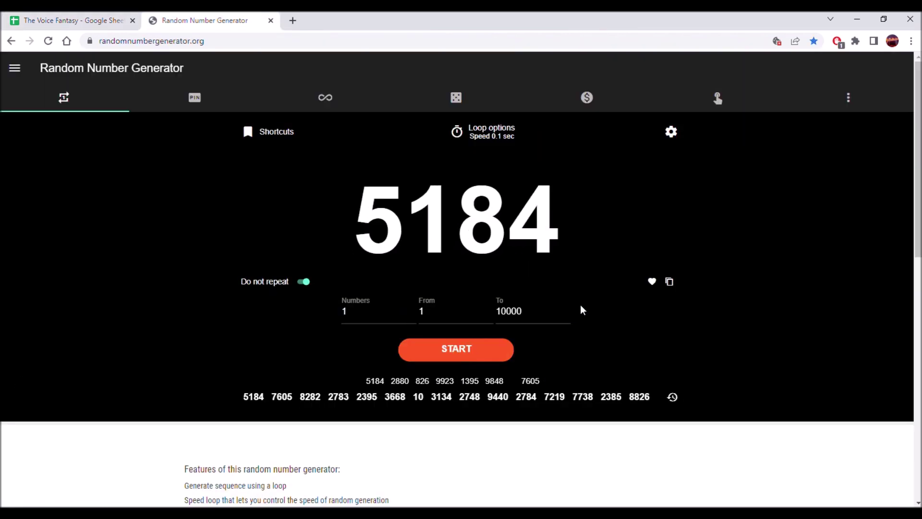
{"action": "left_click", "coordinate": [669, 282]}
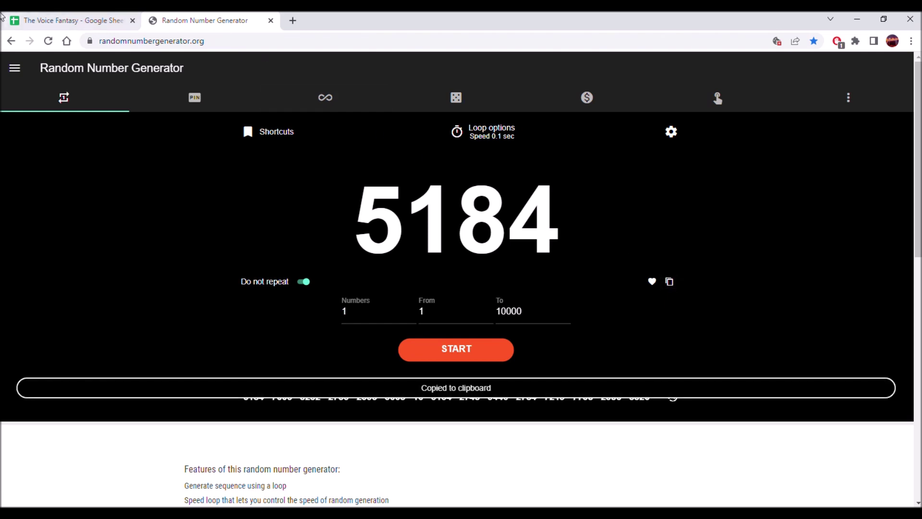
{"action": "left_click", "coordinate": [70, 18]}
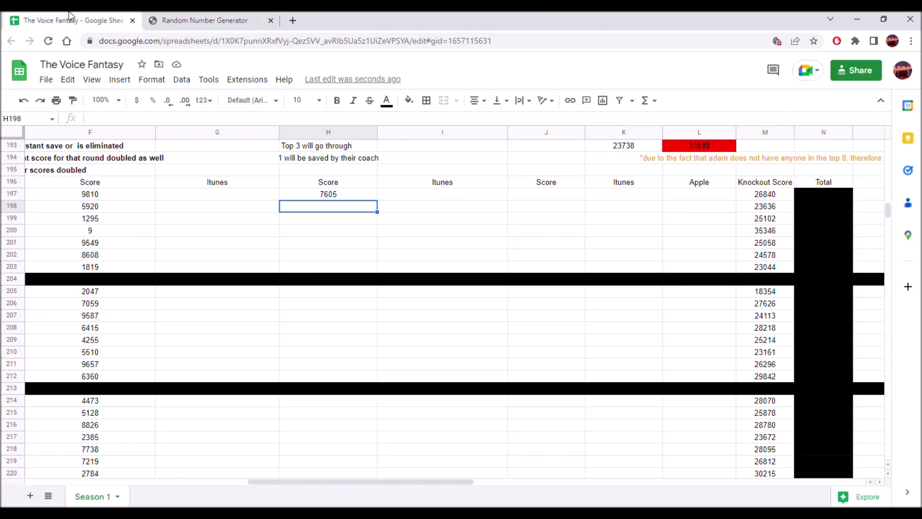
{"action": "right_click", "coordinate": [357, 214]}
{"action": "mouse_move", "coordinate": [457, 205]}
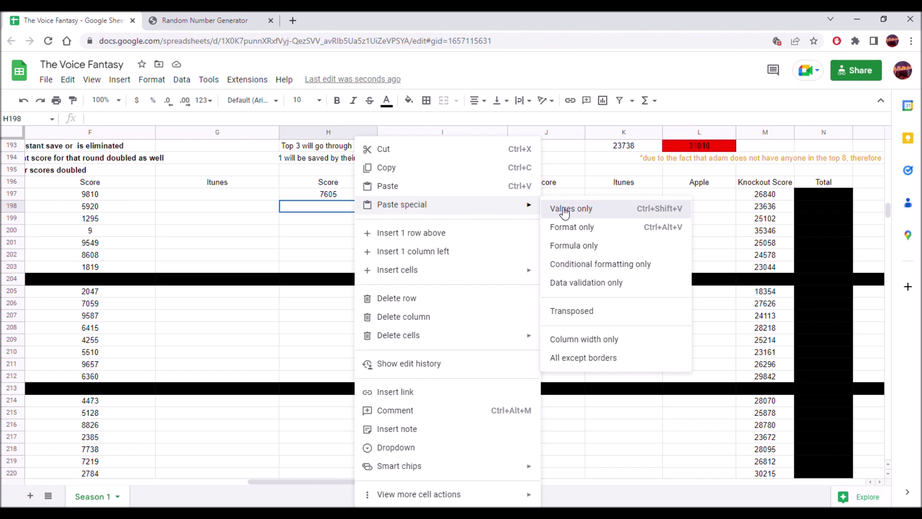
{"action": "left_click", "coordinate": [565, 211]}
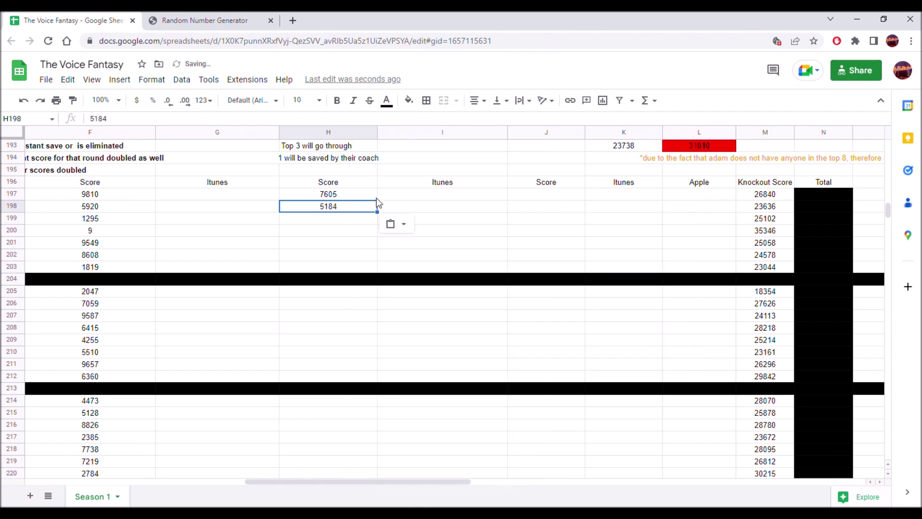
- Generate another number in the random number generator and paste it as values only into cell H199 of the spreadsheet
{"action": "left_click", "coordinate": [204, 20]}
{"action": "left_click", "coordinate": [475, 355]}
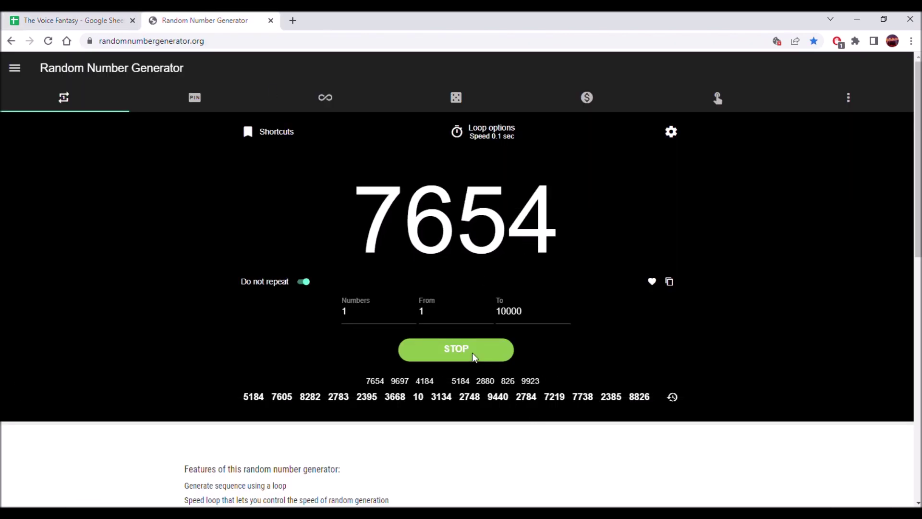
{"action": "left_click", "coordinate": [670, 283]}
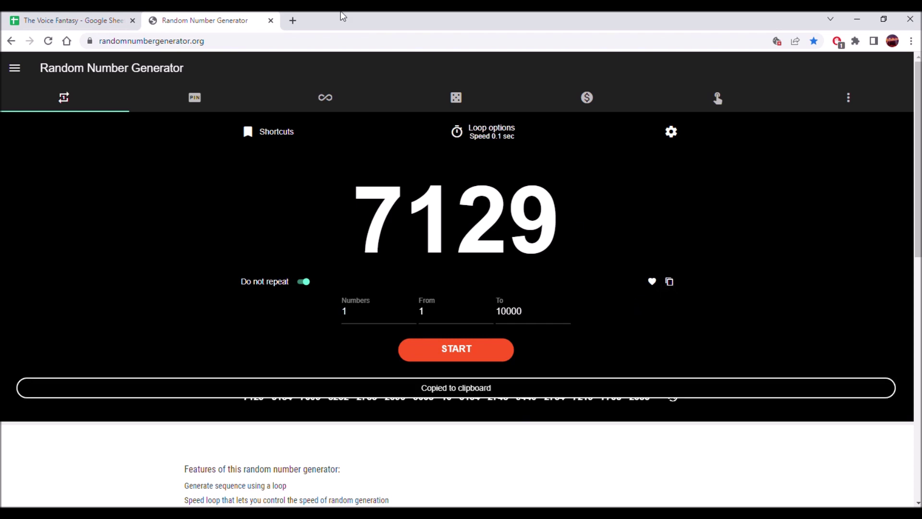
{"action": "left_click", "coordinate": [72, 20]}
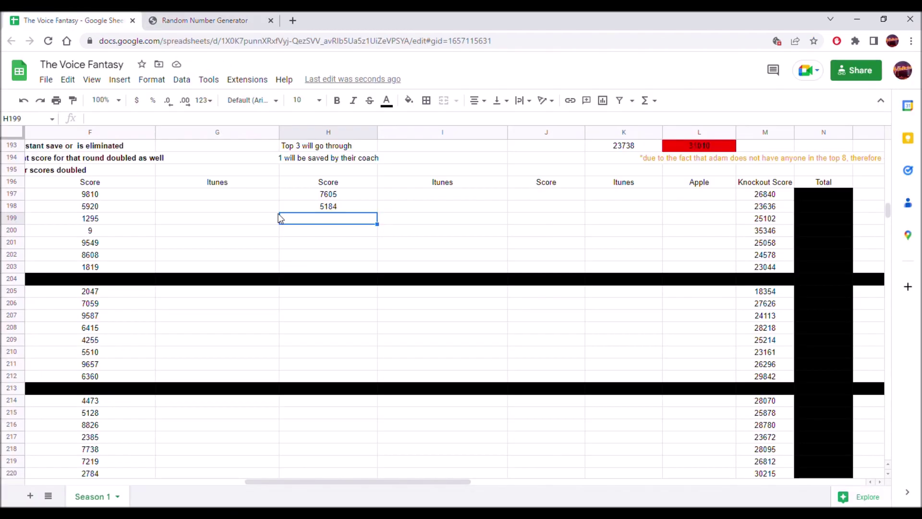
{"action": "right_click", "coordinate": [351, 225]}
{"action": "mouse_move", "coordinate": [514, 204]}
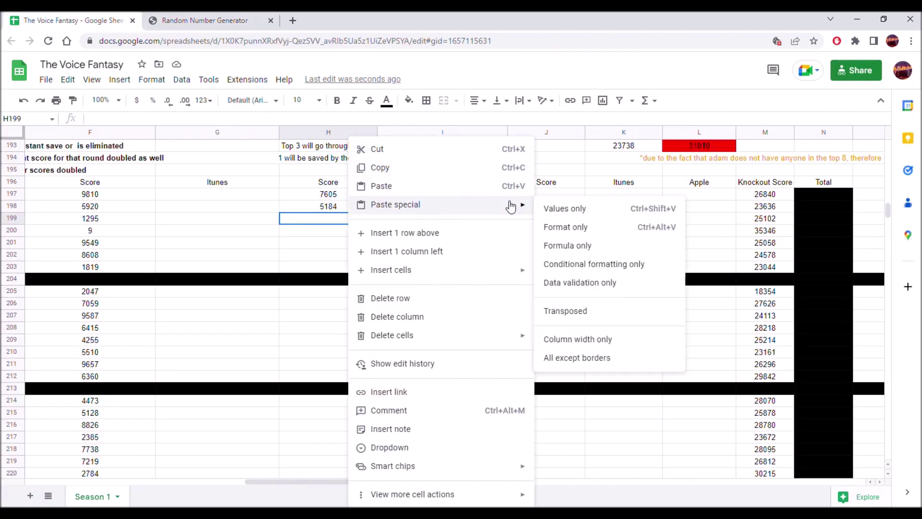
{"action": "left_click", "coordinate": [567, 209]}
- Generate another number in the random number generator and paste it as values only into cell H200 of the spreadsheet
{"action": "left_click", "coordinate": [331, 232]}
{"action": "left_click", "coordinate": [197, 17]}
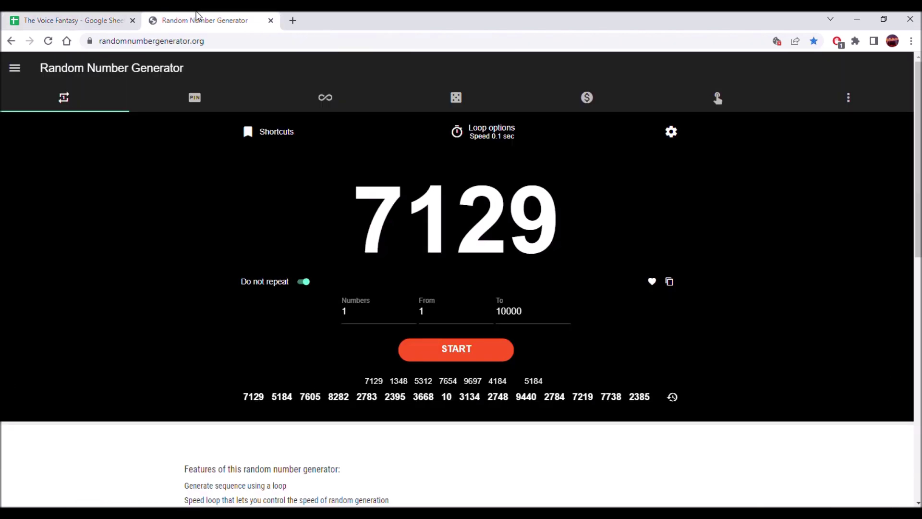
{"action": "left_click", "coordinate": [463, 347]}
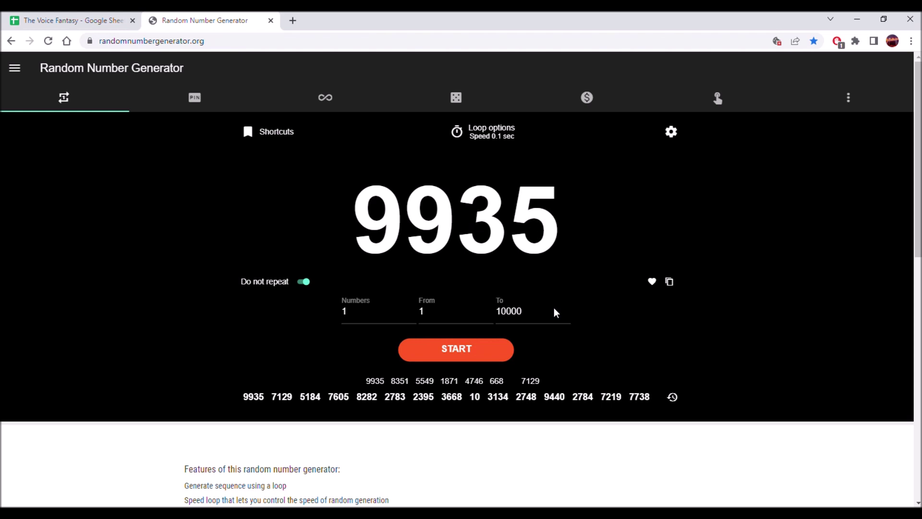
{"action": "left_click", "coordinate": [670, 283]}
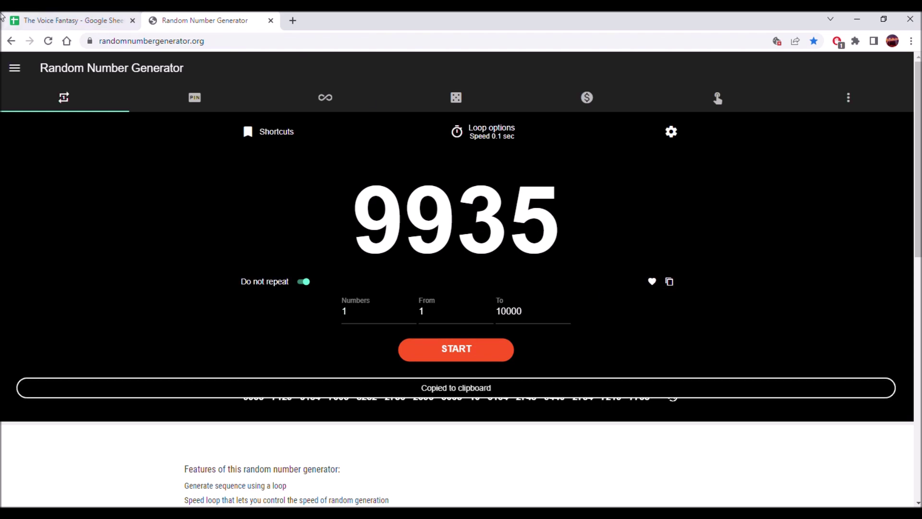
{"action": "left_click", "coordinate": [38, 18]}
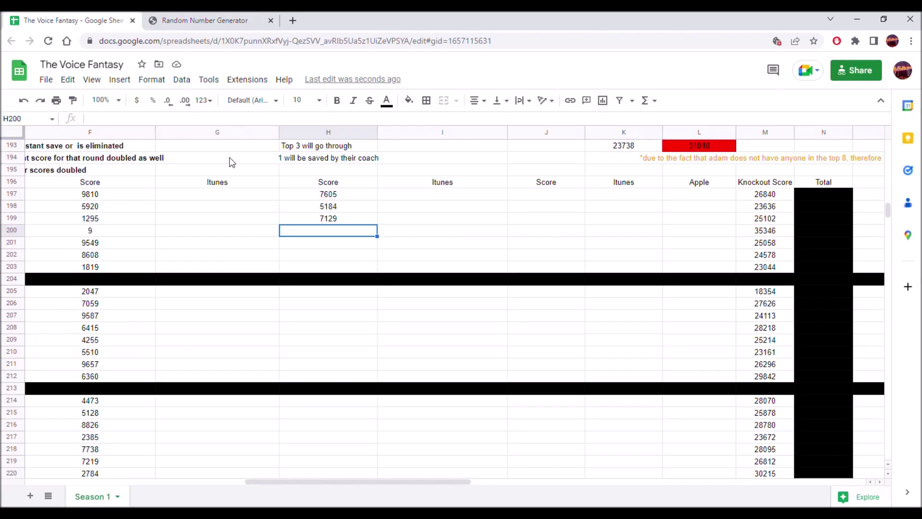
{"action": "right_click", "coordinate": [329, 235]}
{"action": "mouse_move", "coordinate": [497, 209]}
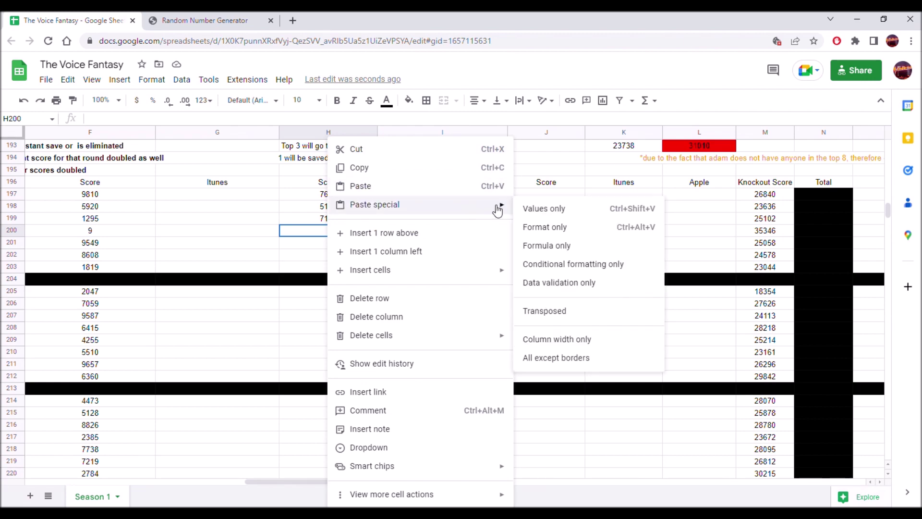
{"action": "key", "text": "ctrl+shift+v"}
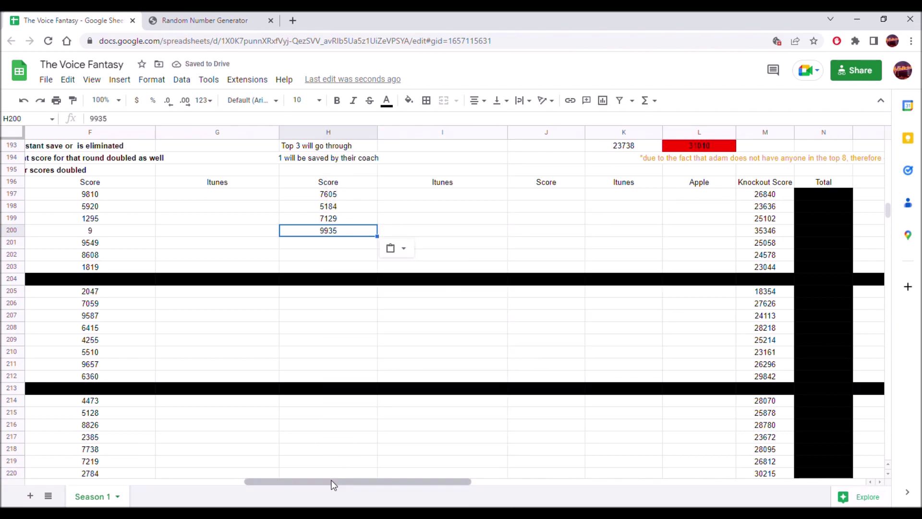
{"action": "mouse_move", "coordinate": [330, 479]}
{"action": "left_mouse_down"}
{"action": "mouse_move", "coordinate": [273, 481]}
{"action": "mouse_move", "coordinate": [338, 474]}
{"action": "left_mouse_up"}
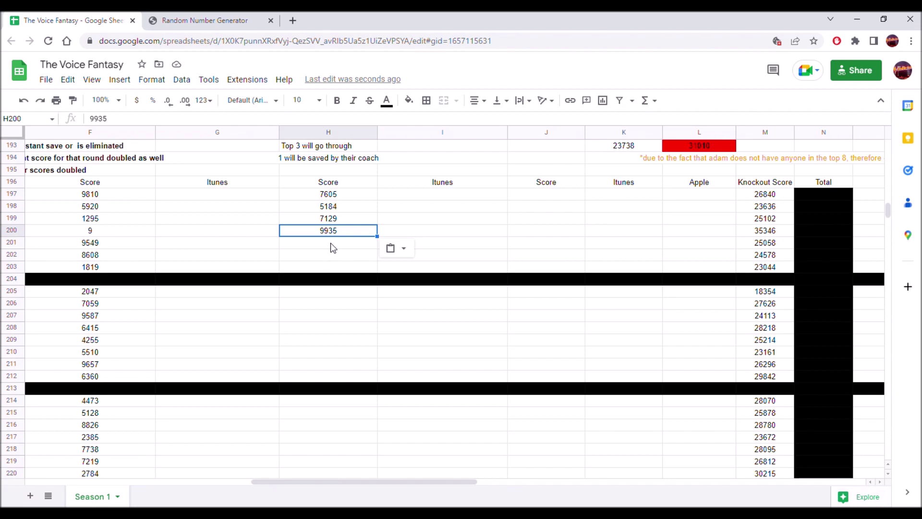
- Generate another number in the random number generator and paste it as values only into cell H201 of the spreadsheet
{"action": "key", "text": "Down"}
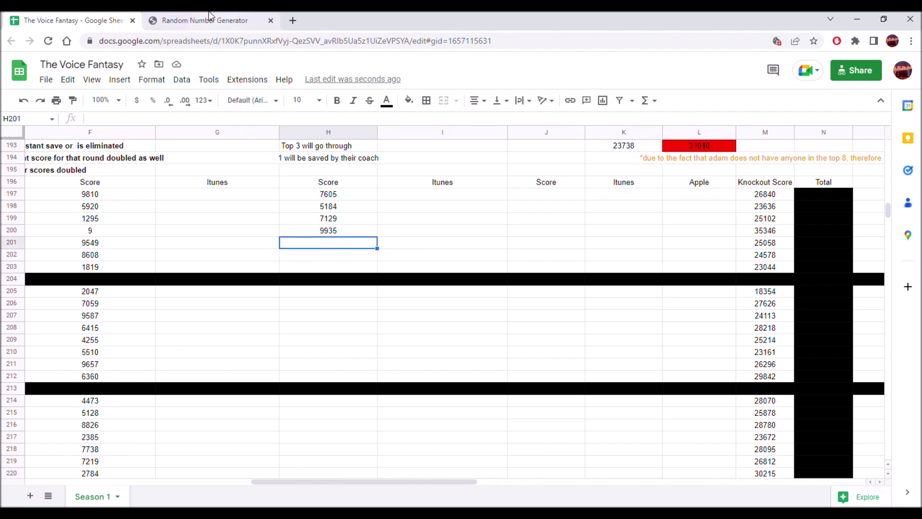
{"action": "left_click", "coordinate": [206, 20]}
{"action": "left_click", "coordinate": [456, 349]}
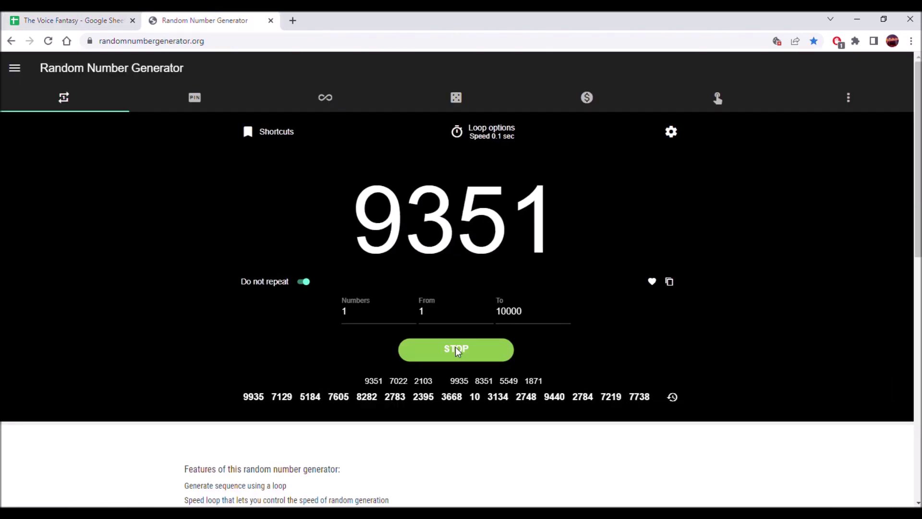
{"action": "left_click", "coordinate": [484, 347]}
{"action": "left_click", "coordinate": [673, 283]}
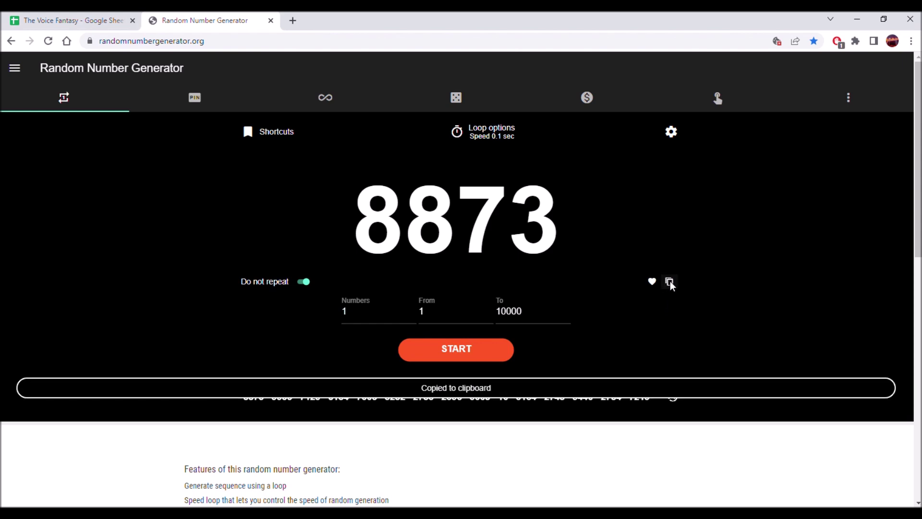
{"action": "left_click", "coordinate": [72, 21]}
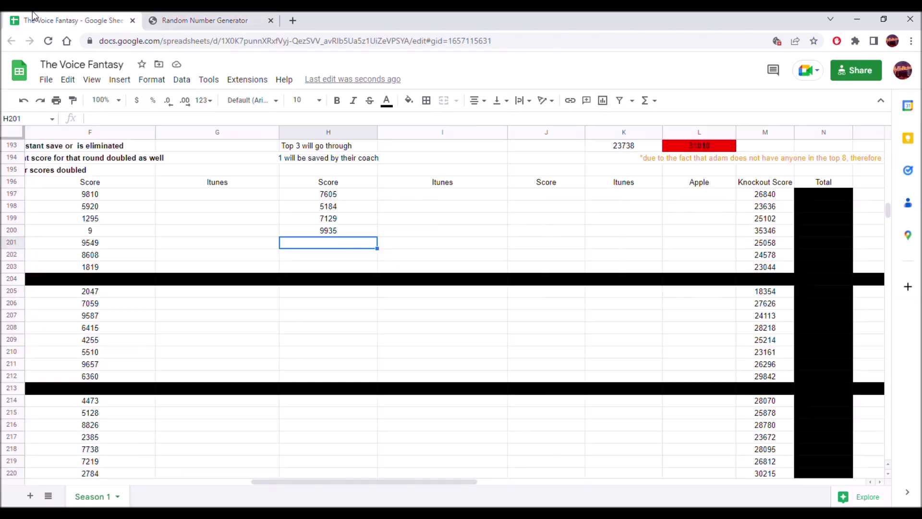
{"action": "right_click", "coordinate": [325, 245]}
{"action": "mouse_move", "coordinate": [490, 205]}
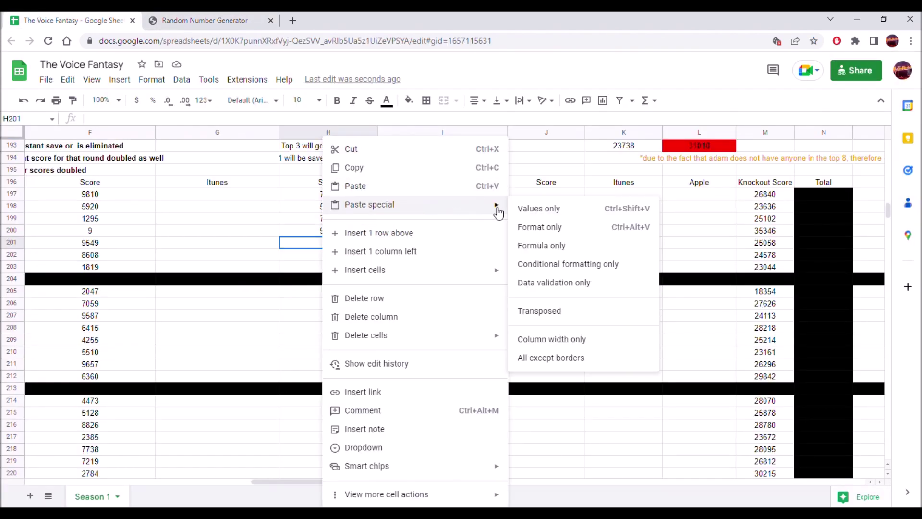
{"action": "left_click", "coordinate": [534, 212]}
- Generate another number in the random number generator and paste it as values only into cell H202 of the spreadsheet
{"action": "left_click", "coordinate": [333, 256]}
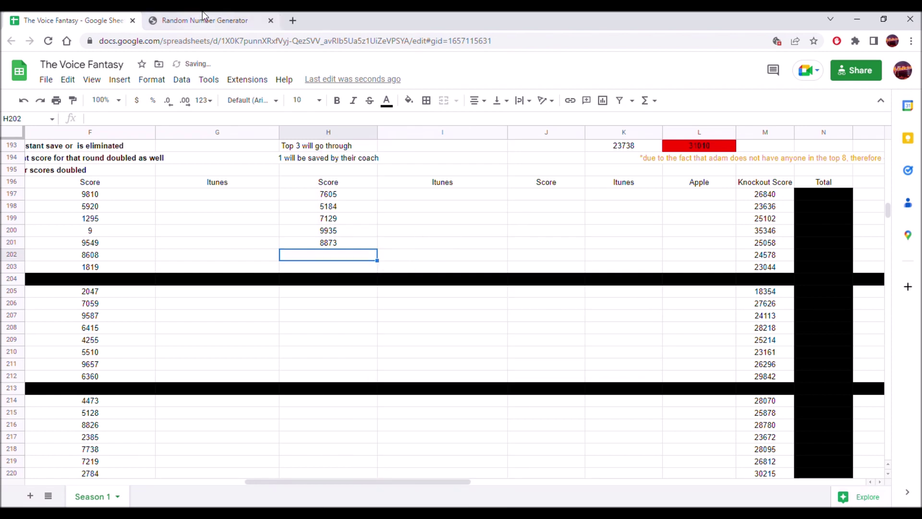
{"action": "left_click", "coordinate": [206, 19]}
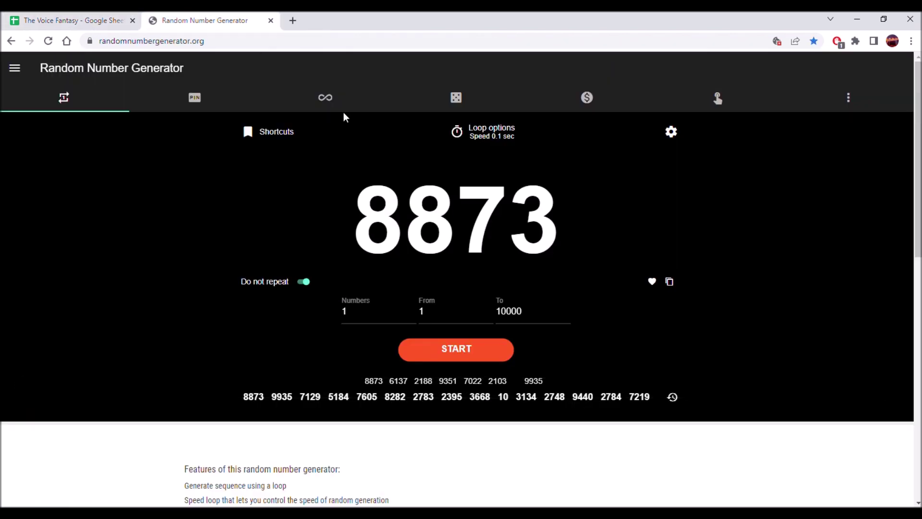
{"action": "left_click", "coordinate": [438, 349]}
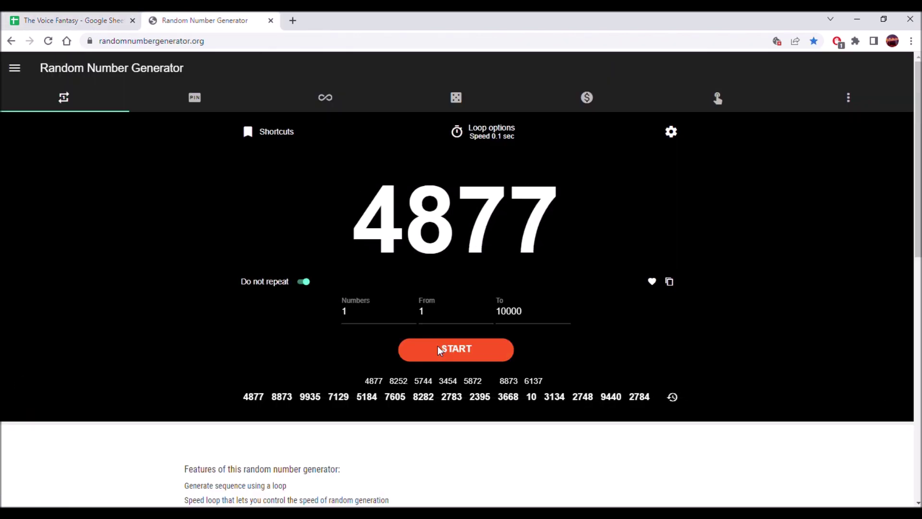
{"action": "left_click", "coordinate": [670, 282]}
{"action": "left_click", "coordinate": [19, 15]}
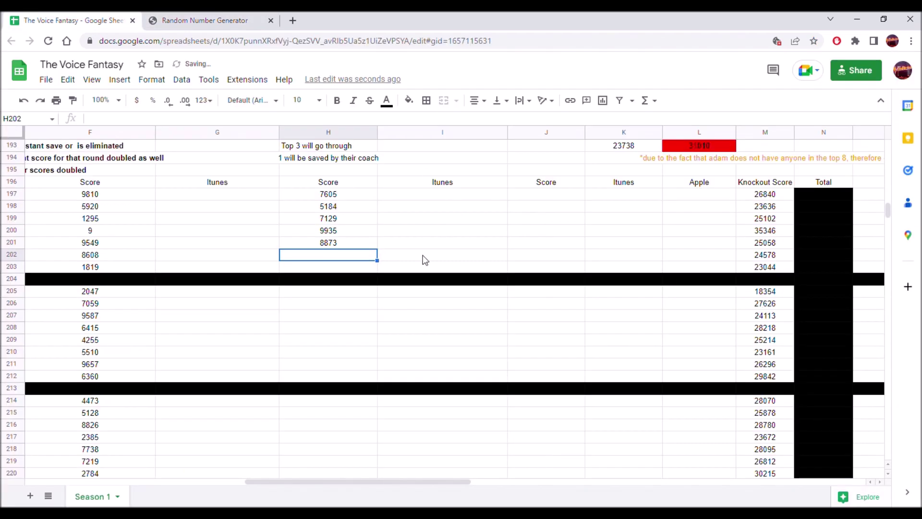
{"action": "right_click", "coordinate": [350, 252]}
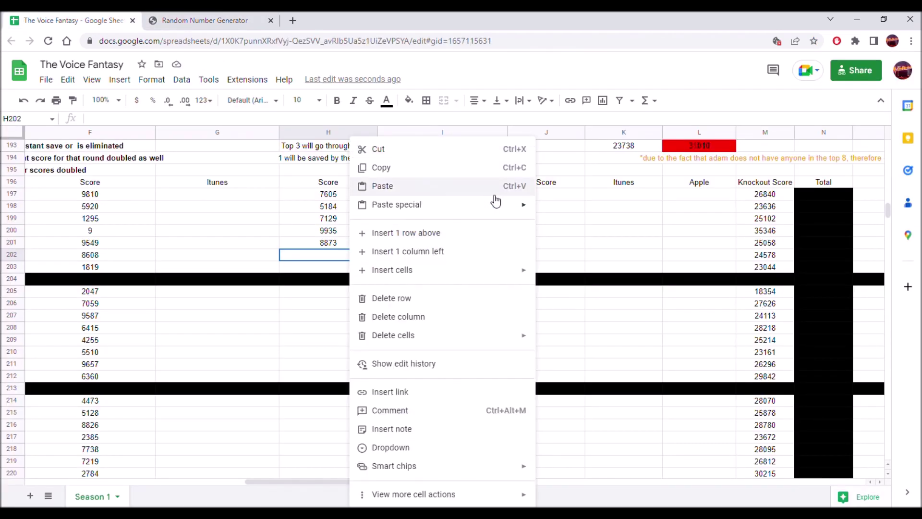
{"action": "mouse_move", "coordinate": [528, 206]}
{"action": "left_click", "coordinate": [567, 208]}
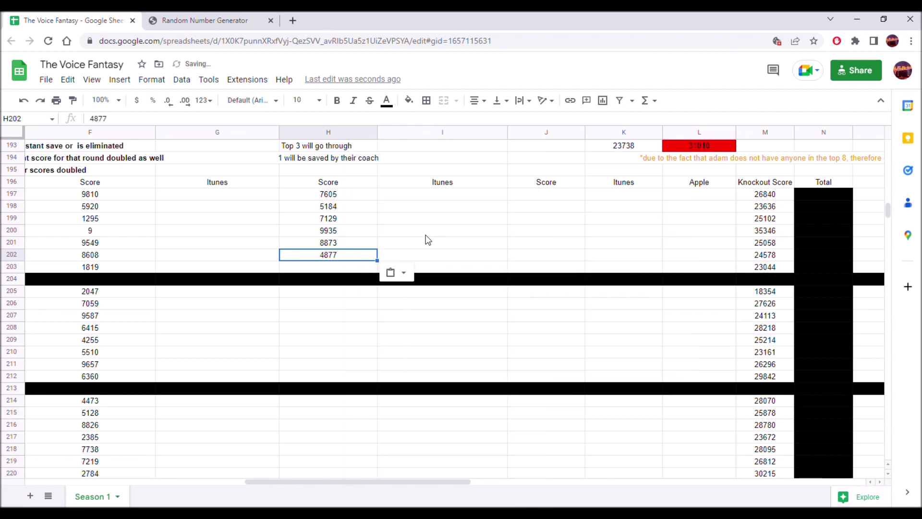
- Generate another number in the random number generator and paste it as values only into cell H203, the last Score row above the black divider
{"action": "left_click", "coordinate": [222, 16]}
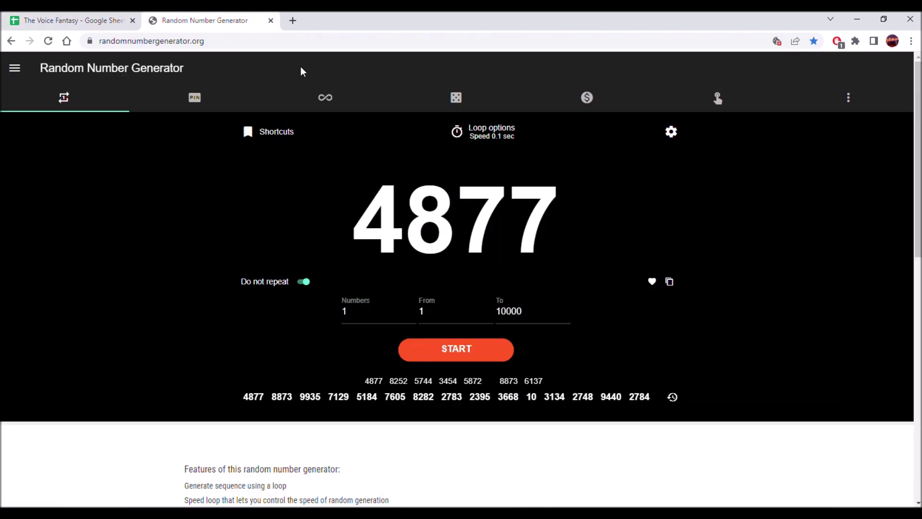
{"action": "left_click", "coordinate": [449, 358]}
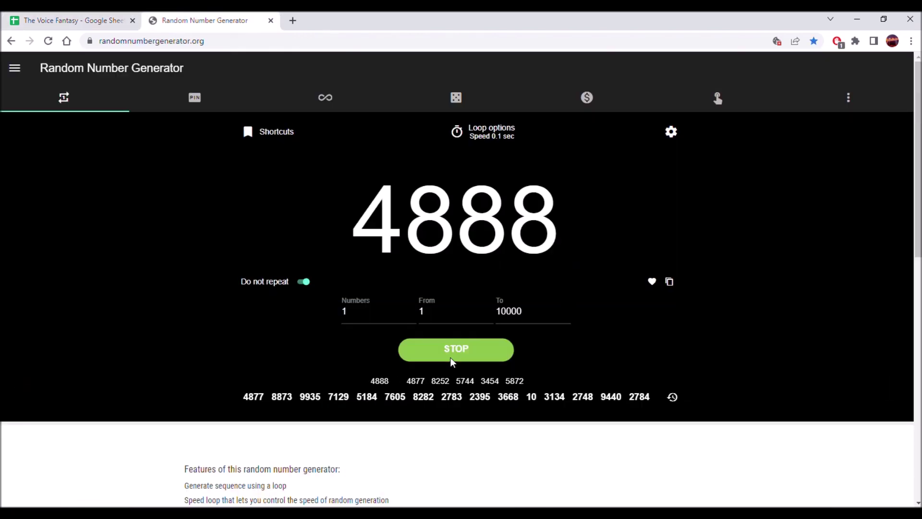
{"action": "left_click", "coordinate": [669, 282]}
{"action": "left_click", "coordinate": [89, 18]}
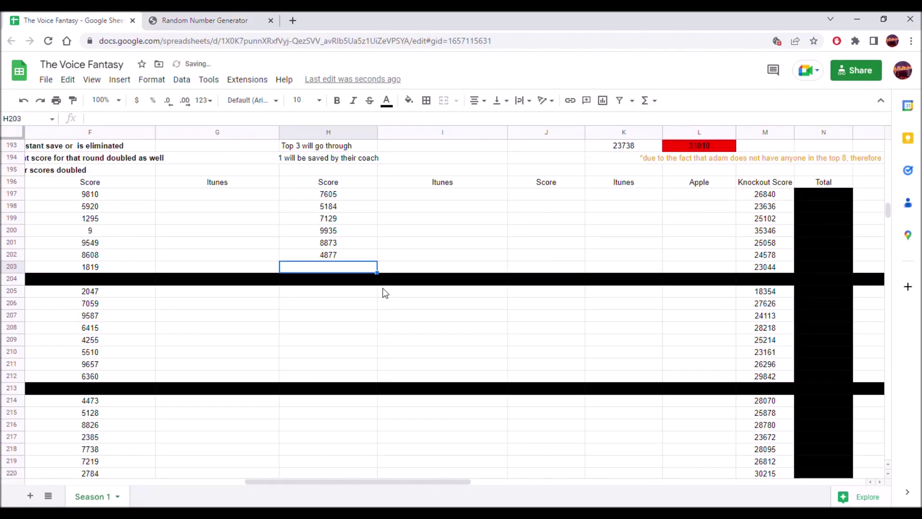
{"action": "right_click", "coordinate": [364, 267]}
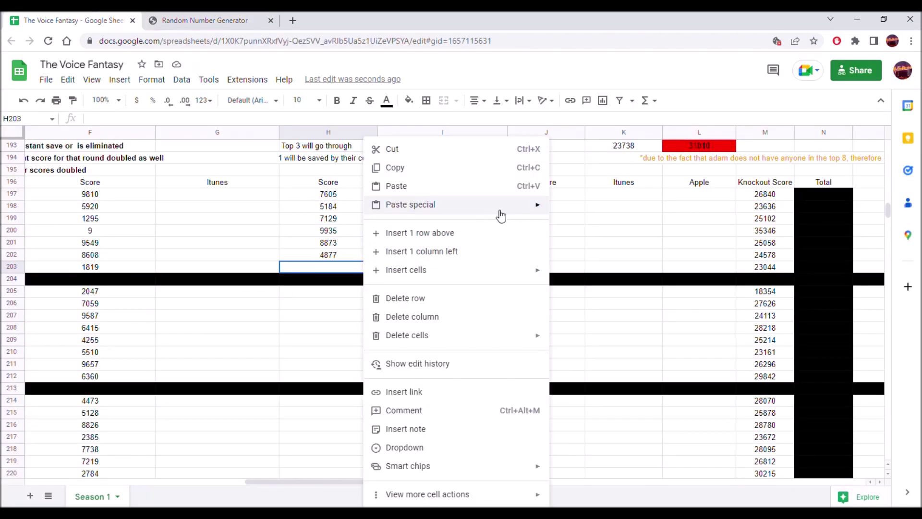
{"action": "mouse_move", "coordinate": [497, 216]}
{"action": "left_click", "coordinate": [564, 209]}
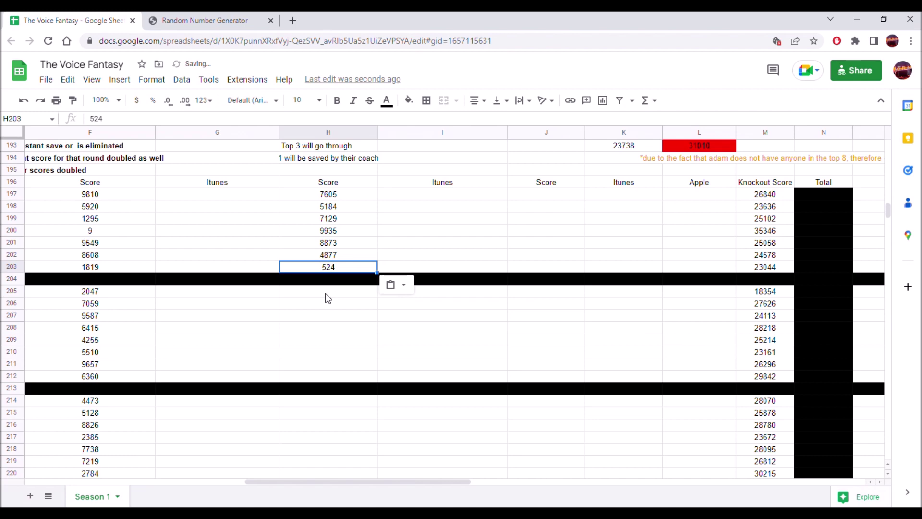
- Generate another number in the random number generator and paste it as values only into cell H205, the first Score row below the black divider
{"action": "left_click", "coordinate": [213, 27]}
{"action": "left_click", "coordinate": [471, 357]}
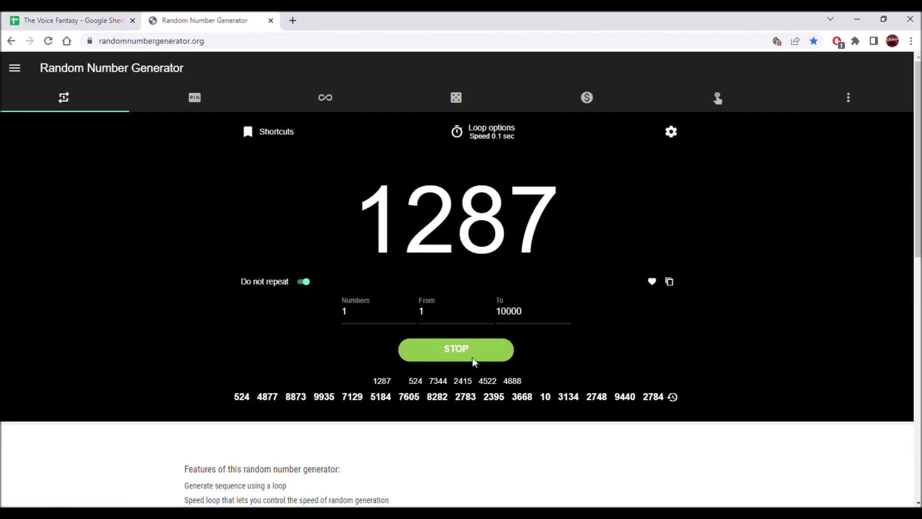
{"action": "left_click", "coordinate": [670, 285]}
{"action": "left_click", "coordinate": [72, 20]}
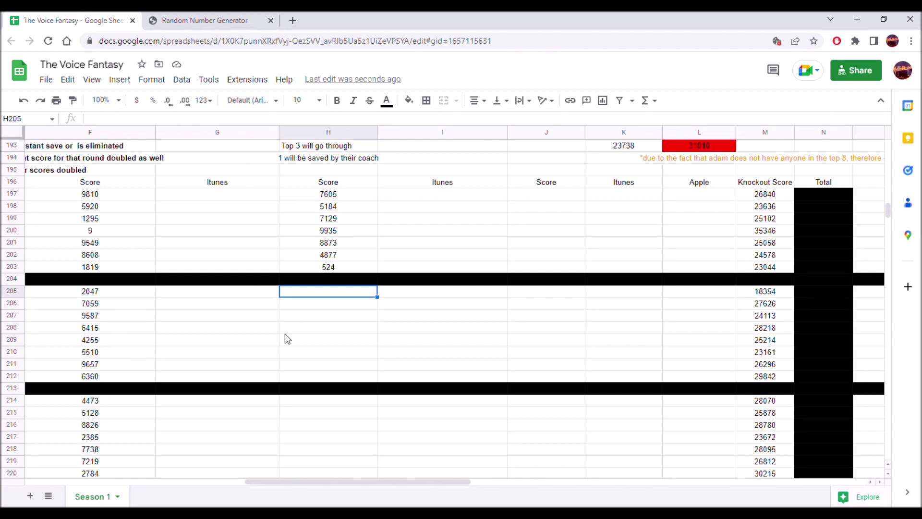
{"action": "mouse_move", "coordinate": [338, 478]}
{"action": "left_mouse_down"}
{"action": "mouse_move", "coordinate": [246, 483]}
{"action": "mouse_move", "coordinate": [324, 485]}
{"action": "left_mouse_up"}
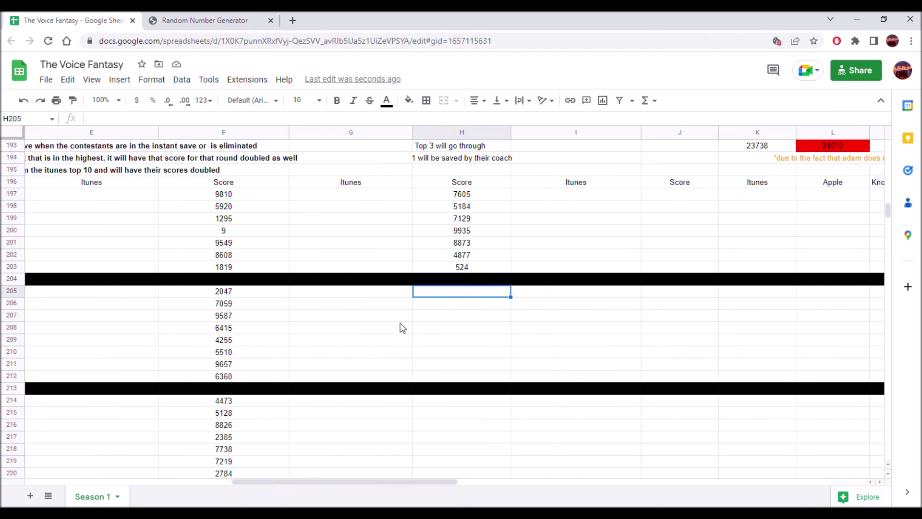
{"action": "right_click", "coordinate": [443, 290]}
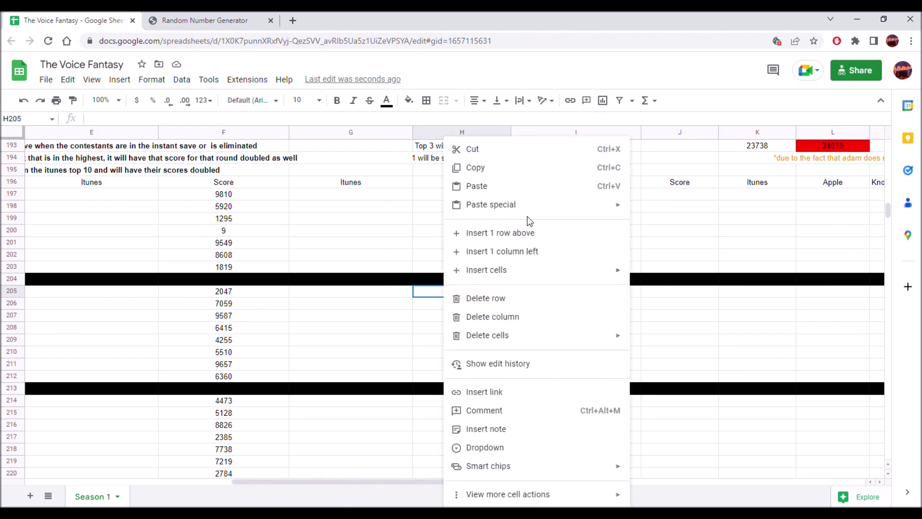
{"action": "mouse_move", "coordinate": [584, 210]}
{"action": "left_click", "coordinate": [645, 211]}
- Generate another number in the random number generator and paste it as values only into cell H206 of the spreadsheet
{"action": "left_click", "coordinate": [439, 310]}
{"action": "left_click", "coordinate": [251, 17]}
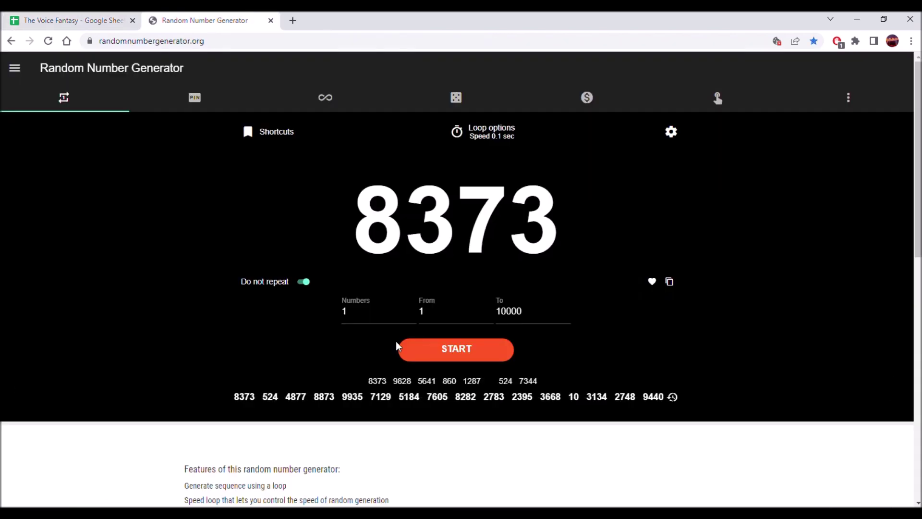
{"action": "left_click", "coordinate": [460, 349]}
{"action": "left_click", "coordinate": [460, 349]}
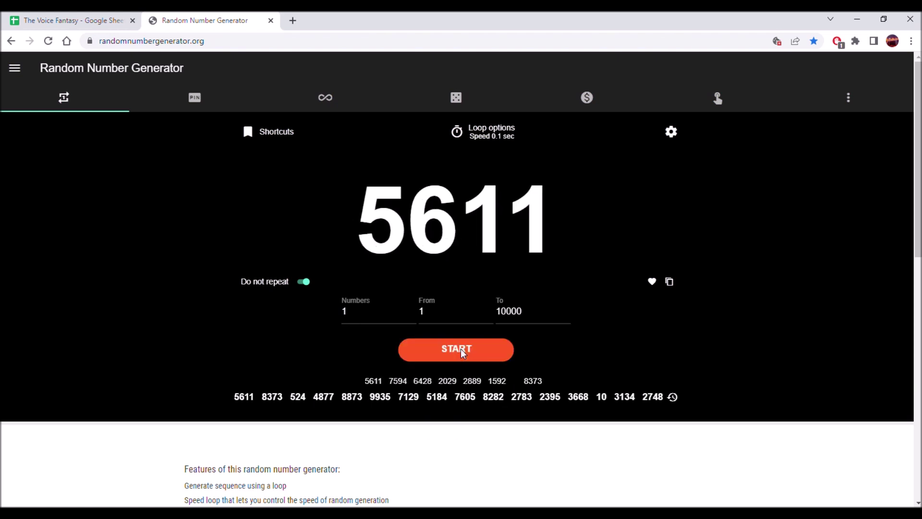
{"action": "left_click", "coordinate": [669, 282]}
{"action": "left_click", "coordinate": [19, 20]}
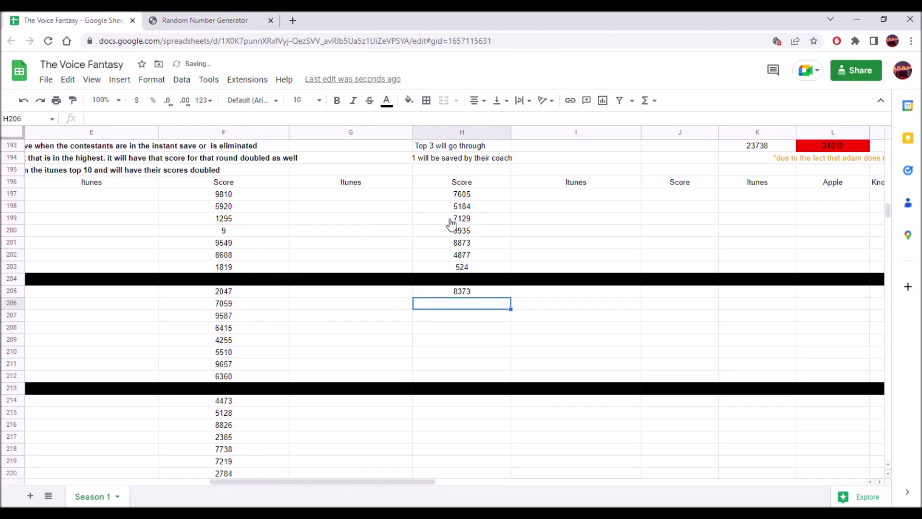
{"action": "right_click", "coordinate": [454, 305]}
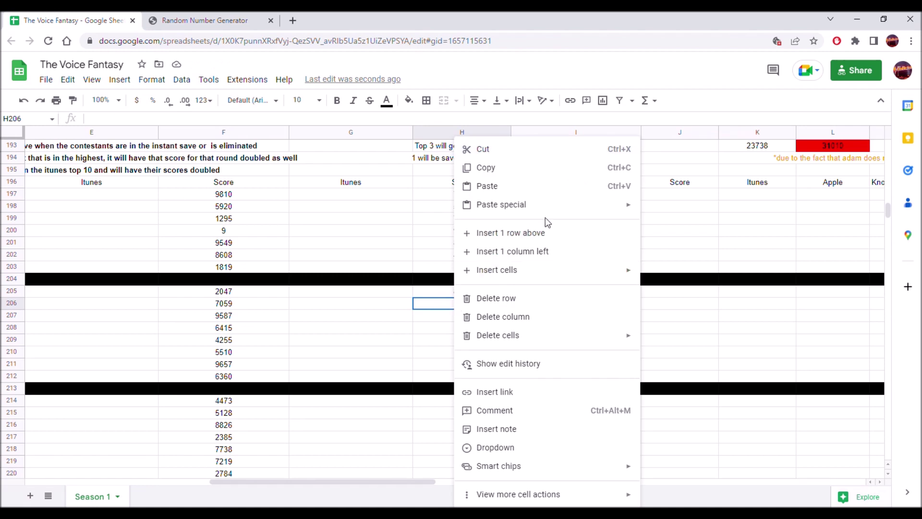
{"action": "mouse_move", "coordinate": [593, 208]}
{"action": "left_click", "coordinate": [659, 209]}
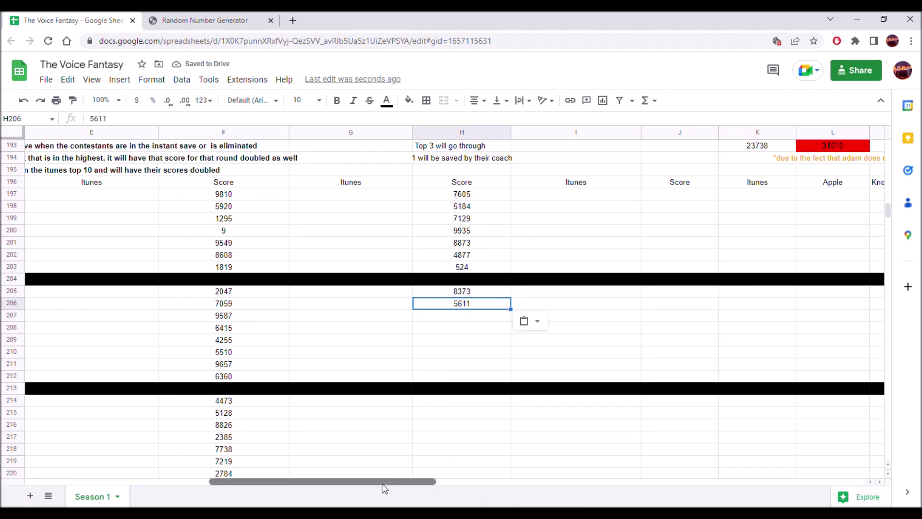
- Generate another number in the random number generator and paste it as values only into cell H207 of the spreadsheet
{"action": "left_click_drag", "start_coordinate": [381, 483], "coordinate": [322, 482]}
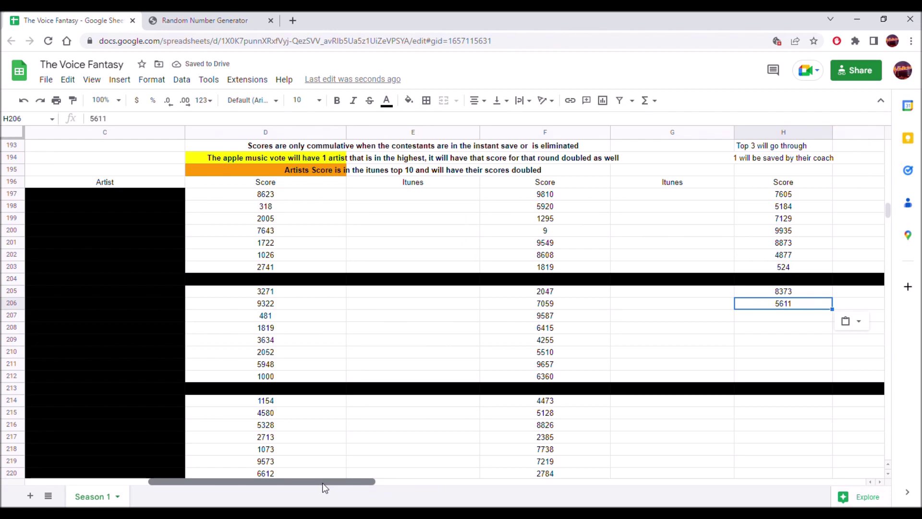
{"action": "left_click_drag", "start_coordinate": [322, 483], "coordinate": [451, 473]}
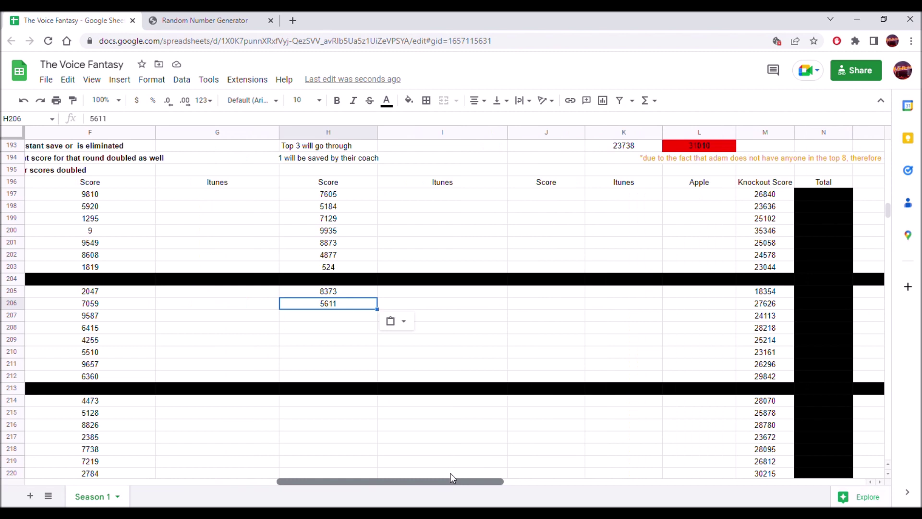
{"action": "left_click", "coordinate": [339, 321]}
{"action": "left_click", "coordinate": [204, 20]}
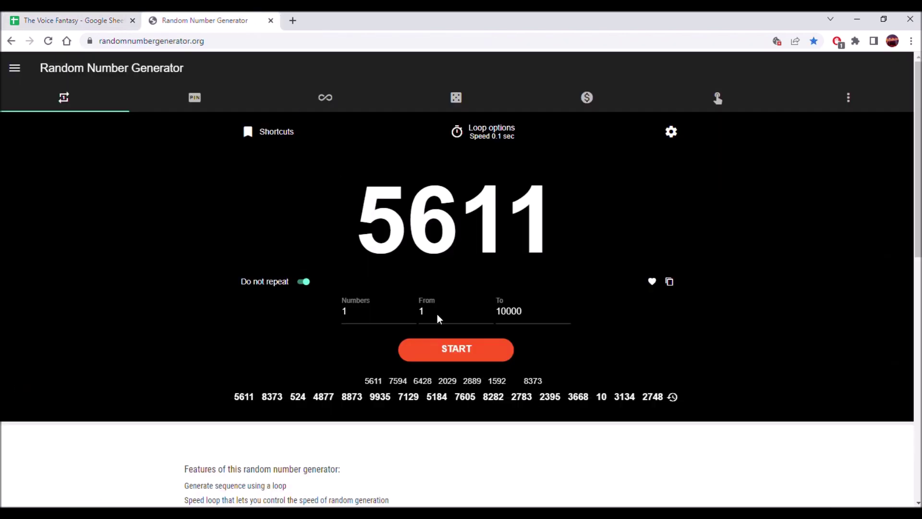
{"action": "left_click", "coordinate": [451, 347]}
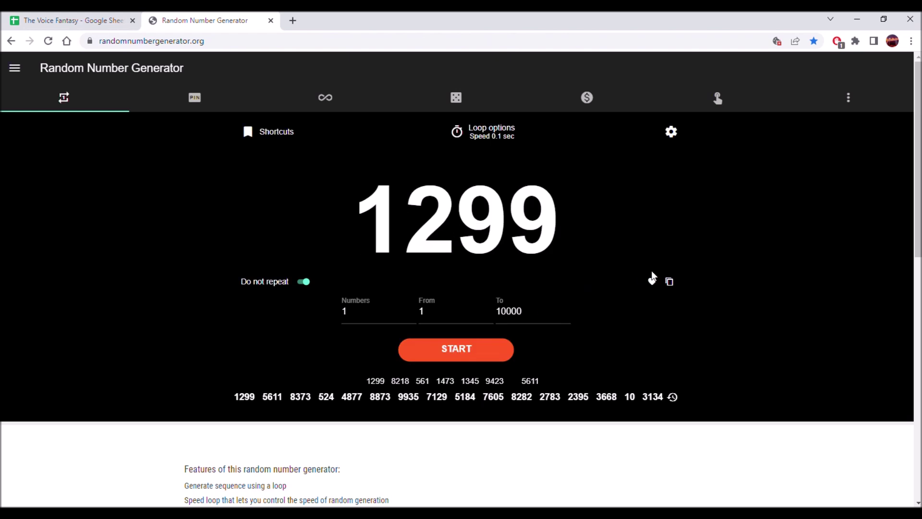
{"action": "left_click", "coordinate": [670, 281]}
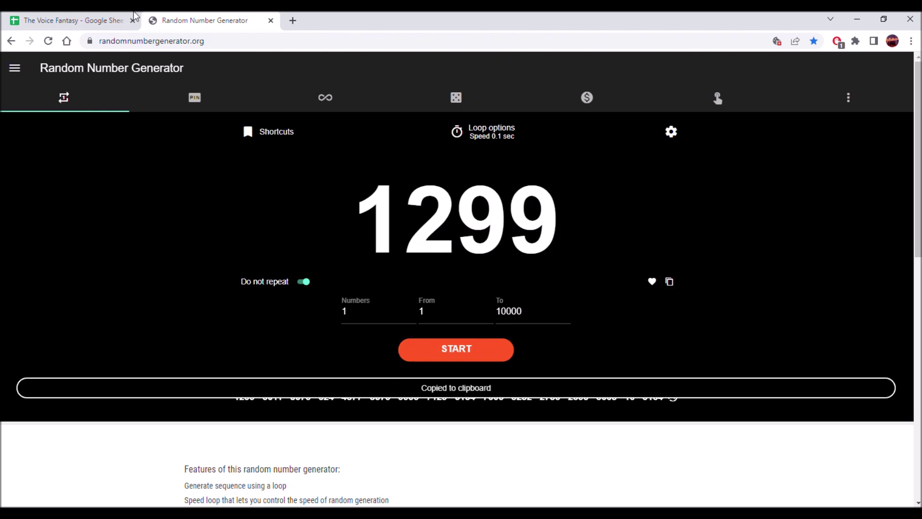
{"action": "left_click", "coordinate": [53, 21]}
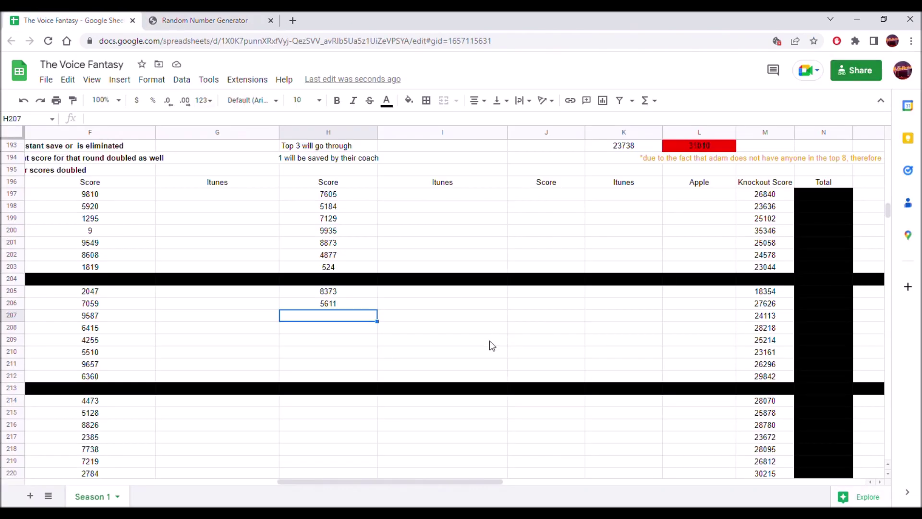
{"action": "right_click", "coordinate": [358, 319]}
{"action": "mouse_move", "coordinate": [506, 207]}
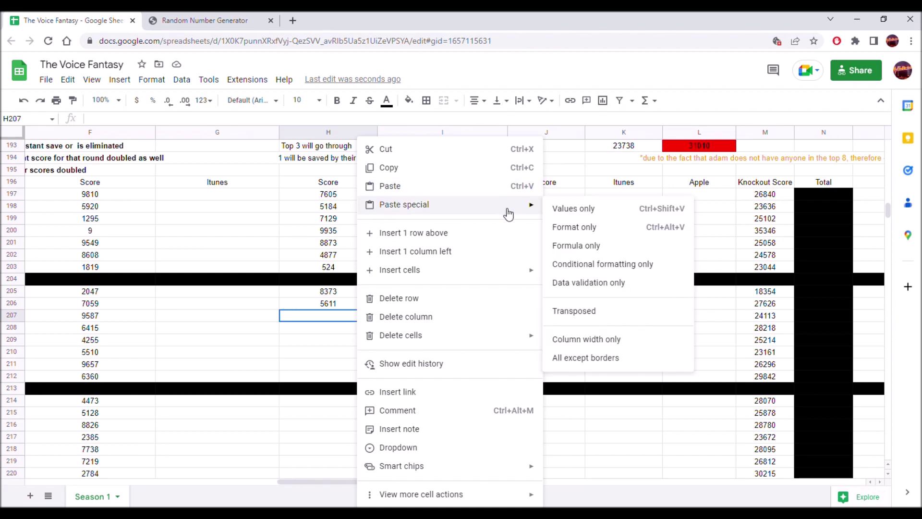
{"action": "left_click", "coordinate": [597, 211]}
- Generate another number in the random number generator and paste it as values only into cell H208 of the spreadsheet
{"action": "left_click", "coordinate": [202, 20]}
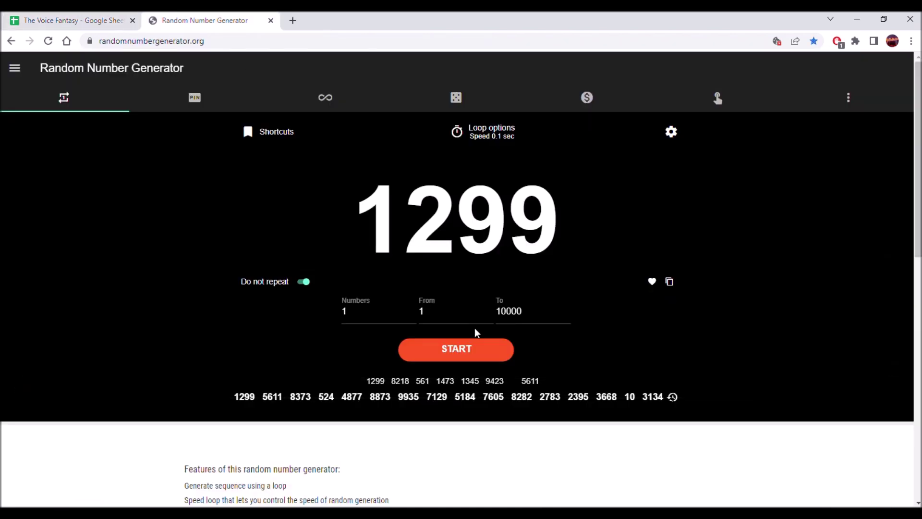
{"action": "left_click", "coordinate": [465, 360]}
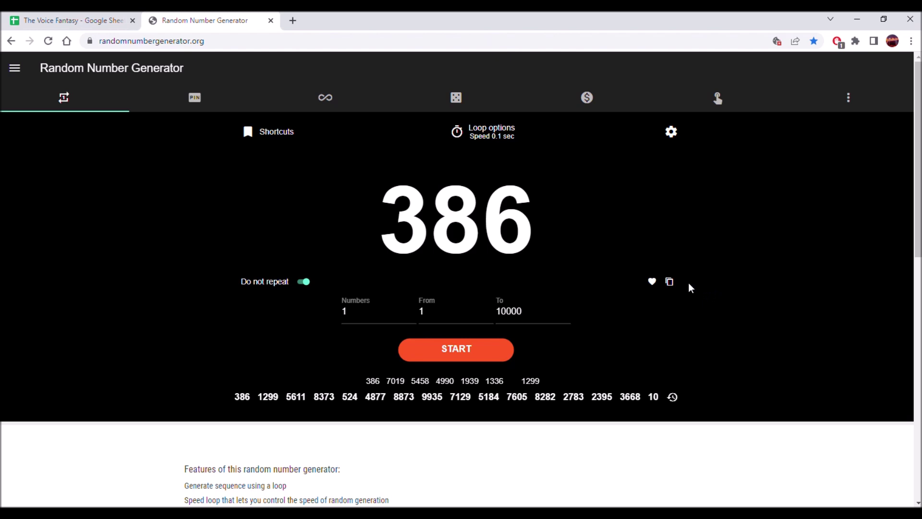
{"action": "left_click", "coordinate": [669, 283]}
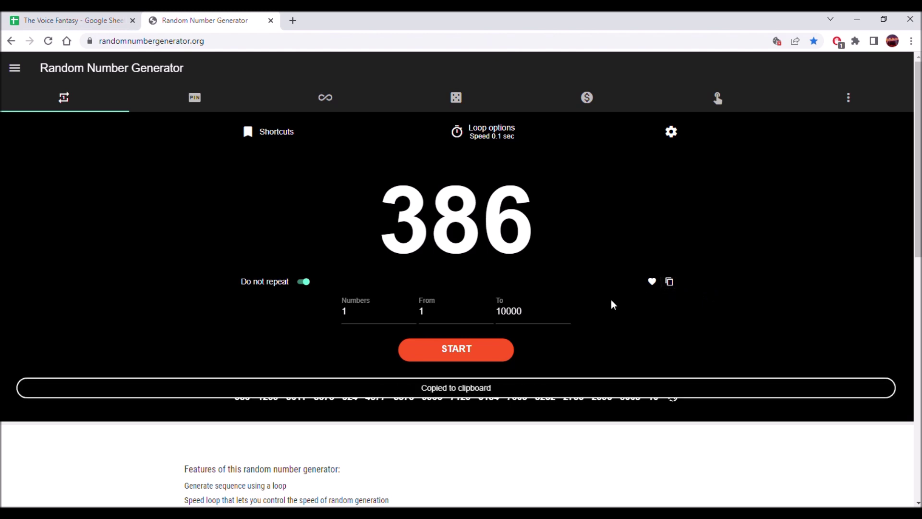
{"action": "left_click", "coordinate": [37, 18]}
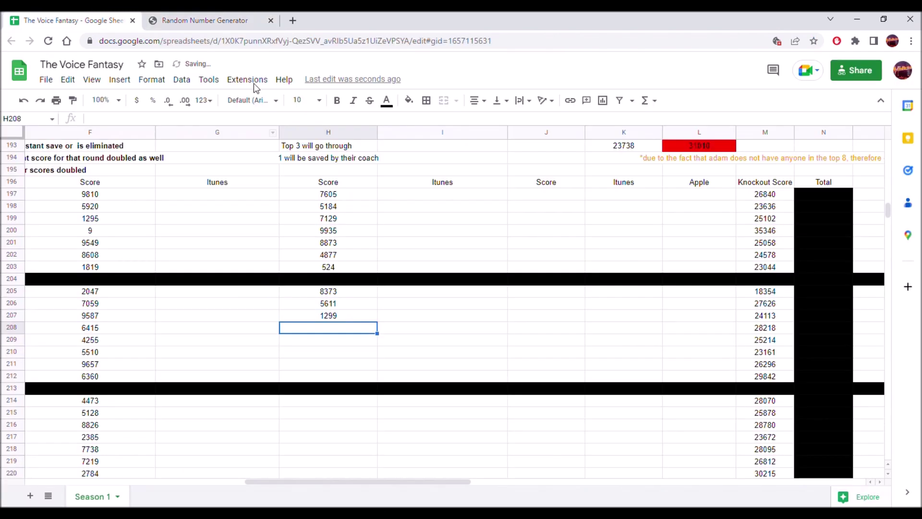
{"action": "right_click", "coordinate": [354, 330]}
{"action": "mouse_move", "coordinate": [480, 210]}
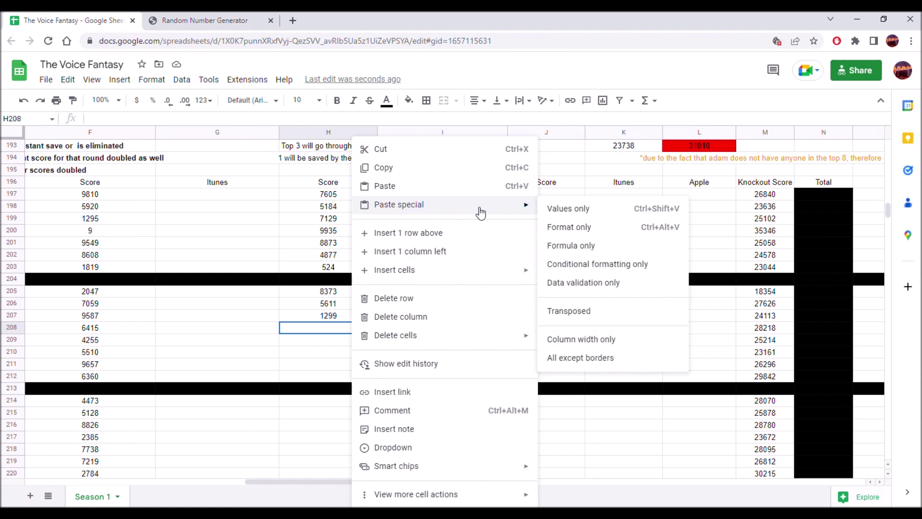
{"action": "left_click", "coordinate": [546, 209]}
- Generate another number in the random number generator and paste it as values only into cell H209 of the spreadsheet
{"action": "left_click", "coordinate": [204, 21]}
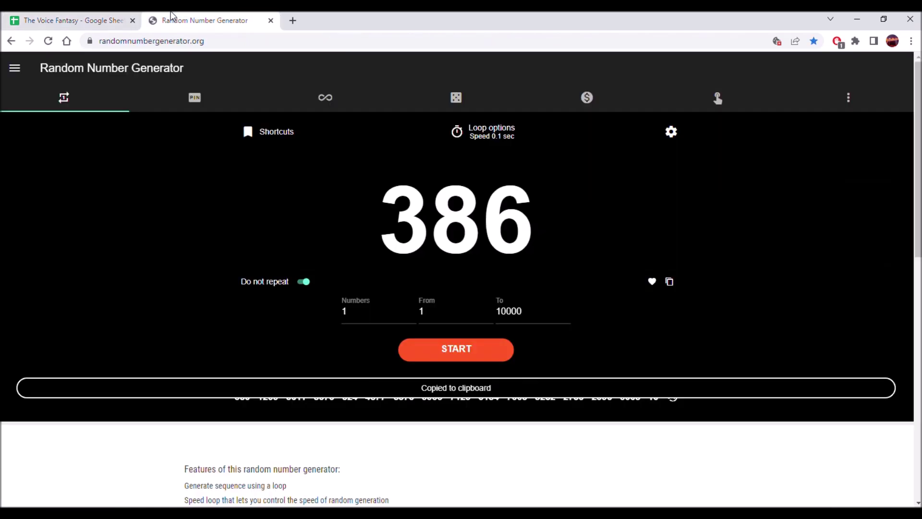
{"action": "left_click", "coordinate": [445, 347]}
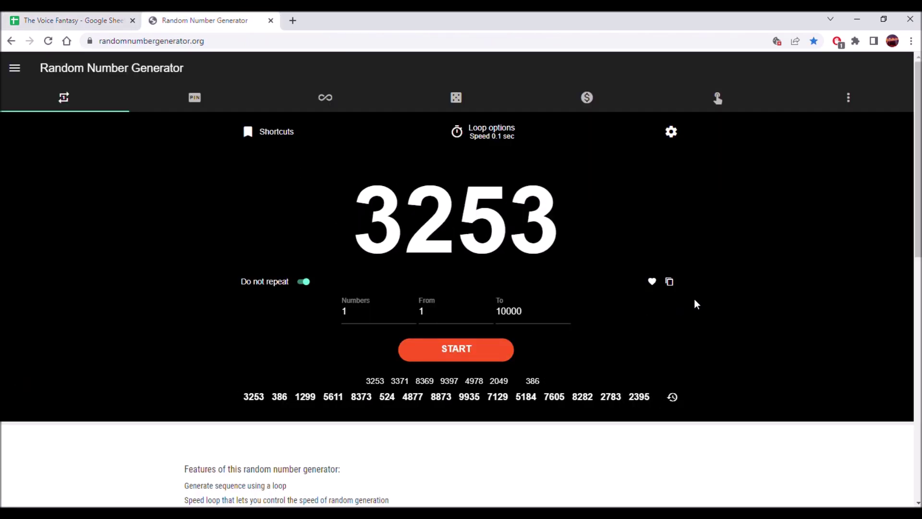
{"action": "left_click", "coordinate": [672, 283]}
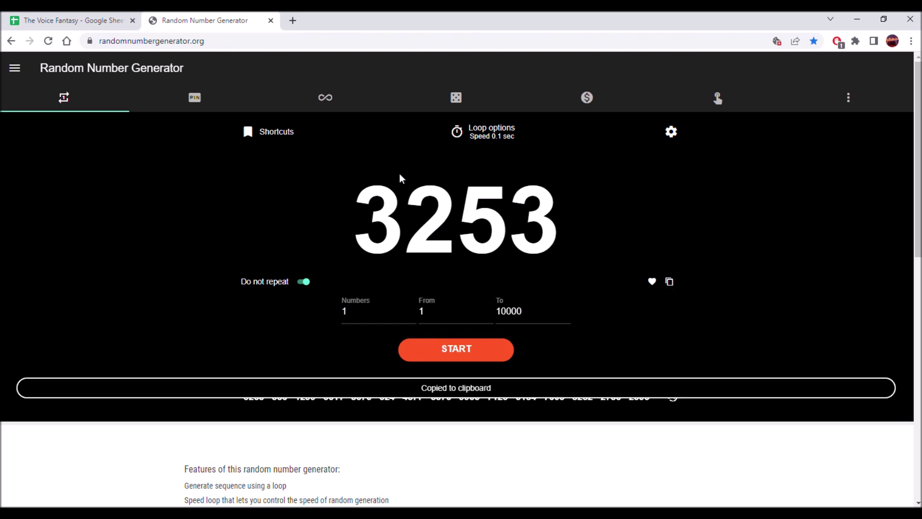
{"action": "left_click", "coordinate": [114, 15]}
{"action": "right_click", "coordinate": [346, 348]}
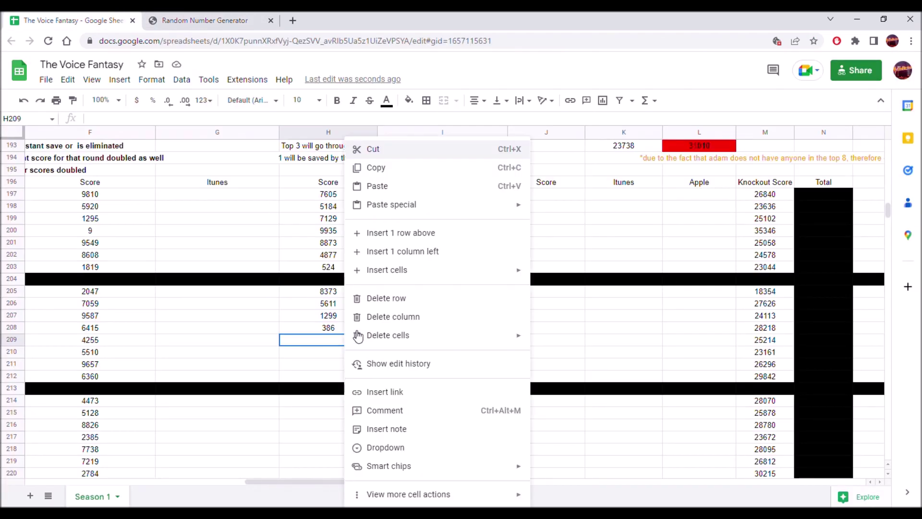
{"action": "mouse_move", "coordinate": [520, 207]}
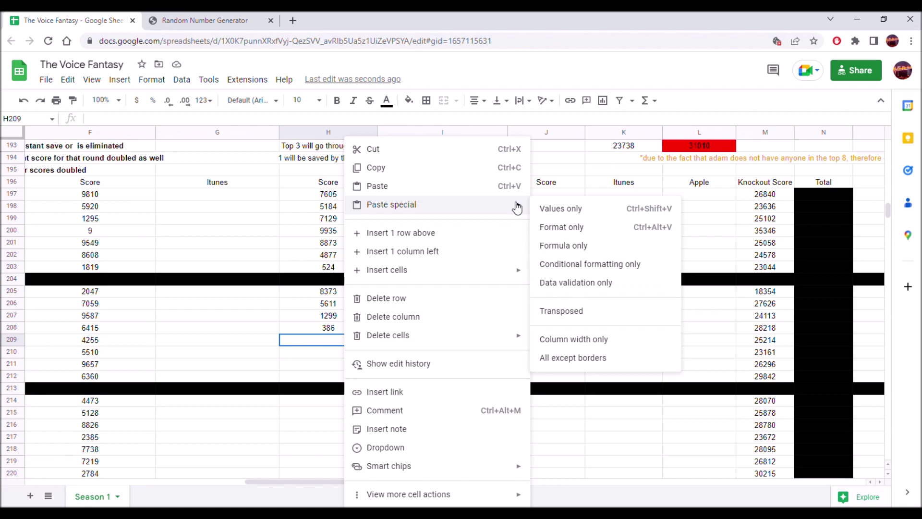
{"action": "left_click", "coordinate": [555, 211]}
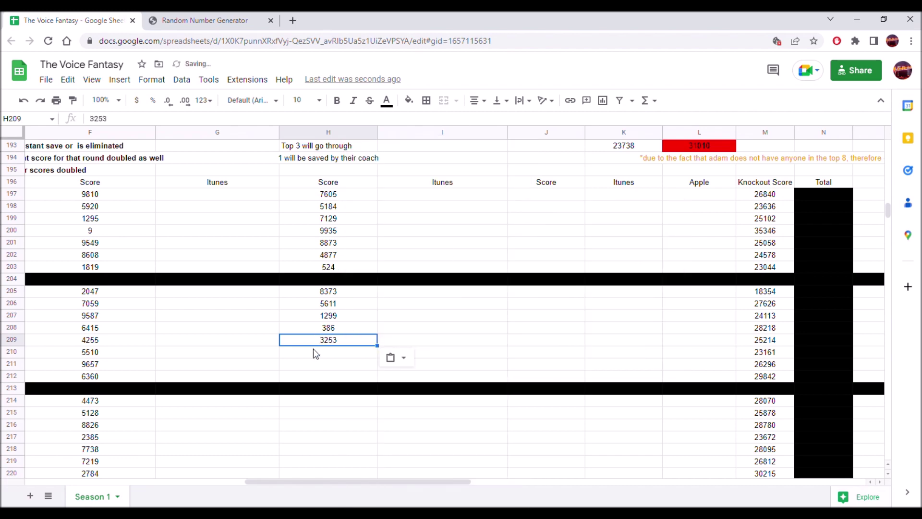
- Generate another number in the random number generator and paste it as values only into cell H210 of the spreadsheet
{"action": "mouse_move", "coordinate": [324, 484]}
{"action": "left_mouse_down"}
{"action": "mouse_move", "coordinate": [251, 490]}
{"action": "mouse_move", "coordinate": [340, 482]}
{"action": "left_mouse_up"}
{"action": "left_click", "coordinate": [211, 20]}
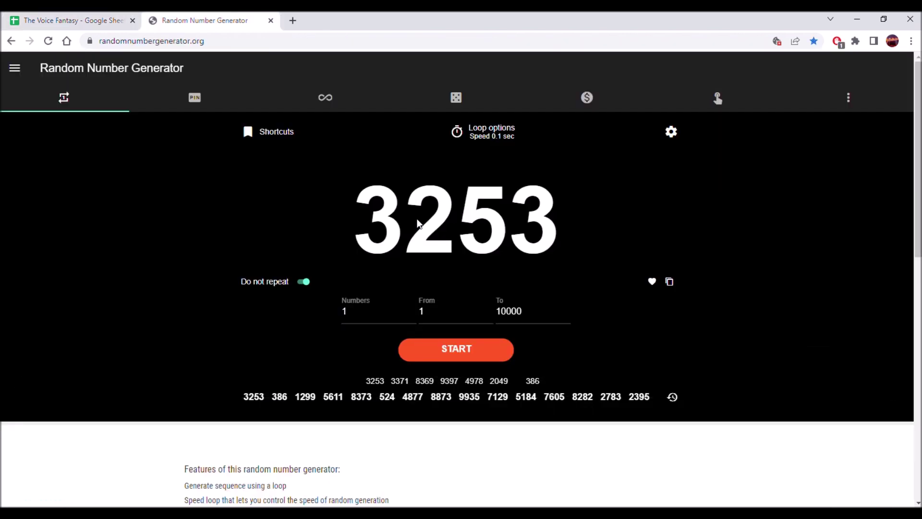
{"action": "left_click", "coordinate": [451, 357]}
{"action": "left_click", "coordinate": [452, 355]}
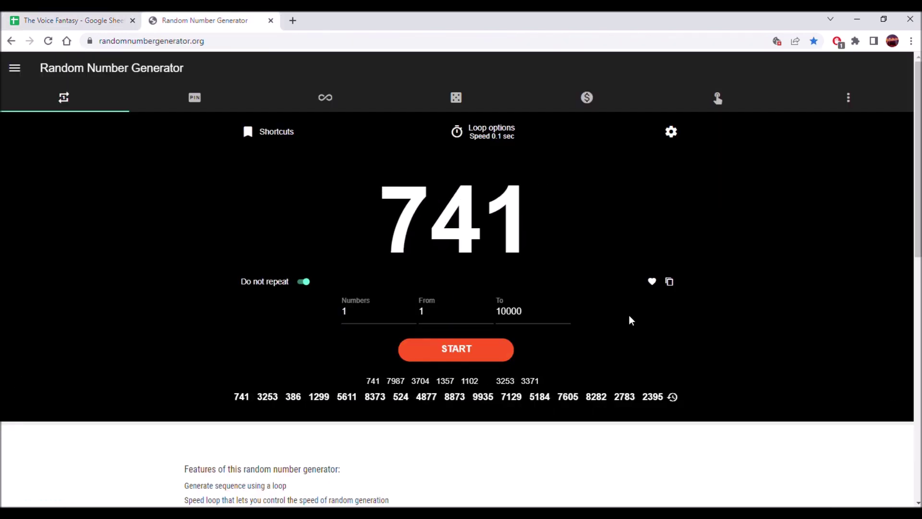
{"action": "left_click", "coordinate": [672, 281]}
{"action": "left_click", "coordinate": [14, 18]}
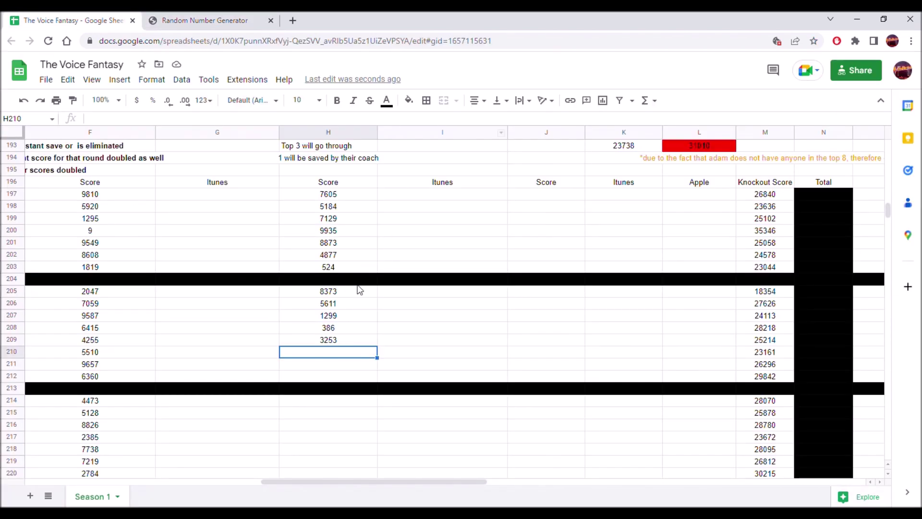
{"action": "right_click", "coordinate": [348, 355]}
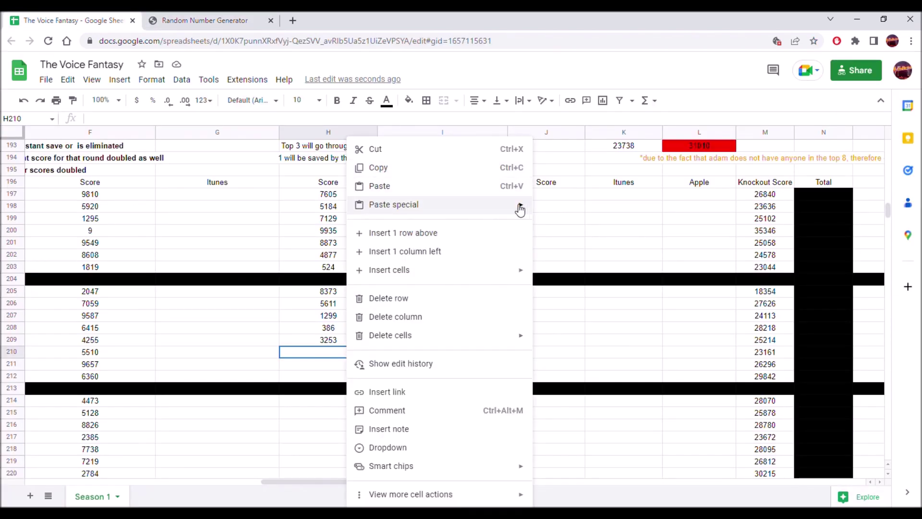
{"action": "mouse_move", "coordinate": [523, 207]}
{"action": "left_click", "coordinate": [565, 211]}
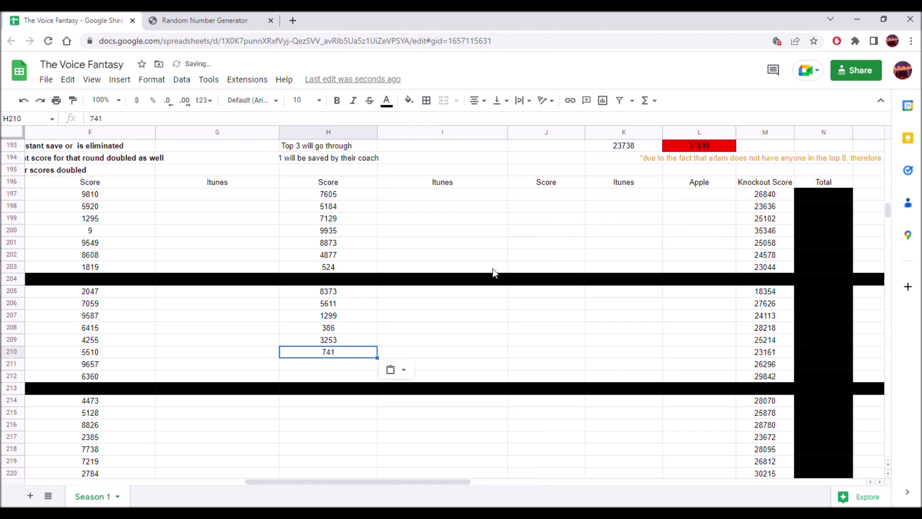
- Generate another number in the random number generator and paste it as values only into cell H211 of the spreadsheet
{"action": "left_click", "coordinate": [350, 369]}
{"action": "left_click", "coordinate": [209, 19]}
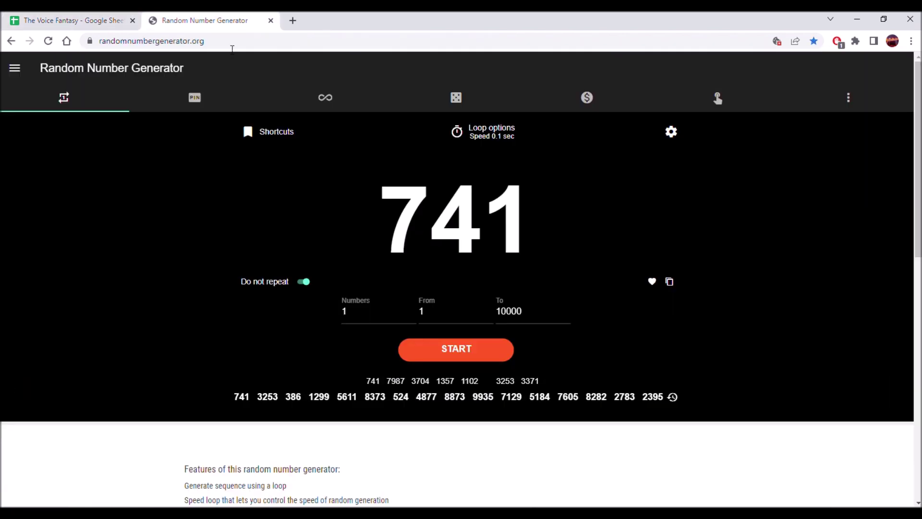
{"action": "left_click", "coordinate": [460, 358]}
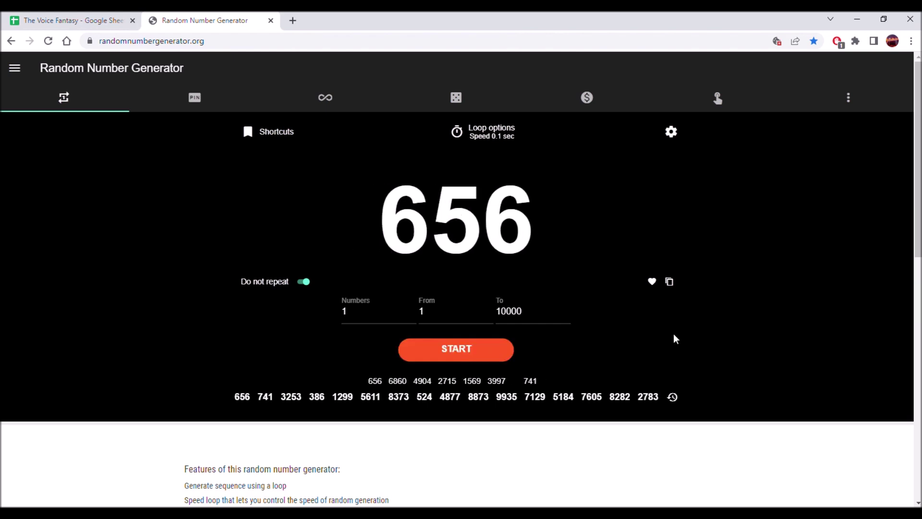
{"action": "left_click", "coordinate": [670, 281]}
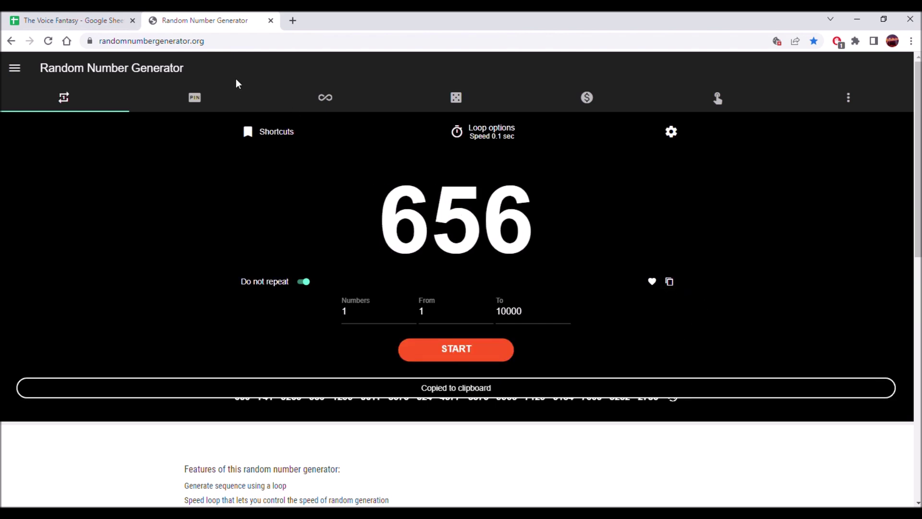
{"action": "left_click", "coordinate": [48, 21]}
{"action": "right_click", "coordinate": [310, 368]}
{"action": "mouse_move", "coordinate": [477, 206]}
{"action": "left_click", "coordinate": [502, 214]}
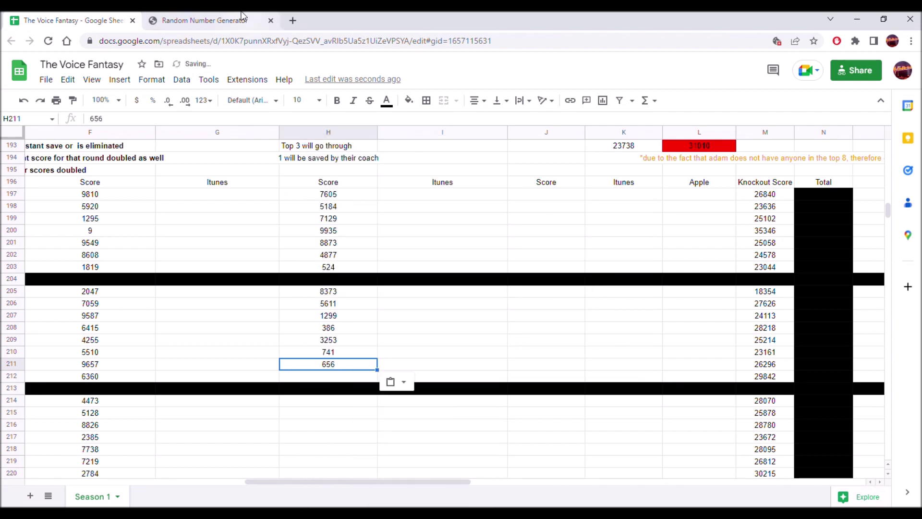
- Generate another number in the random number generator and paste it as values only into cell H212 of the spreadsheet
{"action": "left_click", "coordinate": [205, 20]}
{"action": "left_click", "coordinate": [454, 348]}
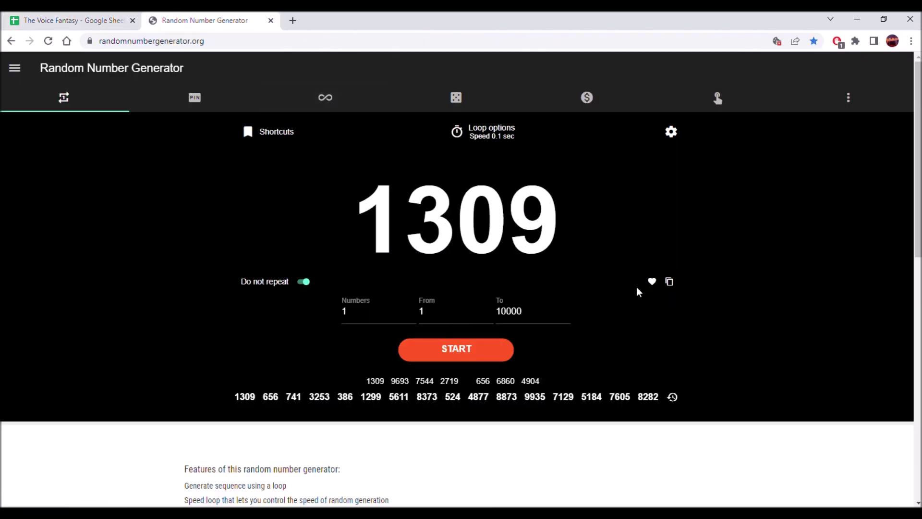
{"action": "left_click", "coordinate": [669, 282]}
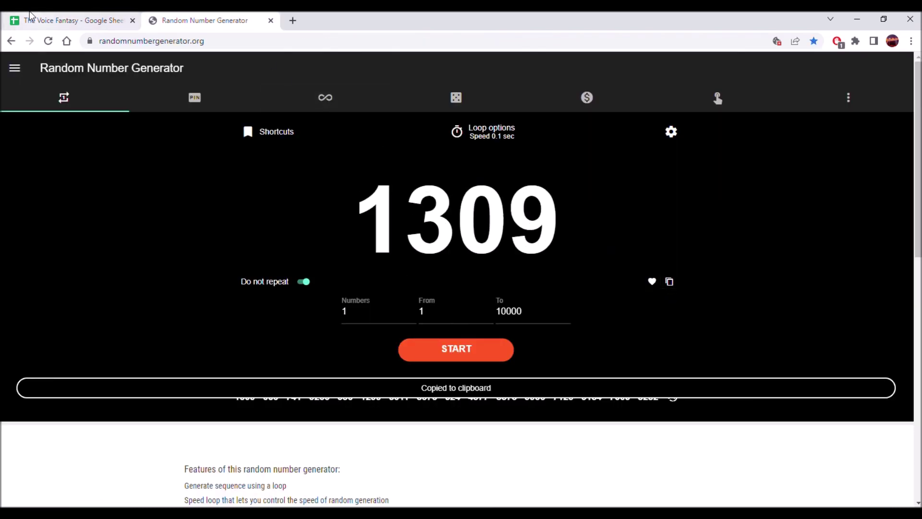
{"action": "left_click", "coordinate": [30, 14]}
{"action": "left_click", "coordinate": [355, 378]}
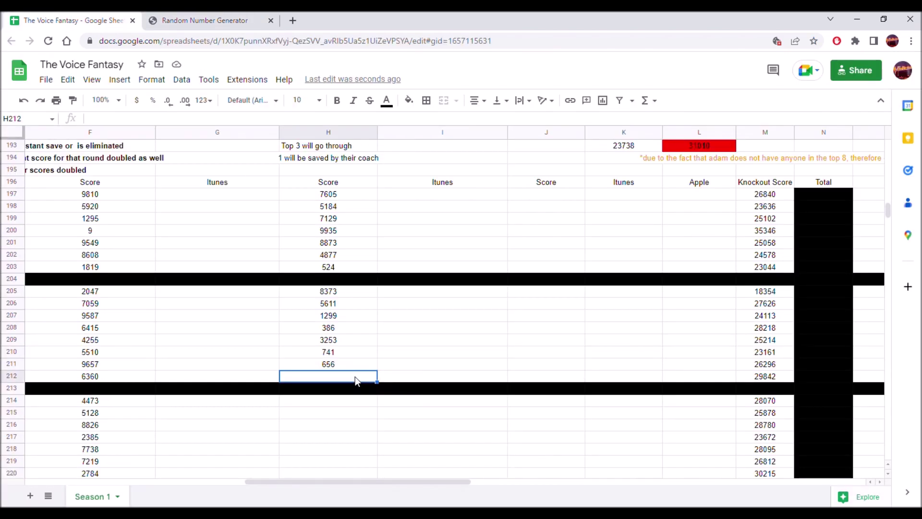
{"action": "right_click", "coordinate": [355, 378]}
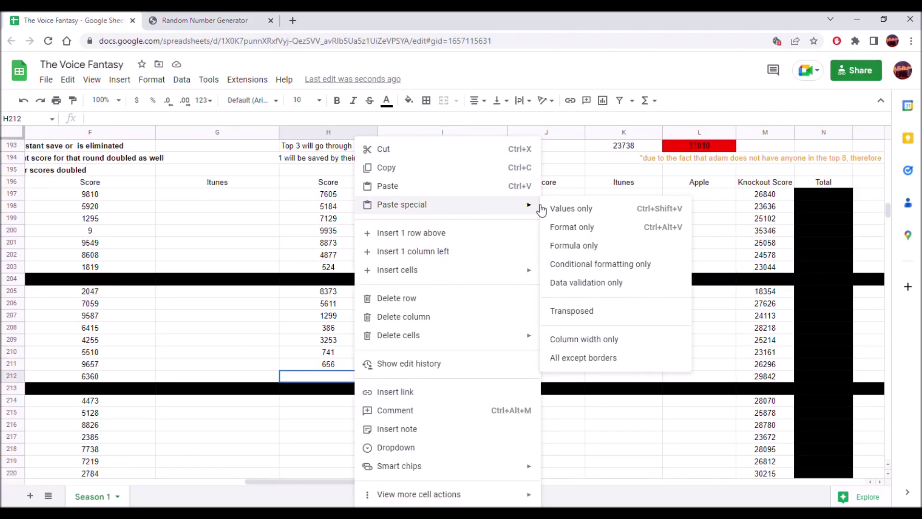
{"action": "left_click", "coordinate": [552, 208]}
- Generate another number in the random number generator and paste it as values only into cell H214, below the black divider row
{"action": "scroll", "coordinate": [379, 264], "scroll_direction": "down", "scroll_amount": 1}
{"action": "scroll", "coordinate": [379, 264], "scroll_direction": "down", "scroll_amount": 4}
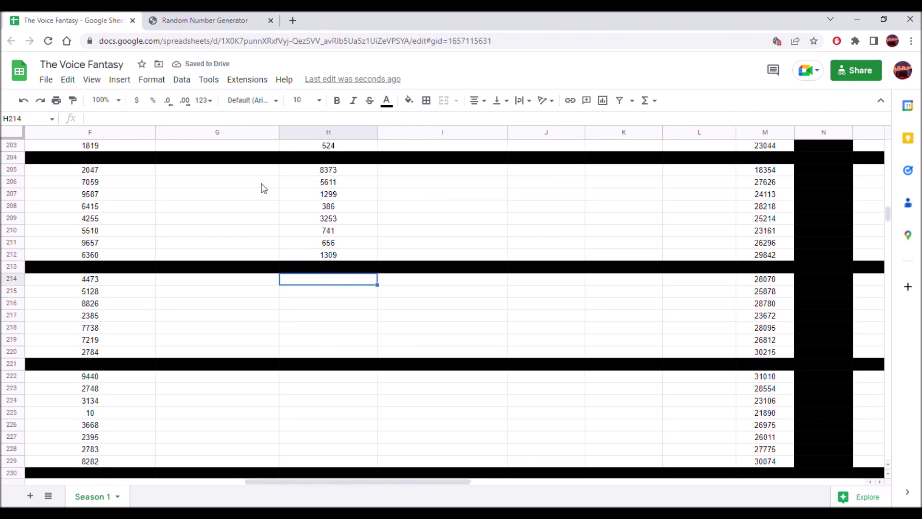
{"action": "left_click", "coordinate": [217, 21]}
{"action": "left_click", "coordinate": [464, 355]}
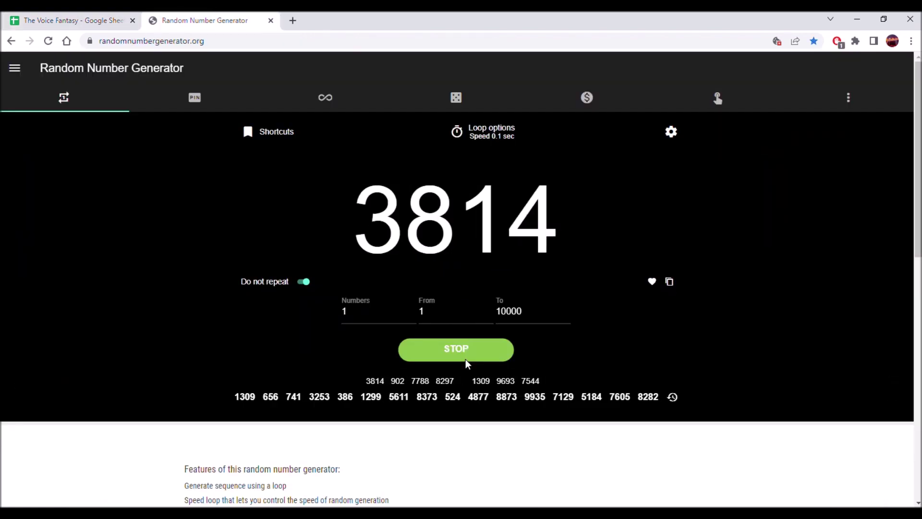
{"action": "left_click", "coordinate": [669, 281]}
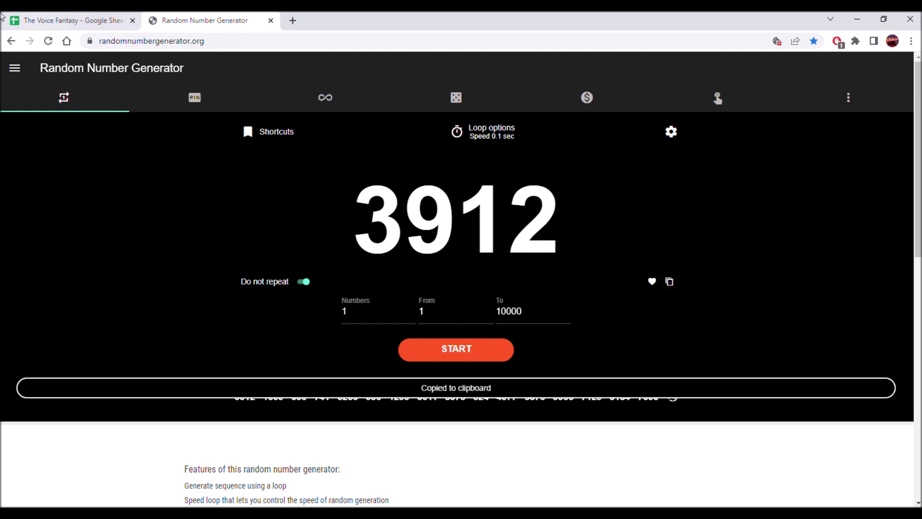
{"action": "left_click", "coordinate": [72, 20]}
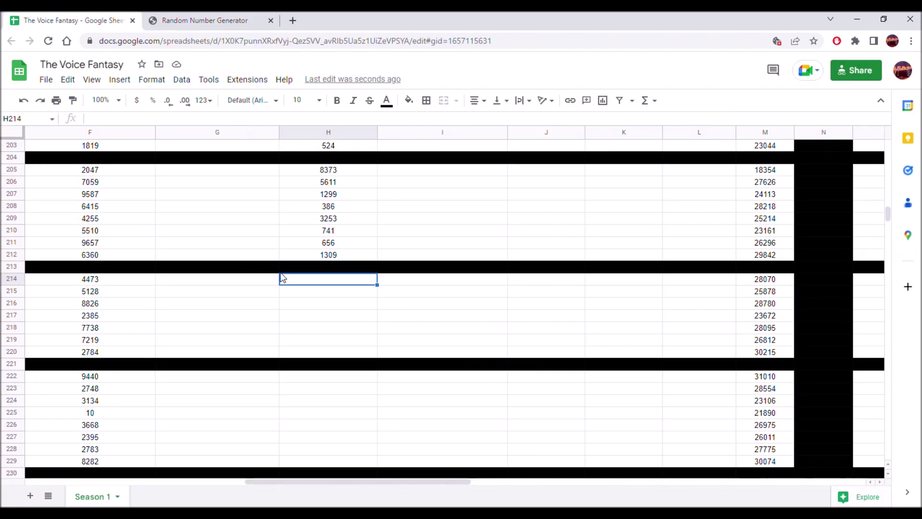
{"action": "right_click", "coordinate": [293, 284]}
{"action": "mouse_move", "coordinate": [461, 208]}
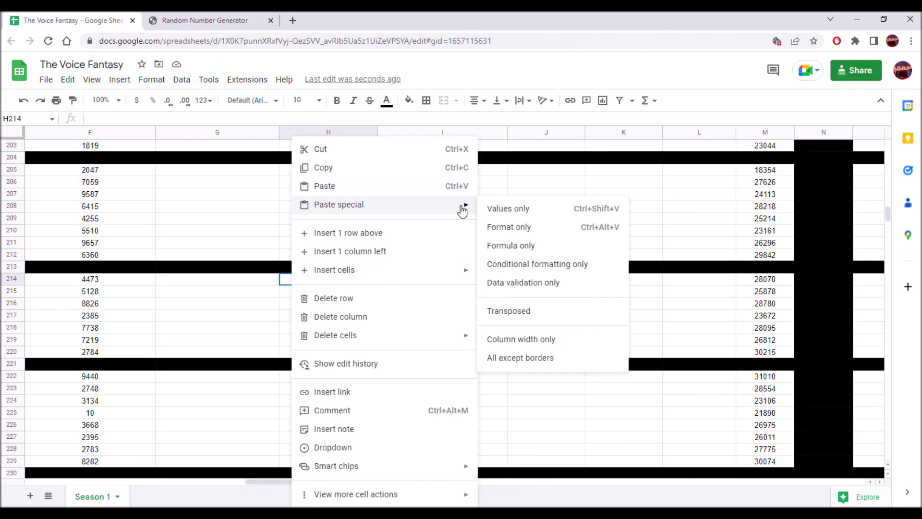
{"action": "left_click", "coordinate": [508, 209]}
- Generate another number in the random number generator and paste it as values only into cell H215 of the spreadsheet
{"action": "left_click", "coordinate": [283, 292]}
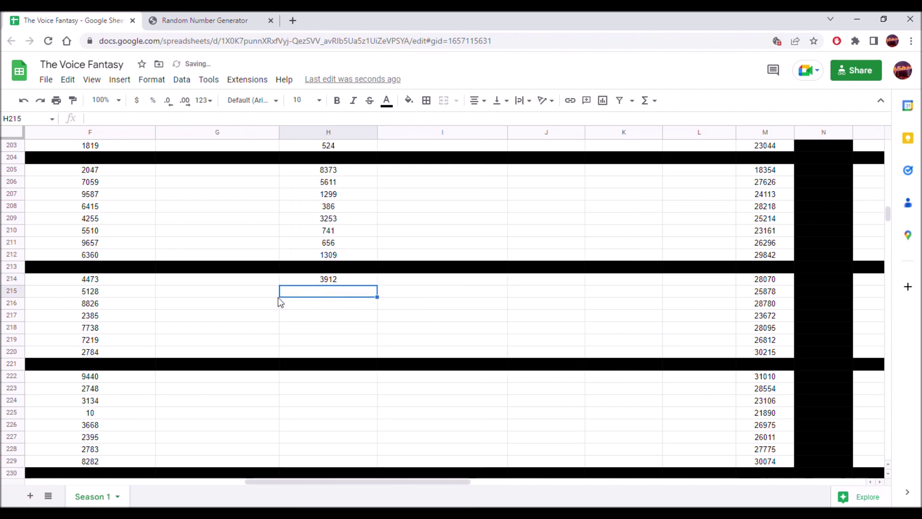
{"action": "left_click", "coordinate": [266, 22]}
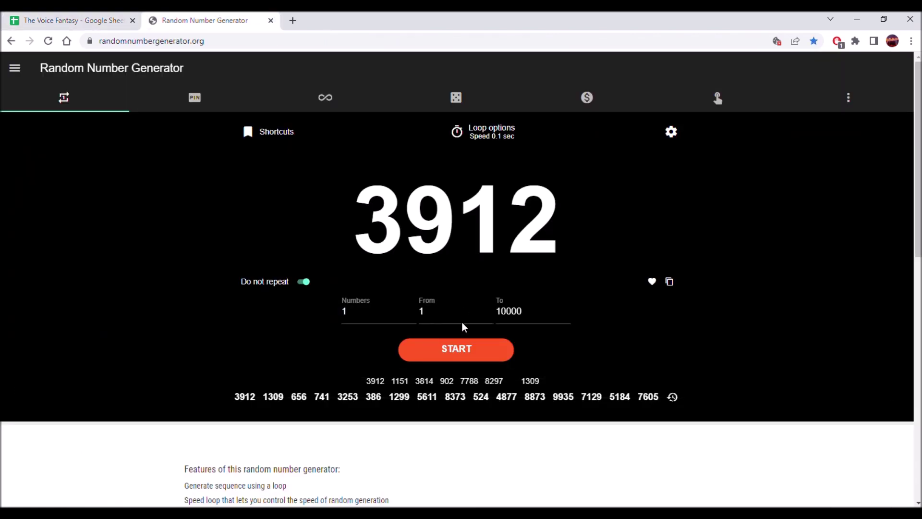
{"action": "left_click", "coordinate": [458, 349]}
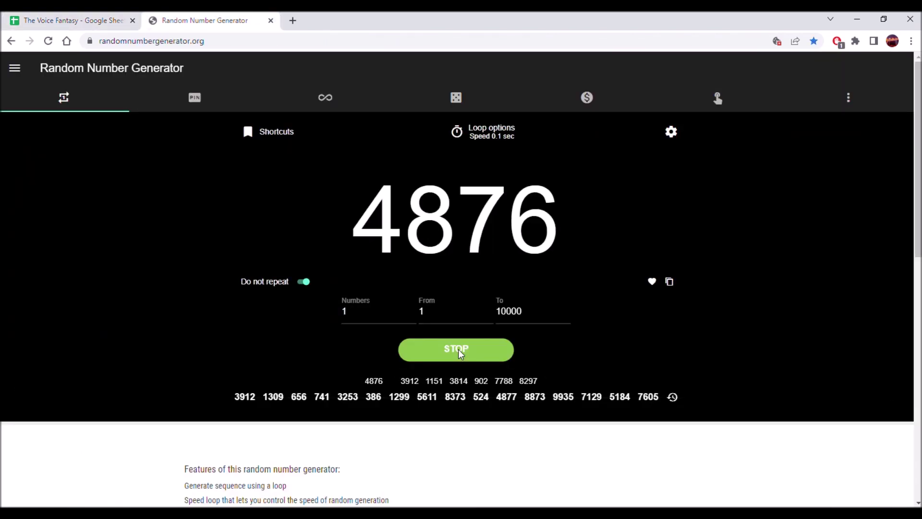
{"action": "left_click", "coordinate": [670, 282]}
{"action": "left_click", "coordinate": [72, 20]}
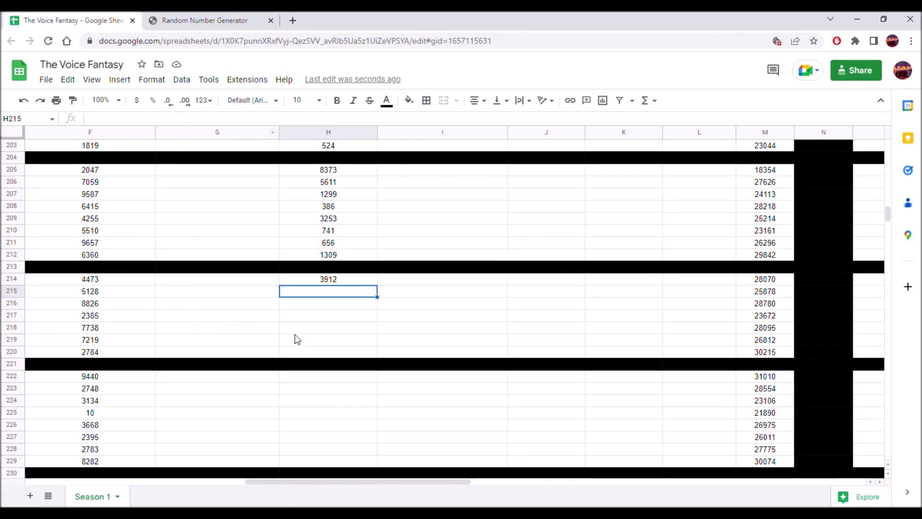
{"action": "right_click", "coordinate": [335, 298]}
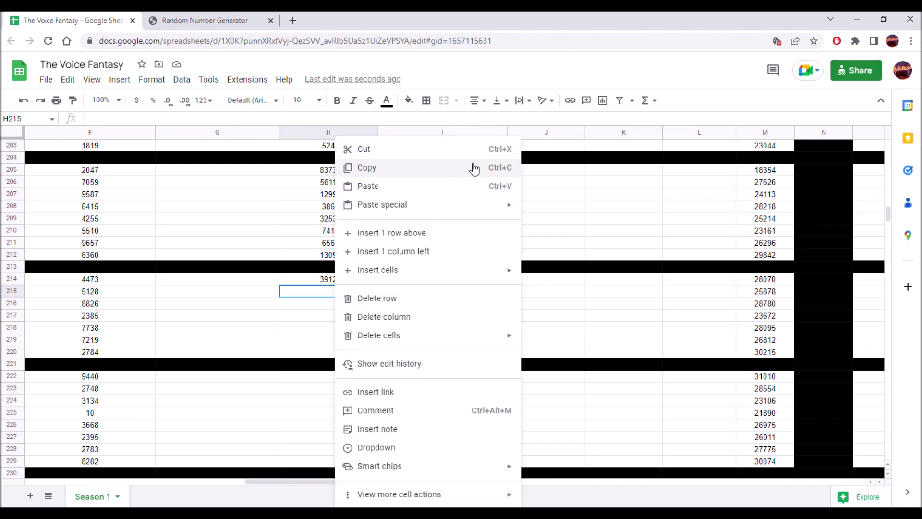
{"action": "mouse_move", "coordinate": [489, 210]}
{"action": "left_click", "coordinate": [539, 208]}
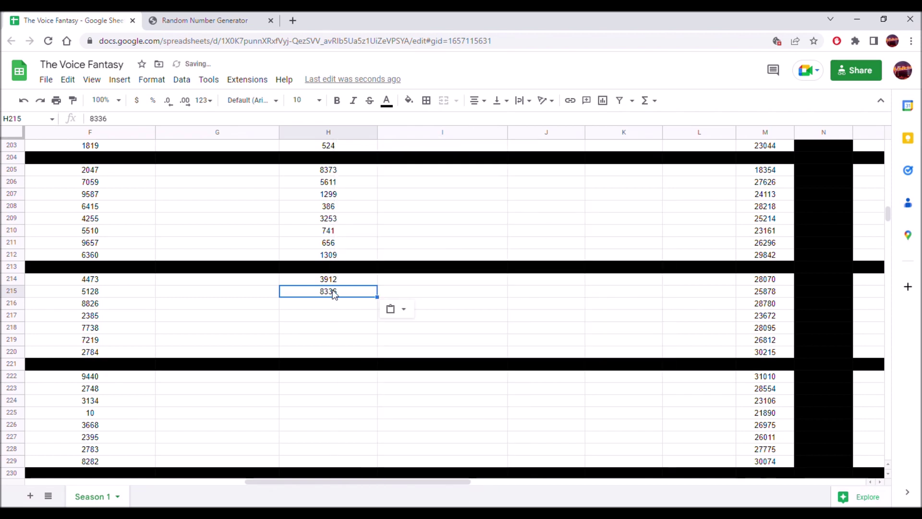
- Generate another number in the random number generator and paste it as values only into cell H216 of the spreadsheet
{"action": "left_click", "coordinate": [219, 20]}
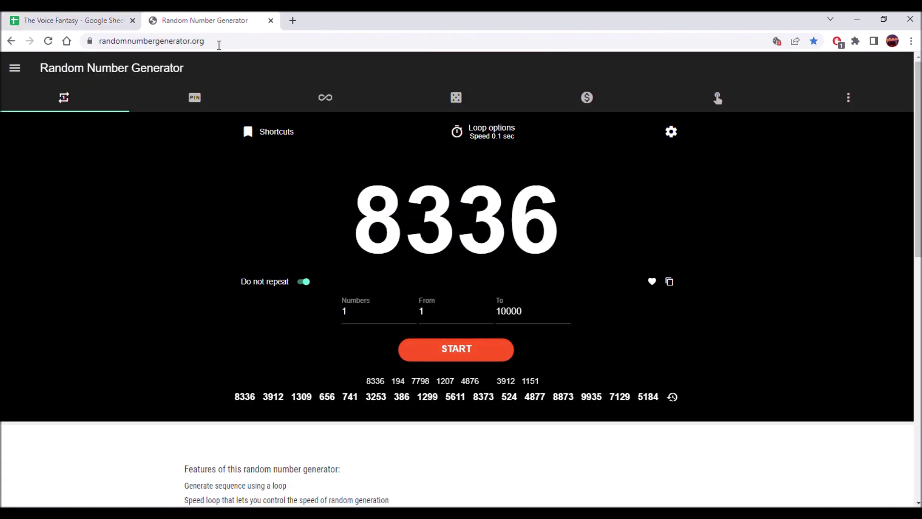
{"action": "left_click", "coordinate": [451, 344]}
{"action": "left_click", "coordinate": [452, 356]}
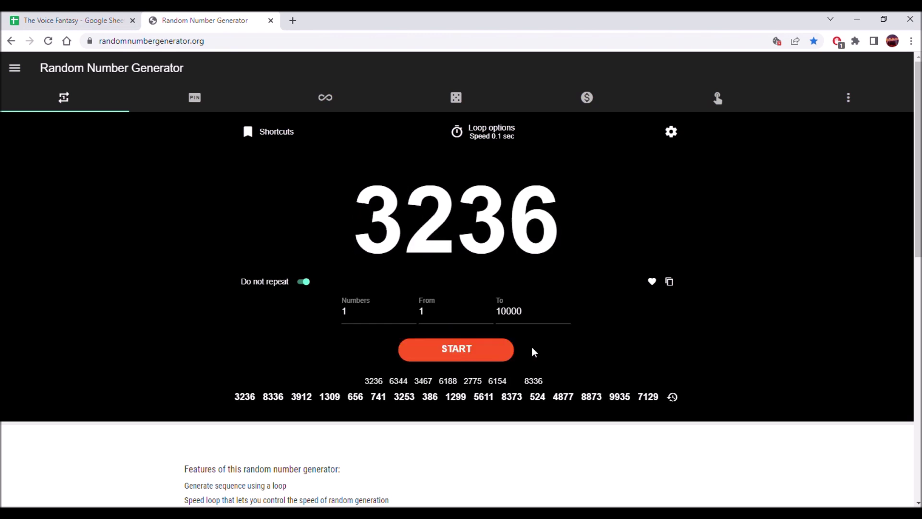
{"action": "left_click", "coordinate": [669, 282]}
{"action": "left_click", "coordinate": [80, 20]}
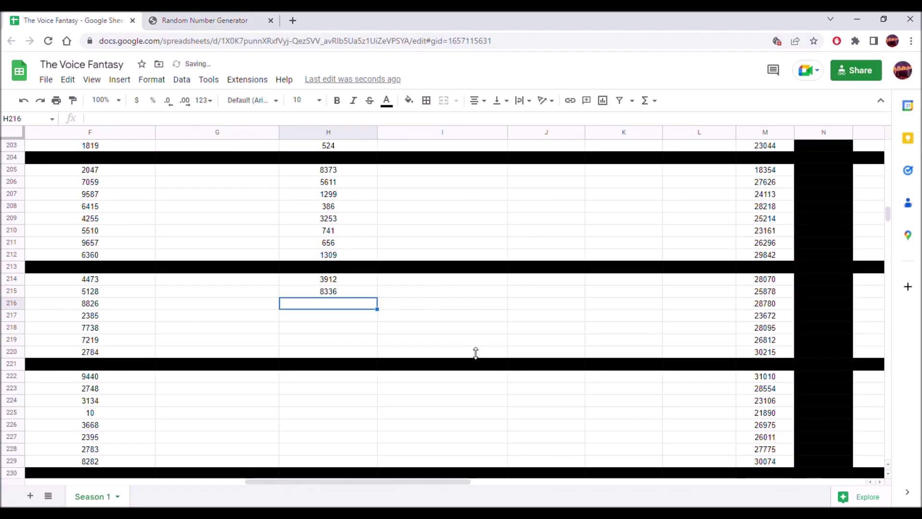
{"action": "right_click", "coordinate": [347, 312]}
{"action": "mouse_move", "coordinate": [494, 207]}
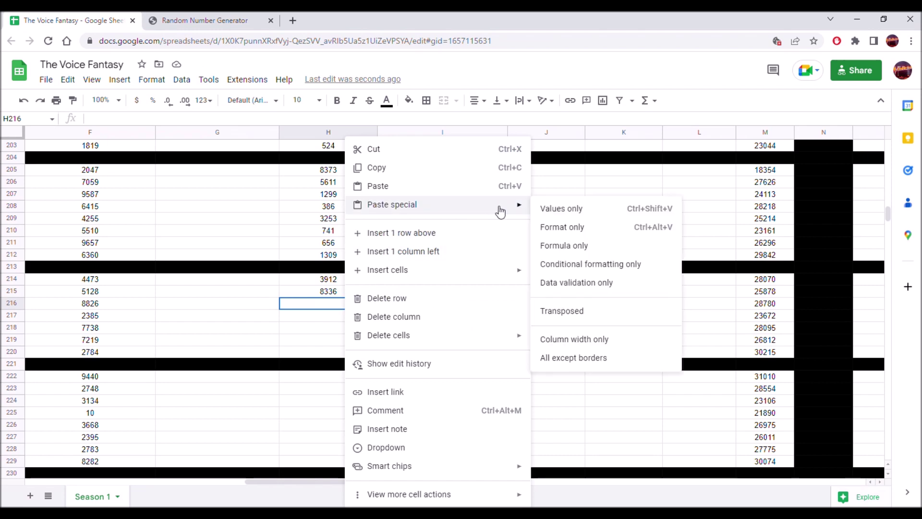
{"action": "left_click", "coordinate": [556, 209]}
- Generate another number in the random number generator and paste it as values only into cell H217 of the spreadsheet
{"action": "left_click", "coordinate": [349, 316]}
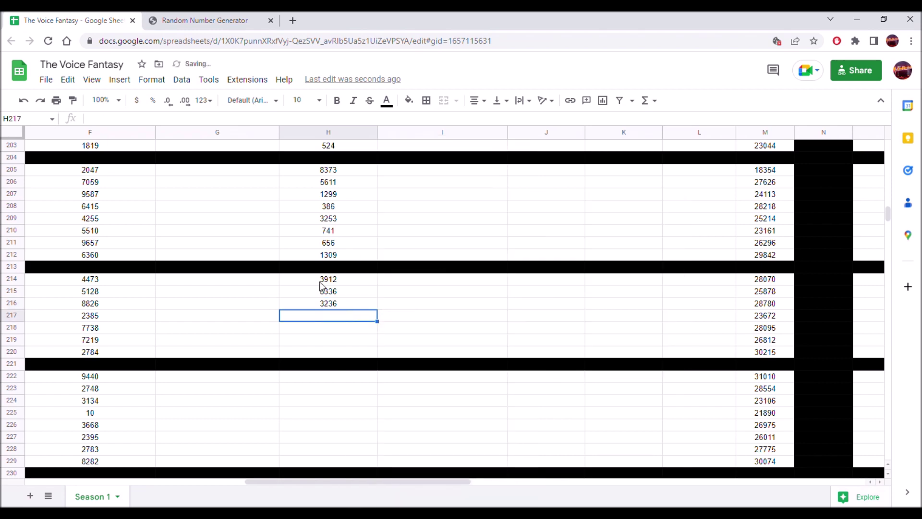
{"action": "left_click", "coordinate": [205, 20]}
{"action": "left_click", "coordinate": [464, 358]}
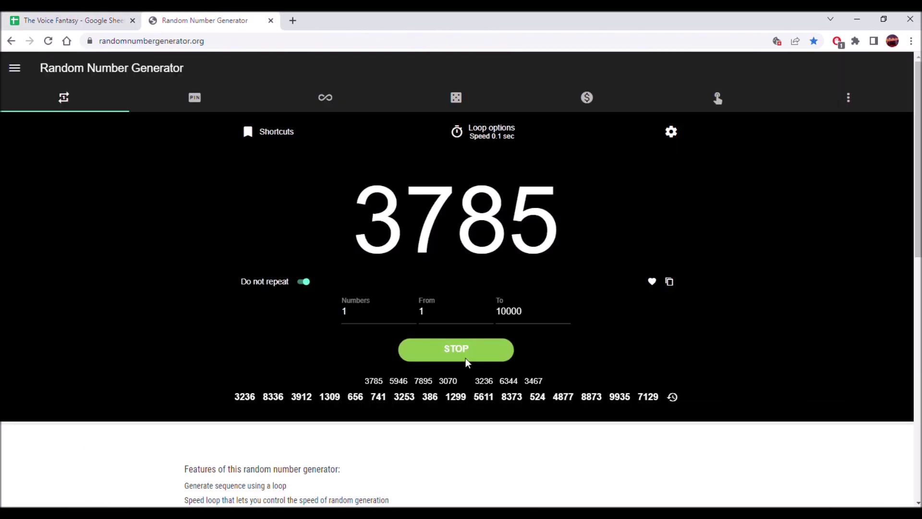
{"action": "left_click", "coordinate": [669, 281]}
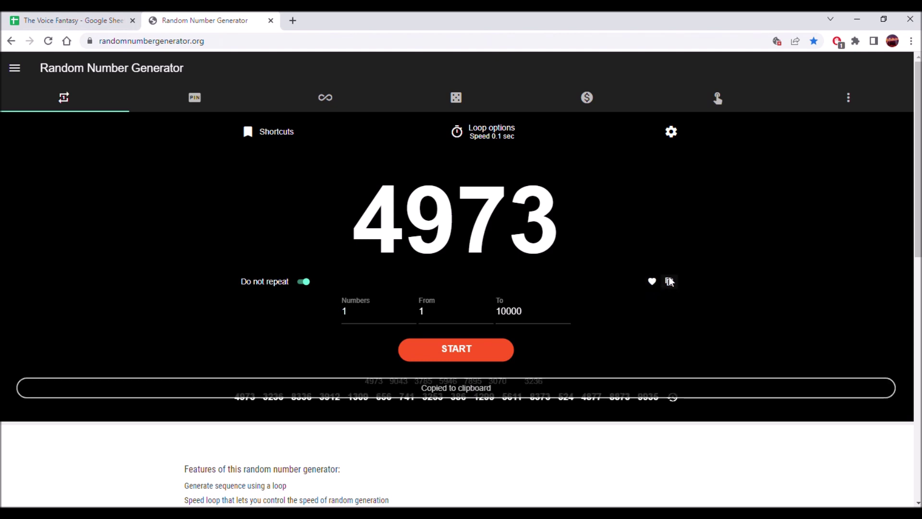
{"action": "left_click", "coordinate": [27, 17]}
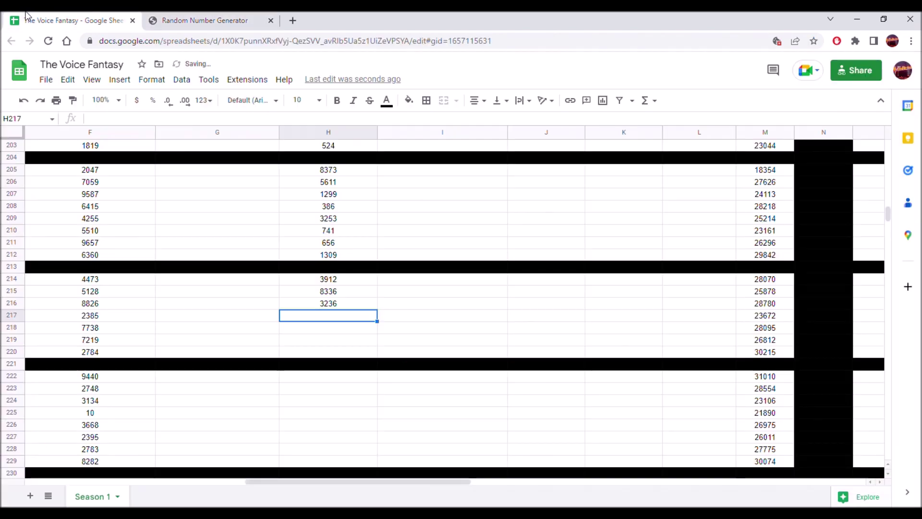
{"action": "right_click", "coordinate": [300, 326]}
{"action": "mouse_move", "coordinate": [455, 206]}
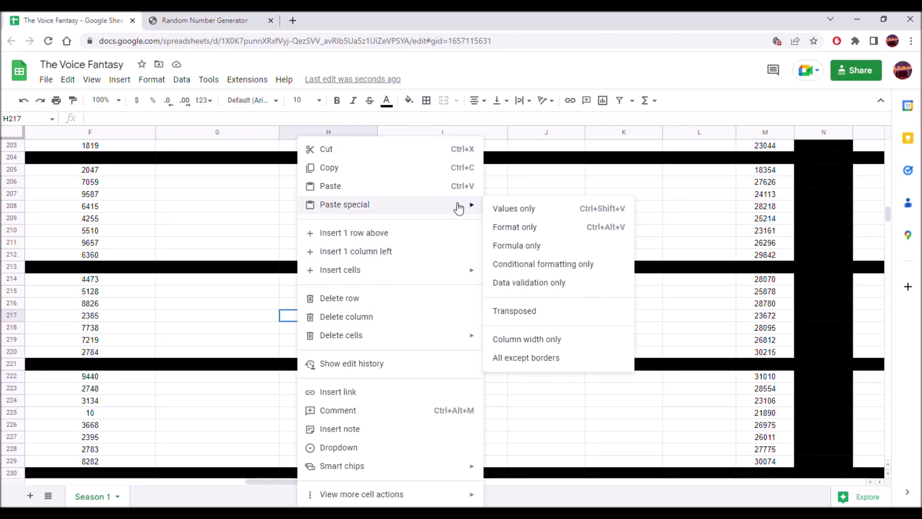
{"action": "left_click", "coordinate": [527, 208]}
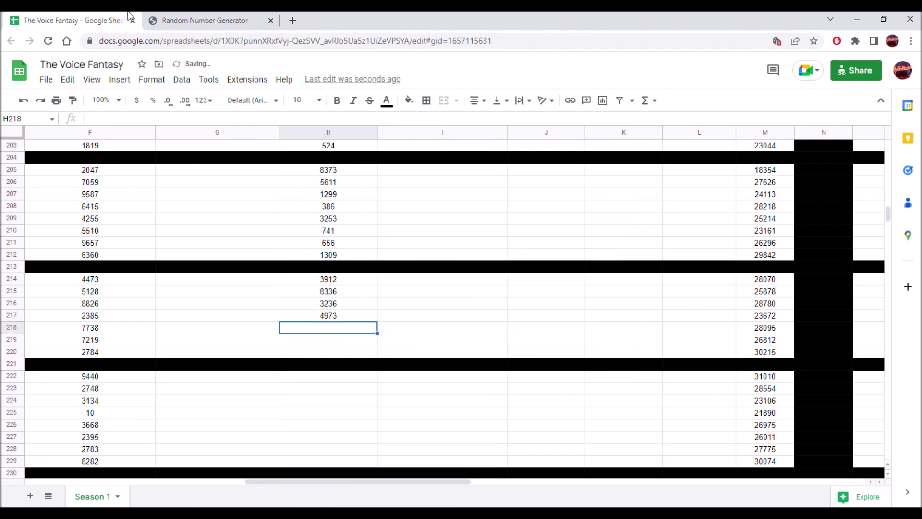
- Generate another number in the random number generator and paste it as values only into cell H218 of the spreadsheet
{"action": "left_click", "coordinate": [168, 20]}
{"action": "left_click", "coordinate": [443, 350]}
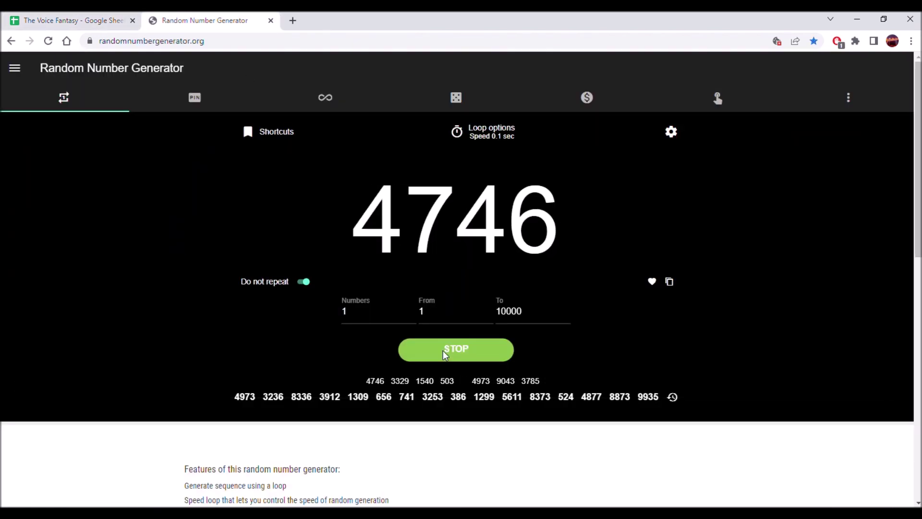
{"action": "left_click", "coordinate": [669, 282]}
{"action": "left_click", "coordinate": [46, 17]}
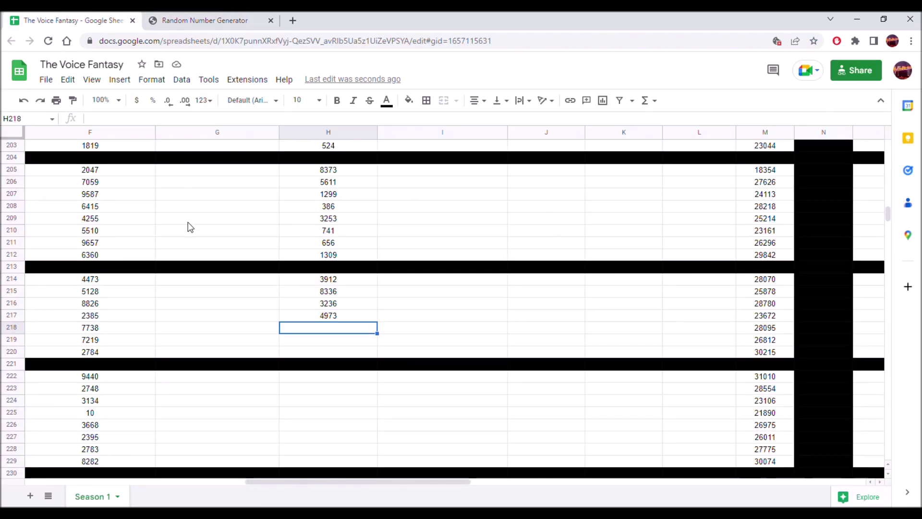
{"action": "right_click", "coordinate": [344, 329]}
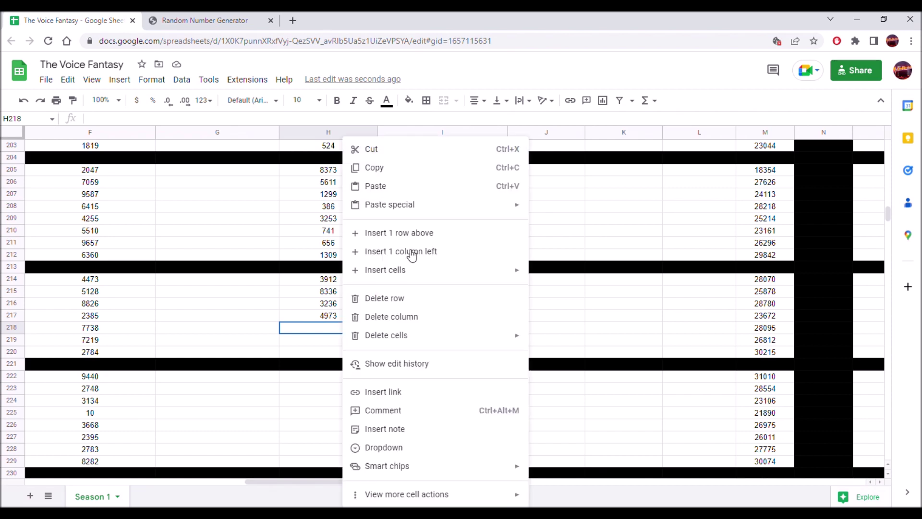
{"action": "mouse_move", "coordinate": [500, 210]}
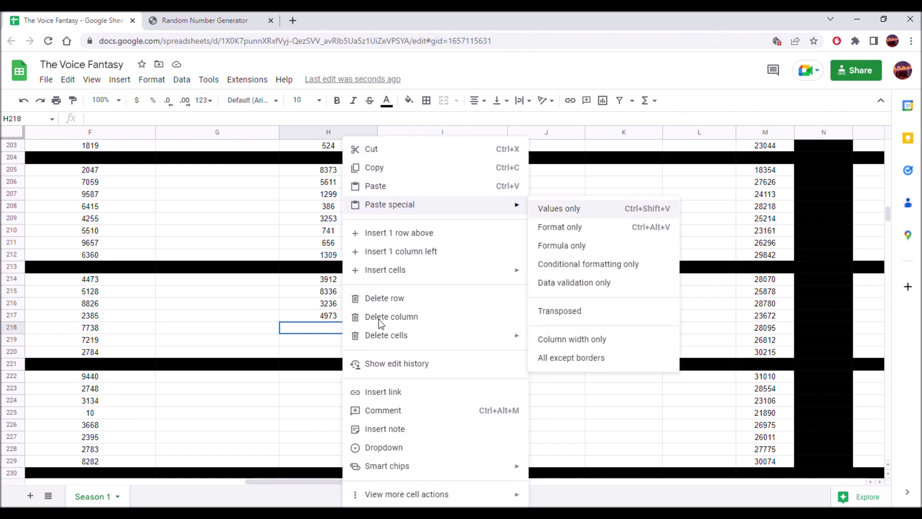
{"action": "key", "text": "ctrl+shift+v"}
- Generate another number in the random number generator and paste it as values only into cell H219 of the spreadsheet
{"action": "left_click", "coordinate": [206, 19]}
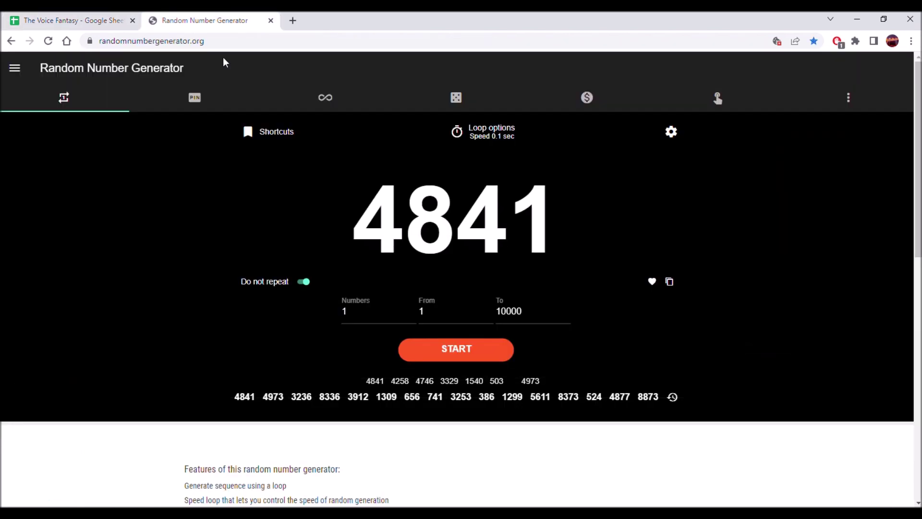
{"action": "left_click", "coordinate": [497, 352]}
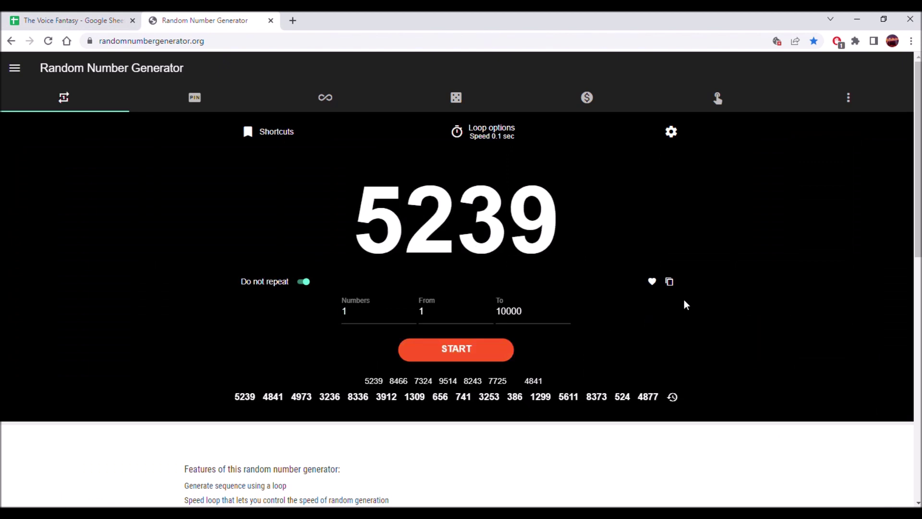
{"action": "left_click", "coordinate": [668, 282]}
{"action": "left_click", "coordinate": [68, 19]}
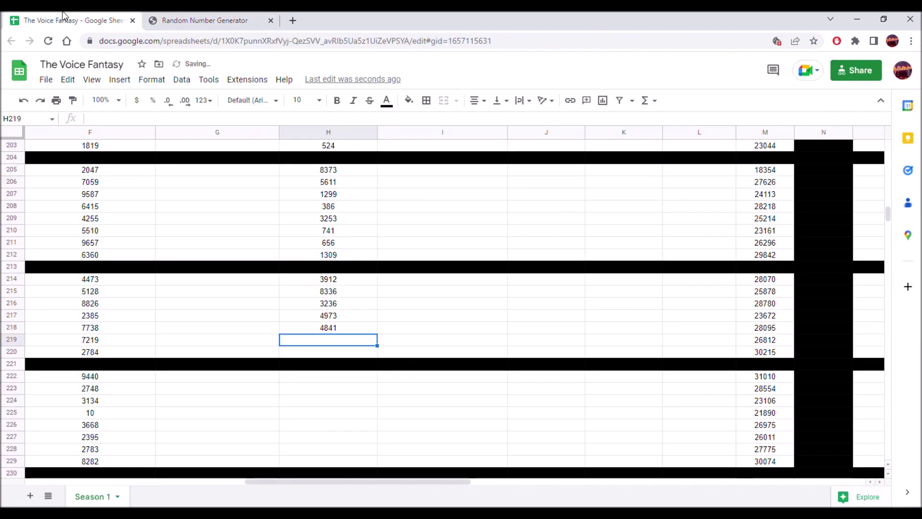
{"action": "right_click", "coordinate": [341, 345]}
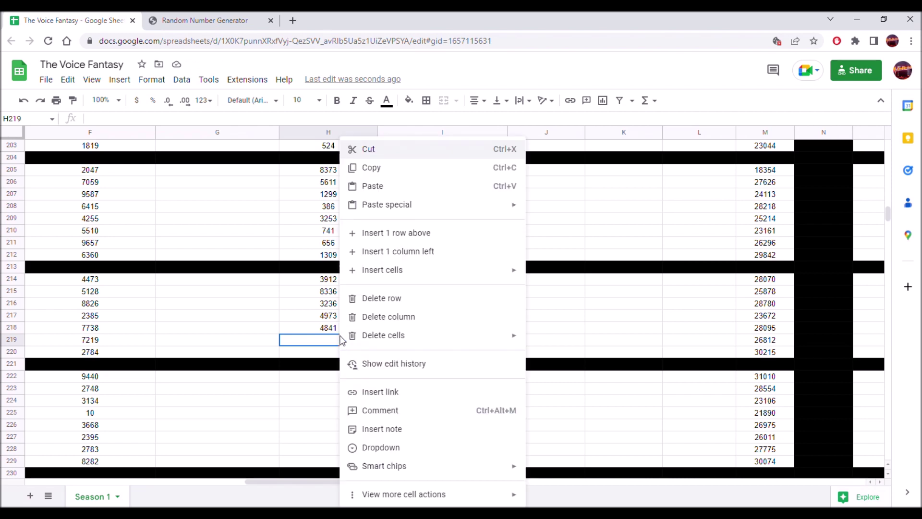
{"action": "mouse_move", "coordinate": [496, 212]}
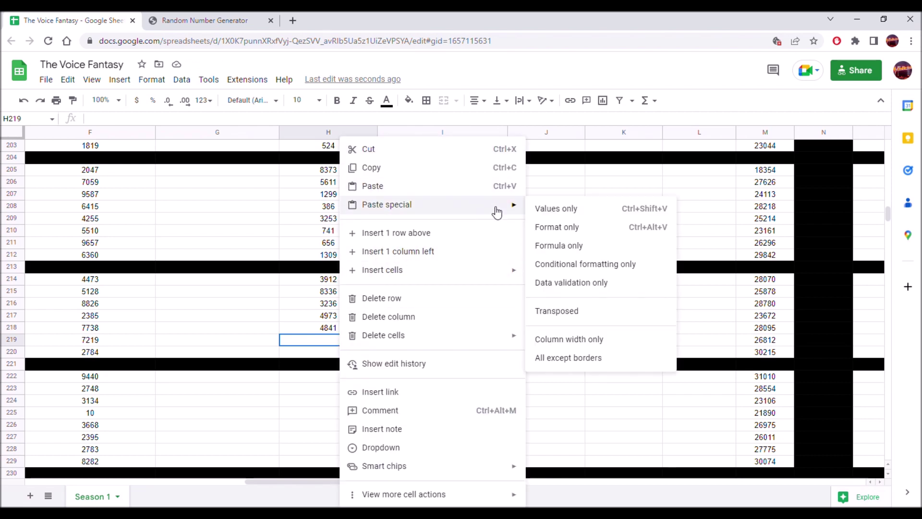
{"action": "left_click", "coordinate": [557, 208]}
- Generate another number in the random number generator and paste it as values only into cell H220 of the spreadsheet
{"action": "left_click_drag", "start_coordinate": [359, 483], "coordinate": [280, 483]}
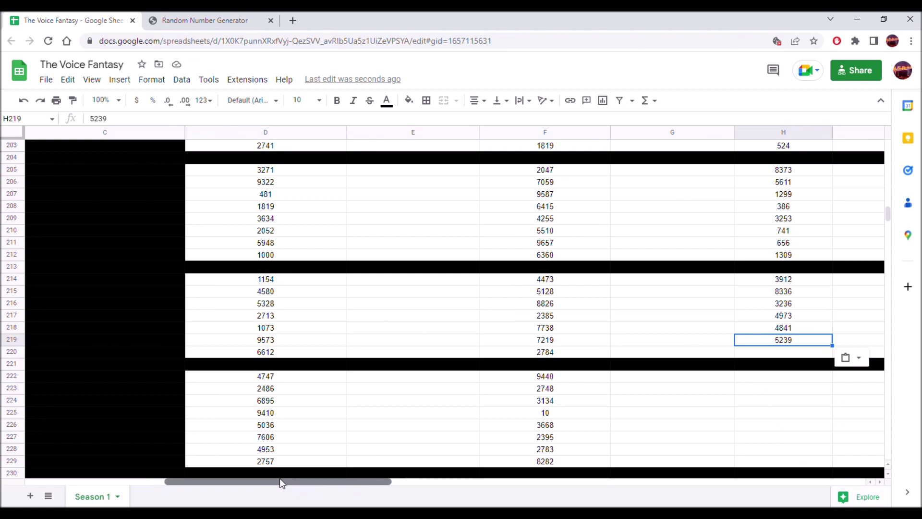
{"action": "left_click_drag", "start_coordinate": [280, 482], "coordinate": [398, 483]}
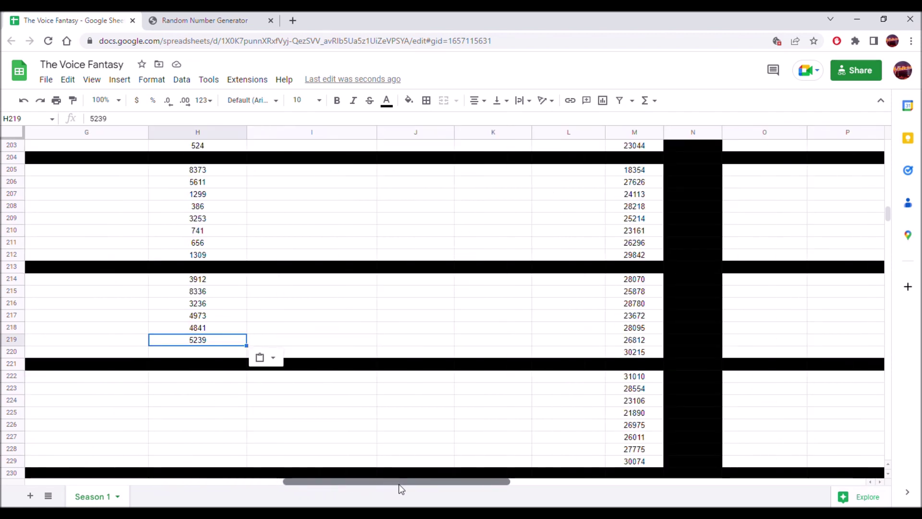
{"action": "left_click", "coordinate": [186, 353]}
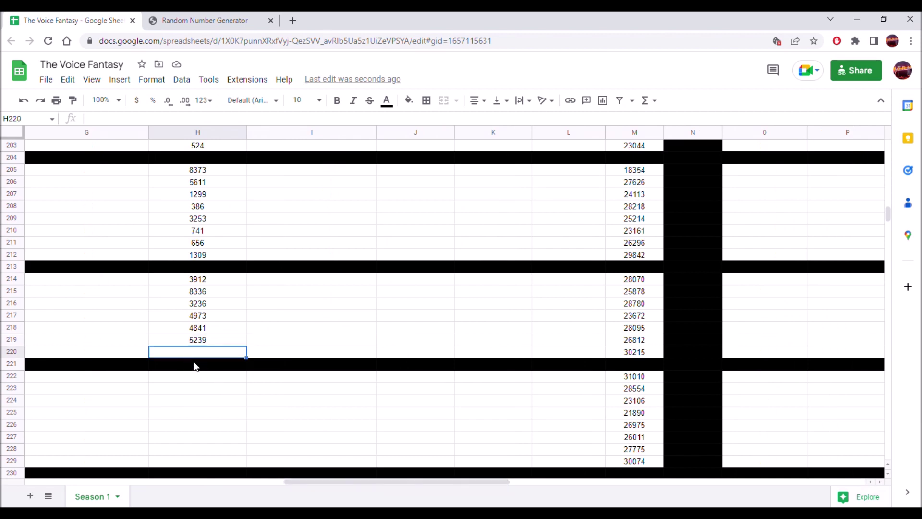
{"action": "left_click", "coordinate": [205, 20]}
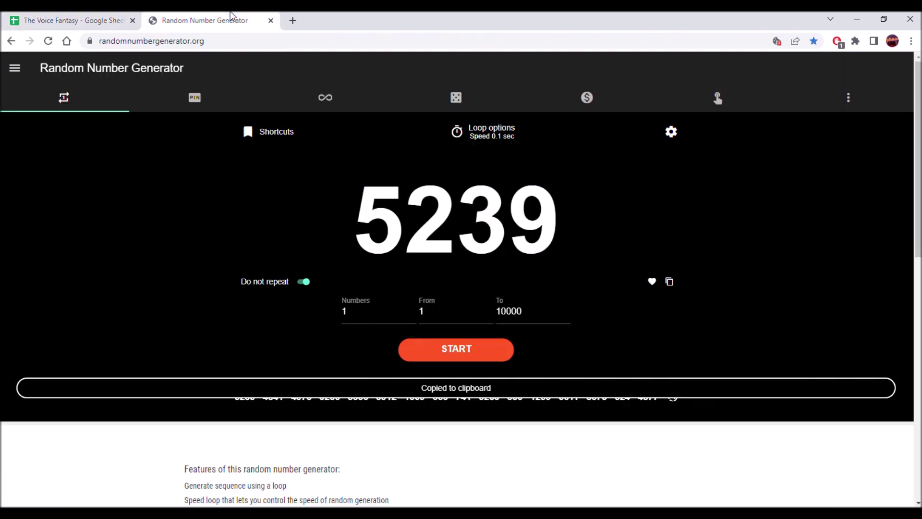
{"action": "left_click", "coordinate": [447, 348]}
{"action": "left_click", "coordinate": [448, 347]}
{"action": "left_click", "coordinate": [670, 281]}
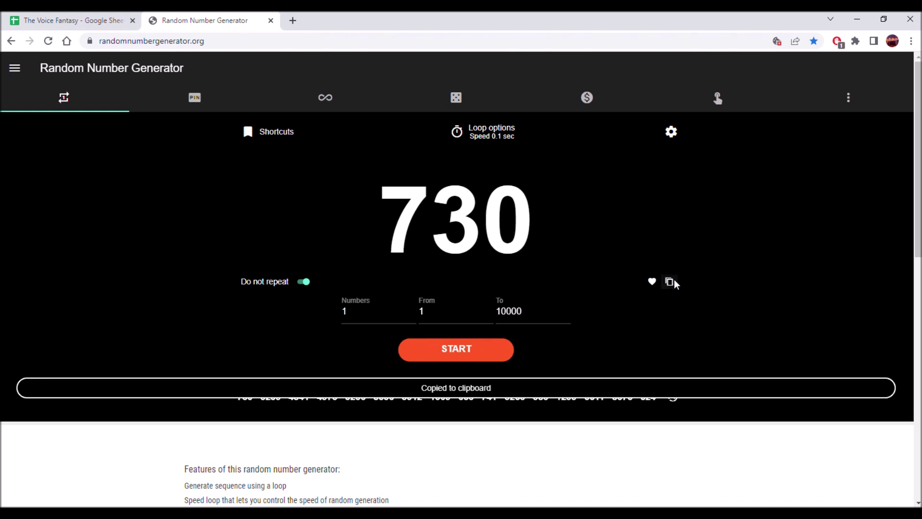
{"action": "left_click", "coordinate": [72, 20]}
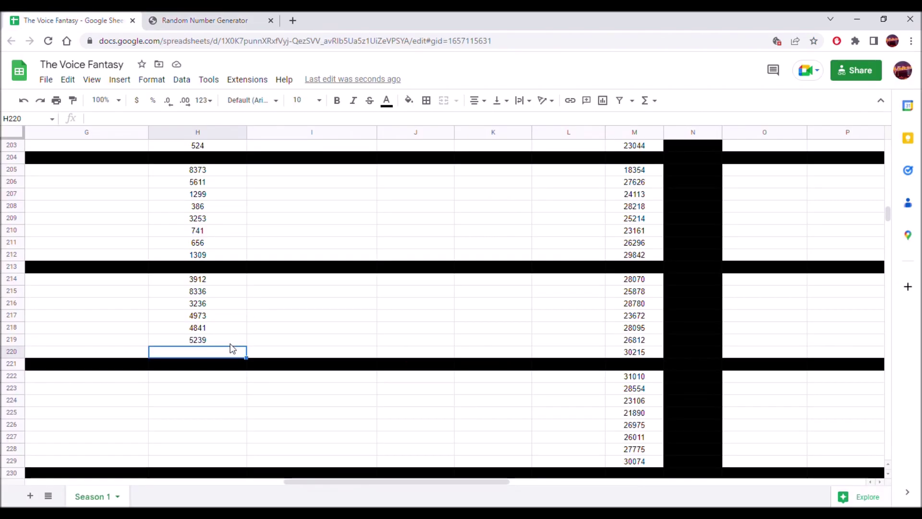
{"action": "right_click", "coordinate": [223, 355]}
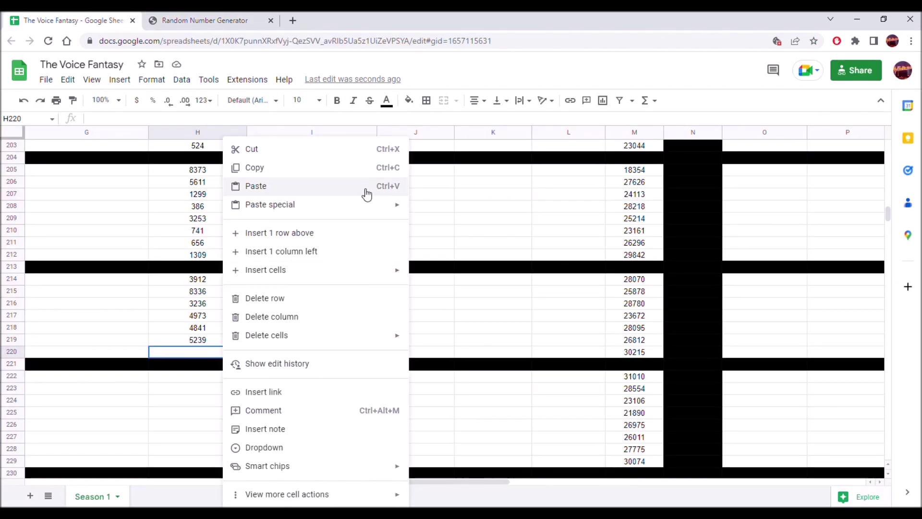
{"action": "mouse_move", "coordinate": [379, 207]}
{"action": "left_click", "coordinate": [431, 211]}
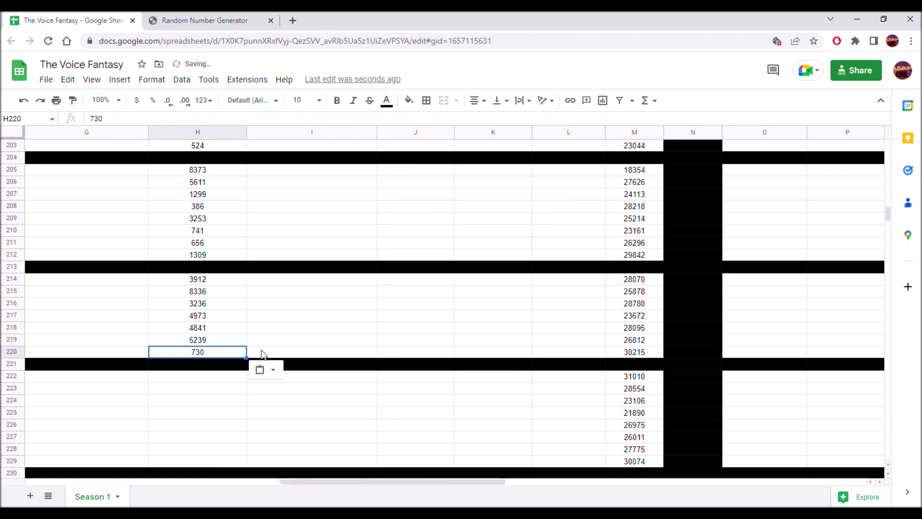
- Generate another number in the random number generator and paste it as values only into cell H222 of the spreadsheet
{"action": "left_click", "coordinate": [201, 21]}
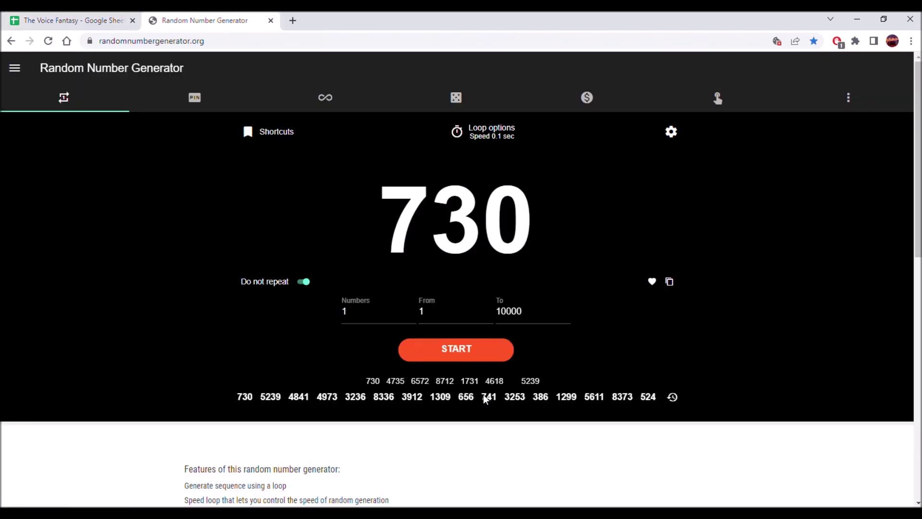
{"action": "left_click", "coordinate": [451, 354]}
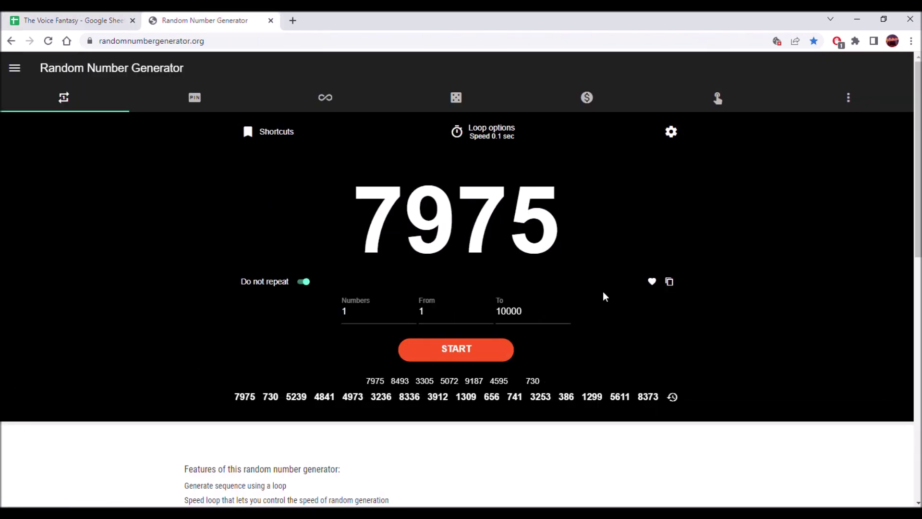
{"action": "left_click", "coordinate": [669, 282]}
{"action": "left_click", "coordinate": [72, 21]}
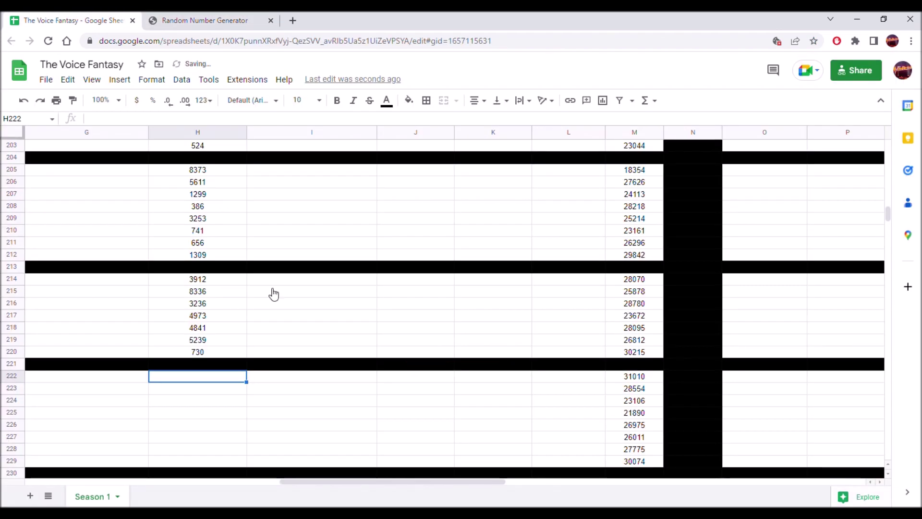
{"action": "left_click_drag", "start_coordinate": [324, 479], "coordinate": [272, 479]}
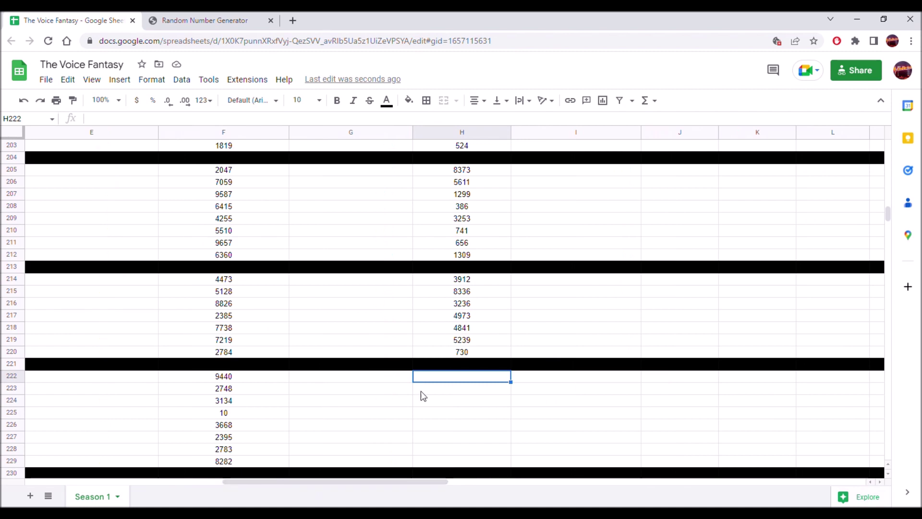
{"action": "right_click", "coordinate": [447, 382]}
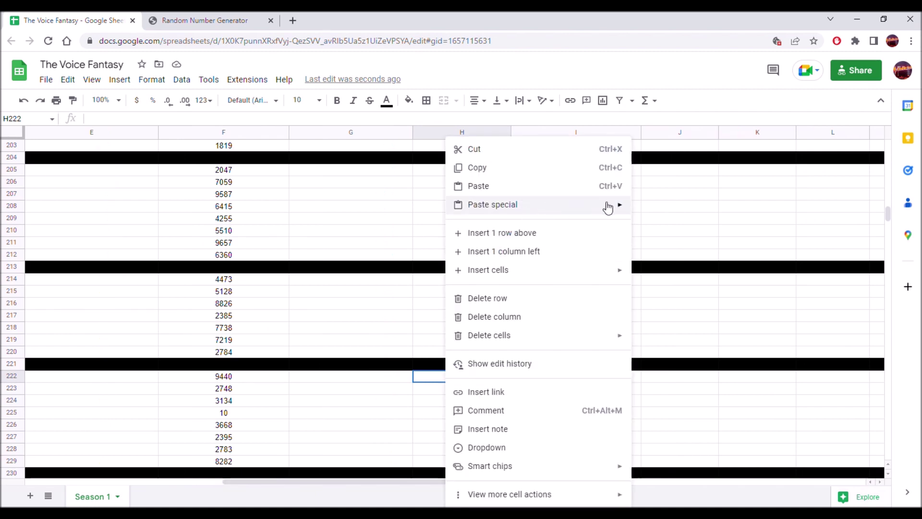
{"action": "mouse_move", "coordinate": [611, 212]}
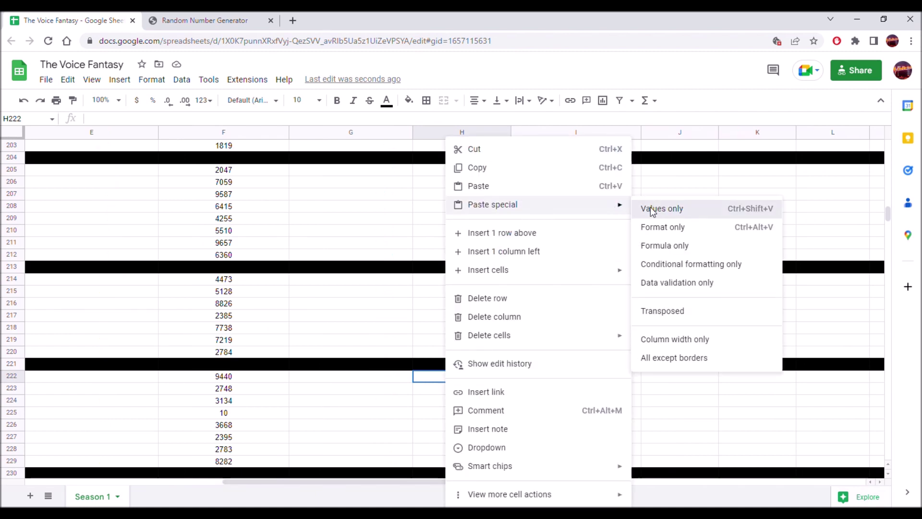
{"action": "left_click", "coordinate": [654, 208]}
- Generate another number in the random number generator and paste it as values only into cell H223 of the spreadsheet
{"action": "left_click", "coordinate": [463, 390]}
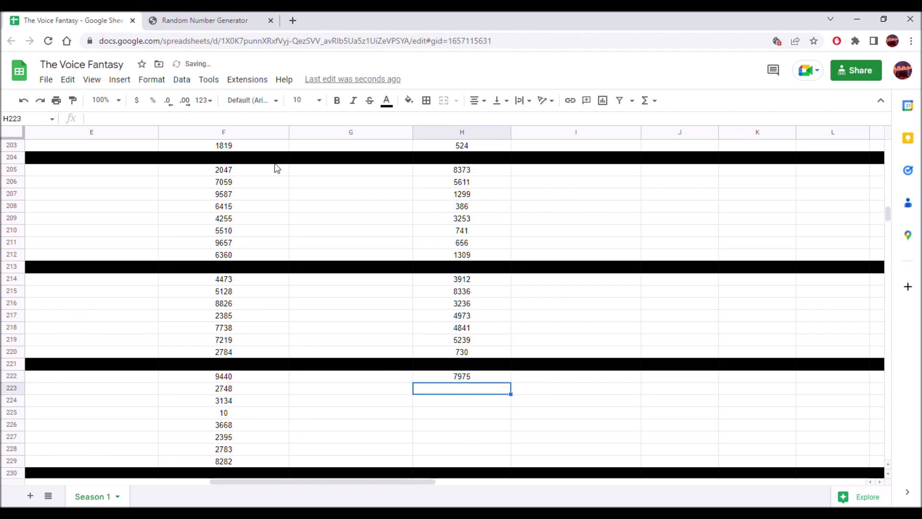
{"action": "left_click", "coordinate": [205, 19]}
{"action": "left_click", "coordinate": [443, 344]}
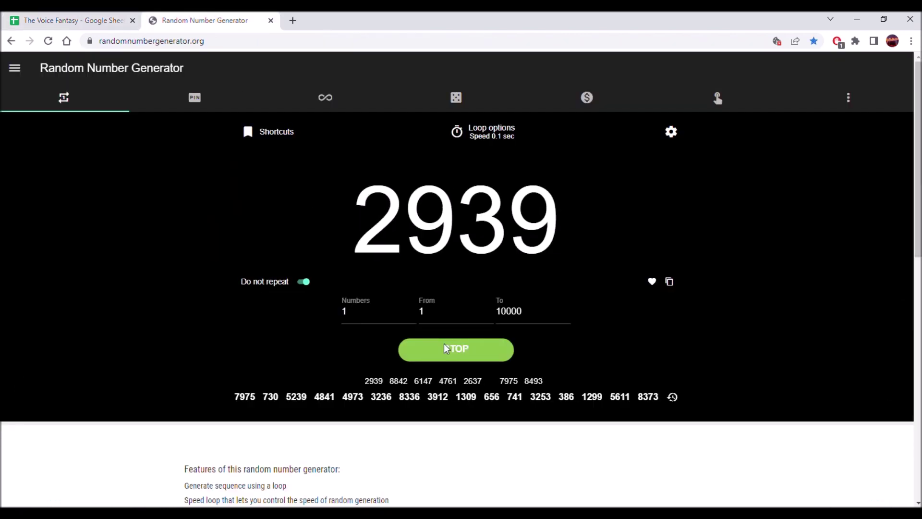
{"action": "left_click", "coordinate": [444, 344]}
{"action": "left_click", "coordinate": [669, 282]}
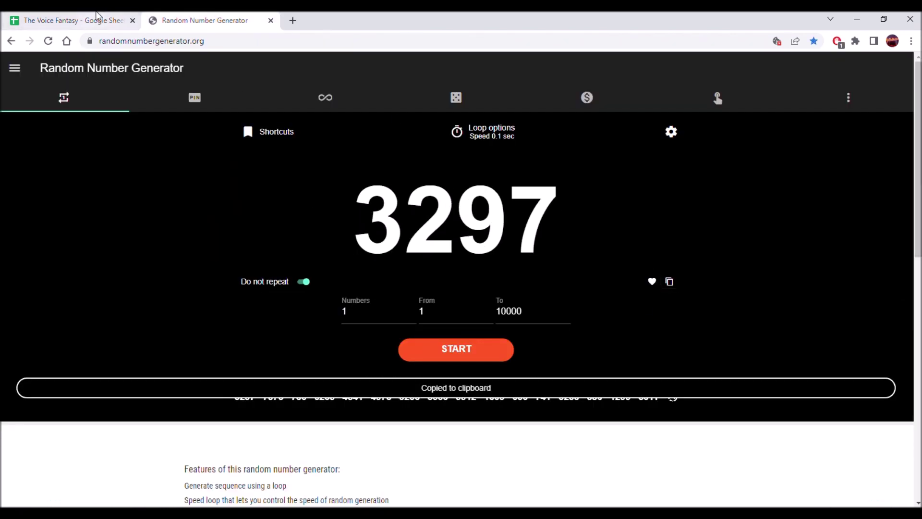
{"action": "left_click", "coordinate": [96, 20]}
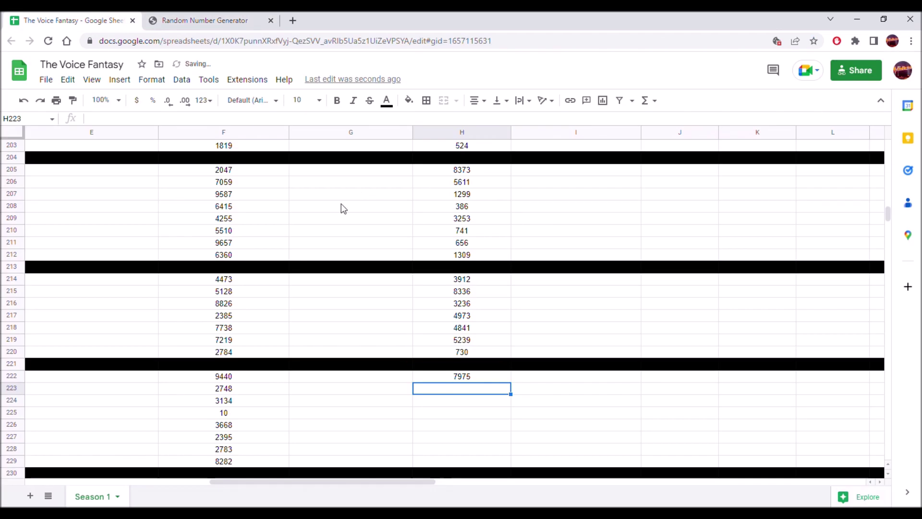
{"action": "right_click", "coordinate": [440, 387]}
{"action": "mouse_move", "coordinate": [617, 206]}
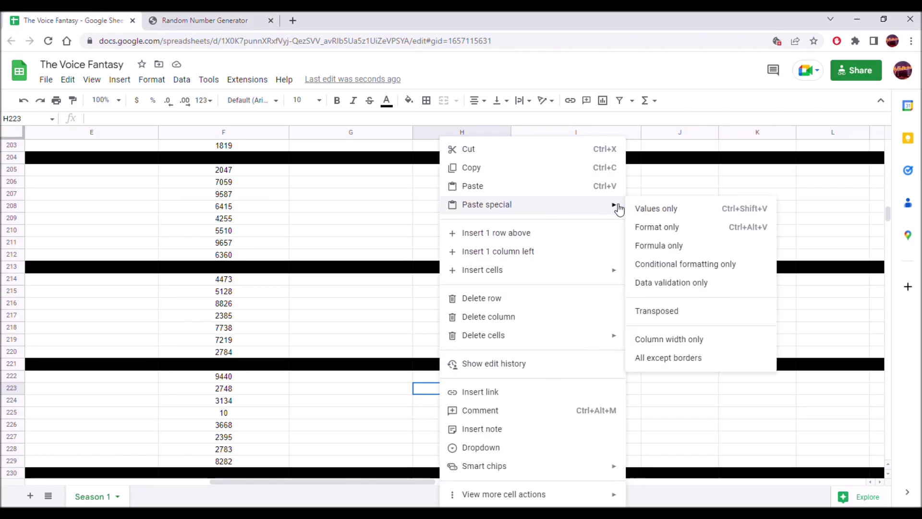
{"action": "left_click", "coordinate": [648, 208]}
- Generate another number in the random number generator and paste it as values only into cell H224 of the spreadsheet
{"action": "left_click", "coordinate": [449, 402]}
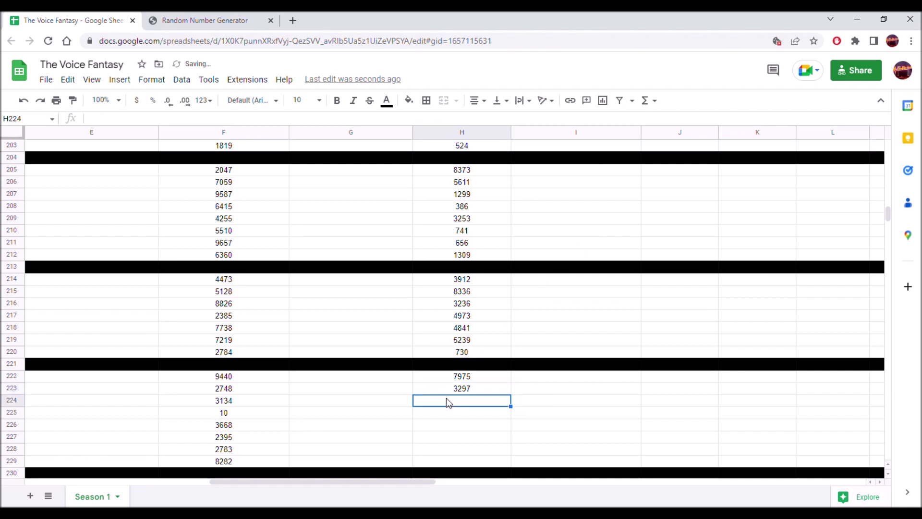
{"action": "left_click", "coordinate": [211, 20]}
{"action": "left_click", "coordinate": [461, 354]}
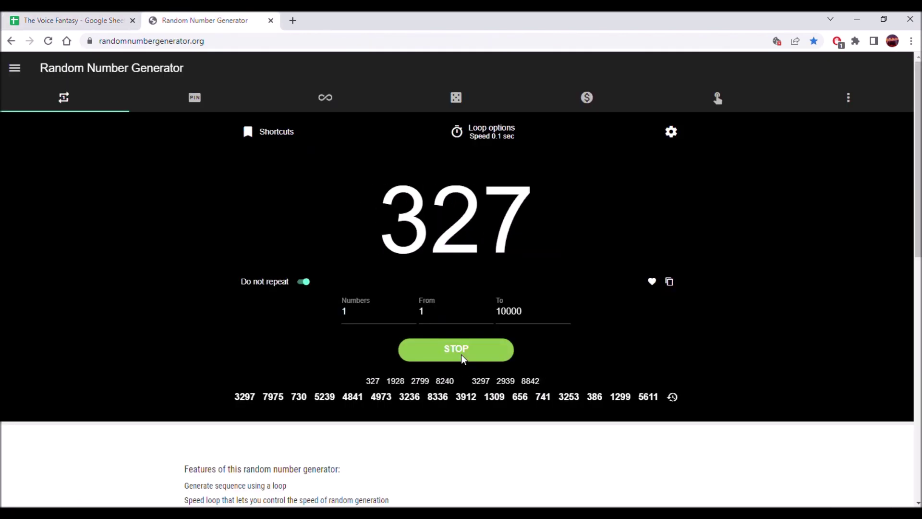
{"action": "left_click", "coordinate": [669, 282]}
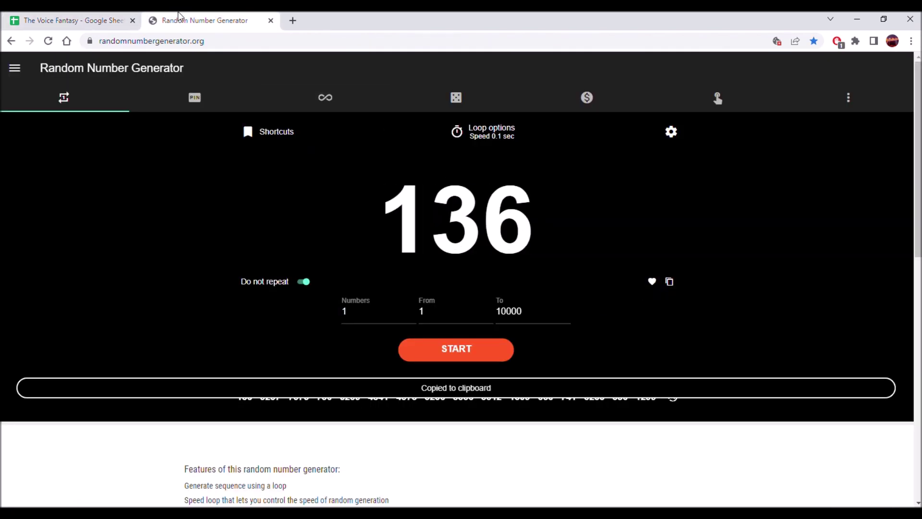
{"action": "left_click", "coordinate": [23, 19]}
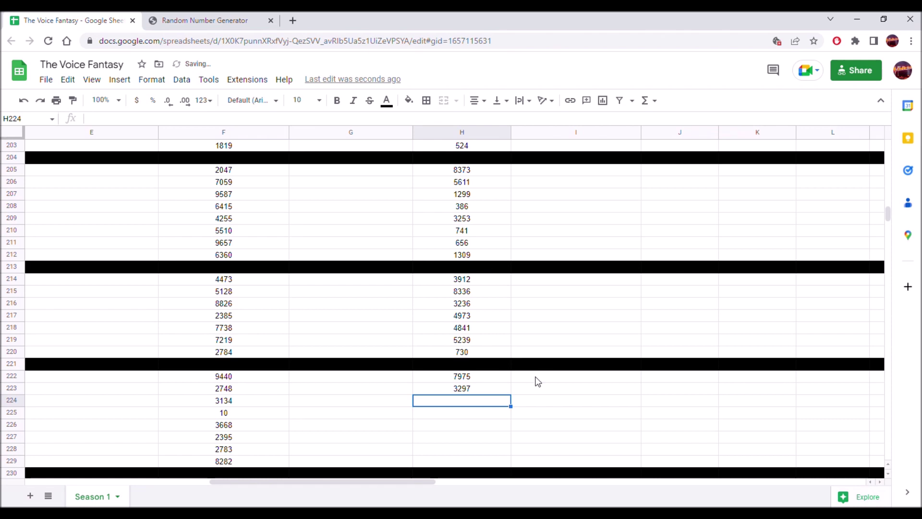
{"action": "right_click", "coordinate": [483, 409]}
{"action": "mouse_move", "coordinate": [650, 206]}
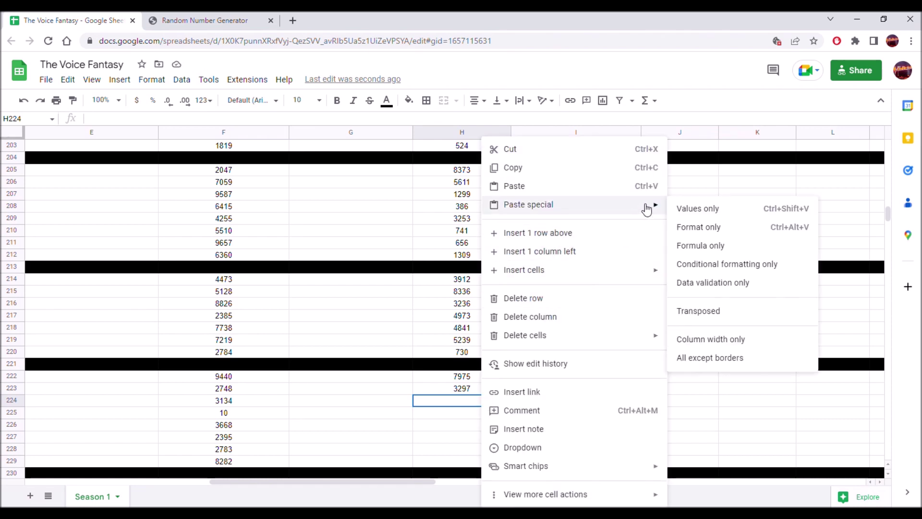
{"action": "left_click", "coordinate": [704, 210]}
- Generate another number in the random number generator and paste it as values only into cell H225 of the spreadsheet
{"action": "mouse_move", "coordinate": [406, 483]}
{"action": "left_mouse_down"}
{"action": "mouse_move", "coordinate": [371, 484]}
{"action": "mouse_move", "coordinate": [422, 481]}
{"action": "left_mouse_up"}
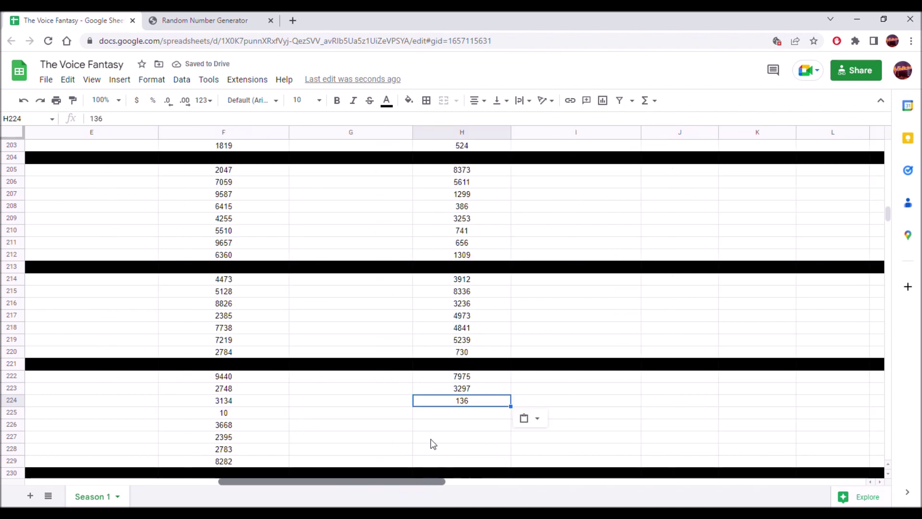
{"action": "left_click", "coordinate": [445, 416]}
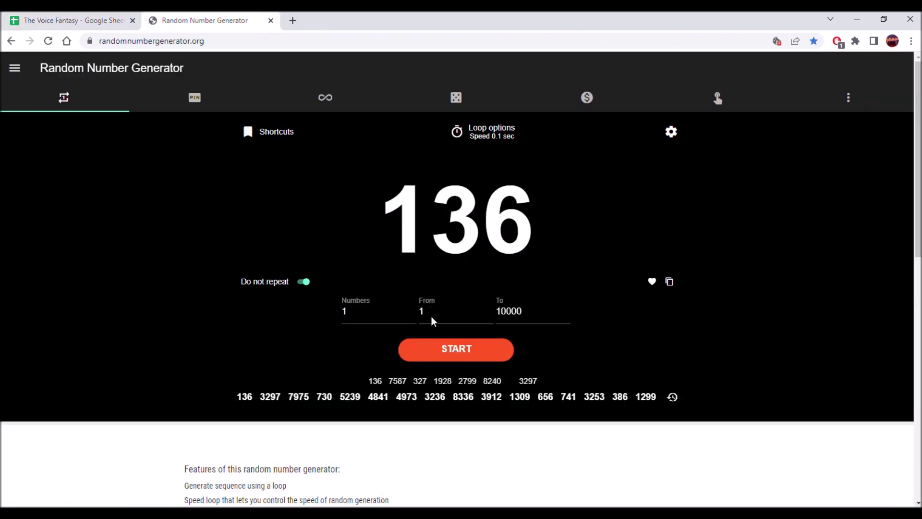
{"action": "left_click", "coordinate": [444, 357]}
{"action": "left_click", "coordinate": [444, 356]}
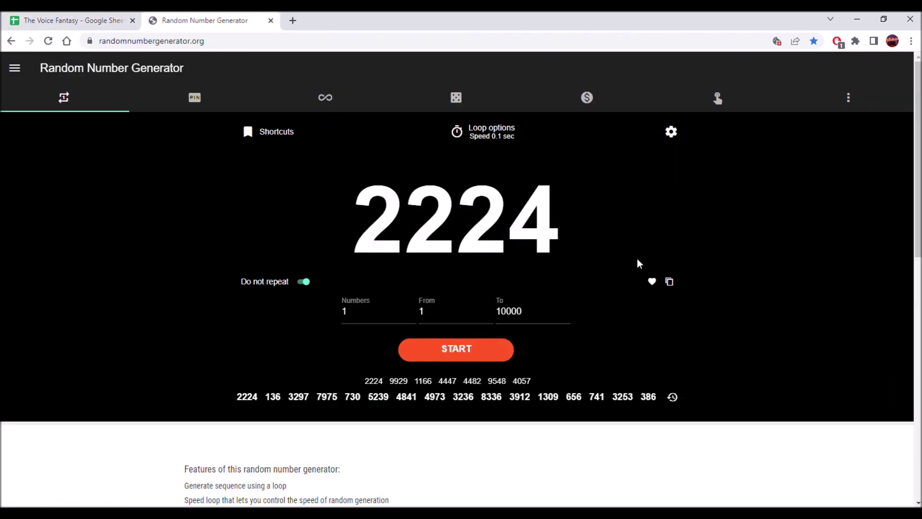
{"action": "left_click", "coordinate": [669, 281]}
{"action": "left_click", "coordinate": [61, 20]}
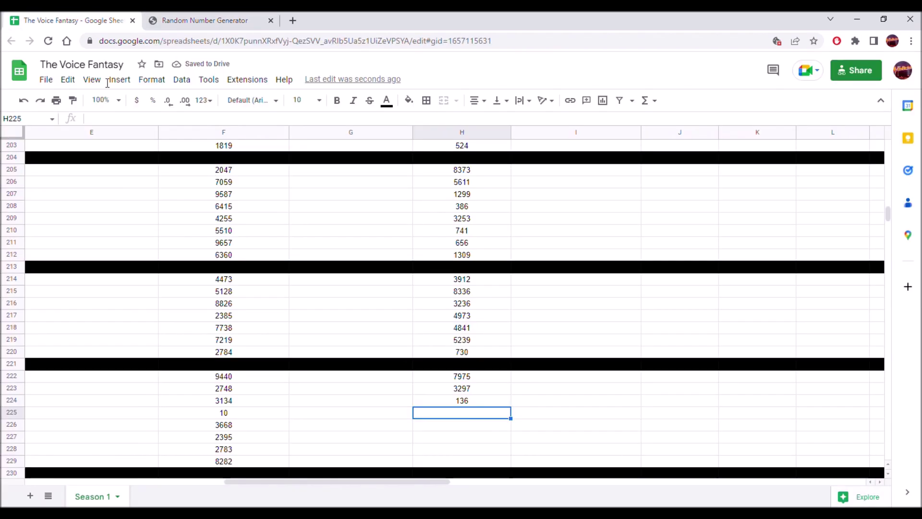
{"action": "right_click", "coordinate": [426, 413]}
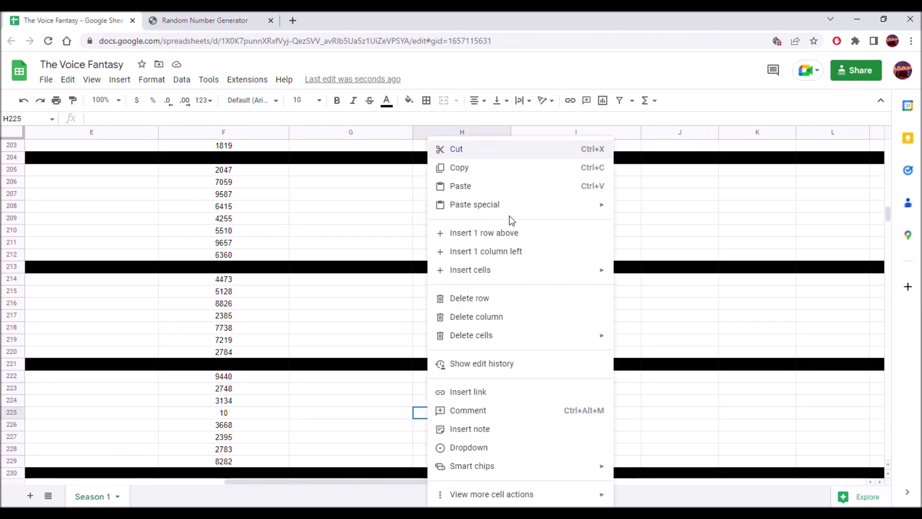
{"action": "mouse_move", "coordinate": [548, 208]}
{"action": "left_click", "coordinate": [639, 208]}
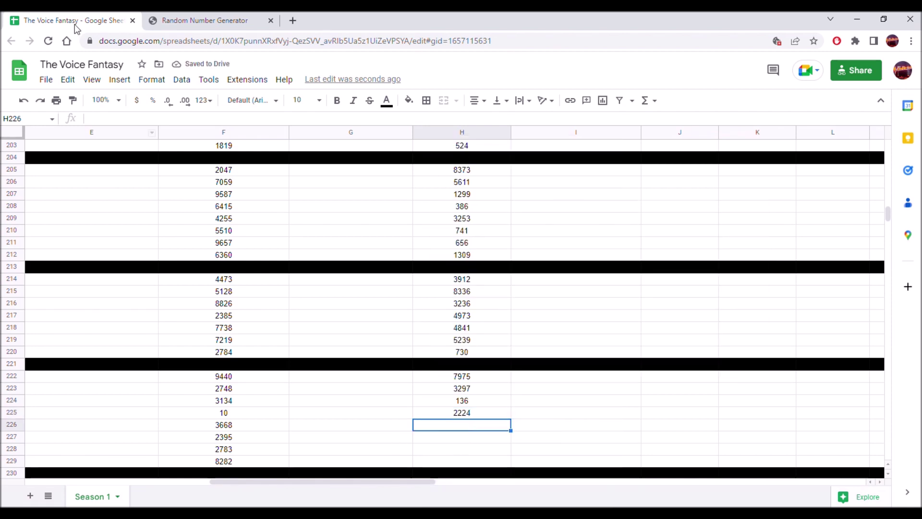
- Generate another number in the random number generator and paste it as values only into cell H226 of the spreadsheet
{"action": "left_click", "coordinate": [207, 20]}
{"action": "left_click", "coordinate": [466, 344]}
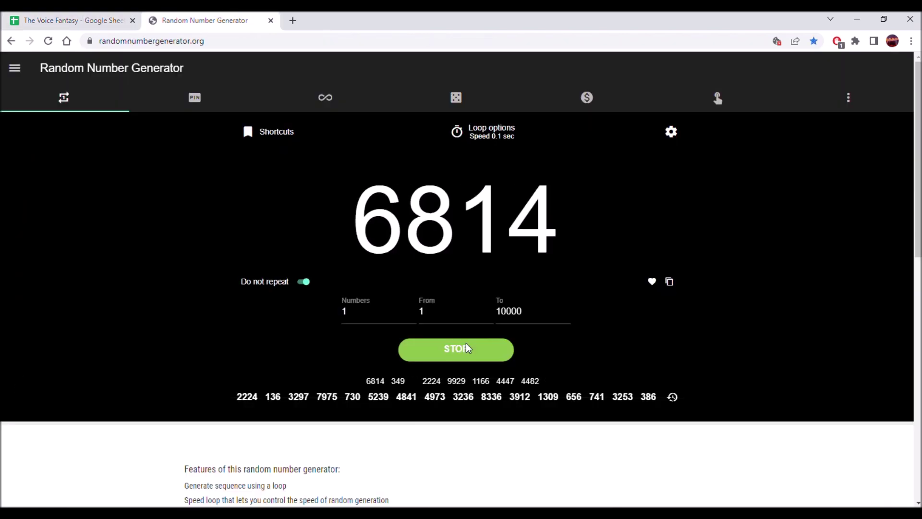
{"action": "left_click", "coordinate": [668, 284]}
{"action": "left_click", "coordinate": [96, 20]}
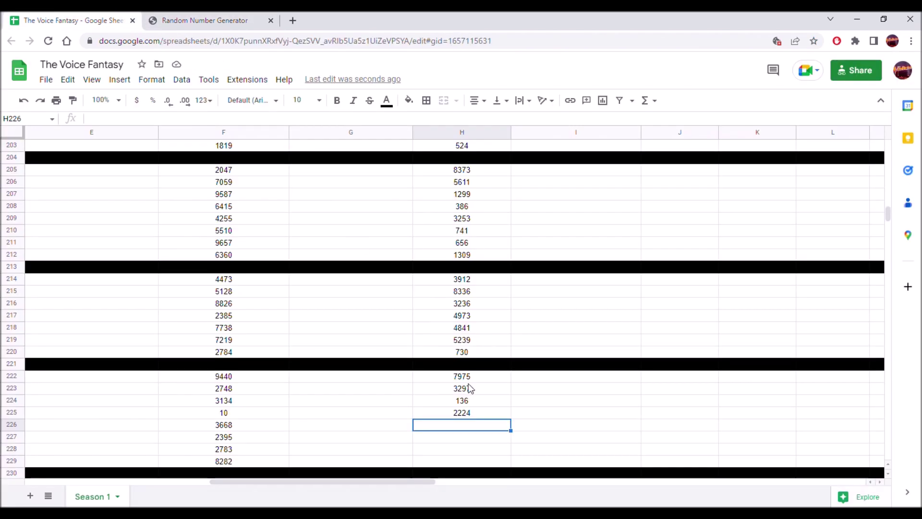
{"action": "mouse_move", "coordinate": [413, 481]}
{"action": "left_mouse_down"}
{"action": "mouse_move", "coordinate": [383, 482]}
{"action": "mouse_move", "coordinate": [421, 480]}
{"action": "left_mouse_up"}
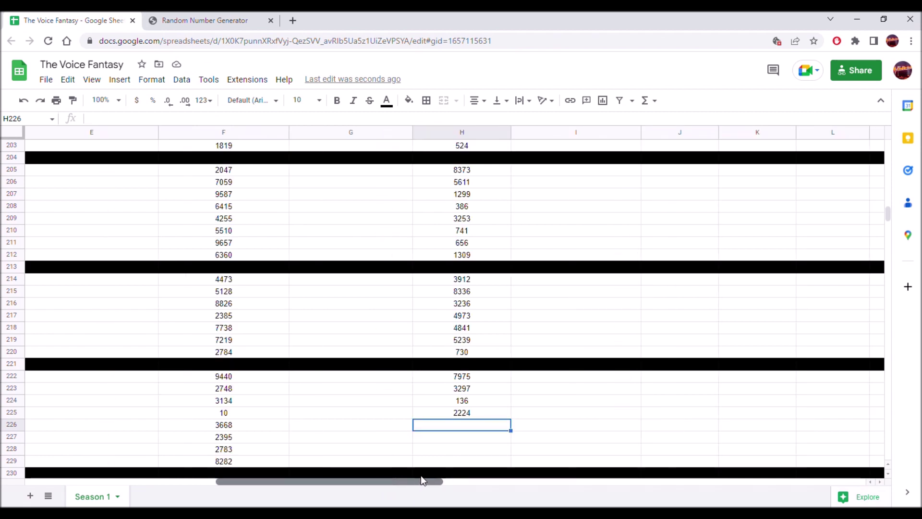
{"action": "right_click", "coordinate": [469, 429]}
{"action": "mouse_move", "coordinate": [636, 123]}
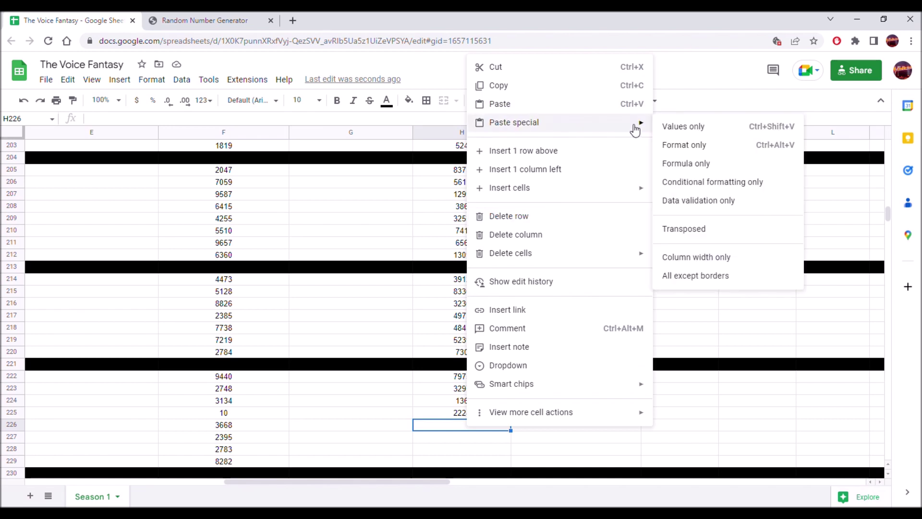
{"action": "left_click", "coordinate": [684, 127]}
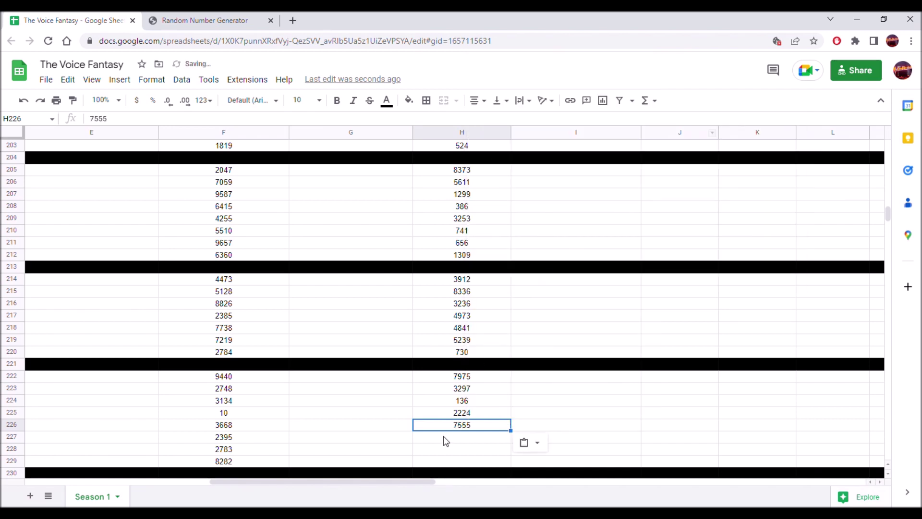
- Generate a new number in Random Number Generator, copy it, and paste it as values only into cell H227 of The Voice Fantasy sheet
{"action": "left_click", "coordinate": [205, 20]}
{"action": "left_click", "coordinate": [458, 358]}
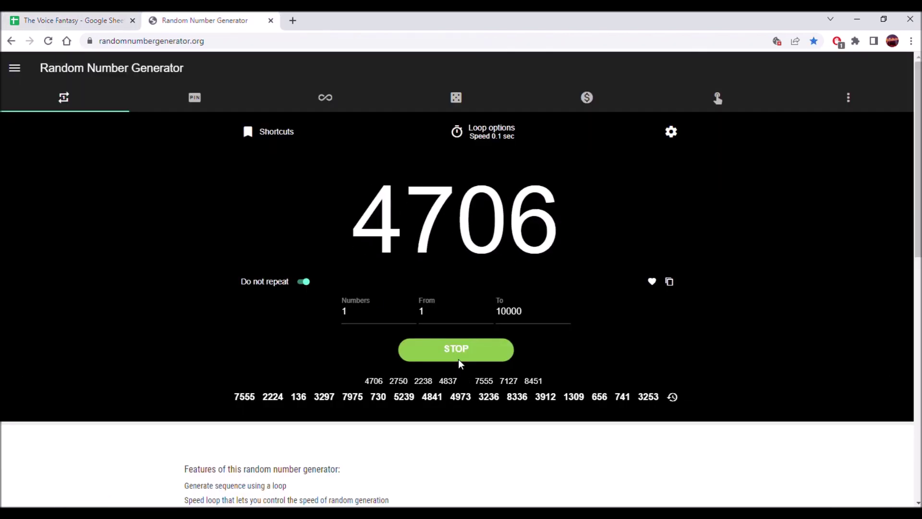
{"action": "left_click", "coordinate": [458, 360]}
{"action": "left_click", "coordinate": [669, 282]}
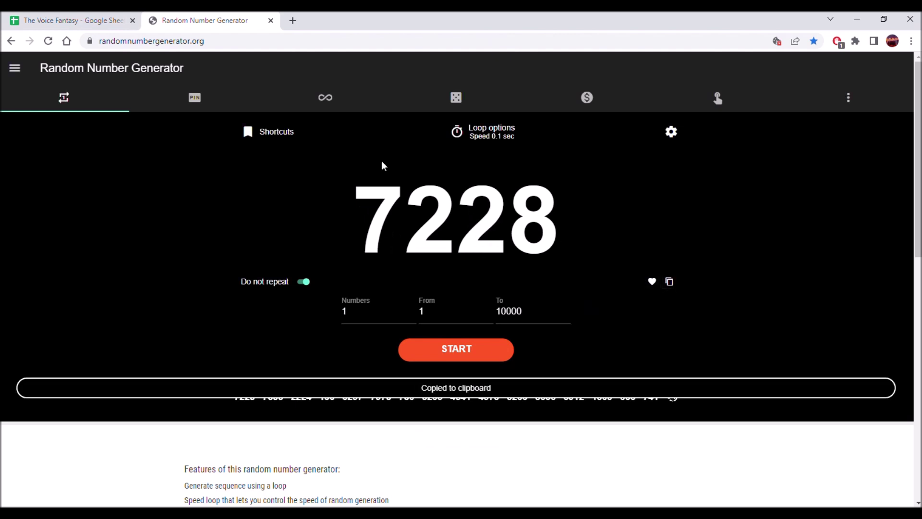
{"action": "left_click", "coordinate": [58, 21]}
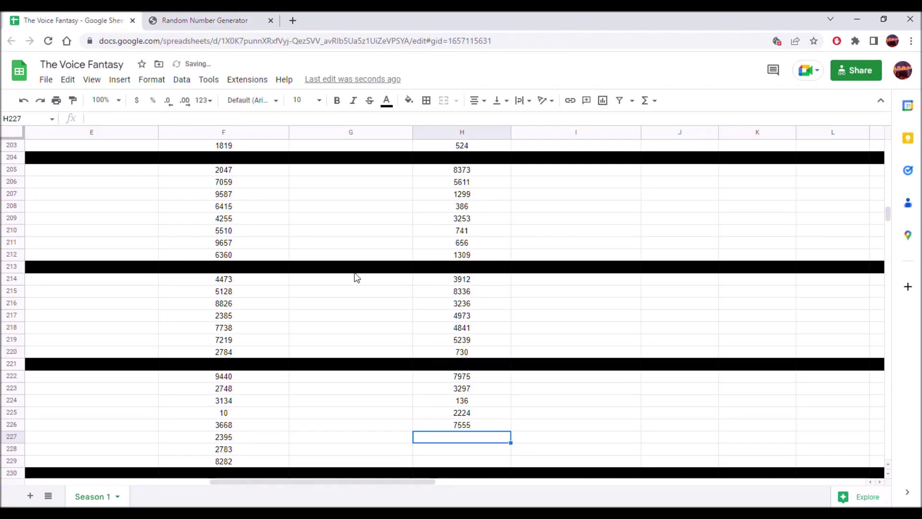
{"action": "right_click", "coordinate": [457, 439]}
{"action": "mouse_move", "coordinate": [600, 136]}
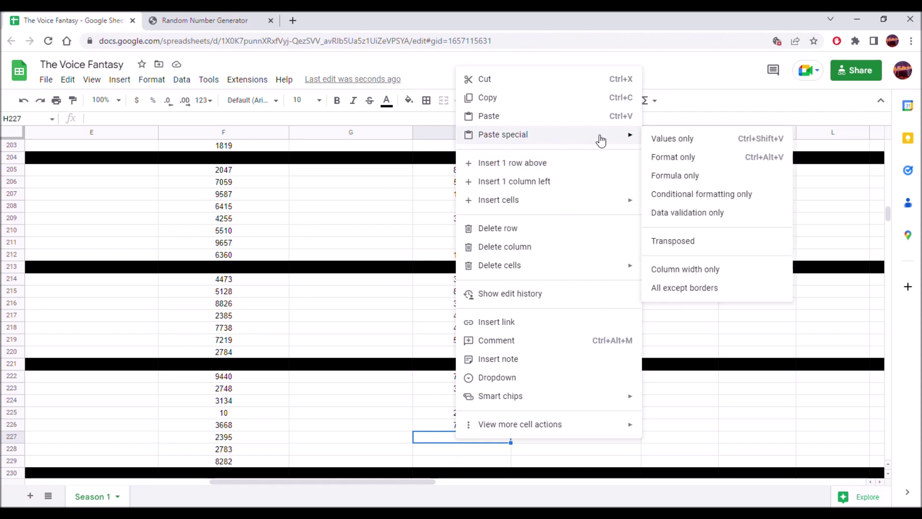
{"action": "left_click", "coordinate": [672, 139]}
- Generate and copy another number in Random Number Generator, and paste it as values only into cell H228 of the sheet
{"action": "left_click", "coordinate": [492, 451]}
{"action": "left_click", "coordinate": [241, 14]}
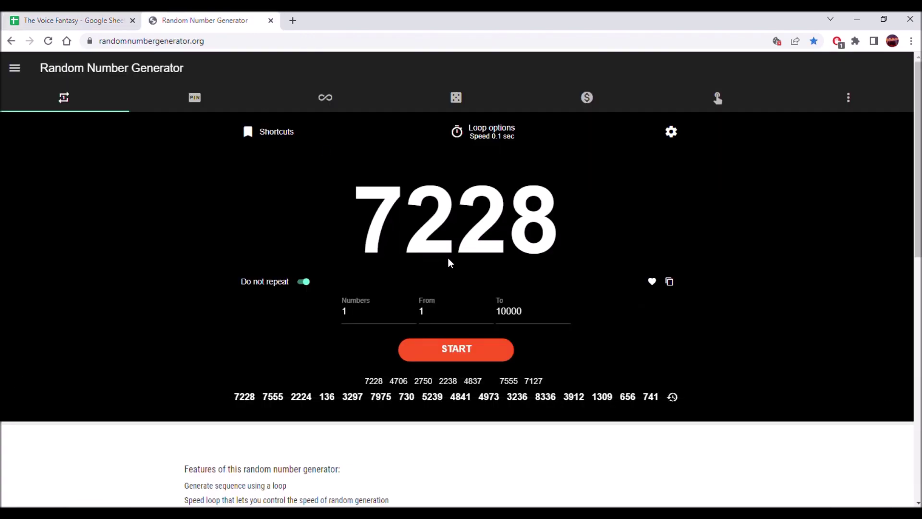
{"action": "left_click", "coordinate": [463, 352]}
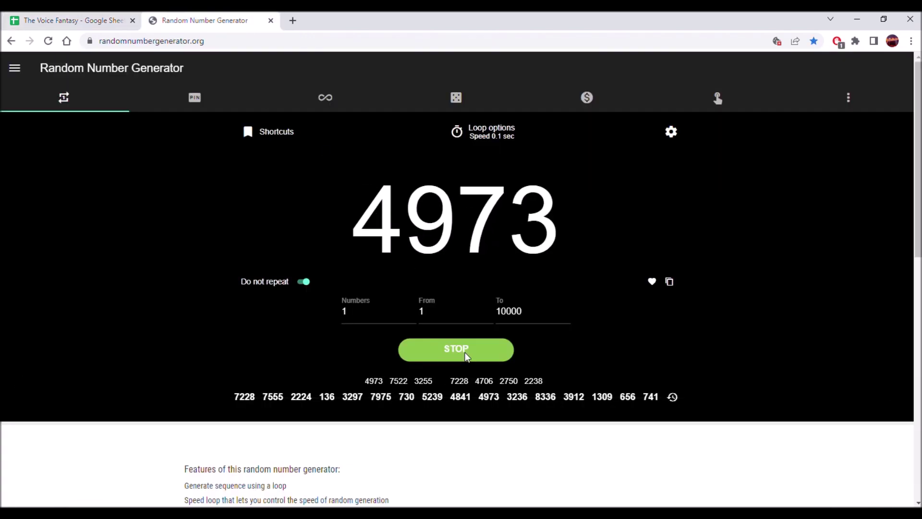
{"action": "left_click", "coordinate": [669, 281]}
{"action": "left_click", "coordinate": [74, 19]}
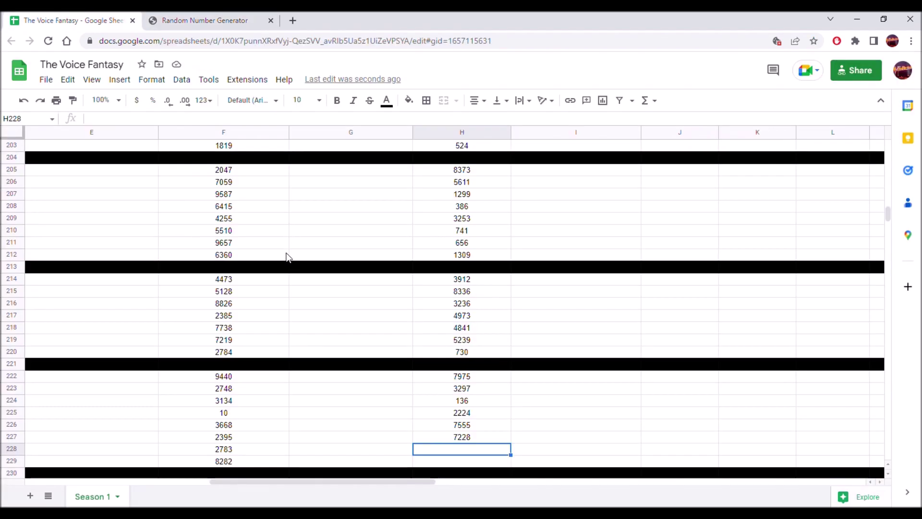
{"action": "right_click", "coordinate": [425, 451]}
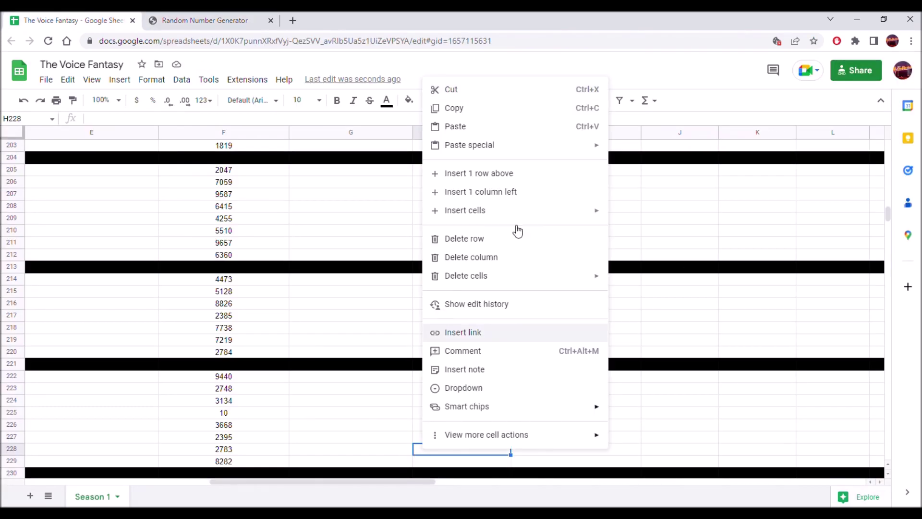
{"action": "mouse_move", "coordinate": [578, 151]}
{"action": "left_click", "coordinate": [650, 149]}
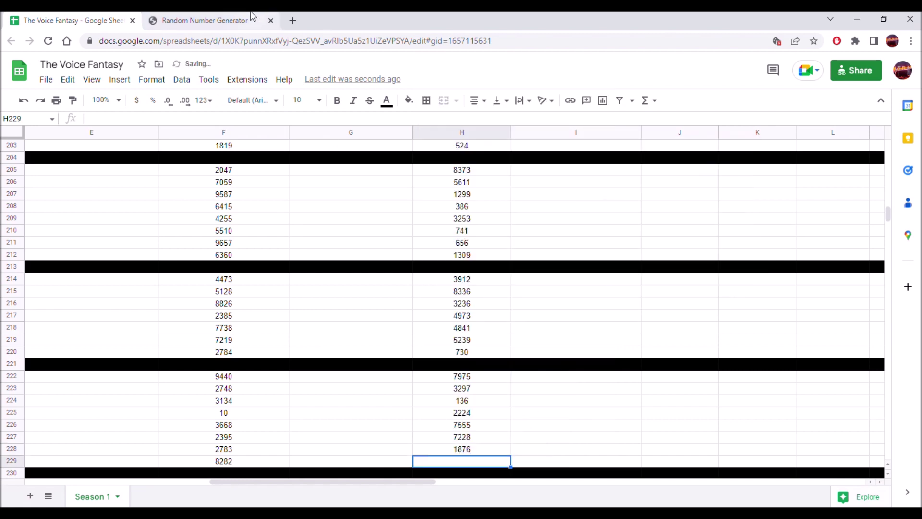
- Generate and copy a new number in Random Number Generator, and paste it as values only into cell H229 of the sheet
{"action": "left_click", "coordinate": [205, 20]}
{"action": "left_click", "coordinate": [452, 349]}
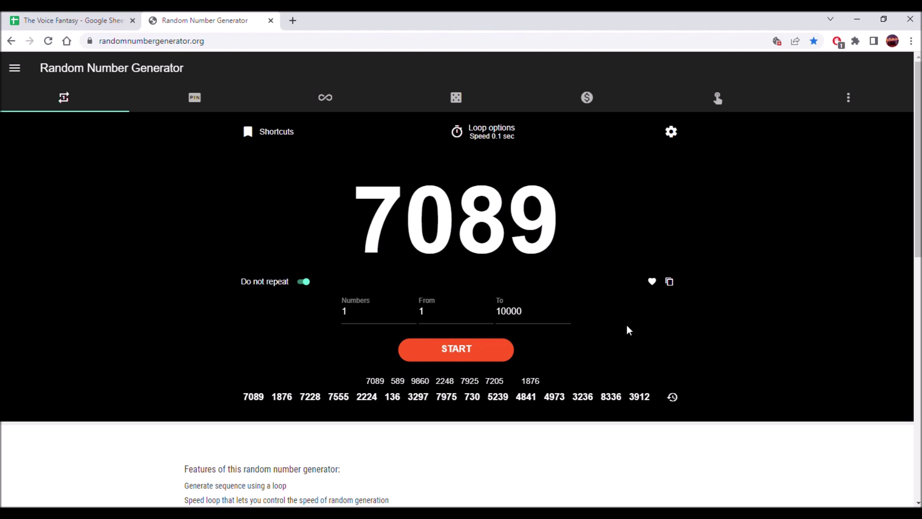
{"action": "left_click", "coordinate": [674, 280]}
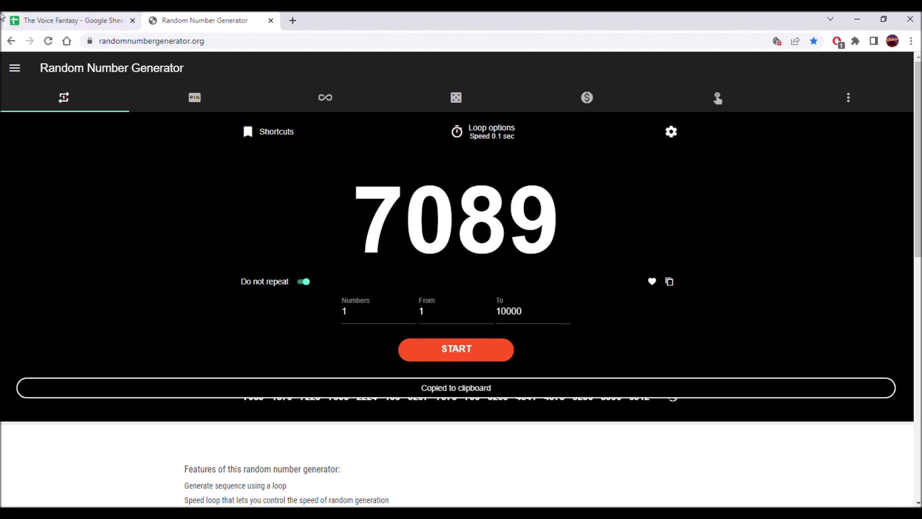
{"action": "left_click", "coordinate": [72, 20]}
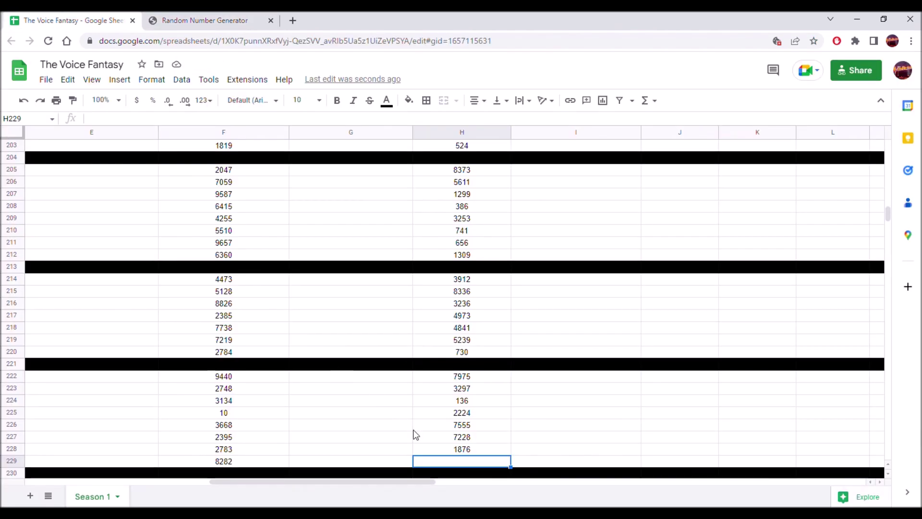
{"action": "right_click", "coordinate": [457, 462]}
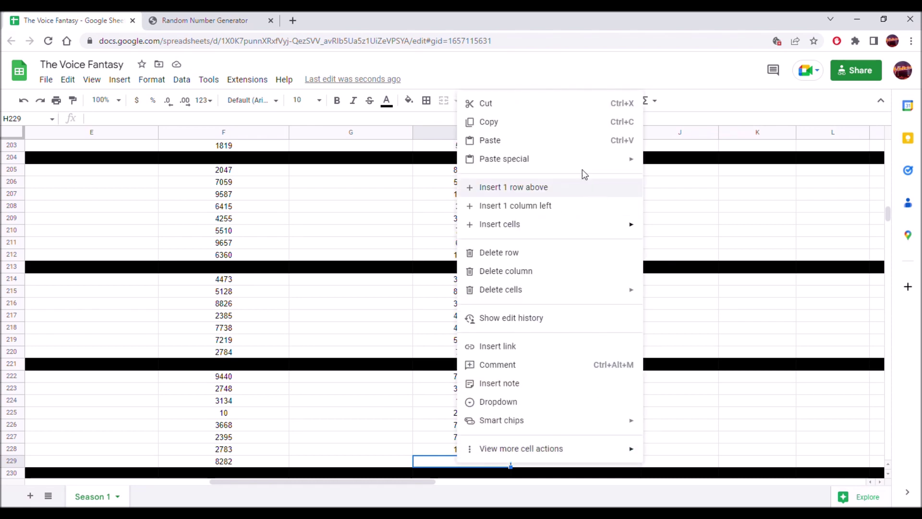
{"action": "mouse_move", "coordinate": [599, 159]}
{"action": "left_click", "coordinate": [657, 163]}
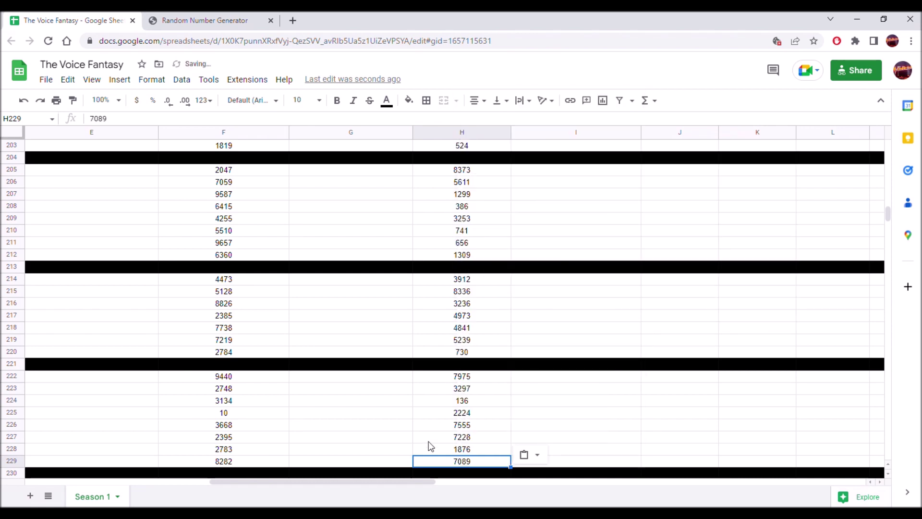
- Start the next Score column by pasting a newly generated number from Random Number Generator as values only into cell J197
{"action": "left_click_drag", "start_coordinate": [406, 482], "coordinate": [369, 481]}
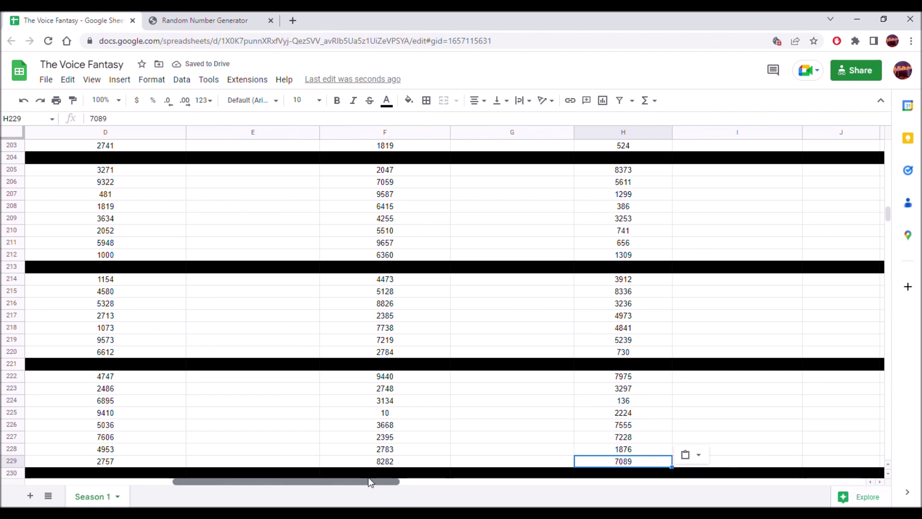
{"action": "left_click_drag", "start_coordinate": [370, 482], "coordinate": [395, 478]}
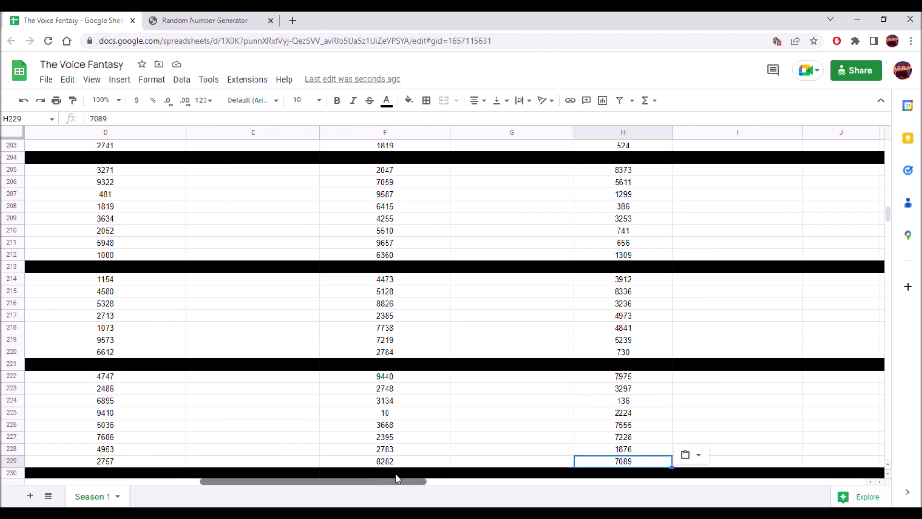
{"action": "left_click_drag", "start_coordinate": [396, 473], "coordinate": [506, 471]}
{"action": "scroll", "coordinate": [429, 256], "scroll_direction": "up", "scroll_amount": 4}
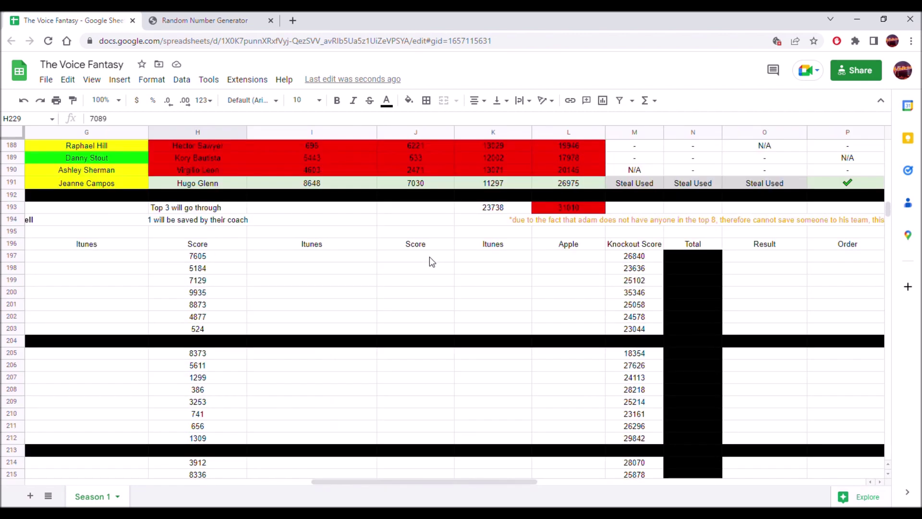
{"action": "left_click", "coordinate": [426, 257]}
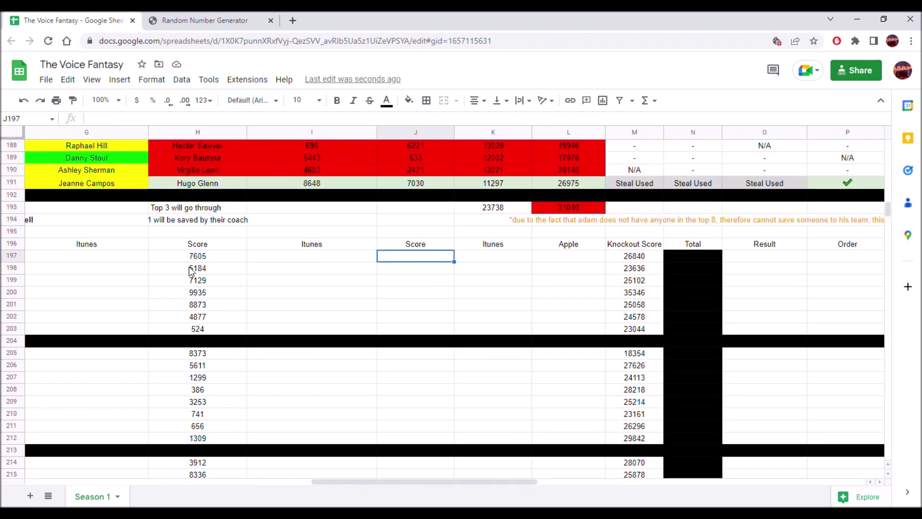
{"action": "left_click", "coordinate": [192, 18]}
{"action": "left_click", "coordinate": [456, 348]}
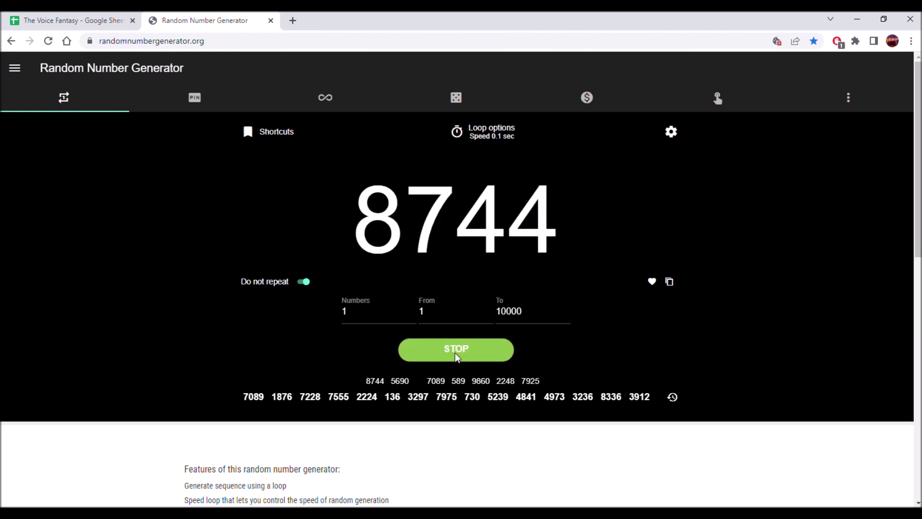
{"action": "left_click", "coordinate": [455, 352]}
{"action": "left_click", "coordinate": [669, 281]}
{"action": "left_click", "coordinate": [72, 20]}
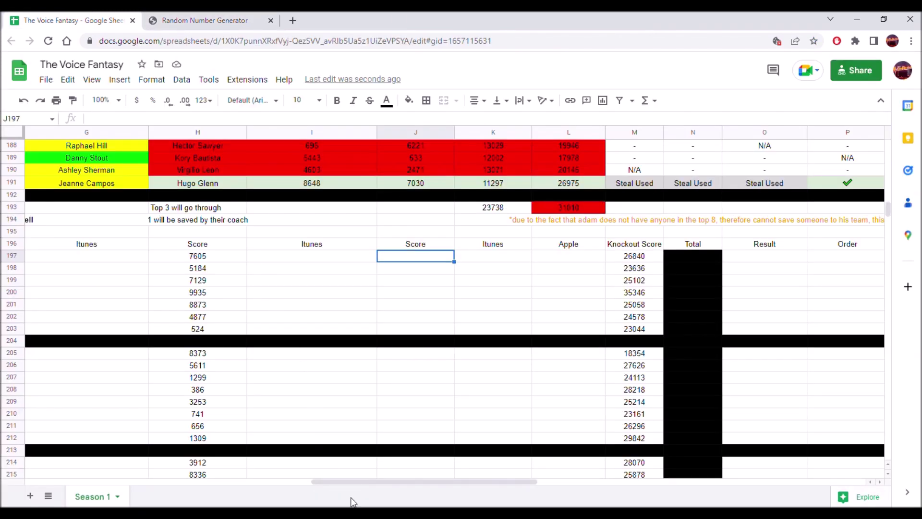
{"action": "mouse_move", "coordinate": [355, 480]}
{"action": "left_mouse_down"}
{"action": "mouse_move", "coordinate": [248, 481]}
{"action": "mouse_move", "coordinate": [368, 476]}
{"action": "left_mouse_up"}
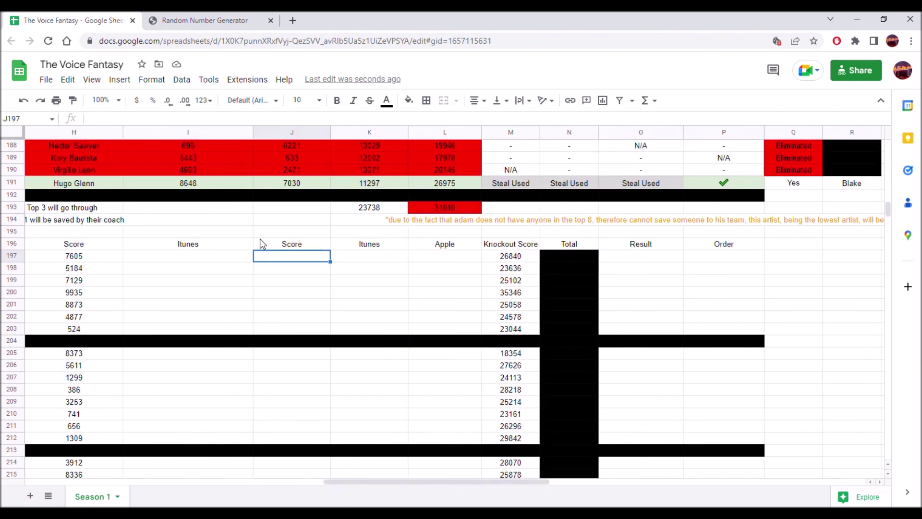
{"action": "right_click", "coordinate": [269, 259]}
{"action": "mouse_move", "coordinate": [411, 206]}
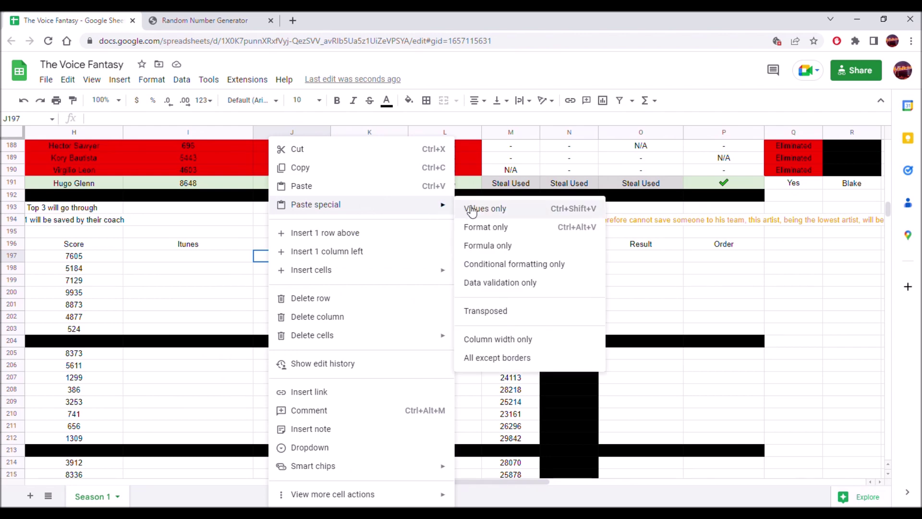
{"action": "left_click", "coordinate": [497, 212]}
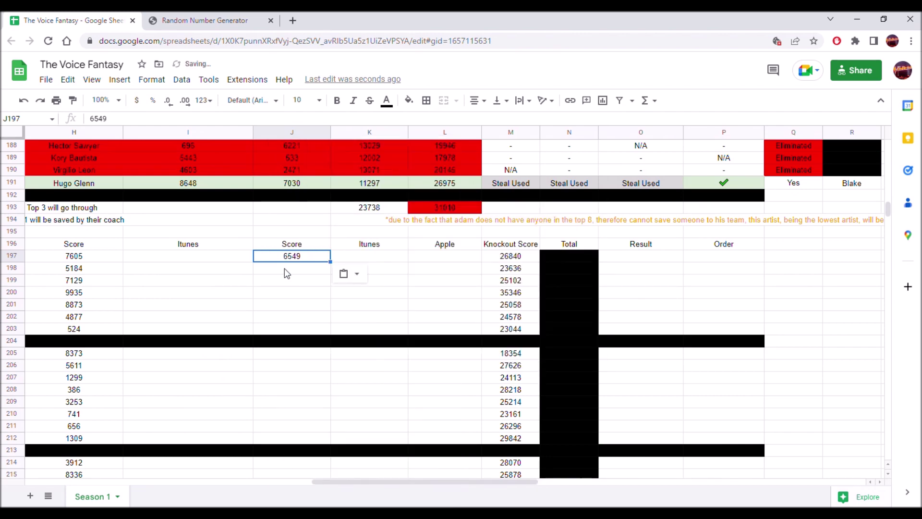
- Generate and copy another number in Random Number Generator, and paste it as values only into Score cell J198
{"action": "left_click", "coordinate": [213, 15]}
{"action": "left_click", "coordinate": [488, 358]}
{"action": "left_click", "coordinate": [488, 356]}
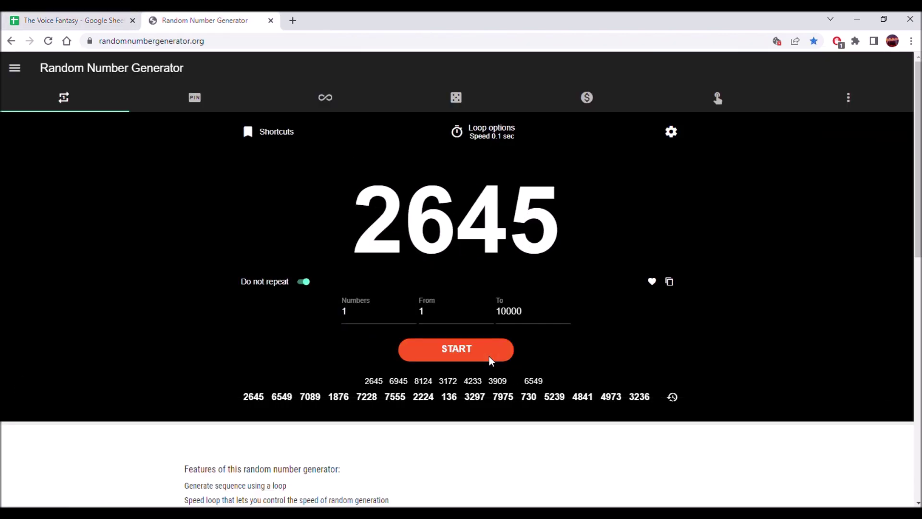
{"action": "left_click", "coordinate": [669, 280]}
{"action": "left_click", "coordinate": [72, 20]}
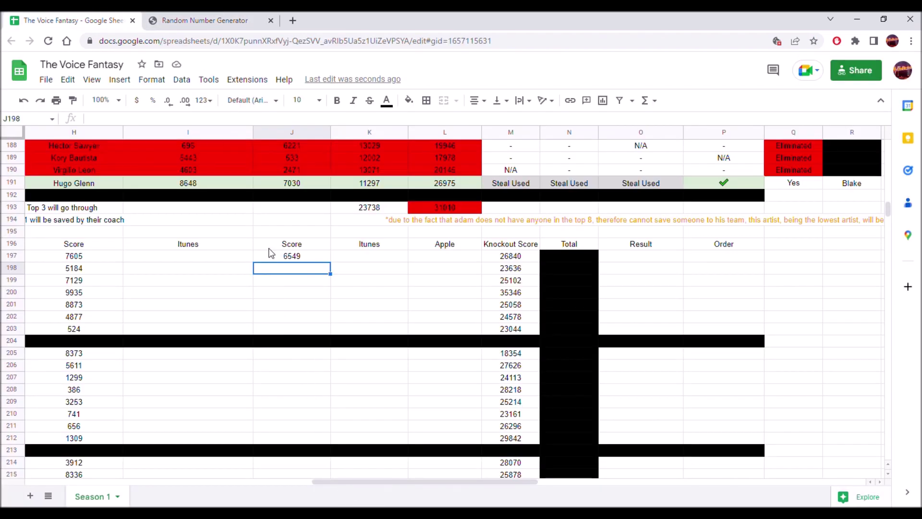
{"action": "right_click", "coordinate": [271, 270]}
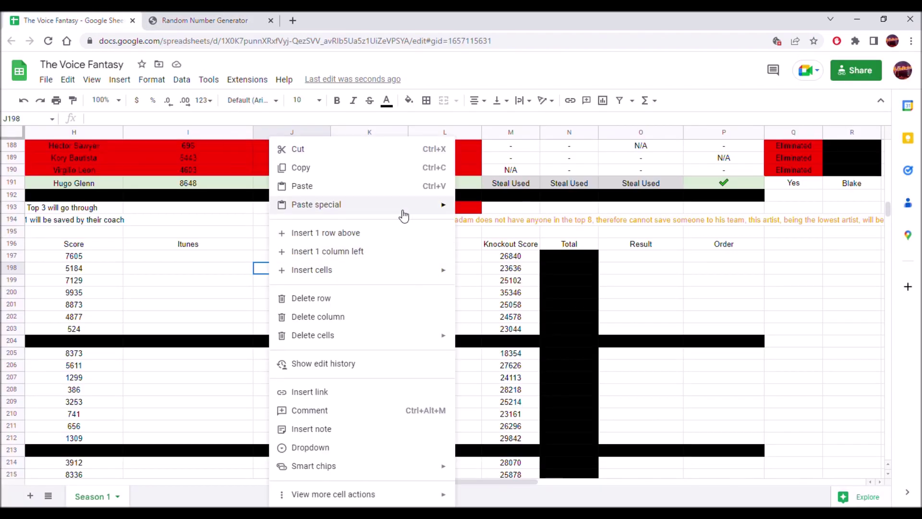
{"action": "mouse_move", "coordinate": [404, 212]}
{"action": "left_click", "coordinate": [488, 212]}
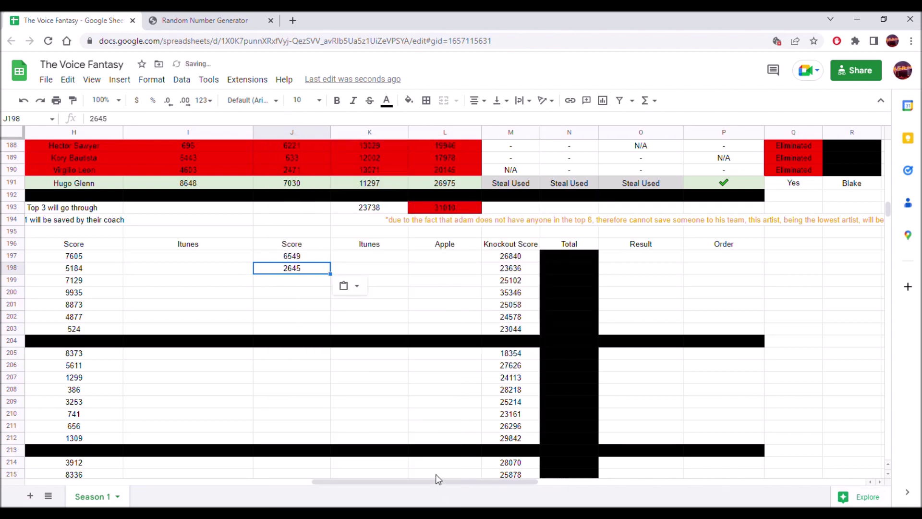
- Fill Score cell J199 with a newly generated number copied from Random Number Generator, pasted as values only
{"action": "mouse_move", "coordinate": [432, 480]}
{"action": "left_mouse_down"}
{"action": "mouse_move", "coordinate": [251, 474]}
{"action": "mouse_move", "coordinate": [429, 483]}
{"action": "left_mouse_up"}
{"action": "left_click", "coordinate": [418, 282]}
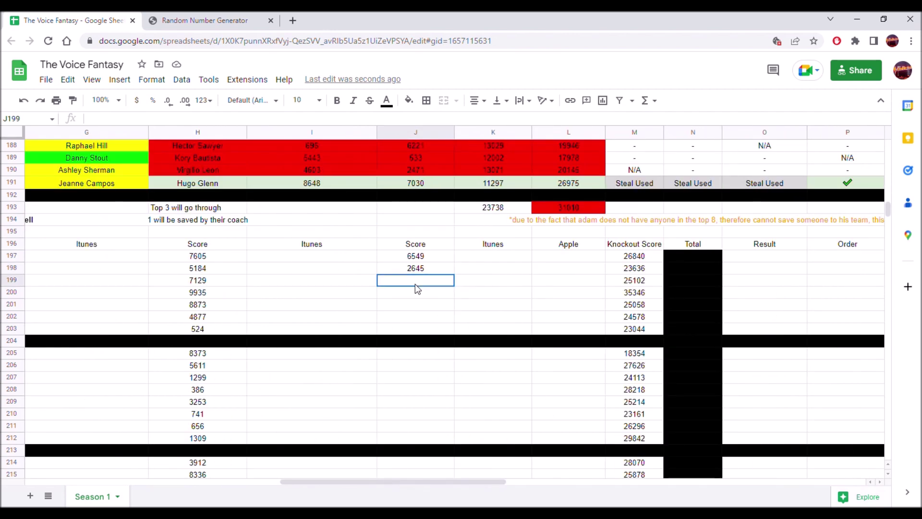
{"action": "left_click", "coordinate": [192, 19]}
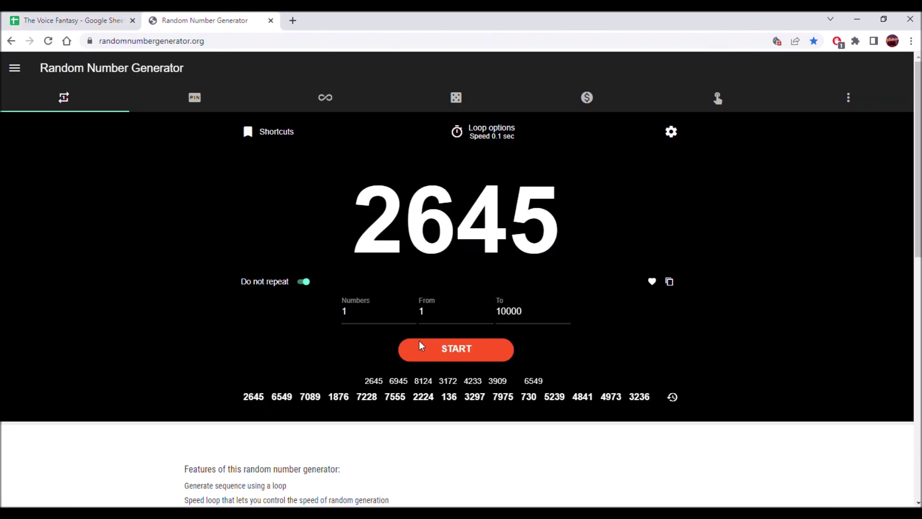
{"action": "left_click", "coordinate": [419, 343]}
{"action": "left_click", "coordinate": [475, 345]}
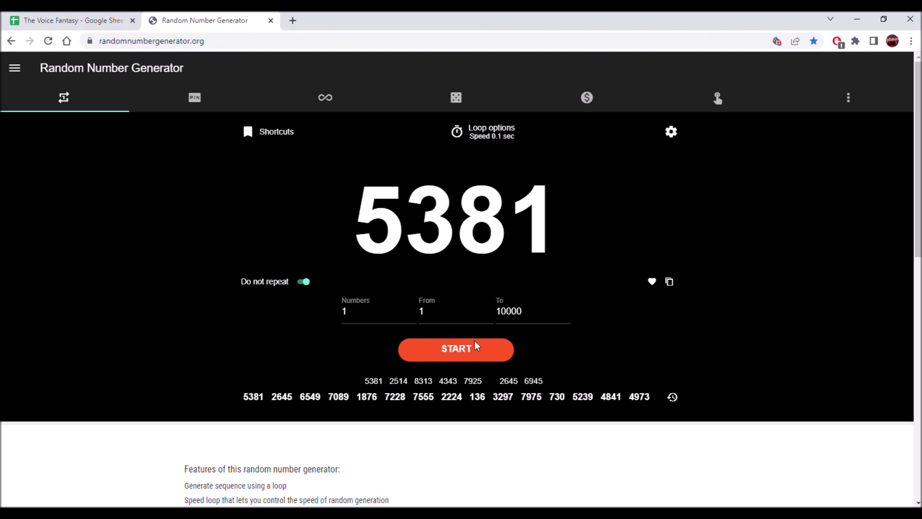
{"action": "left_click", "coordinate": [669, 282]}
{"action": "left_click", "coordinate": [48, 20]}
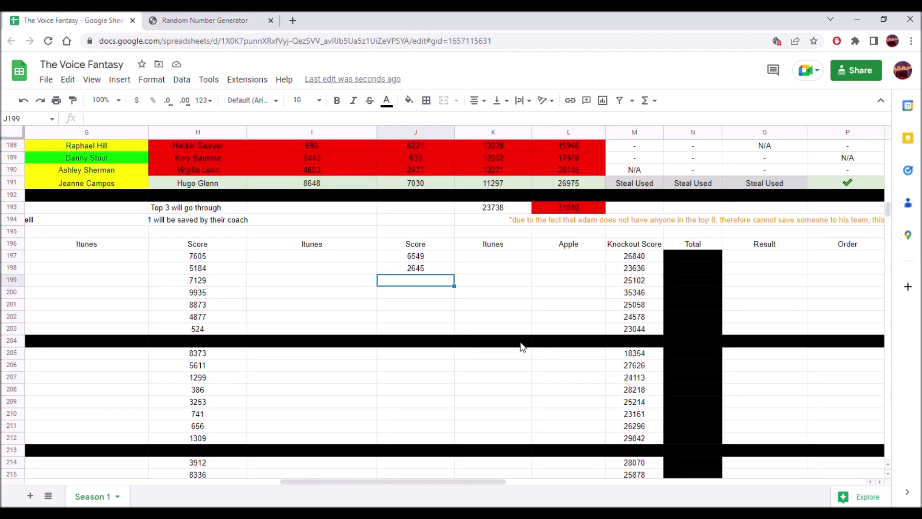
{"action": "right_click", "coordinate": [435, 283]}
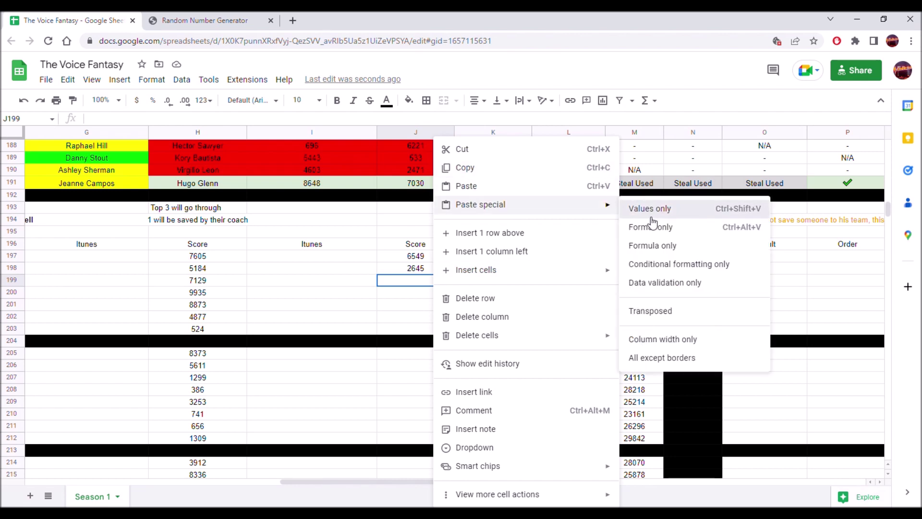
{"action": "left_click", "coordinate": [636, 211]}
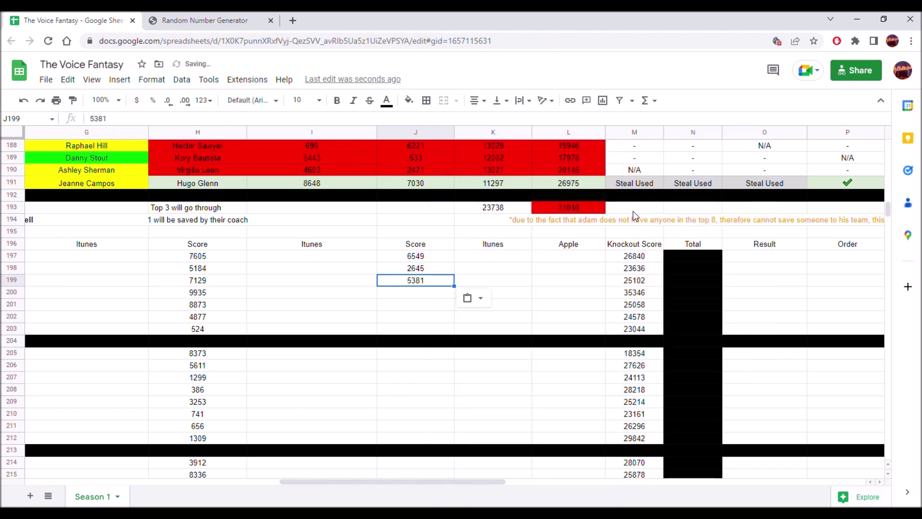
- Generate and copy a new number in Random Number Generator, and paste it as values only into Score cell J200 of the sheet
{"action": "left_click", "coordinate": [427, 294]}
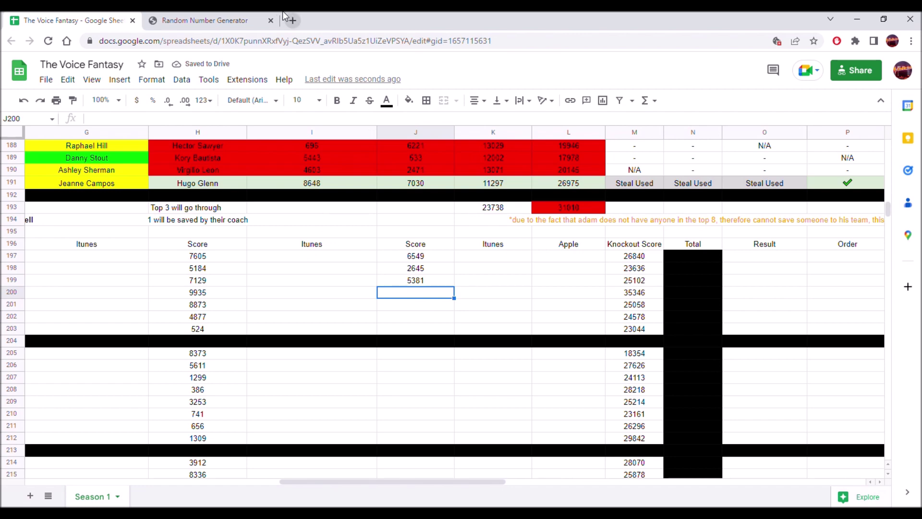
{"action": "left_click", "coordinate": [229, 21]}
{"action": "left_click", "coordinate": [480, 356]}
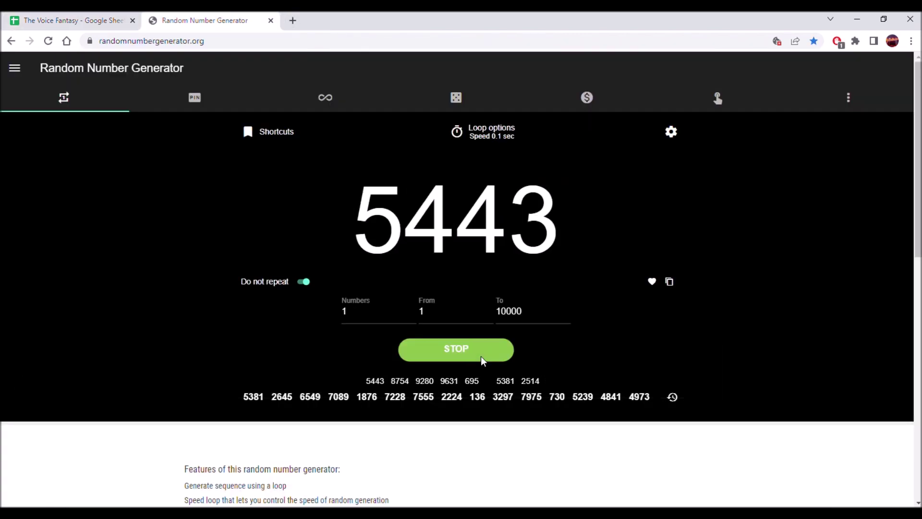
{"action": "left_click", "coordinate": [481, 359]}
{"action": "left_click", "coordinate": [670, 282]}
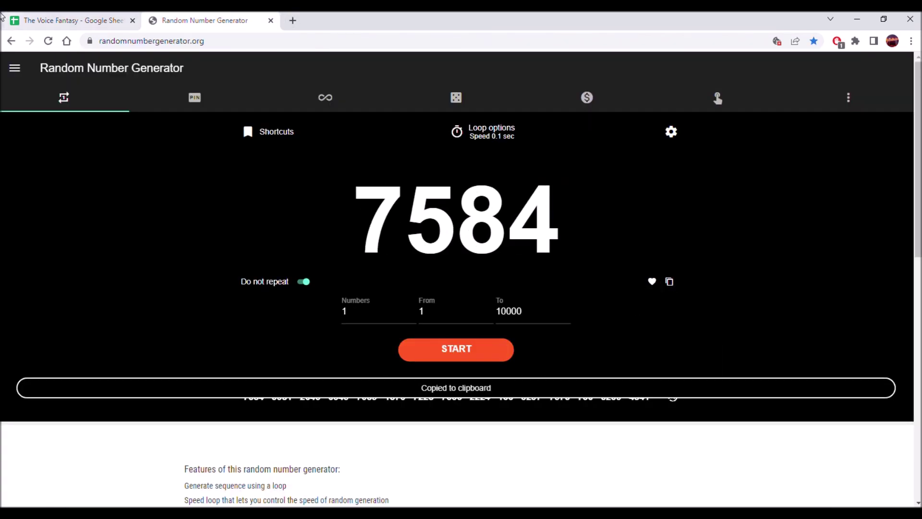
{"action": "left_click", "coordinate": [67, 21]}
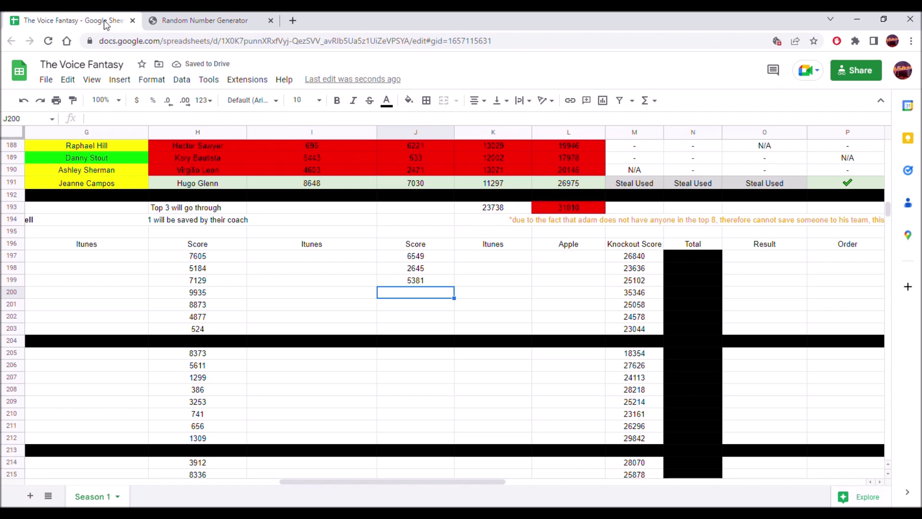
{"action": "right_click", "coordinate": [428, 296]}
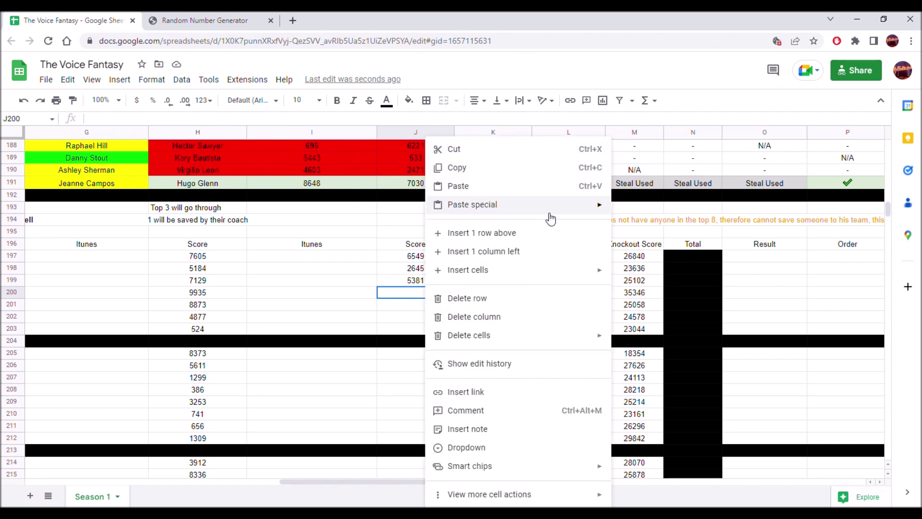
{"action": "mouse_move", "coordinate": [588, 208]}
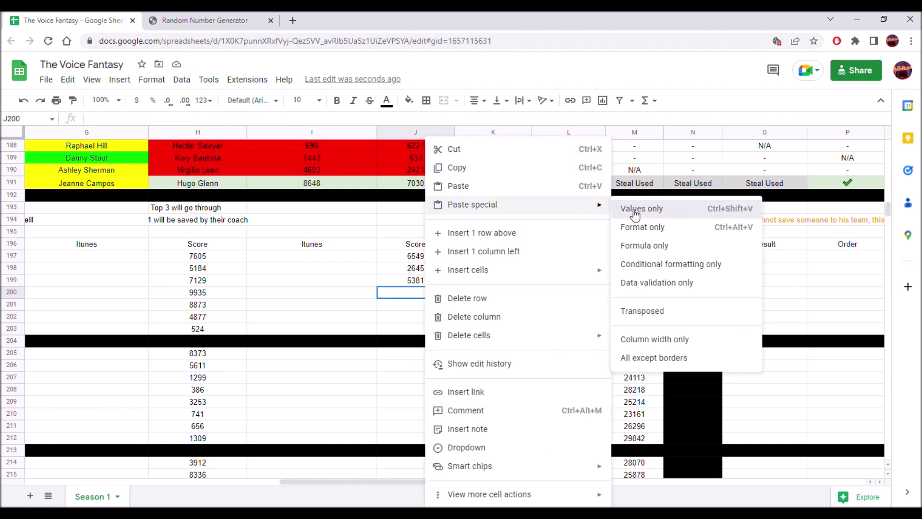
{"action": "left_click", "coordinate": [632, 208]}
- Fill Score cell J201 with a newly generated number copied from Random Number Generator, pasted as values only
{"action": "mouse_move", "coordinate": [462, 480]}
{"action": "left_mouse_down"}
{"action": "mouse_move", "coordinate": [389, 481]}
{"action": "mouse_move", "coordinate": [446, 476]}
{"action": "left_mouse_up"}
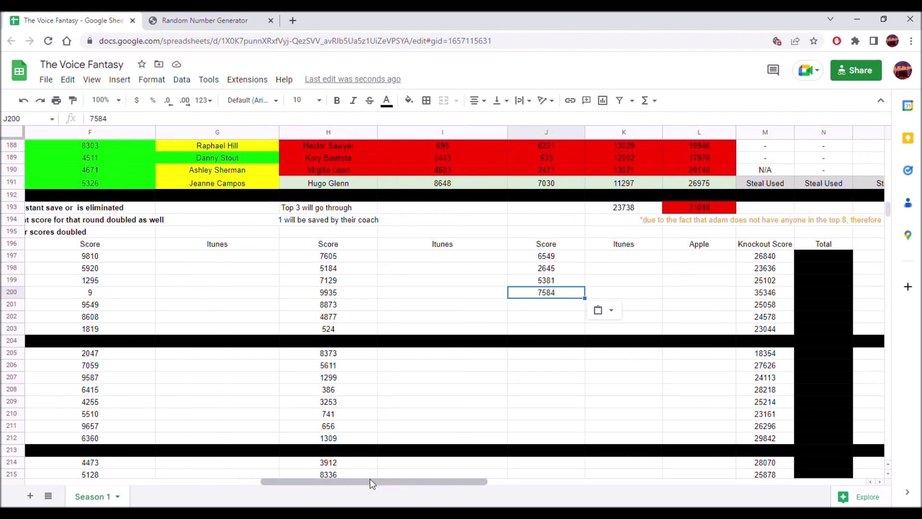
{"action": "left_click_drag", "start_coordinate": [366, 482], "coordinate": [387, 479]}
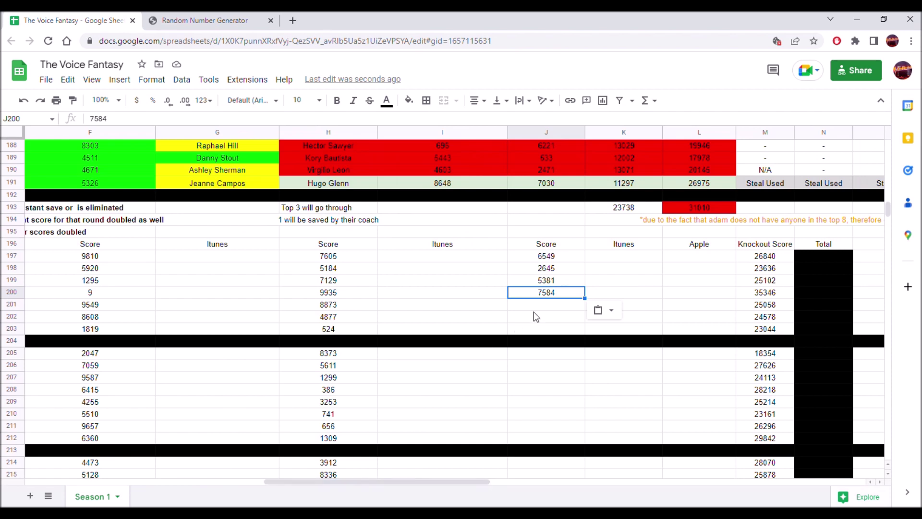
{"action": "left_click", "coordinate": [206, 20]}
{"action": "left_click", "coordinate": [437, 349]}
{"action": "left_click", "coordinate": [437, 349]}
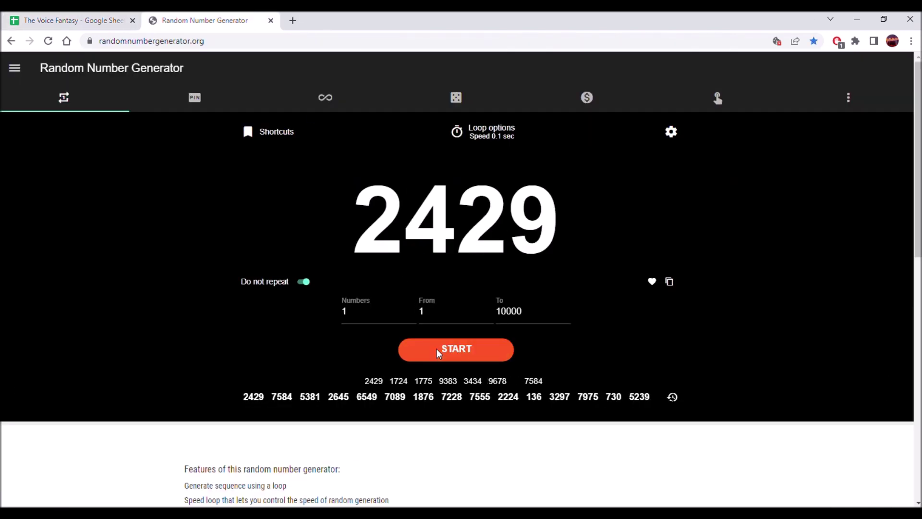
{"action": "left_click", "coordinate": [669, 282]}
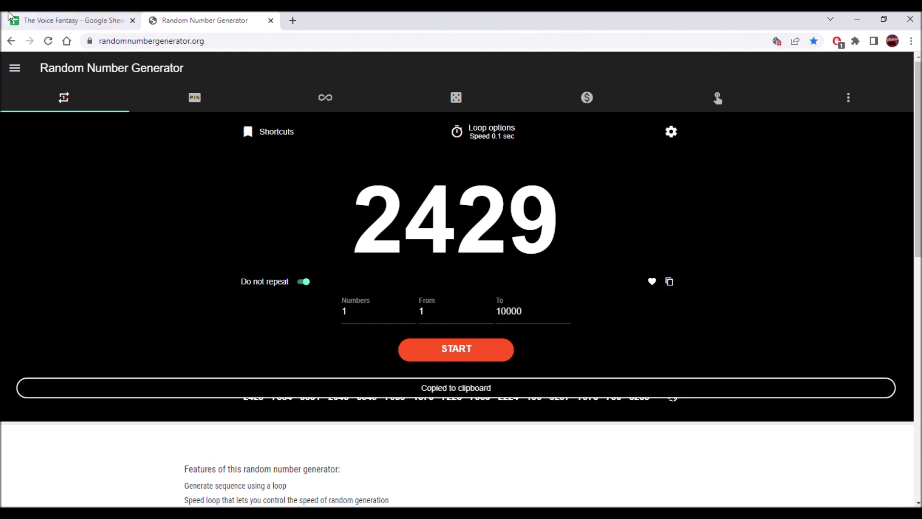
{"action": "left_click", "coordinate": [72, 21]}
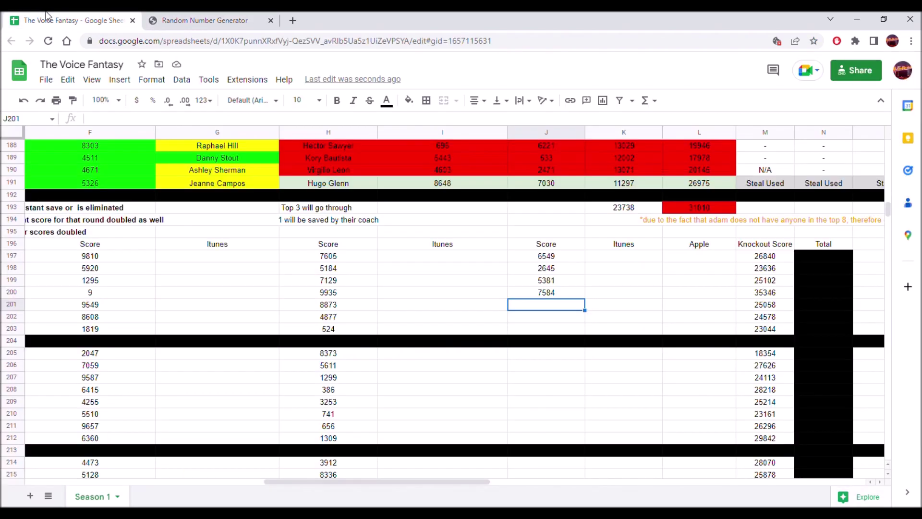
{"action": "right_click", "coordinate": [561, 308]}
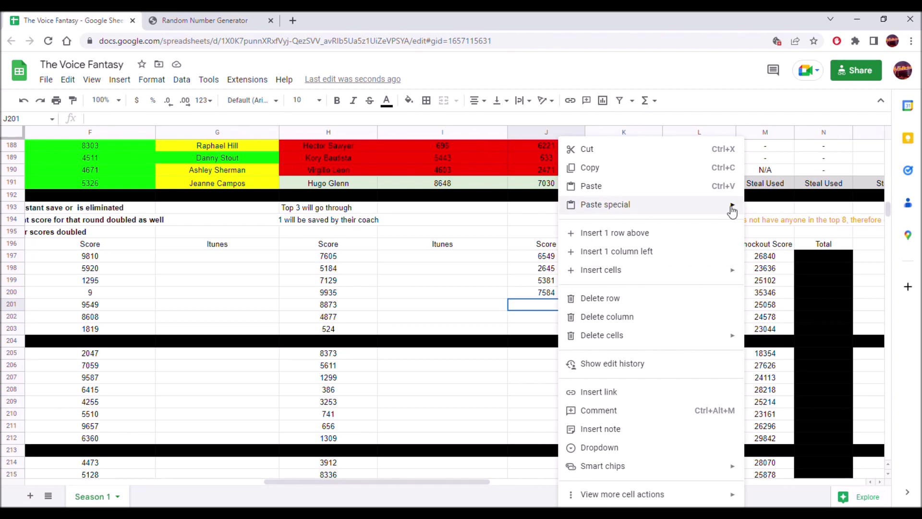
{"action": "mouse_move", "coordinate": [732, 210]}
{"action": "left_click", "coordinate": [766, 208]}
- Generate another number in Random Number Generator, copy it, and paste it as values only into Score cell J202
{"action": "left_click", "coordinate": [561, 321]}
{"action": "left_click", "coordinate": [211, 20]}
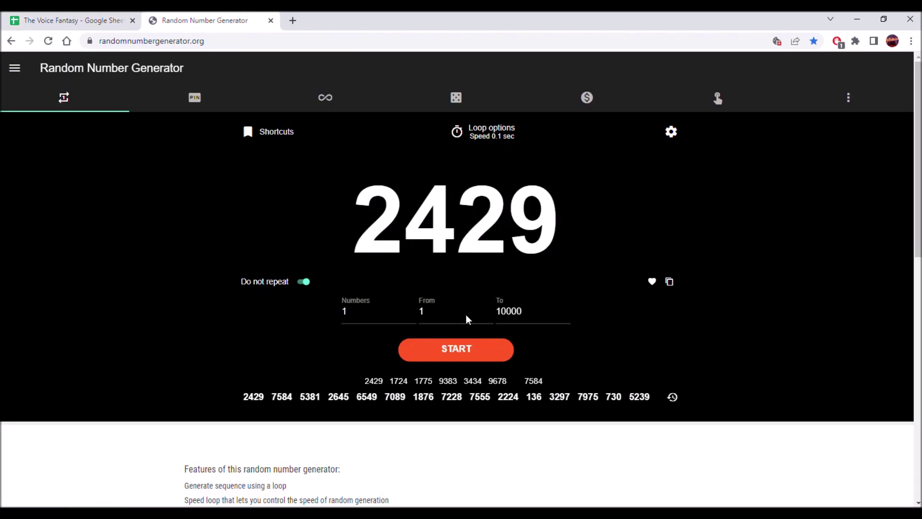
{"action": "left_click", "coordinate": [461, 350]}
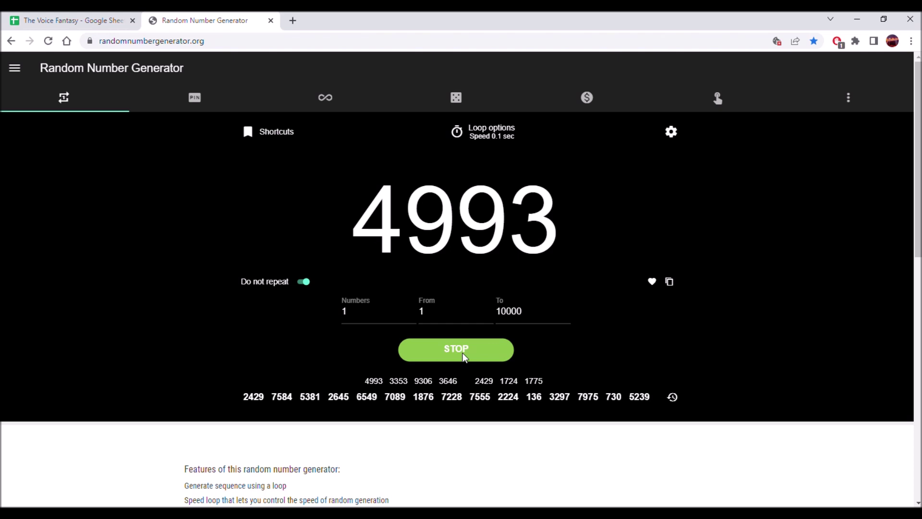
{"action": "left_click", "coordinate": [668, 282]}
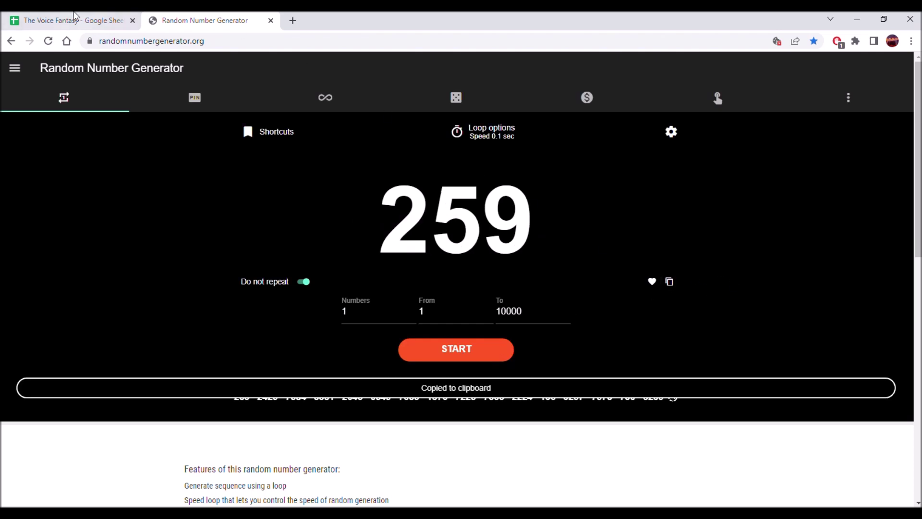
{"action": "left_click", "coordinate": [40, 20]}
{"action": "right_click", "coordinate": [536, 321]}
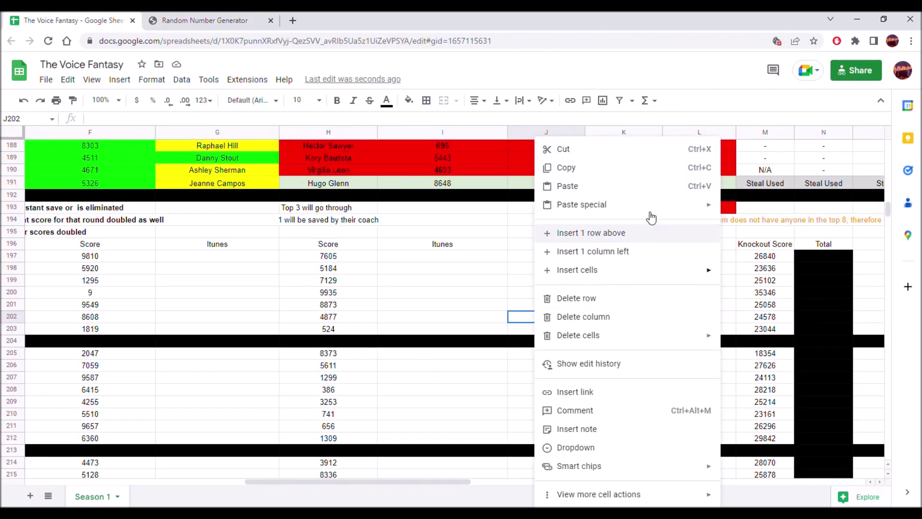
{"action": "mouse_move", "coordinate": [701, 207]}
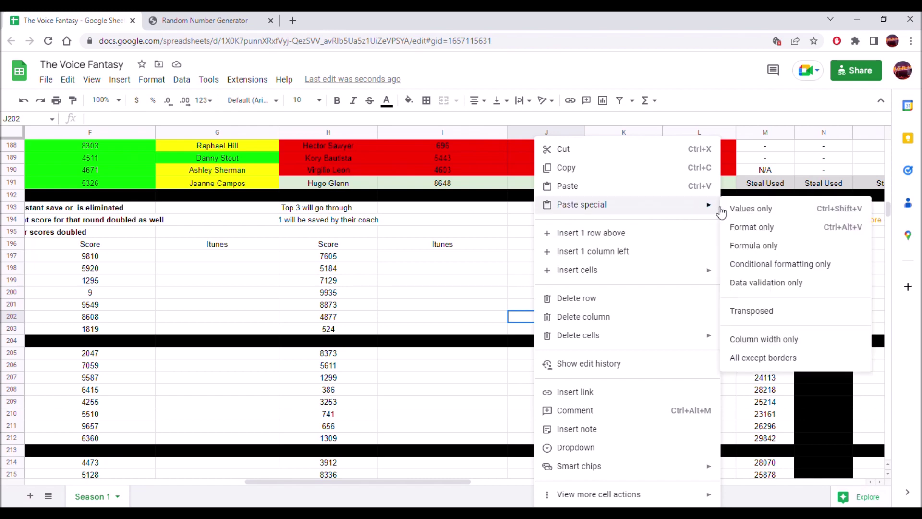
{"action": "left_click", "coordinate": [762, 208]}
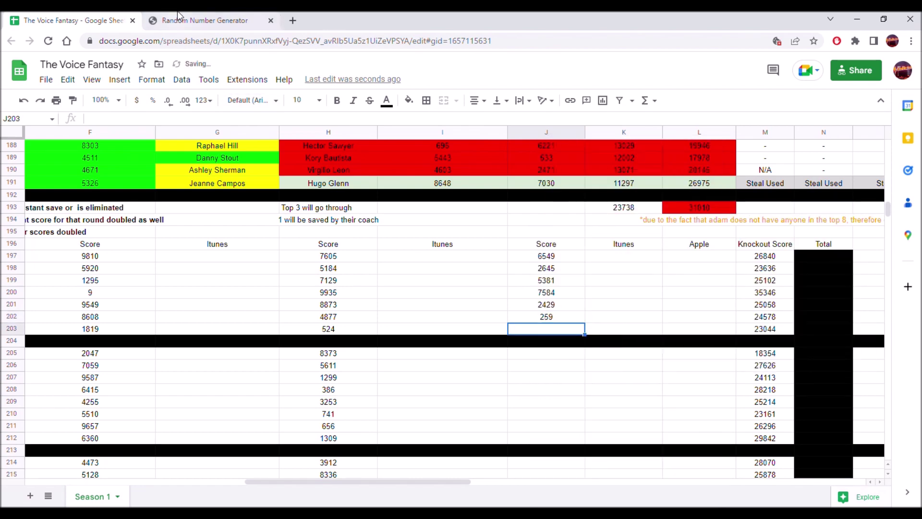
- Complete the first Score block in column J by pasting a newly generated number from Random Number Generator as values only into cell J203
{"action": "left_click", "coordinate": [202, 21]}
{"action": "left_click", "coordinate": [451, 347]}
{"action": "left_click", "coordinate": [475, 344]}
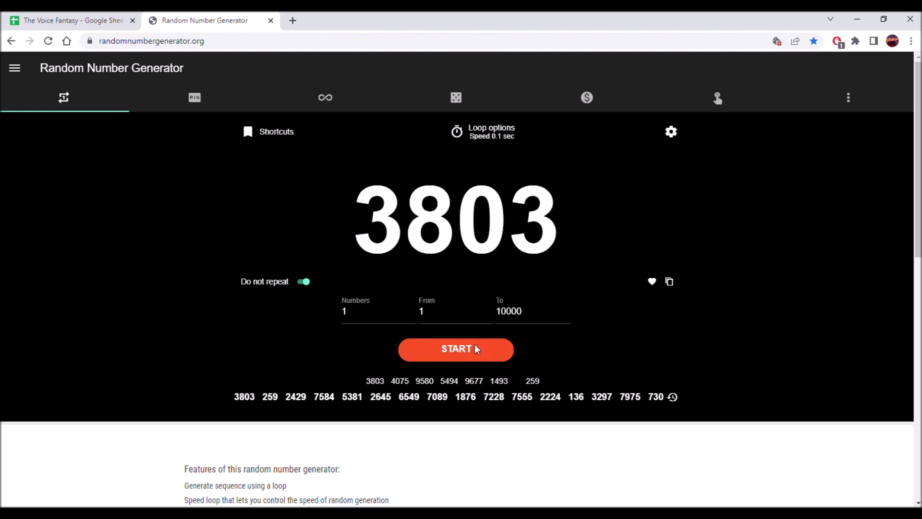
{"action": "left_click", "coordinate": [669, 282]}
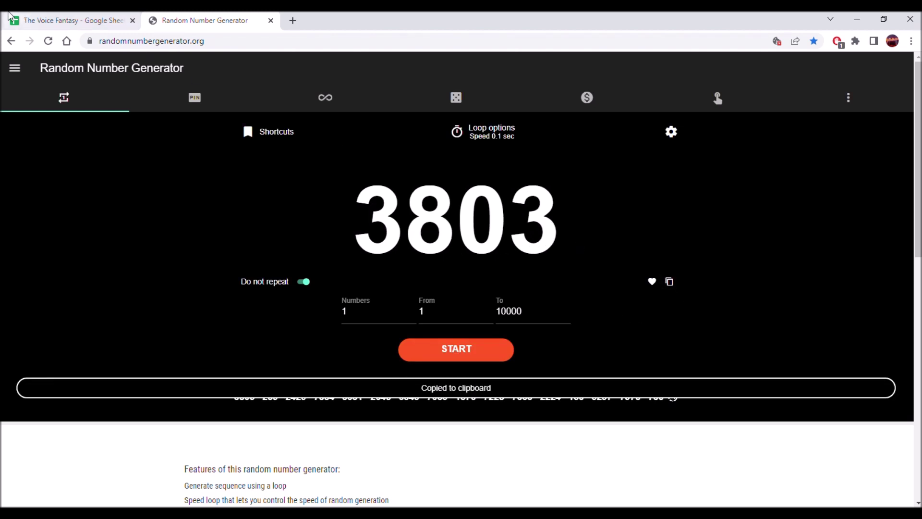
{"action": "left_click", "coordinate": [72, 20]}
{"action": "right_click", "coordinate": [534, 333]}
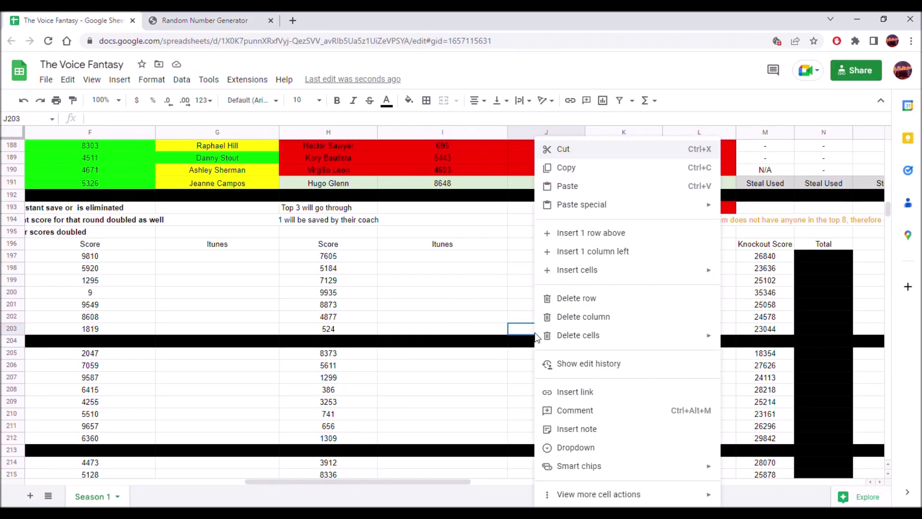
{"action": "mouse_move", "coordinate": [698, 213]}
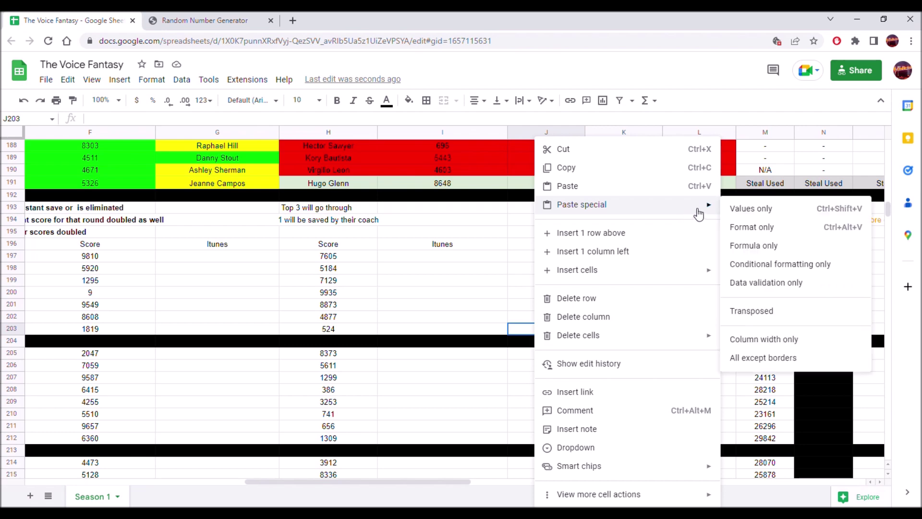
{"action": "left_click", "coordinate": [736, 210]}
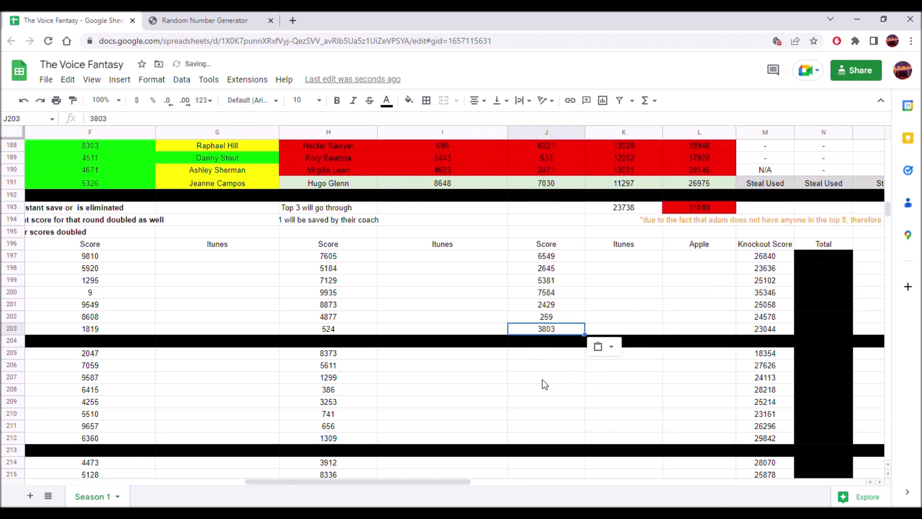
- Start the second Score block in column J by pasting a newly generated number from Random Number Generator as values only into cell J205
{"action": "left_click", "coordinate": [213, 24]}
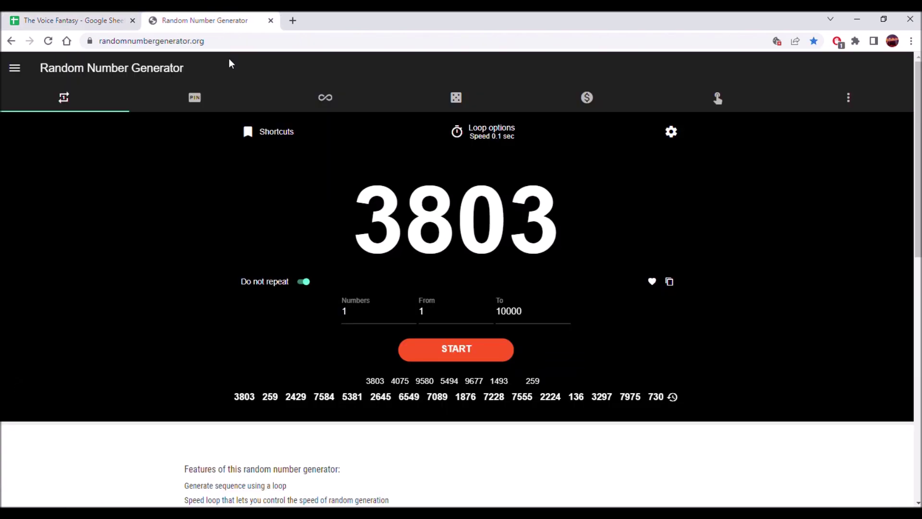
{"action": "left_click", "coordinate": [474, 347]}
{"action": "left_click", "coordinate": [474, 350]}
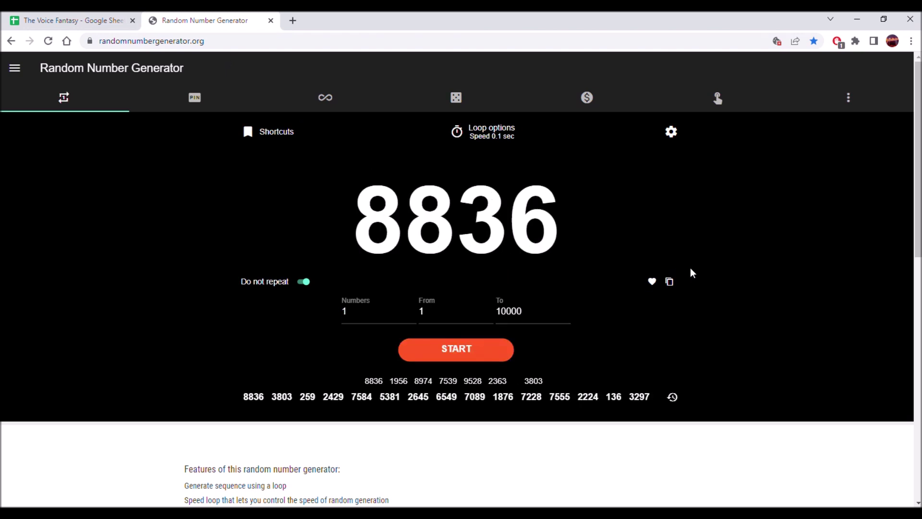
{"action": "left_click", "coordinate": [670, 282]}
{"action": "left_click", "coordinate": [72, 20]}
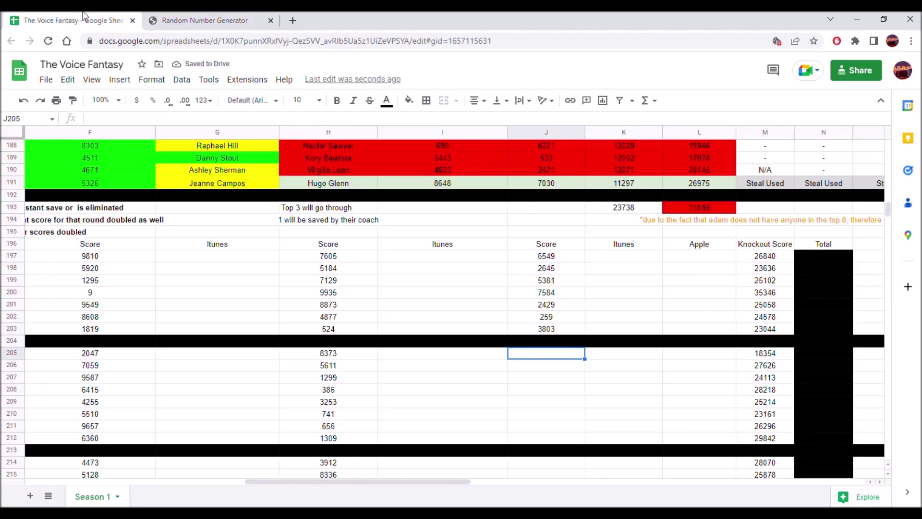
{"action": "right_click", "coordinate": [559, 357]}
{"action": "mouse_move", "coordinate": [700, 208]}
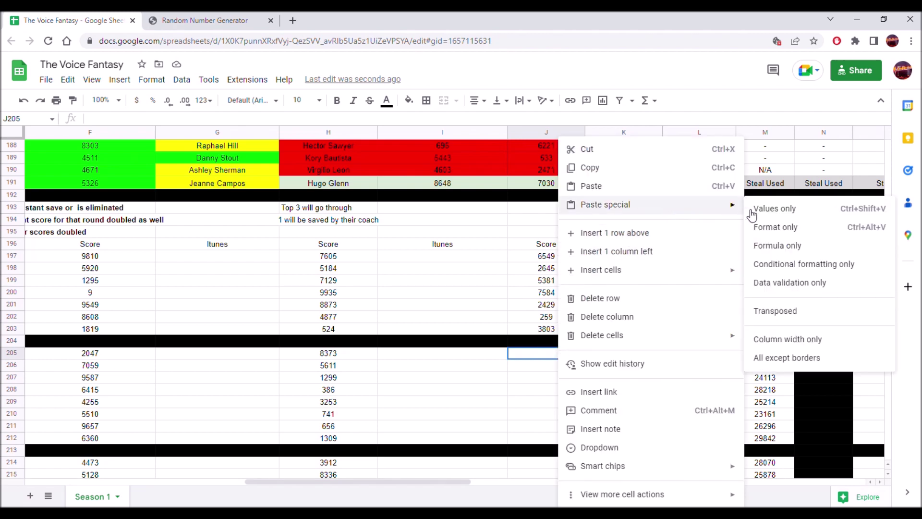
{"action": "left_click", "coordinate": [767, 208]}
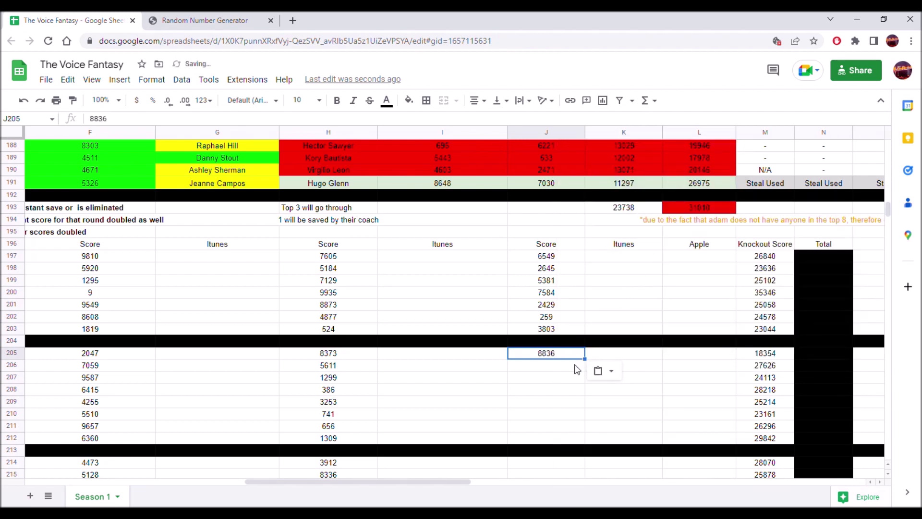
- Generate and copy a fresh number in Random Number Generator, and paste it as values only into Score cell J206
{"action": "left_click", "coordinate": [225, 19]}
{"action": "left_click", "coordinate": [462, 353]}
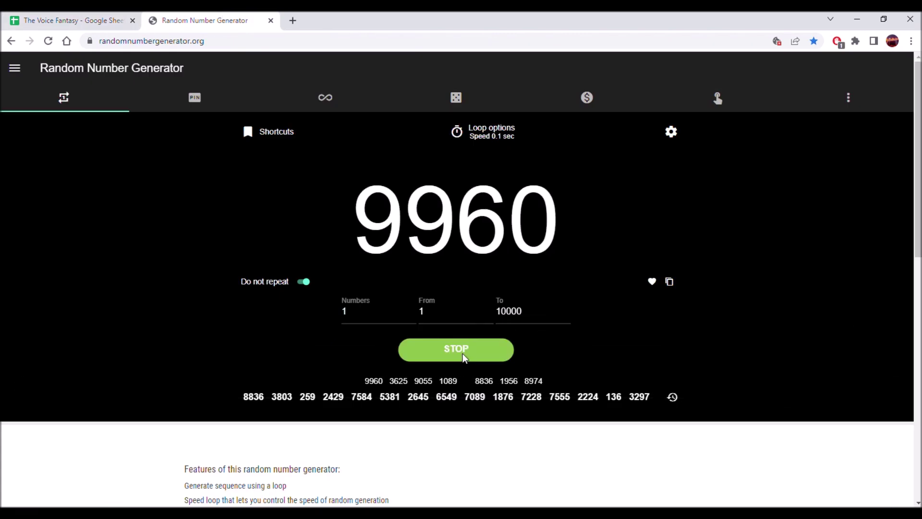
{"action": "left_click", "coordinate": [670, 281]}
{"action": "left_click", "coordinate": [72, 20]}
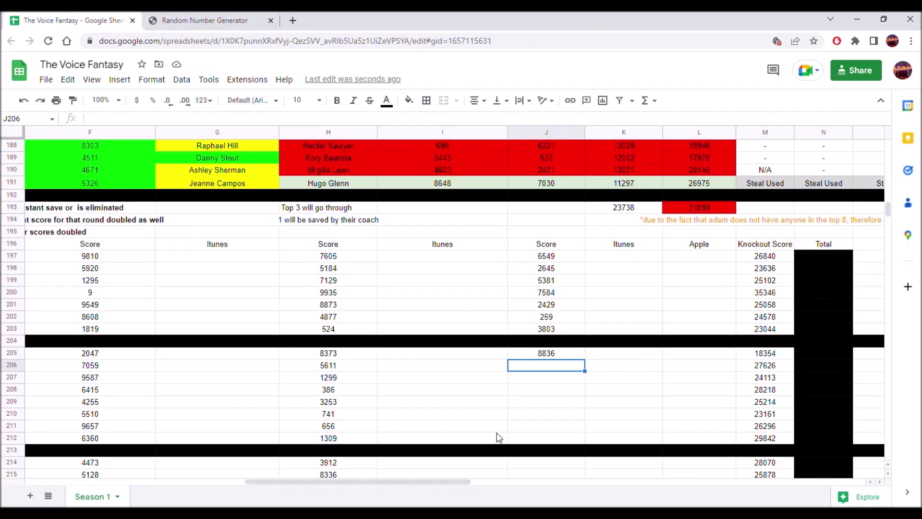
{"action": "right_click", "coordinate": [563, 366]}
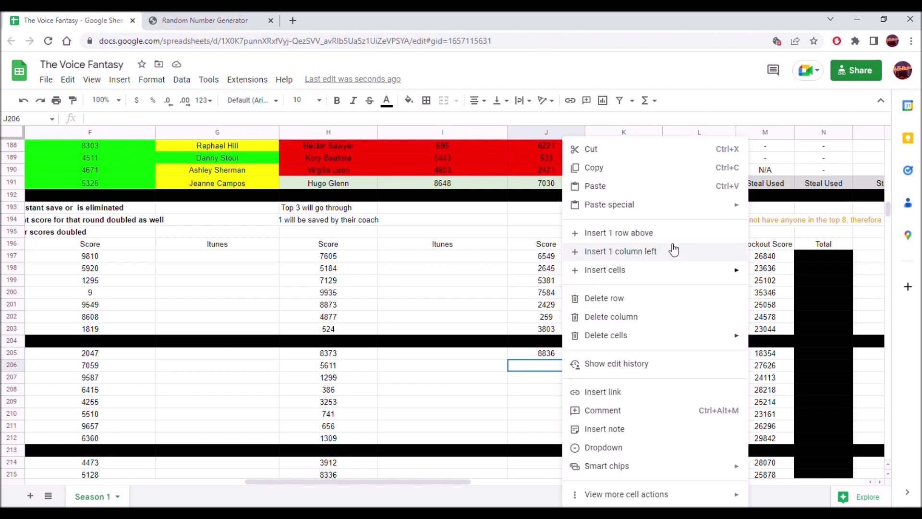
{"action": "mouse_move", "coordinate": [712, 204]}
{"action": "left_click", "coordinate": [753, 210]}
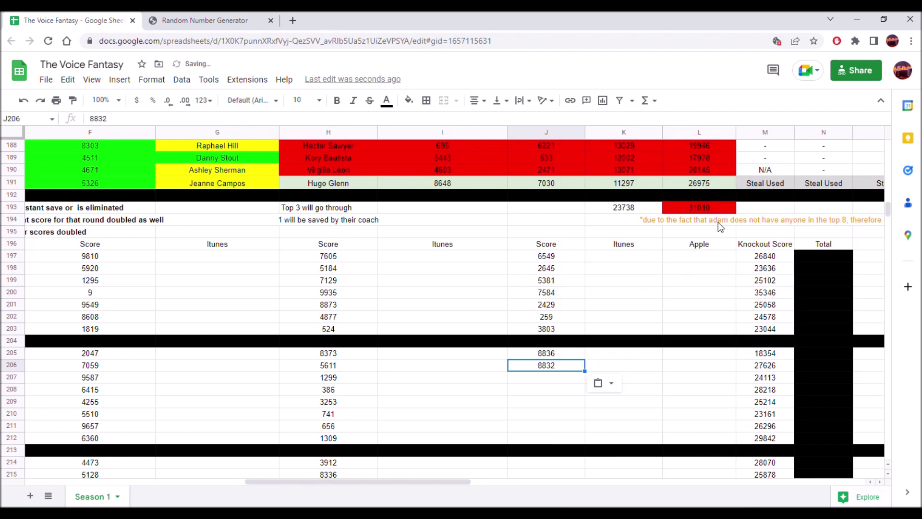
- Generate a new number in Random Number Generator, copy it, and paste it as values only into Score cell J207 of the sheet
{"action": "left_click_drag", "start_coordinate": [350, 481], "coordinate": [381, 481]}
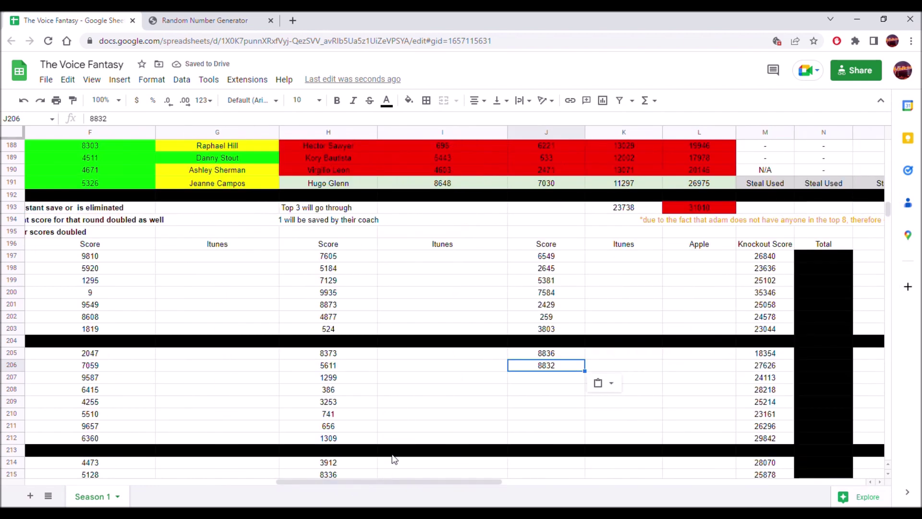
{"action": "left_click", "coordinate": [550, 382]}
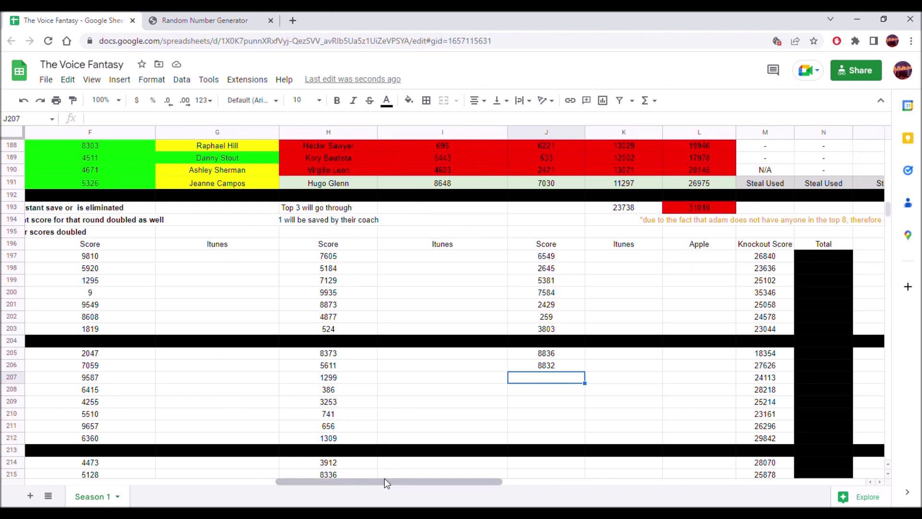
{"action": "left_click_drag", "start_coordinate": [369, 477], "coordinate": [278, 478]}
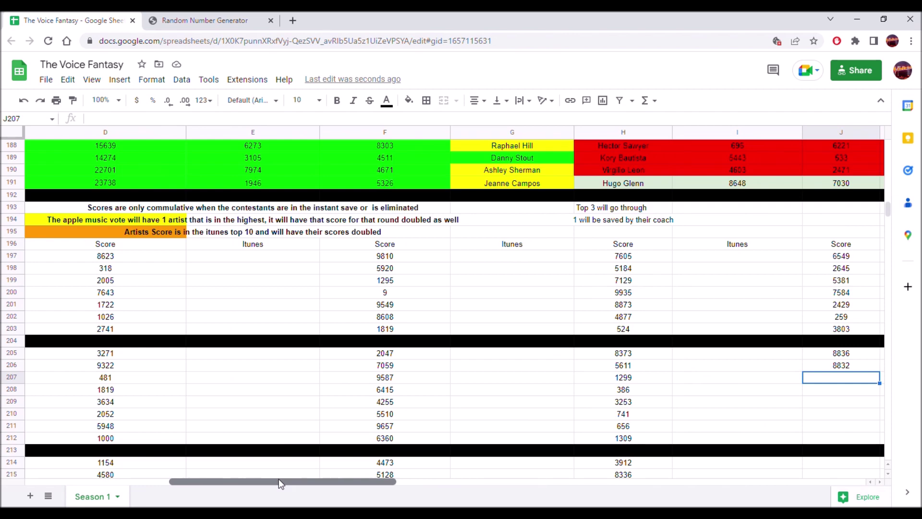
{"action": "left_click_drag", "start_coordinate": [278, 479], "coordinate": [383, 485]}
{"action": "left_click", "coordinate": [218, 20]}
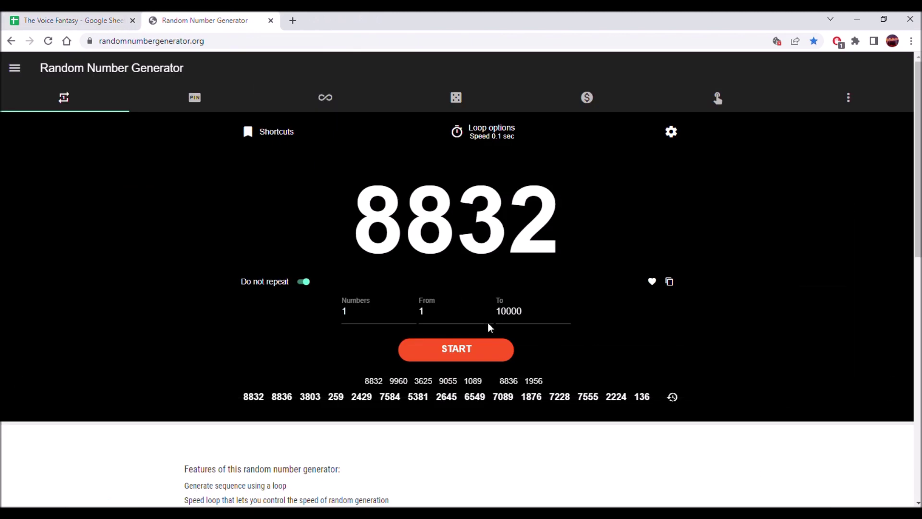
{"action": "left_click", "coordinate": [491, 350]}
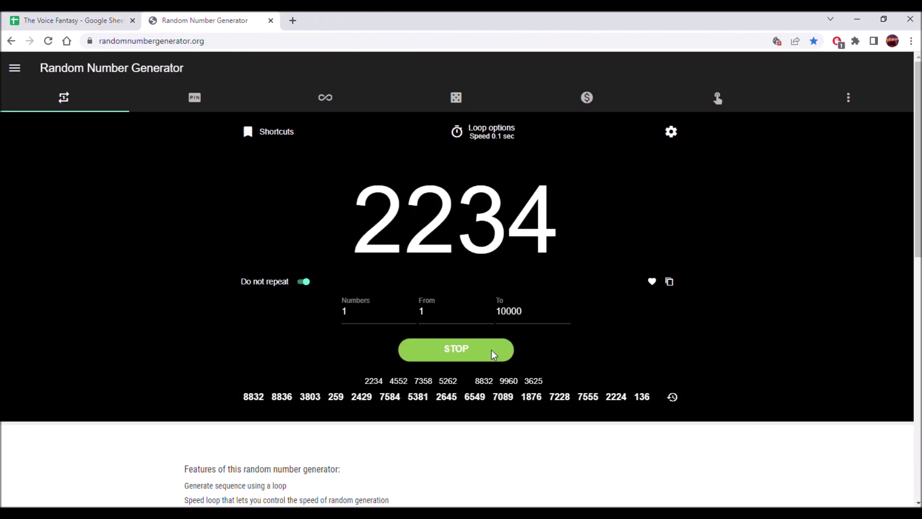
{"action": "left_click", "coordinate": [670, 281]}
{"action": "left_click", "coordinate": [72, 20]}
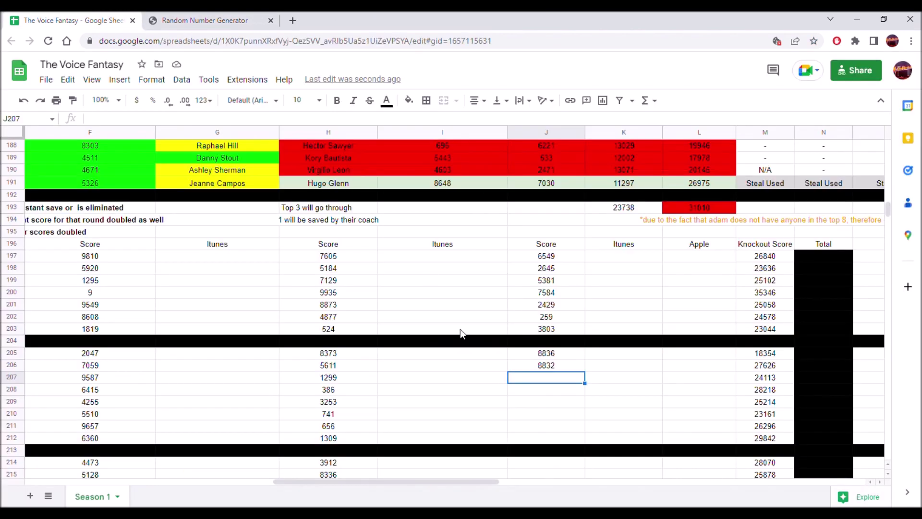
{"action": "right_click", "coordinate": [563, 377]}
{"action": "mouse_move", "coordinate": [718, 211]}
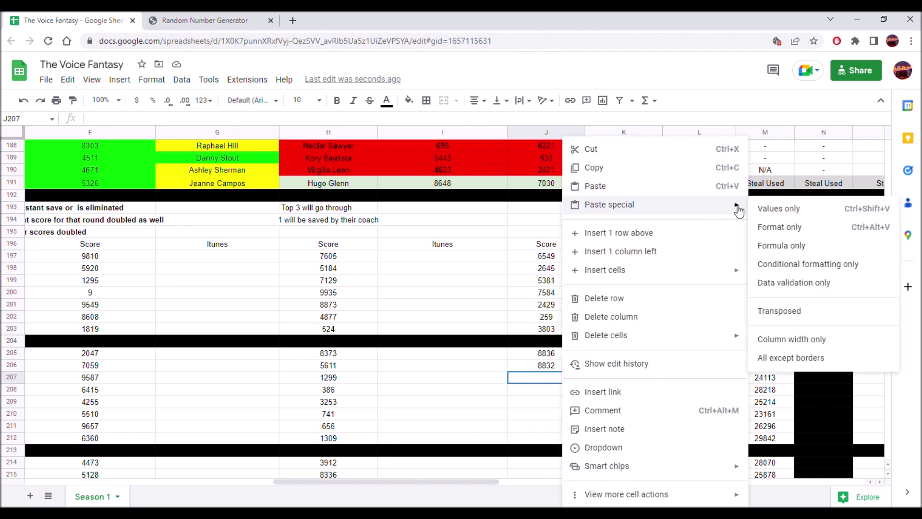
{"action": "left_click", "coordinate": [771, 208]}
- Fill Score cell J208 by generating and copying another number in Random Number Generator and pasting it as values only
{"action": "left_click", "coordinate": [560, 387]}
{"action": "left_click", "coordinate": [239, 16]}
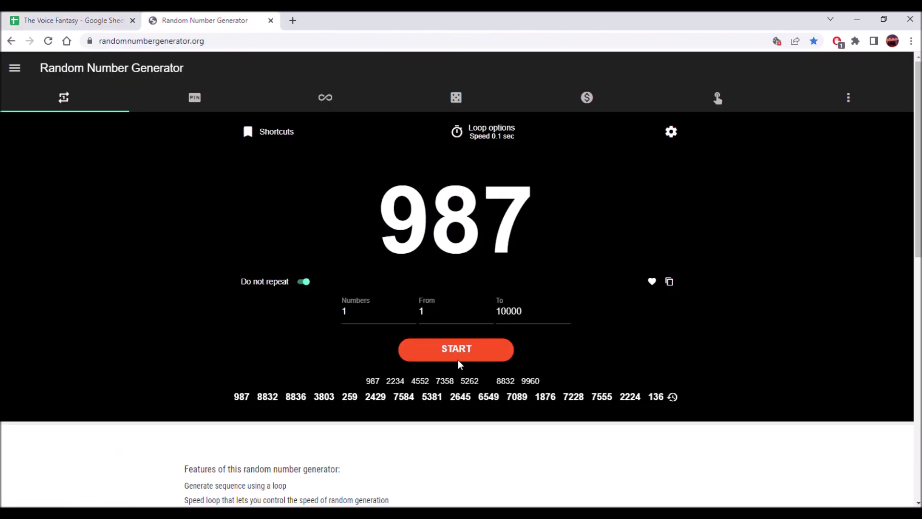
{"action": "left_click", "coordinate": [461, 353]}
{"action": "left_click", "coordinate": [459, 350]}
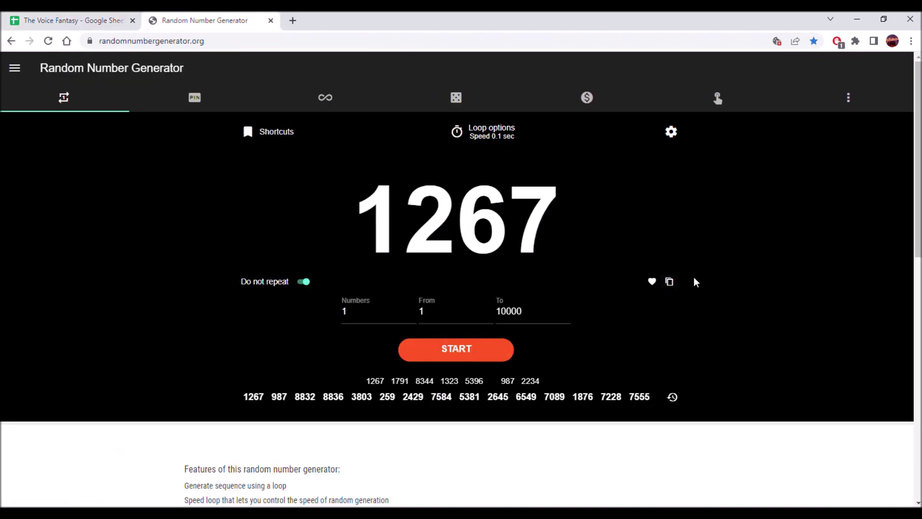
{"action": "left_click", "coordinate": [669, 281]}
{"action": "left_click", "coordinate": [72, 21]}
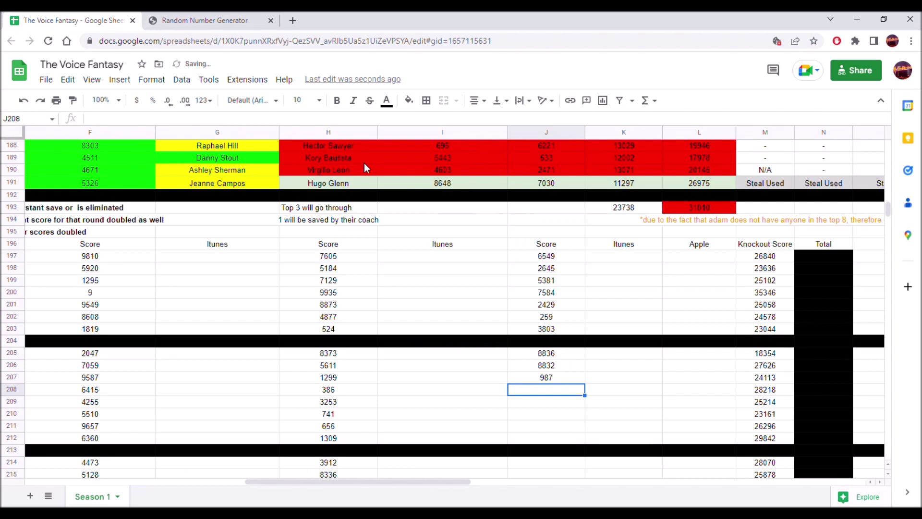
{"action": "right_click", "coordinate": [533, 387]}
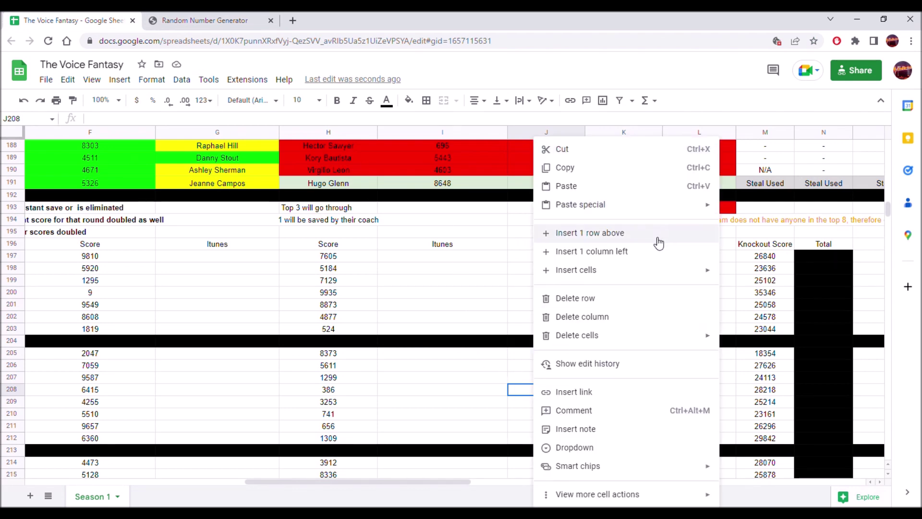
{"action": "mouse_move", "coordinate": [681, 205]}
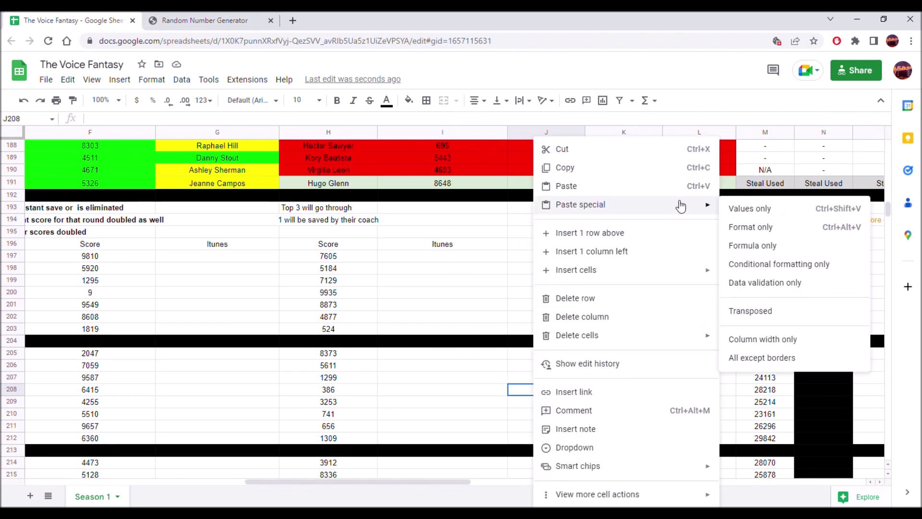
{"action": "left_click", "coordinate": [740, 210]}
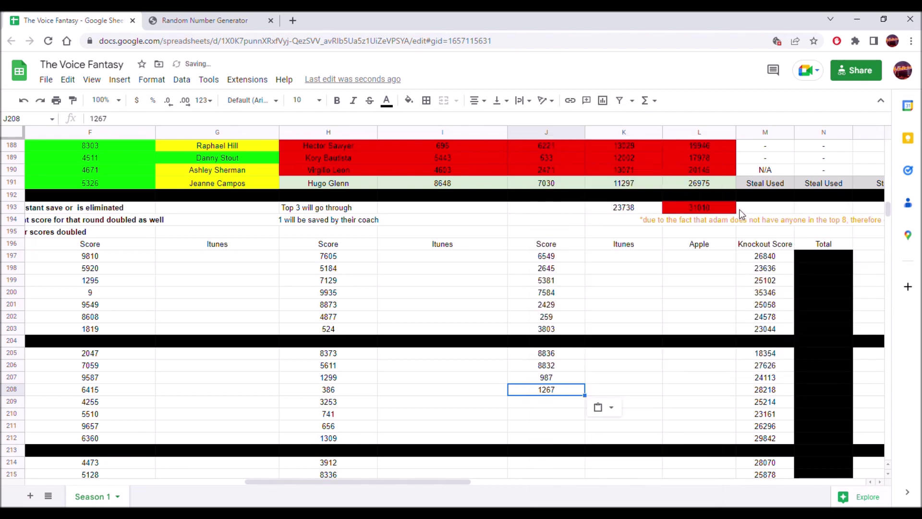
- Generate and copy a fresh number in Random Number Generator, and paste it as values only into Score cell J209
{"action": "left_click", "coordinate": [514, 406]}
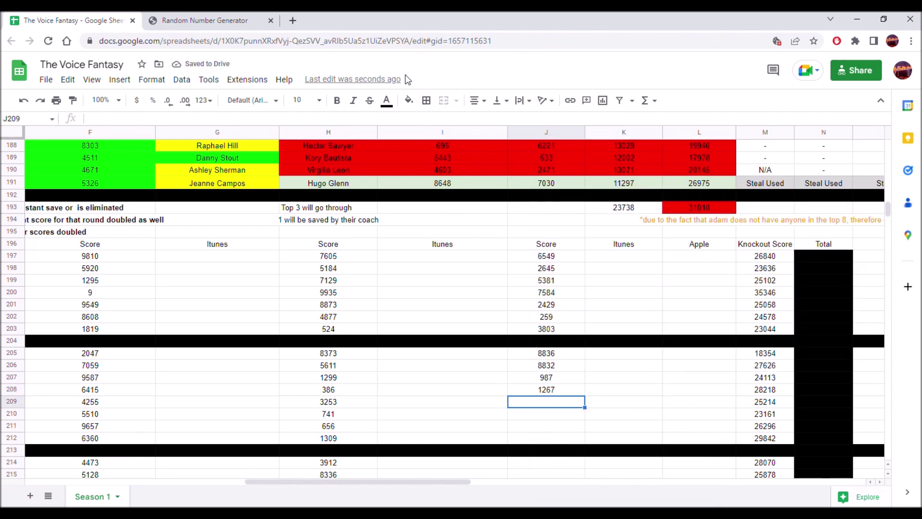
{"action": "left_click", "coordinate": [211, 20]}
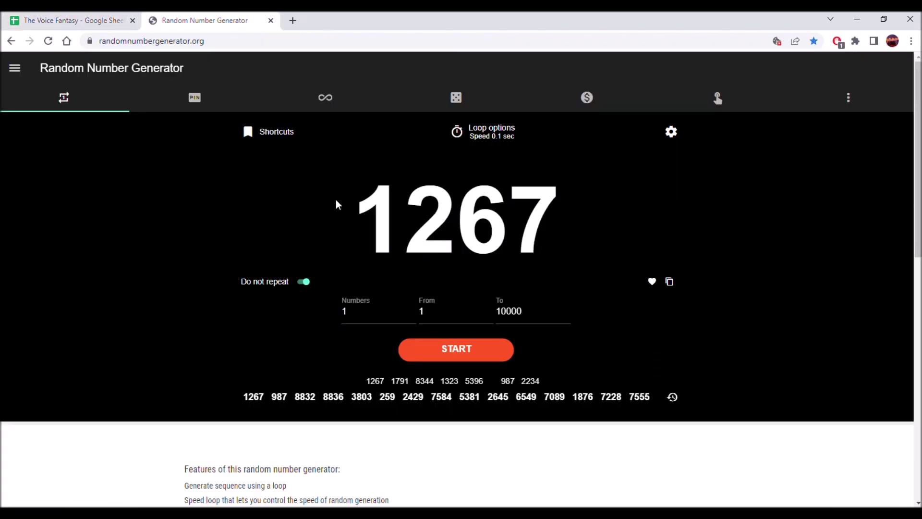
{"action": "left_click", "coordinate": [443, 351]}
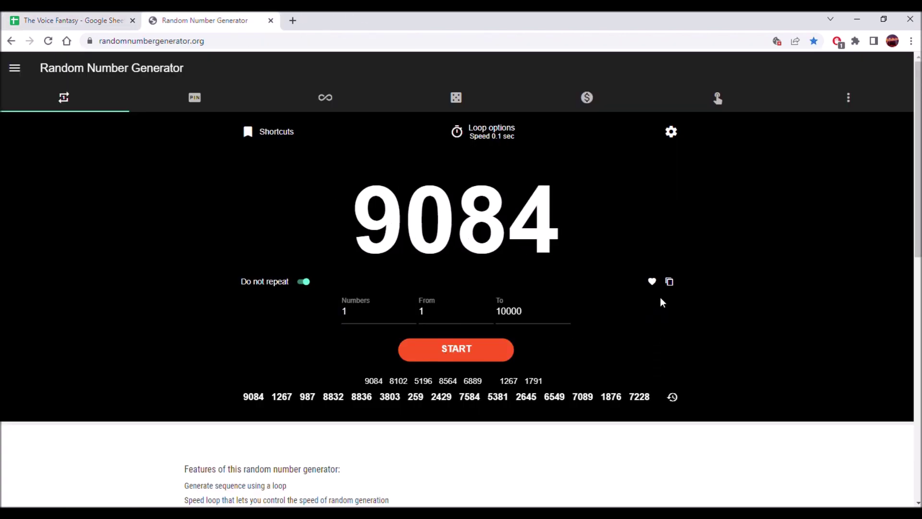
{"action": "left_click", "coordinate": [669, 282]}
{"action": "left_click", "coordinate": [35, 18]}
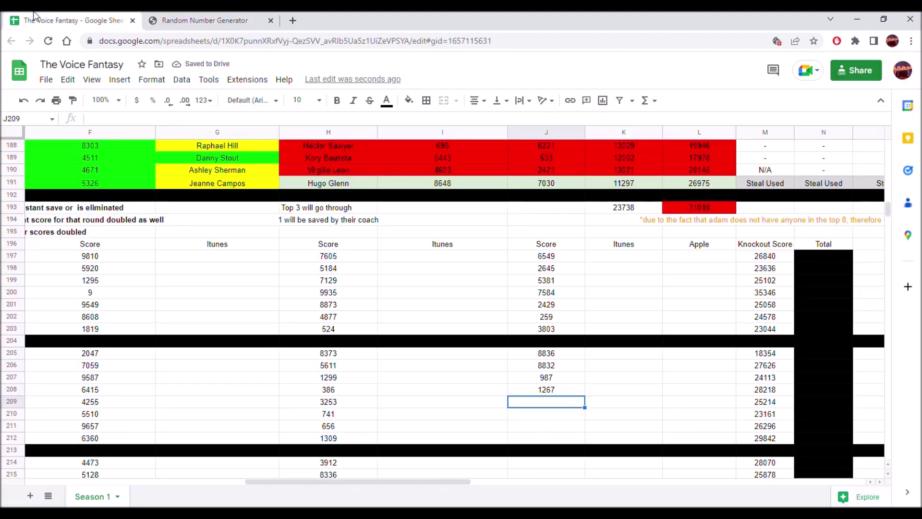
{"action": "right_click", "coordinate": [571, 401]}
{"action": "mouse_move", "coordinate": [701, 205]}
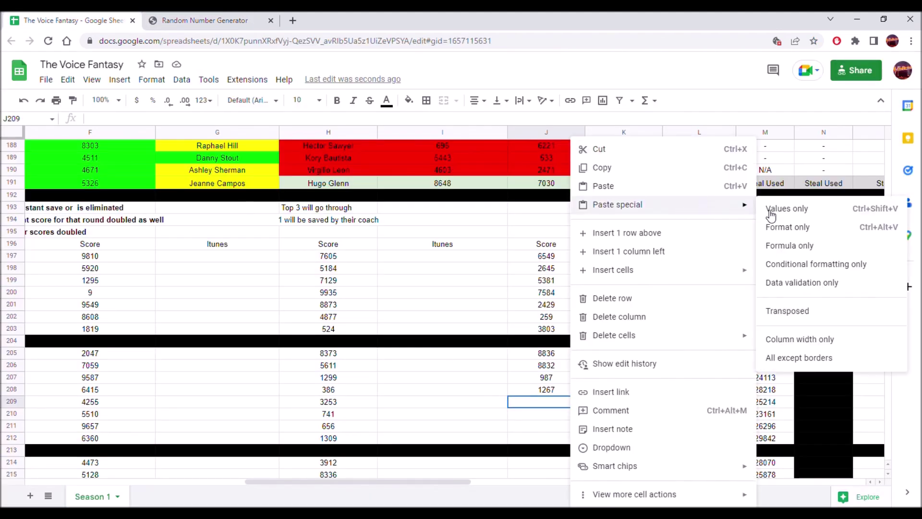
{"action": "left_click", "coordinate": [783, 207]}
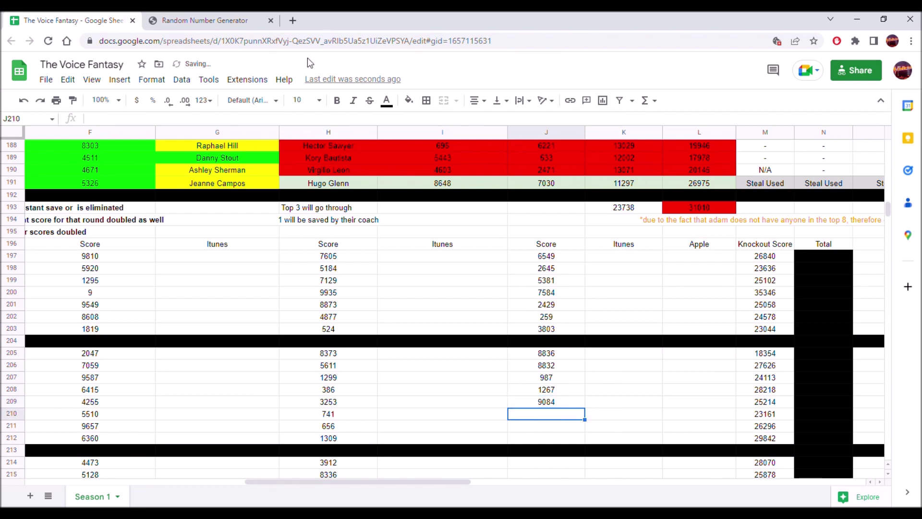
- Copy a newly generated number from Random Number Generator and paste it as values only into Score cell J210
{"action": "left_click", "coordinate": [206, 20]}
{"action": "left_click", "coordinate": [469, 359]}
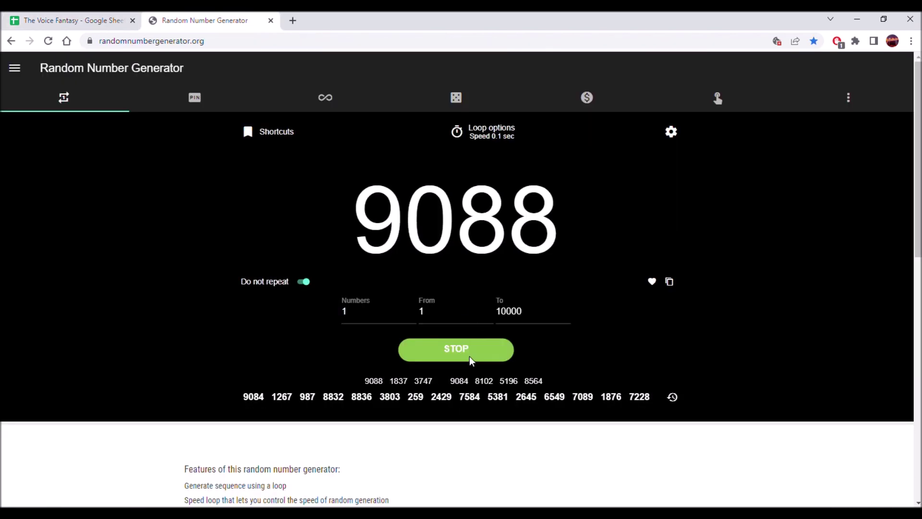
{"action": "left_click", "coordinate": [669, 282]}
{"action": "left_click", "coordinate": [105, 19]}
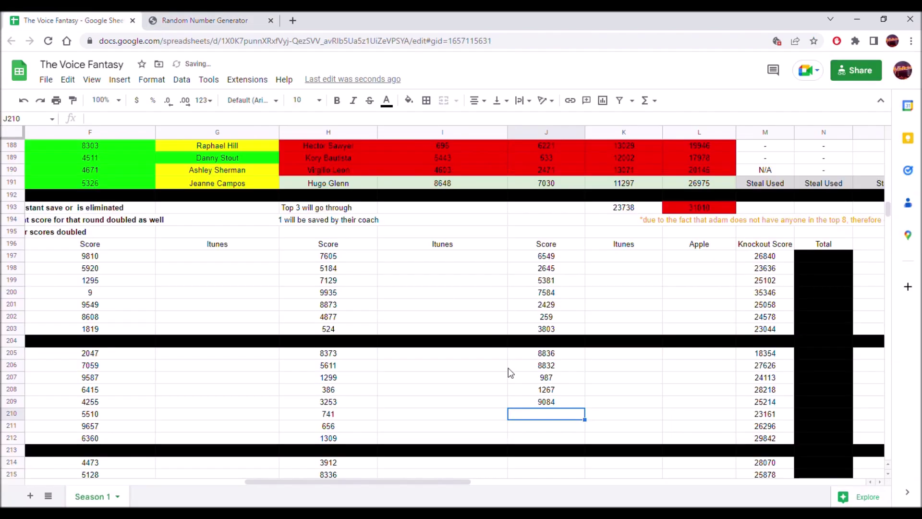
{"action": "right_click", "coordinate": [525, 413]}
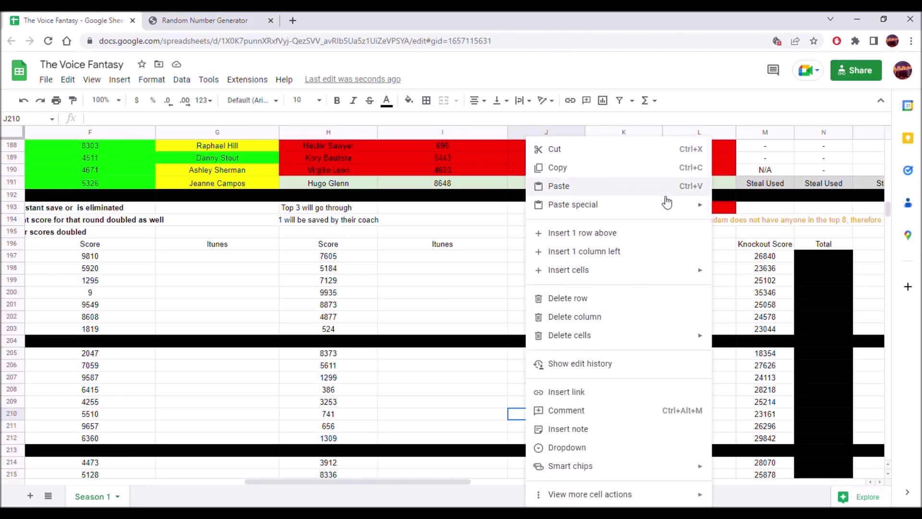
{"action": "mouse_move", "coordinate": [671, 207]}
{"action": "left_click", "coordinate": [732, 210]}
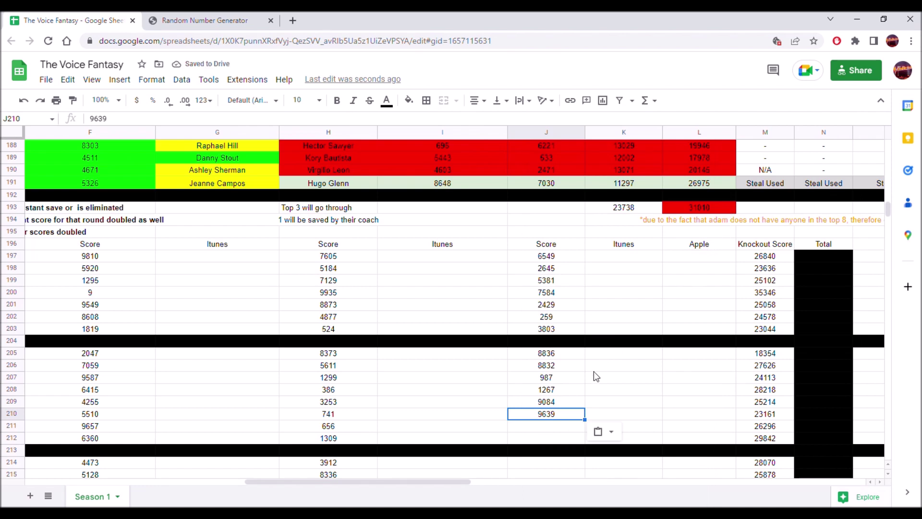
- Generate one more number in Random Number Generator, copy it, and paste it as values only into Score cell J211
{"action": "scroll", "coordinate": [593, 368], "scroll_direction": "down", "scroll_amount": 2}
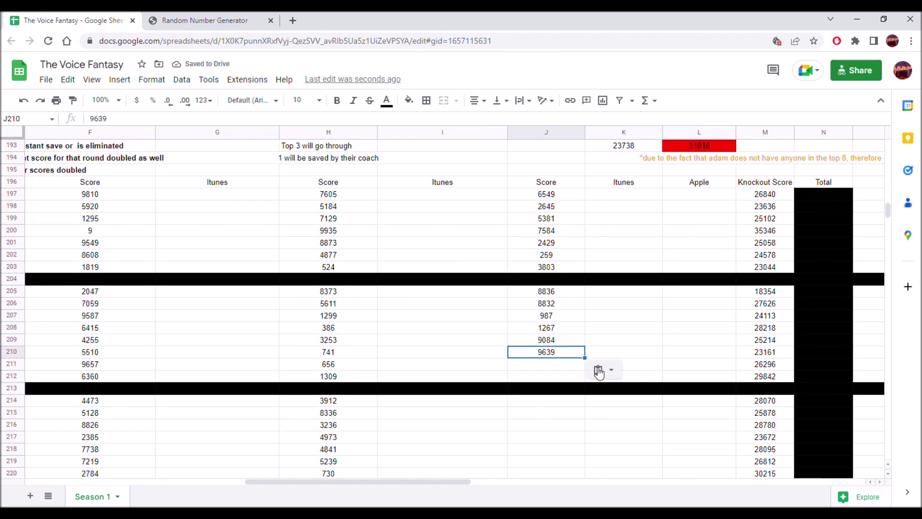
{"action": "left_click", "coordinate": [192, 20]}
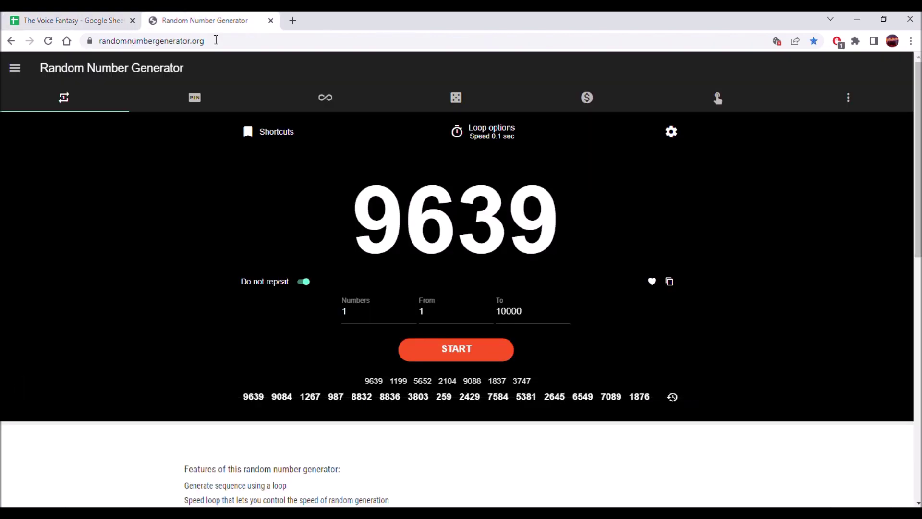
{"action": "left_click", "coordinate": [495, 346]}
{"action": "left_click", "coordinate": [485, 350]}
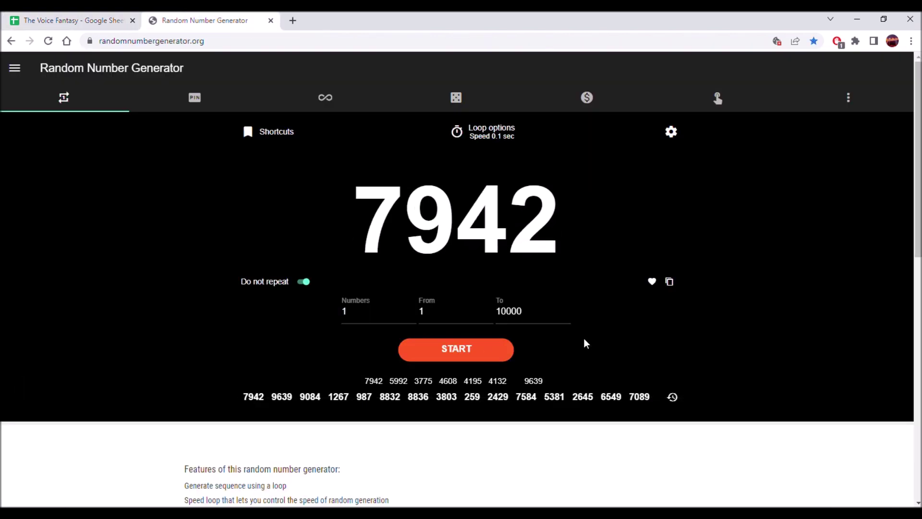
{"action": "left_click", "coordinate": [669, 282]}
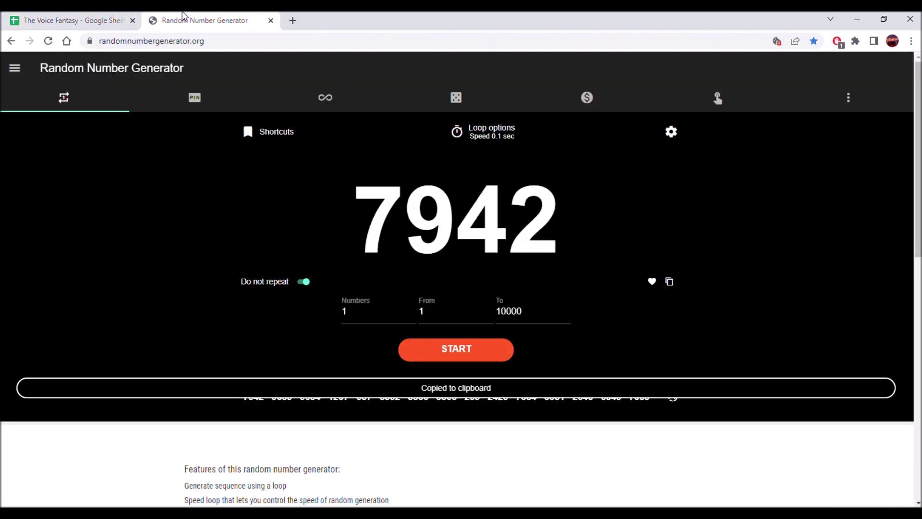
{"action": "left_click", "coordinate": [96, 20]}
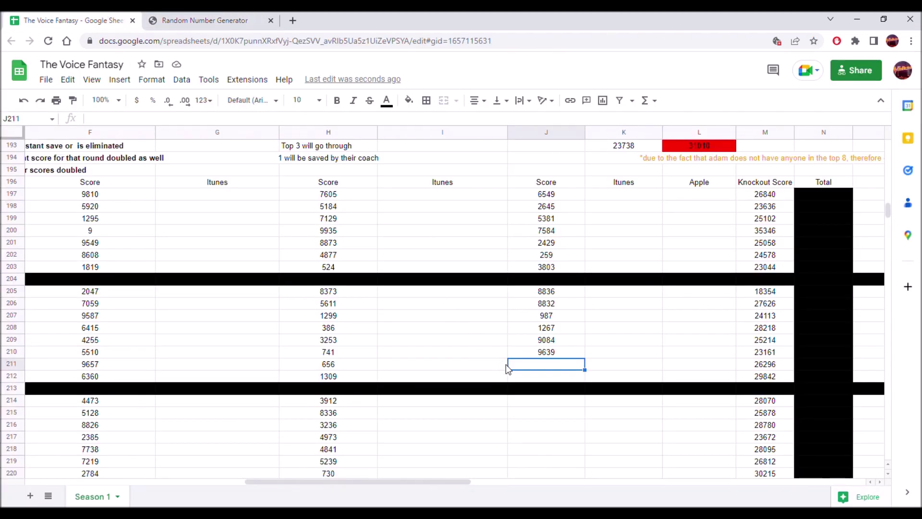
{"action": "right_click", "coordinate": [528, 361]}
{"action": "mouse_move", "coordinate": [648, 209]}
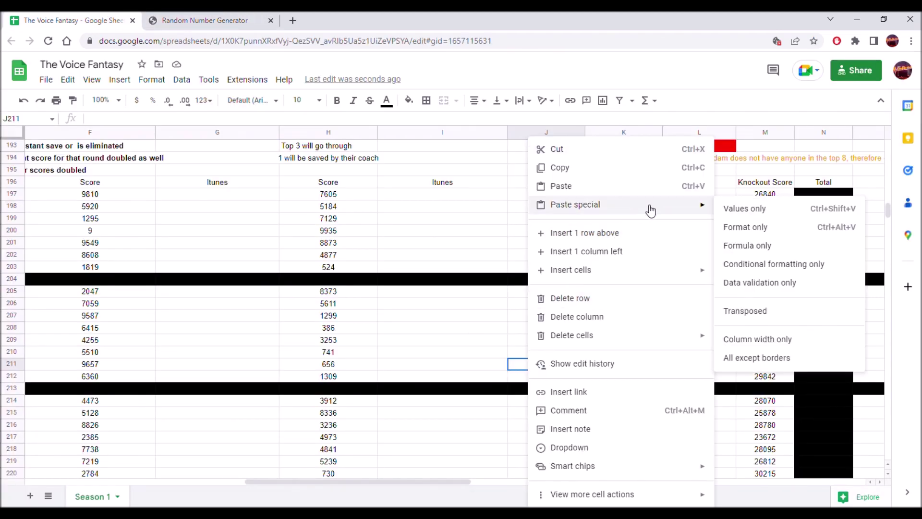
{"action": "left_click", "coordinate": [738, 210]}
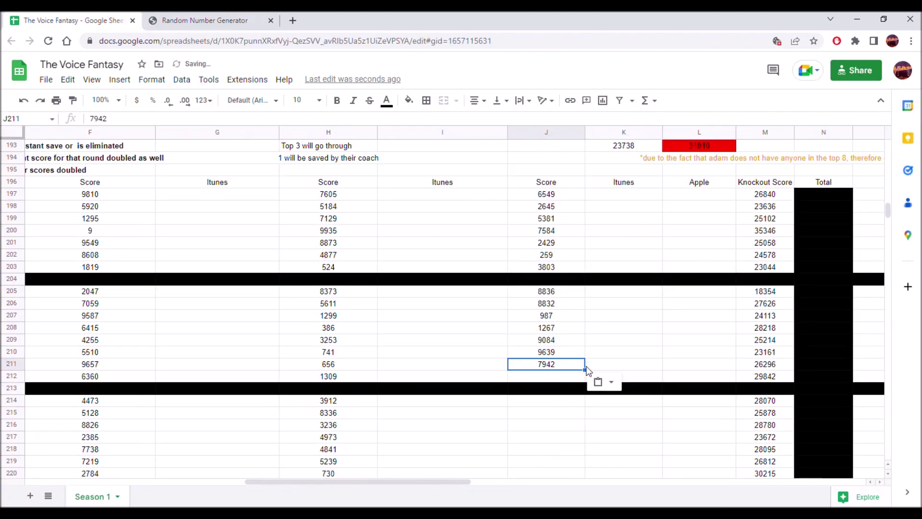
- Generate and copy a new number in Random Number Generator, and paste it as values only into Score cell J212
{"action": "left_click", "coordinate": [551, 379]}
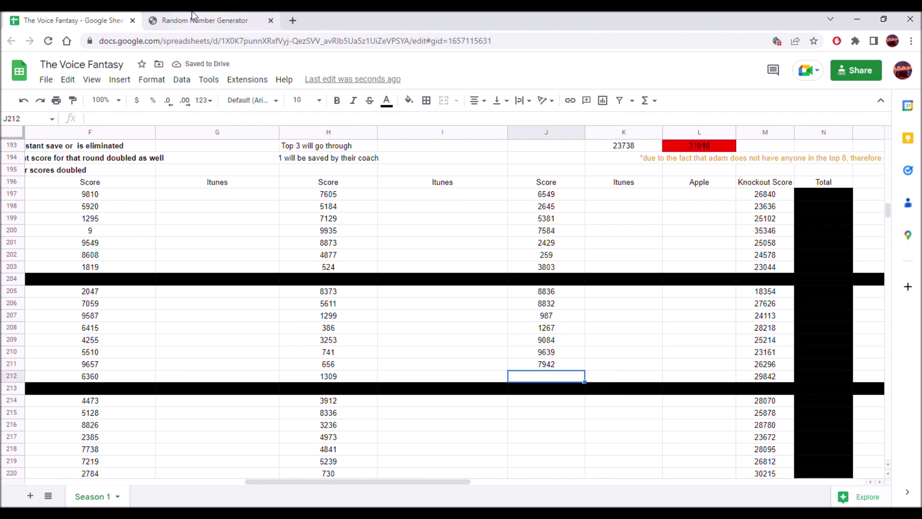
{"action": "left_click", "coordinate": [192, 18]}
{"action": "left_click", "coordinate": [463, 350]}
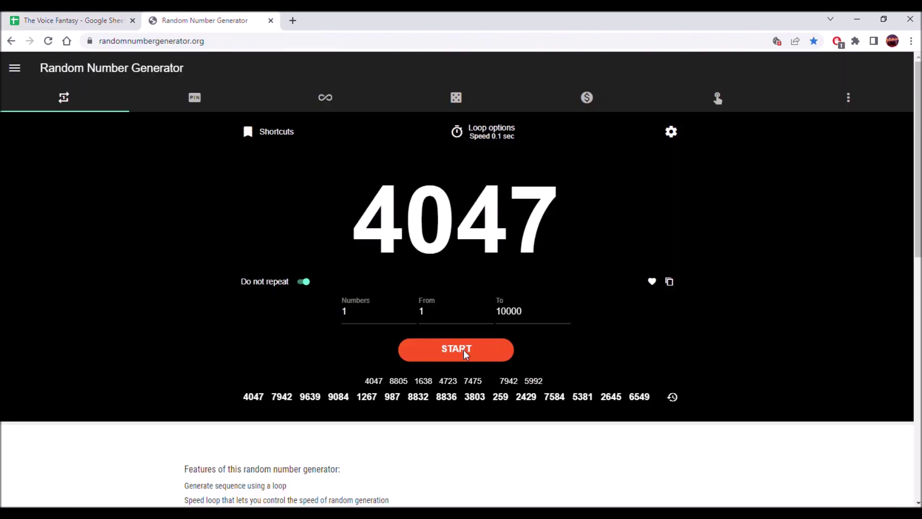
{"action": "left_click", "coordinate": [670, 282]}
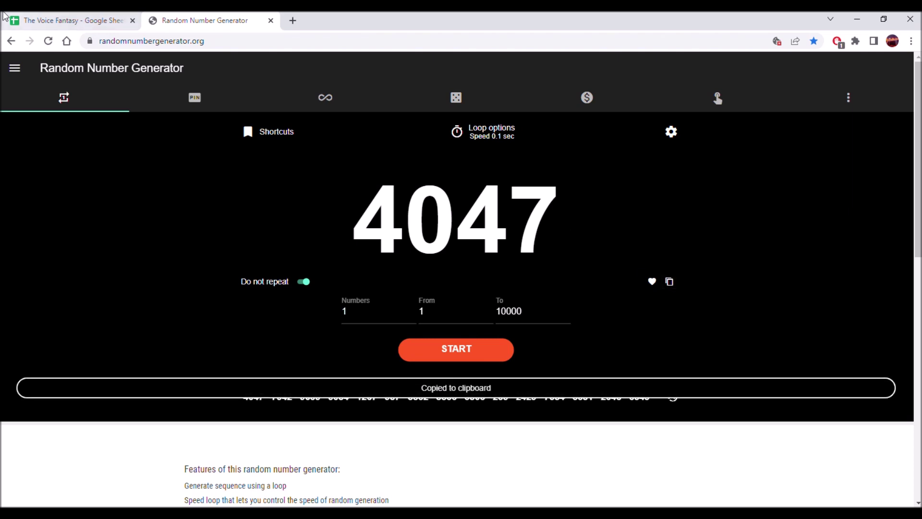
{"action": "left_click", "coordinate": [36, 19]}
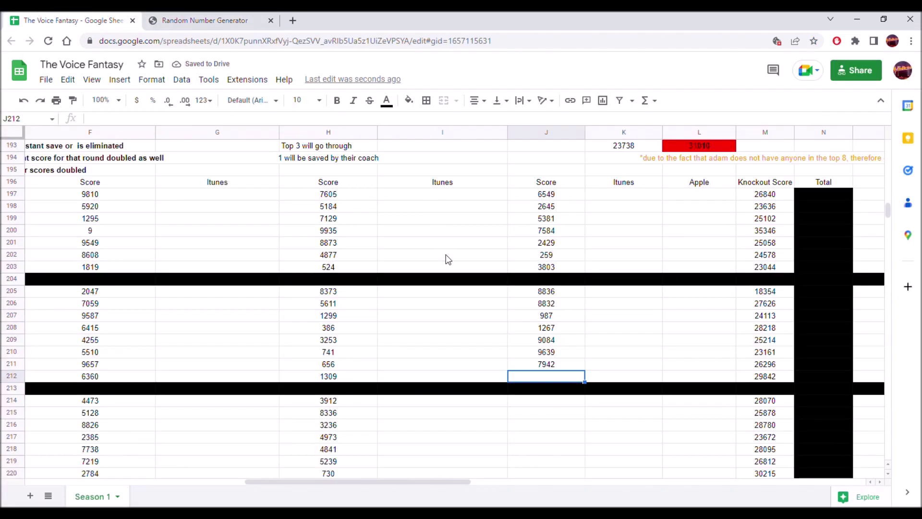
{"action": "right_click", "coordinate": [543, 375]}
{"action": "mouse_move", "coordinate": [711, 205]}
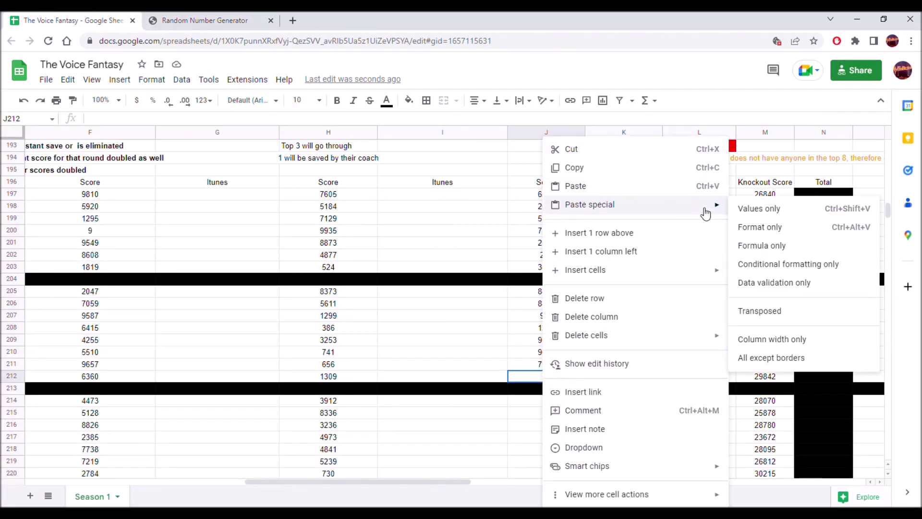
{"action": "left_click", "coordinate": [769, 212]}
- Fill Score cell J214 by generating and copying another number in Random Number Generator and pasting it as values only
{"action": "left_click", "coordinate": [554, 399]}
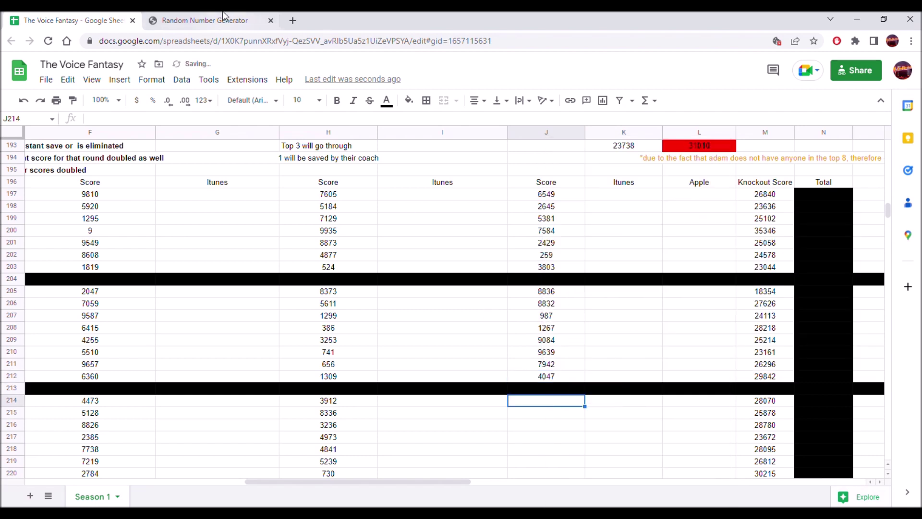
{"action": "left_click", "coordinate": [223, 19]}
{"action": "left_click", "coordinate": [425, 341]}
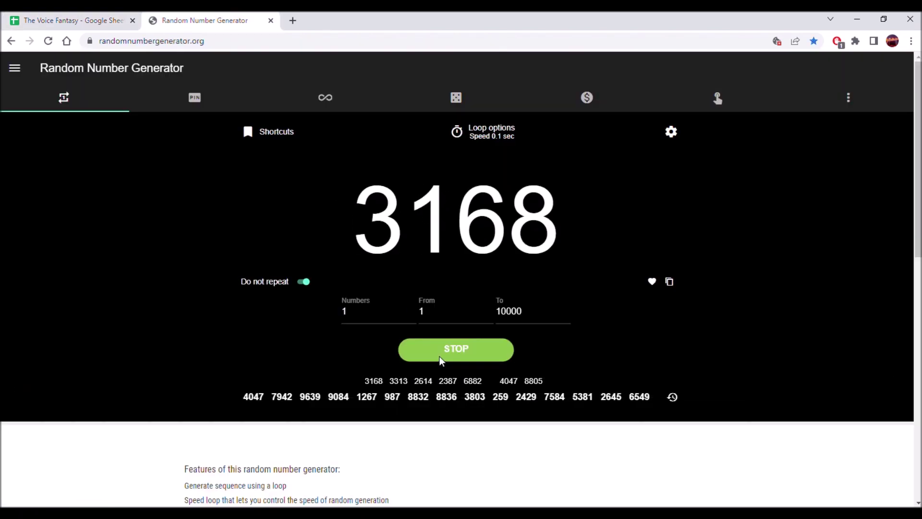
{"action": "left_click", "coordinate": [440, 356]}
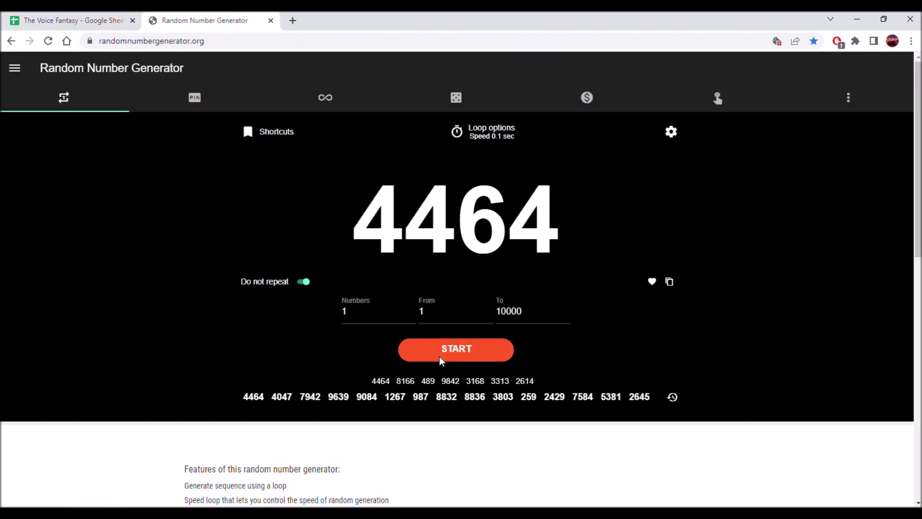
{"action": "left_click", "coordinate": [669, 282]}
{"action": "left_click", "coordinate": [72, 20]}
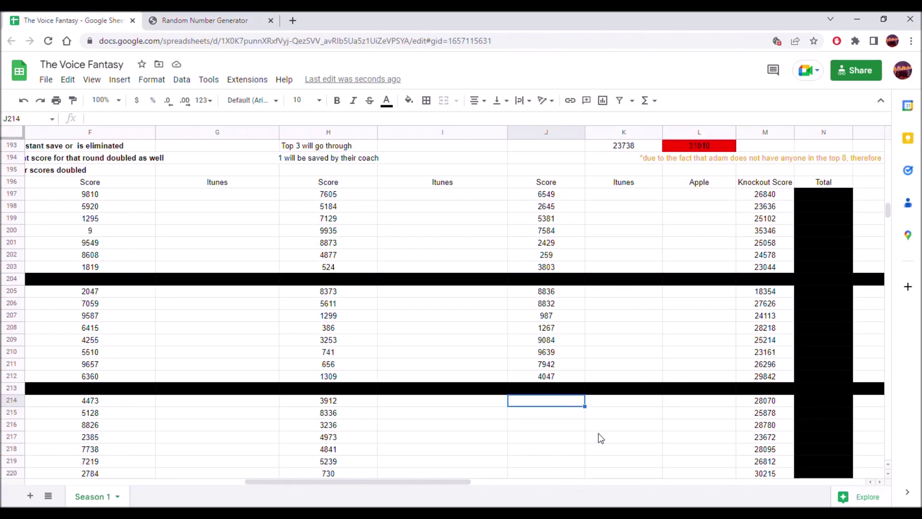
{"action": "right_click", "coordinate": [545, 406]}
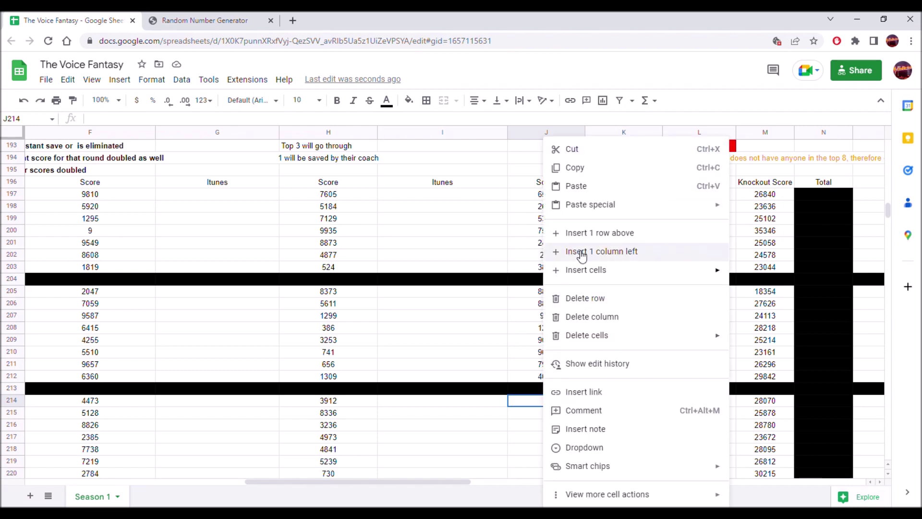
{"action": "mouse_move", "coordinate": [634, 207]}
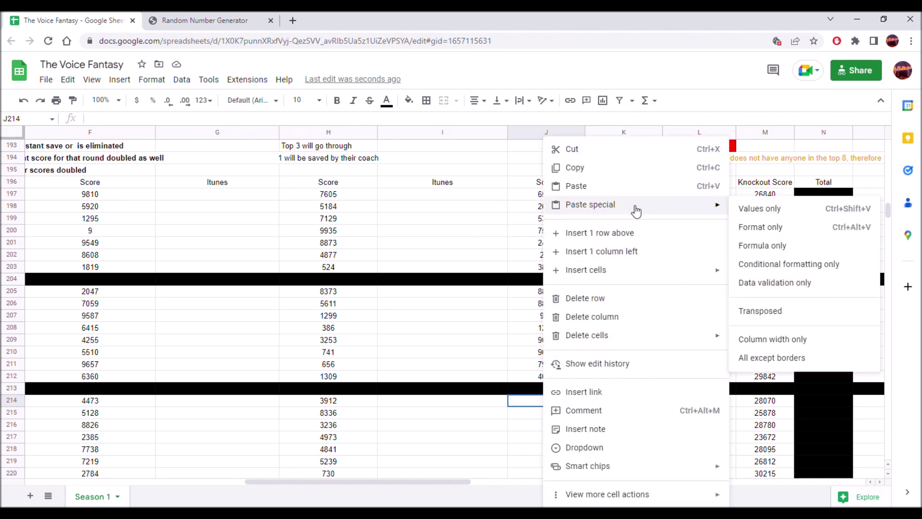
{"action": "left_click", "coordinate": [745, 209]}
- Copy a newly generated number from Random Number Generator and paste it as values only into Score cell J215
{"action": "left_click", "coordinate": [532, 416]}
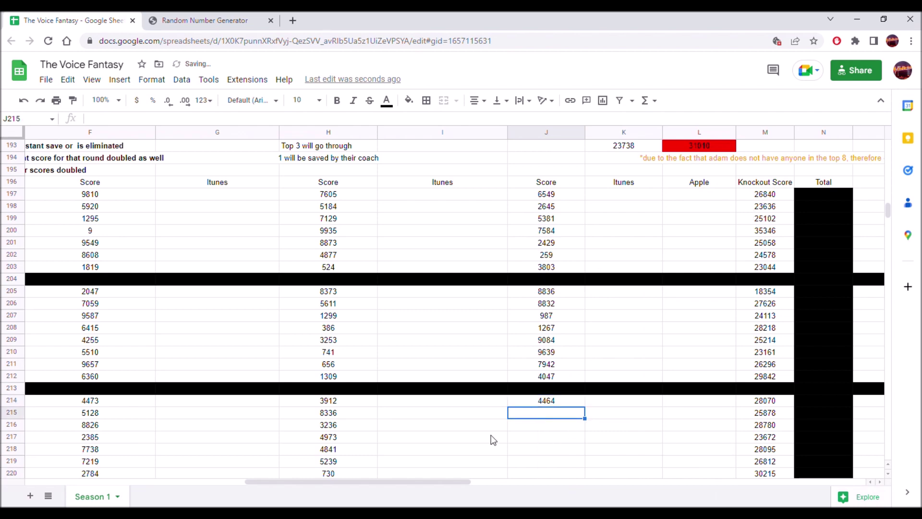
{"action": "left_click_drag", "start_coordinate": [413, 481], "coordinate": [474, 476]}
{"action": "left_click", "coordinate": [195, 19]}
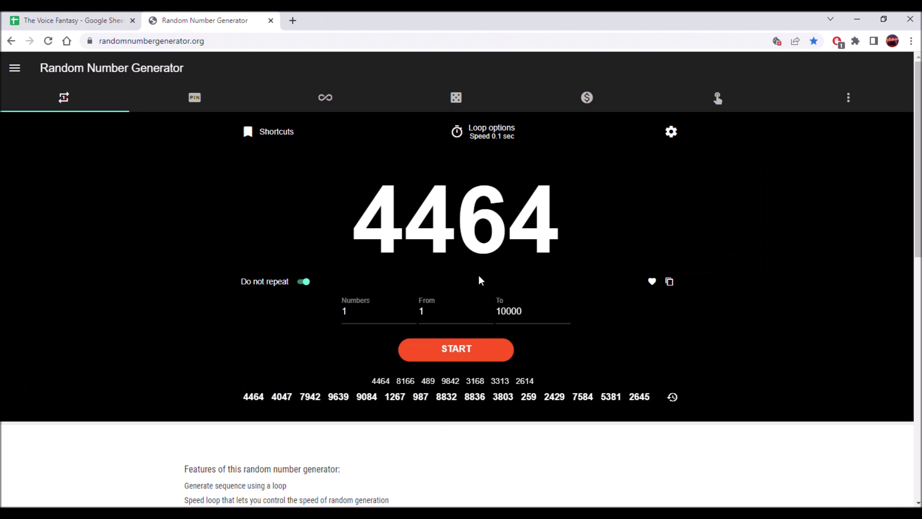
{"action": "left_click", "coordinate": [491, 347]}
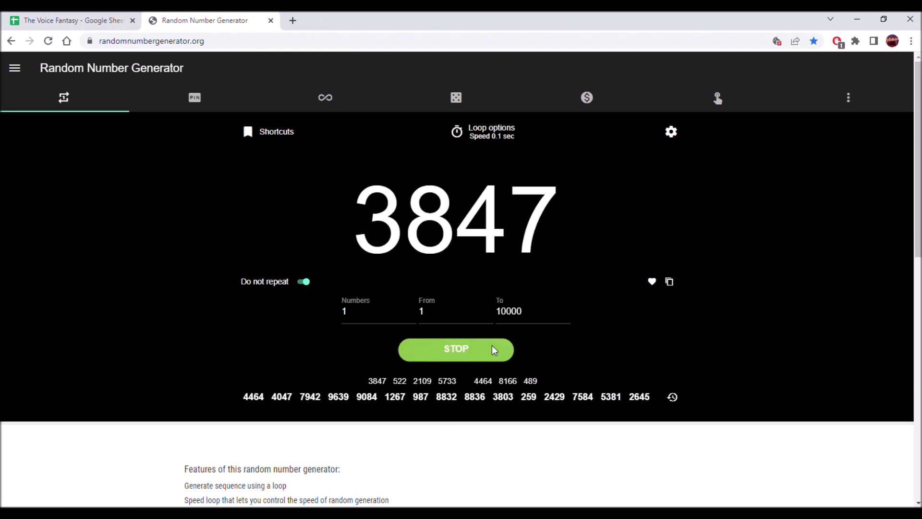
{"action": "left_click", "coordinate": [669, 283]}
{"action": "left_click", "coordinate": [72, 20]}
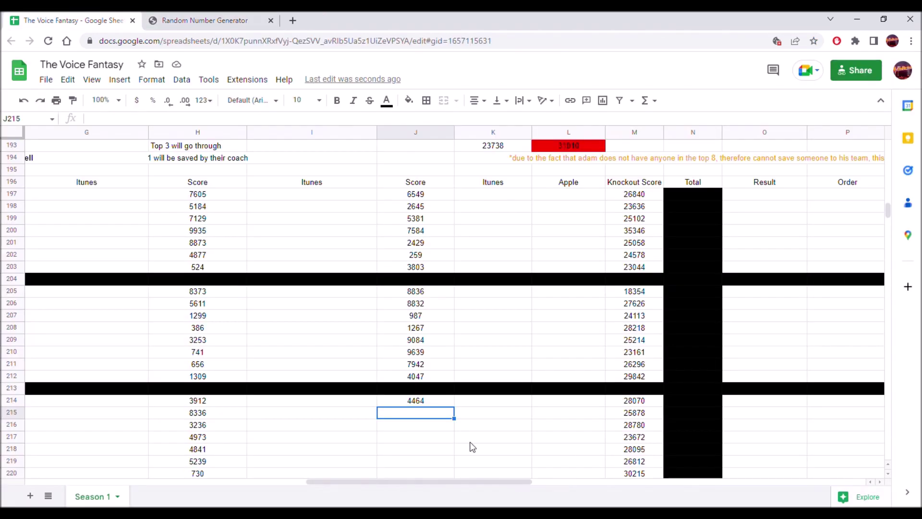
{"action": "right_click", "coordinate": [421, 422]}
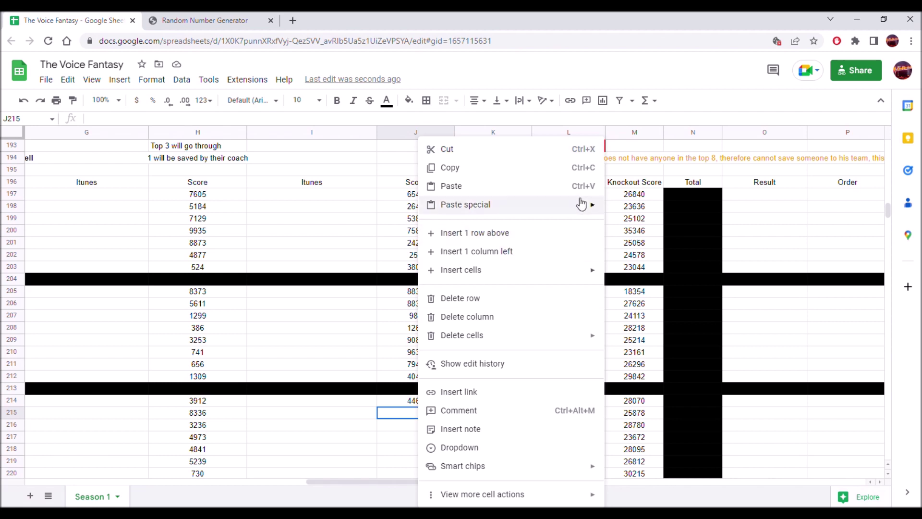
{"action": "mouse_move", "coordinate": [581, 204]}
{"action": "left_click", "coordinate": [642, 208]}
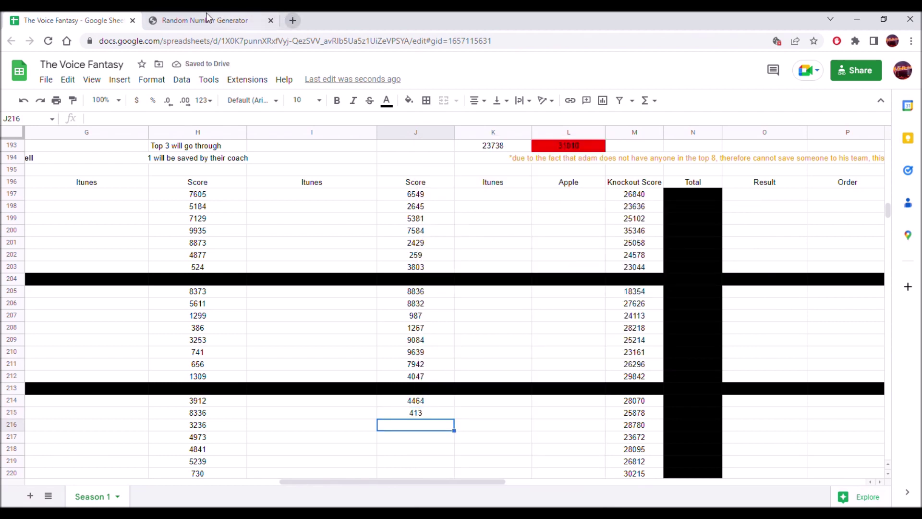
- Generate another number in Random Number Generator, copy it, and paste it as values only into Score cell J216
{"action": "left_click", "coordinate": [211, 20]}
{"action": "left_click", "coordinate": [460, 350]}
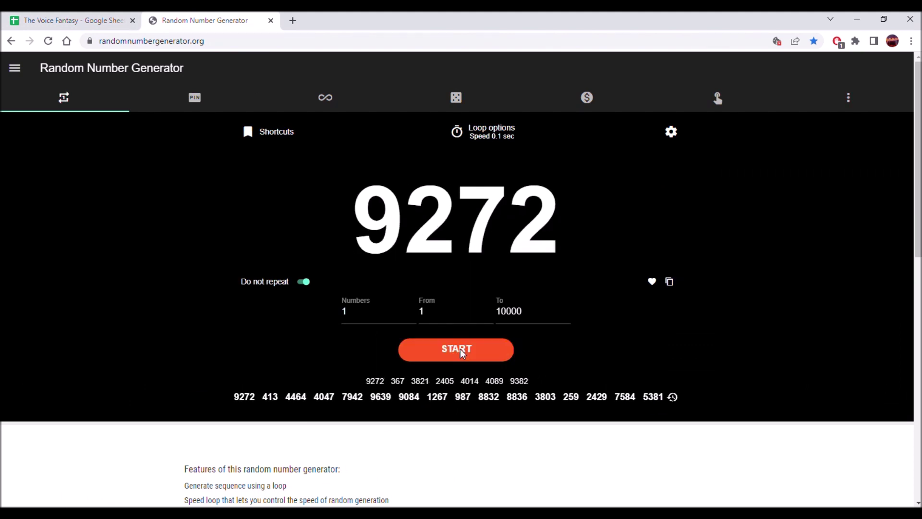
{"action": "left_click", "coordinate": [669, 283]}
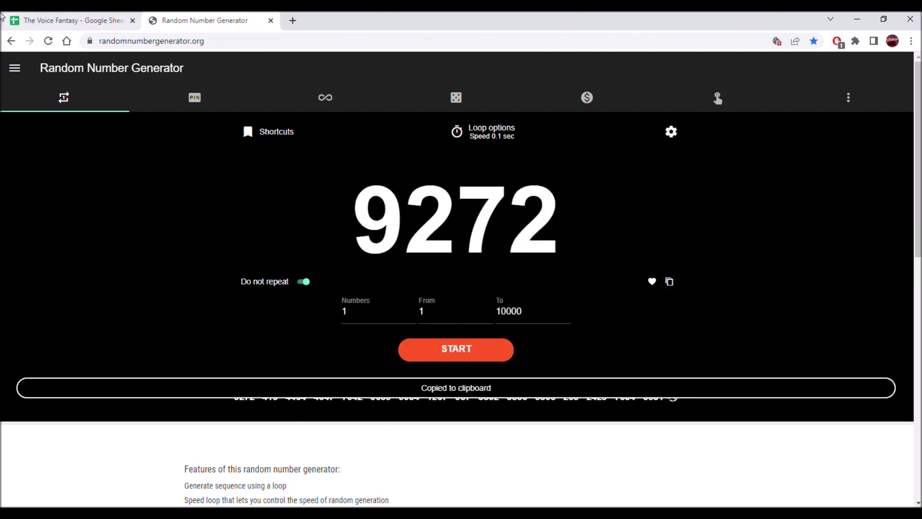
{"action": "left_click", "coordinate": [72, 20]}
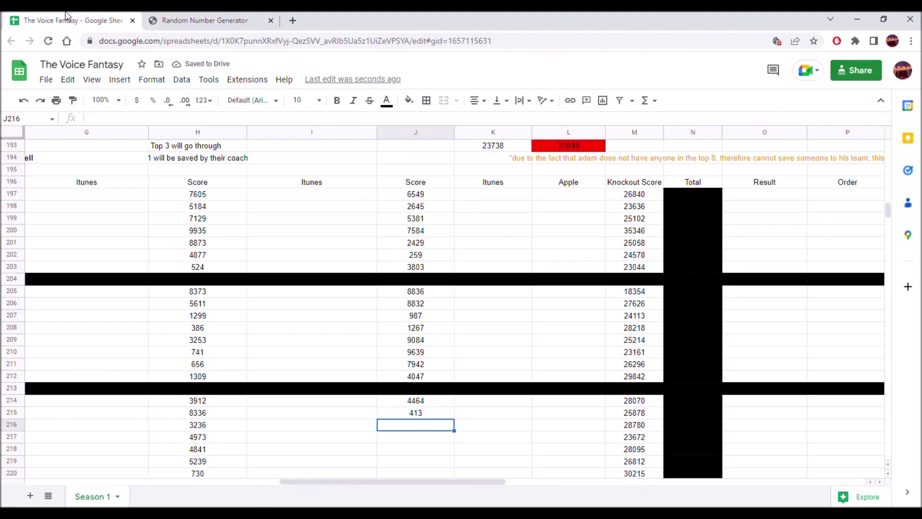
{"action": "right_click", "coordinate": [409, 429]}
{"action": "mouse_move", "coordinate": [556, 118]}
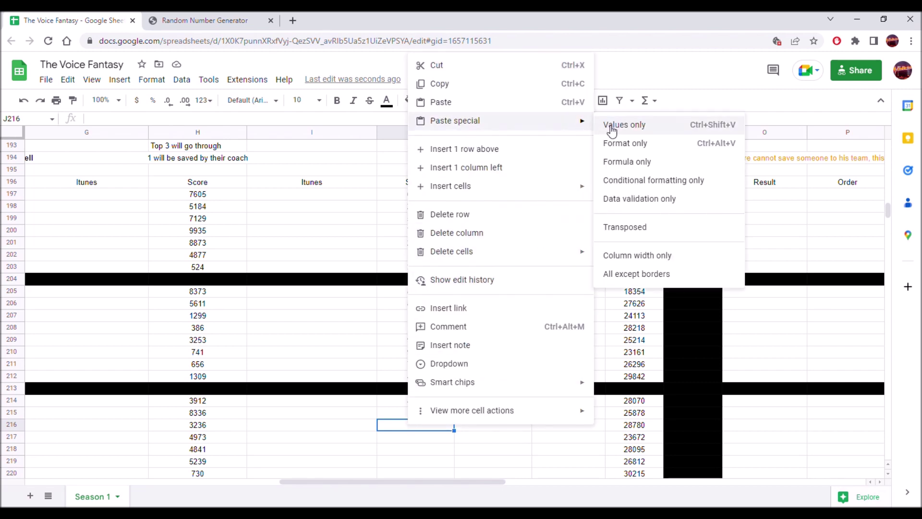
{"action": "left_click", "coordinate": [628, 127]}
- Generate and copy a fresh number in Random Number Generator, and paste it as values only into Score cell J217
{"action": "left_click", "coordinate": [449, 476]}
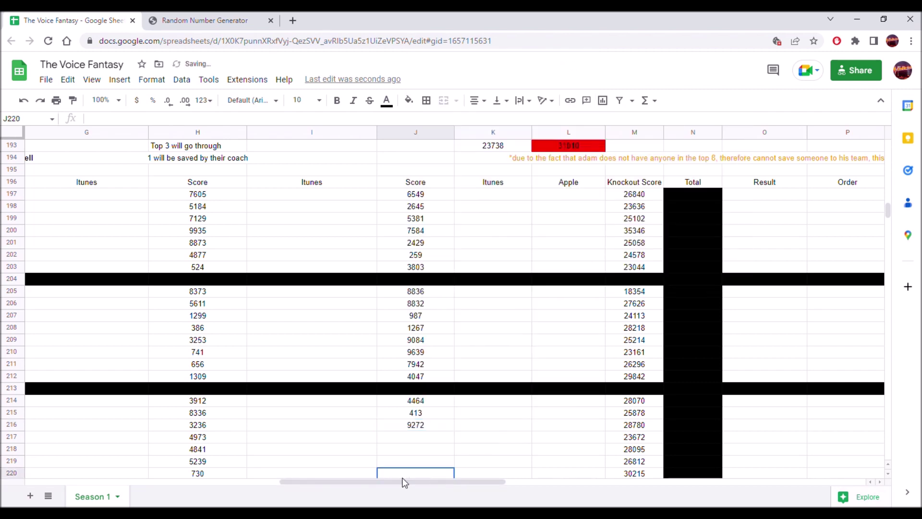
{"action": "left_click_drag", "start_coordinate": [383, 483], "coordinate": [294, 482]}
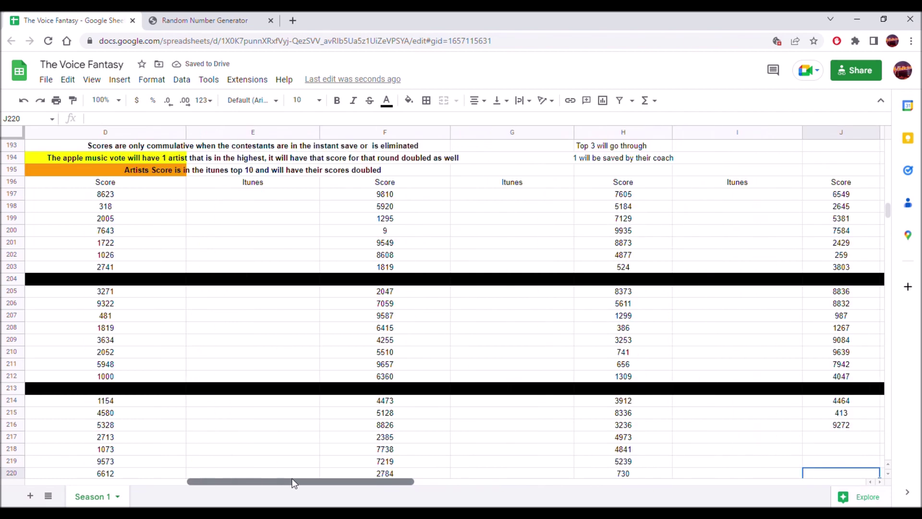
{"action": "left_click_drag", "start_coordinate": [357, 482], "coordinate": [395, 483]}
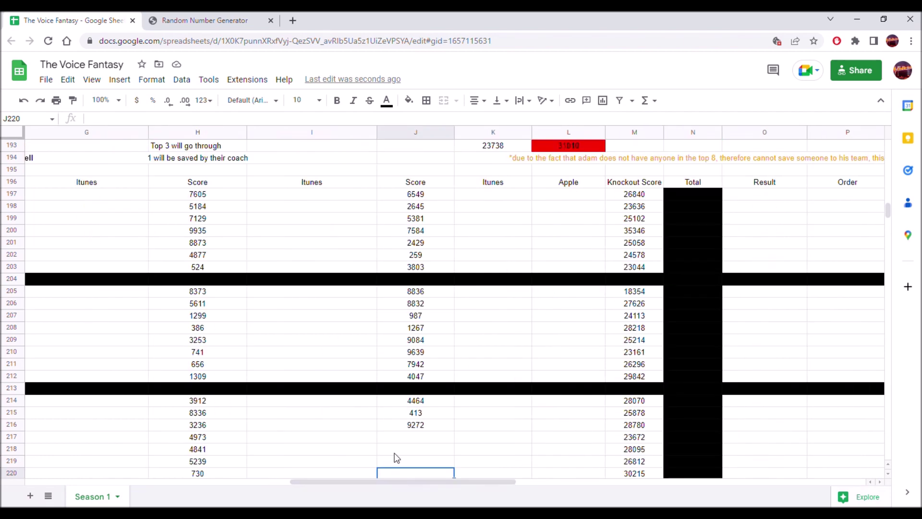
{"action": "left_click", "coordinate": [407, 442]}
{"action": "left_click", "coordinate": [222, 20]}
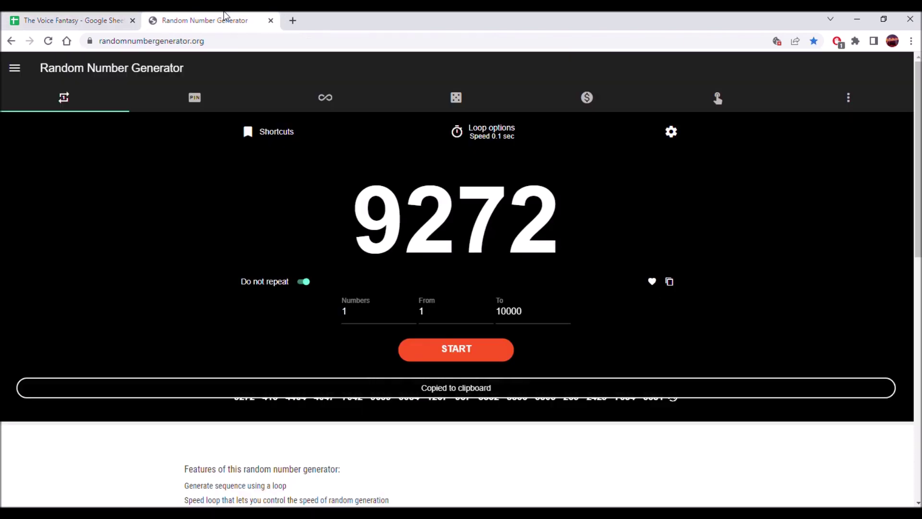
{"action": "left_click", "coordinate": [437, 343]}
{"action": "left_click", "coordinate": [437, 342]}
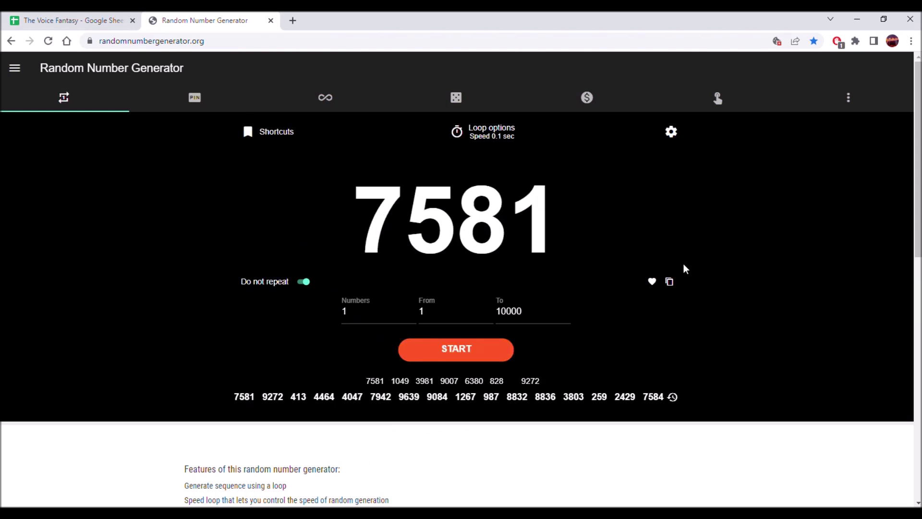
{"action": "left_click", "coordinate": [670, 282]}
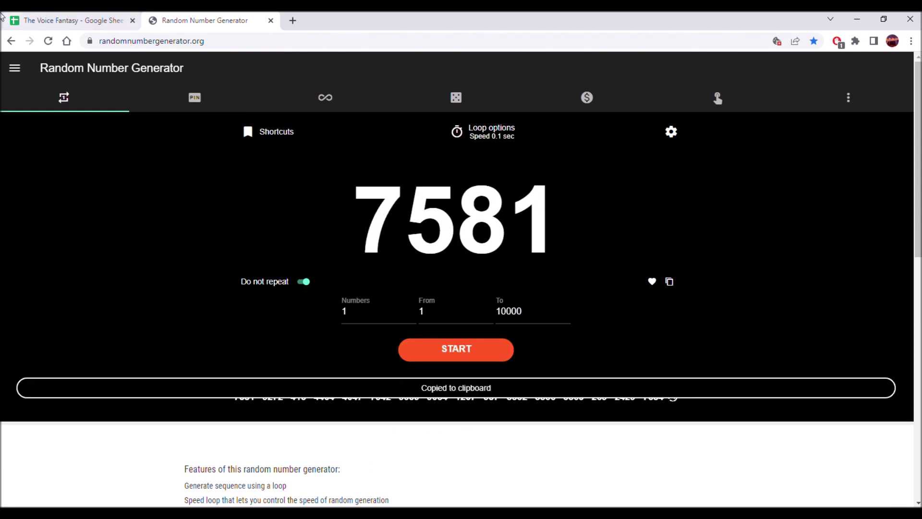
{"action": "left_click", "coordinate": [37, 15]}
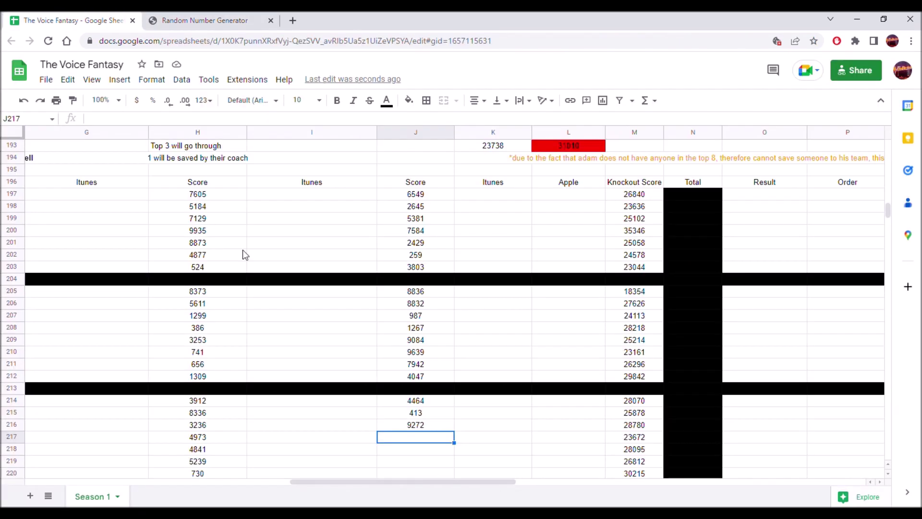
{"action": "right_click", "coordinate": [395, 441]}
{"action": "mouse_move", "coordinate": [543, 140]}
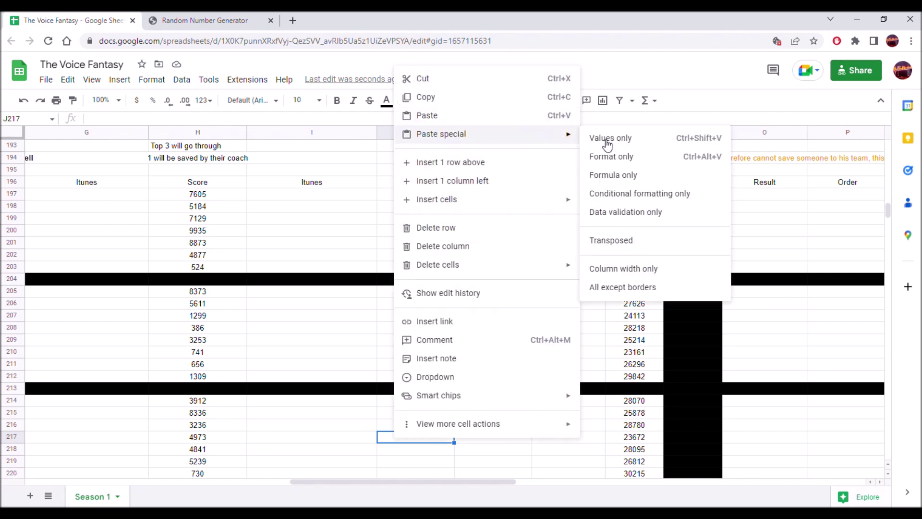
{"action": "left_click", "coordinate": [598, 142]}
- Paste another number generated and copied in Random Number Generator as values only into Score cell J218, and select J219
{"action": "scroll", "coordinate": [550, 240], "scroll_direction": "down", "scroll_amount": 2}
{"action": "scroll", "coordinate": [546, 245], "scroll_direction": "down", "scroll_amount": 3}
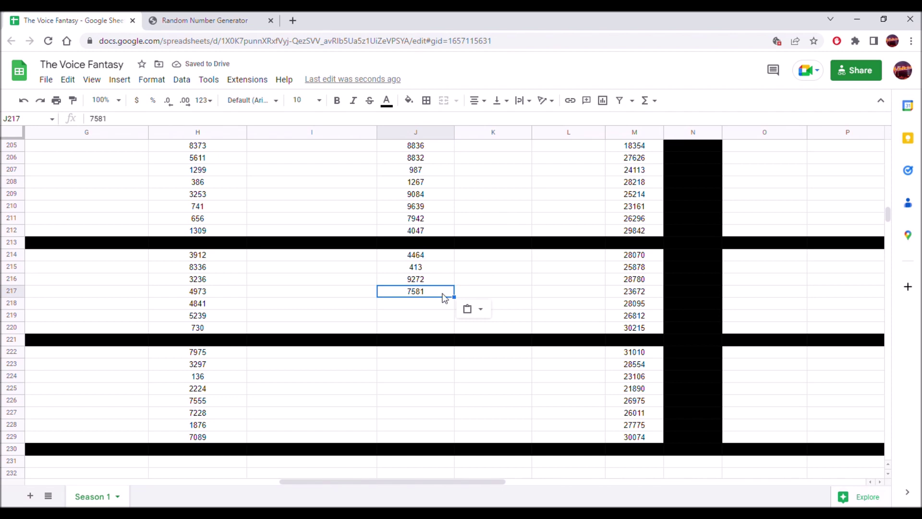
{"action": "left_click", "coordinate": [181, 20]}
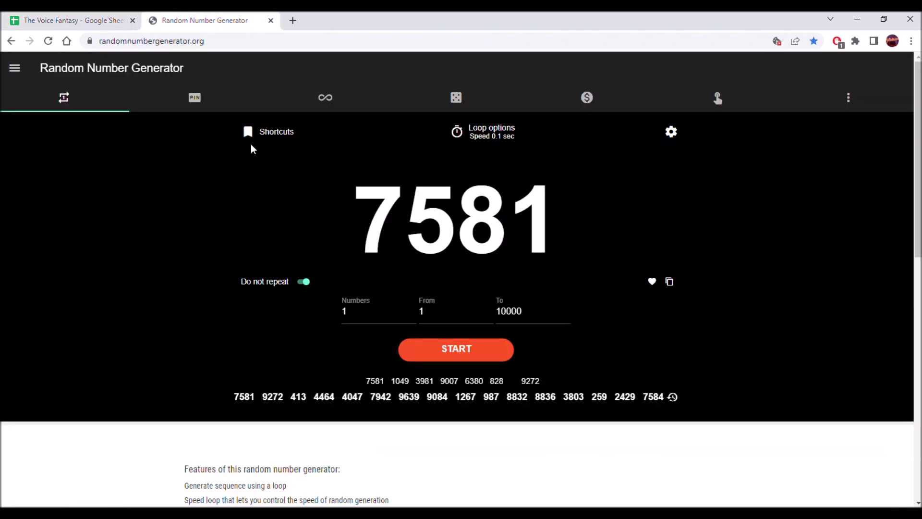
{"action": "left_click", "coordinate": [448, 349]}
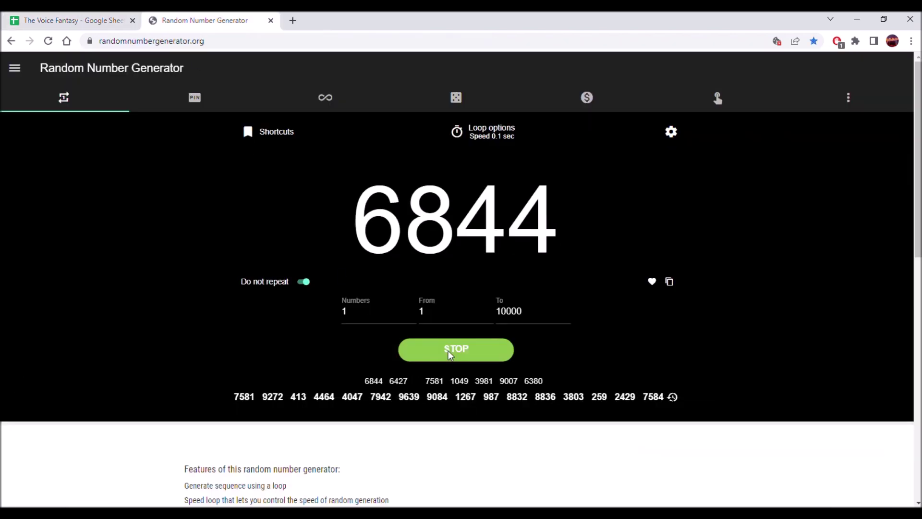
{"action": "left_click", "coordinate": [669, 282]}
{"action": "left_click", "coordinate": [90, 19]}
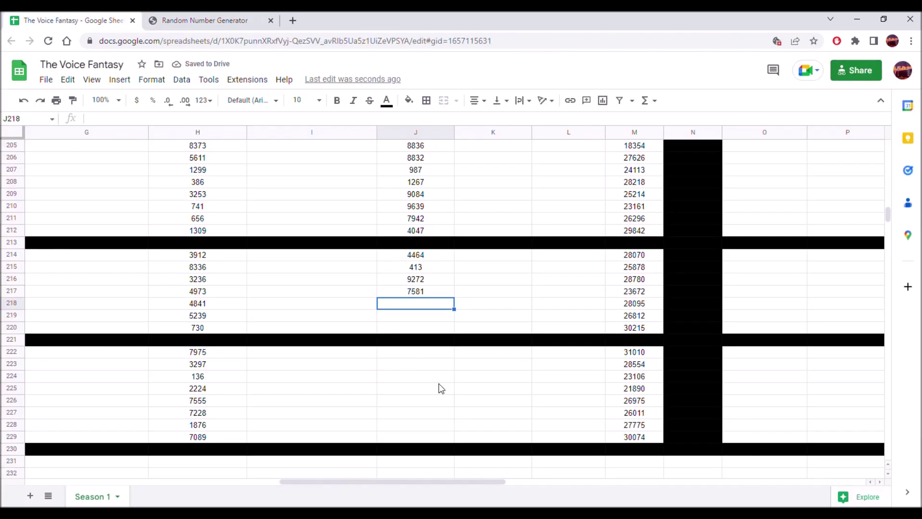
{"action": "right_click", "coordinate": [430, 311]}
{"action": "mouse_move", "coordinate": [595, 203]}
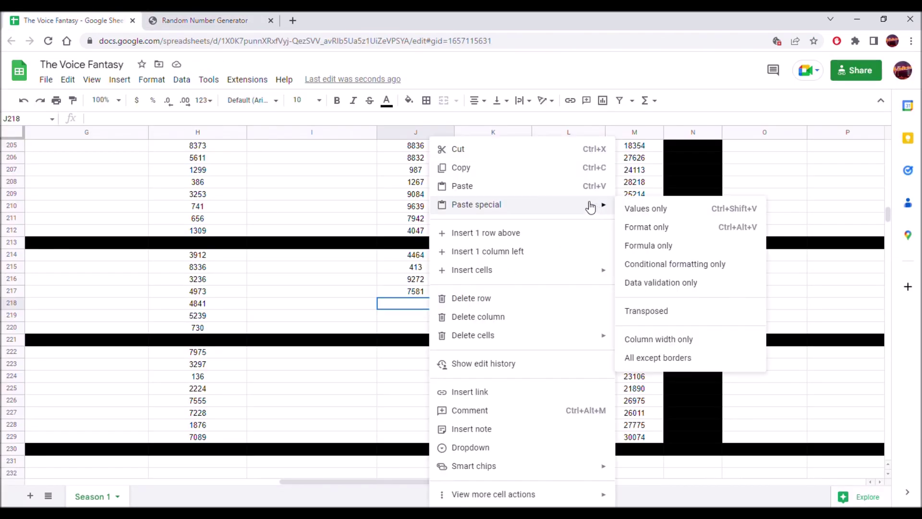
{"action": "left_click", "coordinate": [649, 209]}
{"action": "left_click", "coordinate": [441, 317]}
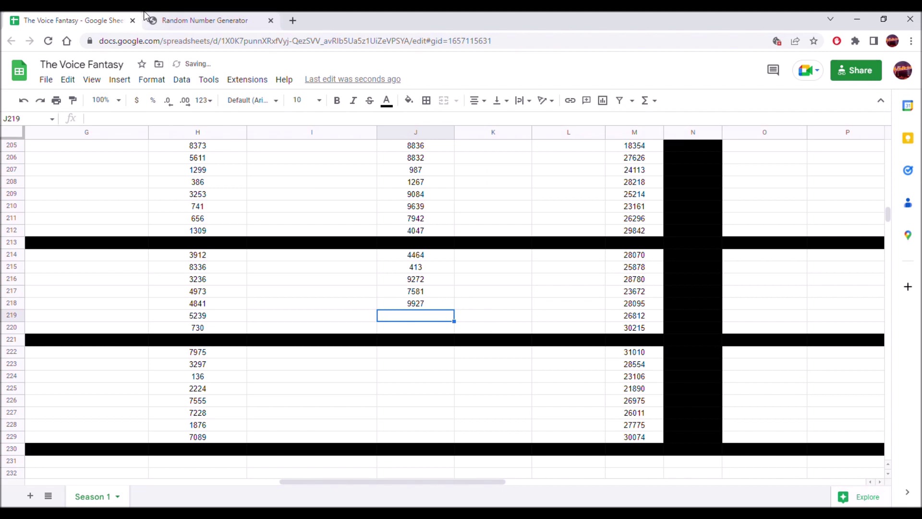
- Generate a new number in Random Number Generator, copy it, and paste it as values only into Score cell J219
{"action": "left_click", "coordinate": [173, 17]}
{"action": "left_click", "coordinate": [420, 352]}
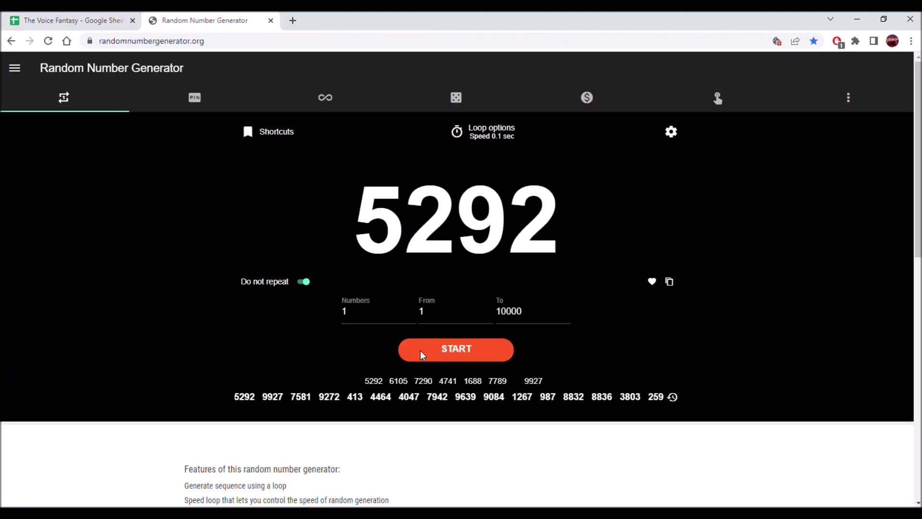
{"action": "left_click", "coordinate": [670, 280]}
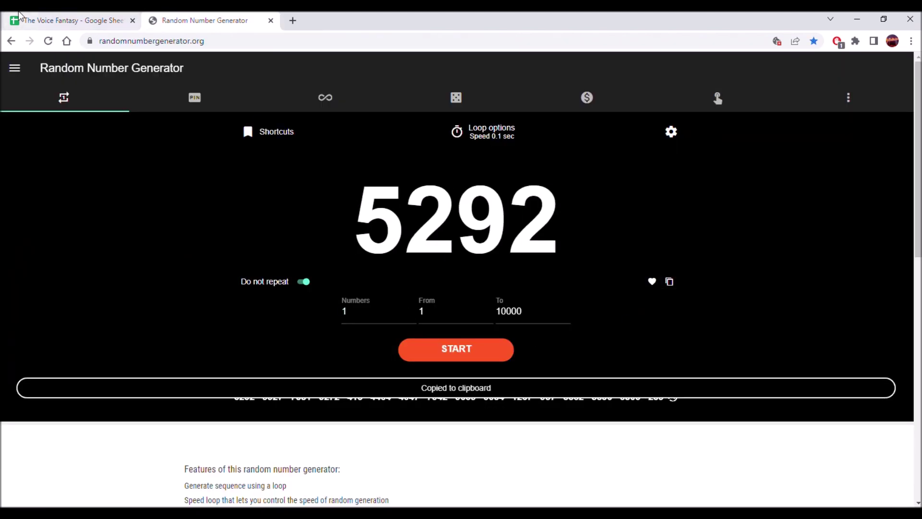
{"action": "left_click", "coordinate": [67, 19]}
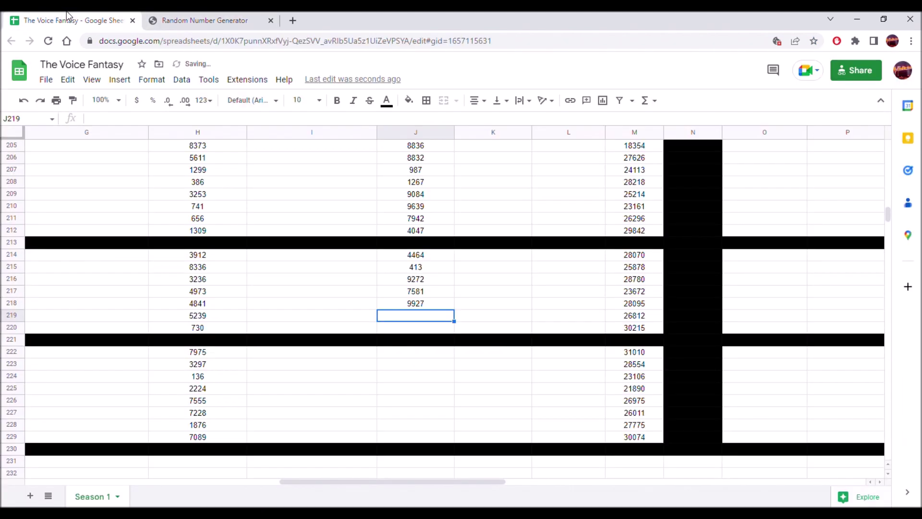
{"action": "right_click", "coordinate": [417, 317]}
{"action": "mouse_move", "coordinate": [556, 208]}
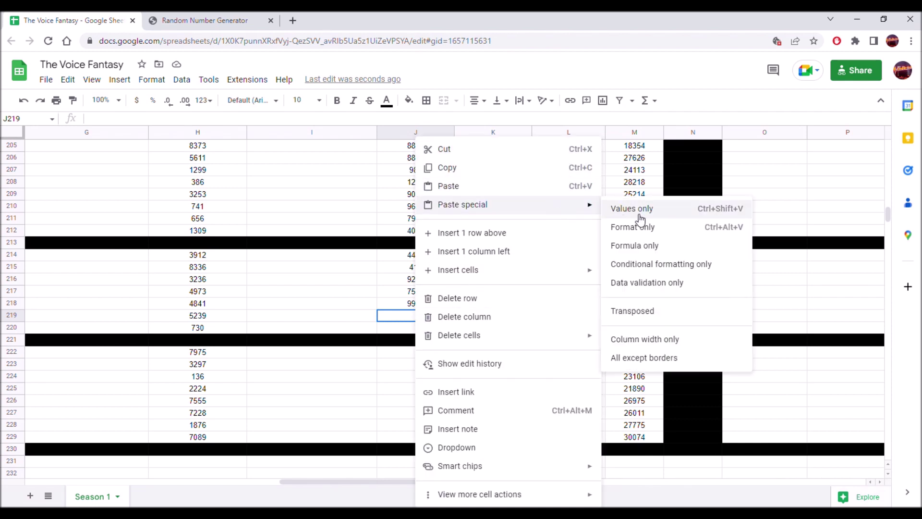
{"action": "left_click", "coordinate": [612, 209]}
- Fill Score cell J220 with another number generated and copied in Random Number Generator, pasted as values only
{"action": "left_click", "coordinate": [401, 327]}
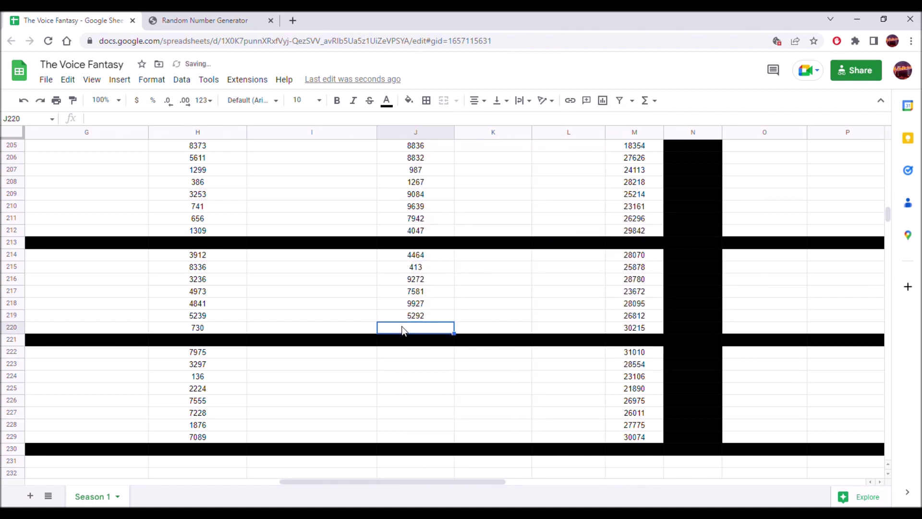
{"action": "left_click", "coordinate": [185, 16]}
{"action": "left_click", "coordinate": [485, 352]}
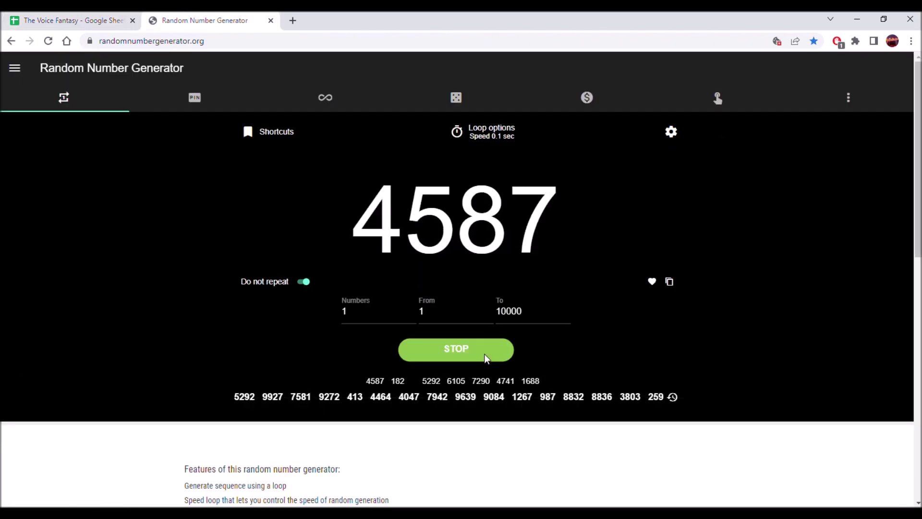
{"action": "left_click", "coordinate": [670, 283]}
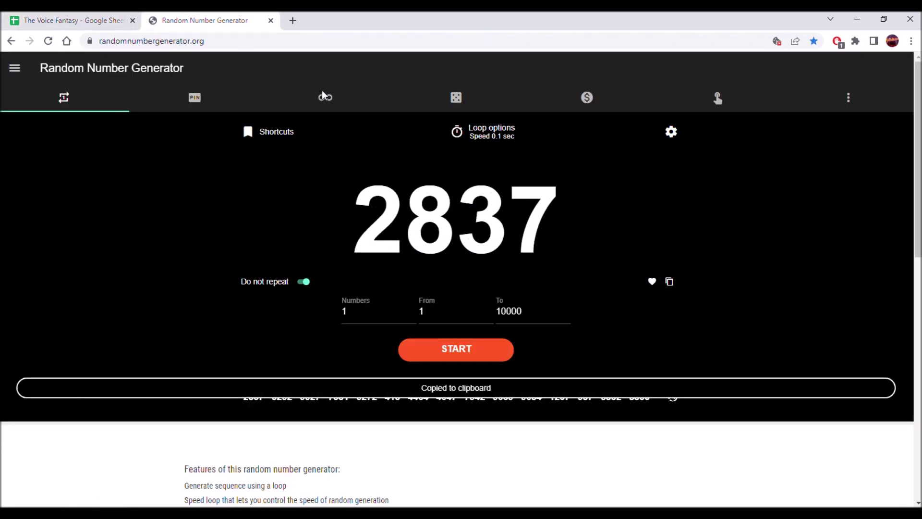
{"action": "left_click", "coordinate": [72, 20]}
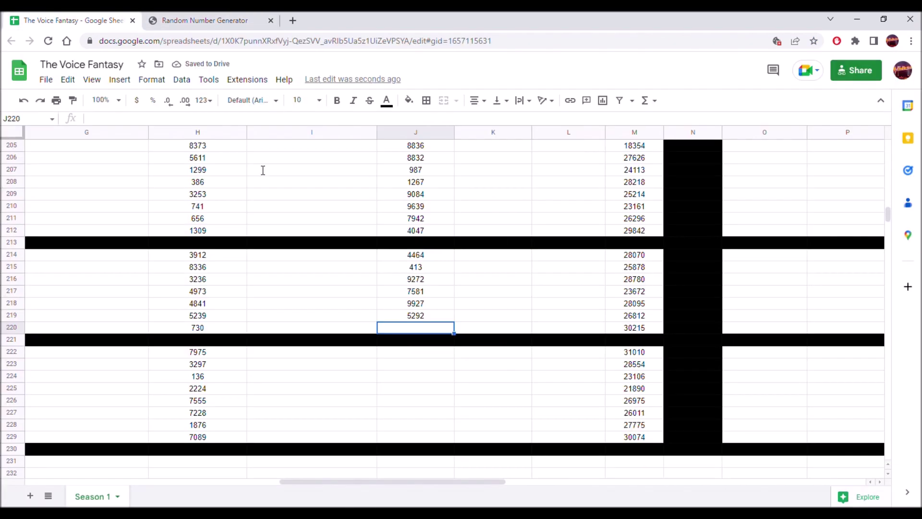
{"action": "right_click", "coordinate": [438, 329]}
{"action": "mouse_move", "coordinate": [608, 207]}
{"action": "left_click", "coordinate": [652, 211]}
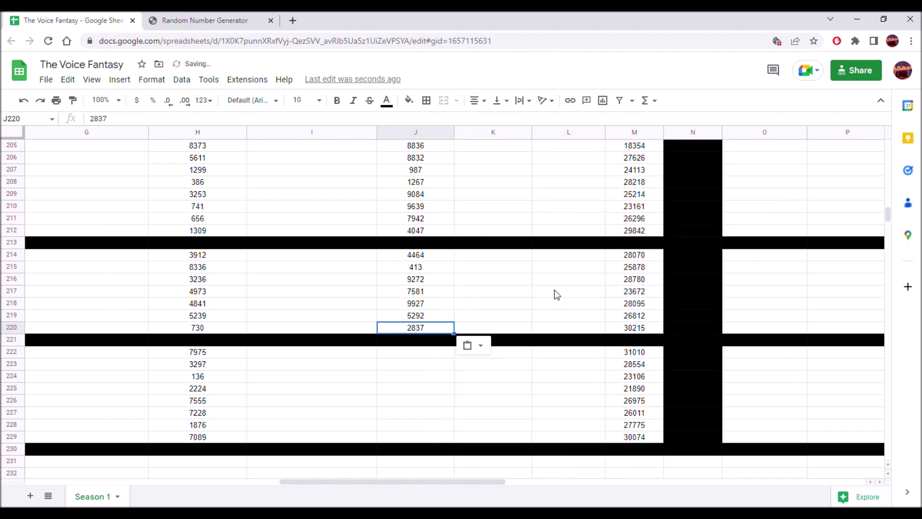
- Fill Score cell J222, below the black divider row, with a fresh number copied from Random Number Generator, pasted as values only
{"action": "left_click", "coordinate": [414, 356]}
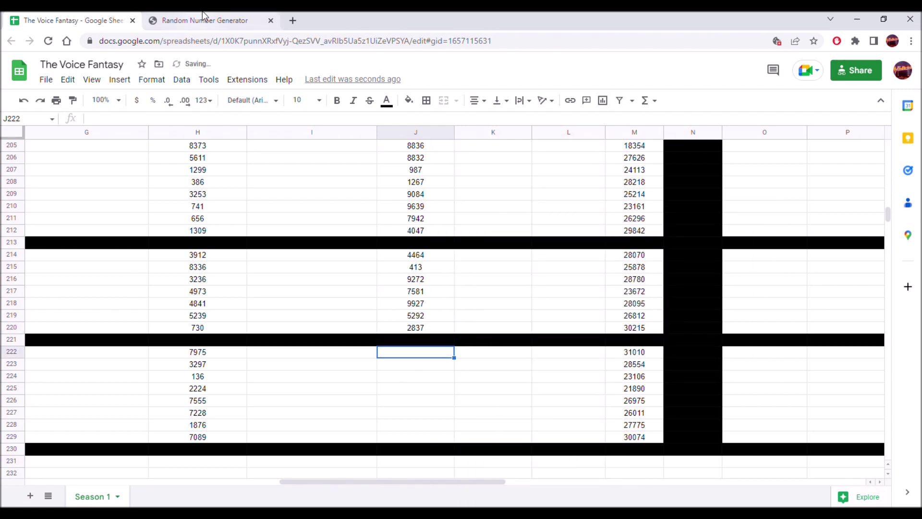
{"action": "left_click", "coordinate": [202, 19]}
{"action": "left_click", "coordinate": [458, 350]}
{"action": "left_click", "coordinate": [458, 350]}
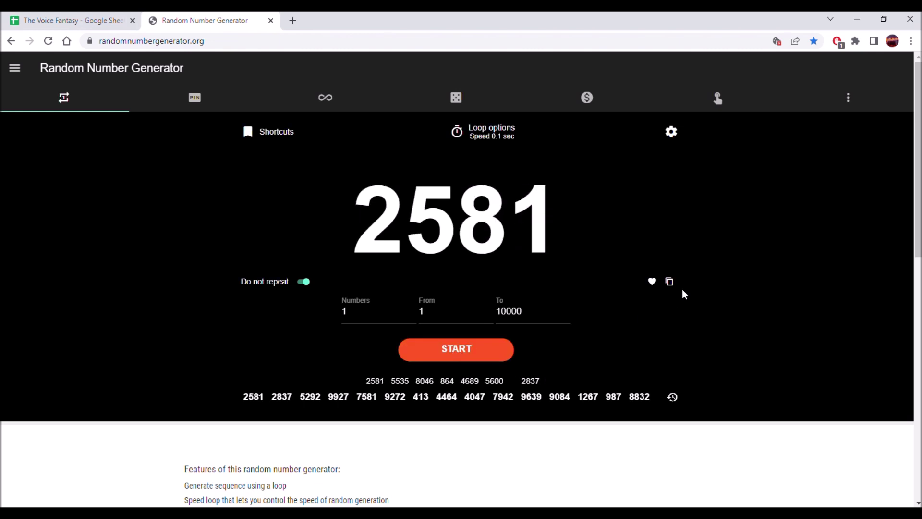
{"action": "left_click", "coordinate": [670, 283]}
{"action": "left_click", "coordinate": [72, 20]}
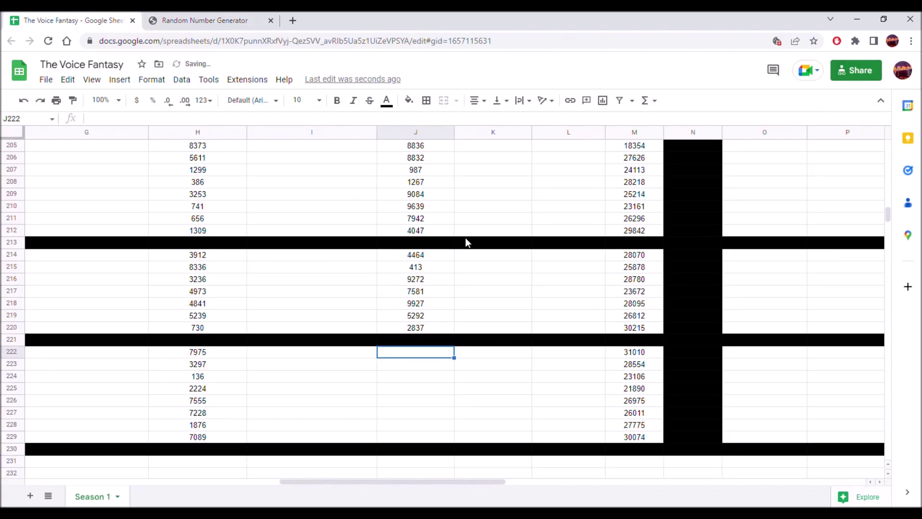
{"action": "right_click", "coordinate": [420, 354]}
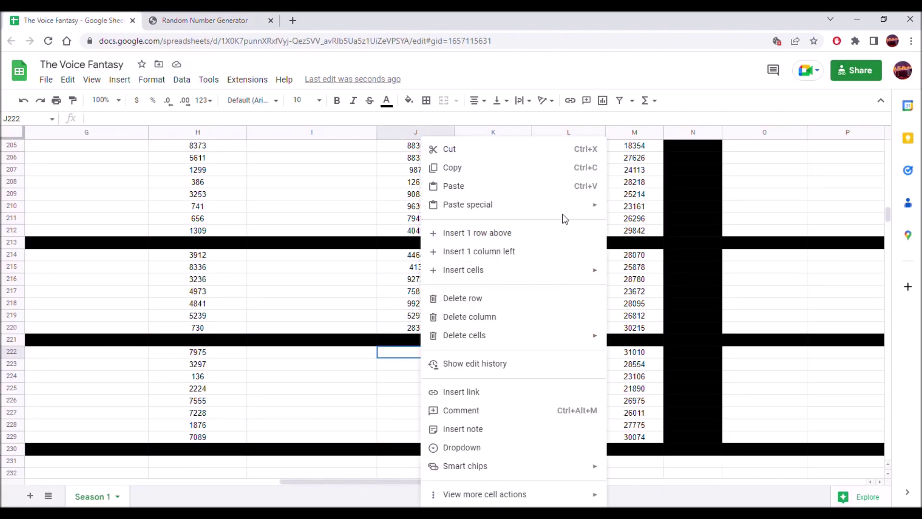
{"action": "mouse_move", "coordinate": [608, 209]}
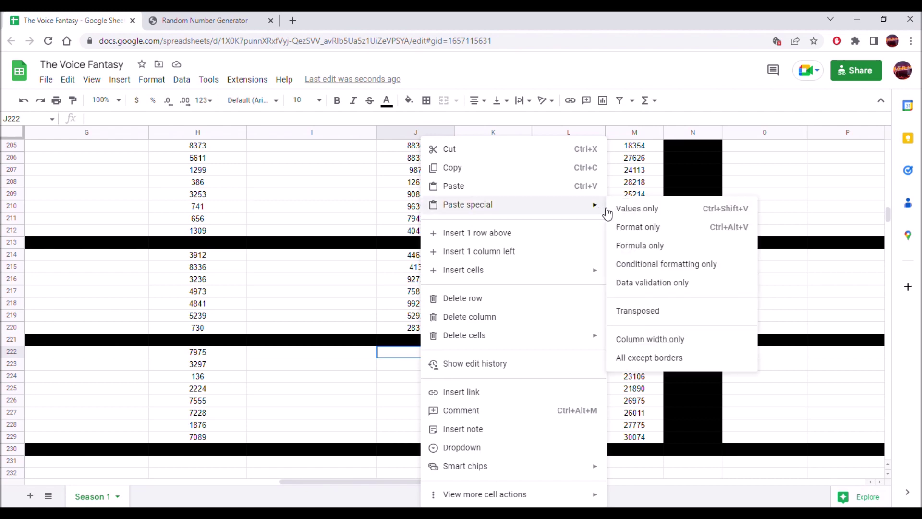
{"action": "left_click", "coordinate": [641, 208]}
- Generate and copy another number in Random Number Generator, and paste it as values only into Score cell J223
{"action": "left_click_drag", "start_coordinate": [443, 482], "coordinate": [477, 486]}
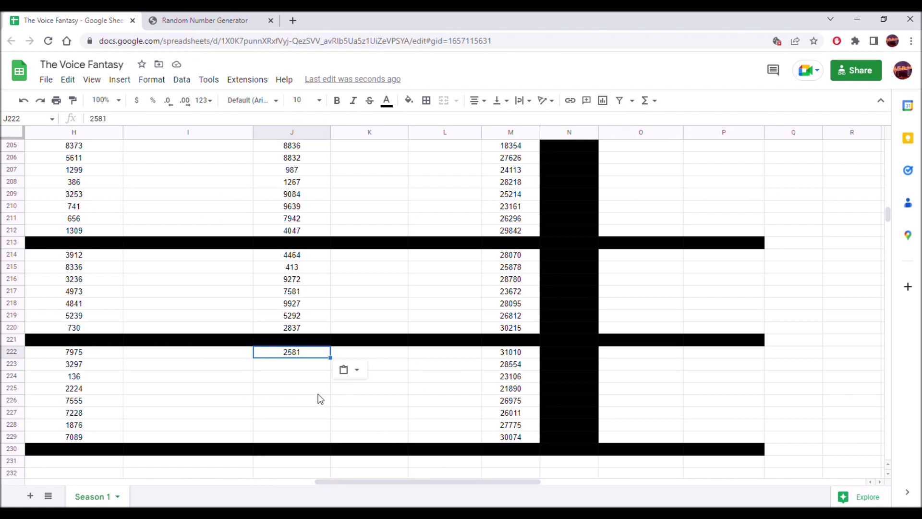
{"action": "left_click", "coordinate": [255, 20]}
{"action": "left_click", "coordinate": [479, 344]}
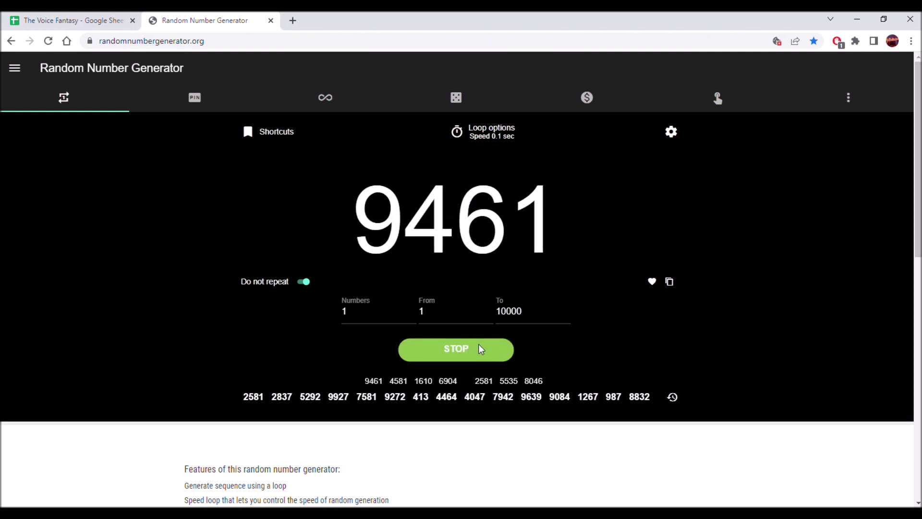
{"action": "left_click", "coordinate": [479, 343]}
{"action": "left_click", "coordinate": [670, 282]}
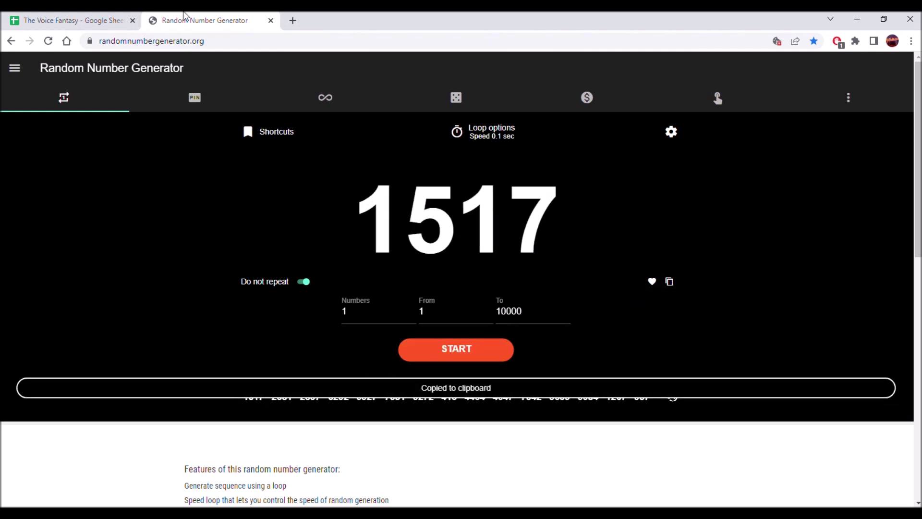
{"action": "left_click", "coordinate": [33, 17]}
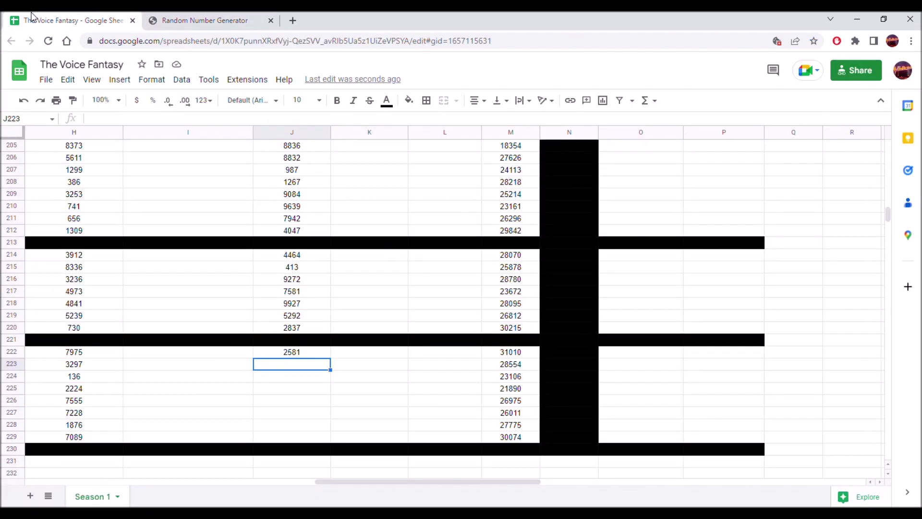
{"action": "right_click", "coordinate": [284, 368]}
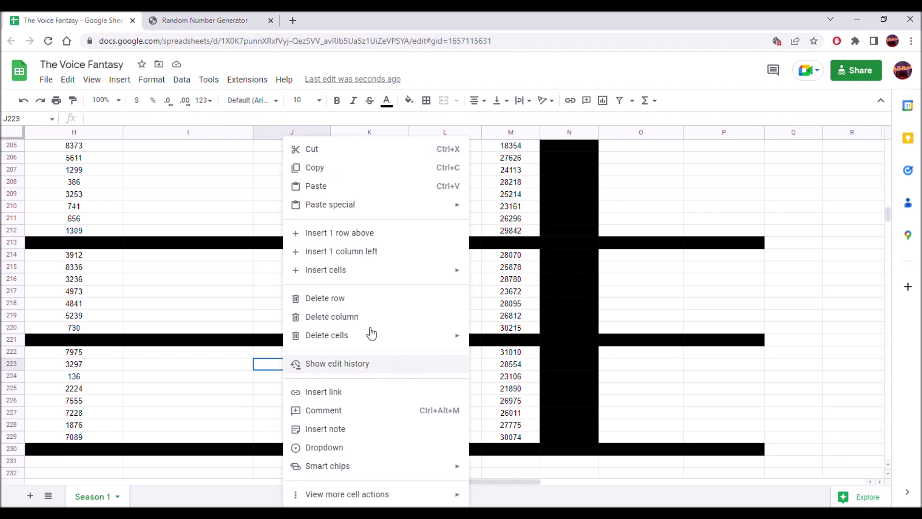
{"action": "left_click", "coordinate": [462, 211]}
{"action": "left_click", "coordinate": [483, 212]}
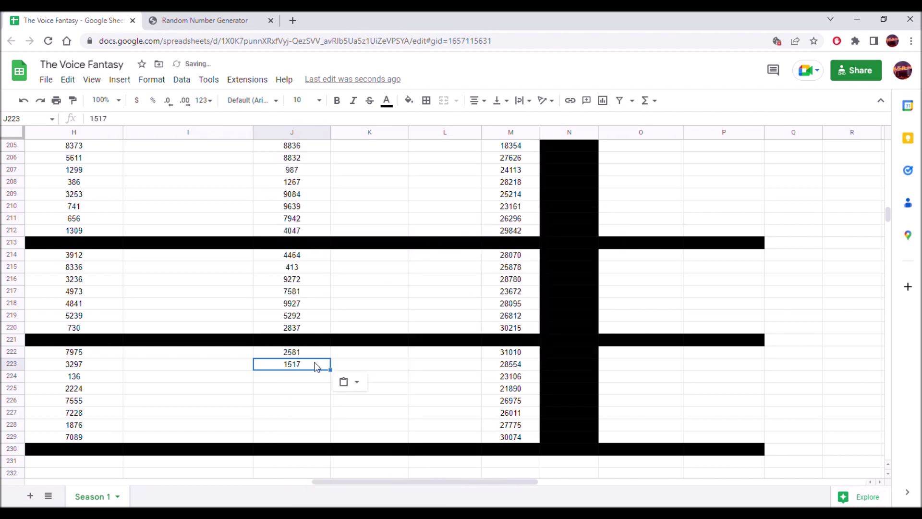
- Copy a newly generated number from Random Number Generator and paste it as values only into Score cell J224
{"action": "left_click", "coordinate": [205, 21]}
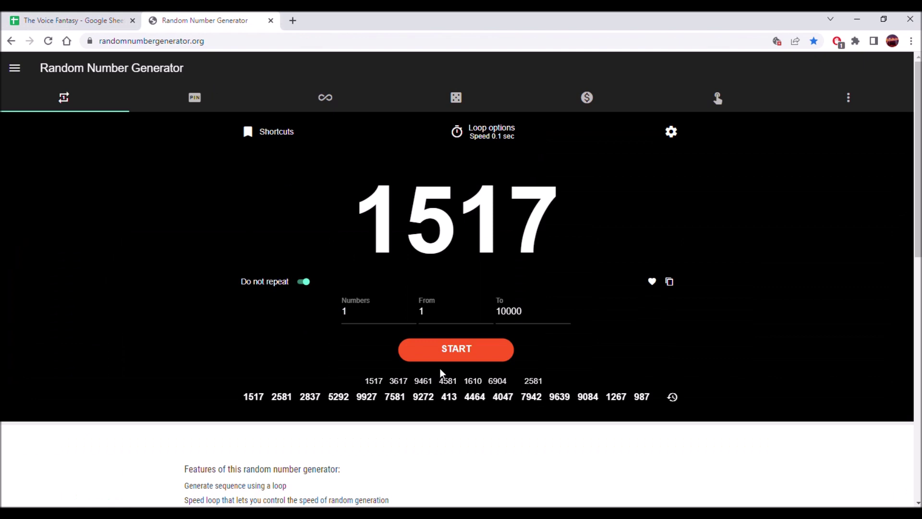
{"action": "left_click", "coordinate": [451, 354]}
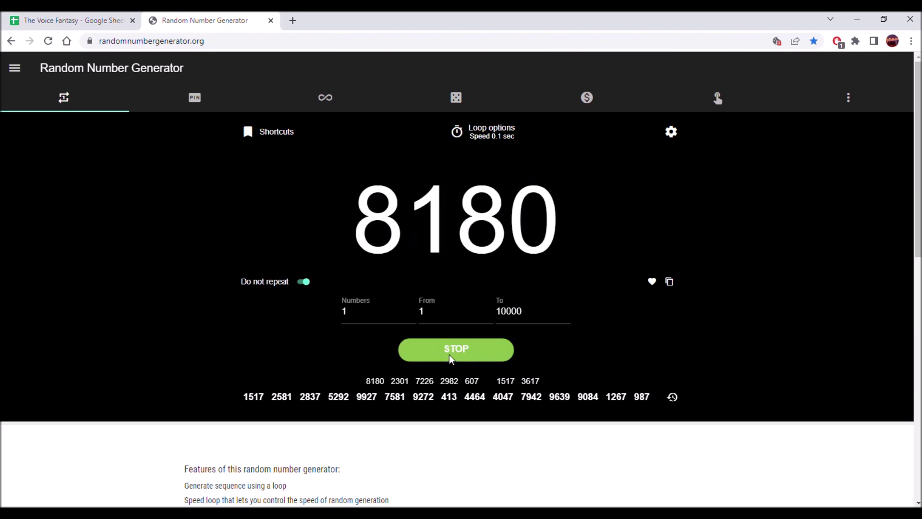
{"action": "left_click", "coordinate": [670, 282]}
{"action": "left_click", "coordinate": [72, 20]}
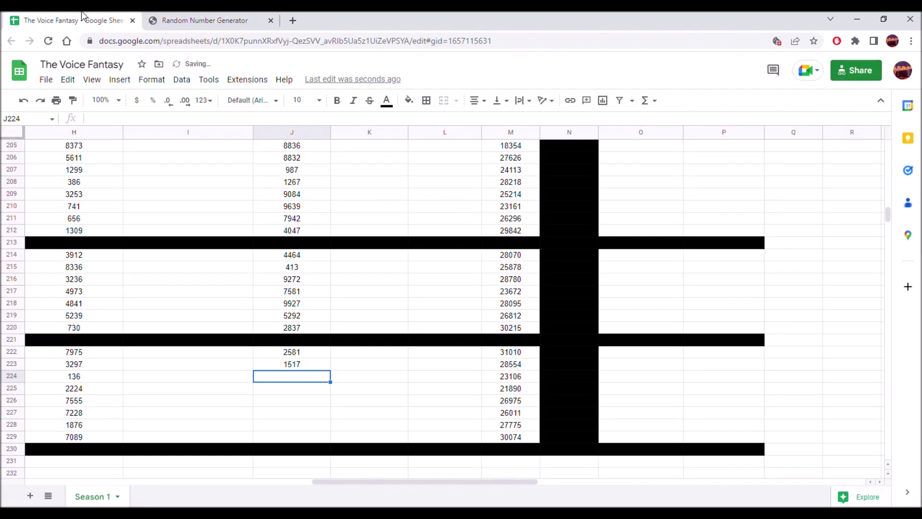
{"action": "right_click", "coordinate": [316, 379]}
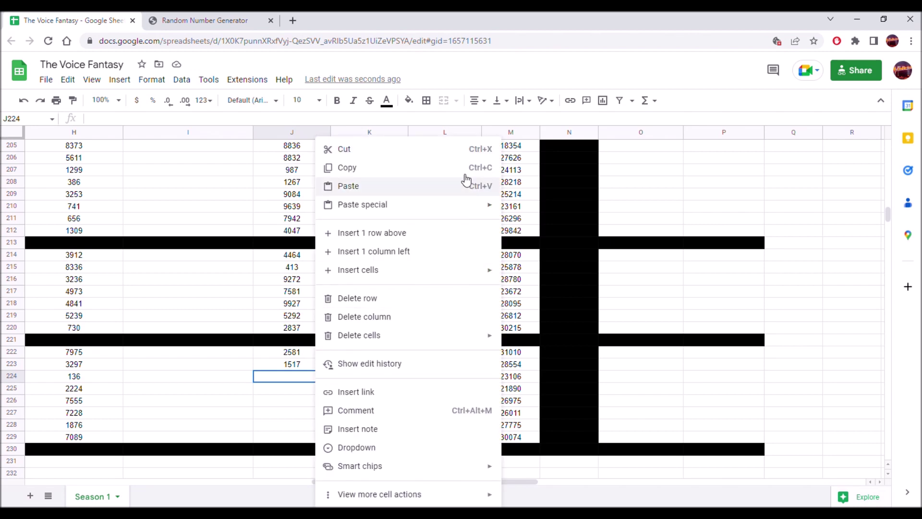
{"action": "left_click", "coordinate": [538, 206]}
- Fill Score cell J225 with a fresh number generated and copied in Random Number Generator, pasted as values only
{"action": "left_click", "coordinate": [274, 388]}
{"action": "left_click", "coordinate": [188, 20]}
{"action": "left_click", "coordinate": [420, 359]}
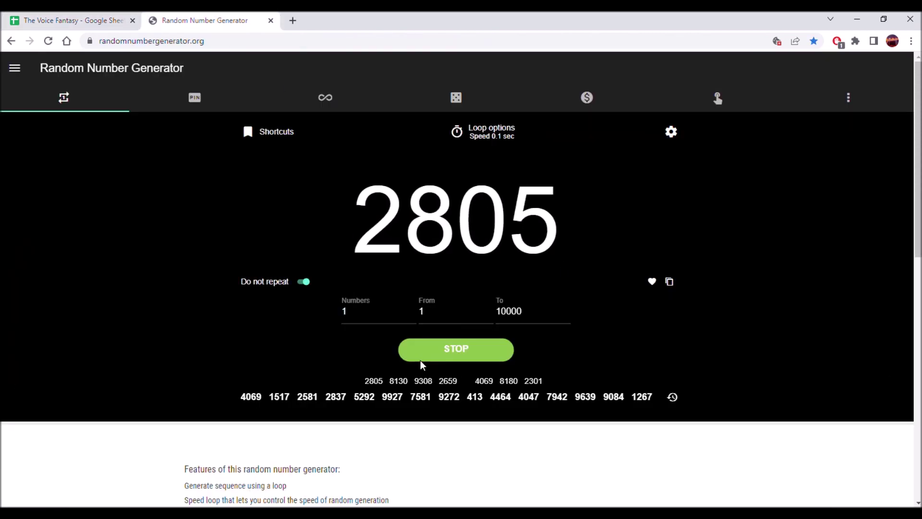
{"action": "left_click", "coordinate": [669, 282]}
{"action": "left_click", "coordinate": [64, 19]}
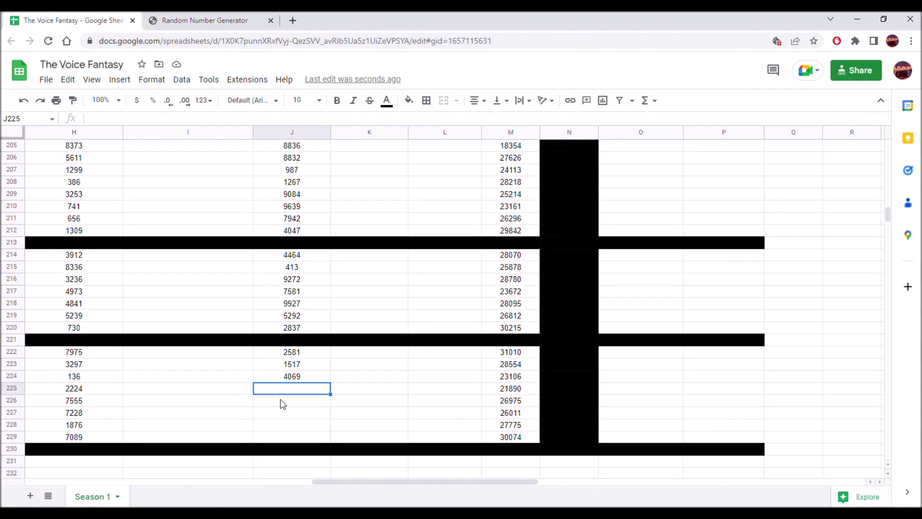
{"action": "right_click", "coordinate": [300, 395]}
{"action": "mouse_move", "coordinate": [398, 209]}
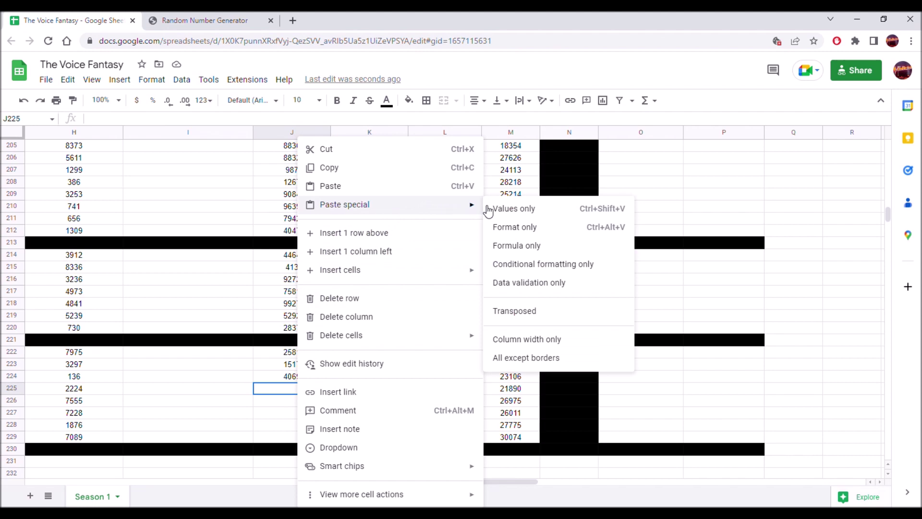
{"action": "left_click", "coordinate": [525, 208]}
- Generate another number in Random Number Generator, copy it, and paste it as values only into Score cell J226
{"action": "left_click", "coordinate": [302, 402]}
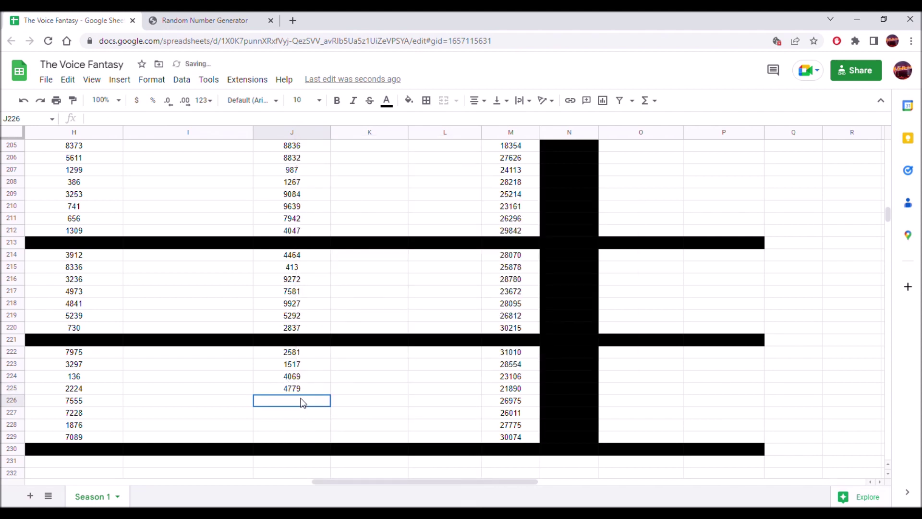
{"action": "left_click", "coordinate": [233, 19]}
{"action": "left_click", "coordinate": [457, 351]}
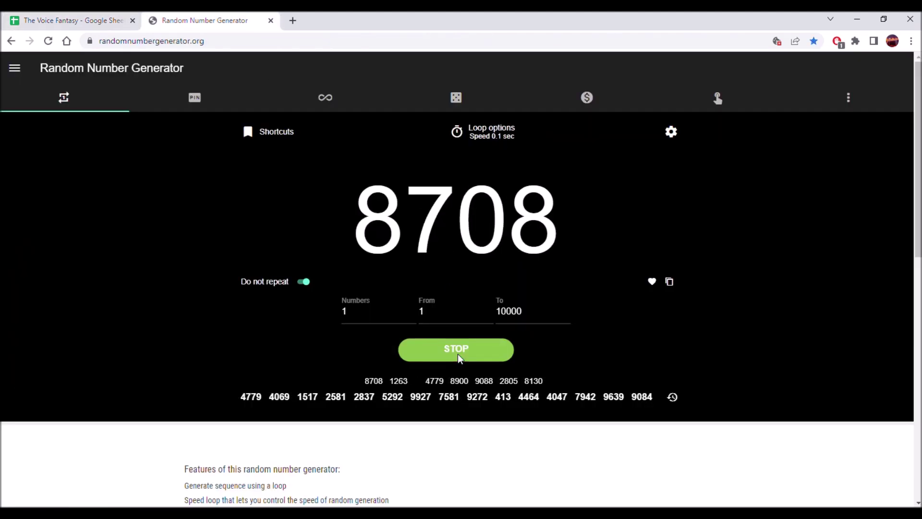
{"action": "left_click", "coordinate": [457, 353]}
{"action": "left_click", "coordinate": [669, 282]}
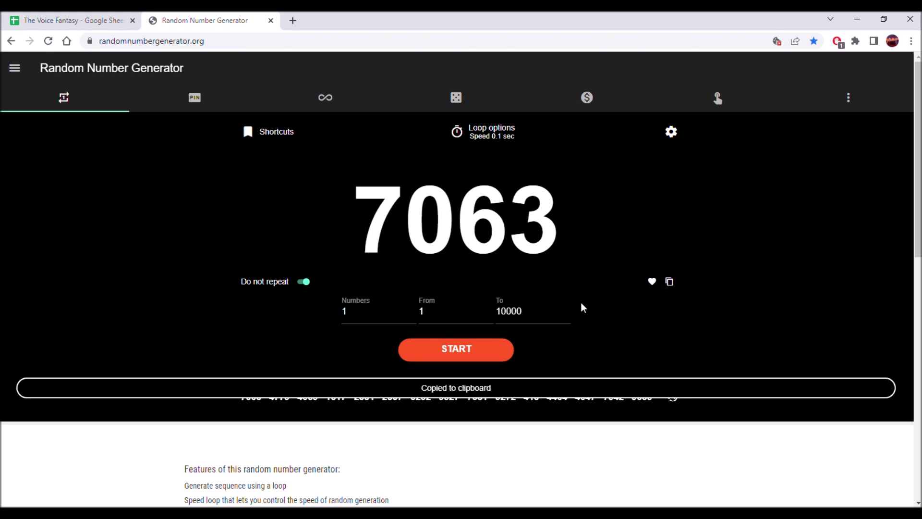
{"action": "left_click", "coordinate": [109, 15]}
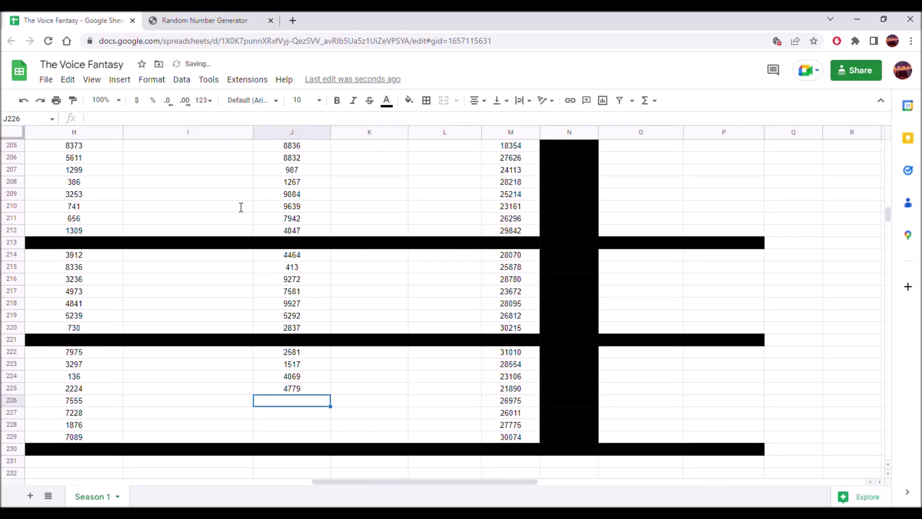
{"action": "right_click", "coordinate": [281, 401]}
{"action": "mouse_move", "coordinate": [456, 207]}
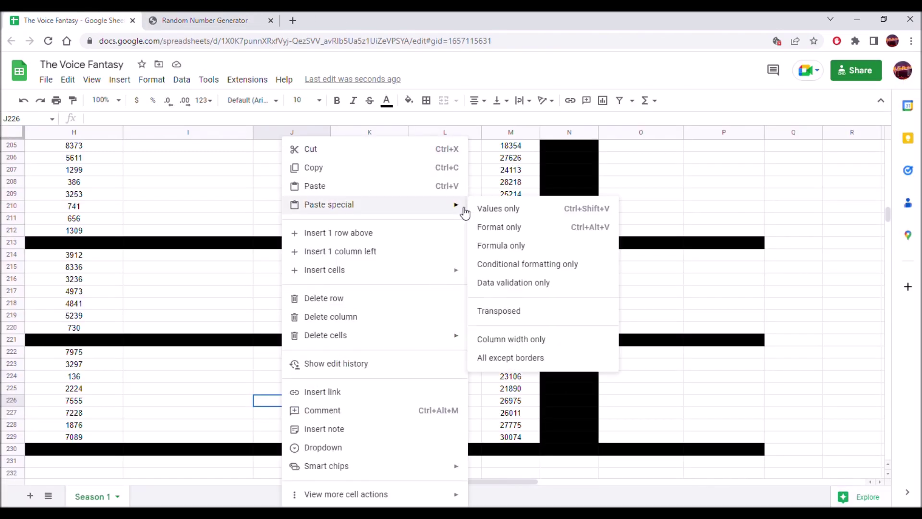
{"action": "left_click", "coordinate": [526, 212]}
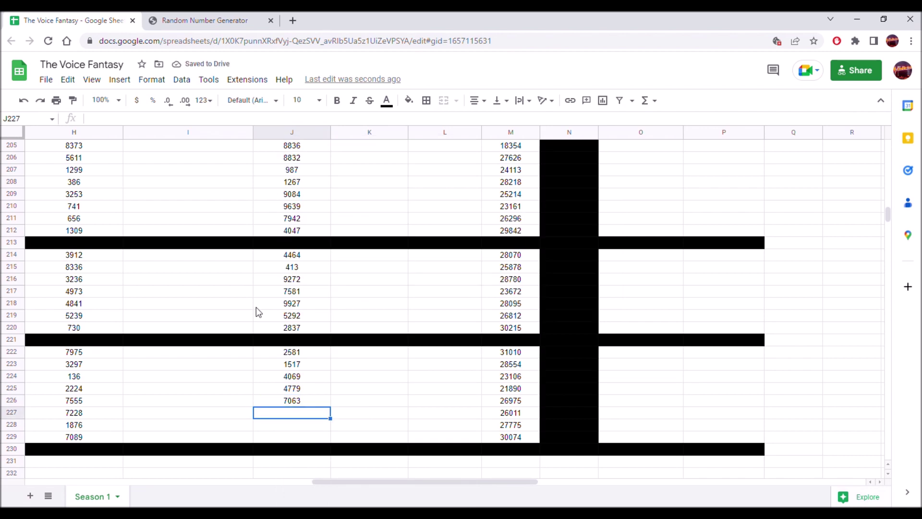
- Generate and copy another number in Random Number Generator, and paste it as values only into Score cell J227
{"action": "left_click", "coordinate": [190, 20]}
{"action": "left_click", "coordinate": [485, 346]}
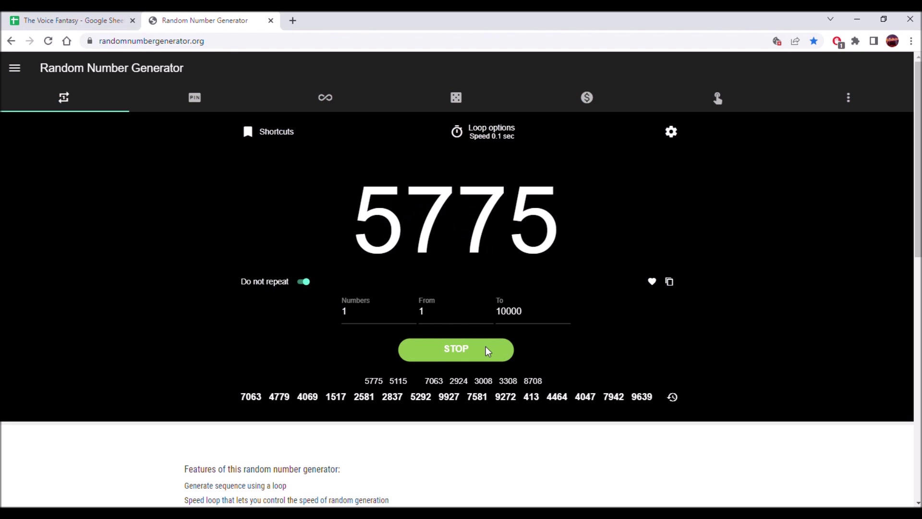
{"action": "left_click", "coordinate": [668, 282]}
{"action": "left_click", "coordinate": [72, 20]}
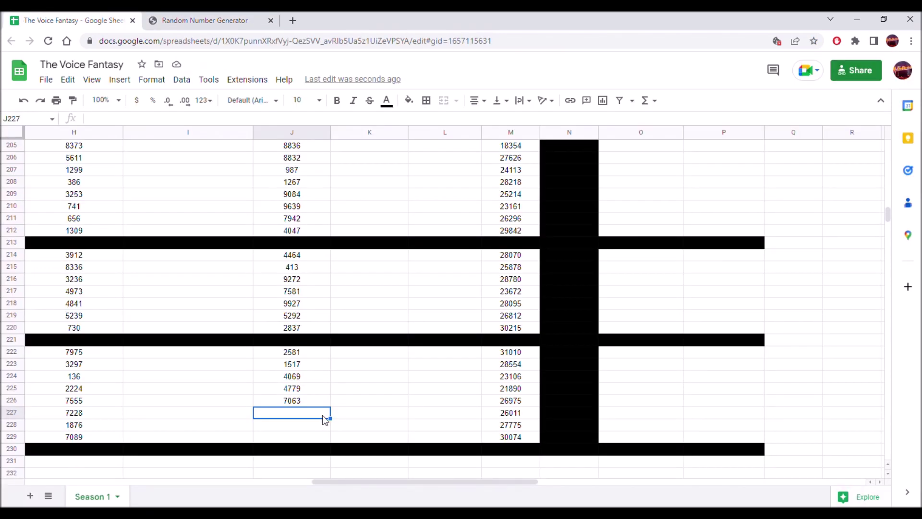
{"action": "right_click", "coordinate": [324, 418]}
{"action": "mouse_move", "coordinate": [489, 204]}
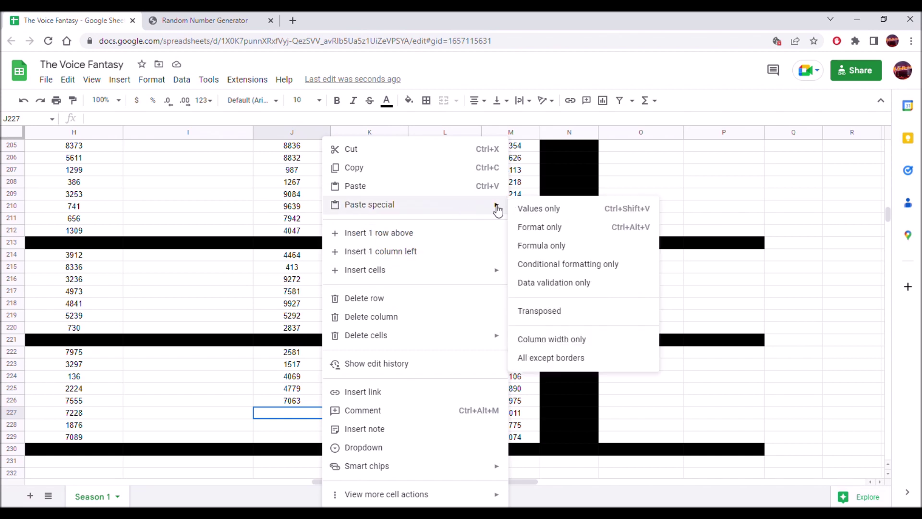
{"action": "left_click", "coordinate": [542, 212]}
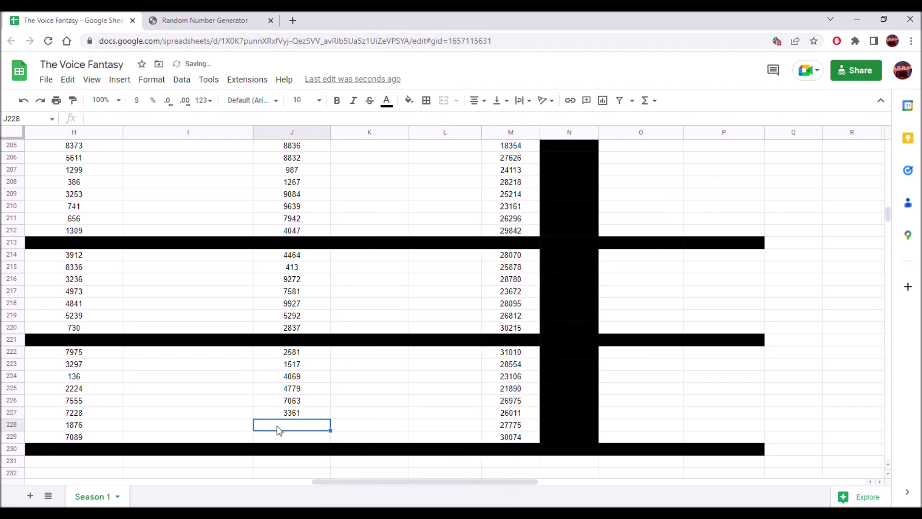
- Copy a newly generated number from Random Number Generator and paste it as values only into Score cell J228
{"action": "left_click", "coordinate": [206, 20]}
{"action": "left_click", "coordinate": [476, 356]}
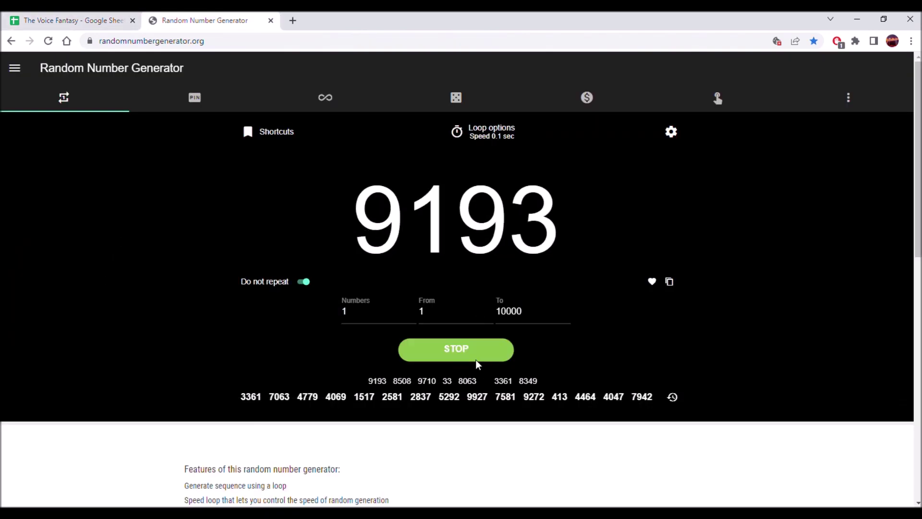
{"action": "left_click", "coordinate": [669, 282]}
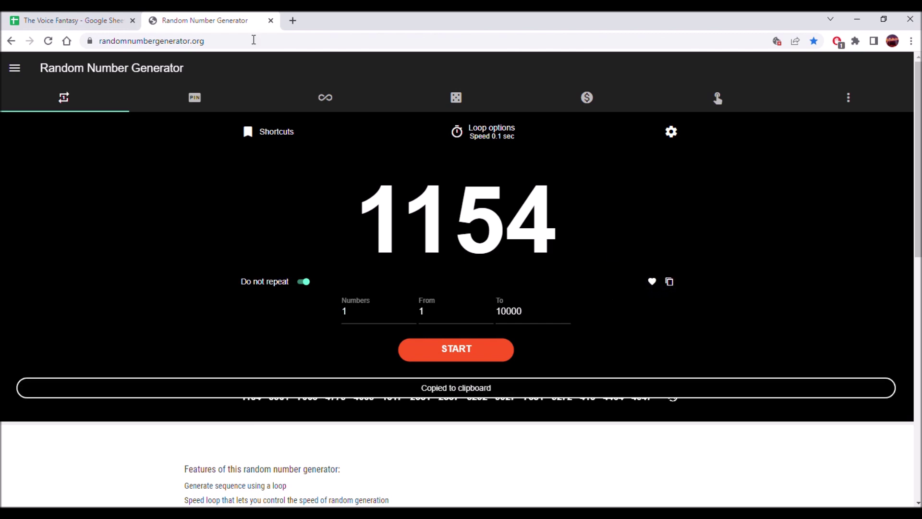
{"action": "left_click", "coordinate": [72, 20]}
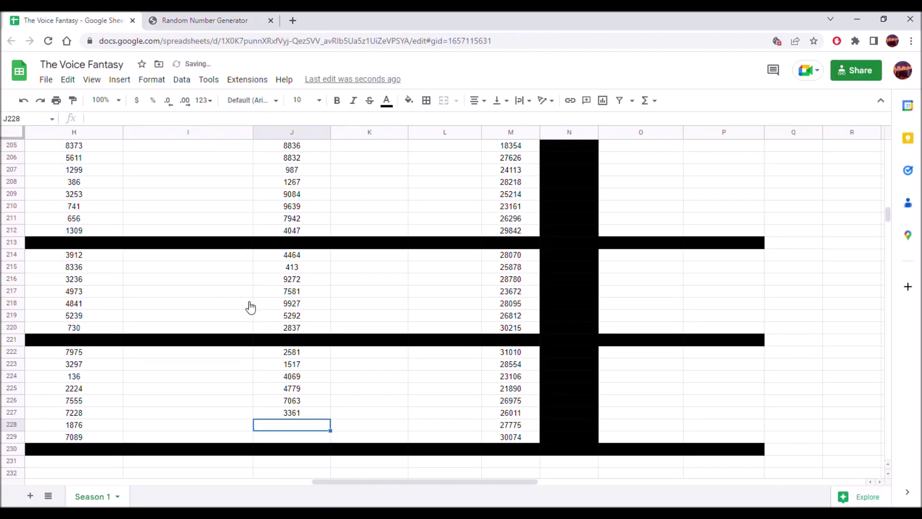
{"action": "right_click", "coordinate": [273, 432]}
{"action": "mouse_move", "coordinate": [442, 126]}
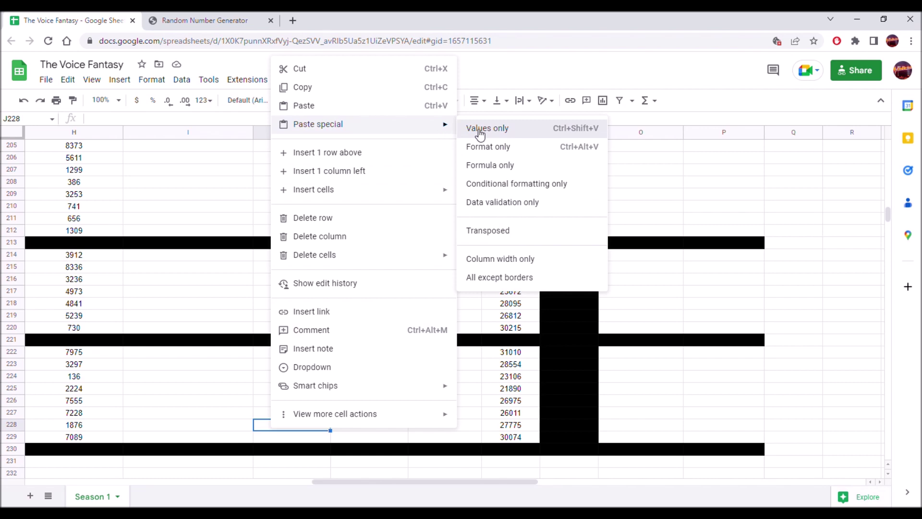
{"action": "left_click", "coordinate": [480, 129]}
- Fill Score cell J229 with a fresh number generated and copied in Random Number Generator, pasted as values only
{"action": "left_click", "coordinate": [199, 27]}
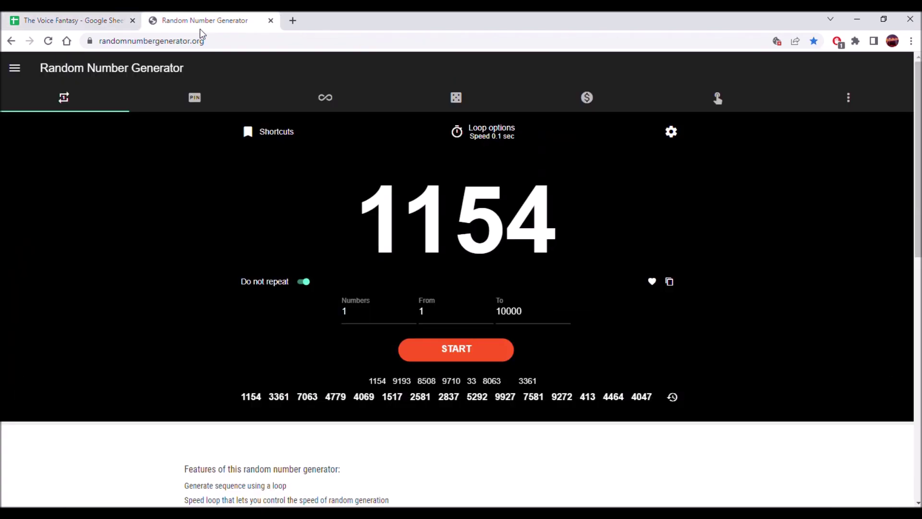
{"action": "left_click", "coordinate": [473, 353]}
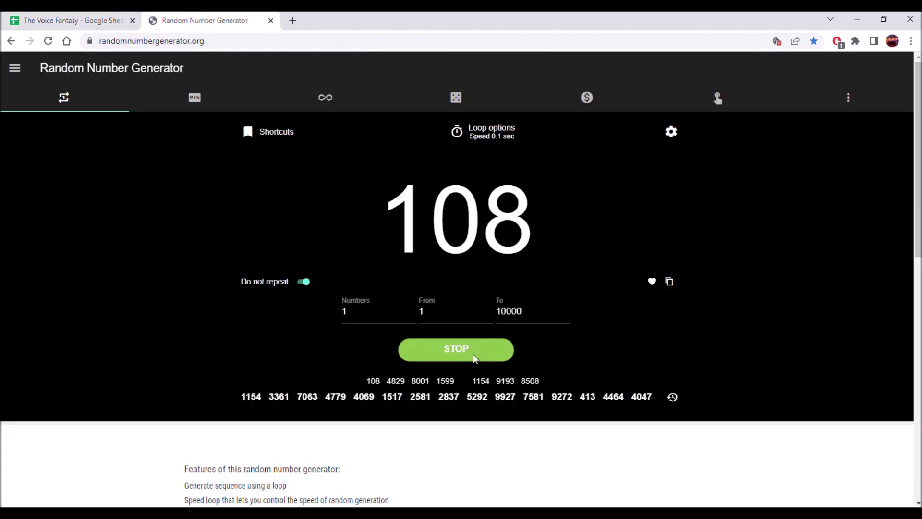
{"action": "left_click", "coordinate": [669, 281]}
{"action": "left_click", "coordinate": [8, 19]}
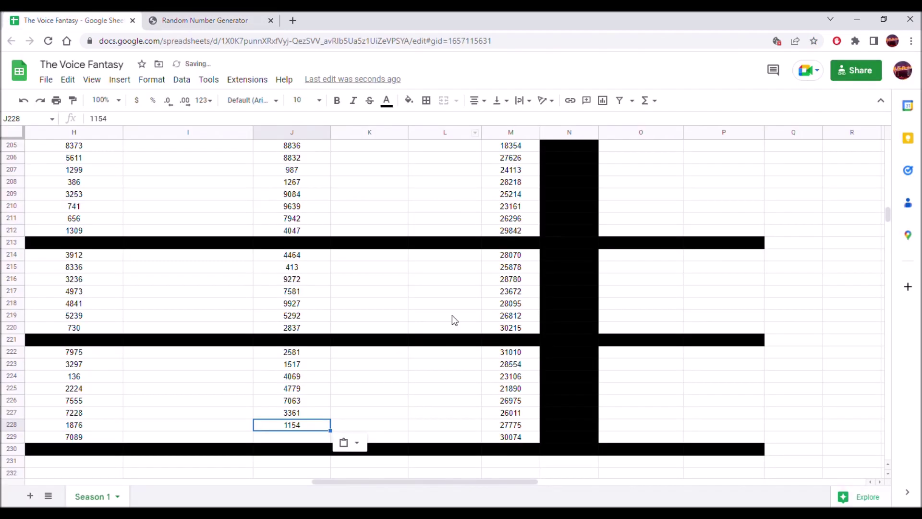
{"action": "right_click", "coordinate": [310, 437]}
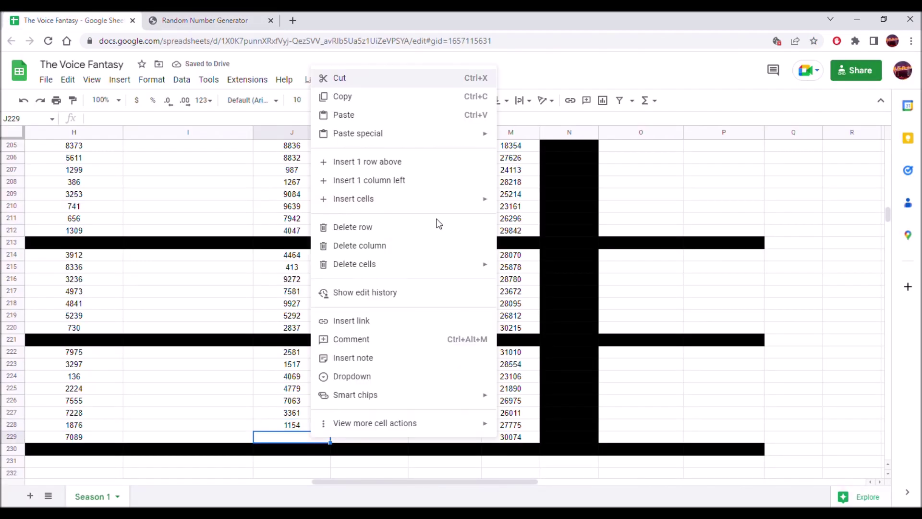
{"action": "mouse_move", "coordinate": [456, 137]}
{"action": "left_click", "coordinate": [541, 138]}
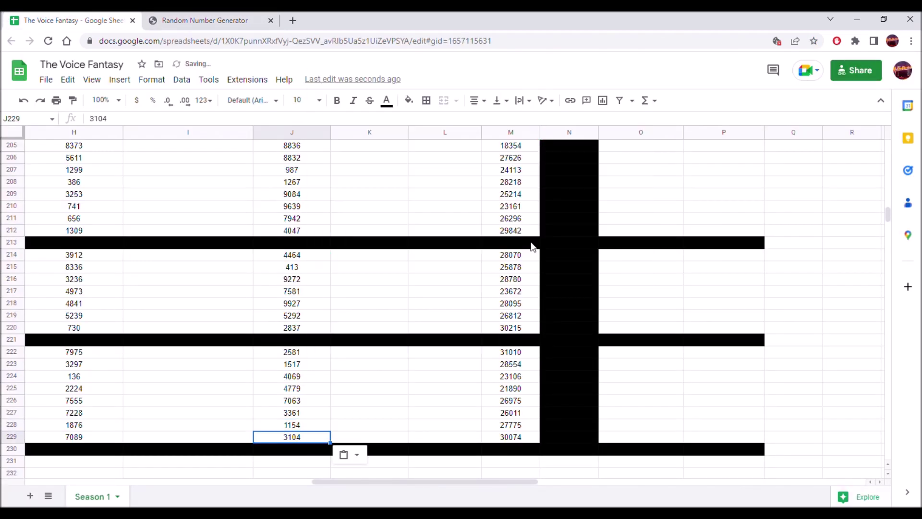
- Generate and copy a number in Random Number Generator, and paste it as values only into L197, the first Apple cell
{"action": "scroll", "coordinate": [533, 244], "scroll_direction": "up", "scroll_amount": 5}
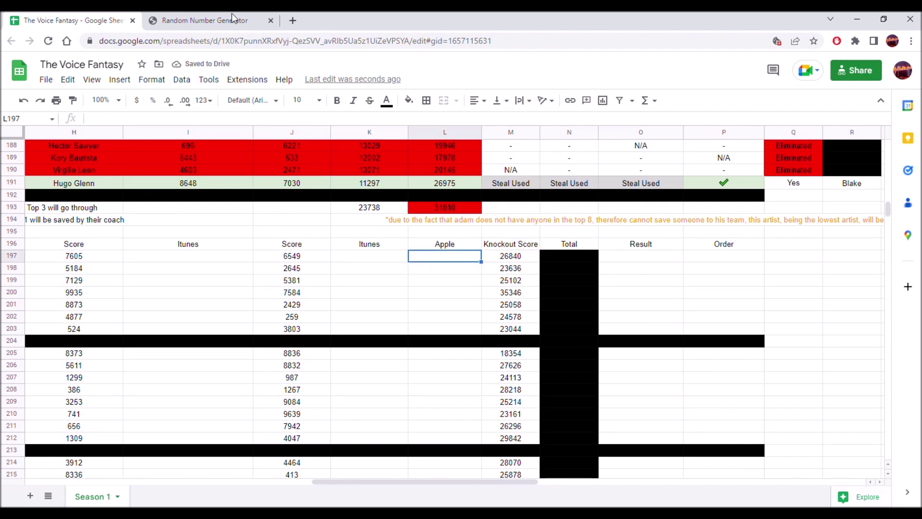
{"action": "left_click", "coordinate": [225, 21]}
{"action": "left_click", "coordinate": [472, 355]}
{"action": "left_click", "coordinate": [472, 354]}
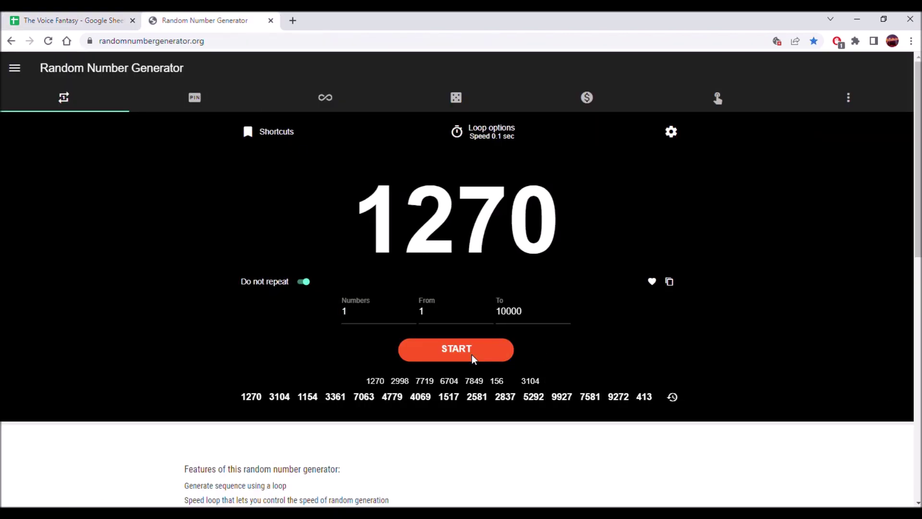
{"action": "left_click", "coordinate": [669, 282]}
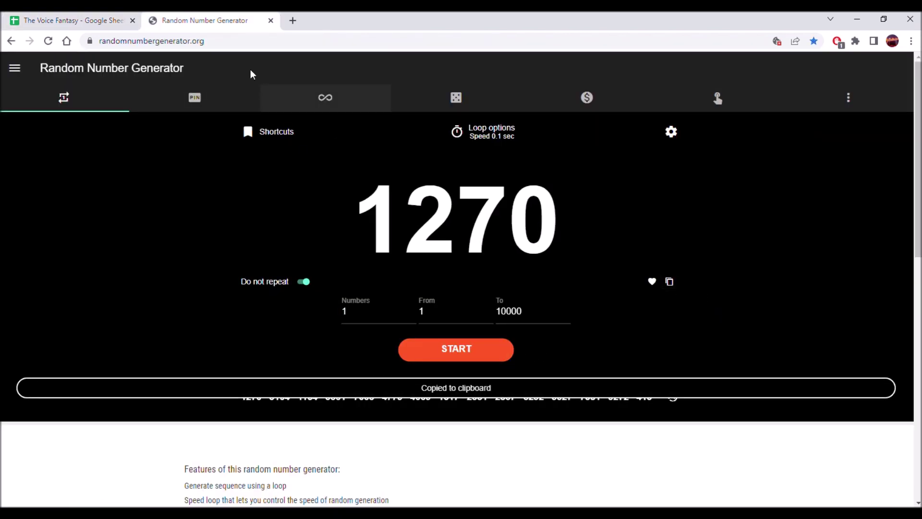
{"action": "left_click", "coordinate": [96, 21]}
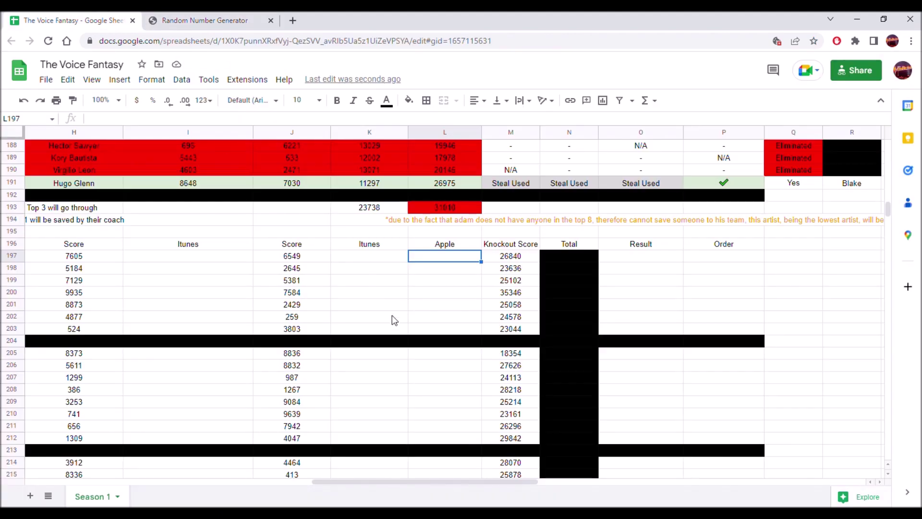
{"action": "right_click", "coordinate": [453, 260]}
{"action": "mouse_move", "coordinate": [613, 202]}
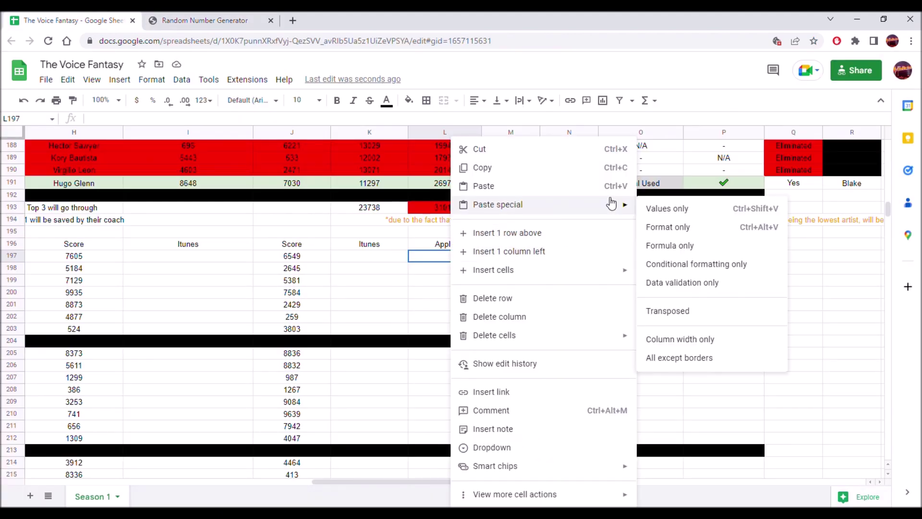
{"action": "left_click", "coordinate": [659, 209]}
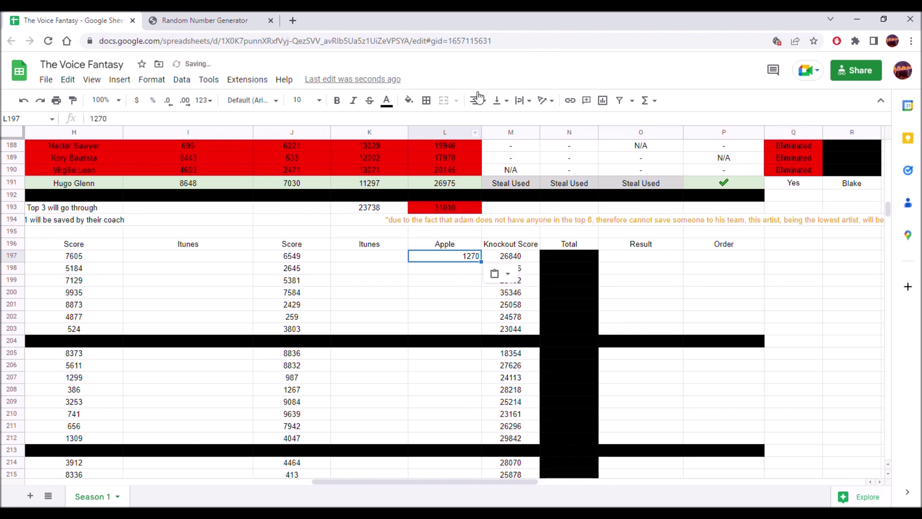
- Align all of column L to the center horizontally and to the middle vertically
{"action": "left_click", "coordinate": [451, 136]}
{"action": "left_click", "coordinate": [477, 102]}
{"action": "left_click", "coordinate": [495, 122]}
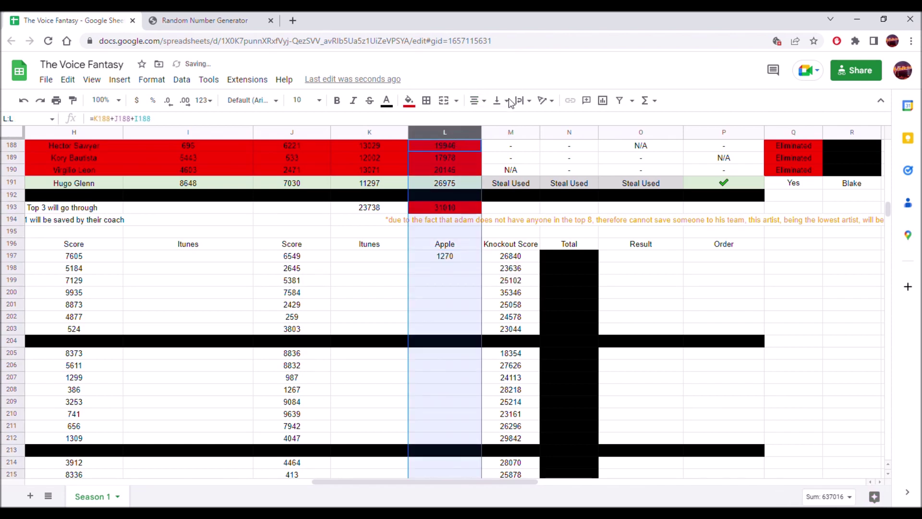
{"action": "left_click", "coordinate": [499, 101]}
{"action": "left_click", "coordinate": [515, 121]}
- Fill Apple cell L198 with a fresh number generated and copied in Random Number Generator, pasted as values only
{"action": "left_click", "coordinate": [444, 270]}
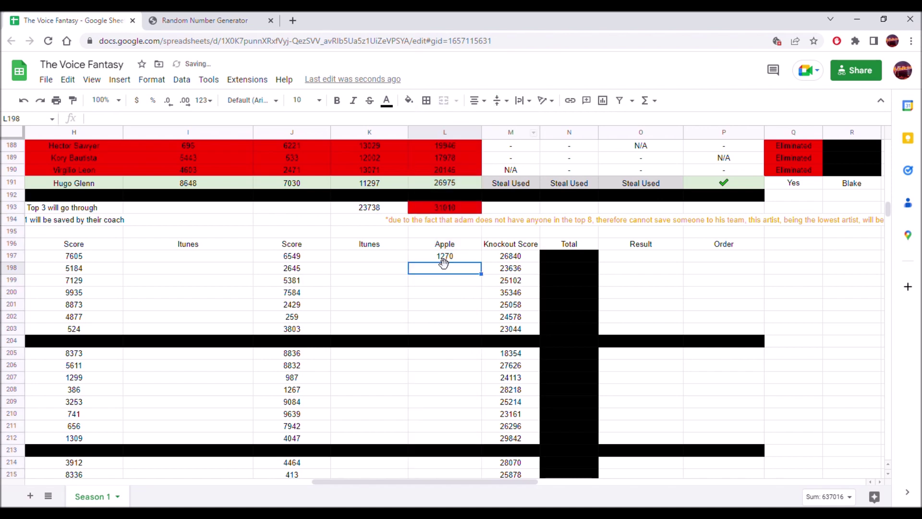
{"action": "left_click", "coordinate": [206, 20]}
{"action": "left_click", "coordinate": [455, 355]}
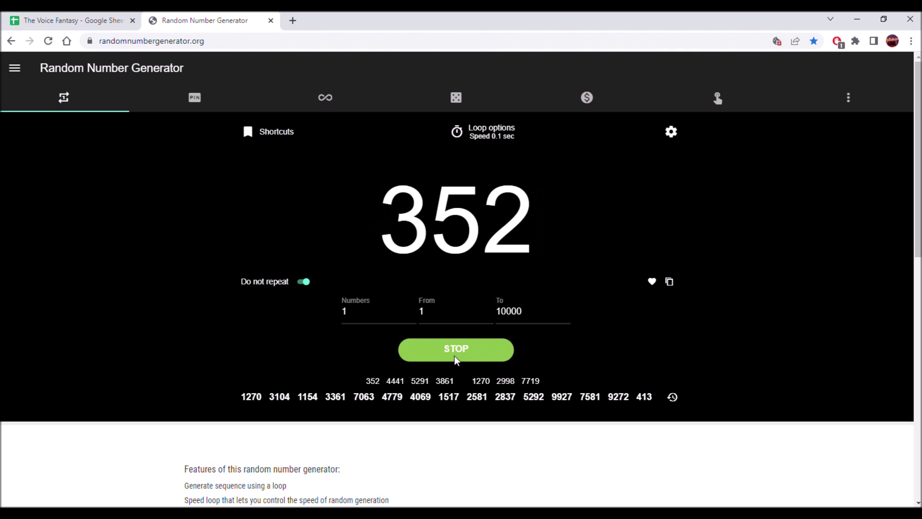
{"action": "left_click", "coordinate": [669, 282]}
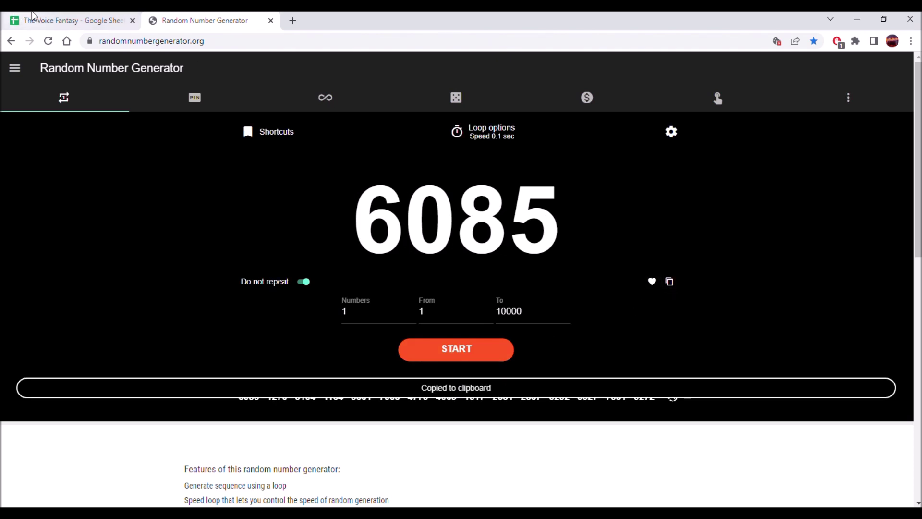
{"action": "left_click", "coordinate": [72, 20]}
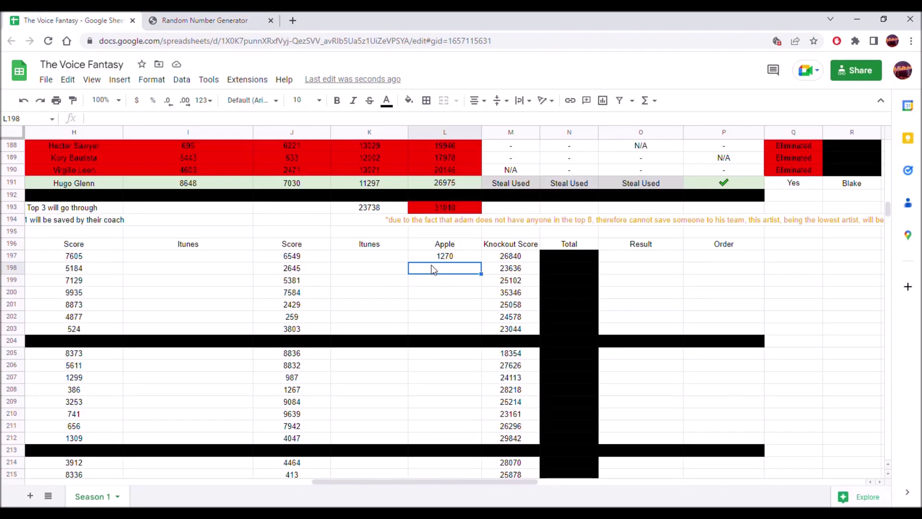
{"action": "right_click", "coordinate": [433, 270]}
{"action": "mouse_move", "coordinate": [576, 208]}
{"action": "left_click", "coordinate": [667, 211]}
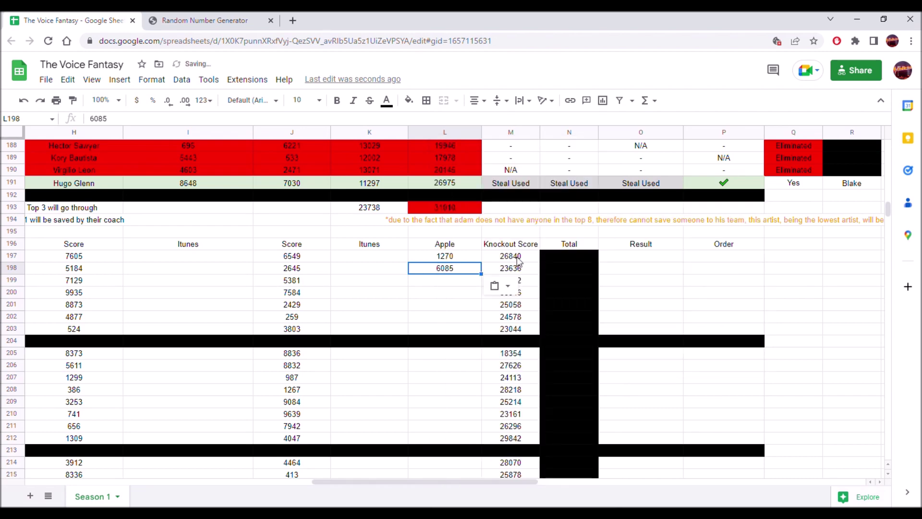
- Generate another number in Random Number Generator, copy it, and paste it as values only into Apple cell L199
{"action": "left_click", "coordinate": [436, 284]}
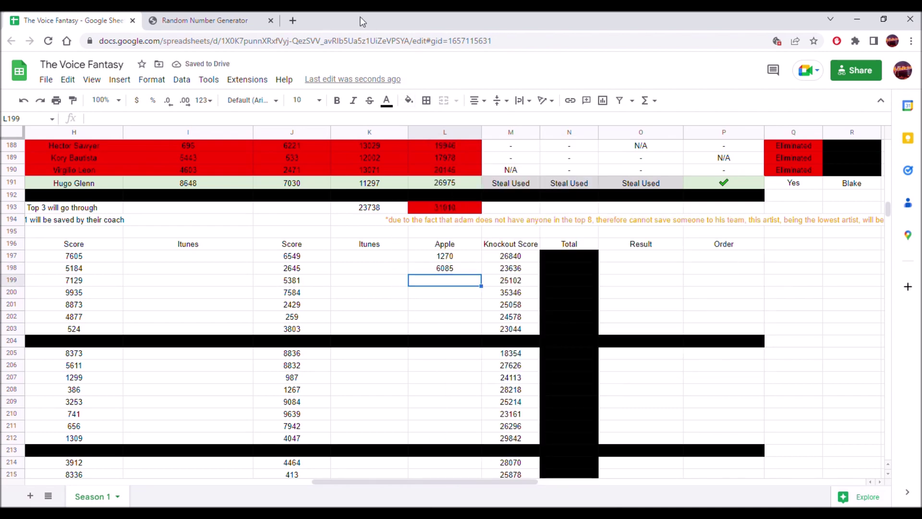
{"action": "left_click", "coordinate": [236, 16]}
{"action": "left_click", "coordinate": [453, 350]}
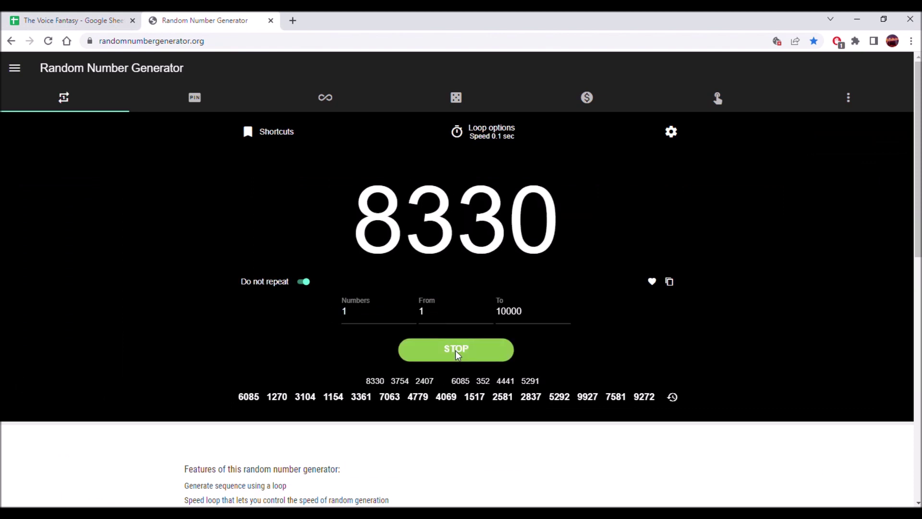
{"action": "left_click", "coordinate": [455, 350]}
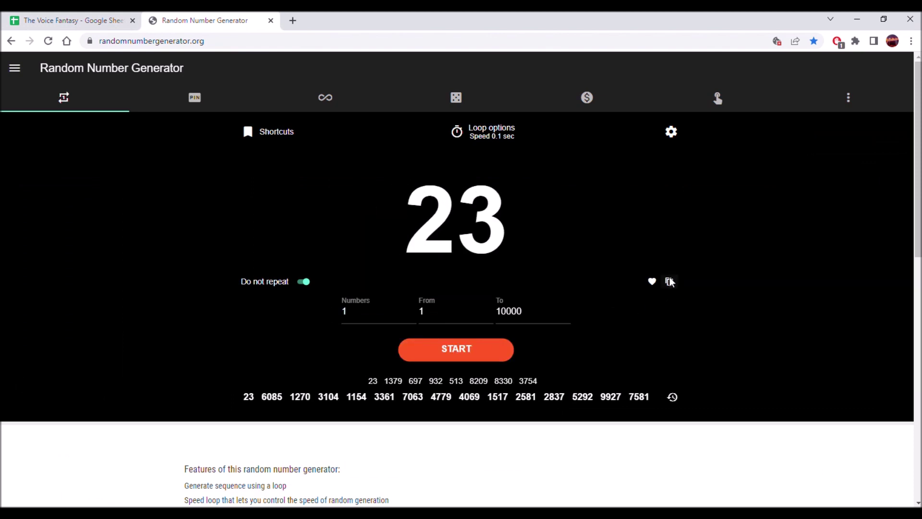
{"action": "left_click", "coordinate": [669, 282]}
{"action": "left_click", "coordinate": [58, 20]}
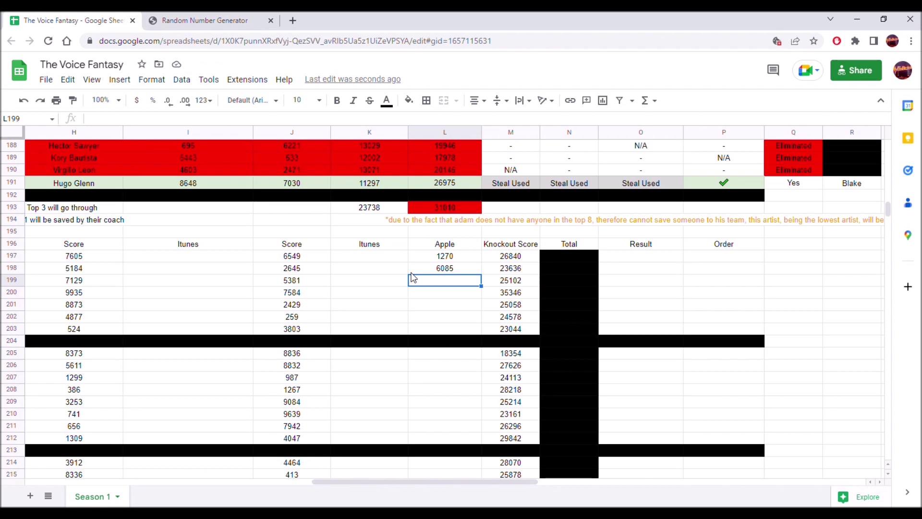
{"action": "right_click", "coordinate": [437, 283]}
{"action": "mouse_move", "coordinate": [505, 206]}
{"action": "left_click", "coordinate": [658, 209]}
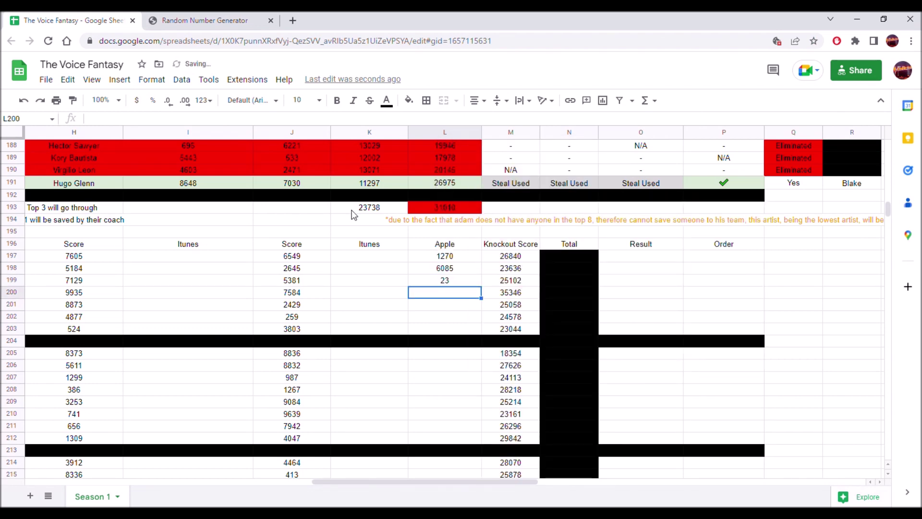
- Copy a newly generated number from Random Number Generator and paste it as values only into Apple cell L200
{"action": "left_click", "coordinate": [202, 20]}
{"action": "left_click", "coordinate": [462, 348]}
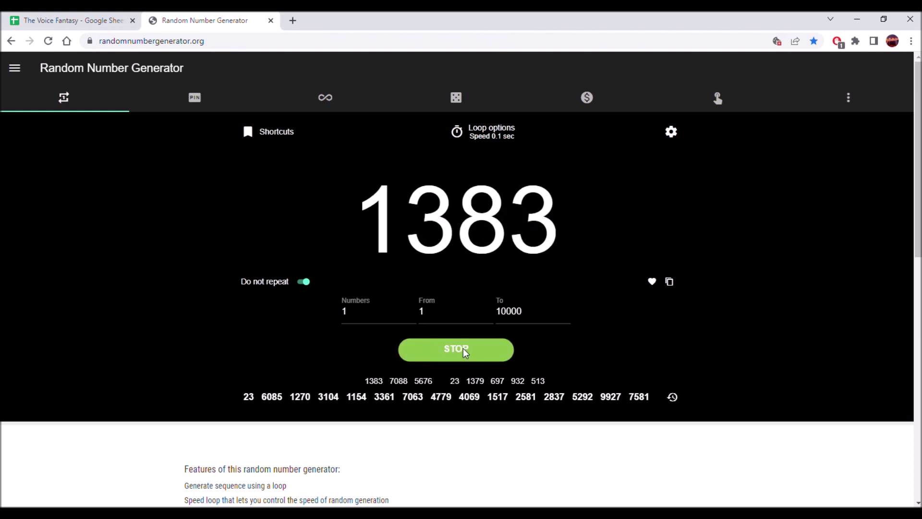
{"action": "left_click", "coordinate": [670, 280]}
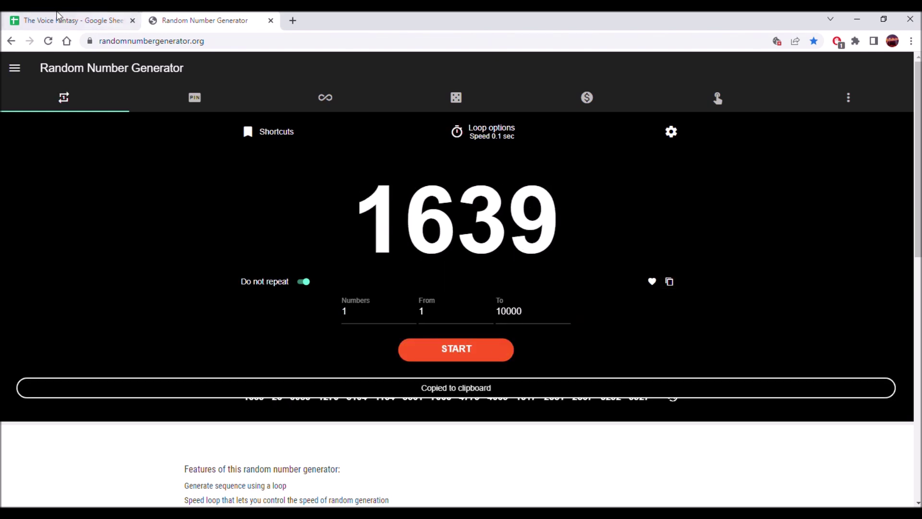
{"action": "left_click", "coordinate": [72, 20]}
{"action": "right_click", "coordinate": [464, 292]}
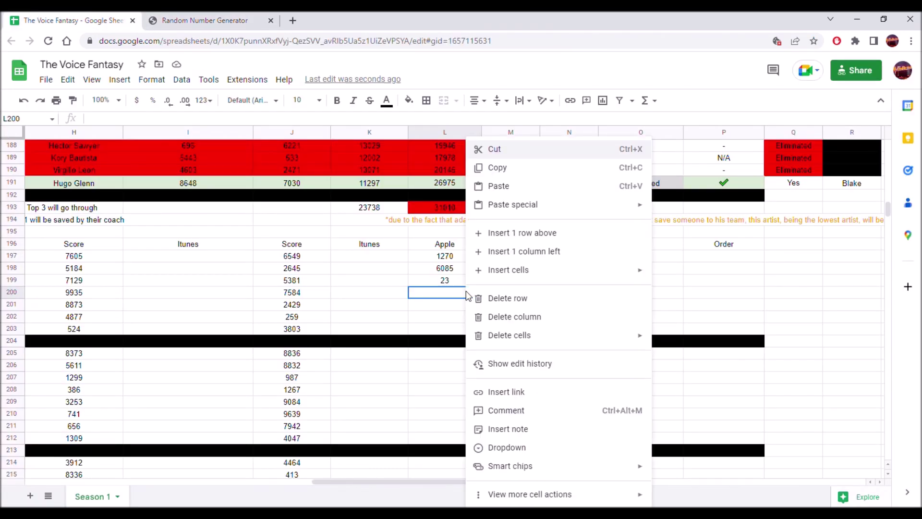
{"action": "mouse_move", "coordinate": [639, 206]}
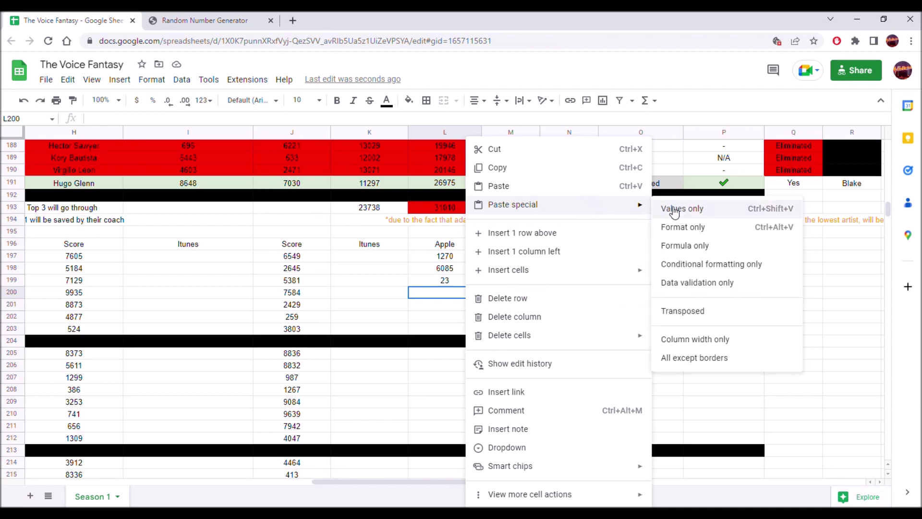
{"action": "left_click", "coordinate": [672, 209]}
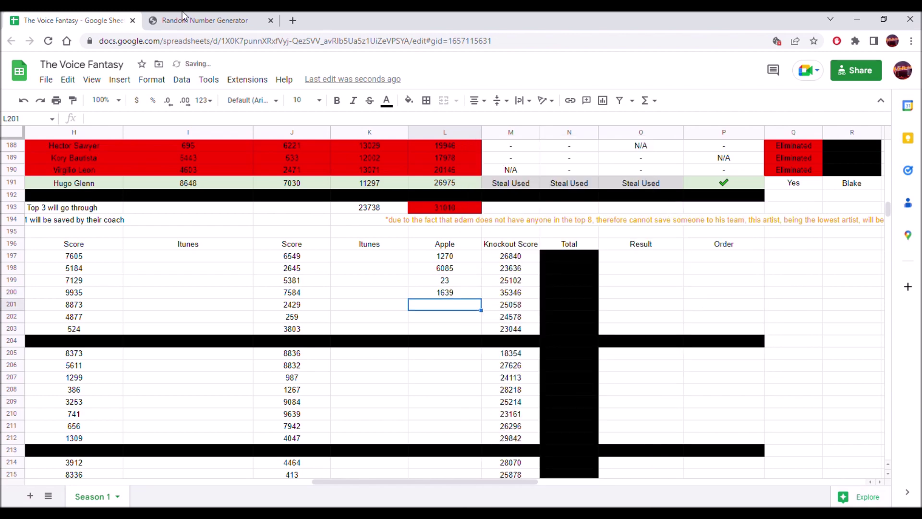
- Generate a new number in Random Number Generator, copy it, and paste it as values only into Apple cell L201
{"action": "left_click", "coordinate": [204, 20]}
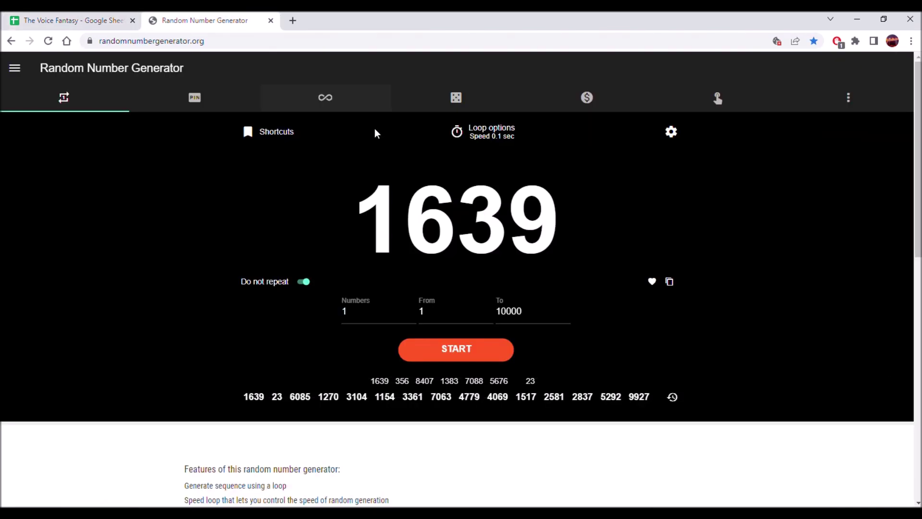
{"action": "left_click", "coordinate": [474, 347]}
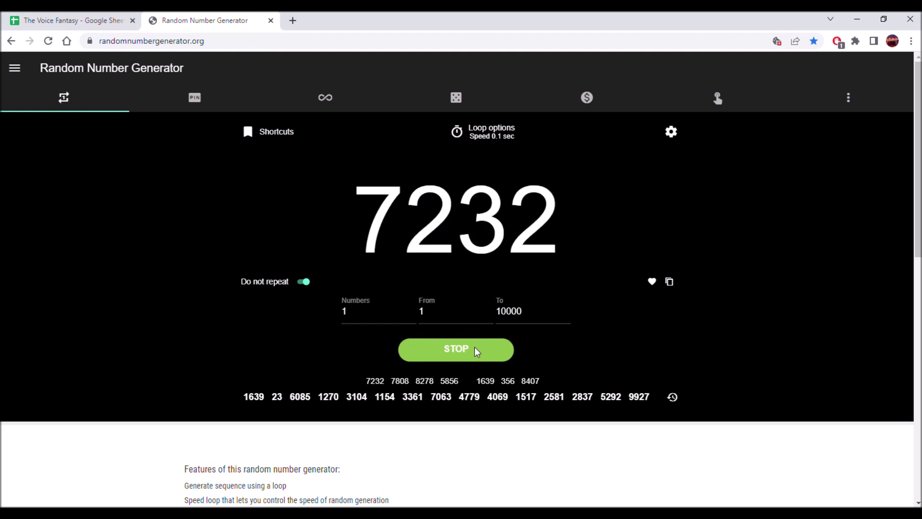
{"action": "left_click", "coordinate": [668, 282]}
{"action": "left_click", "coordinate": [127, 19]}
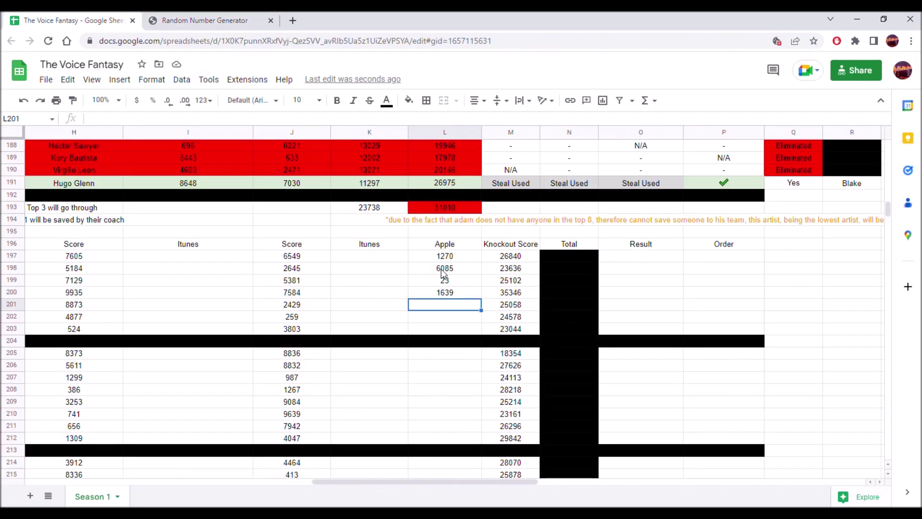
{"action": "right_click", "coordinate": [438, 307]}
{"action": "mouse_move", "coordinate": [603, 204]}
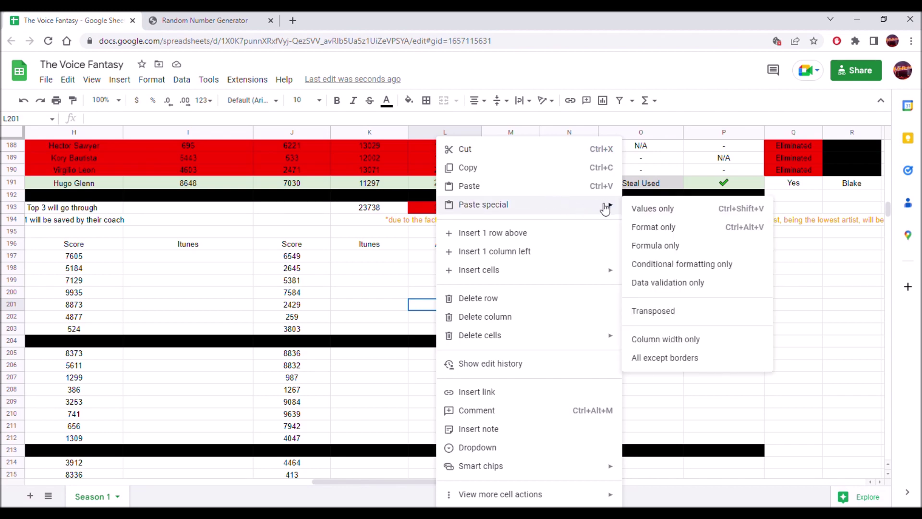
{"action": "left_click", "coordinate": [644, 208]}
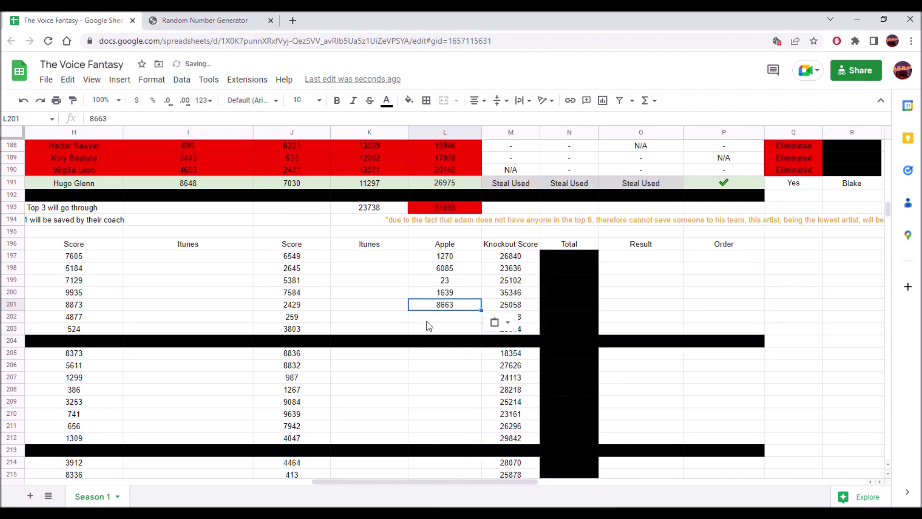
- Fill Apple cell L202 with another number generated and copied in Random Number Generator, pasted as values only
{"action": "left_click", "coordinate": [204, 19]}
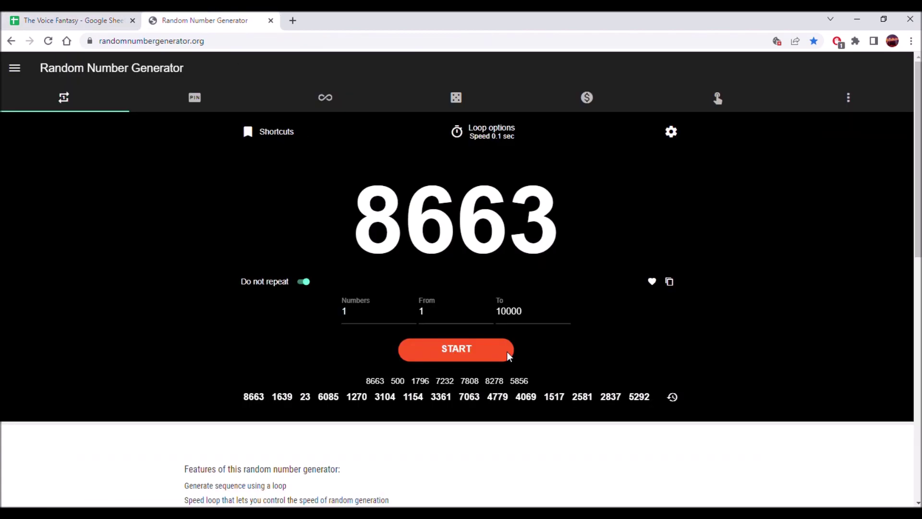
{"action": "left_click", "coordinate": [495, 351]}
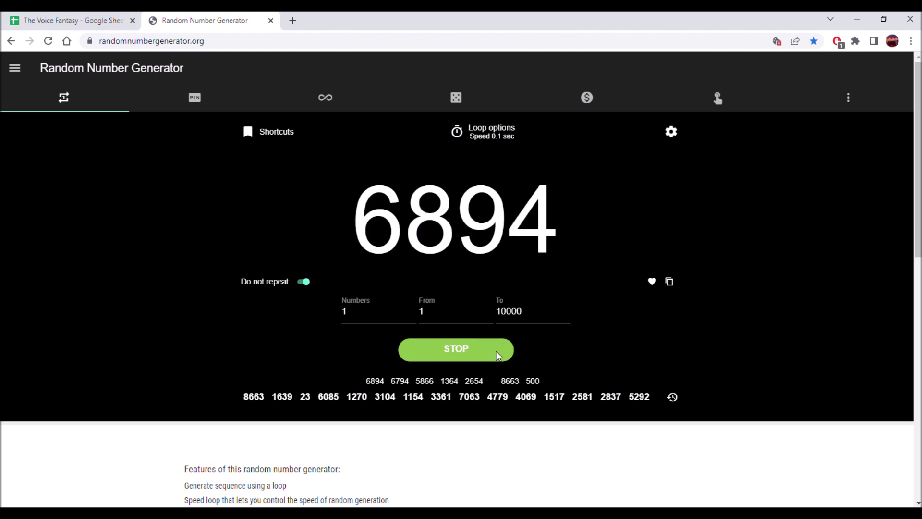
{"action": "left_click", "coordinate": [670, 283]}
{"action": "left_click", "coordinate": [120, 20]}
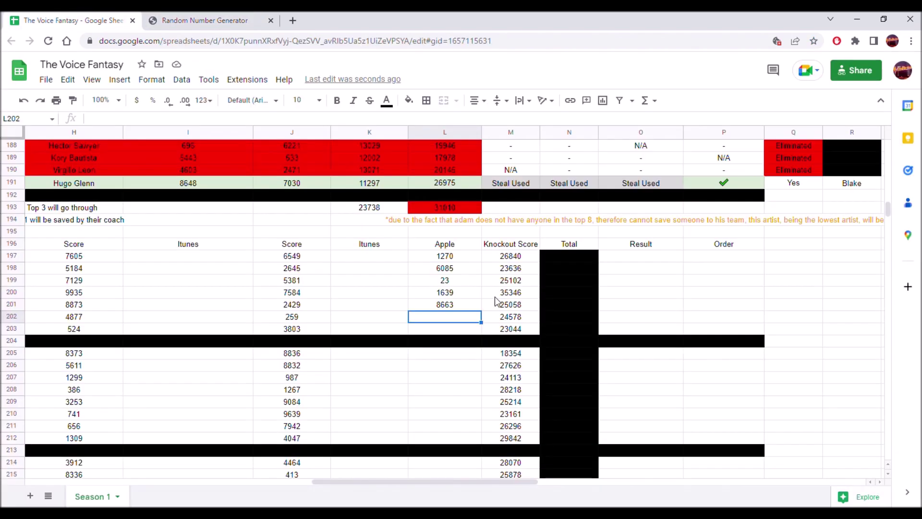
{"action": "right_click", "coordinate": [463, 325]}
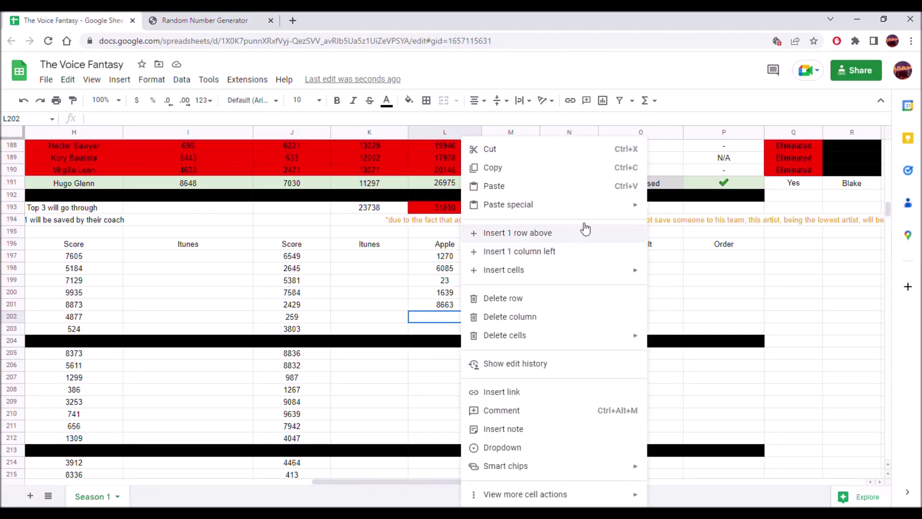
{"action": "mouse_move", "coordinate": [629, 205]}
{"action": "left_click", "coordinate": [678, 210]}
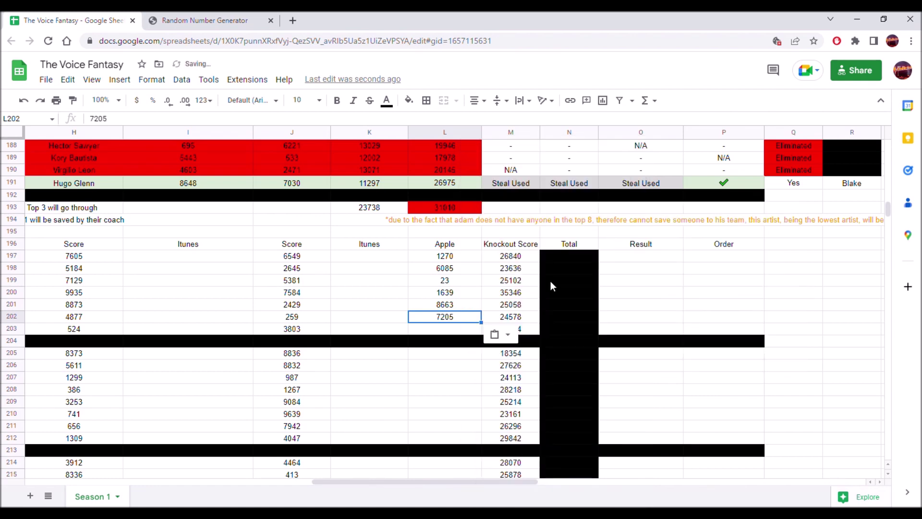
- Copy a freshly generated number from Random Number Generator and paste it as values only into Apple cell L203
{"action": "left_click", "coordinate": [434, 329]}
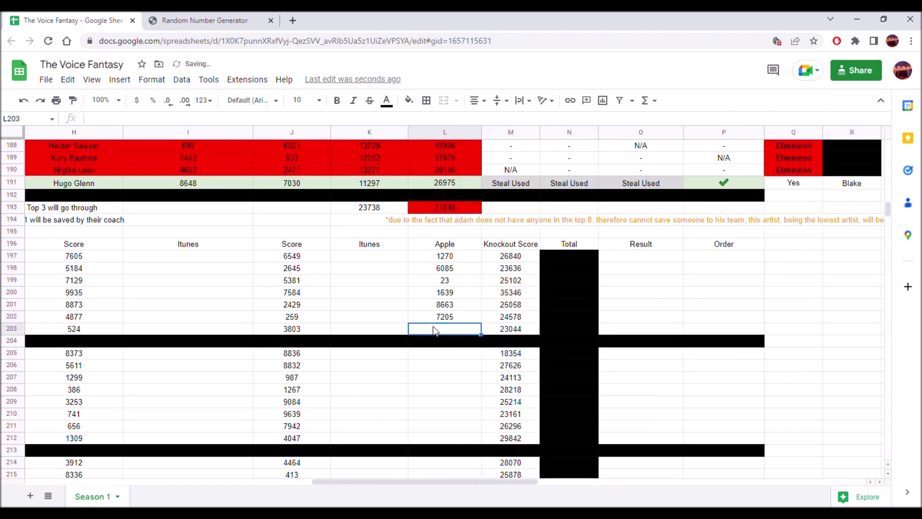
{"action": "left_click", "coordinate": [205, 21]}
{"action": "left_click", "coordinate": [478, 357]}
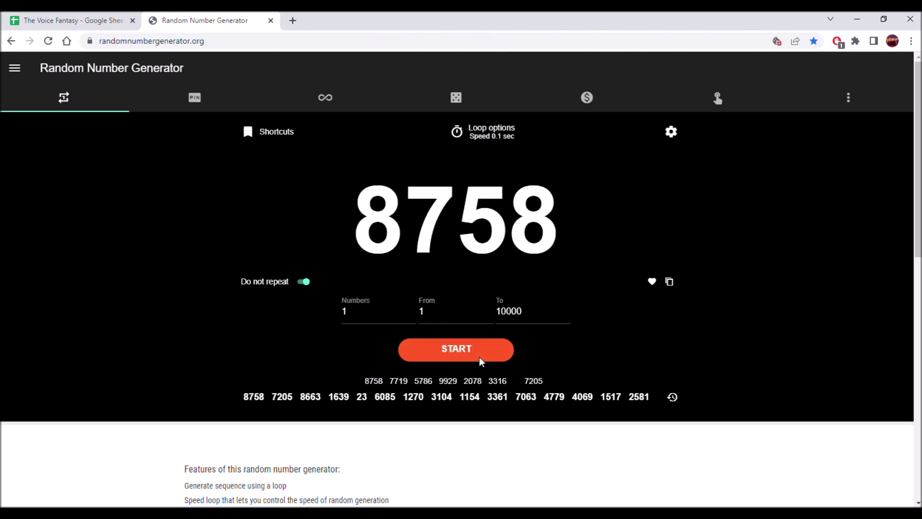
{"action": "left_click", "coordinate": [669, 282]}
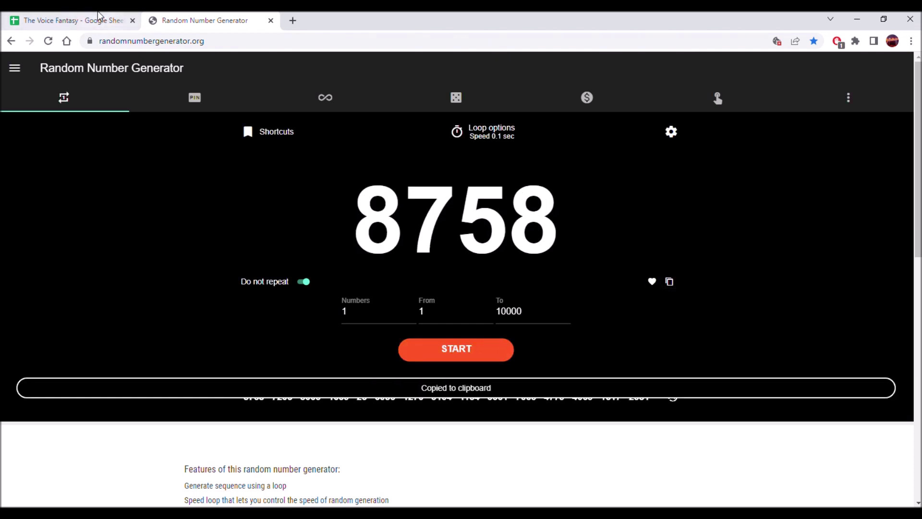
{"action": "left_click", "coordinate": [72, 21]}
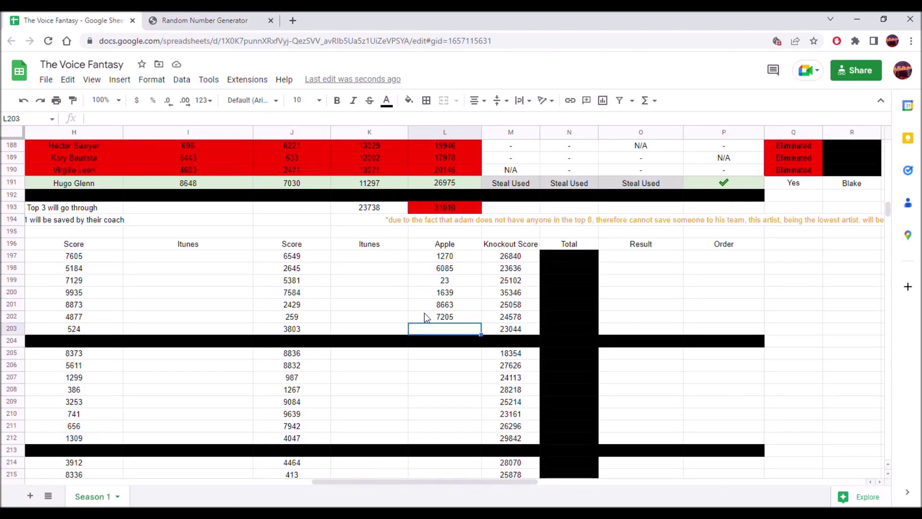
{"action": "right_click", "coordinate": [443, 330]}
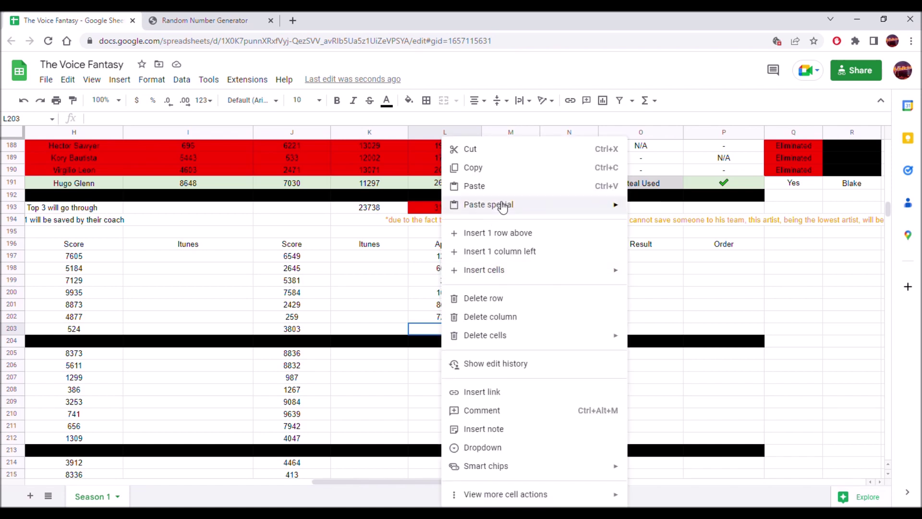
{"action": "mouse_move", "coordinate": [617, 206]}
{"action": "left_click", "coordinate": [656, 209]}
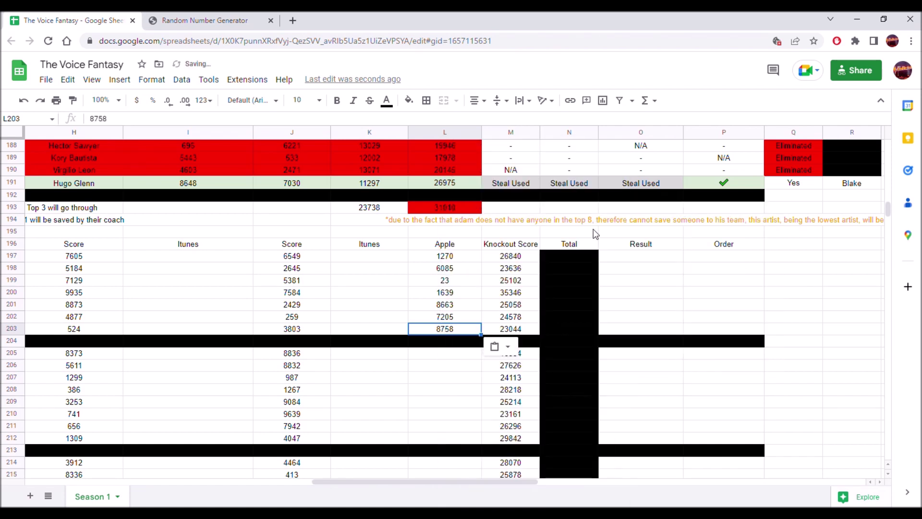
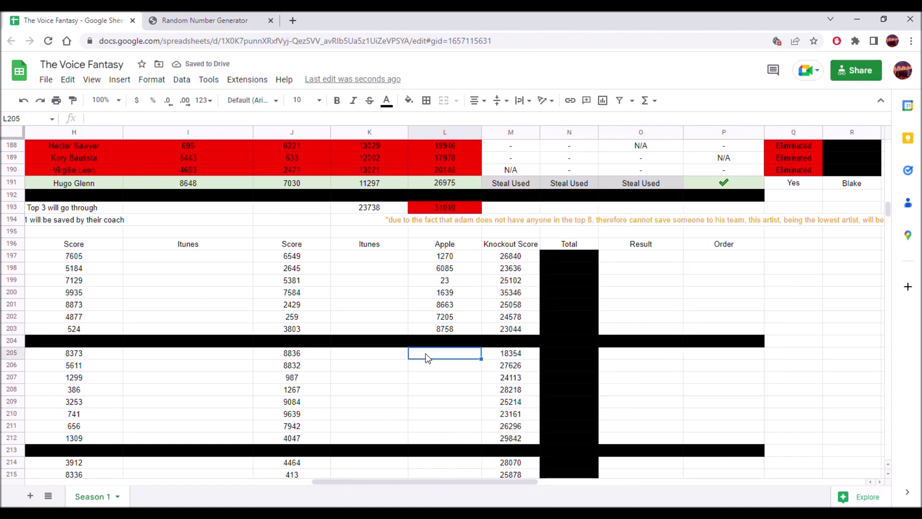
- Generate and copy a number in Random Number Generator, and paste it as values only into Apple cell L205
{"action": "left_click", "coordinate": [214, 20]}
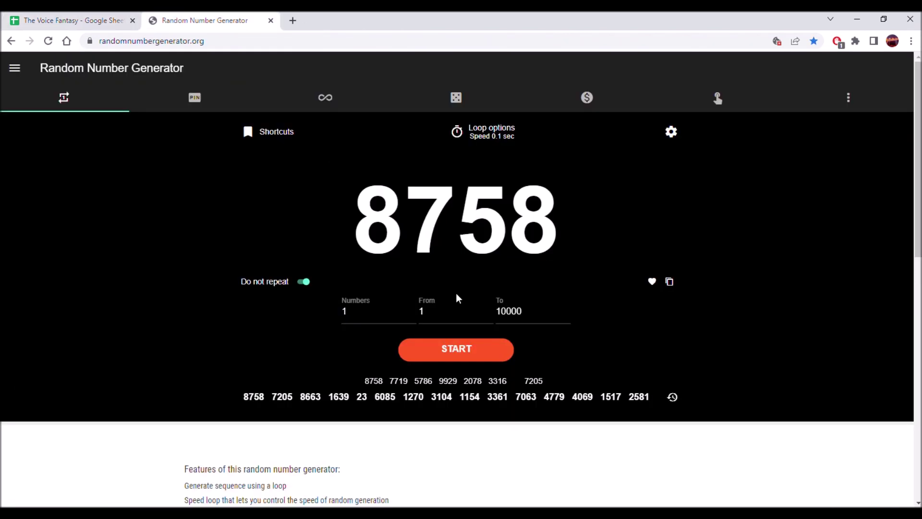
{"action": "left_click", "coordinate": [478, 349]}
{"action": "left_click", "coordinate": [669, 282]}
{"action": "left_click", "coordinate": [72, 21]}
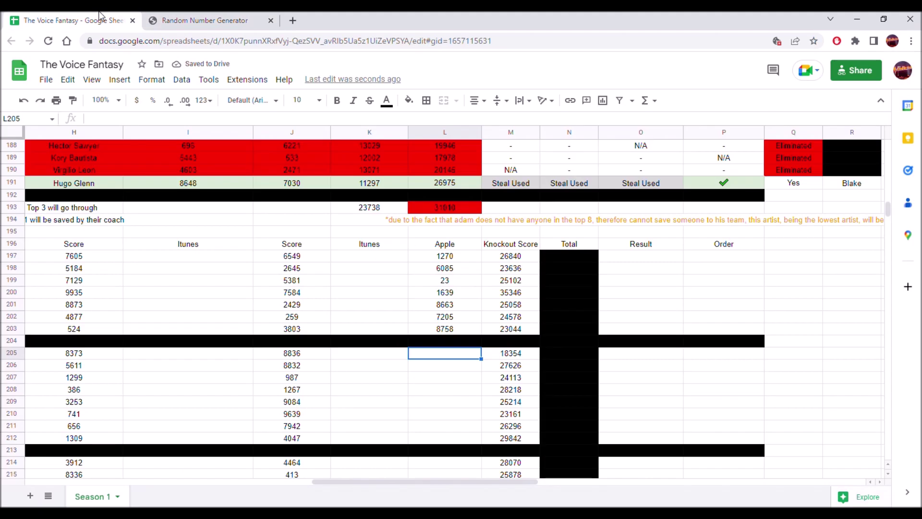
{"action": "right_click", "coordinate": [458, 354]}
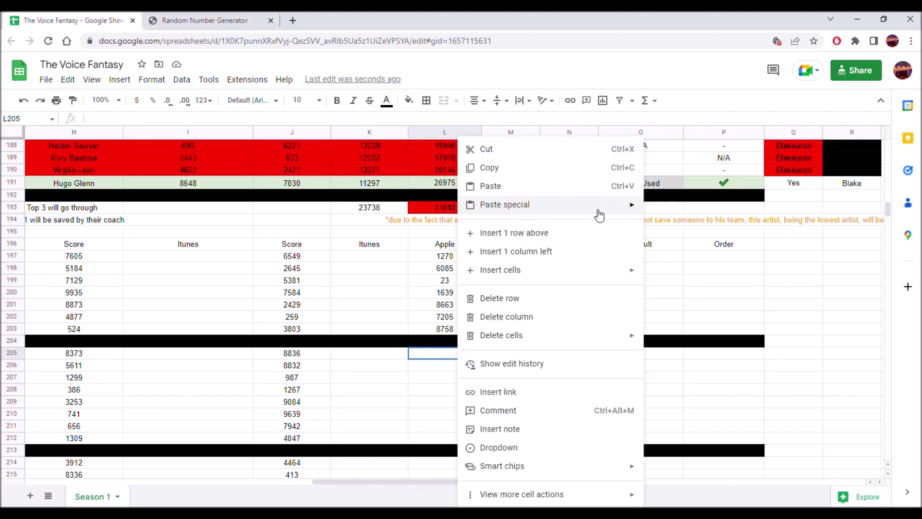
{"action": "mouse_move", "coordinate": [600, 207]}
{"action": "left_click", "coordinate": [677, 208]}
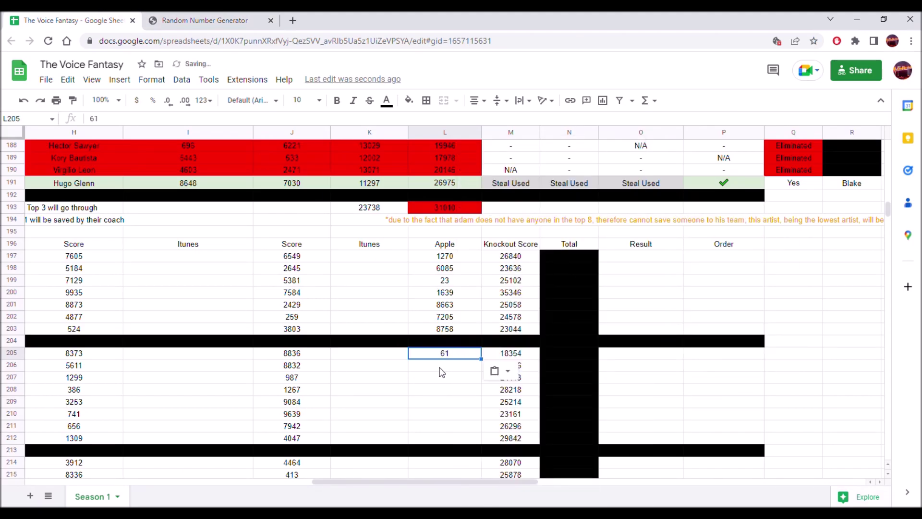
- Fill Apple cell L206 with a new number generated and copied in Random Number Generator, pasted as values only
{"action": "left_click", "coordinate": [214, 21]}
{"action": "left_click", "coordinate": [451, 351]}
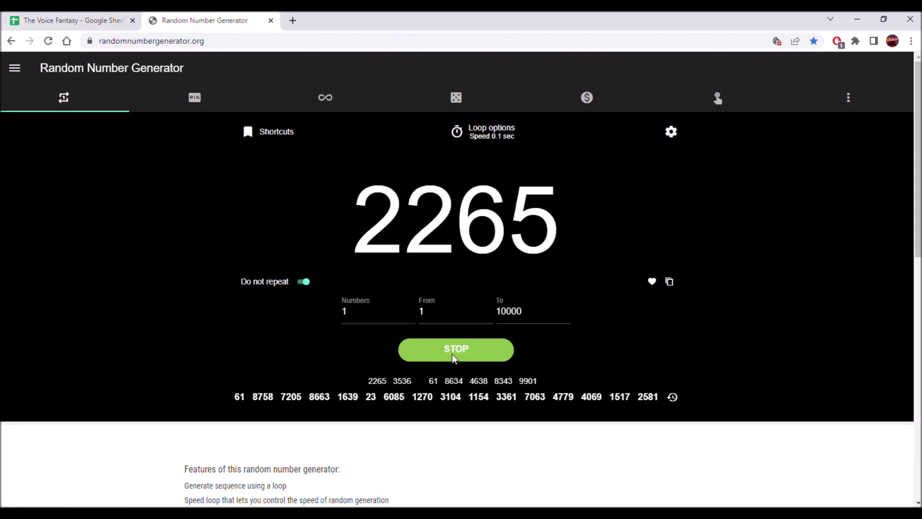
{"action": "left_click", "coordinate": [669, 282]}
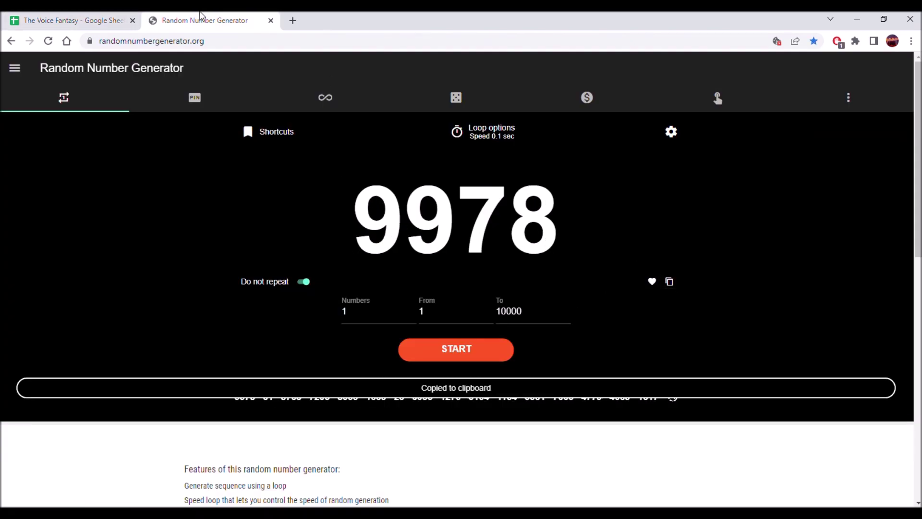
{"action": "left_click", "coordinate": [72, 20]}
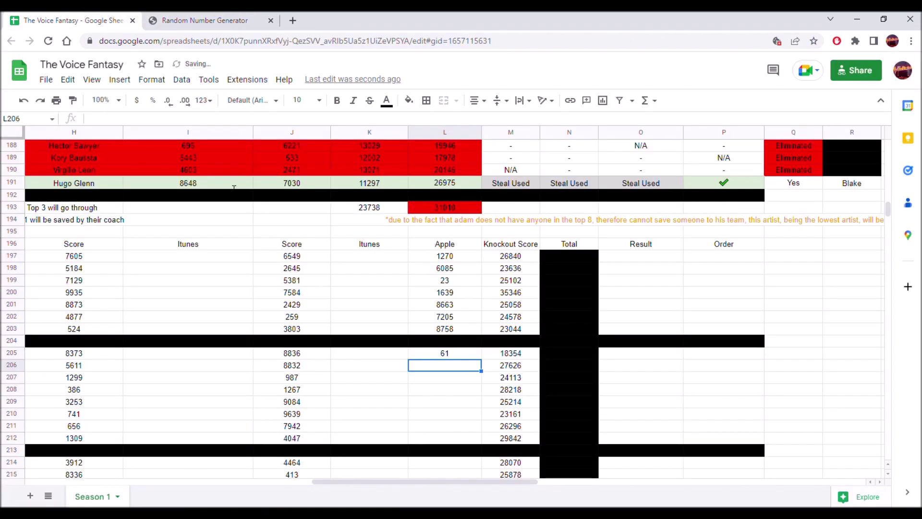
{"action": "right_click", "coordinate": [422, 373]}
{"action": "mouse_move", "coordinate": [566, 206]}
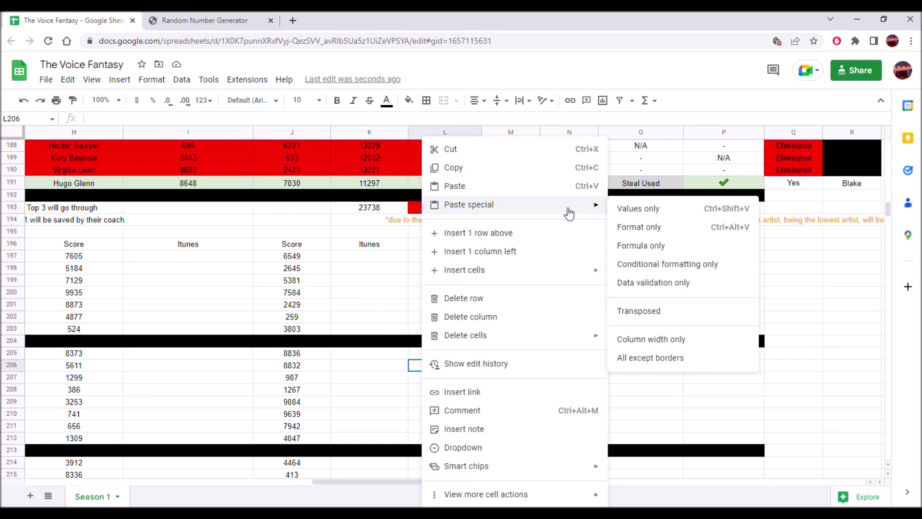
{"action": "left_click", "coordinate": [660, 210]}
- Generate another number in Random Number Generator, copy it, and paste it as values only into Apple cell L207
{"action": "key", "text": "Down"}
{"action": "left_click", "coordinate": [206, 14]}
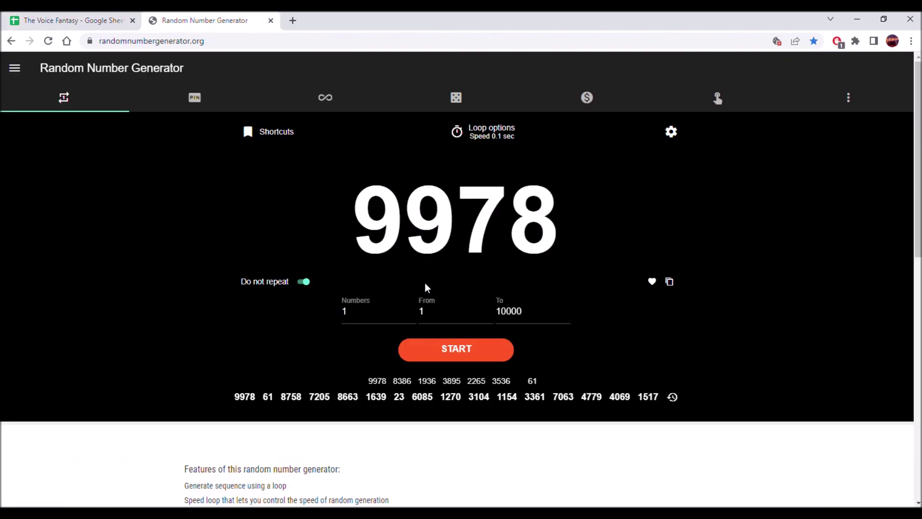
{"action": "left_click", "coordinate": [451, 350]}
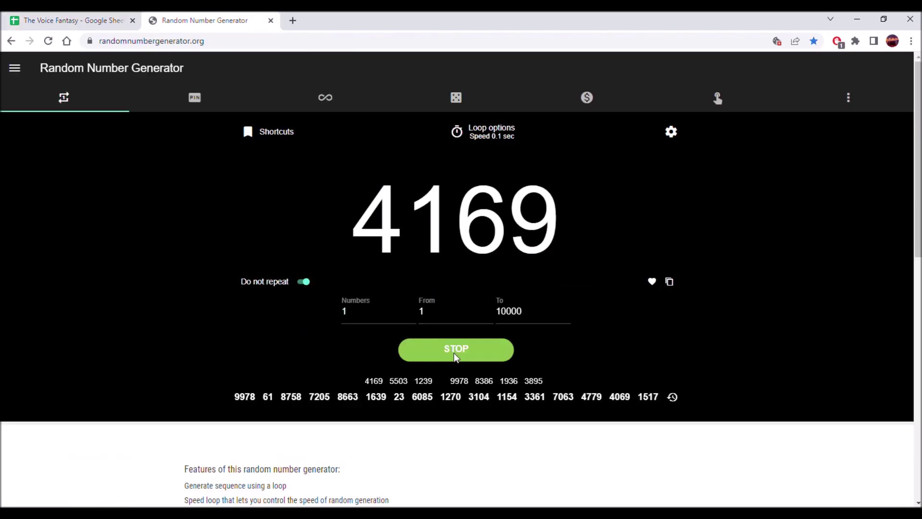
{"action": "left_click", "coordinate": [669, 281]}
{"action": "left_click", "coordinate": [72, 20]}
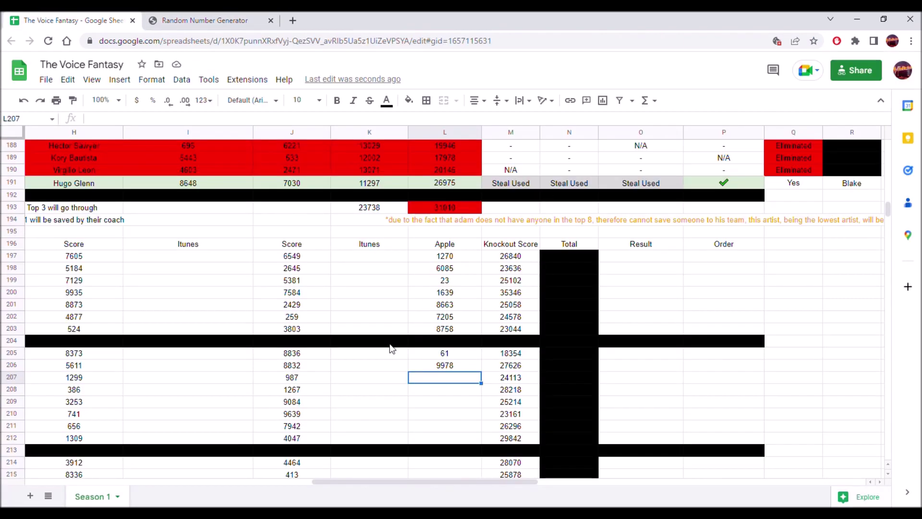
{"action": "right_click", "coordinate": [432, 378]}
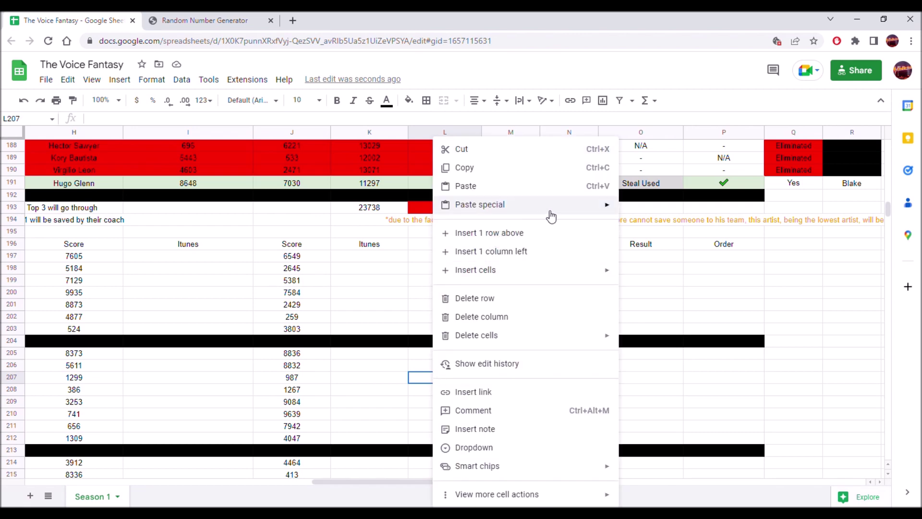
{"action": "mouse_move", "coordinate": [614, 206]}
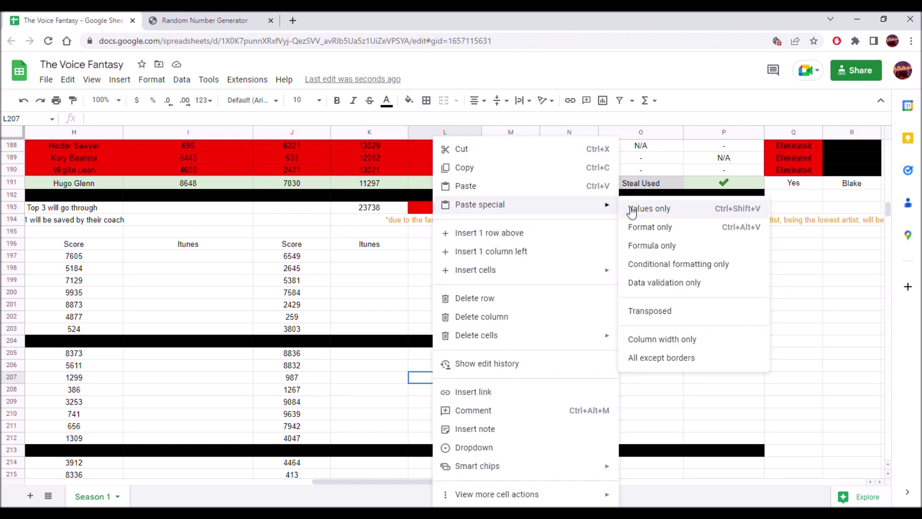
{"action": "left_click", "coordinate": [648, 208]}
- Copy a newly generated number from Random Number Generator and paste it as values only into Apple cell L208
{"action": "scroll", "coordinate": [528, 299], "scroll_direction": "down", "scroll_amount": 3}
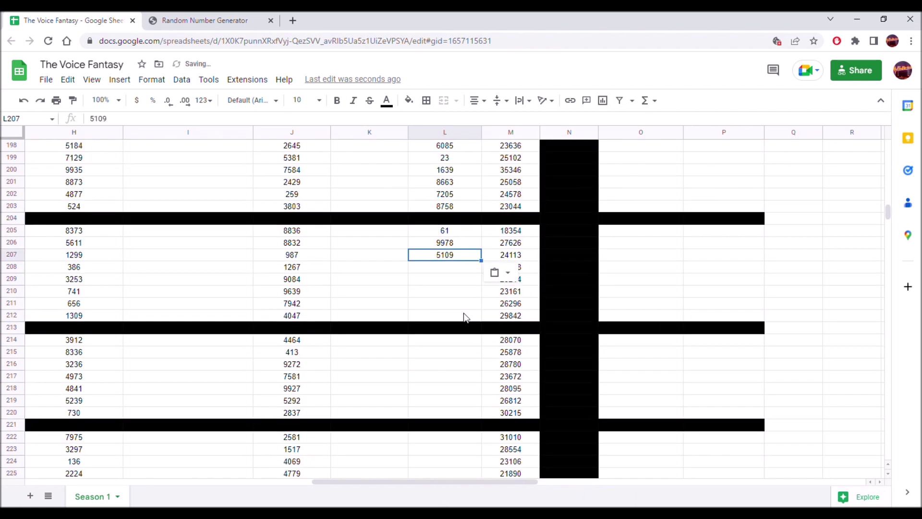
{"action": "left_click", "coordinate": [422, 266]}
{"action": "left_click", "coordinate": [201, 20]}
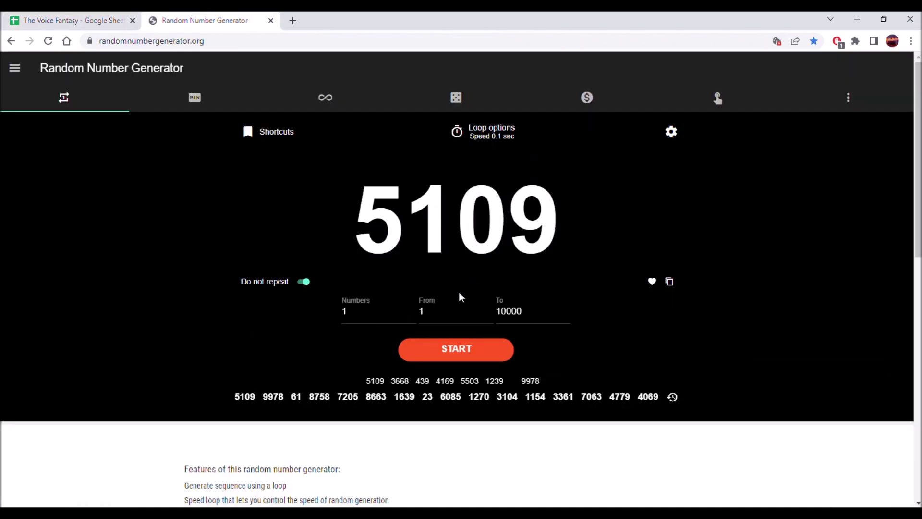
{"action": "left_click", "coordinate": [435, 345]}
{"action": "left_click", "coordinate": [437, 344]}
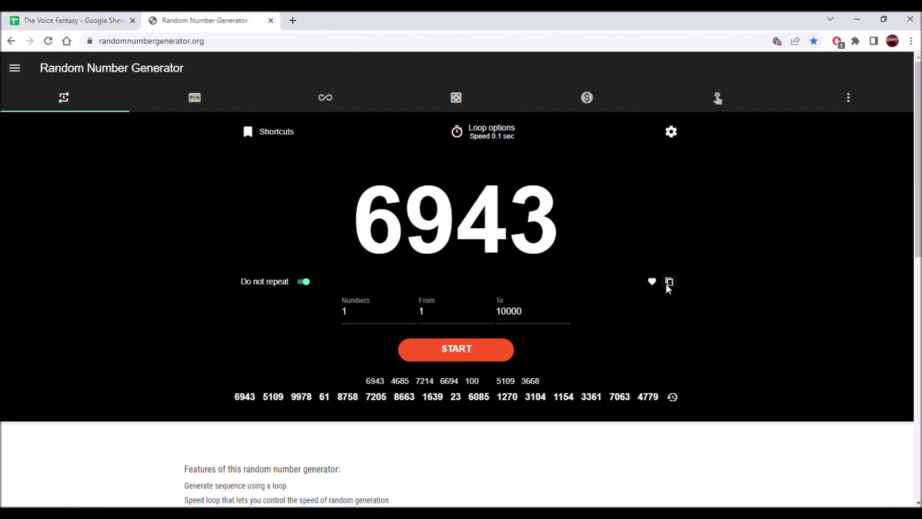
{"action": "left_click", "coordinate": [669, 282]}
{"action": "left_click", "coordinate": [99, 20]}
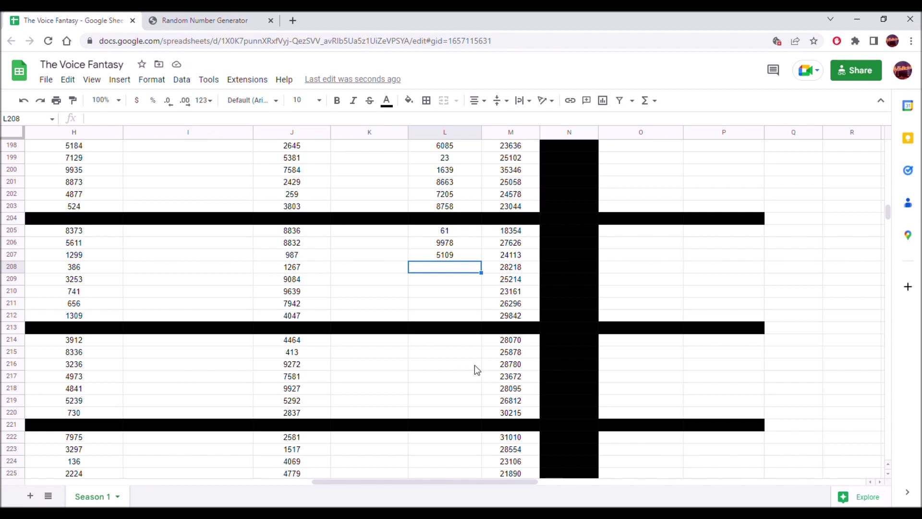
{"action": "right_click", "coordinate": [445, 274]}
{"action": "mouse_move", "coordinate": [603, 204]}
{"action": "left_click", "coordinate": [671, 206]}
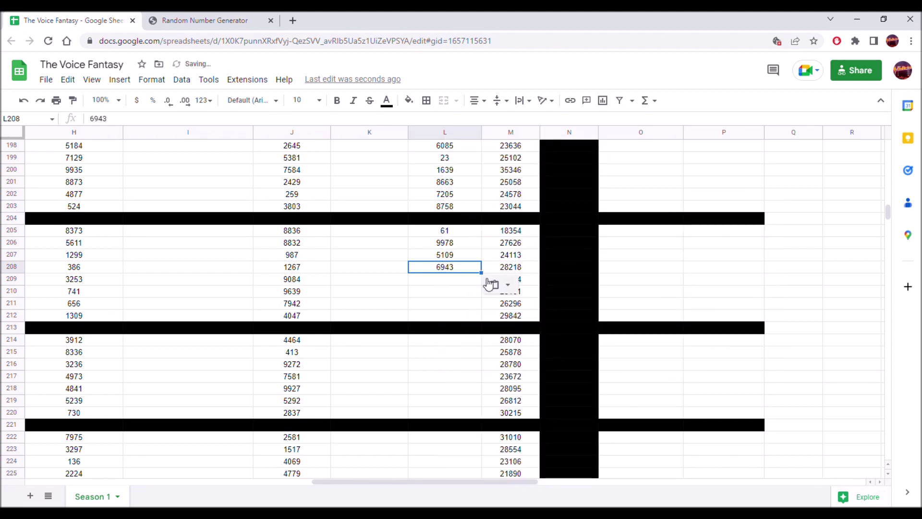
- Generate and copy a new number in Random Number Generator, and paste it as values only into Apple cell L209
{"action": "left_click", "coordinate": [225, 20]}
{"action": "left_click", "coordinate": [496, 346]}
{"action": "left_click", "coordinate": [494, 350]}
{"action": "left_click", "coordinate": [669, 281]}
{"action": "left_click", "coordinate": [62, 20]}
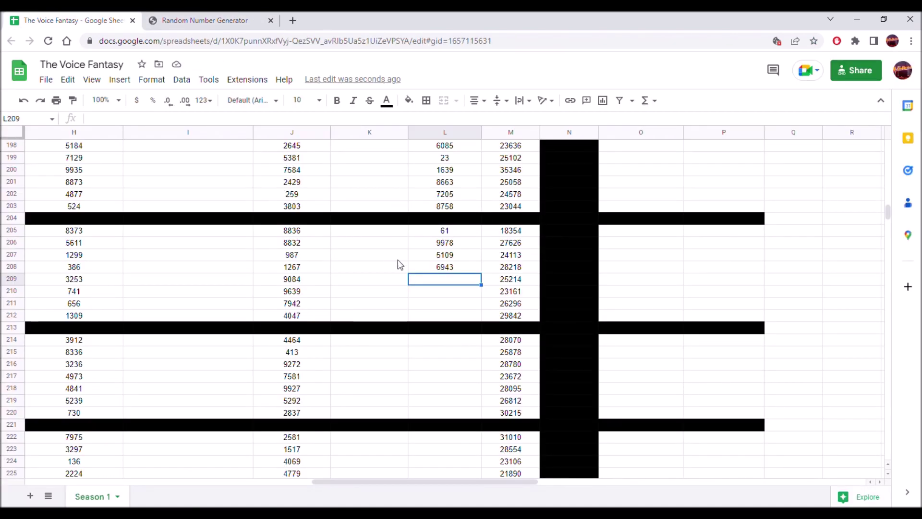
{"action": "right_click", "coordinate": [434, 278]}
{"action": "mouse_move", "coordinate": [566, 206]}
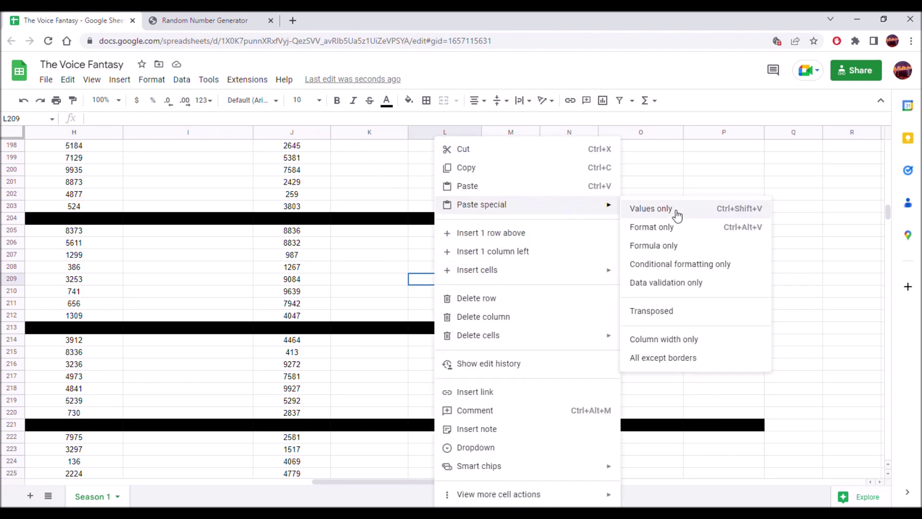
{"action": "left_click", "coordinate": [650, 209]}
- Fill Apple cell L210 with another number generated and copied in Random Number Generator, pasted as values only
{"action": "left_click", "coordinate": [424, 295]}
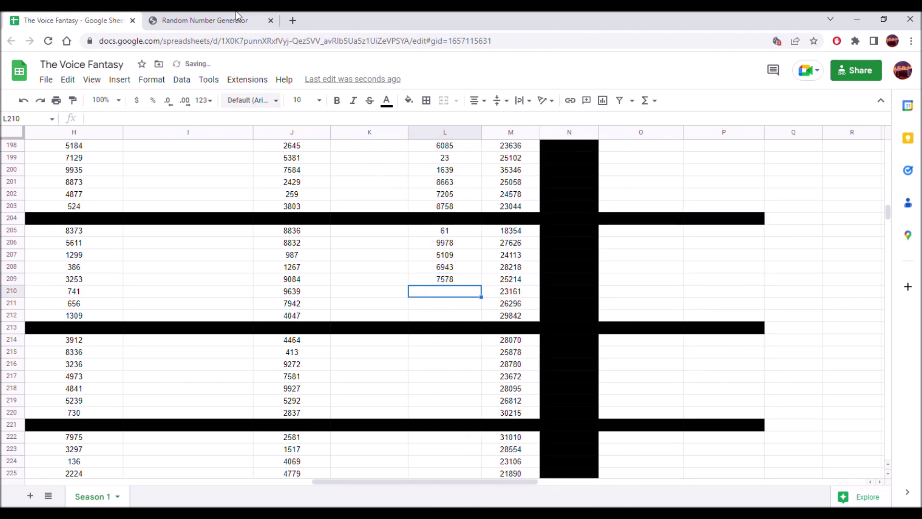
{"action": "left_click", "coordinate": [220, 21]}
{"action": "left_click", "coordinate": [466, 354]}
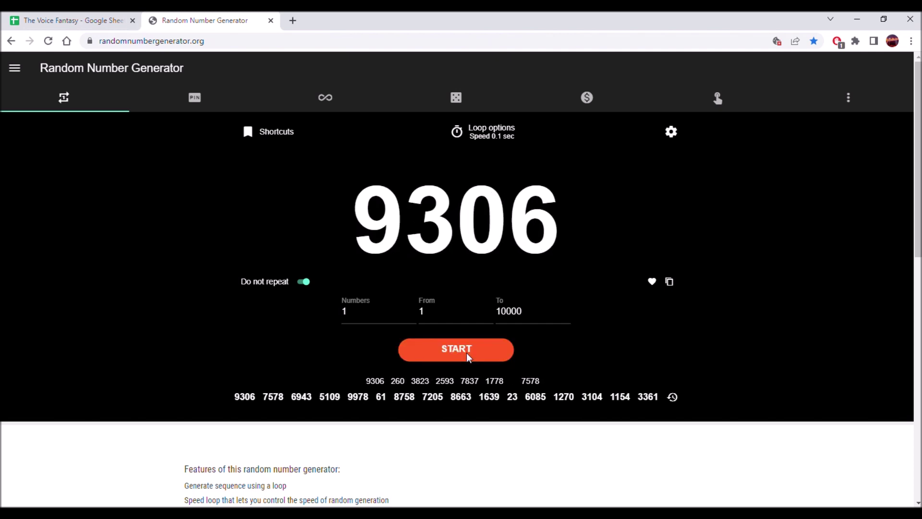
{"action": "left_click", "coordinate": [670, 282]}
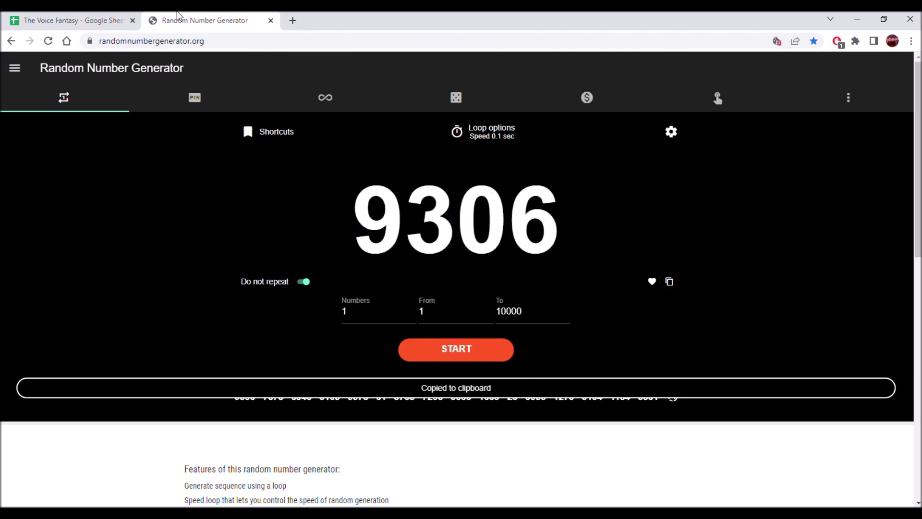
{"action": "left_click", "coordinate": [72, 19]}
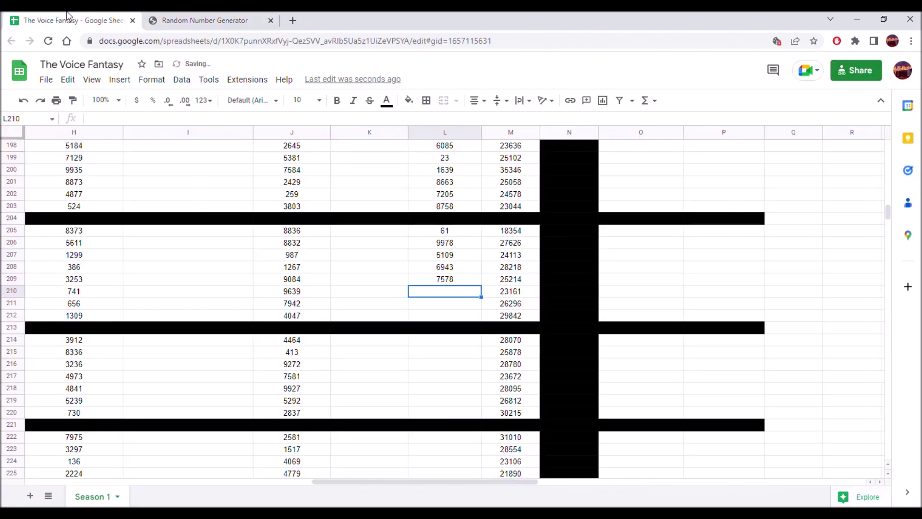
{"action": "right_click", "coordinate": [444, 294]}
{"action": "mouse_move", "coordinate": [615, 205]}
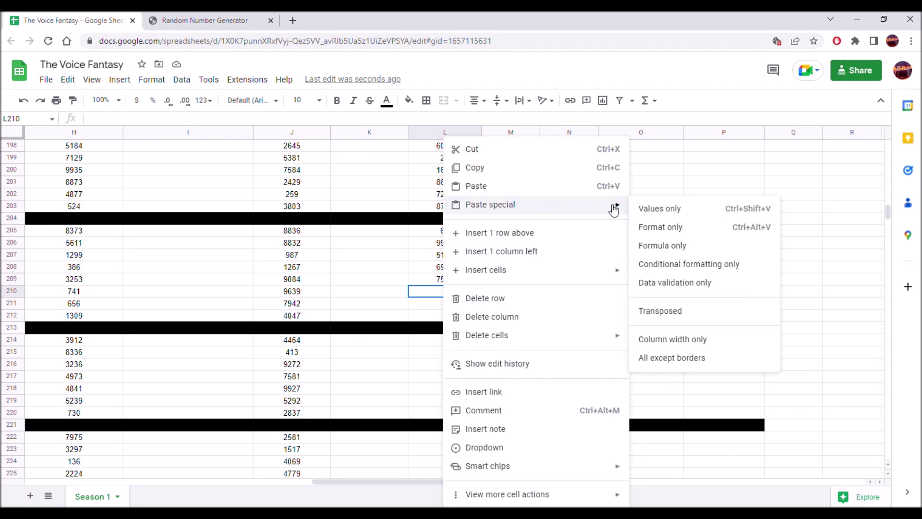
{"action": "left_click", "coordinate": [645, 210]}
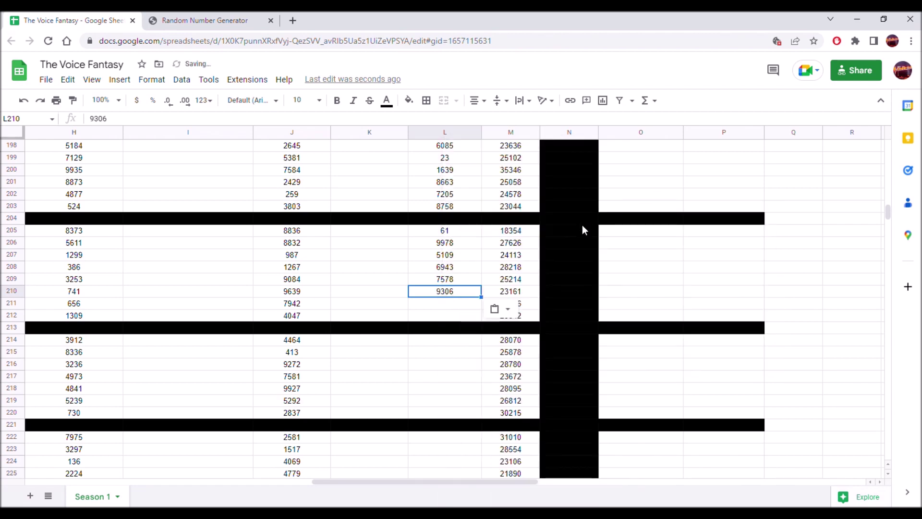
- Generate another number in Random Number Generator, copy it, and paste it as values only into Apple cell L211
{"action": "left_click", "coordinate": [435, 304]}
{"action": "left_click", "coordinate": [206, 21]}
{"action": "left_click", "coordinate": [447, 357]}
{"action": "left_click", "coordinate": [670, 281]}
{"action": "left_click", "coordinate": [81, 21]}
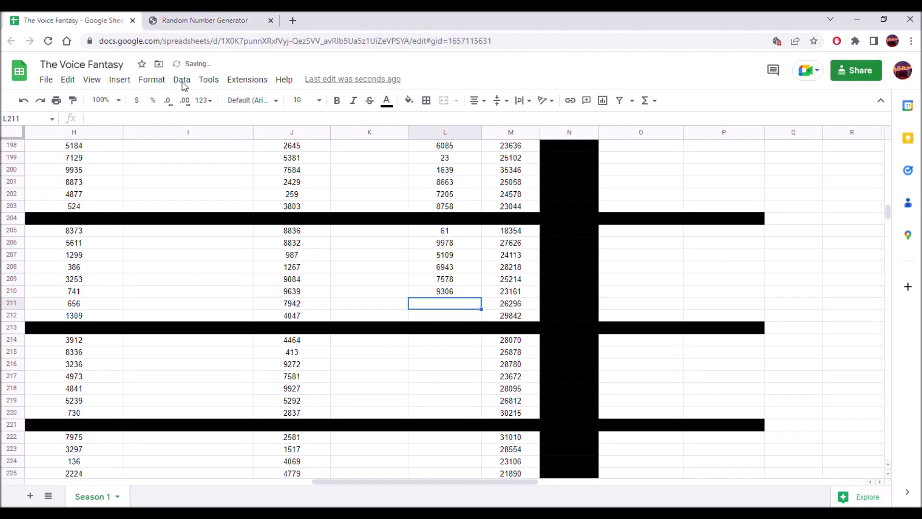
{"action": "right_click", "coordinate": [440, 303]}
{"action": "mouse_move", "coordinate": [577, 204]}
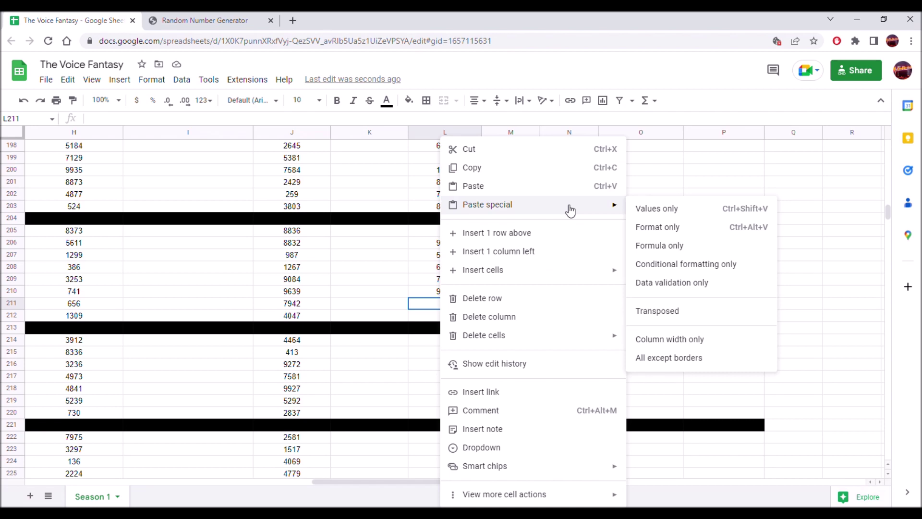
{"action": "left_click", "coordinate": [658, 210]}
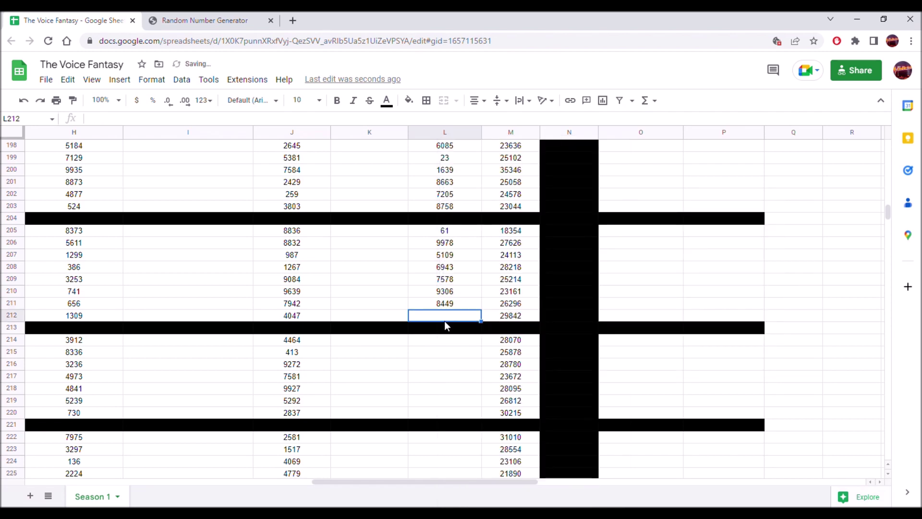
- Copy a newly generated number from Random Number Generator and paste it as values only into Apple cell L212
{"action": "left_click", "coordinate": [195, 17]}
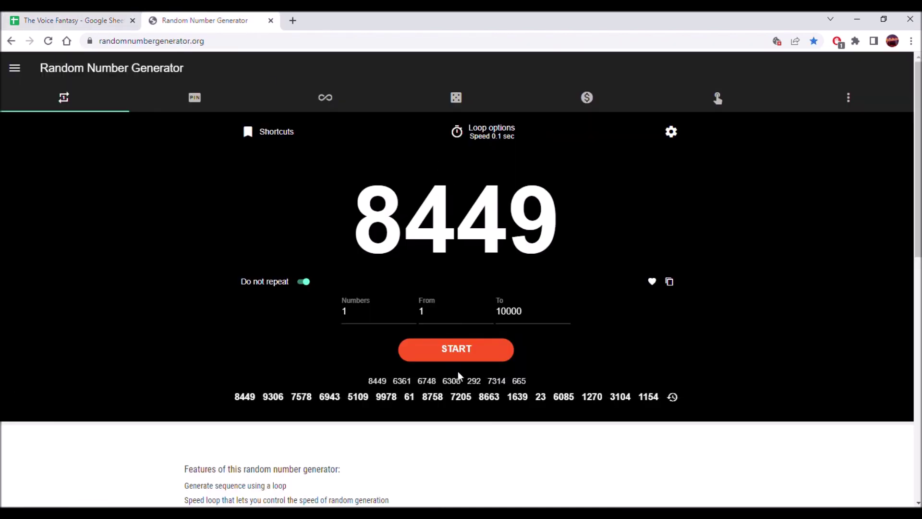
{"action": "left_click", "coordinate": [474, 355]}
{"action": "left_click", "coordinate": [670, 281]}
{"action": "left_click", "coordinate": [67, 20]}
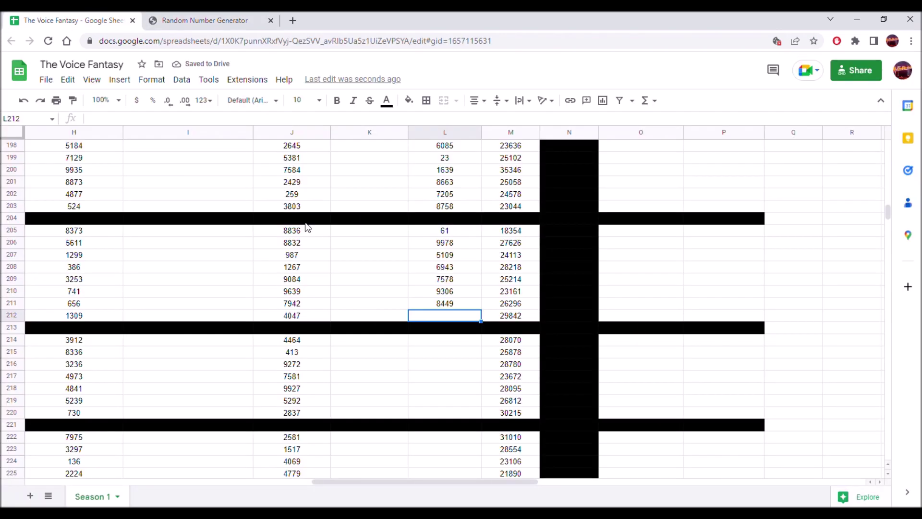
{"action": "right_click", "coordinate": [457, 317]}
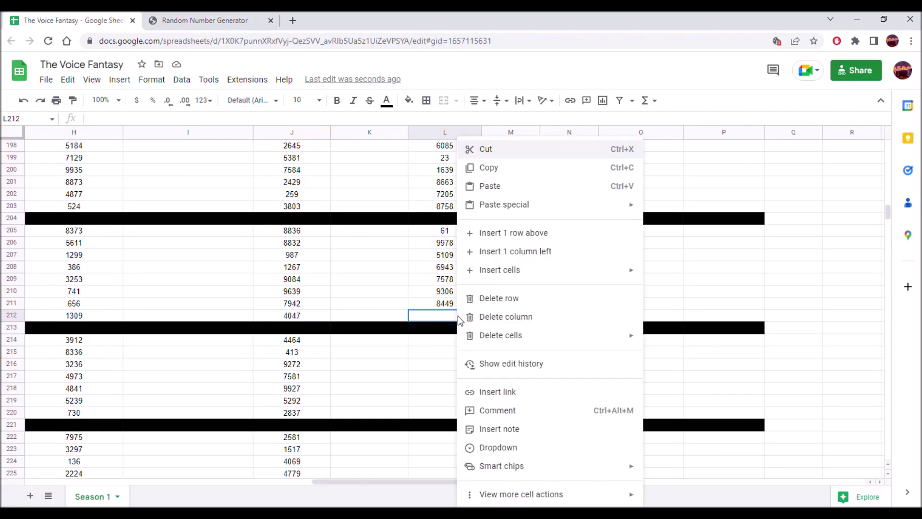
{"action": "left_click", "coordinate": [657, 208]}
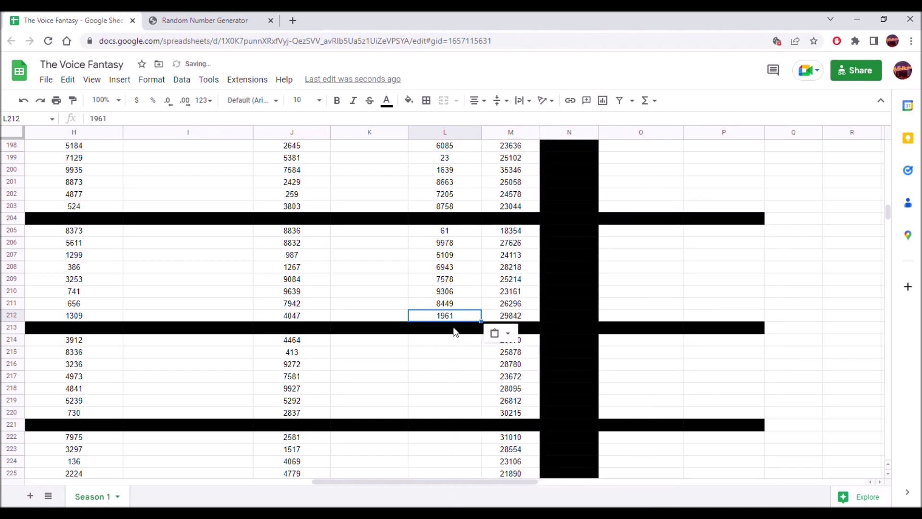
- Fill Apple cell L214, the first below the black divider row, with a newly generated number from Random Number Generator, pasted as values only
{"action": "left_click", "coordinate": [442, 344]}
{"action": "scroll", "coordinate": [430, 342], "scroll_direction": "down", "scroll_amount": 3}
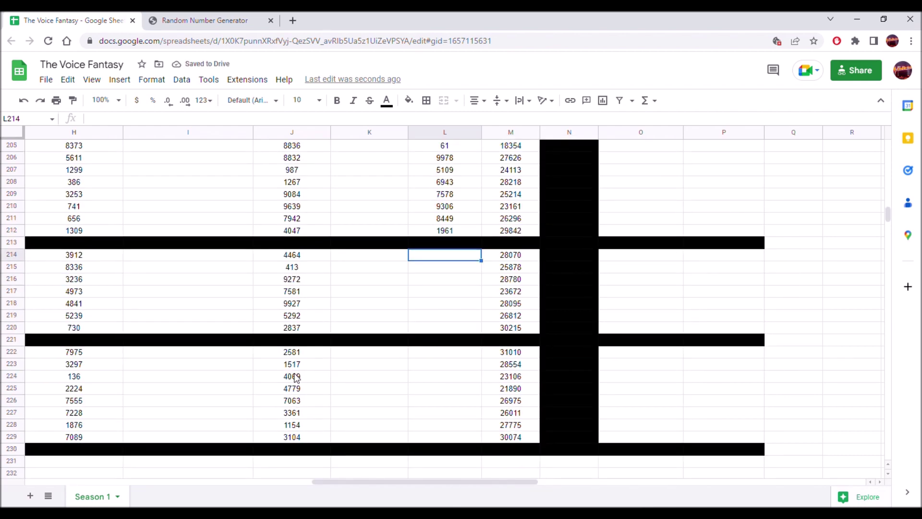
{"action": "left_click", "coordinate": [205, 19]}
{"action": "left_click", "coordinate": [469, 342]}
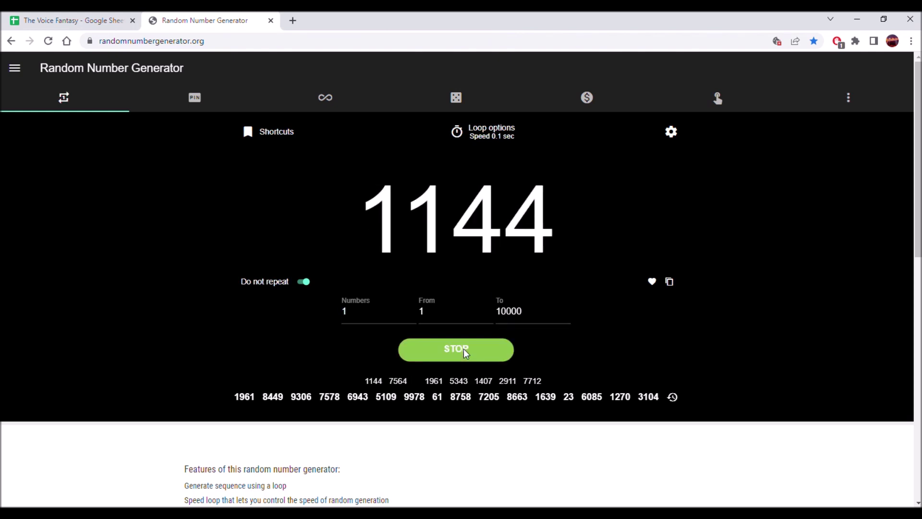
{"action": "left_click", "coordinate": [669, 281]}
{"action": "left_click", "coordinate": [53, 20]}
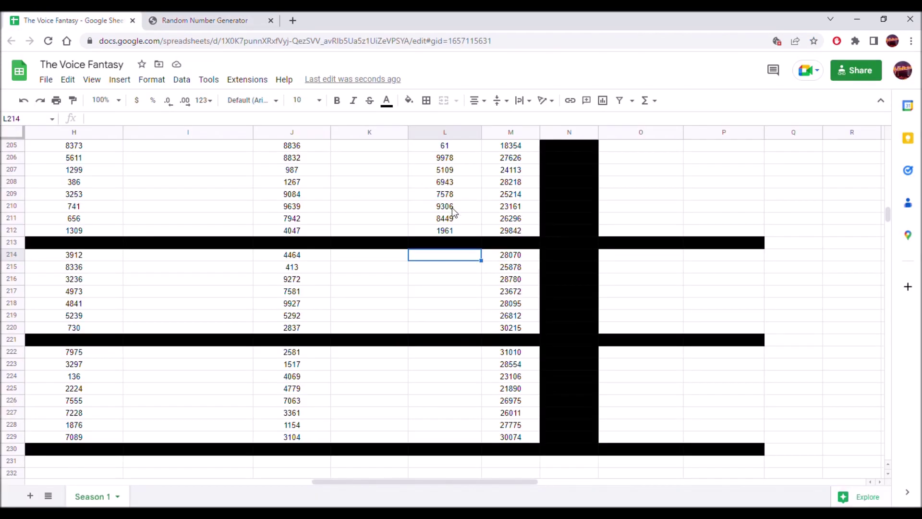
{"action": "right_click", "coordinate": [421, 258]}
{"action": "mouse_move", "coordinate": [583, 206]}
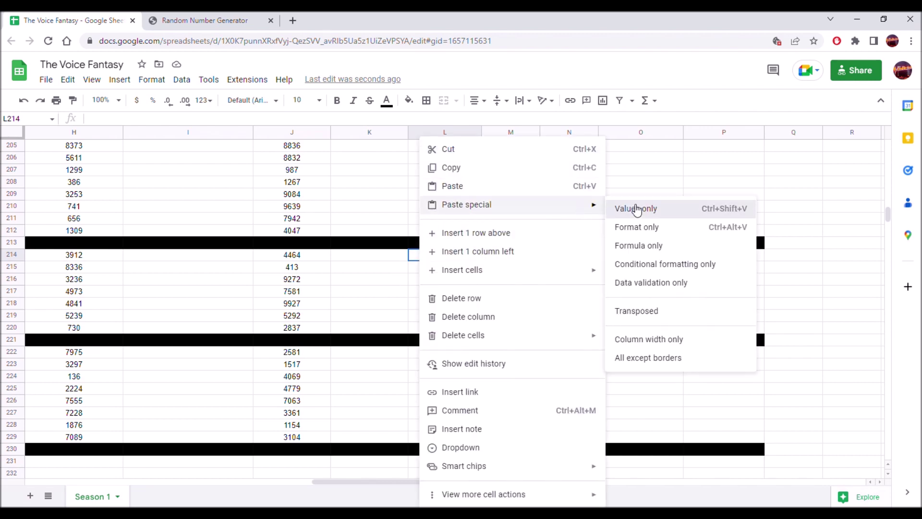
{"action": "left_click", "coordinate": [636, 210]}
- Generate and copy a number in Random Number Generator, and paste it as values only into Apple cell L215
{"action": "left_click", "coordinate": [424, 271]}
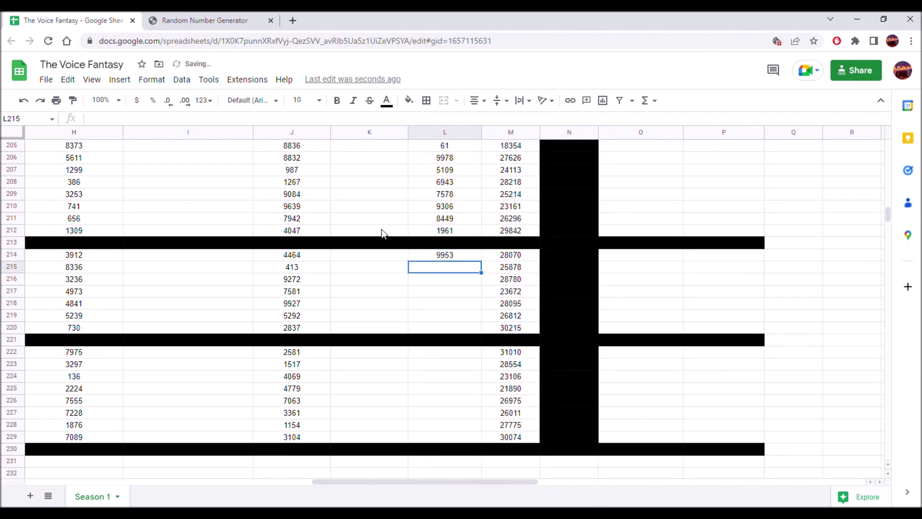
{"action": "left_click", "coordinate": [196, 16]}
{"action": "left_click", "coordinate": [455, 355]}
{"action": "left_click", "coordinate": [457, 354]}
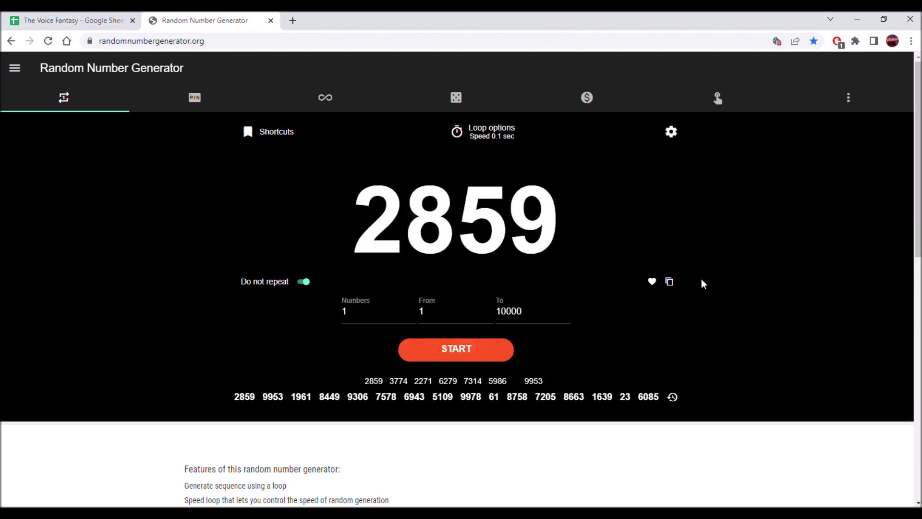
{"action": "left_click", "coordinate": [669, 281]}
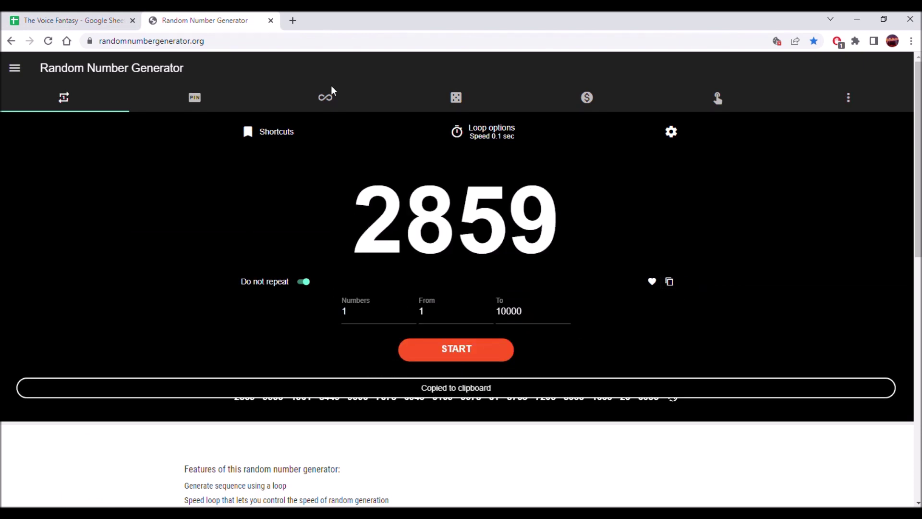
{"action": "left_click", "coordinate": [107, 19]}
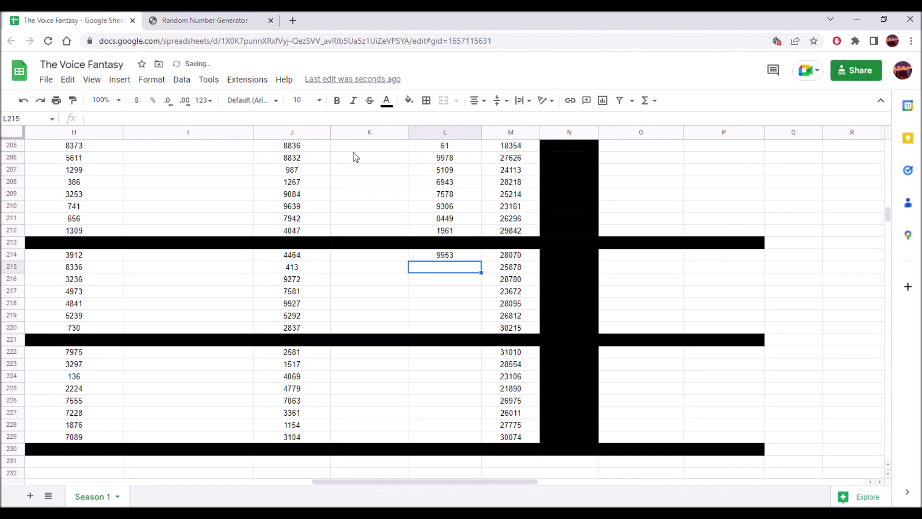
{"action": "right_click", "coordinate": [468, 268]}
{"action": "mouse_move", "coordinate": [586, 205]}
{"action": "left_click", "coordinate": [666, 208]}
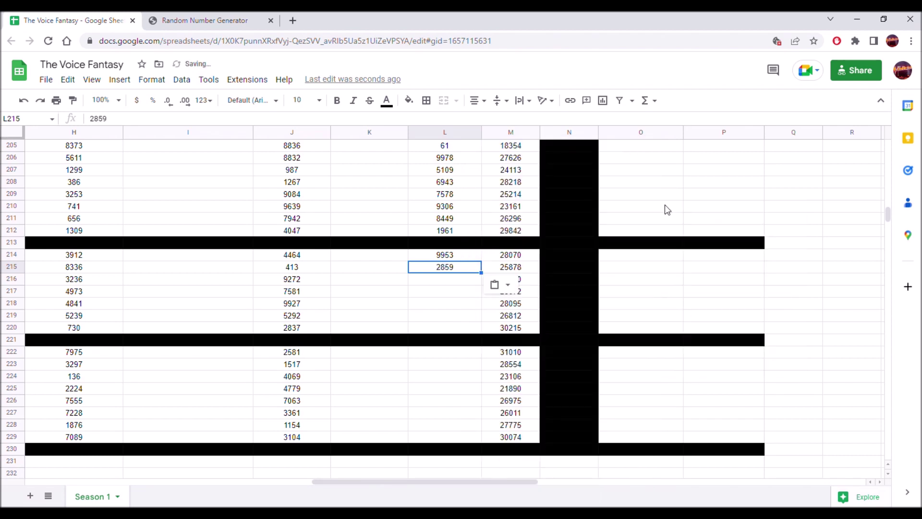
- Fill Apple cell L216 with a new number generated and copied in Random Number Generator, pasted as values only
{"action": "left_click", "coordinate": [454, 283]}
{"action": "left_click", "coordinate": [231, 18]}
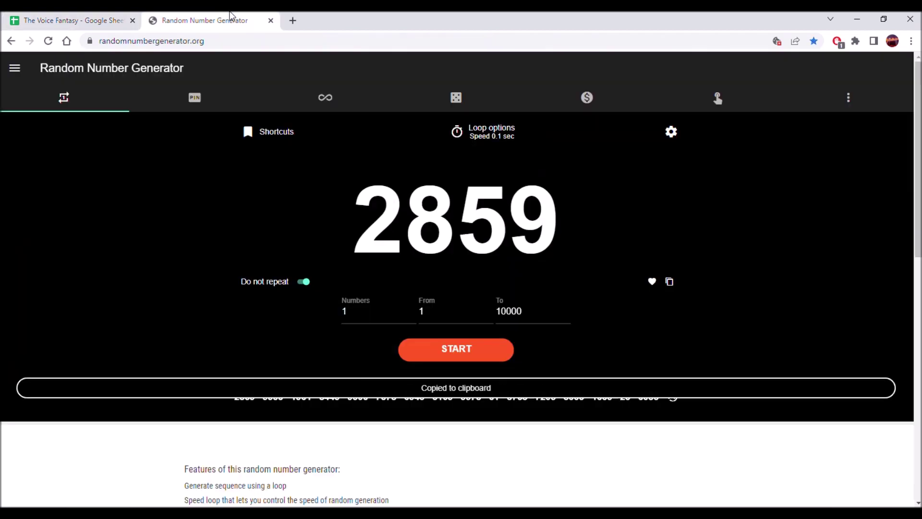
{"action": "left_click", "coordinate": [434, 344]}
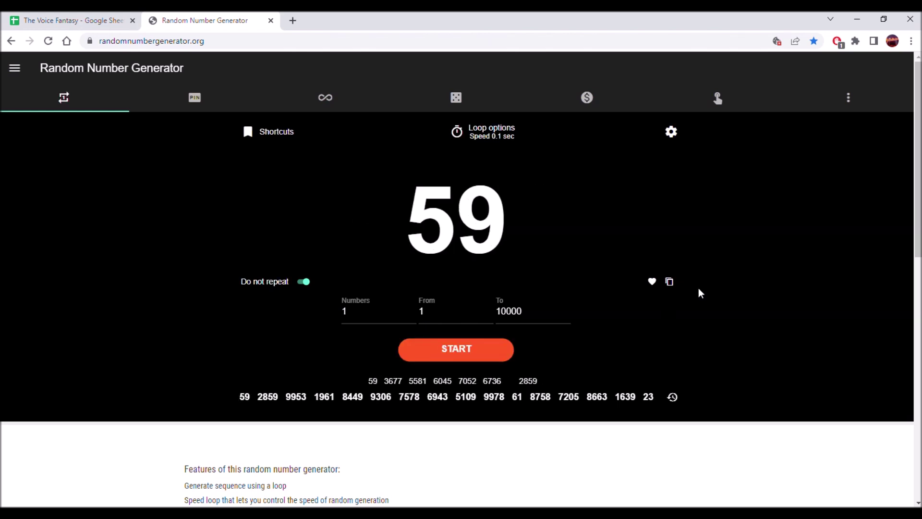
{"action": "left_click", "coordinate": [669, 281]}
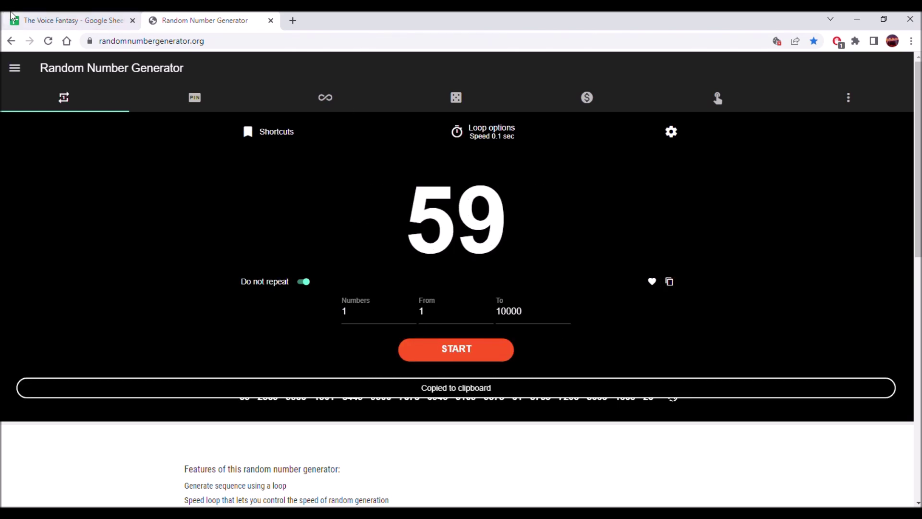
{"action": "left_click", "coordinate": [12, 16]}
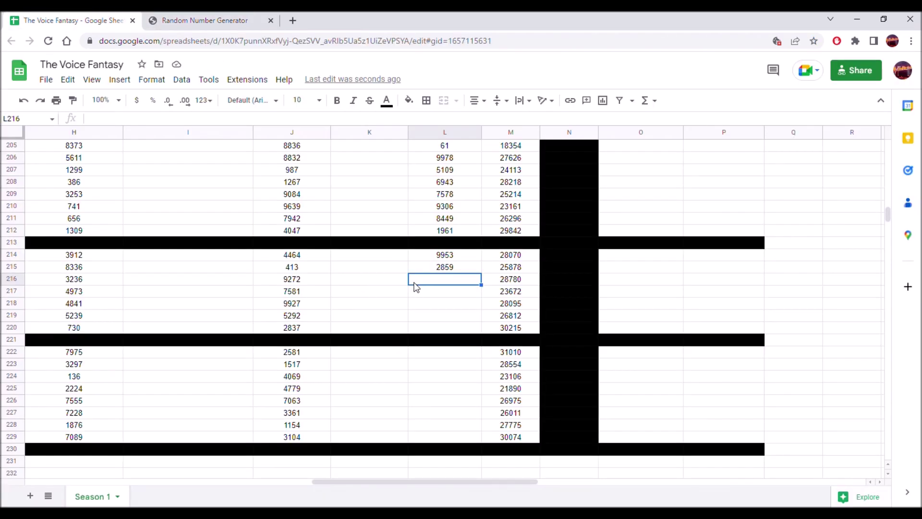
{"action": "right_click", "coordinate": [416, 287]}
{"action": "mouse_move", "coordinate": [596, 204]}
{"action": "left_click", "coordinate": [630, 207]}
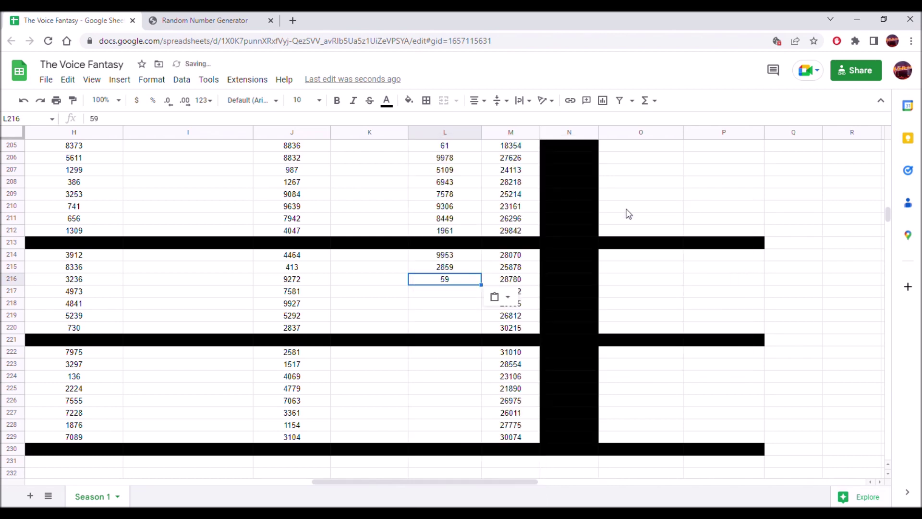
- Generate another number in Random Number Generator, copy it, and paste it as values only into Apple cell L217
{"action": "left_click", "coordinate": [457, 292]}
{"action": "left_click", "coordinate": [242, 14]}
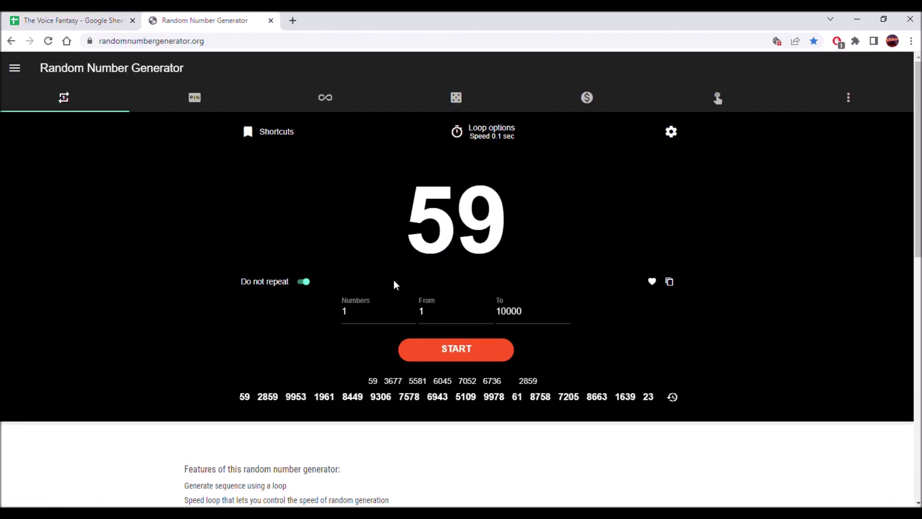
{"action": "left_click", "coordinate": [451, 348]}
{"action": "left_click", "coordinate": [451, 347]}
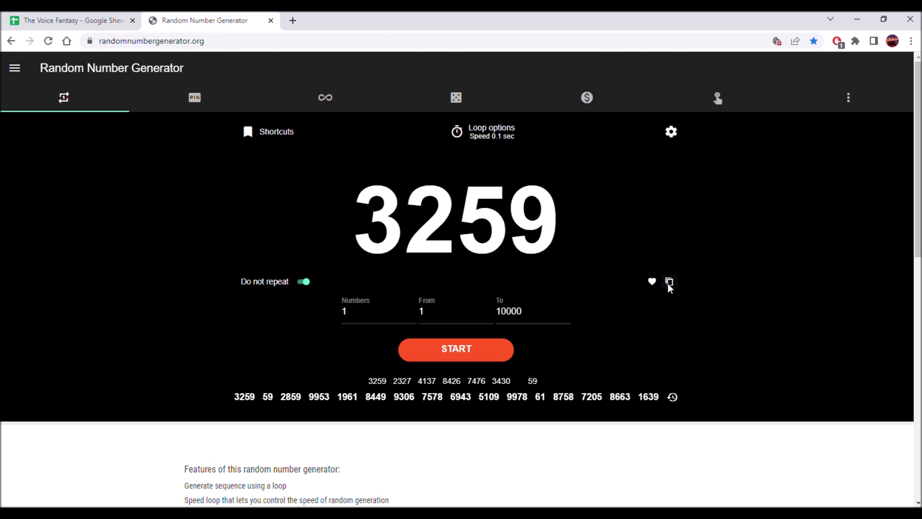
{"action": "left_click", "coordinate": [669, 283]}
{"action": "left_click", "coordinate": [96, 20]}
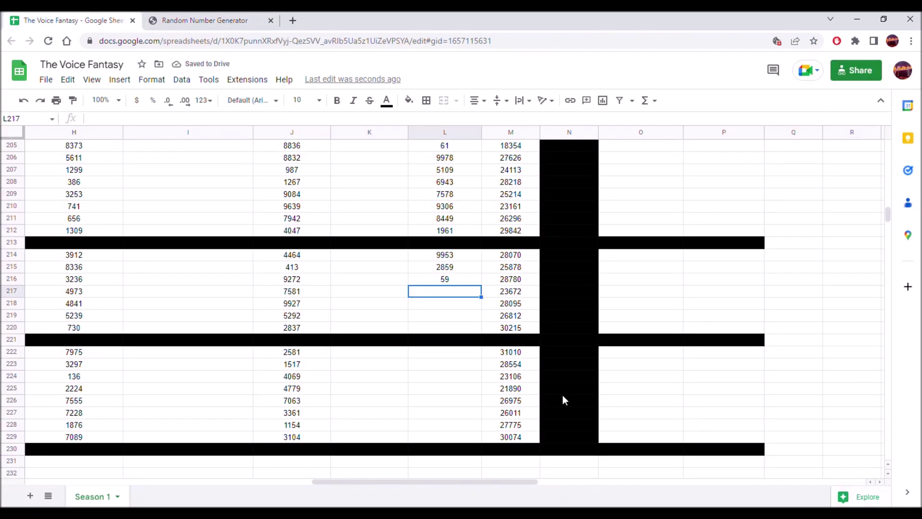
{"action": "right_click", "coordinate": [444, 292]}
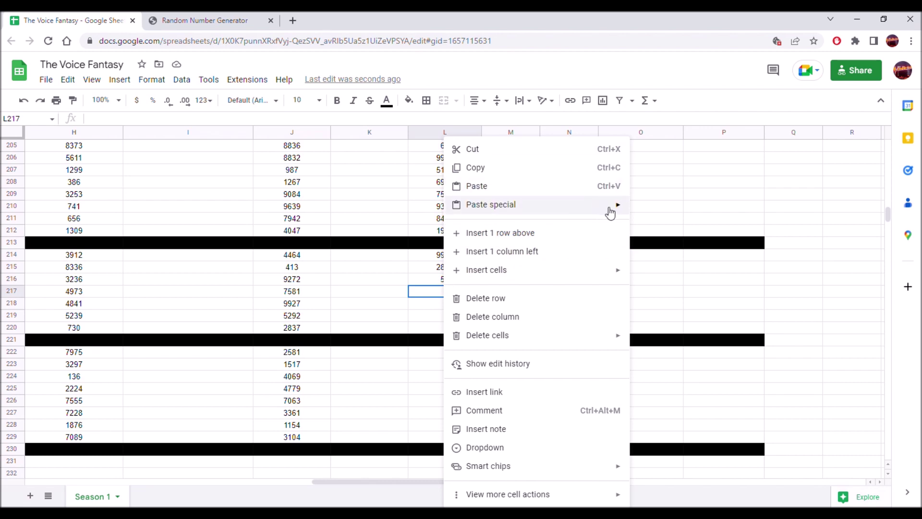
{"action": "mouse_move", "coordinate": [609, 204]}
{"action": "left_click", "coordinate": [673, 208]}
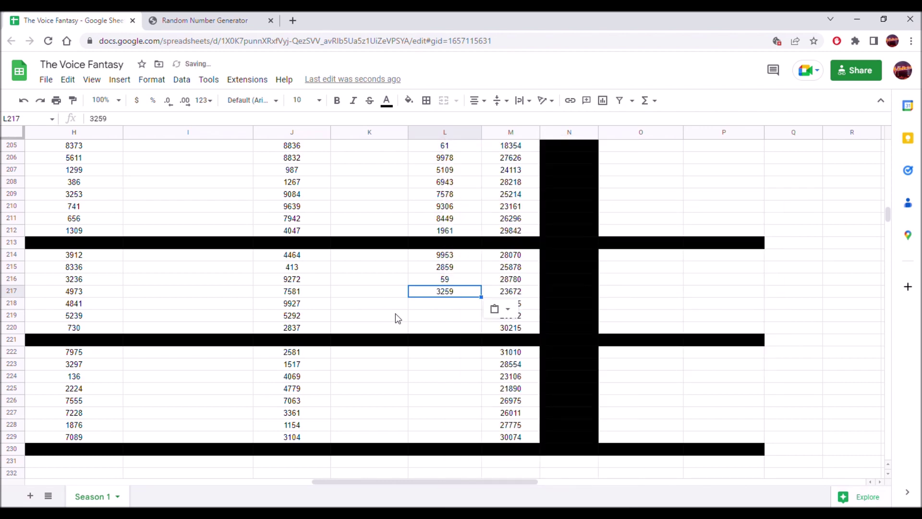
{"action": "left_click", "coordinate": [431, 309]}
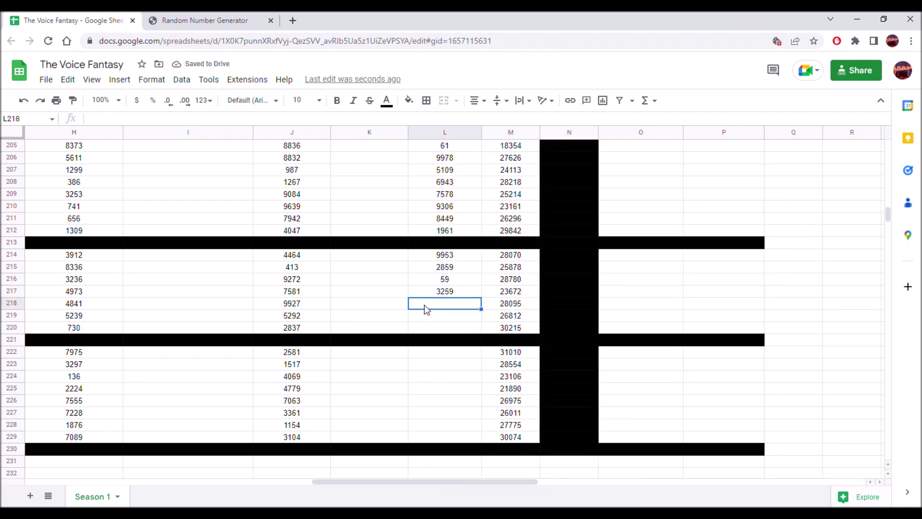
- Generate a new number in Random Number Generator, copy it, and paste it as values only into Apple cell L218
{"action": "left_click", "coordinate": [211, 21]}
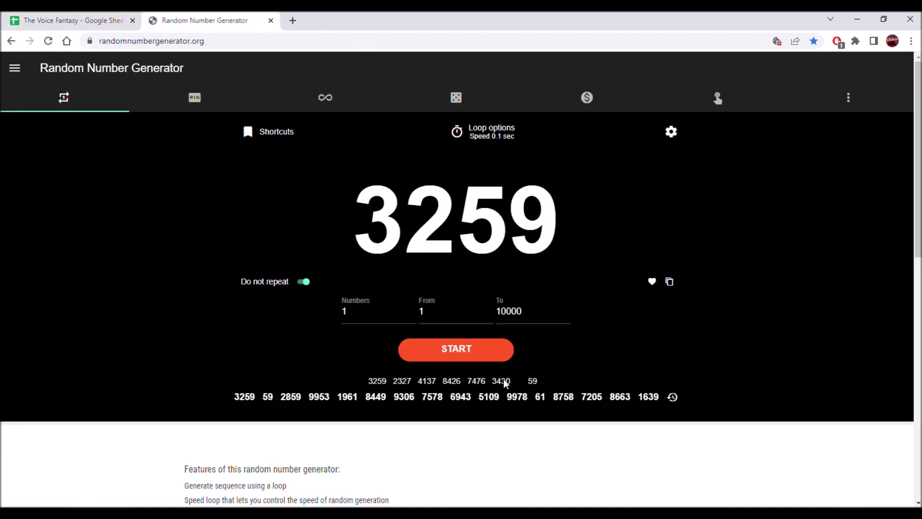
{"action": "left_click", "coordinate": [491, 352]}
{"action": "left_click", "coordinate": [491, 350]}
{"action": "left_click", "coordinate": [670, 282]}
{"action": "left_click", "coordinate": [117, 20]}
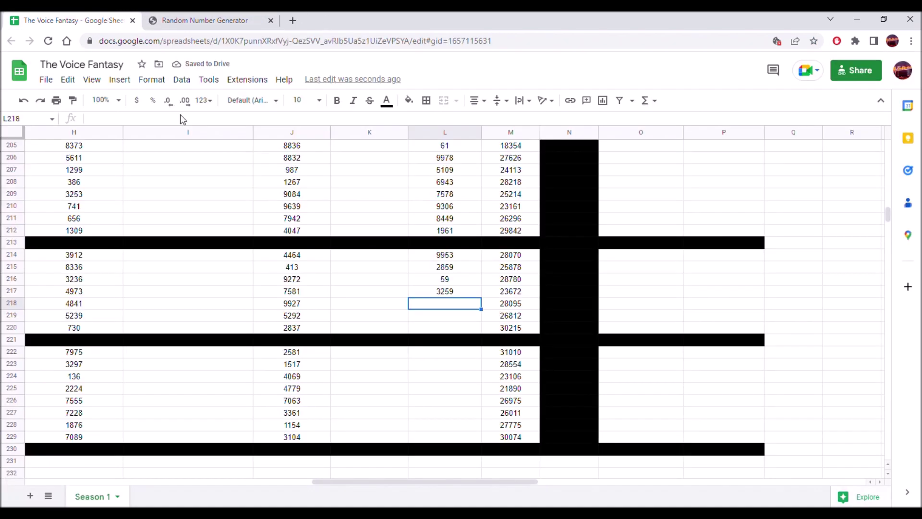
{"action": "right_click", "coordinate": [445, 304]}
{"action": "mouse_move", "coordinate": [580, 209]}
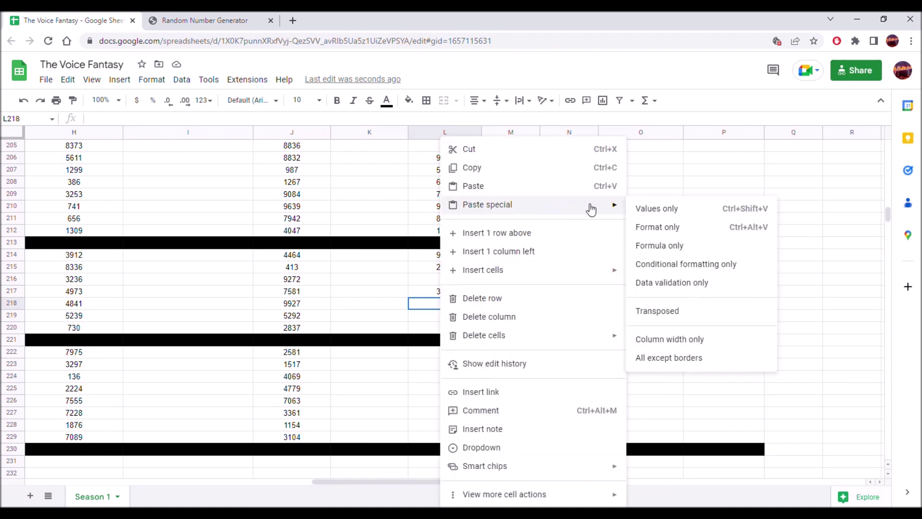
{"action": "left_click", "coordinate": [656, 209]}
- Fill Apple cell L219 with a new number generated and copied in Random Number Generator, pasted as values only
{"action": "left_click", "coordinate": [442, 316]}
{"action": "left_click", "coordinate": [202, 21]}
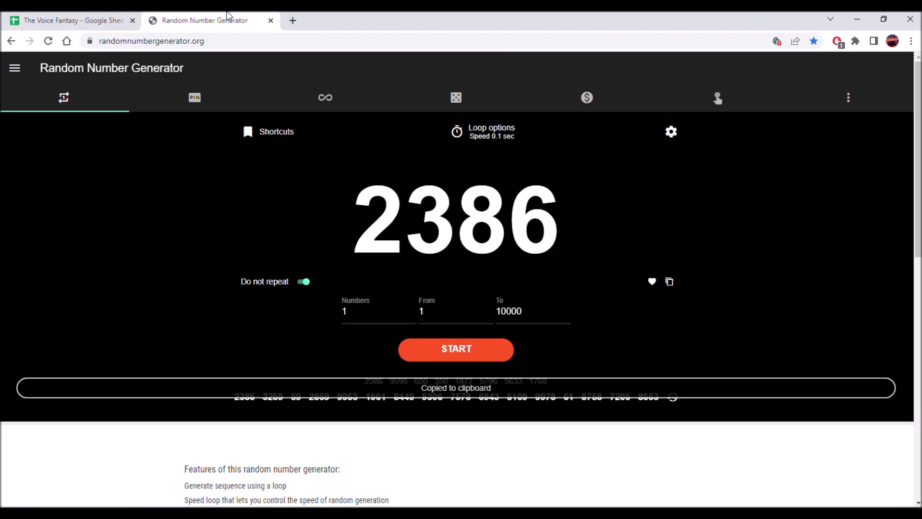
{"action": "left_click", "coordinate": [483, 353]}
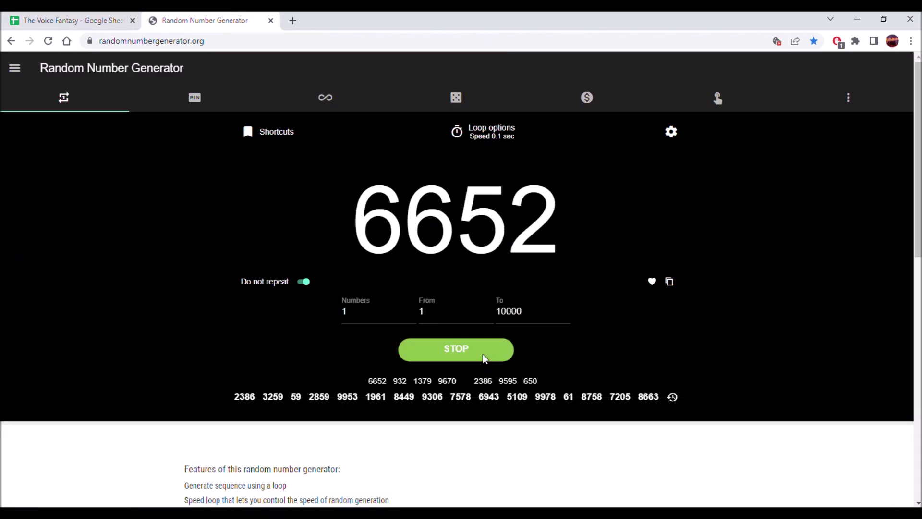
{"action": "left_click", "coordinate": [669, 281]}
{"action": "left_click", "coordinate": [112, 16]}
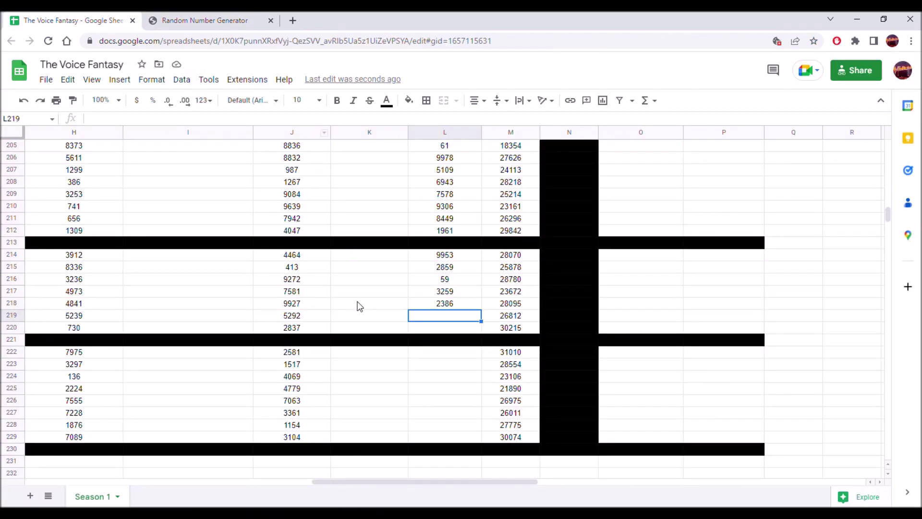
{"action": "right_click", "coordinate": [450, 324]}
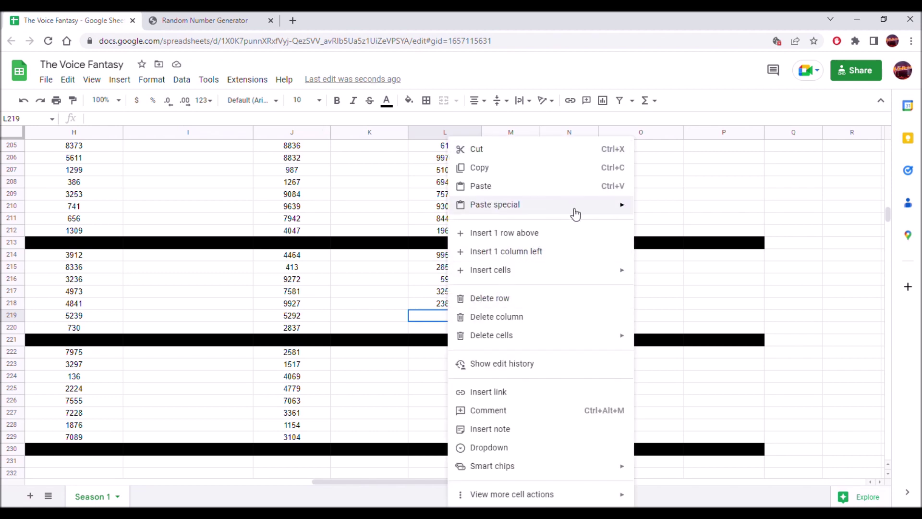
{"action": "mouse_move", "coordinate": [617, 211]}
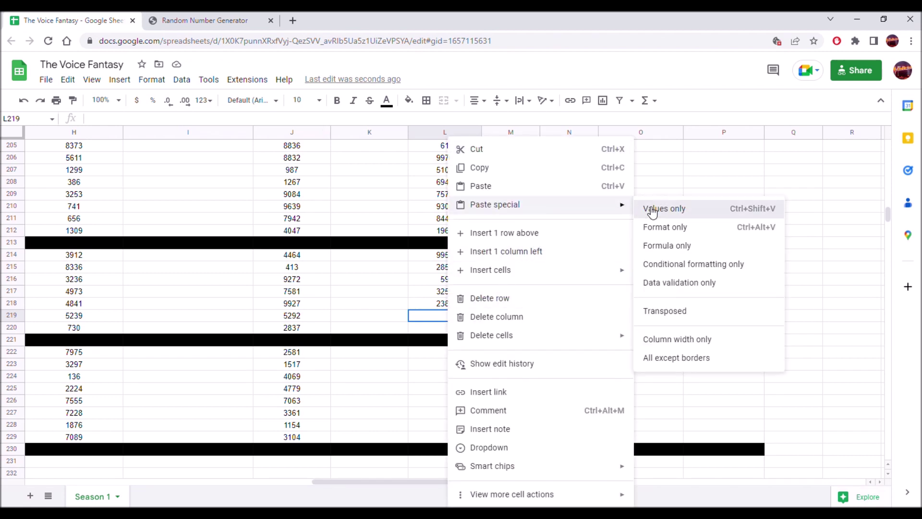
{"action": "left_click", "coordinate": [650, 208]}
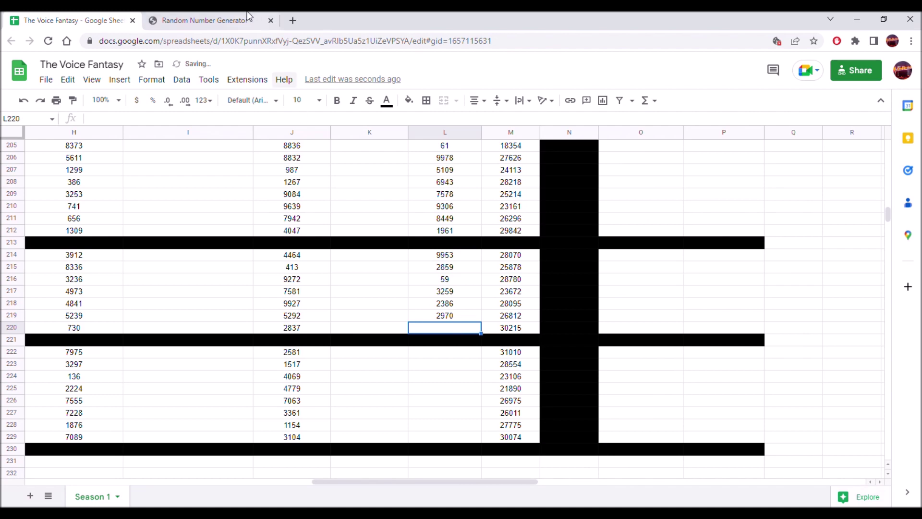
- Generate and copy another number in Random Number Generator, and paste it as values only into Apple cell L220
{"action": "left_click", "coordinate": [240, 21]}
{"action": "left_click", "coordinate": [437, 340]}
{"action": "left_click", "coordinate": [441, 339]}
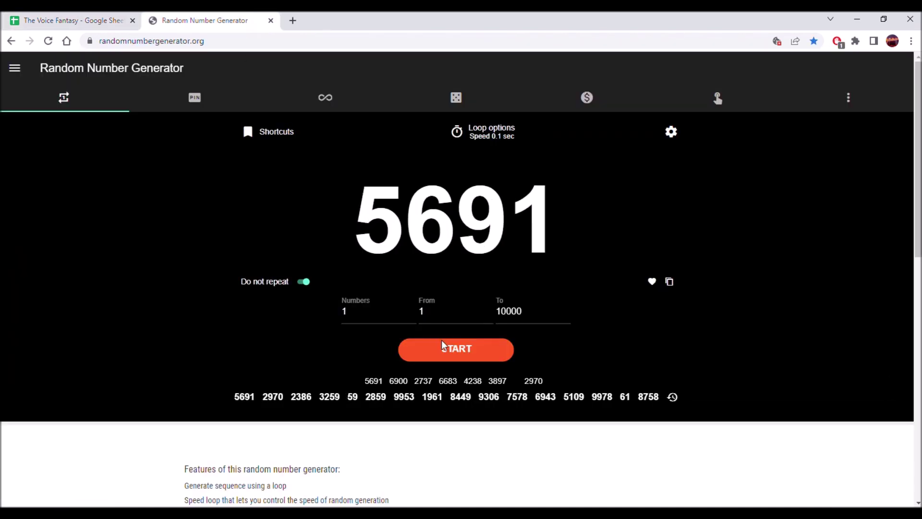
{"action": "left_click", "coordinate": [670, 282]}
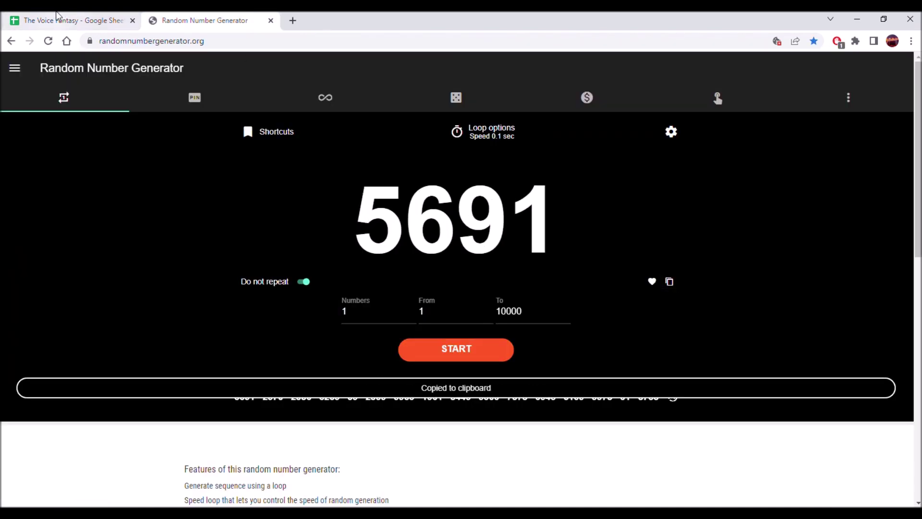
{"action": "left_click", "coordinate": [106, 20]}
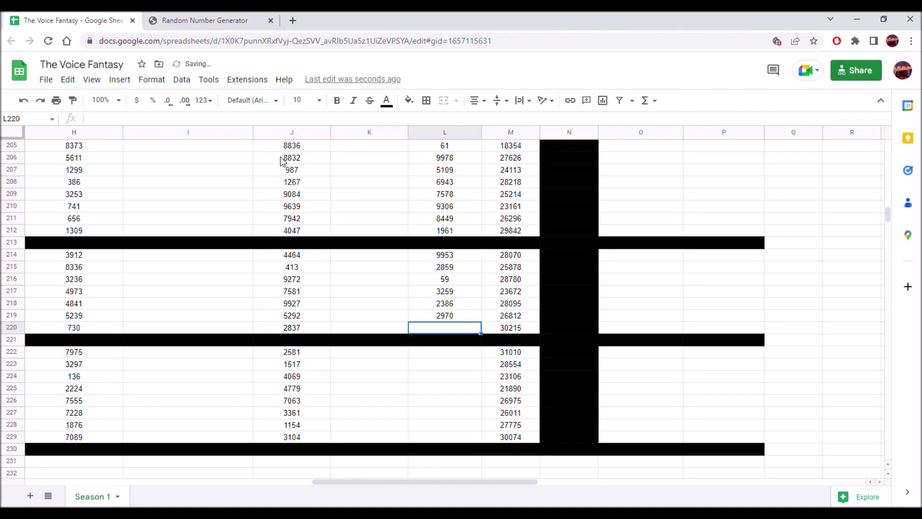
{"action": "right_click", "coordinate": [443, 328]}
{"action": "mouse_move", "coordinate": [596, 207]}
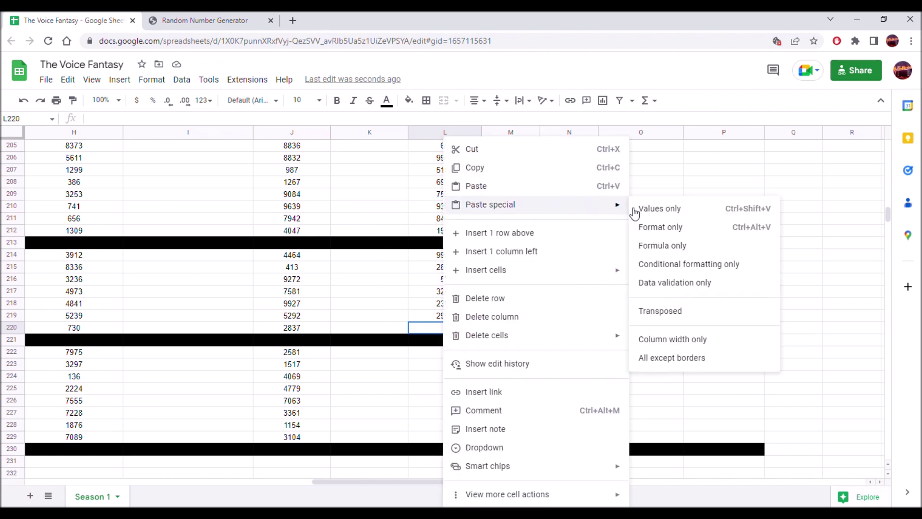
{"action": "left_click", "coordinate": [647, 209]}
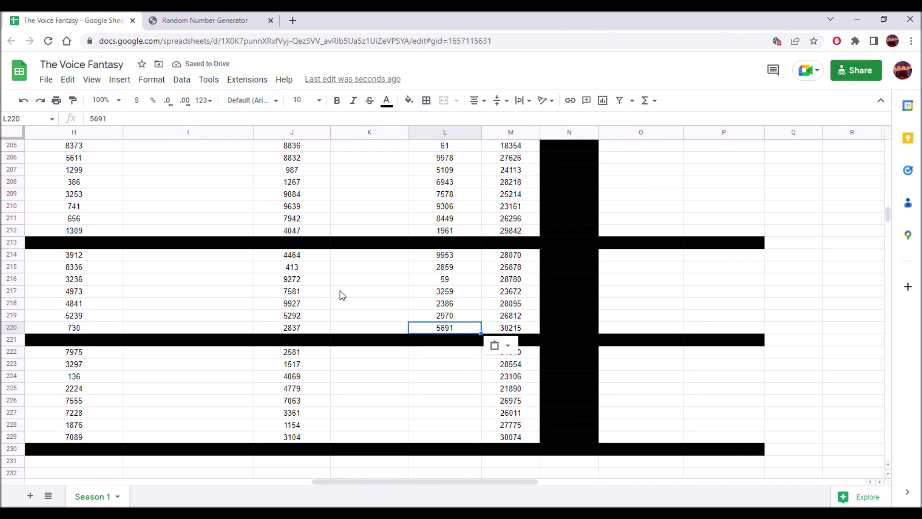
- Fill Apple cell L222, the first below the next black divider row, with a newly generated number from Random Number Generator, pasted as values only
{"action": "left_click", "coordinate": [458, 351]}
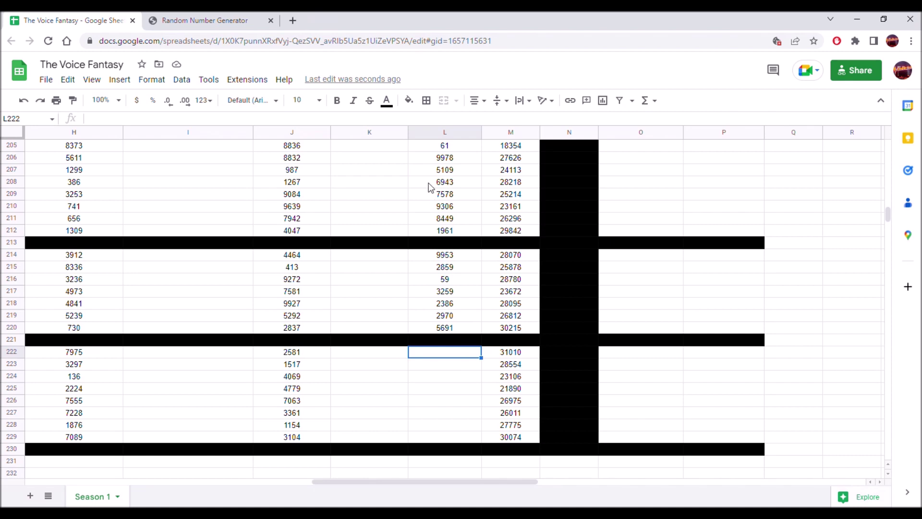
{"action": "left_click", "coordinate": [447, 160]}
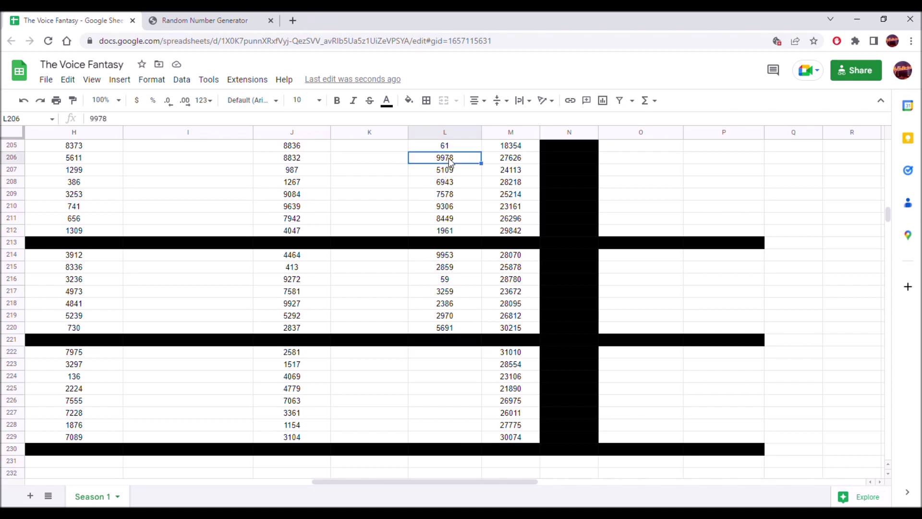
{"action": "left_click", "coordinate": [435, 356]}
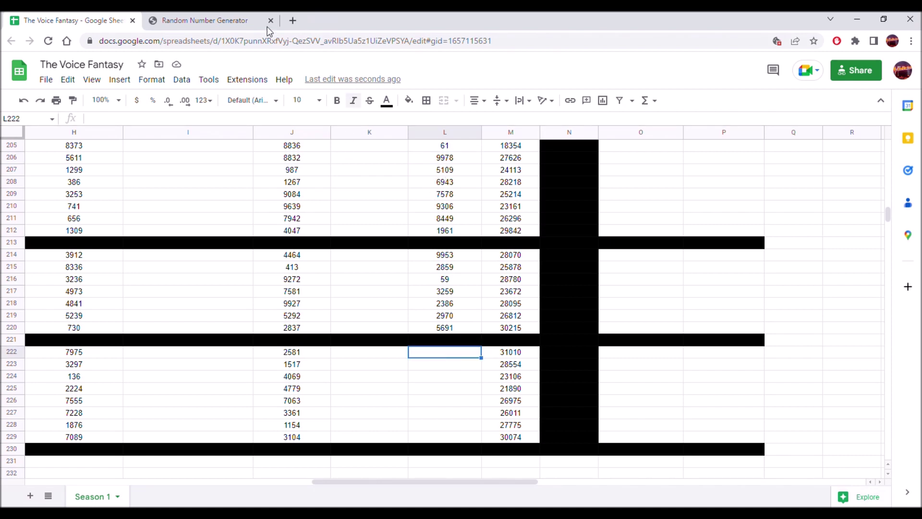
{"action": "left_click", "coordinate": [180, 19]}
{"action": "left_click", "coordinate": [471, 346]}
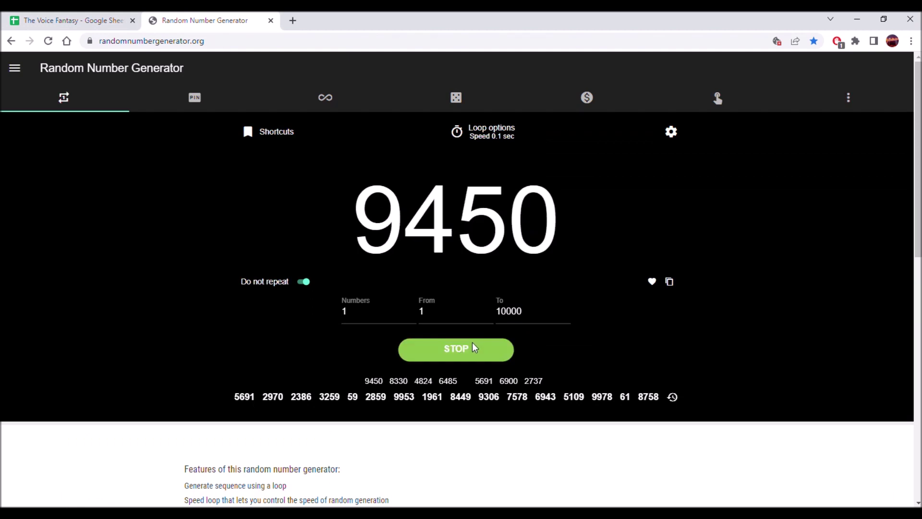
{"action": "left_click", "coordinate": [670, 282]}
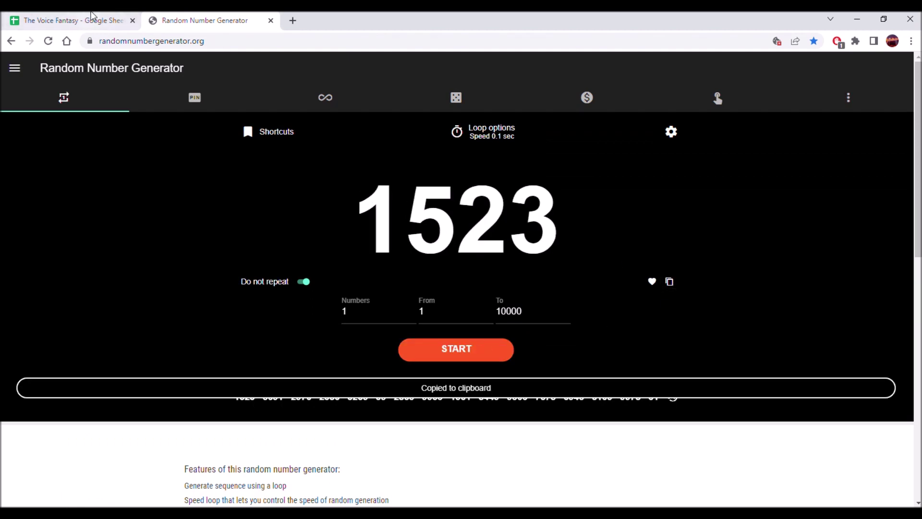
{"action": "left_click", "coordinate": [74, 20]}
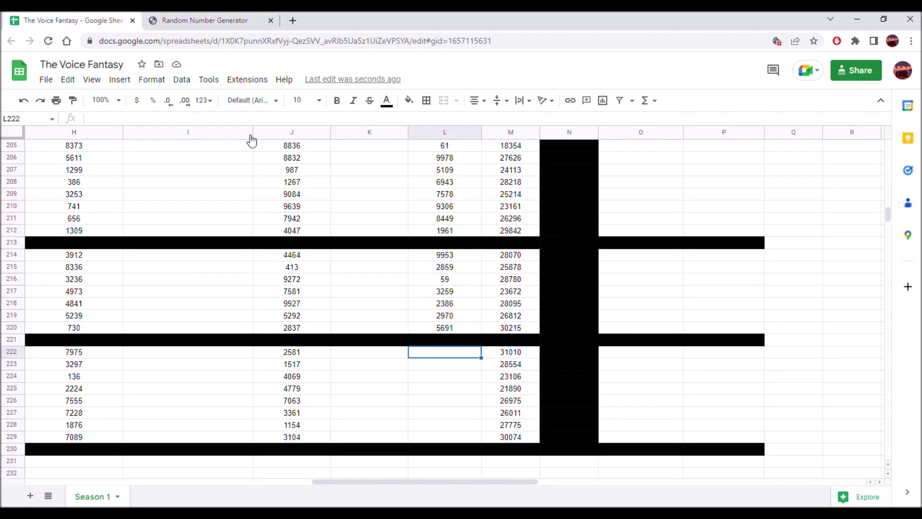
{"action": "right_click", "coordinate": [459, 359]}
{"action": "mouse_move", "coordinate": [598, 206]}
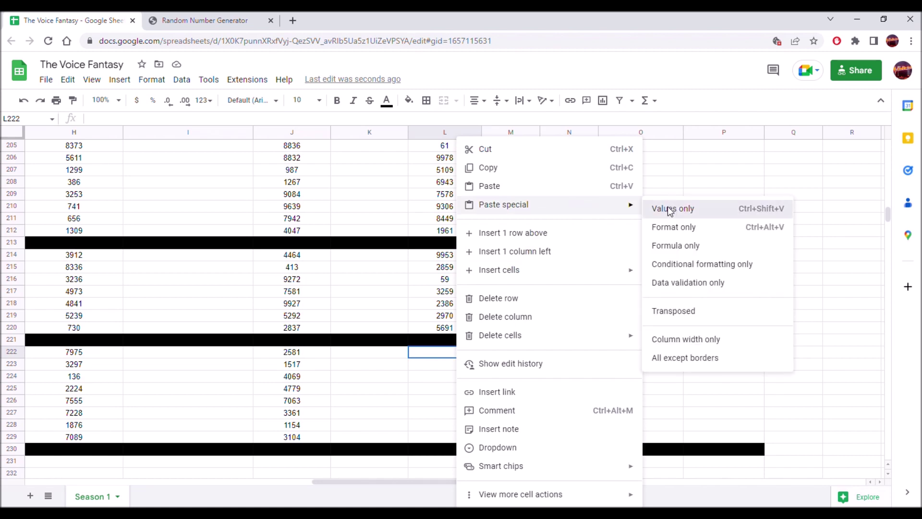
{"action": "left_click", "coordinate": [669, 209]}
- Generate another number in Random Number Generator, copy it, and paste it as values only into Apple cell L223
{"action": "left_click", "coordinate": [199, 20]}
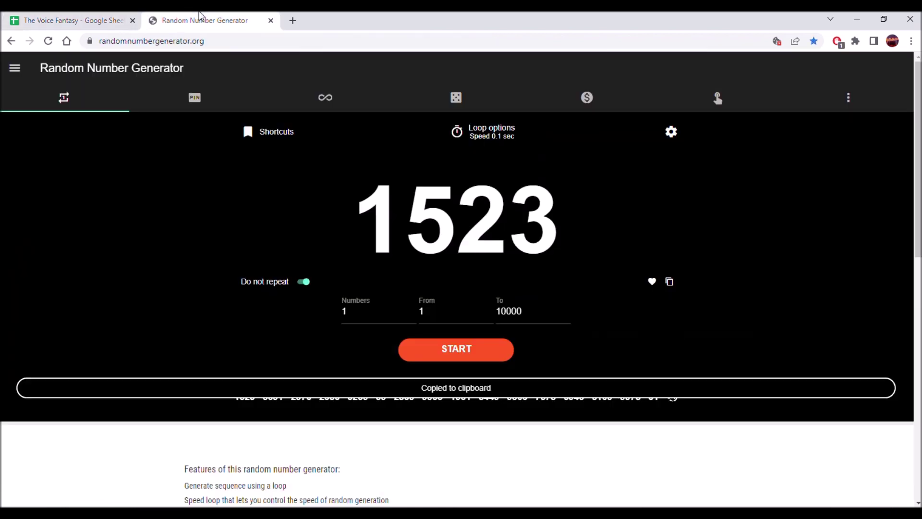
{"action": "left_click", "coordinate": [462, 351]}
{"action": "left_click", "coordinate": [462, 350]}
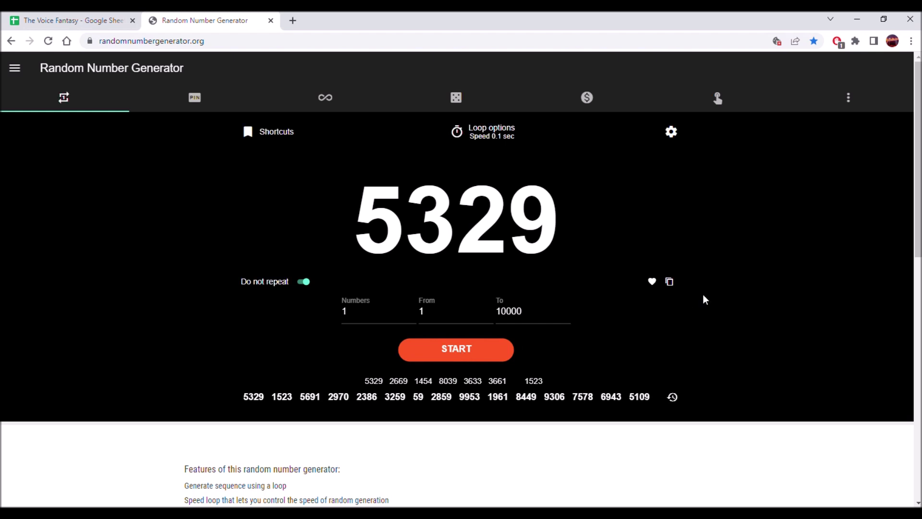
{"action": "left_click", "coordinate": [669, 282]}
{"action": "left_click", "coordinate": [72, 20]}
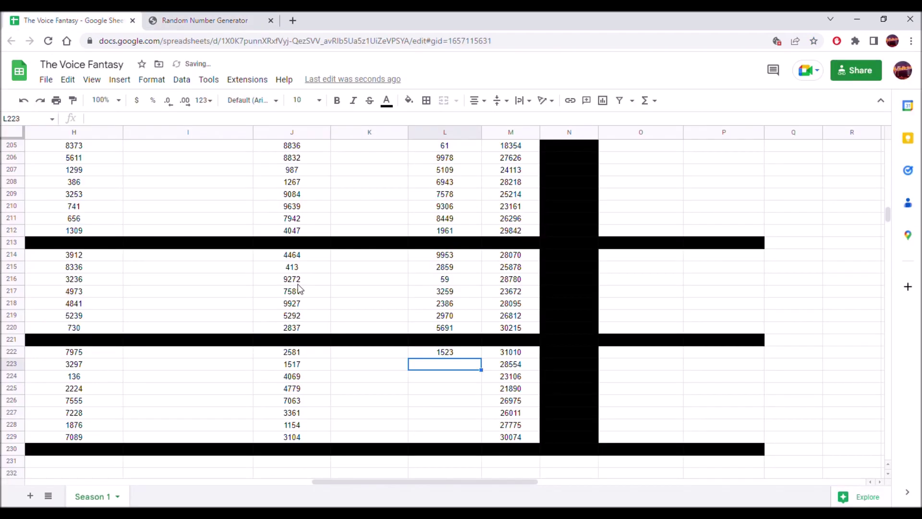
{"action": "right_click", "coordinate": [428, 362]}
{"action": "mouse_move", "coordinate": [574, 207]}
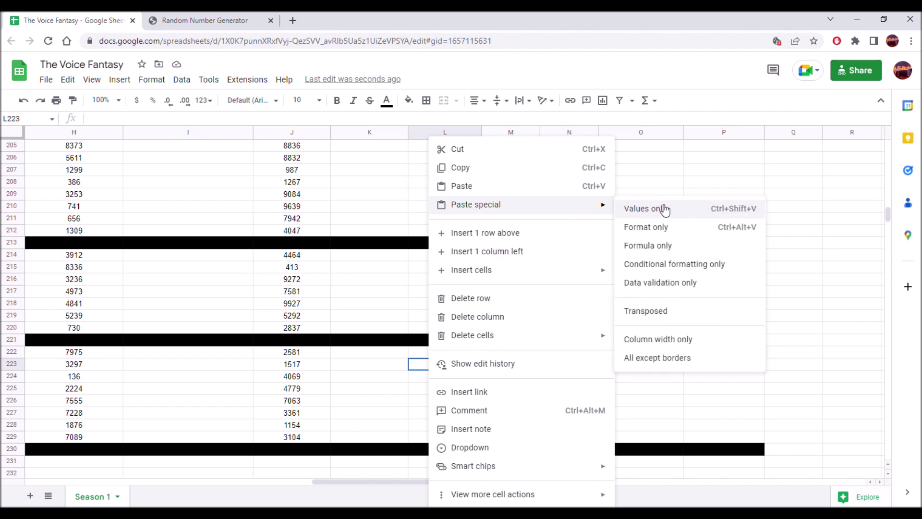
{"action": "left_click", "coordinate": [664, 209]}
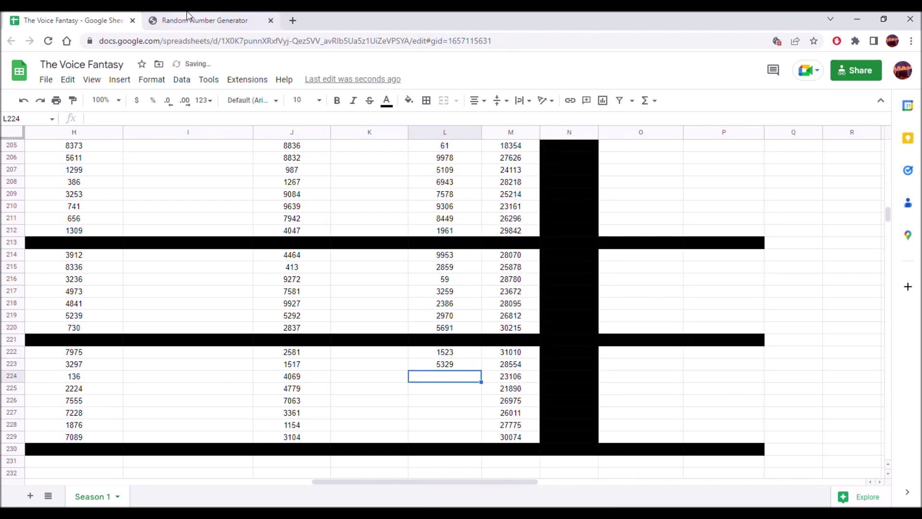
- Fill Apple cell L224 with a fresh number generated and copied in Random Number Generator, pasted as values only
{"action": "left_click", "coordinate": [192, 19]}
{"action": "left_click", "coordinate": [493, 355]}
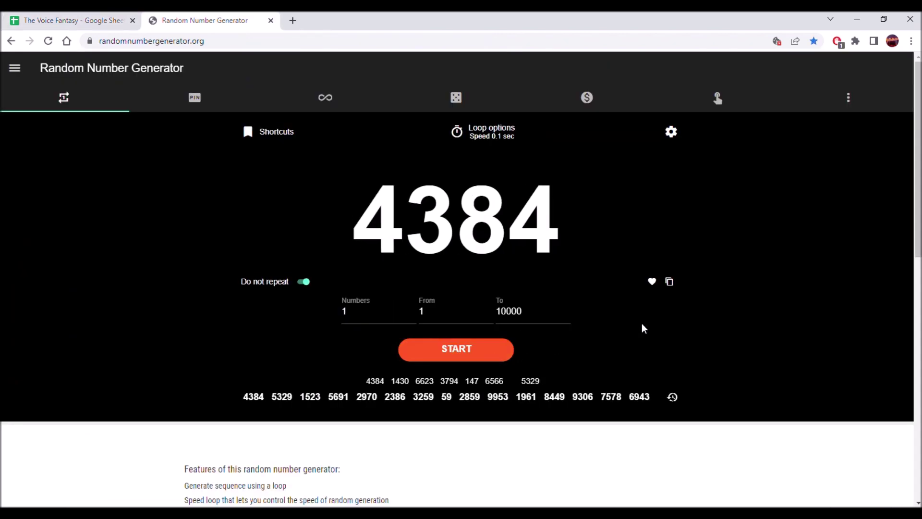
{"action": "left_click", "coordinate": [670, 283]}
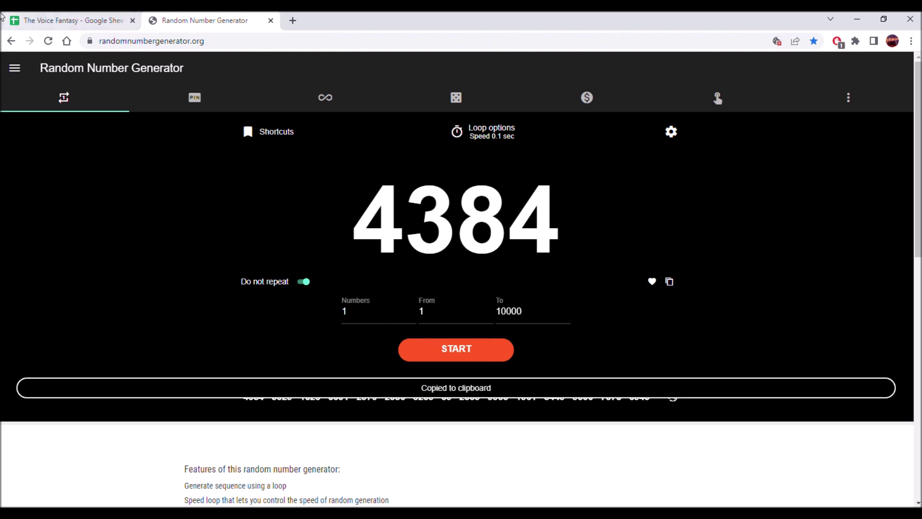
{"action": "left_click", "coordinate": [33, 20]}
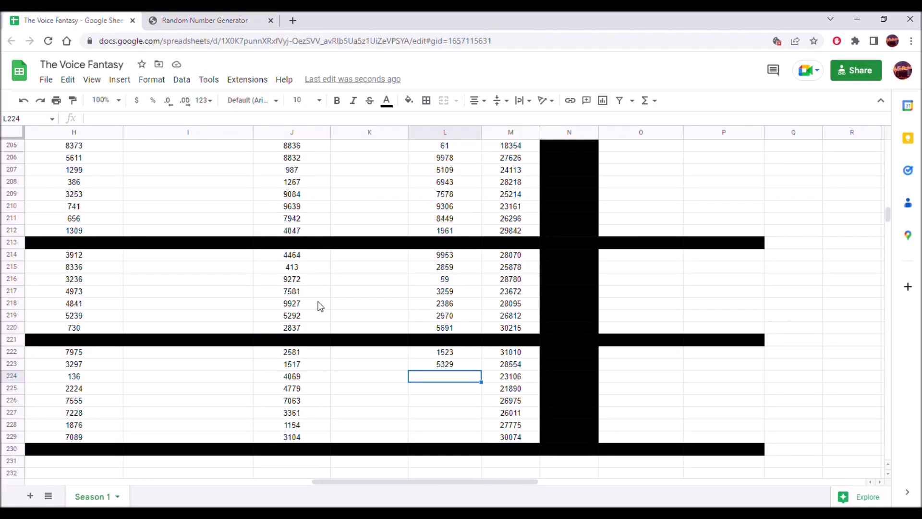
{"action": "right_click", "coordinate": [436, 379]}
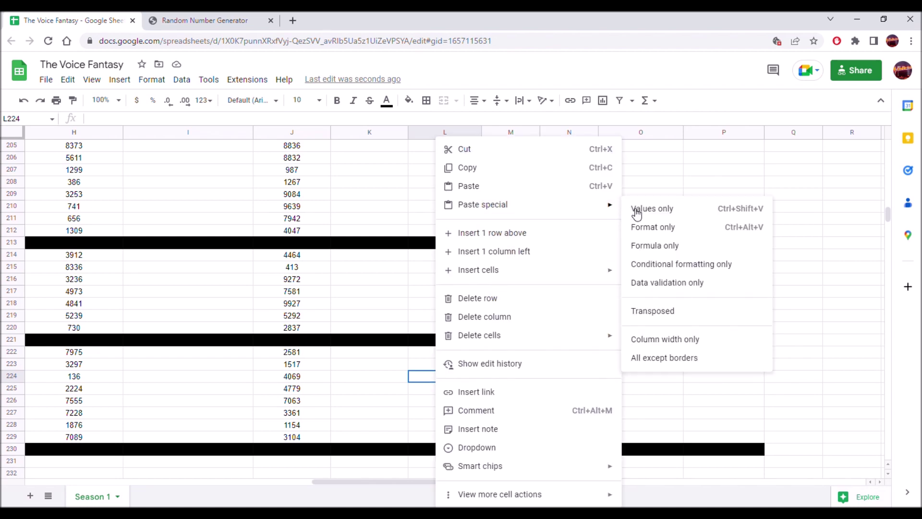
{"action": "left_click", "coordinate": [635, 213]}
- Generate and copy a new number in Random Number Generator, and paste it as values only into Apple cell L225
{"action": "key", "text": "Down"}
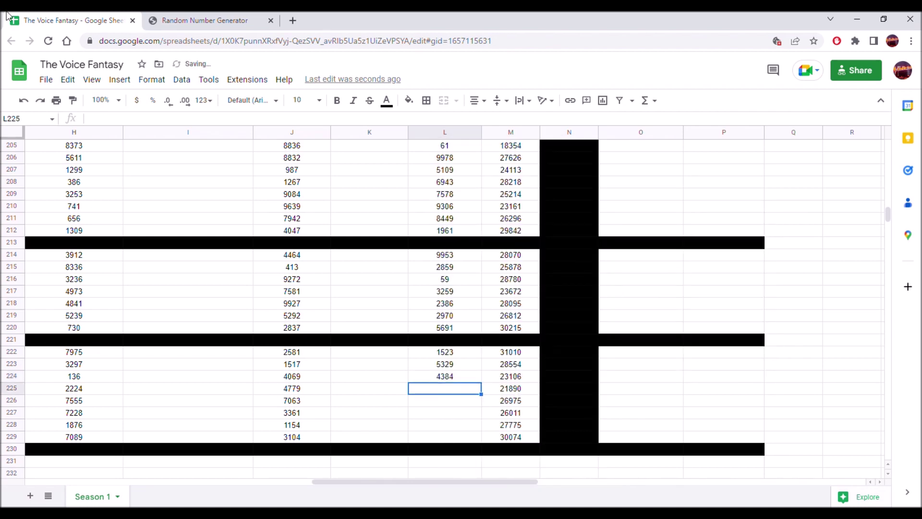
{"action": "left_click", "coordinate": [202, 20]}
{"action": "left_click", "coordinate": [472, 356]}
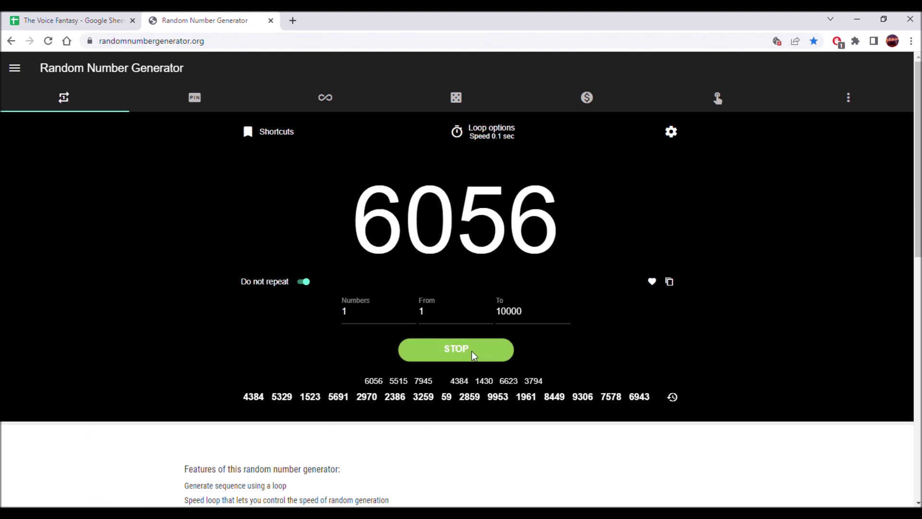
{"action": "left_click", "coordinate": [670, 282]}
{"action": "left_click", "coordinate": [56, 18]}
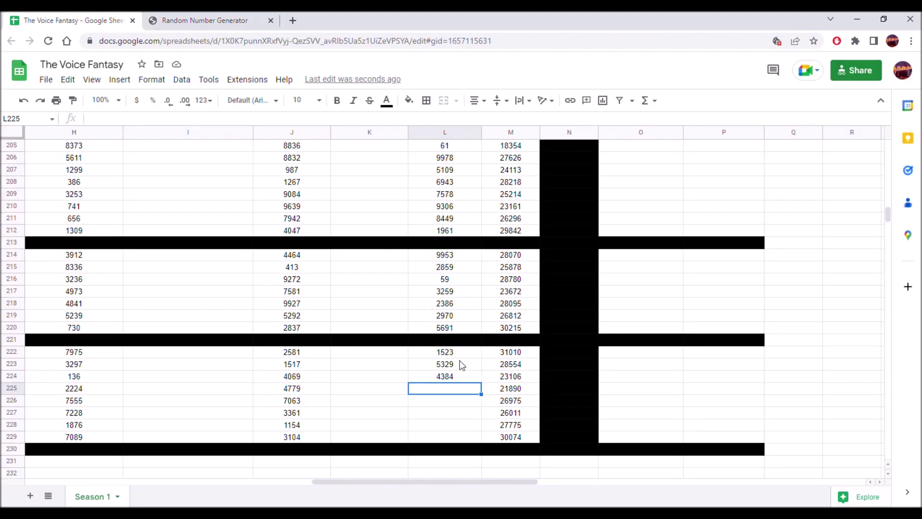
{"action": "right_click", "coordinate": [469, 388]}
{"action": "mouse_move", "coordinate": [612, 212]}
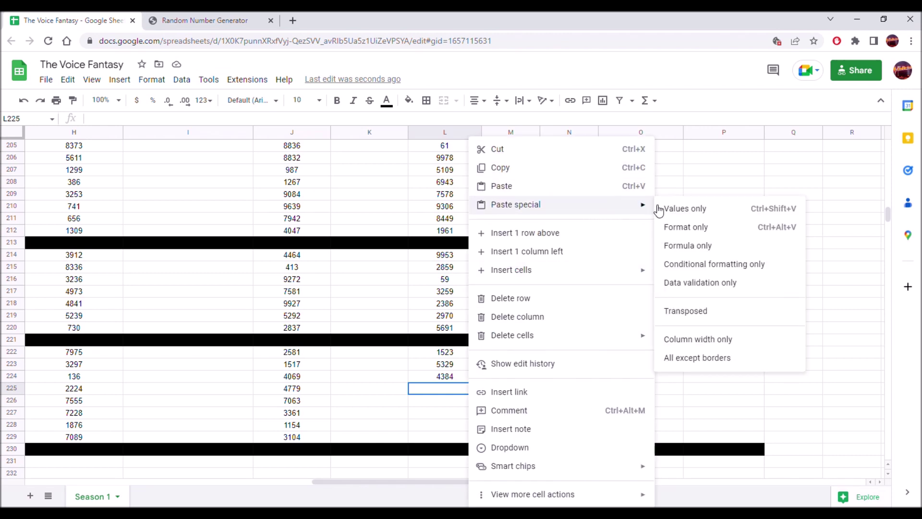
{"action": "left_click", "coordinate": [677, 208]}
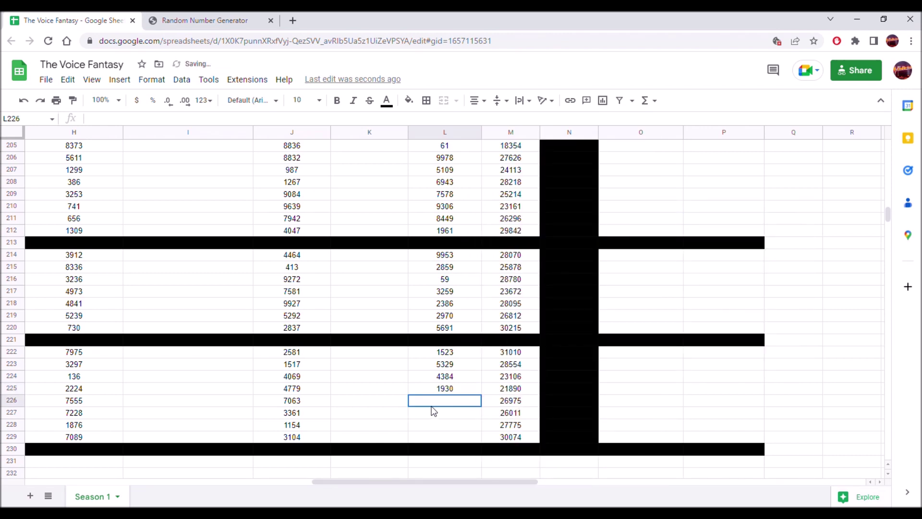
- Generate a new number in Random Number Generator, copy it, and paste it as values only into Apple cell L226
{"action": "left_click", "coordinate": [261, 20]}
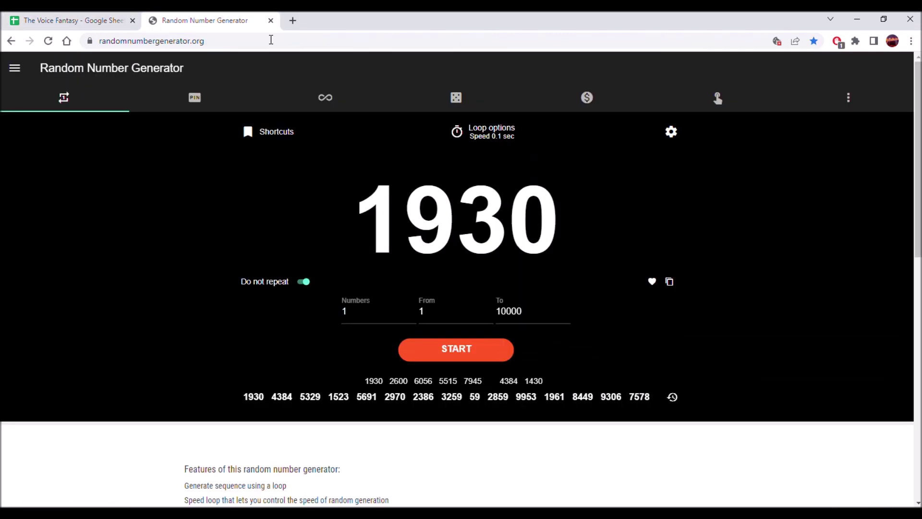
{"action": "left_click", "coordinate": [469, 347]}
{"action": "left_click", "coordinate": [669, 282]}
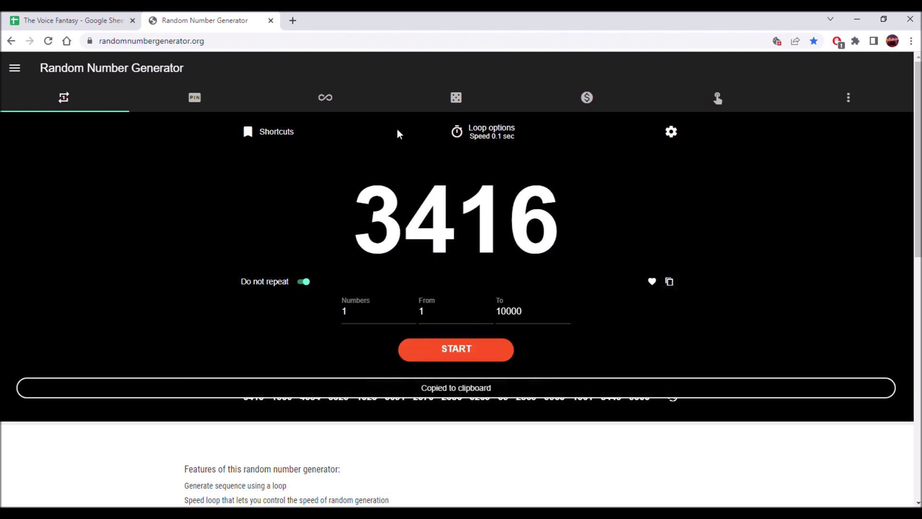
{"action": "left_click", "coordinate": [114, 18]}
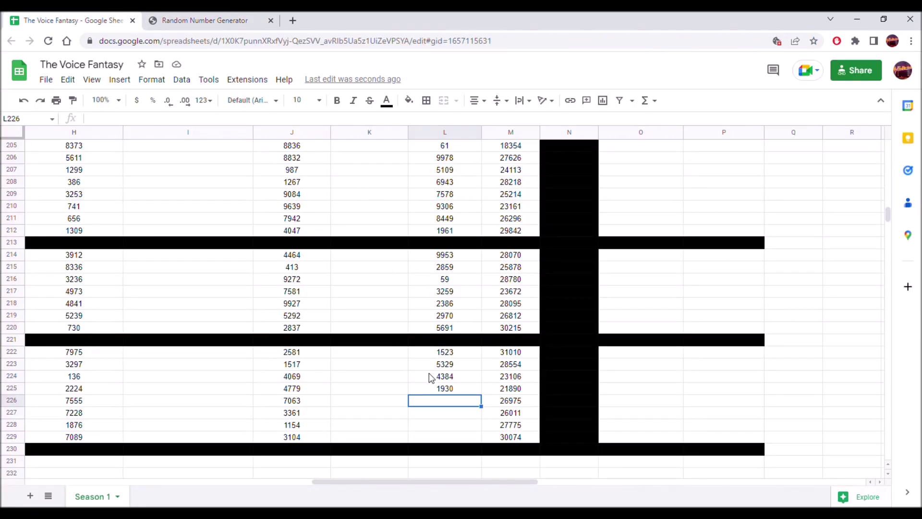
{"action": "right_click", "coordinate": [438, 400]}
{"action": "mouse_move", "coordinate": [593, 211]}
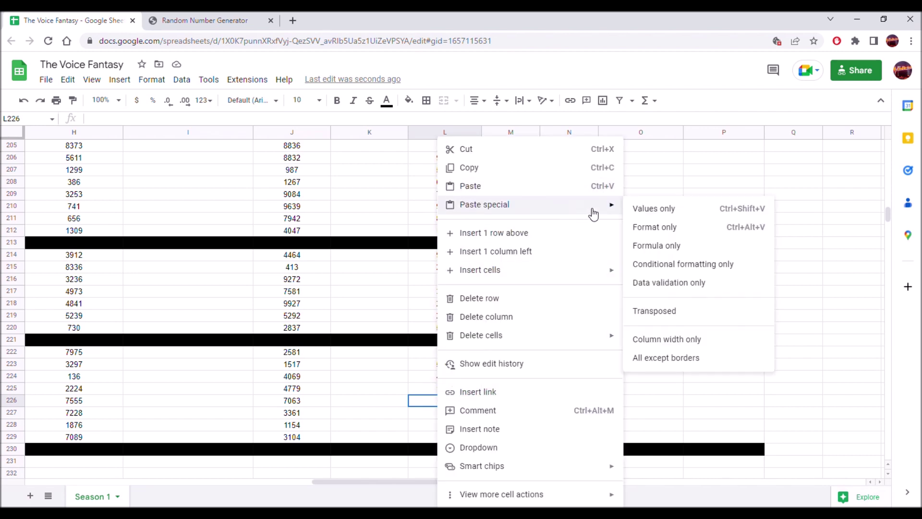
{"action": "left_click", "coordinate": [660, 210]}
- Fill Apple cell L227 with a fresh number generated and copied in Random Number Generator, pasted as values only
{"action": "left_click", "coordinate": [427, 408]}
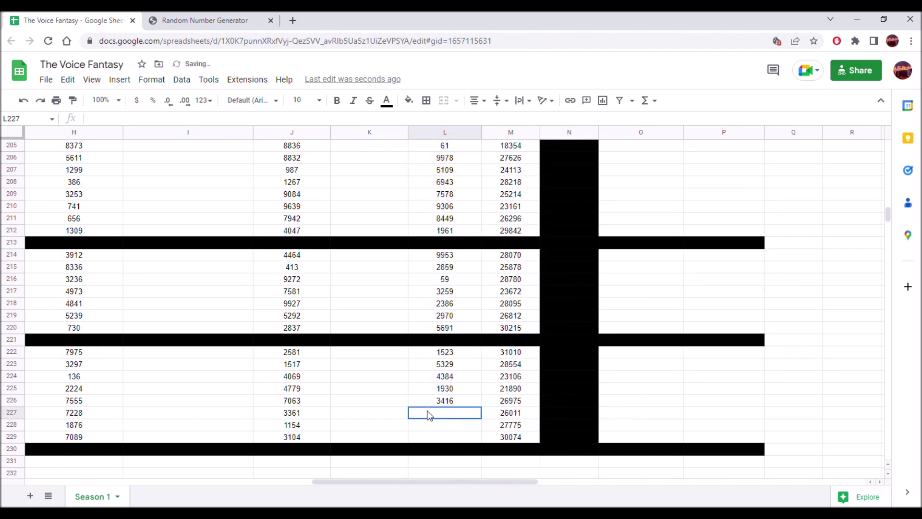
{"action": "left_click", "coordinate": [217, 11]}
{"action": "left_click", "coordinate": [458, 348]}
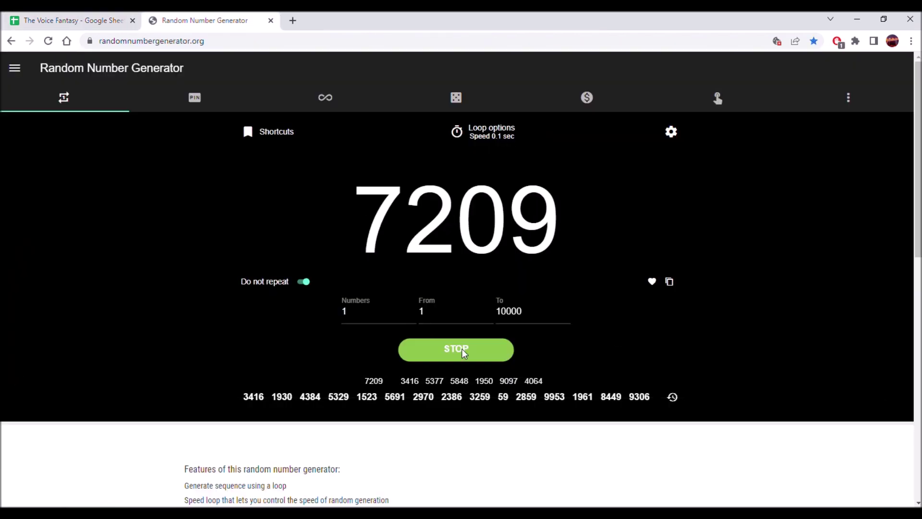
{"action": "left_click", "coordinate": [669, 281]}
{"action": "left_click", "coordinate": [67, 20]}
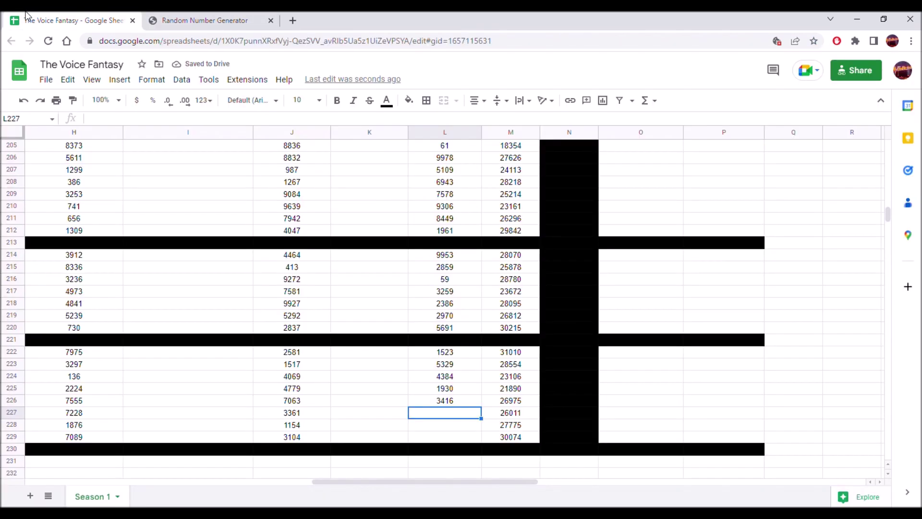
{"action": "right_click", "coordinate": [425, 407]}
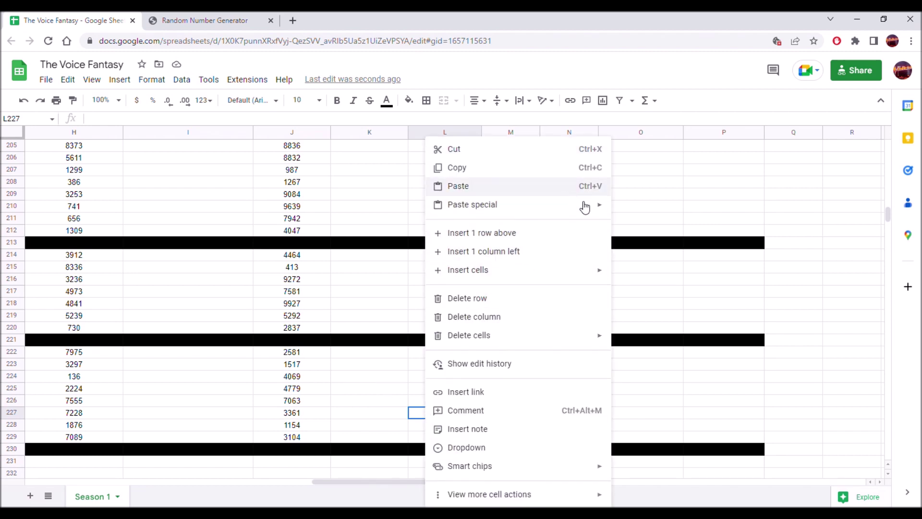
{"action": "mouse_move", "coordinate": [584, 205]}
{"action": "left_click", "coordinate": [631, 213]}
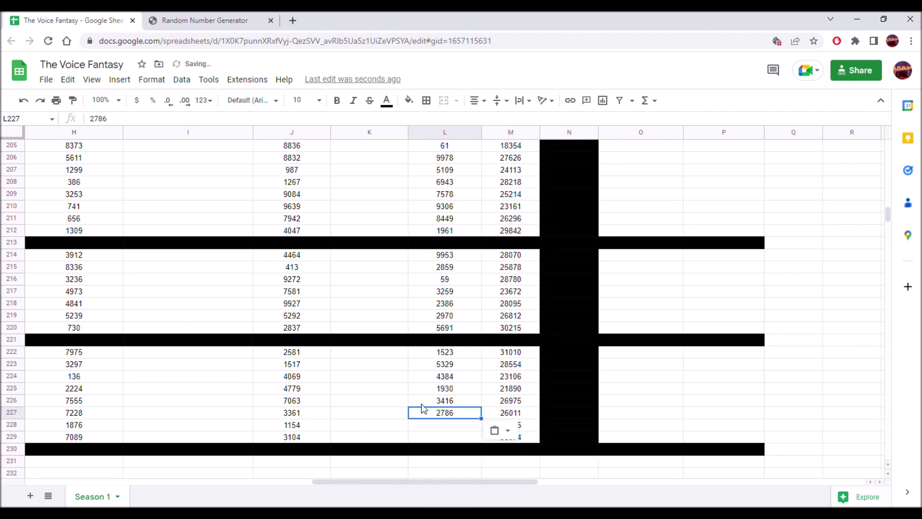
- Generate and copy another number in Random Number Generator, and paste it as values only into Apple cell L228
{"action": "left_click", "coordinate": [427, 423]}
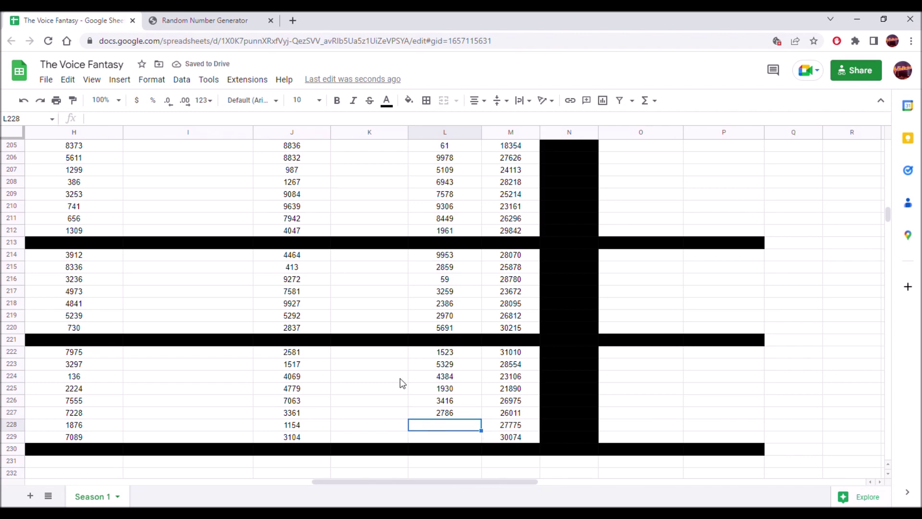
{"action": "scroll", "coordinate": [400, 378], "scroll_direction": "up", "scroll_amount": 1}
{"action": "scroll", "coordinate": [399, 373], "scroll_direction": "up", "scroll_amount": 5}
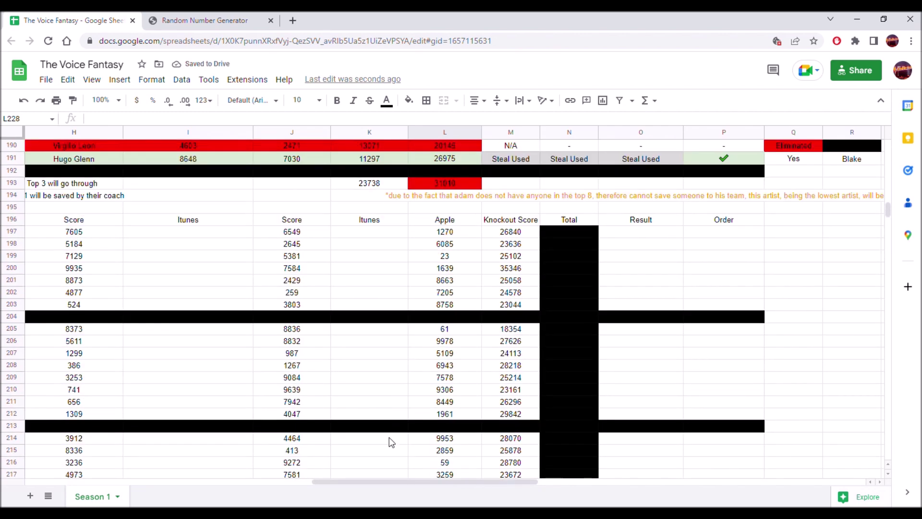
{"action": "left_click_drag", "start_coordinate": [372, 483], "coordinate": [350, 481]}
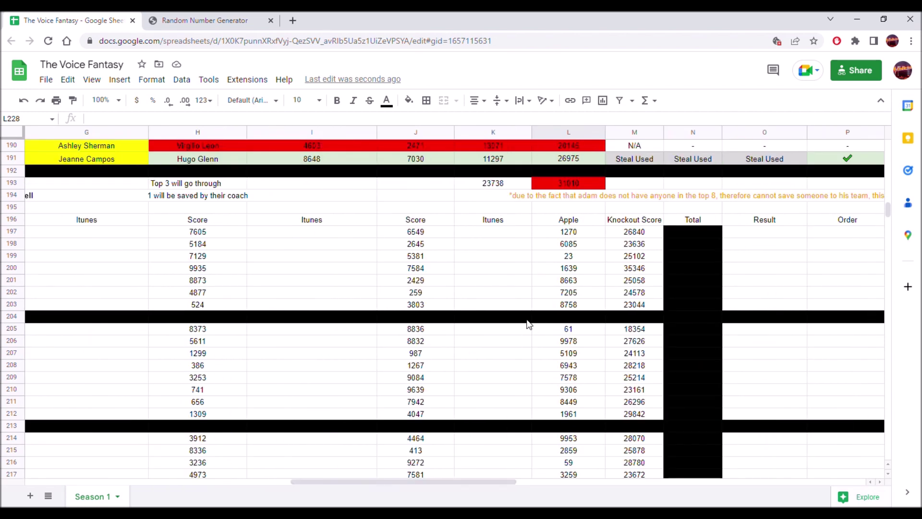
{"action": "scroll", "coordinate": [525, 311], "scroll_direction": "down", "scroll_amount": 5}
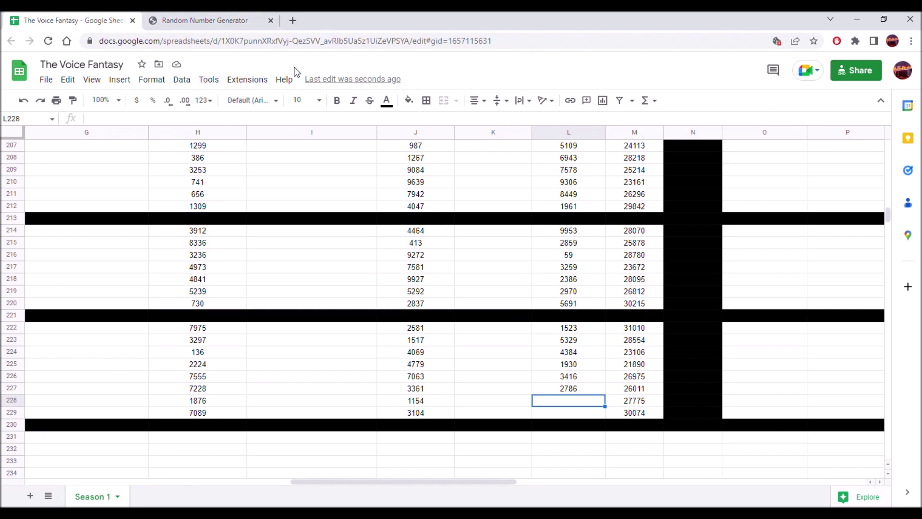
{"action": "left_click", "coordinate": [221, 20]}
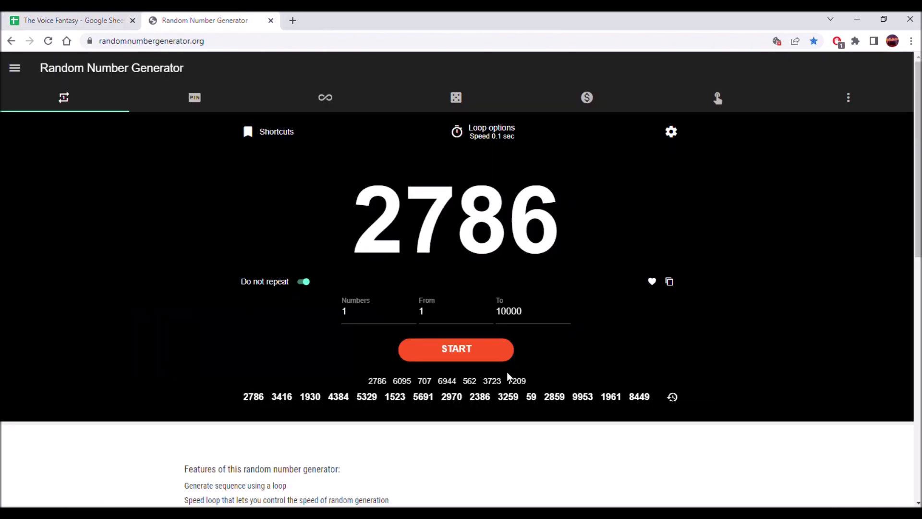
{"action": "left_click", "coordinate": [474, 358]}
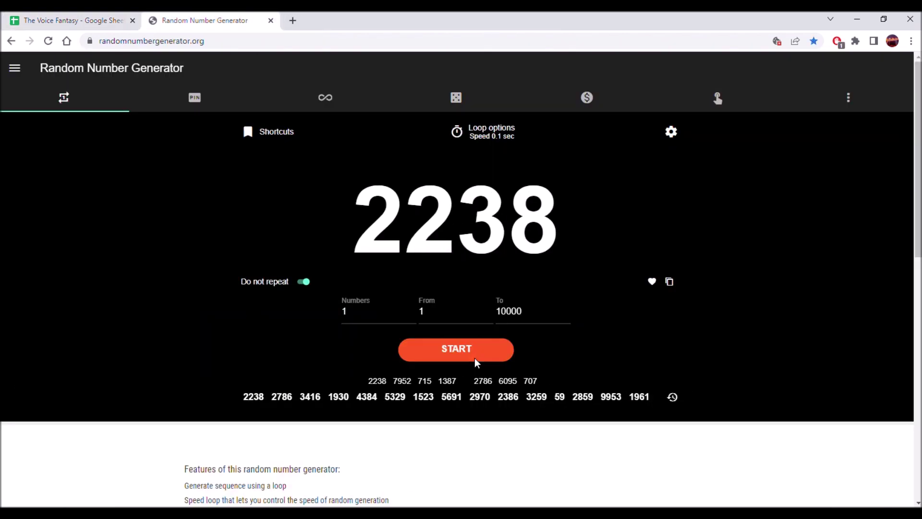
{"action": "left_click", "coordinate": [670, 283]}
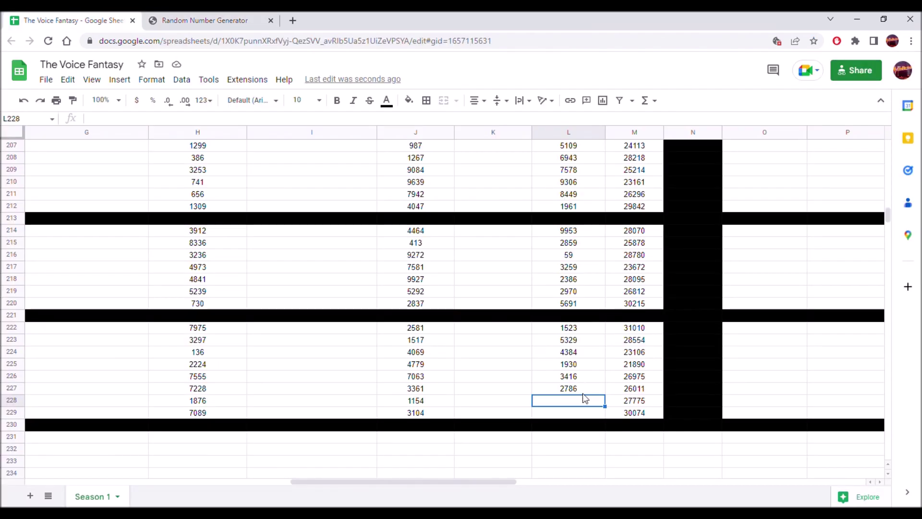
{"action": "right_click", "coordinate": [580, 408]}
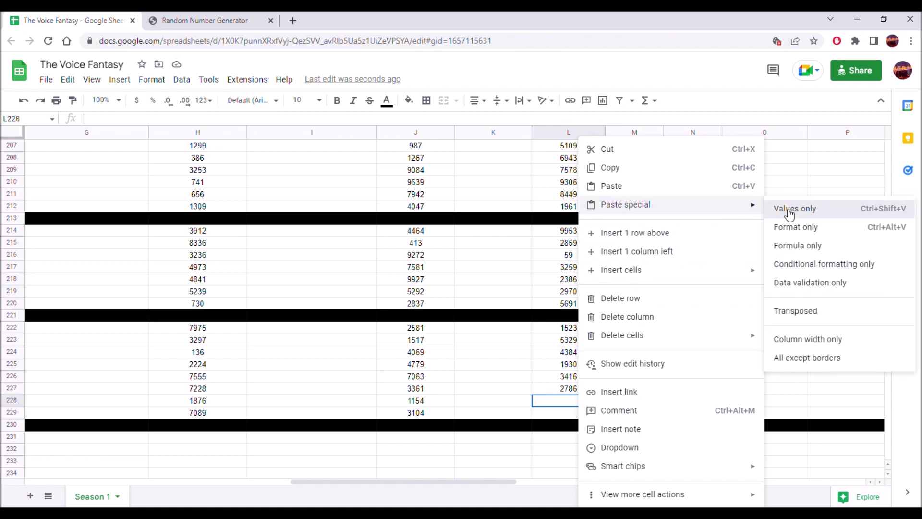
{"action": "left_click", "coordinate": [780, 207]}
- Fill Apple cell L229, the last above the black divider row, with a newly generated number from Random Number Generator, pasted as values only
{"action": "left_click", "coordinate": [545, 412]}
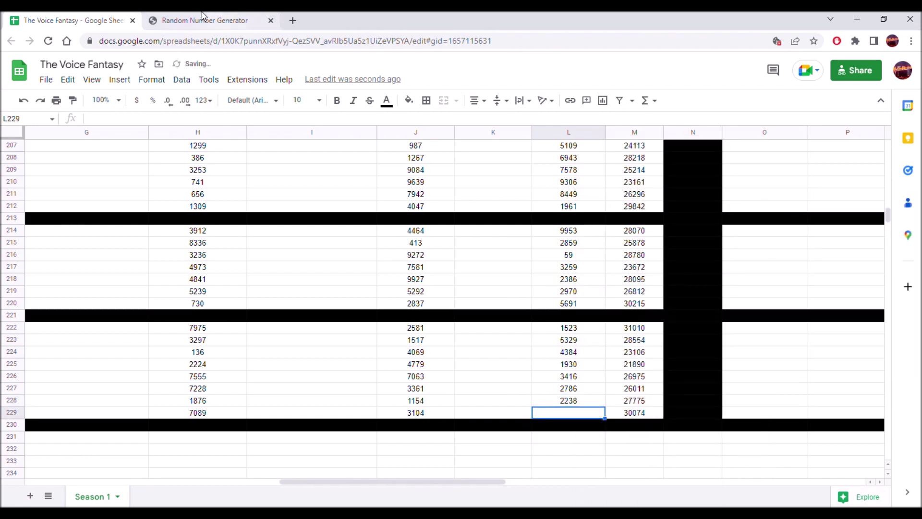
{"action": "left_click", "coordinate": [235, 19]}
{"action": "left_click", "coordinate": [478, 355]}
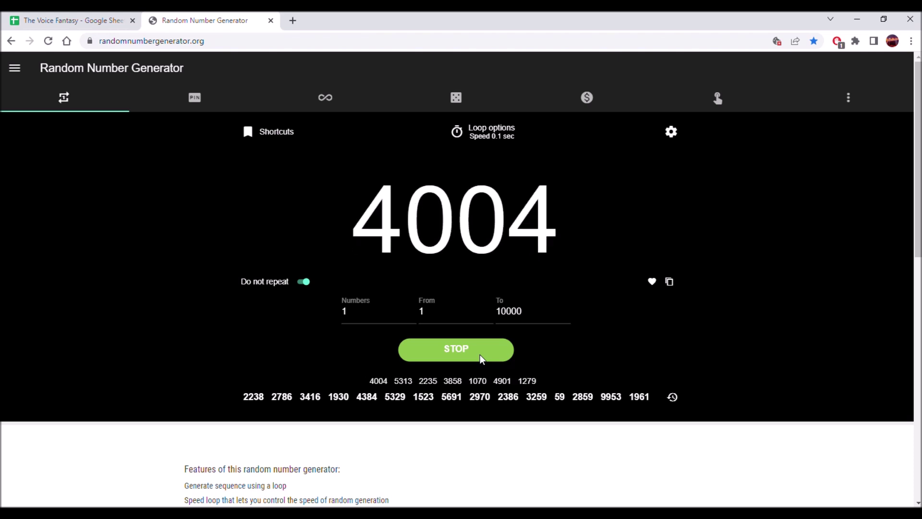
{"action": "left_click", "coordinate": [480, 355]}
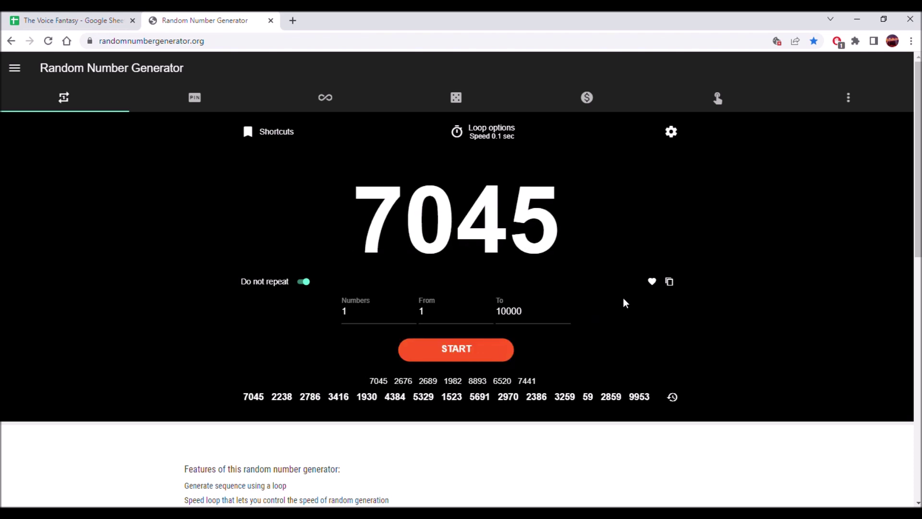
{"action": "left_click", "coordinate": [669, 281]}
{"action": "left_click", "coordinate": [72, 20]}
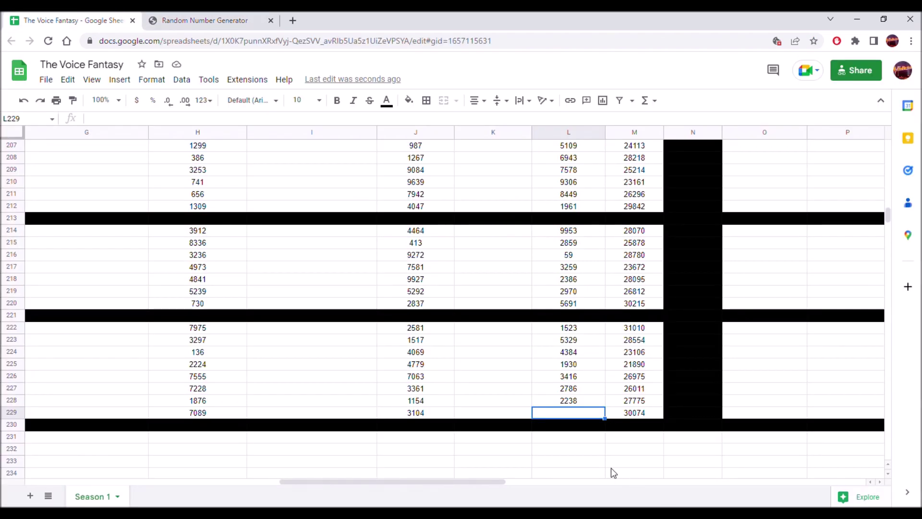
{"action": "right_click", "coordinate": [576, 414]}
{"action": "mouse_move", "coordinate": [679, 204]}
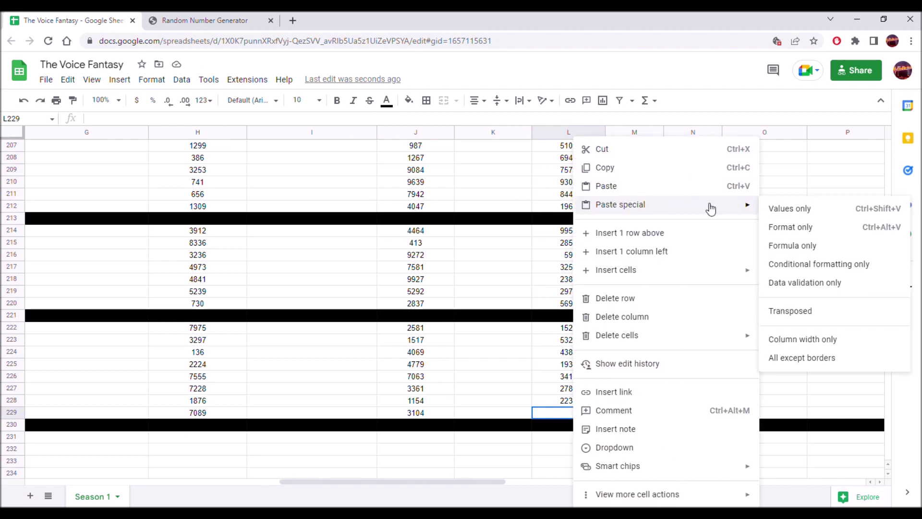
{"action": "left_click", "coordinate": [793, 212]}
- Highlight the highest Apple score, cell L206, first with an orange fill and finally with a yellow fill
{"action": "scroll", "coordinate": [595, 292], "scroll_direction": "up", "scroll_amount": 5}
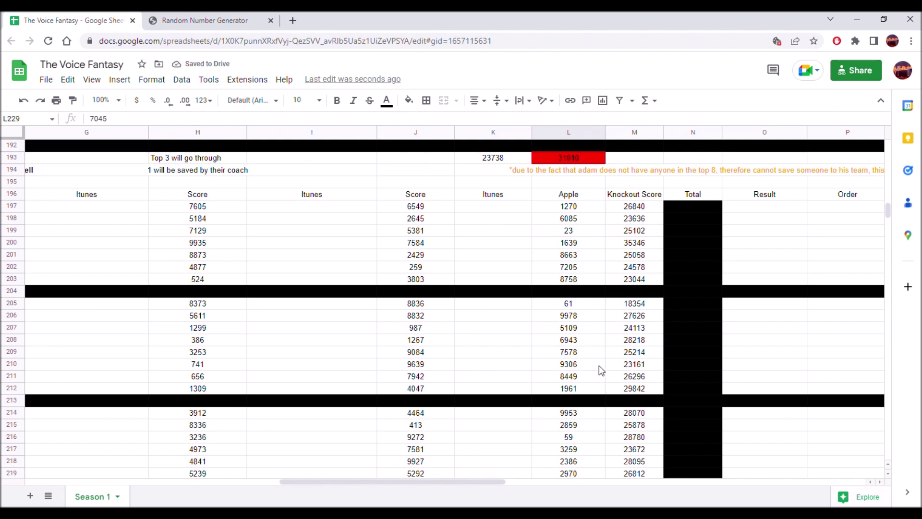
{"action": "left_click", "coordinate": [588, 318]}
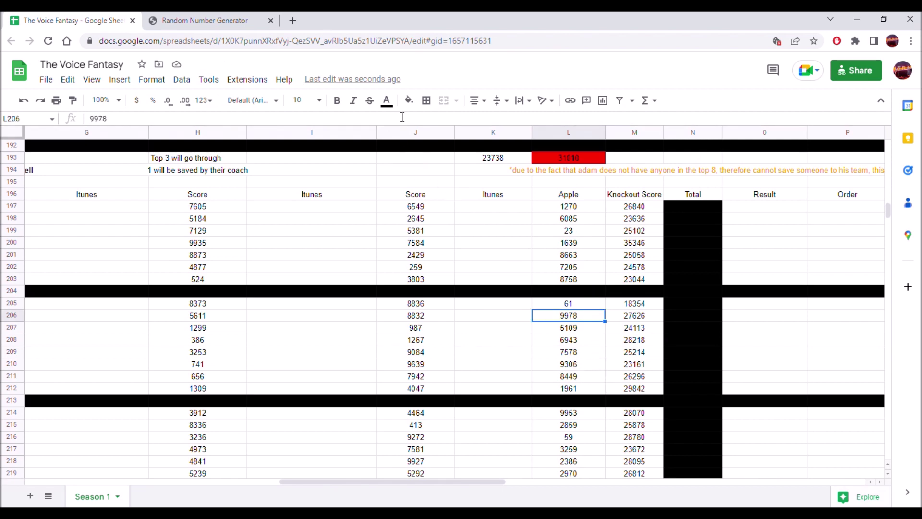
{"action": "left_click", "coordinate": [409, 101]}
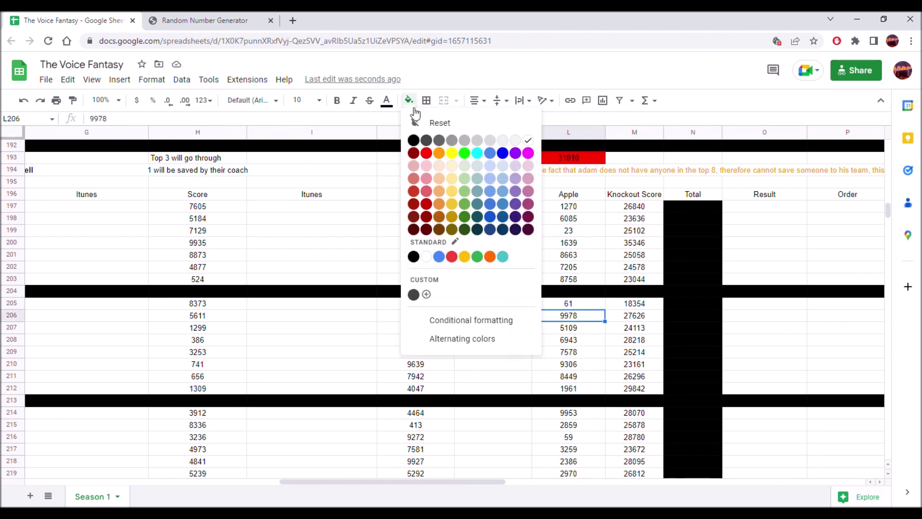
{"action": "left_click", "coordinate": [439, 152]}
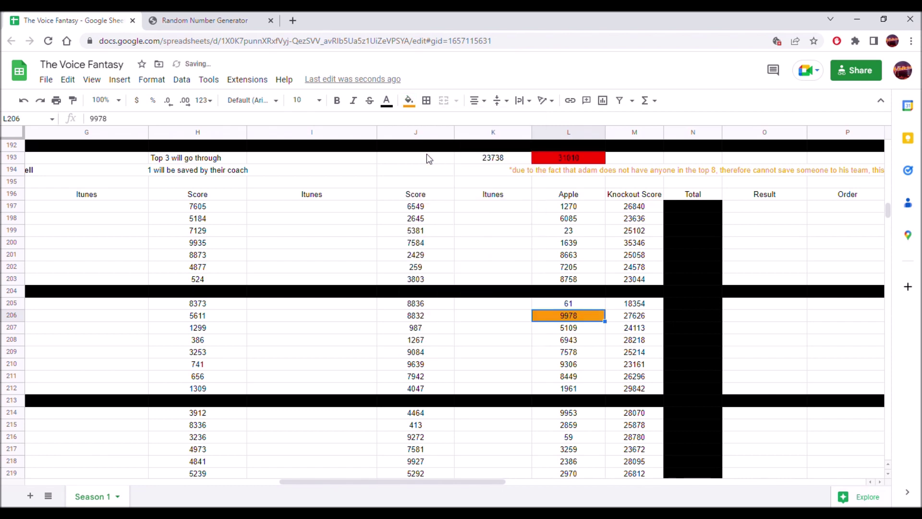
{"action": "left_click", "coordinate": [410, 101]}
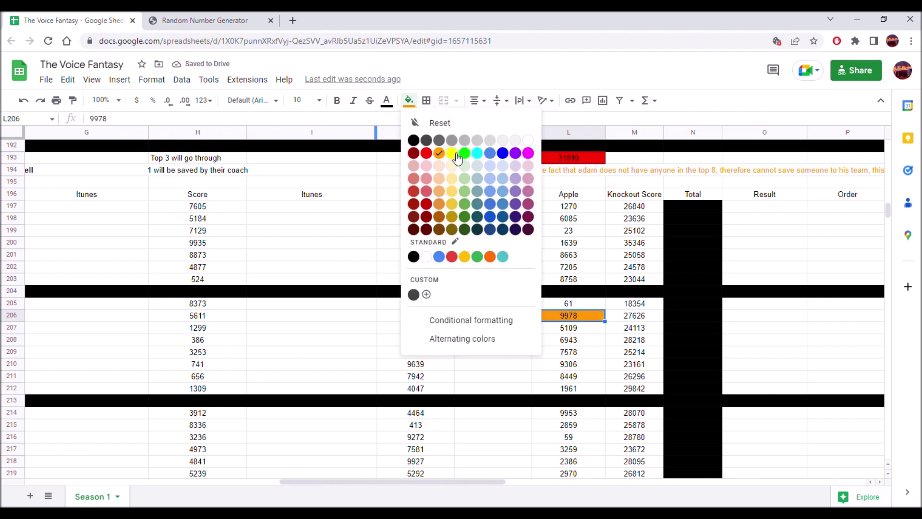
{"action": "left_click", "coordinate": [452, 153]}
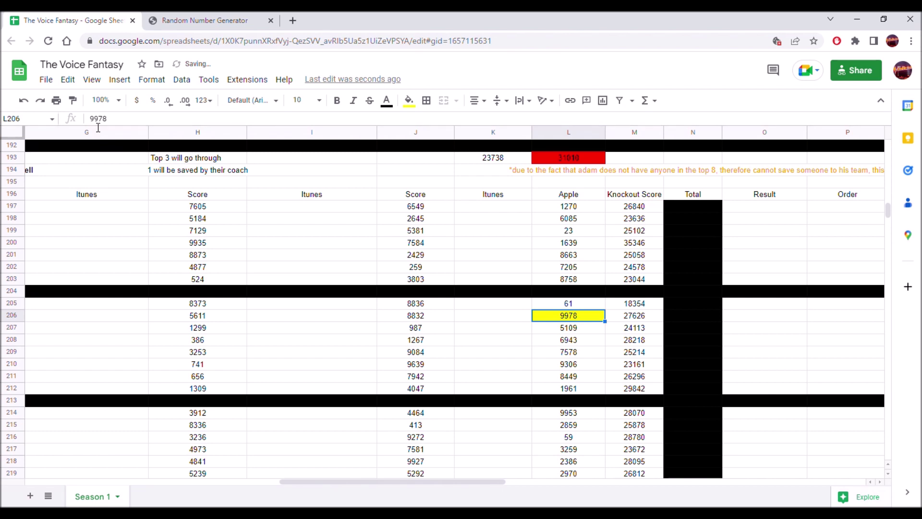
- Double the highlighted Apple score in L206 by changing its content to the formula =9978*2
{"action": "type", "text": "=9978"}
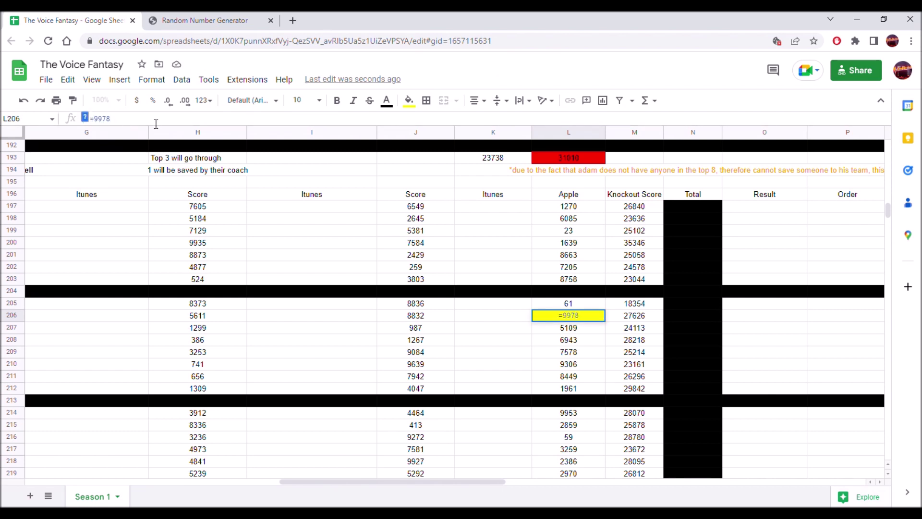
{"action": "type", "text": "*2"}
{"action": "key", "text": "Return"}
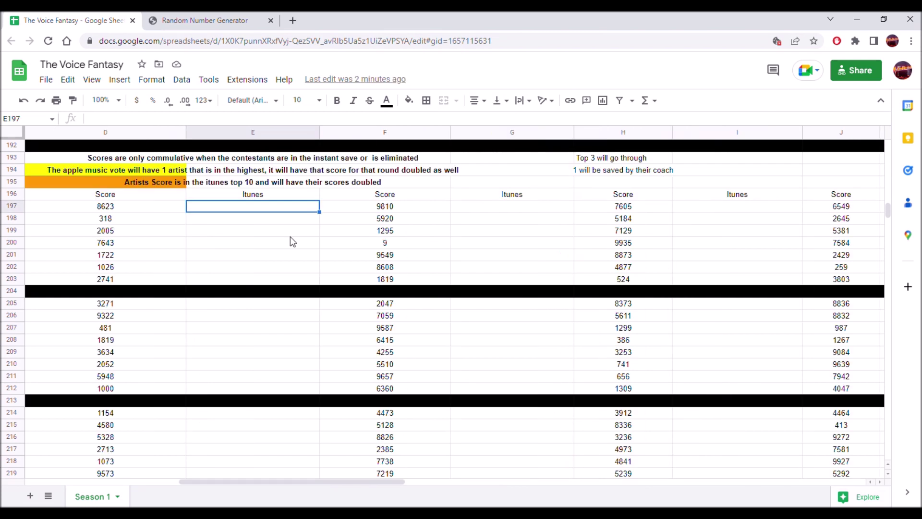
- Select the first Itunes cell, E197, and set the upper limit in Random Number Generator to 120
{"action": "left_click", "coordinate": [254, 183]}
{"action": "left_click", "coordinate": [246, 212]}
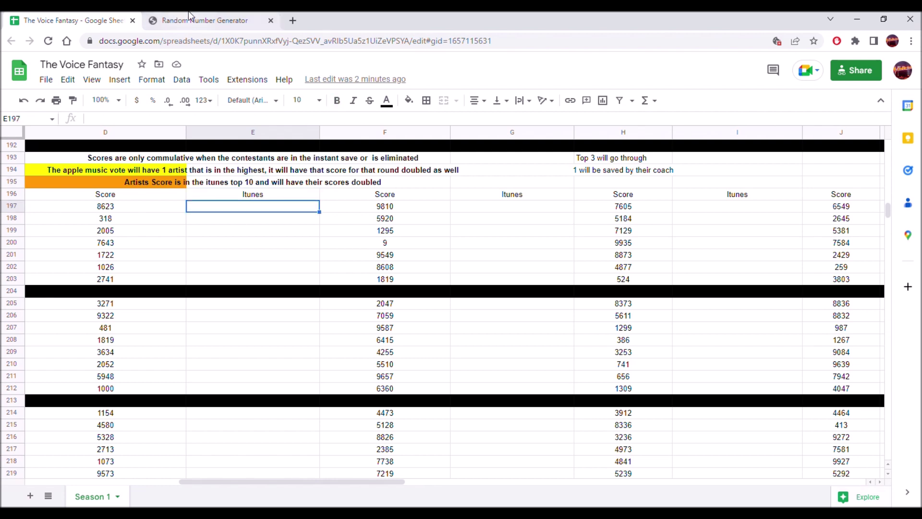
{"action": "left_click", "coordinate": [198, 23]}
{"action": "key", "text": "ctrl+a"}
{"action": "type", "text": "120"}
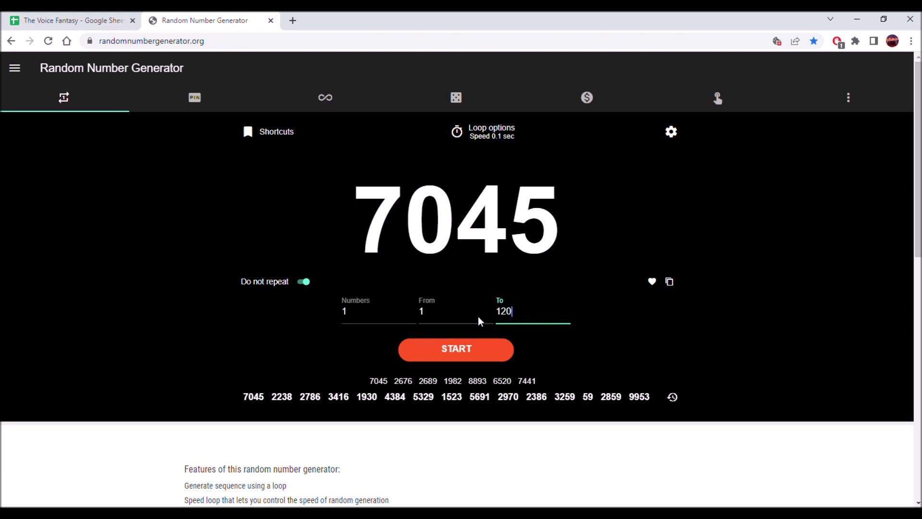
- Generate two random numbers between 1 and 120
{"action": "left_click", "coordinate": [477, 350]}
{"action": "left_click", "coordinate": [477, 350]}
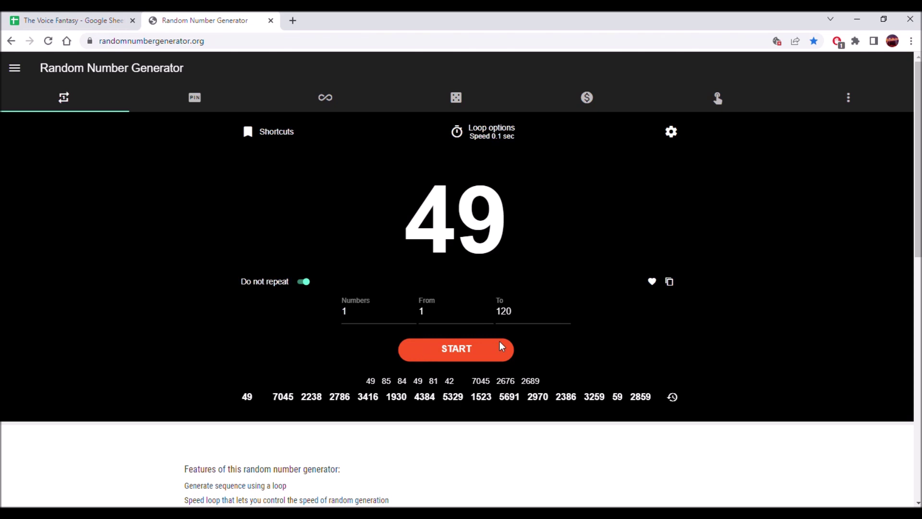
{"action": "left_click", "coordinate": [486, 347]}
{"action": "left_click", "coordinate": [486, 347]}
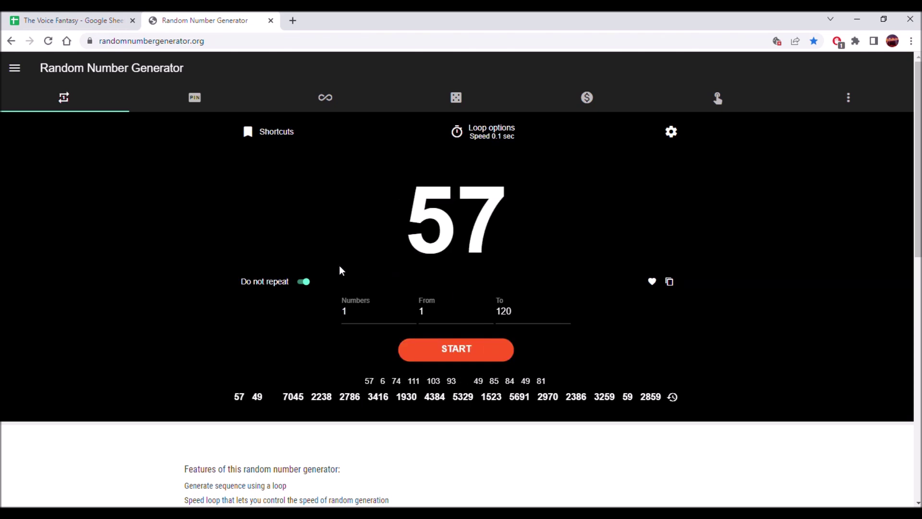
- Switch to The Voice Fantasy sheet and enter the generated numbers 49 and 57 in Itunes cells E197 and E198
{"action": "left_click", "coordinate": [95, 17]}
{"action": "type", "text": "5"}
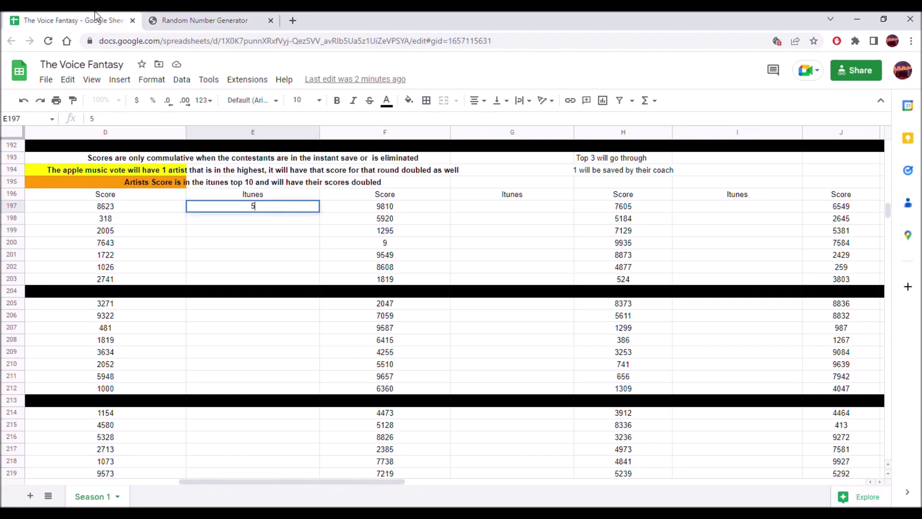
{"action": "key", "text": "BackSpace"}
{"action": "type", "text": "49"}
{"action": "key", "text": "Return"}
{"action": "type", "text": "59"}
{"action": "key", "text": "Return"}
{"action": "key", "text": "Up"}
{"action": "type", "text": "5"}
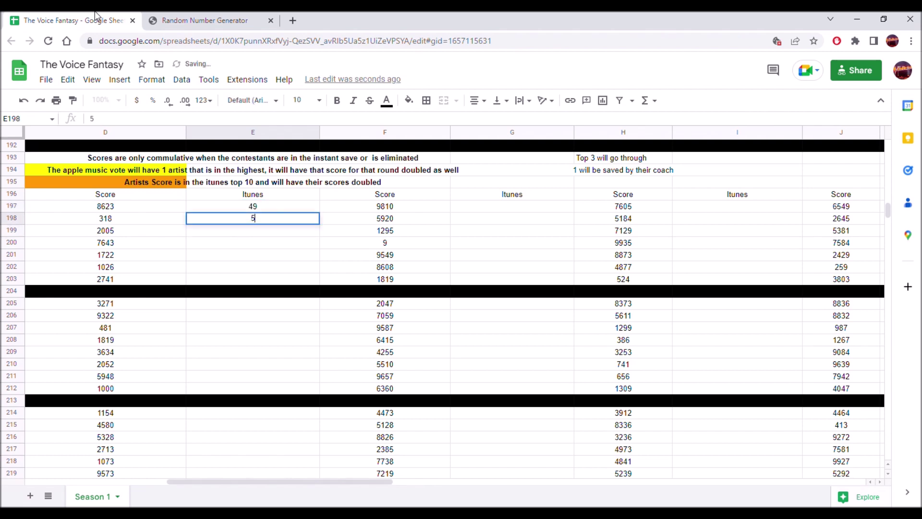
{"action": "type", "text": "7"}
{"action": "key", "text": "Return"}
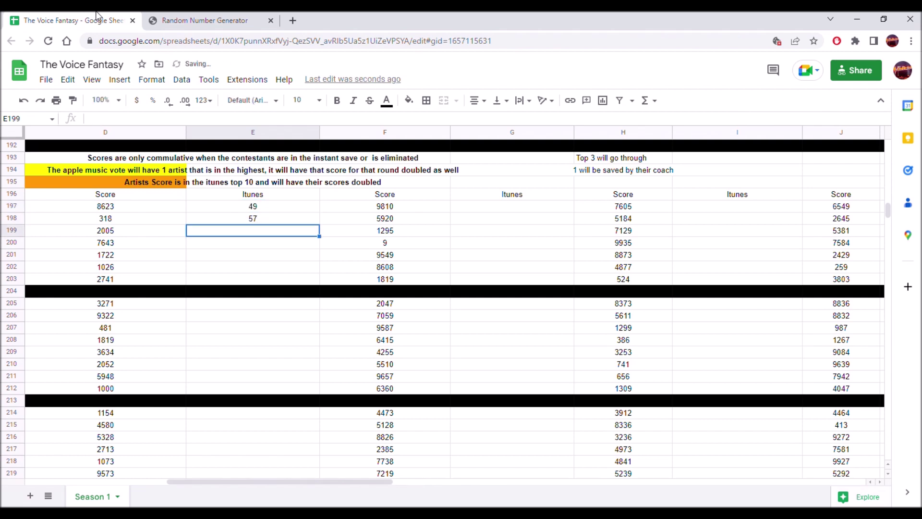
- Generate two more numbers in Random Number Generator and enter 56 and 59 in Itunes cells E199 and E200 of the sheet
{"action": "left_click", "coordinate": [202, 21]}
{"action": "left_click", "coordinate": [418, 342]}
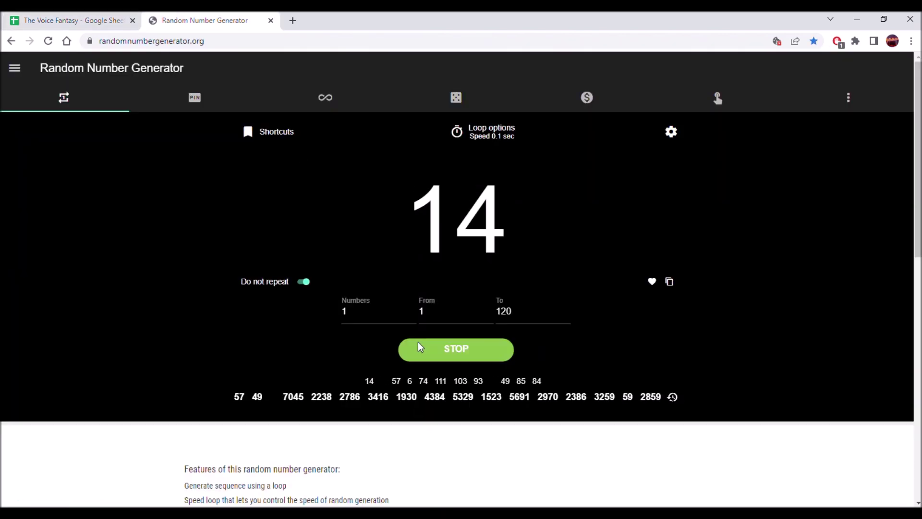
{"action": "left_click", "coordinate": [418, 344]}
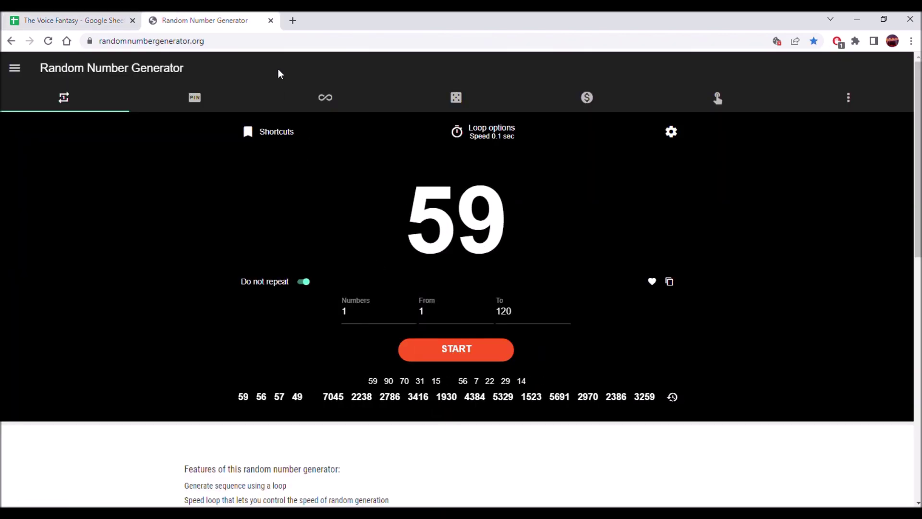
{"action": "left_click", "coordinate": [79, 18]}
{"action": "type", "text": "56"}
{"action": "key", "text": "Return"}
{"action": "type", "text": "59"}
{"action": "key", "text": "Return"}
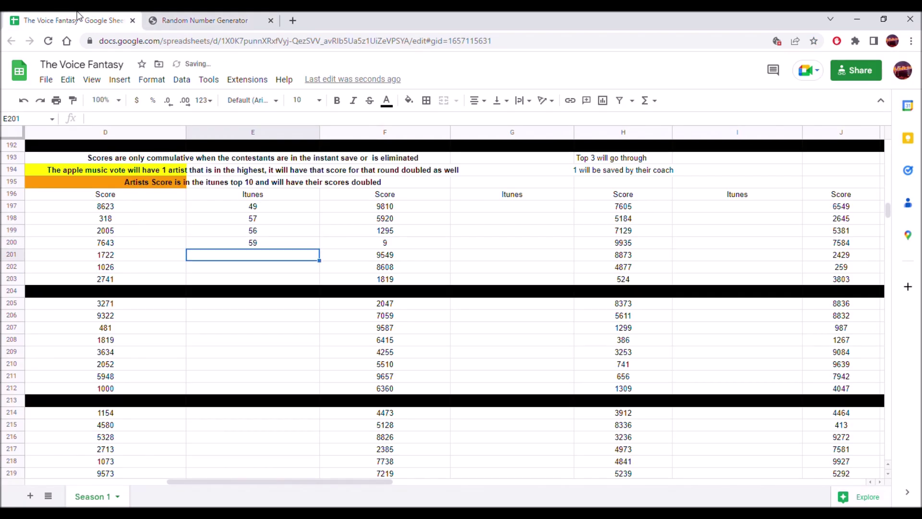
- Generate another two numbers in Random Number Generator and enter 15 and 61 in Itunes cells E201 and E202
{"action": "left_click", "coordinate": [192, 19]}
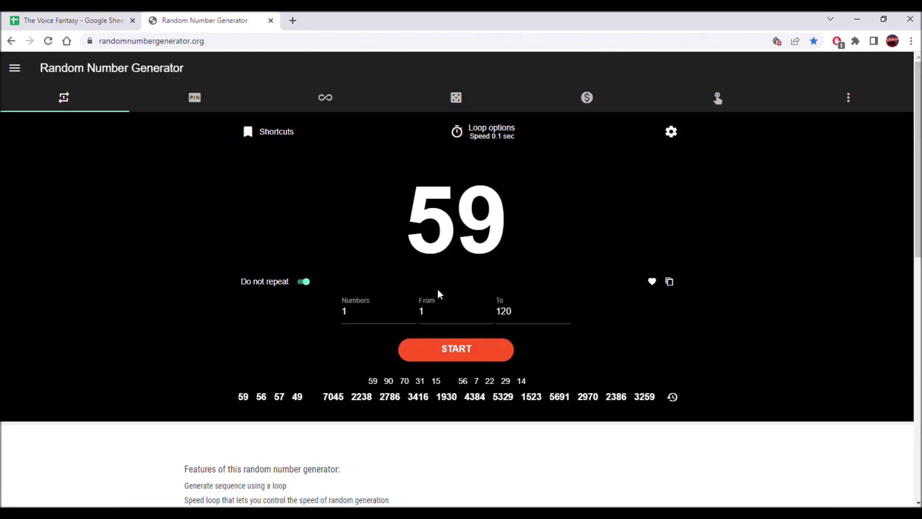
{"action": "left_click", "coordinate": [422, 343]}
{"action": "left_click", "coordinate": [425, 344]}
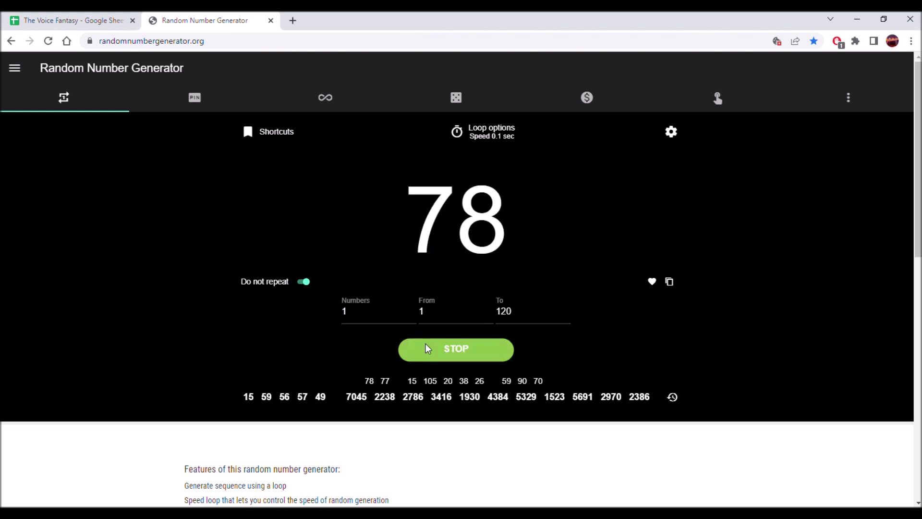
{"action": "left_click", "coordinate": [44, 13]}
{"action": "type", "text": "15"}
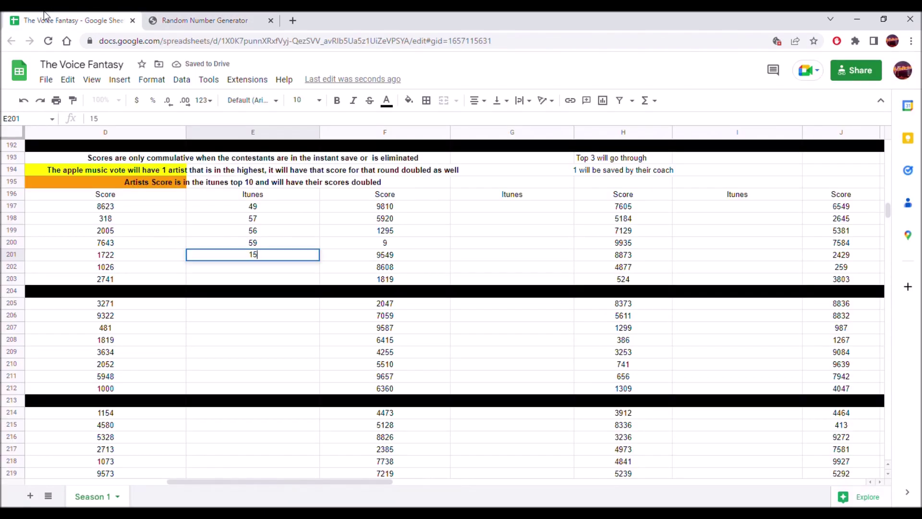
{"action": "key", "text": "Return"}
{"action": "type", "text": "61"}
{"action": "key", "text": "Return"}
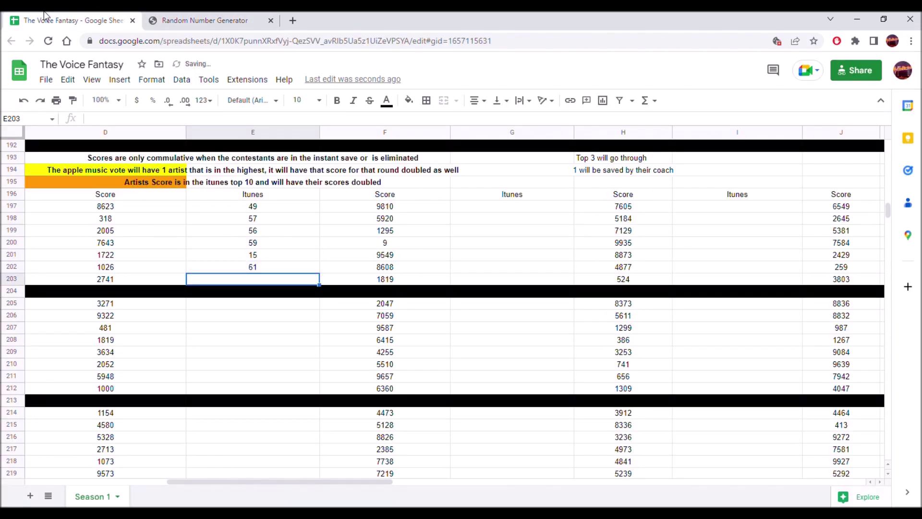
- Generate a number in Random Number Generator and enter 31 in Itunes cell E203, the last of the first group
{"action": "left_click", "coordinate": [162, 19]}
{"action": "left_click", "coordinate": [444, 346]}
{"action": "left_click", "coordinate": [449, 342]}
{"action": "left_click", "coordinate": [95, 15]}
{"action": "type", "text": "31"}
{"action": "key", "text": "Return"}
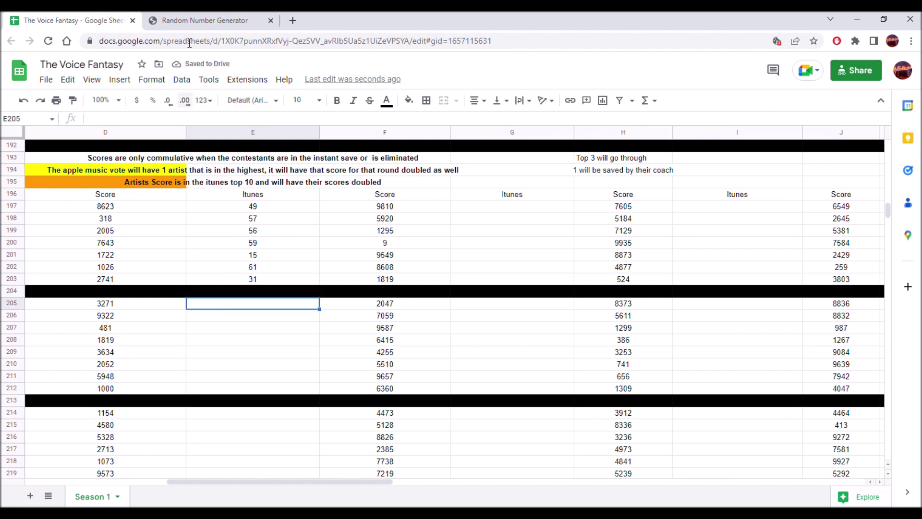
- Generate a number in Random Number Generator and enter 5 in Itunes cell E205, below the black divider row
{"action": "left_click", "coordinate": [202, 21]}
{"action": "left_click", "coordinate": [469, 353]}
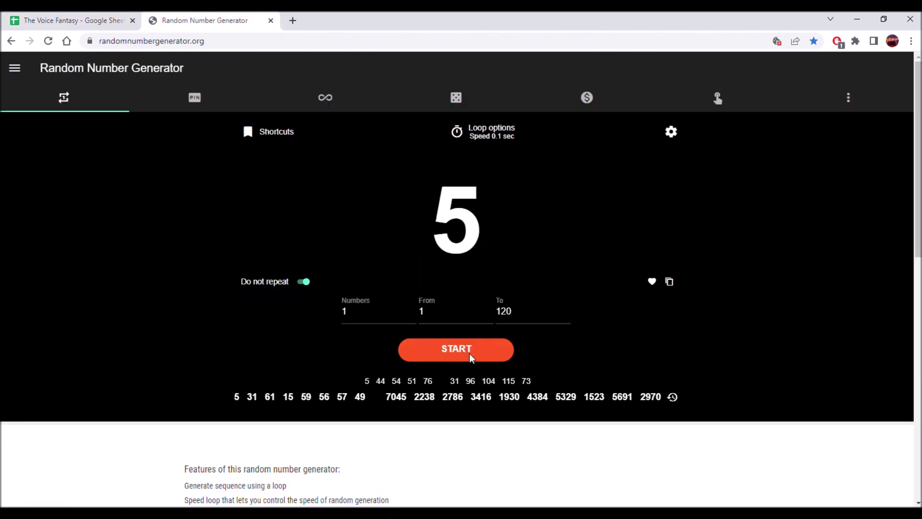
{"action": "left_click", "coordinate": [80, 13]}
{"action": "type", "text": "5"}
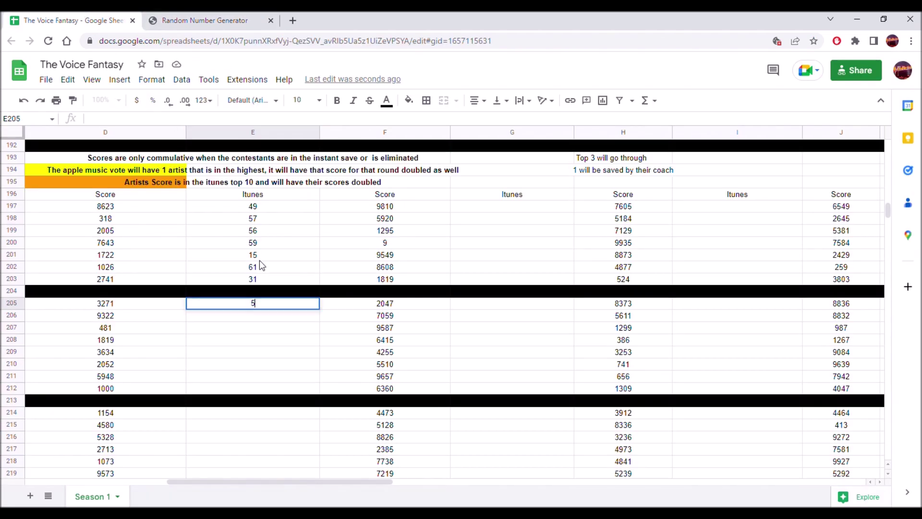
{"action": "left_click", "coordinate": [349, 296]}
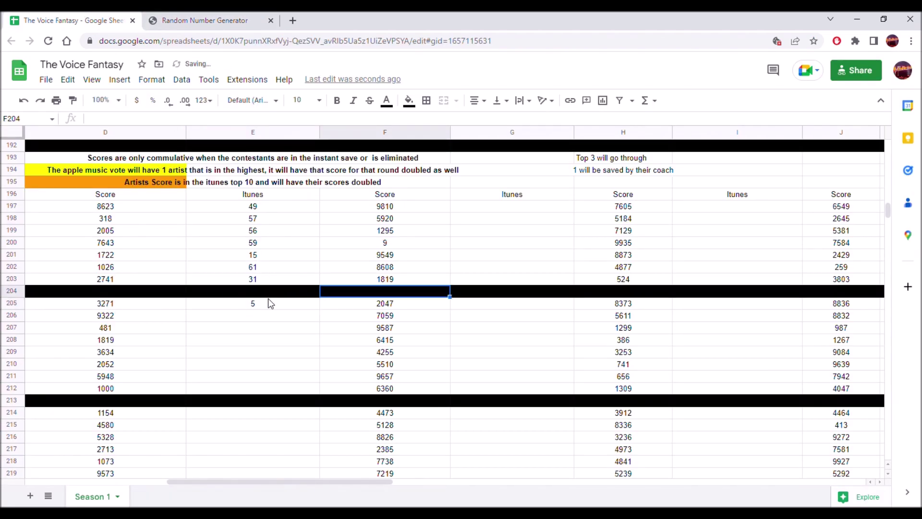
- Highlight score cell D205, whose Itunes number is in the top 10, with an orange fill
{"action": "left_click", "coordinate": [146, 302]}
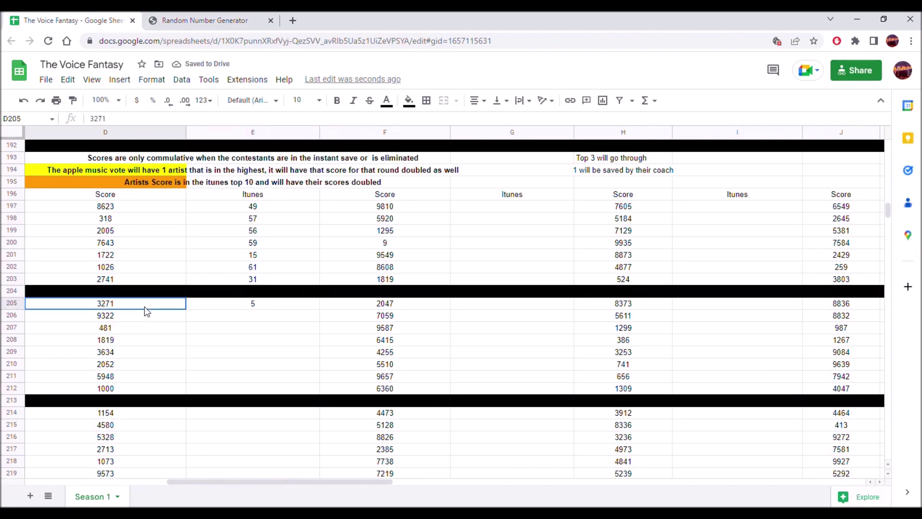
{"action": "left_click", "coordinate": [409, 100]}
{"action": "left_click", "coordinate": [439, 153]}
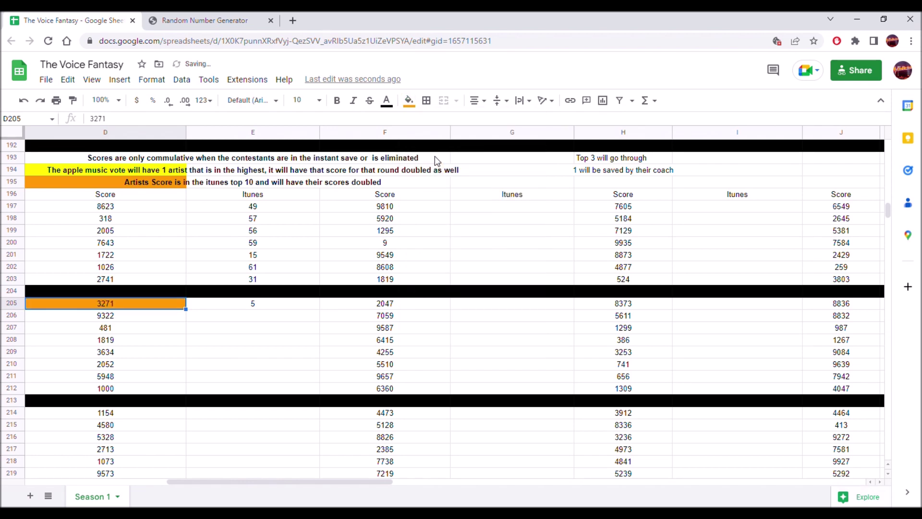
- Generate a new number in Random Number Generator for Itunes cell E206 and enter 82 there
{"action": "left_click", "coordinate": [219, 317]}
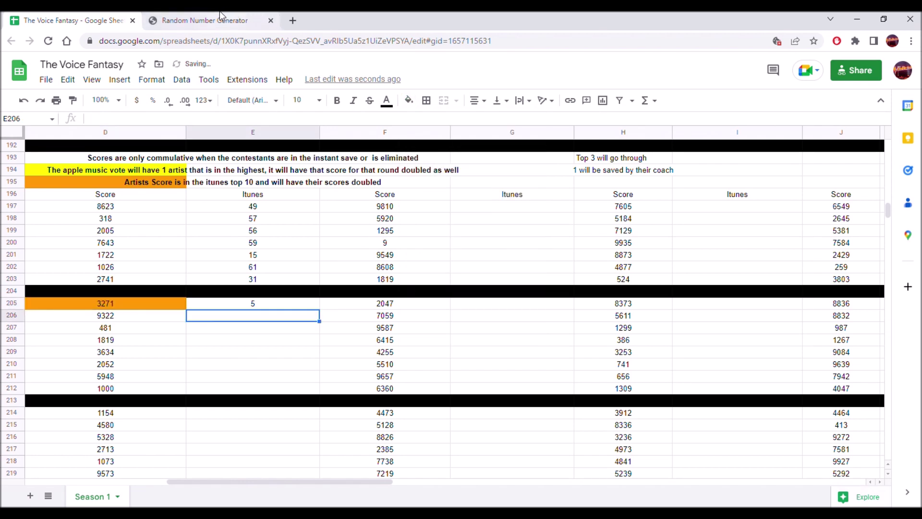
{"action": "left_click", "coordinate": [206, 21]}
{"action": "left_click", "coordinate": [446, 356]}
{"action": "left_click", "coordinate": [445, 357]}
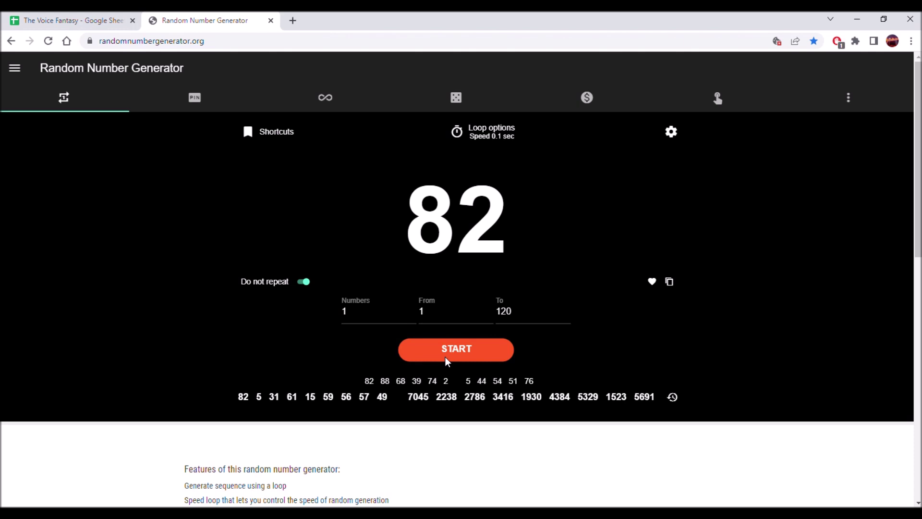
{"action": "left_click", "coordinate": [103, 17]}
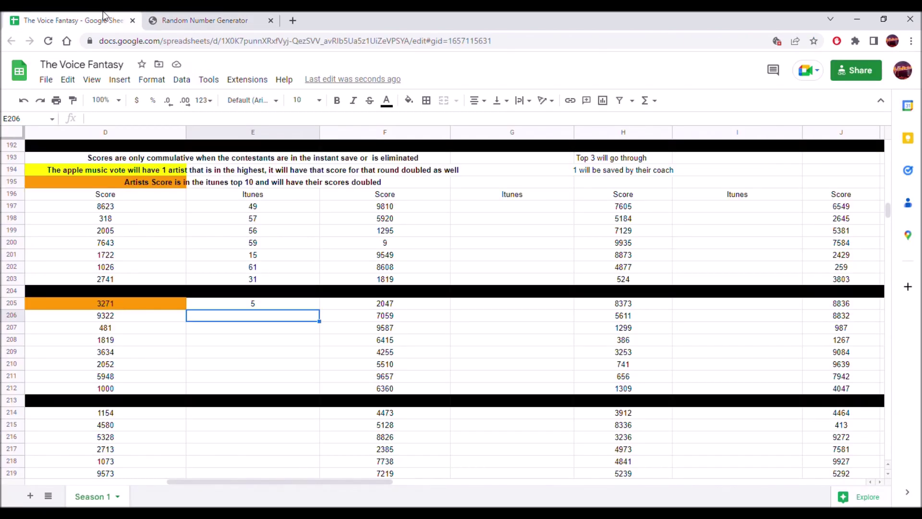
{"action": "type", "text": "82"}
{"action": "key", "text": "Return"}
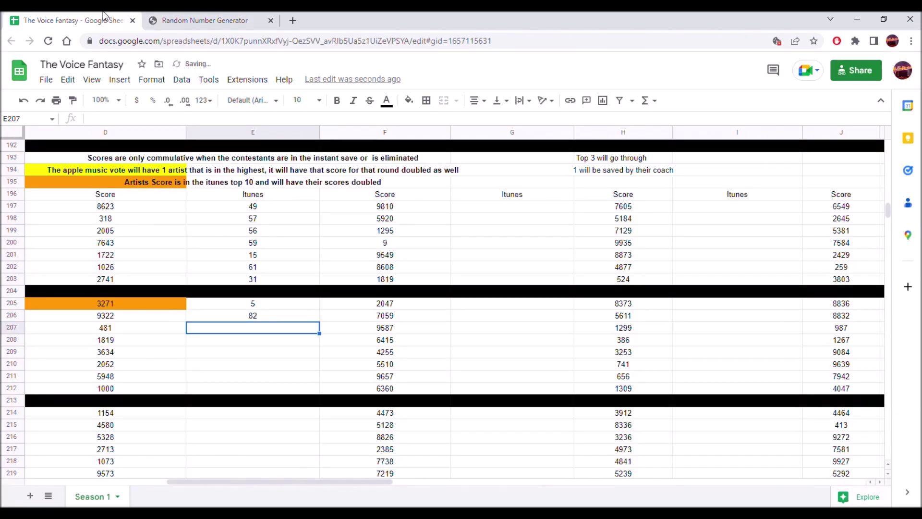
- Generate two numbers in Random Number Generator and enter 53 in Itunes cell E207 and 106 in E208
{"action": "left_click", "coordinate": [203, 17]}
{"action": "left_click", "coordinate": [427, 350]}
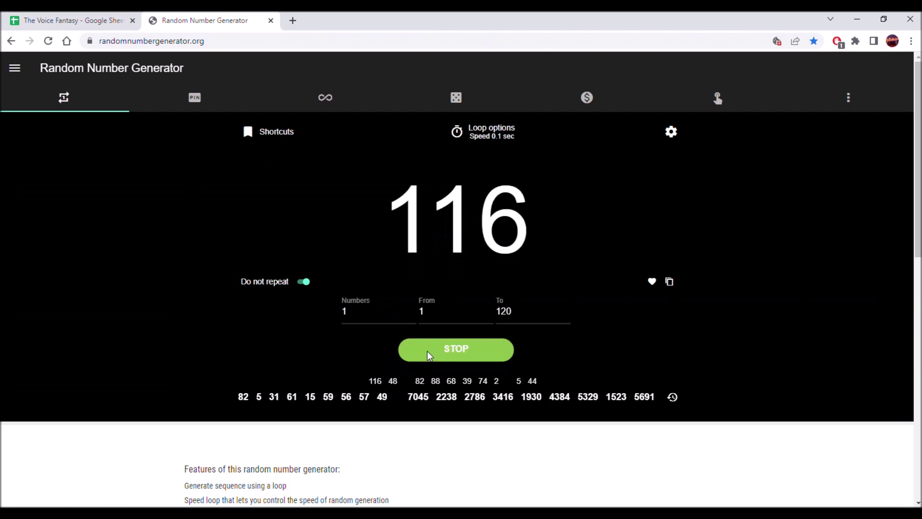
{"action": "left_click", "coordinate": [427, 351]}
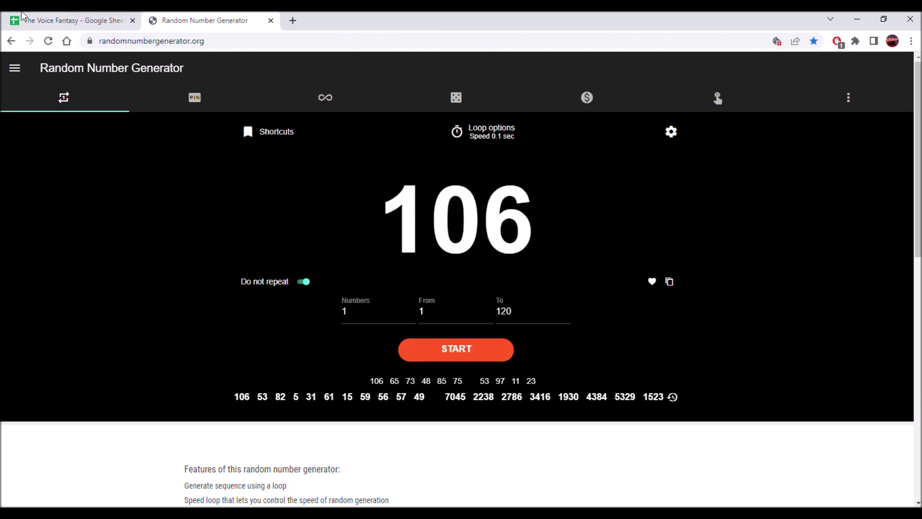
{"action": "left_click", "coordinate": [69, 14]}
{"action": "type", "text": "53"}
{"action": "key", "text": "Return"}
{"action": "type", "text": "107"}
{"action": "key", "text": "Return"}
{"action": "key", "text": "Up"}
{"action": "type", "text": "106"}
{"action": "key", "text": "Return"}
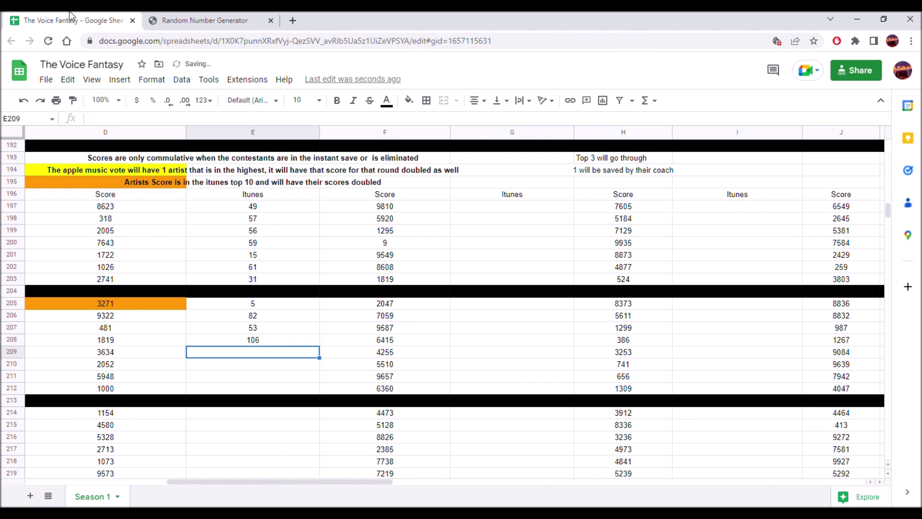
- Generate two further numbers in Random Number Generator and enter 116 and 97 in Itunes cells E209 and E210
{"action": "left_click", "coordinate": [180, 18]}
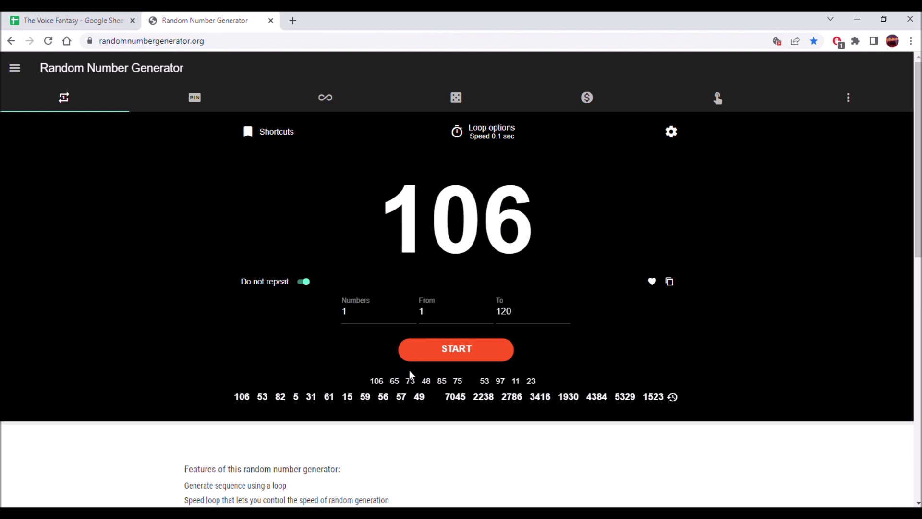
{"action": "left_click", "coordinate": [430, 351]}
{"action": "left_click", "coordinate": [430, 351]}
{"action": "left_click", "coordinate": [430, 352]}
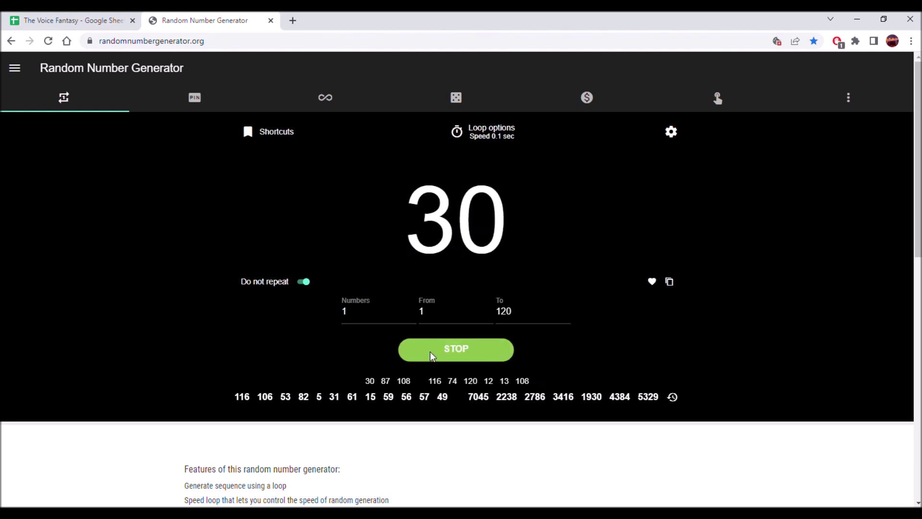
{"action": "left_click", "coordinate": [431, 352]}
{"action": "left_click", "coordinate": [14, 16]}
{"action": "type", "text": "116"}
{"action": "key", "text": "Return"}
{"action": "type", "text": "97"}
{"action": "key", "text": "Return"}
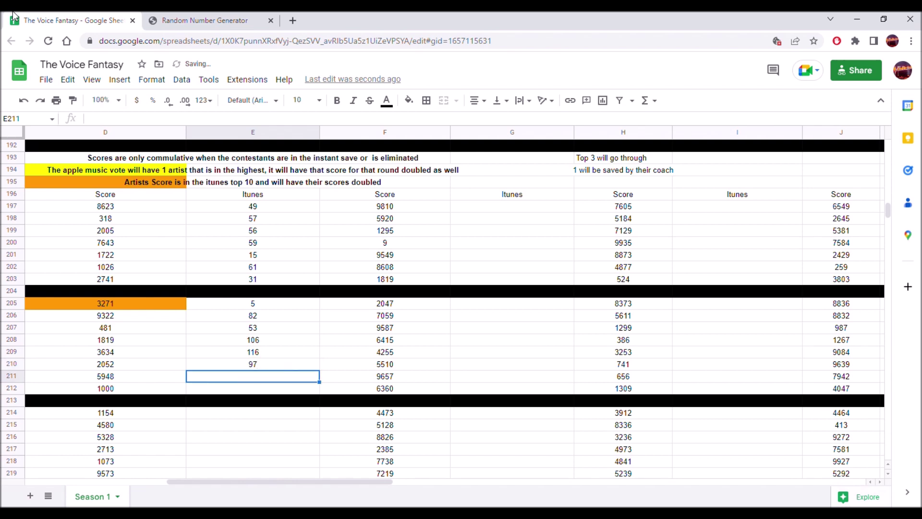
- Generate two numbers in Random Number Generator and enter 75 and 11 in Itunes cells E211 and E212, completing the second group
{"action": "left_click", "coordinate": [221, 16]}
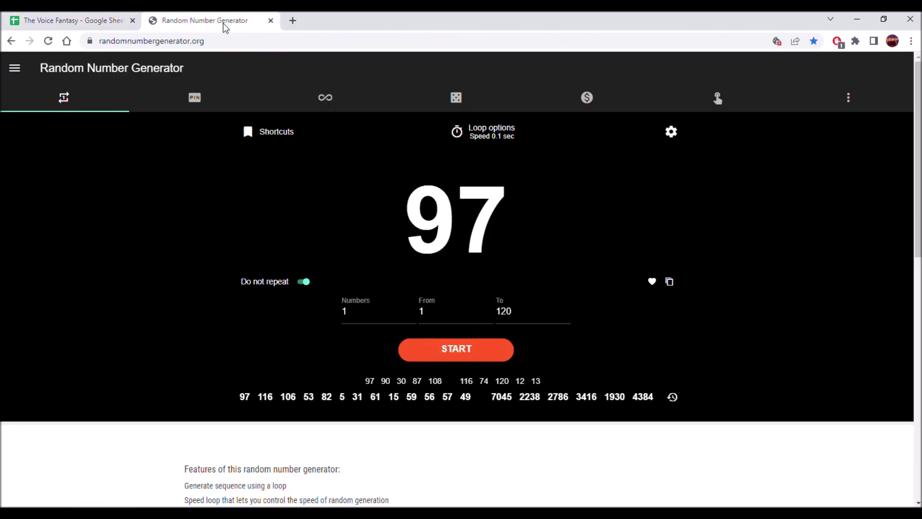
{"action": "left_click", "coordinate": [456, 361]}
{"action": "left_click", "coordinate": [455, 361]}
{"action": "left_click", "coordinate": [455, 361]}
{"action": "left_click", "coordinate": [455, 361]}
{"action": "left_click", "coordinate": [111, 16]}
{"action": "type", "text": "75"}
{"action": "key", "text": "Return"}
{"action": "type", "text": "11"}
{"action": "key", "text": "Return"}
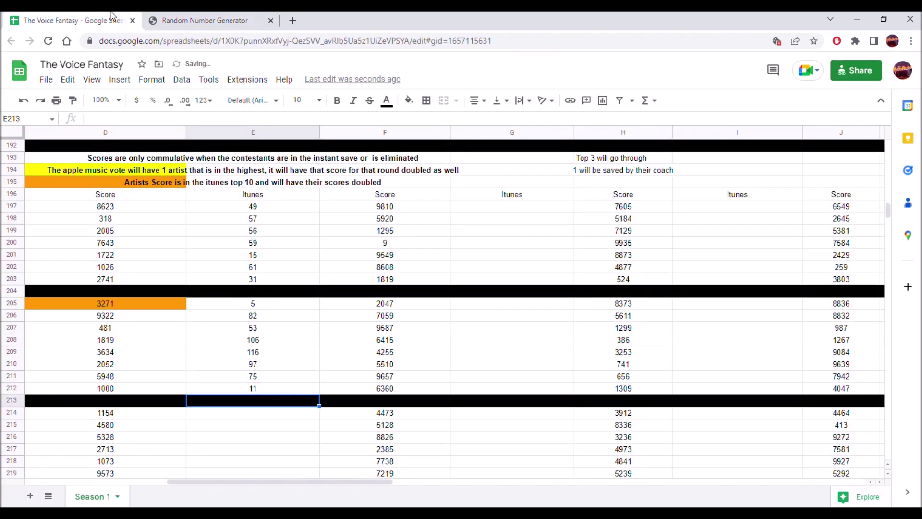
- Generate two numbers in Random Number Generator and enter 70 and 95 in the third group's first Itunes cells, E214 and E215
{"action": "left_click", "coordinate": [209, 413]}
{"action": "left_click", "coordinate": [209, 15]}
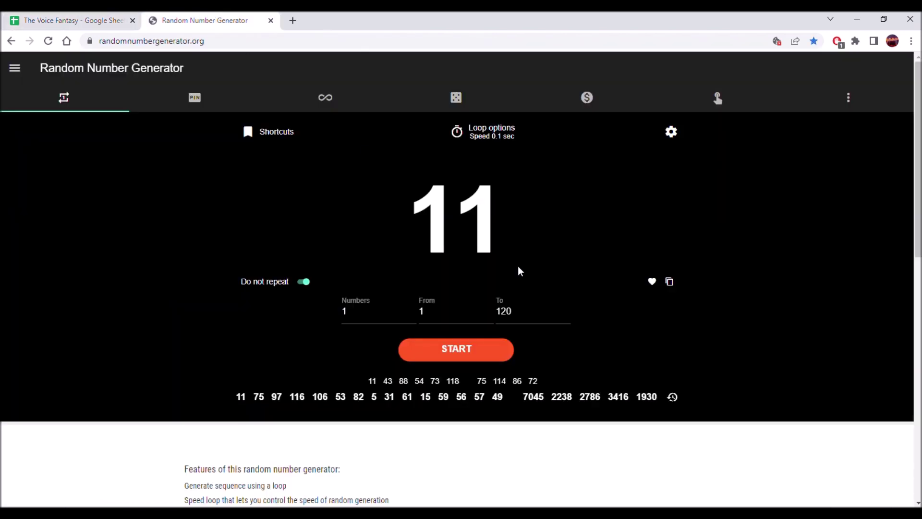
{"action": "left_click", "coordinate": [451, 349]}
{"action": "left_click", "coordinate": [452, 350]}
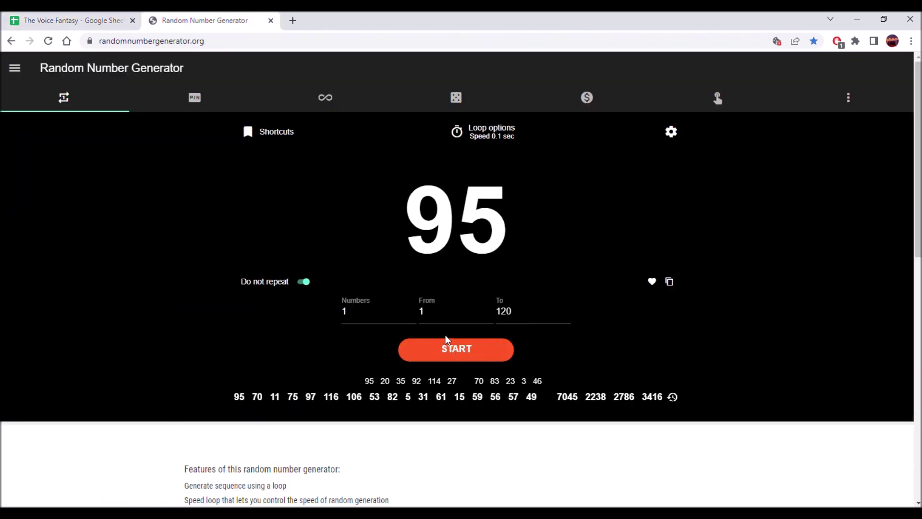
{"action": "left_click", "coordinate": [106, 19]}
{"action": "type", "text": "70"}
{"action": "key", "text": "Return"}
{"action": "type", "text": "95"}
{"action": "key", "text": "Return"}
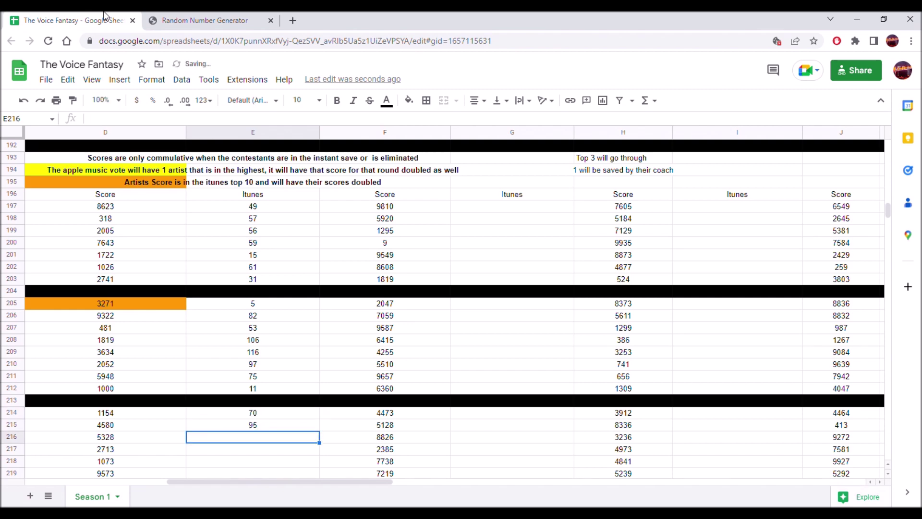
- Generate two more numbers in Random Number Generator and enter 6 in Itunes cell E216 and 110 in E217
{"action": "scroll", "coordinate": [125, 369], "scroll_direction": "down", "scroll_amount": 3}
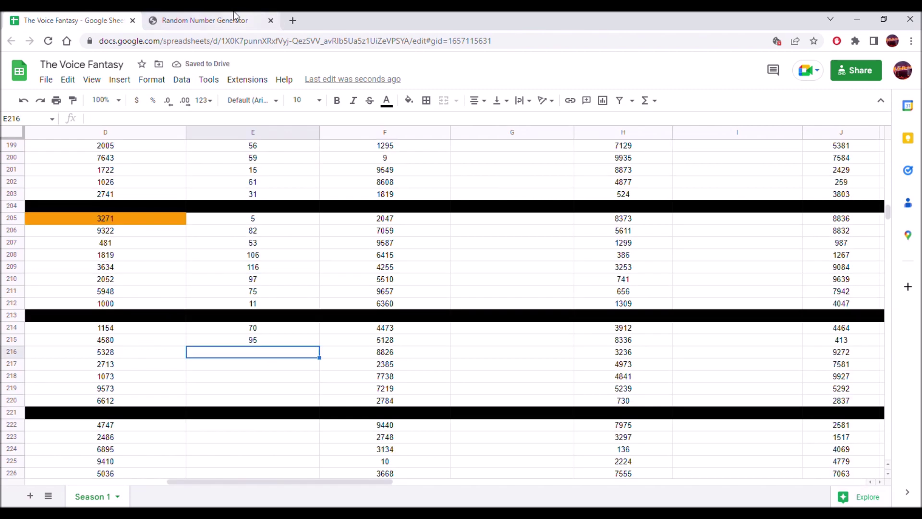
{"action": "left_click", "coordinate": [235, 18]}
{"action": "left_click", "coordinate": [452, 352]}
{"action": "left_click", "coordinate": [453, 352]}
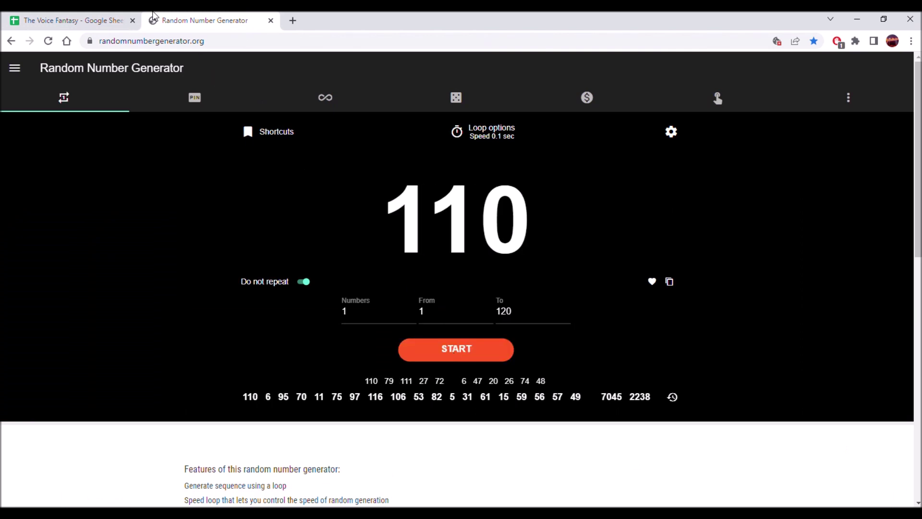
{"action": "left_click", "coordinate": [79, 18]}
{"action": "type", "text": "6"}
{"action": "key", "text": "Return"}
{"action": "type", "text": "11"}
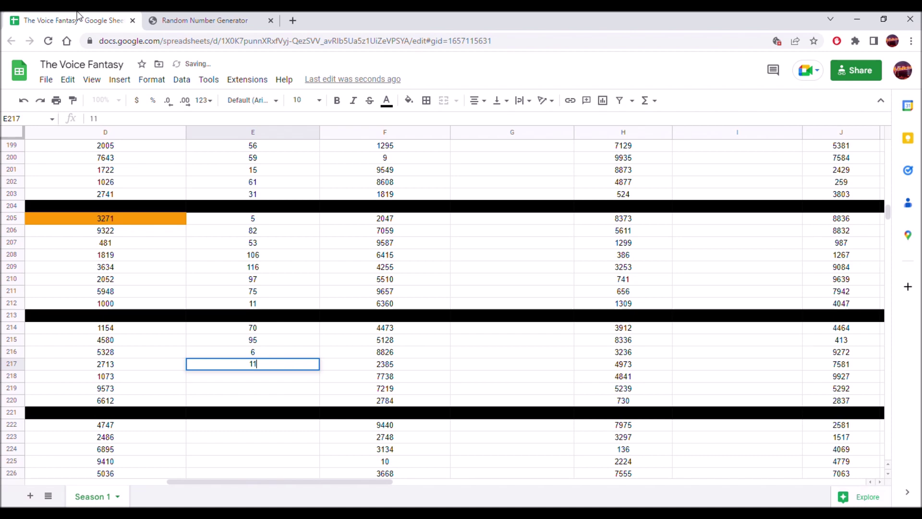
{"action": "key", "text": "Return"}
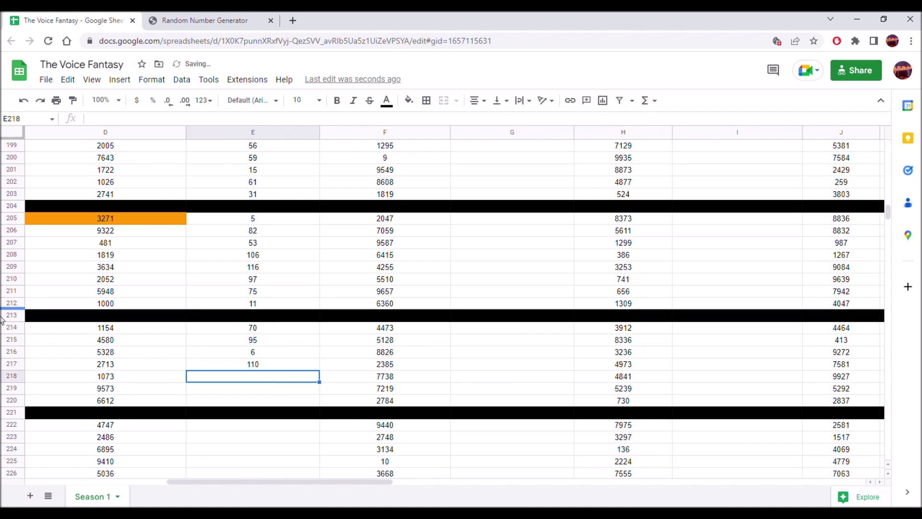
- Fill score cell D216 with red
{"action": "left_click", "coordinate": [116, 353]}
{"action": "left_click", "coordinate": [409, 101]}
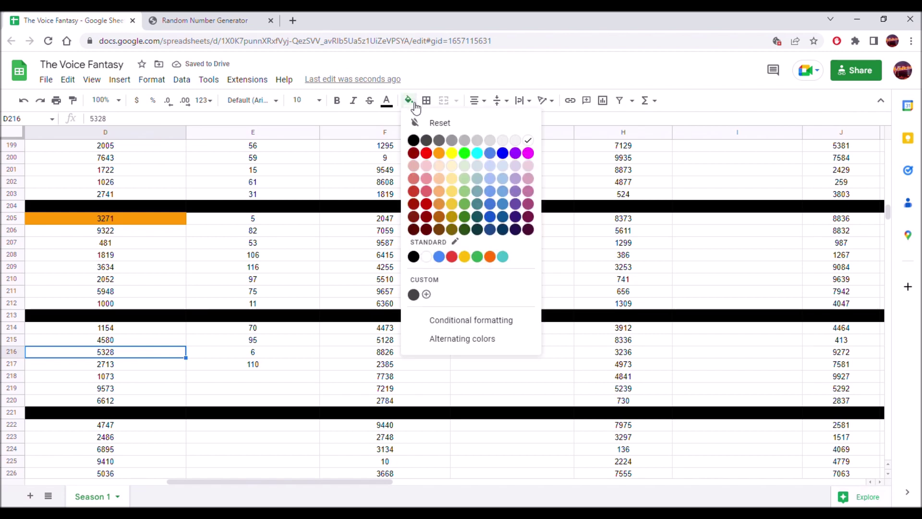
{"action": "left_click", "coordinate": [427, 153]}
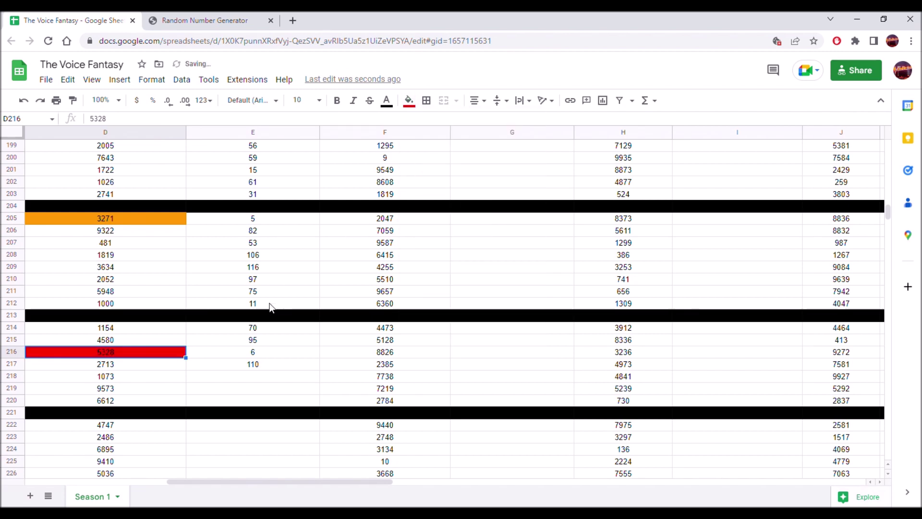
{"action": "left_click", "coordinate": [342, 206]}
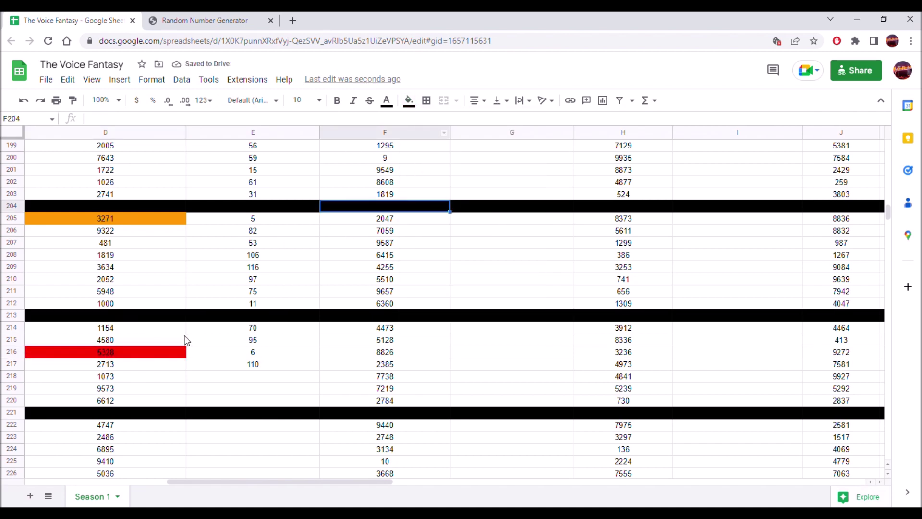
- Change the fill colour of score cell D216 to orange
{"action": "left_click", "coordinate": [163, 356]}
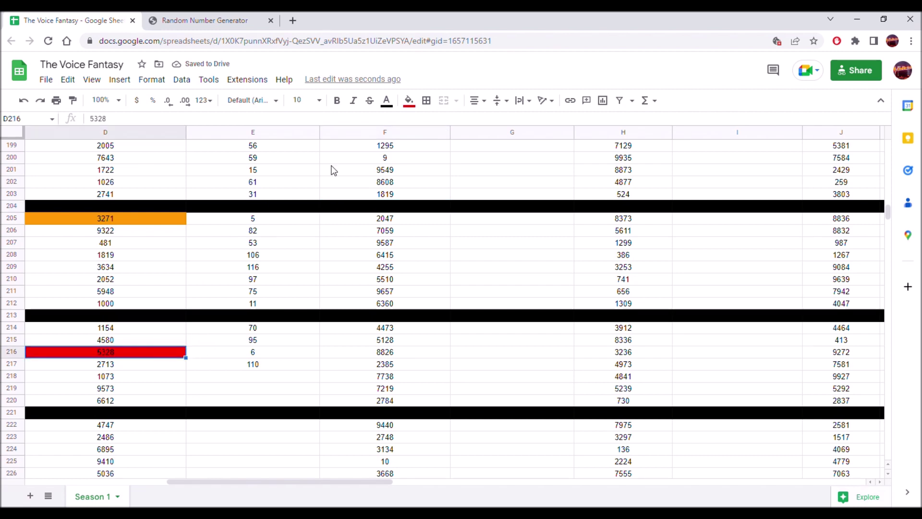
{"action": "left_click", "coordinate": [409, 101]}
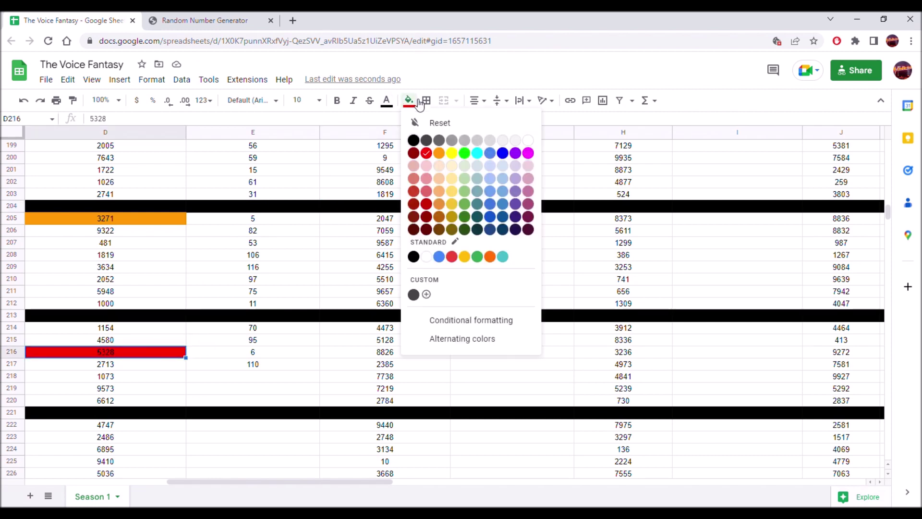
{"action": "left_click", "coordinate": [444, 153]}
{"action": "left_click", "coordinate": [342, 291]}
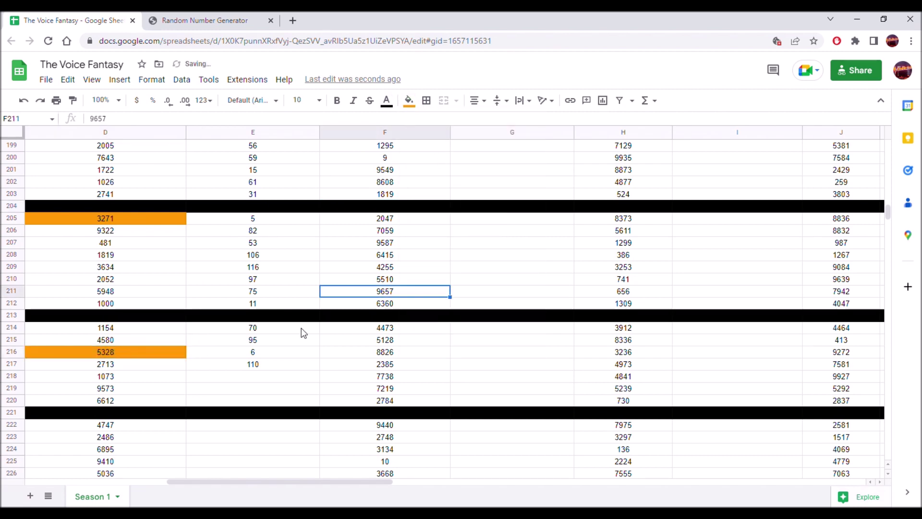
- Draw two numbers in the Random Number Generator and enter 107 and 84 in Itunes cells E218 and E219
{"action": "left_click", "coordinate": [250, 378]}
{"action": "left_click", "coordinate": [207, 20]}
{"action": "left_click", "coordinate": [431, 350]}
{"action": "left_click", "coordinate": [432, 354]}
{"action": "left_click", "coordinate": [431, 354]}
{"action": "left_click", "coordinate": [432, 354]}
{"action": "left_click", "coordinate": [93, 17]}
{"action": "type", "text": "1"}
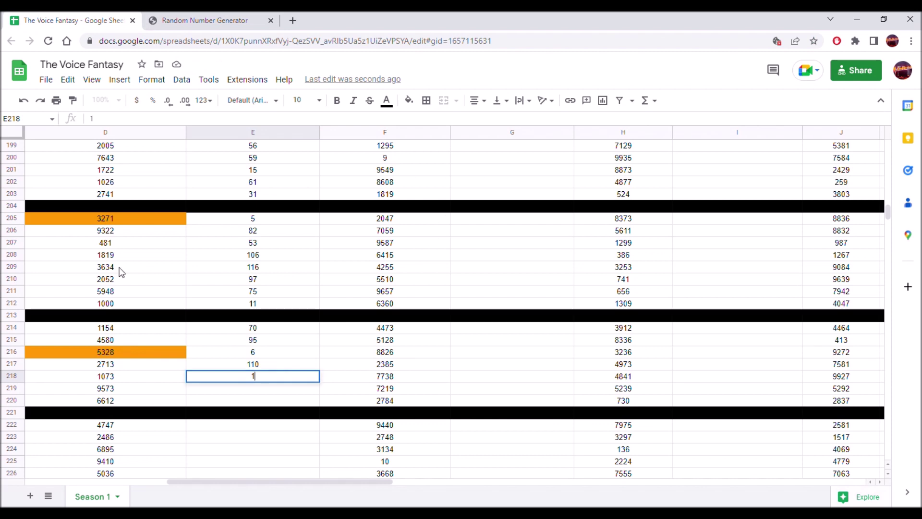
{"action": "type", "text": "07"}
{"action": "key", "text": "Return"}
{"action": "type", "text": "84"}
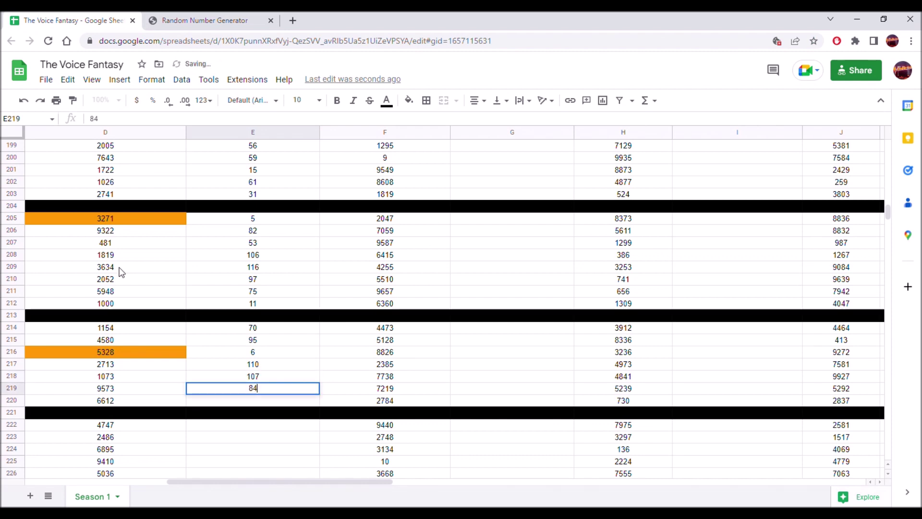
{"action": "key", "text": "Return"}
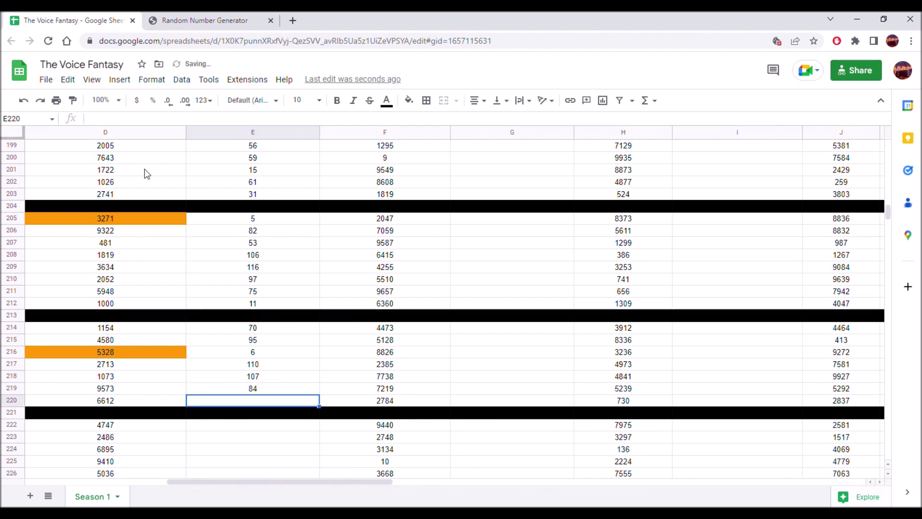
- Draw one number in the Random Number Generator and enter 119 in Itunes cell E220
{"action": "left_click", "coordinate": [216, 19]}
{"action": "left_click", "coordinate": [457, 351]}
{"action": "left_click", "coordinate": [457, 351]}
{"action": "left_click", "coordinate": [68, 21]}
{"action": "type", "text": "119"}
{"action": "key", "text": "Return"}
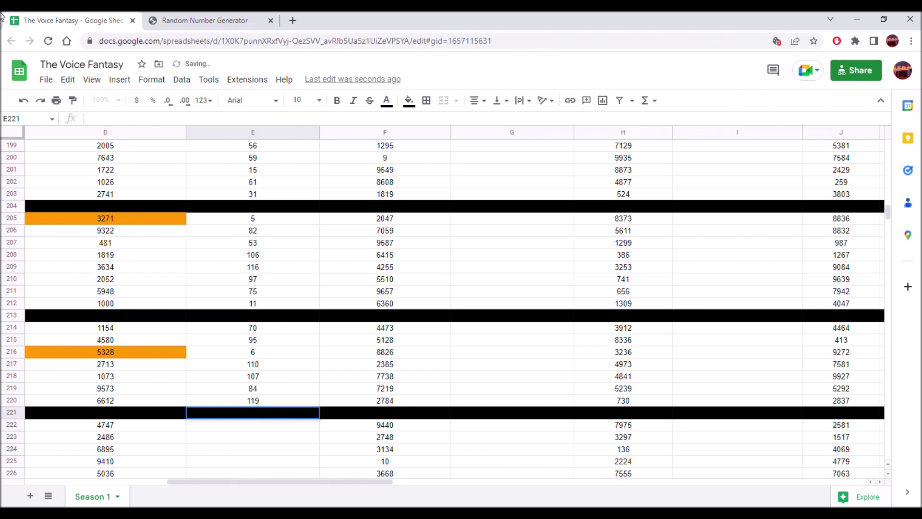
- Draw two numbers in the Random Number Generator and enter 36 and 38 in Itunes cells E222 and E223
{"action": "left_click", "coordinate": [255, 438]}
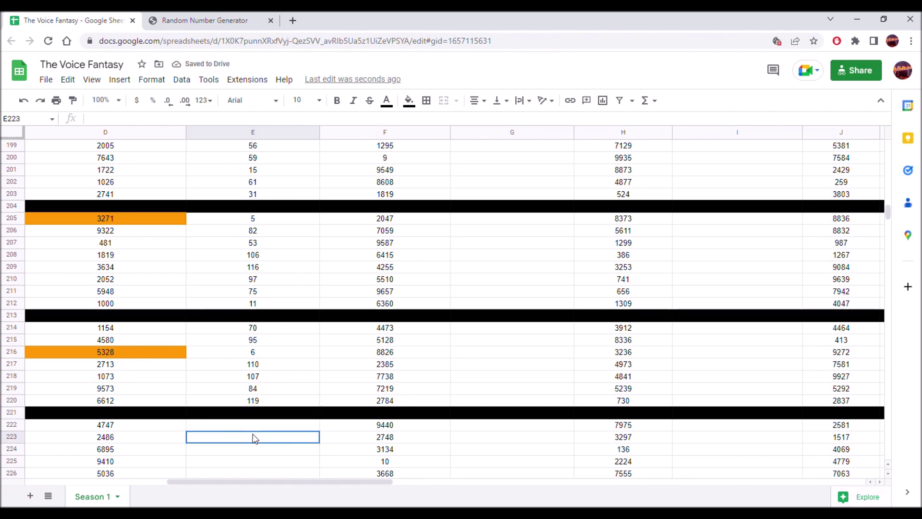
{"action": "left_click", "coordinate": [256, 425]}
{"action": "left_click", "coordinate": [210, 16]}
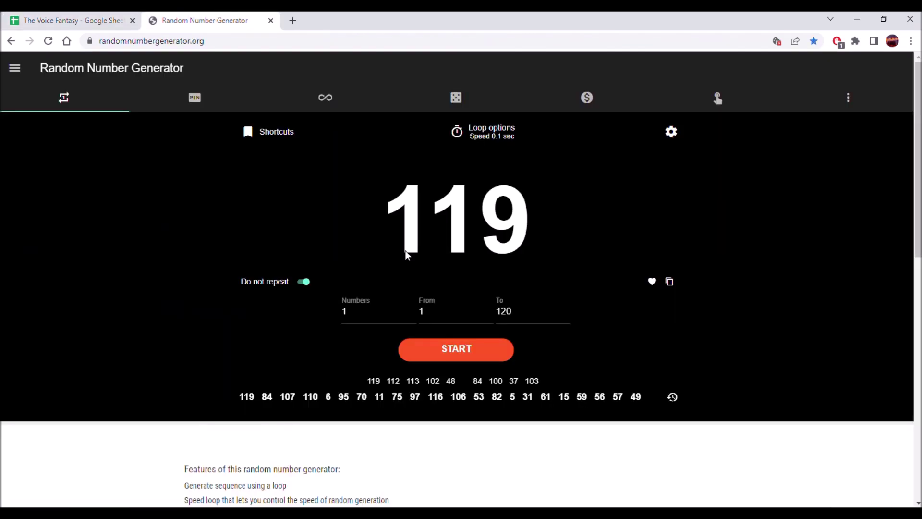
{"action": "left_click", "coordinate": [478, 347]}
{"action": "left_click", "coordinate": [478, 347]}
{"action": "left_click", "coordinate": [478, 346]}
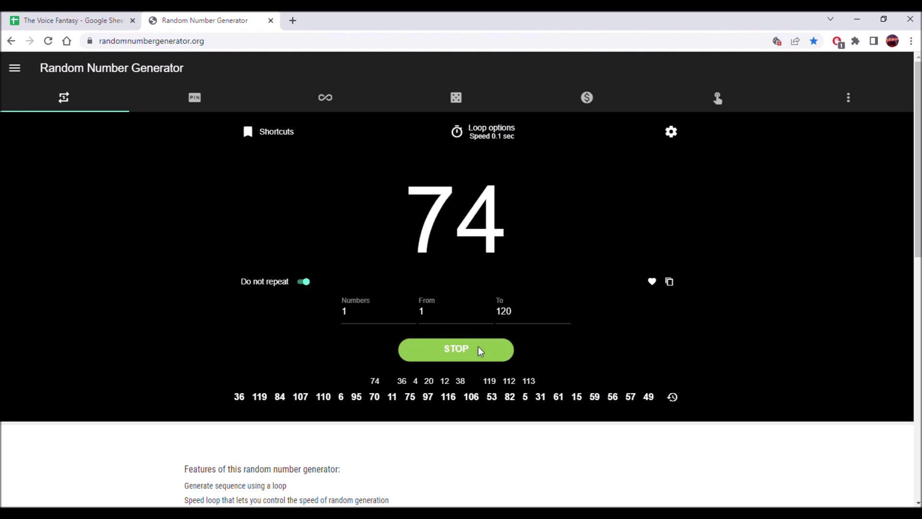
{"action": "left_click", "coordinate": [478, 347]}
{"action": "left_click", "coordinate": [55, 12]}
{"action": "type", "text": "36"}
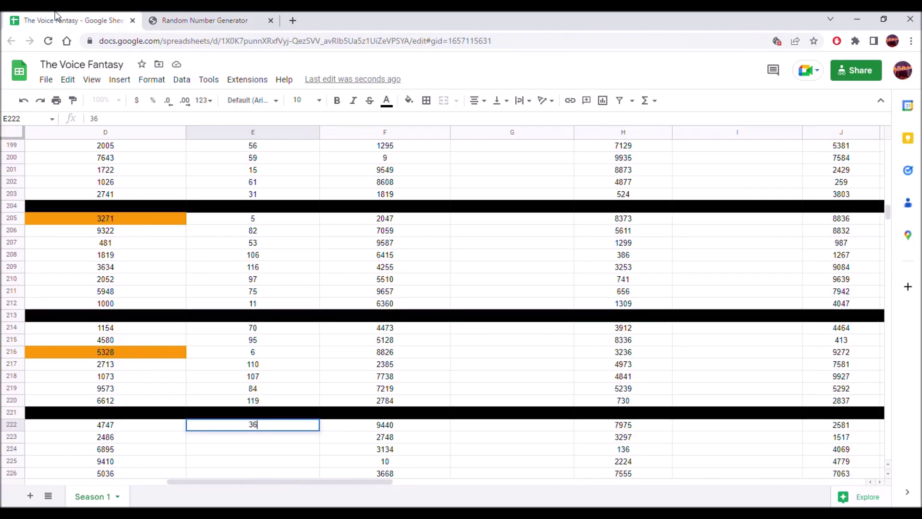
{"action": "key", "text": "Return"}
{"action": "type", "text": "38"}
{"action": "key", "text": "Return"}
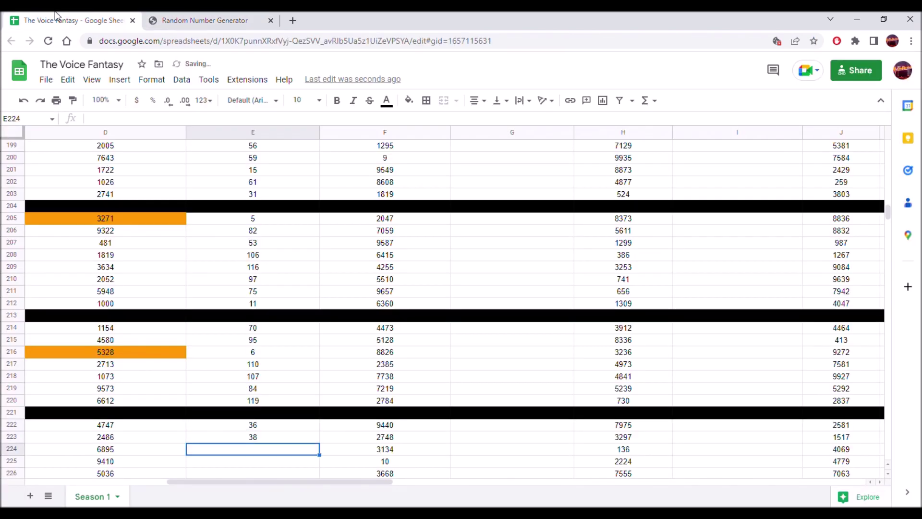
- Draw two more numbers in the Random Number Generator and enter 72 and 40 in Itunes cells E224 and E225
{"action": "left_click", "coordinate": [211, 15]}
{"action": "left_click", "coordinate": [437, 348]}
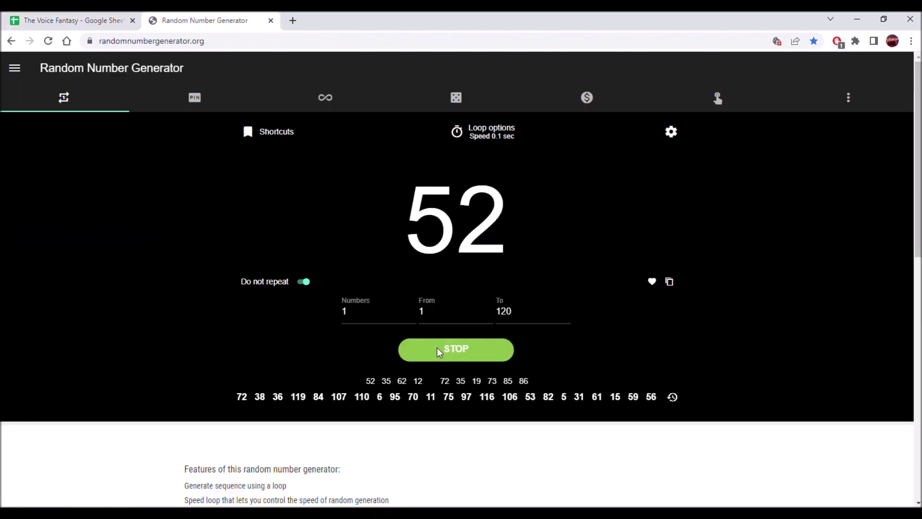
{"action": "left_click", "coordinate": [437, 348]}
{"action": "left_click", "coordinate": [72, 15]}
{"action": "type", "text": "72"}
{"action": "key", "text": "Return"}
{"action": "type", "text": "40"}
{"action": "key", "text": "Return"}
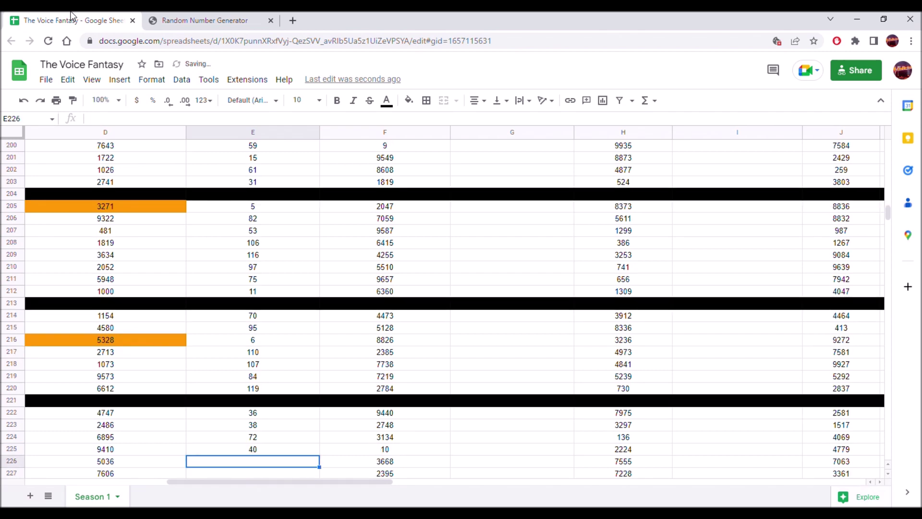
- Draw two numbers in the Random Number Generator and enter 14 and 88 in Itunes cells E226 and E227
{"action": "left_click", "coordinate": [202, 20]}
{"action": "left_click", "coordinate": [430, 344]}
{"action": "left_click", "coordinate": [430, 345]}
{"action": "left_click", "coordinate": [431, 345]}
{"action": "left_click", "coordinate": [430, 345]}
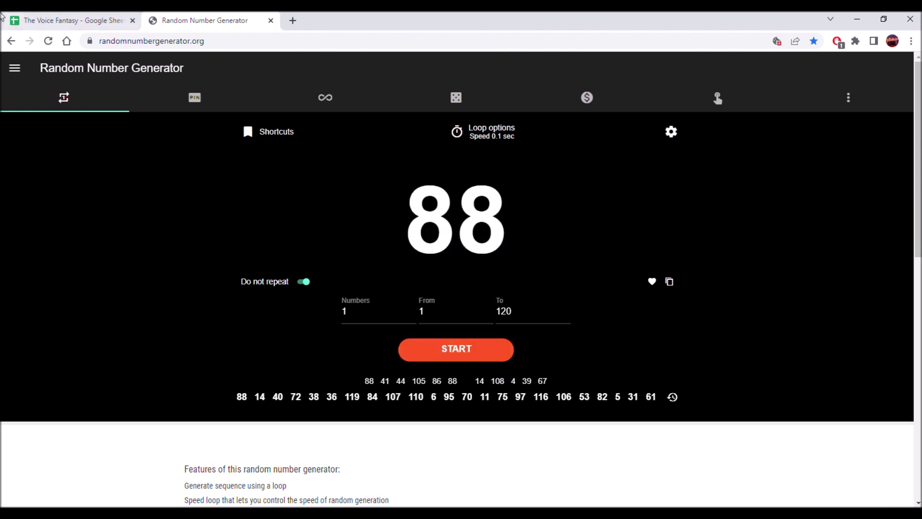
{"action": "left_click", "coordinate": [37, 16]}
{"action": "type", "text": "14"}
{"action": "key", "text": "Return"}
{"action": "type", "text": "88"}
{"action": "key", "text": "Return"}
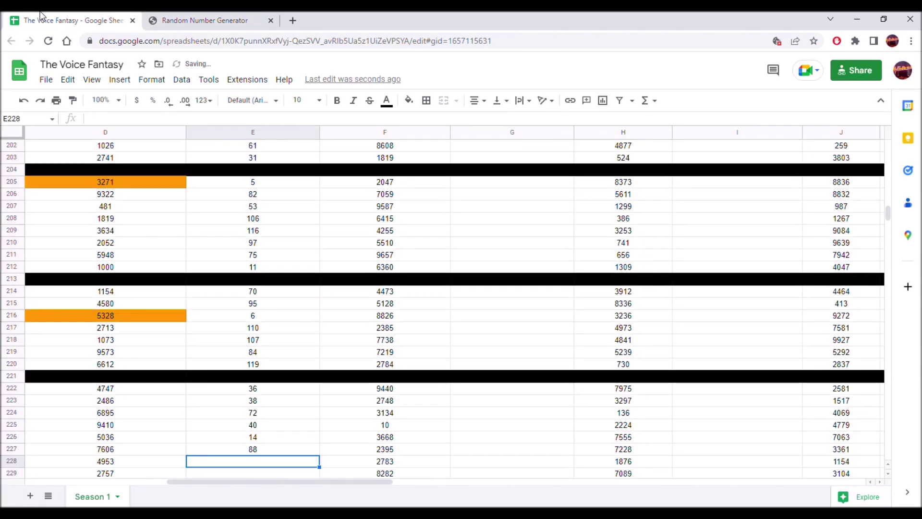
- Draw two numbers in the Random Number Generator and enter 35 and 47 in Itunes cells E228 and E229
{"action": "left_click", "coordinate": [233, 20]}
{"action": "left_click", "coordinate": [452, 353]}
{"action": "left_click", "coordinate": [452, 353]}
{"action": "left_click", "coordinate": [451, 353]}
{"action": "left_click", "coordinate": [451, 353]}
{"action": "left_click", "coordinate": [67, 11]}
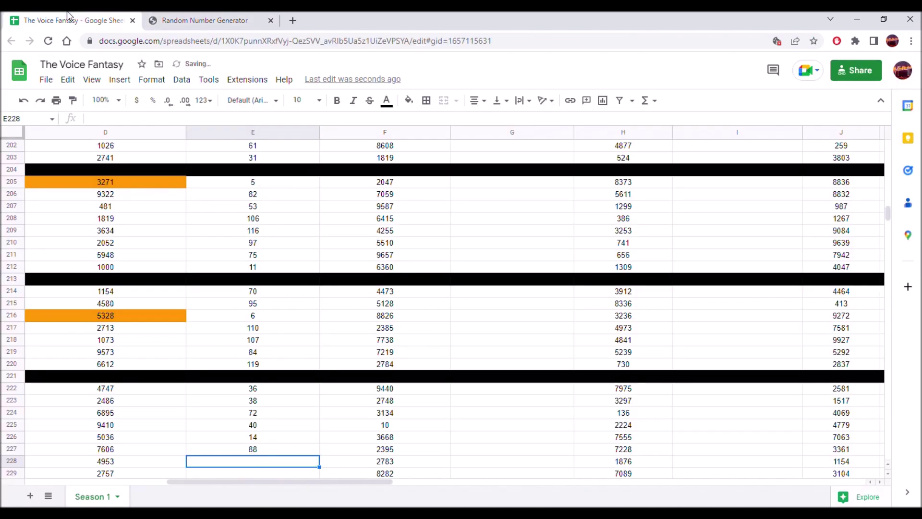
{"action": "type", "text": "35"}
{"action": "key", "text": "Return"}
{"action": "type", "text": "47"}
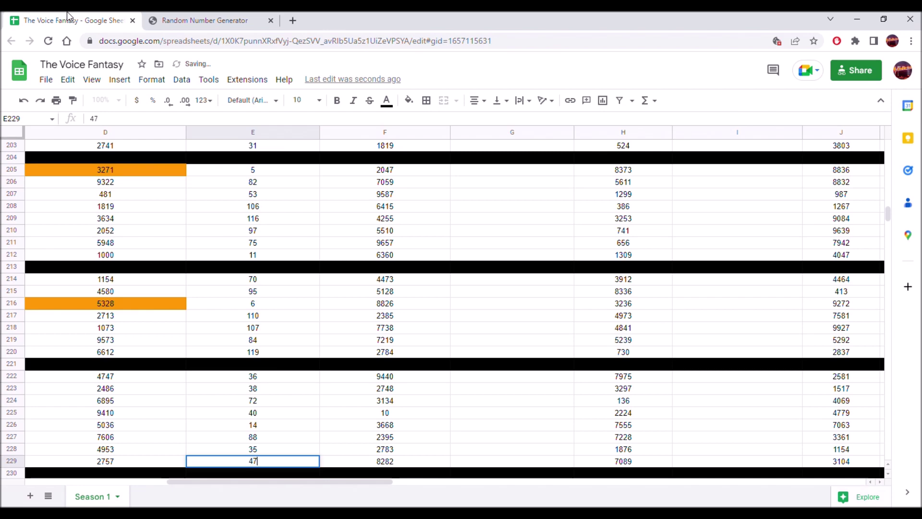
{"action": "key", "text": "Return"}
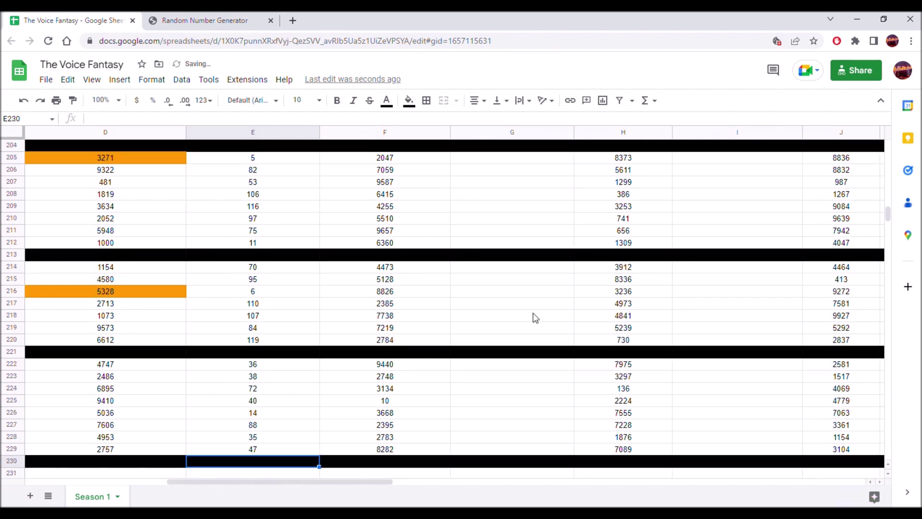
- Draw two numbers in the Random Number Generator and enter 100 and 96 in cells G197 and G198 of the second Itunes column
{"action": "scroll", "coordinate": [507, 312], "scroll_direction": "up", "scroll_amount": 5}
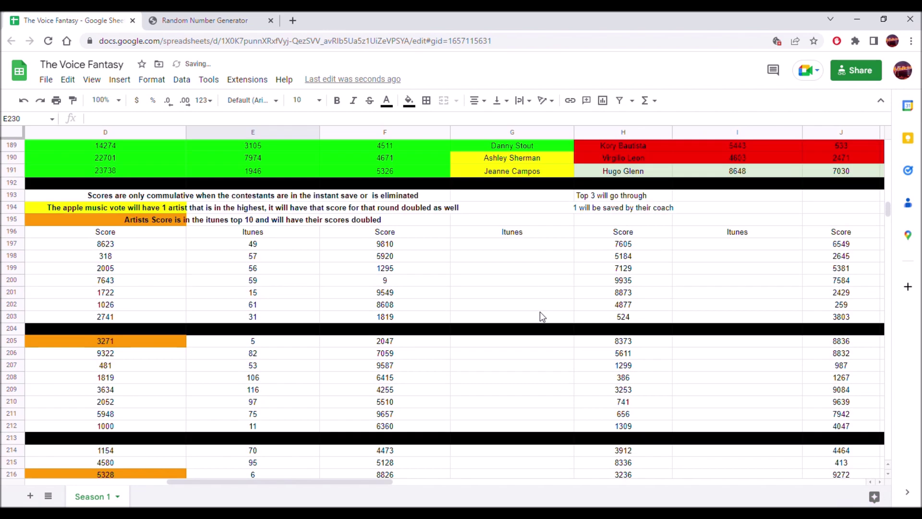
{"action": "left_click", "coordinate": [488, 248]}
{"action": "left_click", "coordinate": [207, 20]}
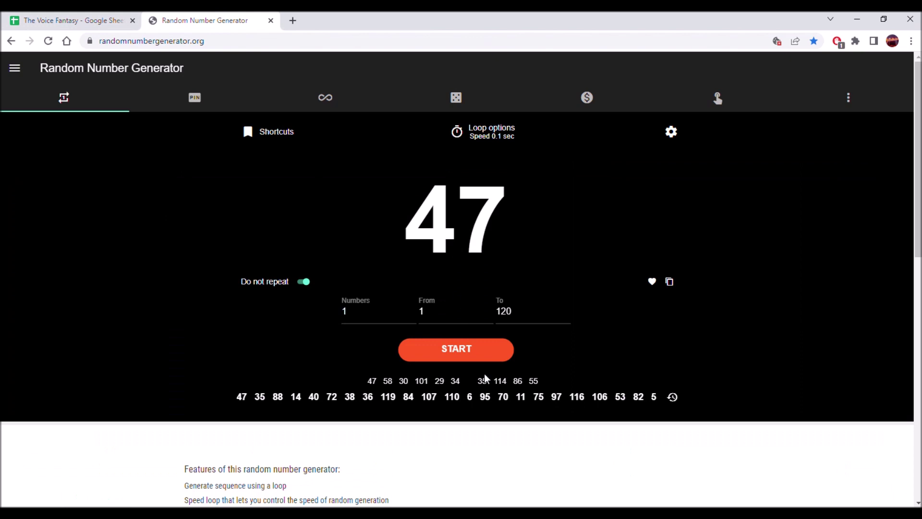
{"action": "left_click", "coordinate": [470, 345]}
{"action": "left_click", "coordinate": [471, 347]}
{"action": "left_click", "coordinate": [470, 347]}
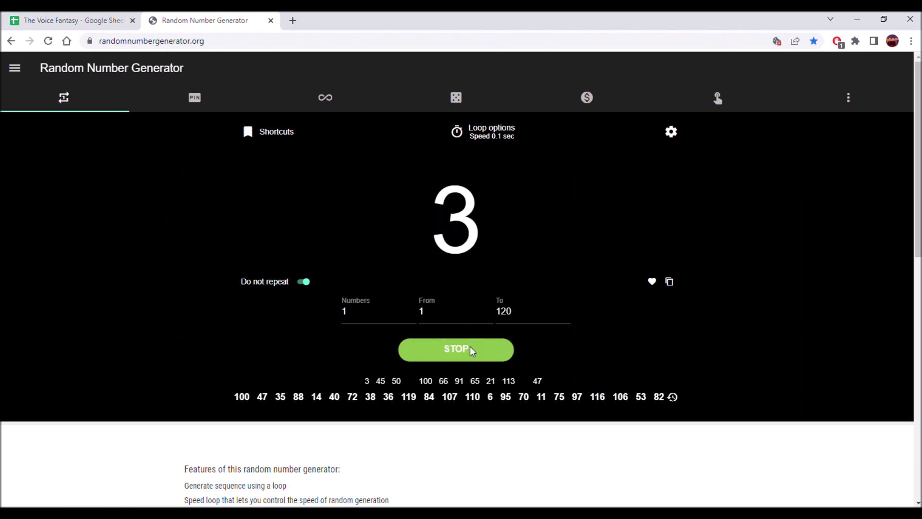
{"action": "left_click", "coordinate": [470, 347]}
{"action": "left_click", "coordinate": [113, 17]}
{"action": "type", "text": "100"}
{"action": "key", "text": "Return"}
{"action": "type", "text": "96"}
{"action": "key", "text": "Return"}
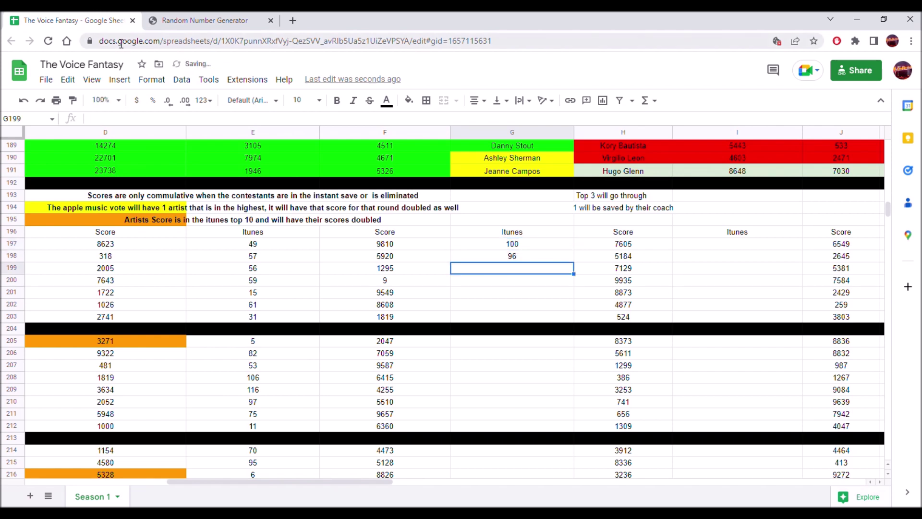
- Draw two numbers in the Random Number Generator and enter 93 and 2 in Itunes cells G199 and G200
{"action": "left_click", "coordinate": [202, 20]}
{"action": "left_click", "coordinate": [468, 357]}
{"action": "left_click", "coordinate": [468, 358]}
{"action": "left_click", "coordinate": [467, 357]}
{"action": "left_click", "coordinate": [468, 357]}
{"action": "left_click", "coordinate": [50, 15]}
{"action": "type", "text": "93"}
{"action": "key", "text": "Return"}
{"action": "type", "text": "2"}
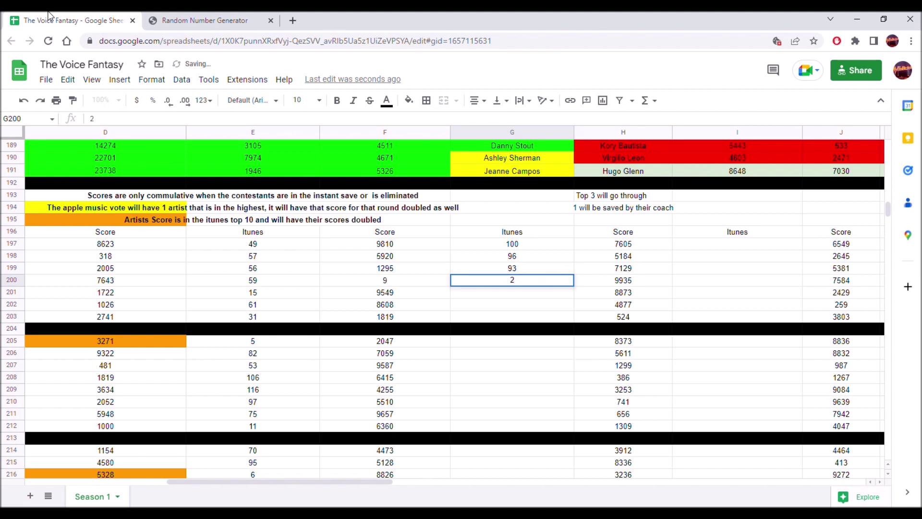
- Fill score cell F200 with orange to mark it as an iTunes top 10 score
{"action": "left_click", "coordinate": [412, 278]}
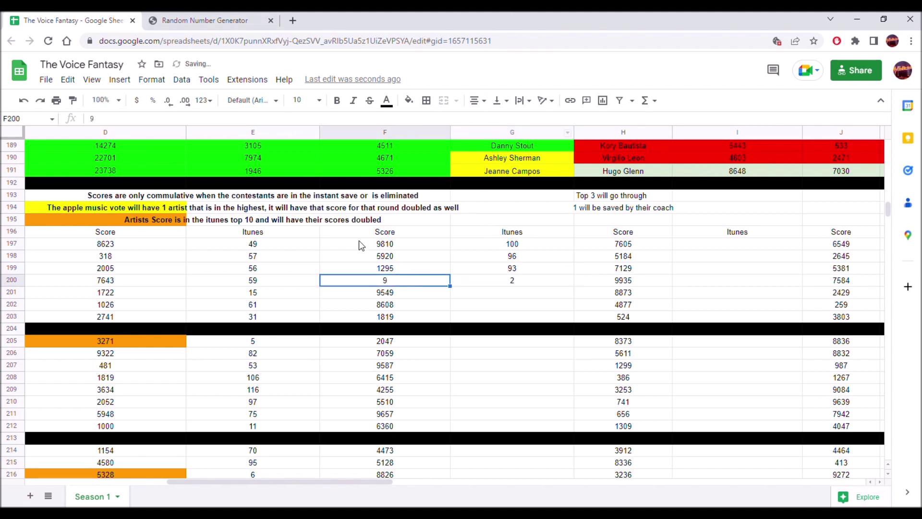
{"action": "left_click", "coordinate": [409, 100]}
{"action": "left_click", "coordinate": [439, 153]}
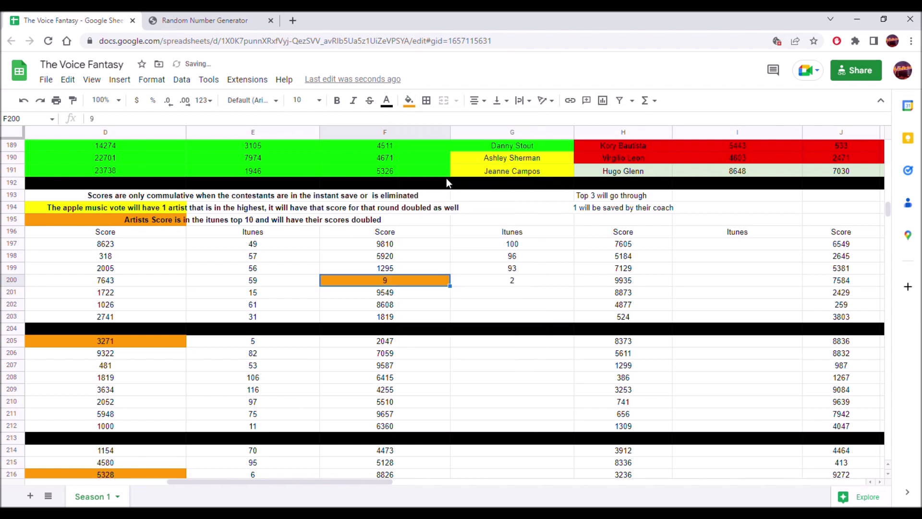
- Draw two numbers in the Random Number Generator and enter 24 and 85 in Itunes cells G201 and G202
{"action": "left_click", "coordinate": [482, 294]}
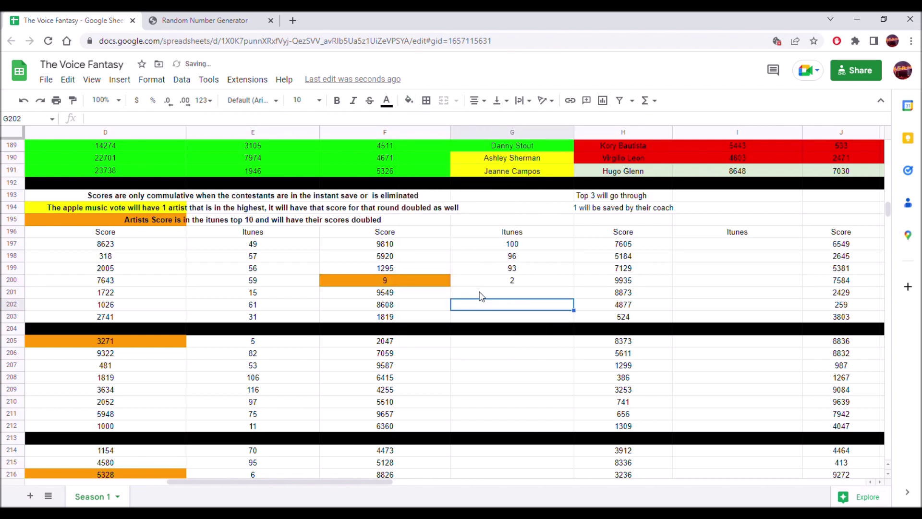
{"action": "left_click", "coordinate": [235, 20]}
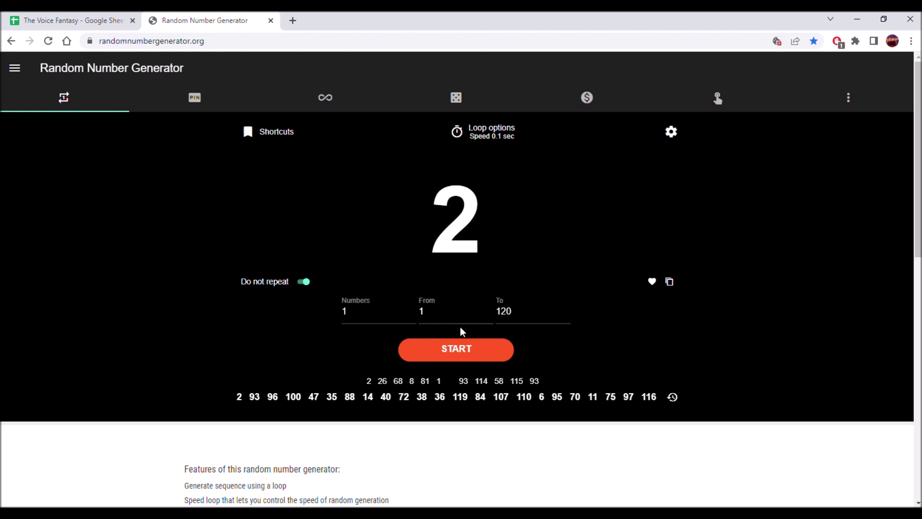
{"action": "left_click", "coordinate": [460, 347]}
{"action": "left_click", "coordinate": [462, 347]}
{"action": "left_click", "coordinate": [93, 18]}
{"action": "type", "text": "24"}
{"action": "key", "text": "Return"}
{"action": "type", "text": "85"}
{"action": "key", "text": "Return"}
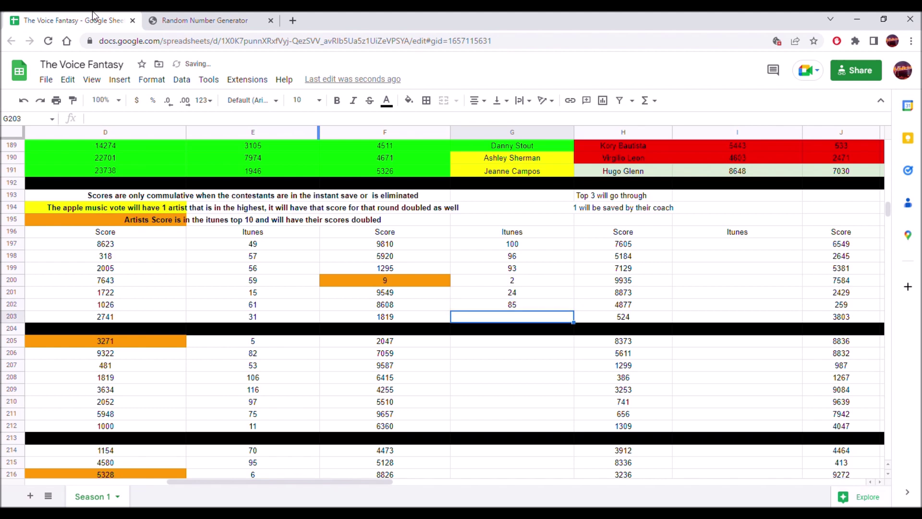
- Draw two numbers in the Random Number Generator and enter 3 in Itunes cell G203 and 74 in G205, skipping the black divider row
{"action": "left_click", "coordinate": [211, 20]}
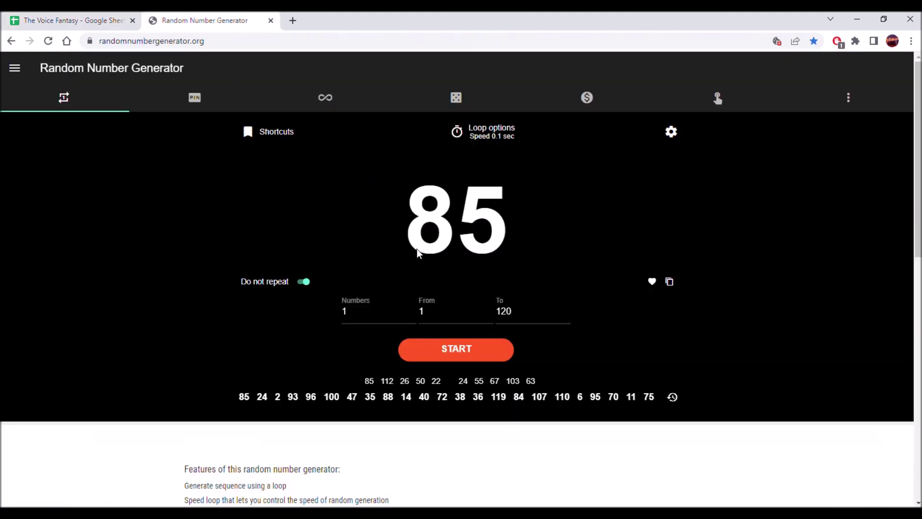
{"action": "left_click", "coordinate": [446, 348]}
{"action": "left_click", "coordinate": [446, 348]}
{"action": "left_click", "coordinate": [446, 348]}
{"action": "left_click", "coordinate": [447, 348]}
{"action": "left_click", "coordinate": [21, 14]}
{"action": "type", "text": "3"}
{"action": "key", "text": "Return"}
{"action": "key", "text": "Down"}
{"action": "type", "text": "74"}
{"action": "key", "text": "Return"}
- Fill score cell F203 with orange to mark it as an iTunes top 10 score
{"action": "key", "text": "Up"}
{"action": "key", "text": "Up"}
{"action": "key", "text": "Up"}
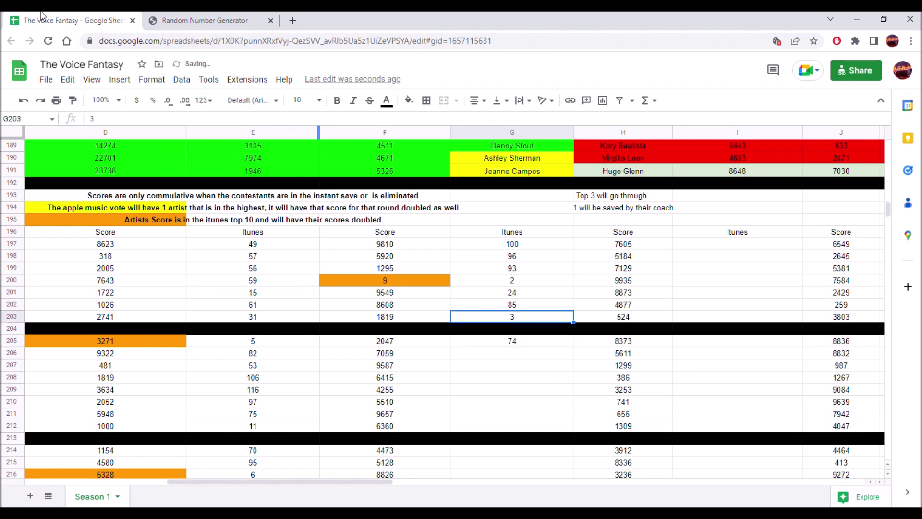
{"action": "key", "text": "Left"}
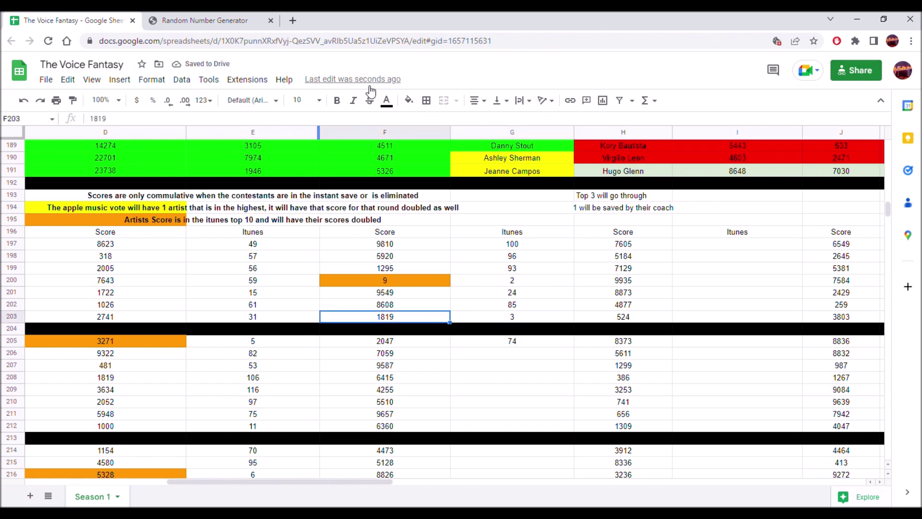
{"action": "left_click", "coordinate": [409, 100]}
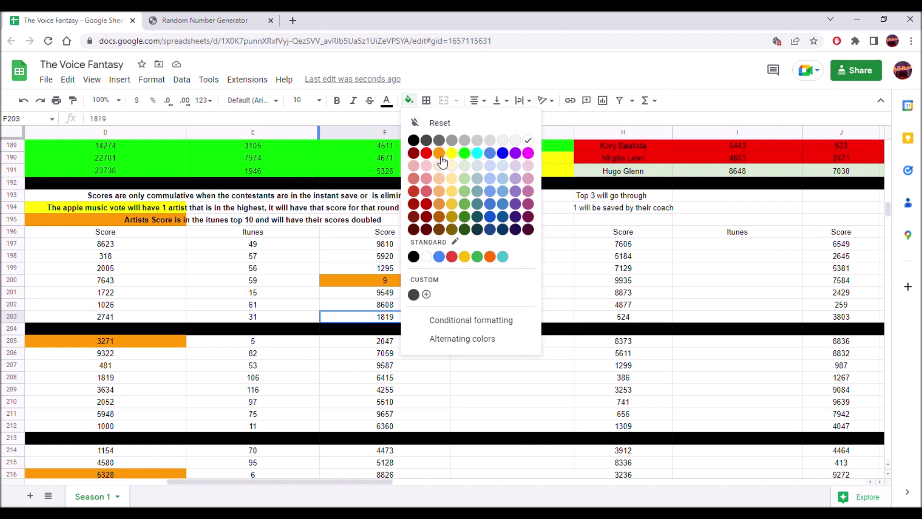
{"action": "left_click", "coordinate": [440, 156]}
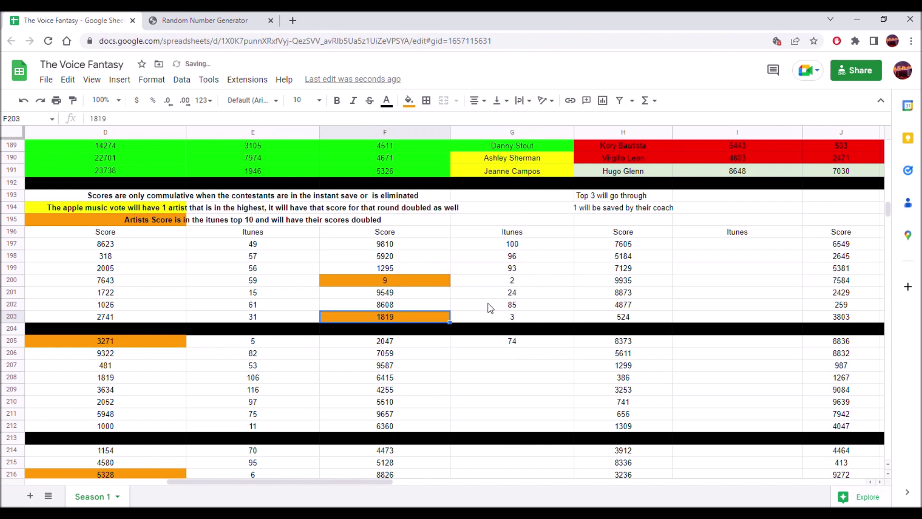
- Draw two numbers in the Random Number Generator and enter 19 and 18 in Itunes cells G206 and G207
{"action": "left_click", "coordinate": [497, 358]}
{"action": "left_click", "coordinate": [204, 20]}
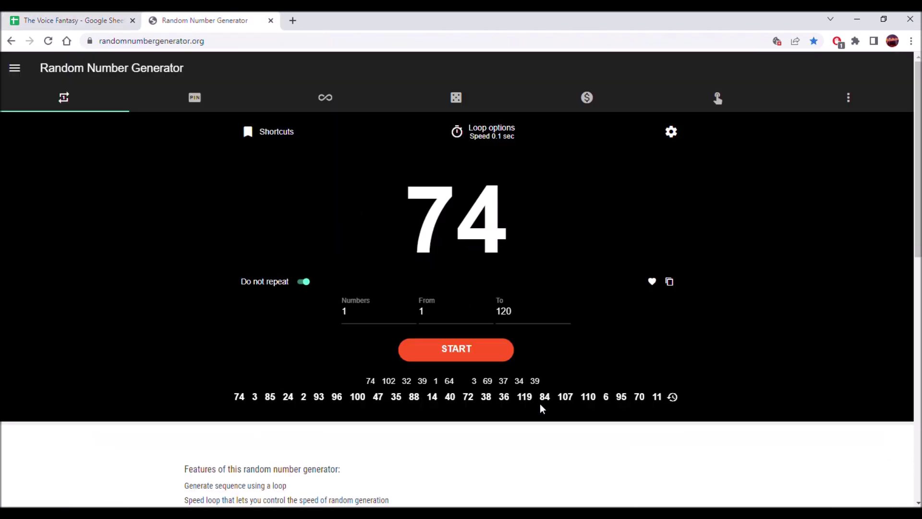
{"action": "left_click", "coordinate": [454, 350]}
{"action": "left_click", "coordinate": [455, 350]}
{"action": "left_click", "coordinate": [455, 350]}
{"action": "left_click", "coordinate": [454, 350]}
{"action": "left_click", "coordinate": [63, 18]}
{"action": "type", "text": "1"}
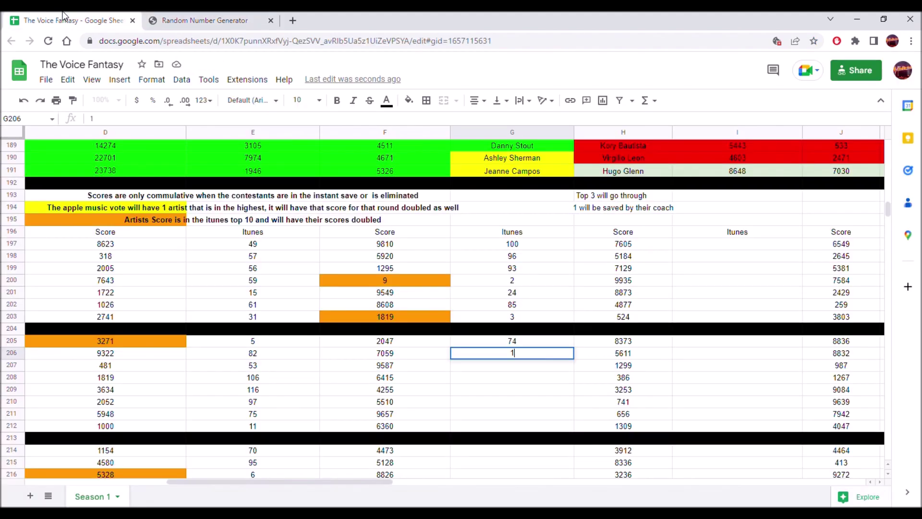
{"action": "type", "text": "9"}
{"action": "key", "text": "Return"}
{"action": "type", "text": "18"}
{"action": "key", "text": "Return"}
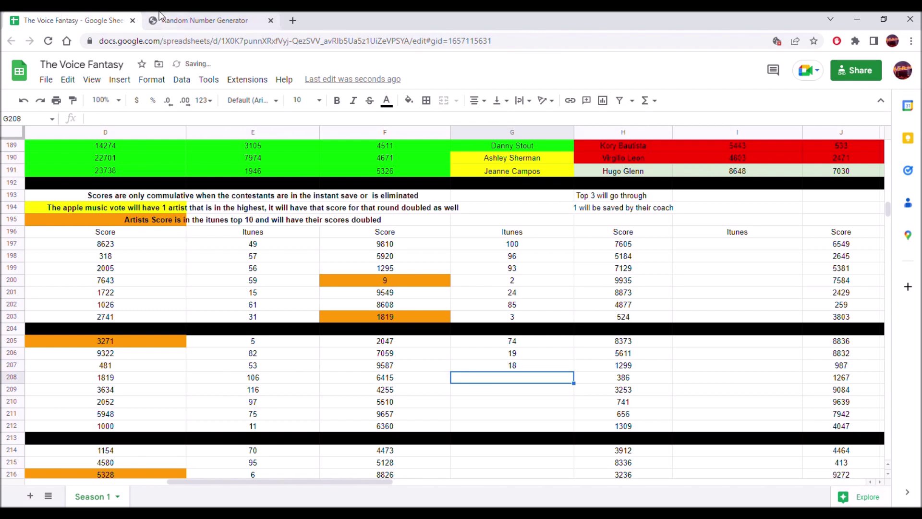
- Draw two numbers in the Random Number Generator and enter 69 and 99 in Itunes cells G208 and G209
{"action": "left_click", "coordinate": [204, 20]}
{"action": "left_click", "coordinate": [460, 350]}
{"action": "left_click", "coordinate": [461, 352]}
{"action": "left_click", "coordinate": [462, 352]}
{"action": "left_click", "coordinate": [461, 351]}
{"action": "left_click", "coordinate": [97, 16]}
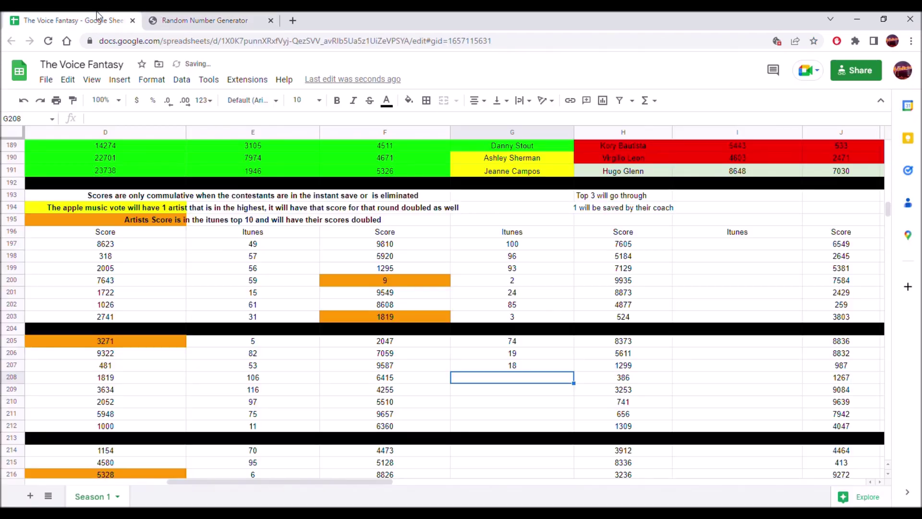
{"action": "type", "text": "69"}
{"action": "key", "text": "Return"}
{"action": "type", "text": "99"}
{"action": "key", "text": "Return"}
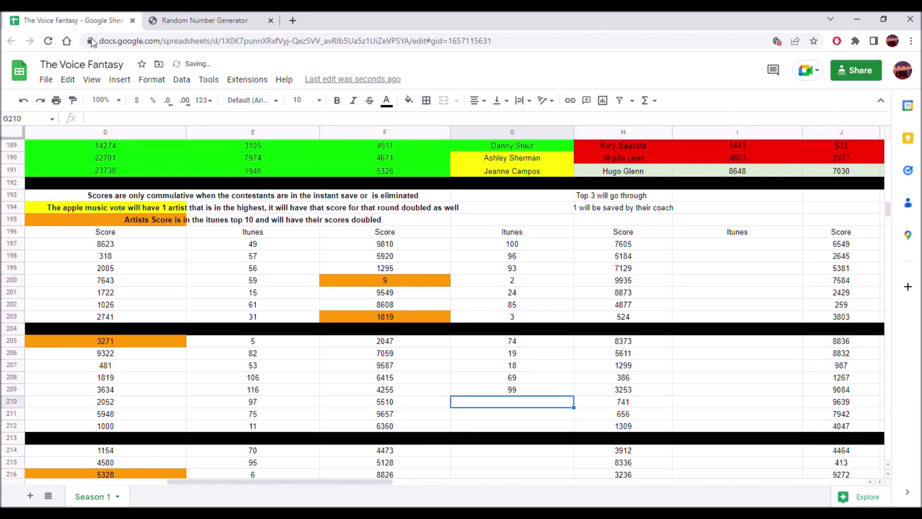
- Draw two numbers in the Random Number Generator and enter 28 and 1 in Itunes cells G210 and G211
{"action": "left_click", "coordinate": [146, 17]}
{"action": "left_click", "coordinate": [474, 353]}
{"action": "left_click", "coordinate": [473, 353]}
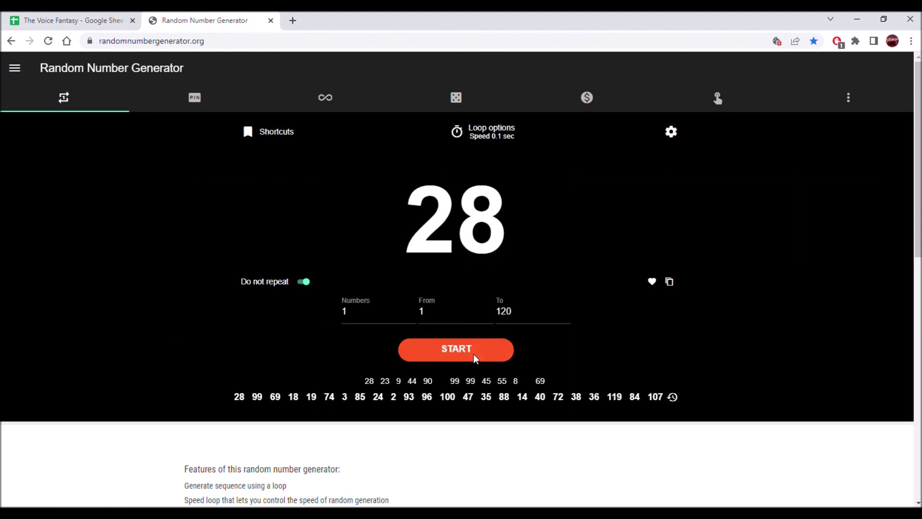
{"action": "left_click", "coordinate": [473, 354]}
{"action": "left_click", "coordinate": [473, 354]}
{"action": "left_click", "coordinate": [78, 17]}
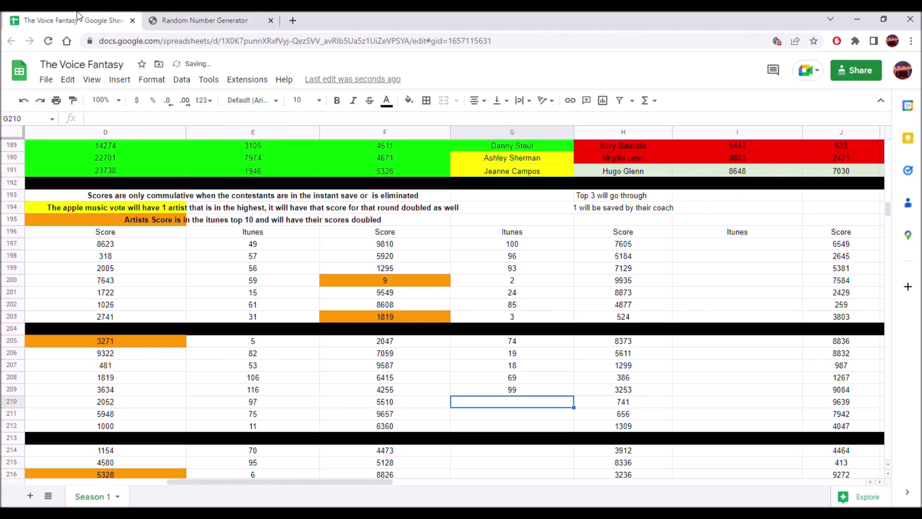
{"action": "type", "text": "28"}
{"action": "key", "text": "Return"}
{"action": "type", "text": "1"}
{"action": "key", "text": "Return"}
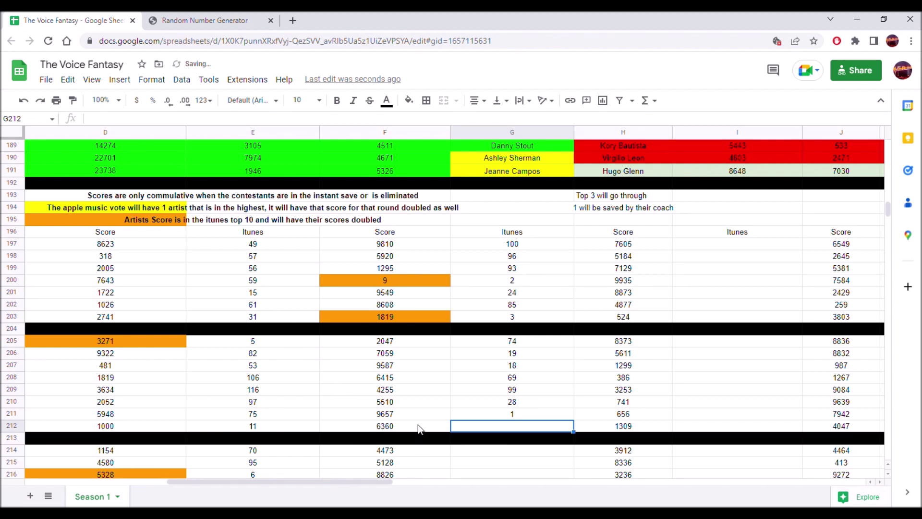
- Fill score cell F211 with orange to mark it as an iTunes top 10 score
{"action": "left_click", "coordinate": [407, 416]}
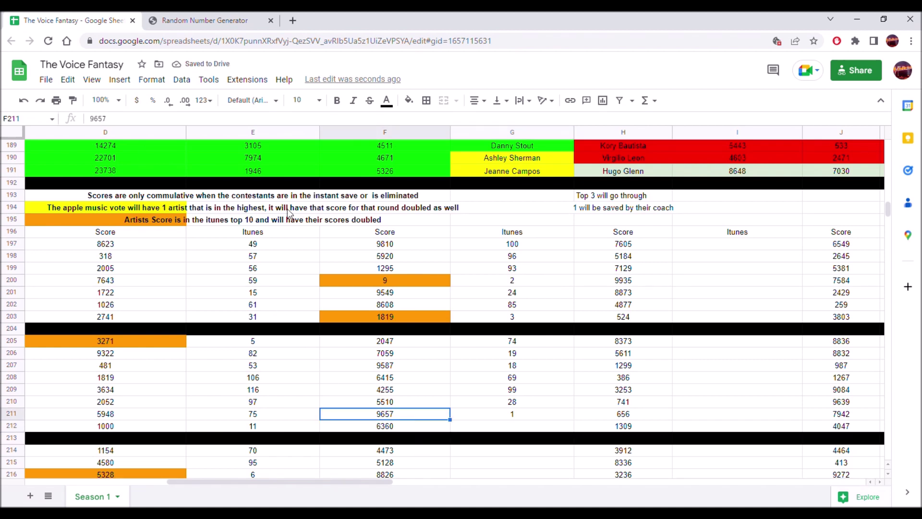
{"action": "left_click", "coordinate": [408, 99]}
{"action": "left_click", "coordinate": [443, 155]}
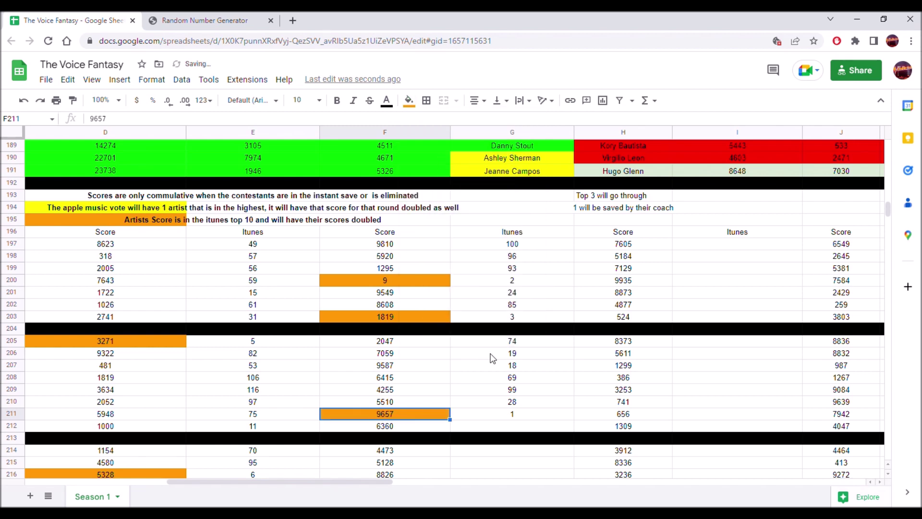
- Draw two numbers in the Random Number Generator and enter 104 in Itunes cell G212 and 81 in G214, skipping the black divider row
{"action": "left_click", "coordinate": [502, 427]}
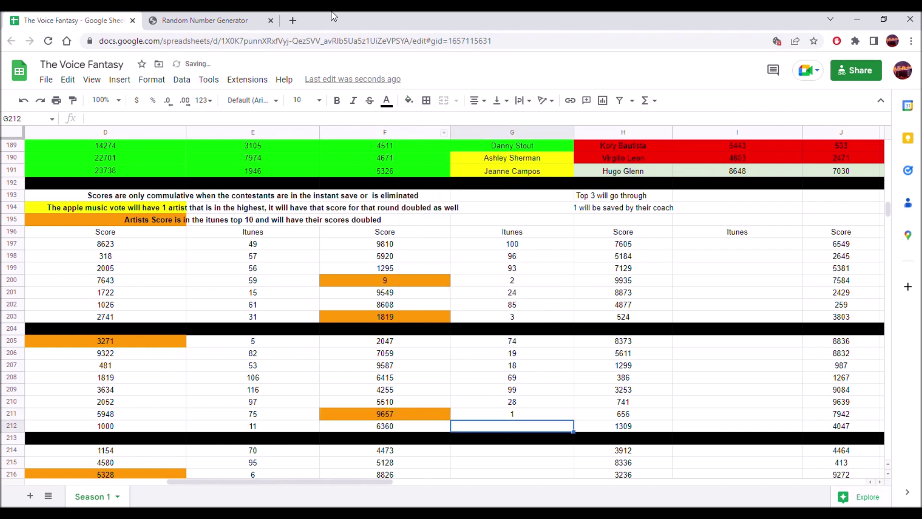
{"action": "left_click", "coordinate": [239, 15]}
{"action": "left_click", "coordinate": [474, 353]}
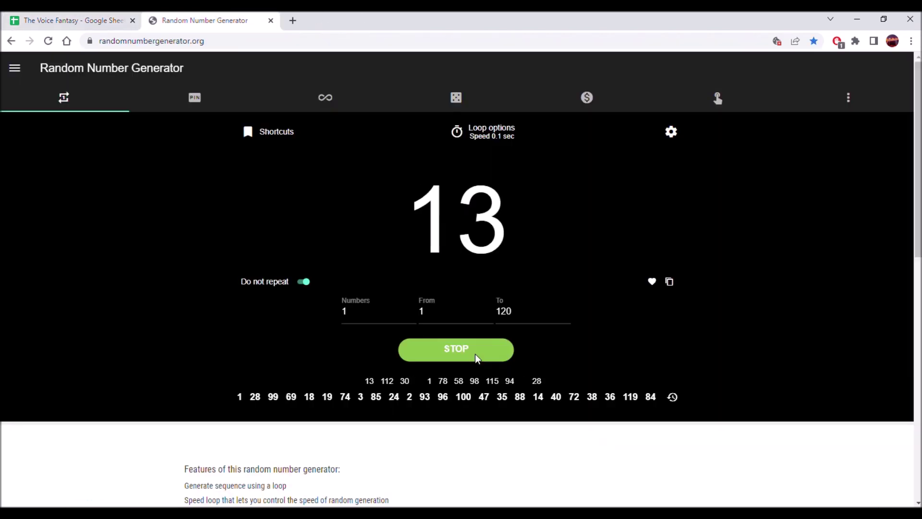
{"action": "left_click", "coordinate": [475, 353]}
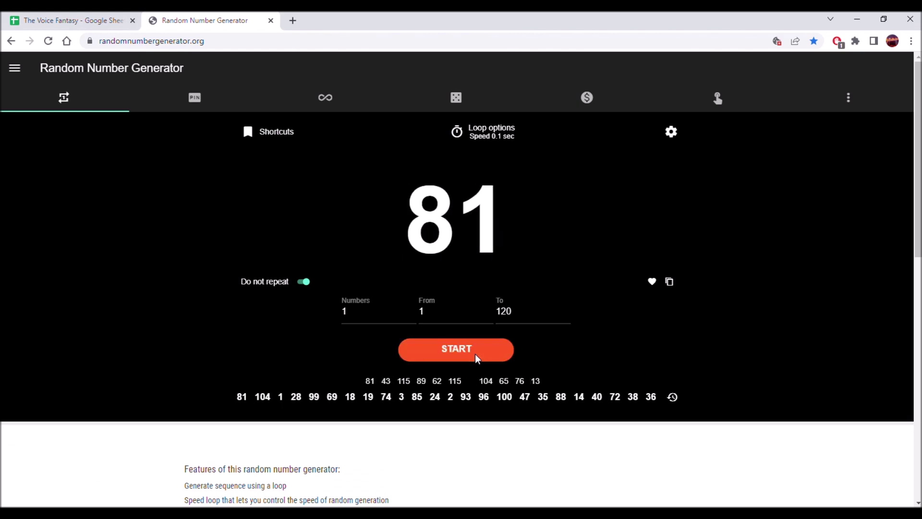
{"action": "left_click", "coordinate": [50, 15]}
{"action": "type", "text": "104"}
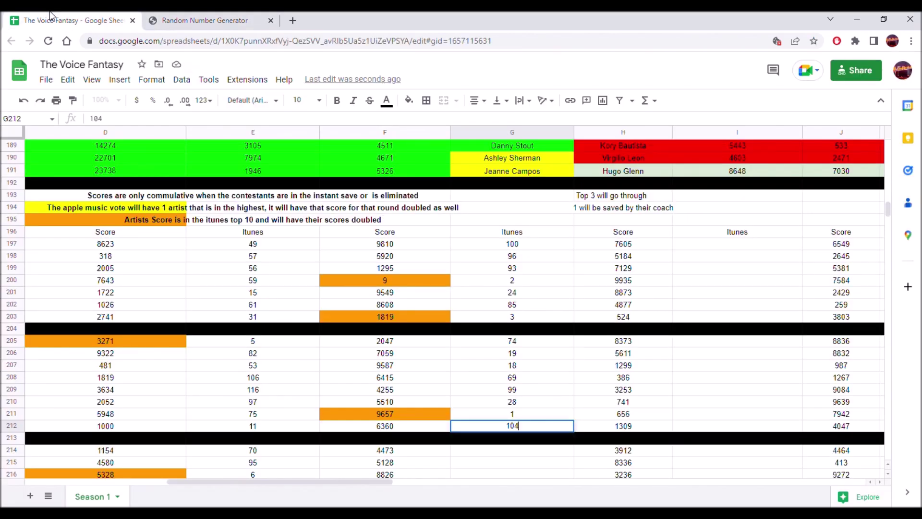
{"action": "key", "text": "Return"}
{"action": "key", "text": "Down"}
{"action": "type", "text": "81"}
{"action": "key", "text": "Return"}
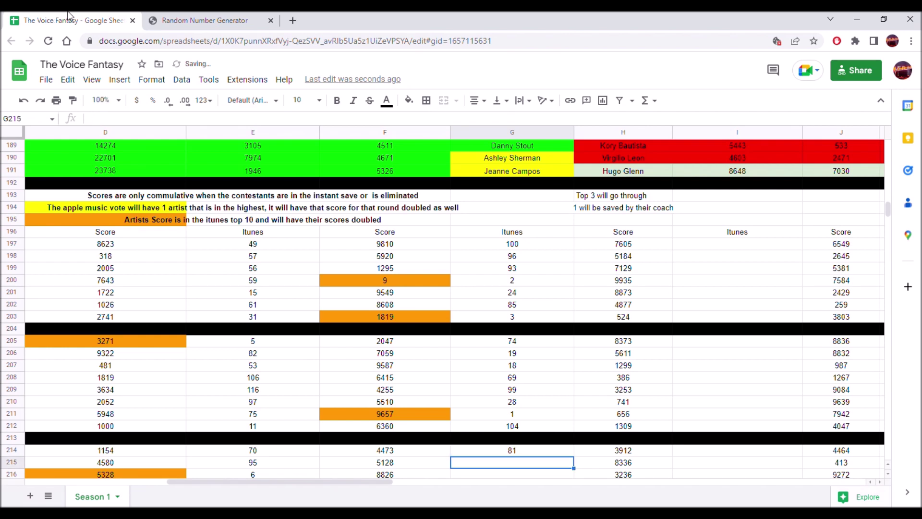
- Draw two numbers in the Random Number Generator and enter 34 and 98 in Itunes cells G215 and G216
{"action": "left_click", "coordinate": [207, 20]}
{"action": "left_click", "coordinate": [458, 348]}
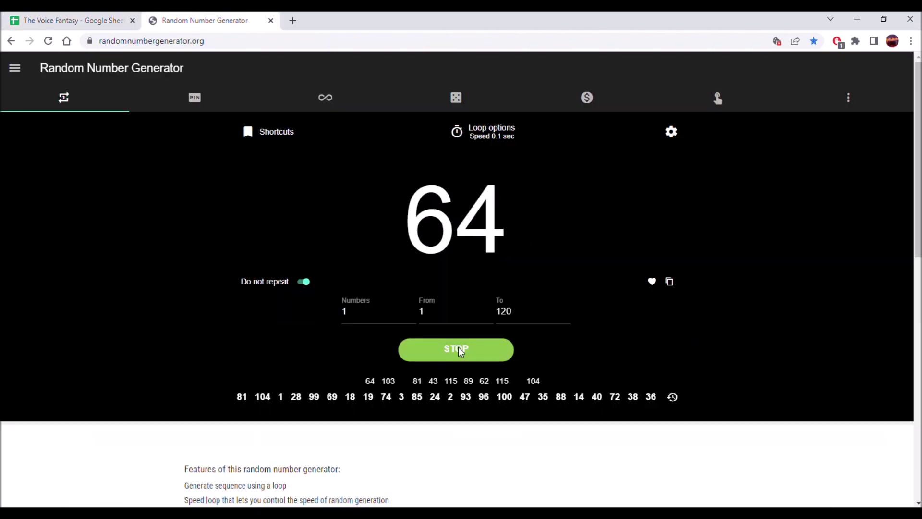
{"action": "left_click", "coordinate": [459, 348]}
{"action": "left_click", "coordinate": [458, 347]}
{"action": "left_click", "coordinate": [458, 348]}
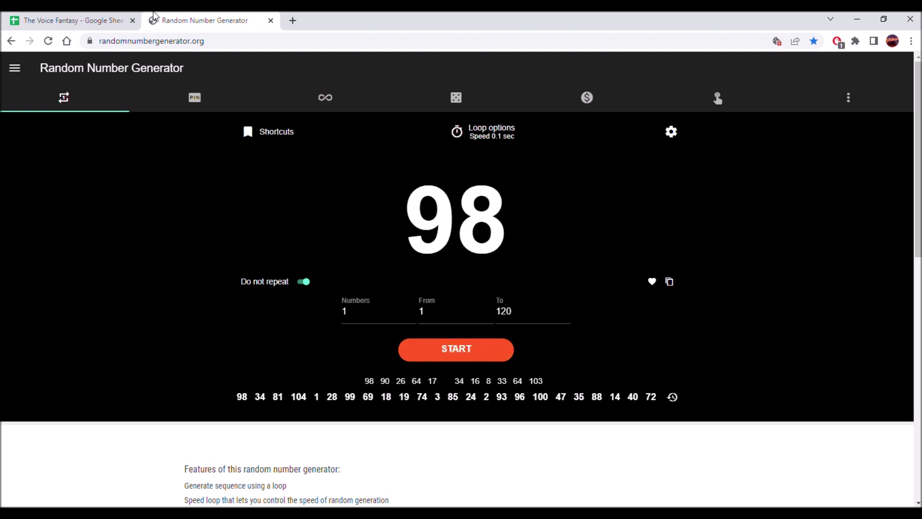
{"action": "key", "text": "ctrl+shift+Tab"}
{"action": "type", "text": "34"}
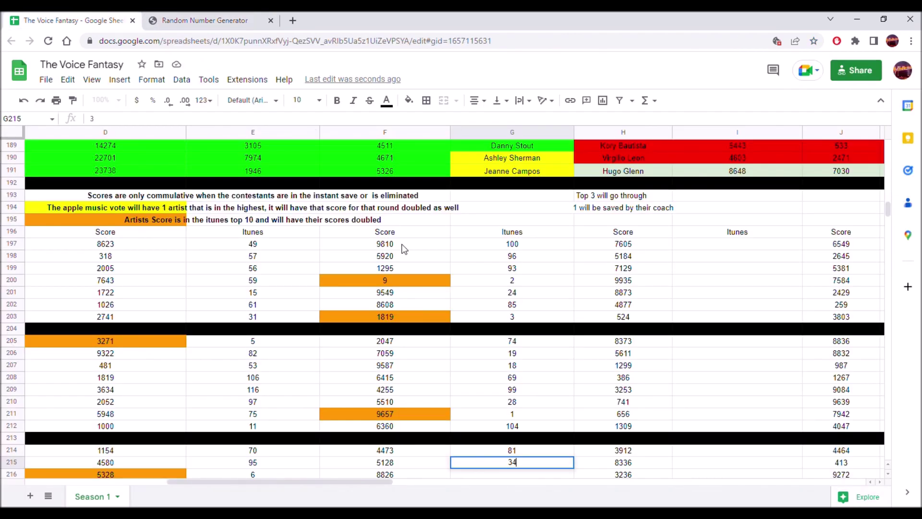
{"action": "key", "text": "Return"}
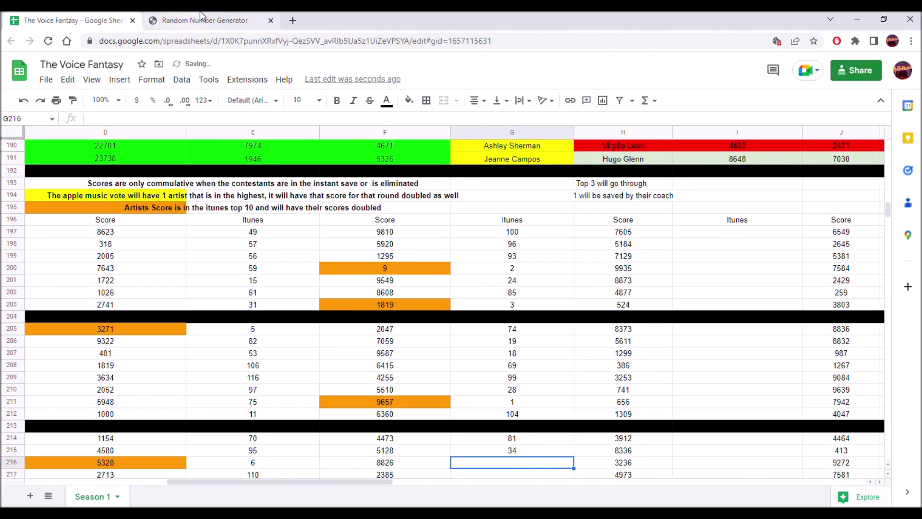
{"action": "left_click", "coordinate": [265, 14]}
{"action": "left_click", "coordinate": [61, 11]}
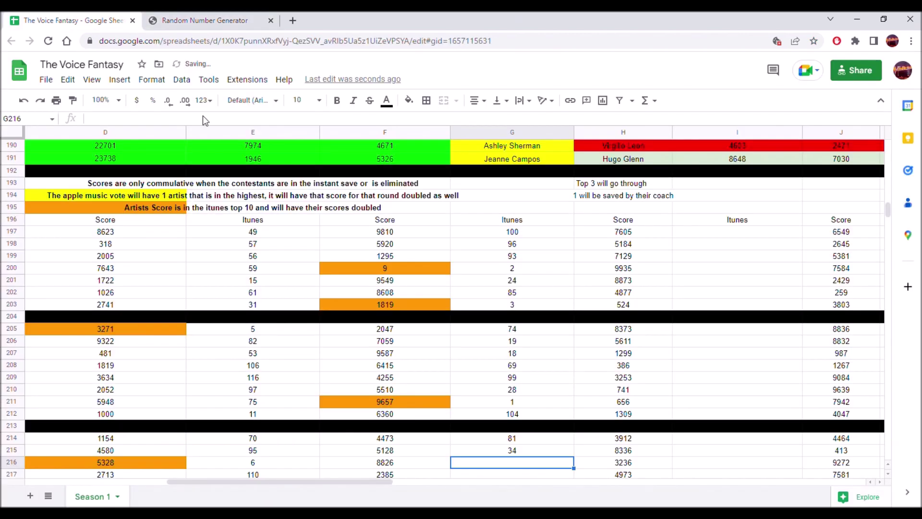
{"action": "type", "text": "98"}
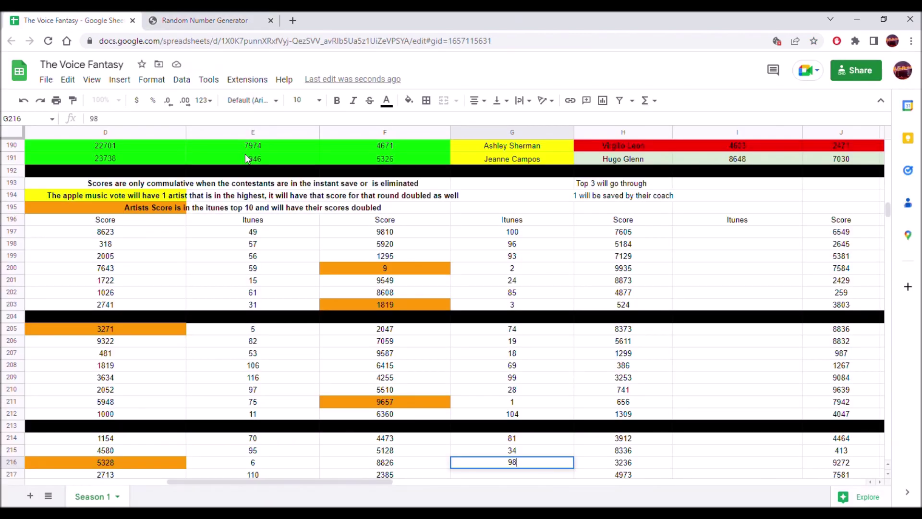
{"action": "key", "text": "Return"}
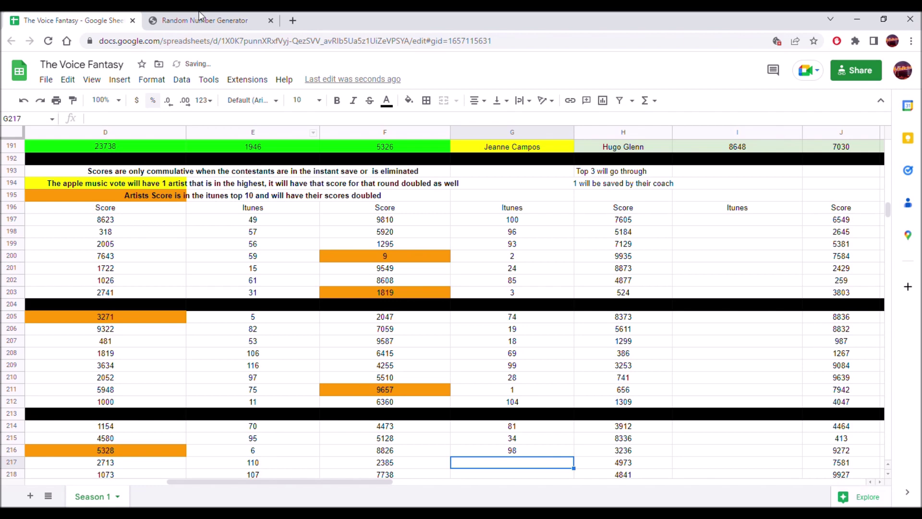
- Draw two numbers in the Random Number Generator and enter 37 and 30 in Itunes cells G217 and G218
{"action": "left_click", "coordinate": [192, 21]}
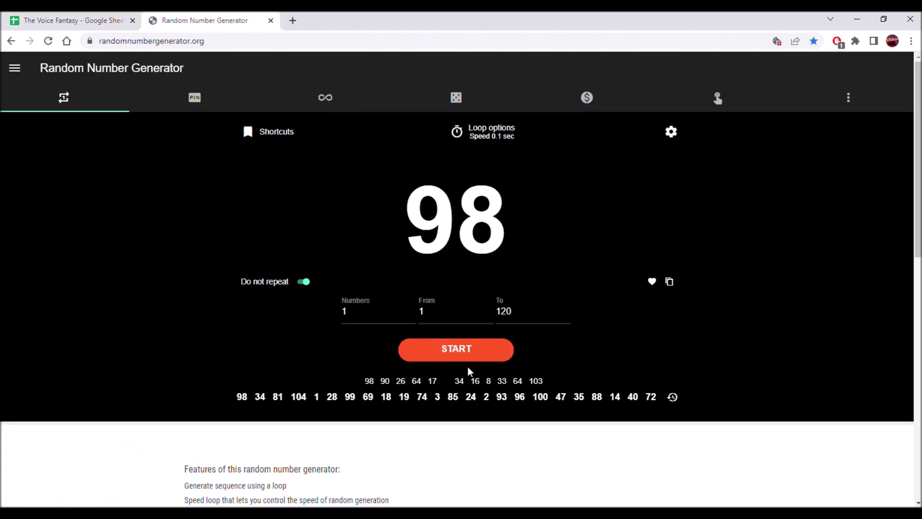
{"action": "left_click", "coordinate": [467, 352]}
{"action": "left_click", "coordinate": [467, 352]}
{"action": "left_click", "coordinate": [467, 353]}
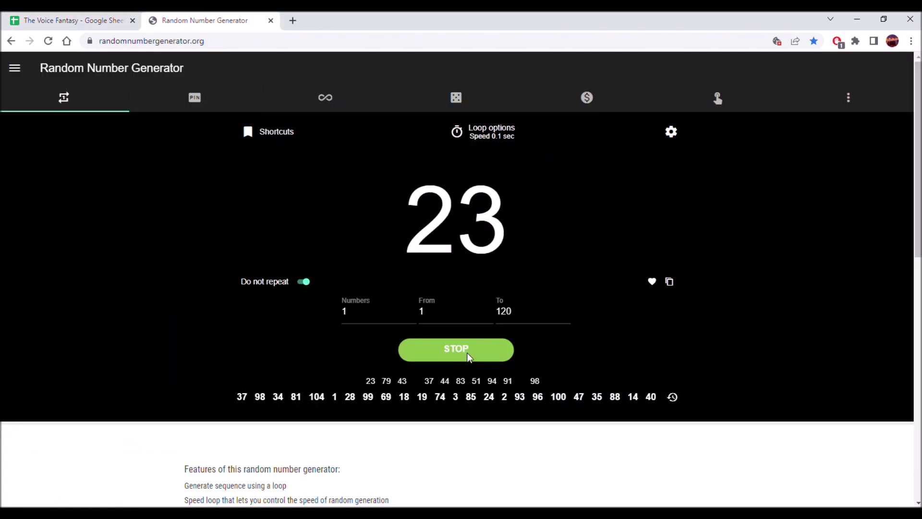
{"action": "left_click", "coordinate": [467, 353]}
{"action": "left_click", "coordinate": [46, 19]}
{"action": "type", "text": "37"}
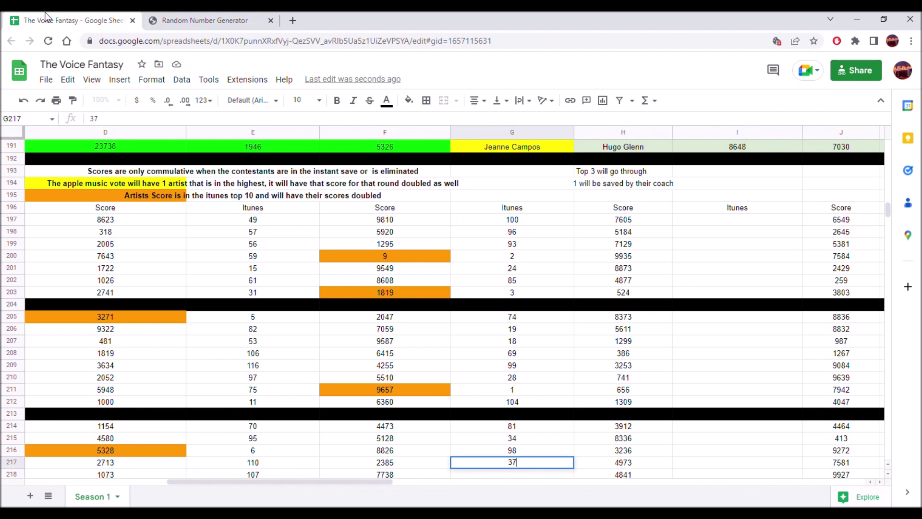
{"action": "key", "text": "Return"}
{"action": "type", "text": "30"}
{"action": "key", "text": "Return"}
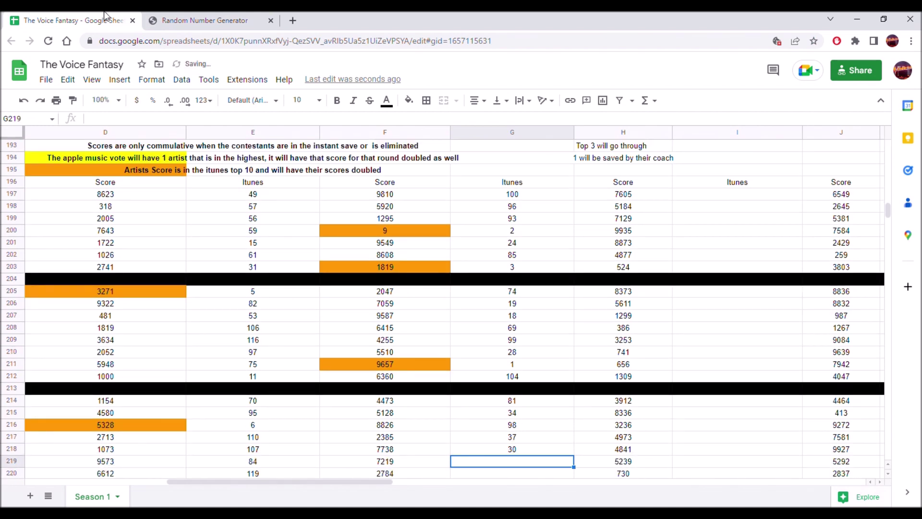
- Draw two numbers in the Random Number Generator and enter 64 and 118 in Itunes cells G219 and G220
{"action": "left_click", "coordinate": [194, 17]}
{"action": "left_click", "coordinate": [441, 349]}
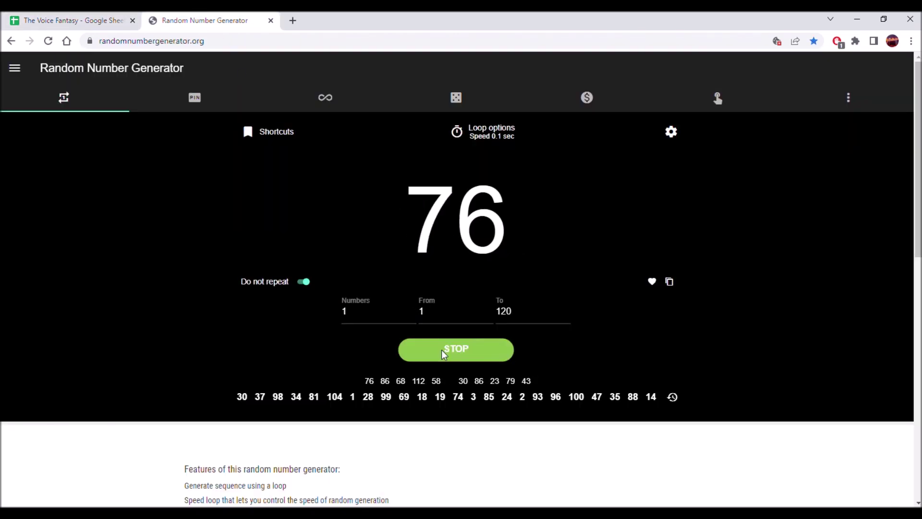
{"action": "left_click", "coordinate": [442, 350]}
{"action": "left_click", "coordinate": [442, 349]}
{"action": "left_click", "coordinate": [442, 350]}
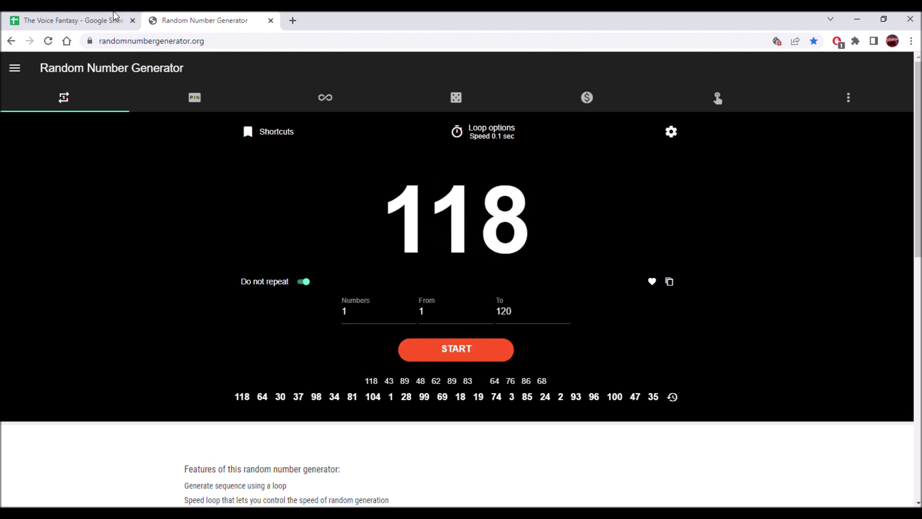
{"action": "left_click", "coordinate": [99, 19]}
{"action": "type", "text": "64"}
{"action": "key", "text": "Return"}
{"action": "type", "text": "11"}
{"action": "key", "text": "Return"}
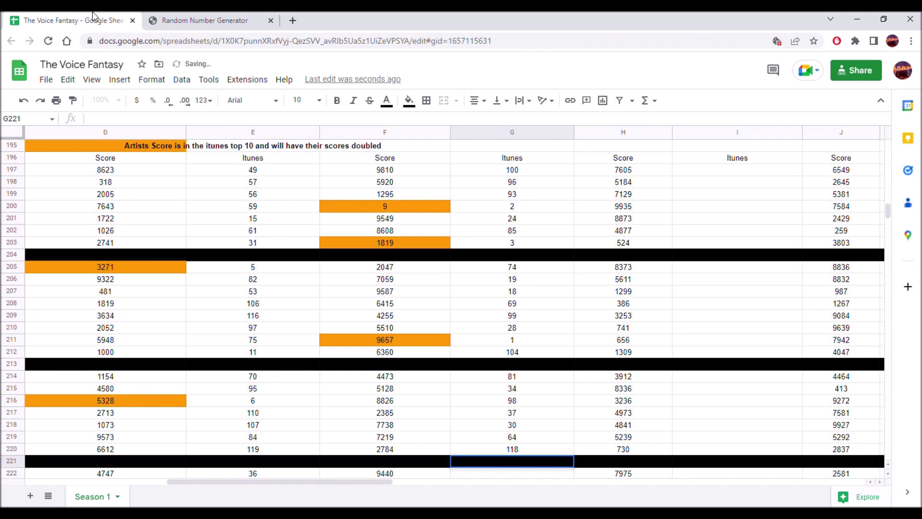
- Draw a number in the Random Number Generator and enter 41 in Itunes cell G222, below the black divider row
{"action": "key", "text": "Down"}
{"action": "left_click", "coordinate": [191, 20]}
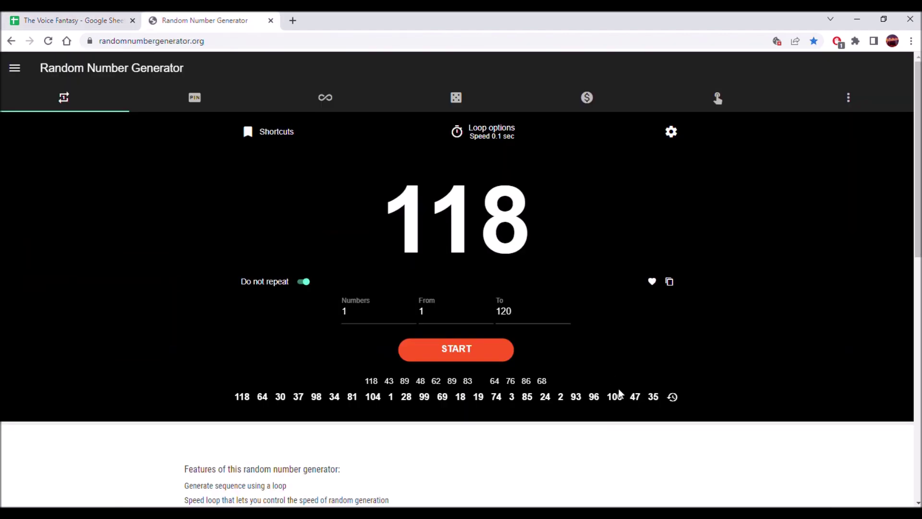
{"action": "left_click", "coordinate": [437, 349]}
{"action": "left_click", "coordinate": [441, 348]}
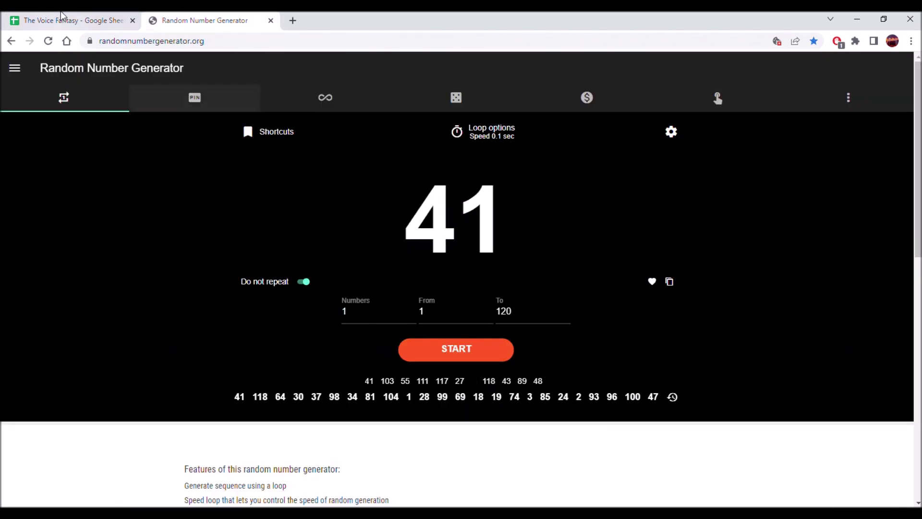
{"action": "left_click", "coordinate": [72, 21]}
{"action": "type", "text": "41"}
{"action": "left_click_drag", "start_coordinate": [623, 364], "coordinate": [595, 373]}
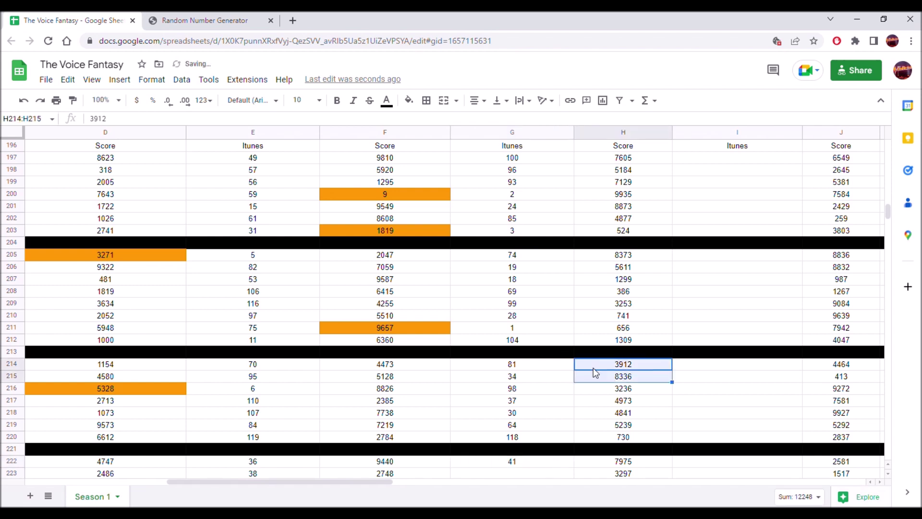
- Draw two numbers in the Random Number Generator and enter 105 and 65 in Itunes cells G223 and G224
{"action": "scroll", "coordinate": [576, 386], "scroll_direction": "down", "scroll_amount": 1}
{"action": "left_click", "coordinate": [532, 449]}
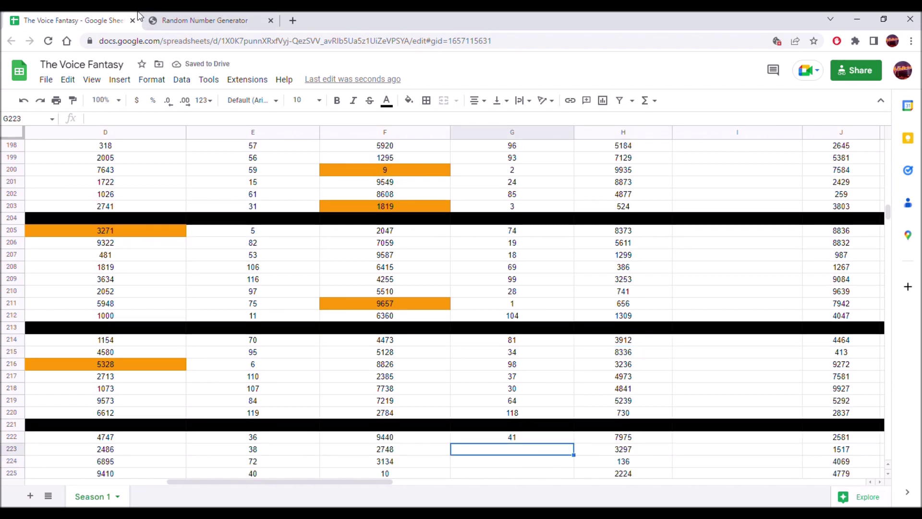
{"action": "left_click", "coordinate": [213, 20]}
{"action": "left_click", "coordinate": [454, 354]}
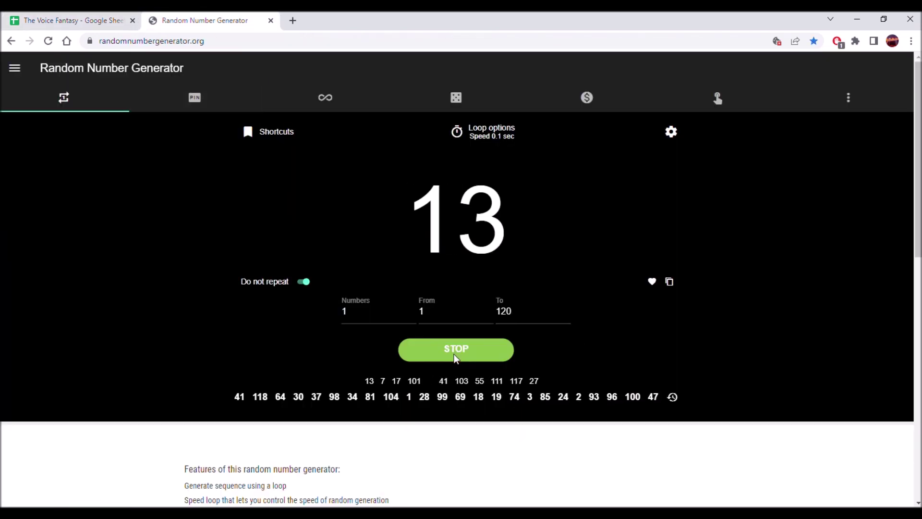
{"action": "left_click", "coordinate": [454, 354]}
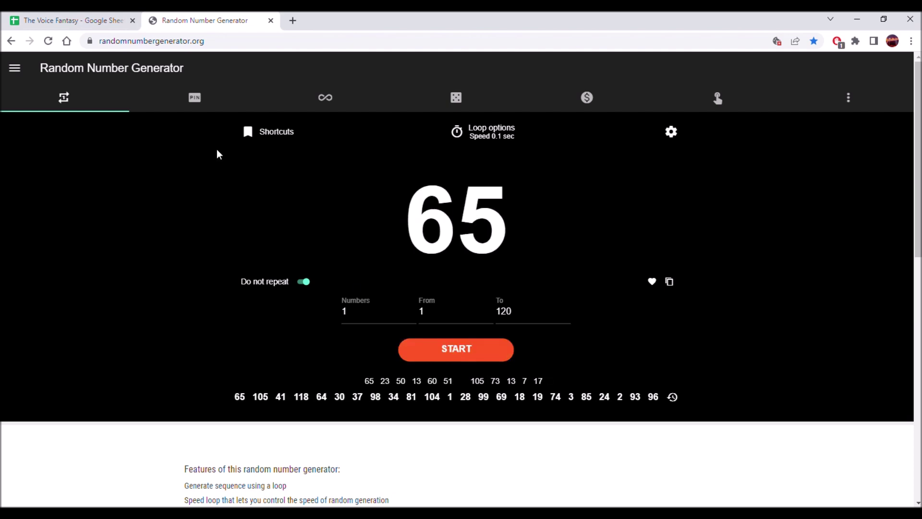
{"action": "left_click", "coordinate": [115, 17]}
{"action": "type", "text": "105"}
{"action": "key", "text": "Return"}
{"action": "type", "text": "65"}
{"action": "key", "text": "Return"}
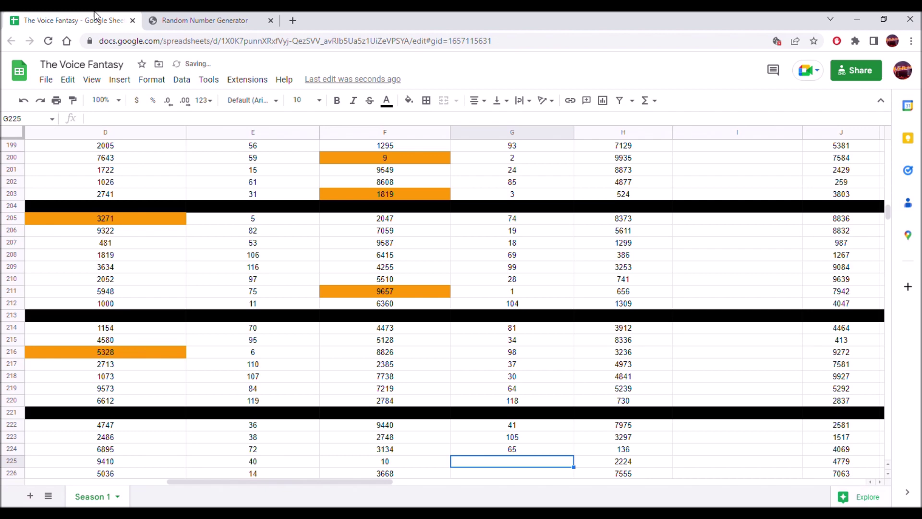
- Draw two numbers in the Random Number Generator and enter 55 and 29 in Itunes cells G225 and G226
{"action": "left_click", "coordinate": [201, 21]}
{"action": "left_click", "coordinate": [408, 340]}
{"action": "left_click", "coordinate": [411, 339]}
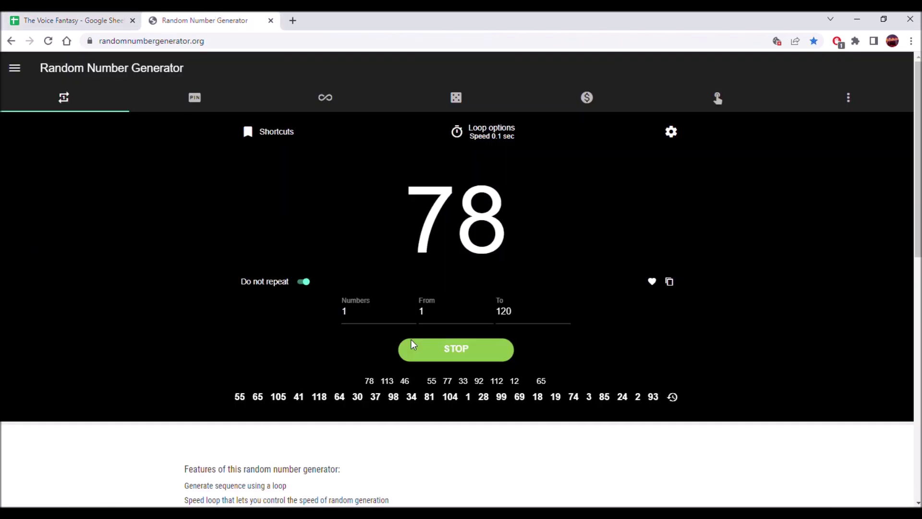
{"action": "left_click", "coordinate": [79, 19]}
{"action": "type", "text": "55"}
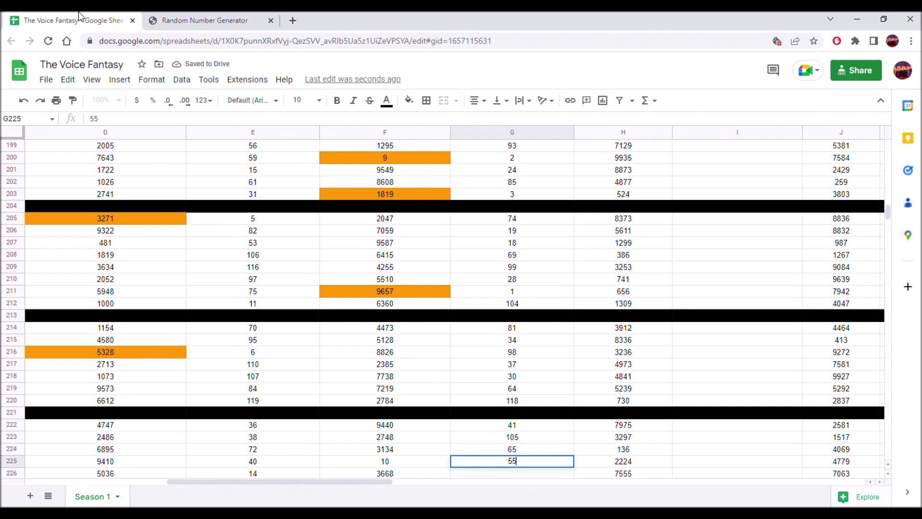
{"action": "key", "text": "Return"}
{"action": "type", "text": "29"}
{"action": "key", "text": "Return"}
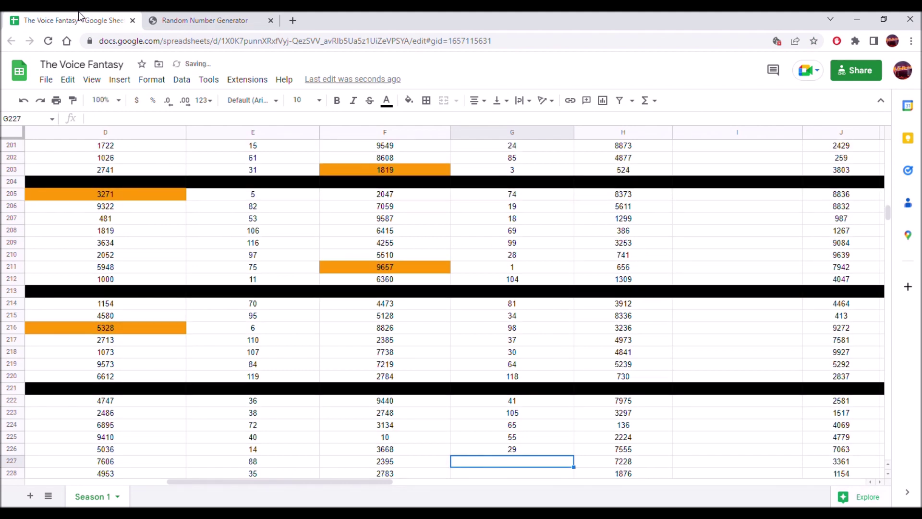
- Draw two numbers in the Random Number Generator and enter 4 and 77 in Itunes cells G227 and G228
{"action": "left_click", "coordinate": [211, 20]}
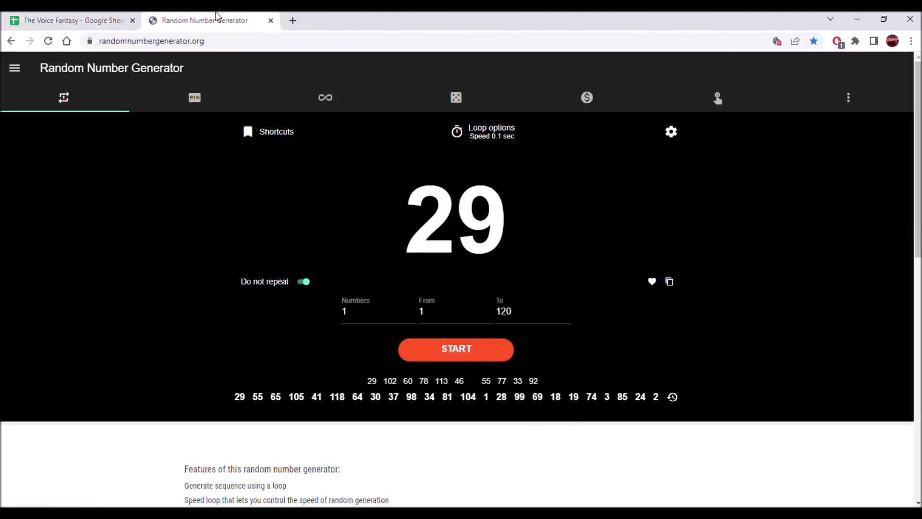
{"action": "left_click", "coordinate": [479, 347]}
{"action": "left_click", "coordinate": [479, 346]}
{"action": "left_click", "coordinate": [480, 347]}
{"action": "left_click", "coordinate": [481, 347]}
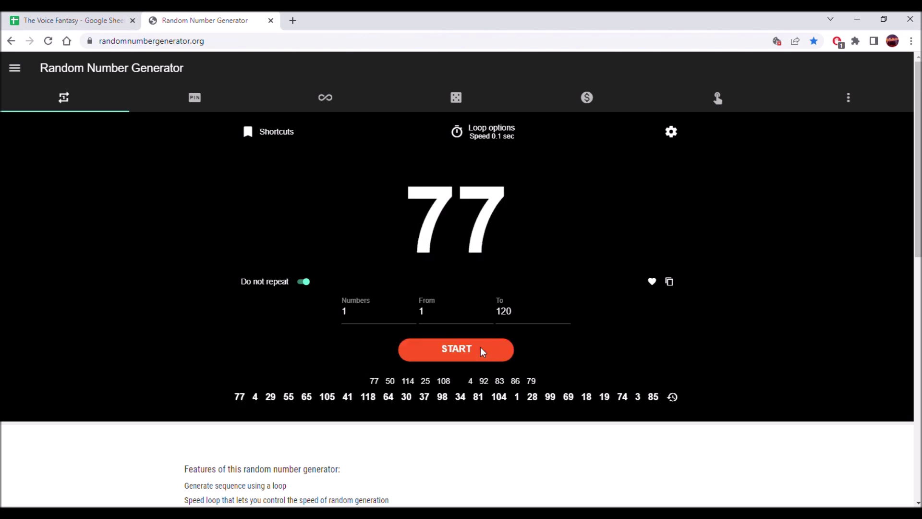
{"action": "left_click", "coordinate": [107, 16]}
{"action": "type", "text": "4"}
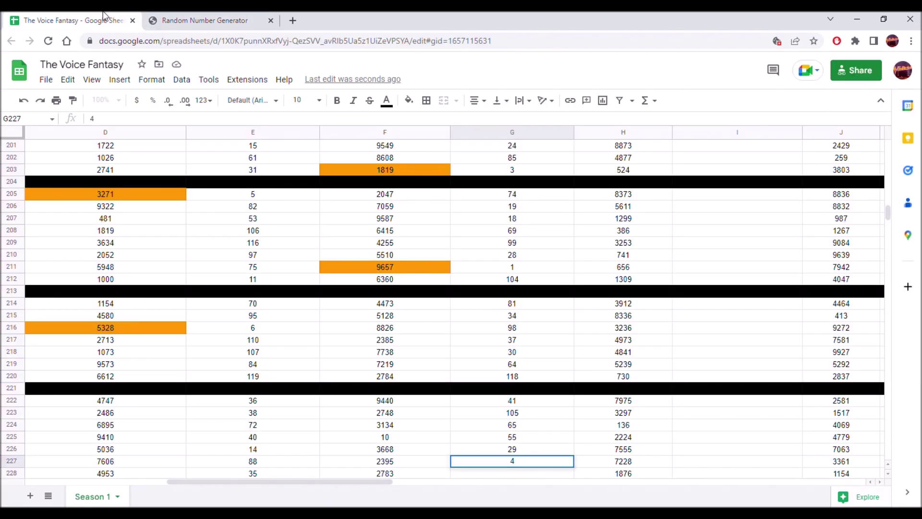
{"action": "key", "text": "Return"}
{"action": "type", "text": "77"}
{"action": "key", "text": "Return"}
- Fill score cell F227 with orange to mark its top 10 Itunes rank
{"action": "key", "text": "Up"}
{"action": "key", "text": "Up"}
{"action": "key", "text": "Left"}
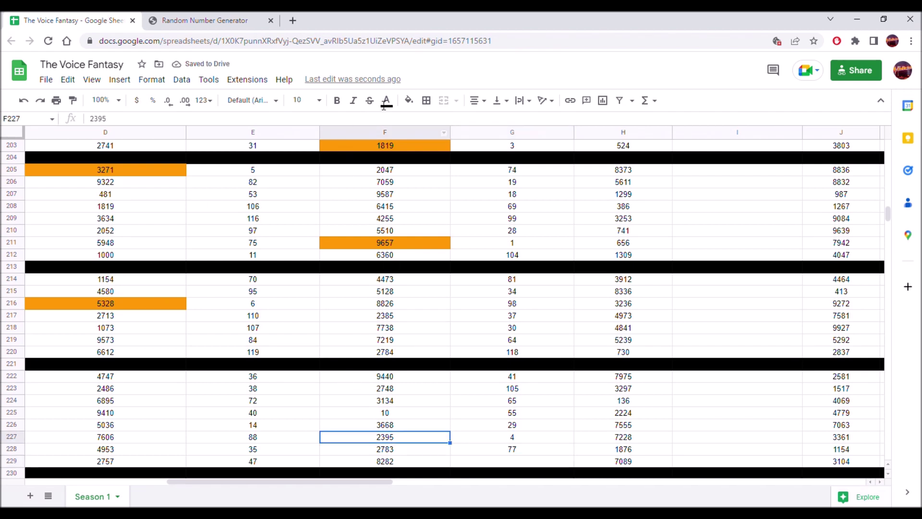
{"action": "left_click", "coordinate": [409, 100]}
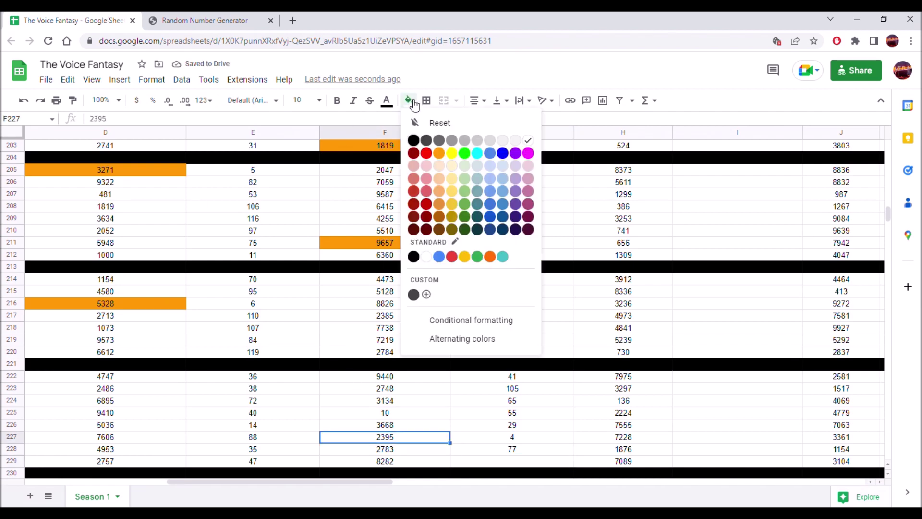
{"action": "left_click", "coordinate": [439, 153]}
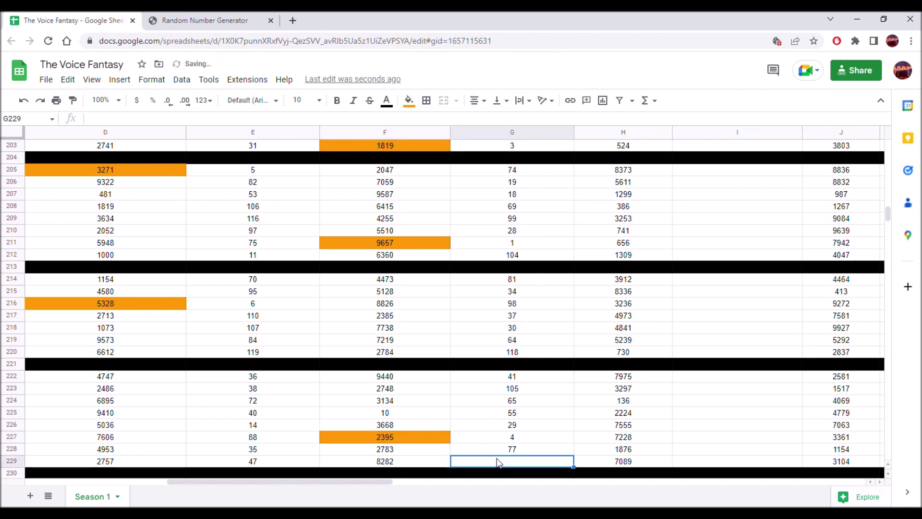
- Draw a number in the Random Number Generator and enter 33 in Itunes cell G229
{"action": "left_click", "coordinate": [207, 20]}
{"action": "left_click", "coordinate": [451, 349]}
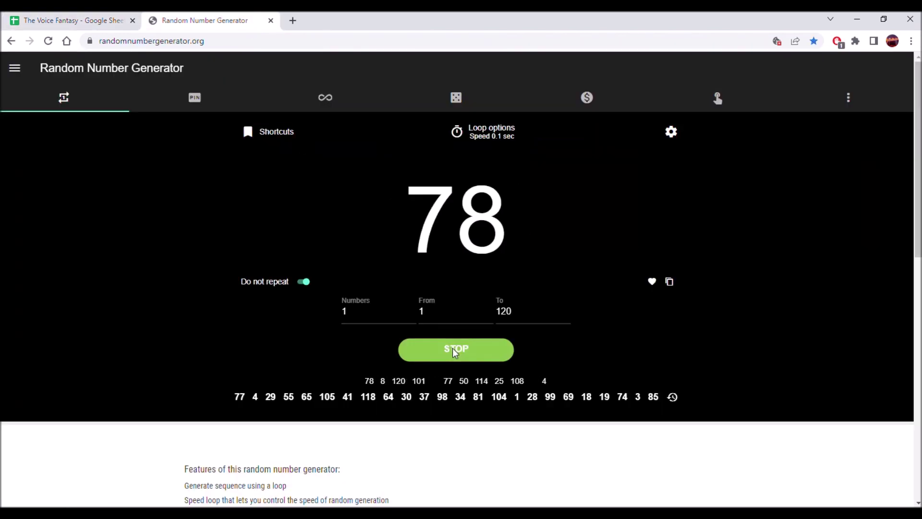
{"action": "key", "text": "ctrl+shift+Tab"}
{"action": "type", "text": "33"}
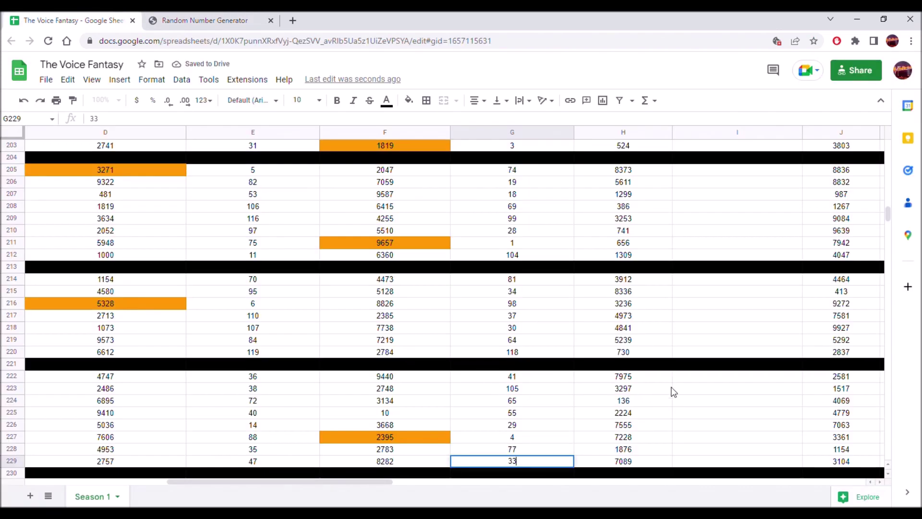
{"action": "left_click", "coordinate": [693, 388]}
- Draw a number in the Random Number Generator and enter 42 in I197, the first cell of the next Itunes column
{"action": "scroll", "coordinate": [689, 388], "scroll_direction": "up", "scroll_amount": 3}
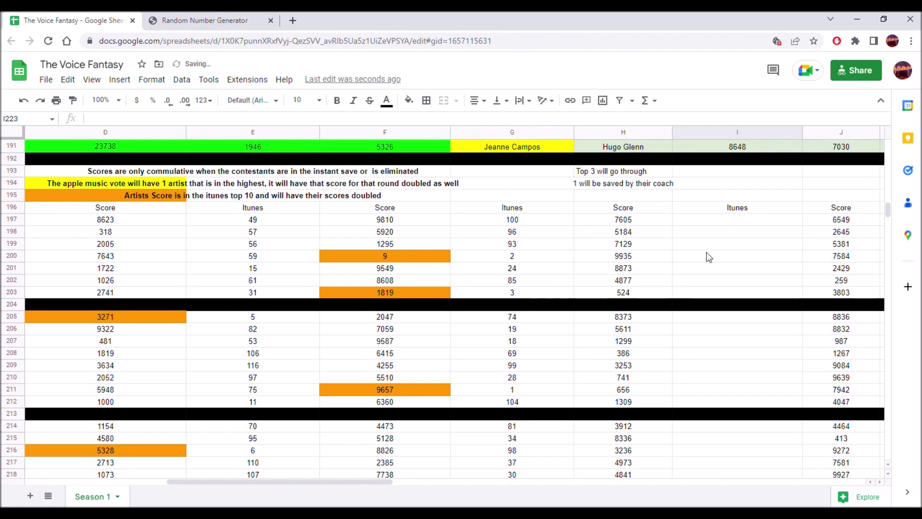
{"action": "left_click", "coordinate": [713, 220]}
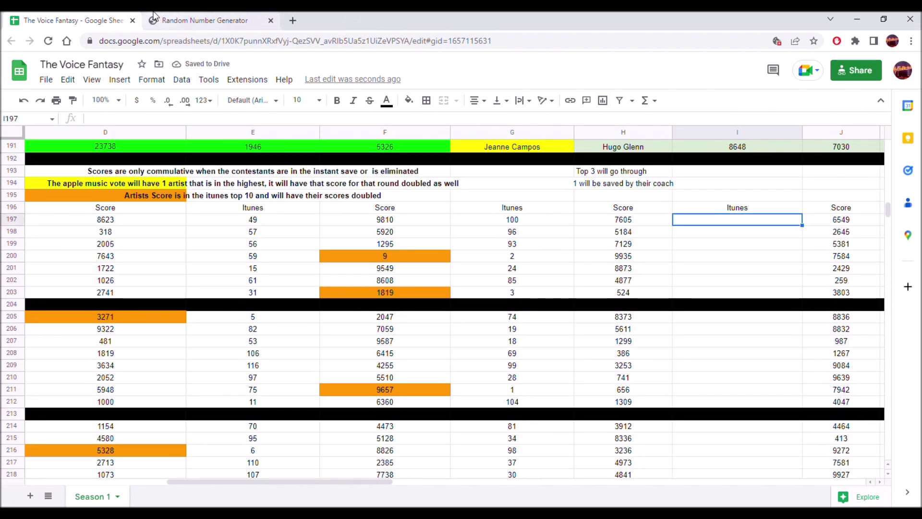
{"action": "left_click", "coordinate": [243, 18]}
{"action": "left_click", "coordinate": [487, 350]}
{"action": "left_click", "coordinate": [488, 350]}
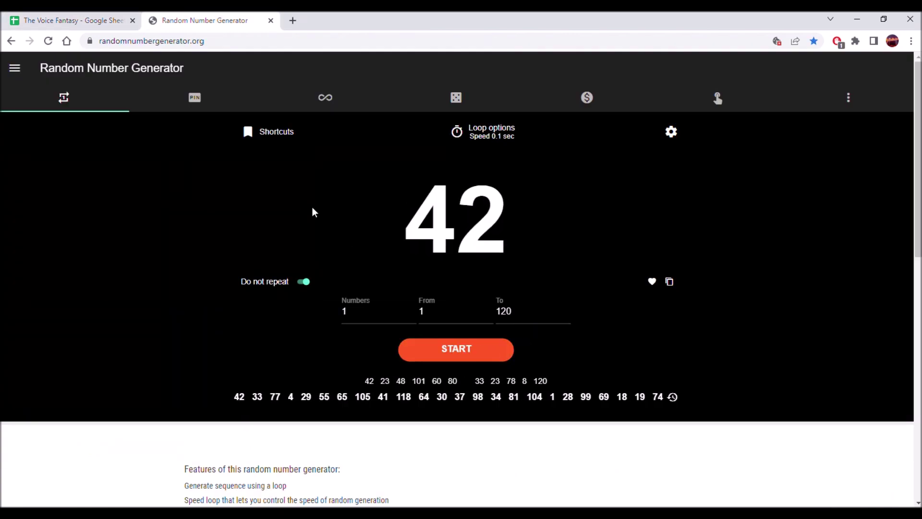
{"action": "left_click", "coordinate": [107, 19]}
{"action": "type", "text": "42"}
{"action": "key", "text": "Return"}
- Draw a number in the Random Number Generator and enter 66 in Itunes cell I198
{"action": "left_click", "coordinate": [205, 17]}
{"action": "left_click", "coordinate": [436, 345]}
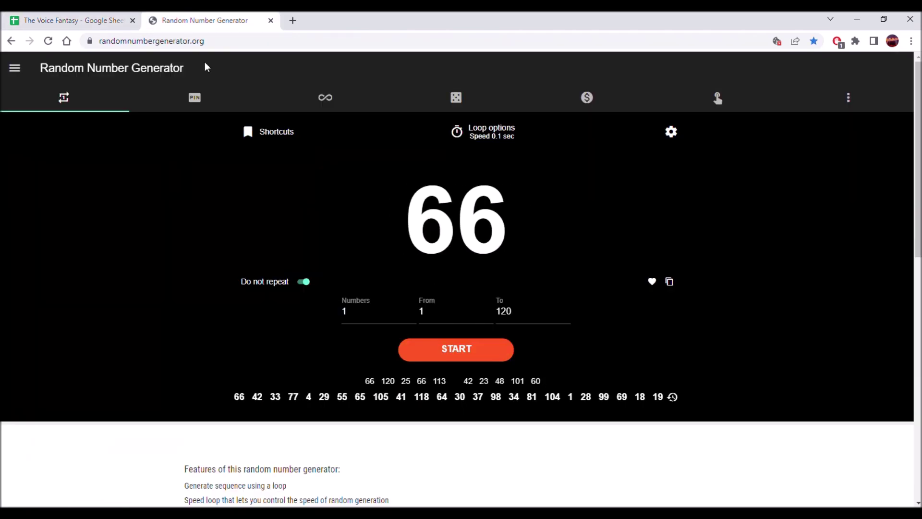
{"action": "left_click", "coordinate": [66, 18]}
{"action": "type", "text": "66"}
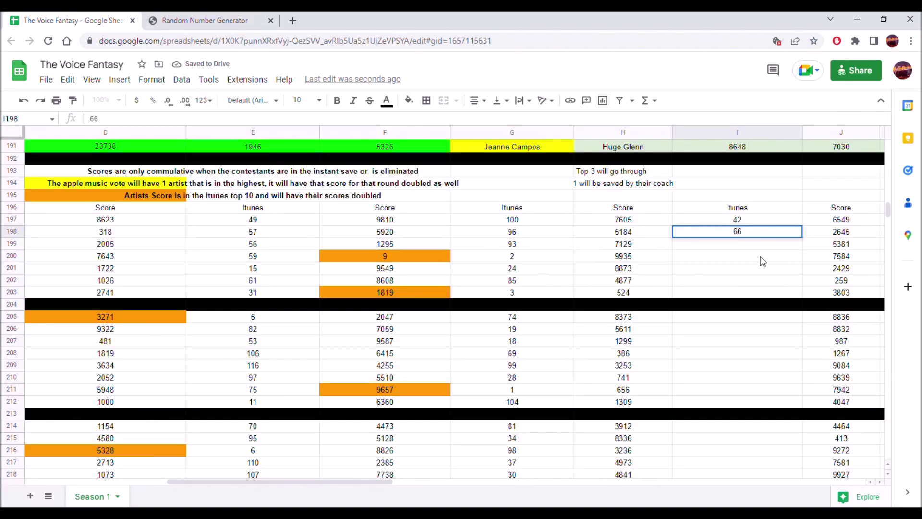
{"action": "key", "text": "Return"}
- Draw a number in the Random Number Generator and enter 111 in Itunes cell I199
{"action": "left_click", "coordinate": [205, 20]}
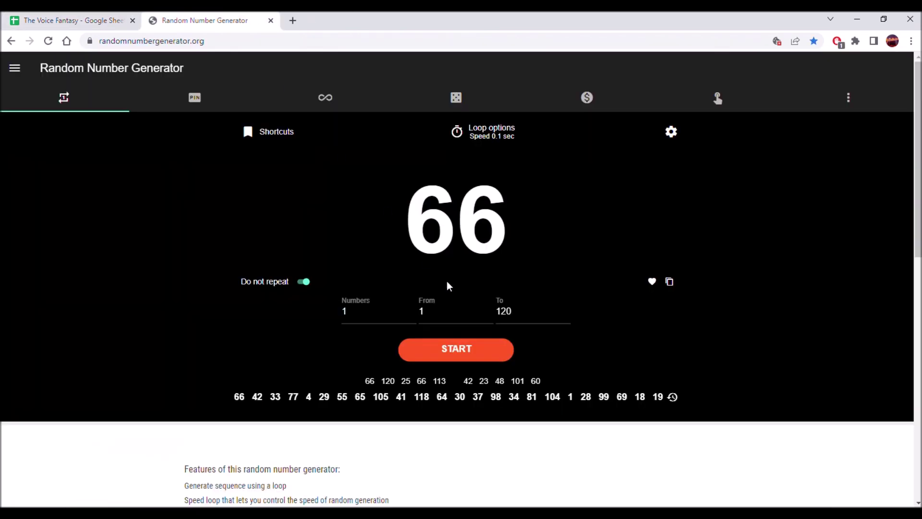
{"action": "left_click", "coordinate": [459, 354]}
{"action": "left_click", "coordinate": [433, 354]}
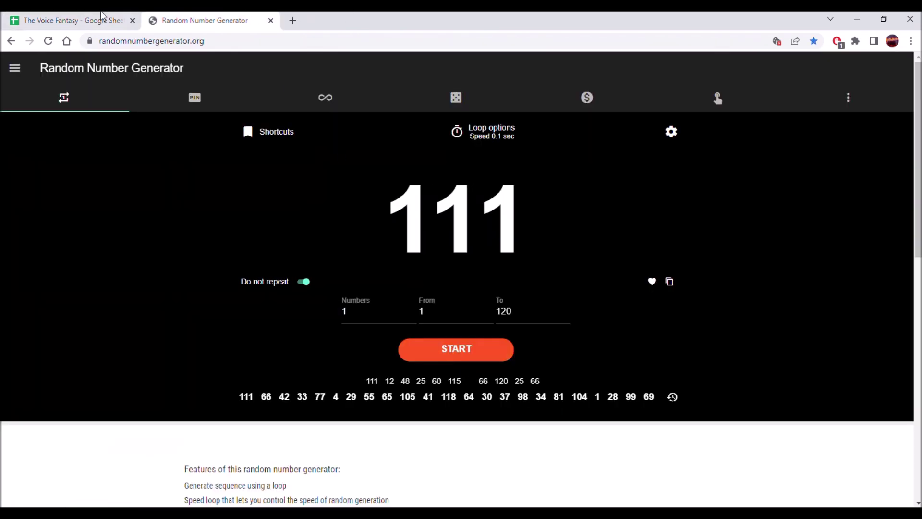
{"action": "left_click", "coordinate": [76, 18]}
{"action": "type", "text": "111"}
{"action": "key", "text": "Return"}
- Draw a number in the Random Number Generator and enter 27 in Itunes cell I200
{"action": "left_click", "coordinate": [205, 20]}
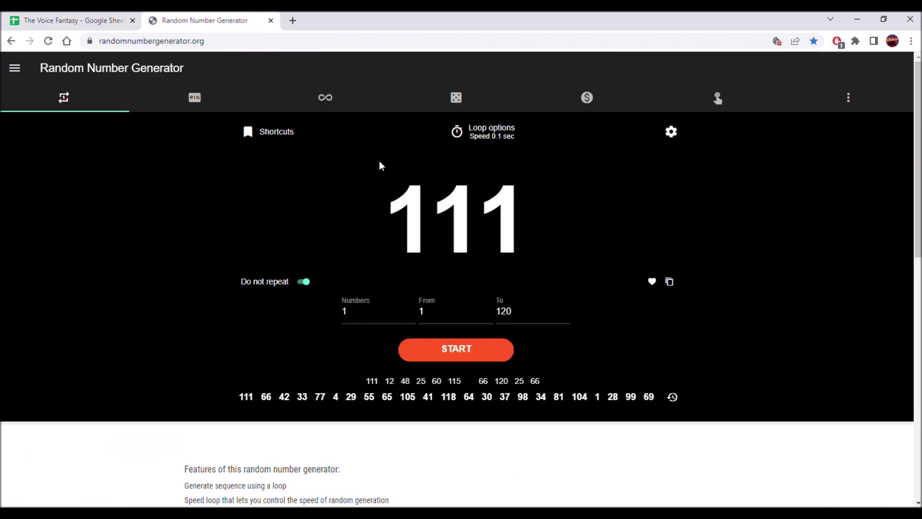
{"action": "left_click", "coordinate": [445, 348]}
{"action": "left_click", "coordinate": [448, 348]}
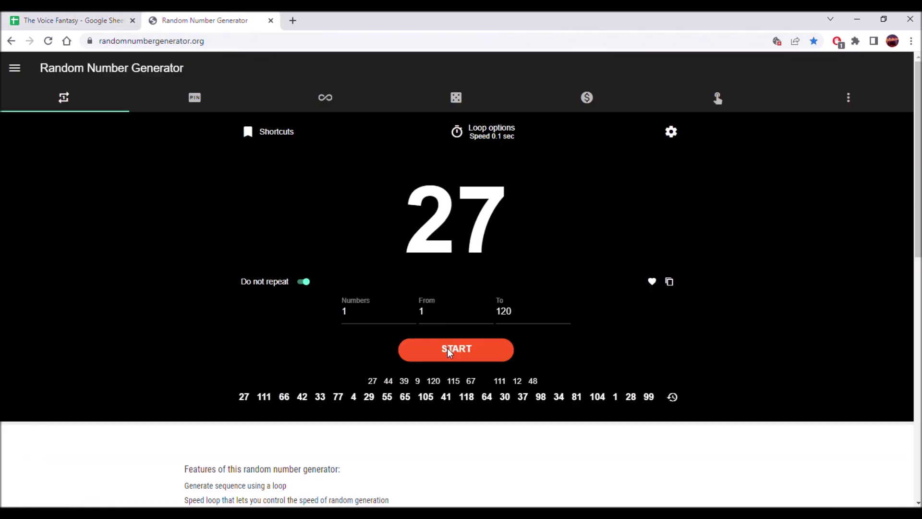
{"action": "left_click", "coordinate": [48, 19]}
{"action": "type", "text": "27"}
{"action": "key", "text": "Return"}
- Draw two numbers in the Random Number Generator and enter 89 and 114 in Itunes cells I201 and I202
{"action": "left_click", "coordinate": [236, 16]}
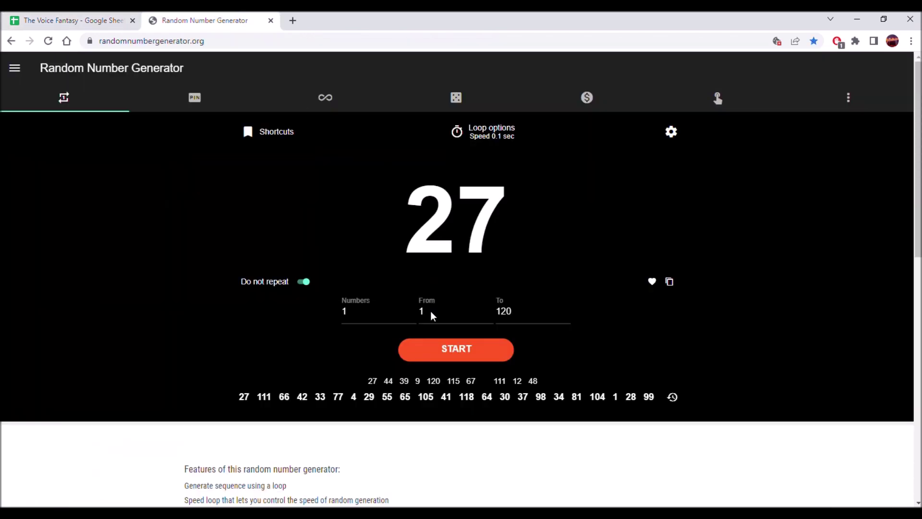
{"action": "left_click", "coordinate": [437, 348]}
{"action": "left_click", "coordinate": [438, 347]}
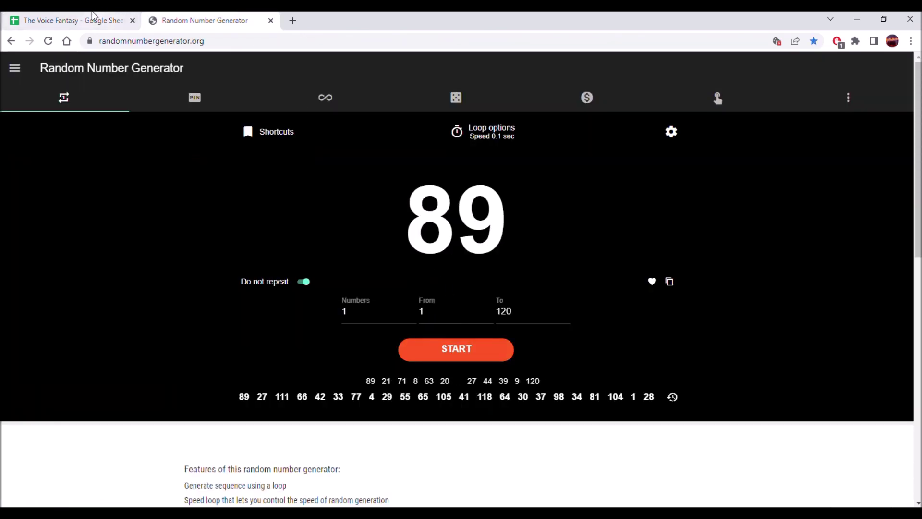
{"action": "left_click", "coordinate": [474, 351]}
{"action": "left_click", "coordinate": [474, 352]}
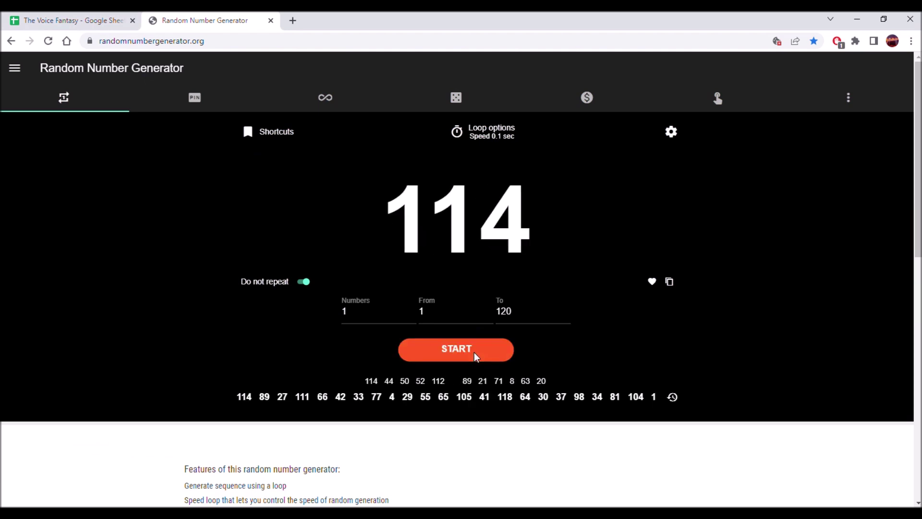
{"action": "left_click", "coordinate": [58, 17]}
{"action": "type", "text": "89"}
{"action": "key", "text": "Return"}
{"action": "type", "text": "114"}
{"action": "key", "text": "Return"}
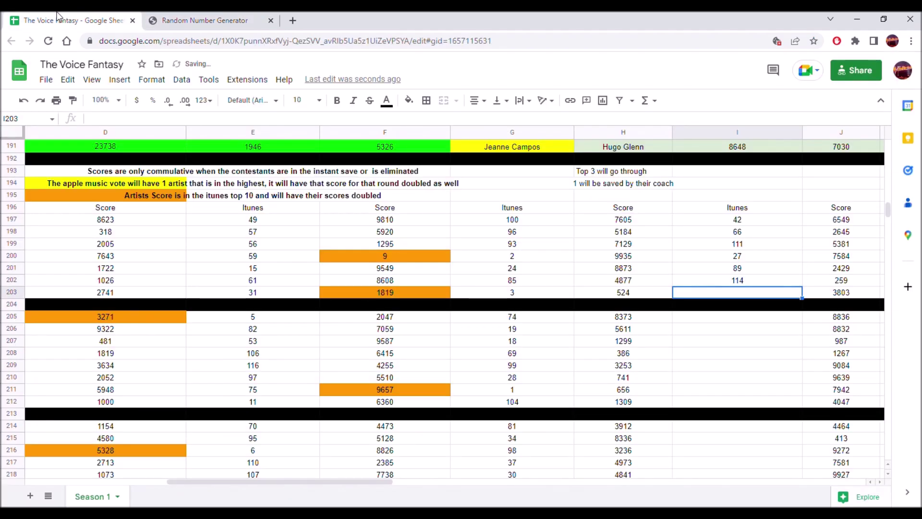
- Draw two numbers in the Random Number Generator and enter 117 in Itunes cell I203 and 87 in I205, skipping the black divider row
{"action": "left_click", "coordinate": [156, 20]}
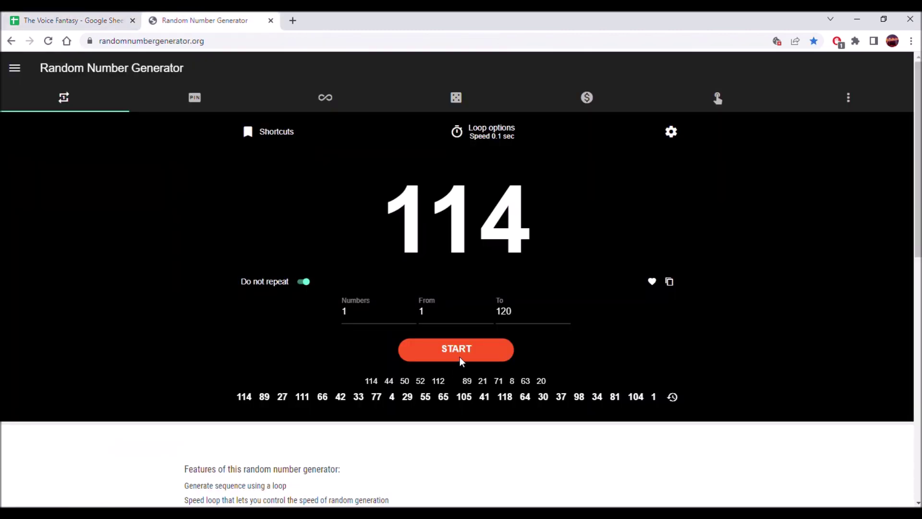
{"action": "left_click", "coordinate": [459, 356]}
{"action": "left_click", "coordinate": [458, 356]}
{"action": "left_click", "coordinate": [459, 356]}
{"action": "left_click", "coordinate": [458, 356]}
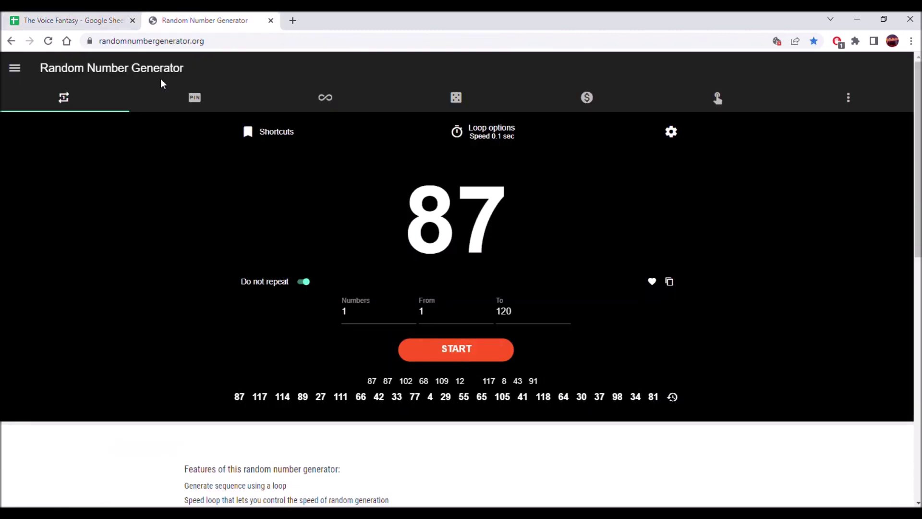
{"action": "left_click", "coordinate": [4, 18]}
{"action": "type", "text": "117"}
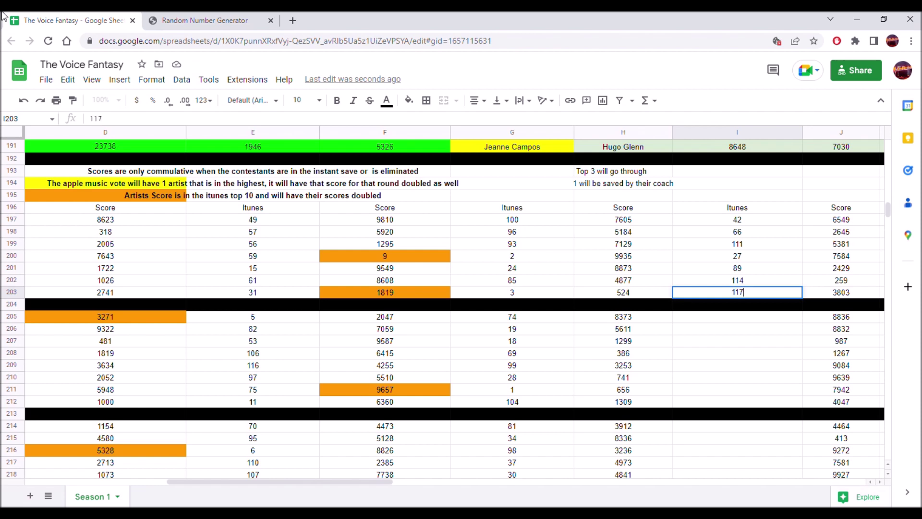
{"action": "key", "text": "Return"}
{"action": "key", "text": "Down"}
{"action": "type", "text": "87"}
{"action": "key", "text": "Return"}
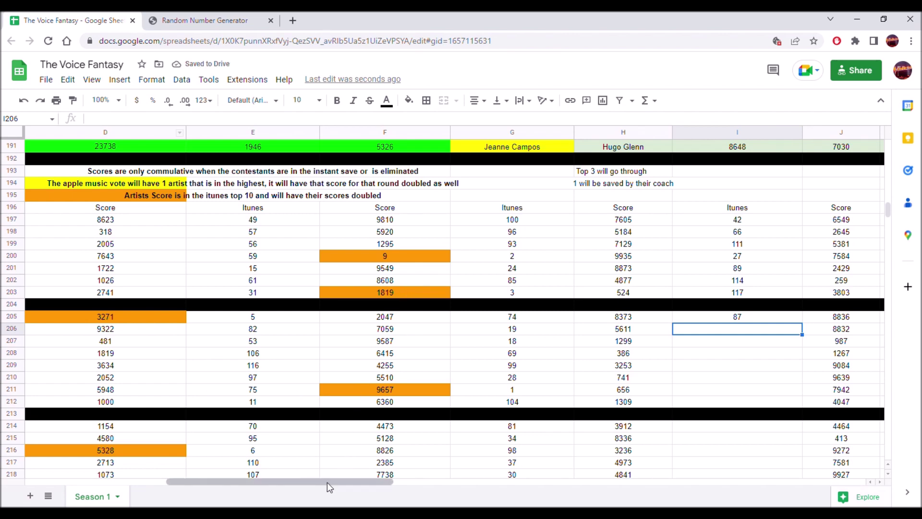
- Draw two numbers in the Random Number Generator and enter 120 and 44 in Itunes cells I206 and I207
{"action": "left_click_drag", "start_coordinate": [334, 484], "coordinate": [389, 481]}
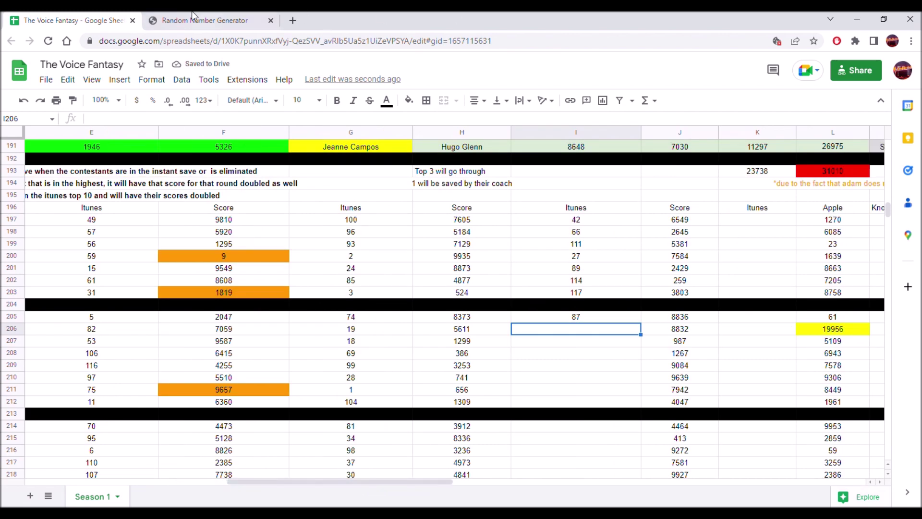
{"action": "left_click", "coordinate": [209, 20]}
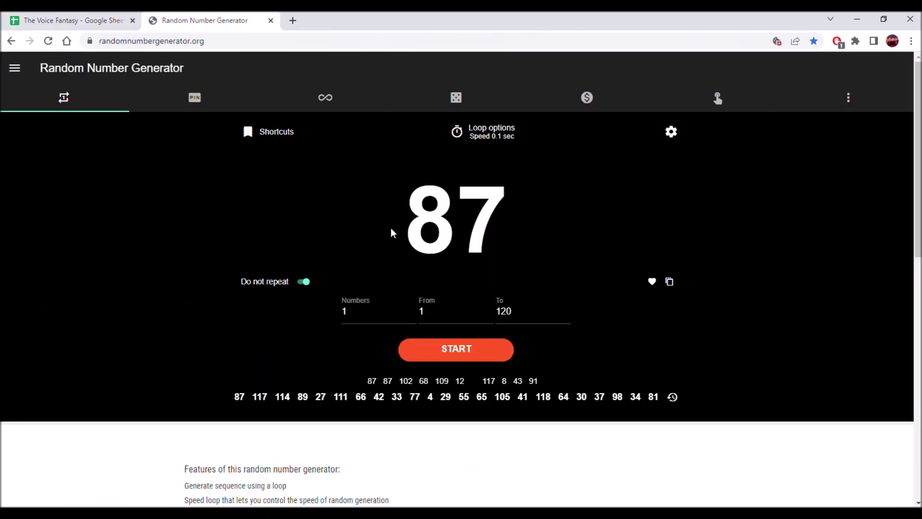
{"action": "left_click", "coordinate": [443, 343]}
{"action": "left_click", "coordinate": [444, 342]}
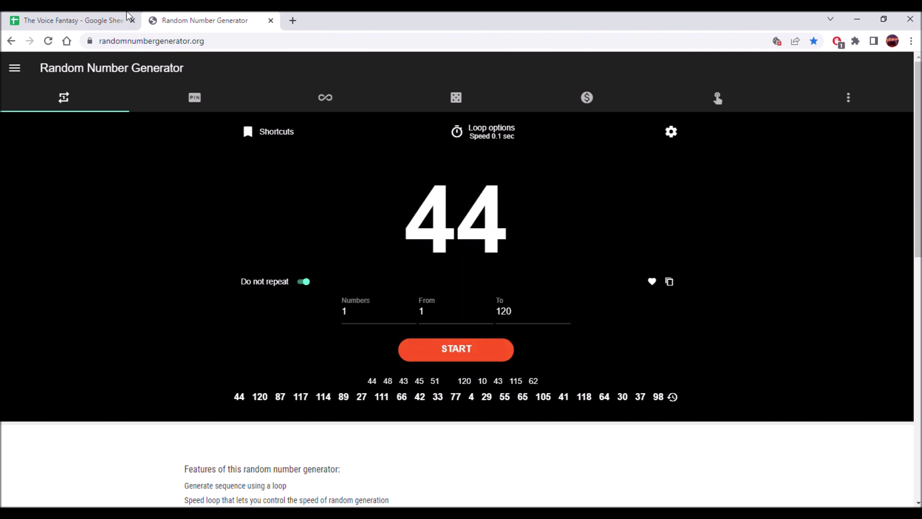
{"action": "left_click", "coordinate": [67, 14]}
{"action": "type", "text": "120"}
{"action": "key", "text": "Return"}
{"action": "type", "text": "44"}
{"action": "key", "text": "Return"}
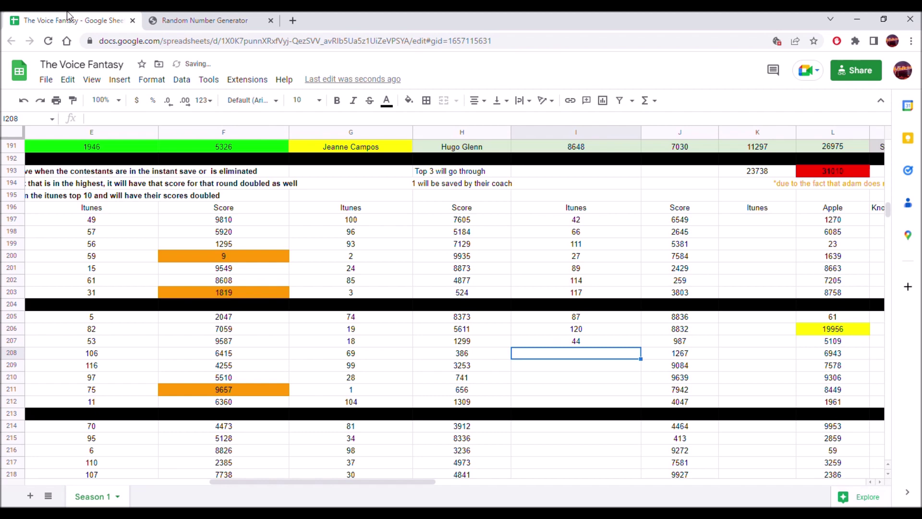
- Draw two numbers in the Random Number Generator and enter 32 and 13 in Itunes cells I208 and I209
{"action": "left_click", "coordinate": [152, 16]}
{"action": "left_click", "coordinate": [483, 360]}
{"action": "left_click", "coordinate": [483, 358]}
{"action": "left_click", "coordinate": [106, 18]}
{"action": "type", "text": "32"}
{"action": "key", "text": "Return"}
{"action": "type", "text": "1"}
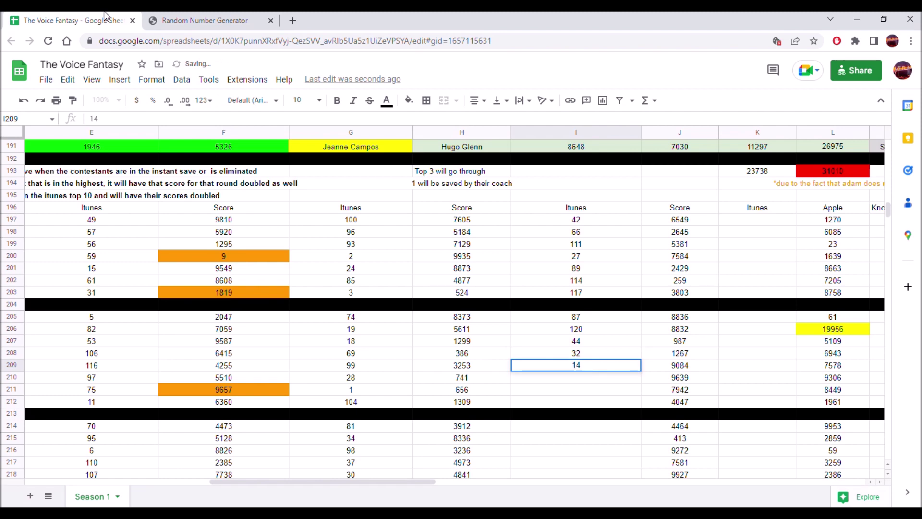
{"action": "type", "text": "3"}
{"action": "key", "text": "Return"}
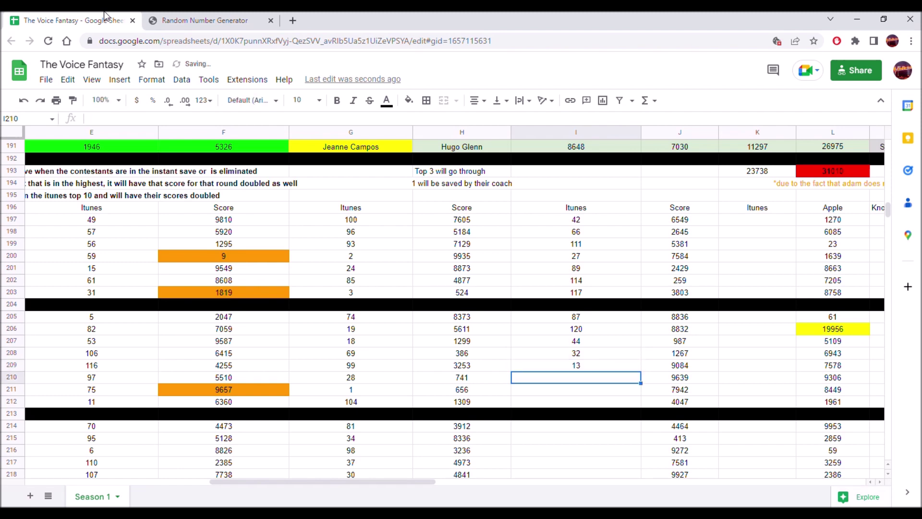
- Draw two numbers in the Random Number Generator and enter 16 and 26 in Itunes cells I210 and I211
{"action": "left_click", "coordinate": [202, 20]}
{"action": "left_click", "coordinate": [497, 350]}
{"action": "left_click", "coordinate": [498, 350]}
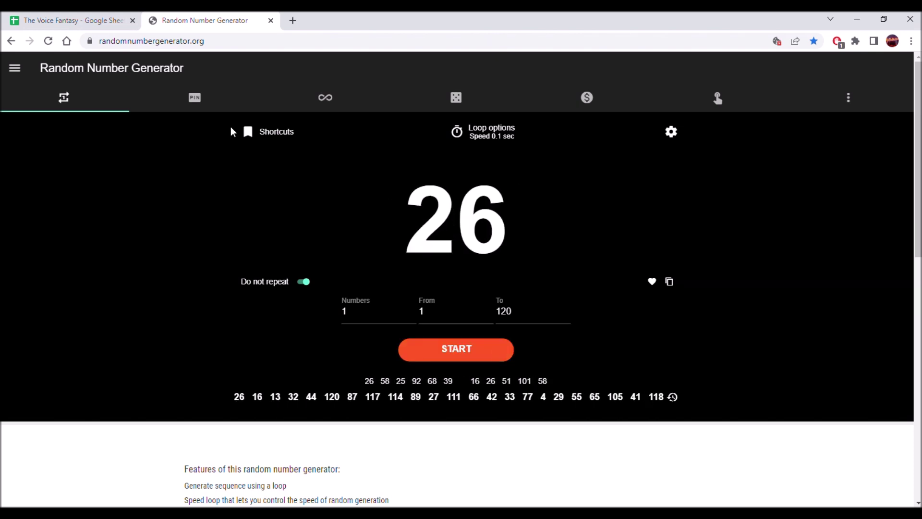
{"action": "left_click", "coordinate": [62, 20]}
{"action": "type", "text": "16"}
{"action": "key", "text": "Return"}
{"action": "type", "text": "2"}
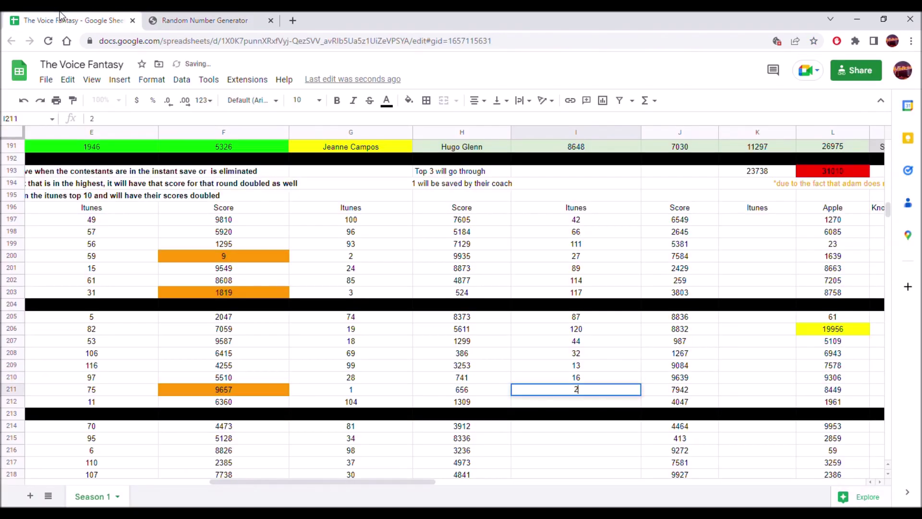
{"action": "type", "text": "6"}
{"action": "key", "text": "Return"}
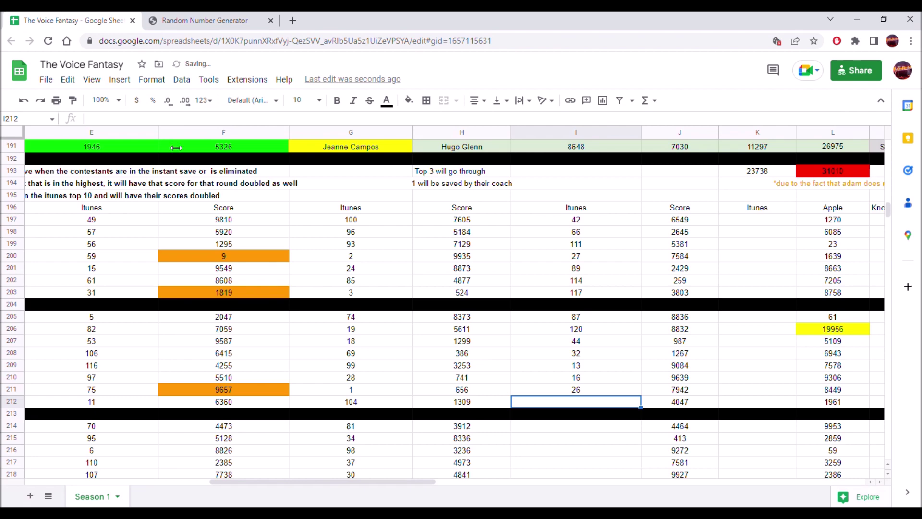
- Draw two numbers in the Random Number Generator and enter 94 in Itunes cell I212 and 60 in I214, skipping the black divider row
{"action": "left_click", "coordinate": [205, 20]}
{"action": "left_click", "coordinate": [449, 349]}
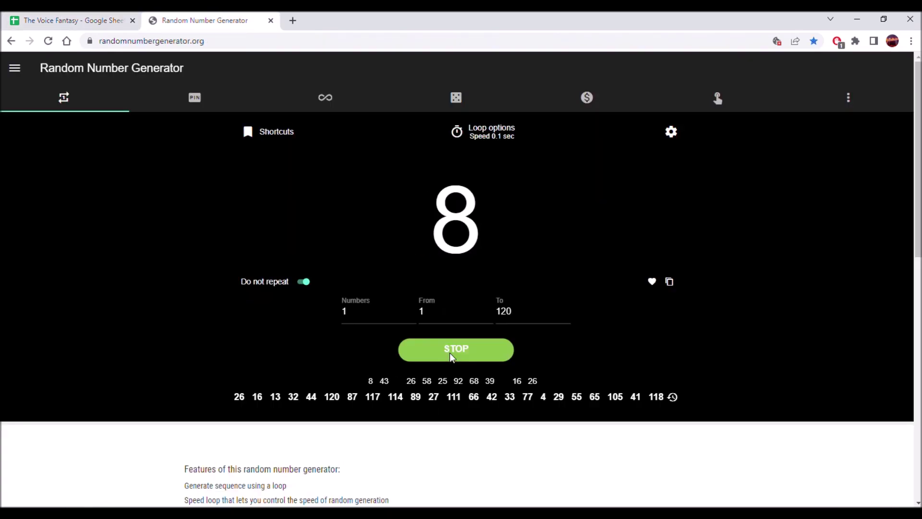
{"action": "left_click", "coordinate": [450, 349]}
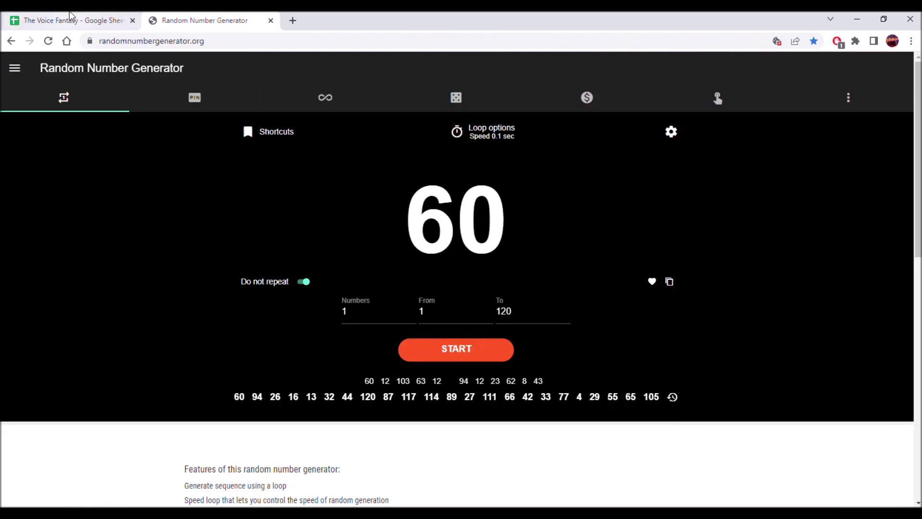
{"action": "left_click", "coordinate": [80, 17]}
{"action": "type", "text": "94"}
{"action": "key", "text": "Return"}
{"action": "key", "text": "Return"}
{"action": "type", "text": "60"}
{"action": "key", "text": "Return"}
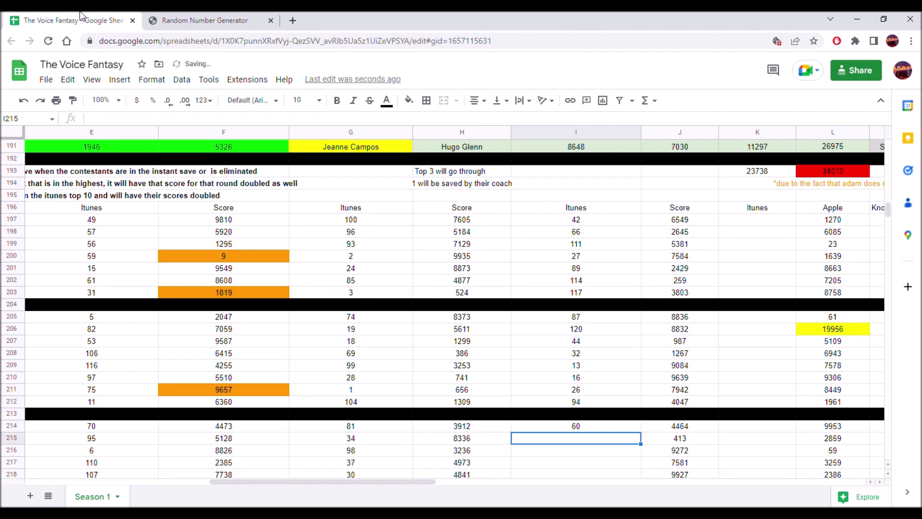
- Draw two numbers in the Random Number Generator and enter 46 and 101 in Itunes cells I215 and I216
{"action": "left_click", "coordinate": [207, 20]}
{"action": "left_click", "coordinate": [465, 343]}
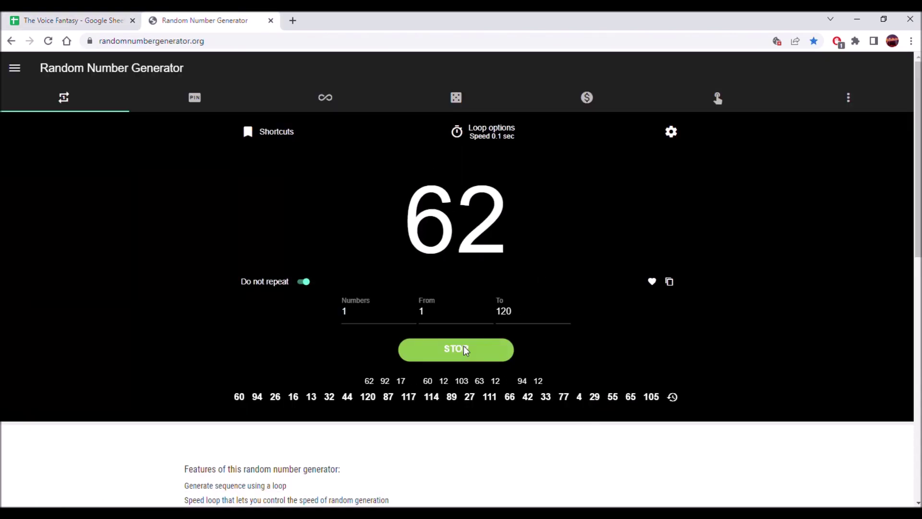
{"action": "left_click", "coordinate": [463, 345]}
{"action": "left_click", "coordinate": [464, 347]}
{"action": "left_click", "coordinate": [461, 343]}
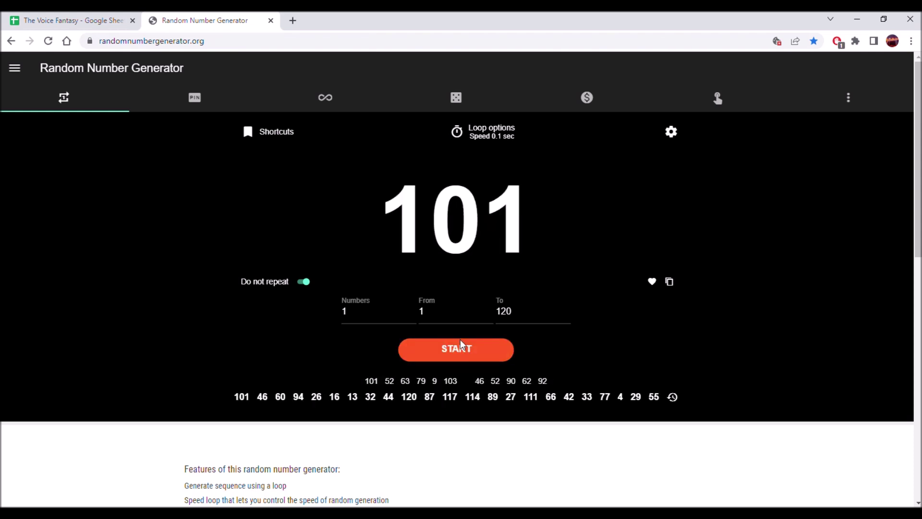
{"action": "left_click", "coordinate": [96, 19]}
{"action": "type", "text": "46"}
{"action": "key", "text": "Return"}
{"action": "type", "text": "101"}
{"action": "key", "text": "Return"}
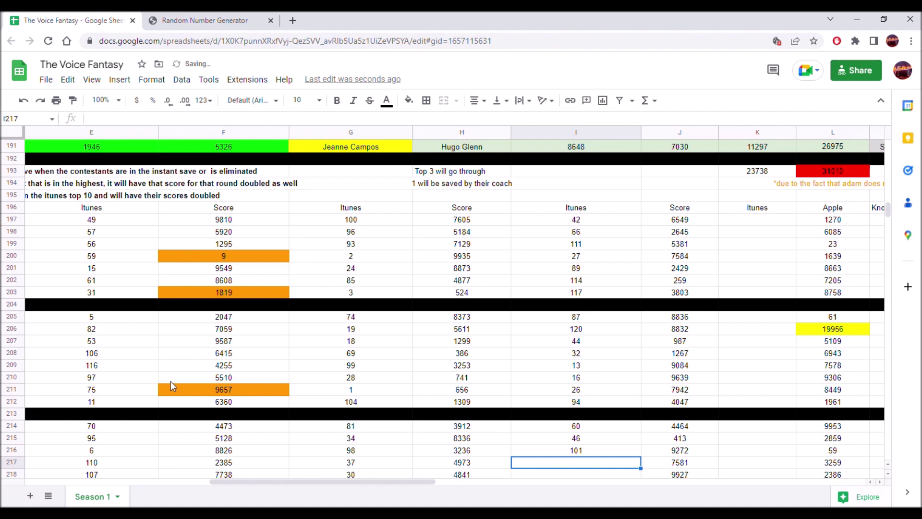
- Draw two numbers in the Random Number Generator and enter 20 and 112 in Itunes cells I217 and I218
{"action": "left_click", "coordinate": [203, 19]}
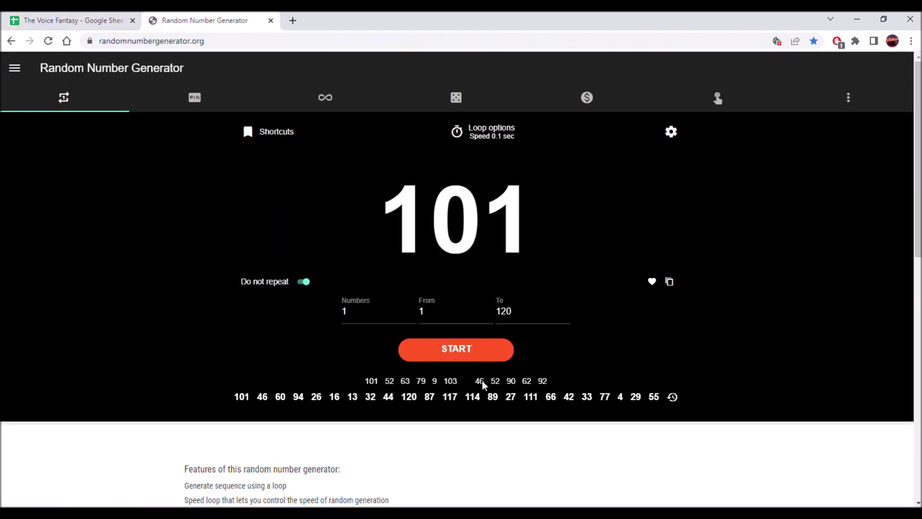
{"action": "left_click", "coordinate": [437, 355]}
{"action": "left_click", "coordinate": [436, 355]}
{"action": "left_click", "coordinate": [436, 354]}
{"action": "left_click", "coordinate": [436, 354]}
{"action": "left_click", "coordinate": [66, 15]}
{"action": "type", "text": "112"}
{"action": "key", "text": "Return"}
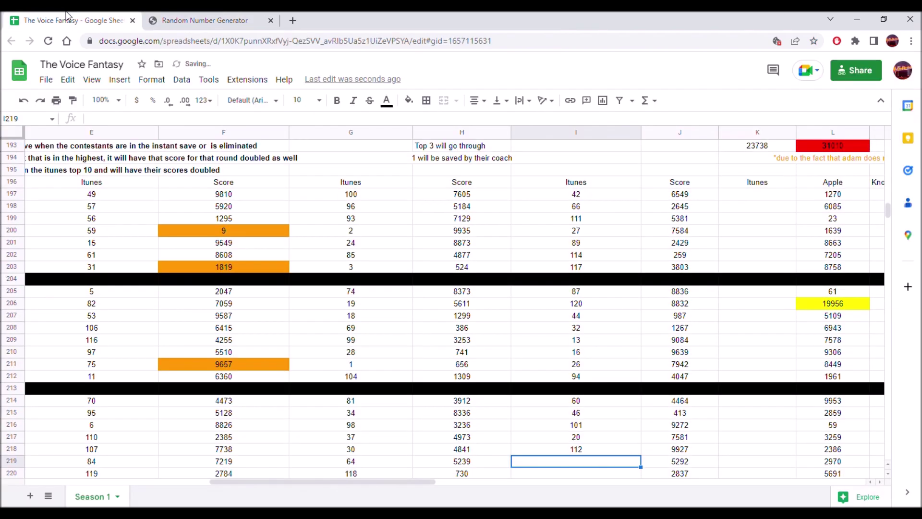
- Draw two numbers in the Random Number Generator and enter 79 and 22 in Itunes cells I219 and I220
{"action": "left_click", "coordinate": [204, 20]}
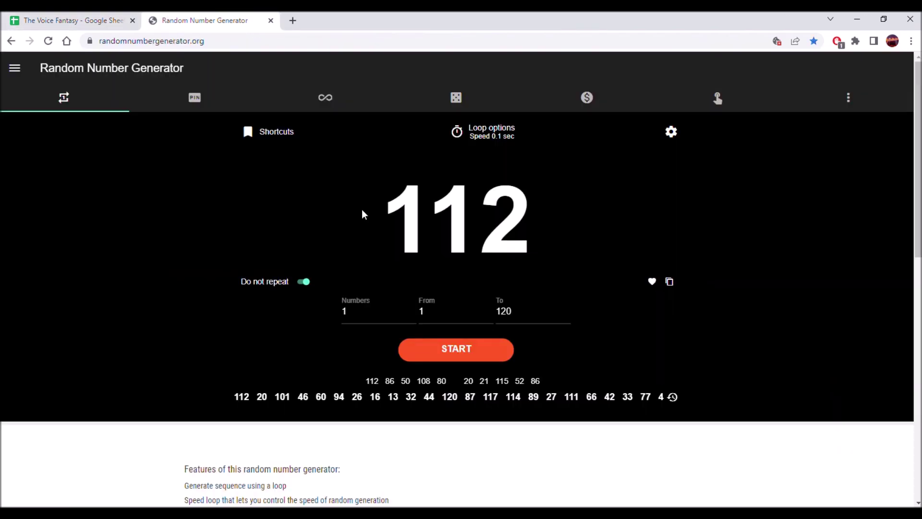
{"action": "left_click", "coordinate": [439, 347]}
{"action": "left_click", "coordinate": [443, 348]}
{"action": "left_click", "coordinate": [443, 348]}
{"action": "left_click", "coordinate": [444, 348]}
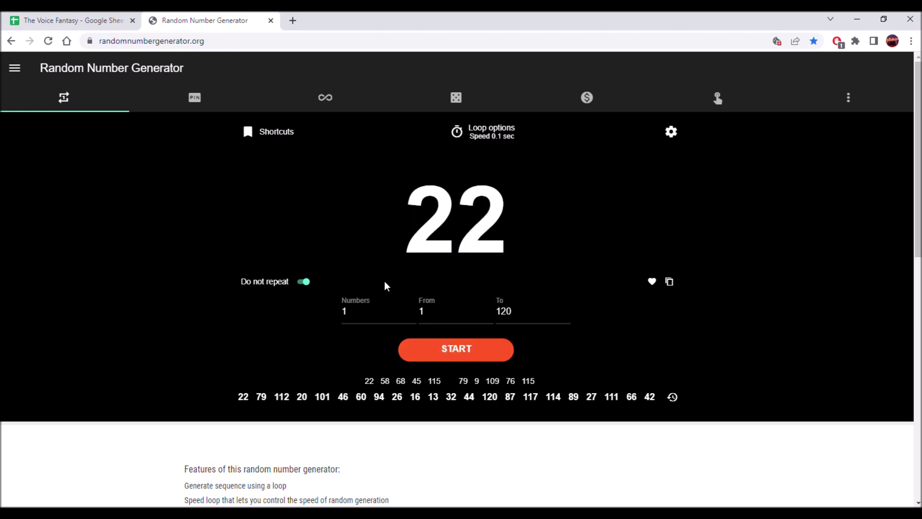
{"action": "left_click", "coordinate": [58, 20]}
{"action": "type", "text": "79"}
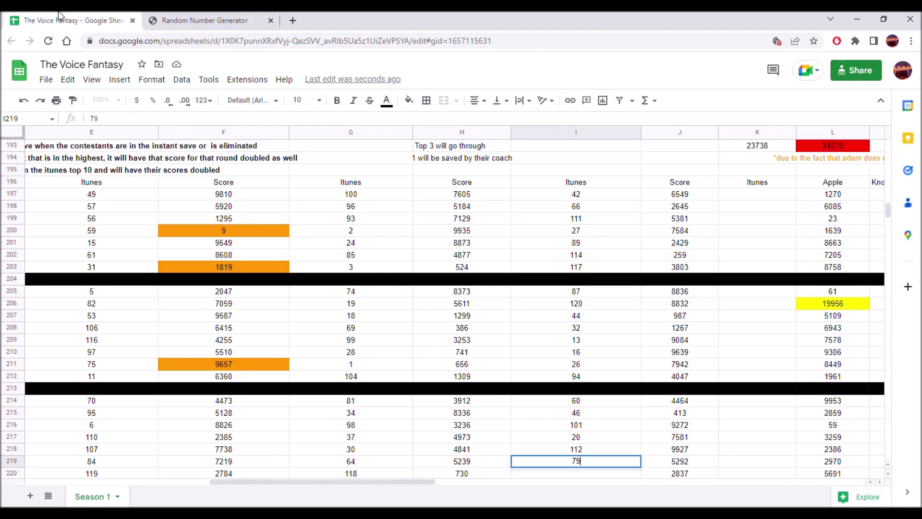
{"action": "key", "text": "Return"}
{"action": "type", "text": "22"}
{"action": "key", "text": "Return"}
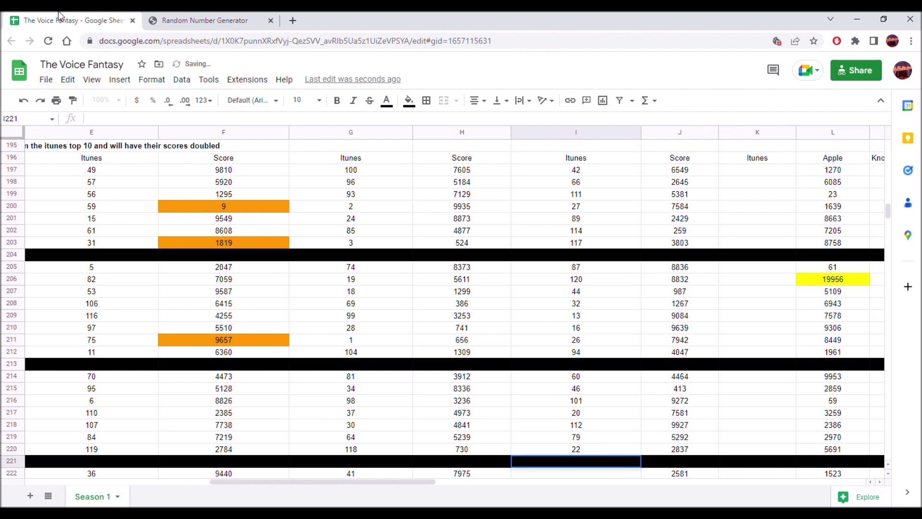
- Draw two numbers in the Random Number Generator and enter 10 and 23 in Itunes cells I222 and I223, below the black divider row
{"action": "scroll", "coordinate": [610, 420], "scroll_direction": "down", "scroll_amount": 1}
{"action": "left_click_drag", "start_coordinate": [576, 442], "coordinate": [580, 412]}
{"action": "scroll", "coordinate": [574, 449], "scroll_direction": "down", "scroll_amount": 2}
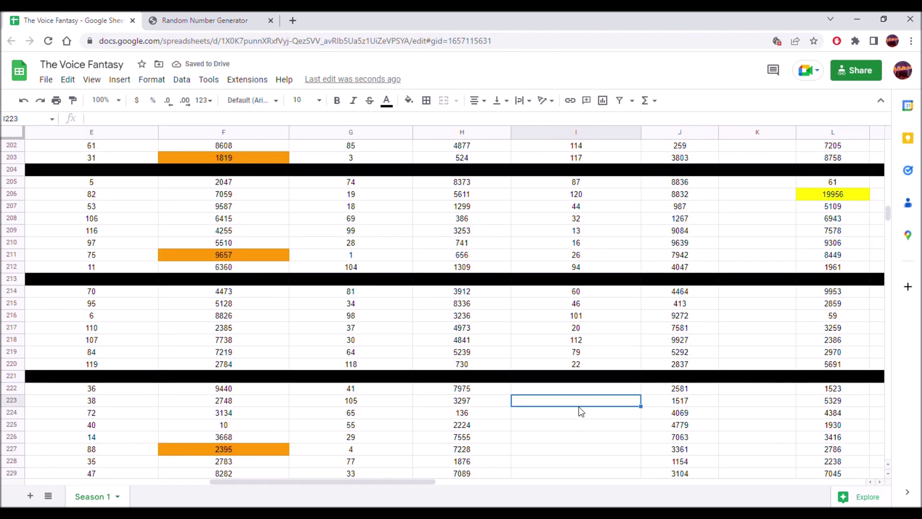
{"action": "left_click", "coordinate": [574, 373]}
{"action": "left_click", "coordinate": [205, 20]}
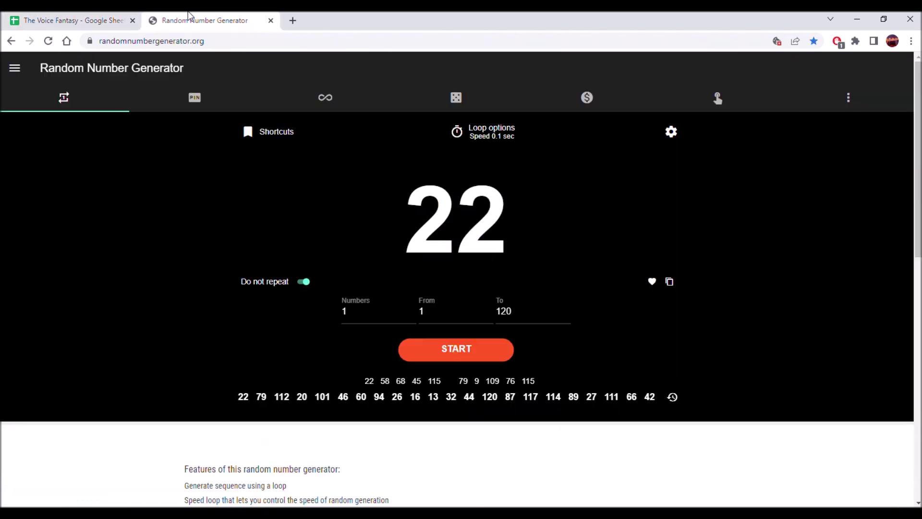
{"action": "left_click", "coordinate": [445, 360]}
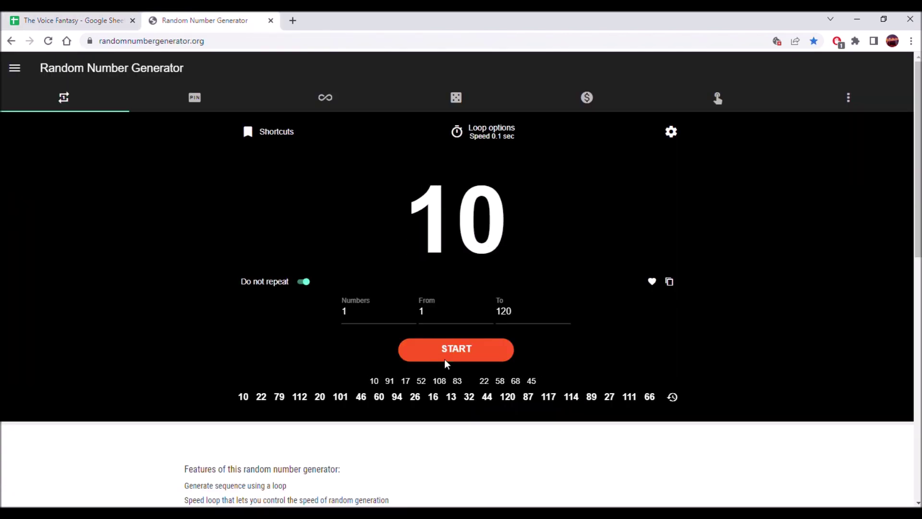
{"action": "left_click", "coordinate": [446, 362]}
{"action": "left_click", "coordinate": [12, 17]}
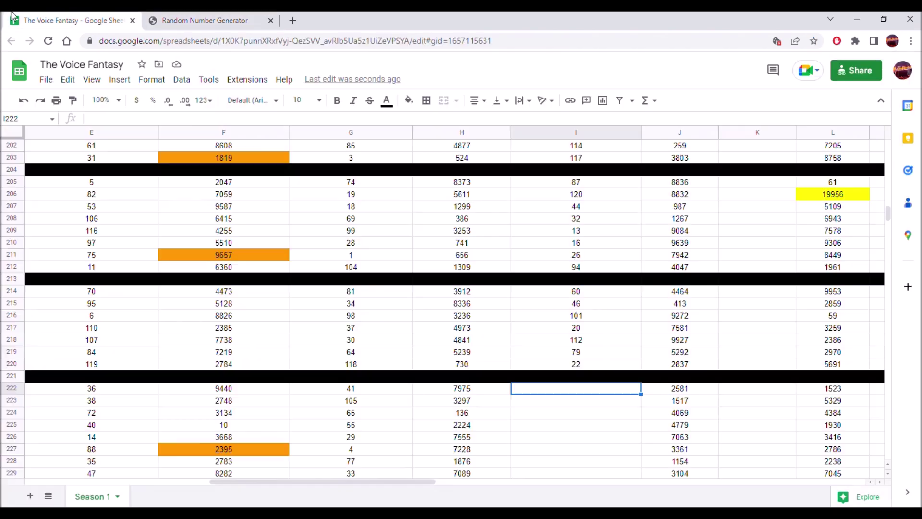
{"action": "type", "text": "10"}
{"action": "key", "text": "Return"}
{"action": "type", "text": "23"}
{"action": "key", "text": "Return"}
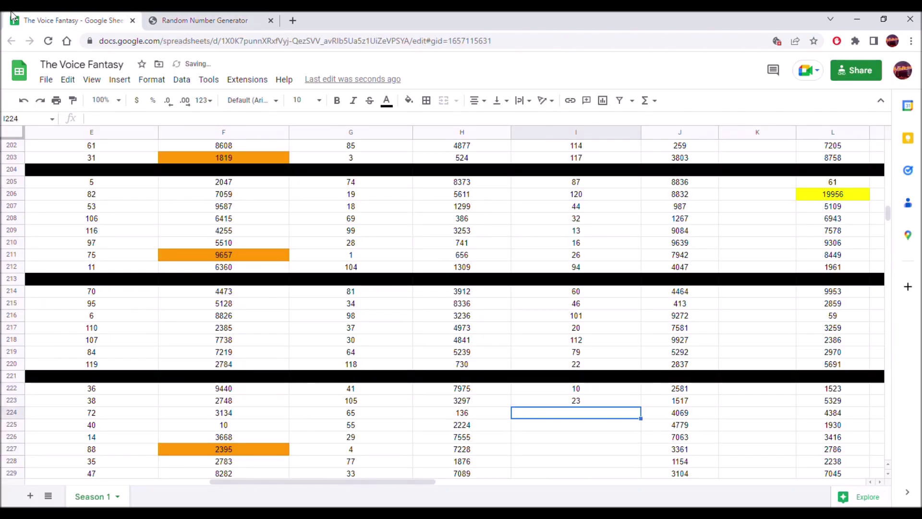
- Fill score cell H222 with orange to mark its top 10 Itunes rank
{"action": "key", "text": "Up"}
{"action": "key", "text": "Up"}
{"action": "key", "text": "Left"}
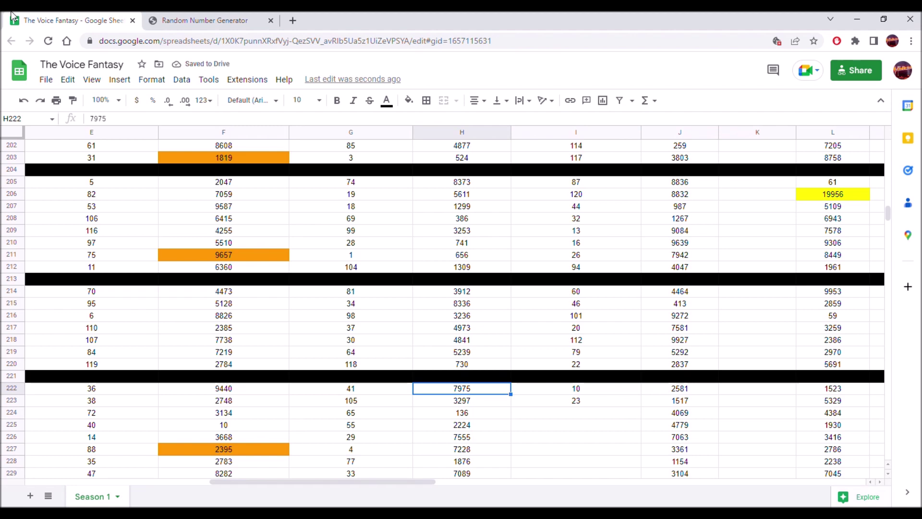
{"action": "left_click", "coordinate": [409, 100]}
{"action": "left_click", "coordinate": [440, 152]}
- Draw two numbers in the Random Number Generator and enter 52 and 103 in Itunes cells I224 and I225
{"action": "scroll", "coordinate": [399, 273], "scroll_direction": "down", "scroll_amount": 2}
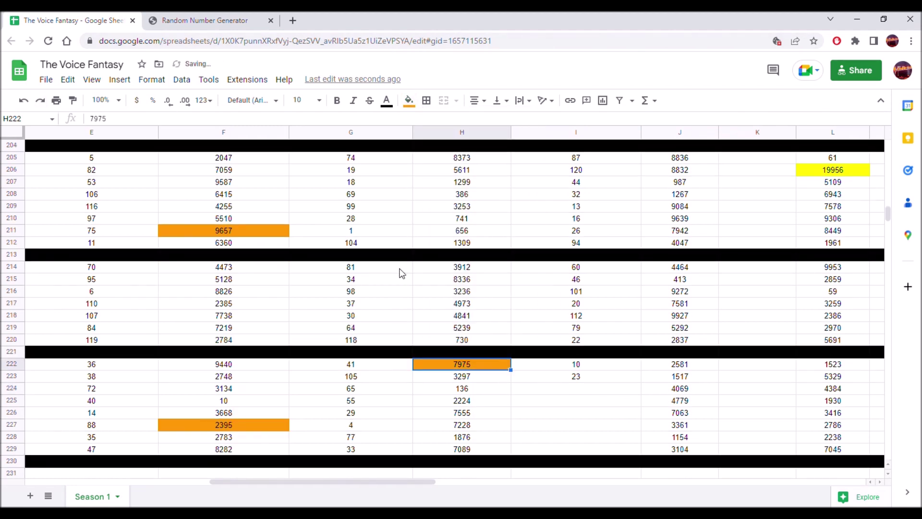
{"action": "scroll", "coordinate": [395, 282], "scroll_direction": "up", "scroll_amount": 1}
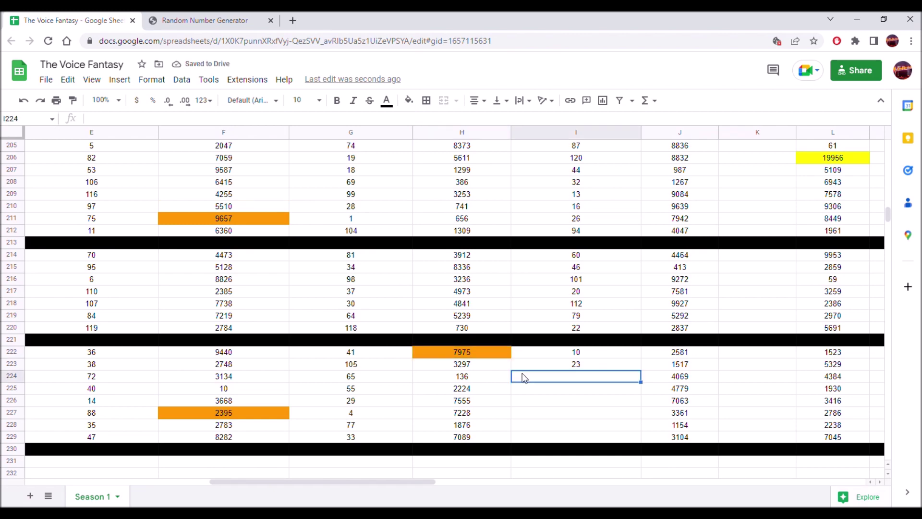
{"action": "left_click", "coordinate": [211, 20]}
{"action": "left_click", "coordinate": [460, 350]}
{"action": "left_click", "coordinate": [462, 351]}
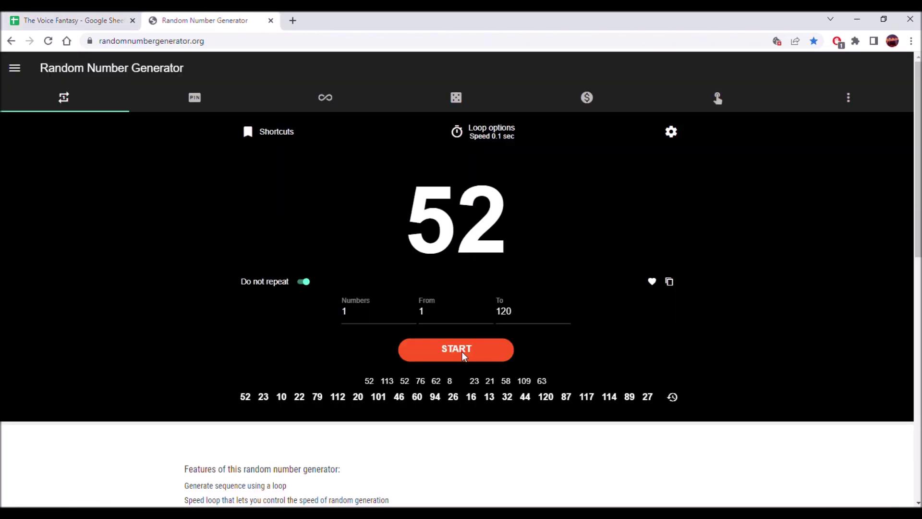
{"action": "left_click", "coordinate": [462, 350]}
{"action": "left_click", "coordinate": [462, 352]}
{"action": "left_click", "coordinate": [107, 19]}
{"action": "type", "text": "52"}
{"action": "key", "text": "Return"}
{"action": "type", "text": "103"}
{"action": "key", "text": "Return"}
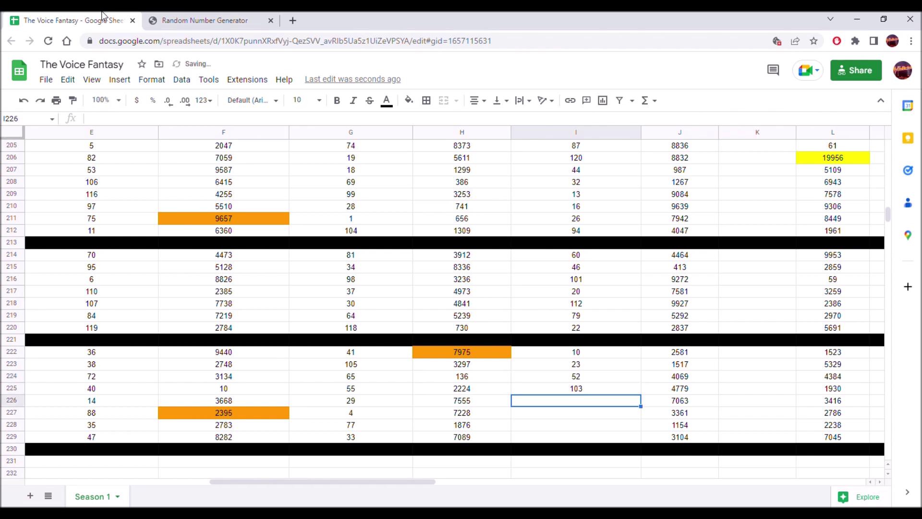
- Draw two numbers in the Random Number Generator and enter 115 and 71 in Itunes cells I226 and I227
{"action": "left_click", "coordinate": [214, 19]}
{"action": "left_click", "coordinate": [460, 350]}
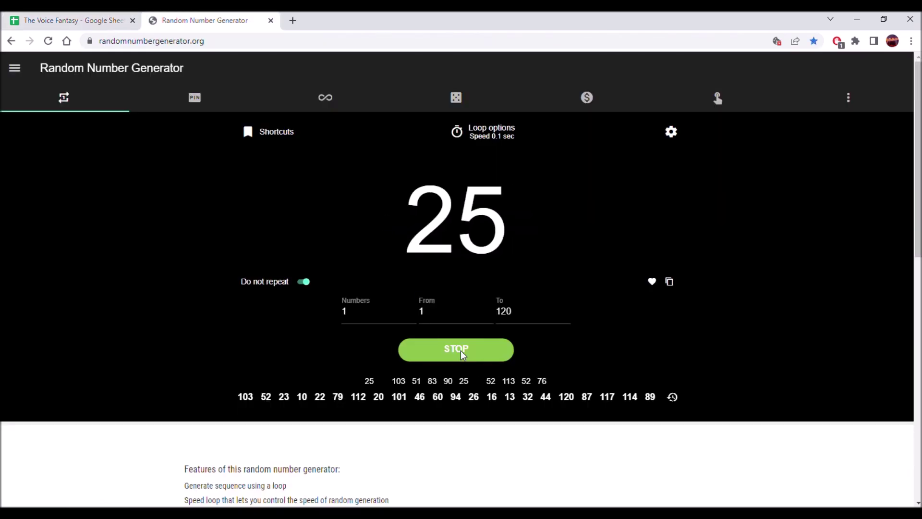
{"action": "left_click", "coordinate": [460, 350]}
{"action": "left_click", "coordinate": [460, 350]}
{"action": "left_click", "coordinate": [460, 350]}
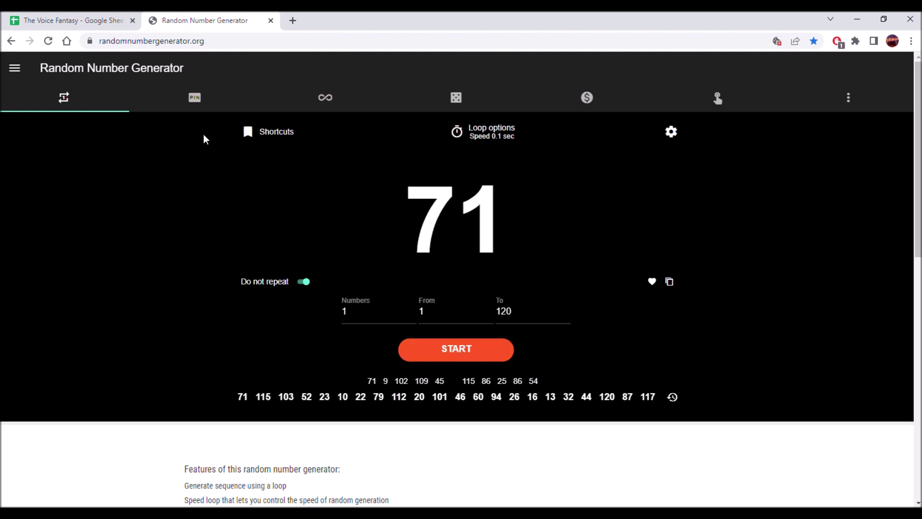
{"action": "left_click", "coordinate": [91, 17]}
{"action": "type", "text": "115"}
{"action": "key", "text": "Return"}
{"action": "type", "text": "71"}
{"action": "key", "text": "Return"}
- Draw two numbers in the Random Number Generator and enter 48 and 80 in Itunes cells I228 and I229
{"action": "left_click", "coordinate": [205, 20]}
{"action": "left_click", "coordinate": [454, 344]}
{"action": "left_click", "coordinate": [455, 344]}
{"action": "left_click", "coordinate": [456, 343]}
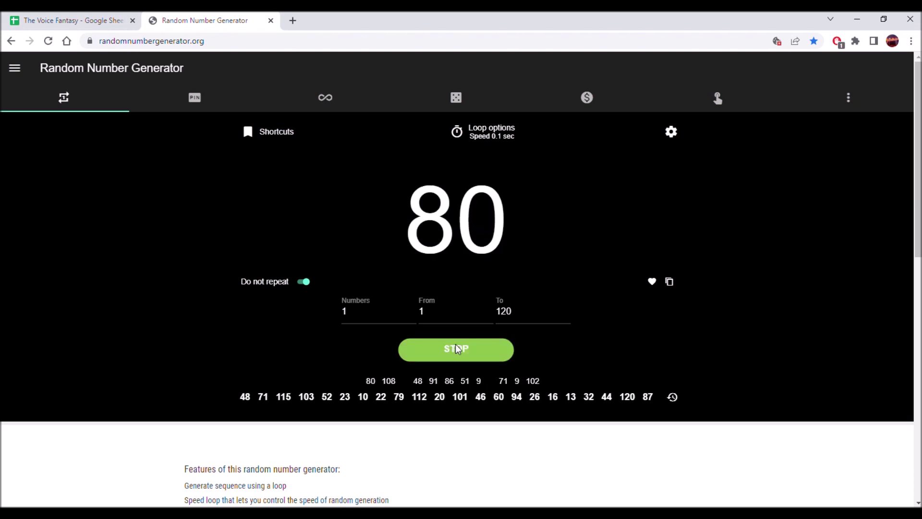
{"action": "left_click", "coordinate": [456, 344]}
{"action": "left_click", "coordinate": [96, 19]}
{"action": "type", "text": "48"}
{"action": "key", "text": "Return"}
{"action": "type", "text": "80"}
{"action": "key", "text": "Return"}
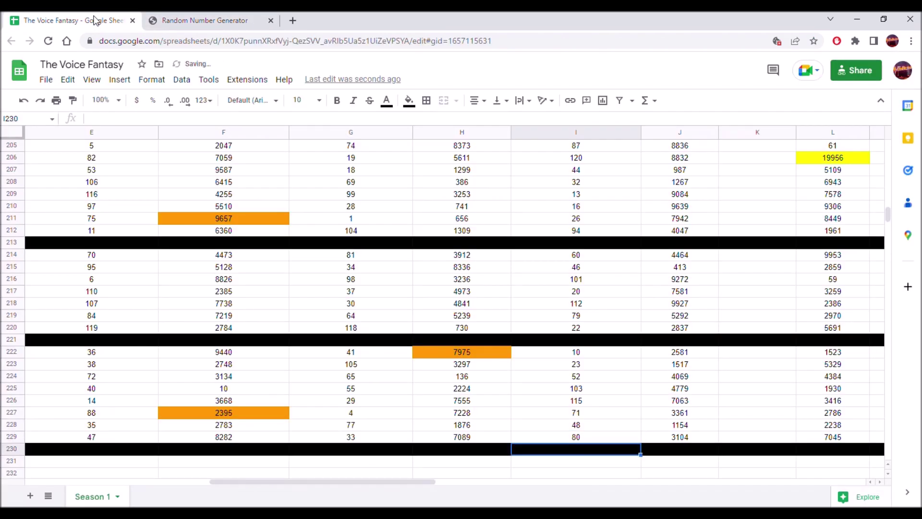
- Draw two numbers in the Random Number Generator and enter 109 and 102 in Itunes cells K197 and K198
{"action": "scroll", "coordinate": [768, 321], "scroll_direction": "up", "scroll_amount": 4}
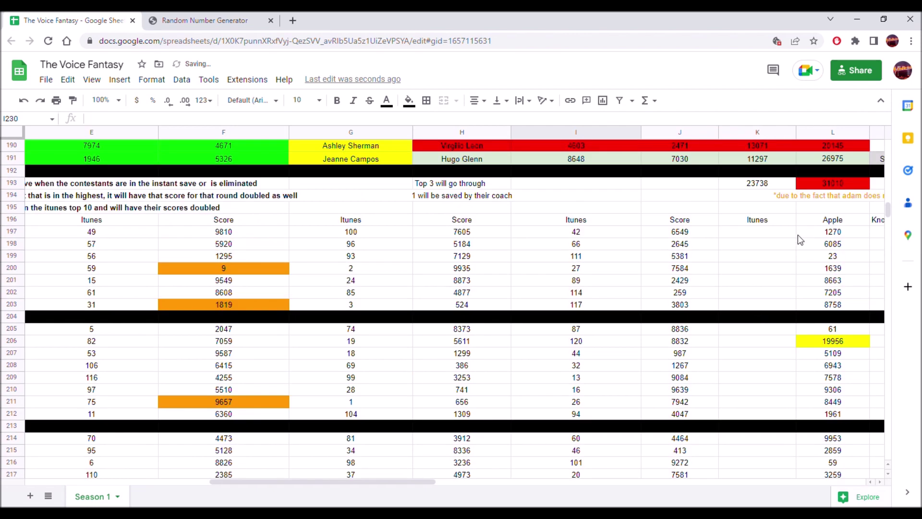
{"action": "left_click", "coordinate": [761, 234]}
{"action": "left_click", "coordinate": [197, 19]}
{"action": "left_click", "coordinate": [440, 355]}
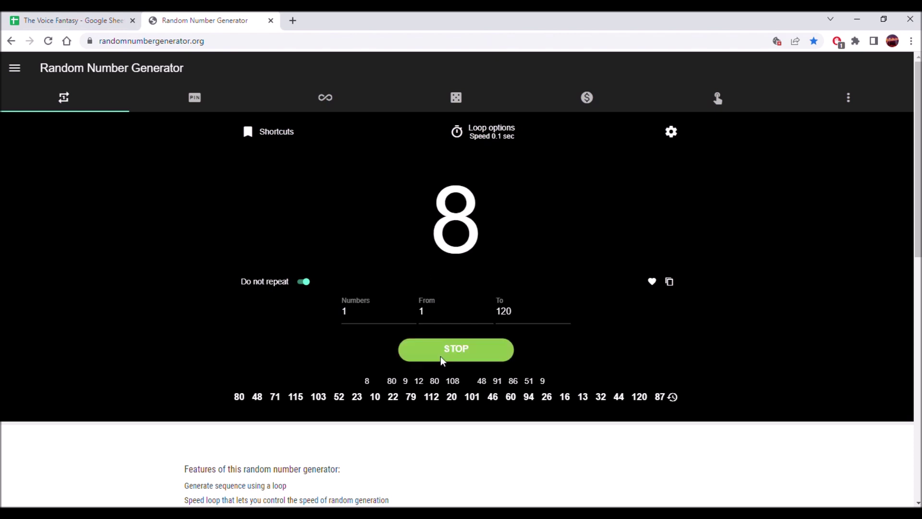
{"action": "left_click", "coordinate": [440, 356]}
{"action": "left_click", "coordinate": [439, 356]}
{"action": "left_click", "coordinate": [440, 356]}
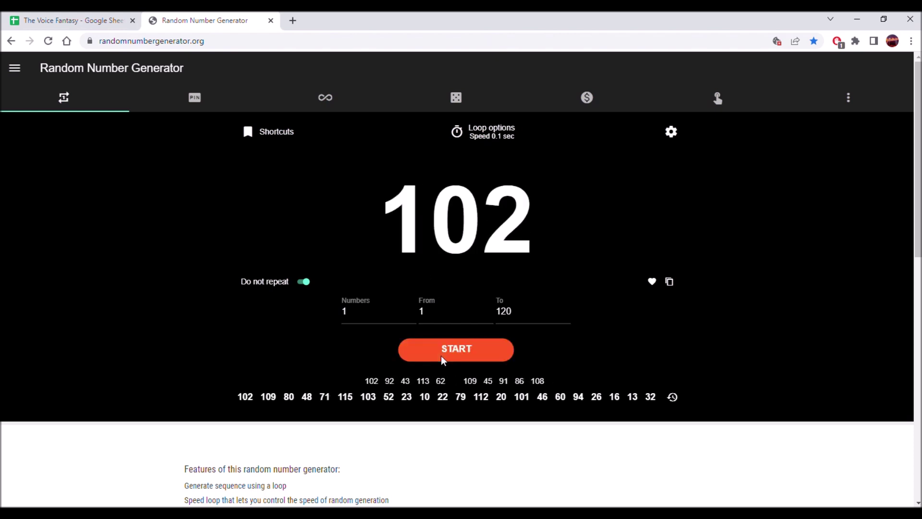
{"action": "left_click", "coordinate": [108, 18]}
{"action": "type", "text": "109"}
{"action": "key", "text": "Return"}
{"action": "type", "text": "102"}
{"action": "key", "text": "Return"}
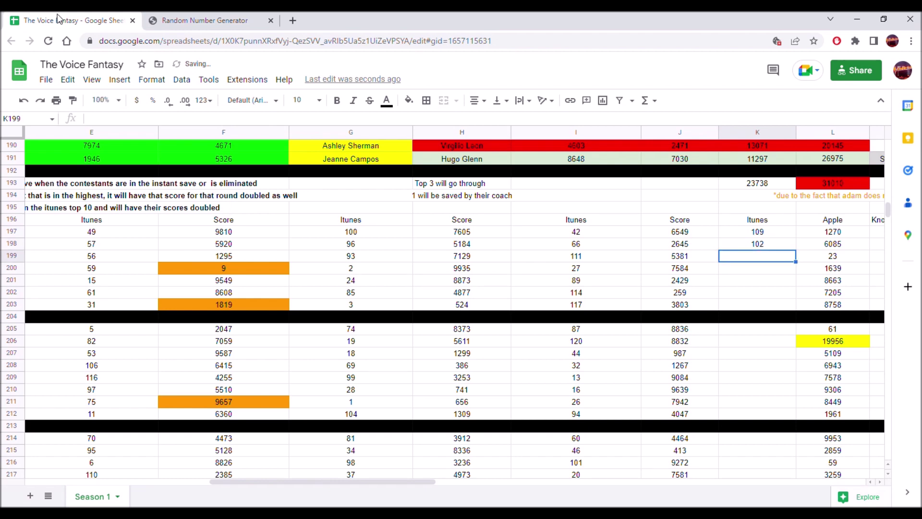
- Draw two numbers in the Random Number Generator and enter 43 and 78 in Itunes cells K199 and K200
{"action": "left_click", "coordinate": [207, 20]}
{"action": "left_click", "coordinate": [416, 353]}
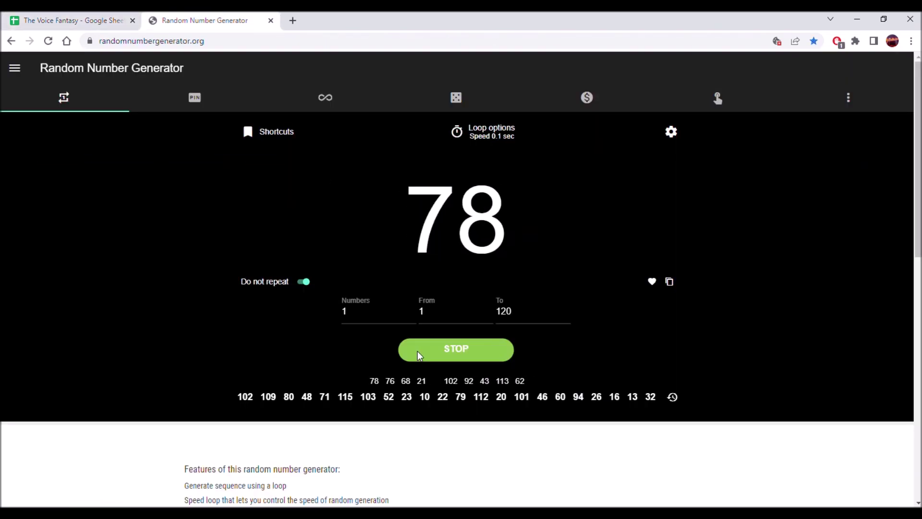
{"action": "left_click", "coordinate": [416, 353]}
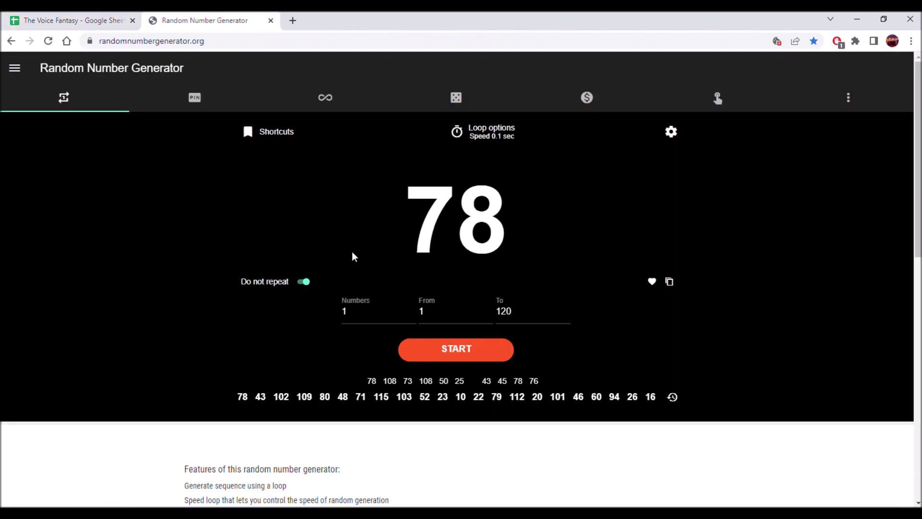
{"action": "left_click", "coordinate": [105, 17]}
{"action": "type", "text": "43"}
{"action": "key", "text": "Return"}
{"action": "type", "text": "78"}
{"action": "key", "text": "Return"}
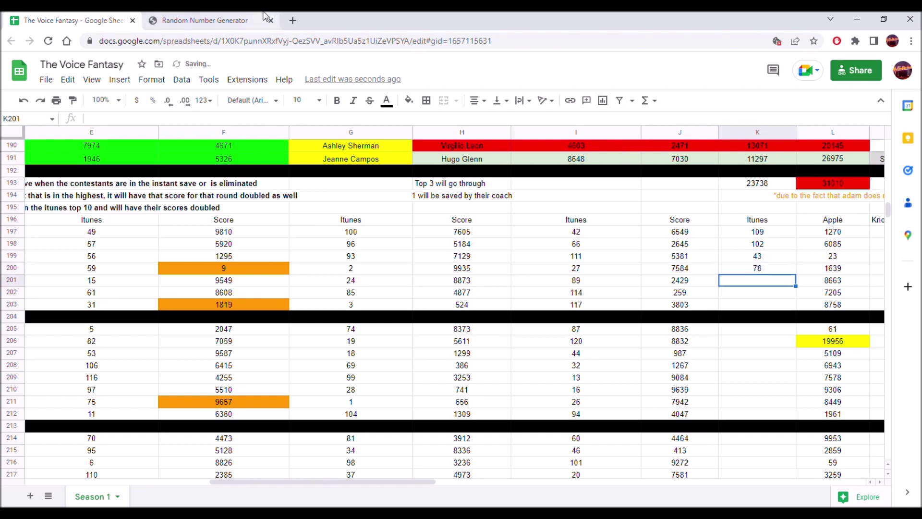
- Draw two numbers in the Random Number Generator and enter 63 and 50 in Itunes cells K201 and K202
{"action": "left_click", "coordinate": [205, 20]}
{"action": "left_click", "coordinate": [443, 351]}
{"action": "left_click", "coordinate": [443, 350]}
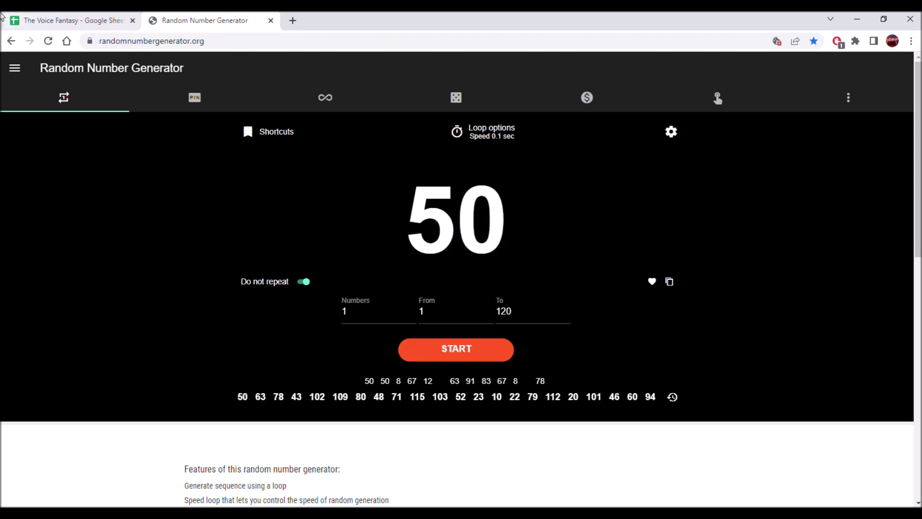
{"action": "left_click", "coordinate": [58, 18]}
{"action": "type", "text": "64"}
{"action": "key", "text": "Return"}
{"action": "key", "text": "Up"}
{"action": "type", "text": "63"}
{"action": "key", "text": "Return"}
{"action": "type", "text": "50"}
{"action": "key", "text": "Return"}
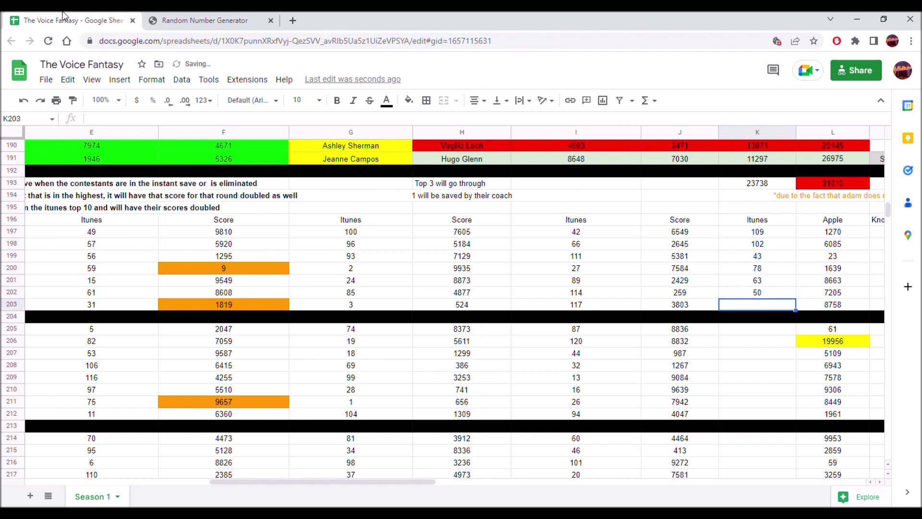
- Draw one number in the Random Number Generator and enter 91 in Itunes cell K203
{"action": "left_click", "coordinate": [163, 19]}
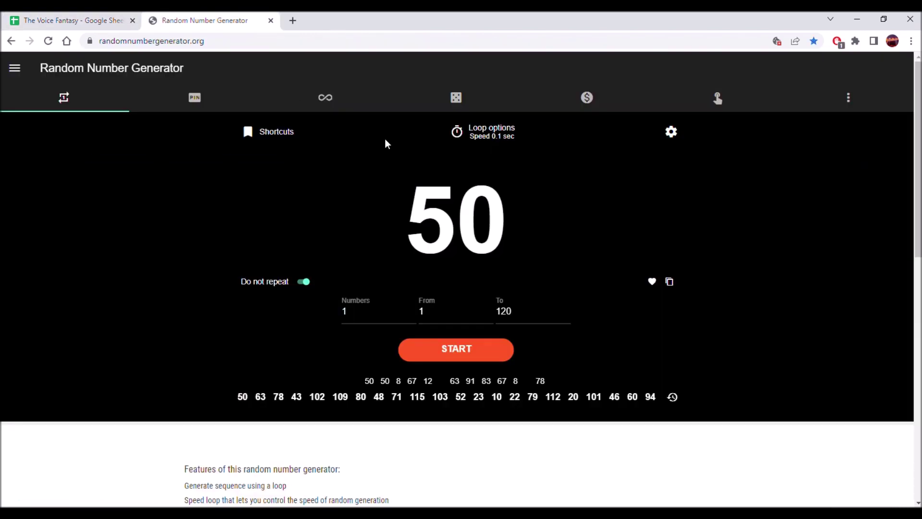
{"action": "left_click", "coordinate": [459, 353]}
{"action": "left_click", "coordinate": [438, 350]}
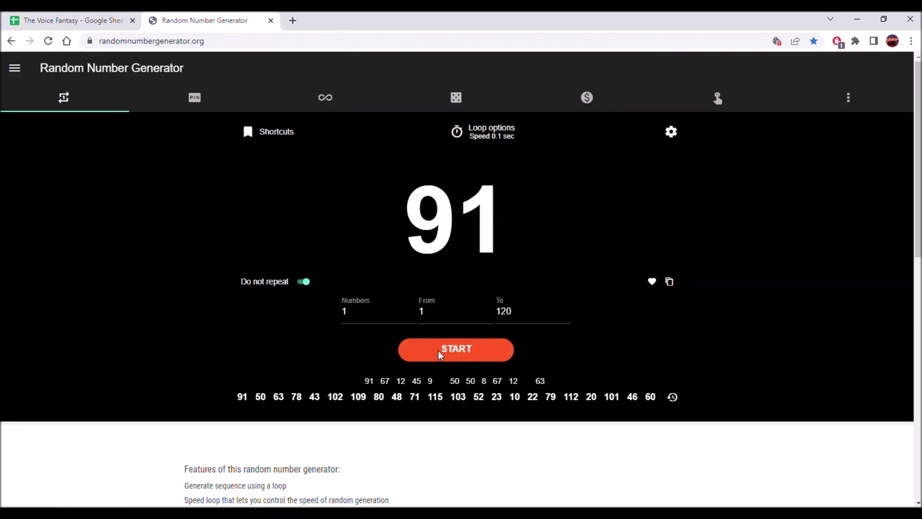
{"action": "left_click", "coordinate": [103, 17]}
{"action": "type", "text": "91"}
{"action": "key", "text": "Return"}
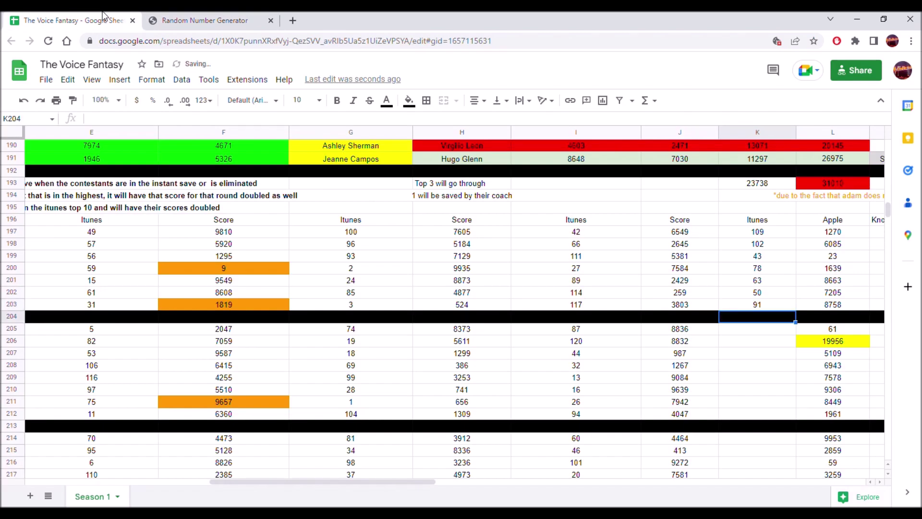
- Draw three numbers in the Random Number Generator and enter 25, 113 and 73 in Itunes cells K205 to K207
{"action": "left_click", "coordinate": [206, 20]}
{"action": "left_click", "coordinate": [448, 350]}
{"action": "left_click", "coordinate": [448, 350]}
{"action": "left_click", "coordinate": [448, 350]}
{"action": "left_click", "coordinate": [448, 350]}
{"action": "left_click", "coordinate": [448, 350]}
{"action": "left_click", "coordinate": [448, 350]}
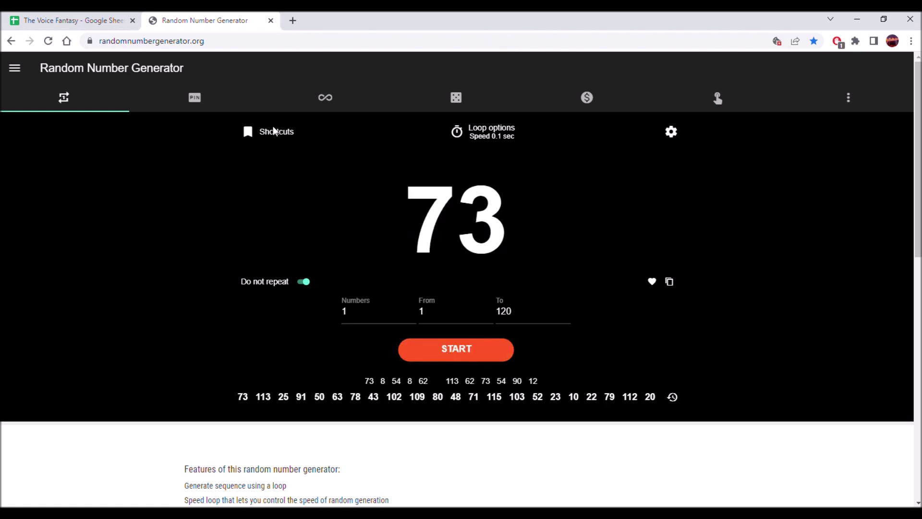
{"action": "left_click", "coordinate": [94, 16]}
{"action": "type", "text": "113"}
{"action": "key", "text": "Return"}
{"action": "type", "text": "73"}
{"action": "key", "text": "Return"}
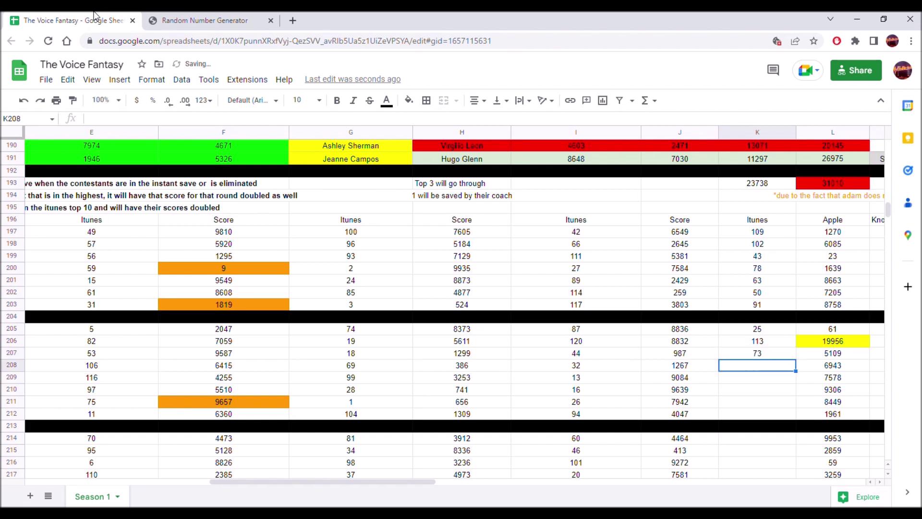
- Draw three numbers in the Random Number Generator and enter 7, 8 and 90 in Itunes cells K208 to K210
{"action": "left_click", "coordinate": [197, 21]}
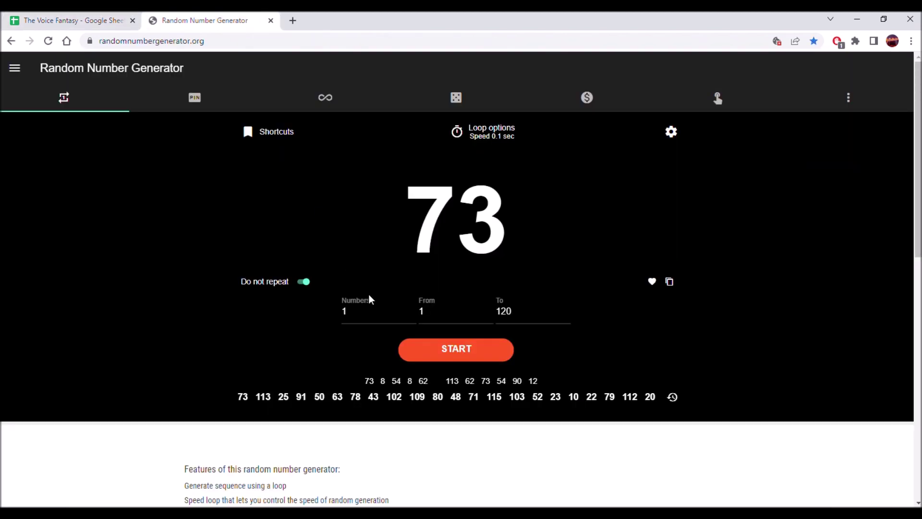
{"action": "left_click", "coordinate": [432, 340]}
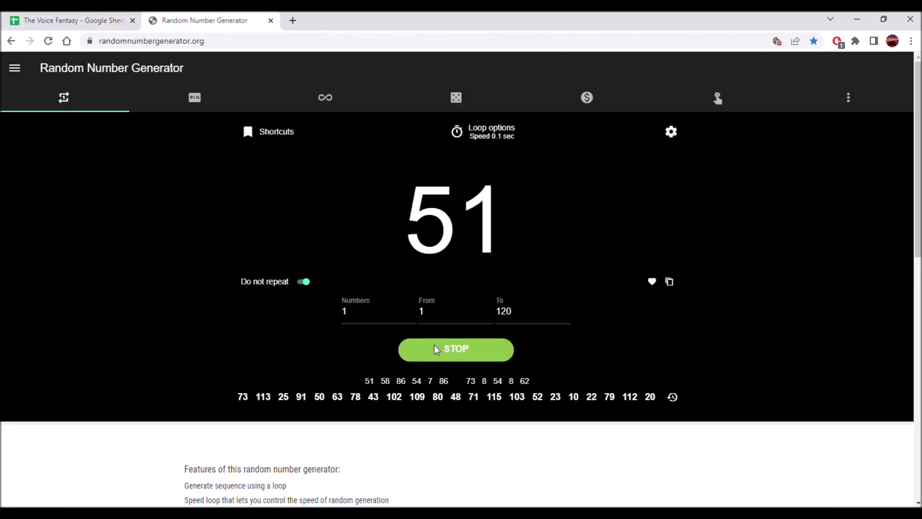
{"action": "left_click", "coordinate": [434, 344]}
{"action": "left_click", "coordinate": [434, 345]}
{"action": "left_click", "coordinate": [434, 344]}
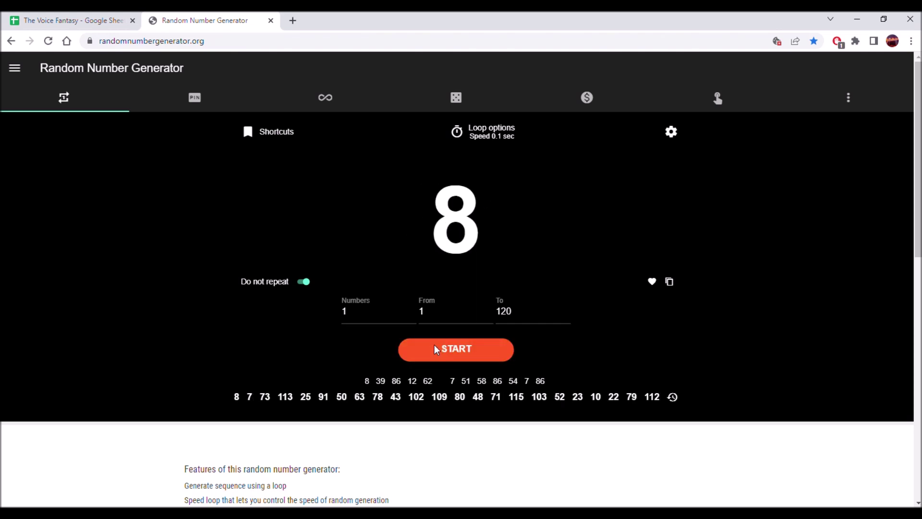
{"action": "left_click", "coordinate": [434, 345]}
{"action": "left_click", "coordinate": [434, 345]}
{"action": "left_click", "coordinate": [87, 17]}
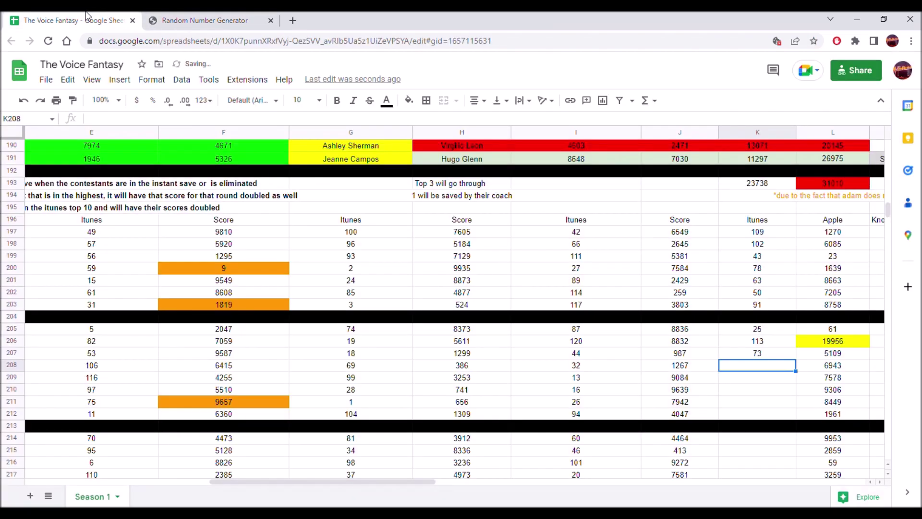
{"action": "type", "text": "7"}
{"action": "key", "text": "Return"}
{"action": "type", "text": "8"}
{"action": "key", "text": "Return"}
{"action": "type", "text": "90"}
{"action": "key", "text": "Return"}
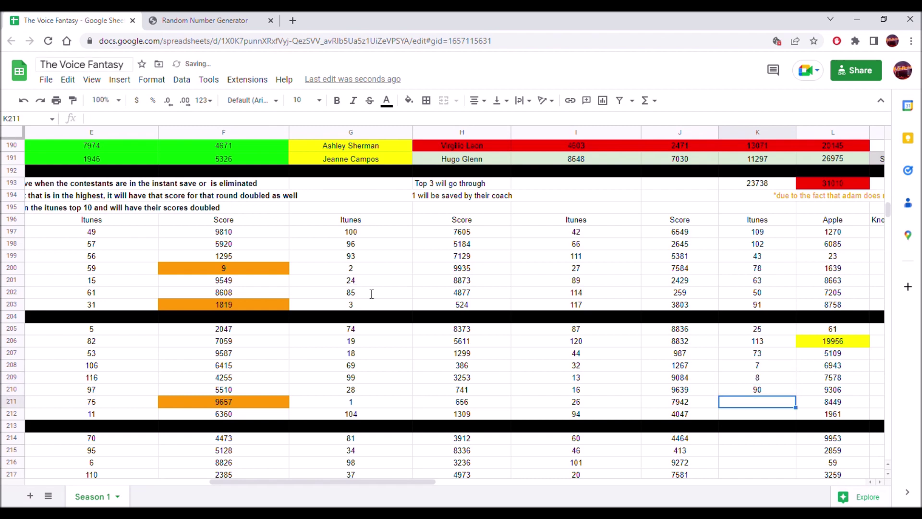
- Fill score cells J208 and J209 with orange to mark their top 10 Itunes ranks
{"action": "left_click_drag", "start_coordinate": [669, 365], "coordinate": [684, 380]}
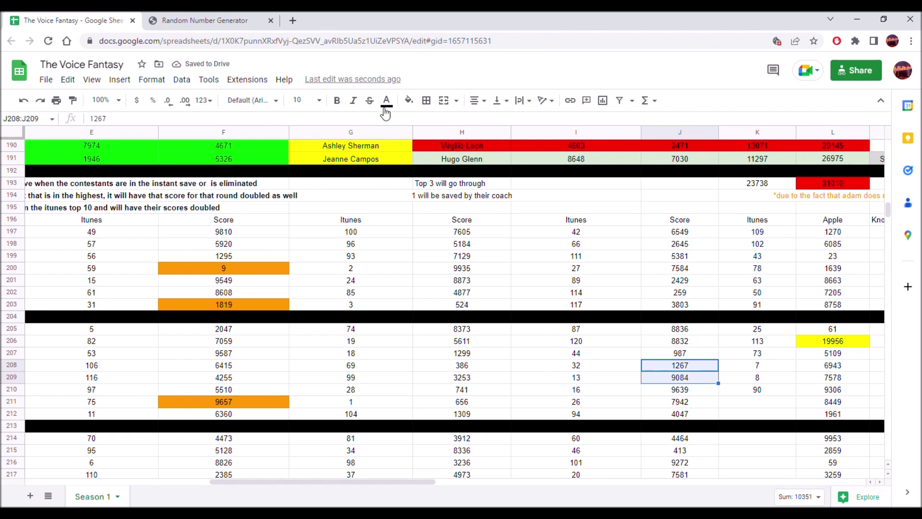
{"action": "left_click", "coordinate": [409, 100]}
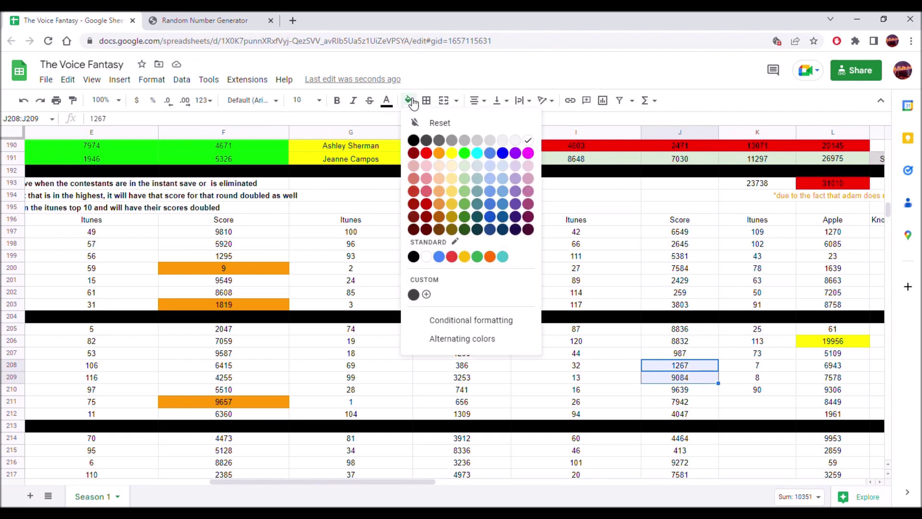
{"action": "left_click", "coordinate": [440, 154]}
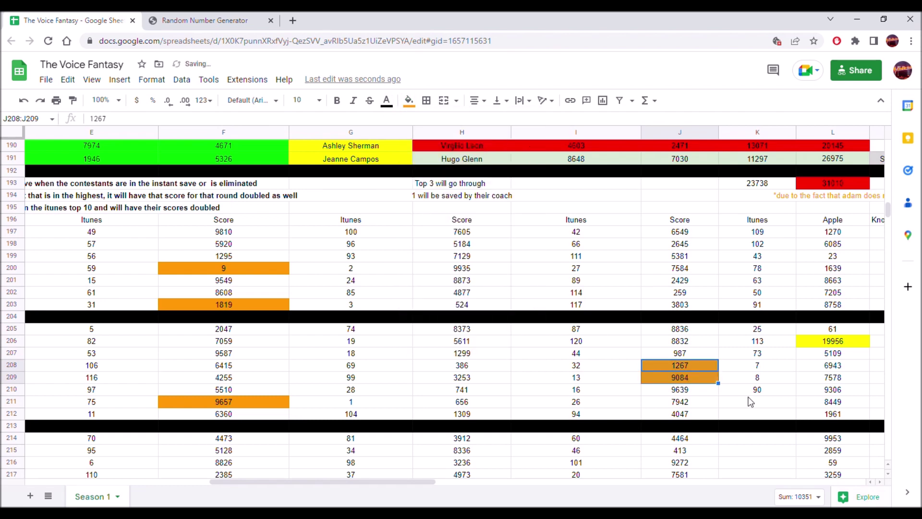
- Draw two numbers in the Random Number Generator and enter 12 and 58 in Itunes cells K211 and K212
{"action": "left_click_drag", "start_coordinate": [745, 392], "coordinate": [748, 401]}
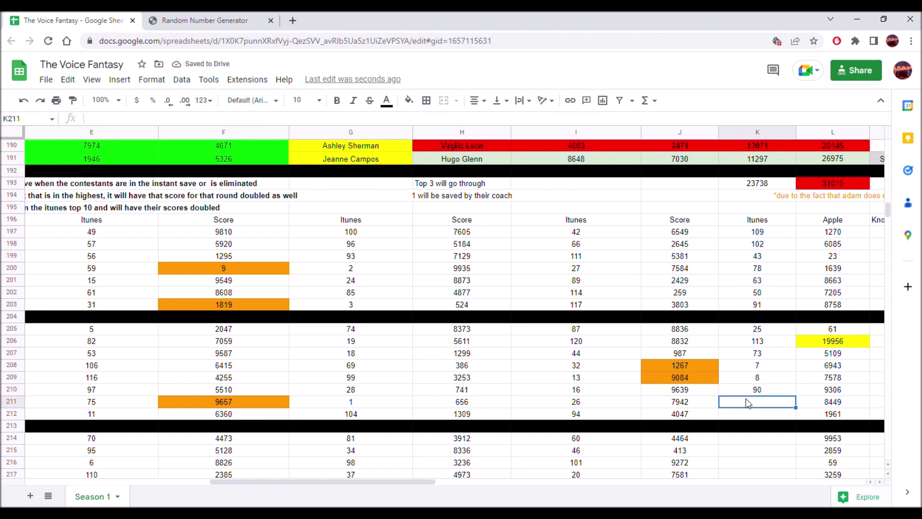
{"action": "left_click", "coordinate": [192, 20]}
{"action": "left_click", "coordinate": [467, 343]}
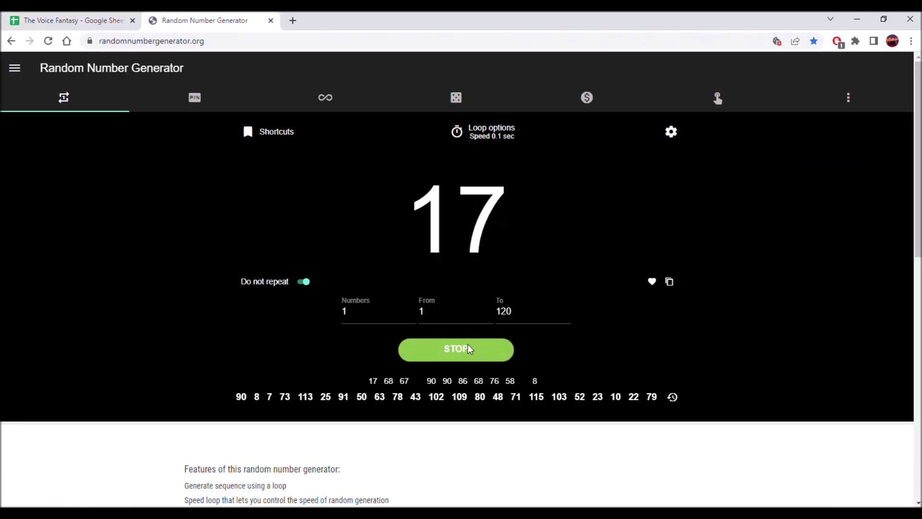
{"action": "left_click", "coordinate": [467, 343]}
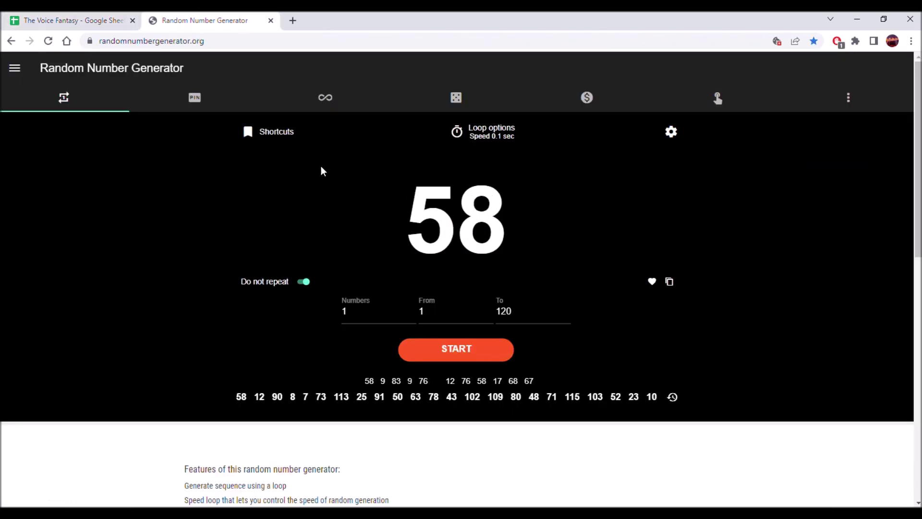
{"action": "left_click", "coordinate": [77, 19]}
{"action": "type", "text": "12"}
{"action": "key", "text": "Return"}
{"action": "type", "text": "5"}
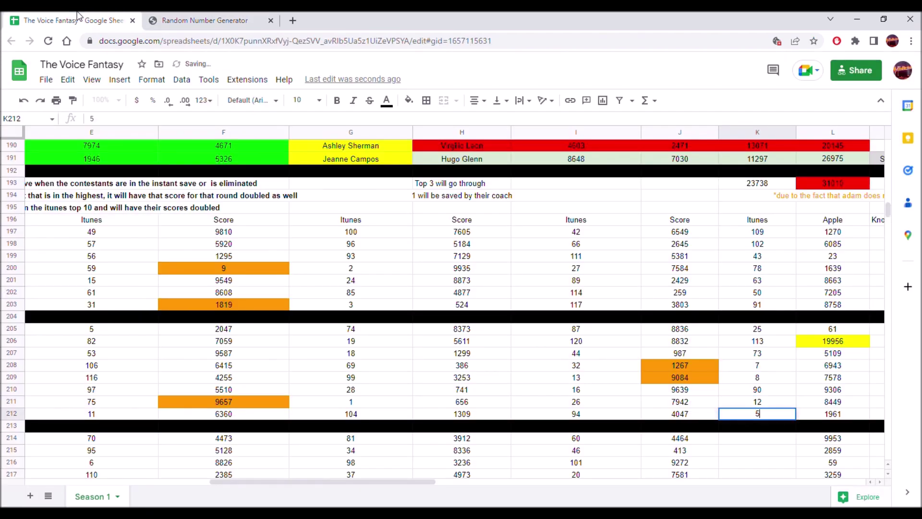
{"action": "type", "text": "8"}
{"action": "key", "text": "Return"}
- Draw two numbers in the Random Number Generator and enter 108 and 51 in Itunes cells K214 and K215
{"action": "key", "text": "Down"}
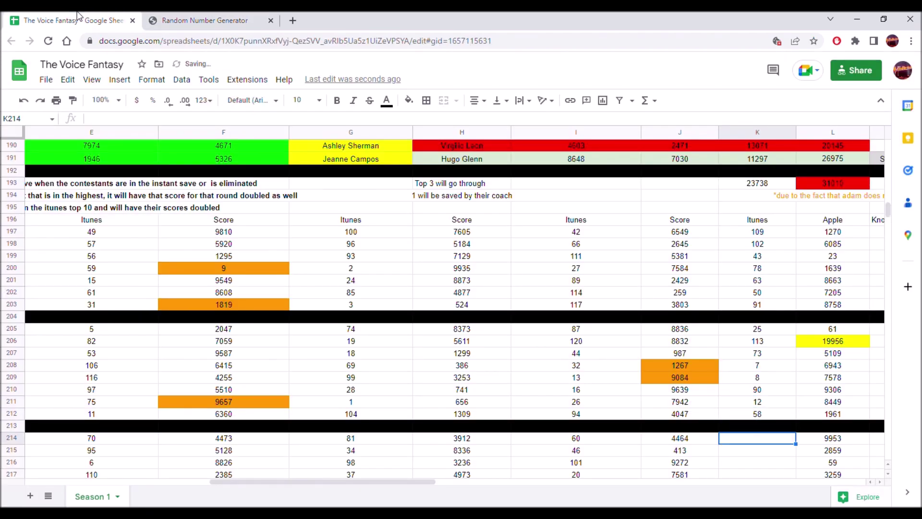
{"action": "left_click", "coordinate": [197, 20]}
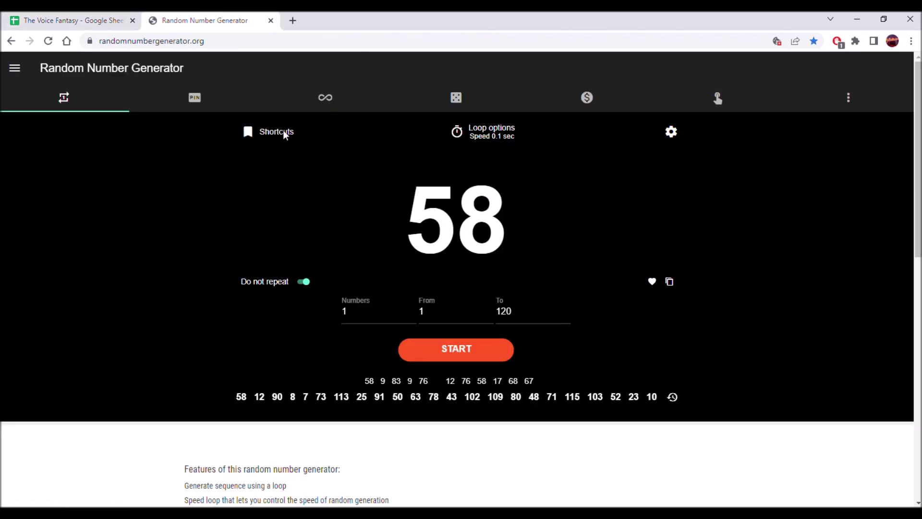
{"action": "left_click", "coordinate": [437, 359]}
{"action": "left_click", "coordinate": [437, 358]}
{"action": "left_click", "coordinate": [437, 359]}
{"action": "left_click", "coordinate": [437, 358]}
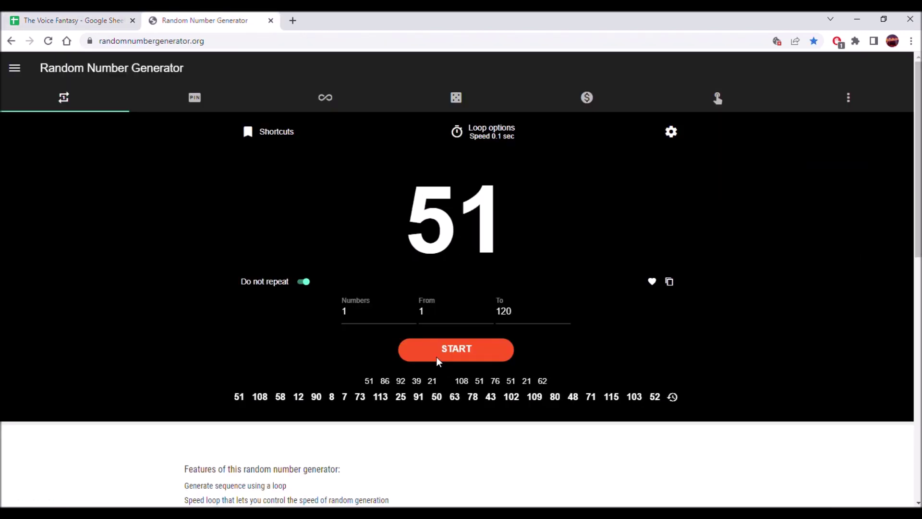
{"action": "left_click", "coordinate": [41, 17]}
{"action": "type", "text": "108"}
{"action": "key", "text": "Return"}
{"action": "type", "text": "51"}
{"action": "key", "text": "Return"}
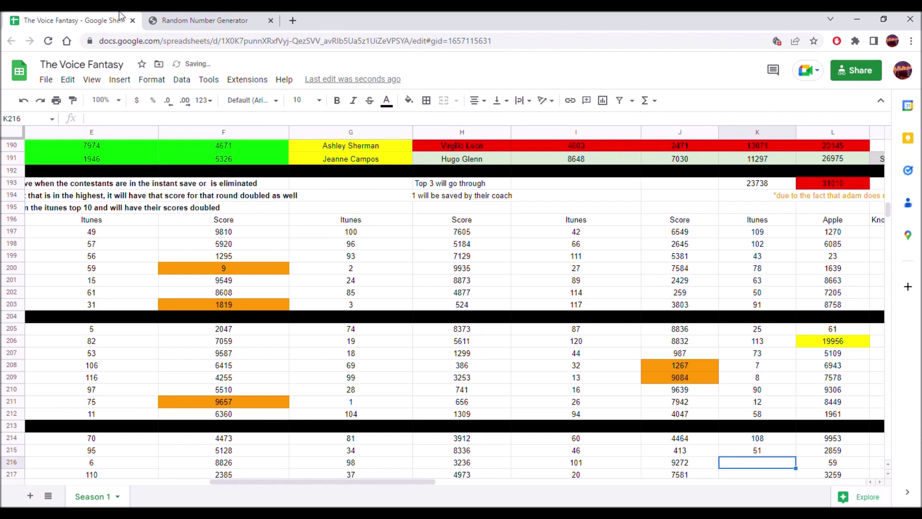
- Draw two numbers in the Random Number Generator and enter 45 and 76 in Itunes cells K216 and K217
{"action": "left_click", "coordinate": [210, 19]}
{"action": "left_click", "coordinate": [429, 344]}
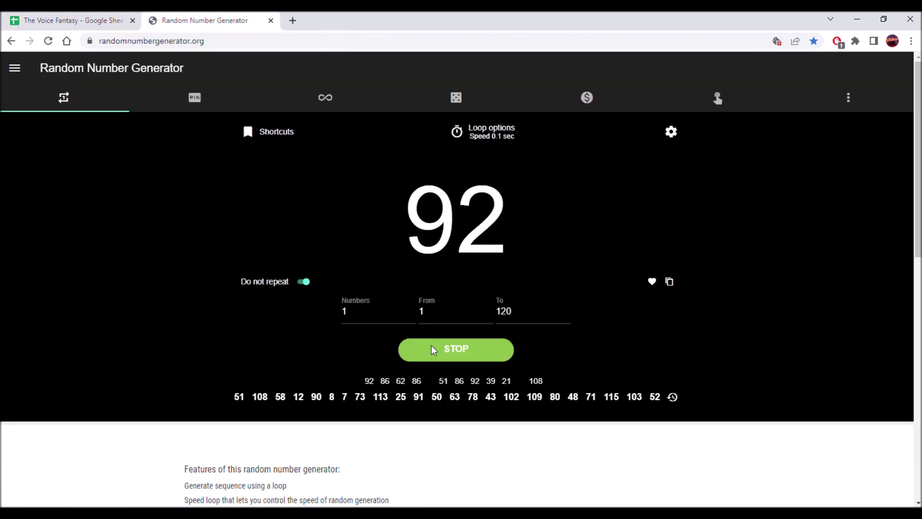
{"action": "left_click", "coordinate": [431, 344]}
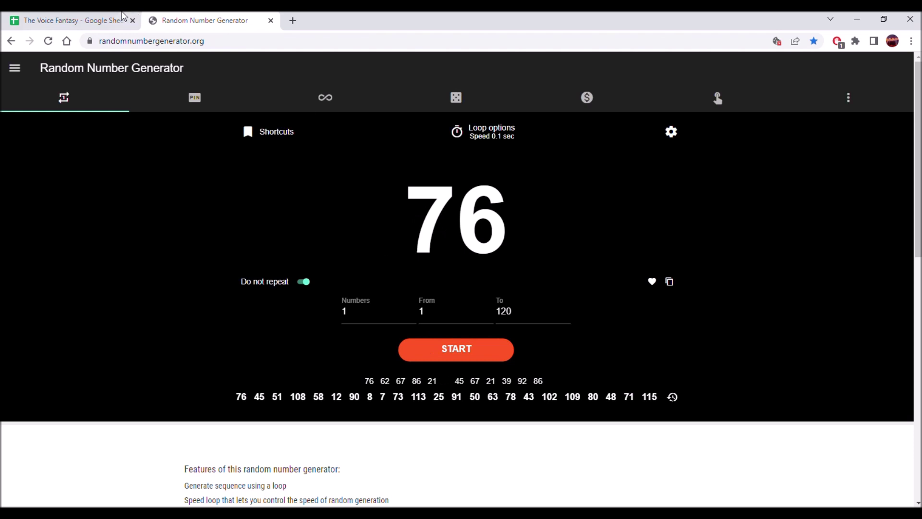
{"action": "left_click", "coordinate": [81, 18]}
{"action": "type", "text": "45"}
{"action": "key", "text": "Return"}
{"action": "type", "text": "76"}
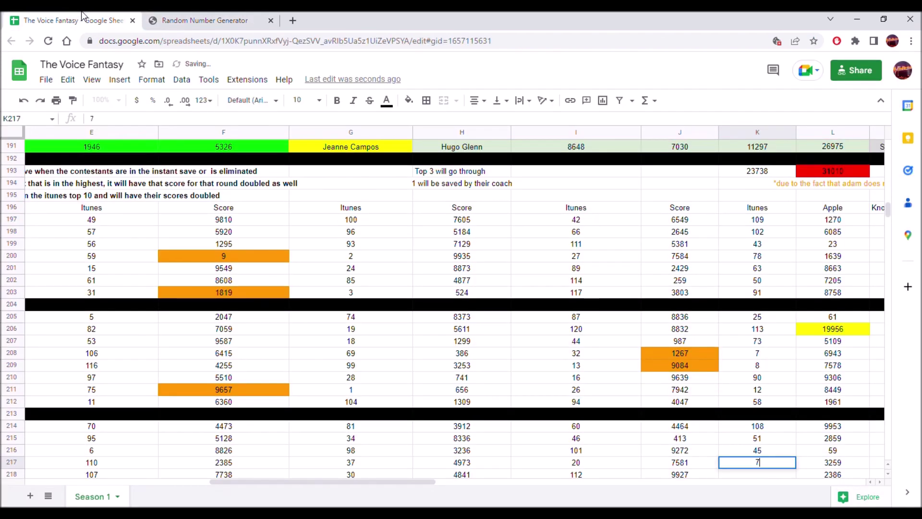
{"action": "key", "text": "Return"}
- Draw two numbers in the Random Number Generator and enter 54 and 68 in Itunes cells K218 and K219
{"action": "left_click", "coordinate": [205, 19]}
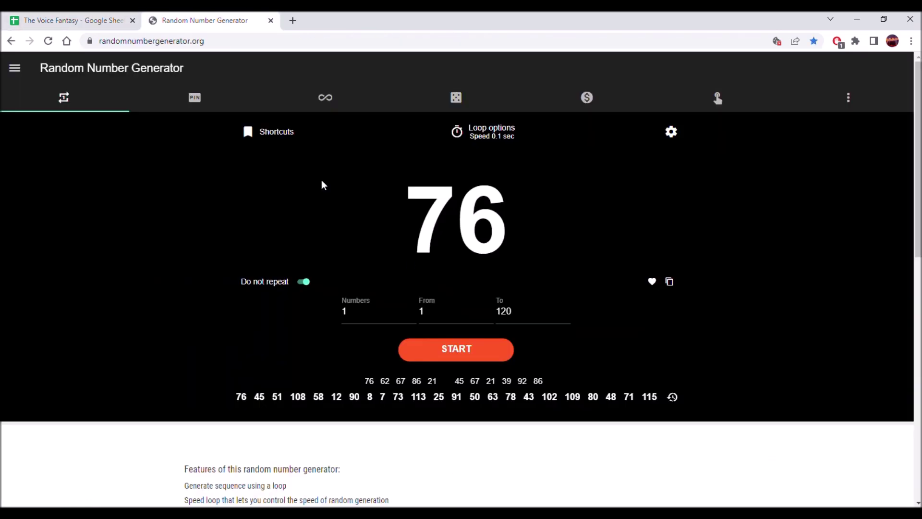
{"action": "left_click", "coordinate": [446, 353]}
{"action": "left_click", "coordinate": [447, 352]}
{"action": "left_click", "coordinate": [447, 352]}
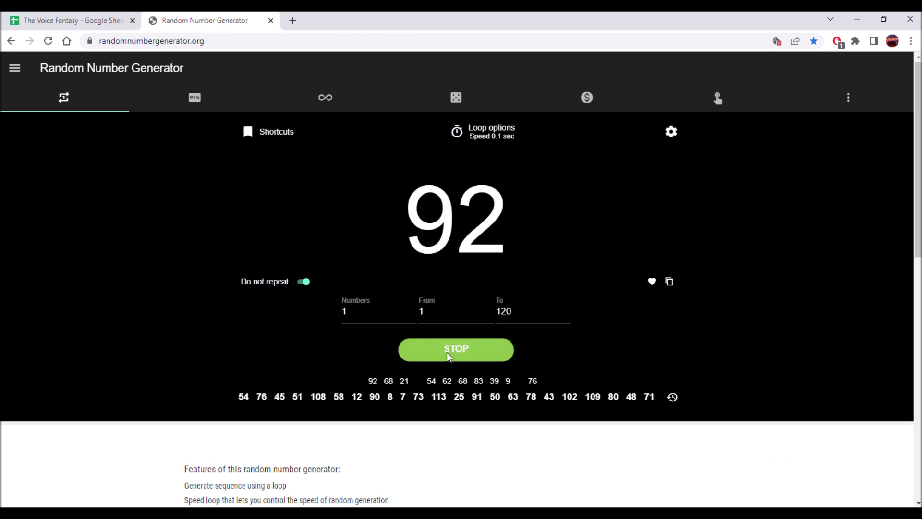
{"action": "left_click", "coordinate": [446, 353]}
{"action": "left_click", "coordinate": [27, 12]}
{"action": "type", "text": "54"}
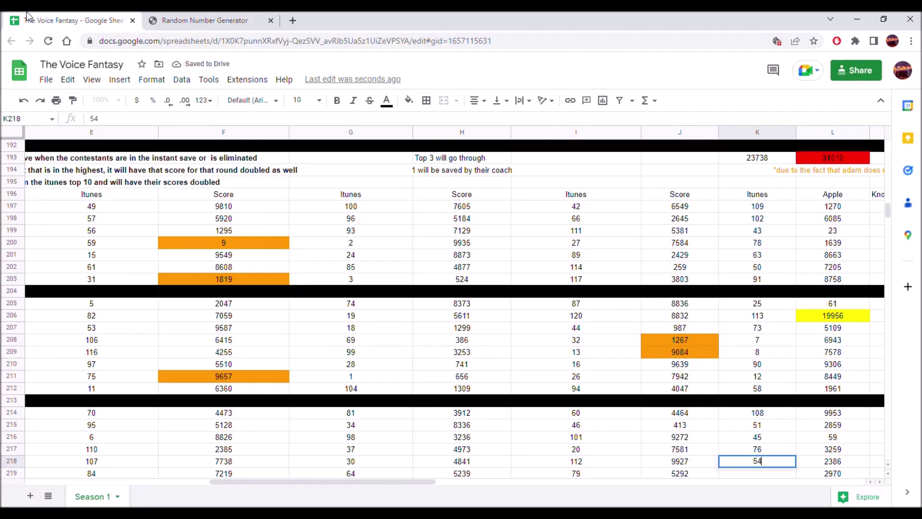
{"action": "key", "text": "Return"}
{"action": "type", "text": "68"}
{"action": "key", "text": "Return"}
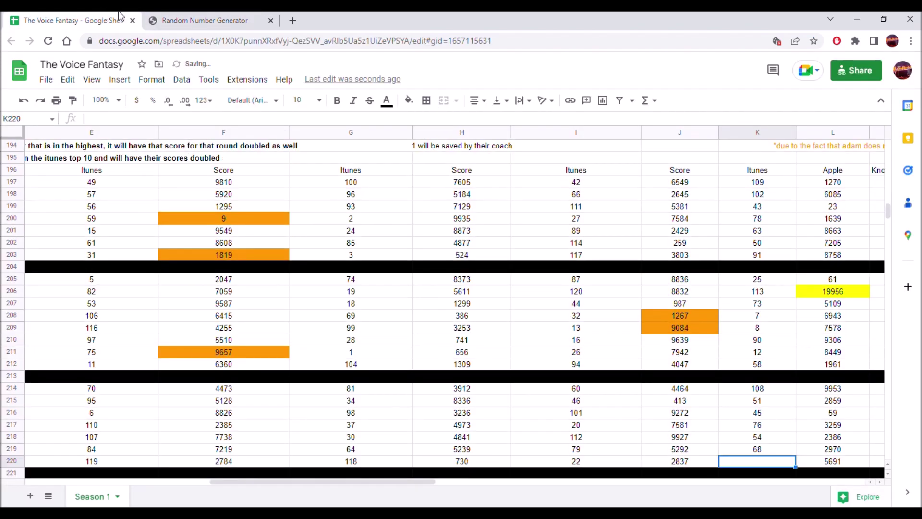
- Draw two numbers in the Random Number Generator and enter 39 and 86 in Itunes cells K220 and K222
{"action": "left_click", "coordinate": [205, 20]}
{"action": "left_click", "coordinate": [459, 356]}
{"action": "left_click", "coordinate": [460, 354]}
{"action": "left_click", "coordinate": [460, 354]}
{"action": "left_click", "coordinate": [460, 354]}
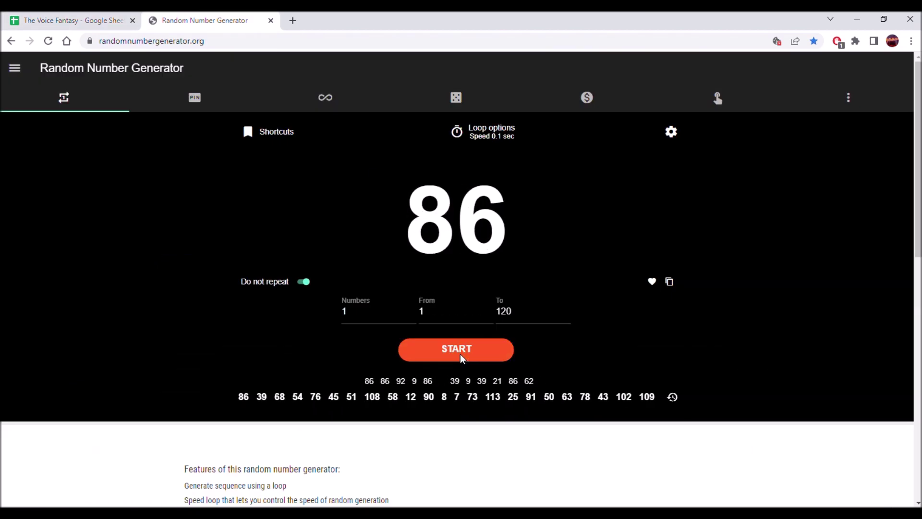
{"action": "left_click", "coordinate": [30, 11]}
{"action": "type", "text": "39"}
{"action": "key", "text": "Return"}
{"action": "key", "text": "Return"}
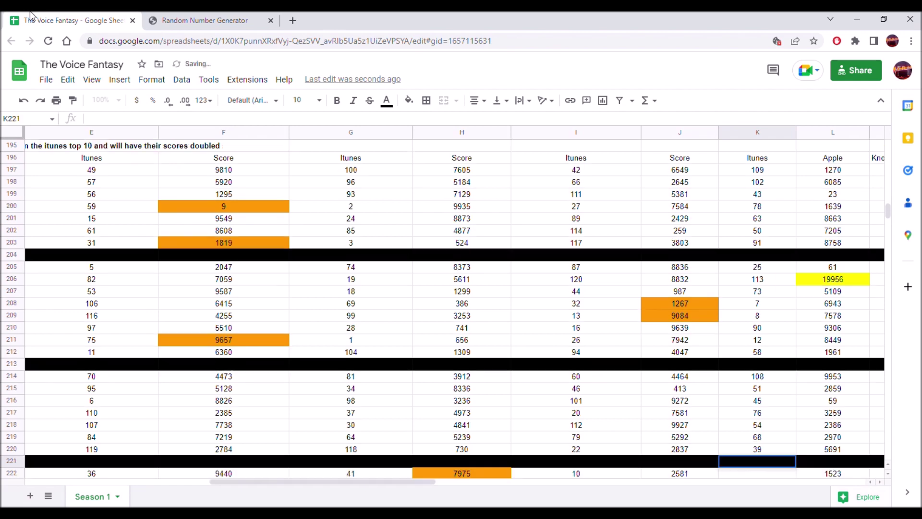
{"action": "type", "text": "86"}
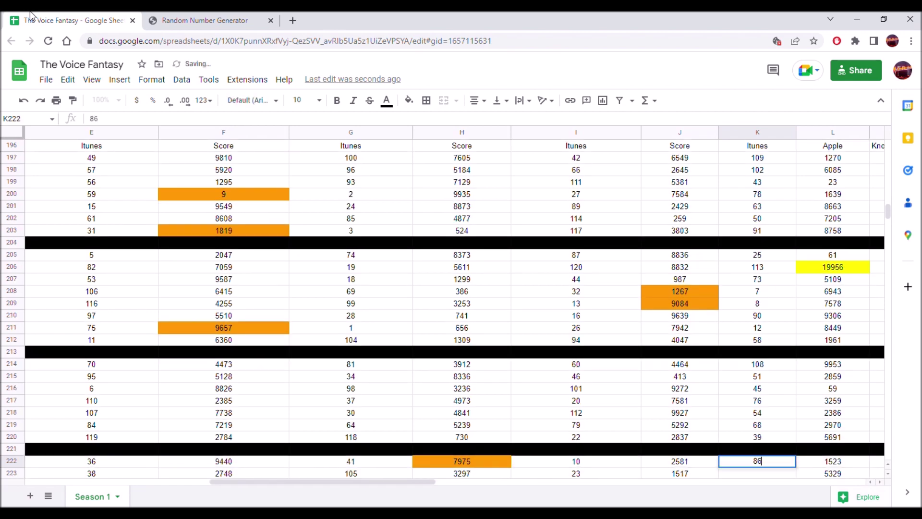
{"action": "key", "text": "Return"}
- Draw two numbers in the Random Number Generator and enter 67 and 17 in Itunes cells K223 and K224
{"action": "left_click", "coordinate": [168, 21]}
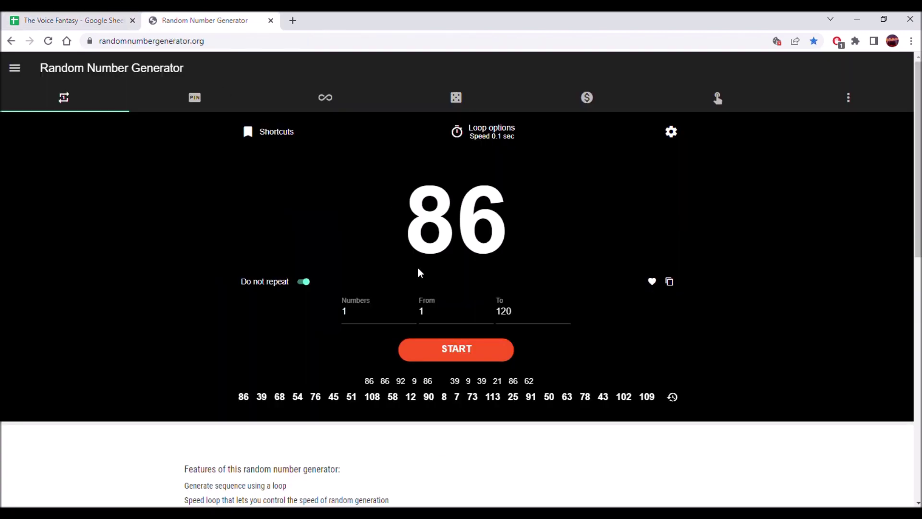
{"action": "left_click", "coordinate": [445, 359]}
{"action": "left_click", "coordinate": [445, 359]}
{"action": "left_click", "coordinate": [445, 359]}
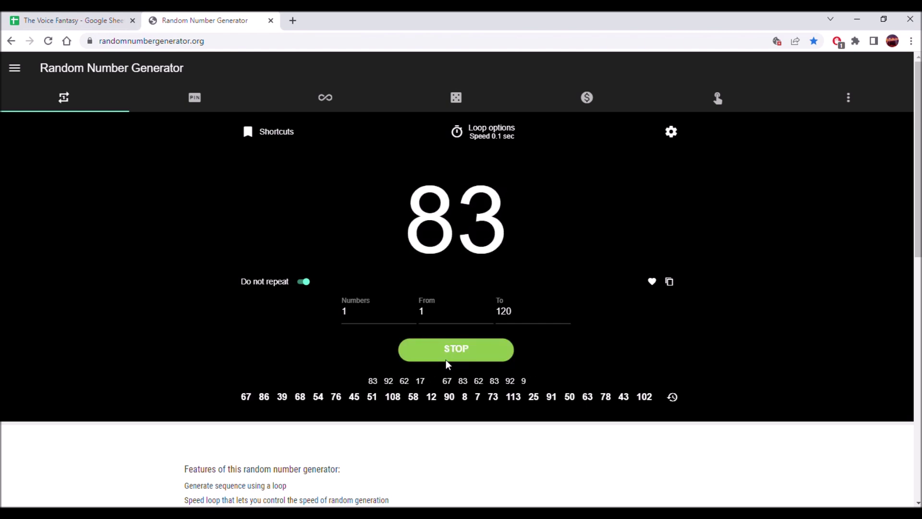
{"action": "left_click", "coordinate": [445, 359]}
{"action": "left_click", "coordinate": [105, 17]}
{"action": "type", "text": "67"}
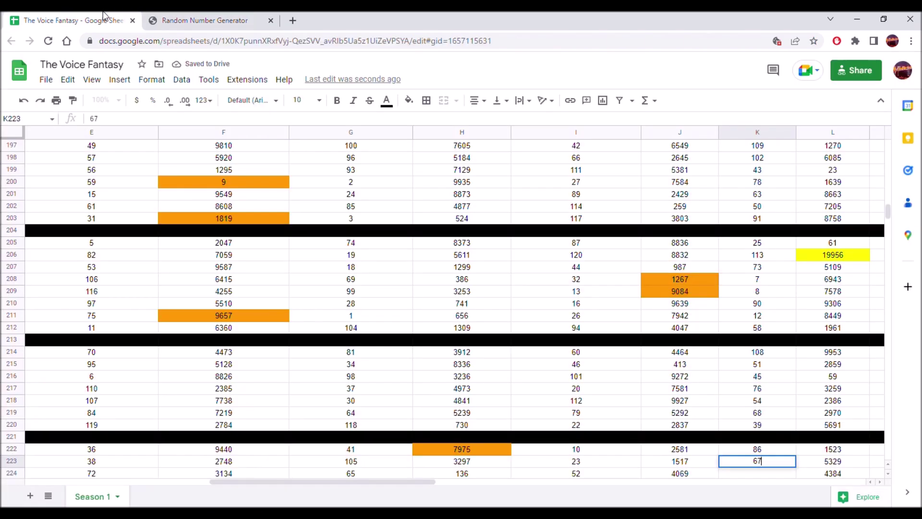
{"action": "key", "text": "Return"}
{"action": "type", "text": "17"}
{"action": "key", "text": "Return"}
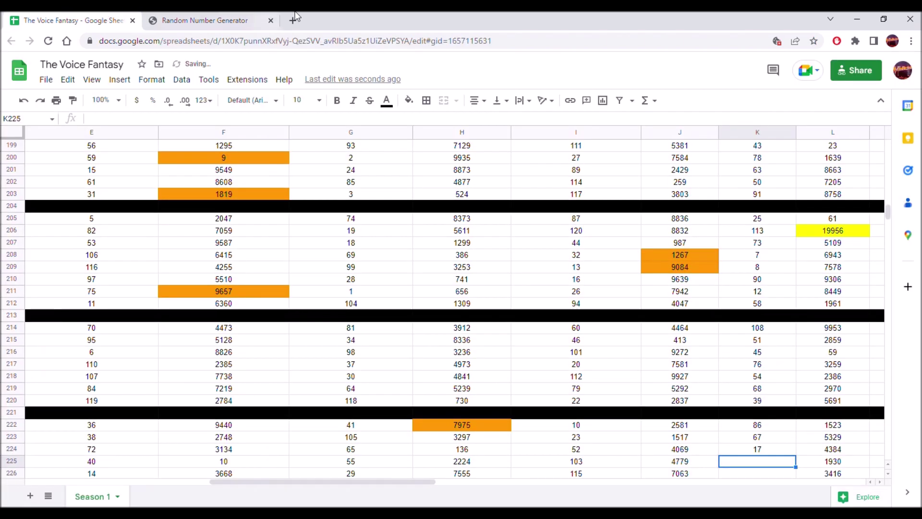
- Draw two numbers in the Random Number Generator and enter 62 and 83 in Itunes cells K225 and K226
{"action": "left_click", "coordinate": [180, 24]}
{"action": "left_click", "coordinate": [472, 352]}
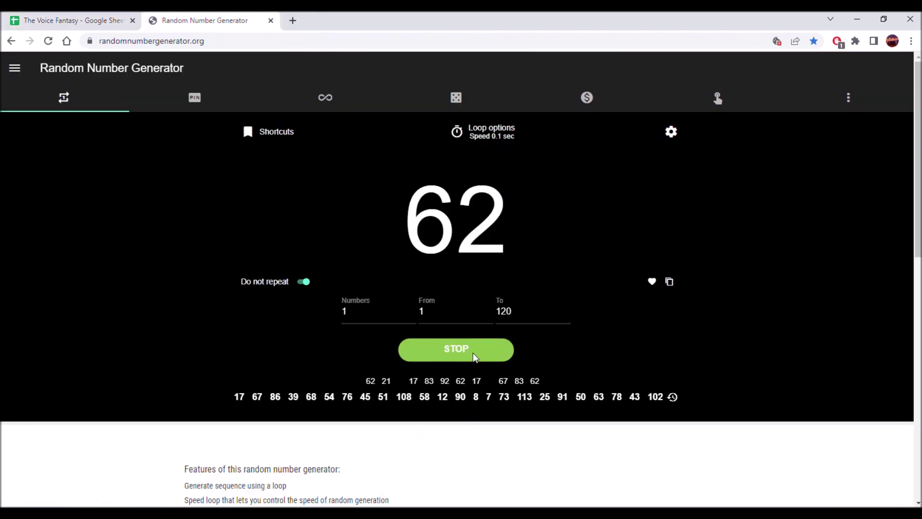
{"action": "left_click", "coordinate": [472, 352]}
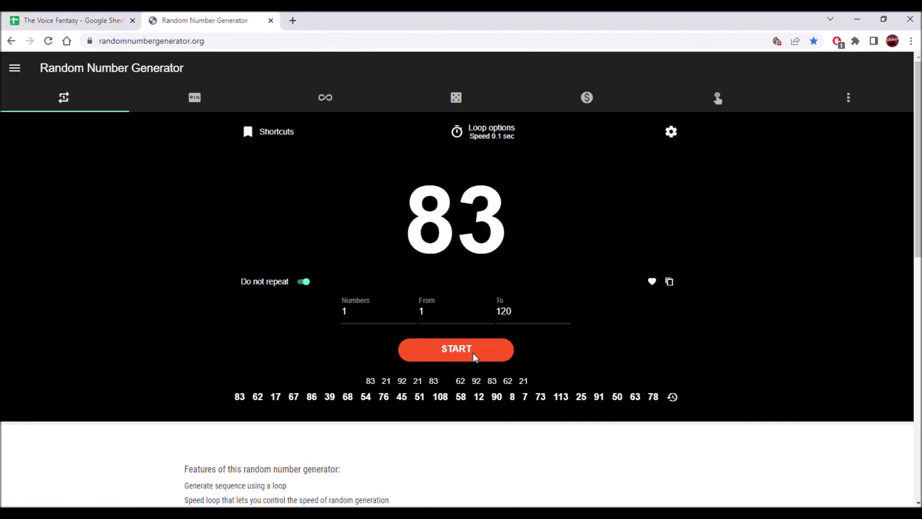
{"action": "left_click", "coordinate": [99, 18]}
{"action": "type", "text": "62"}
{"action": "key", "text": "Return"}
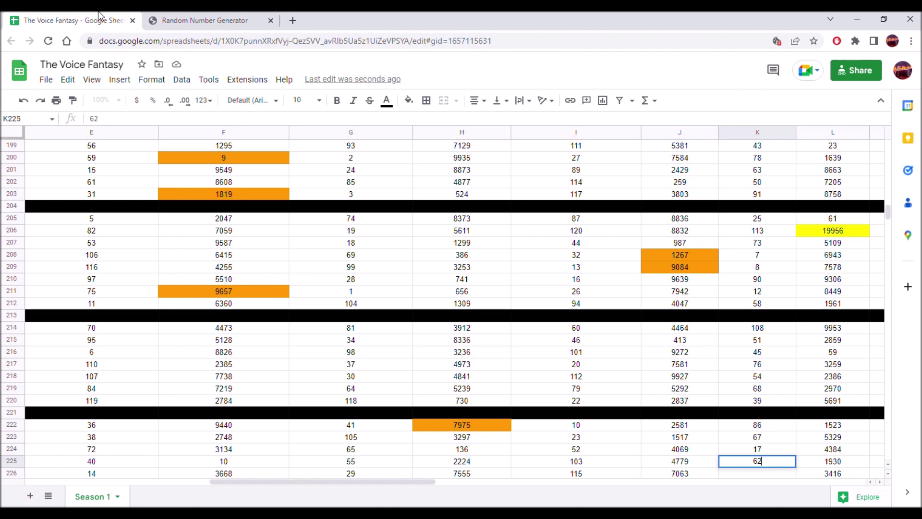
{"action": "type", "text": "83"}
{"action": "key", "text": "Return"}
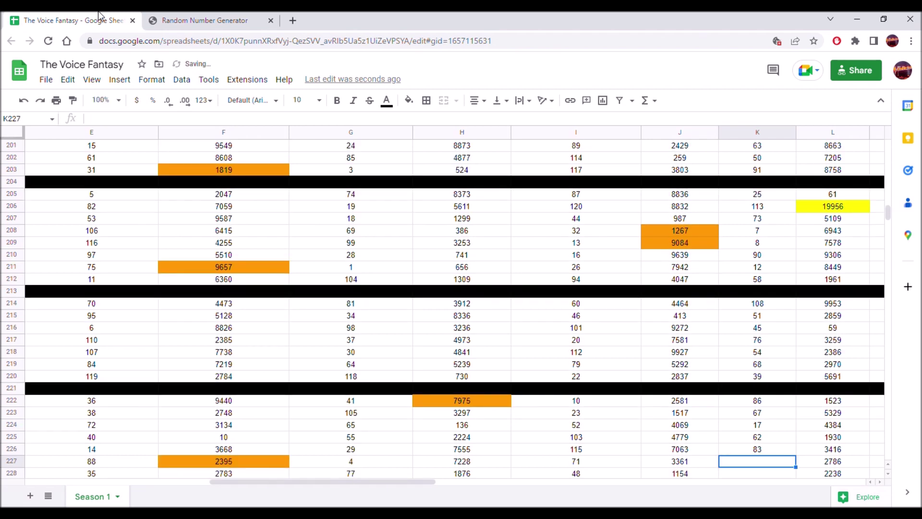
- Draw one number in the Random Number Generator and enter 9 in Itunes cell K227
{"action": "left_click", "coordinate": [201, 20]}
{"action": "left_click", "coordinate": [472, 347]}
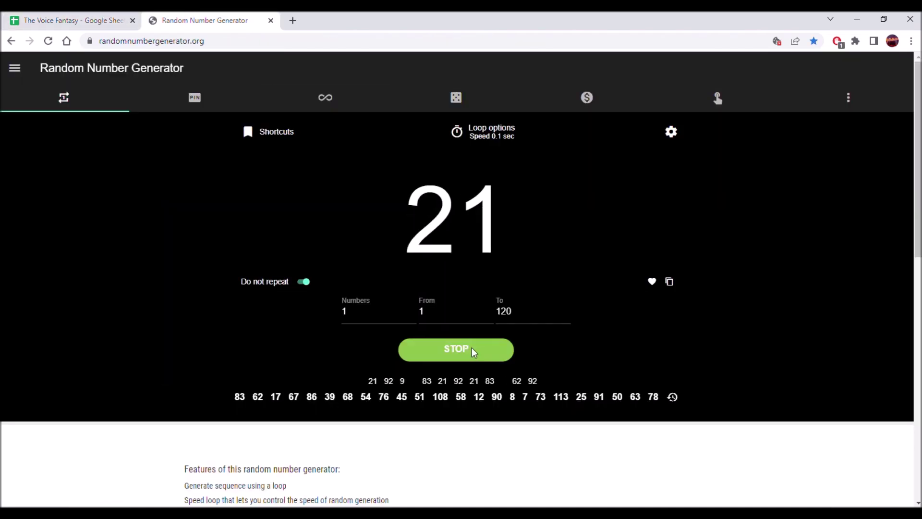
{"action": "left_click", "coordinate": [472, 347]}
{"action": "left_click", "coordinate": [52, 17]}
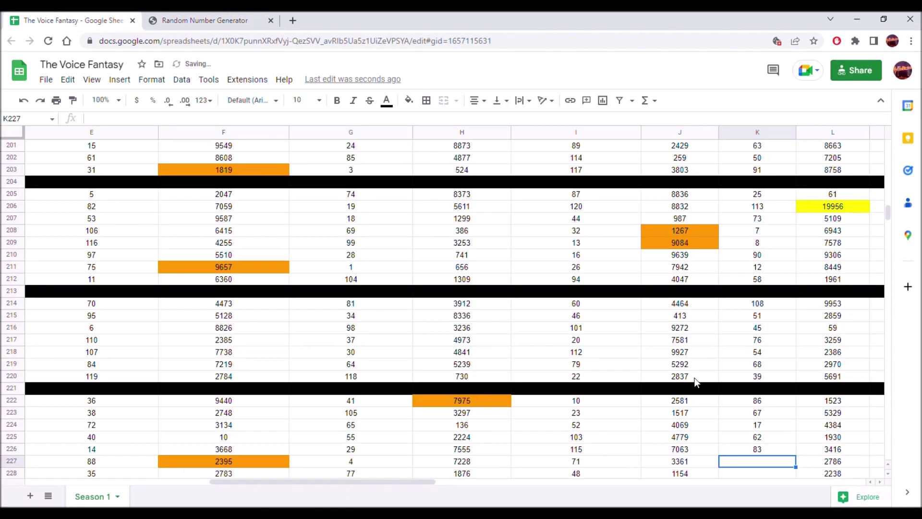
{"action": "type", "text": "9"}
- Fill score cell J227 with orange to mark its top 10 Itunes rank
{"action": "left_click", "coordinate": [671, 462]}
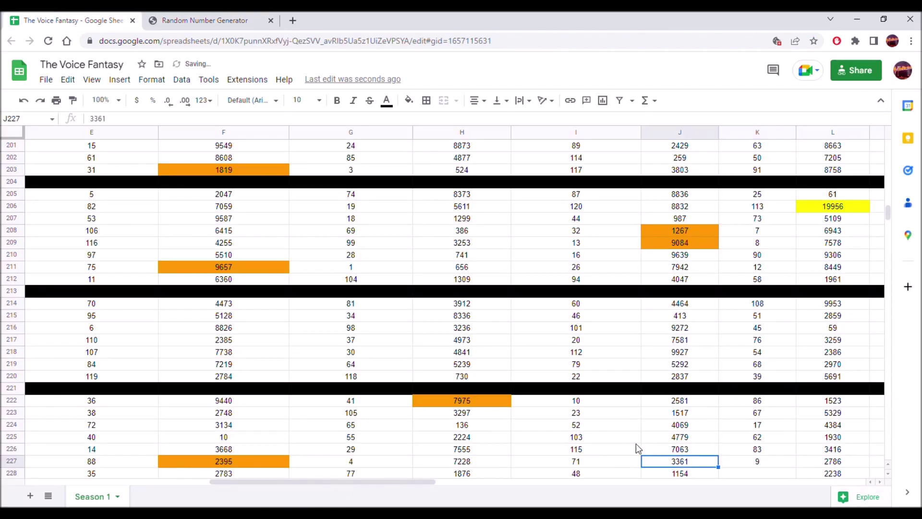
{"action": "left_click", "coordinate": [409, 100]}
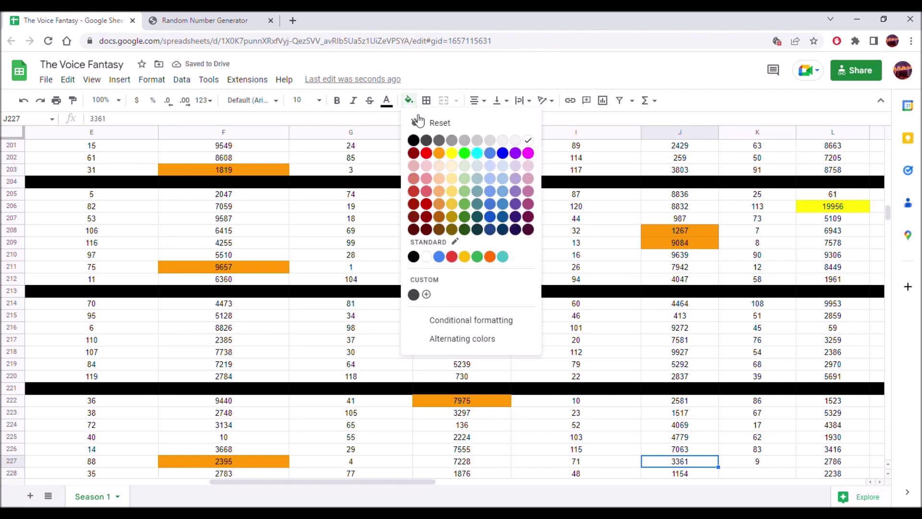
{"action": "left_click", "coordinate": [439, 153]}
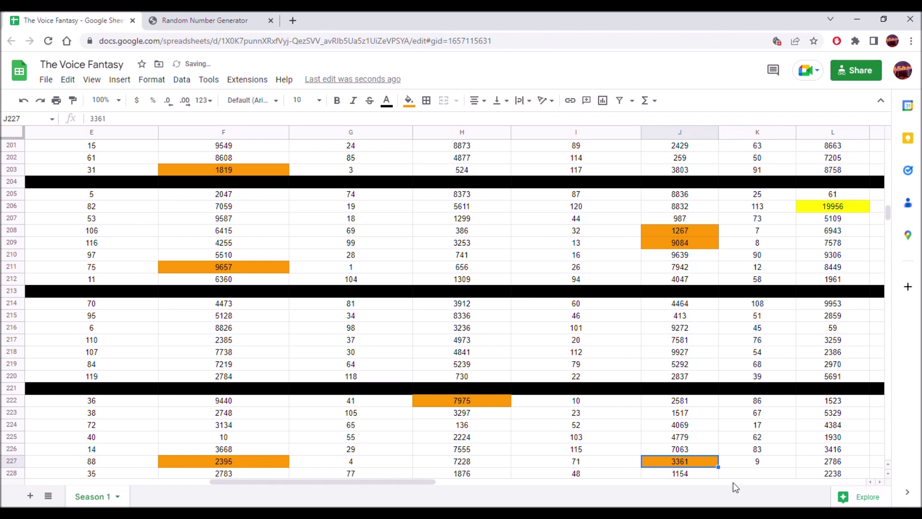
- Draw two numbers in the Random Number Generator and enter 92 and 21 in Itunes cells K228 and K229
{"action": "left_click", "coordinate": [183, 19]}
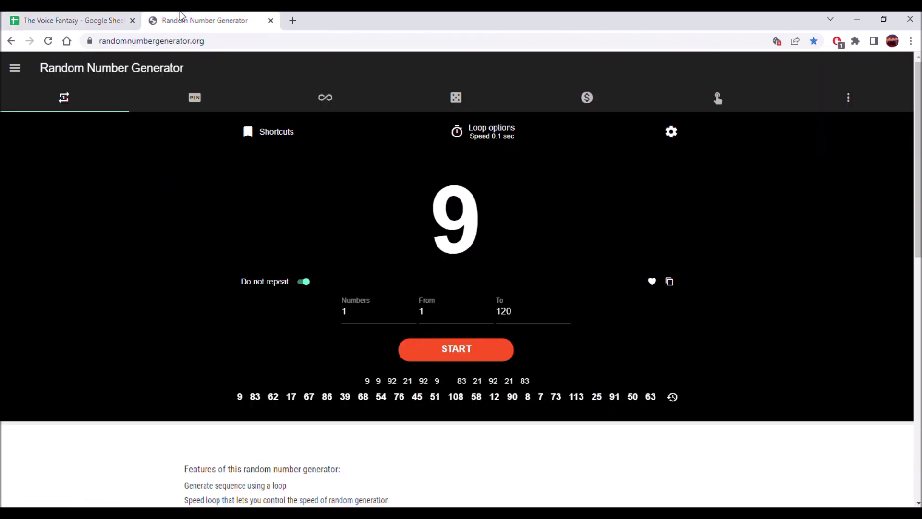
{"action": "left_click", "coordinate": [446, 351]}
{"action": "left_click", "coordinate": [449, 352]}
{"action": "left_click", "coordinate": [448, 353]}
{"action": "left_click", "coordinate": [449, 353]}
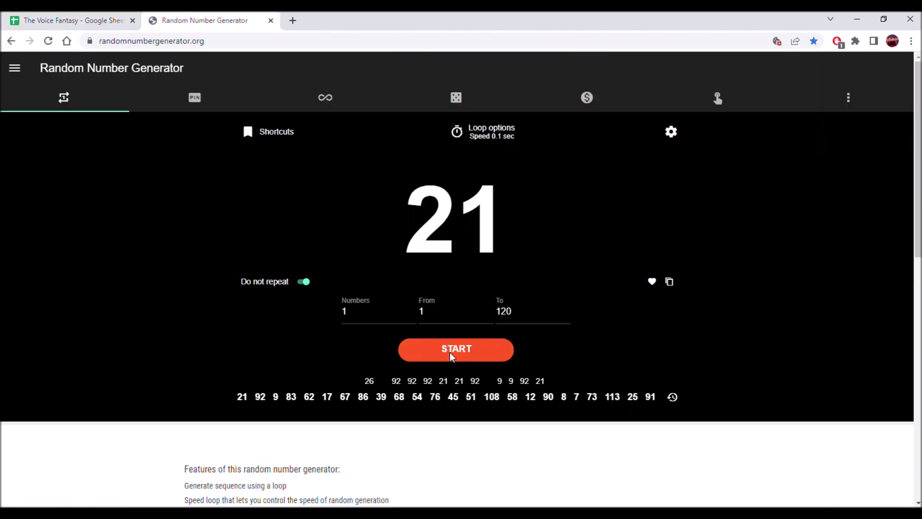
{"action": "left_click", "coordinate": [94, 18]}
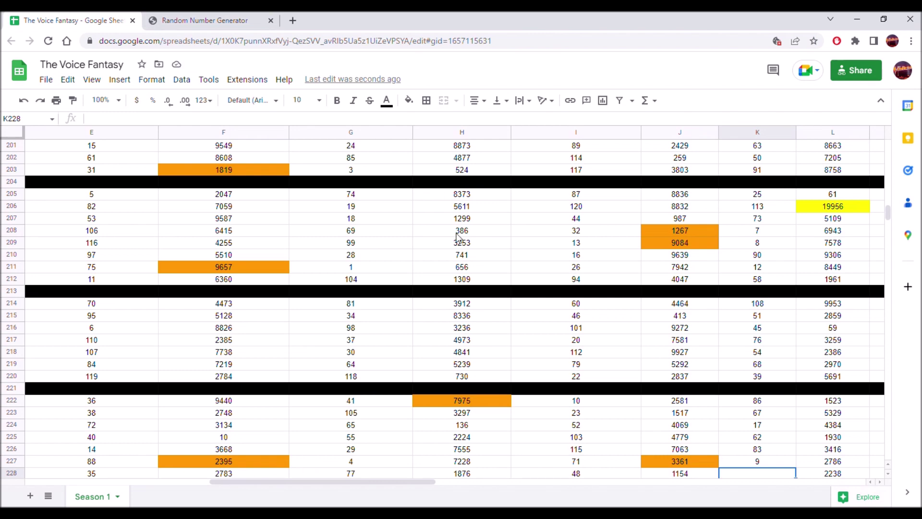
{"action": "type", "text": "92"}
{"action": "key", "text": "Return"}
{"action": "type", "text": "21"}
{"action": "key", "text": "Return"}
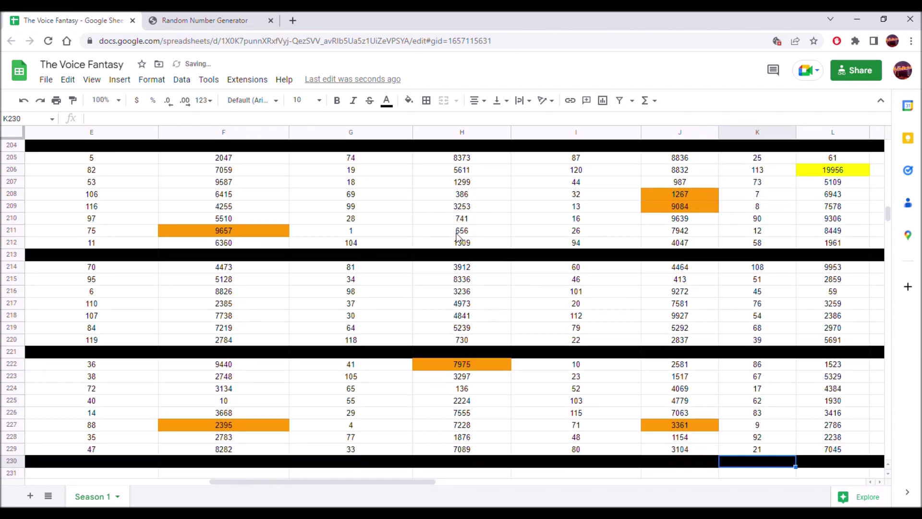
- Look over the scores, Itunes ranks and orange marks of all groups between rows 192 and 230
{"action": "scroll", "coordinate": [675, 346], "scroll_direction": "down", "scroll_amount": 2}
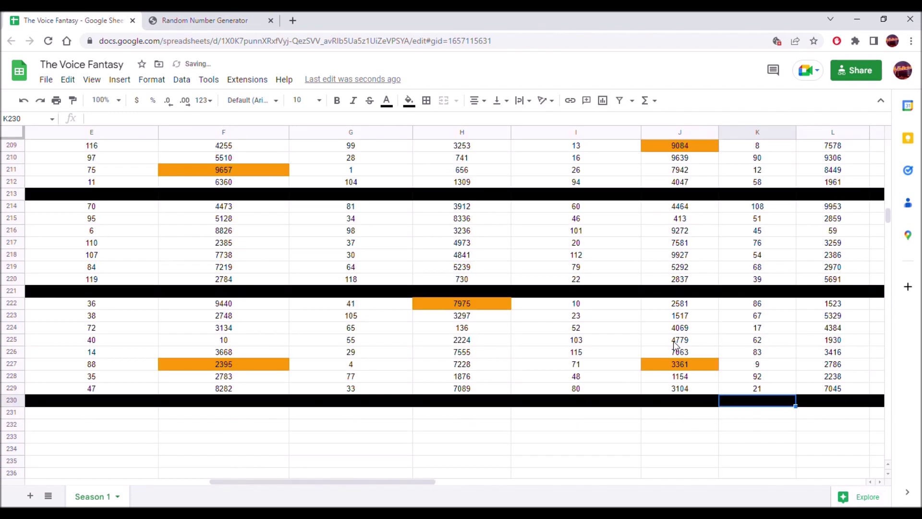
{"action": "scroll", "coordinate": [674, 346], "scroll_direction": "up", "scroll_amount": 4}
{"action": "scroll", "coordinate": [675, 346], "scroll_direction": "up", "scroll_amount": 1}
{"action": "scroll", "coordinate": [675, 344], "scroll_direction": "down", "scroll_amount": 3}
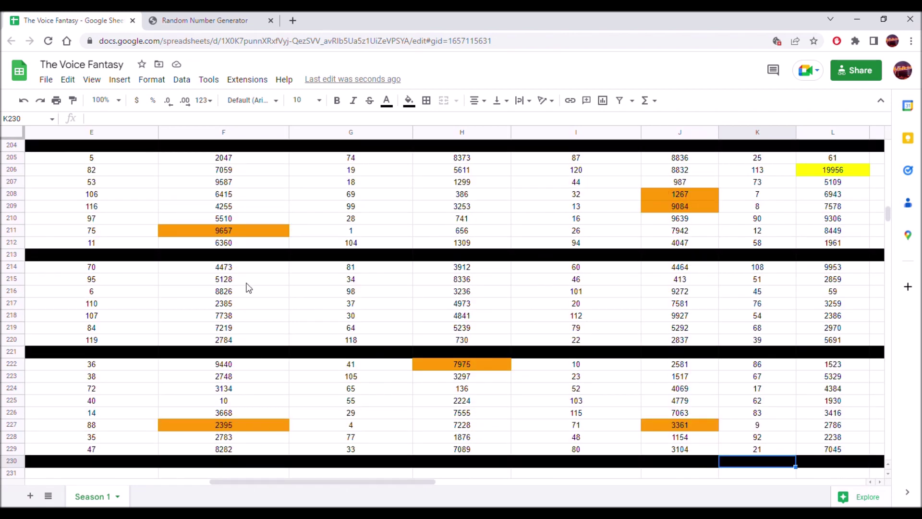
{"action": "scroll", "coordinate": [246, 271], "scroll_direction": "up", "scroll_amount": 4}
{"action": "left_click_drag", "start_coordinate": [342, 481], "coordinate": [267, 482]}
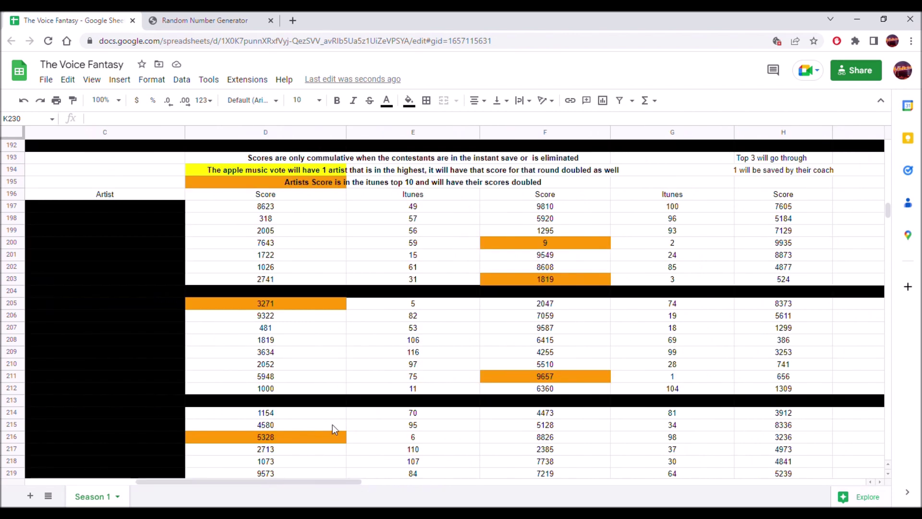
{"action": "scroll", "coordinate": [405, 363], "scroll_direction": "down", "scroll_amount": 4}
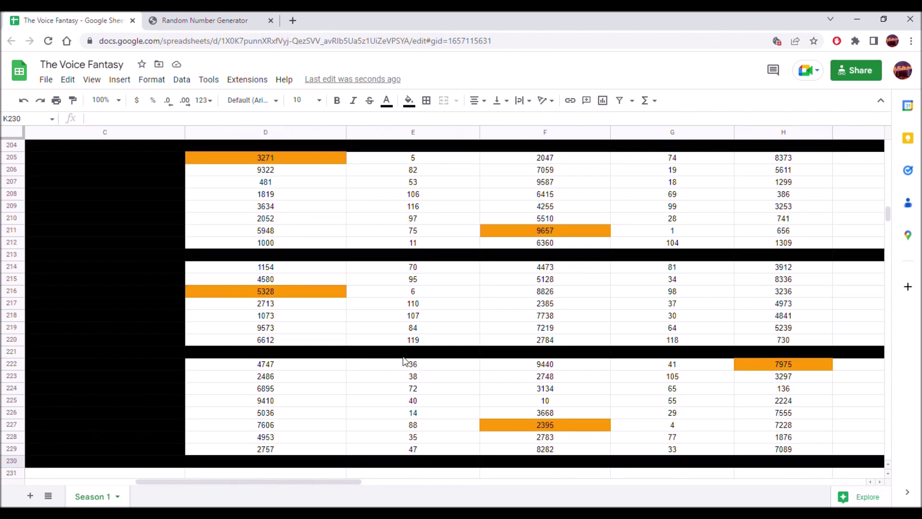
{"action": "scroll", "coordinate": [406, 362], "scroll_direction": "up", "scroll_amount": 4}
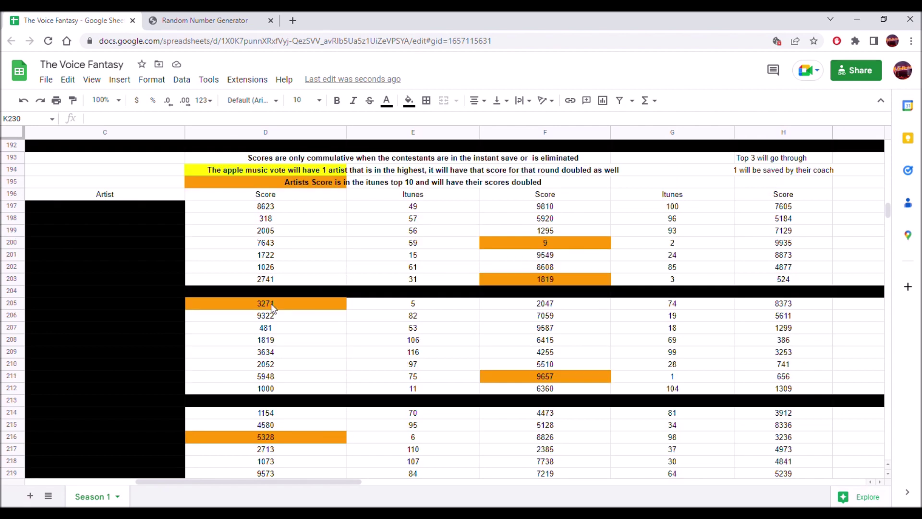
- Double the orange score in cell D205 with the formula =3271*2
{"action": "left_click", "coordinate": [270, 302]}
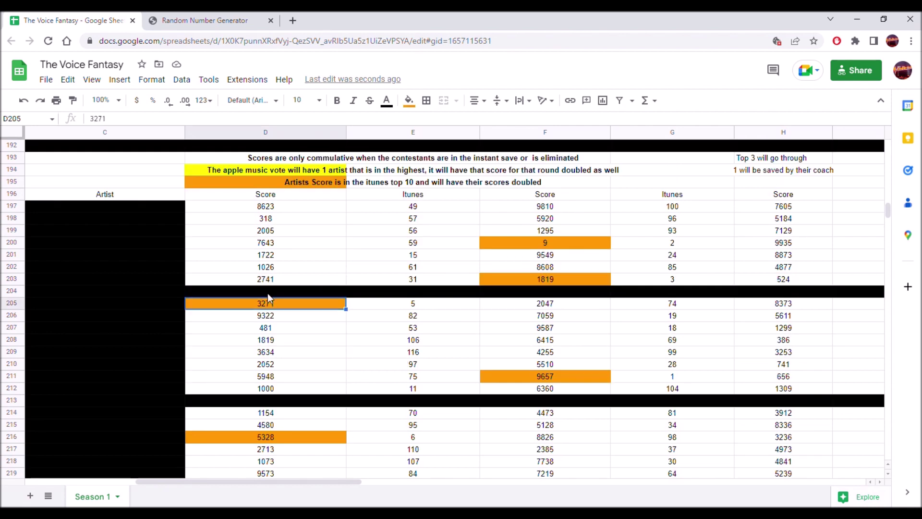
{"action": "left_click", "coordinate": [96, 125]}
{"action": "type", "text": "="}
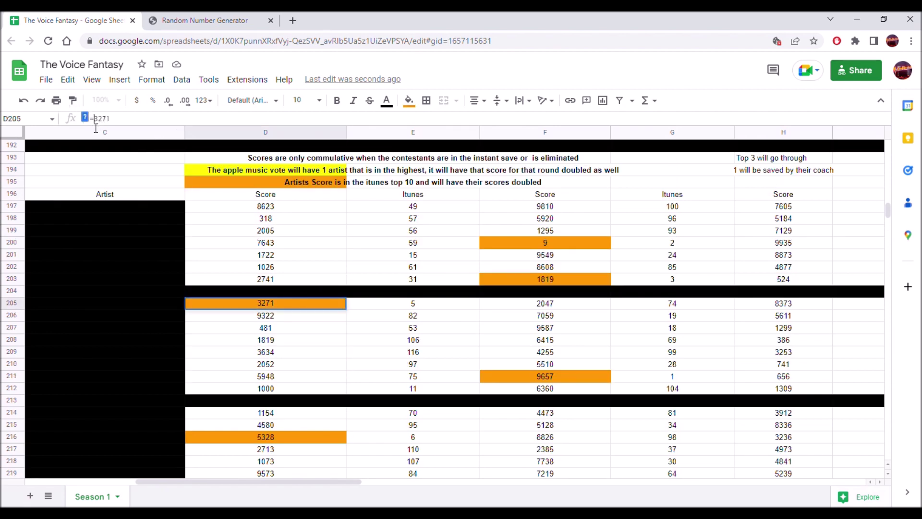
{"action": "type", "text": "*2"}
{"action": "key", "text": "Return"}
- Double the orange score in cell F203 with the formula =1819*2
{"action": "key", "text": "Right"}
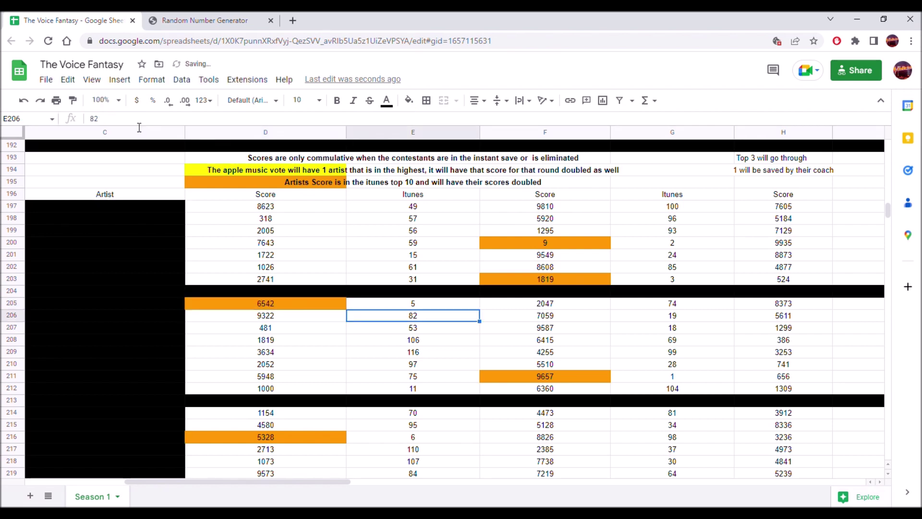
{"action": "key", "text": "Right"}
{"action": "key", "text": "Right"}
{"action": "key", "text": "Left"}
{"action": "key", "text": "Up"}
{"action": "key", "text": "Up"}
{"action": "key", "text": "Up"}
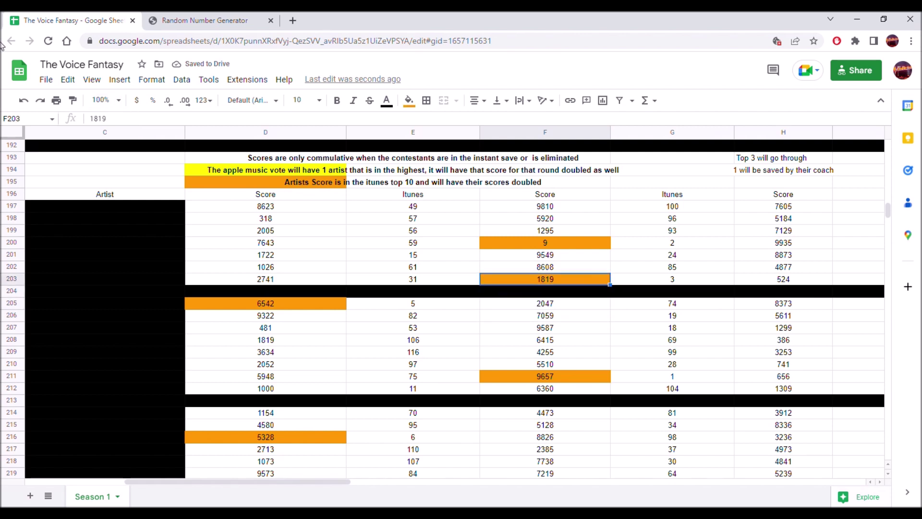
{"action": "left_click", "coordinate": [95, 122]}
{"action": "type", "text": "="}
{"action": "left_click", "coordinate": [122, 121]}
{"action": "type", "text": "*2"}
{"action": "key", "text": "Return"}
- Double the orange score in cell F200 with the formula =9*2
{"action": "key", "text": "Up"}
{"action": "key", "text": "Up"}
{"action": "key", "text": "Up"}
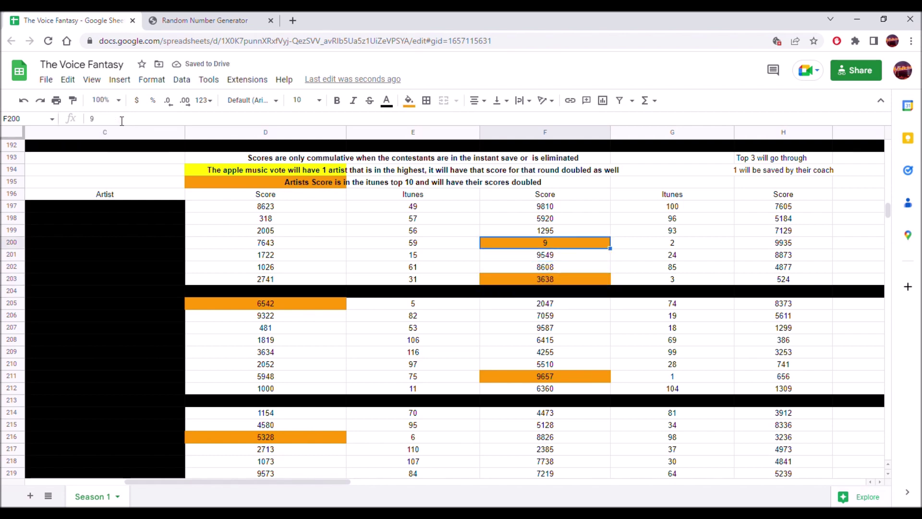
{"action": "left_click", "coordinate": [97, 122]}
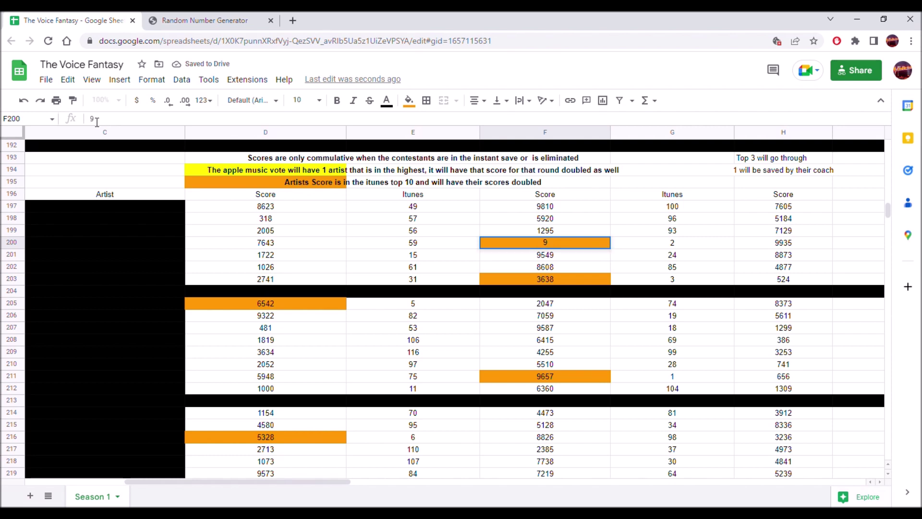
{"action": "key", "text": "Home"}
{"action": "type", "text": "="}
{"action": "type", "text": "*2"}
{"action": "key", "text": "Return"}
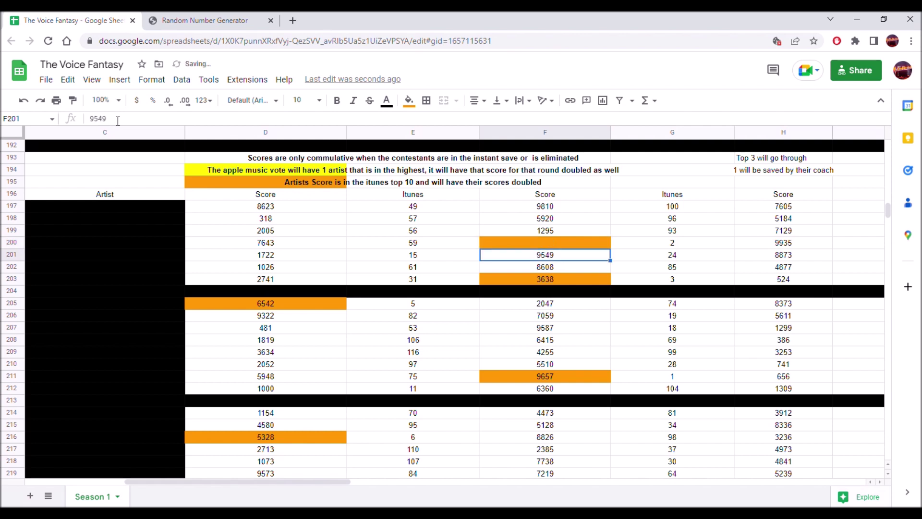
- Double the orange score in cell F211 with the formula =9657*2
{"action": "left_click", "coordinate": [506, 375]}
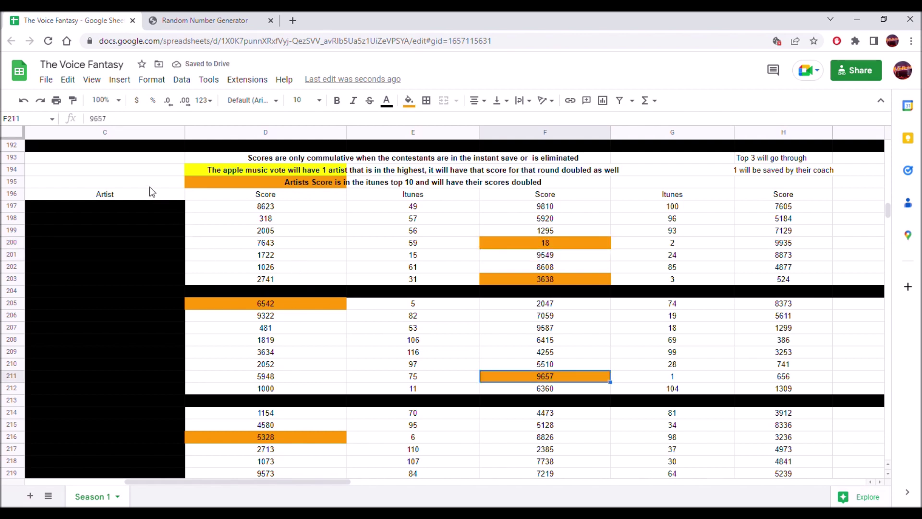
{"action": "left_click", "coordinate": [97, 124]}
{"action": "type", "text": "="}
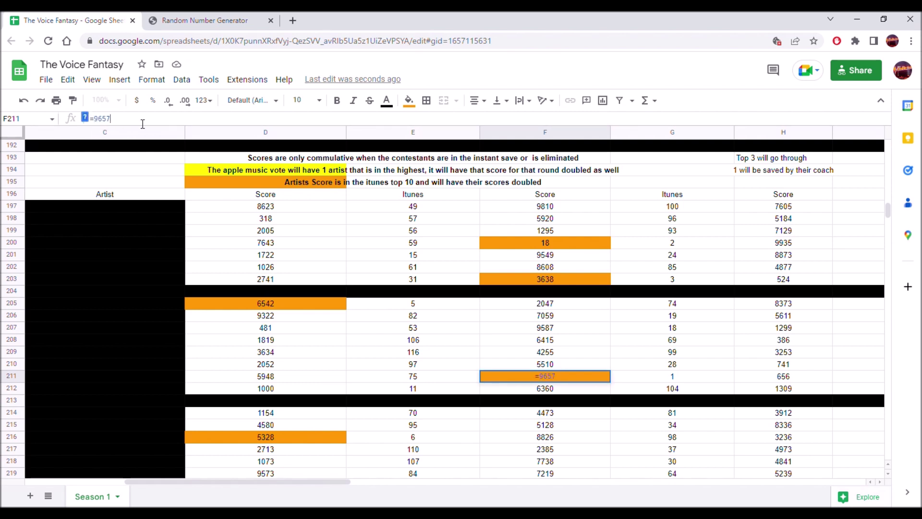
{"action": "type", "text": "*2"}
{"action": "key", "text": "Return"}
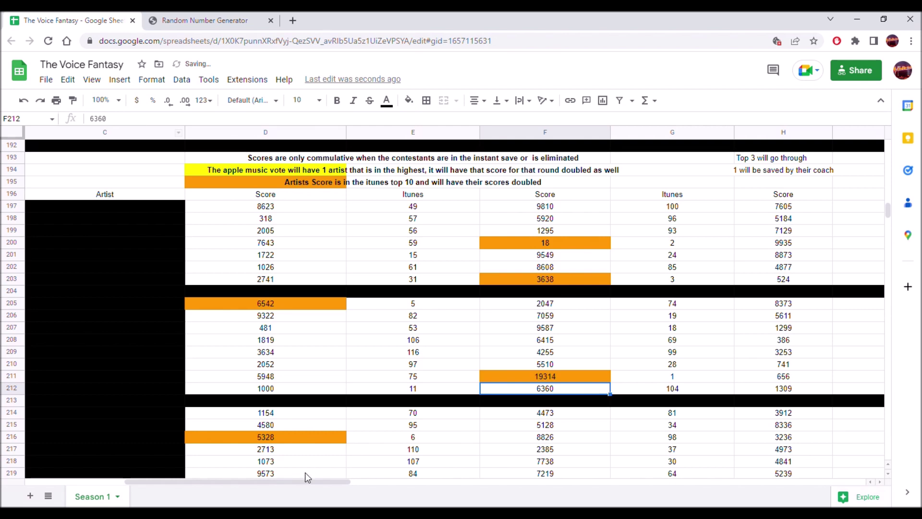
- Double the orange score in cell D216 with the formula =5328*2
{"action": "left_click_drag", "start_coordinate": [310, 481], "coordinate": [346, 458]}
{"action": "left_click", "coordinate": [335, 441]}
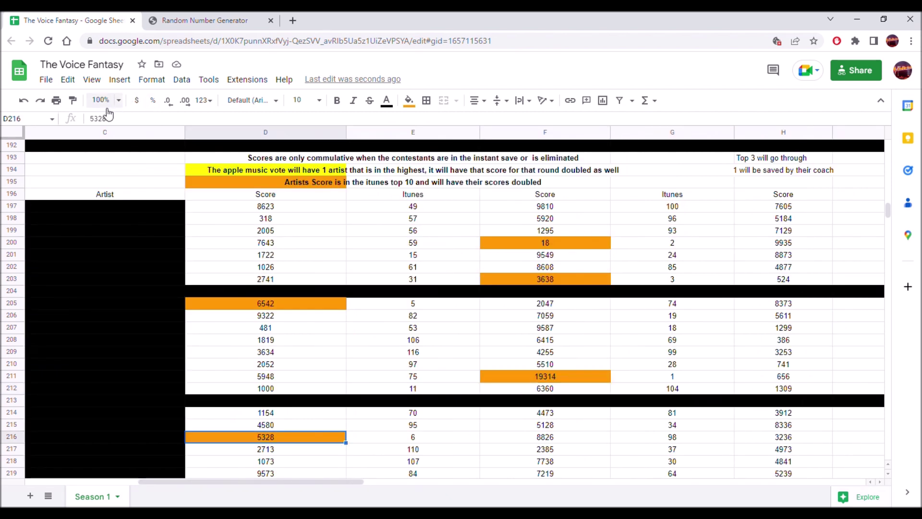
{"action": "left_click", "coordinate": [95, 126]}
{"action": "type", "text": "="}
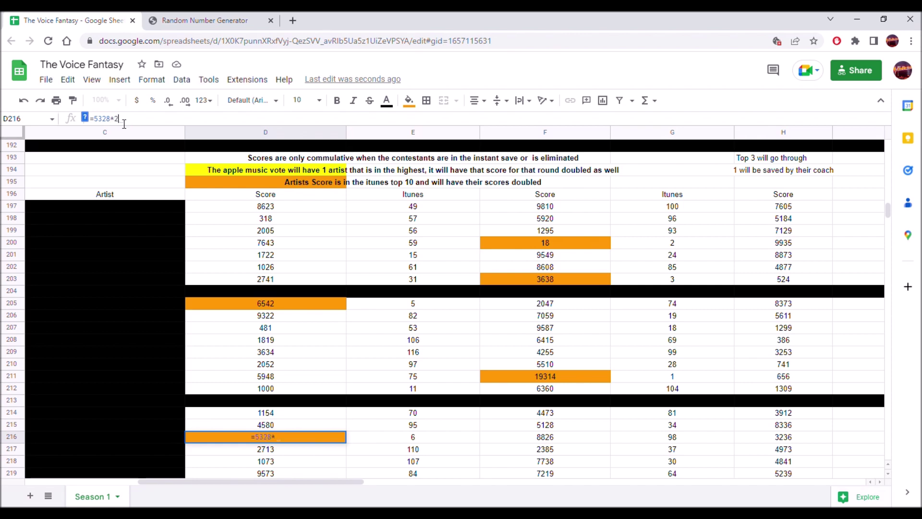
{"action": "type", "text": "*2"}
{"action": "key", "text": "Return"}
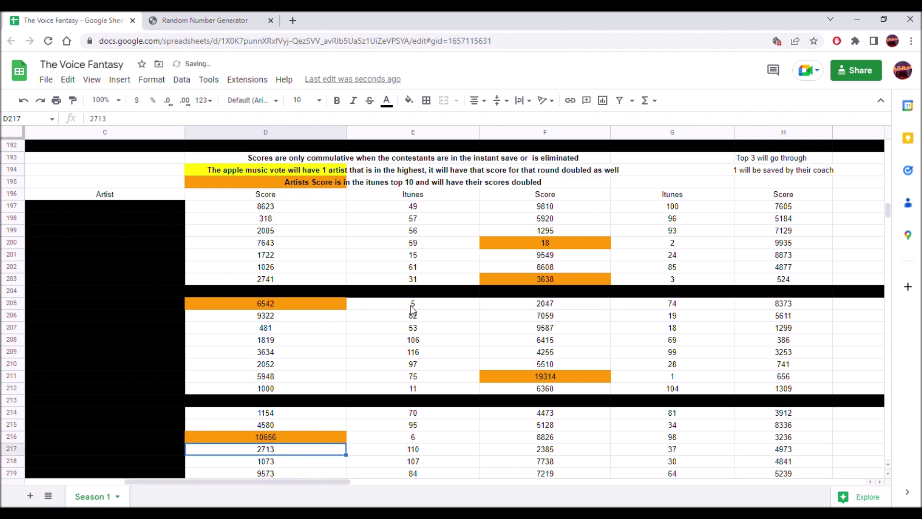
- Double the orange score in cell F227 with the formula =2395*2
{"action": "scroll", "coordinate": [491, 361], "scroll_direction": "down", "scroll_amount": 4}
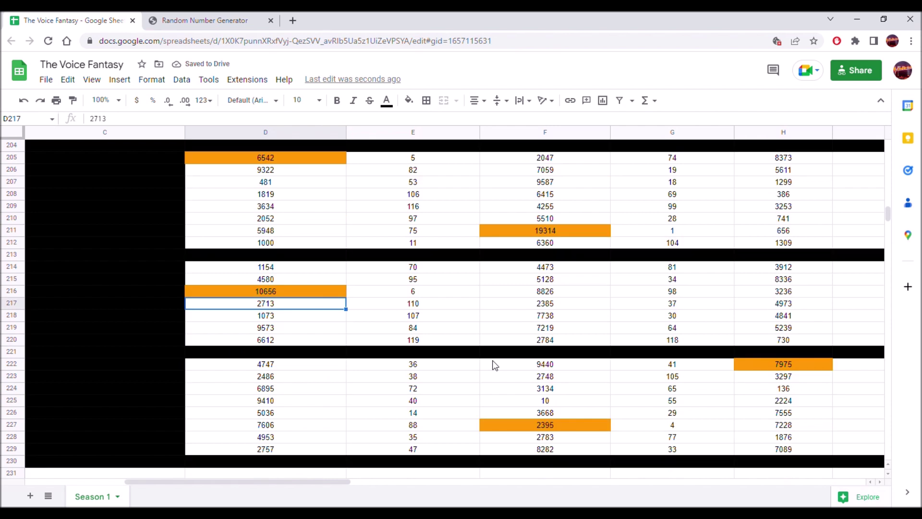
{"action": "left_click", "coordinate": [507, 422]}
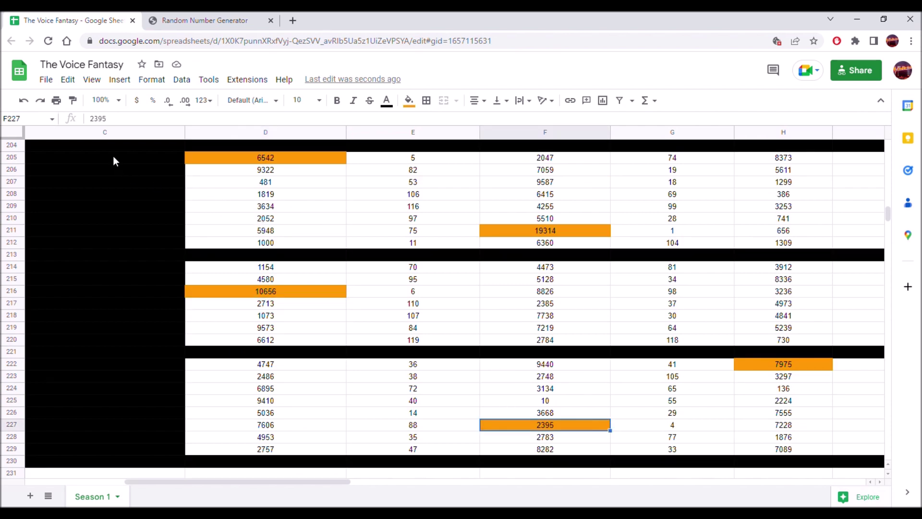
{"action": "left_click", "coordinate": [96, 121]}
{"action": "type", "text": "="}
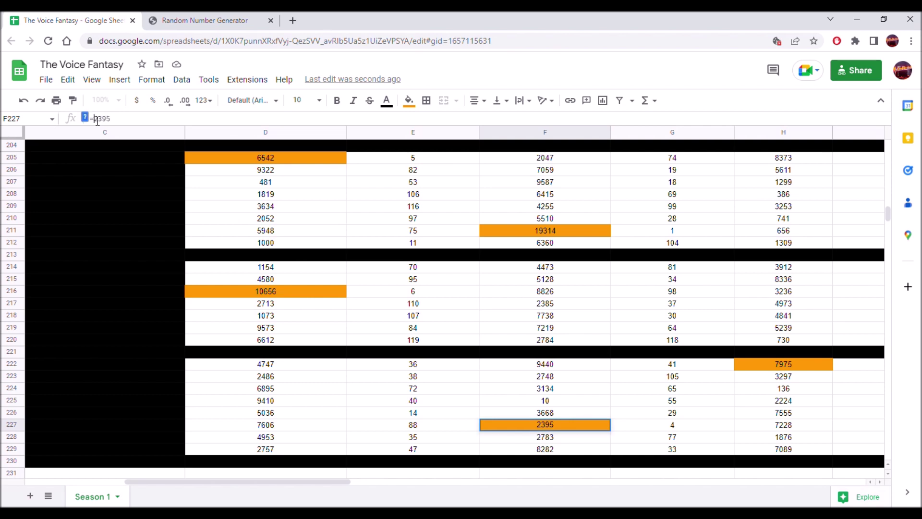
{"action": "type", "text": "*"}
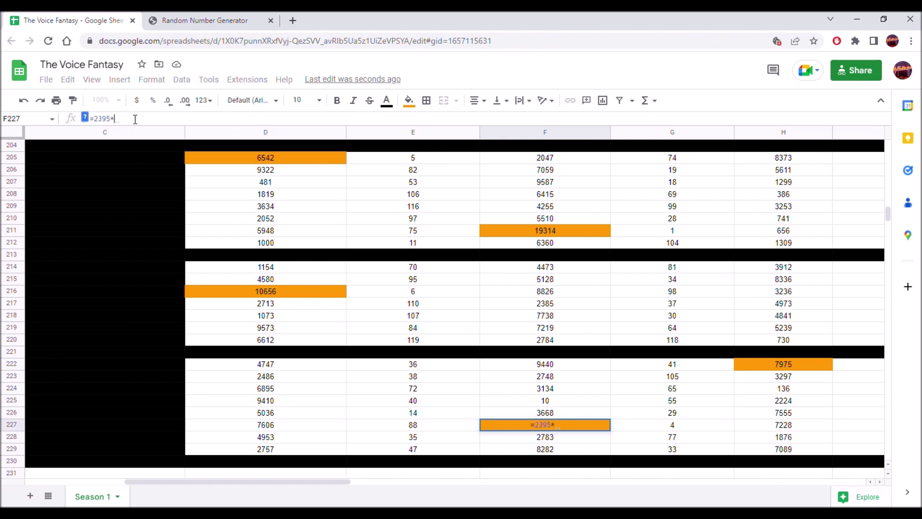
{"action": "type", "text": "2"}
{"action": "key", "text": "Return"}
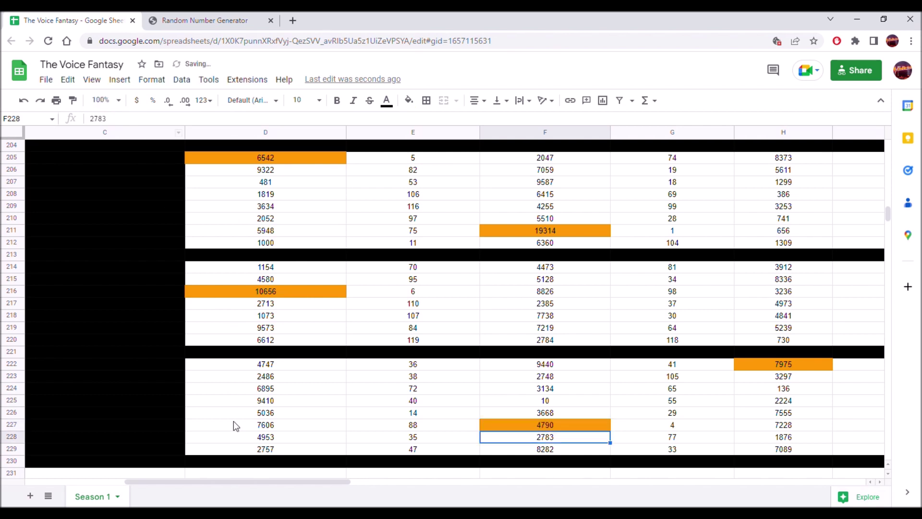
- Double the orange score in cell J227 with the formula =3361*2
{"action": "left_click_drag", "start_coordinate": [256, 482], "coordinate": [396, 495]}
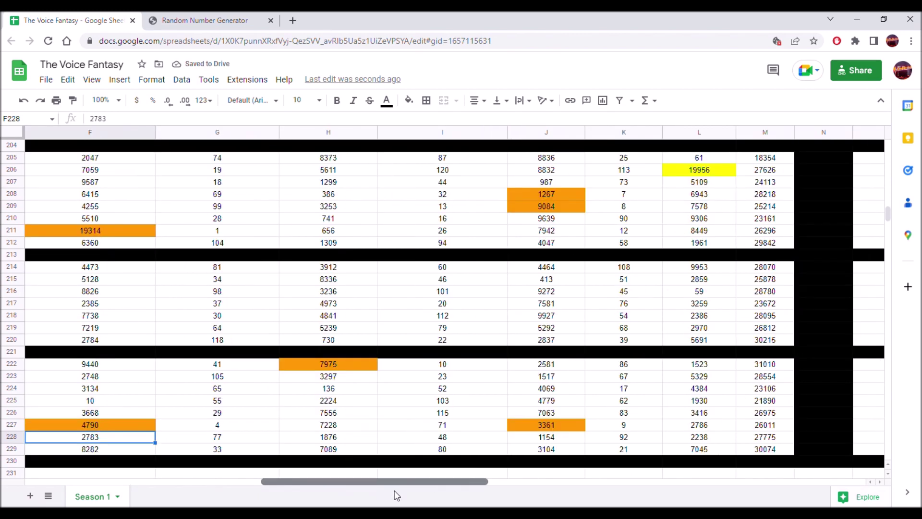
{"action": "left_click", "coordinate": [534, 424]}
{"action": "left_click", "coordinate": [95, 123]}
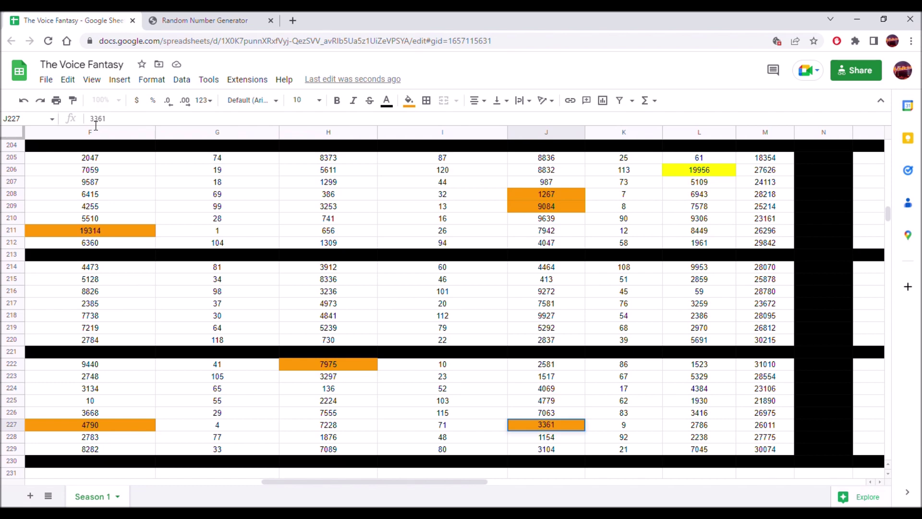
{"action": "type", "text": "=3361*2"}
{"action": "key", "text": "Return"}
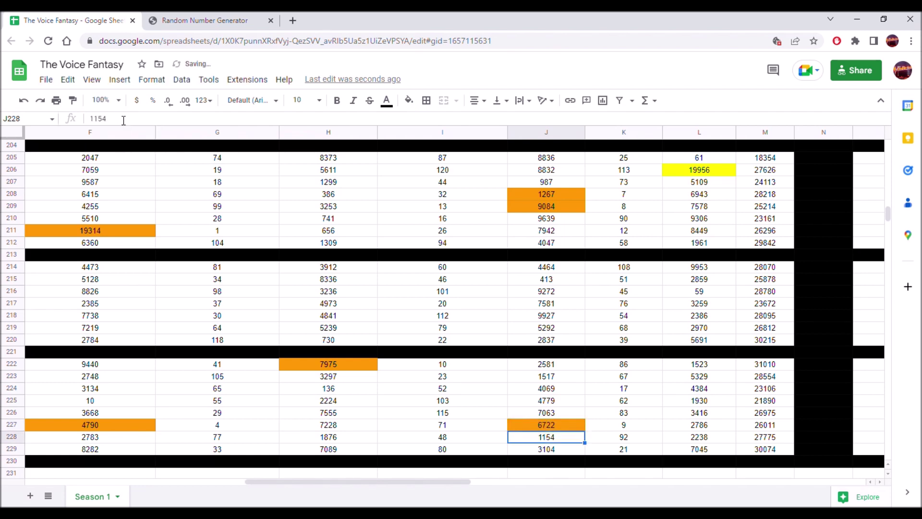
- Double the orange score in cell H222 with the formula =7975*2
{"action": "key", "text": "Up"}
{"action": "key", "text": "Up"}
{"action": "key", "text": "Up"}
{"action": "key", "text": "Up"}
{"action": "key", "text": "Up"}
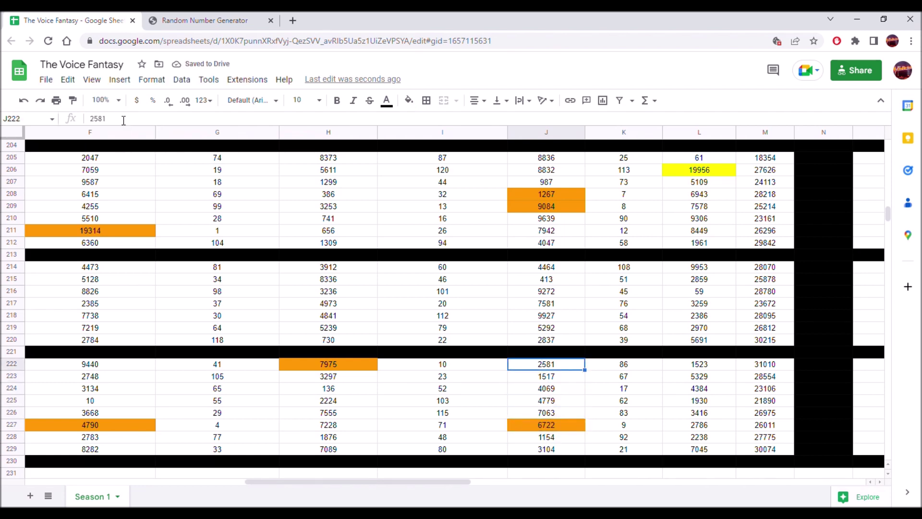
{"action": "key", "text": "Left"}
{"action": "key", "text": "Left"}
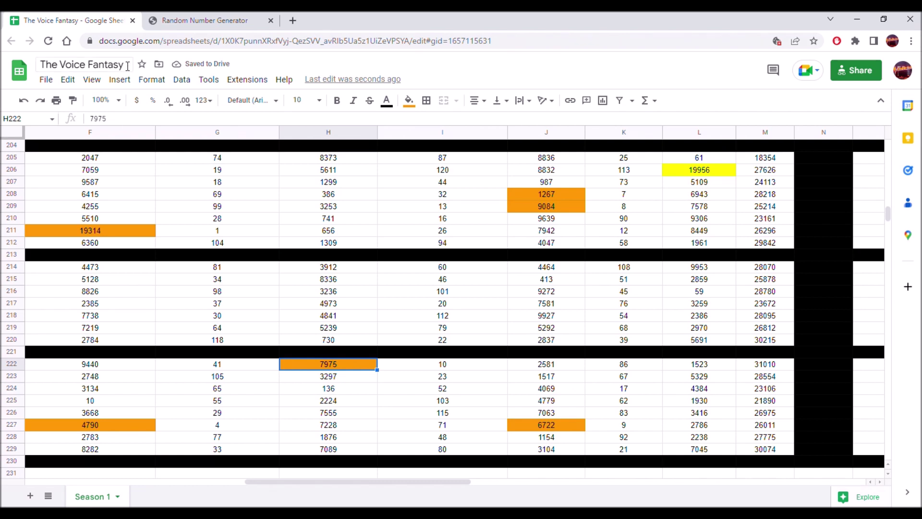
{"action": "left_click", "coordinate": [96, 121]}
{"action": "type", "text": "="}
{"action": "left_click", "coordinate": [124, 122]}
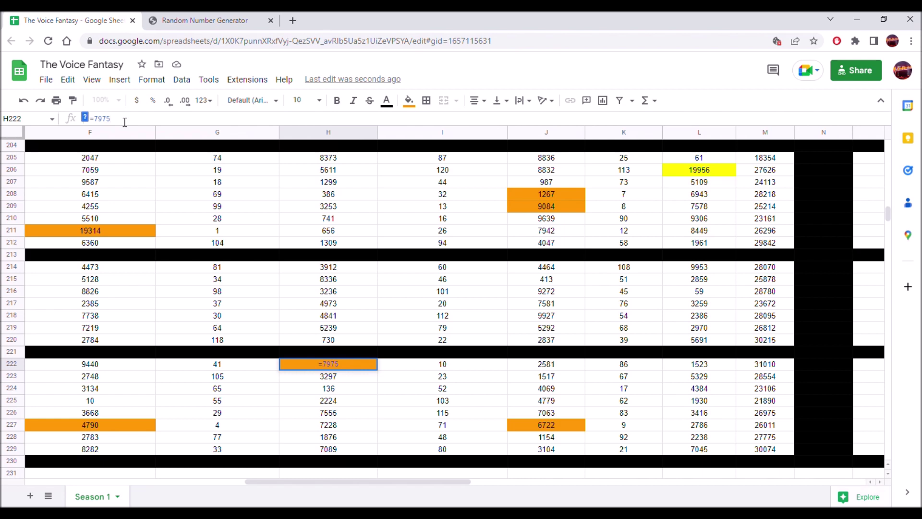
{"action": "type", "text": "*2"}
{"action": "key", "text": "Return"}
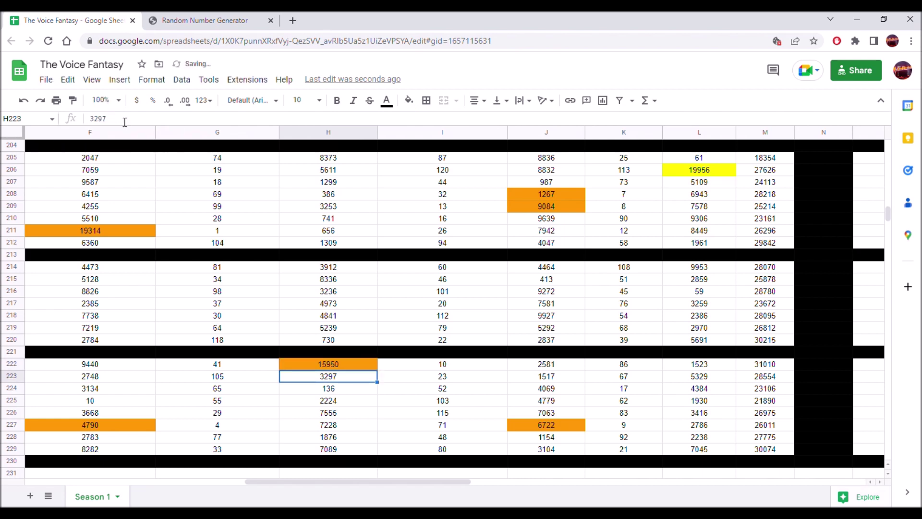
- Check the orange score cells F203, F211, F227, H222 and J227 for their doubling formulas
{"action": "key", "text": "Down"}
{"action": "key", "text": "Down"}
{"action": "key", "text": "Down"}
{"action": "key", "text": "Down"}
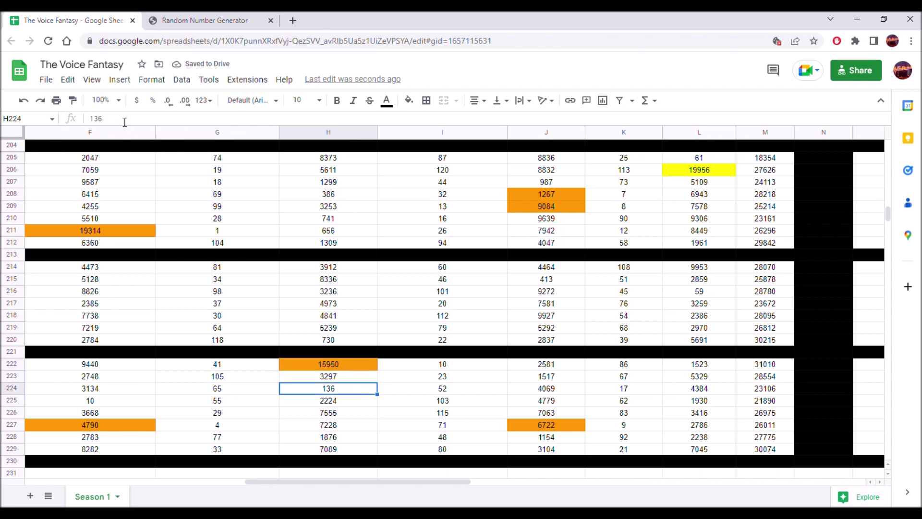
{"action": "key", "text": "Left"}
{"action": "key", "text": "Left"}
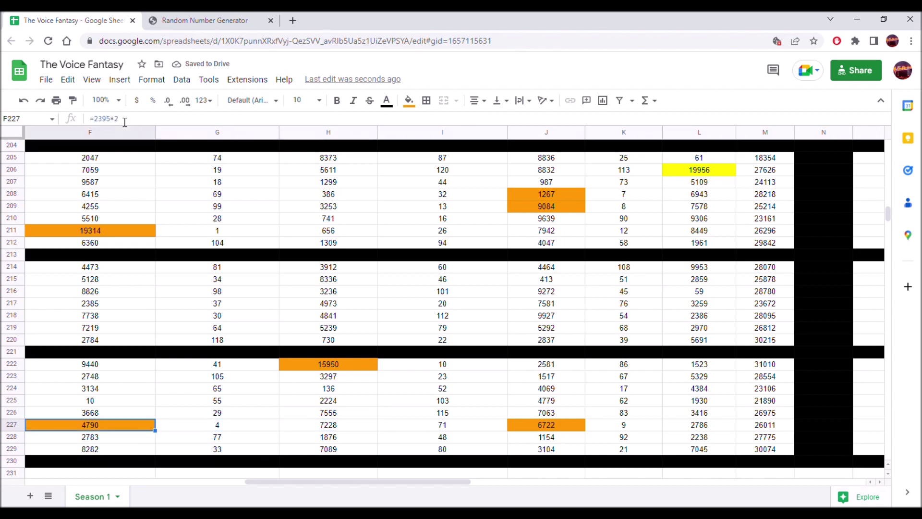
{"action": "key", "text": "Right"}
{"action": "key", "text": "Right"}
{"action": "key", "text": "Right"}
{"action": "key", "text": "Right"}
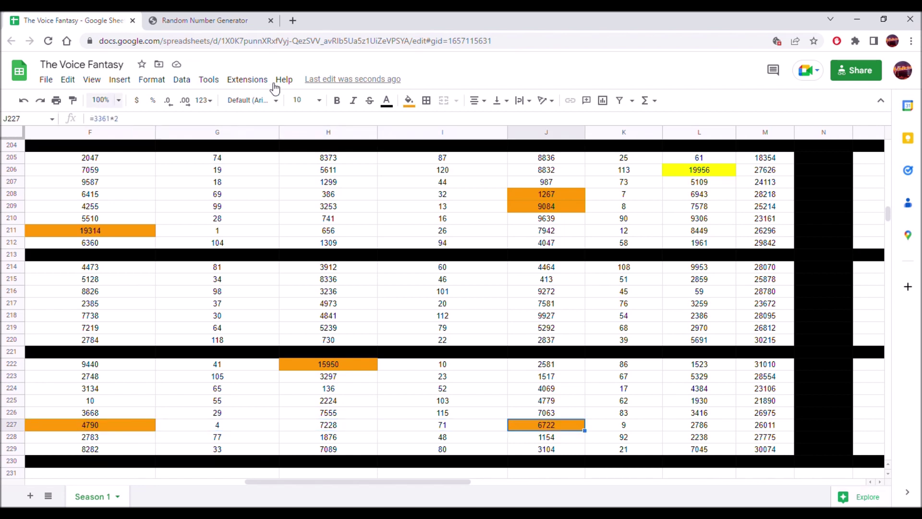
{"action": "scroll", "coordinate": [331, 308], "scroll_direction": "up", "scroll_amount": 3}
{"action": "scroll", "coordinate": [331, 307], "scroll_direction": "up", "scroll_amount": 1}
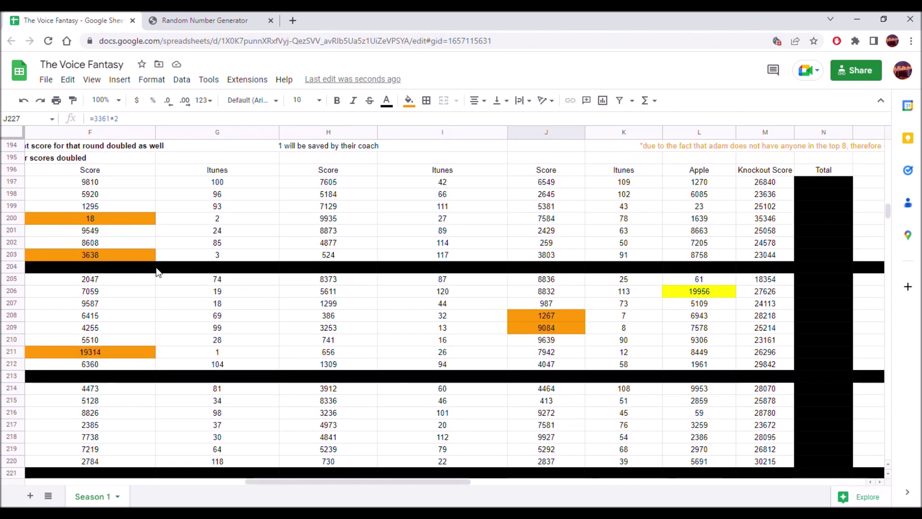
{"action": "scroll", "coordinate": [246, 319], "scroll_direction": "down", "scroll_amount": 3}
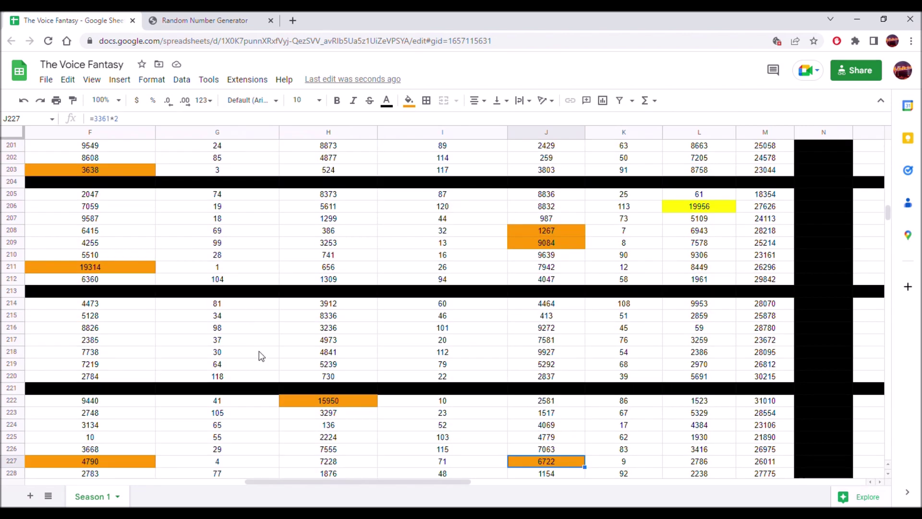
{"action": "left_click", "coordinate": [313, 399]}
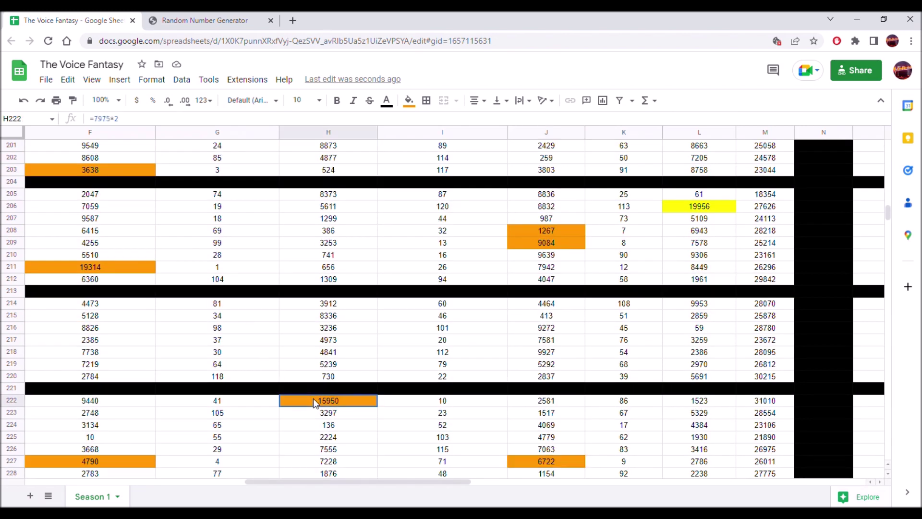
{"action": "left_click", "coordinate": [109, 267]}
{"action": "left_click", "coordinate": [113, 170]}
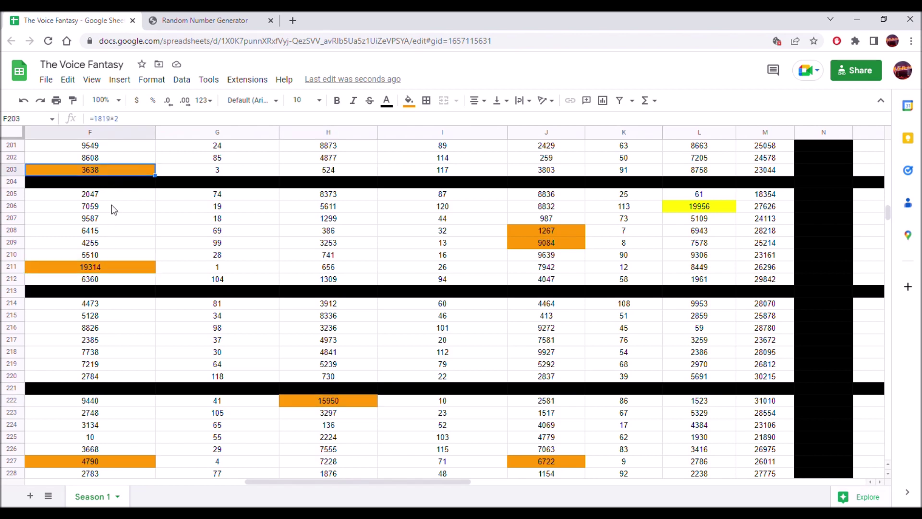
{"action": "left_click", "coordinate": [125, 466]}
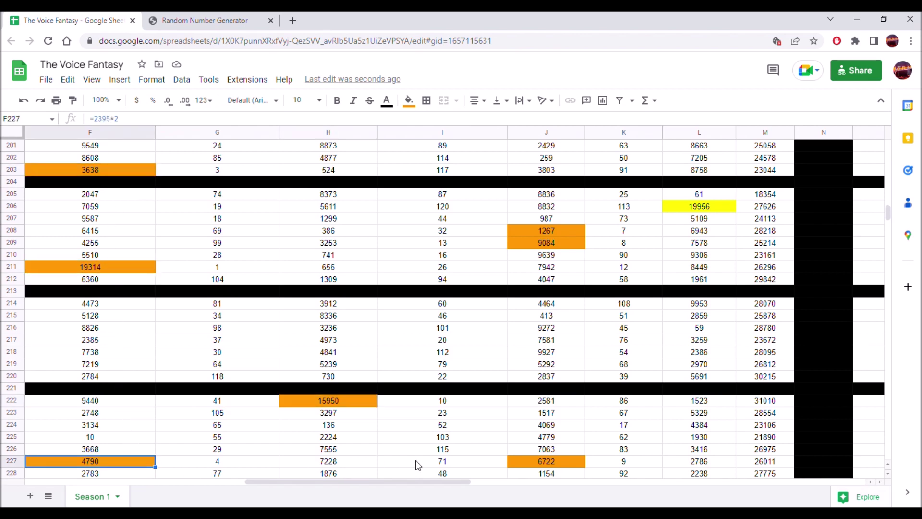
{"action": "left_click", "coordinate": [555, 465]}
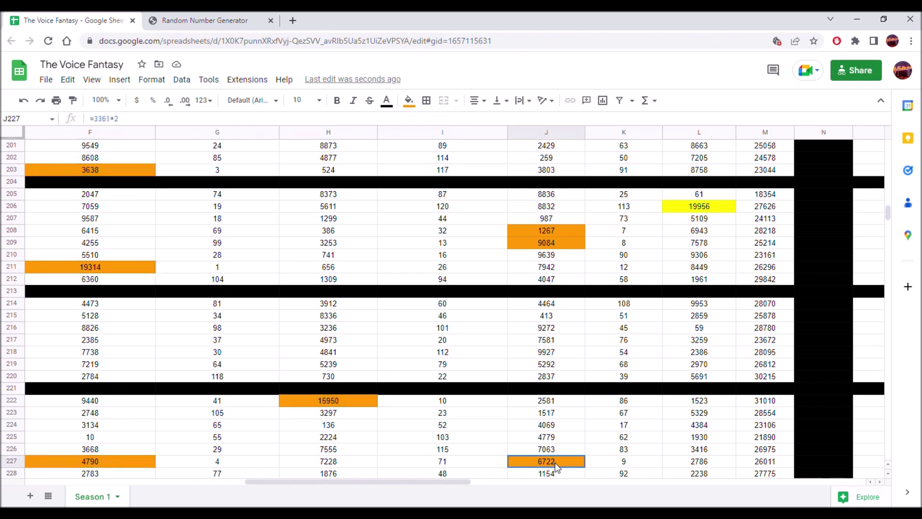
- Double the orange score in cell J209 with the formula =9084*2
{"action": "left_click", "coordinate": [535, 246]}
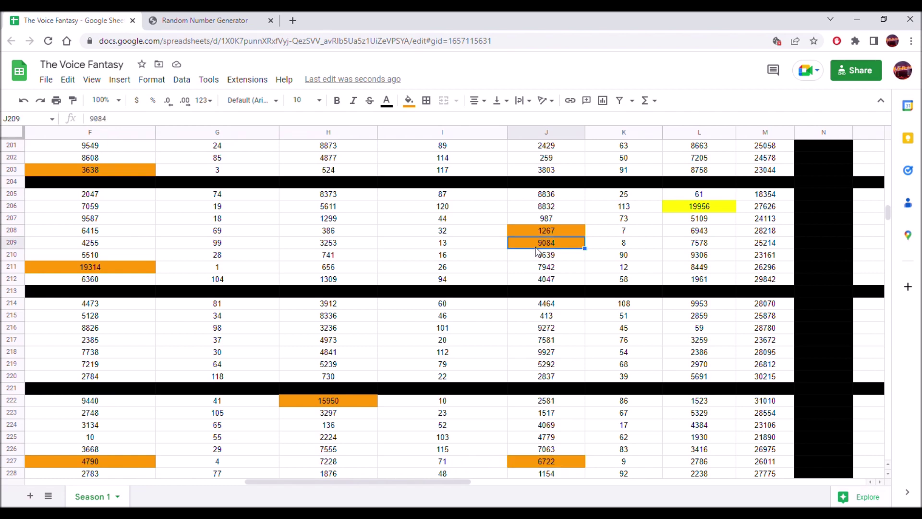
{"action": "left_click", "coordinate": [94, 120]}
{"action": "type", "text": "=9084"}
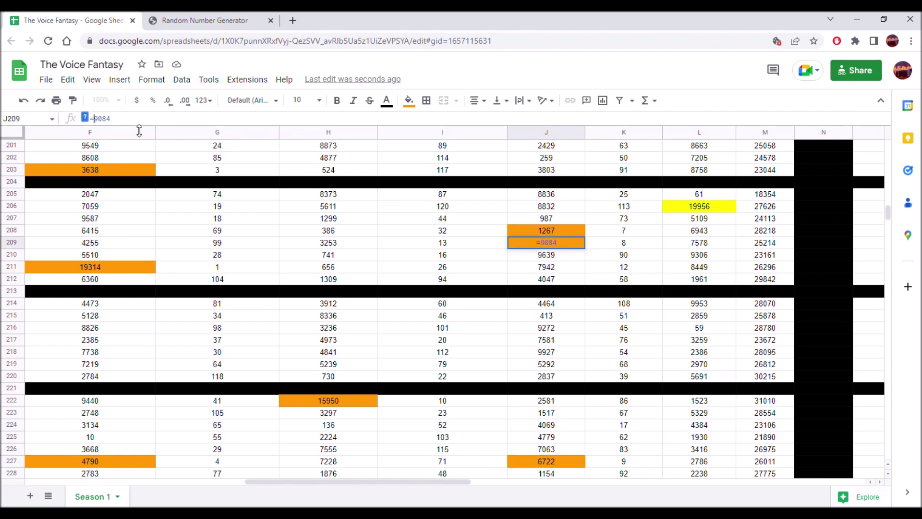
{"action": "type", "text": "*"}
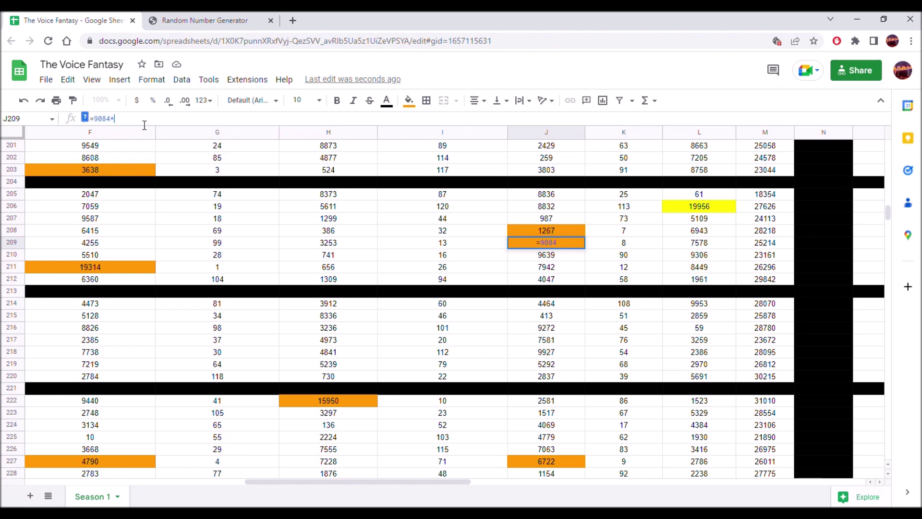
{"action": "type", "text": "2"}
{"action": "key", "text": "Return"}
- Double the orange score in cell J208 with the formula =1267*2
{"action": "key", "text": "Up"}
{"action": "key", "text": "Up"}
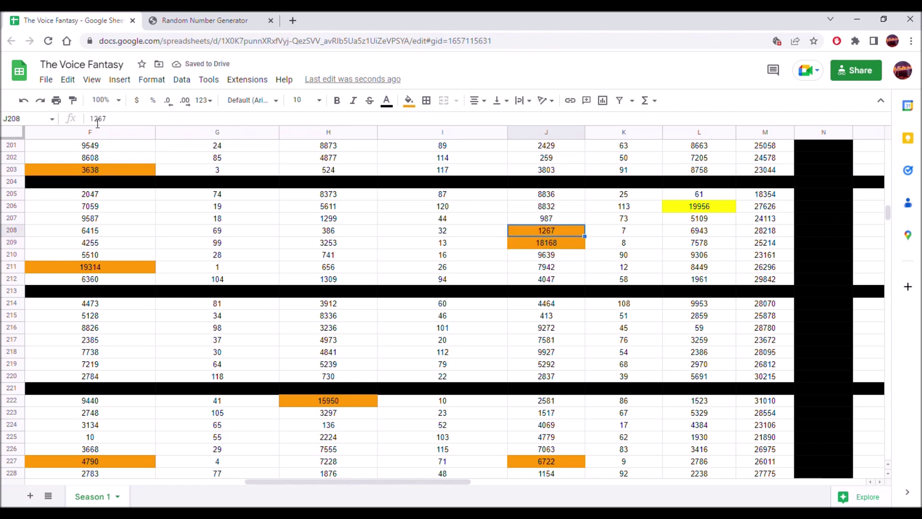
{"action": "left_click", "coordinate": [96, 121]}
{"action": "type", "text": "=9084"}
{"action": "type", "text": "*2"}
{"action": "key", "text": "Return"}
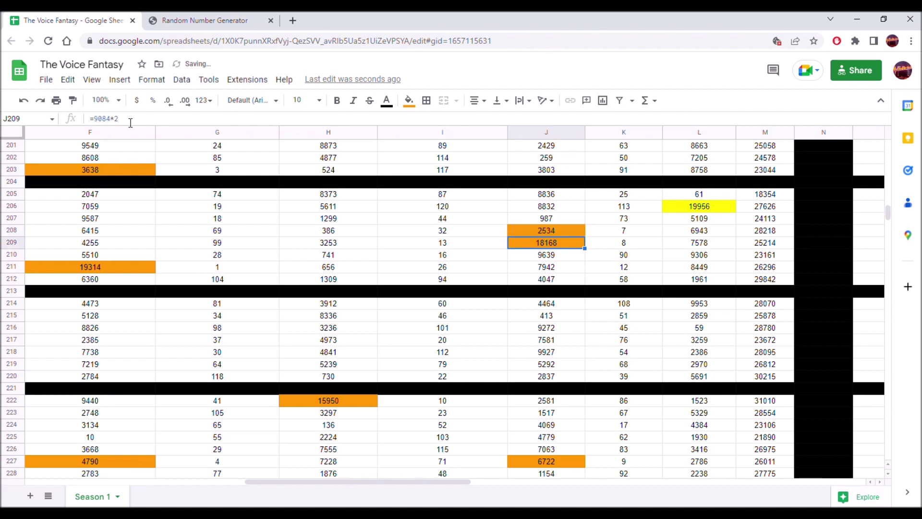
- Check the doubling formulas behind the orange score in D205 and the yellow Apple score in L206
{"action": "scroll", "coordinate": [547, 324], "scroll_direction": "up", "scroll_amount": 5}
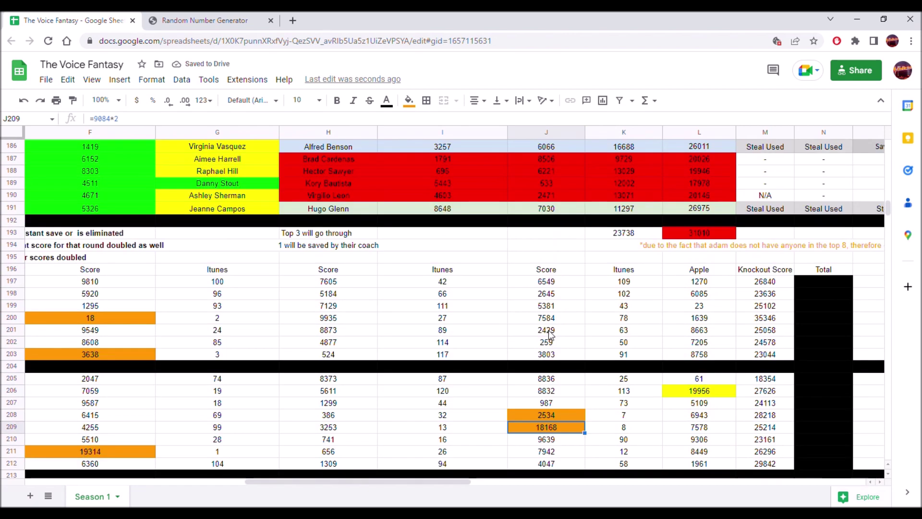
{"action": "scroll", "coordinate": [550, 334], "scroll_direction": "down", "scroll_amount": 1}
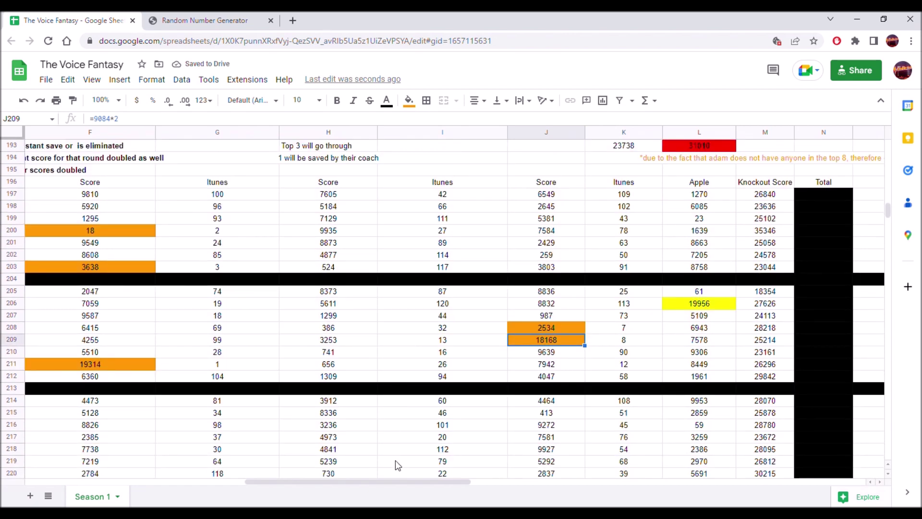
{"action": "left_click_drag", "start_coordinate": [396, 482], "coordinate": [291, 480]}
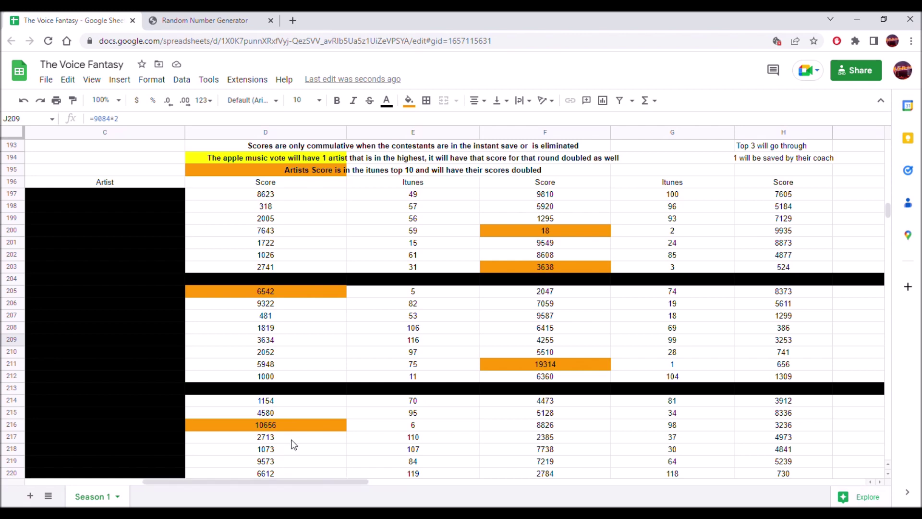
{"action": "left_click", "coordinate": [276, 292]}
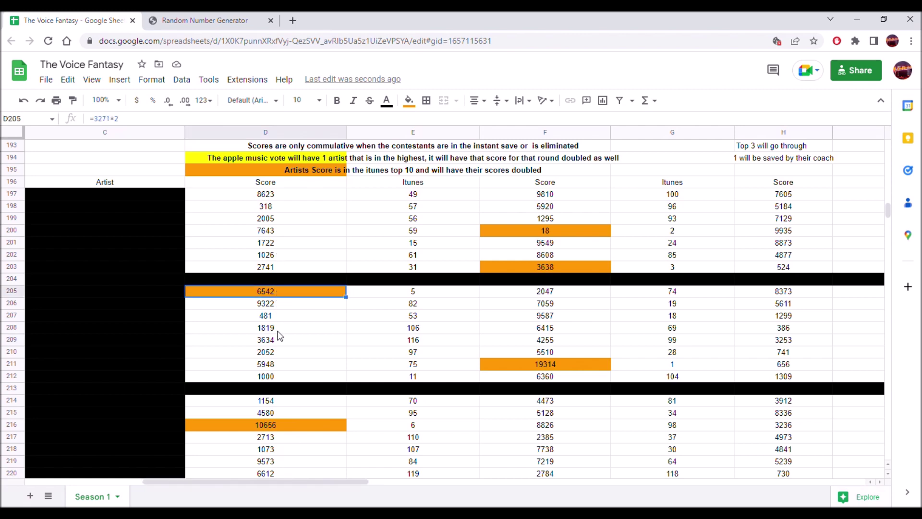
{"action": "left_click", "coordinate": [293, 436]}
{"action": "left_click_drag", "start_coordinate": [255, 483], "coordinate": [364, 488]}
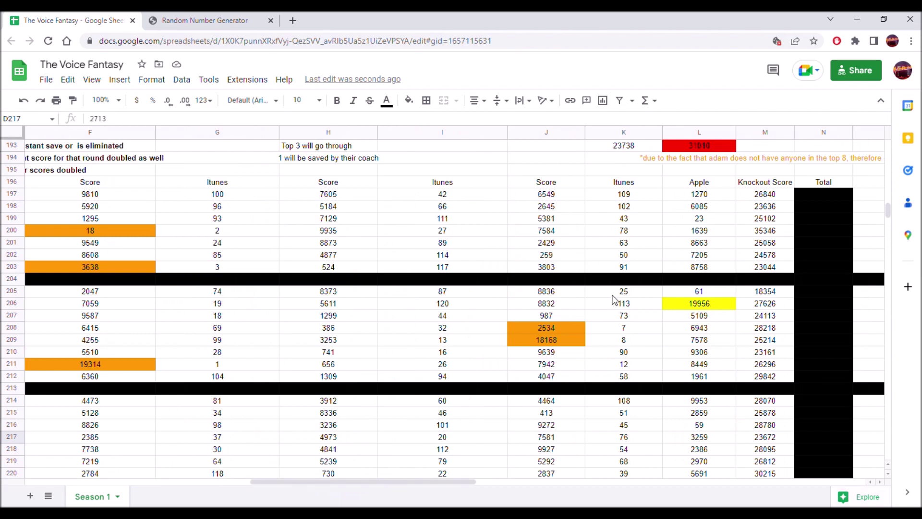
{"action": "left_click", "coordinate": [679, 302]}
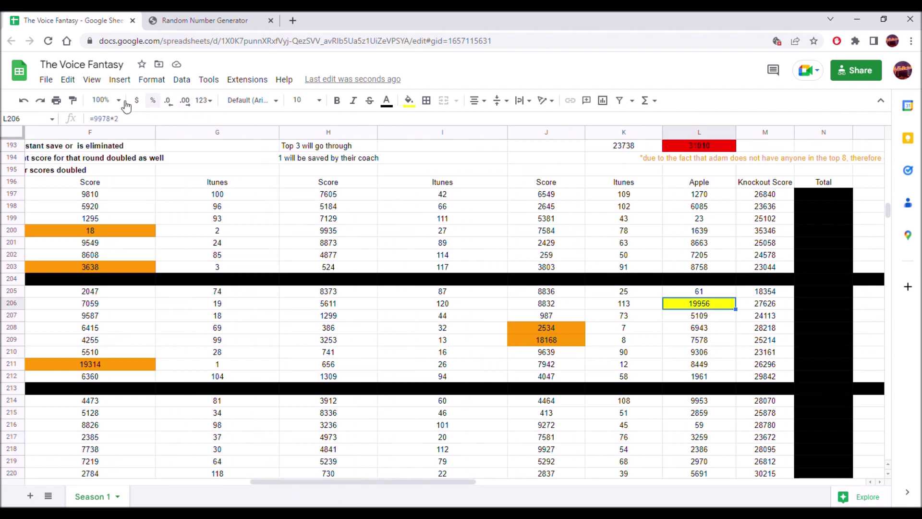
- Set the sheet zoom to 75% and review the whole knockout score table from row 197 to row 229
{"action": "left_click", "coordinate": [111, 102]}
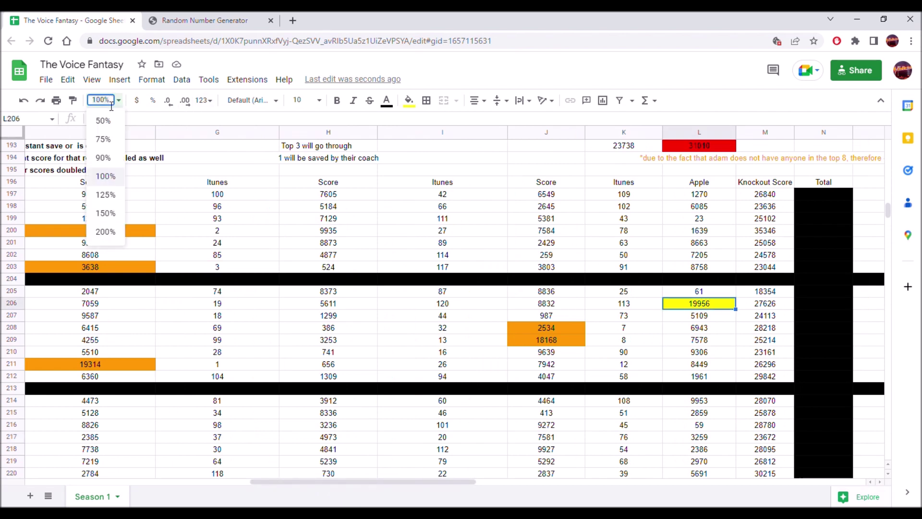
{"action": "left_click", "coordinate": [103, 139]}
{"action": "scroll", "coordinate": [316, 260], "scroll_direction": "down", "scroll_amount": 3}
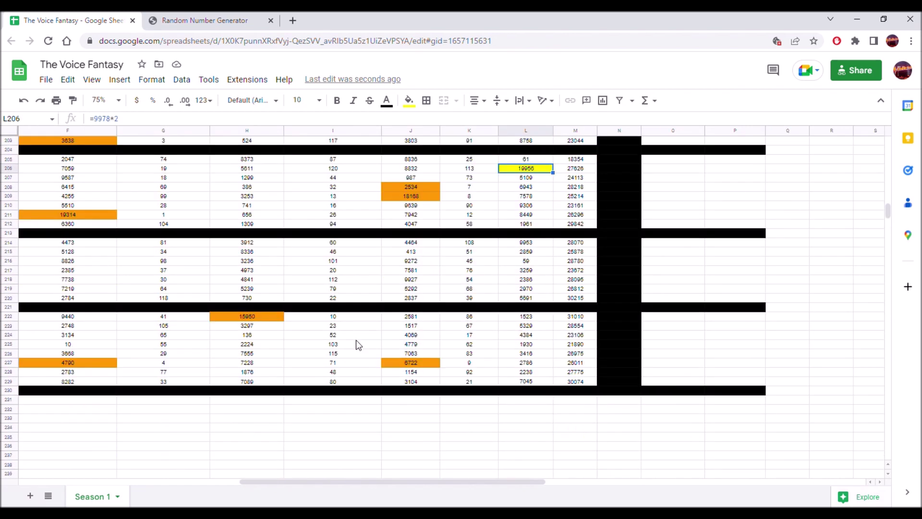
{"action": "left_click_drag", "start_coordinate": [474, 483], "coordinate": [411, 489]}
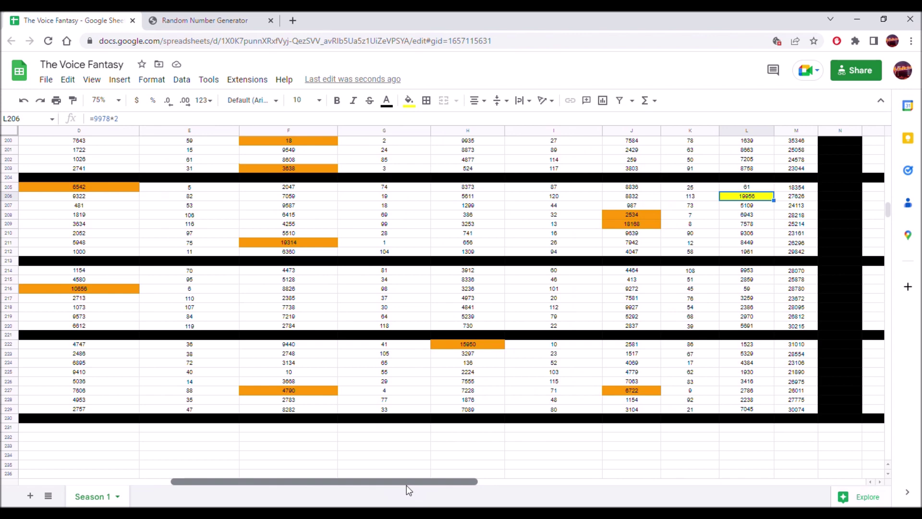
{"action": "scroll", "coordinate": [420, 378], "scroll_direction": "up", "scroll_amount": 3}
{"action": "scroll", "coordinate": [421, 378], "scroll_direction": "down", "scroll_amount": 1}
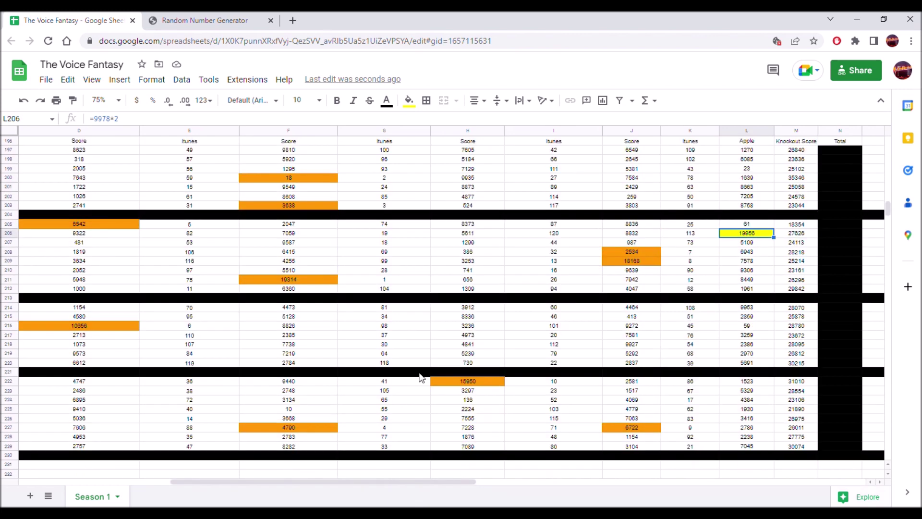
{"action": "scroll", "coordinate": [420, 378], "scroll_direction": "up", "scroll_amount": 1}
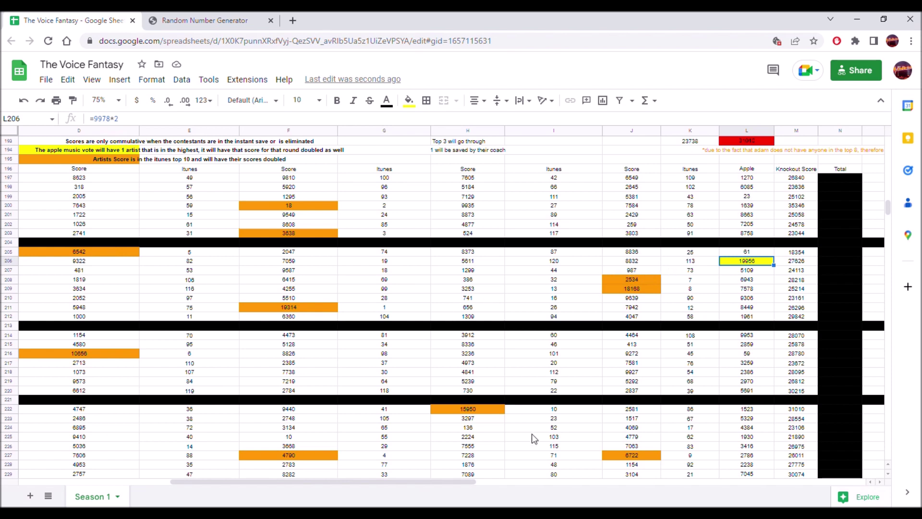
{"action": "left_click_drag", "start_coordinate": [446, 483], "coordinate": [382, 504]}
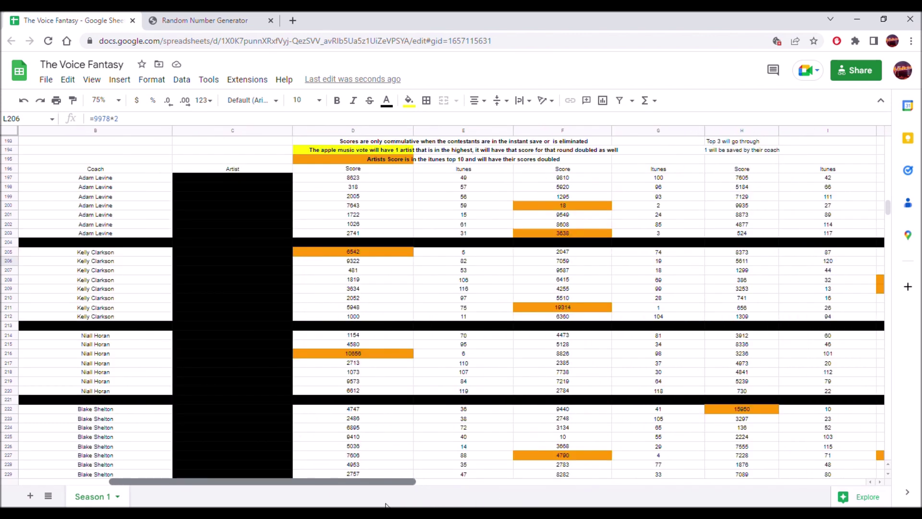
{"action": "scroll", "coordinate": [426, 356], "scroll_direction": "up", "scroll_amount": 3}
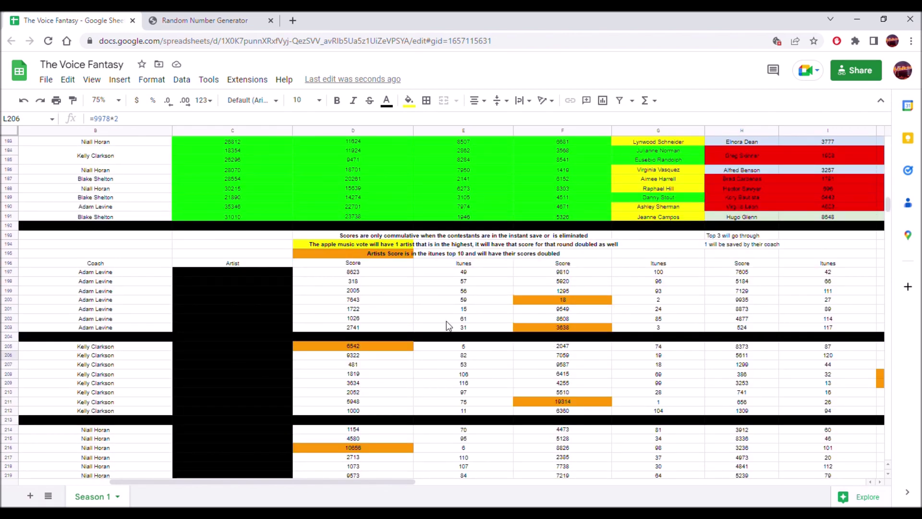
- Look up the blacked-out artist names in C203 and C200 that belong to Adam Levine's two orange scores
{"action": "left_click", "coordinate": [211, 329]}
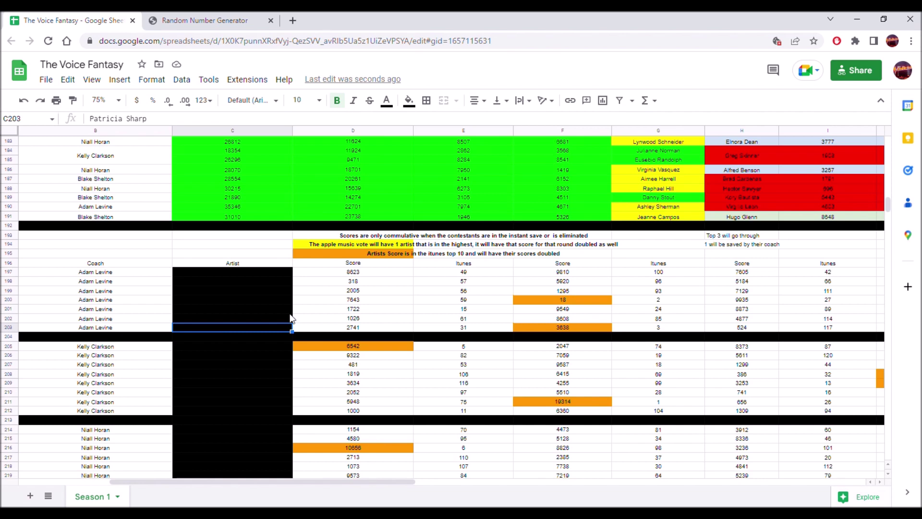
{"action": "left_click", "coordinate": [529, 305]}
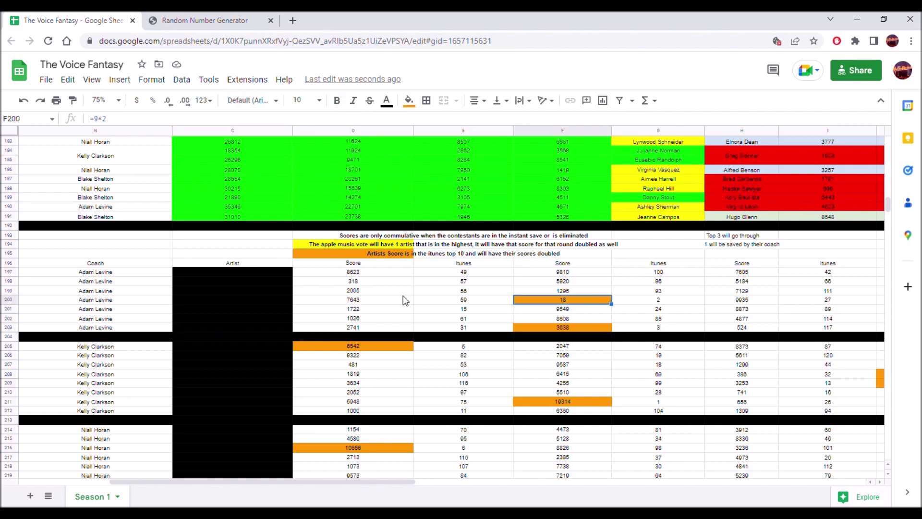
{"action": "left_click", "coordinate": [349, 301]}
{"action": "left_click", "coordinate": [253, 303]}
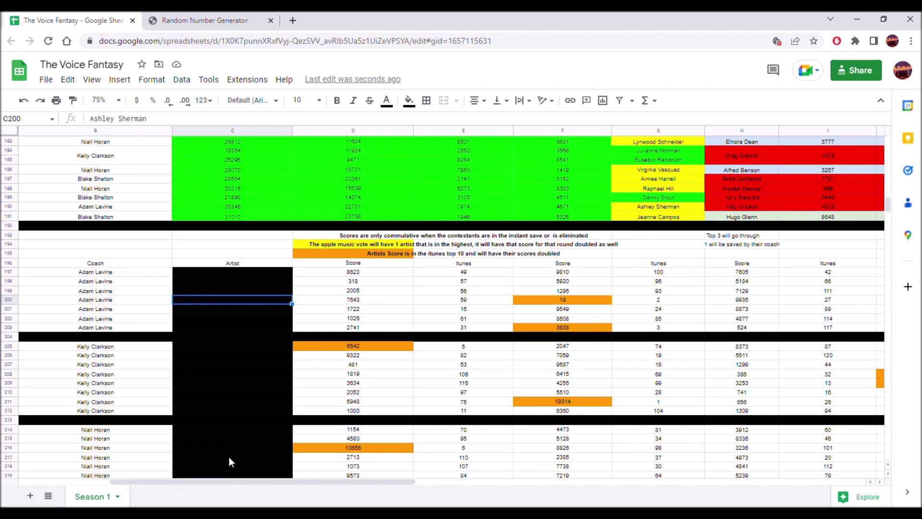
{"action": "left_click", "coordinate": [478, 374]}
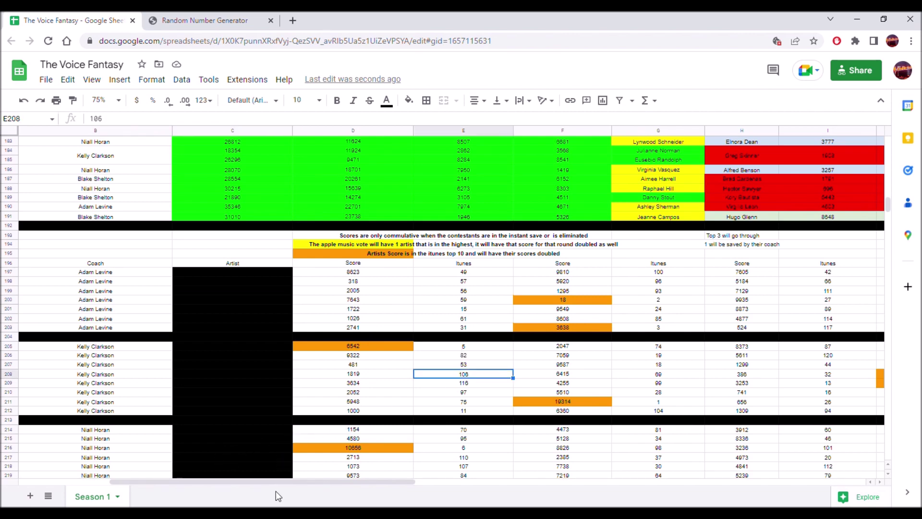
- Copy the green check mark from N183 into P47, beside the underlined artist in the red team list
{"action": "left_click_drag", "start_coordinate": [296, 484], "coordinate": [435, 483]}
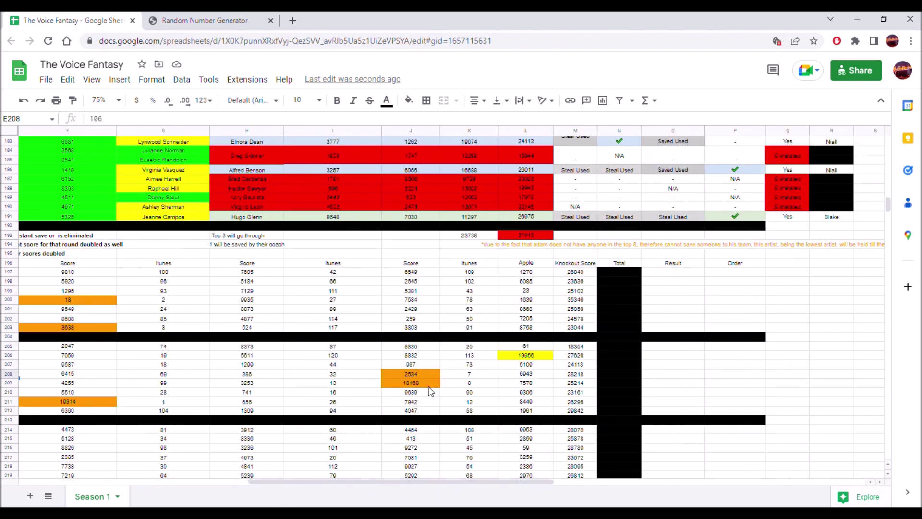
{"action": "scroll", "coordinate": [528, 336], "scroll_direction": "up", "scroll_amount": 5}
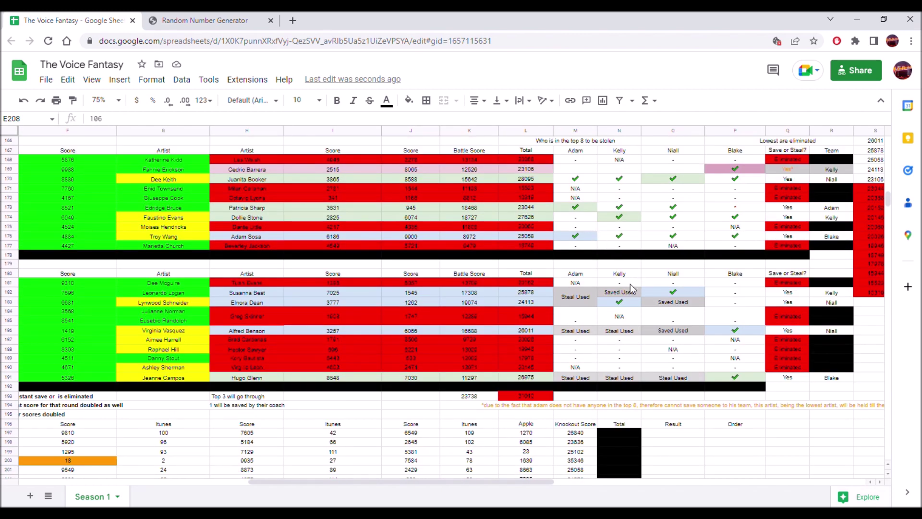
{"action": "left_click", "coordinate": [625, 305]}
{"action": "scroll", "coordinate": [585, 315], "scroll_direction": "up", "scroll_amount": 15}
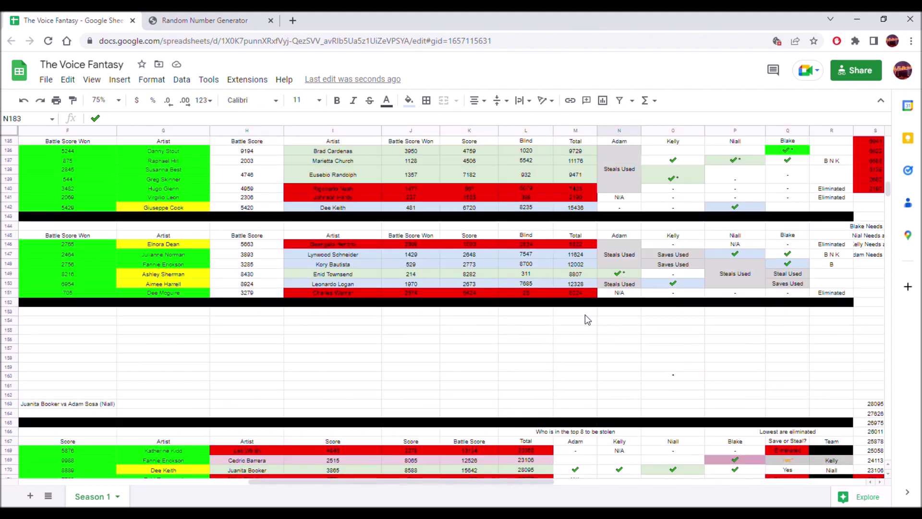
{"action": "scroll", "coordinate": [585, 315], "scroll_direction": "up", "scroll_amount": 12}
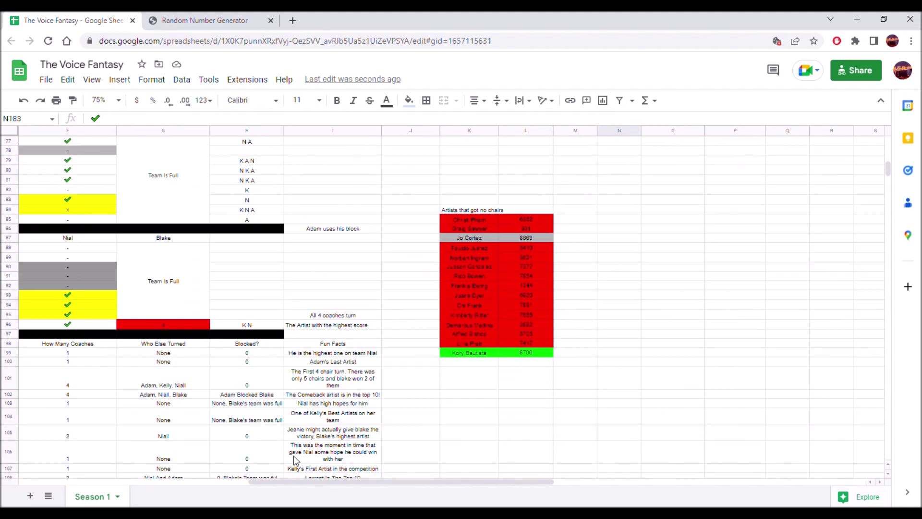
{"action": "left_click_drag", "start_coordinate": [289, 486], "coordinate": [612, 496]}
{"action": "scroll", "coordinate": [414, 264], "scroll_direction": "up", "scroll_amount": 7}
{"action": "scroll", "coordinate": [412, 262], "scroll_direction": "up", "scroll_amount": 7}
{"action": "left_click_drag", "start_coordinate": [599, 482], "coordinate": [404, 461]}
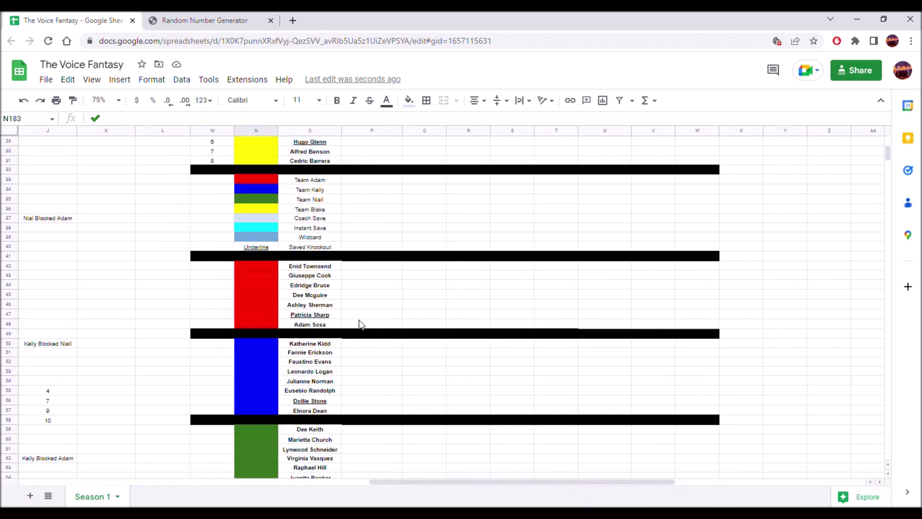
{"action": "scroll", "coordinate": [360, 324], "scroll_direction": "up", "scroll_amount": 2}
{"action": "left_click", "coordinate": [356, 378]}
{"action": "type", "text": "✔"}
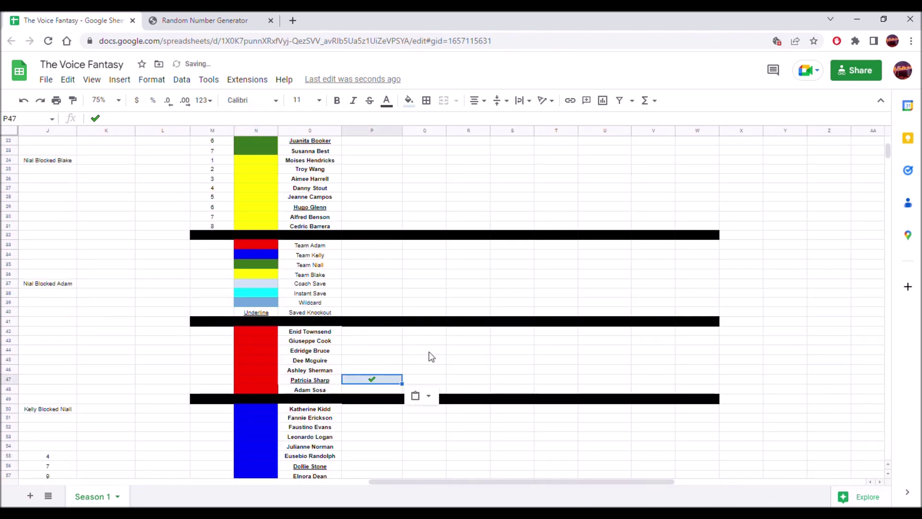
- Copy the check mark from P47 into P46 for the other red team artist with an orange score
{"action": "left_click", "coordinate": [418, 355]}
{"action": "left_click", "coordinate": [372, 378]}
{"action": "key", "text": "ctrl+c"}
{"action": "left_click", "coordinate": [380, 370]}
{"action": "key", "text": "ctrl+v"}
- Fill the check mark cells P46:P47 with orange
{"action": "left_click_drag", "start_coordinate": [380, 371], "coordinate": [375, 379]}
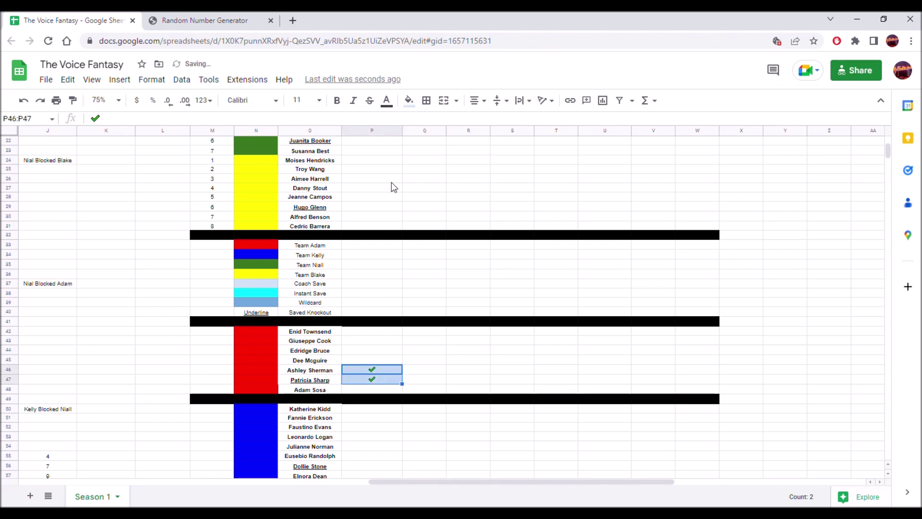
{"action": "left_click", "coordinate": [408, 100]}
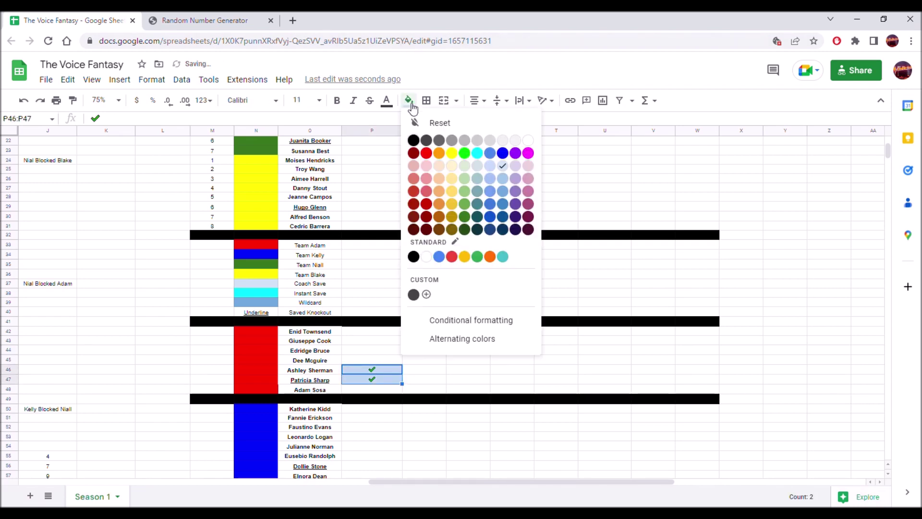
{"action": "left_click", "coordinate": [439, 152]}
{"action": "left_click", "coordinate": [436, 324]}
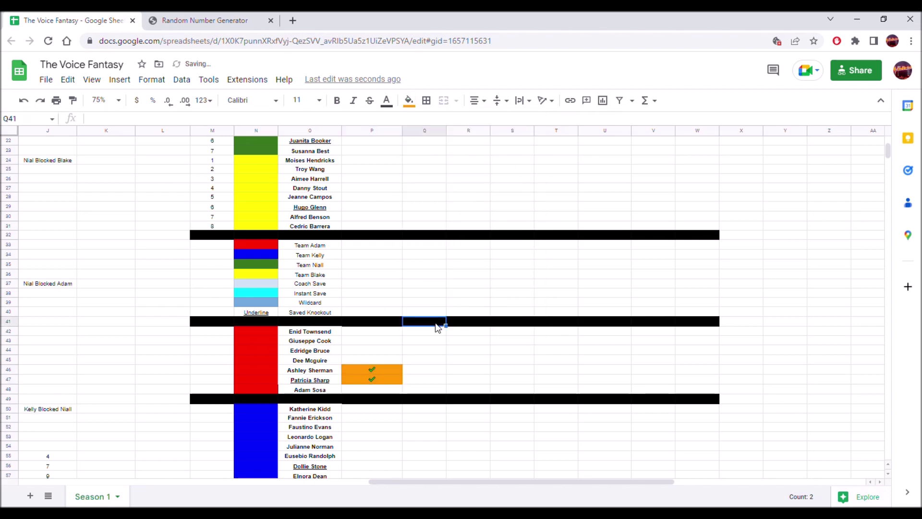
- Check the doubled-score formulas in Adam Levine's two orange cells, F200 and F203
{"action": "scroll", "coordinate": [401, 360], "scroll_direction": "down", "scroll_amount": 10}
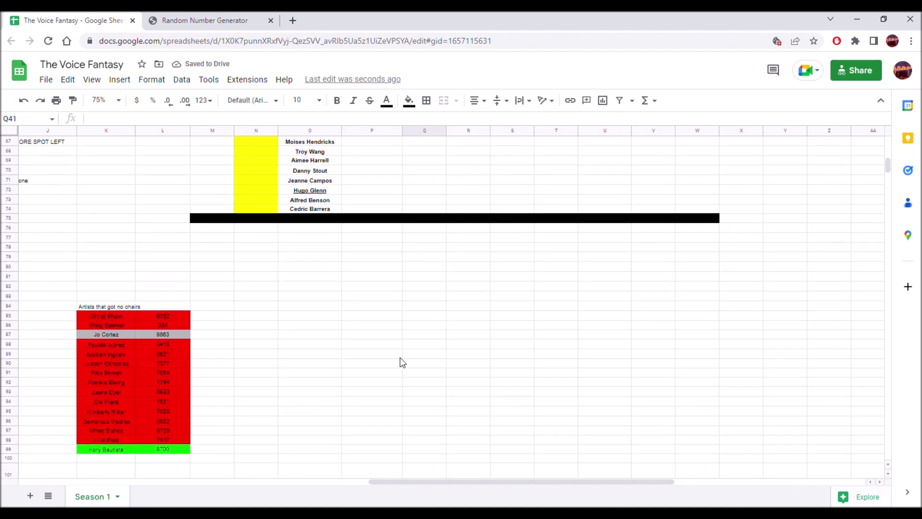
{"action": "scroll", "coordinate": [401, 361], "scroll_direction": "down", "scroll_amount": 12}
{"action": "left_click_drag", "start_coordinate": [431, 484], "coordinate": [233, 481]}
{"action": "scroll", "coordinate": [296, 323], "scroll_direction": "down", "scroll_amount": 1}
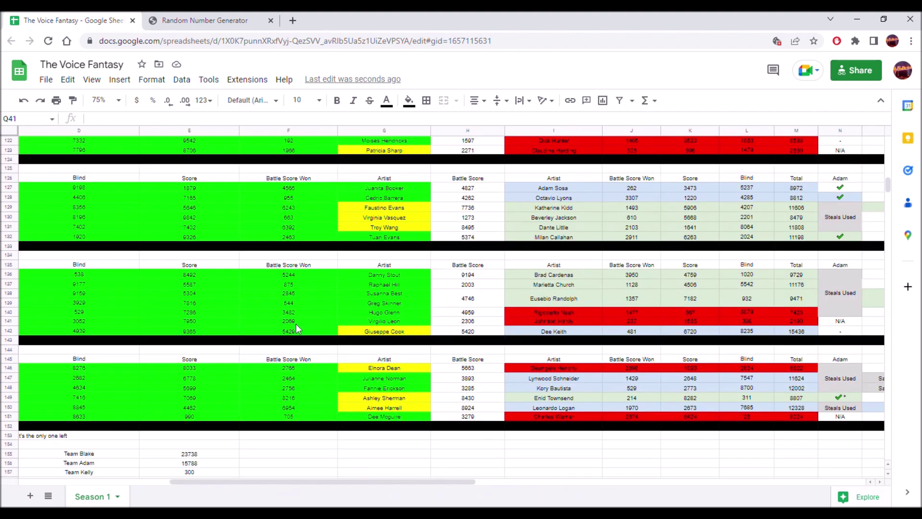
{"action": "scroll", "coordinate": [296, 324], "scroll_direction": "down", "scroll_amount": 8}
{"action": "scroll", "coordinate": [296, 324], "scroll_direction": "down", "scroll_amount": 11}
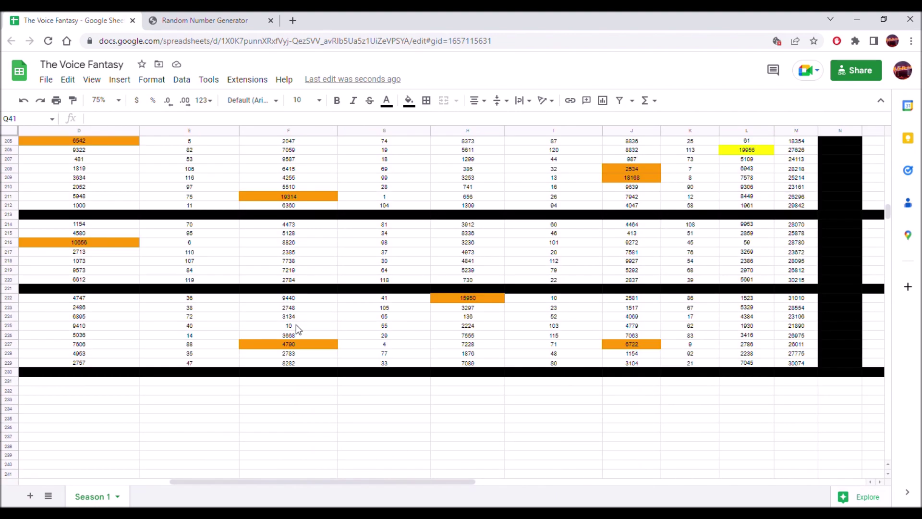
{"action": "scroll", "coordinate": [295, 324], "scroll_direction": "up", "scroll_amount": 4}
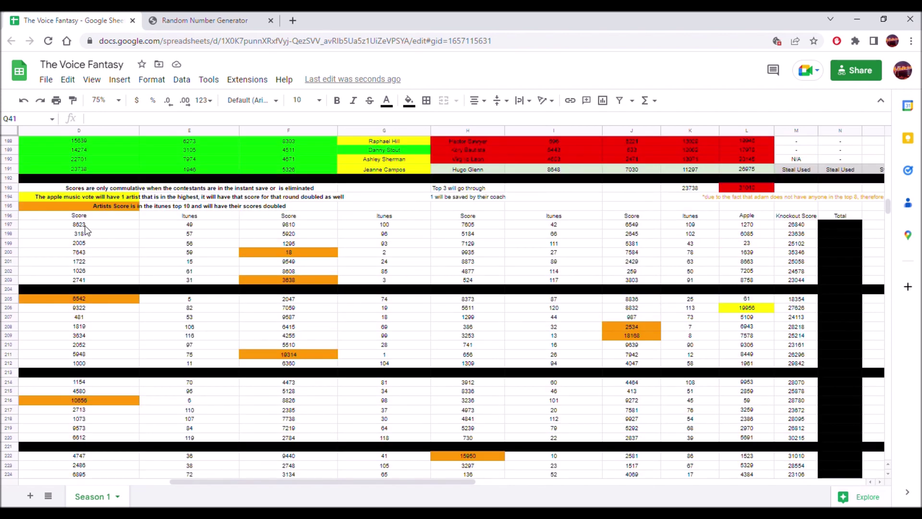
{"action": "left_click", "coordinate": [264, 251]}
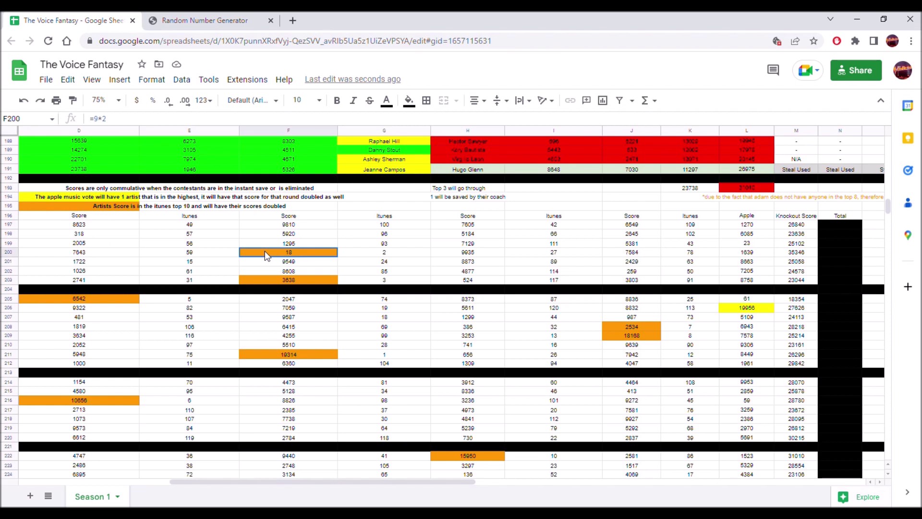
{"action": "left_click", "coordinate": [270, 280]}
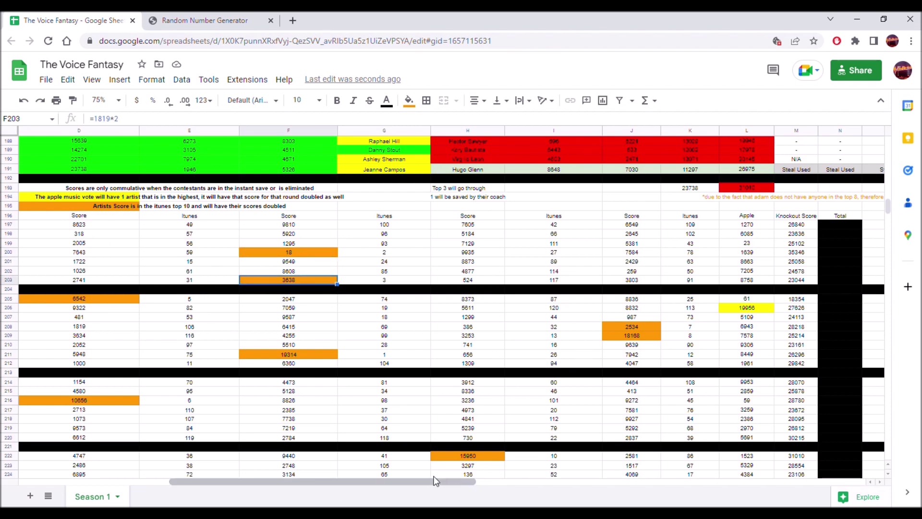
- Look up the blacked-out artist names in C205, C208, C209 and C211 that belong to Kelly Clarkson's orange scores
{"action": "left_click_drag", "start_coordinate": [407, 480], "coordinate": [350, 483]}
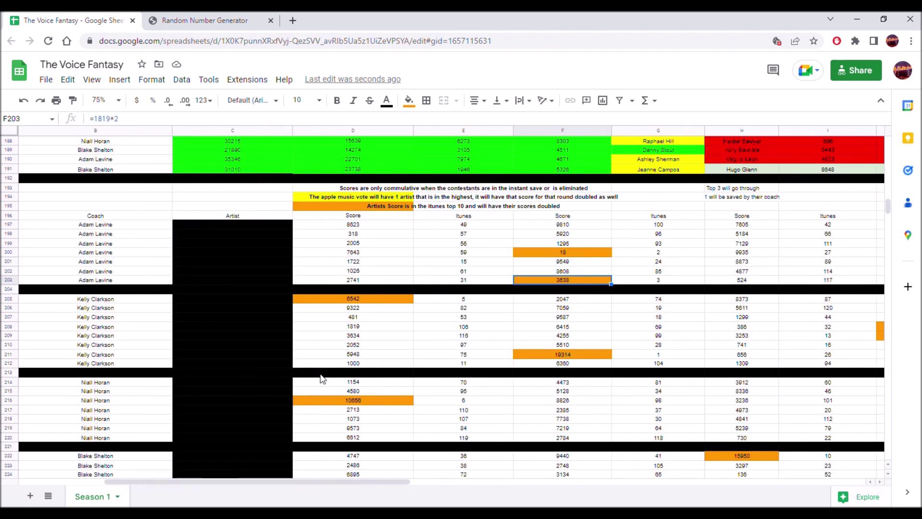
{"action": "left_click", "coordinate": [257, 299]}
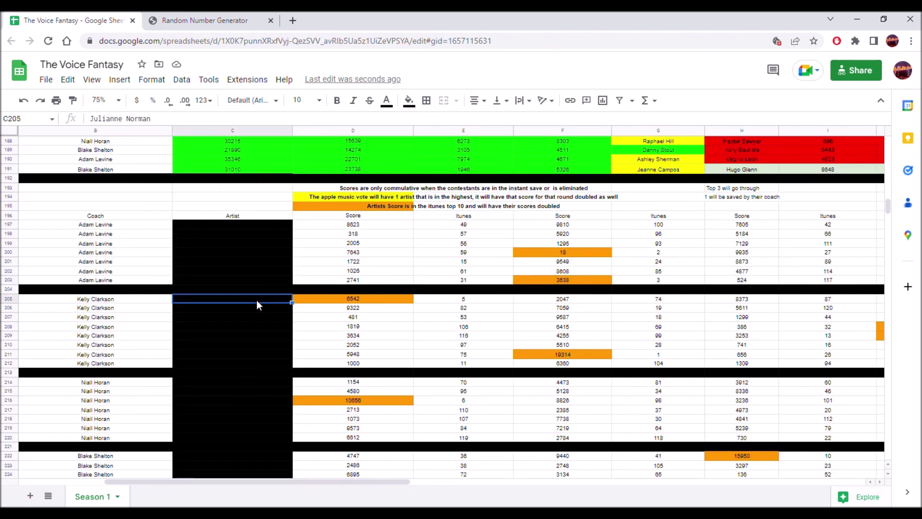
{"action": "left_click_drag", "start_coordinate": [840, 330], "coordinate": [345, 340]}
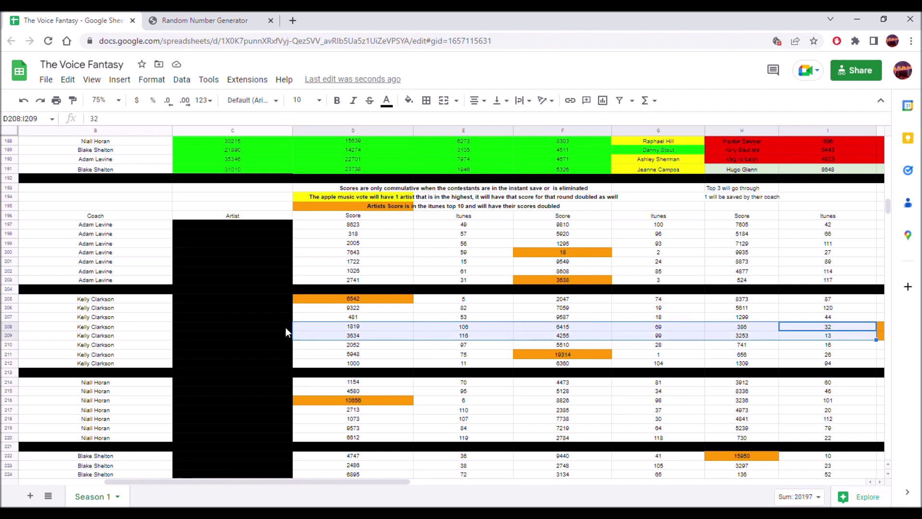
{"action": "left_click_drag", "start_coordinate": [276, 325], "coordinate": [271, 333]}
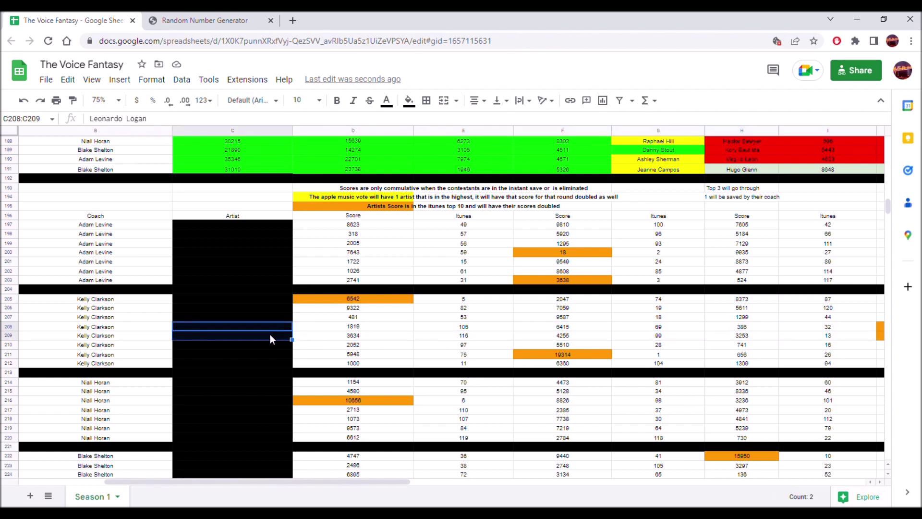
{"action": "left_click", "coordinate": [270, 335]}
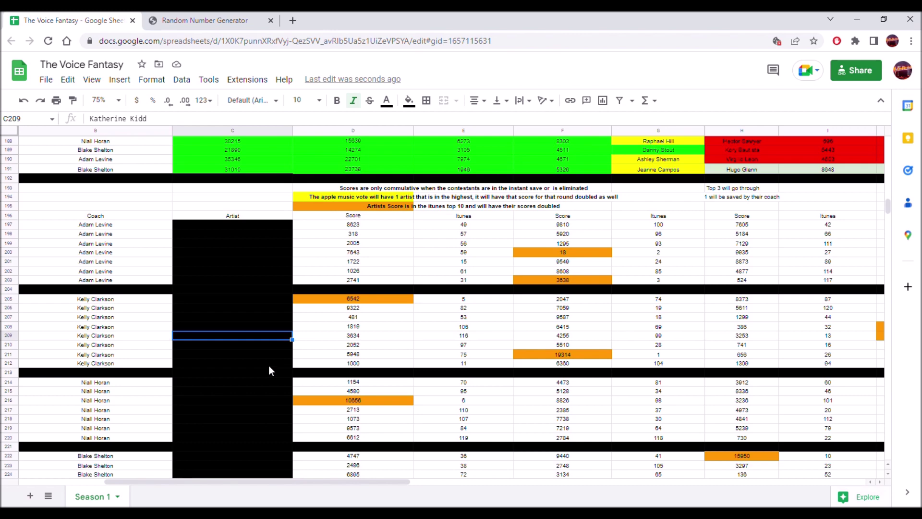
{"action": "left_click", "coordinate": [274, 356]}
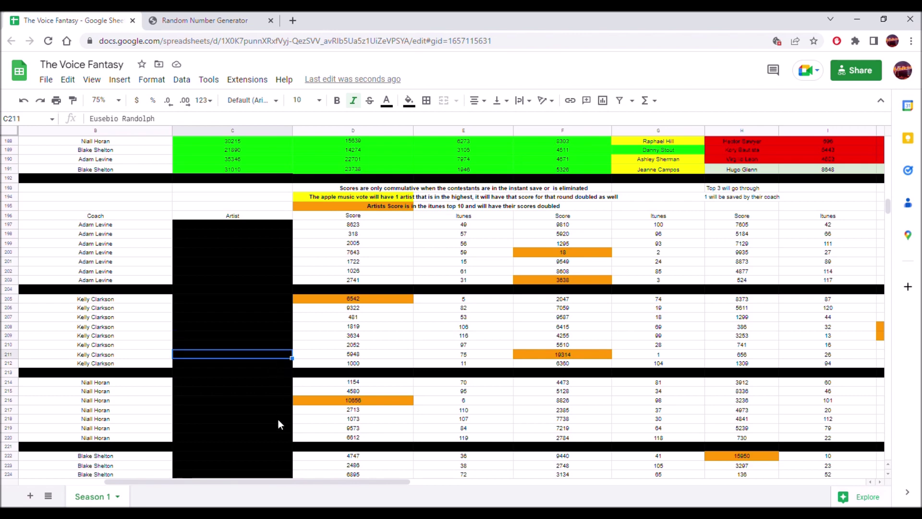
- Copy the orange check mark from P47 into P54 and P53 beside two blue team artists with orange scores
{"action": "left_click_drag", "start_coordinate": [245, 479], "coordinate": [431, 489]}
{"action": "scroll", "coordinate": [627, 253], "scroll_direction": "up", "scroll_amount": 20}
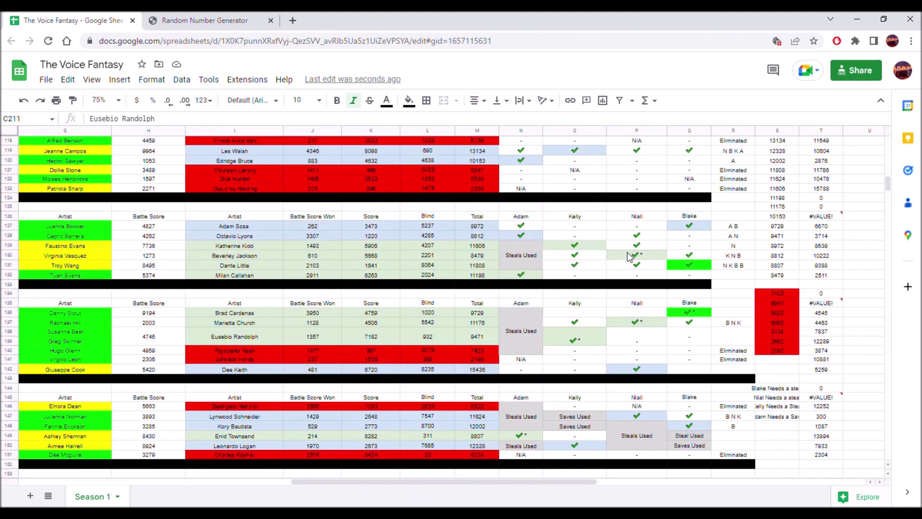
{"action": "scroll", "coordinate": [628, 253], "scroll_direction": "up", "scroll_amount": 5}
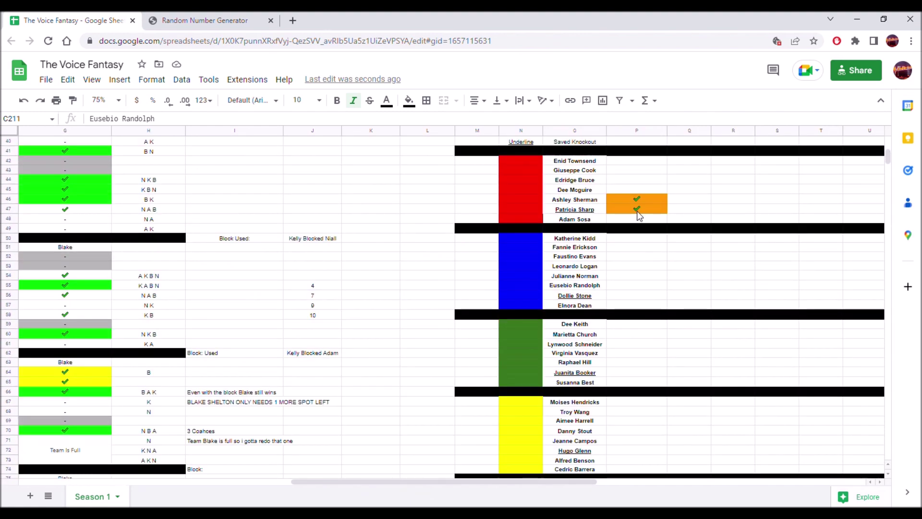
{"action": "left_click", "coordinate": [633, 208]}
{"action": "key", "text": "ctrl+c"}
{"action": "left_click", "coordinate": [629, 275]}
{"action": "key", "text": "ctrl+v"}
{"action": "left_click", "coordinate": [627, 264]}
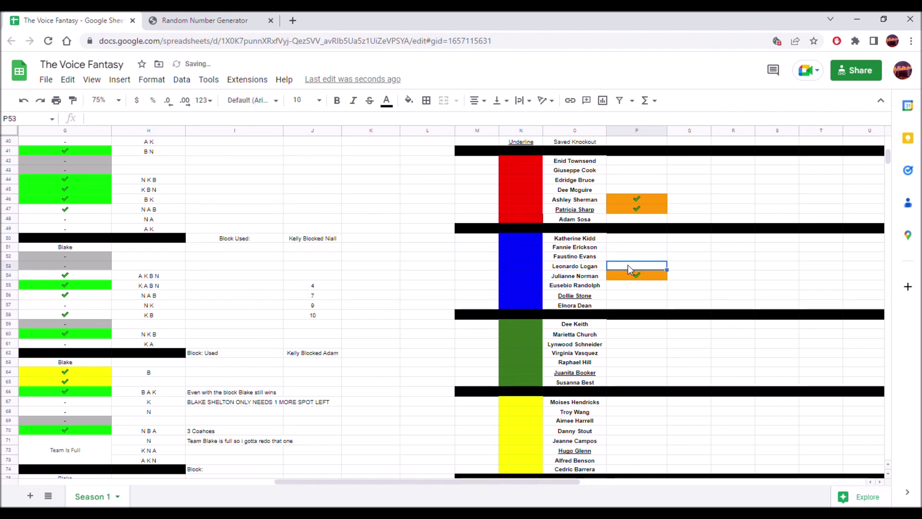
{"action": "key", "text": "ctrl+v"}
- Copy the orange check mark from P53 into P50 and P55 for the other two blue team artists with orange scores
{"action": "left_click", "coordinate": [628, 239]}
{"action": "type", "text": "v"}
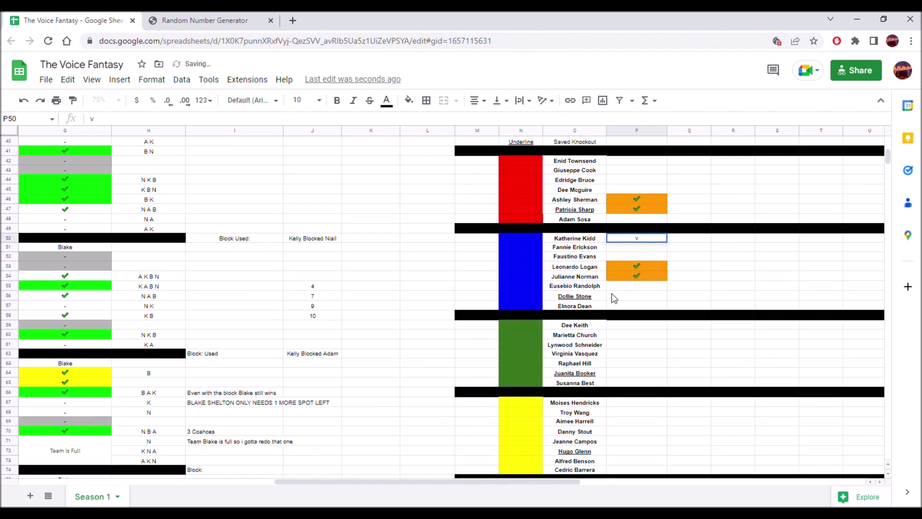
{"action": "left_click", "coordinate": [633, 286]}
{"action": "left_click", "coordinate": [629, 264]}
{"action": "key", "text": "ctrl+c"}
{"action": "left_click", "coordinate": [629, 239]}
{"action": "key", "text": "ctrl+v"}
{"action": "left_click", "coordinate": [619, 284]}
{"action": "key", "text": "ctrl+v"}
{"action": "left_click", "coordinate": [468, 298]}
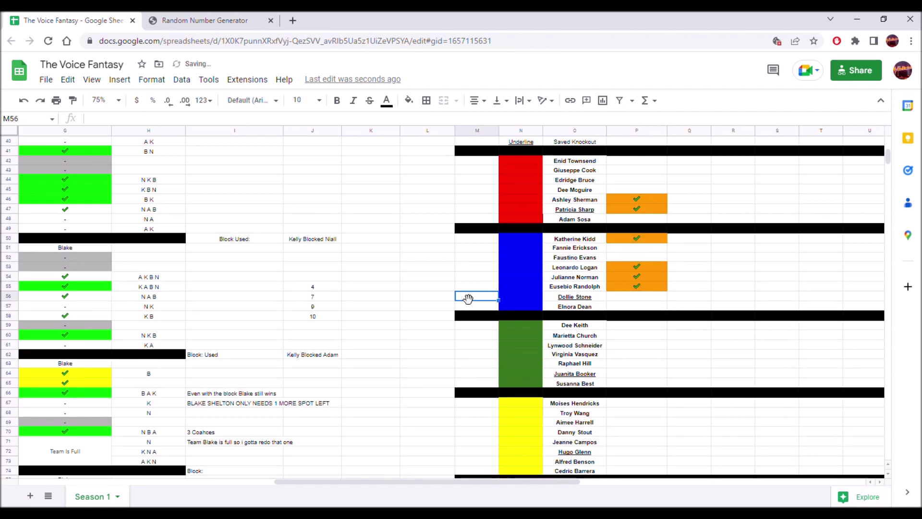
- Look up the blacked-out artist name in C216 that belongs to Niall Horan's orange score
{"action": "scroll", "coordinate": [468, 298], "scroll_direction": "down", "scroll_amount": 20}
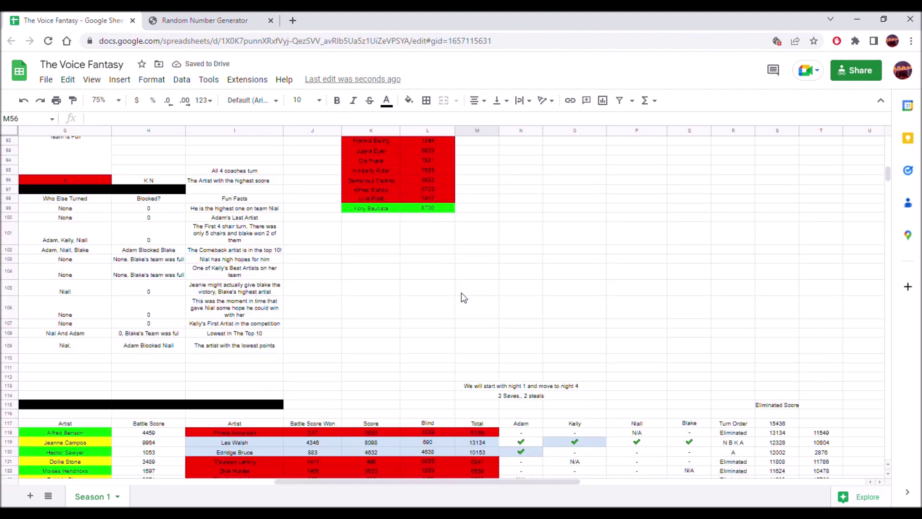
{"action": "scroll", "coordinate": [461, 294], "scroll_direction": "down", "scroll_amount": 20}
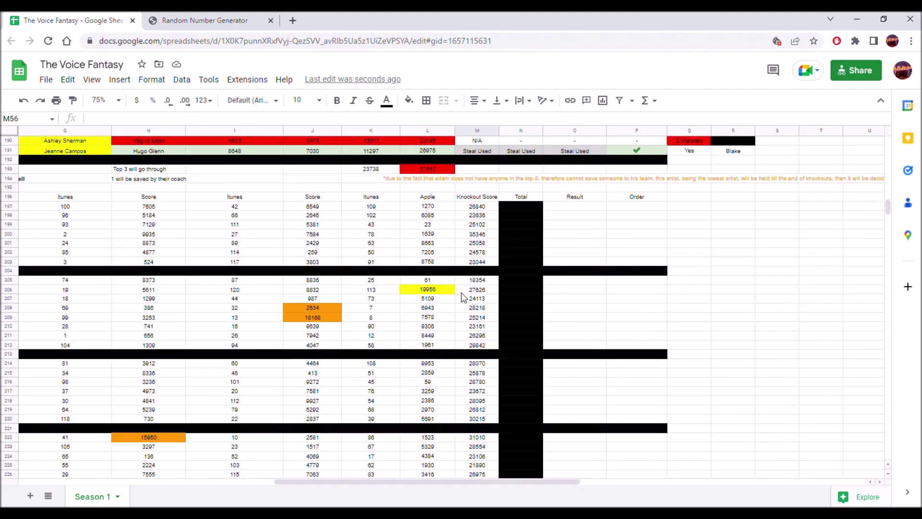
{"action": "scroll", "coordinate": [462, 297], "scroll_direction": "down", "scroll_amount": 3}
{"action": "left_click_drag", "start_coordinate": [442, 481], "coordinate": [324, 486]}
{"action": "left_click", "coordinate": [120, 288]}
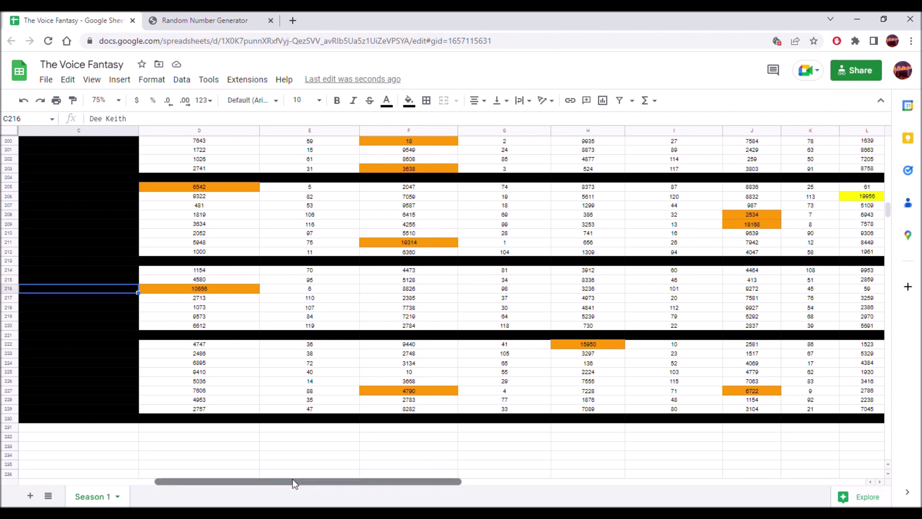
- Copy the orange check mark from P55 into P59, beside the first artist in the green team list
{"action": "left_click_drag", "start_coordinate": [309, 486], "coordinate": [497, 488]}
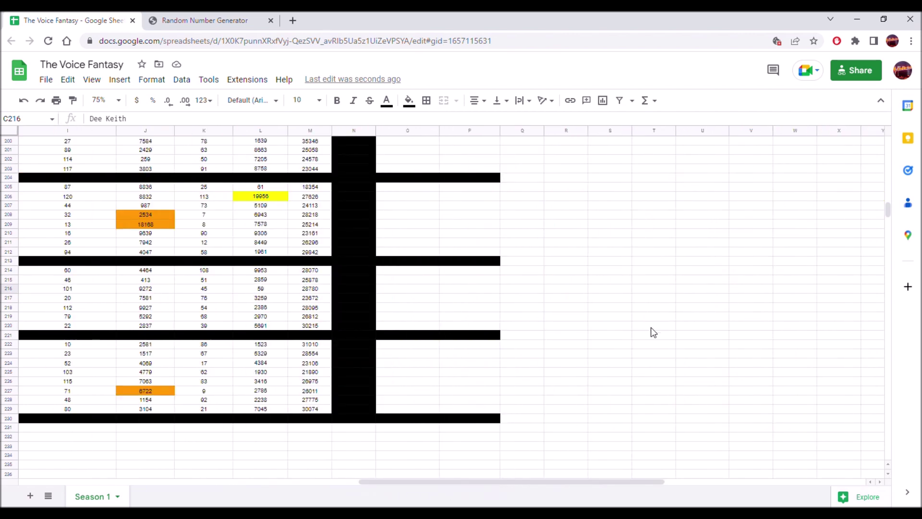
{"action": "scroll", "coordinate": [653, 331], "scroll_direction": "up", "scroll_amount": 5}
{"action": "scroll", "coordinate": [653, 331], "scroll_direction": "up", "scroll_amount": 10}
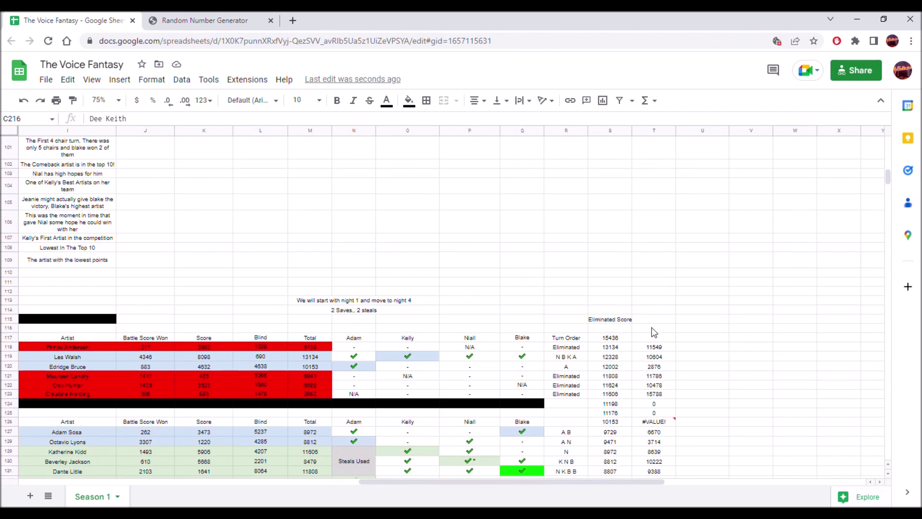
{"action": "scroll", "coordinate": [654, 332], "scroll_direction": "up", "scroll_amount": 7}
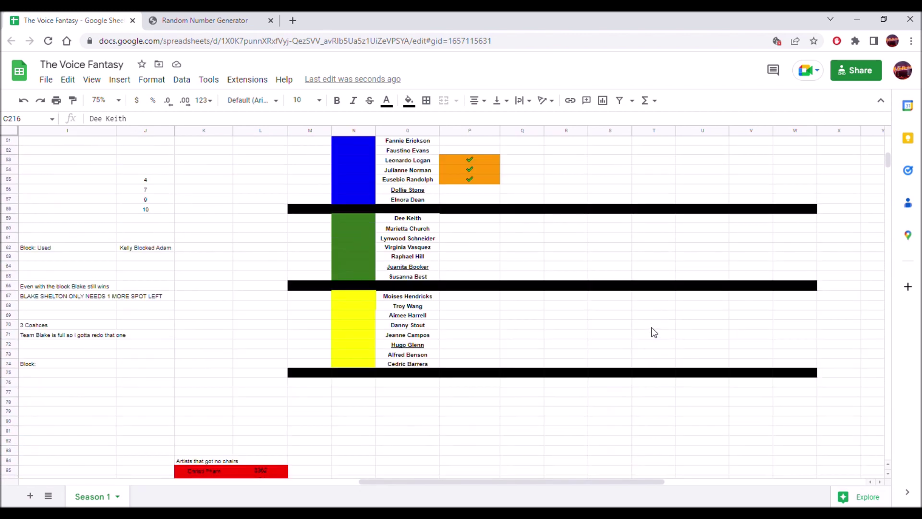
{"action": "left_click", "coordinate": [489, 182]}
{"action": "key", "text": "ctrl+c"}
{"action": "left_click", "coordinate": [453, 219]}
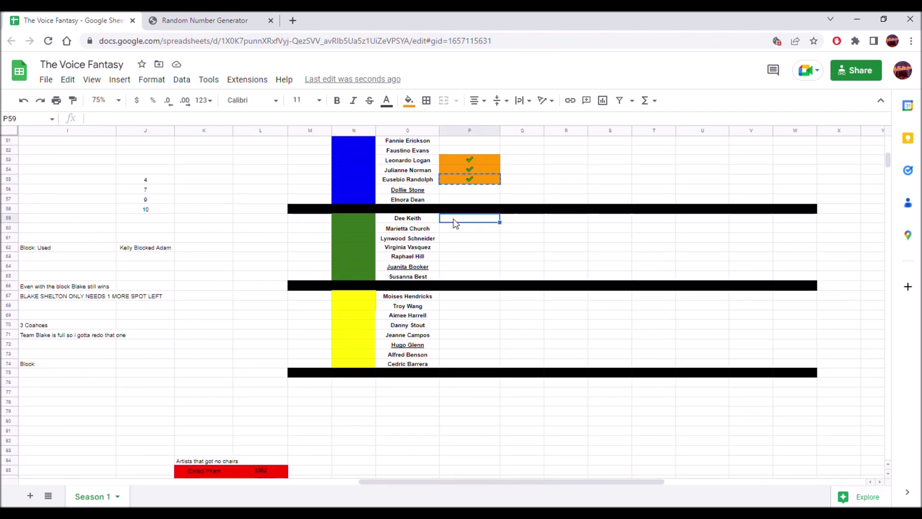
{"action": "key", "text": "ctrl+v"}
- Look up the blacked-out artist names in C222 and C227 that belong to Blake Shelton's orange scores
{"action": "scroll", "coordinate": [432, 291], "scroll_direction": "down", "scroll_amount": 7}
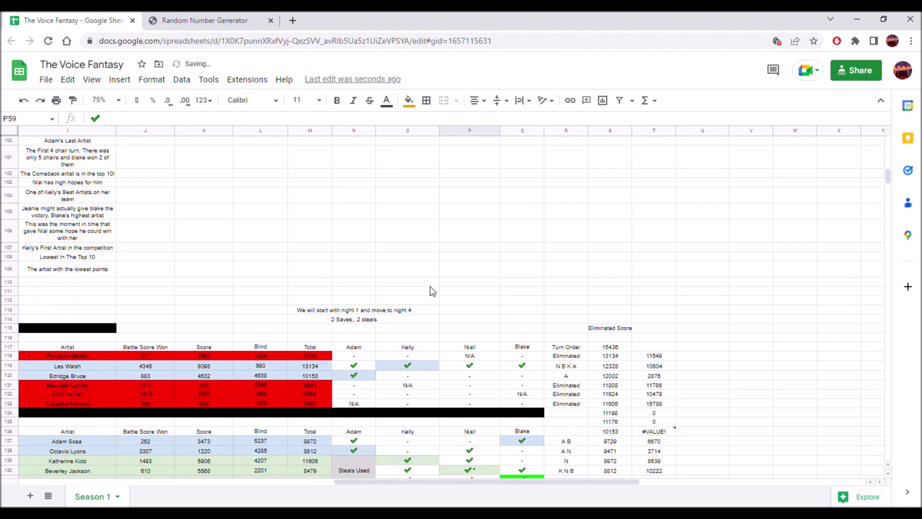
{"action": "scroll", "coordinate": [430, 290], "scroll_direction": "down", "scroll_amount": 12}
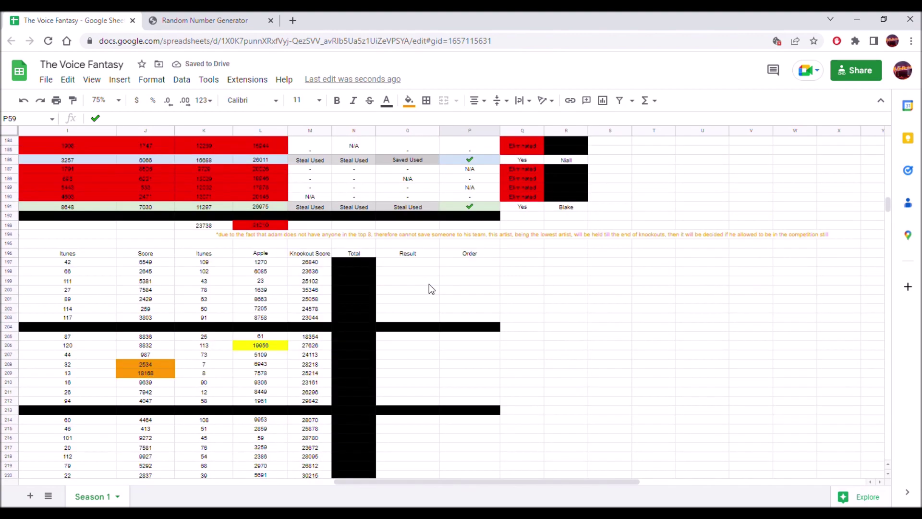
{"action": "scroll", "coordinate": [428, 284], "scroll_direction": "down", "scroll_amount": 3}
{"action": "left_click_drag", "start_coordinate": [540, 483], "coordinate": [295, 506]}
{"action": "left_click", "coordinate": [270, 328]}
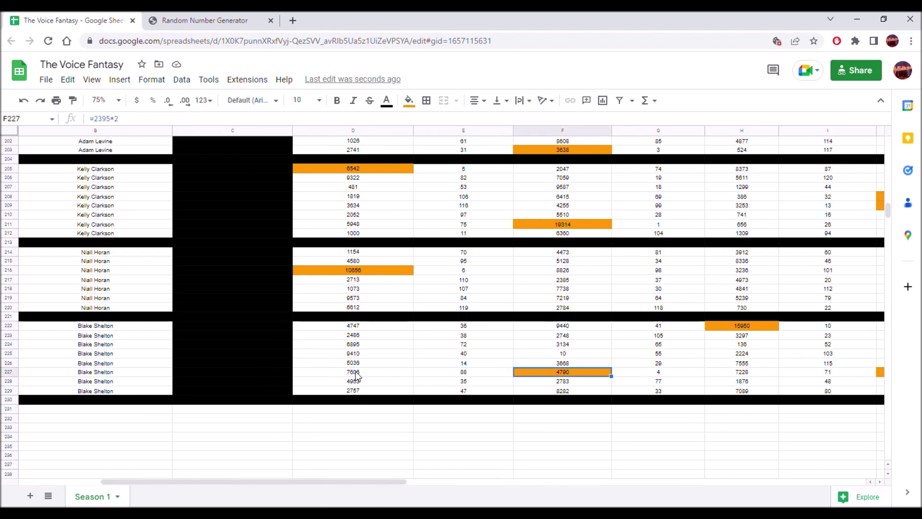
{"action": "left_click", "coordinate": [332, 372]}
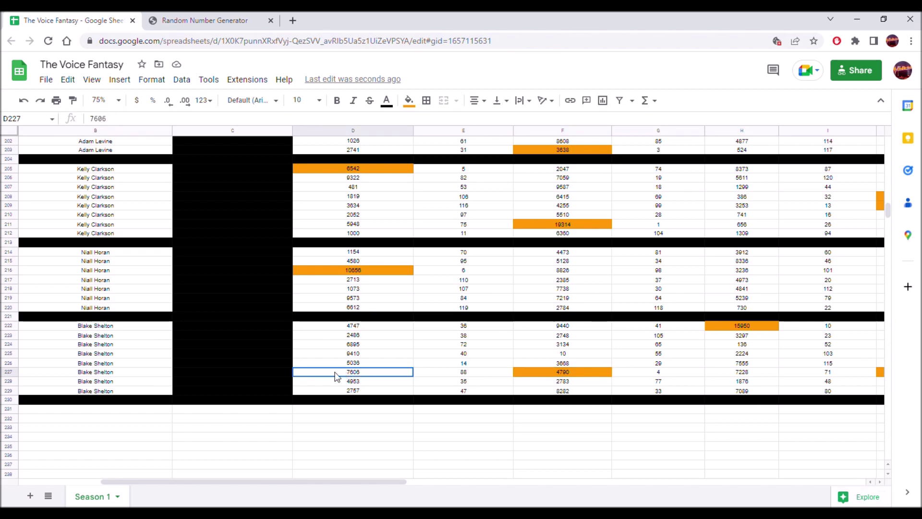
{"action": "left_click", "coordinate": [275, 373]}
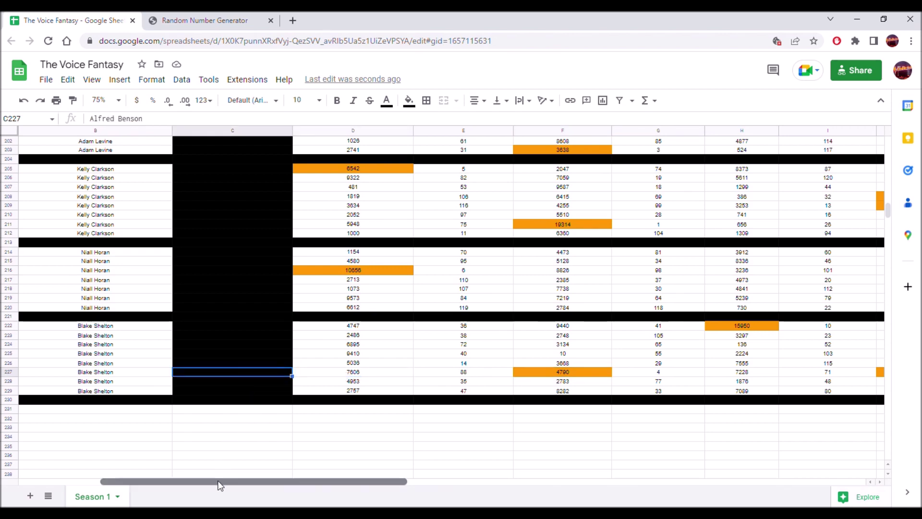
- Copy the orange check mark from P59 into P71 for the yellow team artist with an orange score
{"action": "left_click_drag", "start_coordinate": [244, 483], "coordinate": [422, 480]}
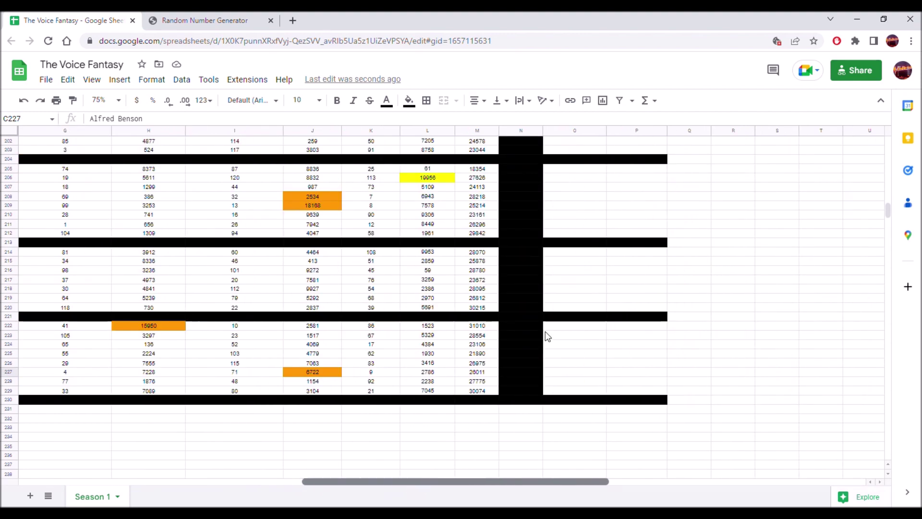
{"action": "scroll", "coordinate": [670, 246], "scroll_direction": "up", "scroll_amount": 20}
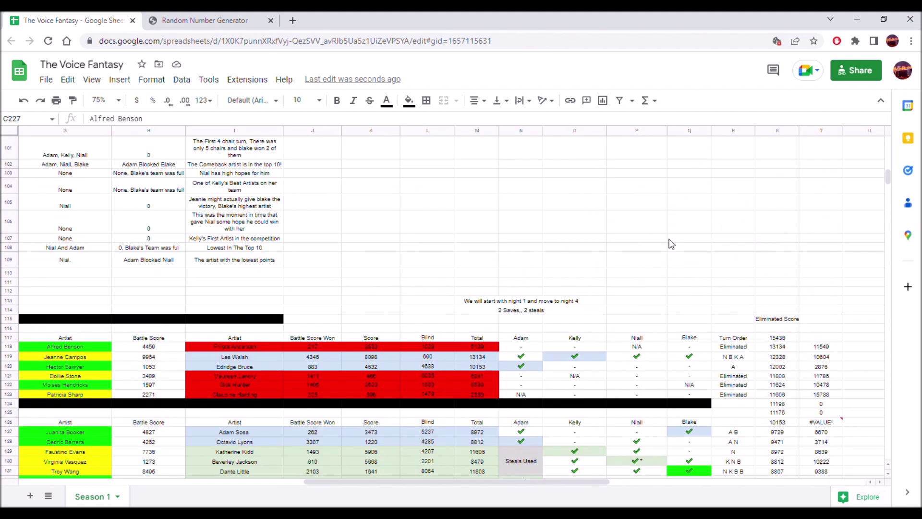
{"action": "scroll", "coordinate": [671, 244], "scroll_direction": "up", "scroll_amount": 5}
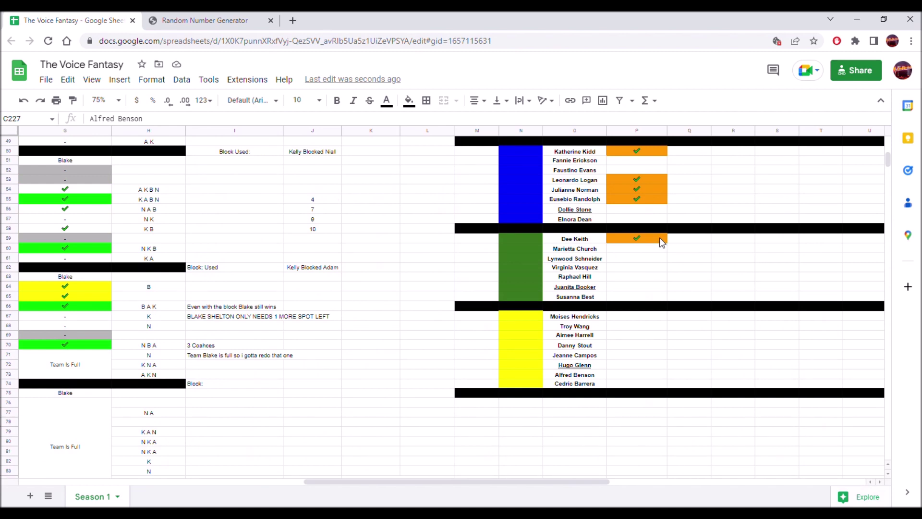
{"action": "left_click", "coordinate": [659, 239]}
{"action": "key", "text": "ctrl+c"}
{"action": "left_click", "coordinate": [622, 356]}
{"action": "key", "text": "ctrl+v"}
- Copy the orange check mark from P71 into P73 and add a second check mark there
{"action": "key", "text": "ctrl+c"}
{"action": "left_click", "coordinate": [618, 374]}
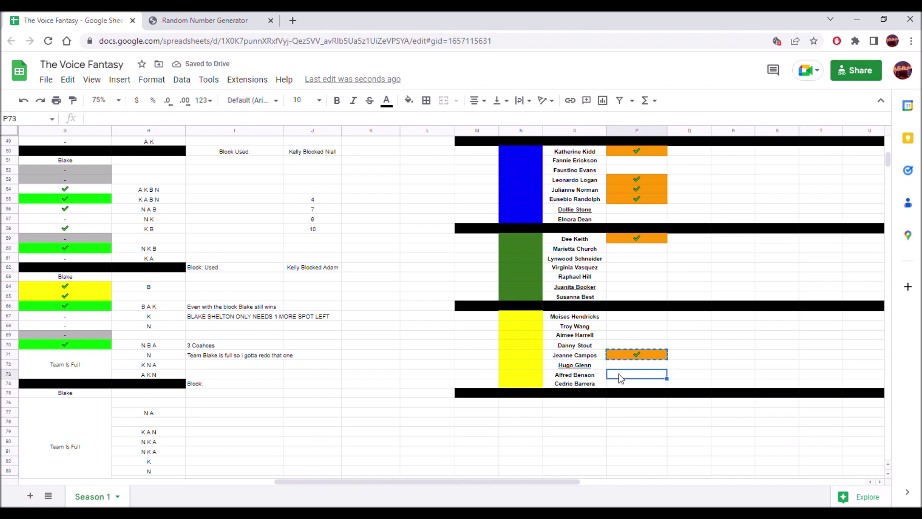
{"action": "key", "text": "ctrl+v"}
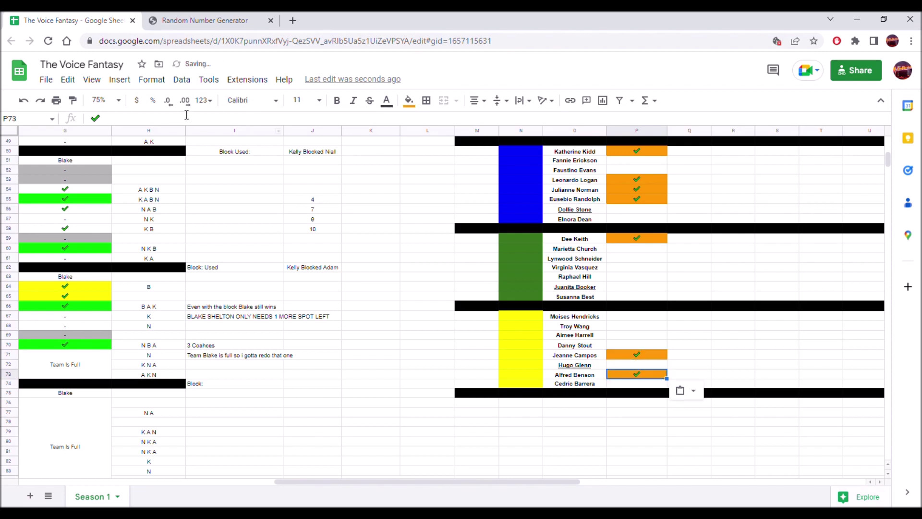
{"action": "left_click", "coordinate": [125, 120]}
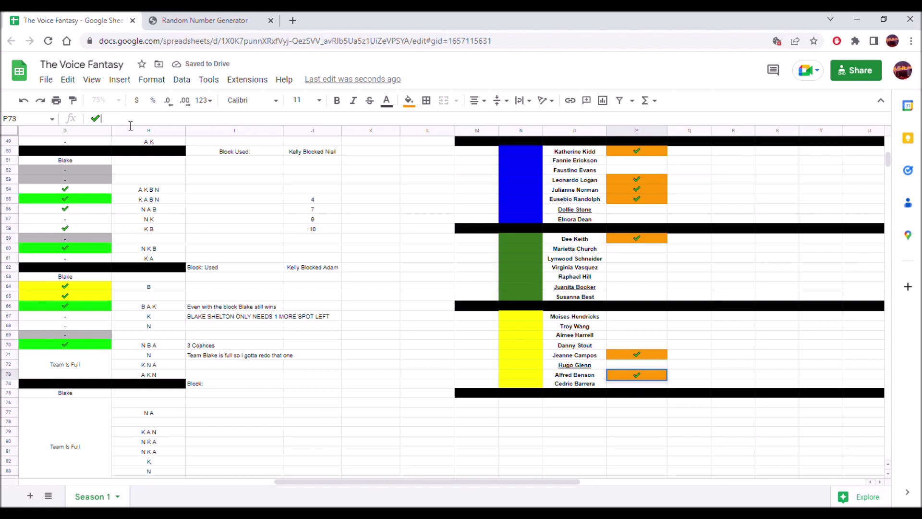
{"action": "key", "text": "ctrl+v"}
{"action": "left_click", "coordinate": [743, 281]}
- Examine the orange check marks in the four team lists and the orange scores in the live shows table
{"action": "scroll", "coordinate": [744, 281], "scroll_direction": "up", "scroll_amount": 8}
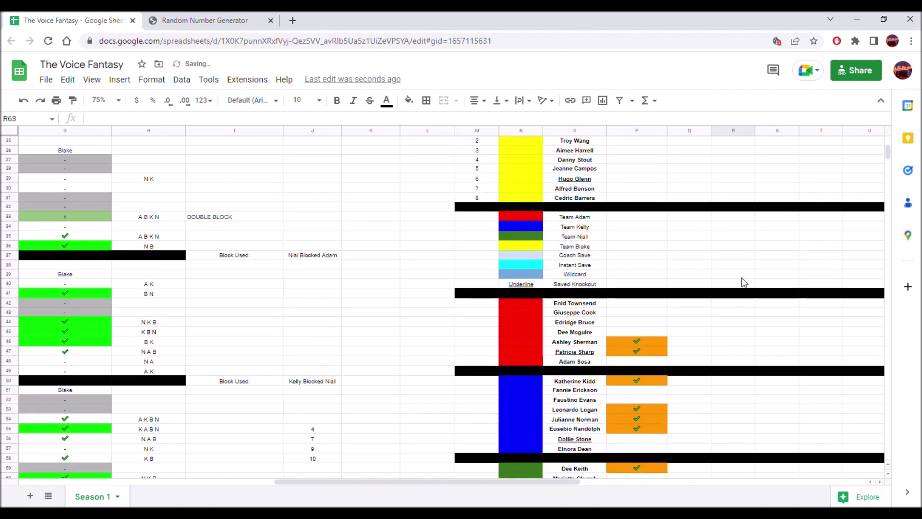
{"action": "scroll", "coordinate": [744, 281], "scroll_direction": "up", "scroll_amount": 7}
{"action": "scroll", "coordinate": [744, 281], "scroll_direction": "down", "scroll_amount": 7}
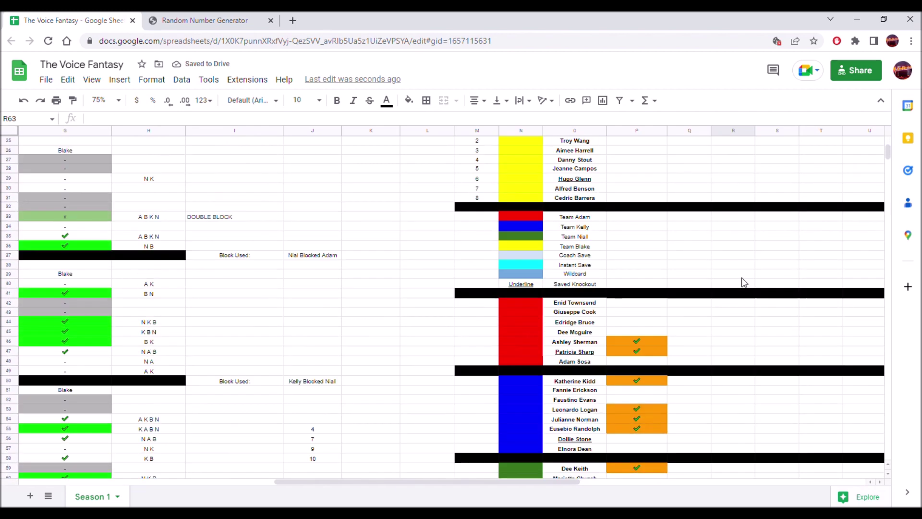
{"action": "scroll", "coordinate": [742, 282], "scroll_direction": "down", "scroll_amount": 6}
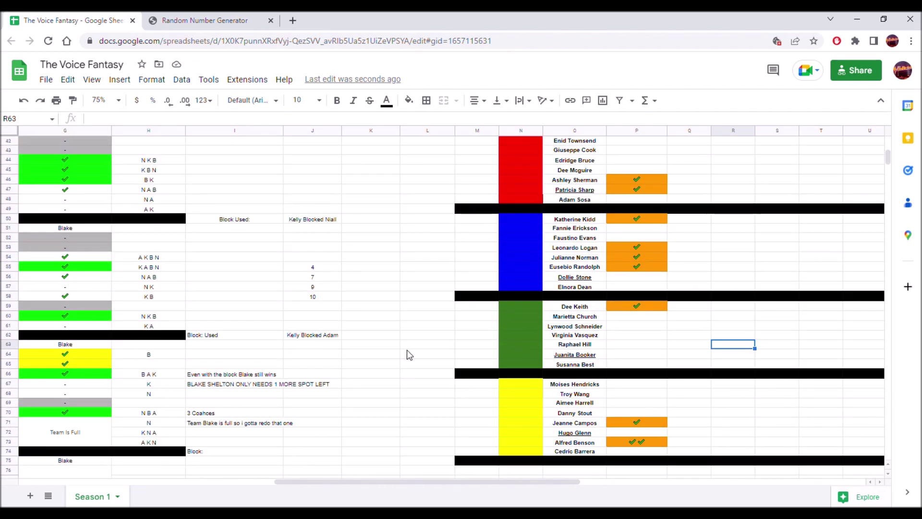
{"action": "scroll", "coordinate": [556, 365], "scroll_direction": "down", "scroll_amount": 5}
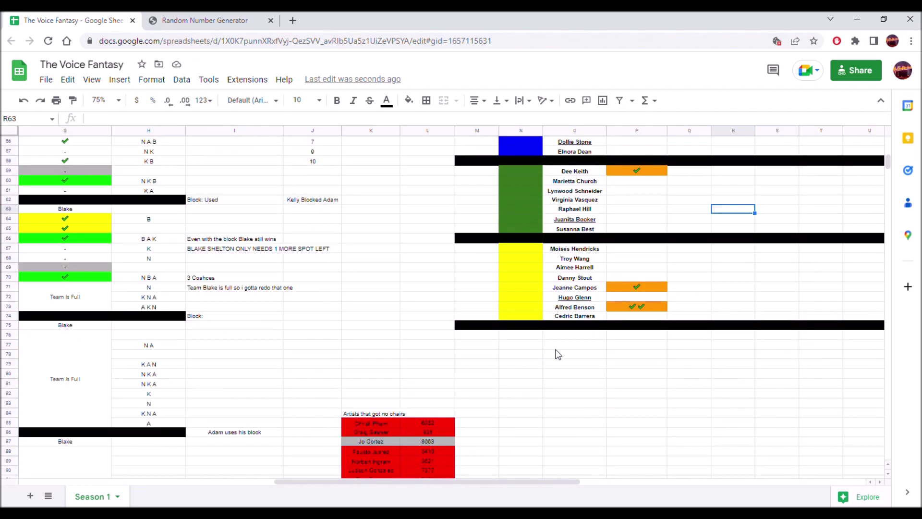
{"action": "scroll", "coordinate": [558, 354], "scroll_direction": "down", "scroll_amount": 20}
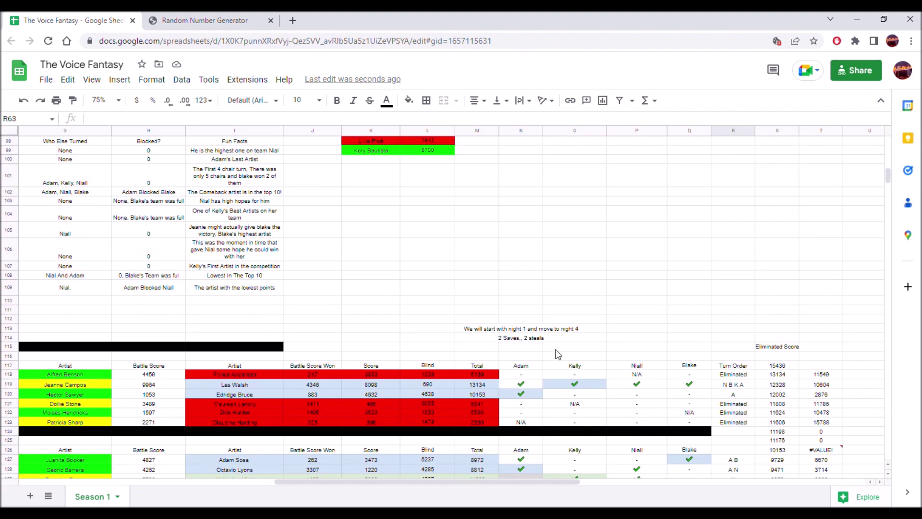
{"action": "scroll", "coordinate": [558, 355], "scroll_direction": "down", "scroll_amount": 20}
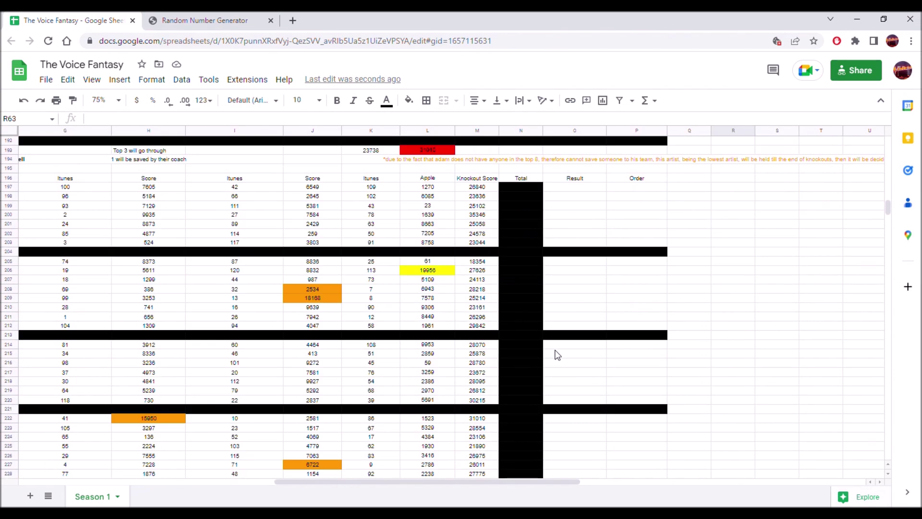
{"action": "scroll", "coordinate": [557, 355], "scroll_direction": "up", "scroll_amount": 7}
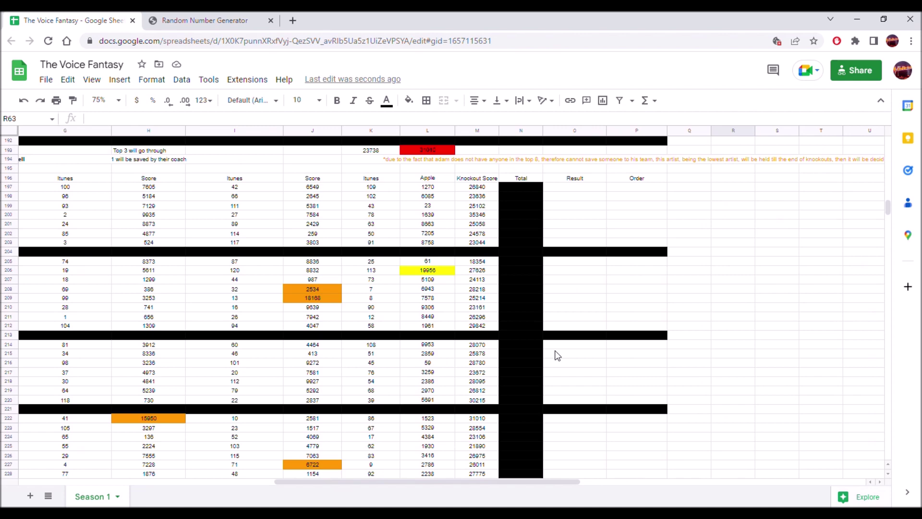
{"action": "scroll", "coordinate": [557, 355], "scroll_direction": "down", "scroll_amount": 1}
- Set the fill of the blacked-out live shows artist names in C197:C229 to white
{"action": "left_click_drag", "start_coordinate": [531, 482], "coordinate": [428, 502]}
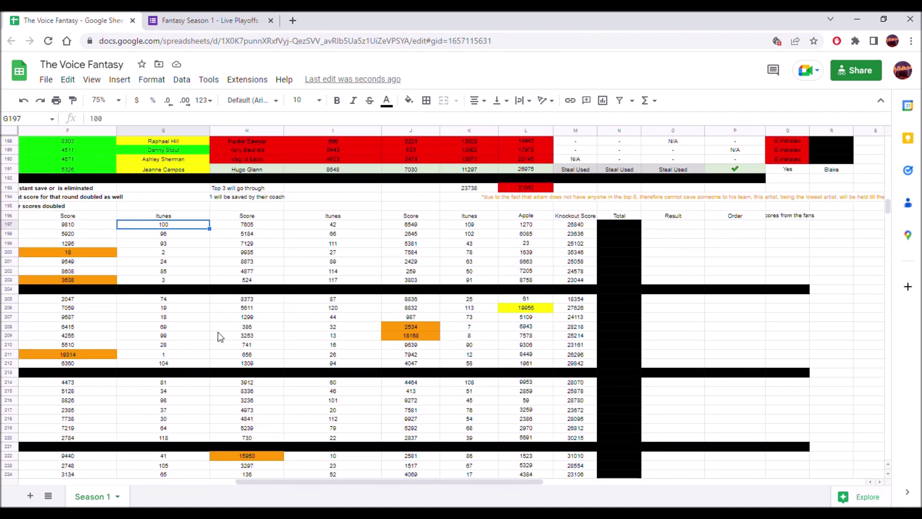
{"action": "left_click_drag", "start_coordinate": [332, 481], "coordinate": [202, 481]}
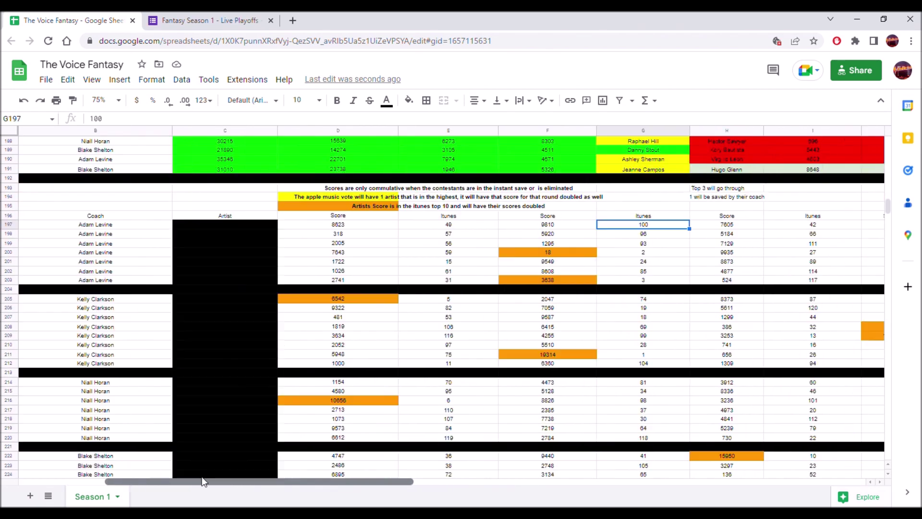
{"action": "left_click_drag", "start_coordinate": [220, 228], "coordinate": [229, 476]}
{"action": "left_click_drag", "start_coordinate": [229, 407], "coordinate": [233, 310]}
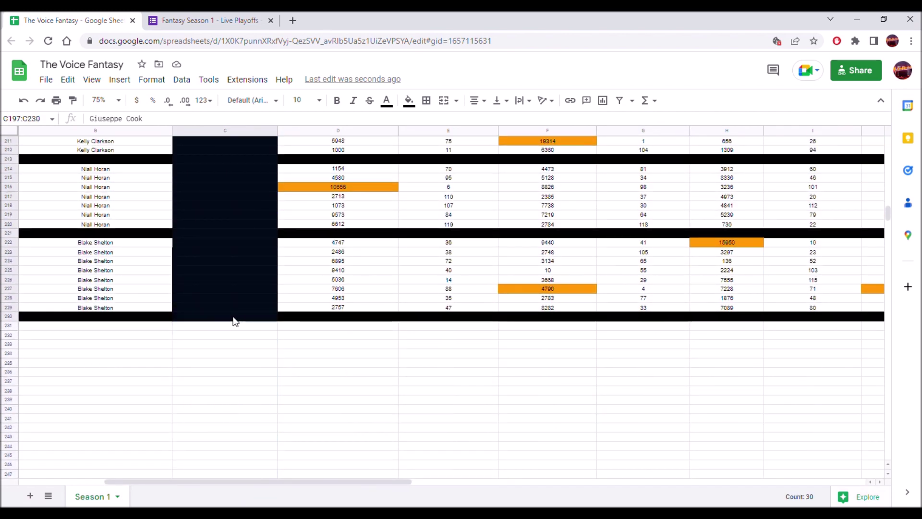
{"action": "left_click", "coordinate": [409, 100]}
{"action": "left_click", "coordinate": [527, 153]}
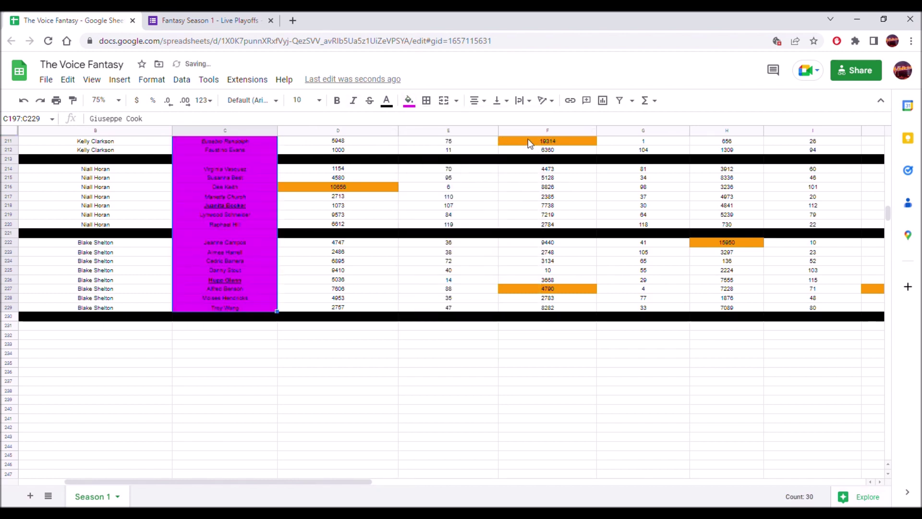
{"action": "left_click", "coordinate": [409, 101]}
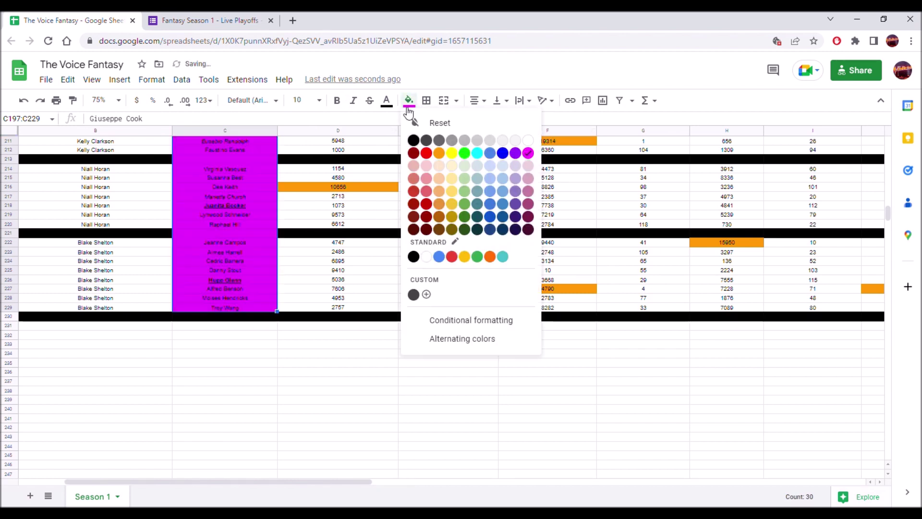
{"action": "left_click", "coordinate": [528, 141]}
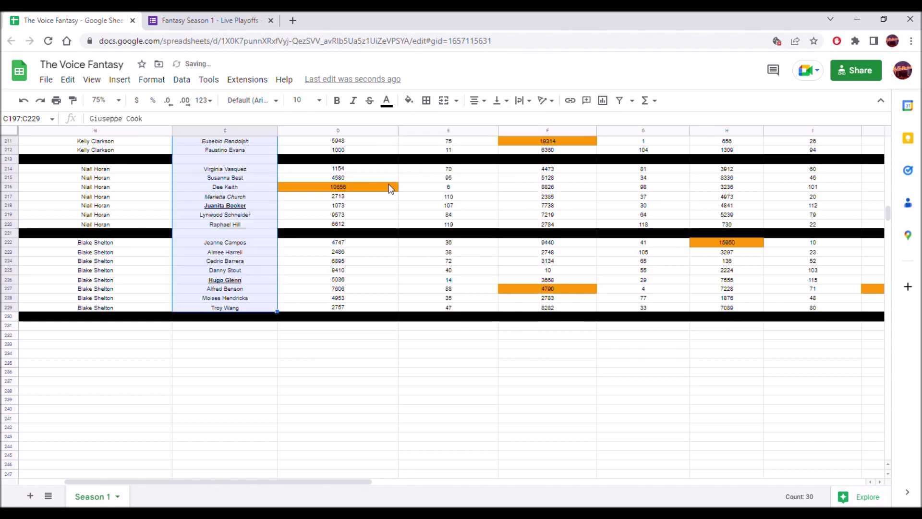
- Switch to the Fantasy Season 1 - Live Playoffs form responses and check the fan votes for Adam Levine's artists
{"action": "scroll", "coordinate": [355, 211], "scroll_direction": "up", "scroll_amount": 4}
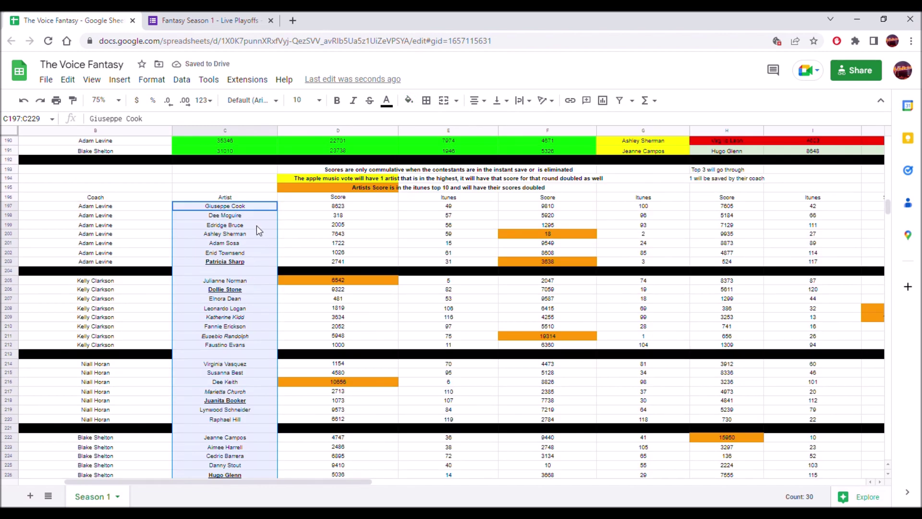
{"action": "left_click", "coordinate": [215, 20]}
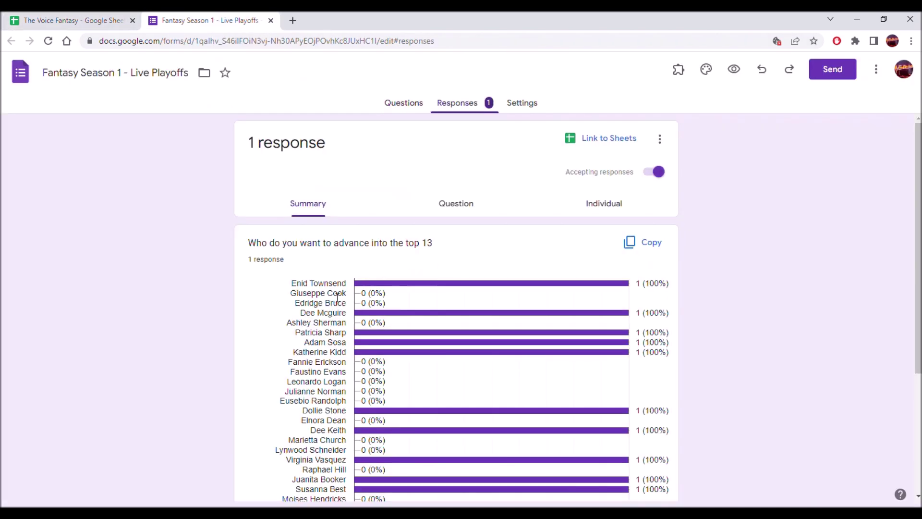
{"action": "mouse_move", "coordinate": [364, 317]}
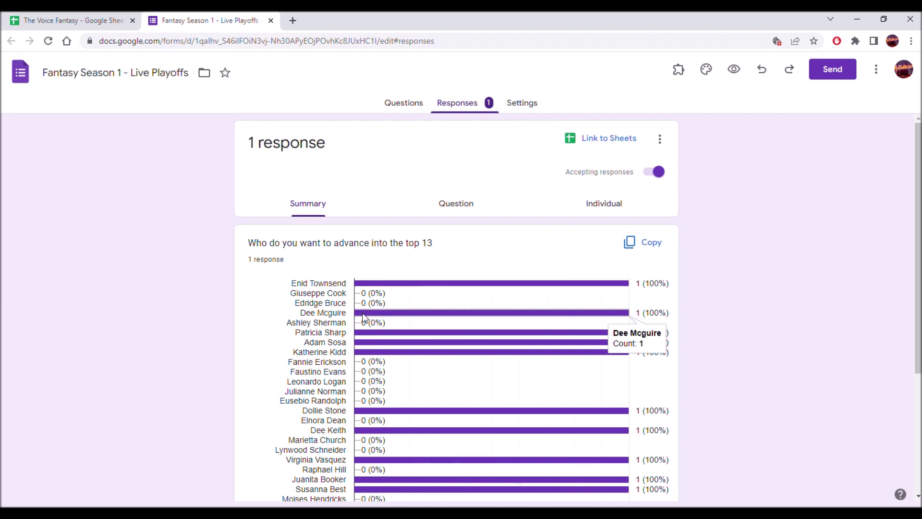
{"action": "mouse_move", "coordinate": [369, 336]}
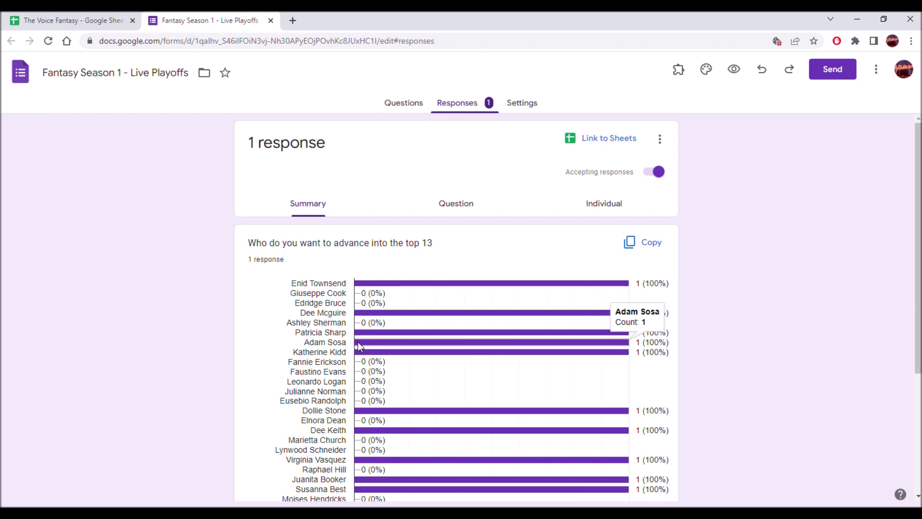
- Return to The Voice Fantasy spreadsheet and enter a fan score of 100 in Q198 for Adam Levine's second artist
{"action": "left_click", "coordinate": [73, 20]}
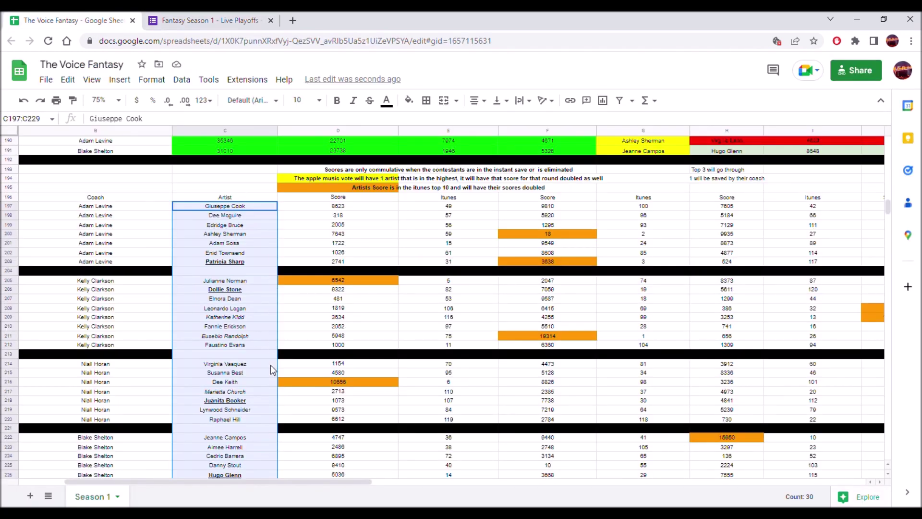
{"action": "left_click_drag", "start_coordinate": [210, 211], "coordinate": [525, 200]}
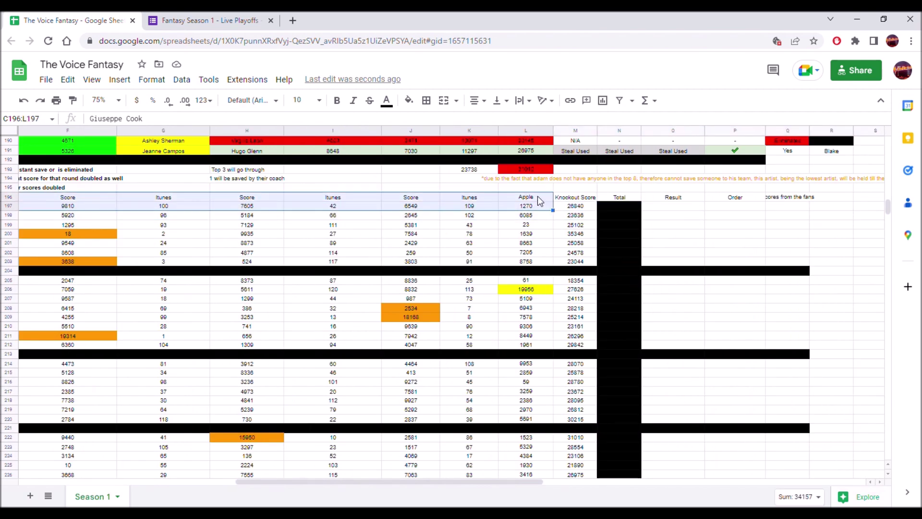
{"action": "left_click", "coordinate": [783, 218]}
{"action": "type", "text": "100"}
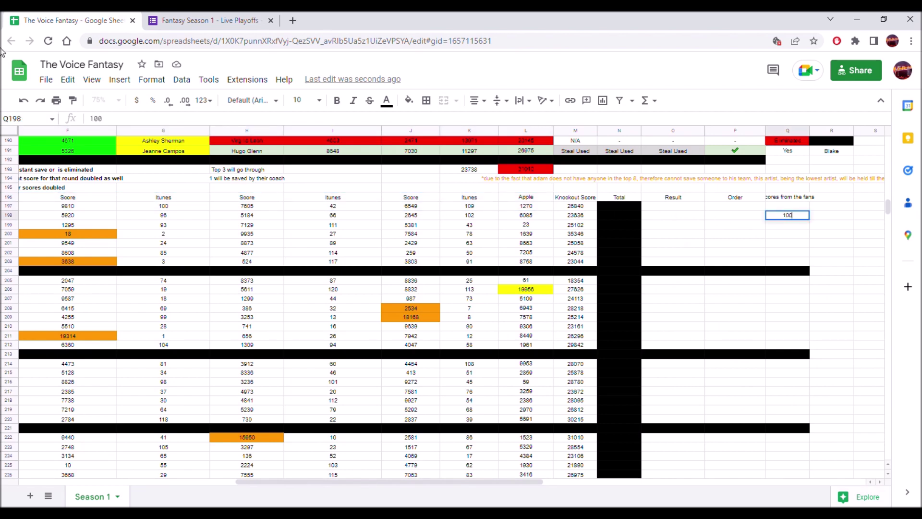
{"action": "key", "text": "Return"}
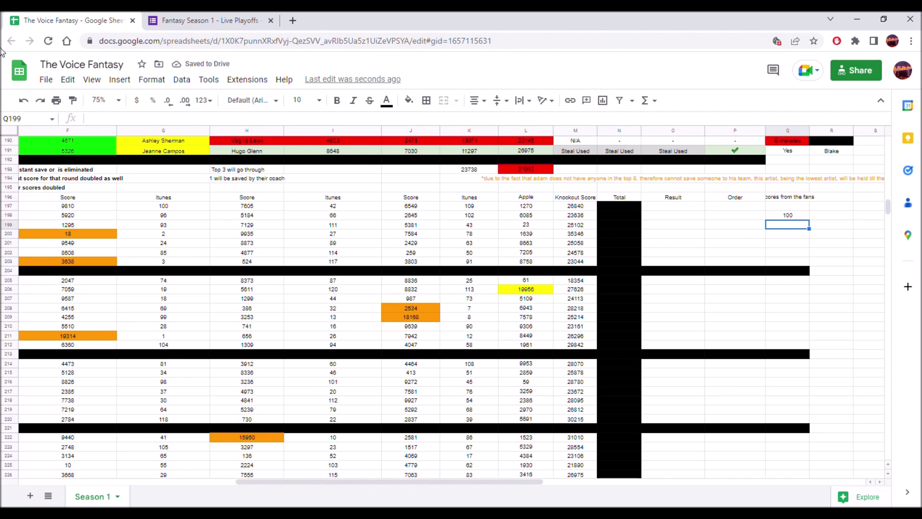
- Look up the remaining Adam Levine artists in column C to match them with the fan votes
{"action": "key", "text": "Left"}
{"action": "key", "text": "Left"}
{"action": "key", "text": "Left"}
{"action": "key", "text": "Left"}
{"action": "key", "text": "Left"}
{"action": "key", "text": "Left"}
{"action": "key", "text": "Left"}
{"action": "key", "text": "Left"}
{"action": "key", "text": "Left"}
{"action": "key", "text": "Left"}
{"action": "key", "text": "Left"}
{"action": "key", "text": "Left"}
{"action": "key", "text": "Left"}
{"action": "key", "text": "Left"}
{"action": "key", "text": "Left"}
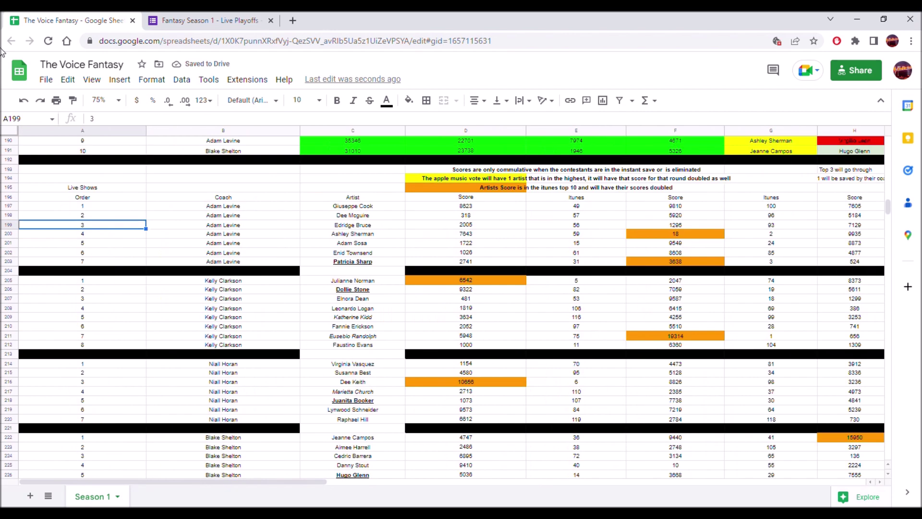
{"action": "key", "text": "Right"}
{"action": "key", "text": "Down"}
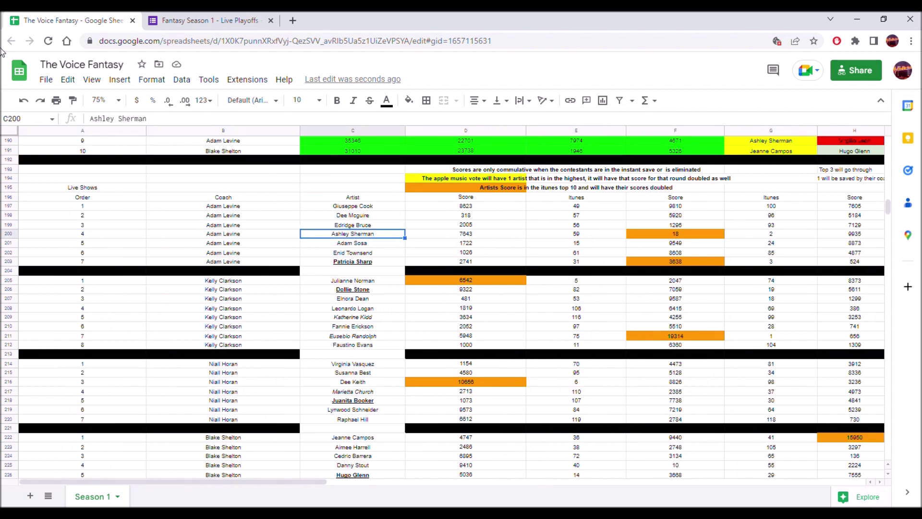
{"action": "key", "text": "Down"}
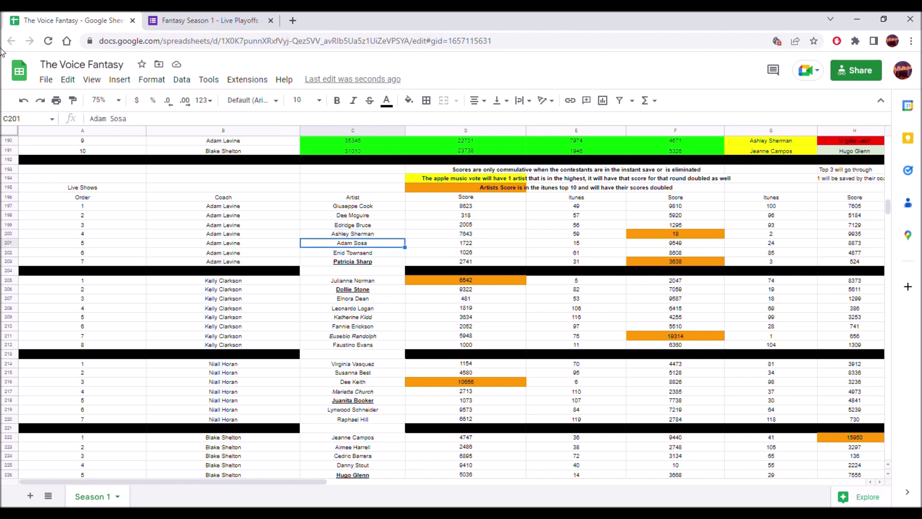
{"action": "key", "text": "Down"}
{"action": "key", "text": "Down"}
{"action": "key", "text": "Up"}
{"action": "key", "text": "Up"}
- Enter a fan score of 100 in Q201, Q202 and Q203 for Adam Levine's last three artists
{"action": "key", "text": "Right"}
{"action": "key", "text": "Right"}
{"action": "key", "text": "Right"}
{"action": "key", "text": "Right"}
{"action": "key", "text": "Right"}
{"action": "key", "text": "Right"}
{"action": "key", "text": "Right"}
{"action": "key", "text": "Right"}
{"action": "key", "text": "Right"}
{"action": "key", "text": "Right"}
{"action": "key", "text": "Right"}
{"action": "key", "text": "Right"}
{"action": "key", "text": "Right"}
{"action": "key", "text": "Right"}
{"action": "key", "text": "Right"}
{"action": "key", "text": "Right"}
{"action": "key", "text": "Right"}
{"action": "key", "text": "Right"}
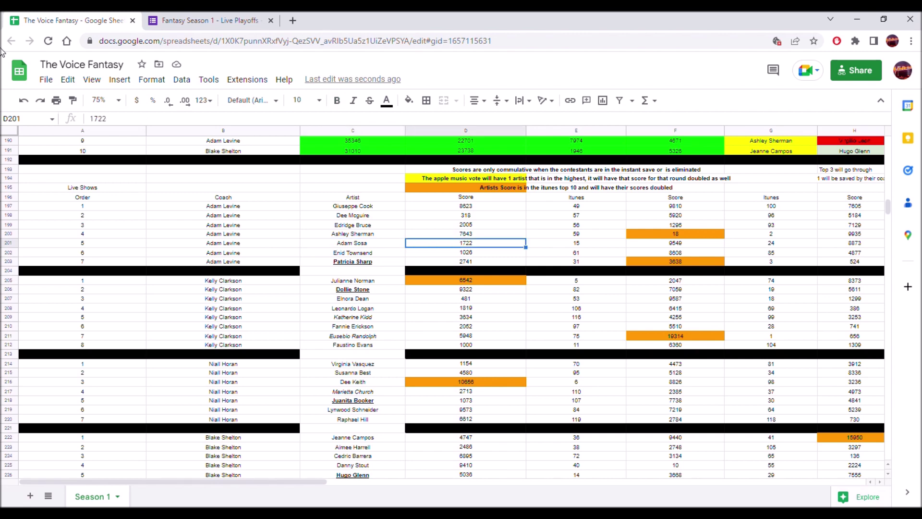
{"action": "key", "text": "Left"}
{"action": "key", "text": "Left"}
{"action": "key", "text": "Left"}
{"action": "key", "text": "Left"}
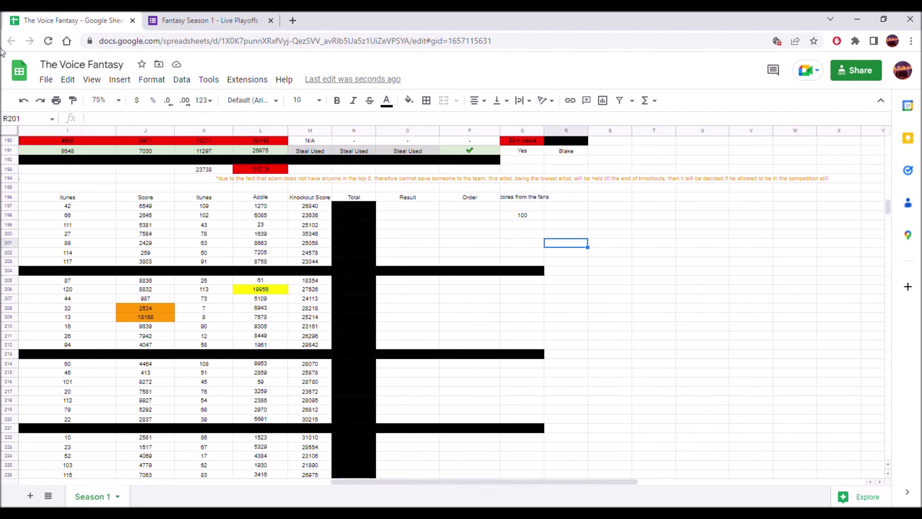
{"action": "type", "text": "100"}
{"action": "key", "text": "Return"}
{"action": "type", "text": "100"}
{"action": "key", "text": "Return"}
{"action": "type", "text": "1"}
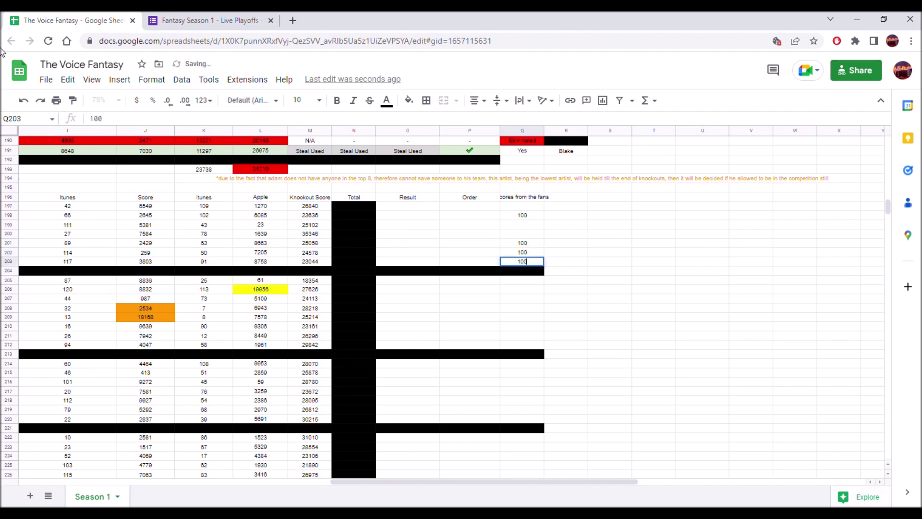
{"action": "type", "text": "00"}
{"action": "key", "text": "Return"}
{"action": "key", "text": "Down"}
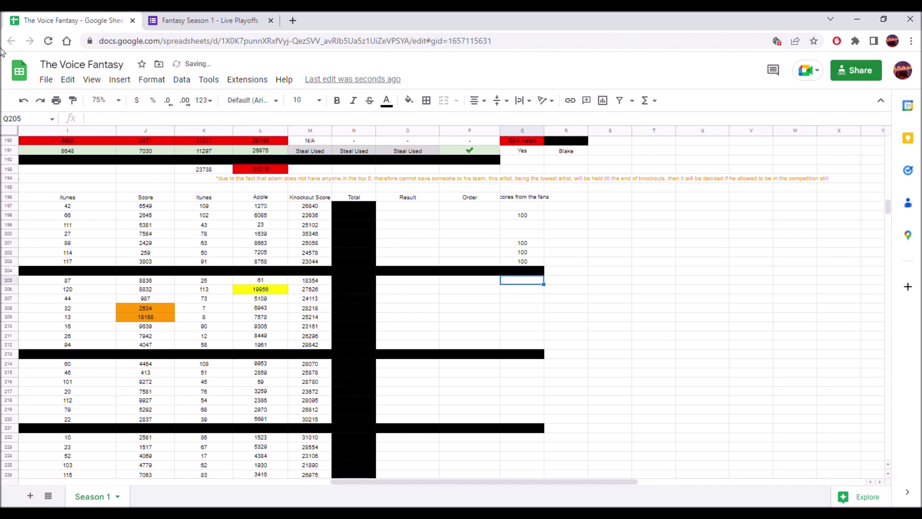
- Check the fan votes for Kelly Clarkson's artists in the form responses and locate those artists in the spreadsheet's column C
{"action": "left_click", "coordinate": [181, 18]}
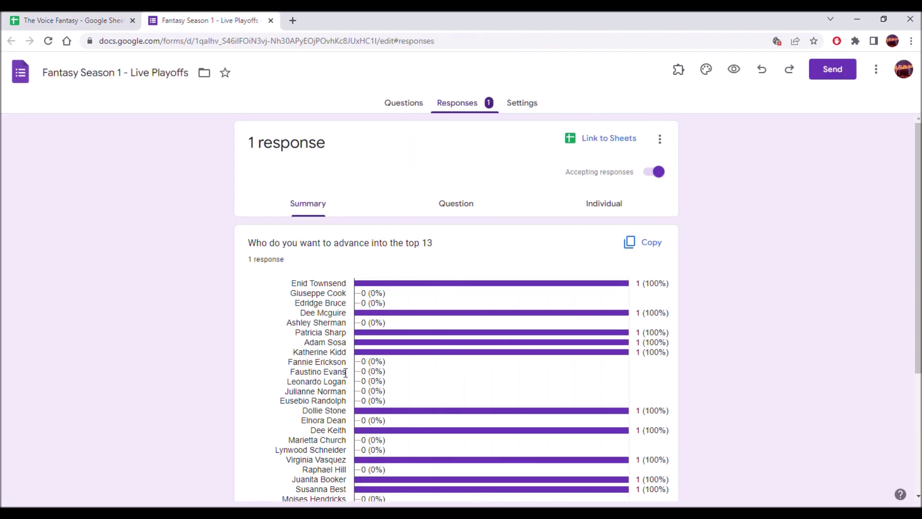
{"action": "left_click", "coordinate": [377, 353]}
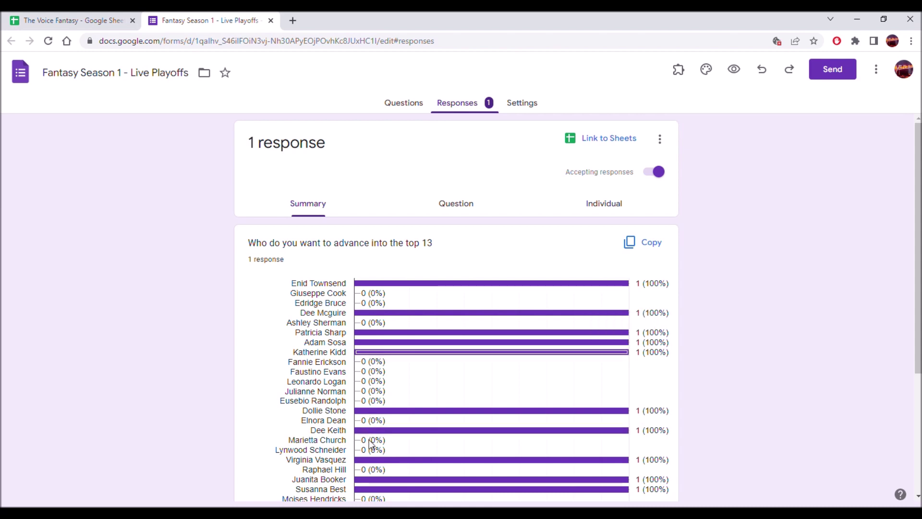
{"action": "left_click", "coordinate": [366, 411]}
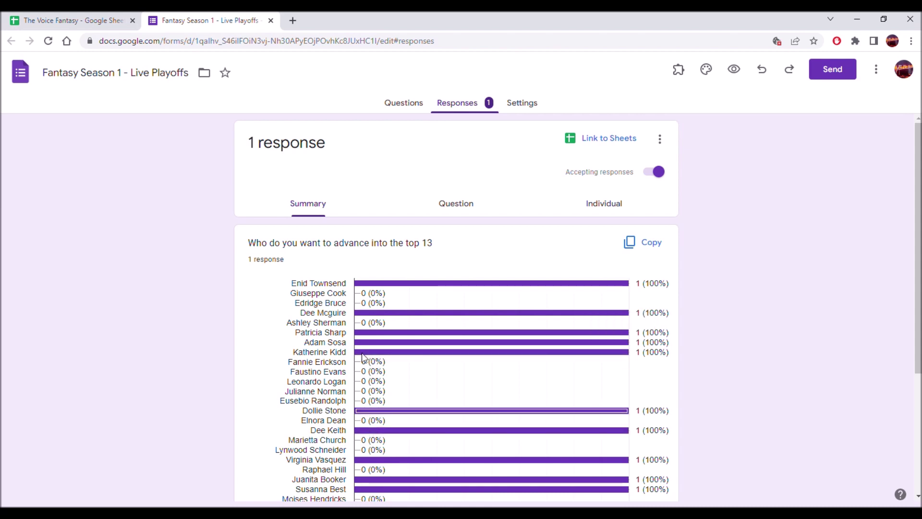
{"action": "left_click", "coordinate": [98, 16]}
{"action": "left_click_drag", "start_coordinate": [495, 480], "coordinate": [316, 468]}
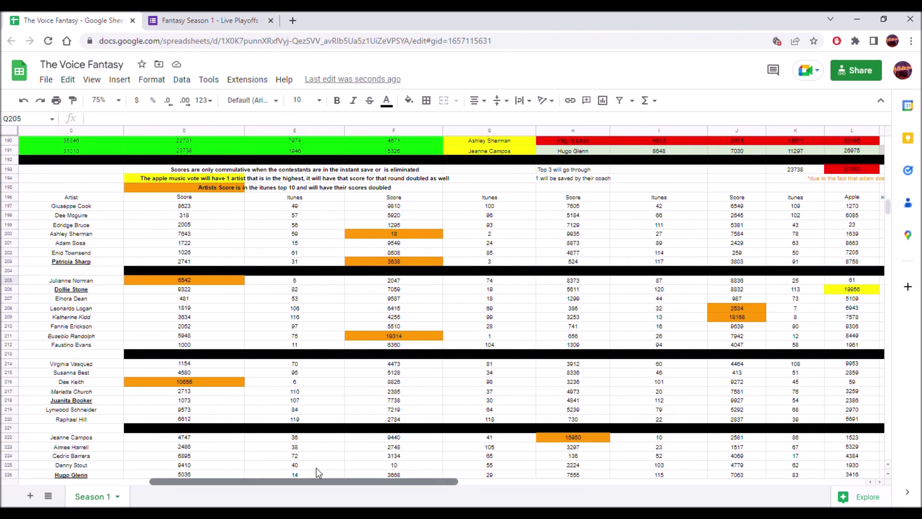
- Enter a fan score of 100 in Q209 for Kelly Clarkson's fifth artist
{"action": "left_click", "coordinate": [80, 319]}
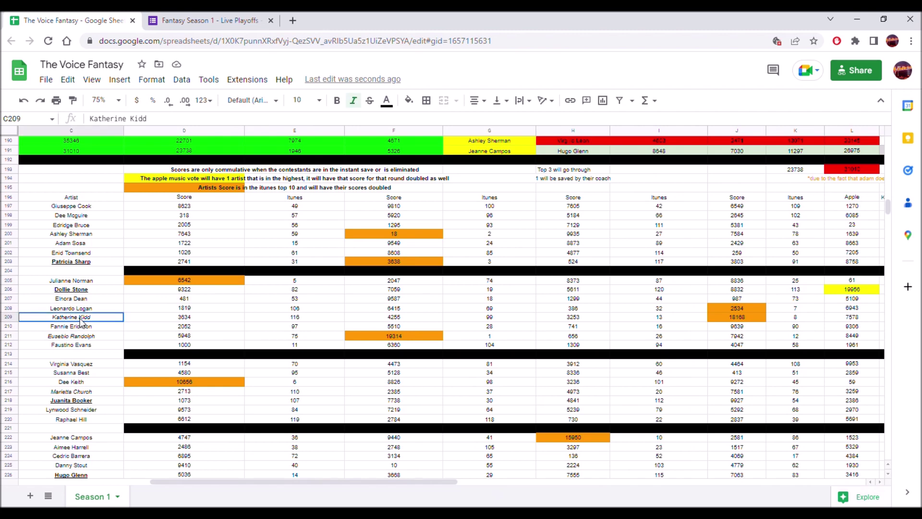
{"action": "left_click_drag", "start_coordinate": [81, 319], "coordinate": [797, 323]}
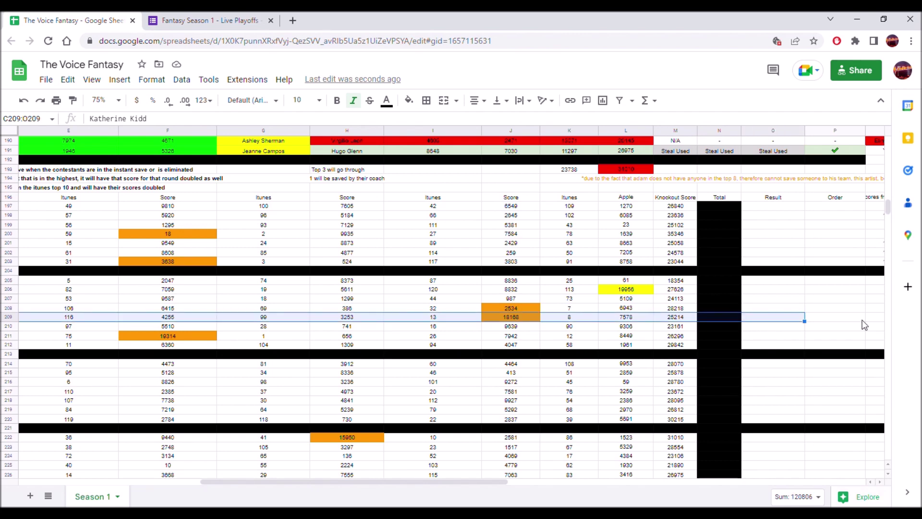
{"action": "left_click", "coordinate": [871, 321]}
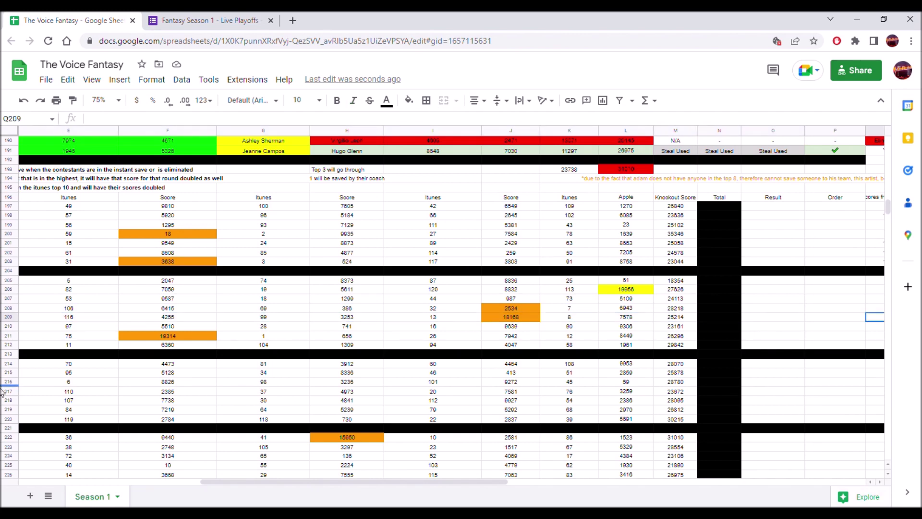
{"action": "type", "text": "10"}
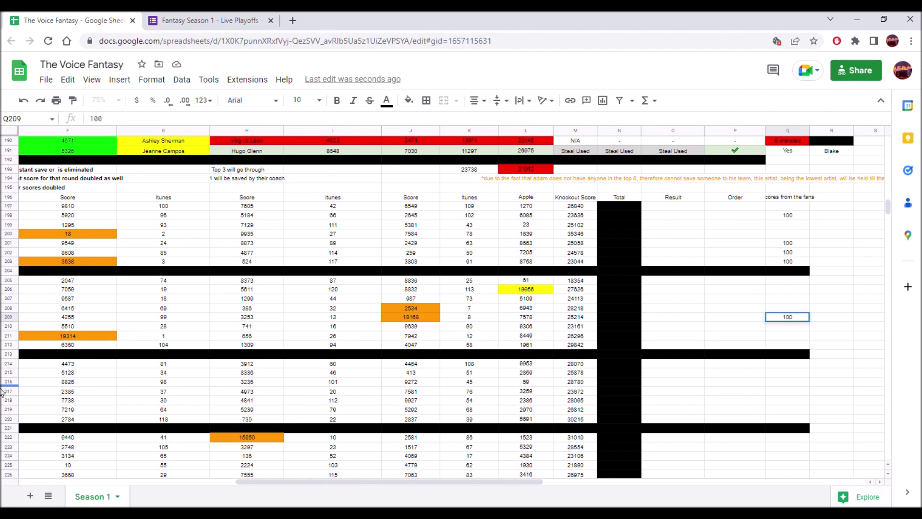
{"action": "type", "text": "0"}
{"action": "key", "text": "Return"}
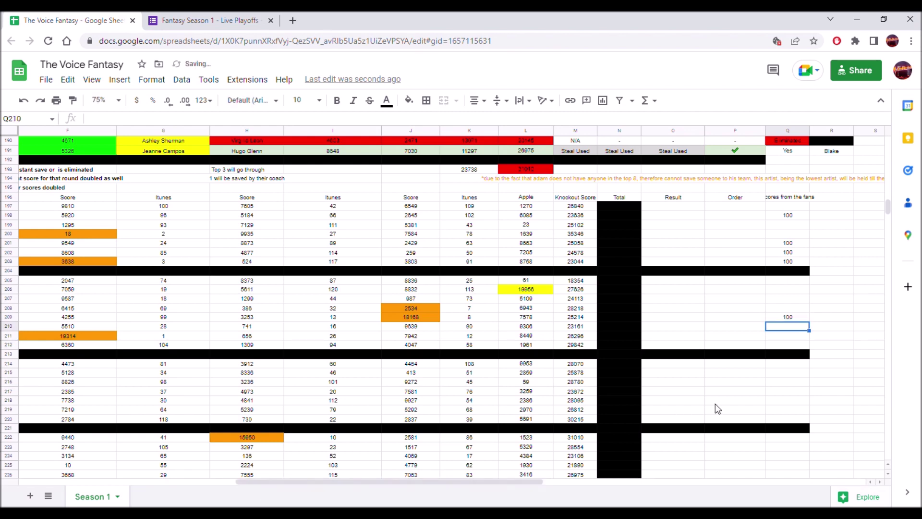
{"action": "left_click", "coordinate": [777, 317]}
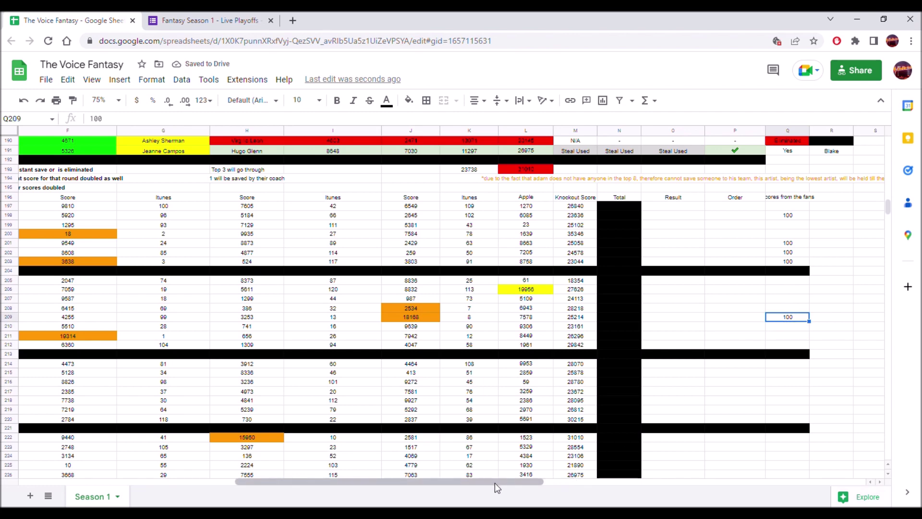
- Check the fan votes in the Live Playoffs form and copy the 100 from Q209 to Q206 for Kelly Clarkson's second artist
{"action": "left_click", "coordinate": [197, 17]}
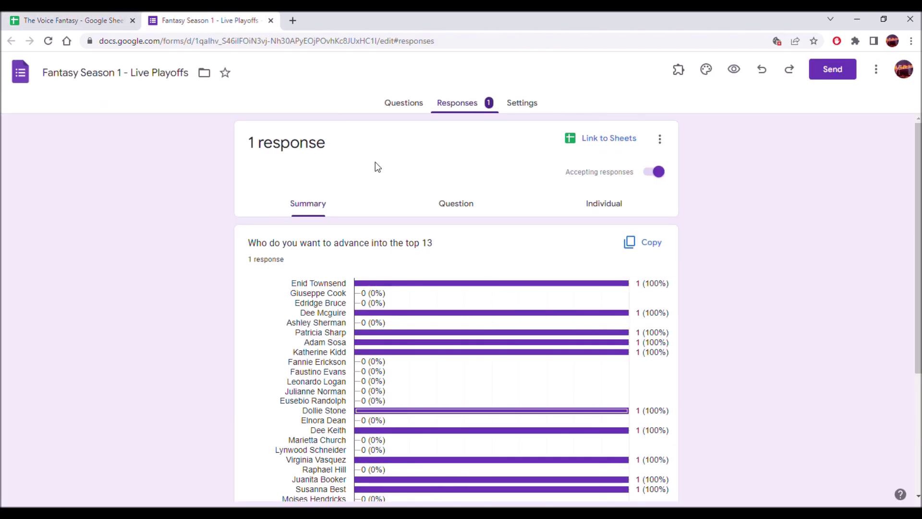
{"action": "left_click", "coordinate": [457, 206]}
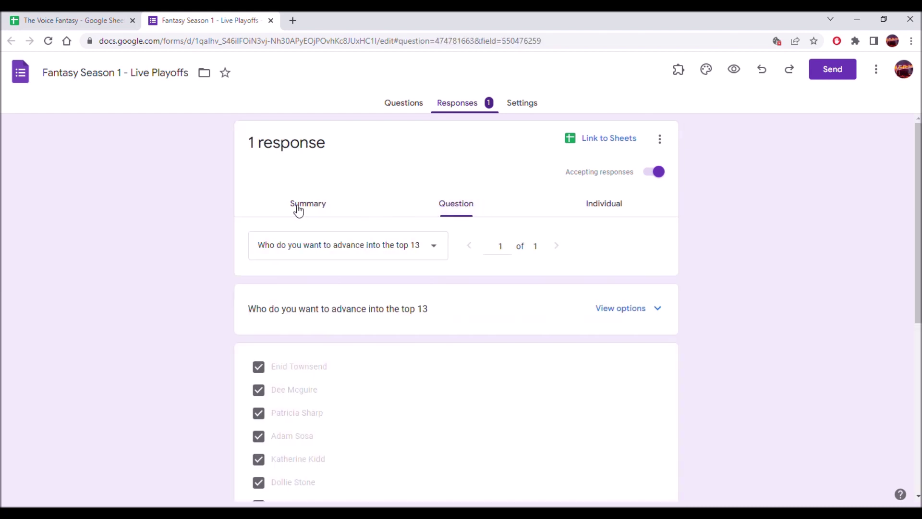
{"action": "left_click", "coordinate": [310, 211]}
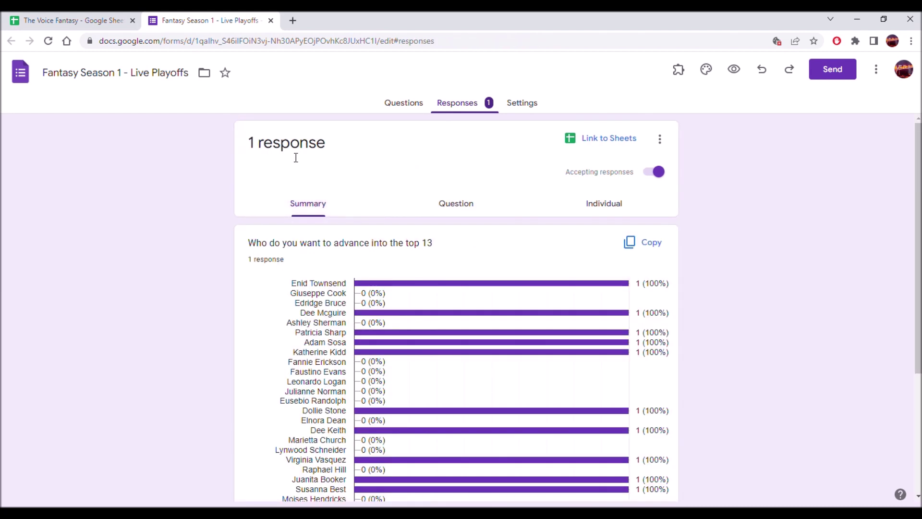
{"action": "left_click", "coordinate": [383, 107]}
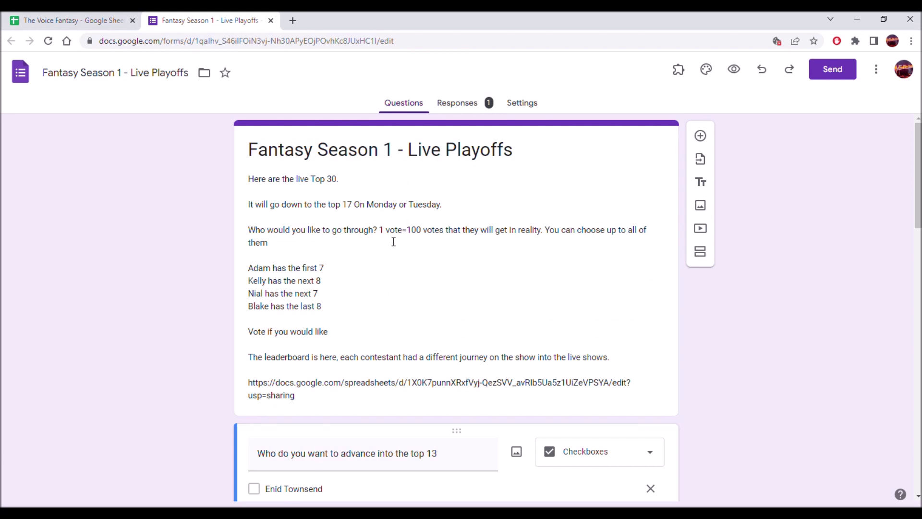
{"action": "left_click", "coordinate": [25, 21]}
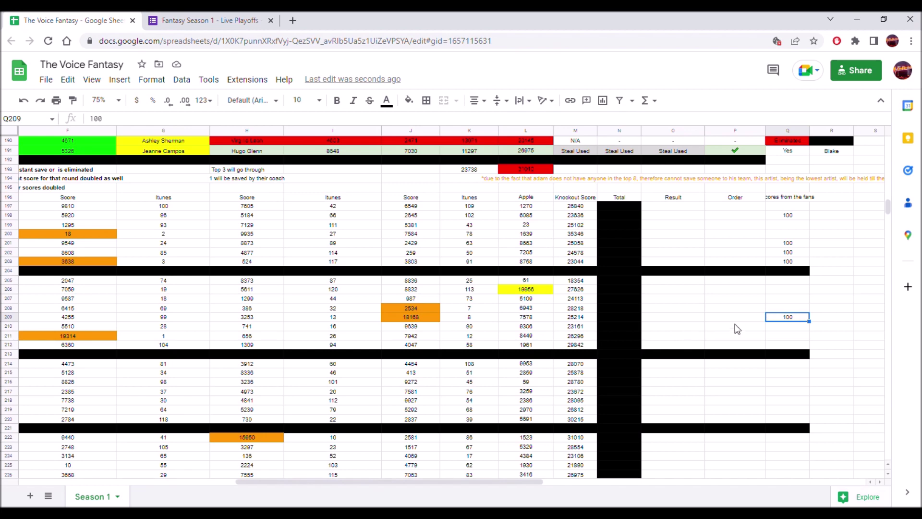
{"action": "left_click_drag", "start_coordinate": [741, 316], "coordinate": [311, 336]}
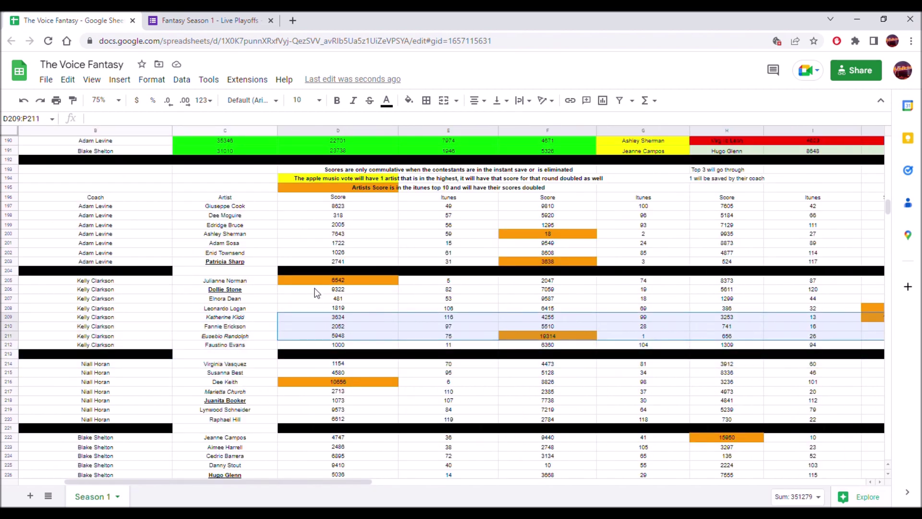
{"action": "left_click_drag", "start_coordinate": [315, 291], "coordinate": [540, 290]}
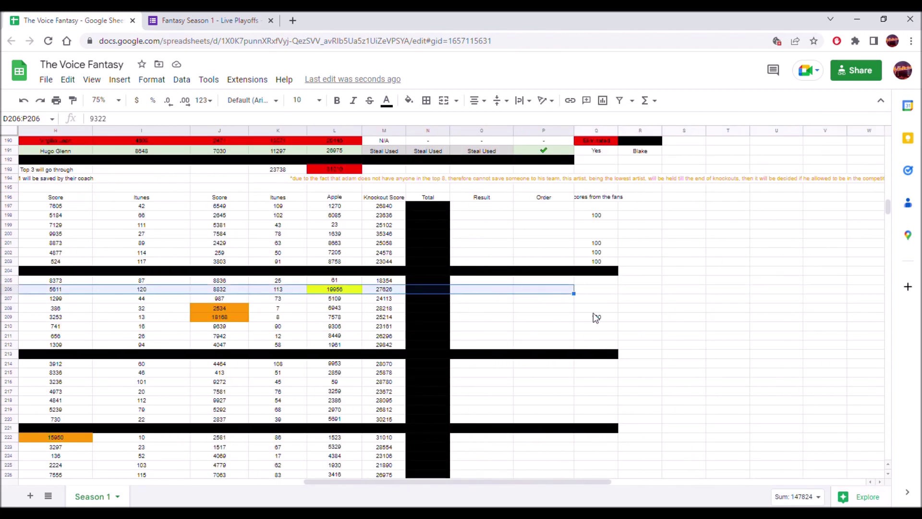
{"action": "left_click", "coordinate": [598, 318]}
{"action": "key", "text": "ctrl+c"}
{"action": "left_click", "coordinate": [602, 288]}
{"action": "key", "text": "ctrl+v"}
- Check the fan votes for Niall Horan's artists in the form's response summary and return to The Voice Fantasy spreadsheet
{"action": "left_click", "coordinate": [192, 21]}
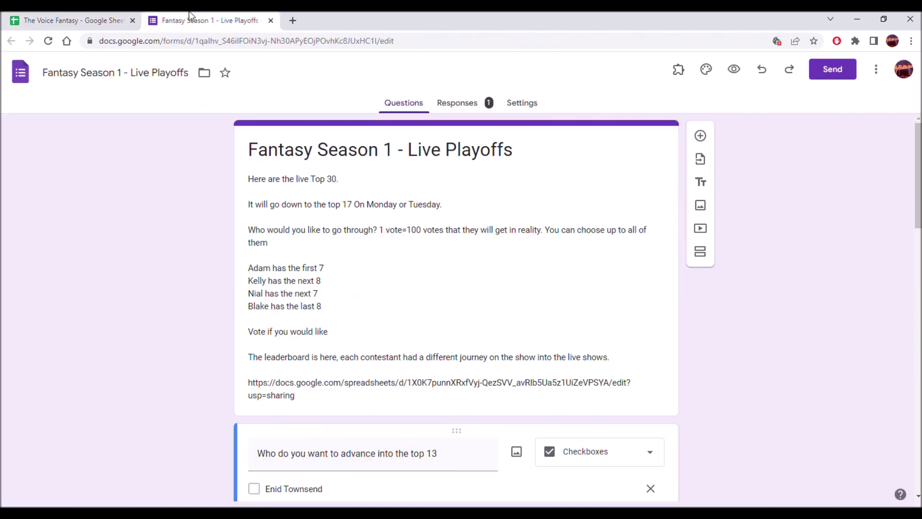
{"action": "scroll", "coordinate": [261, 280], "scroll_direction": "down", "scroll_amount": 10}
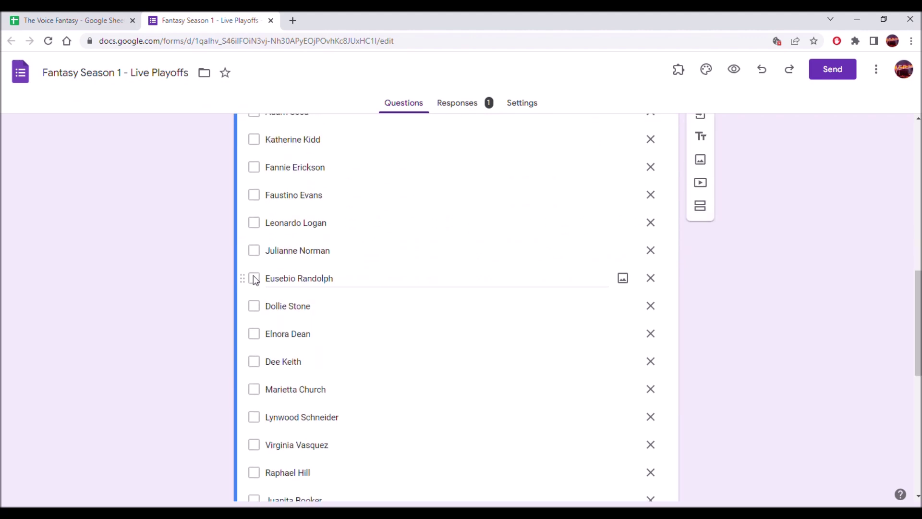
{"action": "scroll", "coordinate": [317, 218], "scroll_direction": "up", "scroll_amount": 10}
{"action": "left_click", "coordinate": [459, 103]}
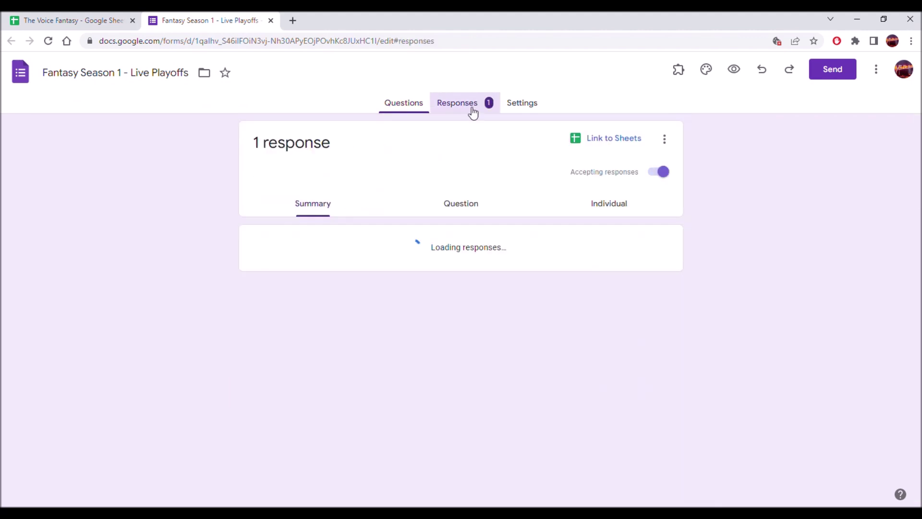
{"action": "scroll", "coordinate": [148, 362], "scroll_direction": "down", "scroll_amount": 5}
{"action": "scroll", "coordinate": [165, 359], "scroll_direction": "up", "scroll_amount": 5}
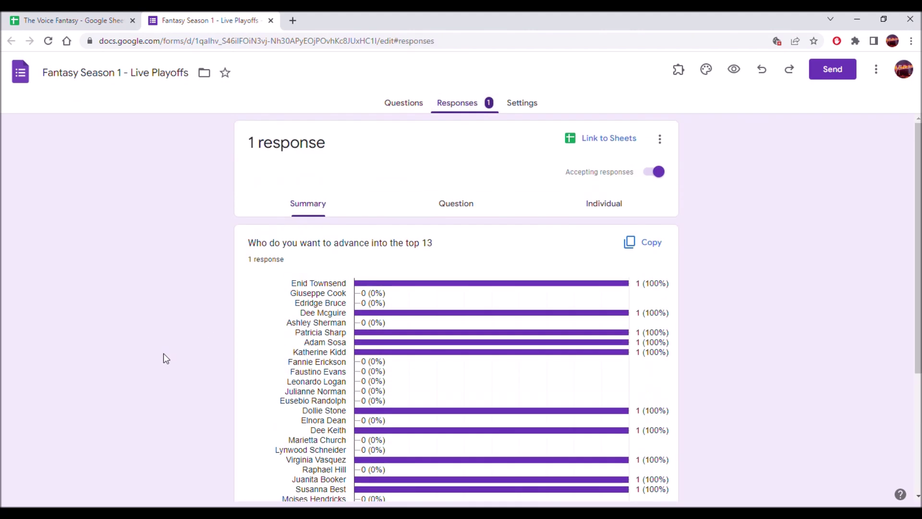
{"action": "scroll", "coordinate": [319, 392], "scroll_direction": "down", "scroll_amount": 1}
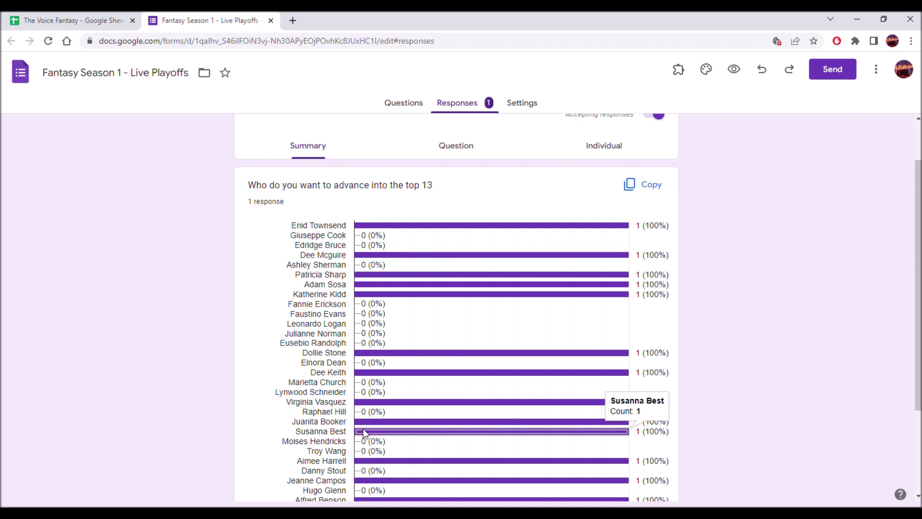
{"action": "left_click", "coordinate": [72, 20]}
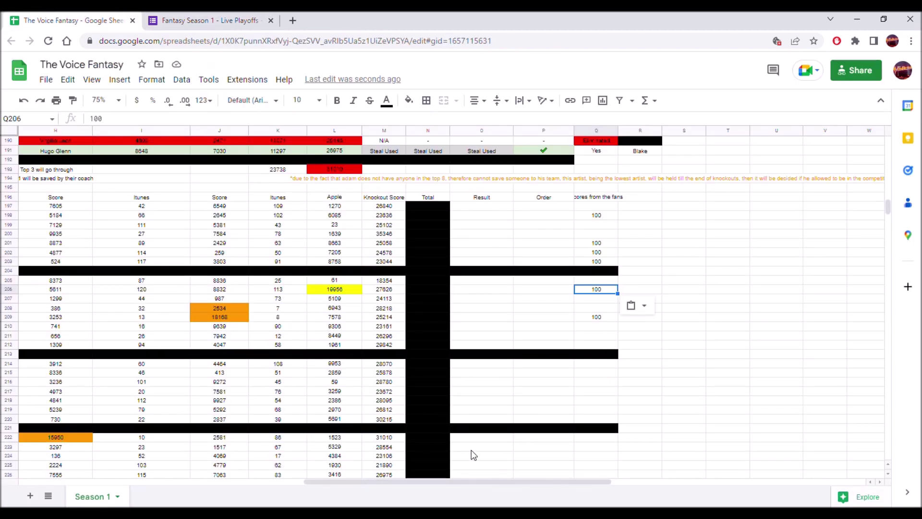
- Paste a fan score of 100 into Q214, Q215 and Q216 for Niall Horan's first three artists
{"action": "left_click_drag", "start_coordinate": [432, 484], "coordinate": [238, 482]}
{"action": "left_click", "coordinate": [242, 383]}
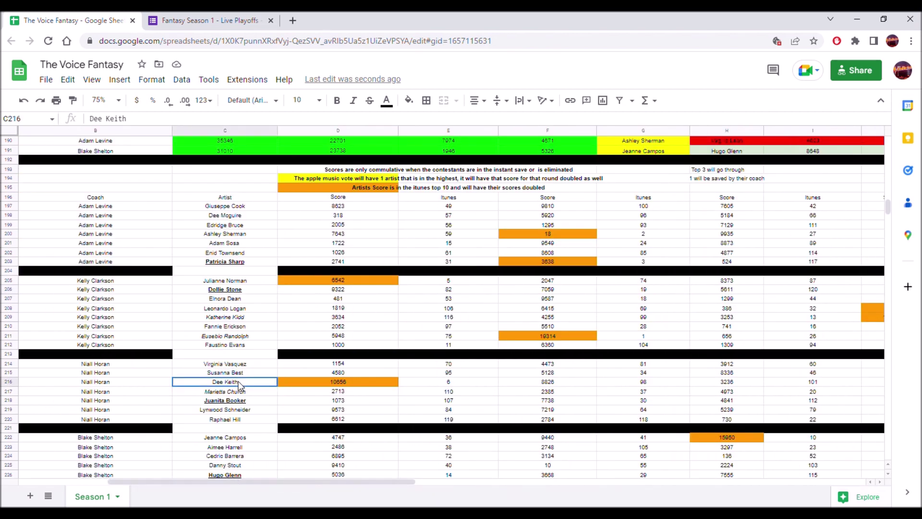
{"action": "scroll", "coordinate": [505, 394], "scroll_direction": "right", "scroll_amount": 5}
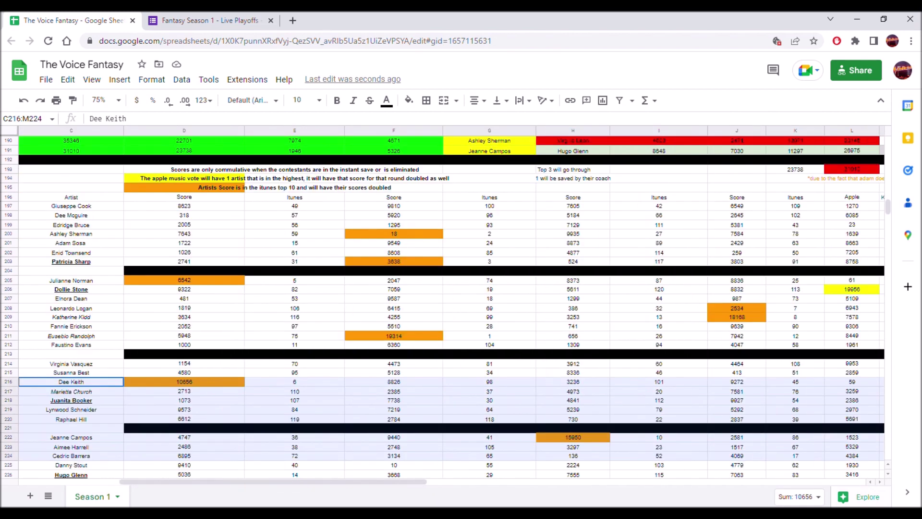
{"action": "left_click", "coordinate": [687, 384], "text": "shift"}
{"action": "left_click_drag", "start_coordinate": [687, 384], "coordinate": [754, 380]}
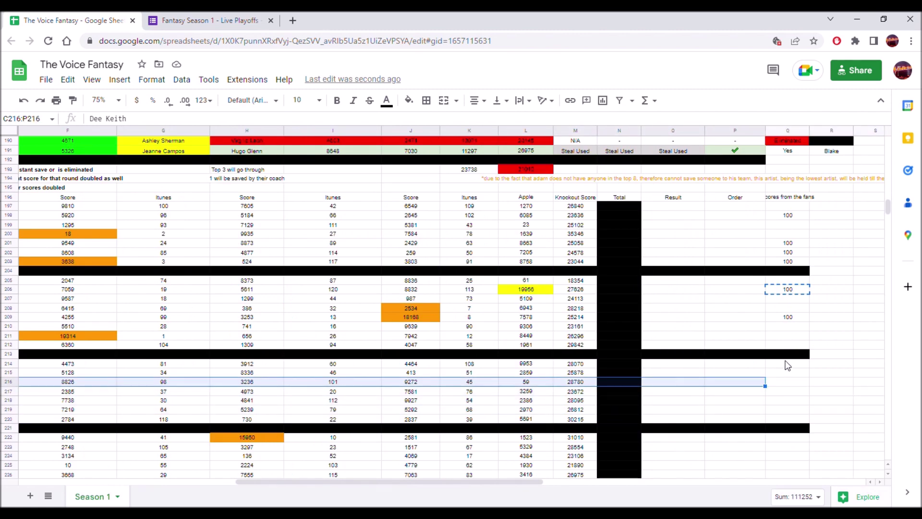
{"action": "left_click", "coordinate": [786, 363]}
{"action": "key", "text": "ctrl+v"}
{"action": "left_click", "coordinate": [791, 374]}
{"action": "key", "text": "ctrl+v"}
{"action": "left_click", "coordinate": [789, 382]}
{"action": "key", "text": "ctrl+v"}
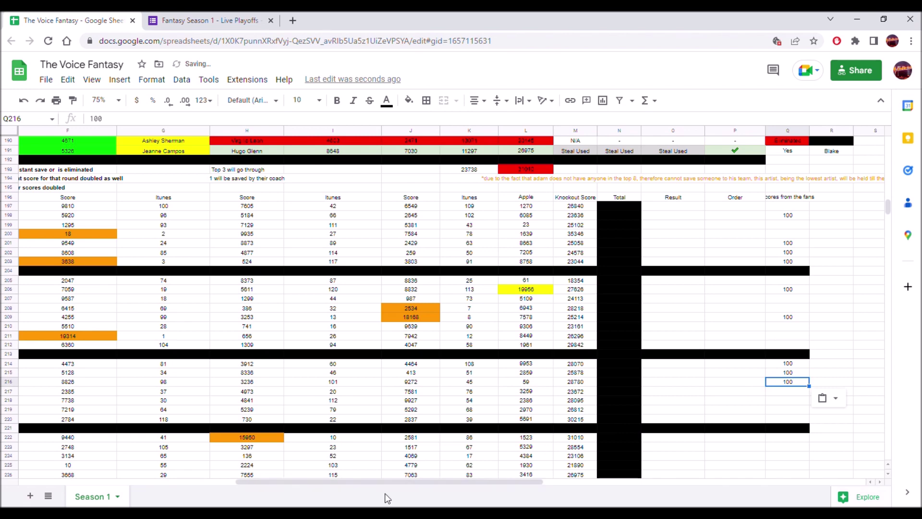
- Copy the 100 from Q216 to Q218 for Niall Horan's fifth artist
{"action": "left_click_drag", "start_coordinate": [387, 482], "coordinate": [288, 481]}
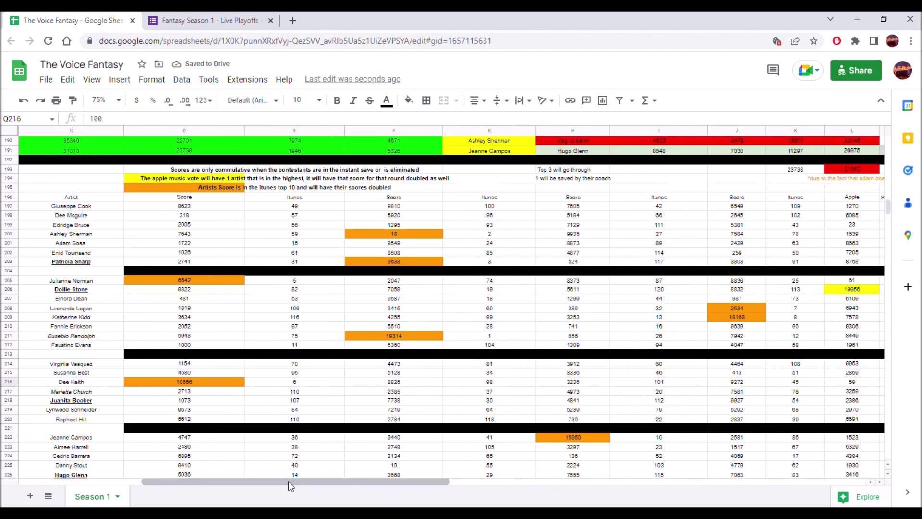
{"action": "left_click_drag", "start_coordinate": [107, 402], "coordinate": [635, 399]}
{"action": "left_click", "coordinate": [684, 381]}
{"action": "key", "text": "ctrl+c"}
{"action": "left_click", "coordinate": [675, 402]}
{"action": "key", "text": "ctrl+v"}
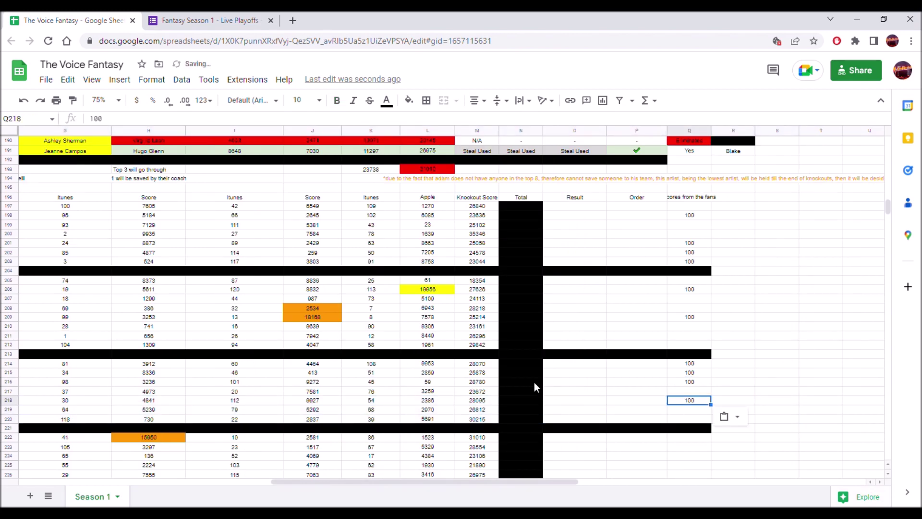
- Look up the fan votes for Blake Shelton's artists in the form responses and return to the spreadsheet
{"action": "scroll", "coordinate": [534, 382], "scroll_direction": "down", "scroll_amount": 5}
{"action": "left_click", "coordinate": [196, 15]}
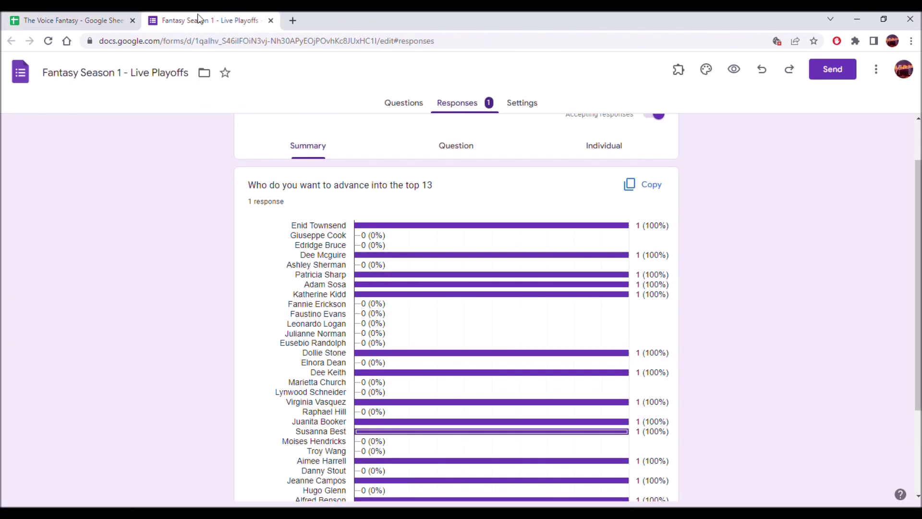
{"action": "scroll", "coordinate": [314, 374], "scroll_direction": "down", "scroll_amount": 3}
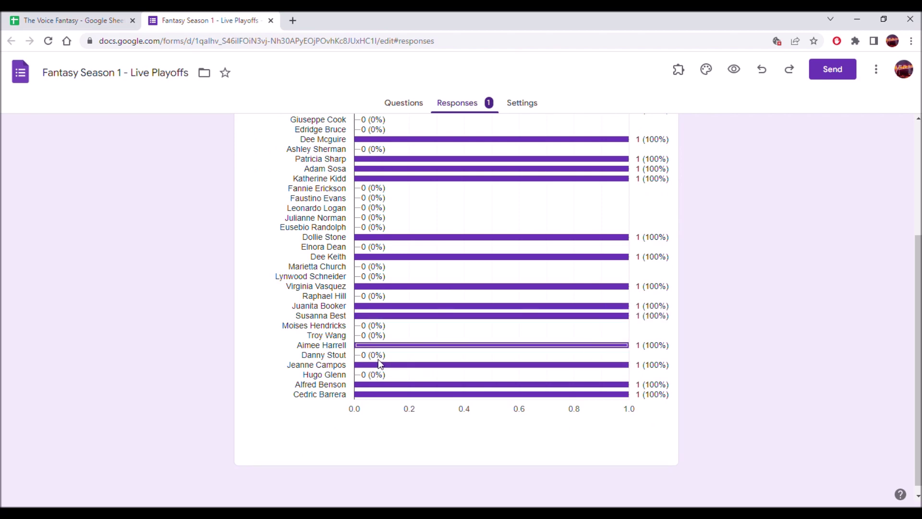
{"action": "left_click", "coordinate": [57, 16]}
- Copy the 100 from Q218 into Q222, Q223 and Q224 for Blake Shelton's first three artists
{"action": "key", "text": "ctrl+c"}
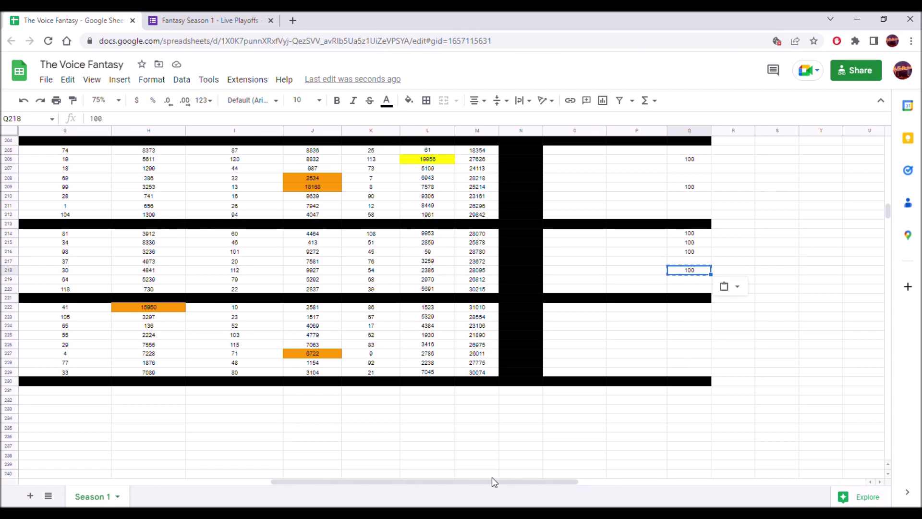
{"action": "left_click_drag", "start_coordinate": [492, 478], "coordinate": [347, 477]}
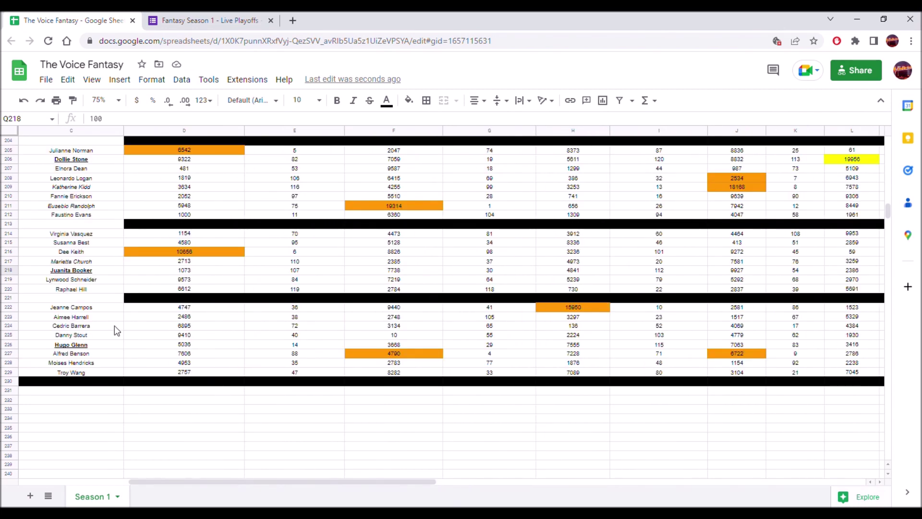
{"action": "left_click", "coordinate": [84, 319]}
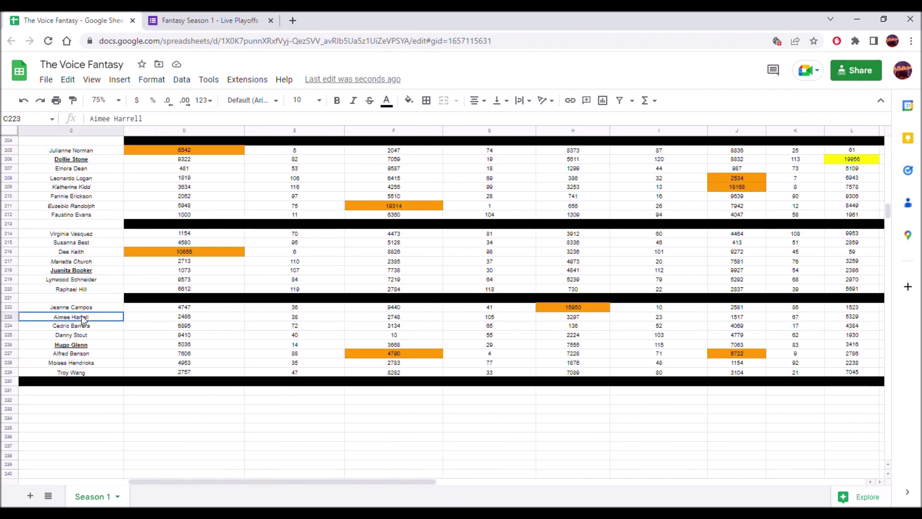
{"action": "left_click_drag", "start_coordinate": [84, 327], "coordinate": [817, 314]}
{"action": "left_click", "coordinate": [792, 310]}
{"action": "key", "text": "ctrl+v"}
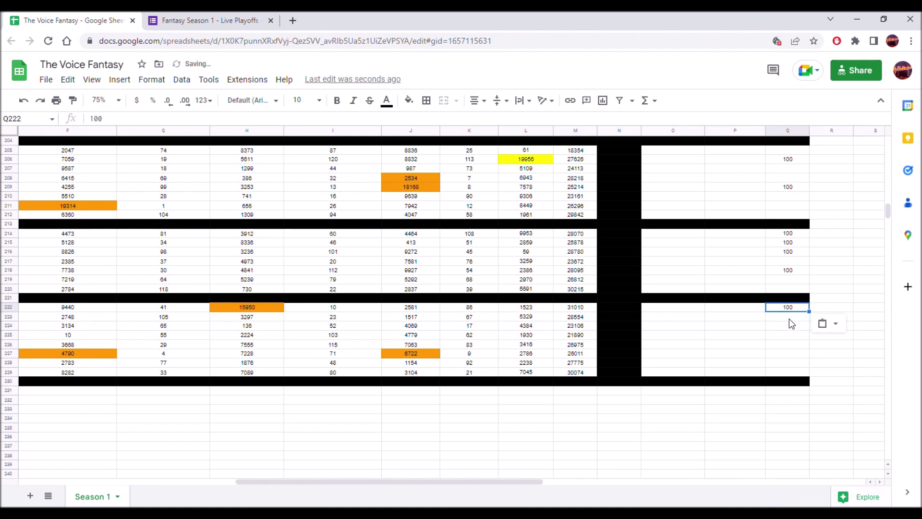
{"action": "left_click", "coordinate": [789, 318]}
{"action": "key", "text": "ctrl+v"}
{"action": "left_click", "coordinate": [779, 333]}
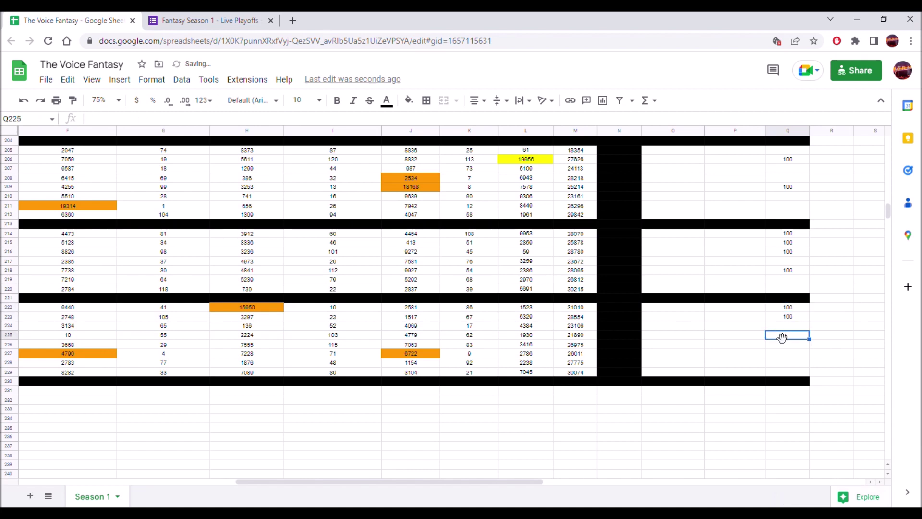
{"action": "left_click", "coordinate": [778, 326]}
{"action": "key", "text": "ctrl+v"}
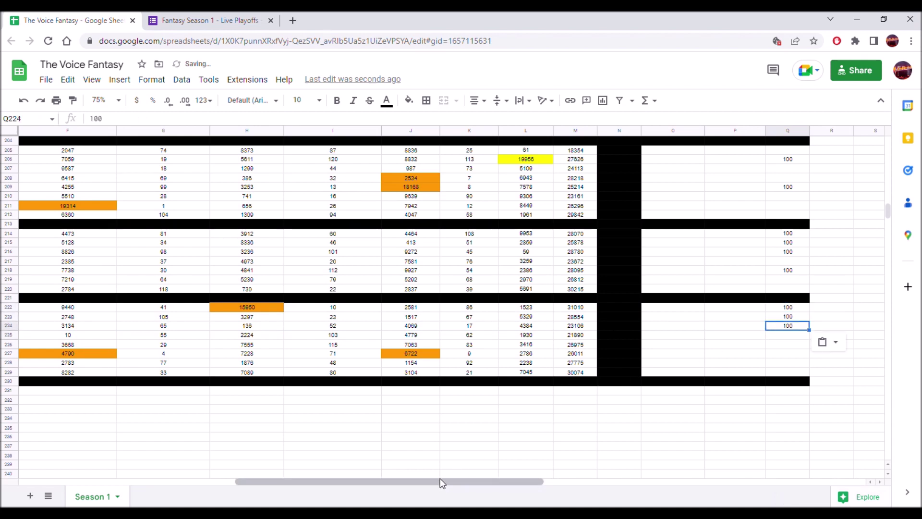
- Paste the fan score of 100 into Q227 for Blake Shelton's sixth artist
{"action": "left_click_drag", "start_coordinate": [442, 479], "coordinate": [356, 481]}
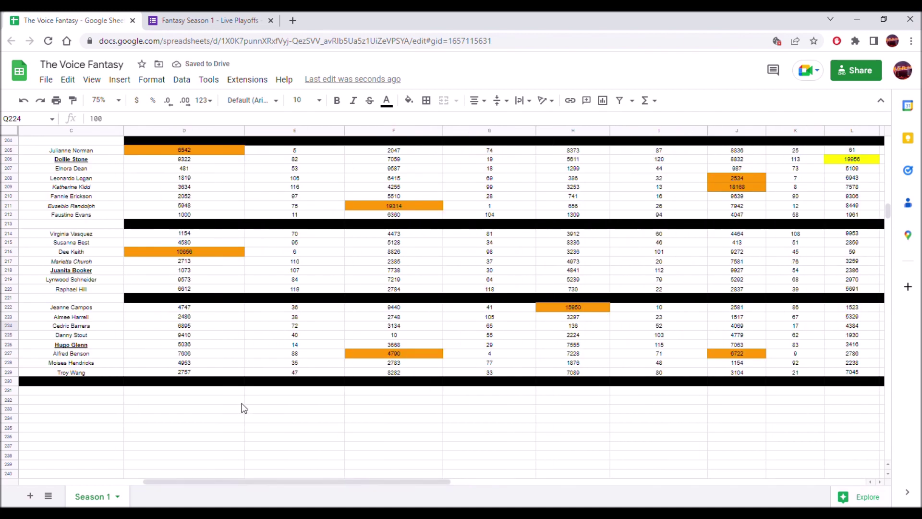
{"action": "left_click_drag", "start_coordinate": [72, 354], "coordinate": [645, 356]}
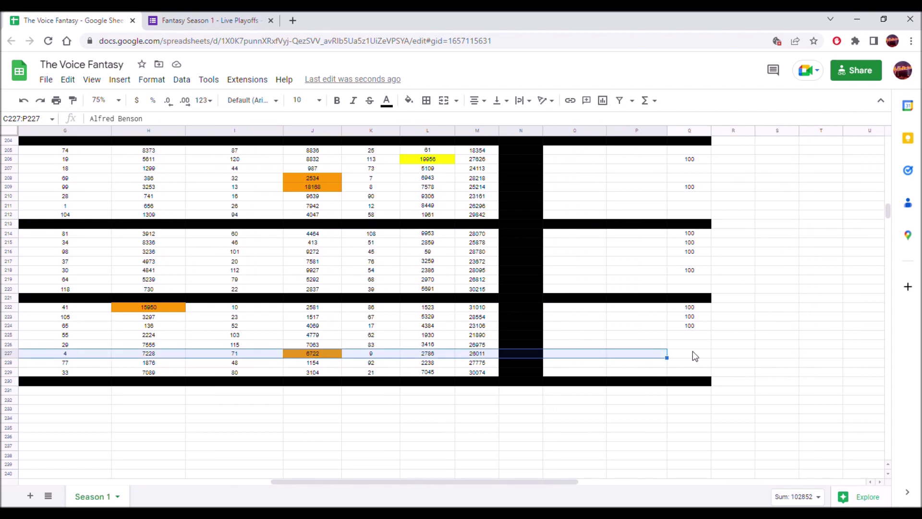
{"action": "left_click", "coordinate": [693, 352]}
{"action": "key", "text": "ctrl+v"}
- Enter a fan score of 0 in Q199 and Q200 for the first team's artists without votes
{"action": "scroll", "coordinate": [691, 334], "scroll_direction": "up", "scroll_amount": 1}
{"action": "scroll", "coordinate": [692, 333], "scroll_direction": "up", "scroll_amount": 5}
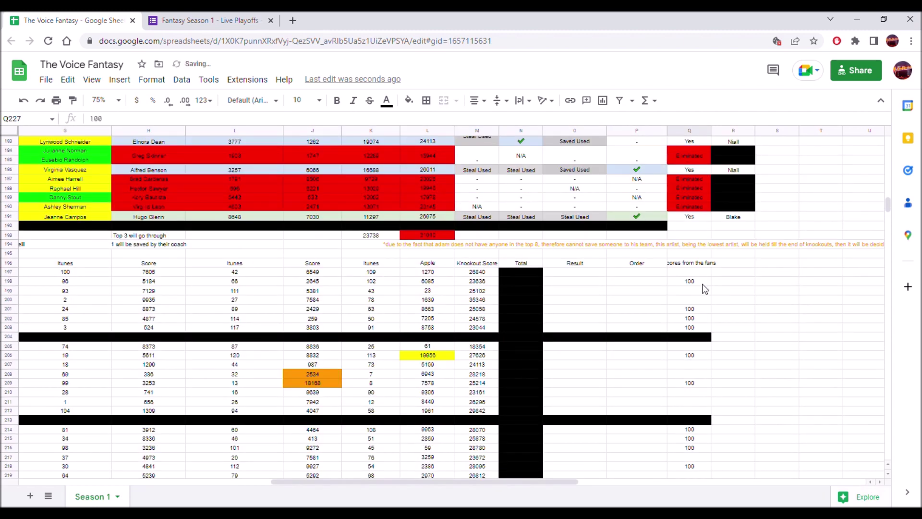
{"action": "left_click", "coordinate": [701, 290]}
{"action": "type", "text": "0"}
{"action": "left_click", "coordinate": [699, 301]}
{"action": "type", "text": "0"}
{"action": "key", "text": "Return"}
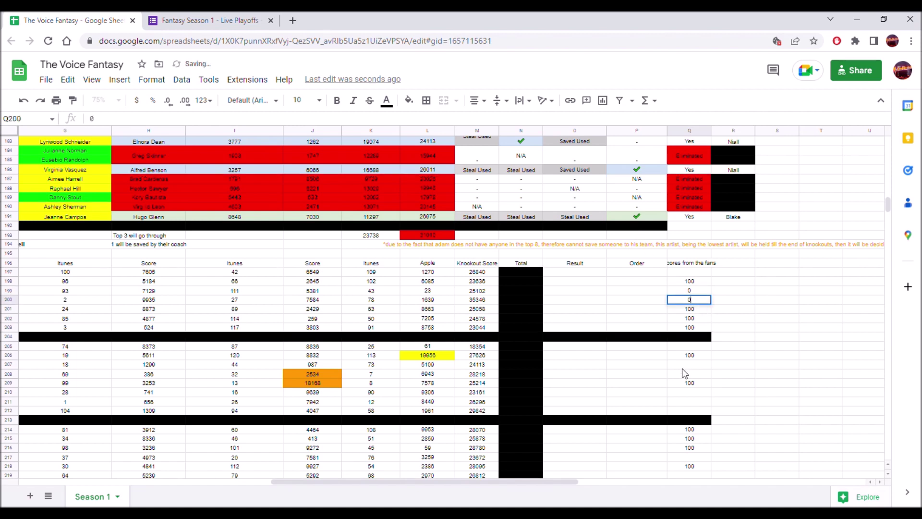
- Enter a fan score of 0 in Q207, Q208, Q210, Q211 and Q212 for the second team's artists without votes
{"action": "left_click", "coordinate": [688, 366]}
{"action": "type", "text": "0"}
{"action": "key", "text": "Return"}
{"action": "type", "text": "0"}
{"action": "left_click", "coordinate": [685, 393]}
{"action": "type", "text": "0"}
{"action": "key", "text": "Return"}
{"action": "type", "text": "0"}
{"action": "key", "text": "Return"}
{"action": "type", "text": "0"}
- Fill Q217, Q219 and Q220 with a fan score of 0 for Niall Horan's remaining artists
{"action": "left_click", "coordinate": [679, 457]}
{"action": "type", "text": "0"}
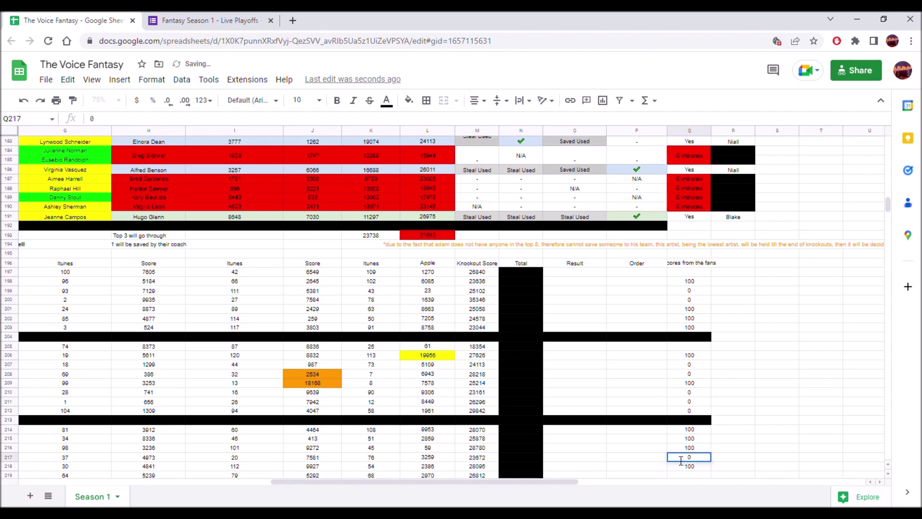
{"action": "scroll", "coordinate": [627, 400], "scroll_direction": "down", "scroll_amount": 9}
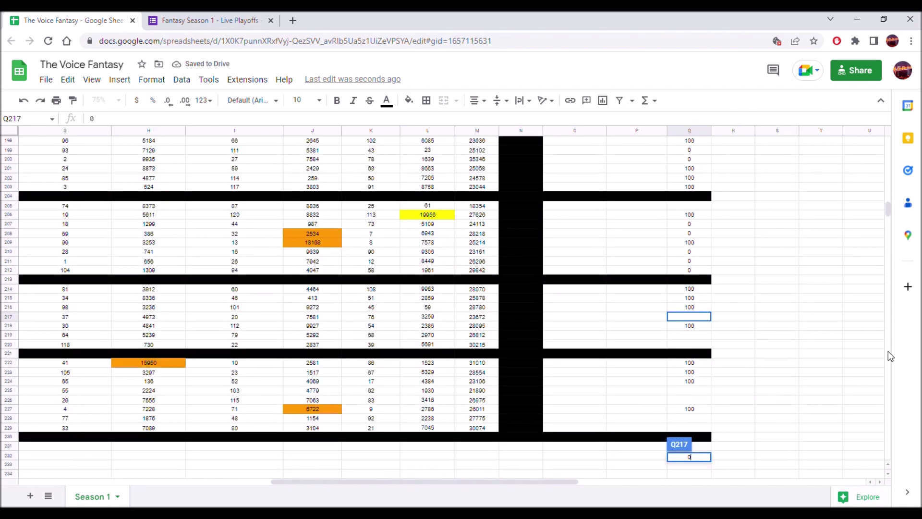
{"action": "left_click", "coordinate": [735, 327]}
{"action": "scroll", "coordinate": [700, 333], "scroll_direction": "up", "scroll_amount": 5}
{"action": "left_click", "coordinate": [689, 261]}
{"action": "type", "text": "0"}
{"action": "key", "text": "Return"}
{"action": "type", "text": "0"}
- Fill Q225, Q226, Q228 and Q229 with a fan score of 0 for Blake Shelton's remaining artists
{"action": "left_click", "coordinate": [694, 321]}
{"action": "type", "text": "0"}
{"action": "key", "text": "Return"}
{"action": "type", "text": "0"}
{"action": "left_click", "coordinate": [686, 353]}
{"action": "type", "text": "0"}
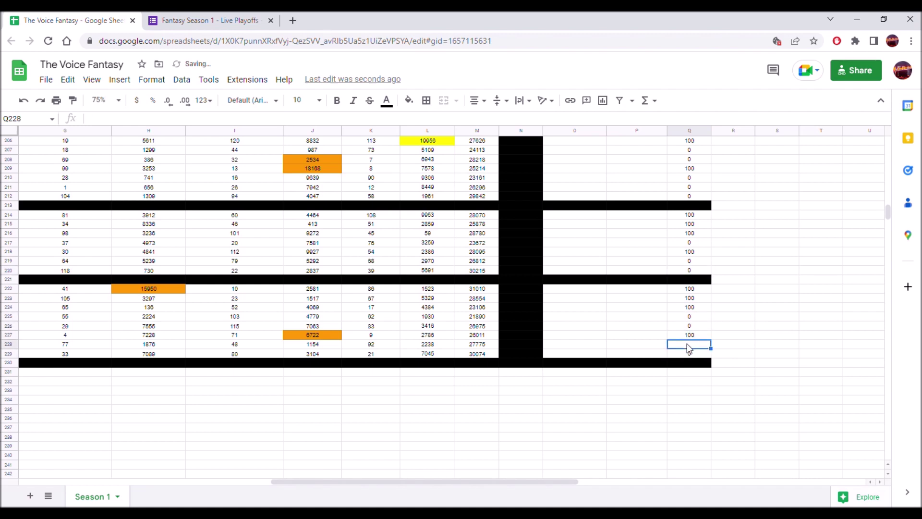
{"action": "left_click", "coordinate": [771, 280]}
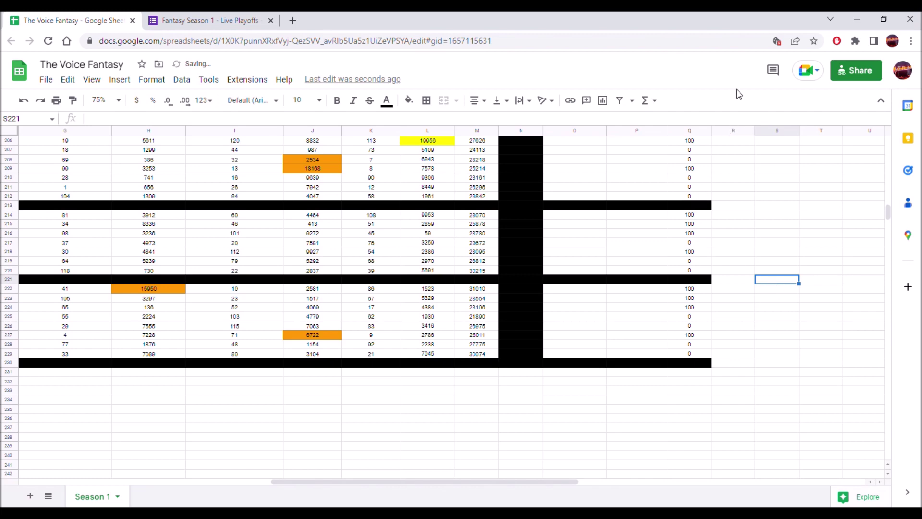
{"action": "scroll", "coordinate": [503, 235], "scroll_direction": "up", "scroll_amount": 5}
{"action": "scroll", "coordinate": [503, 235], "scroll_direction": "up", "scroll_amount": 3}
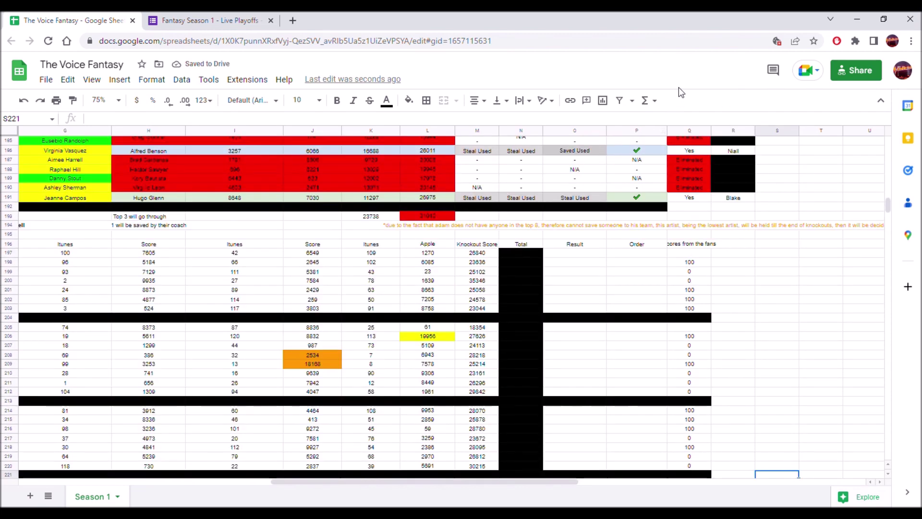